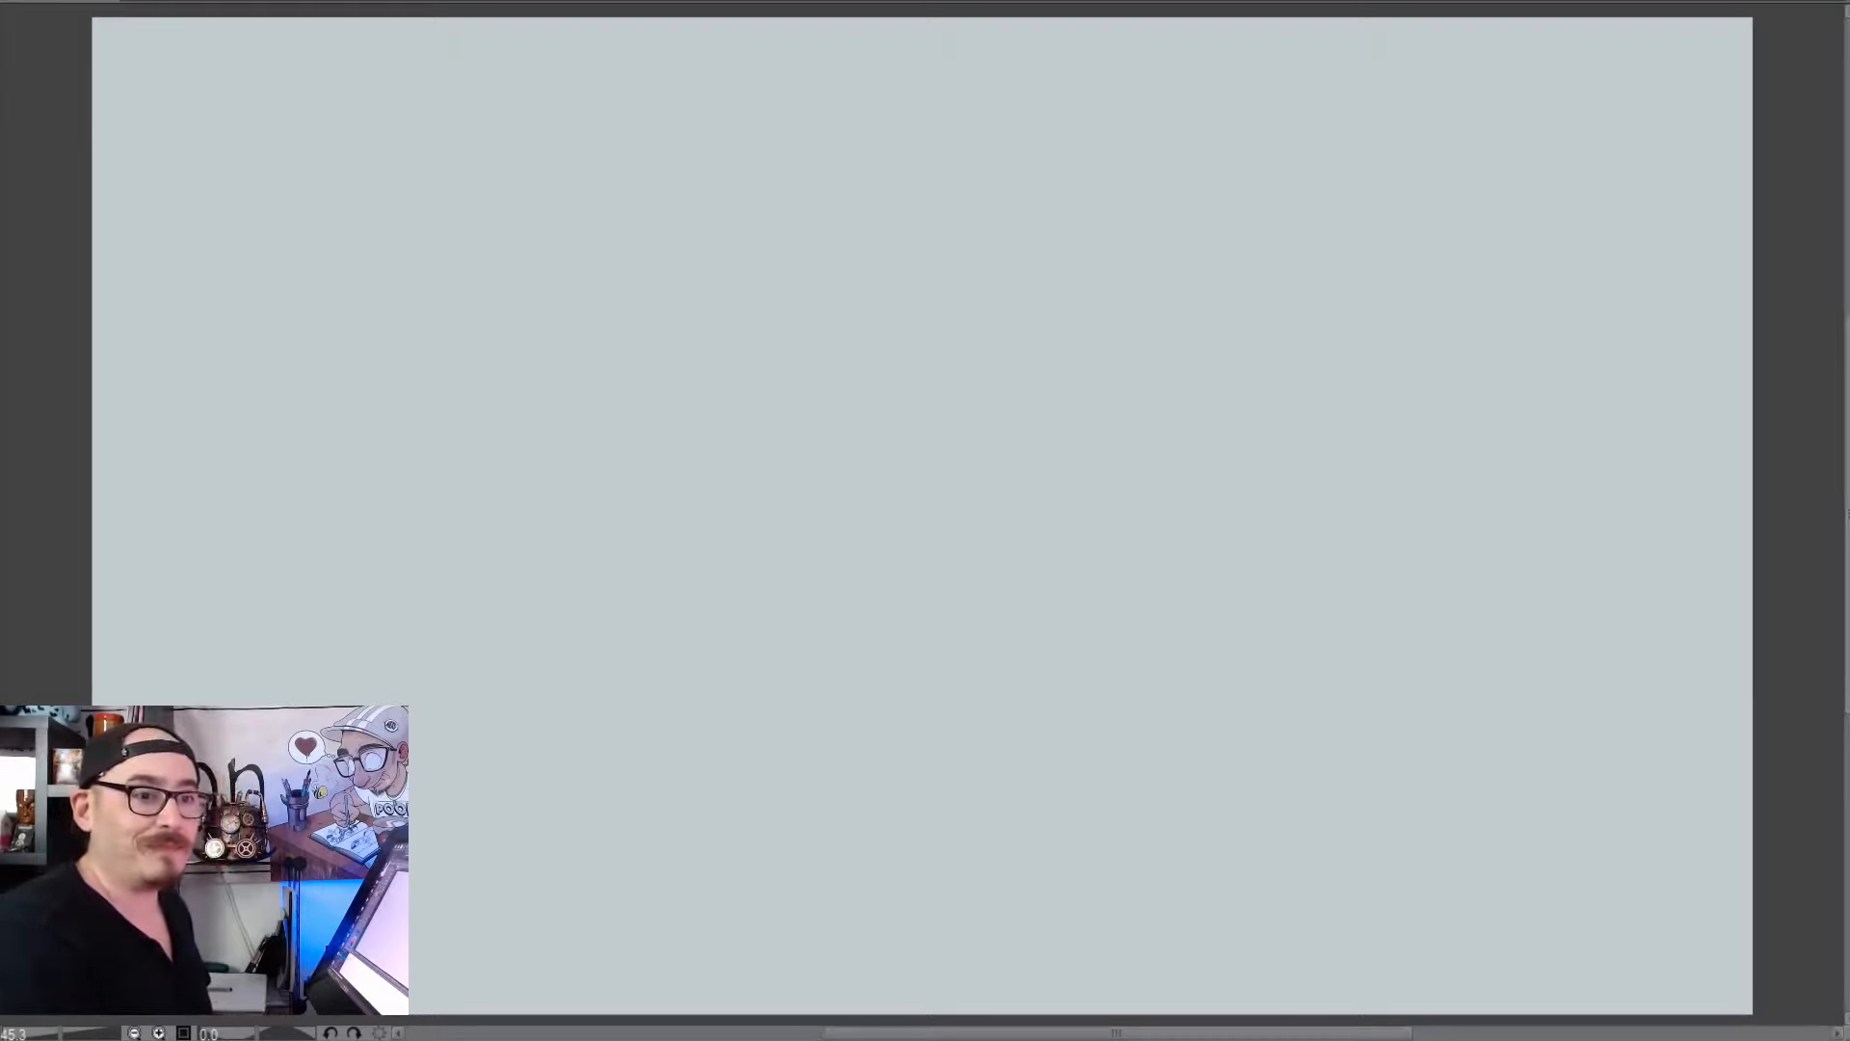
{"action": "left_click", "coordinate": [1093, 603]}
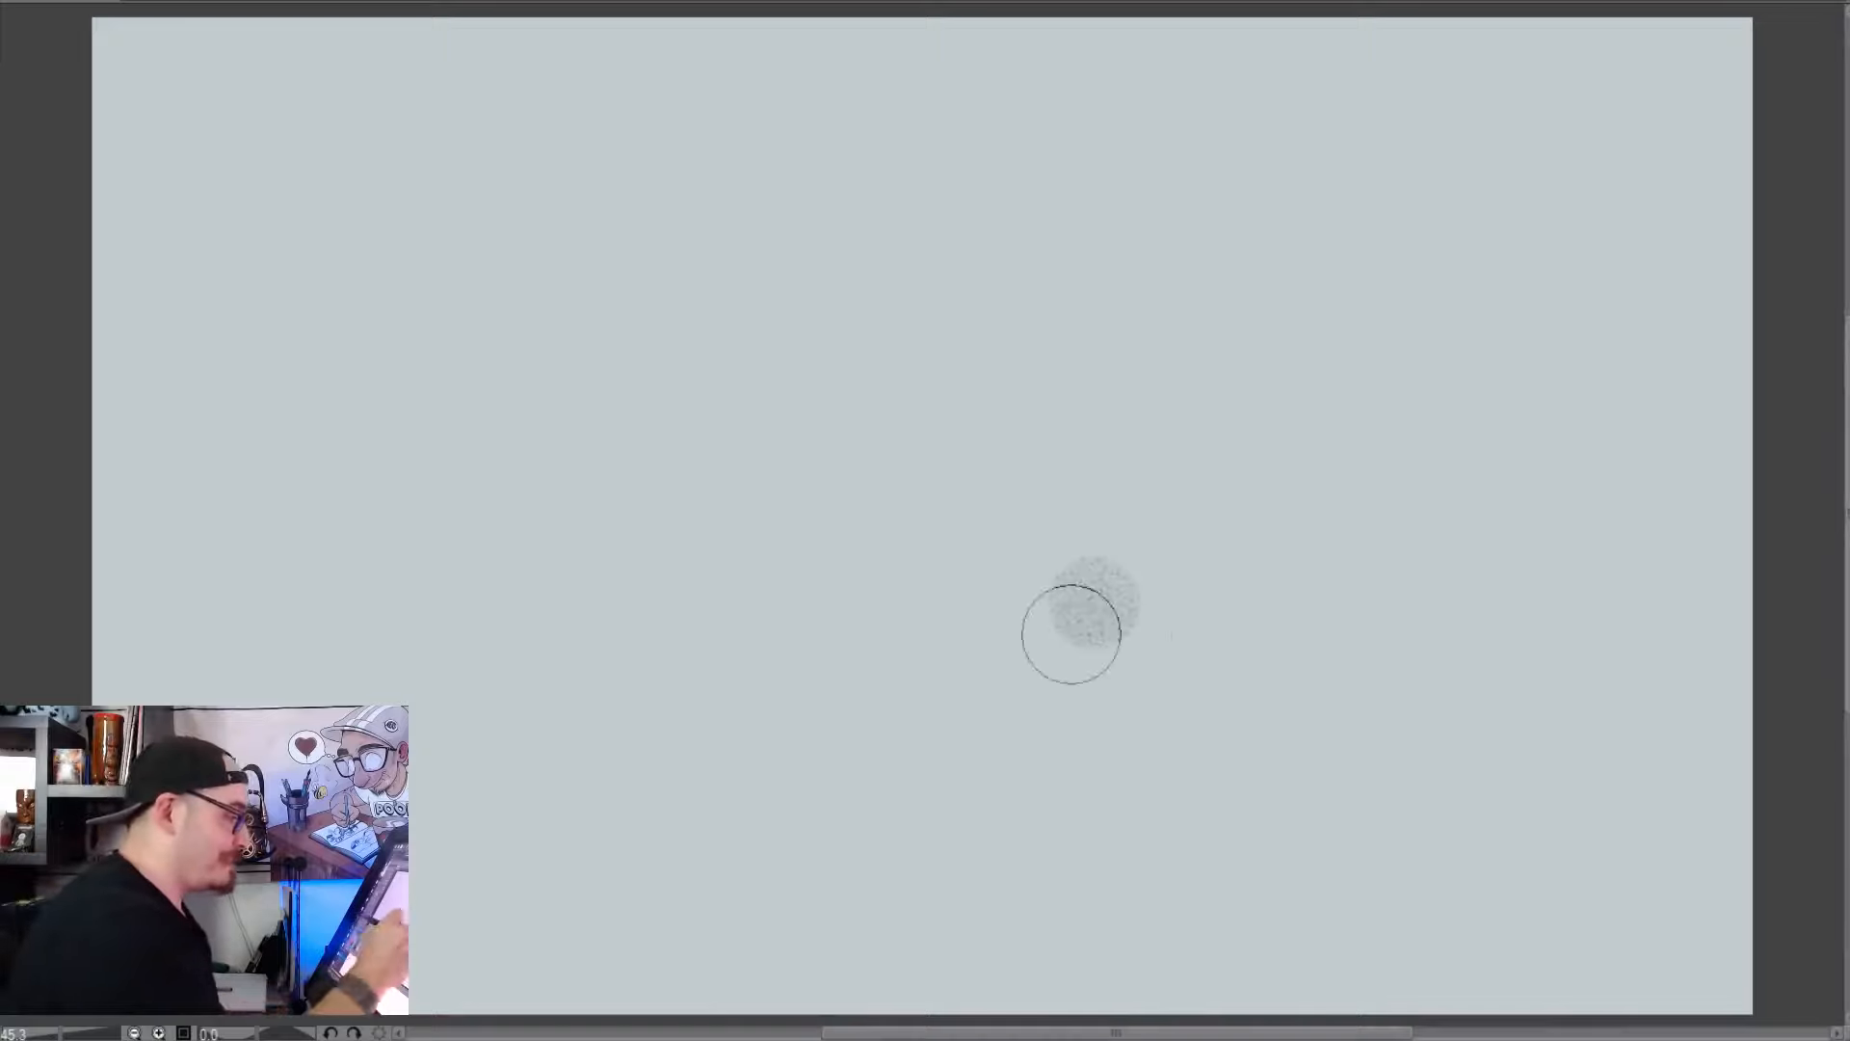
{"action": "left_click", "coordinate": [1305, 691]}
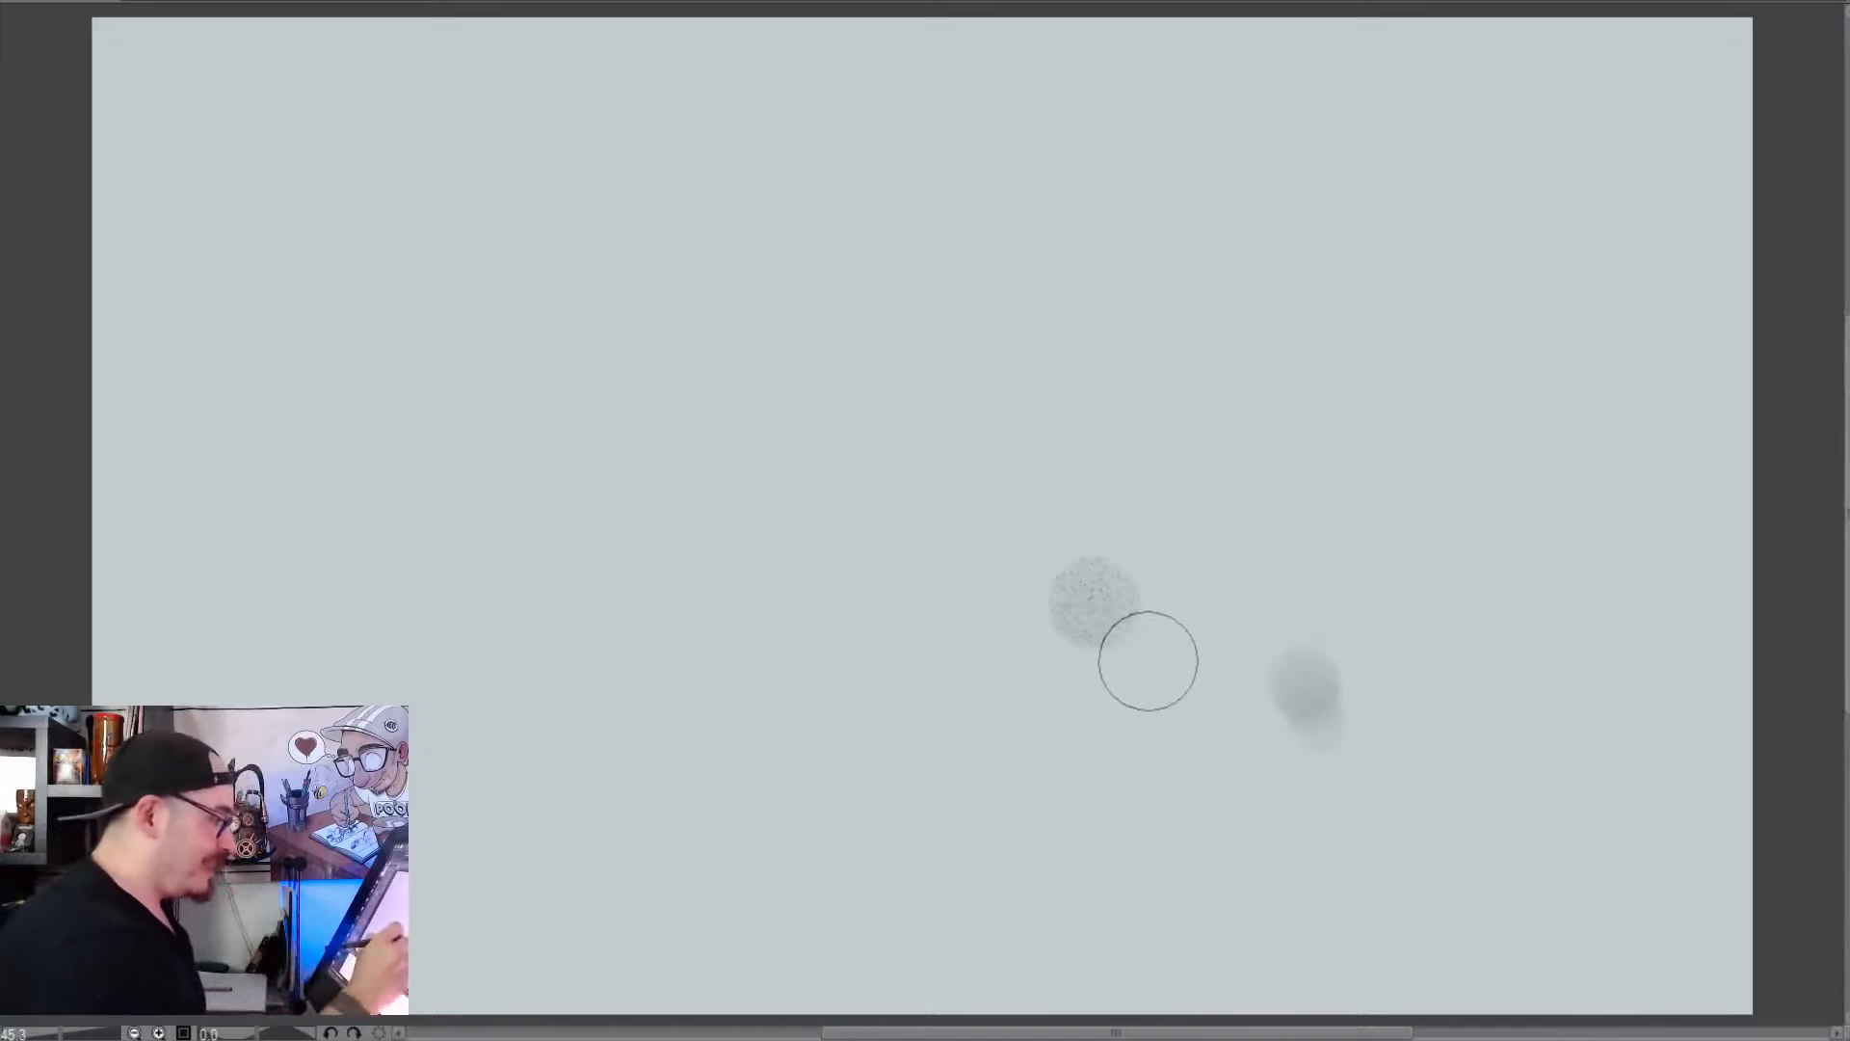
{"action": "mouse_move", "coordinate": [1226, 672]}
{"action": "left_mouse_down"}
{"action": "mouse_move", "coordinate": [1214, 697]}
{"action": "mouse_move", "coordinate": [1260, 680]}
{"action": "left_mouse_up"}
{"action": "key", "text": "ctrl+z"}
{"action": "key", "text": "Delete"}
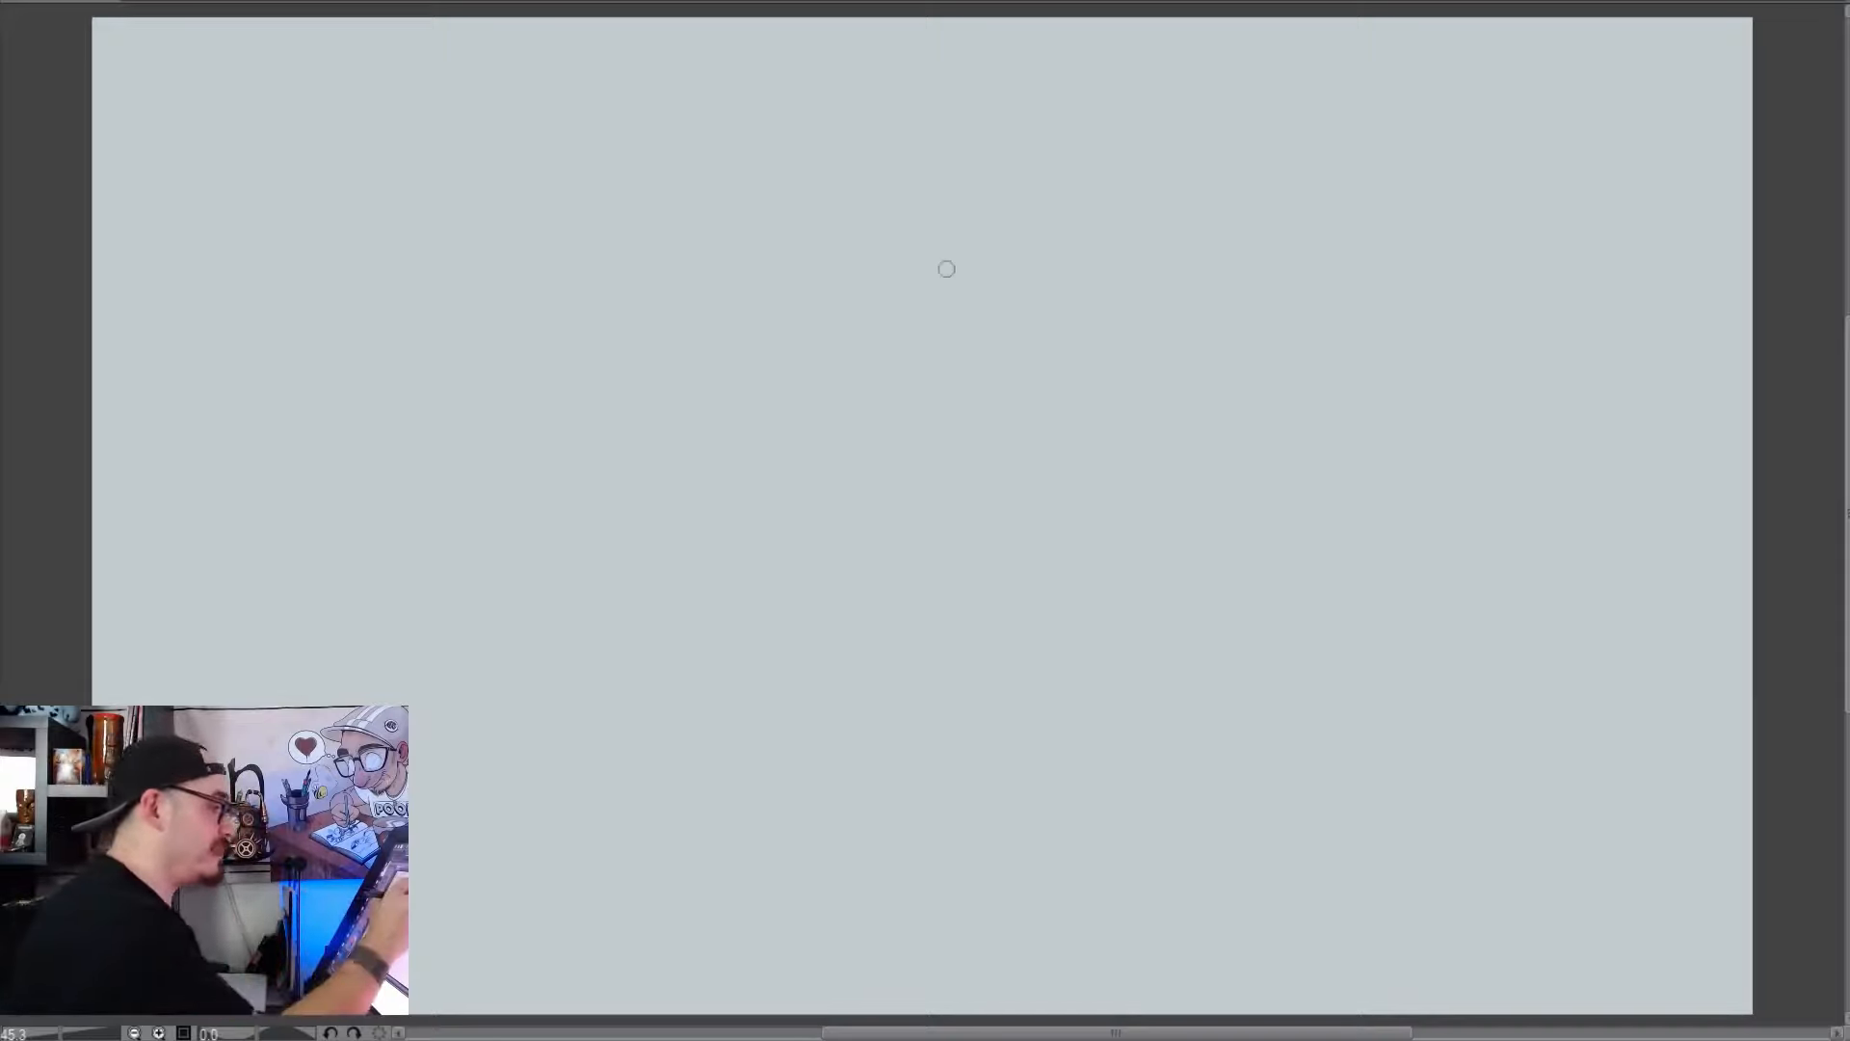
Sketch a large loose circle on the upper left of the canvas with a curved horizontal and a near-vertical guideline
{"action": "mouse_move", "coordinate": [530, 122]}
{"action": "left_mouse_down"}
{"action": "mouse_move", "coordinate": [479, 512]}
{"action": "mouse_move", "coordinate": [583, 522]}
{"action": "left_mouse_up"}
{"action": "mouse_move", "coordinate": [549, 104]}
{"action": "left_mouse_down"}
{"action": "mouse_move", "coordinate": [622, 507]}
{"action": "mouse_move", "coordinate": [747, 394]}
{"action": "mouse_move", "coordinate": [270, 420]}
{"action": "mouse_move", "coordinate": [332, 434]}
{"action": "mouse_move", "coordinate": [374, 176]}
{"action": "left_mouse_up"}
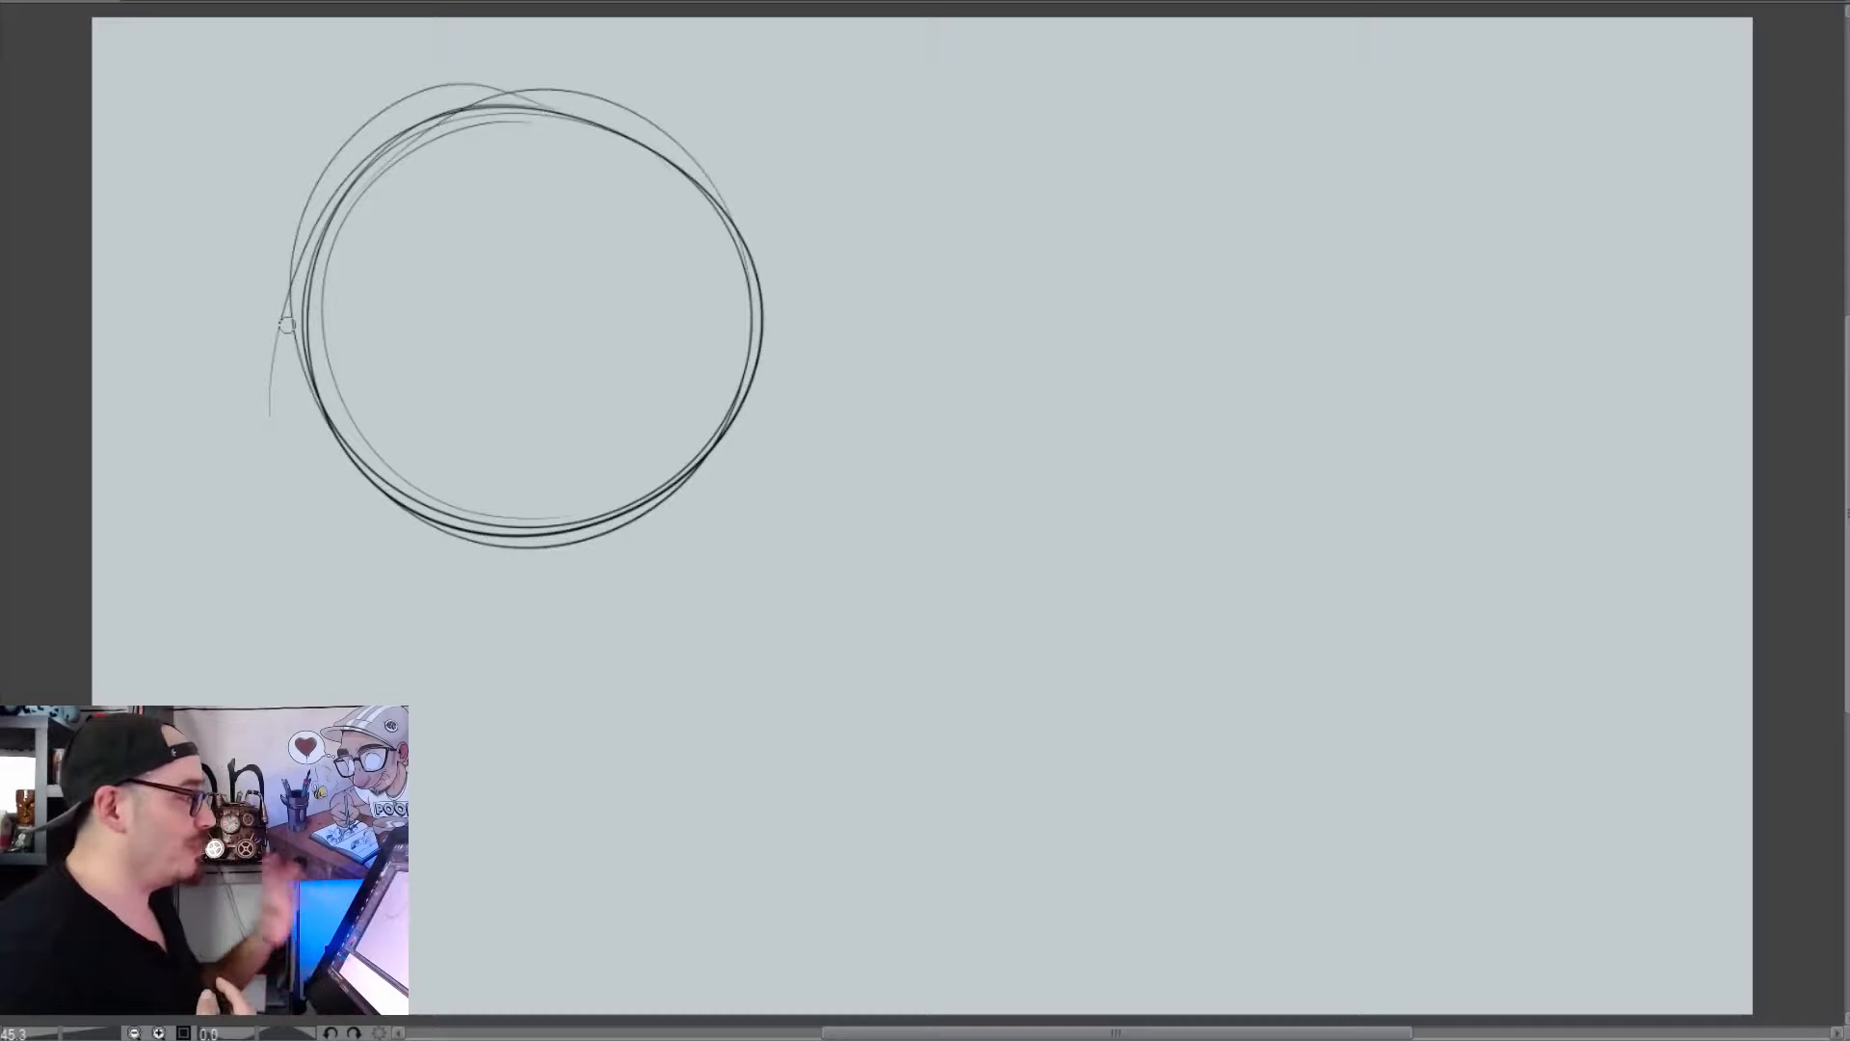
{"action": "mouse_move", "coordinate": [270, 364]}
{"action": "left_mouse_down"}
{"action": "mouse_move", "coordinate": [341, 326]}
{"action": "mouse_move", "coordinate": [750, 337]}
{"action": "left_mouse_up"}
{"action": "left_click_drag", "start_coordinate": [340, 352], "coordinate": [752, 316]}
{"action": "left_click_drag", "start_coordinate": [524, 144], "coordinate": [547, 506]}
{"action": "left_click_drag", "start_coordinate": [504, 114], "coordinate": [541, 525]}
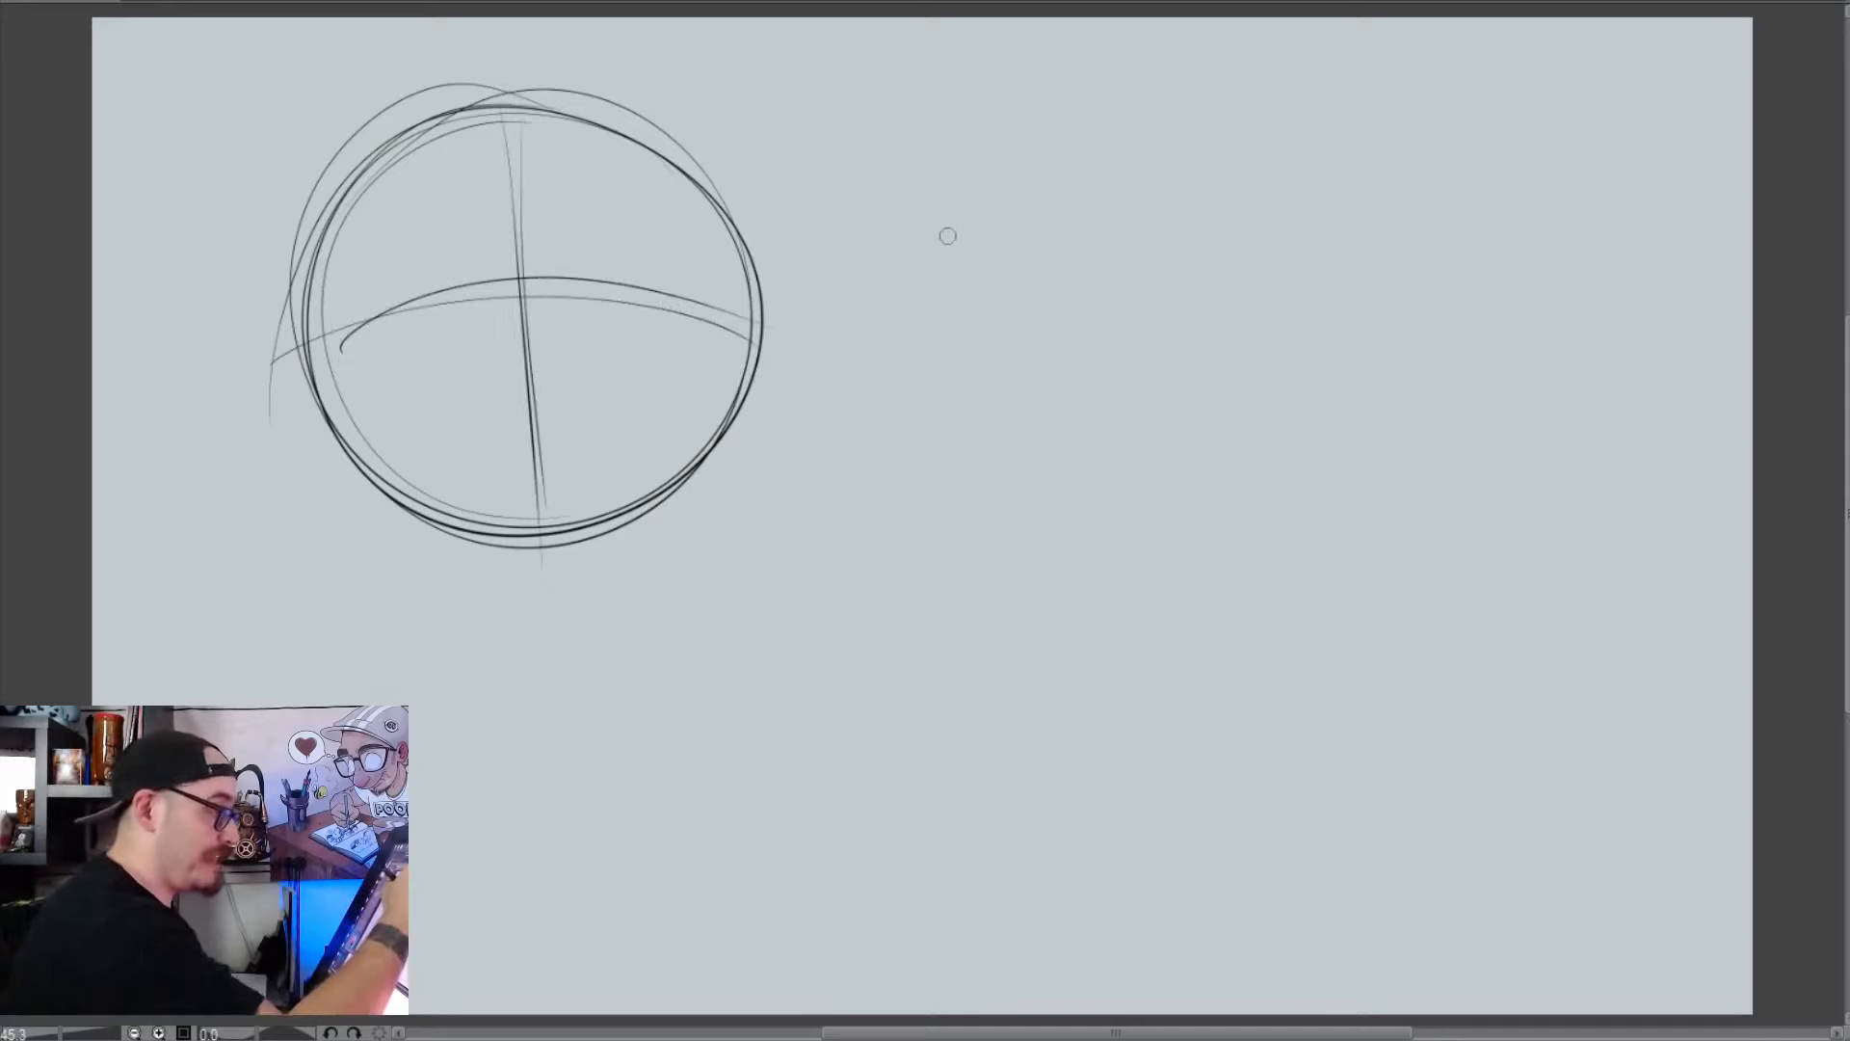
Try to sketch an irregular head outline beside the circle, with a wide domed top, pinched sides and a rounded jaw
{"action": "mouse_move", "coordinate": [930, 204]}
{"action": "left_mouse_down"}
{"action": "mouse_move", "coordinate": [1010, 605]}
{"action": "mouse_move", "coordinate": [1287, 845]}
{"action": "mouse_move", "coordinate": [1080, 133]}
{"action": "left_mouse_up"}
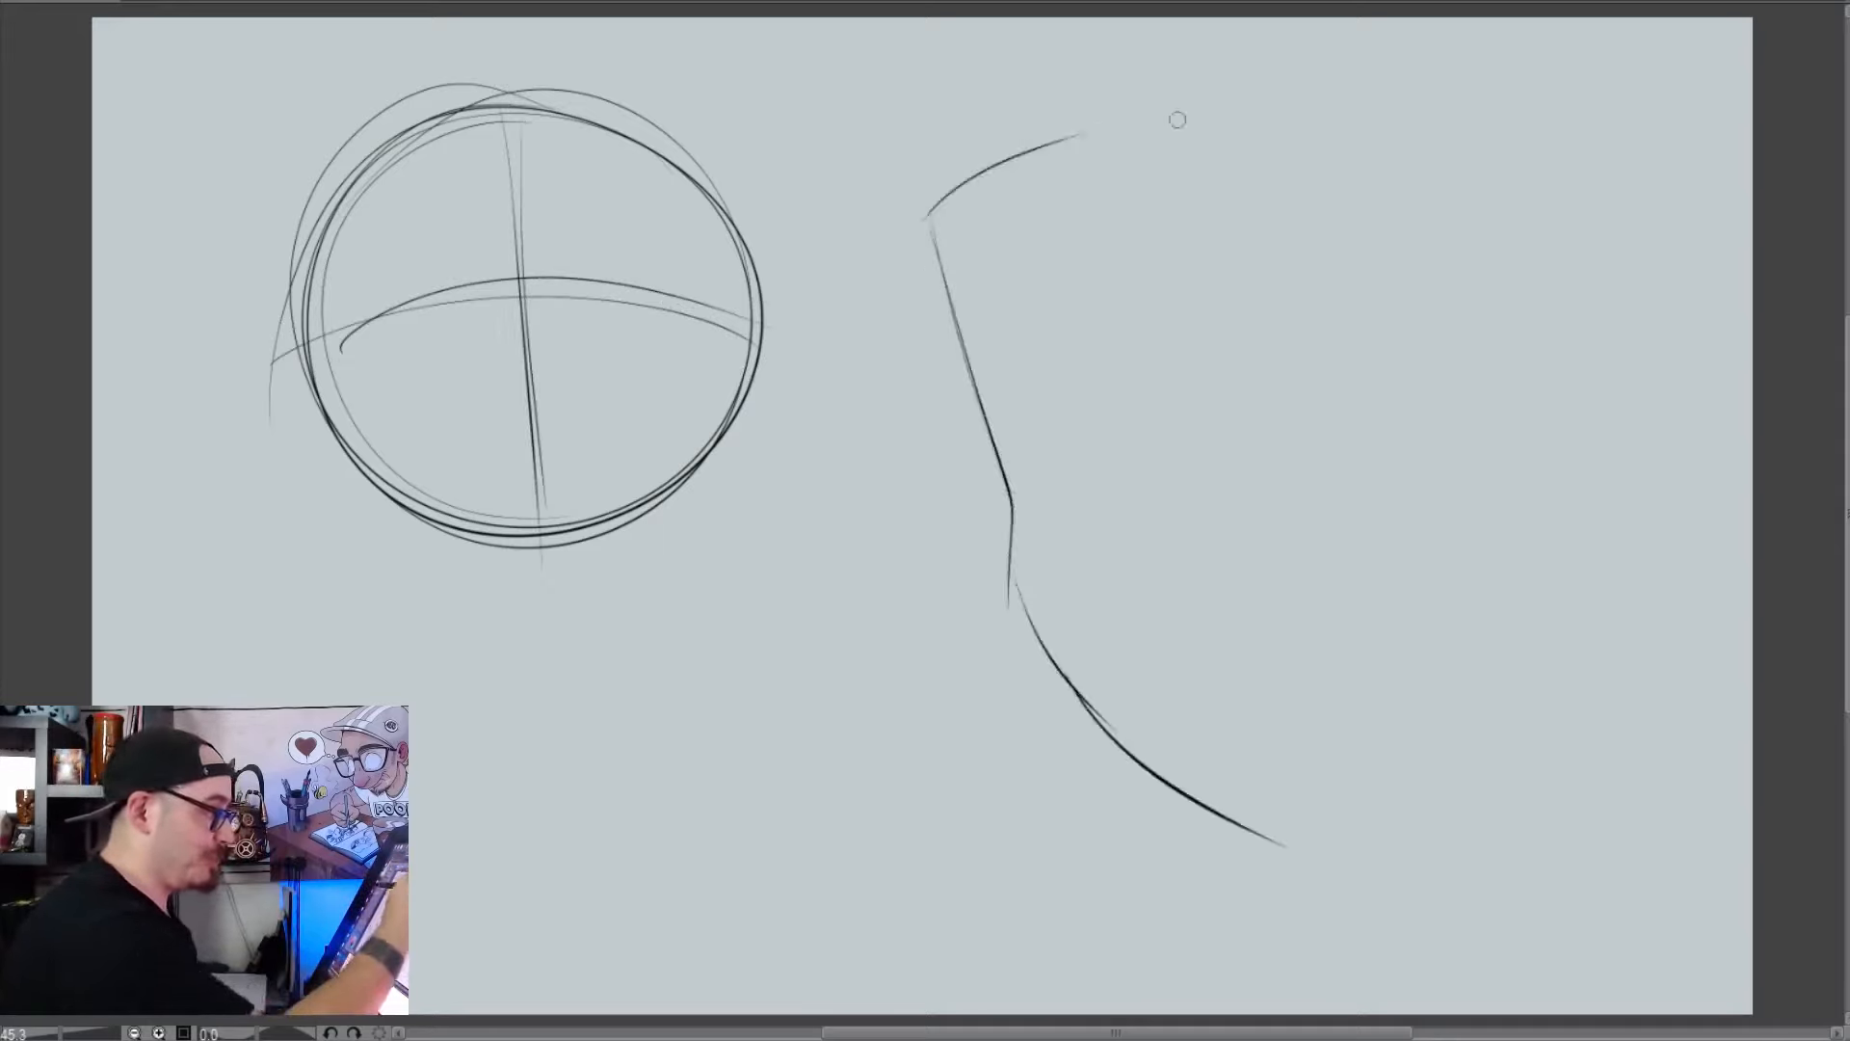
{"action": "mouse_move", "coordinate": [965, 160]}
{"action": "left_mouse_down"}
{"action": "mouse_move", "coordinate": [1464, 210]}
{"action": "mouse_move", "coordinate": [1451, 477]}
{"action": "left_mouse_up"}
{"action": "left_click_drag", "start_coordinate": [1486, 338], "coordinate": [1433, 576]}
{"action": "left_click_drag", "start_coordinate": [1462, 673], "coordinate": [1229, 783]}
{"action": "left_click_drag", "start_coordinate": [1083, 705], "coordinate": [1353, 811]}
{"action": "mouse_move", "coordinate": [1141, 798]}
{"action": "left_mouse_down"}
{"action": "mouse_move", "coordinate": [1449, 484]}
{"action": "mouse_move", "coordinate": [939, 199]}
{"action": "mouse_move", "coordinate": [1053, 552]}
{"action": "left_mouse_up"}
{"action": "left_click_drag", "start_coordinate": [1029, 592], "coordinate": [1344, 792]}
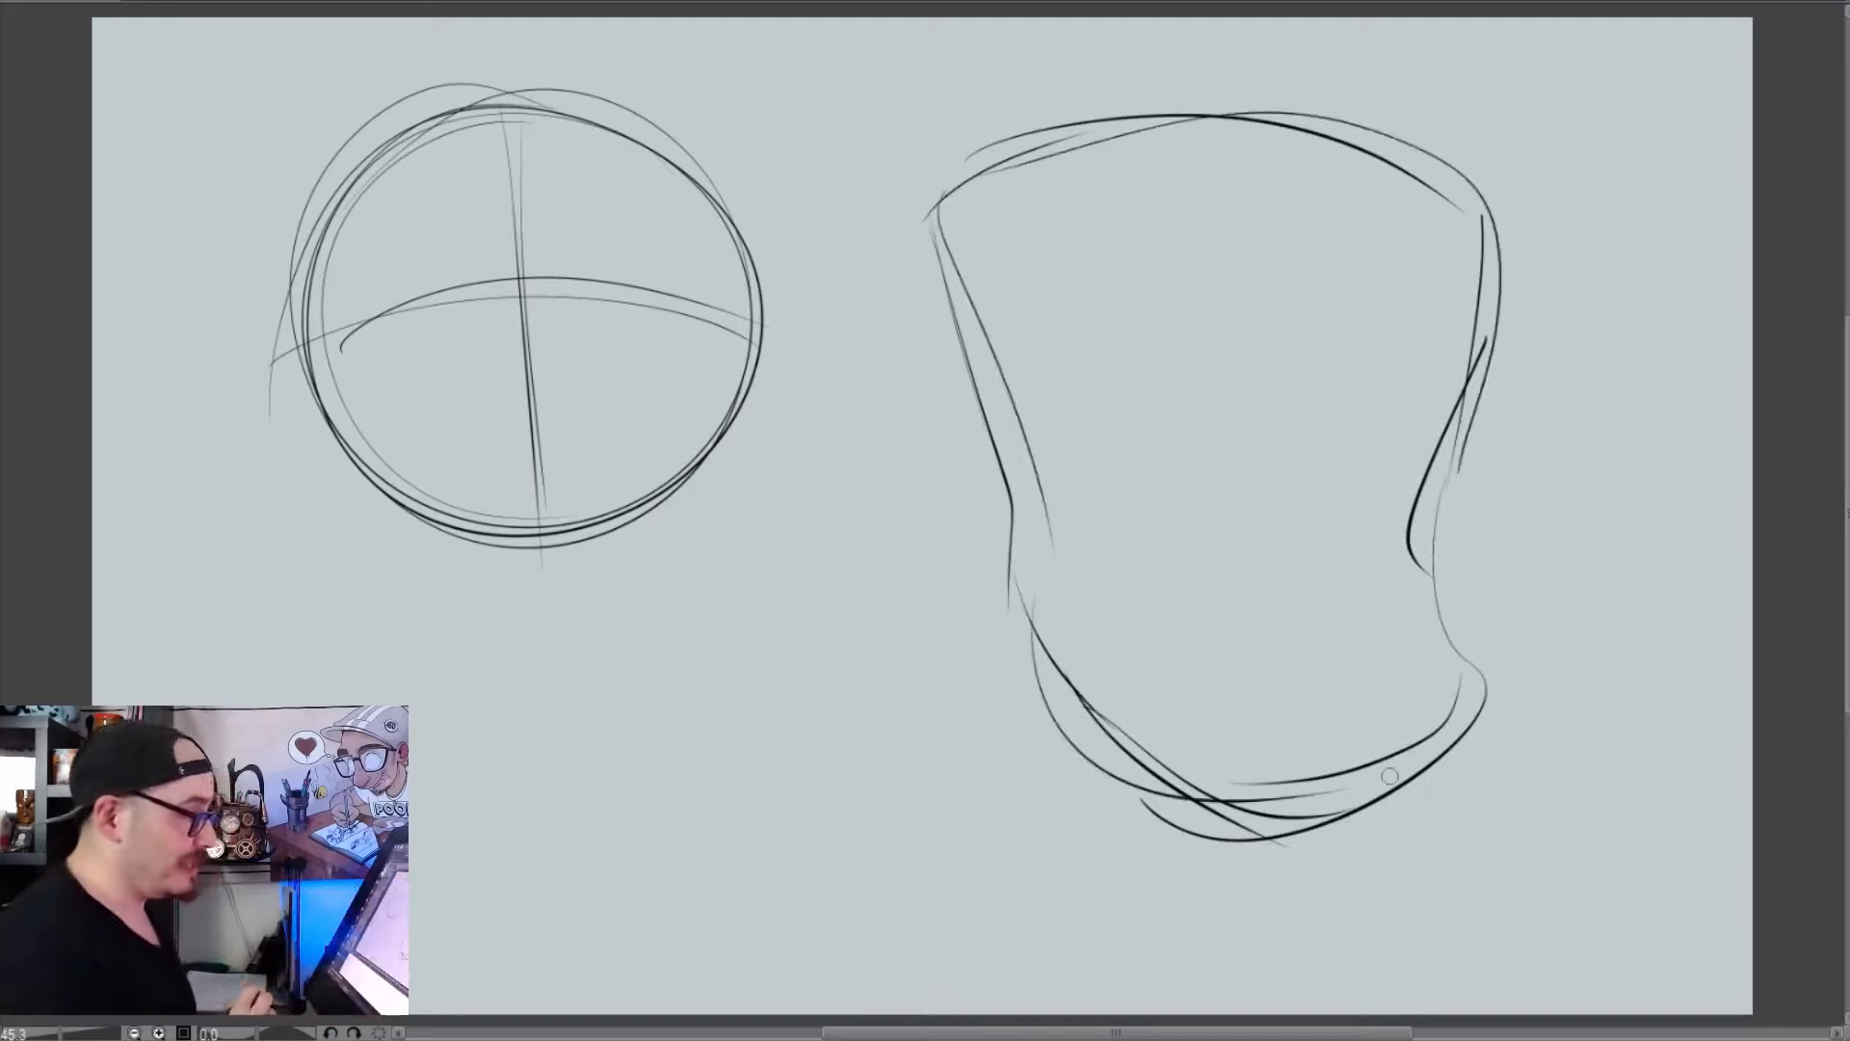
Try guidelines inside the irregular head outline, and undo the whole head sketch
{"action": "left_click_drag", "start_coordinate": [1286, 376], "coordinate": [1286, 700]}
{"action": "key", "text": "ctrl+z"}
{"action": "left_click_drag", "start_coordinate": [1251, 115], "coordinate": [1286, 730]}
{"action": "left_click_drag", "start_coordinate": [1182, 431], "coordinate": [1264, 388]}
{"action": "key", "text": "ctrl+z"}
{"action": "key", "text": "ctrl+z"}
{"action": "key", "text": "ctrl+z"}
{"action": "key", "text": "ctrl+z"}
{"action": "key", "text": "ctrl+z"}
{"action": "key", "text": "ctrl+z"}
{"action": "key", "text": "ctrl+z"}
{"action": "key", "text": "ctrl+z"}
{"action": "key", "text": "ctrl+z"}
{"action": "key", "text": "ctrl+z"}
{"action": "key", "text": "ctrl+z"}
{"action": "key", "text": "ctrl+z"}
{"action": "key", "text": "ctrl+z"}
{"action": "key", "text": "ctrl+z"}
{"action": "key", "text": "ctrl+z"}
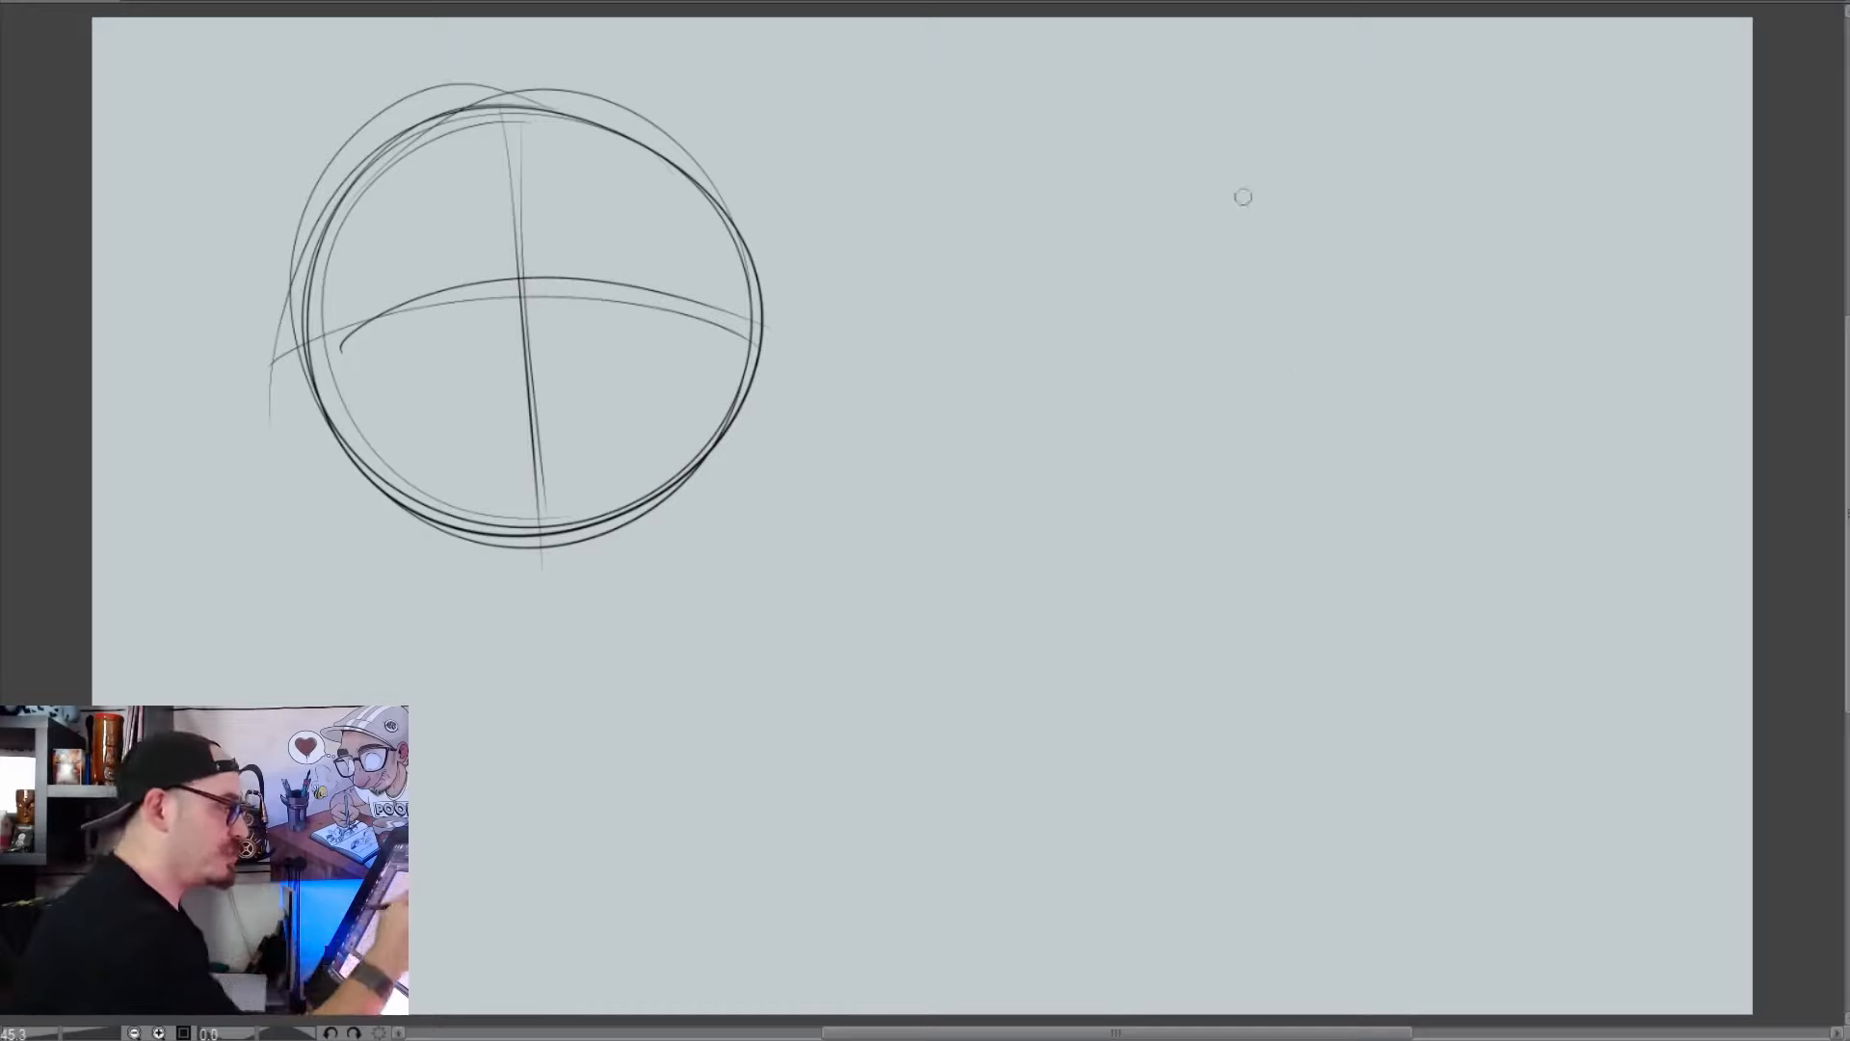
Sketch a second loose circle of similar size beside the first one using several overlapping strokes
{"action": "mouse_move", "coordinate": [1239, 190]}
{"action": "left_mouse_down"}
{"action": "mouse_move", "coordinate": [1071, 132]}
{"action": "mouse_move", "coordinate": [908, 428]}
{"action": "left_mouse_up"}
{"action": "mouse_move", "coordinate": [1161, 150]}
{"action": "left_mouse_down"}
{"action": "mouse_move", "coordinate": [1004, 136]}
{"action": "mouse_move", "coordinate": [962, 258]}
{"action": "mouse_move", "coordinate": [1069, 521]}
{"action": "left_mouse_up"}
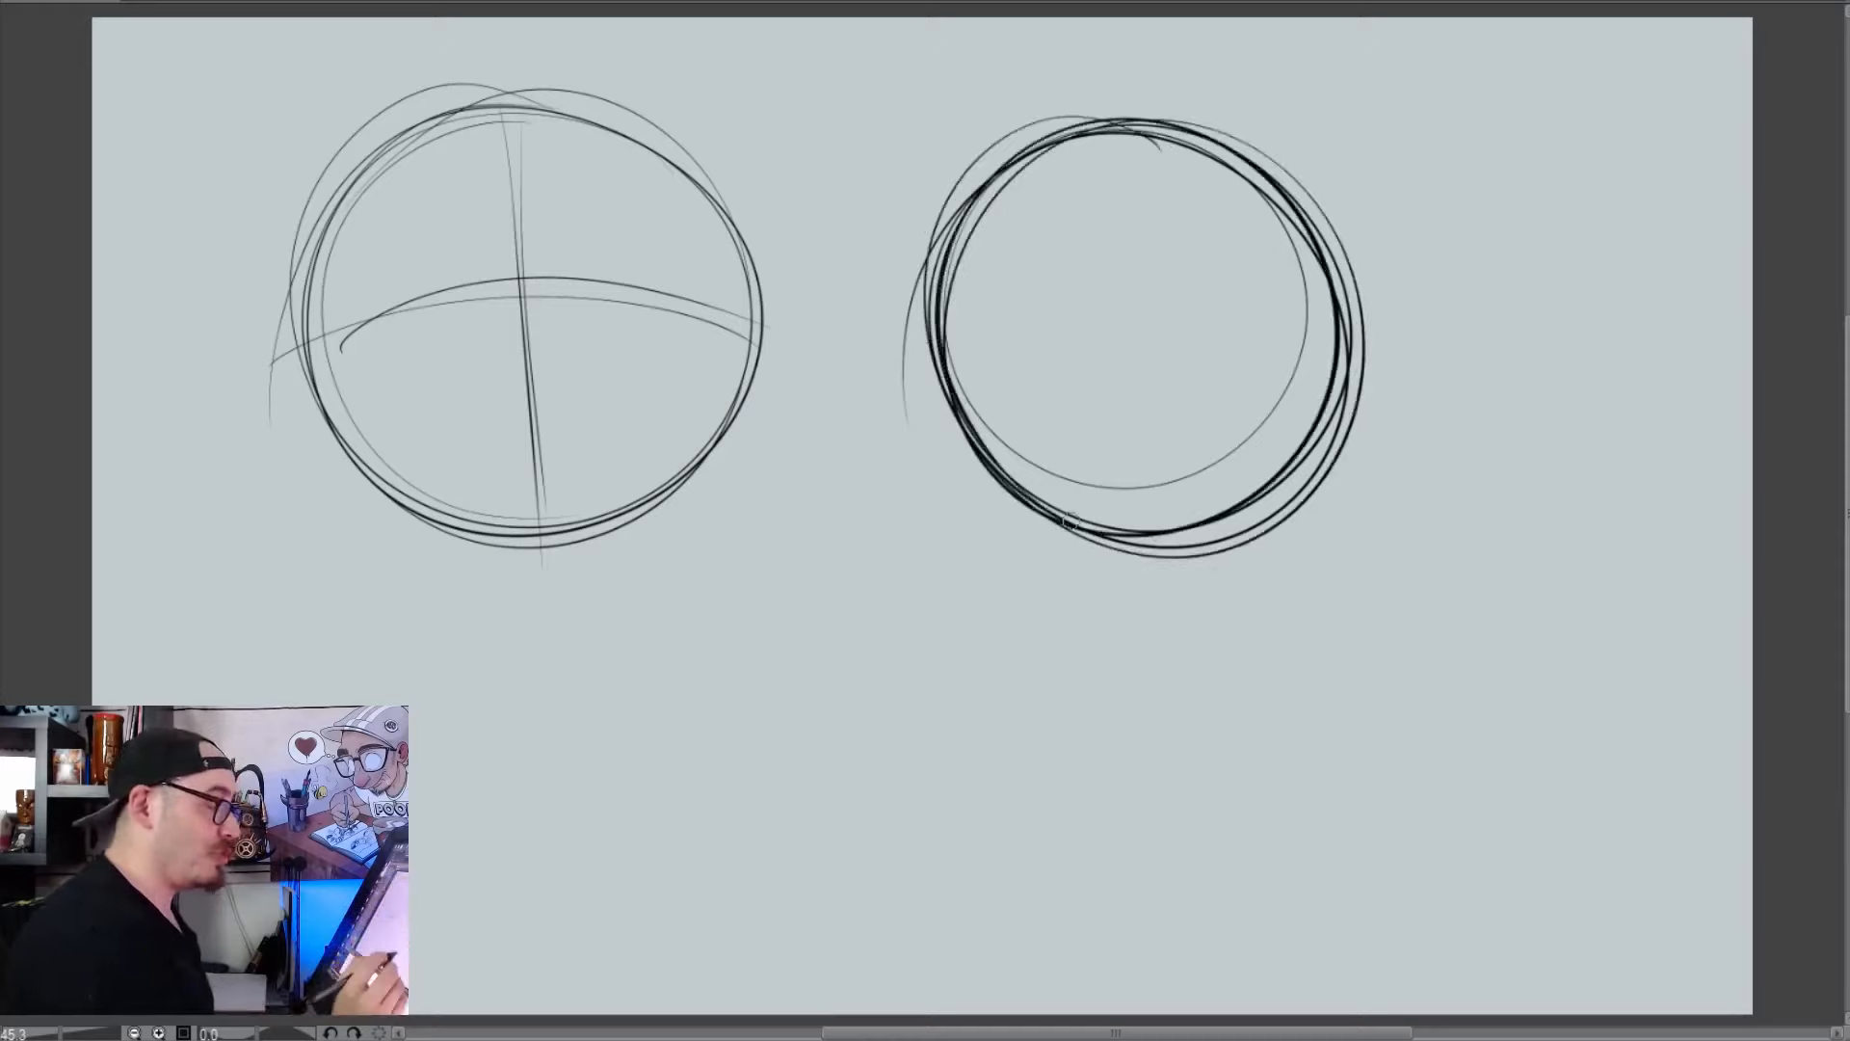
Try wrapping a vertical and a tilted horizontal ellipse inside the second circle, and undo them
{"action": "mouse_move", "coordinate": [1177, 156]}
{"action": "left_mouse_down"}
{"action": "mouse_move", "coordinate": [1122, 514]}
{"action": "mouse_move", "coordinate": [1184, 491]}
{"action": "mouse_move", "coordinate": [1082, 203]}
{"action": "mouse_move", "coordinate": [1265, 296]}
{"action": "mouse_move", "coordinate": [1052, 453]}
{"action": "mouse_move", "coordinate": [1274, 248]}
{"action": "mouse_move", "coordinate": [1184, 140]}
{"action": "mouse_move", "coordinate": [1185, 472]}
{"action": "mouse_move", "coordinate": [1020, 357]}
{"action": "mouse_move", "coordinate": [1292, 316]}
{"action": "mouse_move", "coordinate": [1205, 173]}
{"action": "left_mouse_up"}
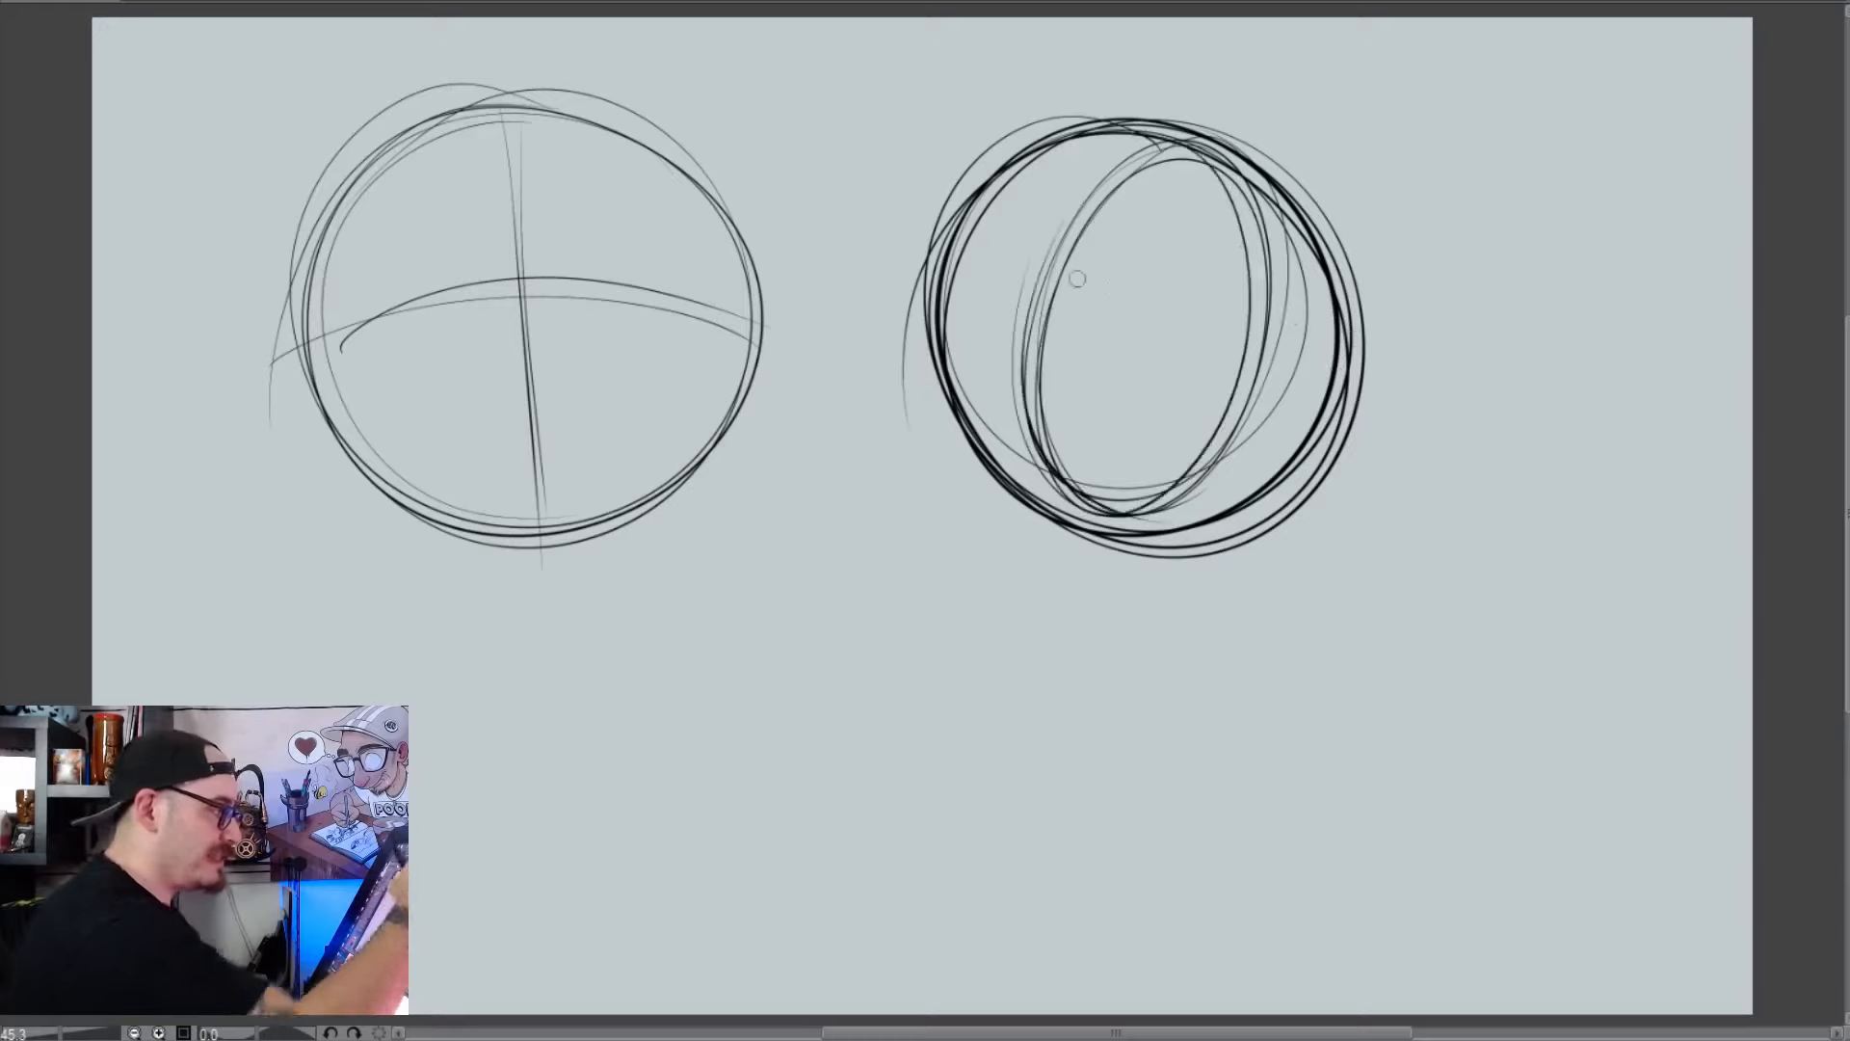
{"action": "mouse_move", "coordinate": [1077, 279]}
{"action": "left_mouse_down"}
{"action": "mouse_move", "coordinate": [1195, 448]}
{"action": "mouse_move", "coordinate": [973, 241]}
{"action": "mouse_move", "coordinate": [1252, 385]}
{"action": "mouse_move", "coordinate": [968, 260]}
{"action": "left_mouse_up"}
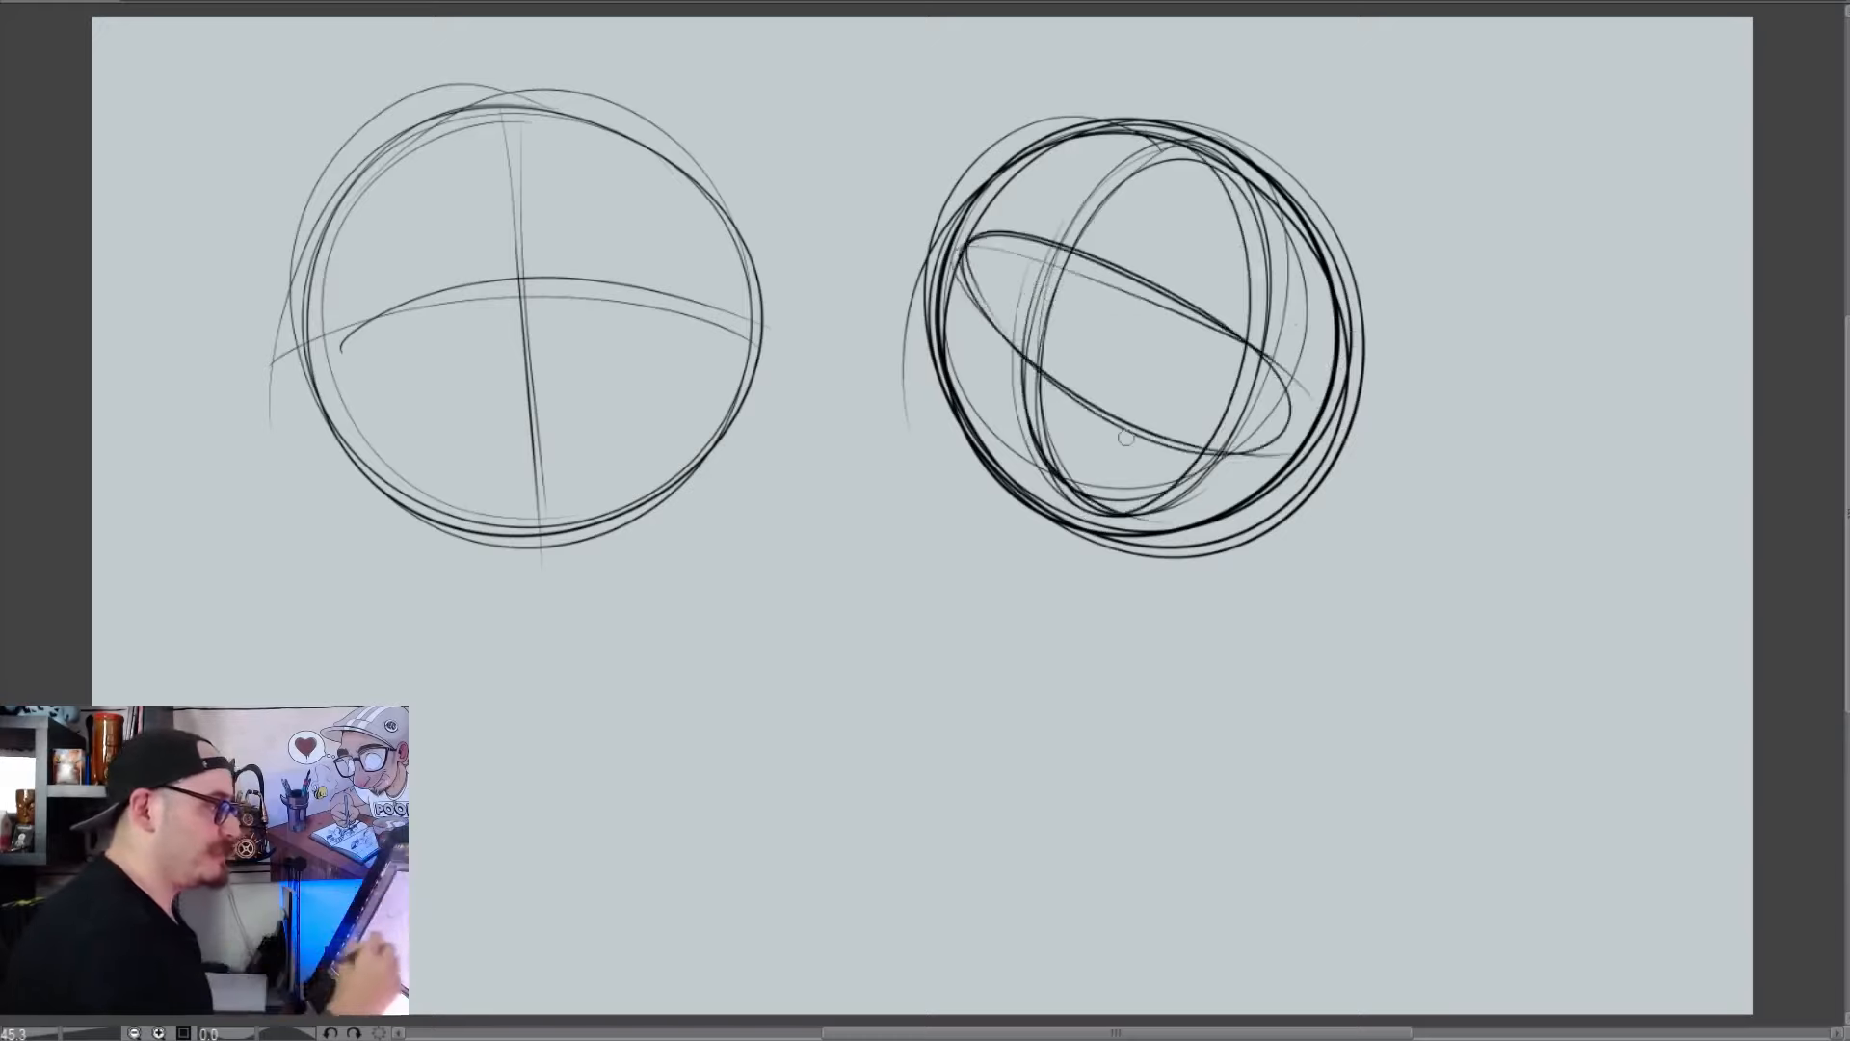
{"action": "mouse_move", "coordinate": [969, 352]}
{"action": "left_mouse_down"}
{"action": "mouse_move", "coordinate": [1285, 284]}
{"action": "mouse_move", "coordinate": [1280, 463]}
{"action": "left_mouse_up"}
{"action": "key", "text": "ctrl+z"}
{"action": "key", "text": "ctrl+z"}
{"action": "key", "text": "ctrl+z"}
{"action": "key", "text": "ctrl+z"}
{"action": "key", "text": "ctrl+z"}
{"action": "key", "text": "ctrl+z"}
{"action": "key", "text": "ctrl+z"}
{"action": "key", "text": "ctrl+z"}
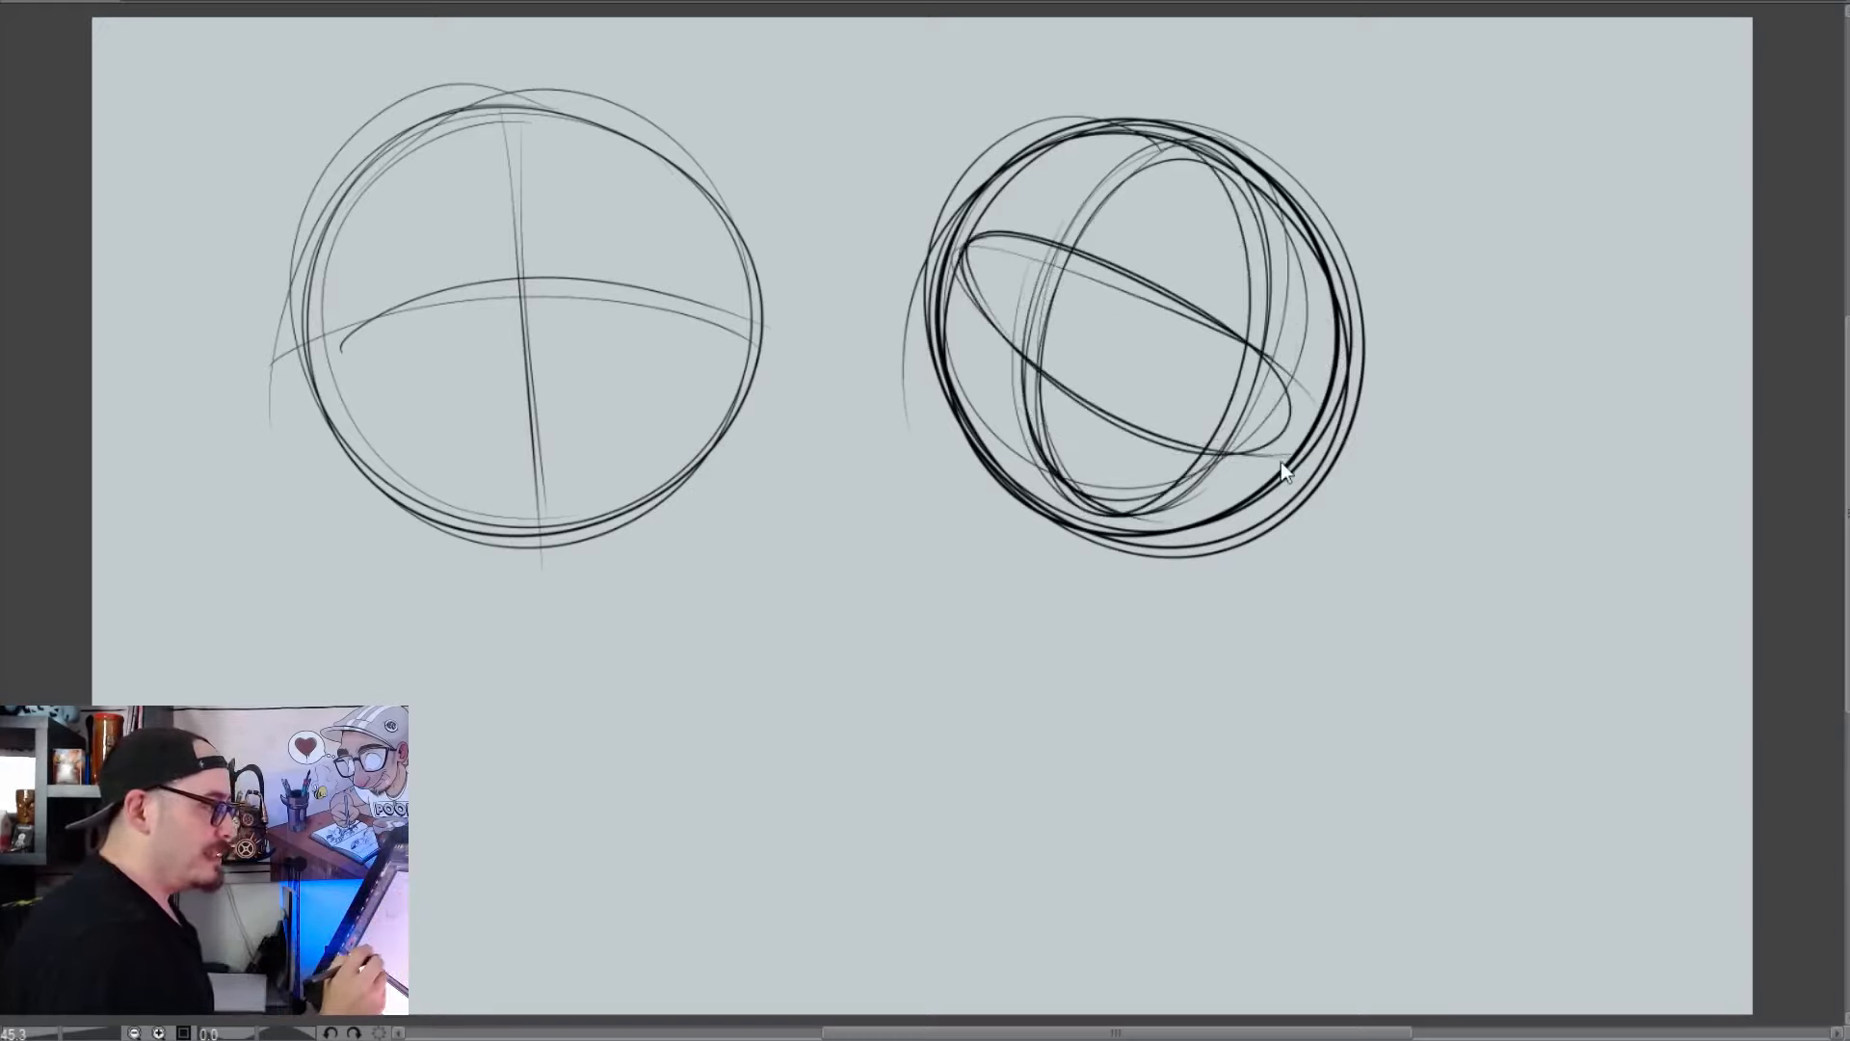
Try small form studies below the second circle: a small circle, a box in perspective and a sphere with hatched shading
{"action": "left_click_drag", "start_coordinate": [1422, 578], "coordinate": [1445, 569]}
{"action": "mouse_move", "coordinate": [1195, 762]}
{"action": "left_mouse_down"}
{"action": "mouse_move", "coordinate": [1273, 658]}
{"action": "mouse_move", "coordinate": [1263, 754]}
{"action": "mouse_move", "coordinate": [1198, 765]}
{"action": "left_mouse_up"}
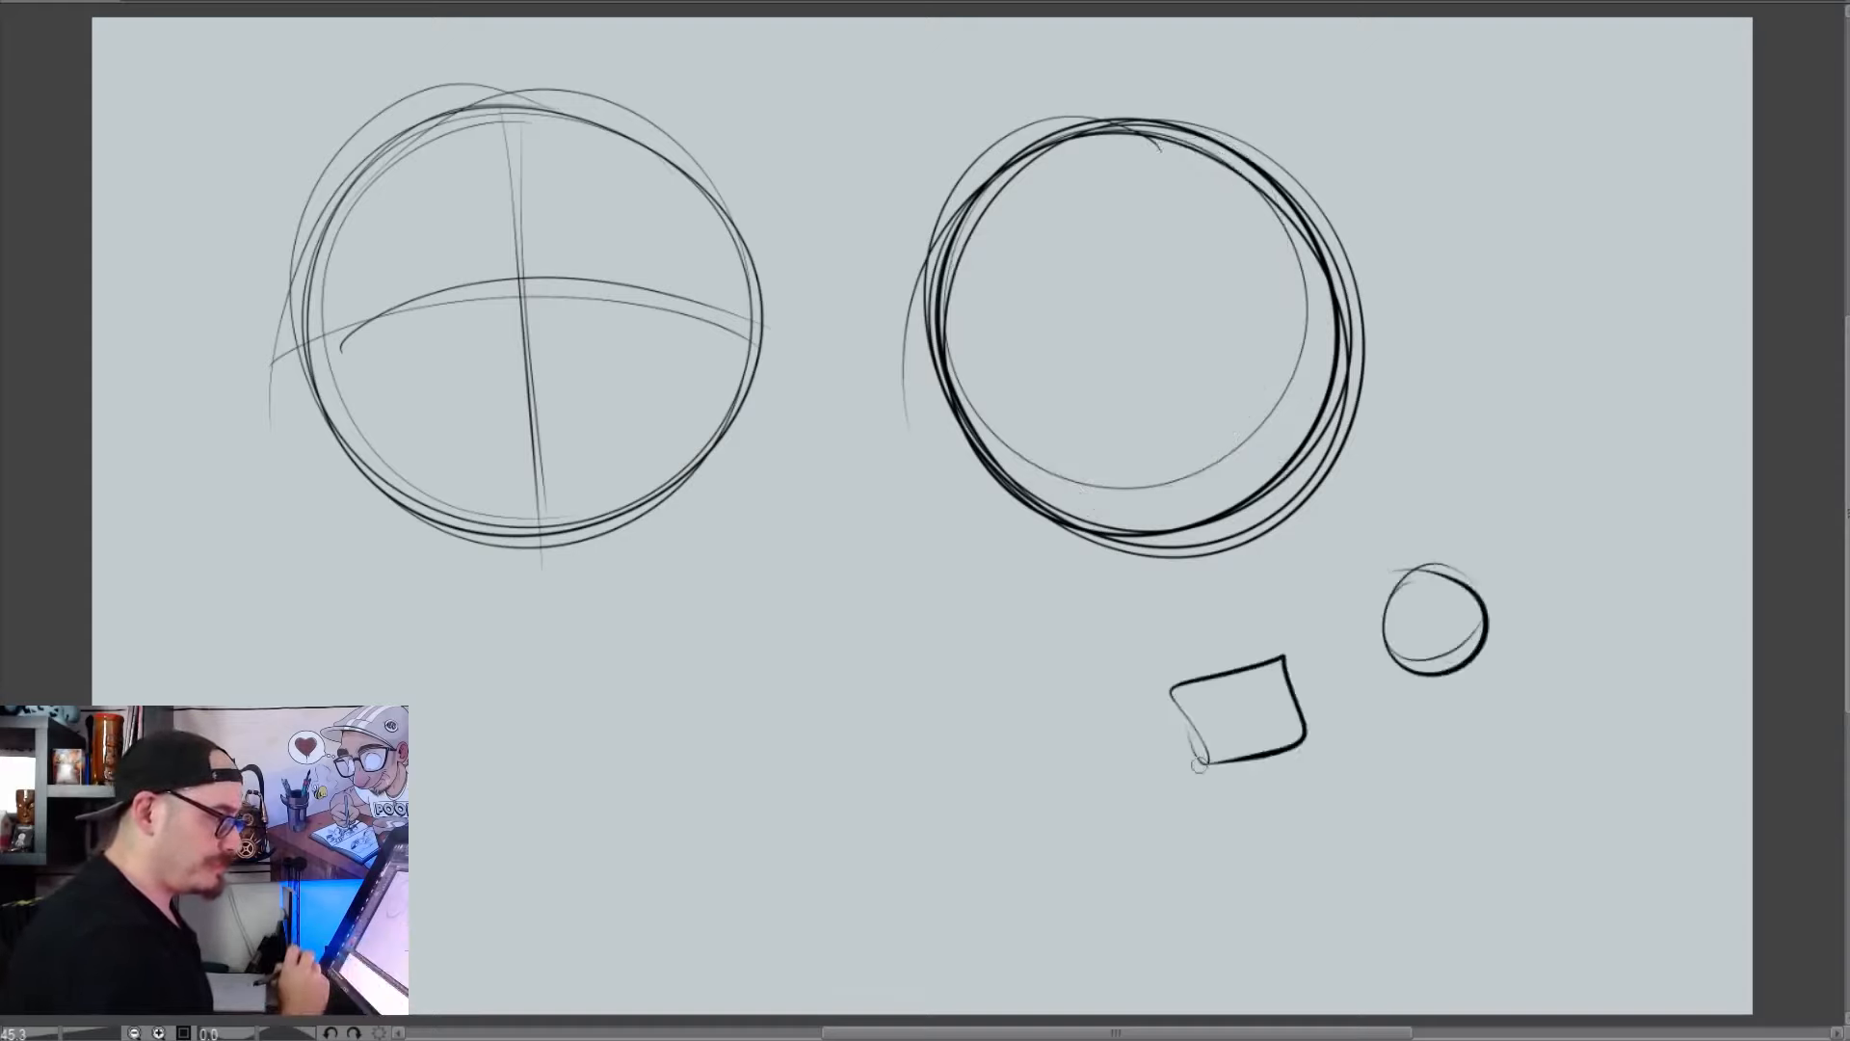
{"action": "key", "text": "ctrl+z"}
{"action": "left_click_drag", "start_coordinate": [964, 709], "coordinate": [970, 782]}
{"action": "mouse_move", "coordinate": [942, 711]}
{"action": "left_mouse_down"}
{"action": "mouse_move", "coordinate": [1036, 697]}
{"action": "mouse_move", "coordinate": [953, 783]}
{"action": "mouse_move", "coordinate": [978, 680]}
{"action": "mouse_move", "coordinate": [1089, 646]}
{"action": "mouse_move", "coordinate": [1117, 713]}
{"action": "left_mouse_up"}
{"action": "left_click_drag", "start_coordinate": [1118, 713], "coordinate": [1084, 761]}
{"action": "mouse_move", "coordinate": [1089, 648]}
{"action": "left_mouse_down"}
{"action": "mouse_move", "coordinate": [1075, 757]}
{"action": "mouse_move", "coordinate": [1188, 703]}
{"action": "mouse_move", "coordinate": [1220, 656]}
{"action": "mouse_move", "coordinate": [1208, 702]}
{"action": "mouse_move", "coordinate": [1272, 750]}
{"action": "mouse_move", "coordinate": [1281, 706]}
{"action": "mouse_move", "coordinate": [1245, 750]}
{"action": "mouse_move", "coordinate": [1195, 746]}
{"action": "left_mouse_up"}
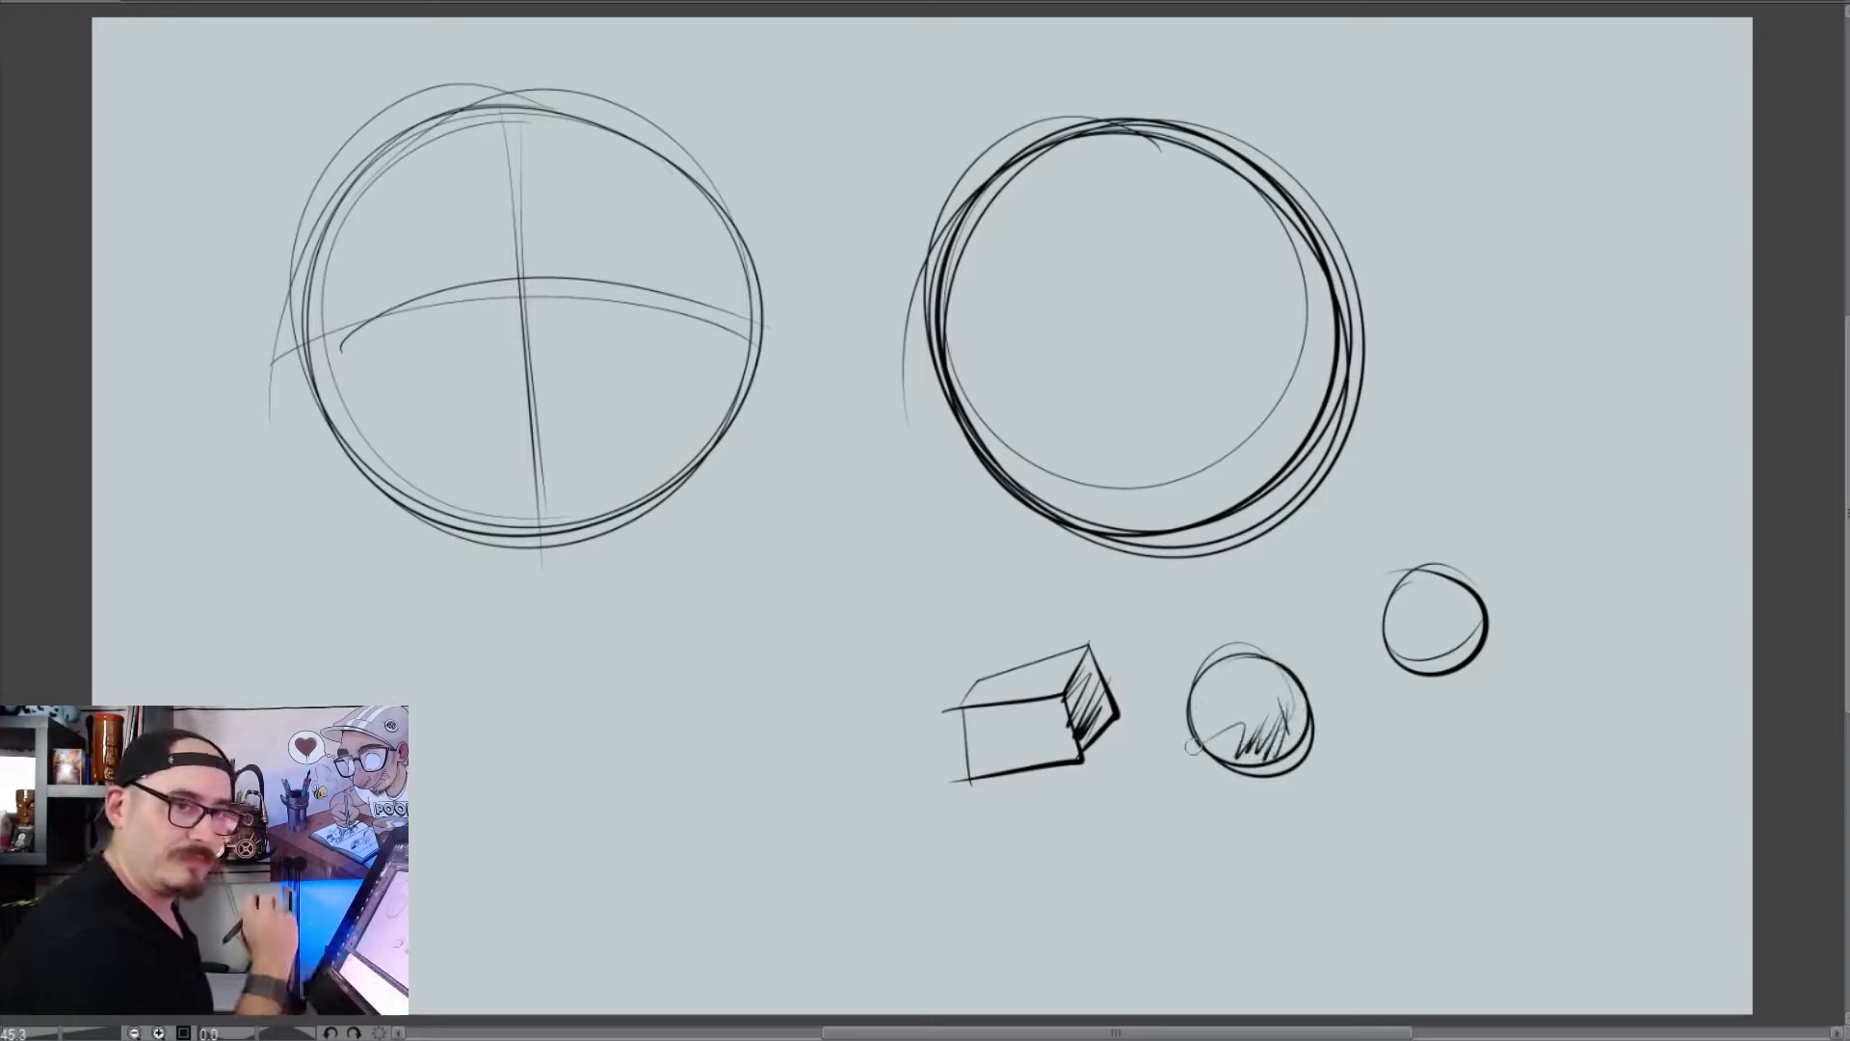
Darken the small sphere's shading, and undo all the small form studies below the second circle
{"action": "mouse_move", "coordinate": [1281, 670]}
{"action": "left_mouse_down"}
{"action": "mouse_move", "coordinate": [1296, 742]}
{"action": "mouse_move", "coordinate": [1243, 756]}
{"action": "left_mouse_up"}
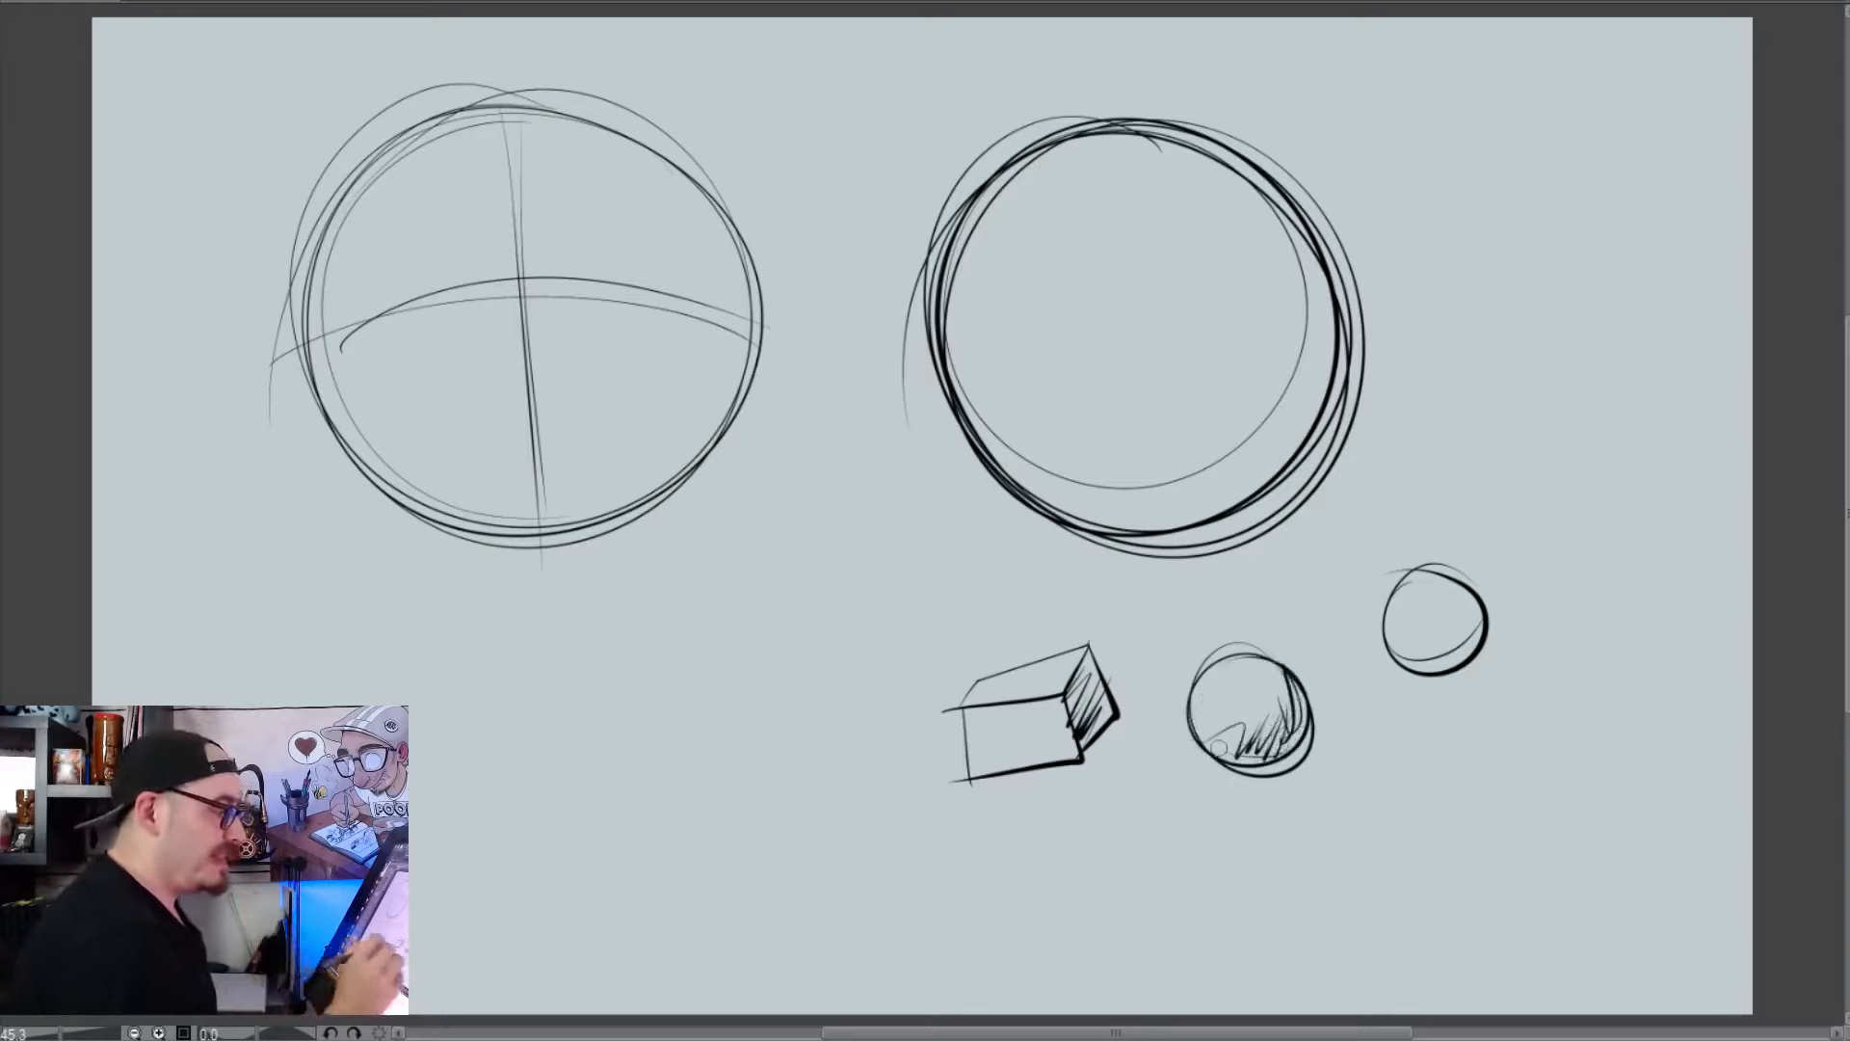
{"action": "key", "text": "ctrl+z"}
{"action": "key", "text": "ctrl+z"}
{"action": "key", "text": "ctrl+z"}
{"action": "key", "text": "ctrl+z"}
{"action": "key", "text": "ctrl+z"}
{"action": "key", "text": "ctrl+z"}
{"action": "key", "text": "ctrl+z"}
{"action": "key", "text": "ctrl+z"}
{"action": "key", "text": "ctrl+z"}
{"action": "key", "text": "ctrl+z"}
{"action": "key", "text": "ctrl+z"}
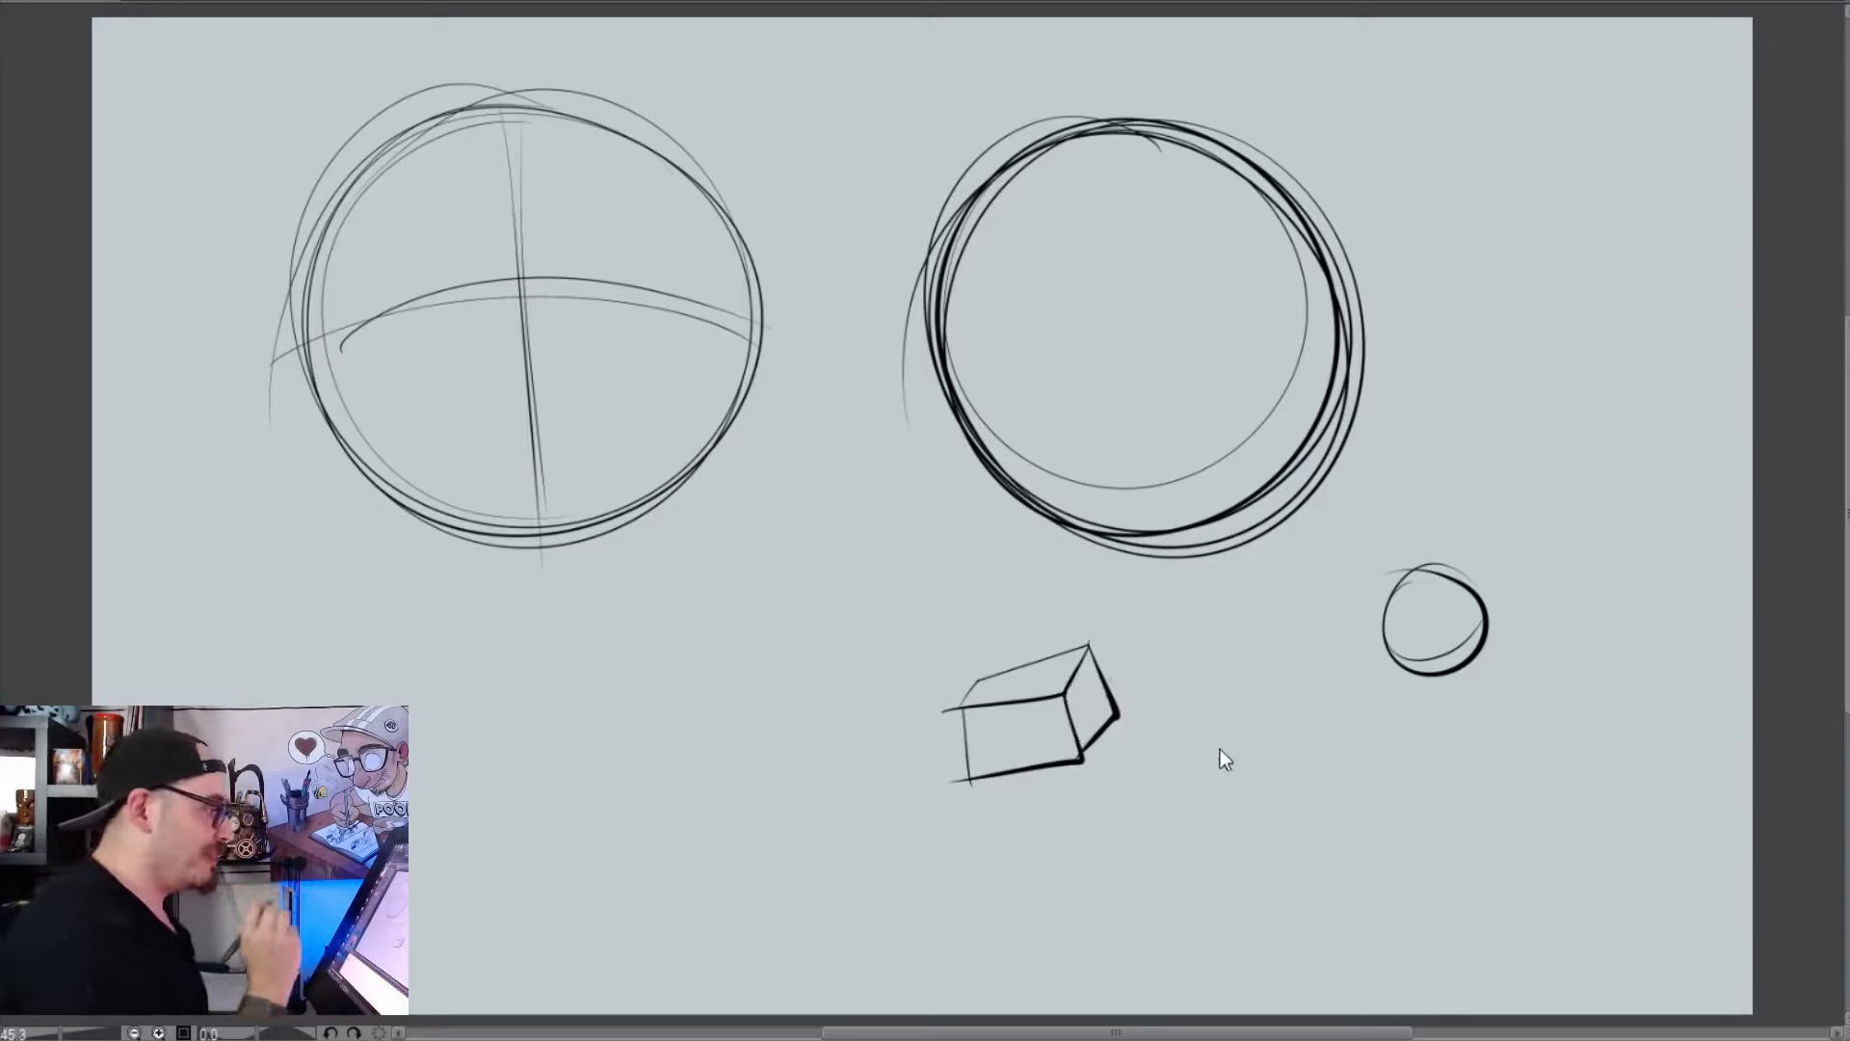
{"action": "key", "text": "ctrl+z"}
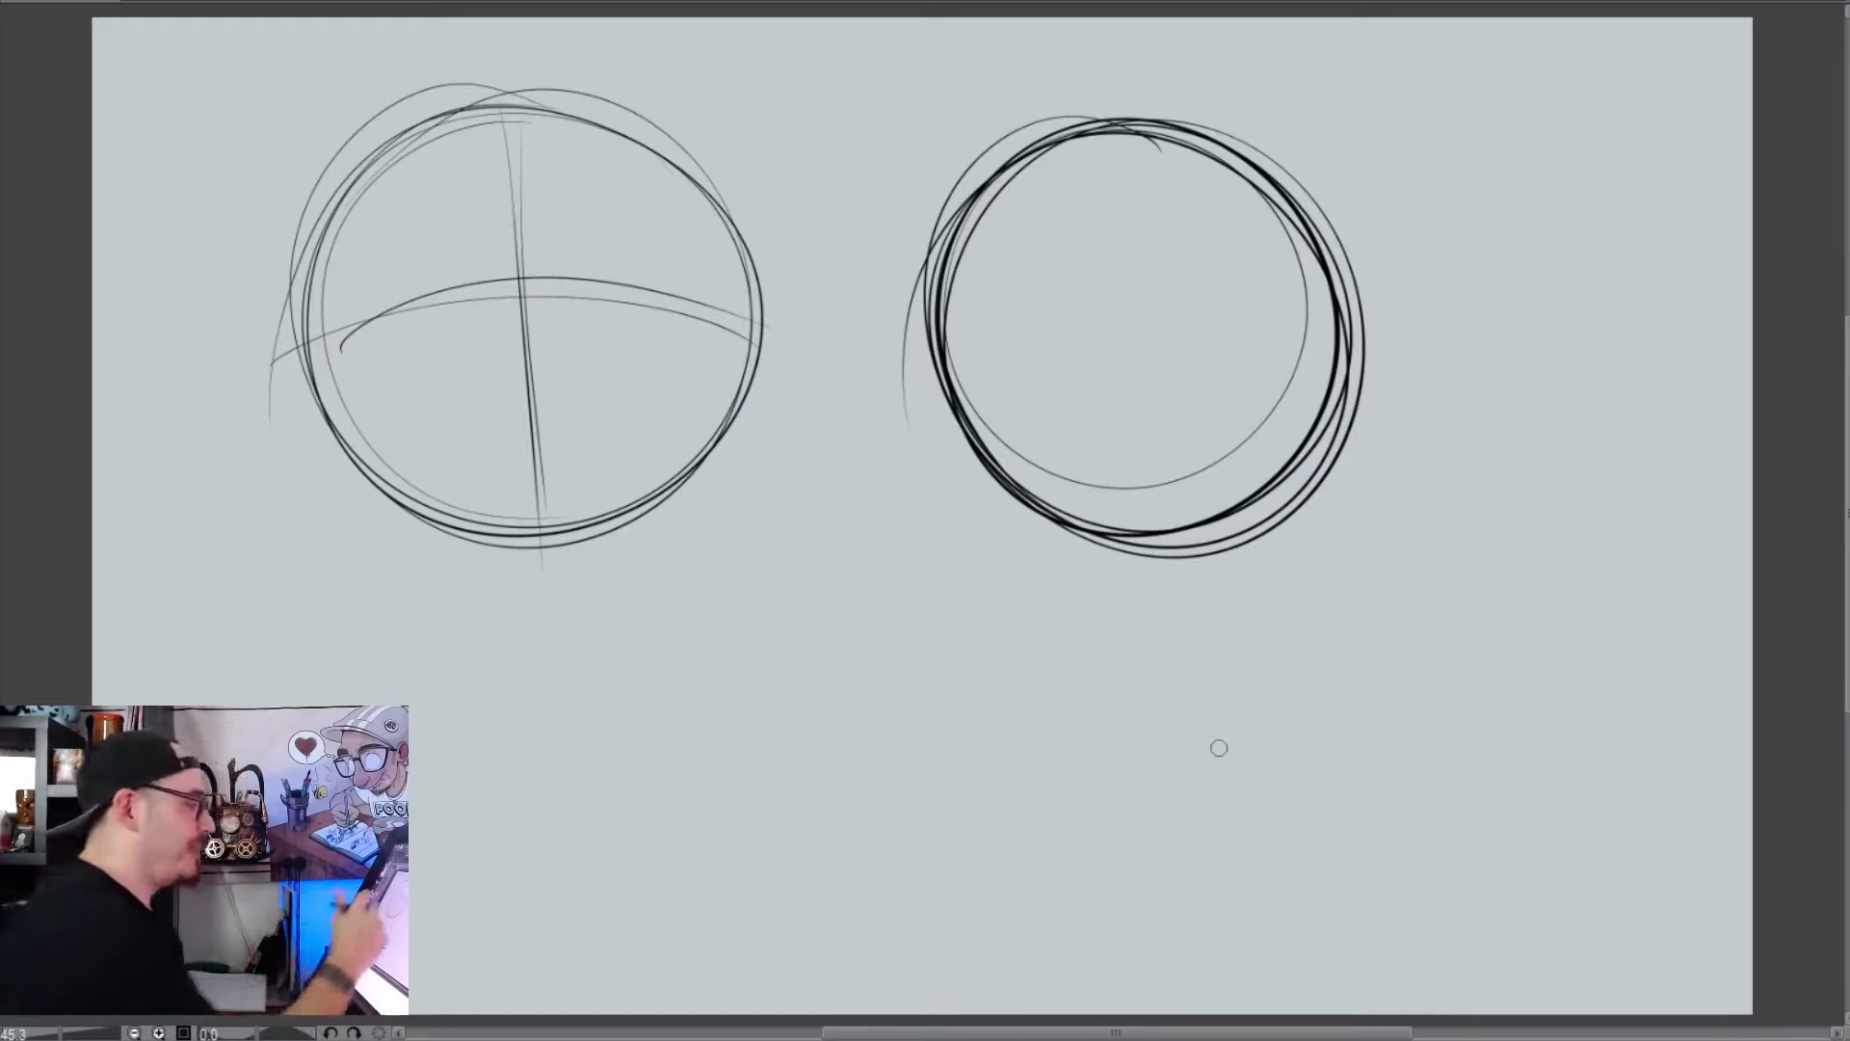
Reinforce the first circle's guidelines and add a curved off-centre vertical and a curved horizontal guideline to the second circle
{"action": "left_click_drag", "start_coordinate": [511, 111], "coordinate": [533, 525]}
{"action": "mouse_move", "coordinate": [318, 316]}
{"action": "left_mouse_down"}
{"action": "mouse_move", "coordinate": [761, 314]}
{"action": "mouse_move", "coordinate": [313, 357]}
{"action": "left_mouse_up"}
{"action": "key", "text": "ctrl+z"}
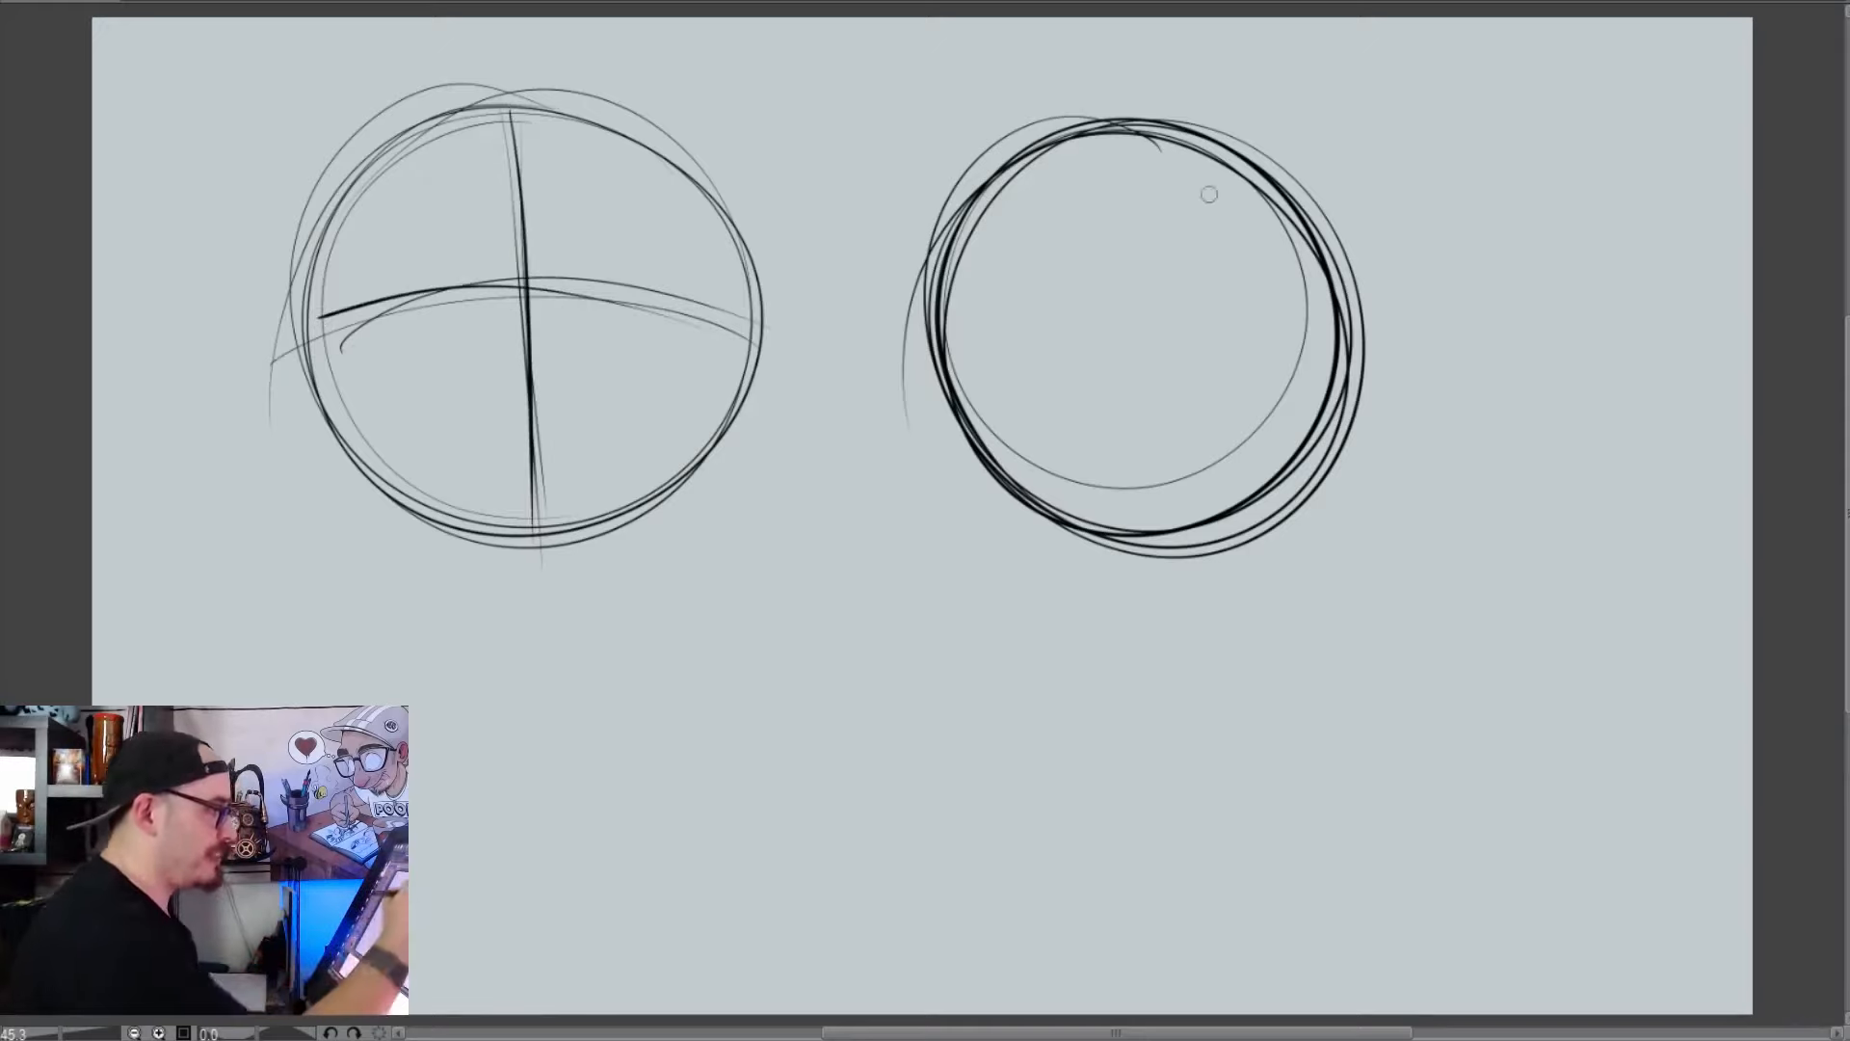
{"action": "mouse_move", "coordinate": [1125, 137]}
{"action": "left_mouse_down"}
{"action": "mouse_move", "coordinate": [1026, 347]}
{"action": "mouse_move", "coordinate": [1139, 561]}
{"action": "left_mouse_up"}
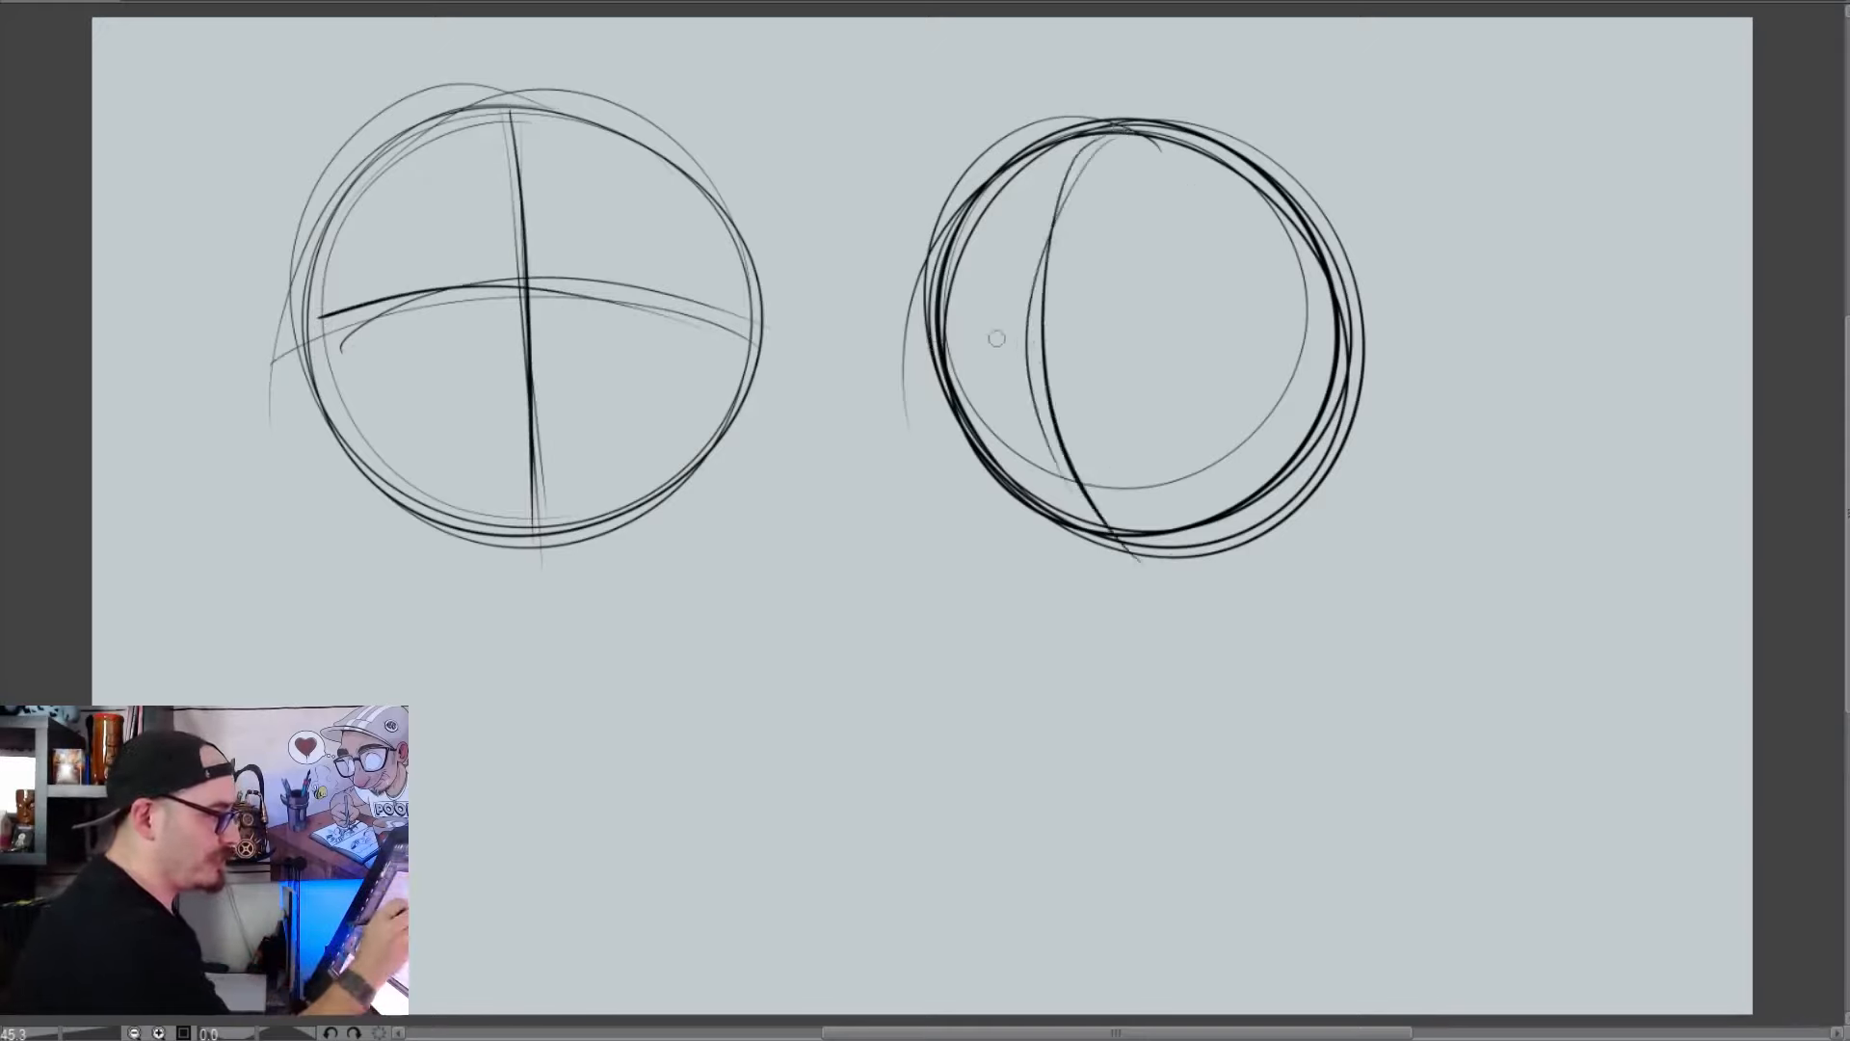
{"action": "mouse_move", "coordinate": [929, 336]}
{"action": "left_mouse_down"}
{"action": "mouse_move", "coordinate": [1185, 316]}
{"action": "mouse_move", "coordinate": [1347, 335]}
{"action": "left_mouse_up"}
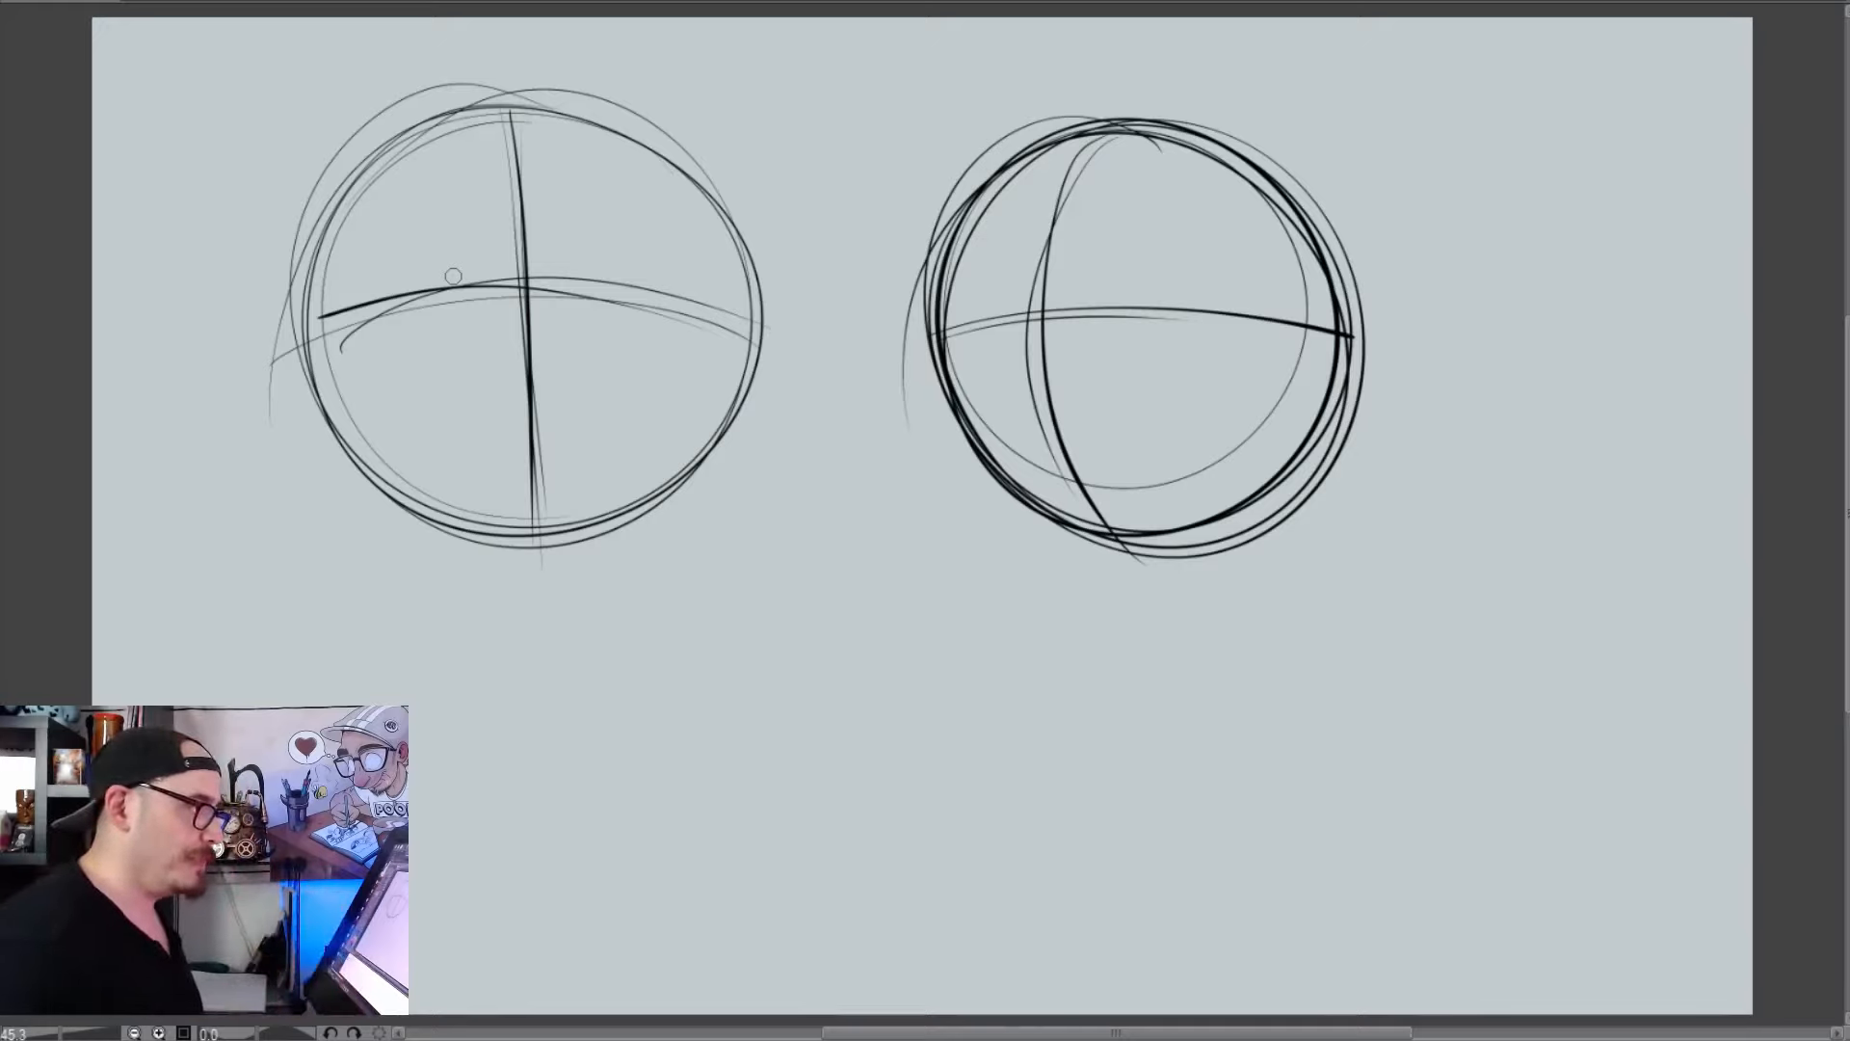
Draw a round cartoon eye below the first circle, with a thick tapered upper lid and a thin outline
{"action": "left_click_drag", "start_coordinate": [748, 726], "coordinate": [803, 694]}
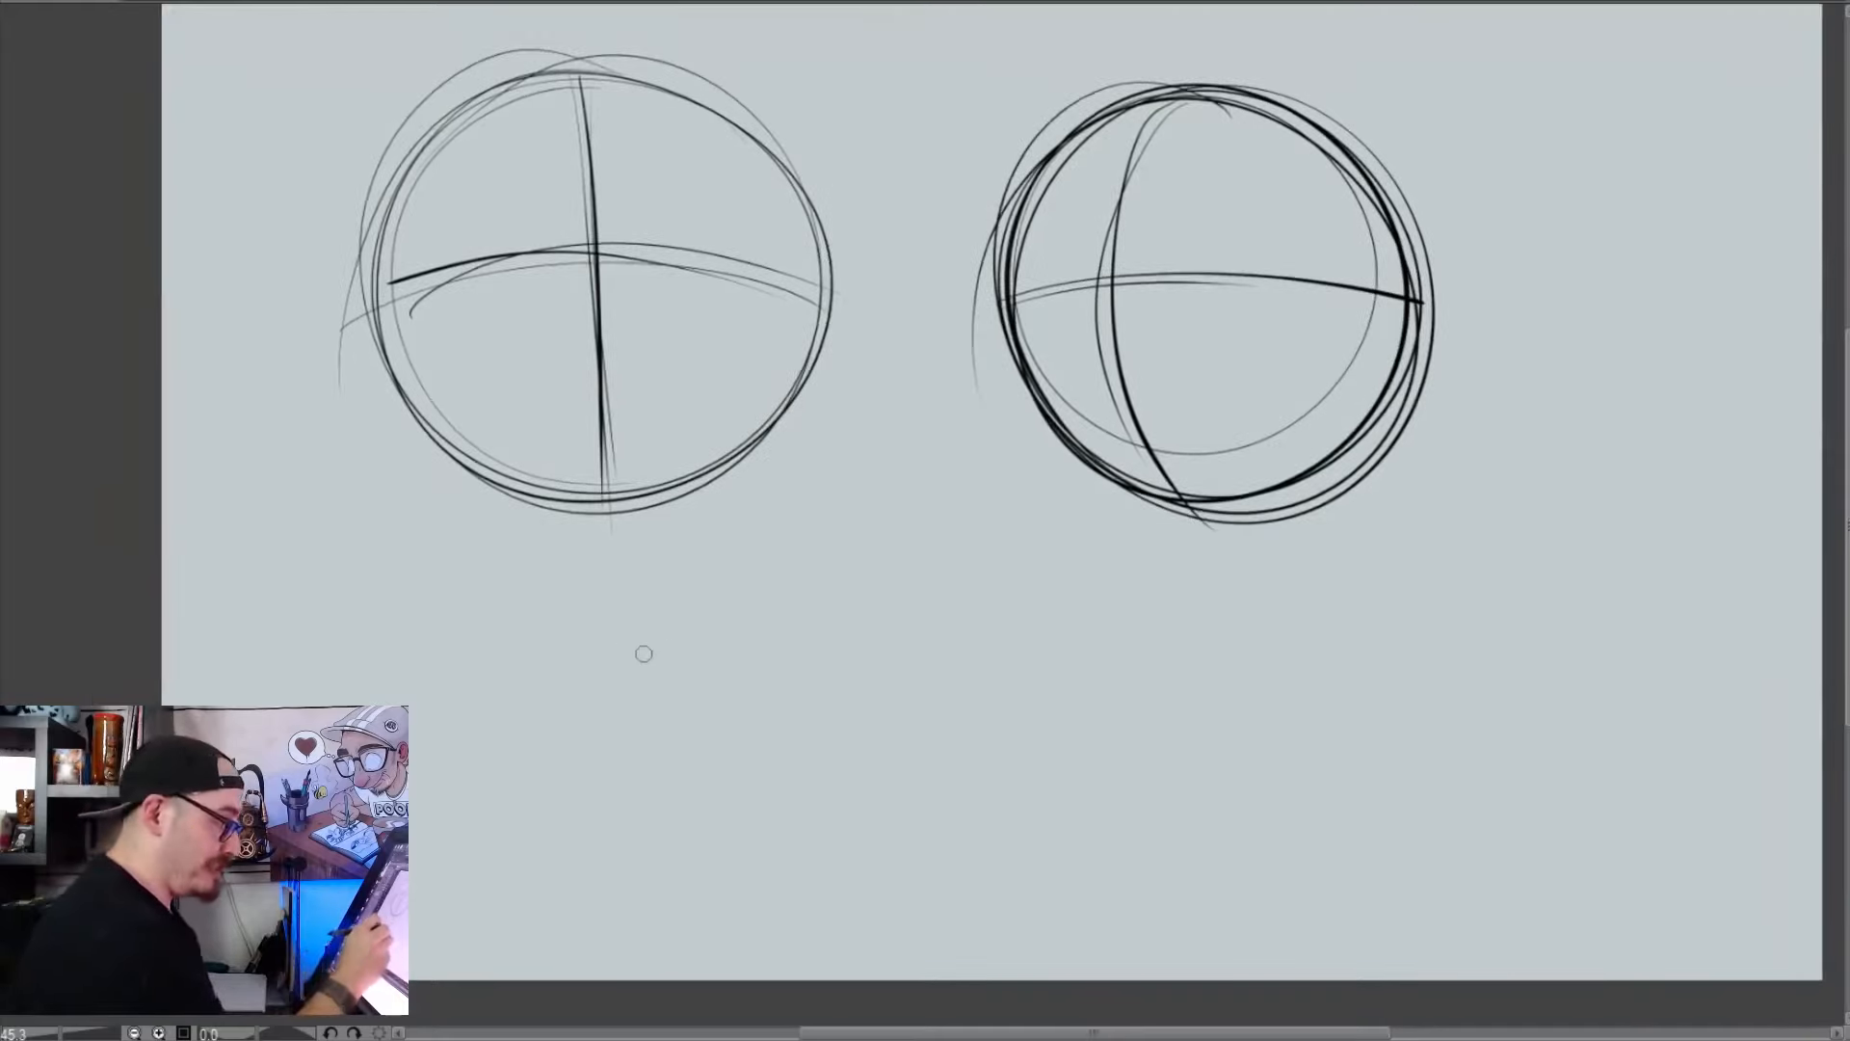
{"action": "left_click_drag", "start_coordinate": [580, 631], "coordinate": [668, 634]}
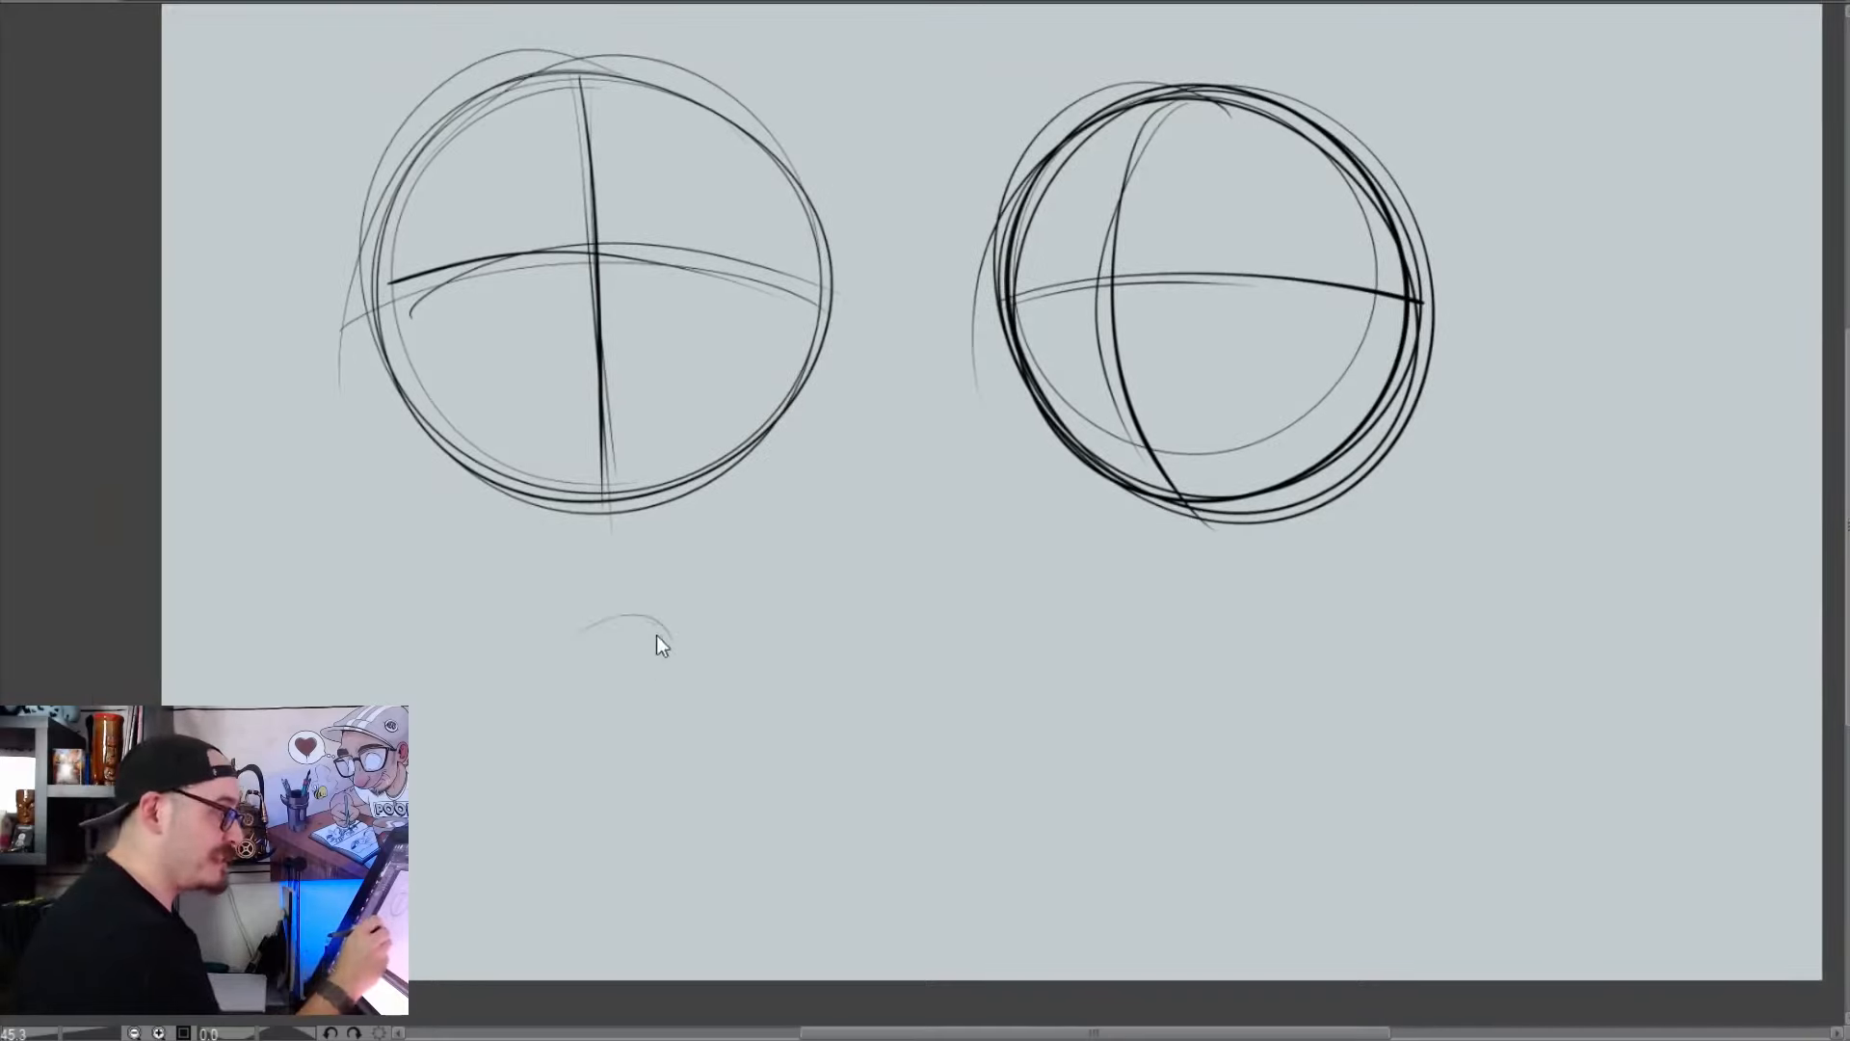
{"action": "left_click_drag", "start_coordinate": [555, 638], "coordinate": [686, 651]}
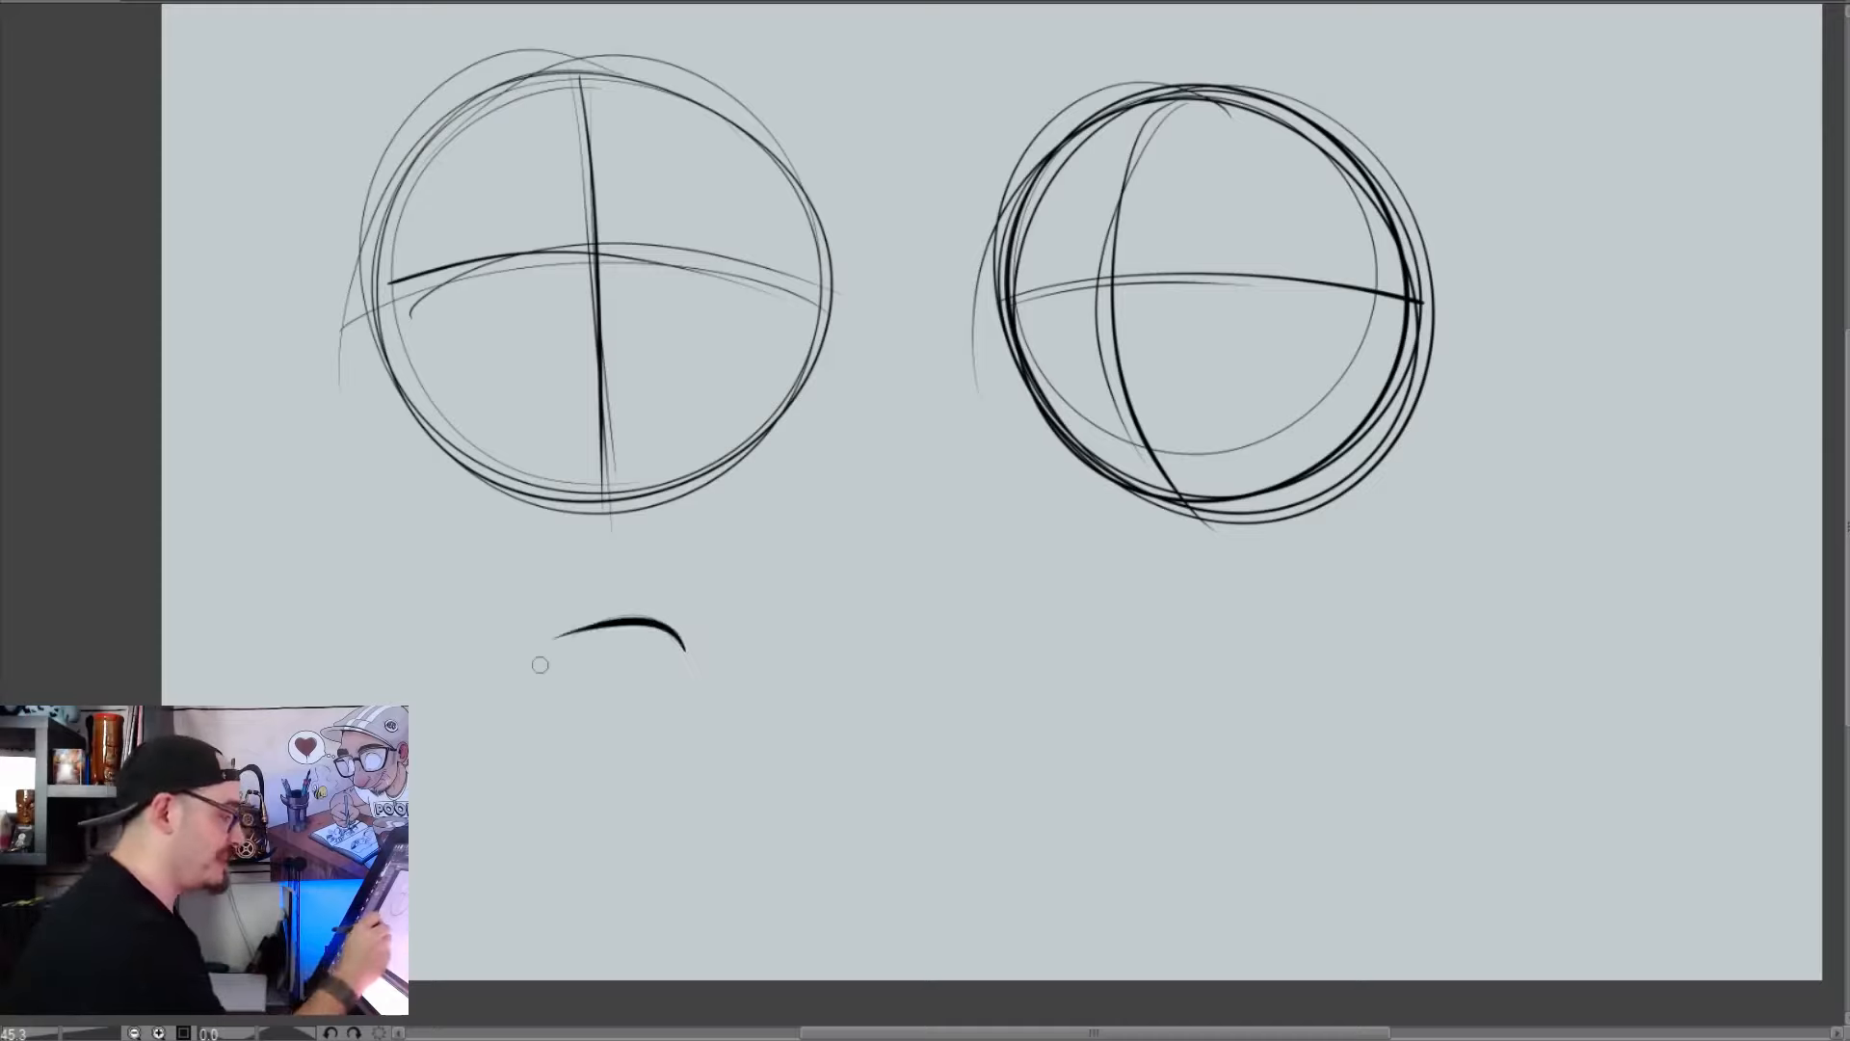
{"action": "key", "text": "ctrl+z"}
{"action": "left_click_drag", "start_coordinate": [554, 674], "coordinate": [686, 653]}
{"action": "left_click_drag", "start_coordinate": [576, 728], "coordinate": [678, 747]}
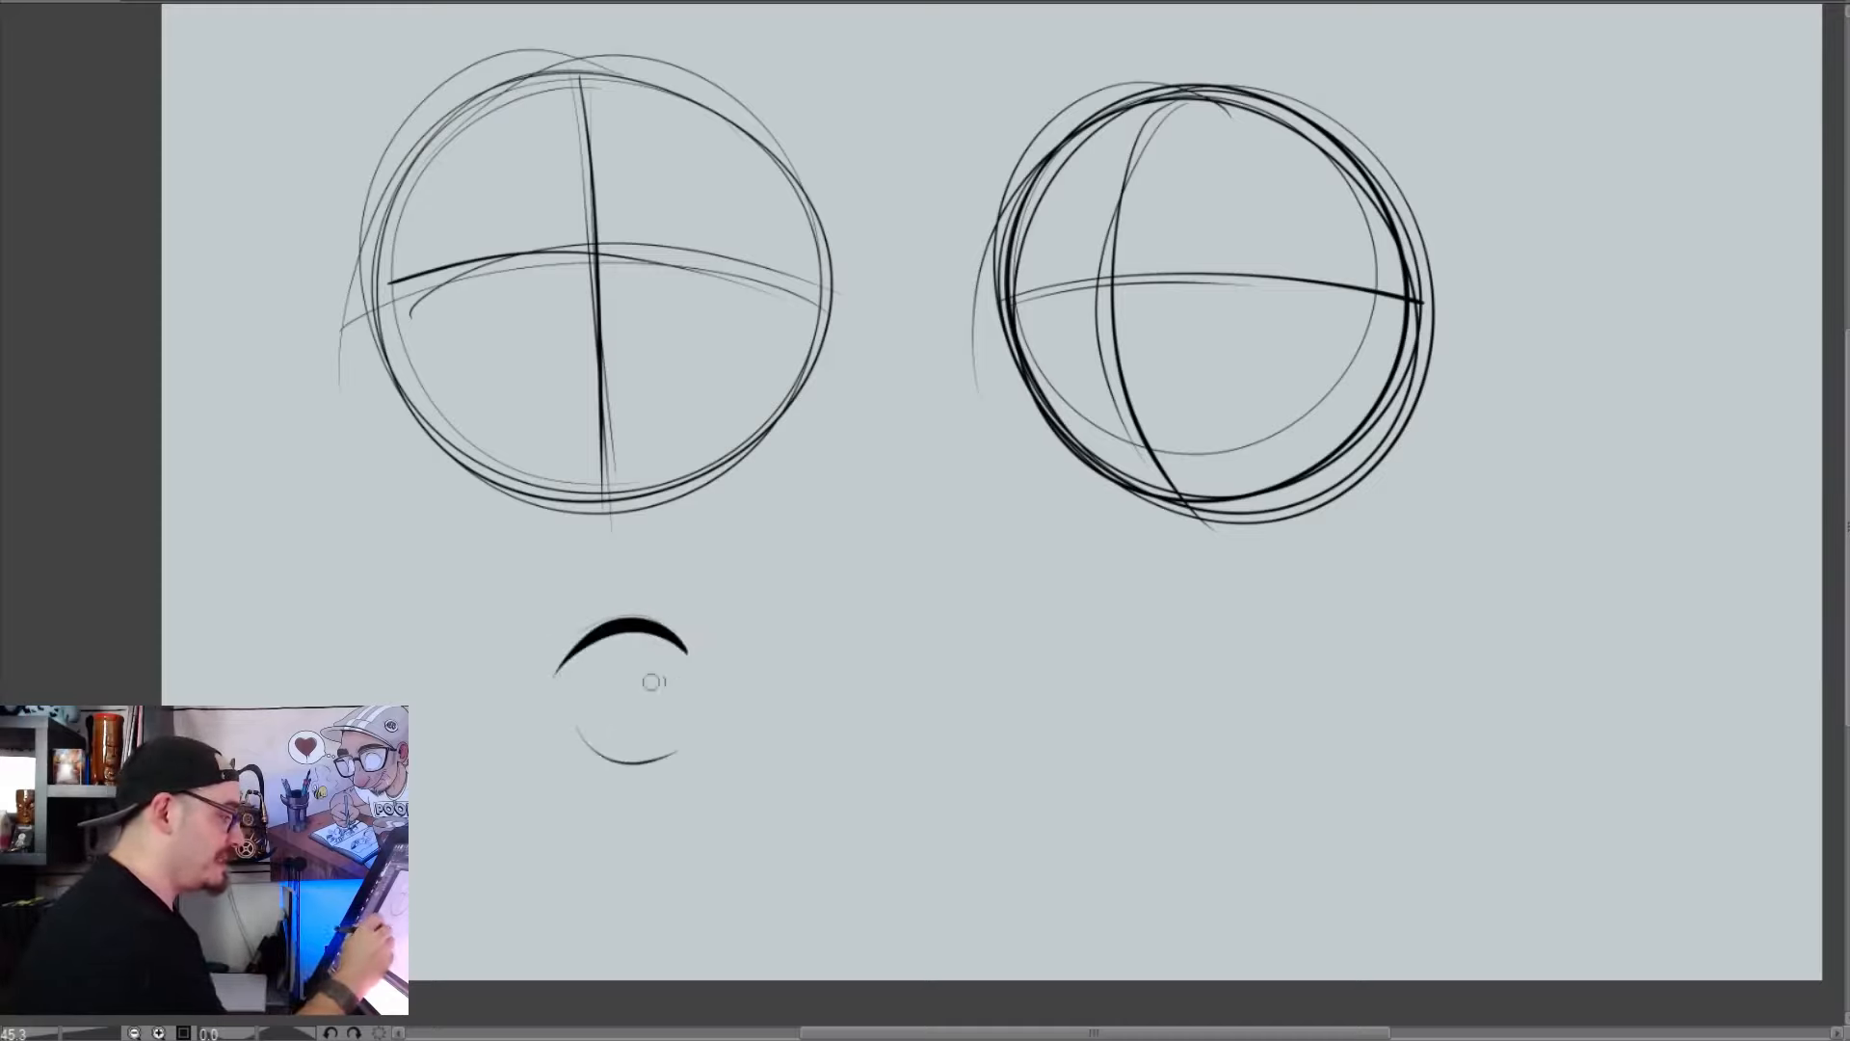
{"action": "left_click_drag", "start_coordinate": [570, 657], "coordinate": [582, 753]}
{"action": "left_click_drag", "start_coordinate": [701, 713], "coordinate": [657, 761]}
{"action": "left_click_drag", "start_coordinate": [675, 633], "coordinate": [698, 755]}
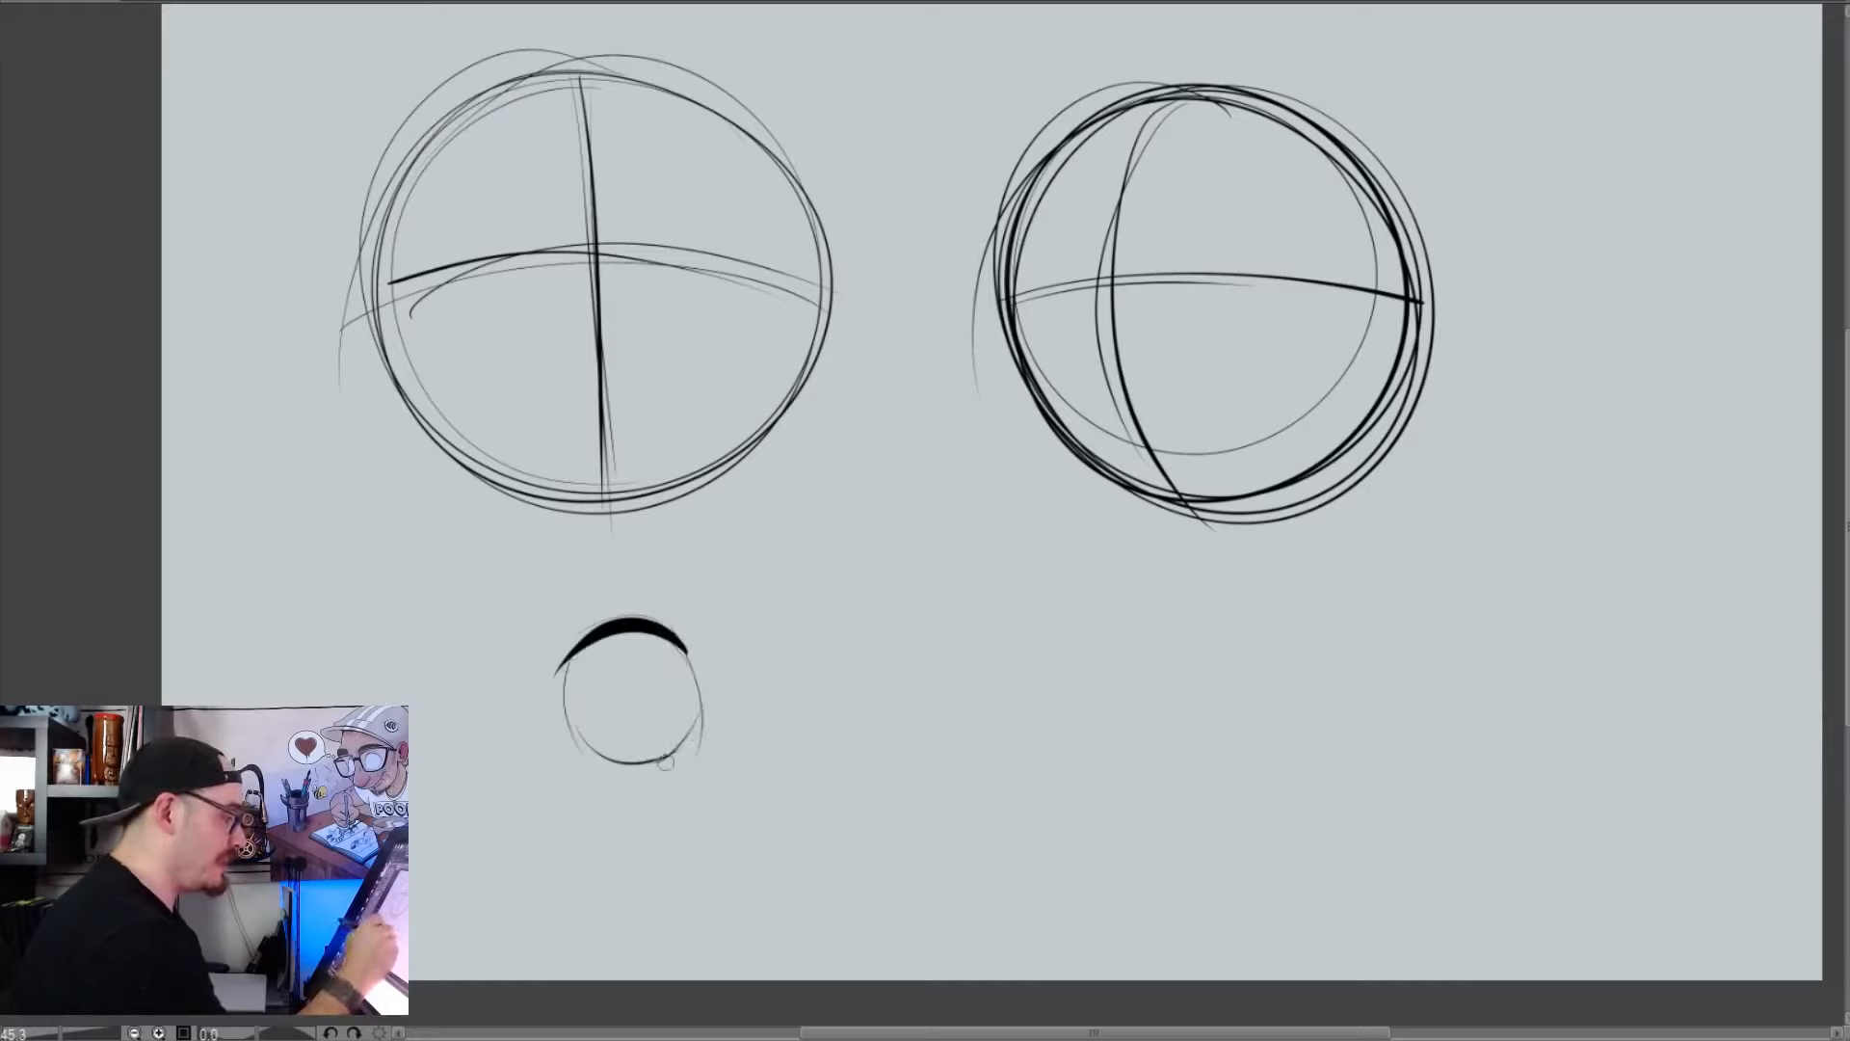
Draw a second round eye with a thick upper lid beside the first, and fill inward-facing oval pupils in both eyes
{"action": "mouse_move", "coordinate": [773, 638]}
{"action": "left_mouse_down"}
{"action": "mouse_move", "coordinate": [797, 611]}
{"action": "mouse_move", "coordinate": [886, 638]}
{"action": "mouse_move", "coordinate": [831, 751]}
{"action": "left_mouse_up"}
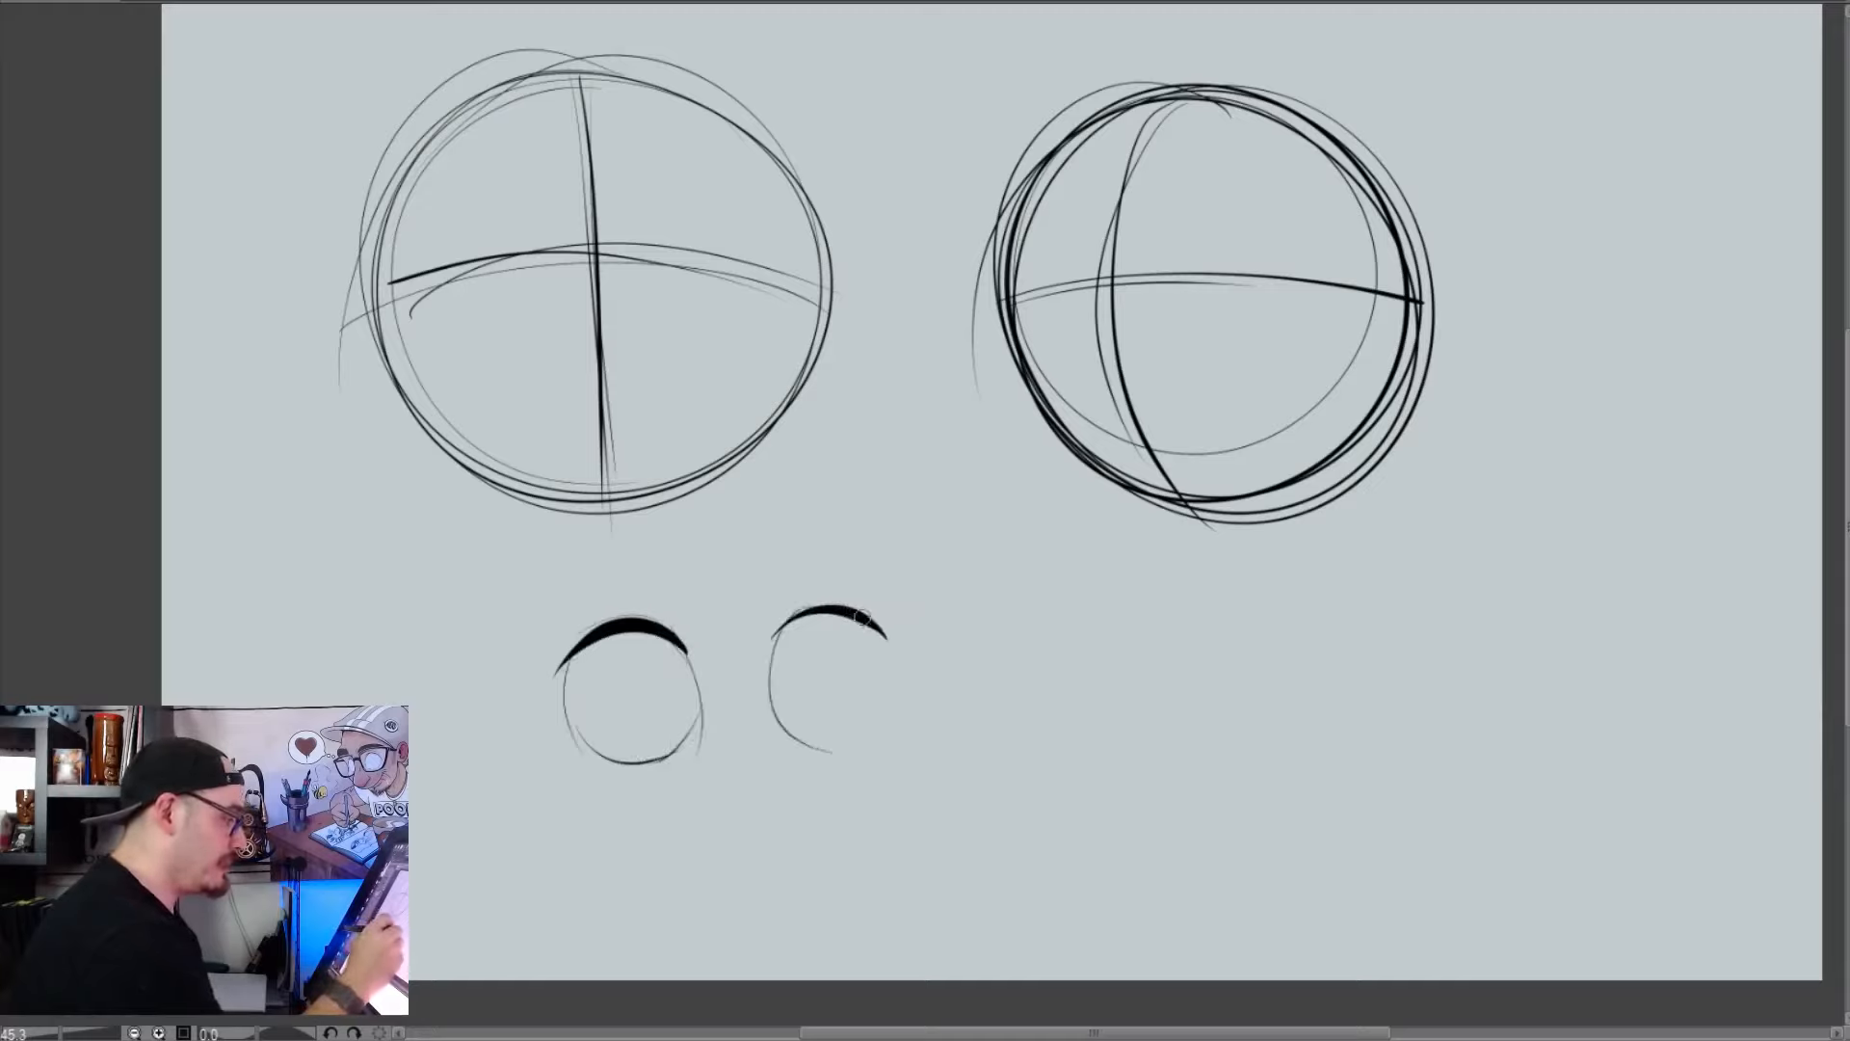
{"action": "left_click_drag", "start_coordinate": [865, 619], "coordinate": [830, 747]}
{"action": "left_click_drag", "start_coordinate": [769, 636], "coordinate": [862, 607]}
{"action": "mouse_move", "coordinate": [674, 674]}
{"action": "left_mouse_down"}
{"action": "mouse_move", "coordinate": [663, 706]}
{"action": "mouse_move", "coordinate": [667, 682]}
{"action": "left_mouse_up"}
{"action": "left_click_drag", "start_coordinate": [796, 673], "coordinate": [789, 695]}
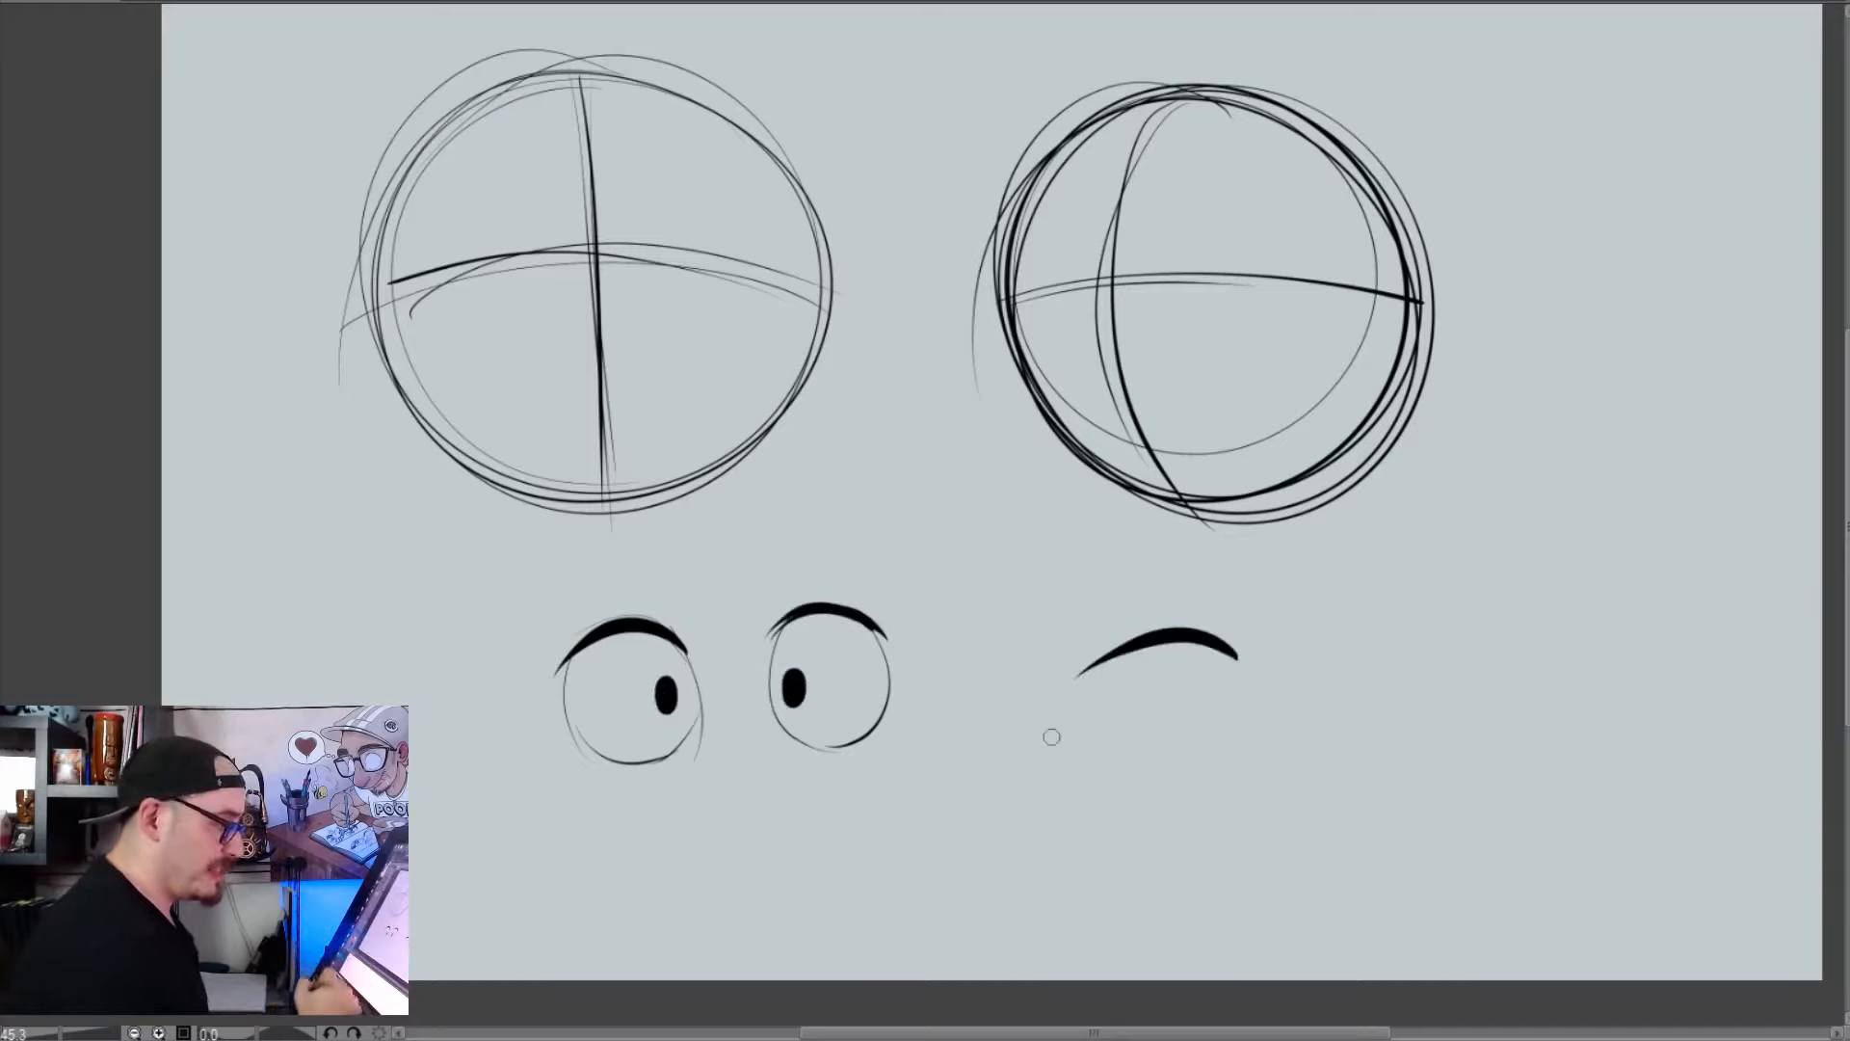
Outline a larger third eye below the second circle with thin curved sides and bottom under its thick upper lid
{"action": "left_click_drag", "start_coordinate": [1086, 672], "coordinate": [1221, 759]}
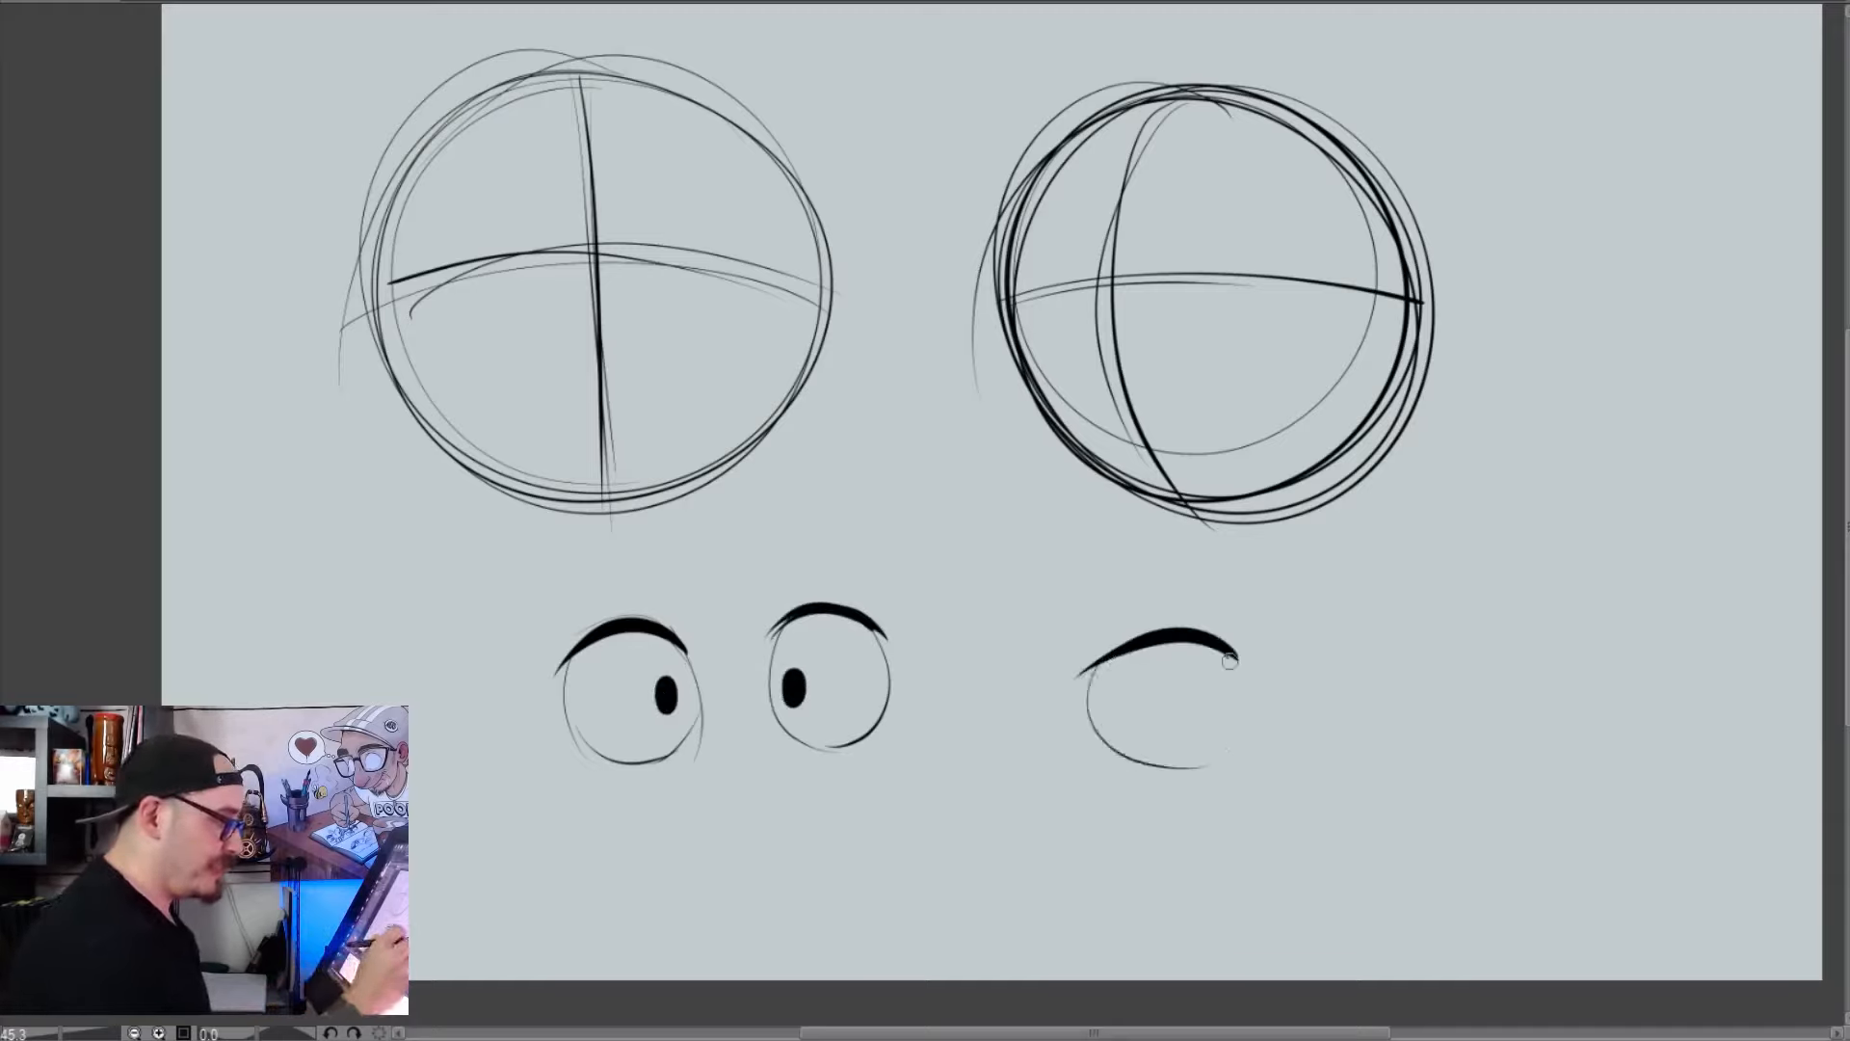
{"action": "left_click_drag", "start_coordinate": [1236, 659], "coordinate": [1195, 766]}
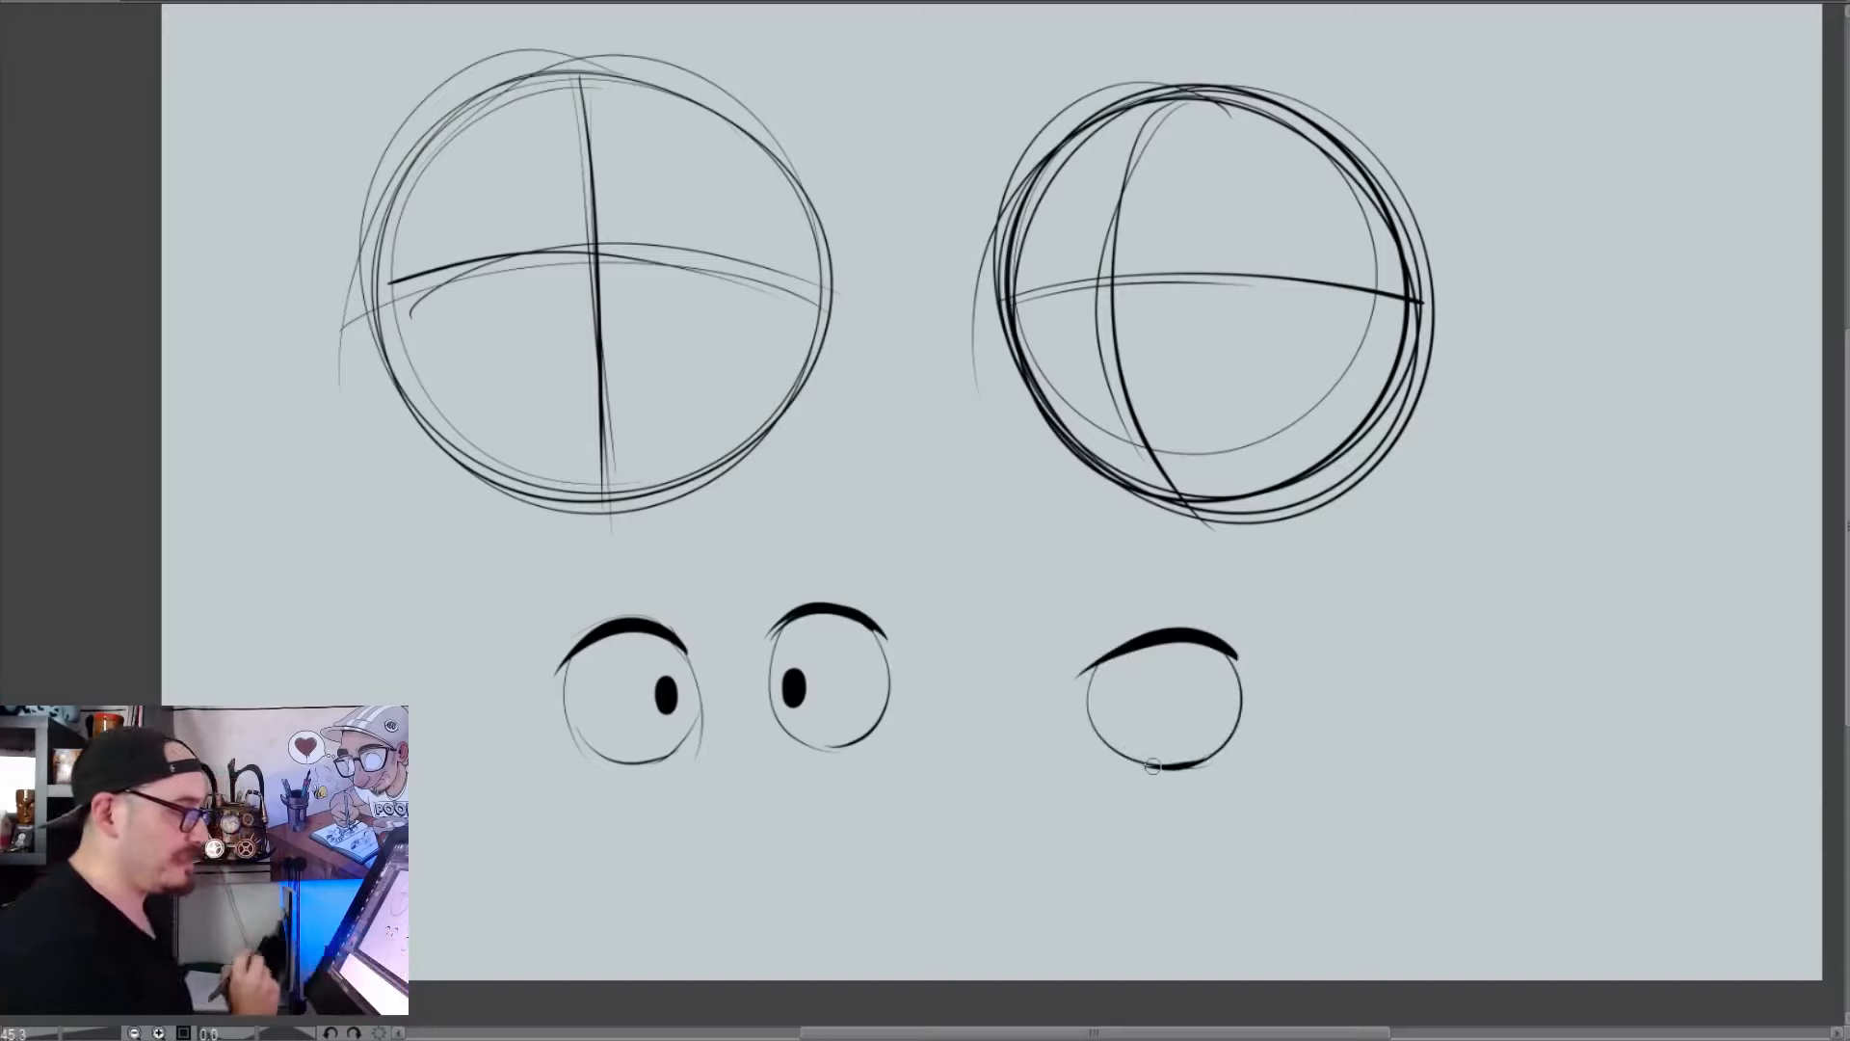
Try adding an oval pupil and a short crease line to the third eye, with a thick arched eyebrow above it
{"action": "mouse_move", "coordinate": [1191, 758]}
{"action": "left_mouse_down"}
{"action": "mouse_move", "coordinate": [1164, 767]}
{"action": "mouse_move", "coordinate": [1187, 681]}
{"action": "left_mouse_up"}
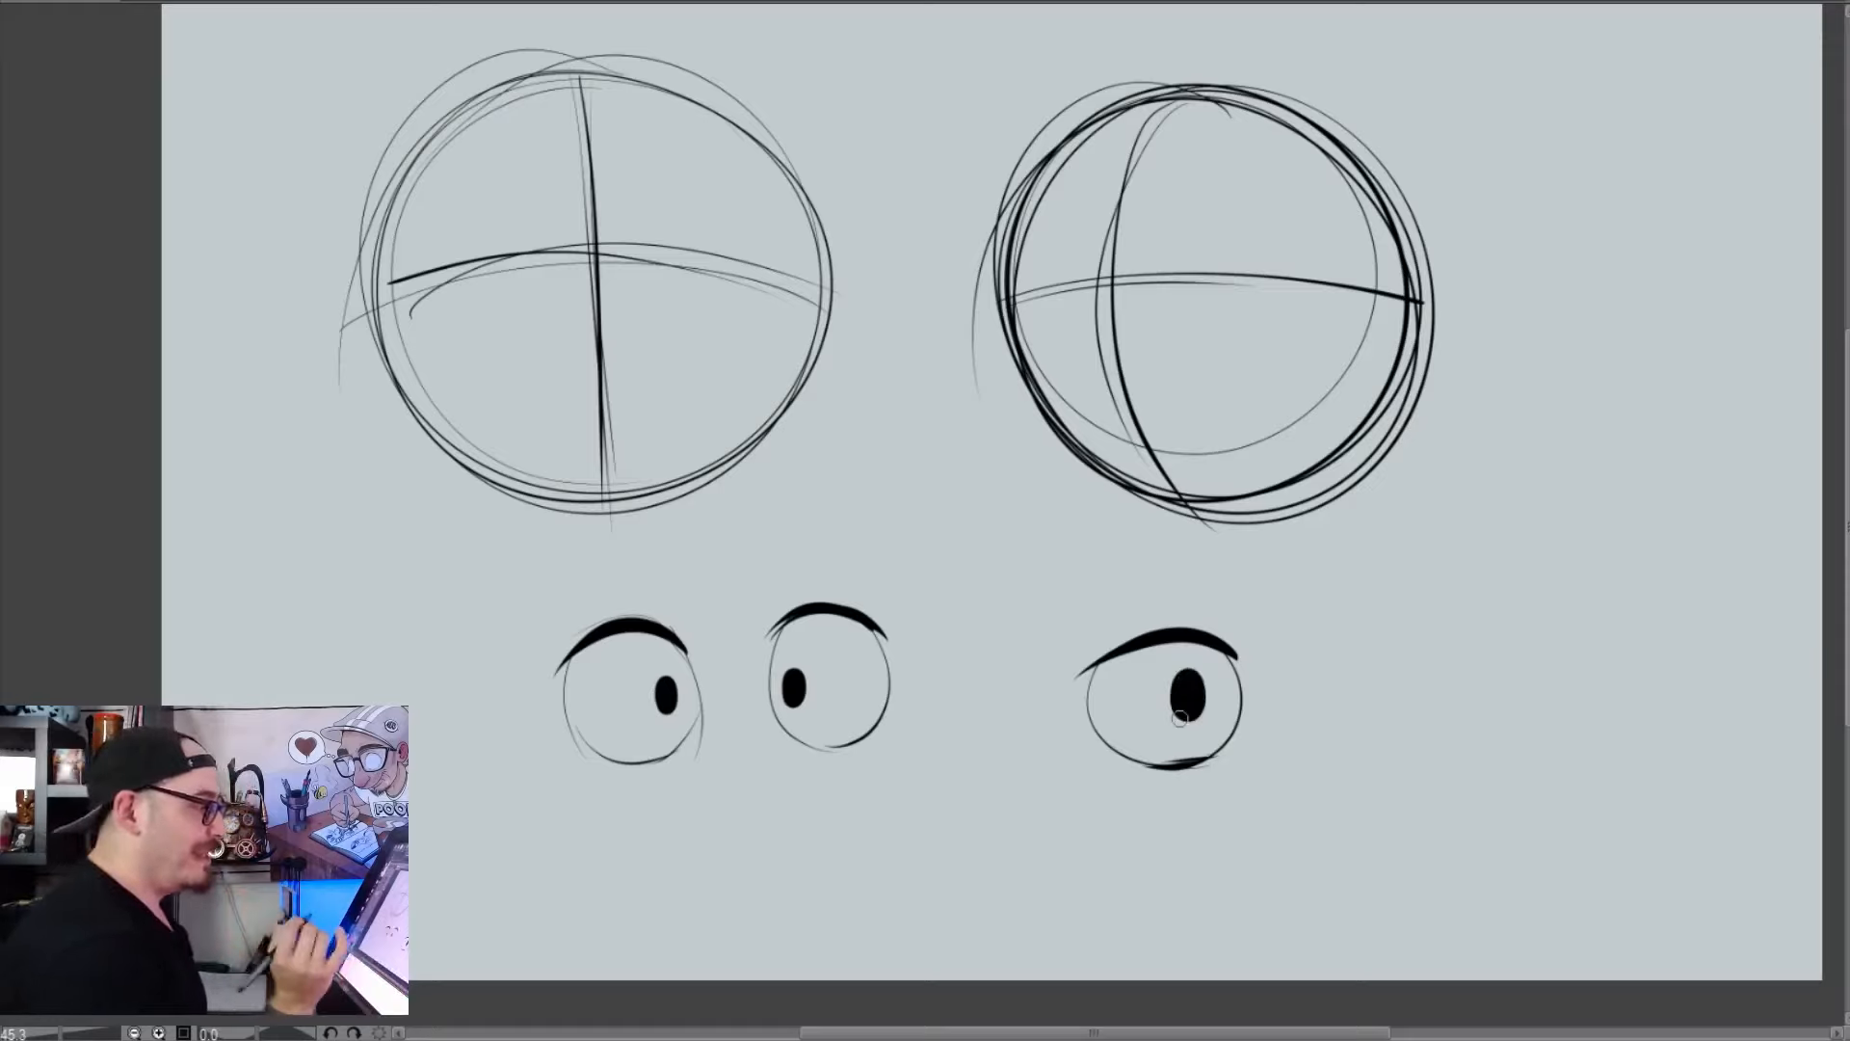
{"action": "left_click_drag", "start_coordinate": [1206, 624], "coordinate": [1159, 620]}
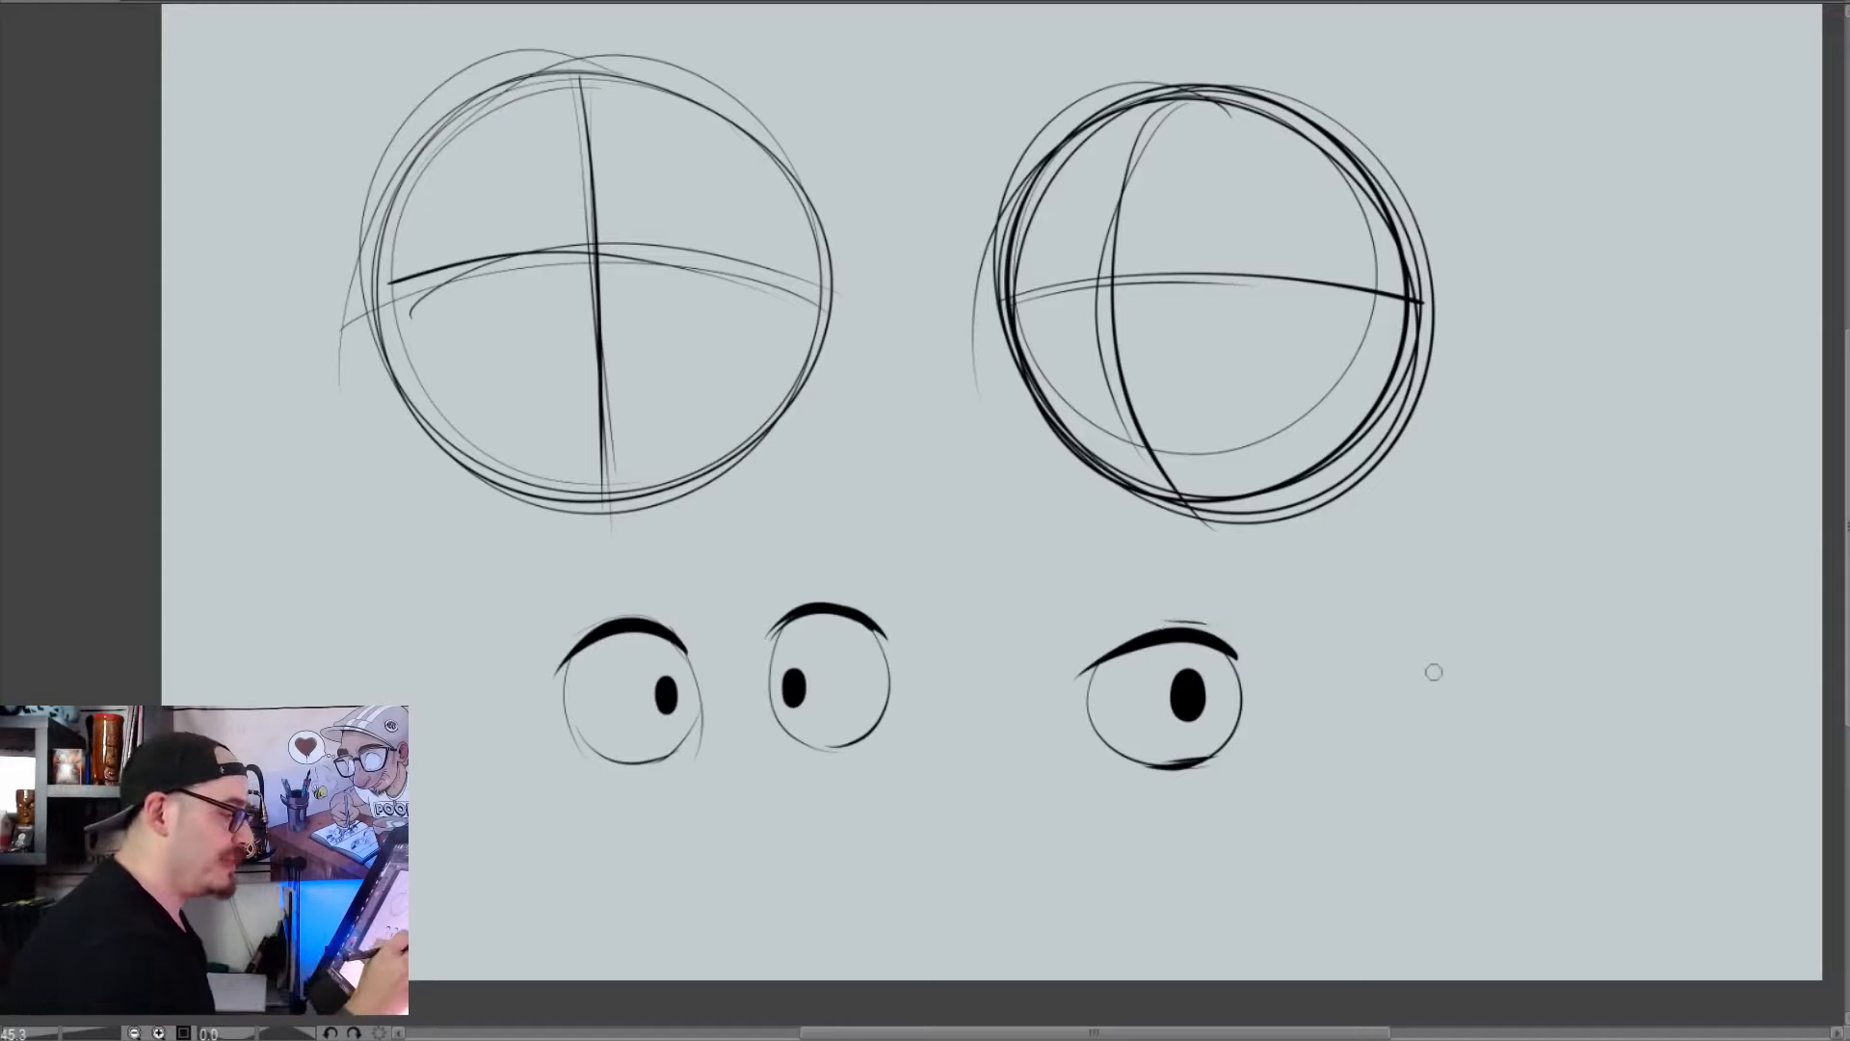
{"action": "mouse_move", "coordinate": [1071, 621]}
{"action": "left_mouse_down"}
{"action": "mouse_move", "coordinate": [1320, 650]}
{"action": "mouse_move", "coordinate": [1157, 561]}
{"action": "left_mouse_up"}
{"action": "key", "text": "ctrl+z"}
{"action": "key", "text": "ctrl+z"}
{"action": "left_click_drag", "start_coordinate": [1055, 631], "coordinate": [1241, 553]}
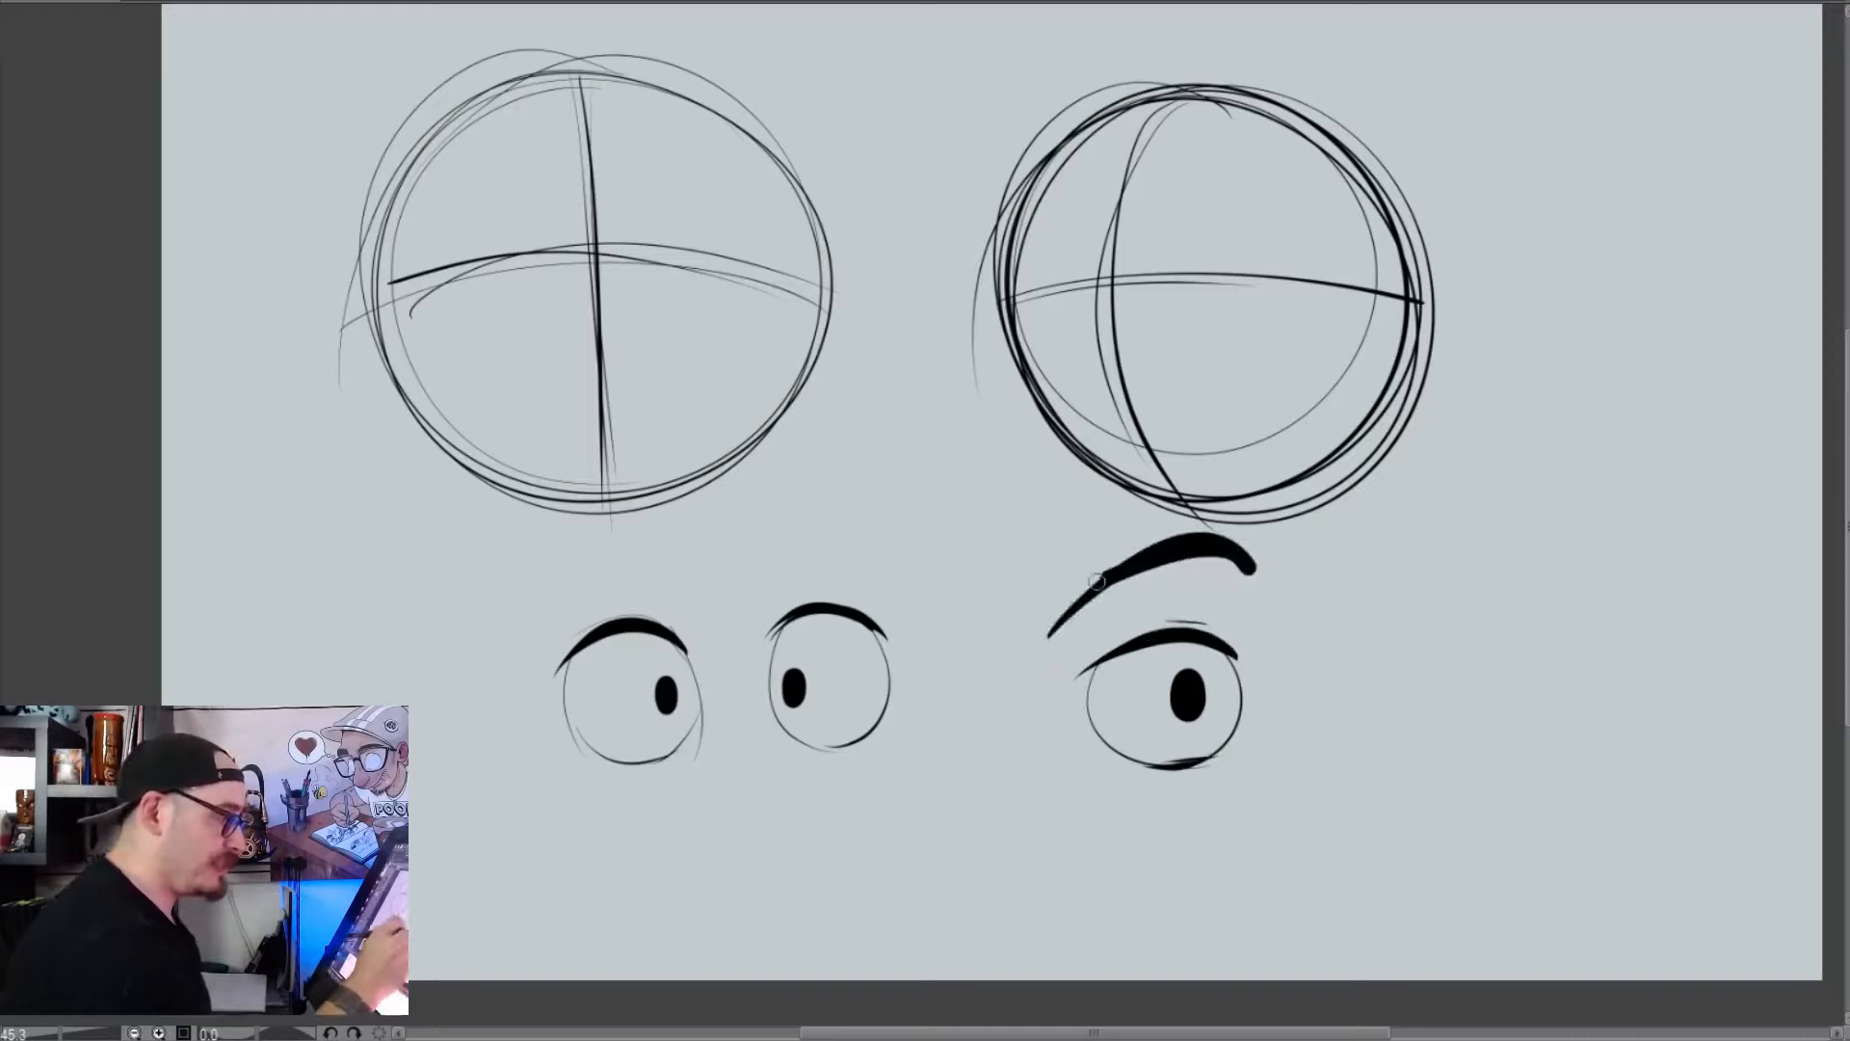
{"action": "key", "text": "ctrl+z"}
{"action": "mouse_move", "coordinate": [1072, 631]}
{"action": "left_mouse_down"}
{"action": "mouse_move", "coordinate": [1214, 544]}
{"action": "mouse_move", "coordinate": [1089, 618]}
{"action": "left_mouse_up"}
{"action": "left_click_drag", "start_coordinate": [1270, 523], "coordinate": [1258, 592]}
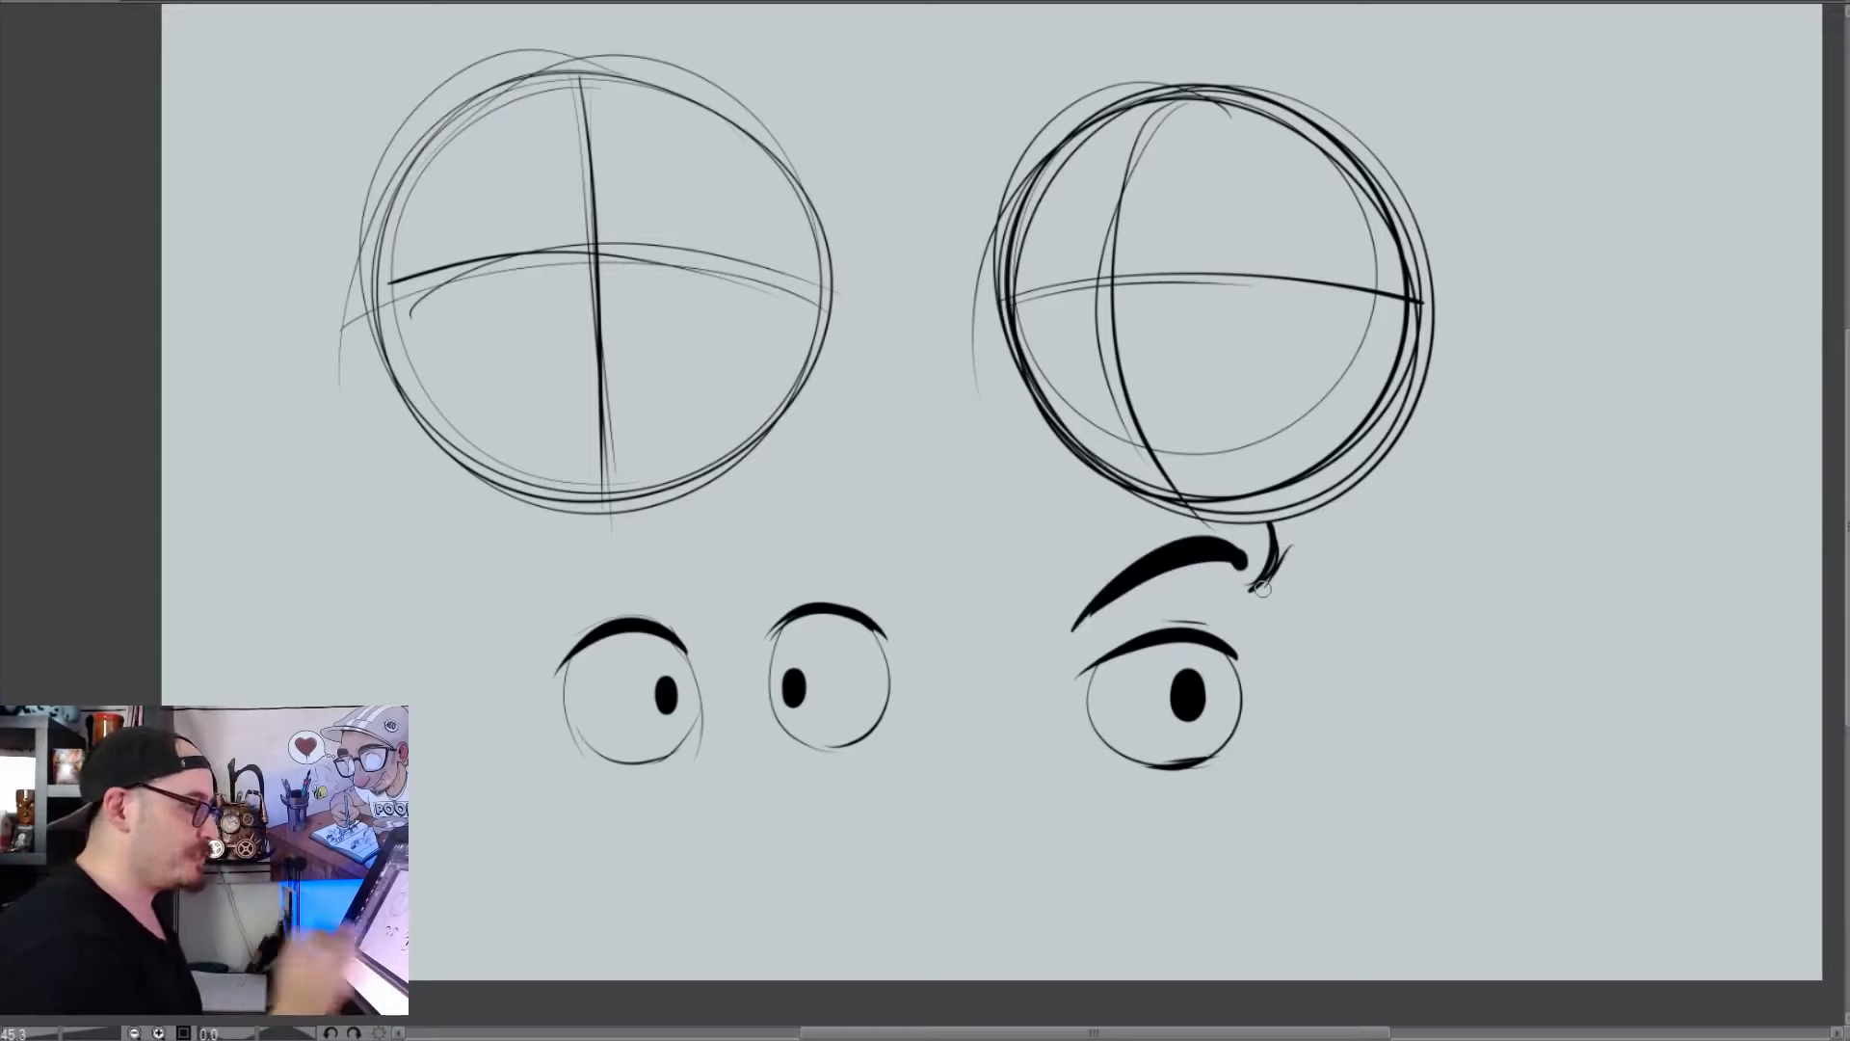
Undo the third eye's eyebrow, crease line, pupil and lower lid accent
{"action": "key", "text": "ctrl+z"}
{"action": "key", "text": "ctrl+z"}
{"action": "key", "text": "ctrl+z"}
{"action": "key", "text": "ctrl+z"}
{"action": "key", "text": "ctrl+z"}
{"action": "key", "text": "ctrl+z"}
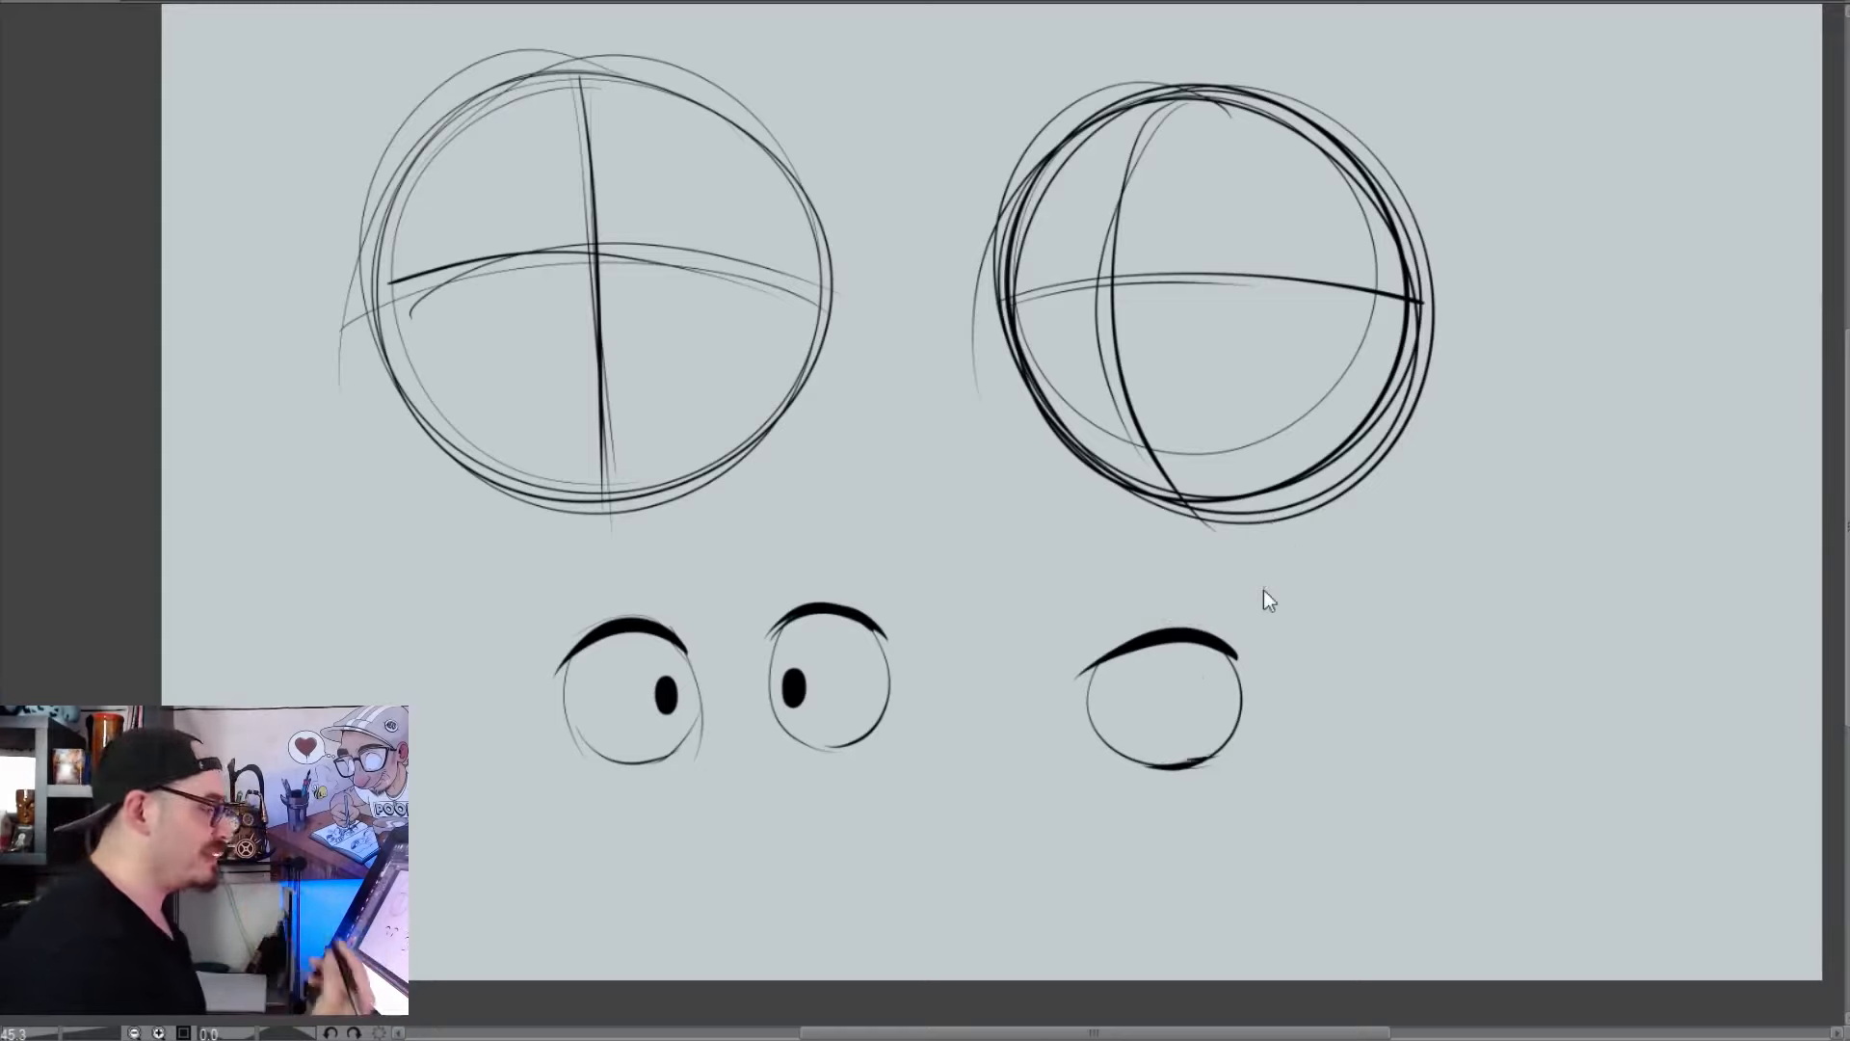
{"action": "key", "text": "ctrl+z"}
{"action": "key", "text": "ctrl+z"}
{"action": "key", "text": "ctrl+z"}
{"action": "key", "text": "ctrl+z"}
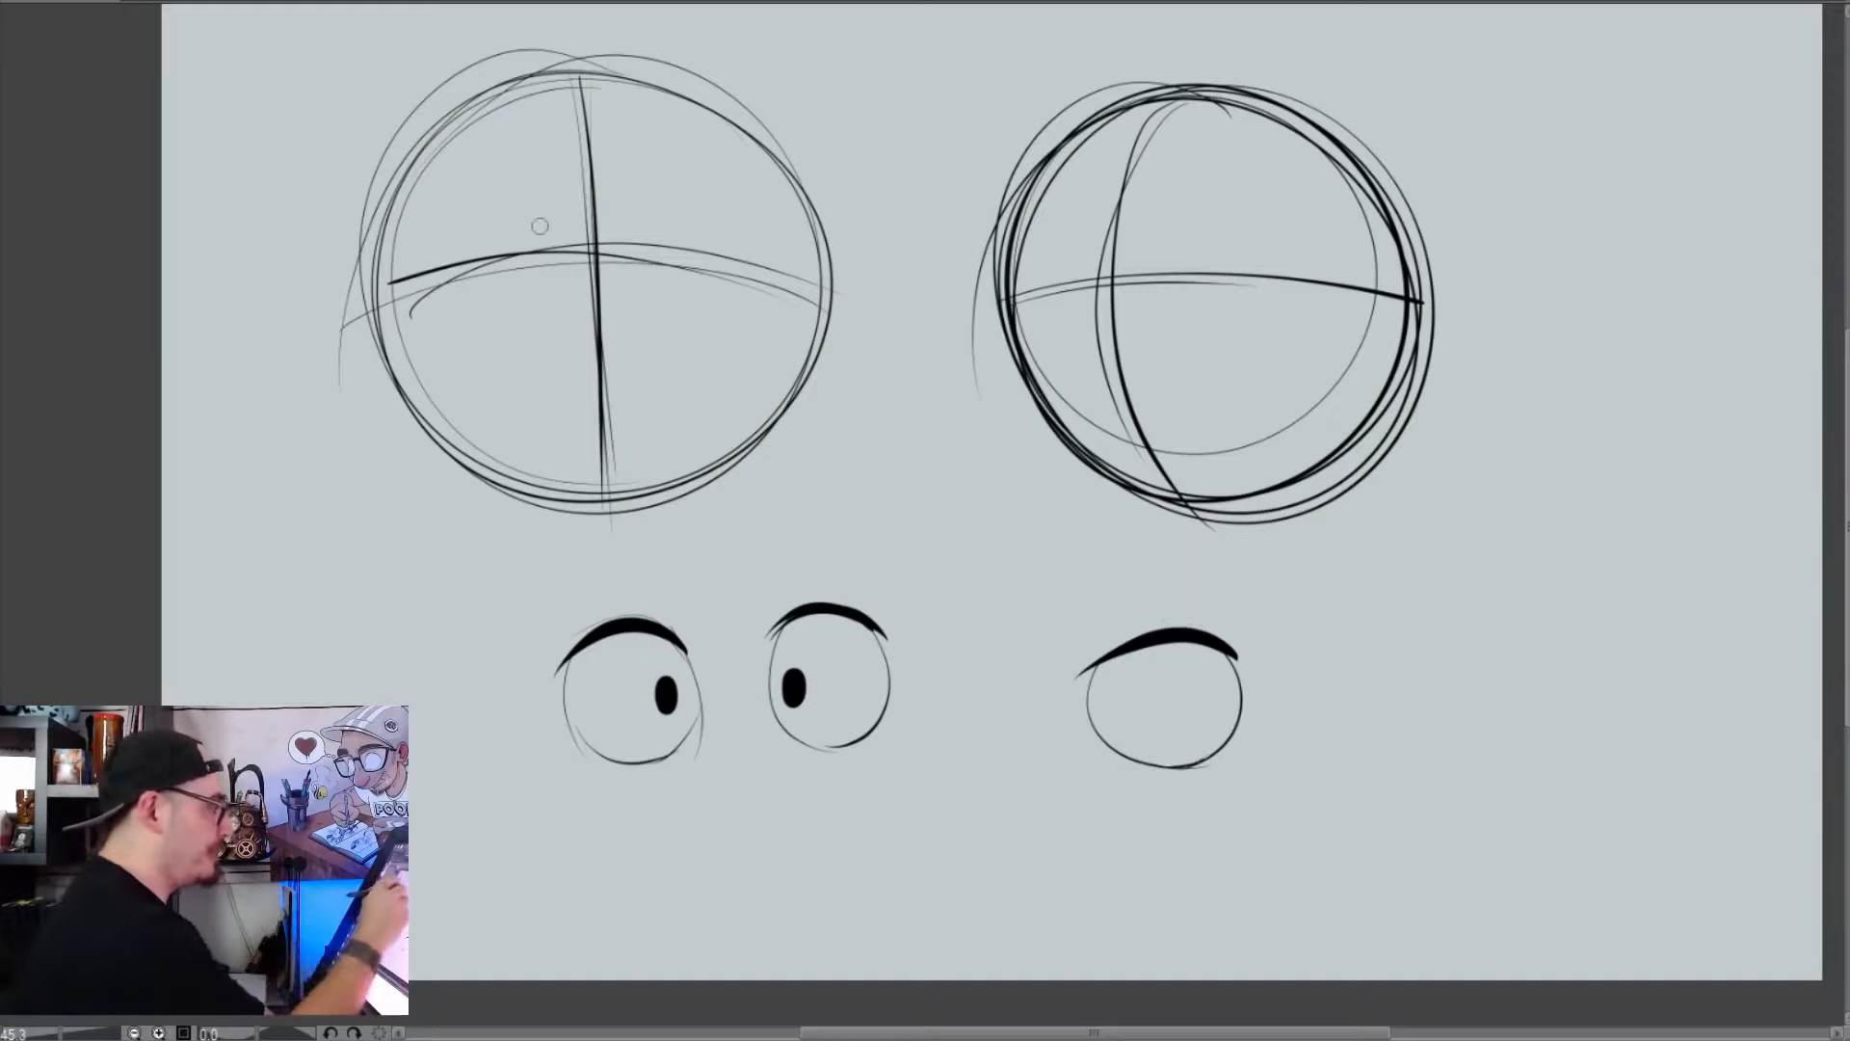
Draw two arched cartoon eyes along the left circle's horizontal guideline, and hatch the lid area above the third practice eye
{"action": "mouse_move", "coordinate": [545, 231]}
{"action": "left_mouse_down"}
{"action": "mouse_move", "coordinate": [416, 245]}
{"action": "mouse_move", "coordinate": [529, 253]}
{"action": "left_mouse_up"}
{"action": "mouse_move", "coordinate": [625, 214]}
{"action": "left_mouse_down"}
{"action": "mouse_move", "coordinate": [754, 221]}
{"action": "mouse_move", "coordinate": [629, 224]}
{"action": "left_mouse_up"}
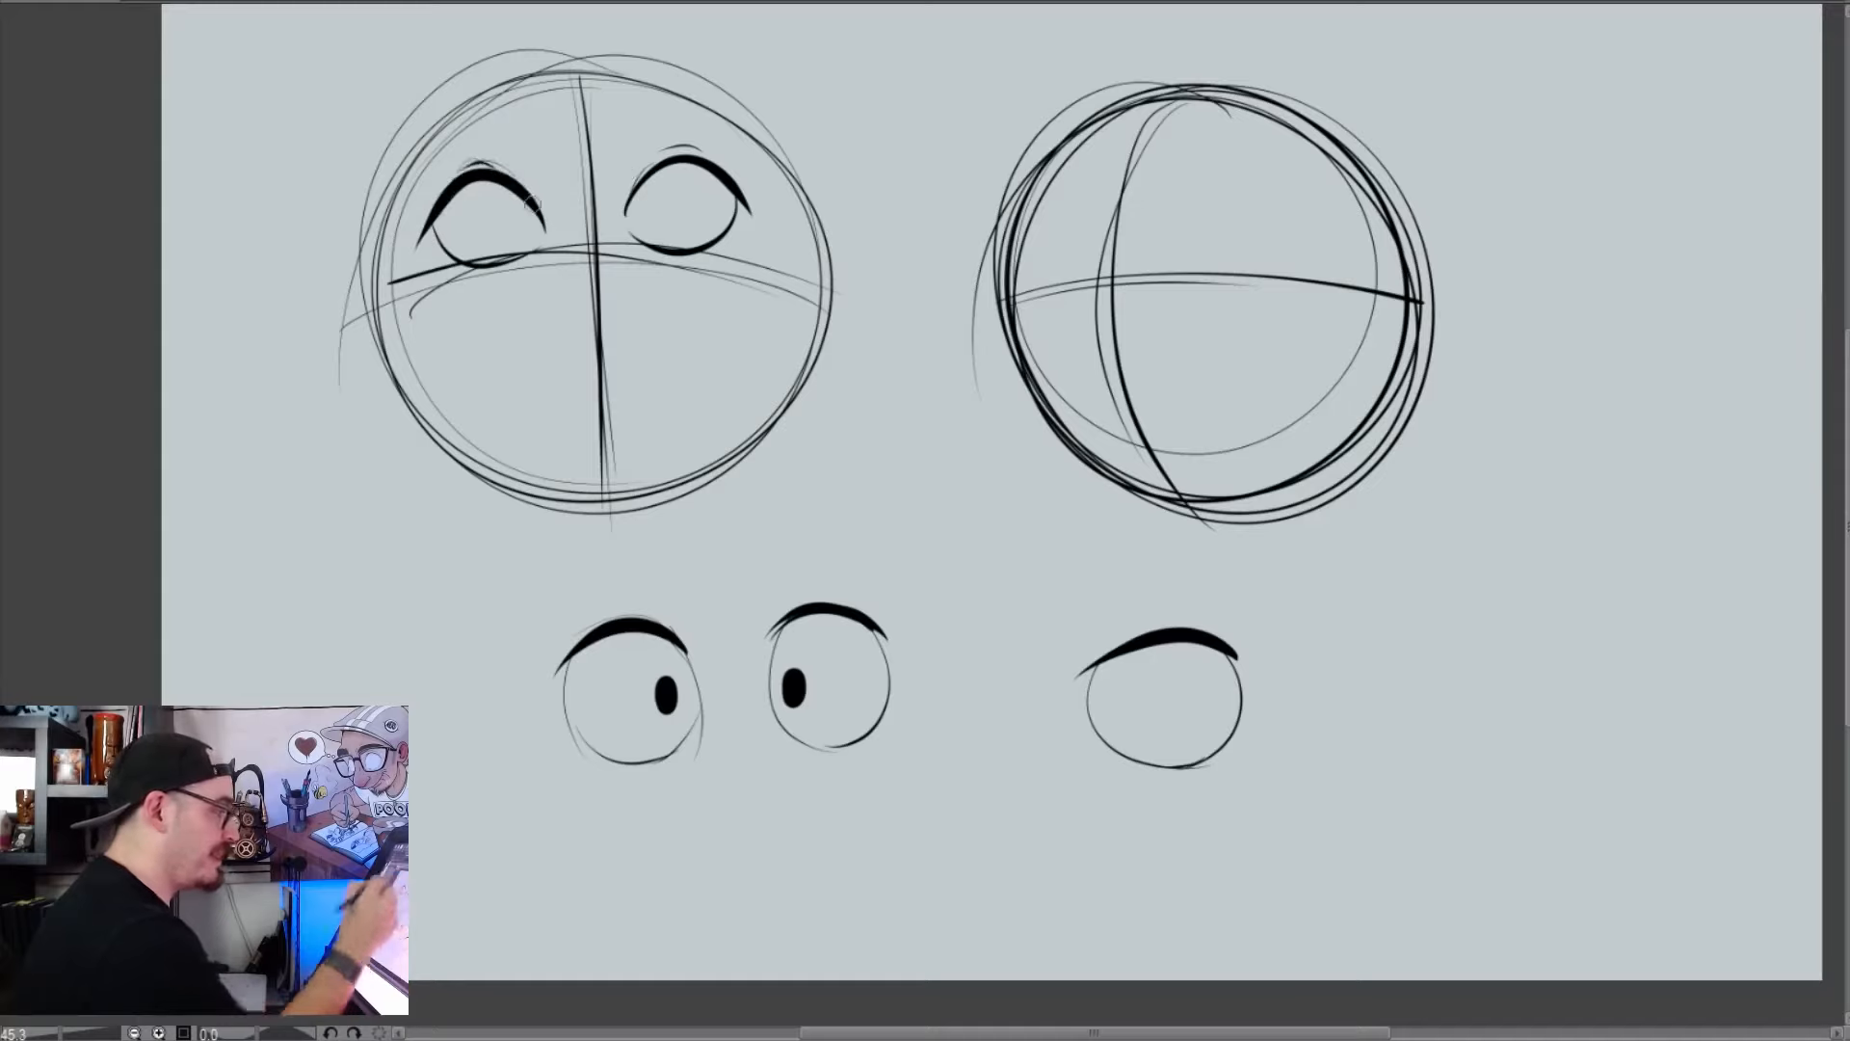
{"action": "mouse_move", "coordinate": [1091, 657]}
{"action": "left_mouse_down"}
{"action": "mouse_move", "coordinate": [1229, 631]}
{"action": "mouse_move", "coordinate": [1121, 621]}
{"action": "left_mouse_up"}
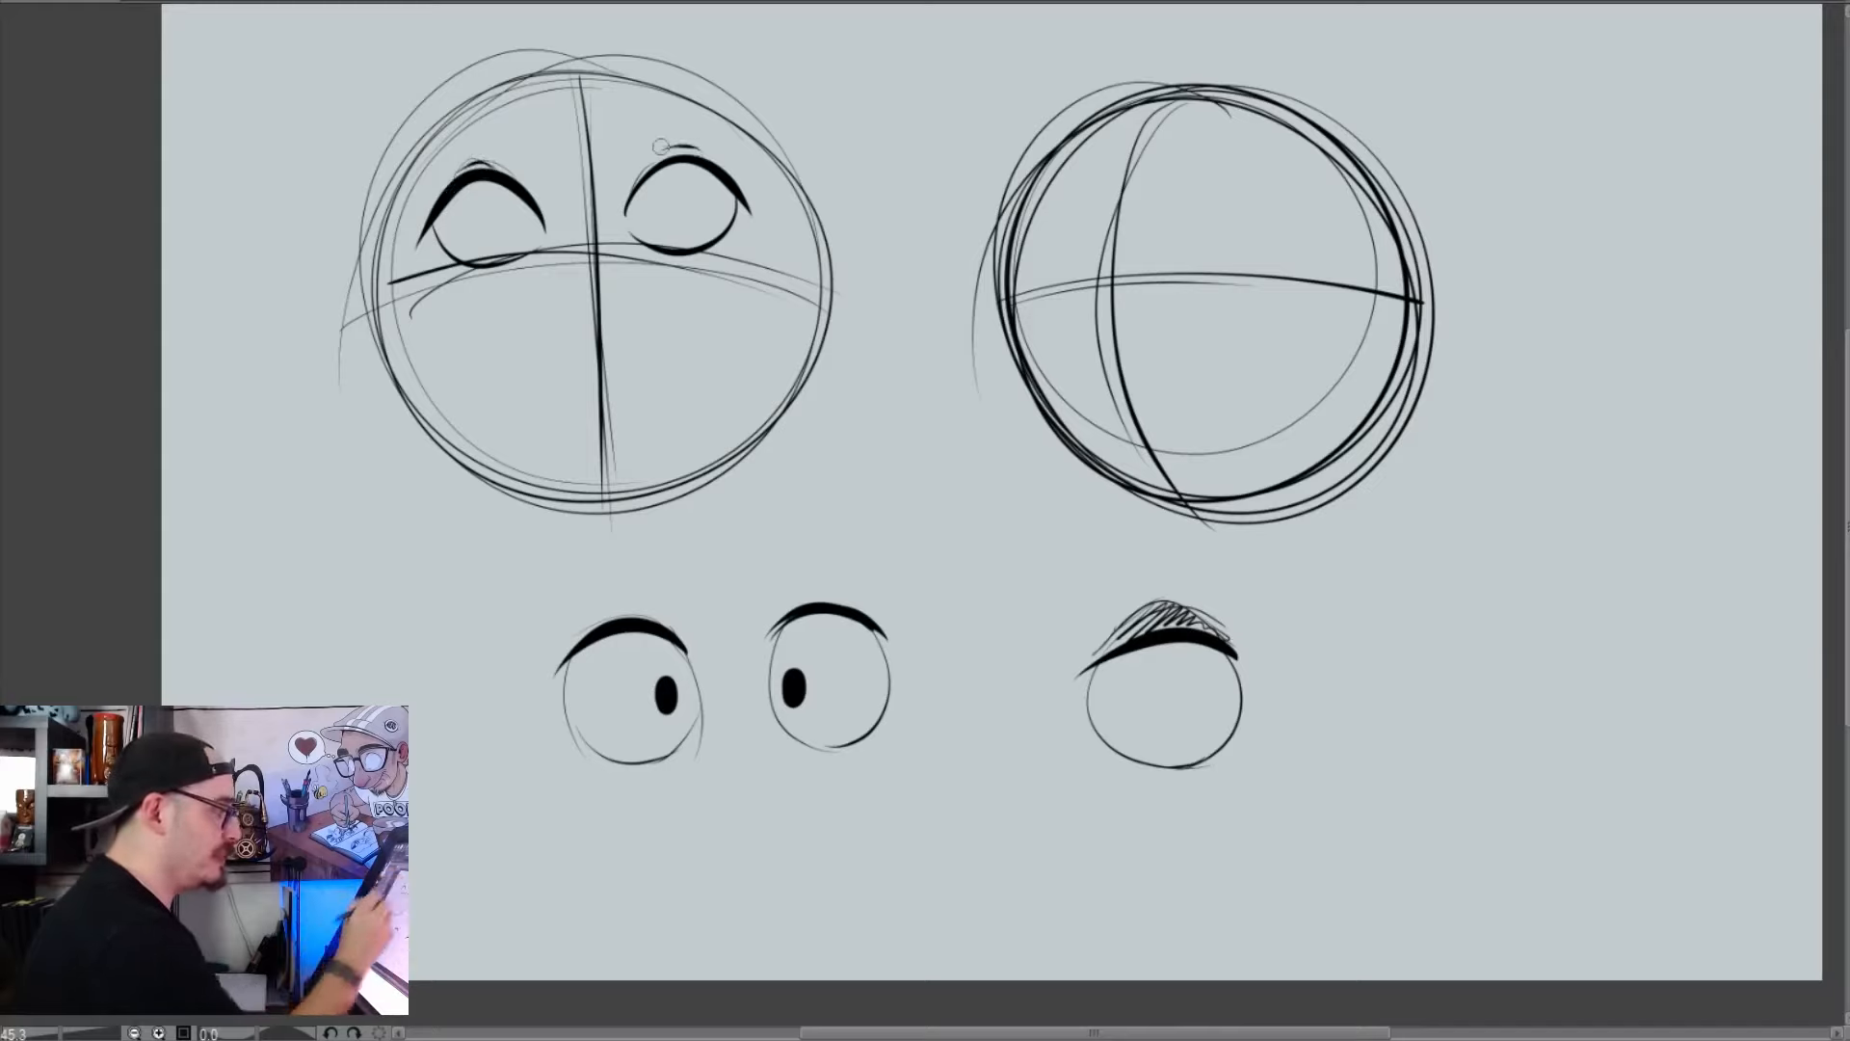
Add thick black eyebrows above the left head's eyes and fill inward-looking oval pupils in both eyes
{"action": "left_click_drag", "start_coordinate": [500, 104], "coordinate": [393, 150]}
{"action": "left_click_drag", "start_coordinate": [395, 144], "coordinate": [480, 100]}
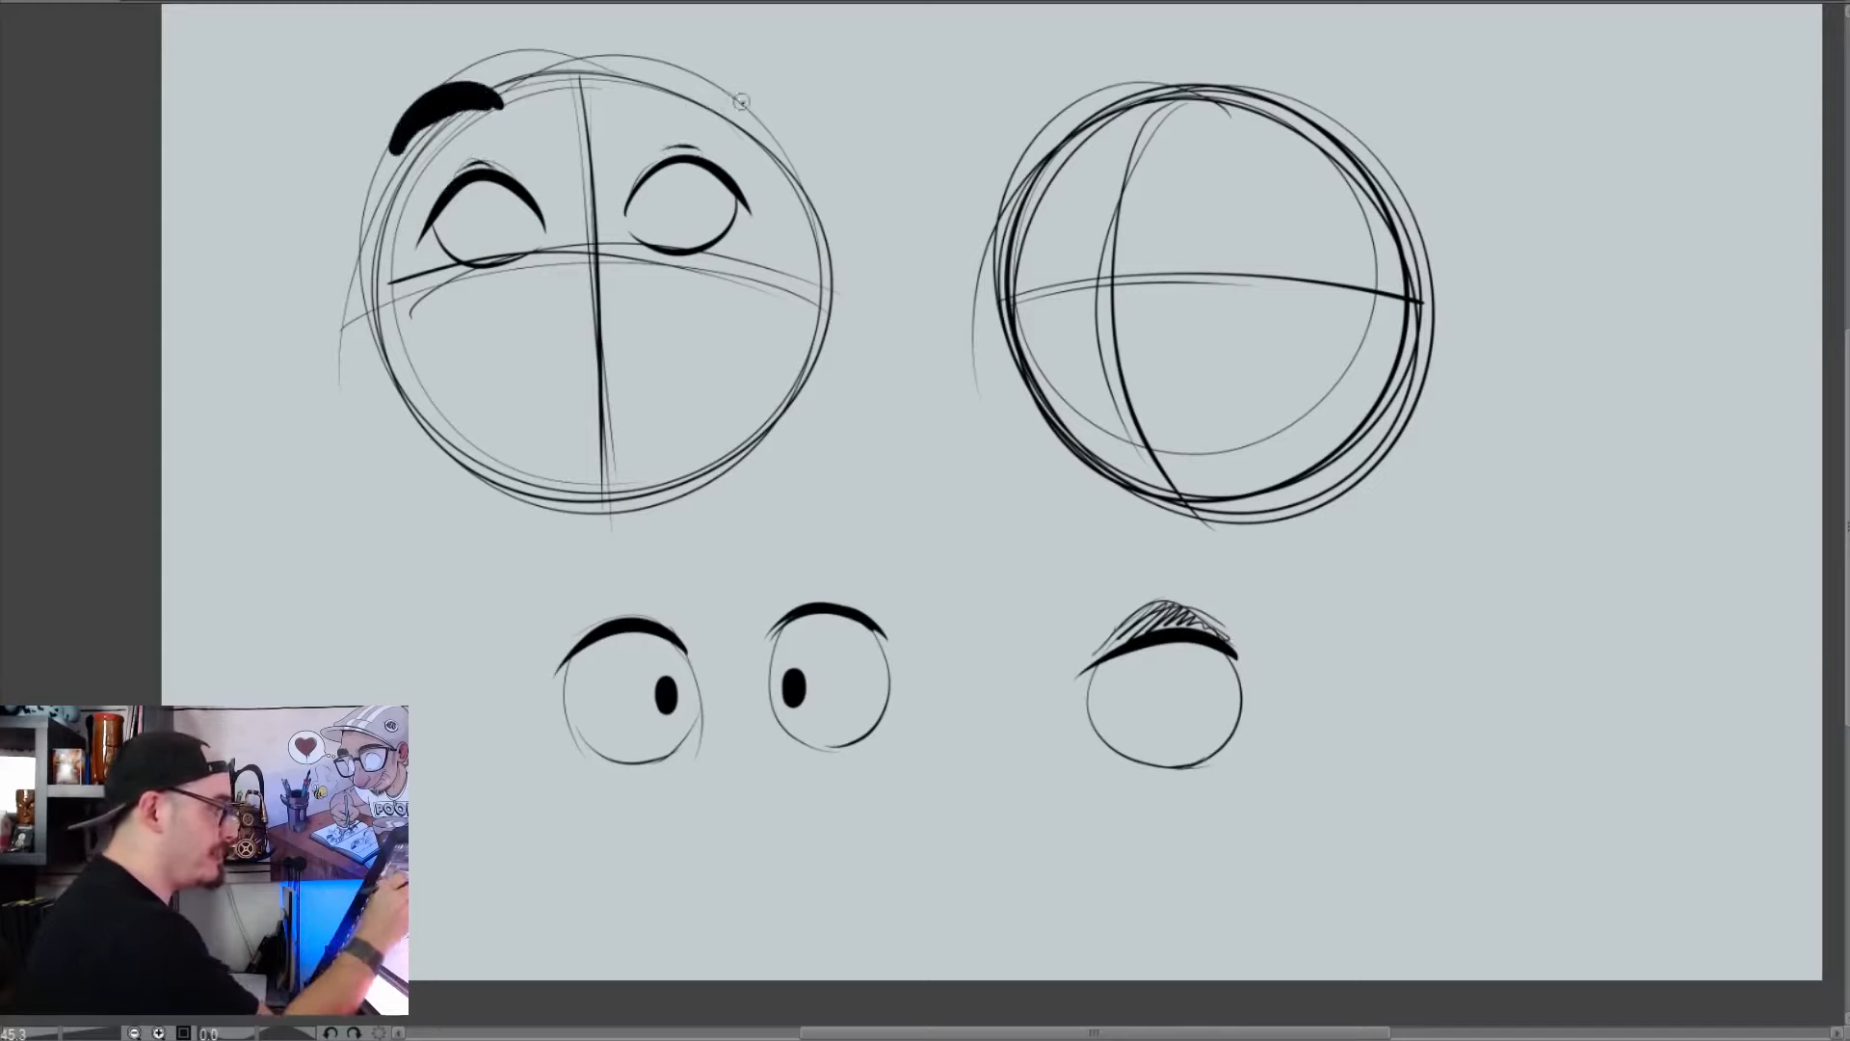
{"action": "left_click_drag", "start_coordinate": [741, 100], "coordinate": [652, 94]}
{"action": "left_click_drag", "start_coordinate": [654, 90], "coordinate": [687, 73]}
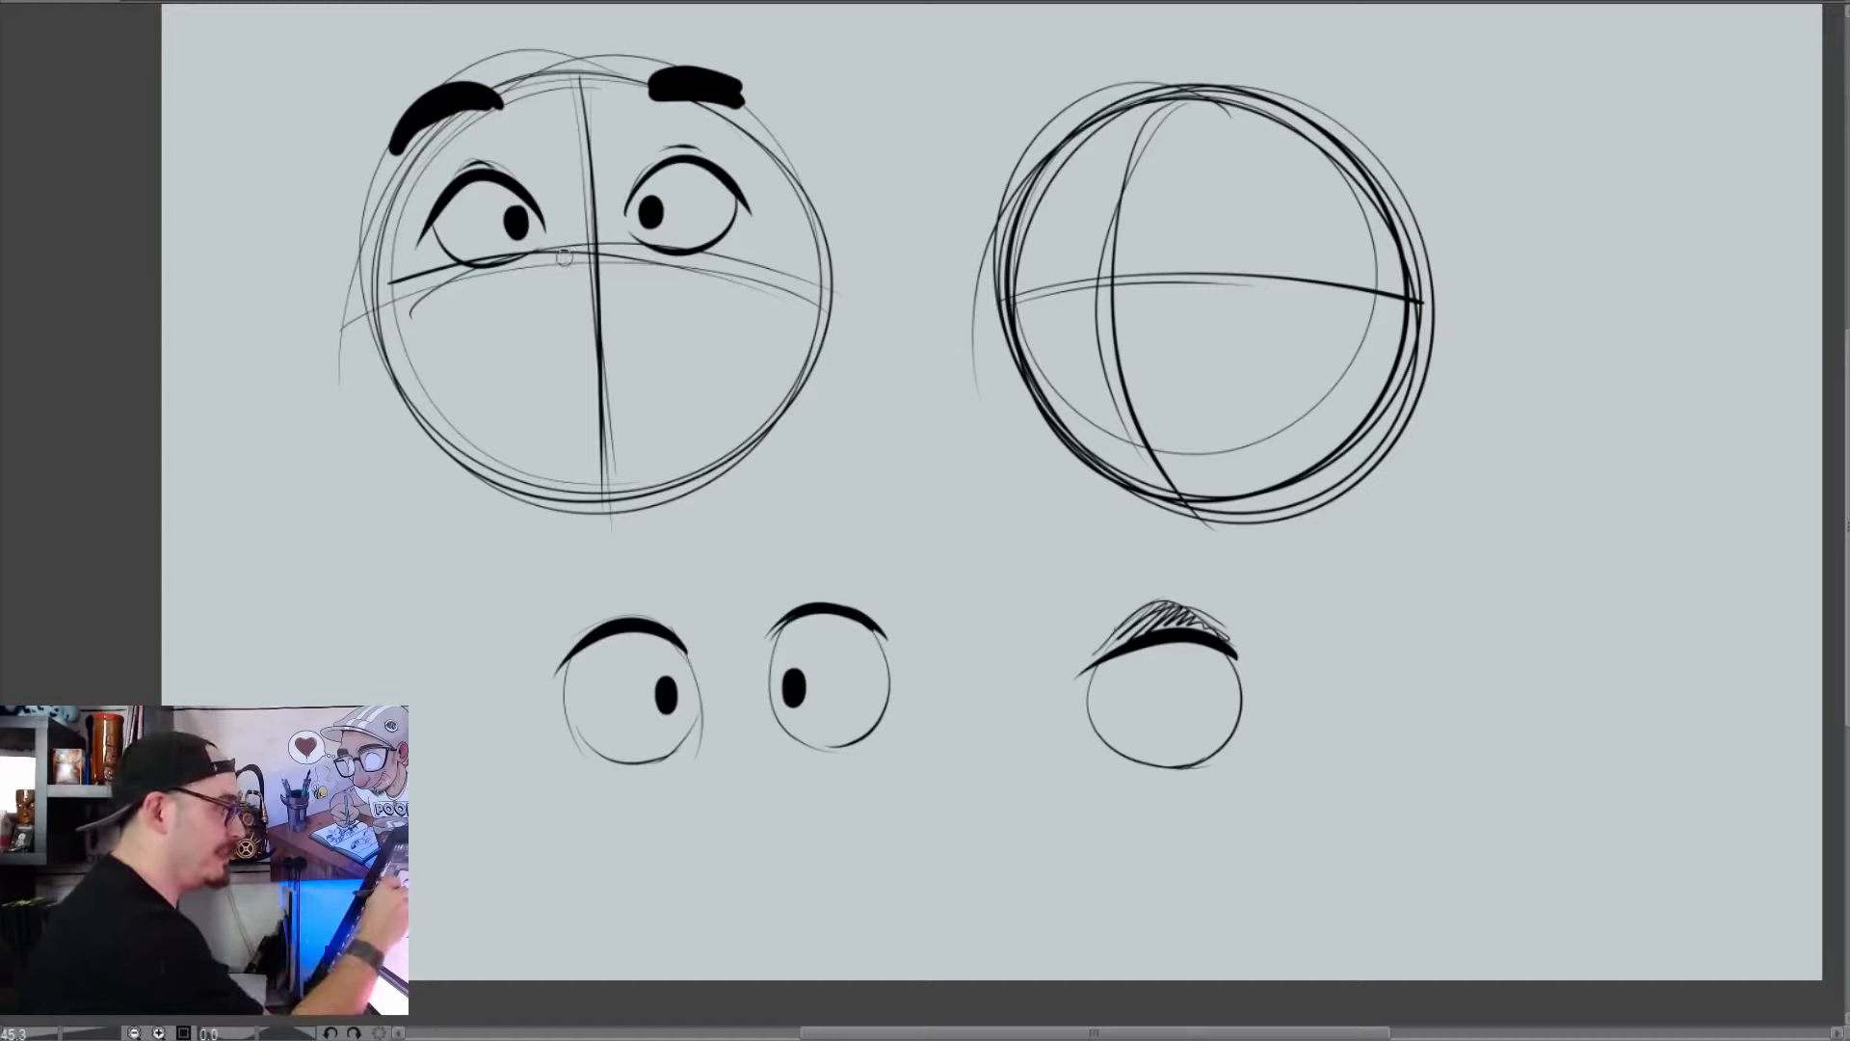
Draw a large rounded nose on the left head with a curled black moustache and a pointed goatee beneath it
{"action": "left_click_drag", "start_coordinate": [519, 303], "coordinate": [634, 356]}
{"action": "mouse_move", "coordinate": [569, 253]}
{"action": "left_mouse_down"}
{"action": "mouse_move", "coordinate": [662, 302]}
{"action": "mouse_move", "coordinate": [598, 363]}
{"action": "mouse_move", "coordinate": [660, 320]}
{"action": "mouse_move", "coordinate": [567, 361]}
{"action": "mouse_move", "coordinate": [604, 327]}
{"action": "mouse_move", "coordinate": [449, 340]}
{"action": "mouse_move", "coordinate": [485, 336]}
{"action": "mouse_move", "coordinate": [501, 376]}
{"action": "mouse_move", "coordinate": [547, 355]}
{"action": "mouse_move", "coordinate": [564, 391]}
{"action": "mouse_move", "coordinate": [742, 346]}
{"action": "mouse_move", "coordinate": [732, 302]}
{"action": "mouse_move", "coordinate": [745, 332]}
{"action": "mouse_move", "coordinate": [644, 362]}
{"action": "left_mouse_up"}
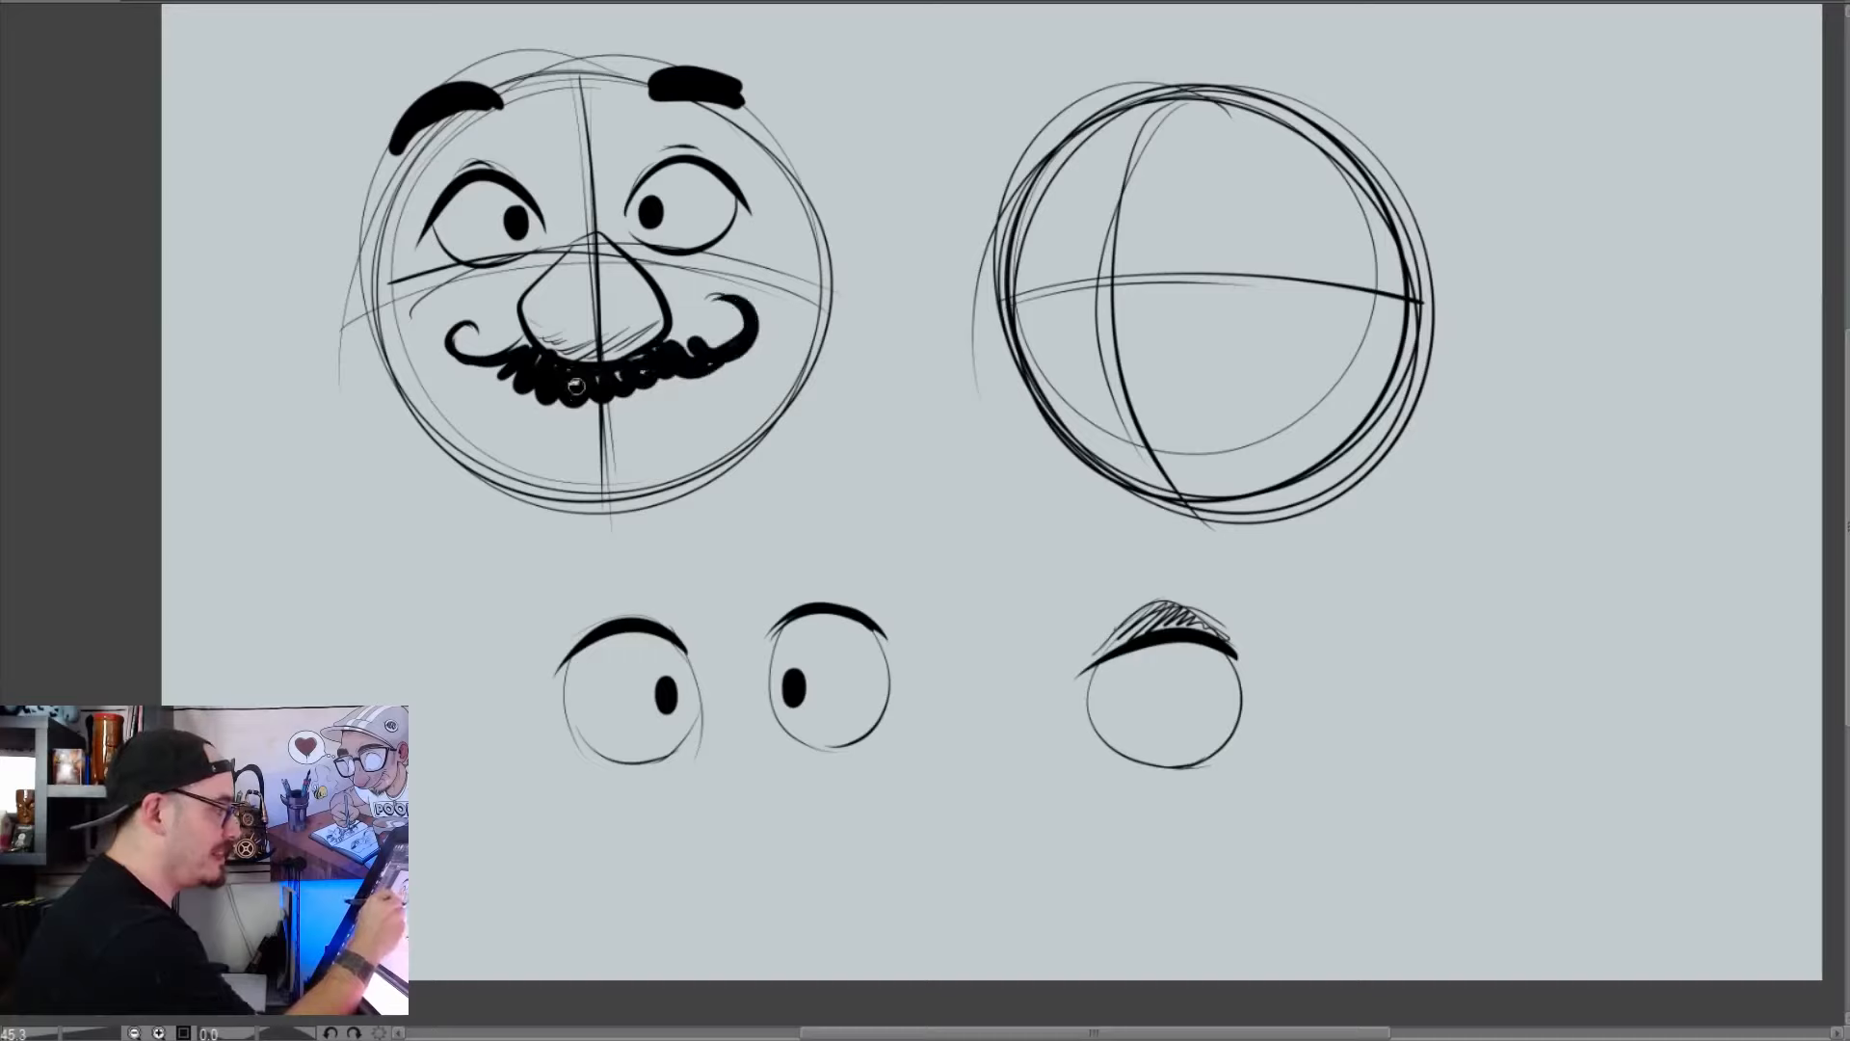
{"action": "mouse_move", "coordinate": [587, 470]}
{"action": "left_mouse_down"}
{"action": "mouse_move", "coordinate": [616, 510]}
{"action": "mouse_move", "coordinate": [632, 454]}
{"action": "mouse_move", "coordinate": [600, 505]}
{"action": "left_mouse_up"}
Thicken the side outlines of the left head and attach a large rounded ear to each side
{"action": "mouse_move", "coordinate": [394, 194]}
{"action": "left_mouse_down"}
{"action": "mouse_move", "coordinate": [414, 395]}
{"action": "mouse_move", "coordinate": [463, 462]}
{"action": "left_mouse_up"}
{"action": "mouse_move", "coordinate": [786, 181]}
{"action": "left_mouse_down"}
{"action": "mouse_move", "coordinate": [778, 395]}
{"action": "mouse_move", "coordinate": [676, 496]}
{"action": "left_mouse_up"}
{"action": "key", "text": "ctrl+z"}
{"action": "mouse_move", "coordinate": [780, 174]}
{"action": "left_mouse_down"}
{"action": "mouse_move", "coordinate": [799, 355]}
{"action": "mouse_move", "coordinate": [727, 464]}
{"action": "left_mouse_up"}
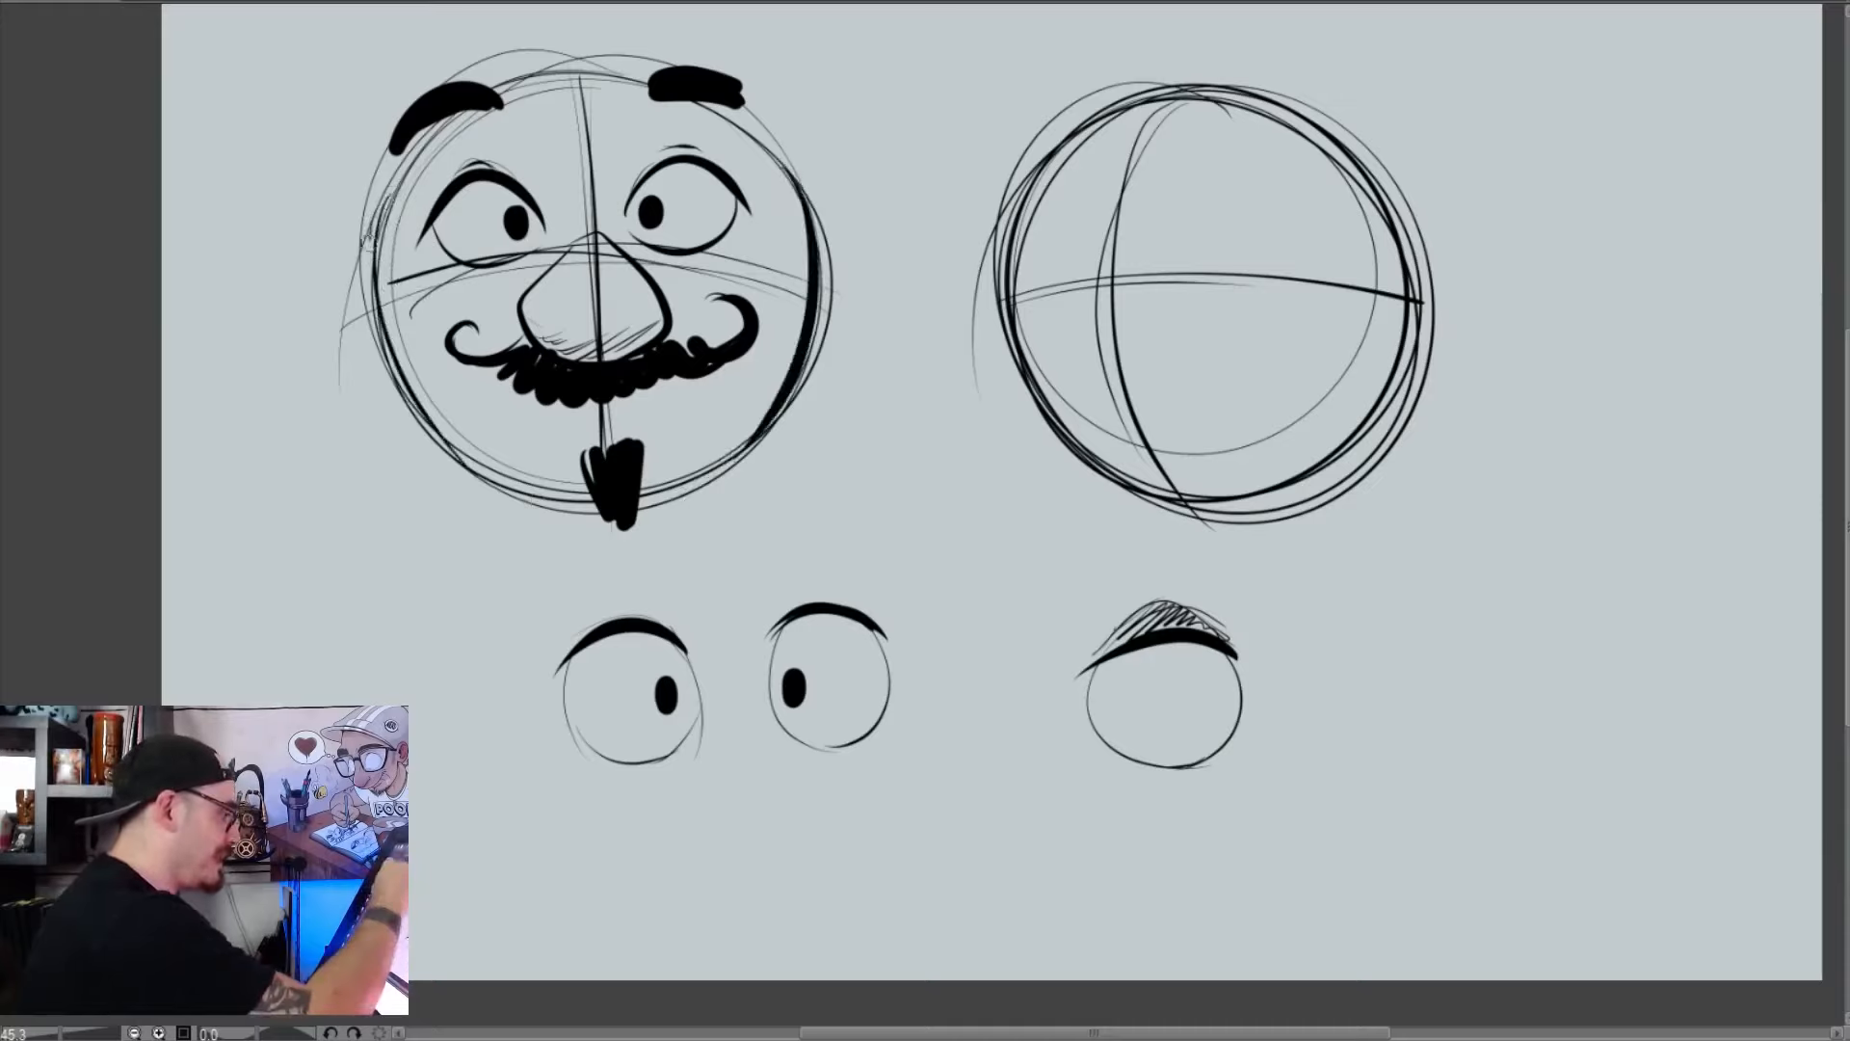
{"action": "left_click_drag", "start_coordinate": [370, 236], "coordinate": [542, 490]}
{"action": "mouse_move", "coordinate": [371, 318]}
{"action": "left_mouse_down"}
{"action": "mouse_move", "coordinate": [396, 443]}
{"action": "mouse_move", "coordinate": [477, 414]}
{"action": "left_mouse_up"}
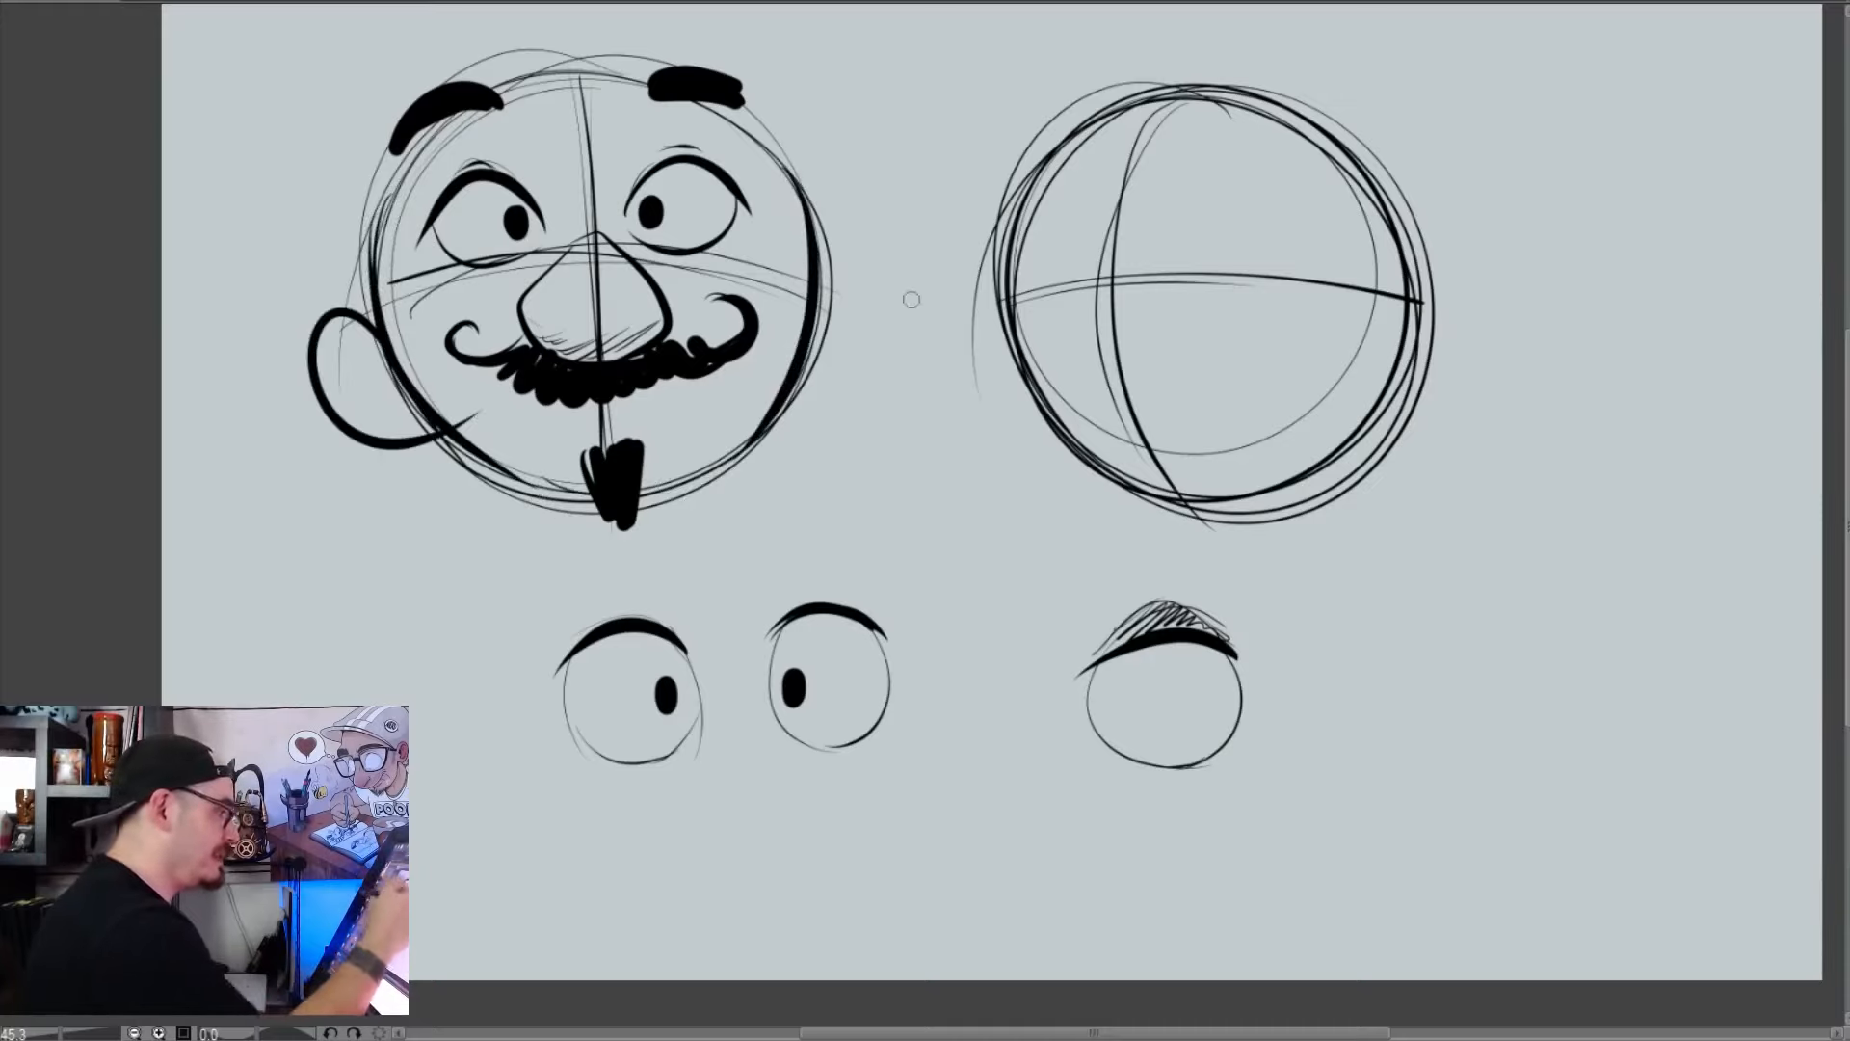
{"action": "mouse_move", "coordinate": [819, 280]}
{"action": "left_mouse_down"}
{"action": "mouse_move", "coordinate": [867, 385]}
{"action": "mouse_move", "coordinate": [794, 397]}
{"action": "left_mouse_up"}
{"action": "left_click_drag", "start_coordinate": [838, 328], "coordinate": [807, 358]}
Try adding oversized squarish glasses with thick frames around the left head's eyes
{"action": "mouse_move", "coordinate": [576, 226]}
{"action": "left_mouse_down"}
{"action": "mouse_move", "coordinate": [573, 106]}
{"action": "mouse_move", "coordinate": [415, 322]}
{"action": "mouse_move", "coordinate": [515, 318]}
{"action": "left_mouse_up"}
{"action": "mouse_move", "coordinate": [621, 245]}
{"action": "left_mouse_down"}
{"action": "mouse_move", "coordinate": [835, 250]}
{"action": "mouse_move", "coordinate": [750, 306]}
{"action": "left_mouse_up"}
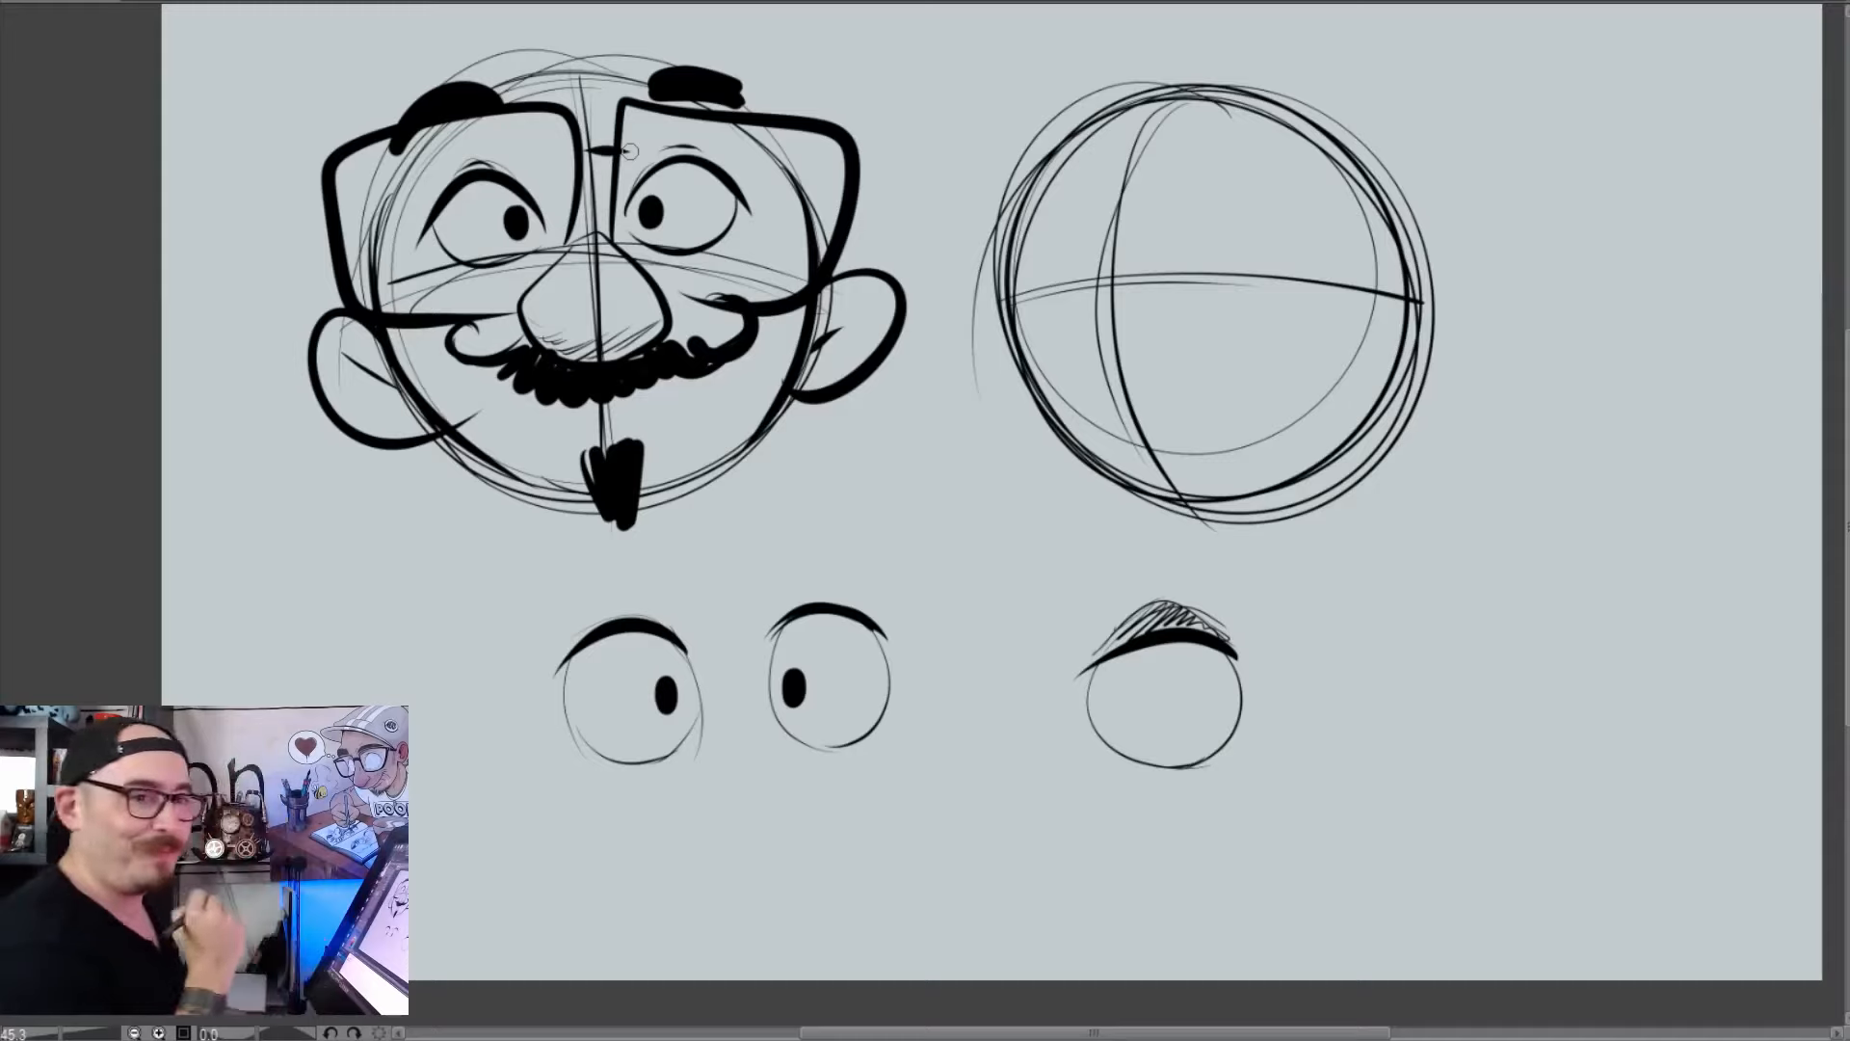
{"action": "key", "text": "ctrl+z"}
{"action": "key", "text": "ctrl+z"}
{"action": "key", "text": "ctrl+z"}
{"action": "key", "text": "ctrl+z"}
{"action": "key", "text": "ctrl+z"}
{"action": "key", "text": "ctrl+z"}
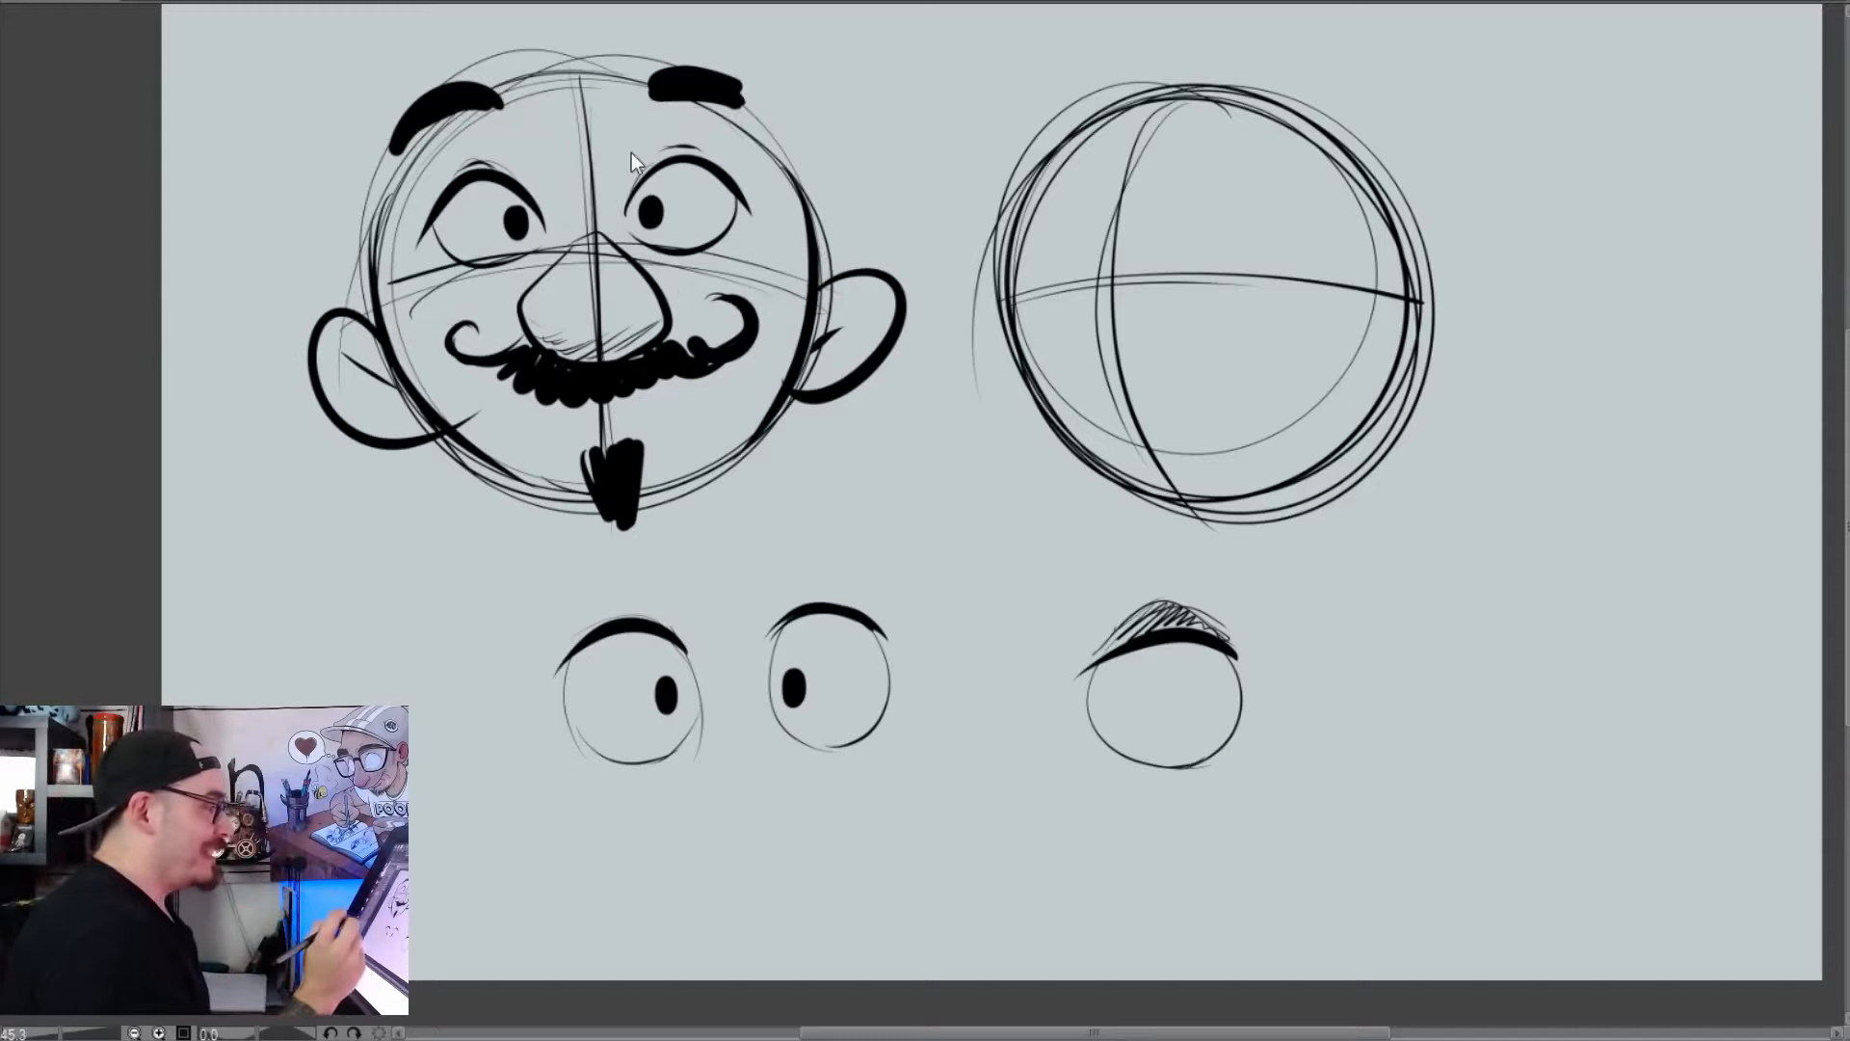
Undo the left head's ears, thick side outlines, goatee, moustache and nose
{"action": "key", "text": "ctrl+z"}
{"action": "key", "text": "ctrl+z"}
{"action": "key", "text": "ctrl+z"}
{"action": "key", "text": "ctrl+z"}
{"action": "key", "text": "ctrl+z"}
{"action": "key", "text": "ctrl+z"}
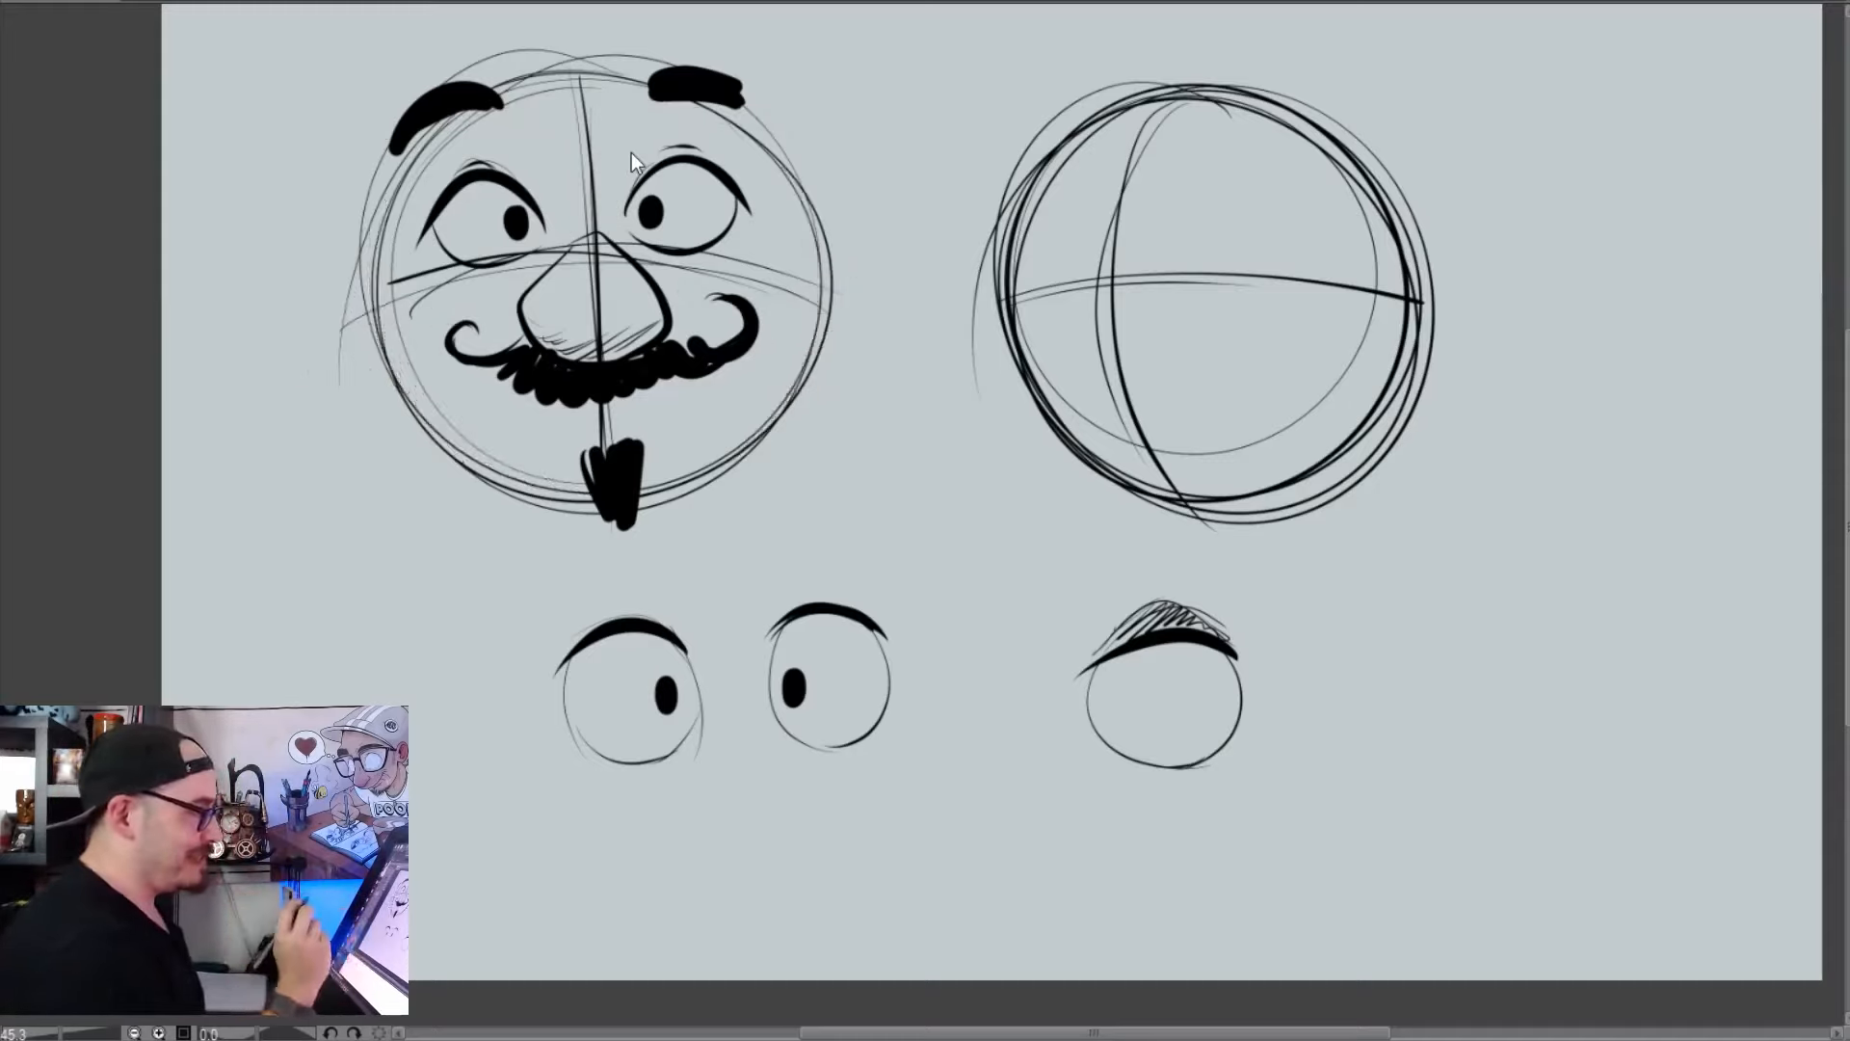
{"action": "mouse_move", "coordinate": [481, 84]}
{"action": "left_mouse_down"}
{"action": "mouse_move", "coordinate": [389, 133]}
{"action": "mouse_move", "coordinate": [430, 93]}
{"action": "mouse_move", "coordinate": [424, 137]}
{"action": "left_mouse_up"}
{"action": "key", "text": "ctrl+z"}
{"action": "key", "text": "ctrl+z"}
{"action": "key", "text": "ctrl+z"}
{"action": "key", "text": "ctrl+z"}
{"action": "key", "text": "ctrl+z"}
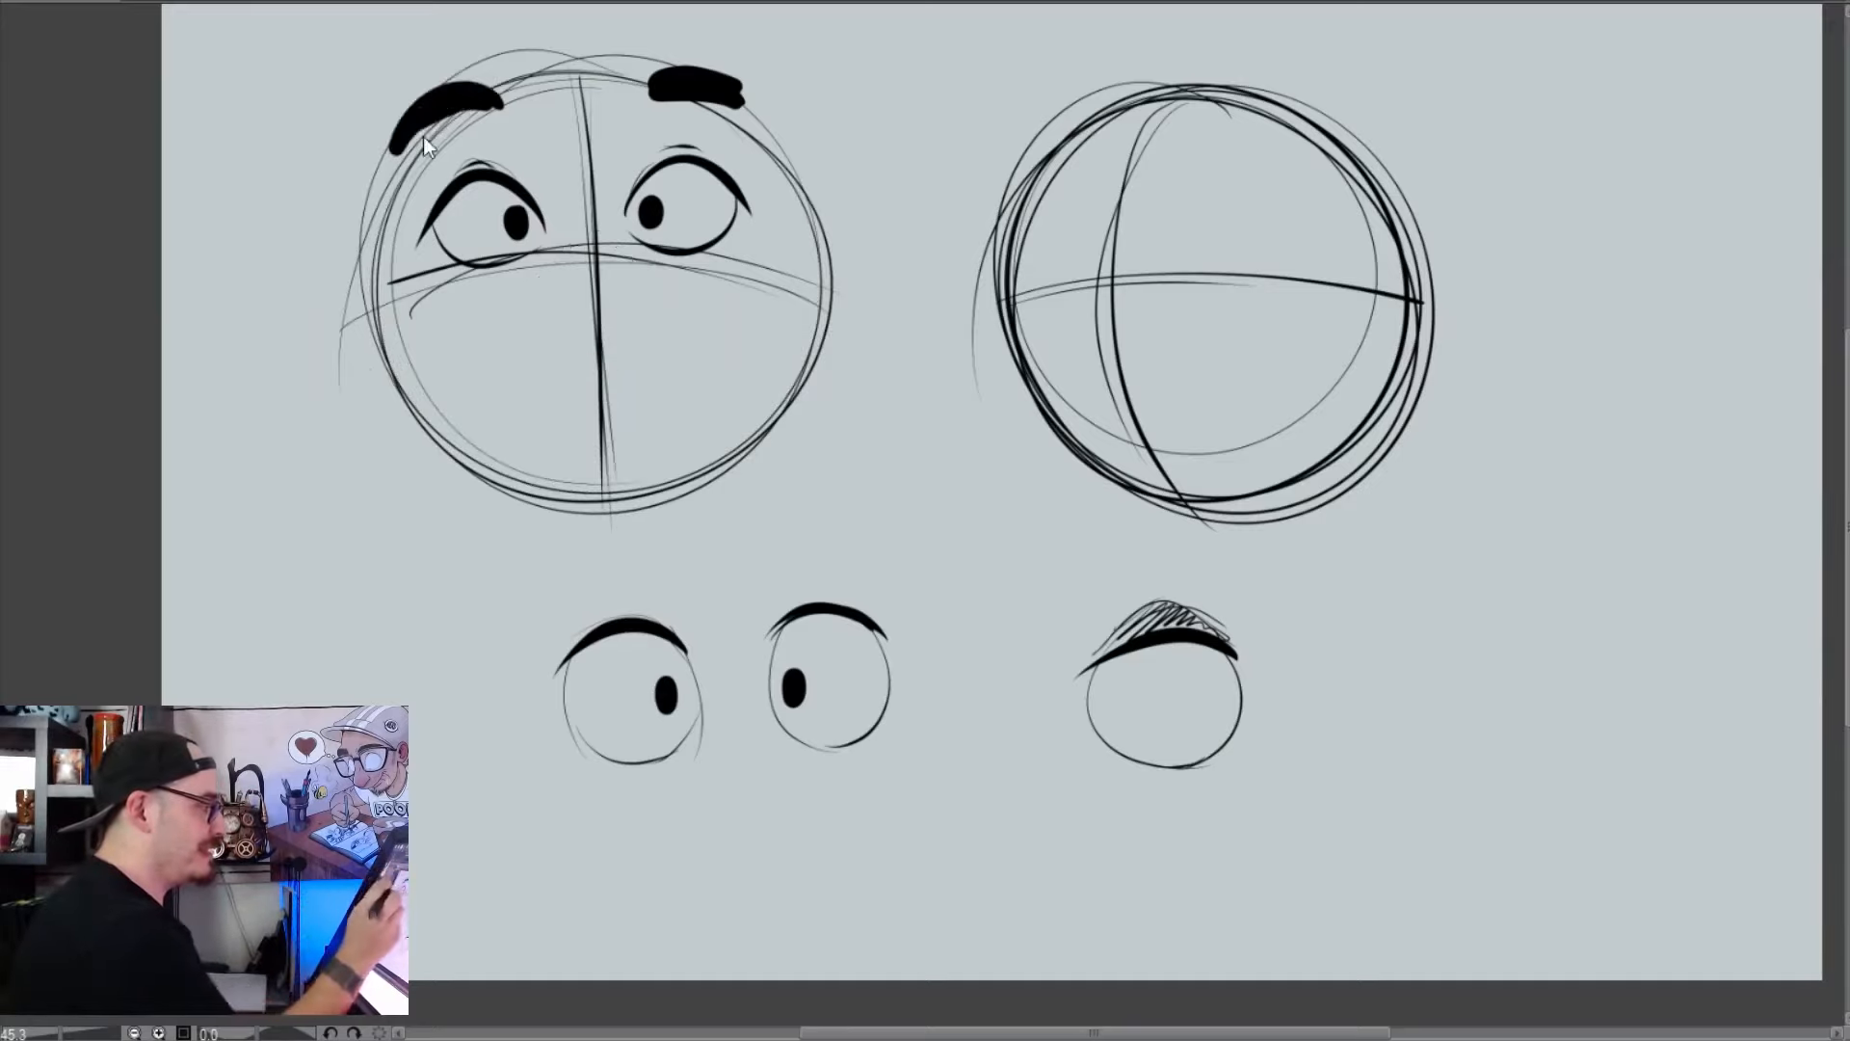
Erase both thick eyebrows from the left head and draw a dog's black nose, rounded muzzle and mouth at the guideline crossing
{"action": "mouse_move", "coordinate": [477, 78]}
{"action": "left_mouse_down"}
{"action": "mouse_move", "coordinate": [391, 121]}
{"action": "mouse_move", "coordinate": [473, 80]}
{"action": "mouse_move", "coordinate": [461, 116]}
{"action": "left_mouse_up"}
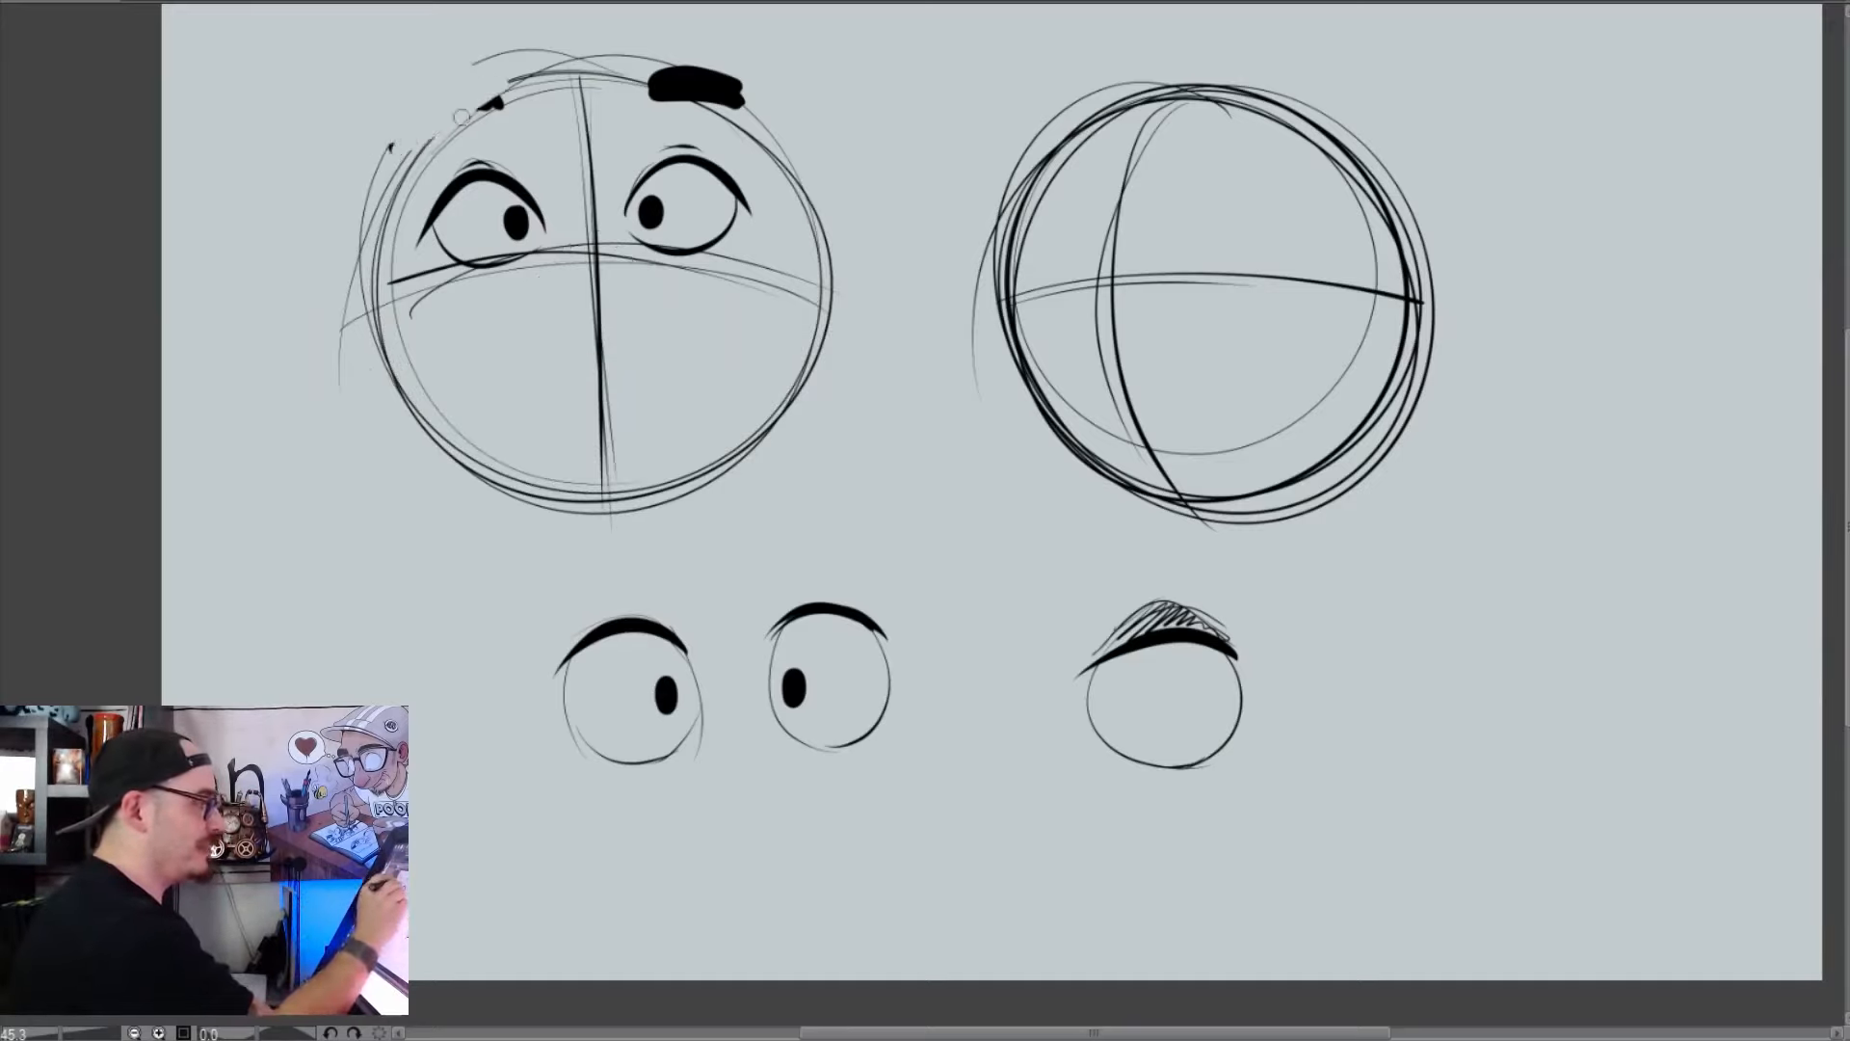
{"action": "left_click_drag", "start_coordinate": [696, 61], "coordinate": [731, 75]}
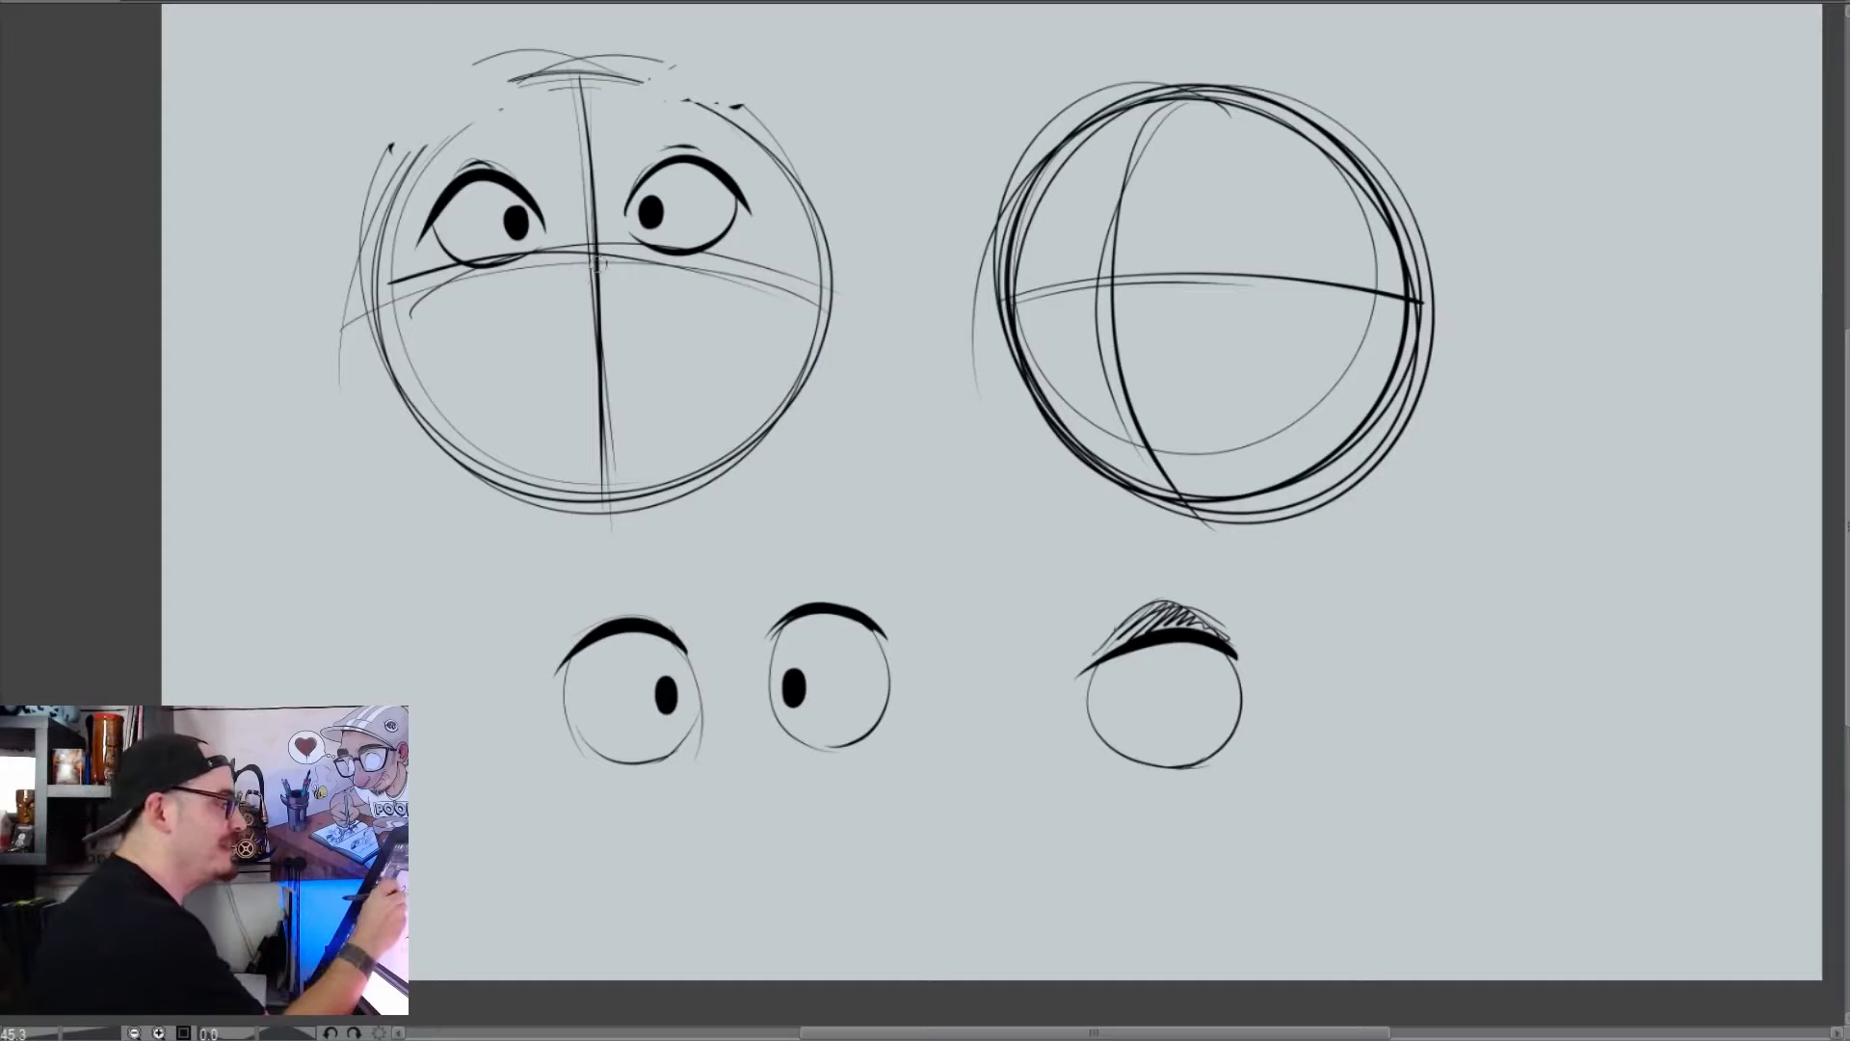
{"action": "mouse_move", "coordinate": [634, 265]}
{"action": "left_mouse_down"}
{"action": "mouse_move", "coordinate": [513, 286]}
{"action": "mouse_move", "coordinate": [540, 354]}
{"action": "mouse_move", "coordinate": [623, 335]}
{"action": "mouse_move", "coordinate": [624, 268]}
{"action": "mouse_move", "coordinate": [534, 278]}
{"action": "mouse_move", "coordinate": [516, 308]}
{"action": "mouse_move", "coordinate": [577, 319]}
{"action": "mouse_move", "coordinate": [632, 275]}
{"action": "left_mouse_up"}
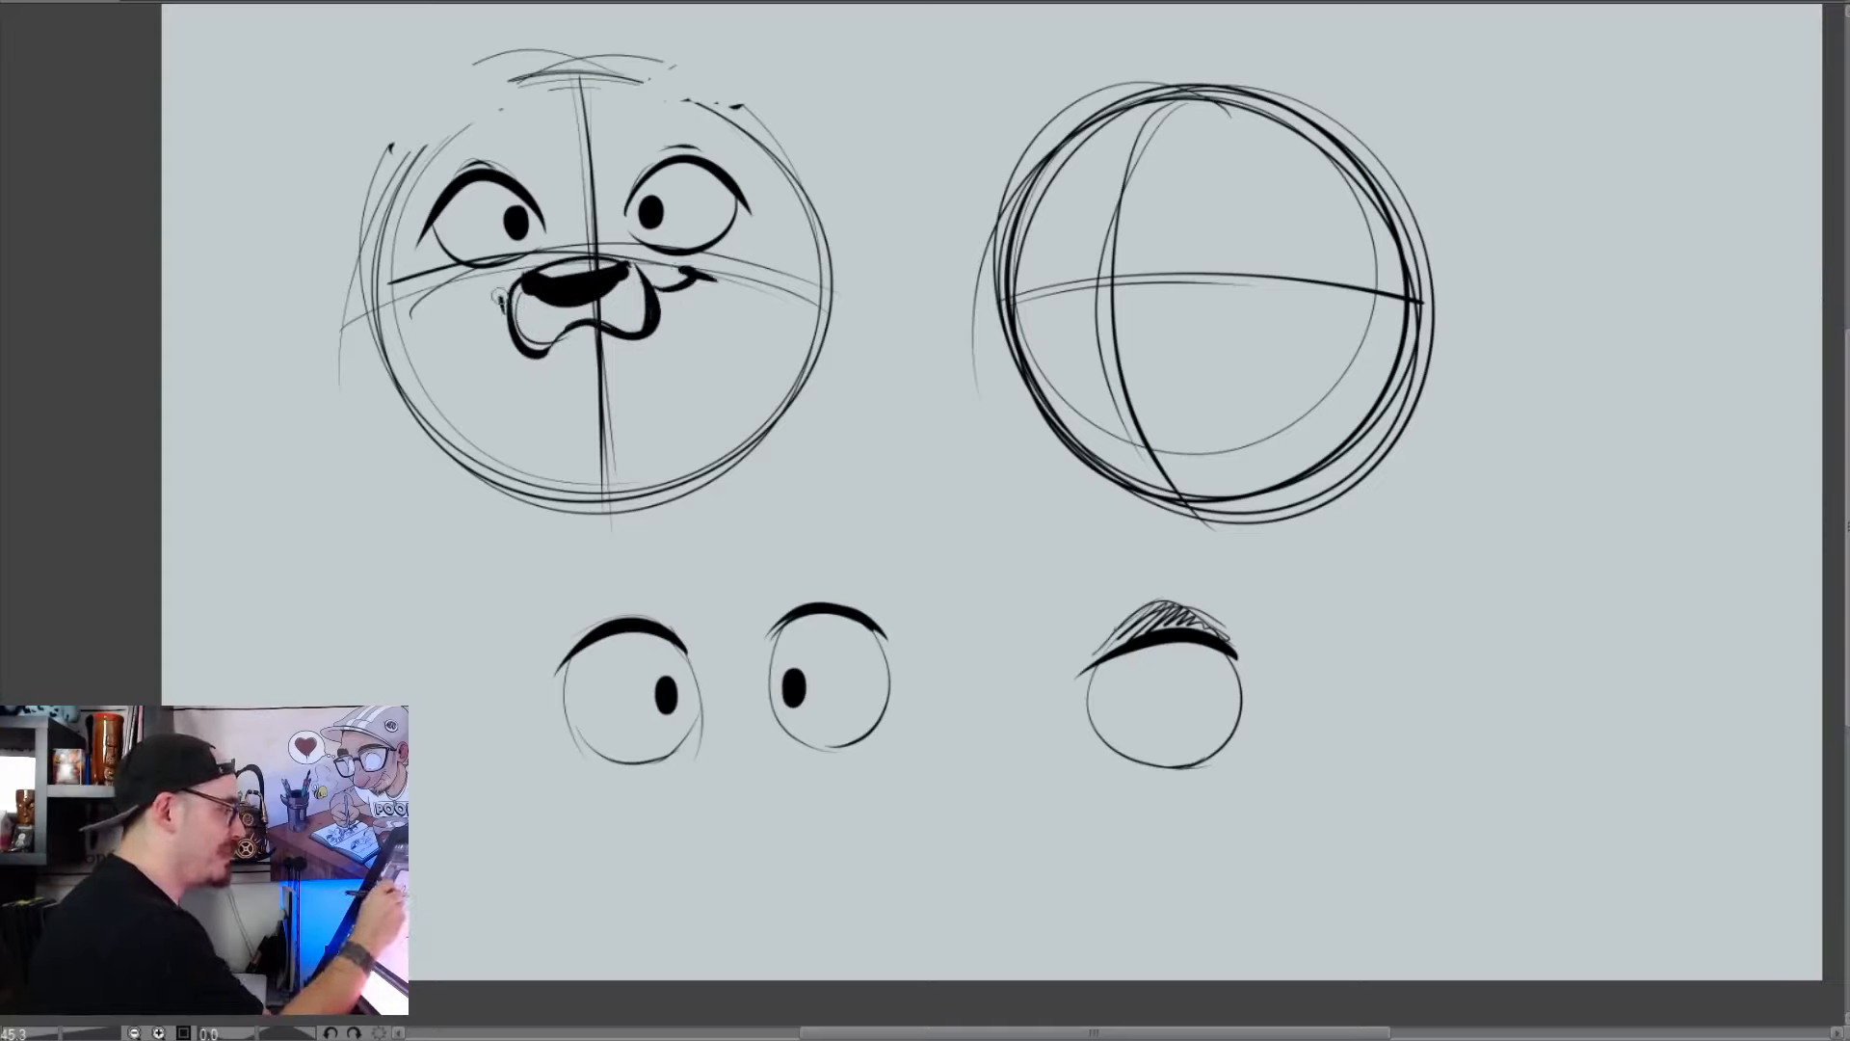
Draw thick, angular furry cheeks protruding from both sides of the left dog head
{"action": "mouse_move", "coordinate": [391, 239]}
{"action": "left_mouse_down"}
{"action": "mouse_move", "coordinate": [330, 316]}
{"action": "mouse_move", "coordinate": [380, 401]}
{"action": "mouse_move", "coordinate": [568, 465]}
{"action": "left_mouse_up"}
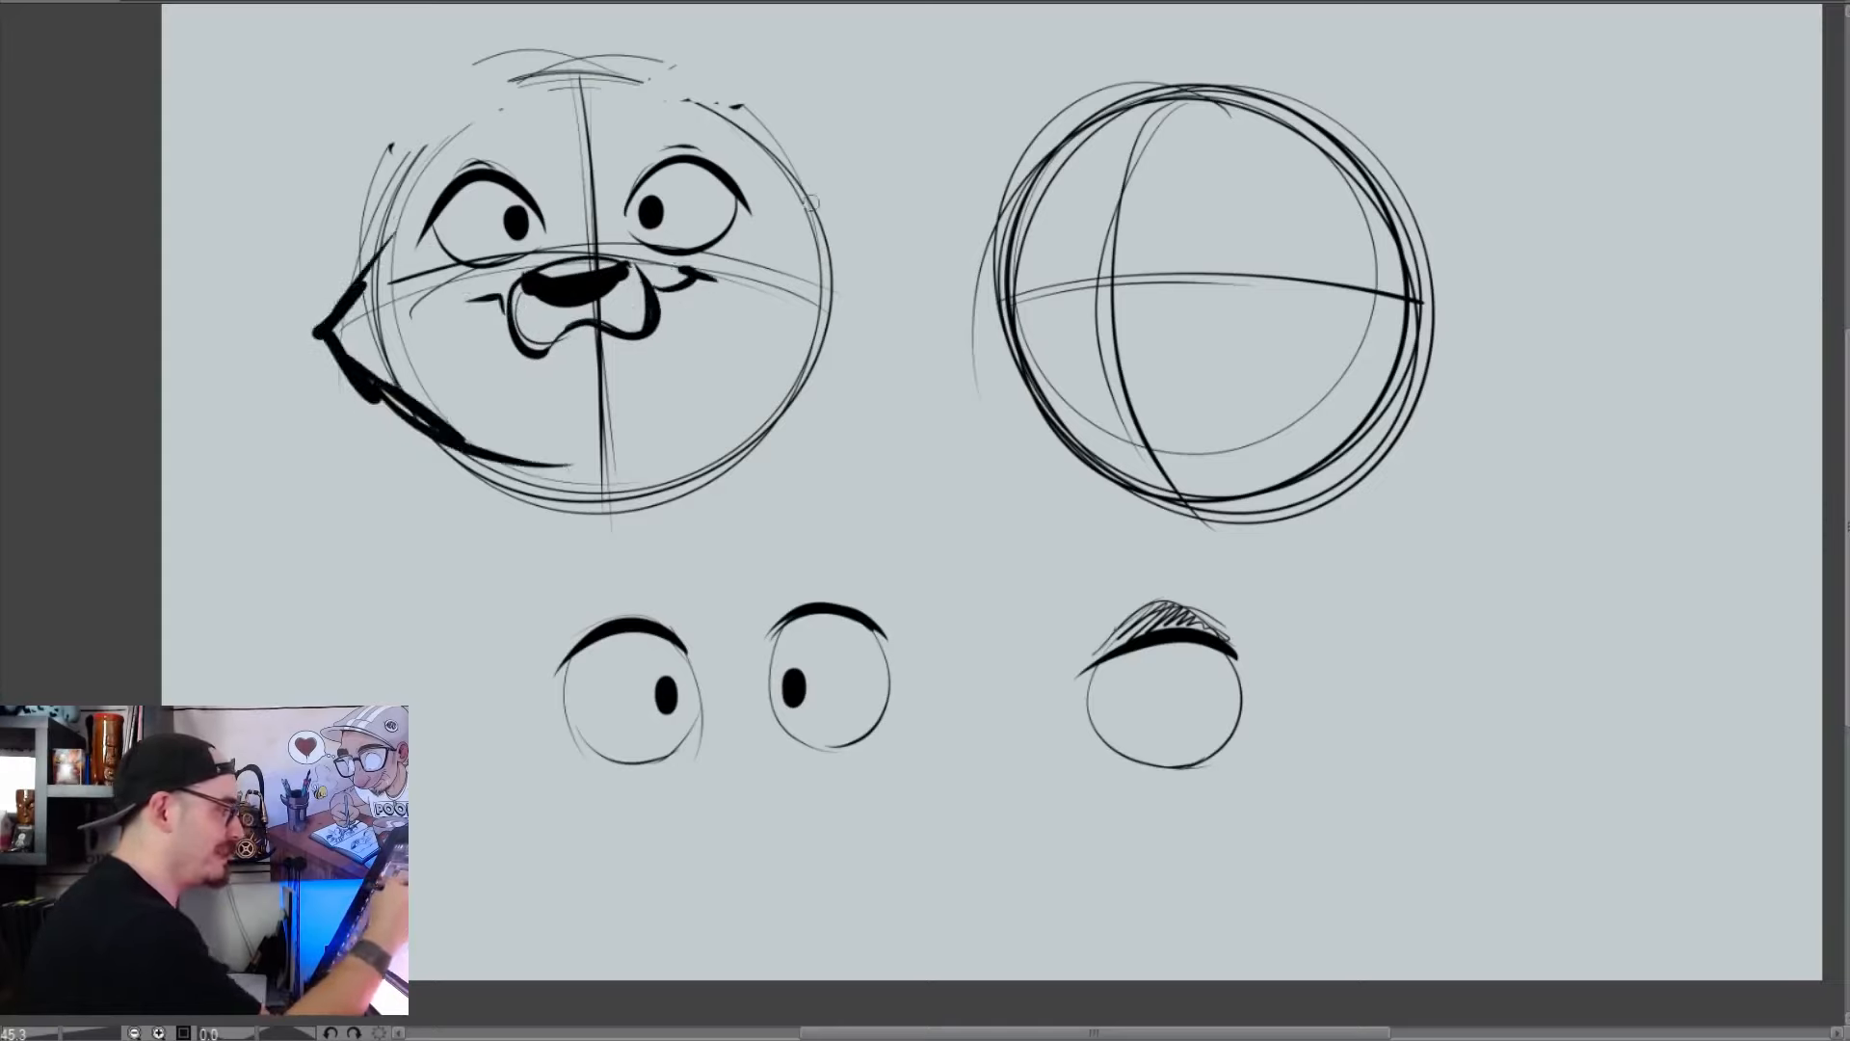
{"action": "left_click_drag", "start_coordinate": [792, 202], "coordinate": [771, 412]}
{"action": "left_click_drag", "start_coordinate": [821, 336], "coordinate": [701, 434]}
Add folded ears, a hair tuft and connecting side lines to the dog head, with light lines around its eye and mouth
{"action": "mouse_move", "coordinate": [454, 77]}
{"action": "left_mouse_down"}
{"action": "mouse_move", "coordinate": [339, 21]}
{"action": "mouse_move", "coordinate": [419, 70]}
{"action": "left_mouse_up"}
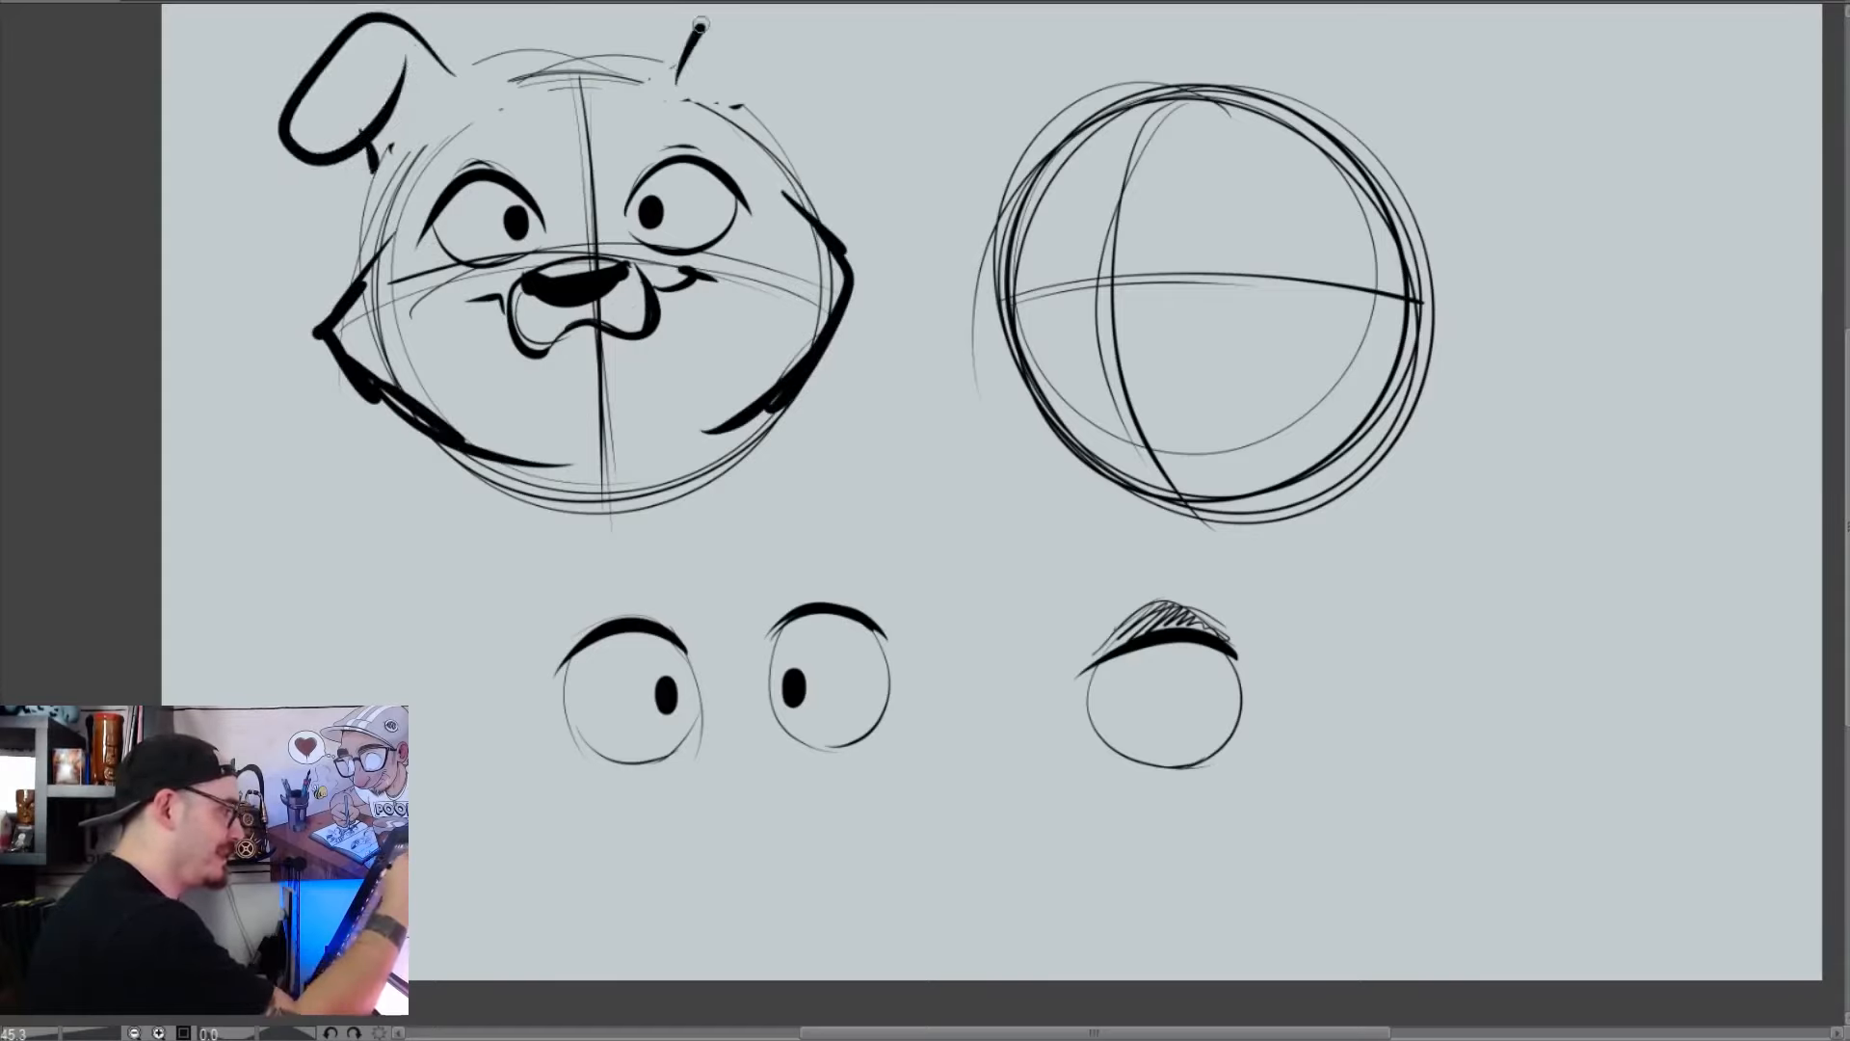
{"action": "mouse_move", "coordinate": [701, 24]}
{"action": "left_mouse_down"}
{"action": "mouse_move", "coordinate": [721, 89]}
{"action": "mouse_move", "coordinate": [567, 36]}
{"action": "mouse_move", "coordinate": [414, 106]}
{"action": "left_mouse_up"}
{"action": "left_click_drag", "start_coordinate": [759, 138], "coordinate": [788, 218]}
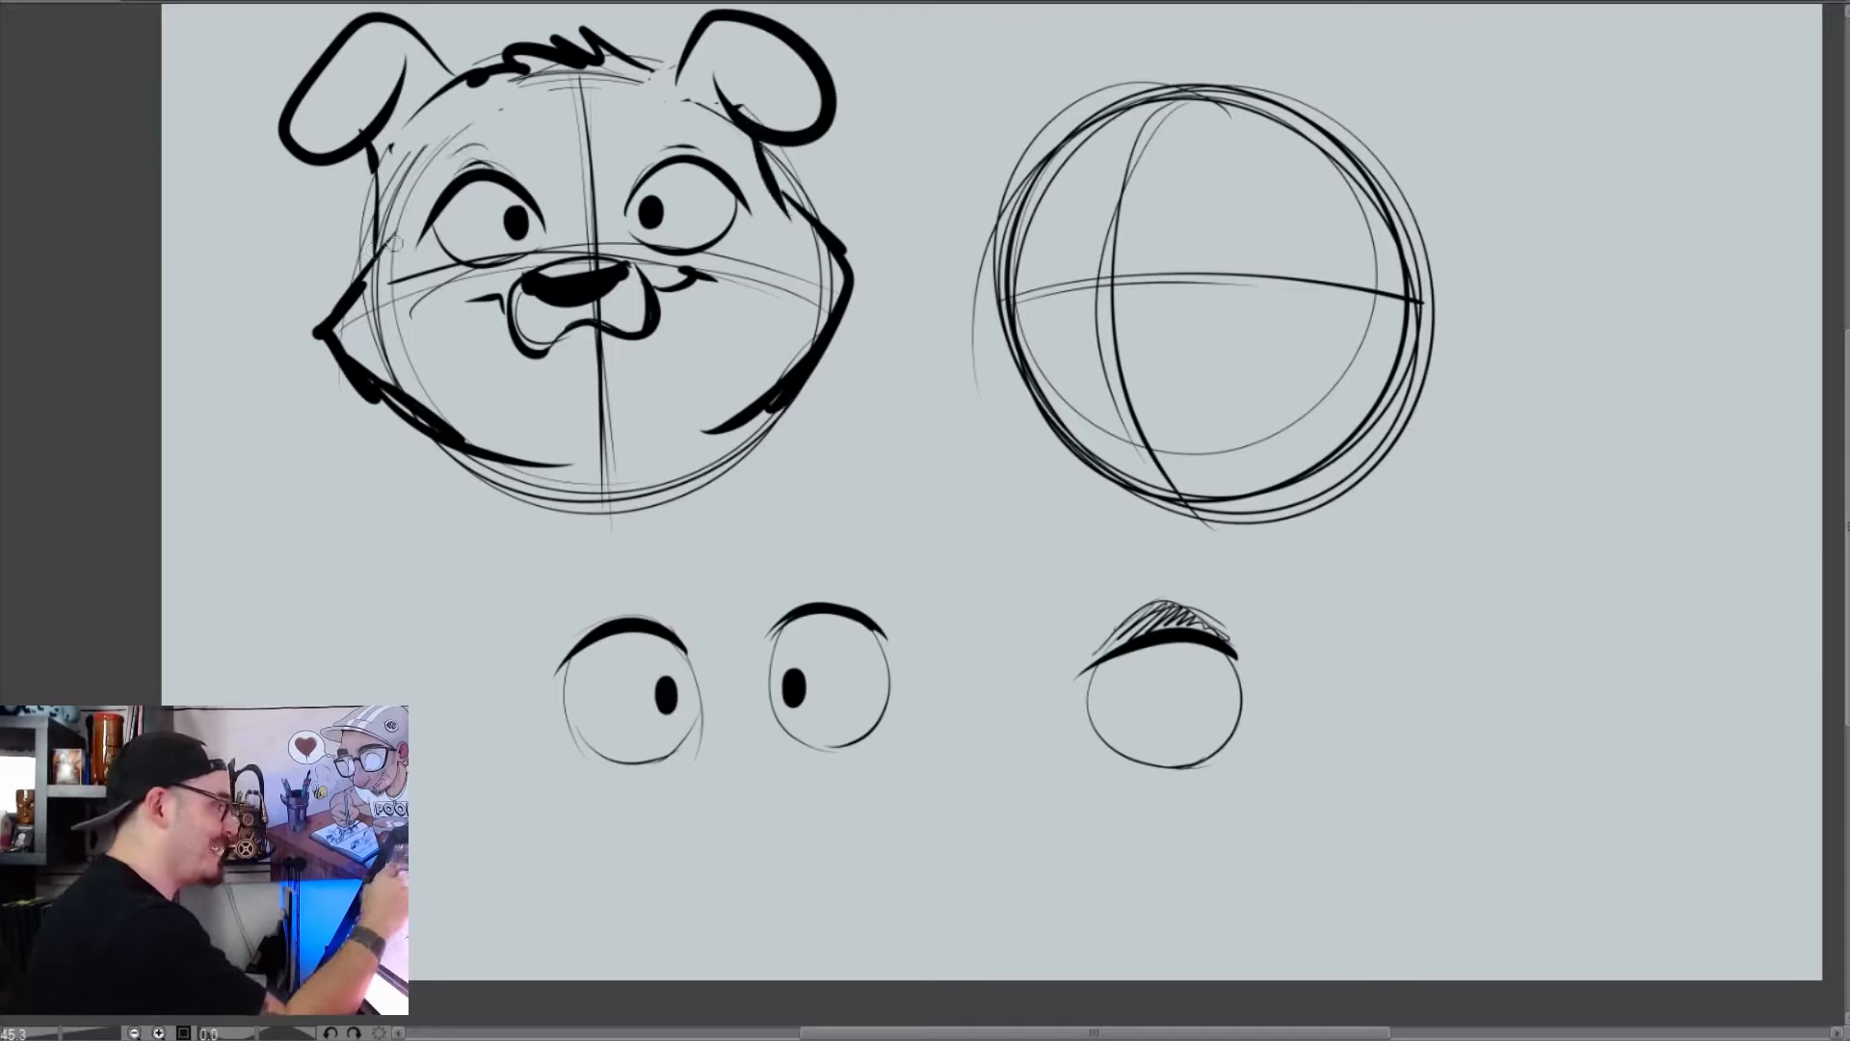
{"action": "mouse_move", "coordinate": [566, 231]}
{"action": "left_mouse_down"}
{"action": "mouse_move", "coordinate": [381, 252]}
{"action": "mouse_move", "coordinate": [521, 320]}
{"action": "left_mouse_up"}
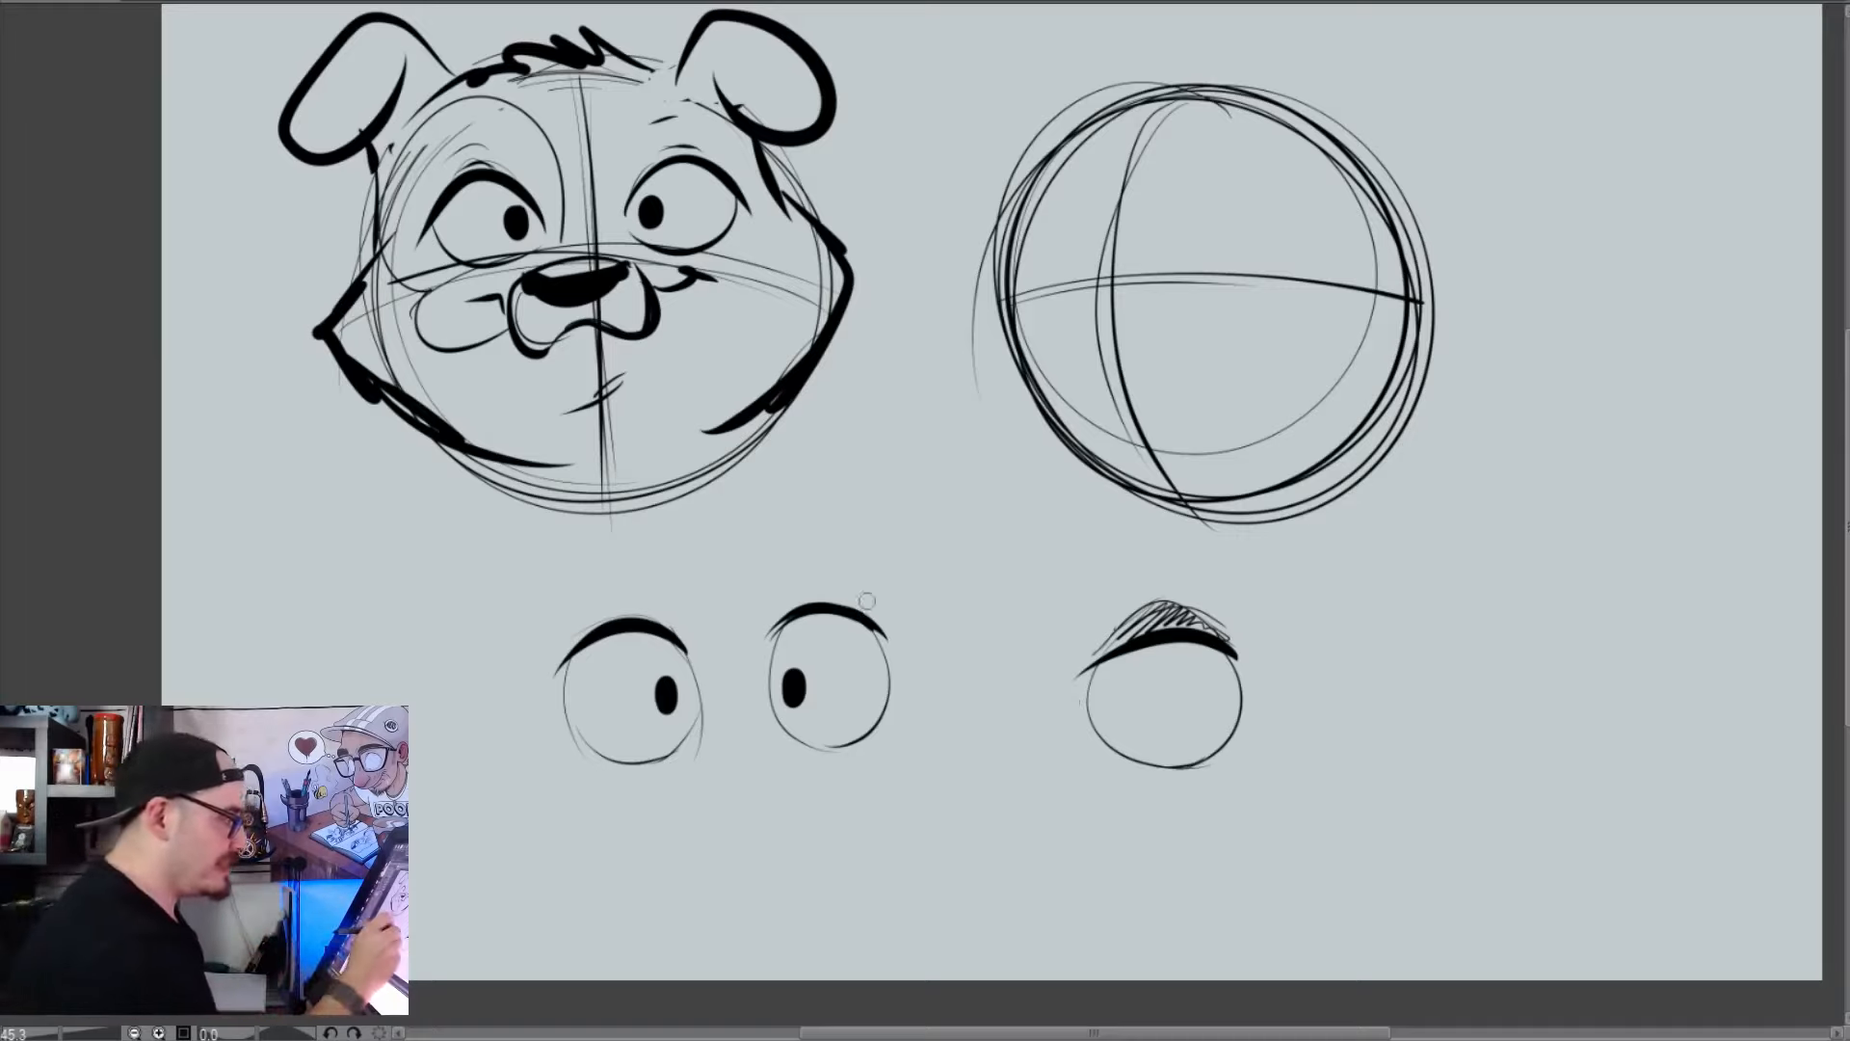
Clear the whole canvas and draw two new large head circles side by side
{"action": "left_click_drag", "start_coordinate": [872, 605], "coordinate": [796, 596]}
{"action": "key", "text": "ctrl+z"}
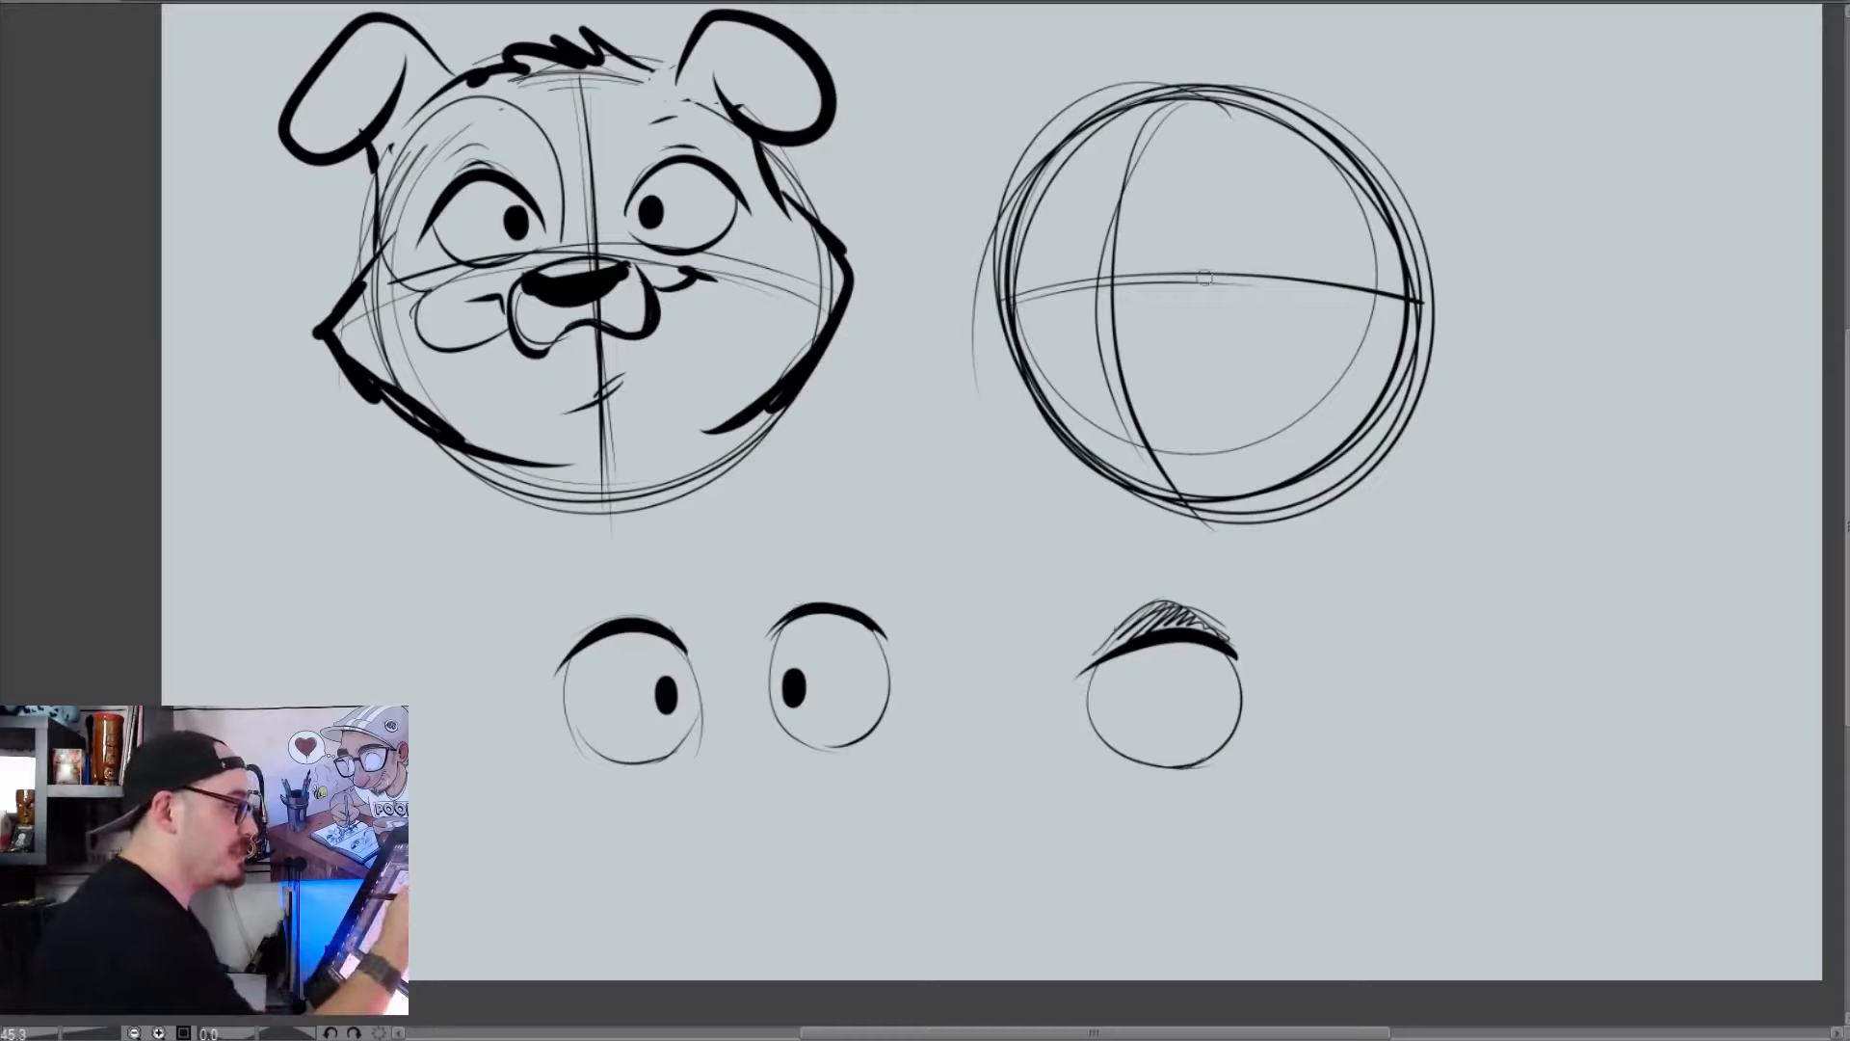
{"action": "key", "text": "Delete"}
{"action": "mouse_move", "coordinate": [619, 165]}
{"action": "left_mouse_down"}
{"action": "mouse_move", "coordinate": [297, 479]}
{"action": "mouse_move", "coordinate": [316, 567]}
{"action": "left_mouse_up"}
{"action": "mouse_move", "coordinate": [578, 154]}
{"action": "left_mouse_down"}
{"action": "mouse_move", "coordinate": [371, 616]}
{"action": "mouse_move", "coordinate": [682, 692]}
{"action": "left_mouse_up"}
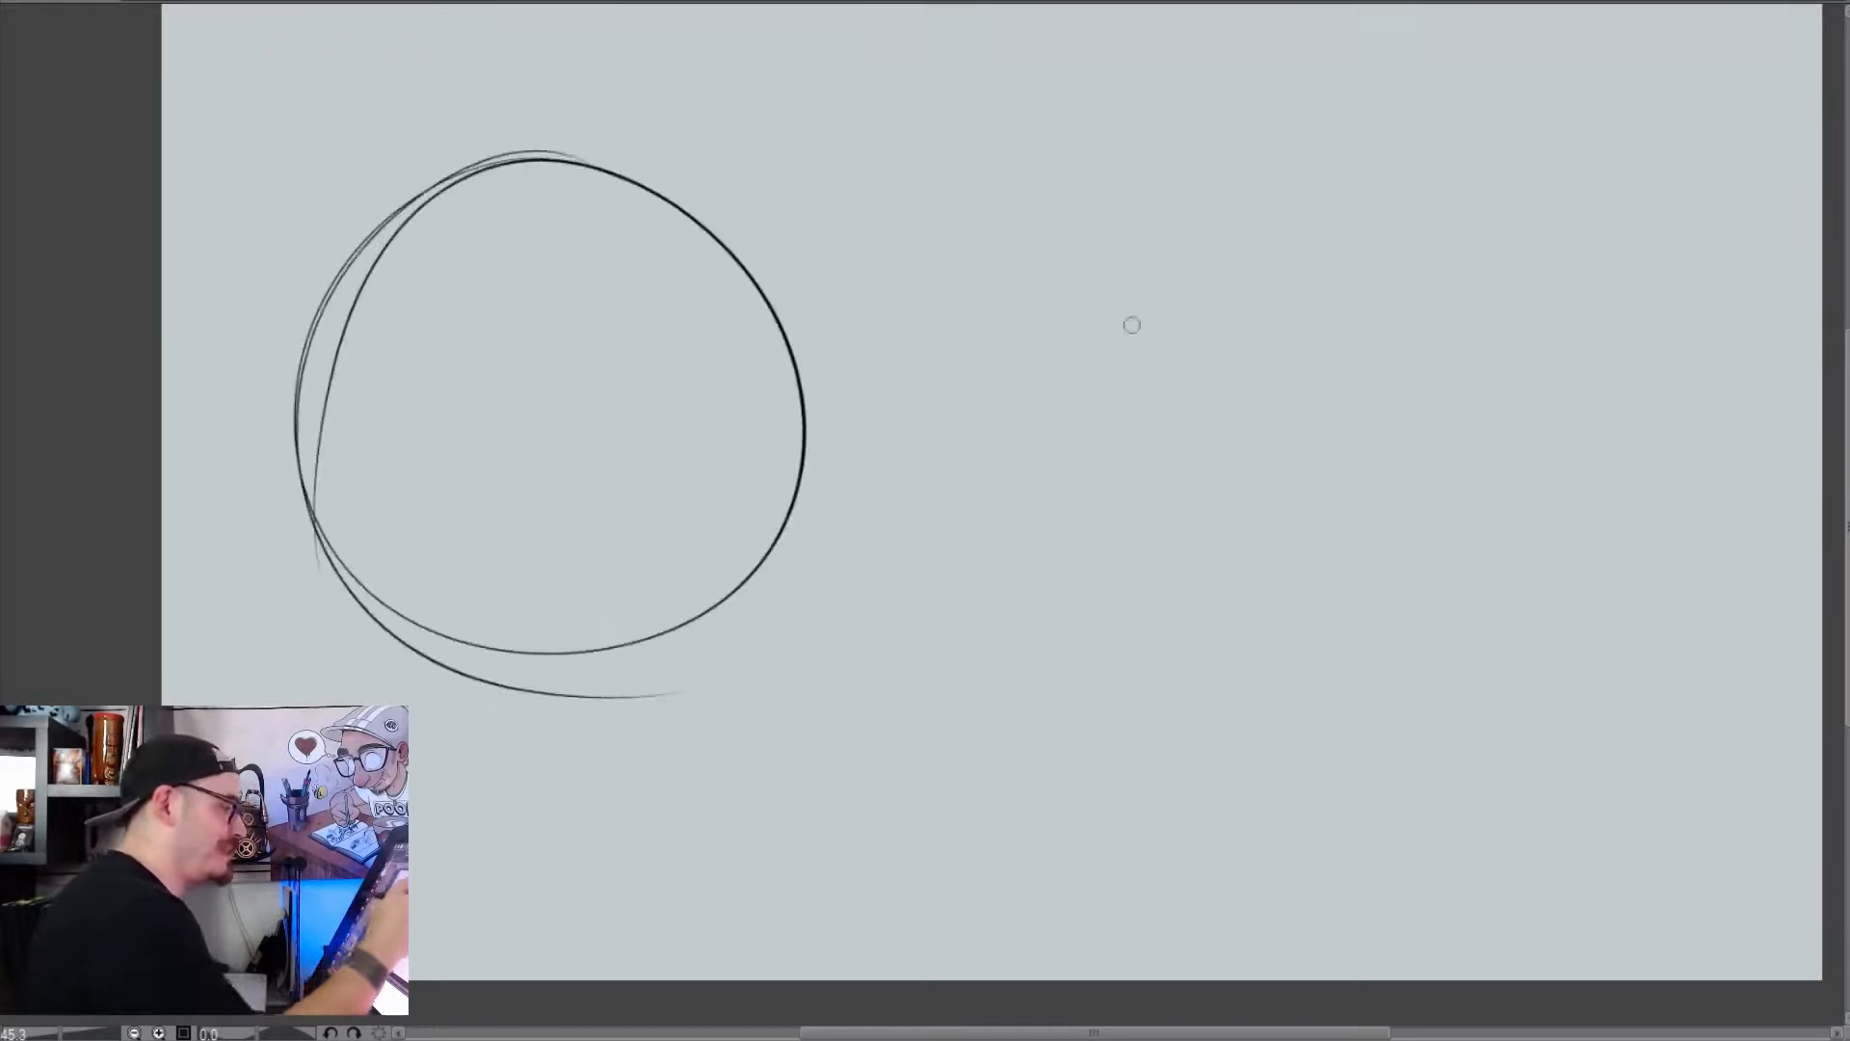
{"action": "mouse_move", "coordinate": [1551, 187]}
{"action": "left_mouse_down"}
{"action": "mouse_move", "coordinate": [1598, 347]}
{"action": "mouse_move", "coordinate": [1440, 155]}
{"action": "left_mouse_up"}
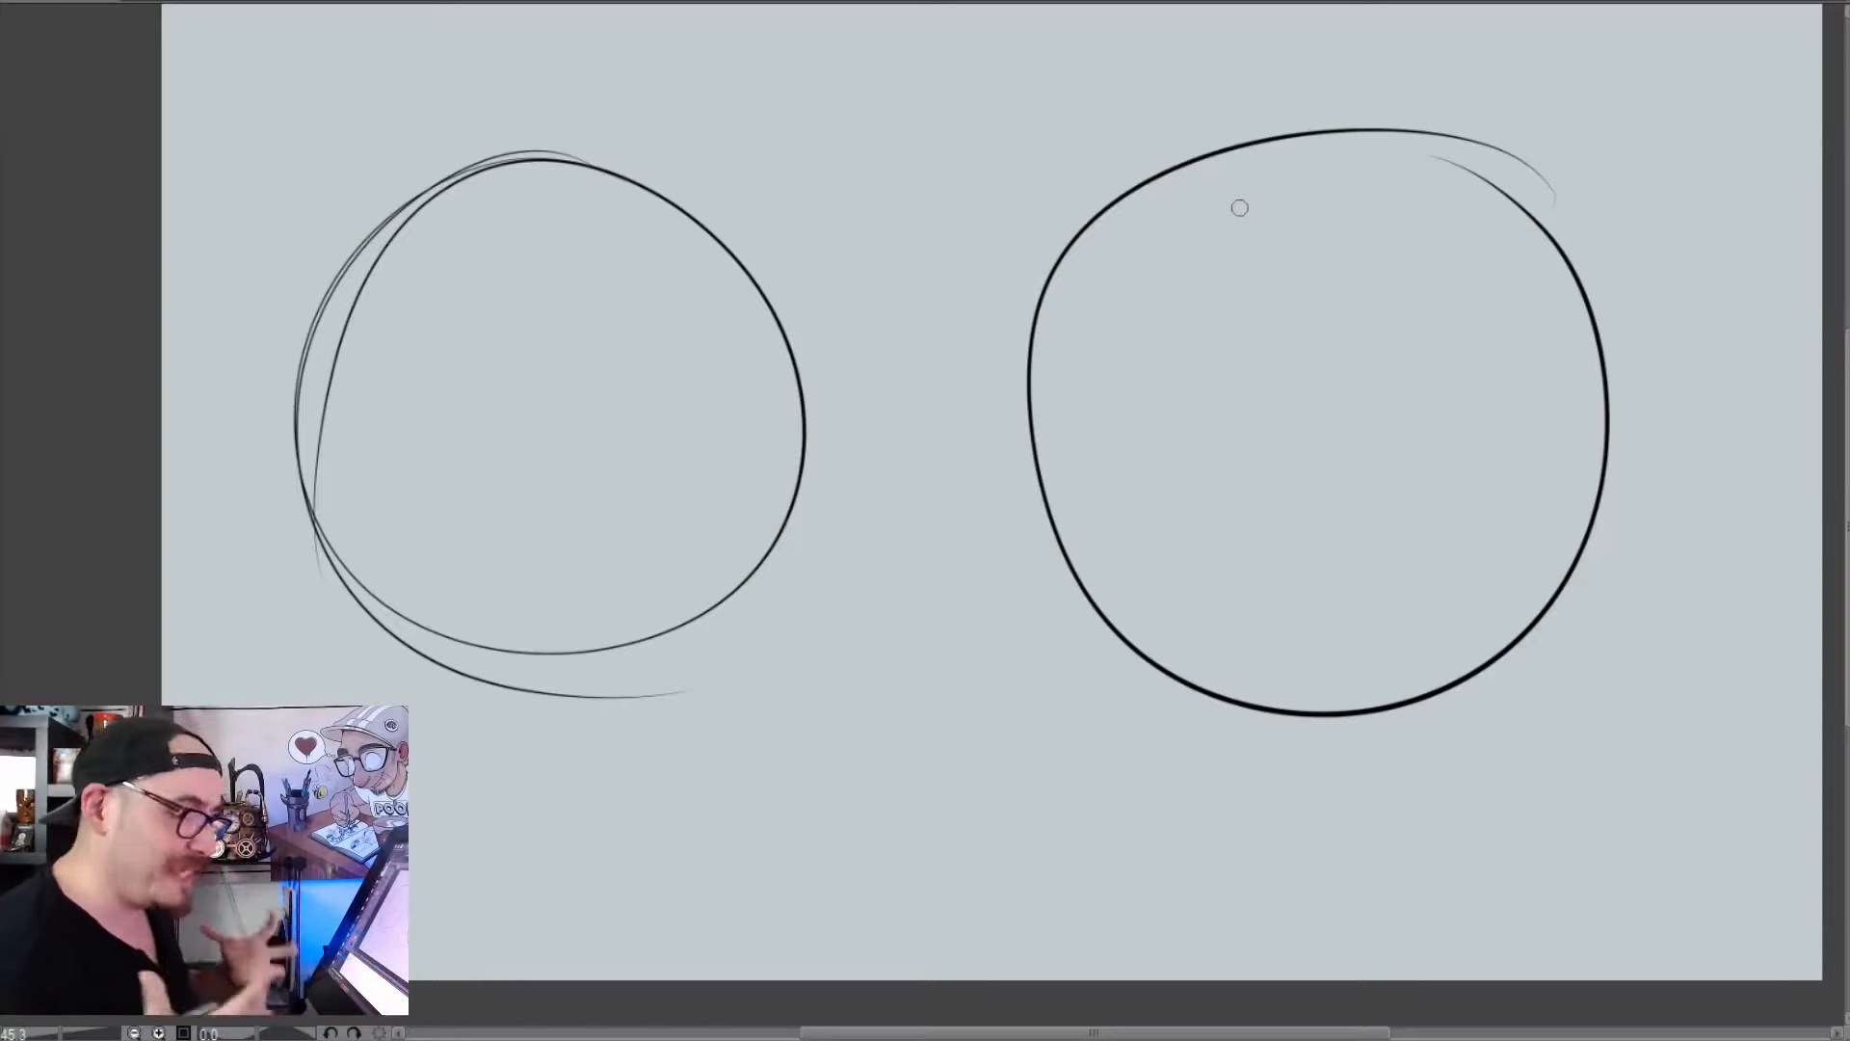
Draw crossed vertical and horizontal guidelines inside each of the two head circles
{"action": "left_click_drag", "start_coordinate": [517, 198], "coordinate": [534, 600]}
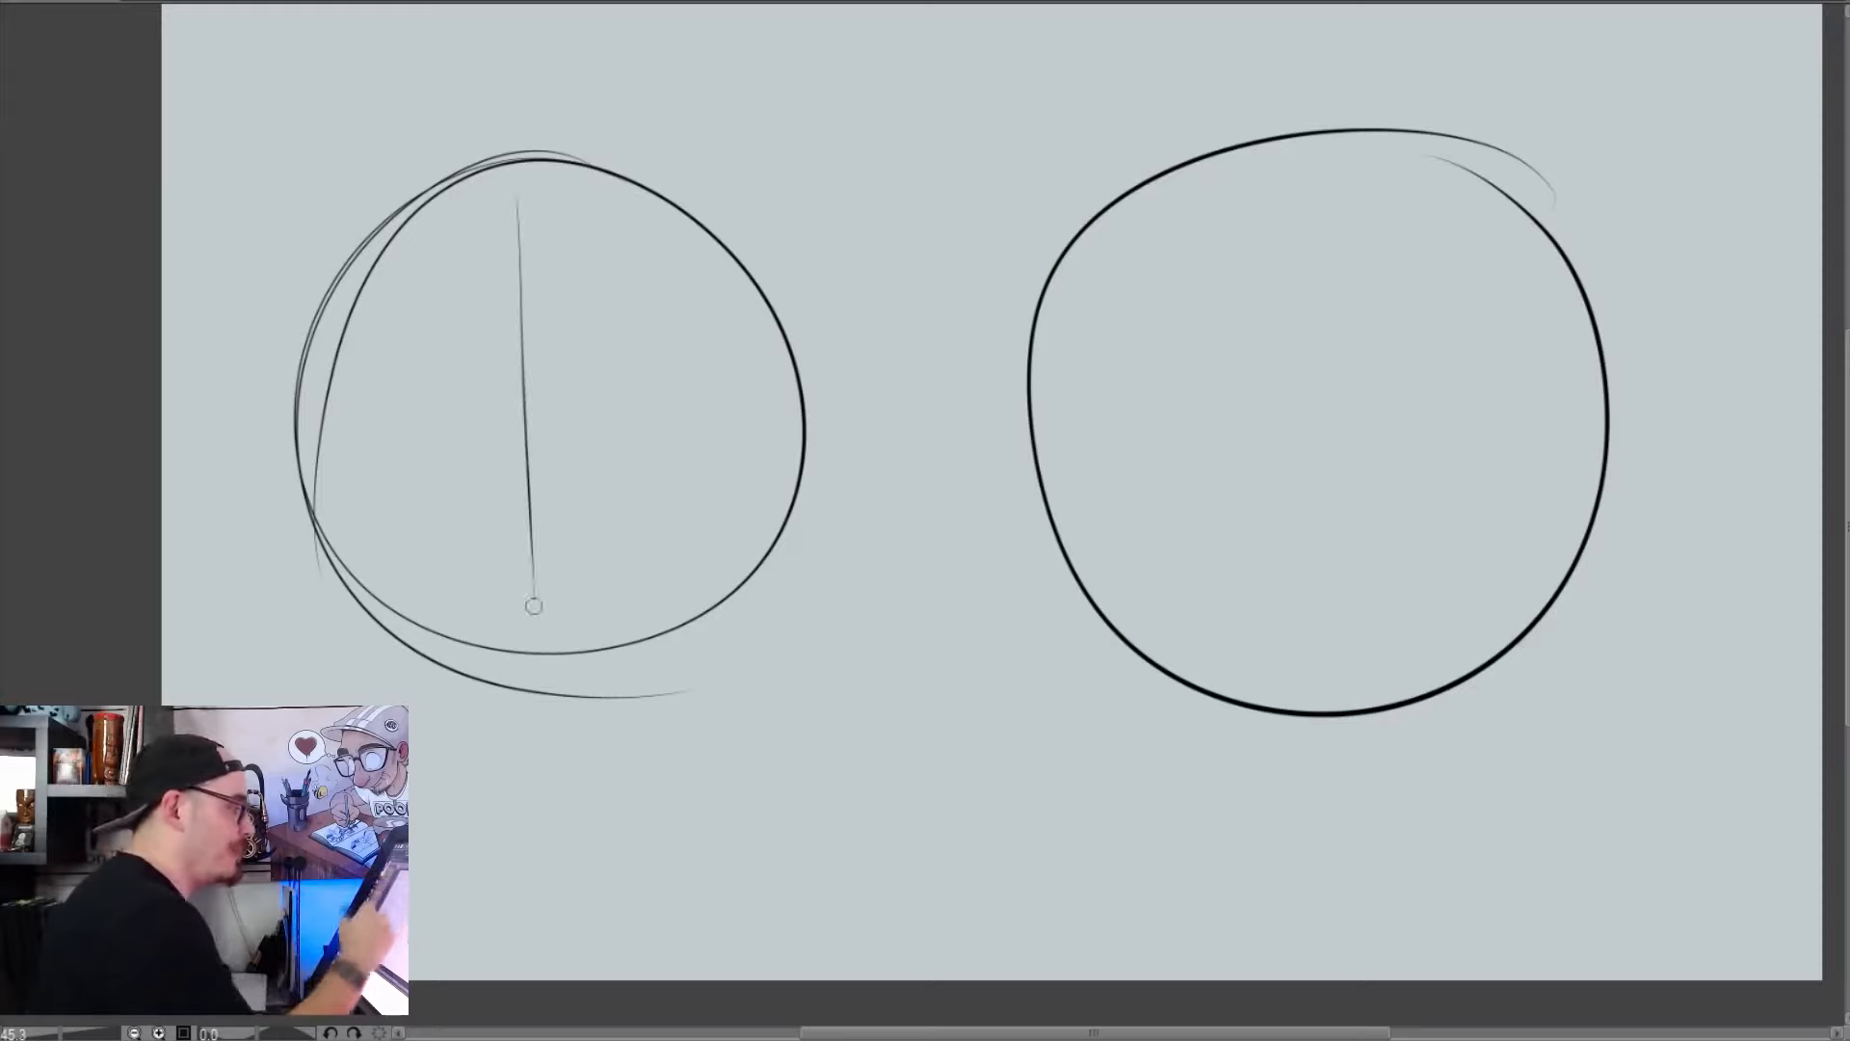
{"action": "left_click_drag", "start_coordinate": [421, 407], "coordinate": [633, 383]}
{"action": "left_click_drag", "start_coordinate": [1203, 404], "coordinate": [1503, 412]}
{"action": "left_click_drag", "start_coordinate": [1318, 248], "coordinate": [1331, 616]}
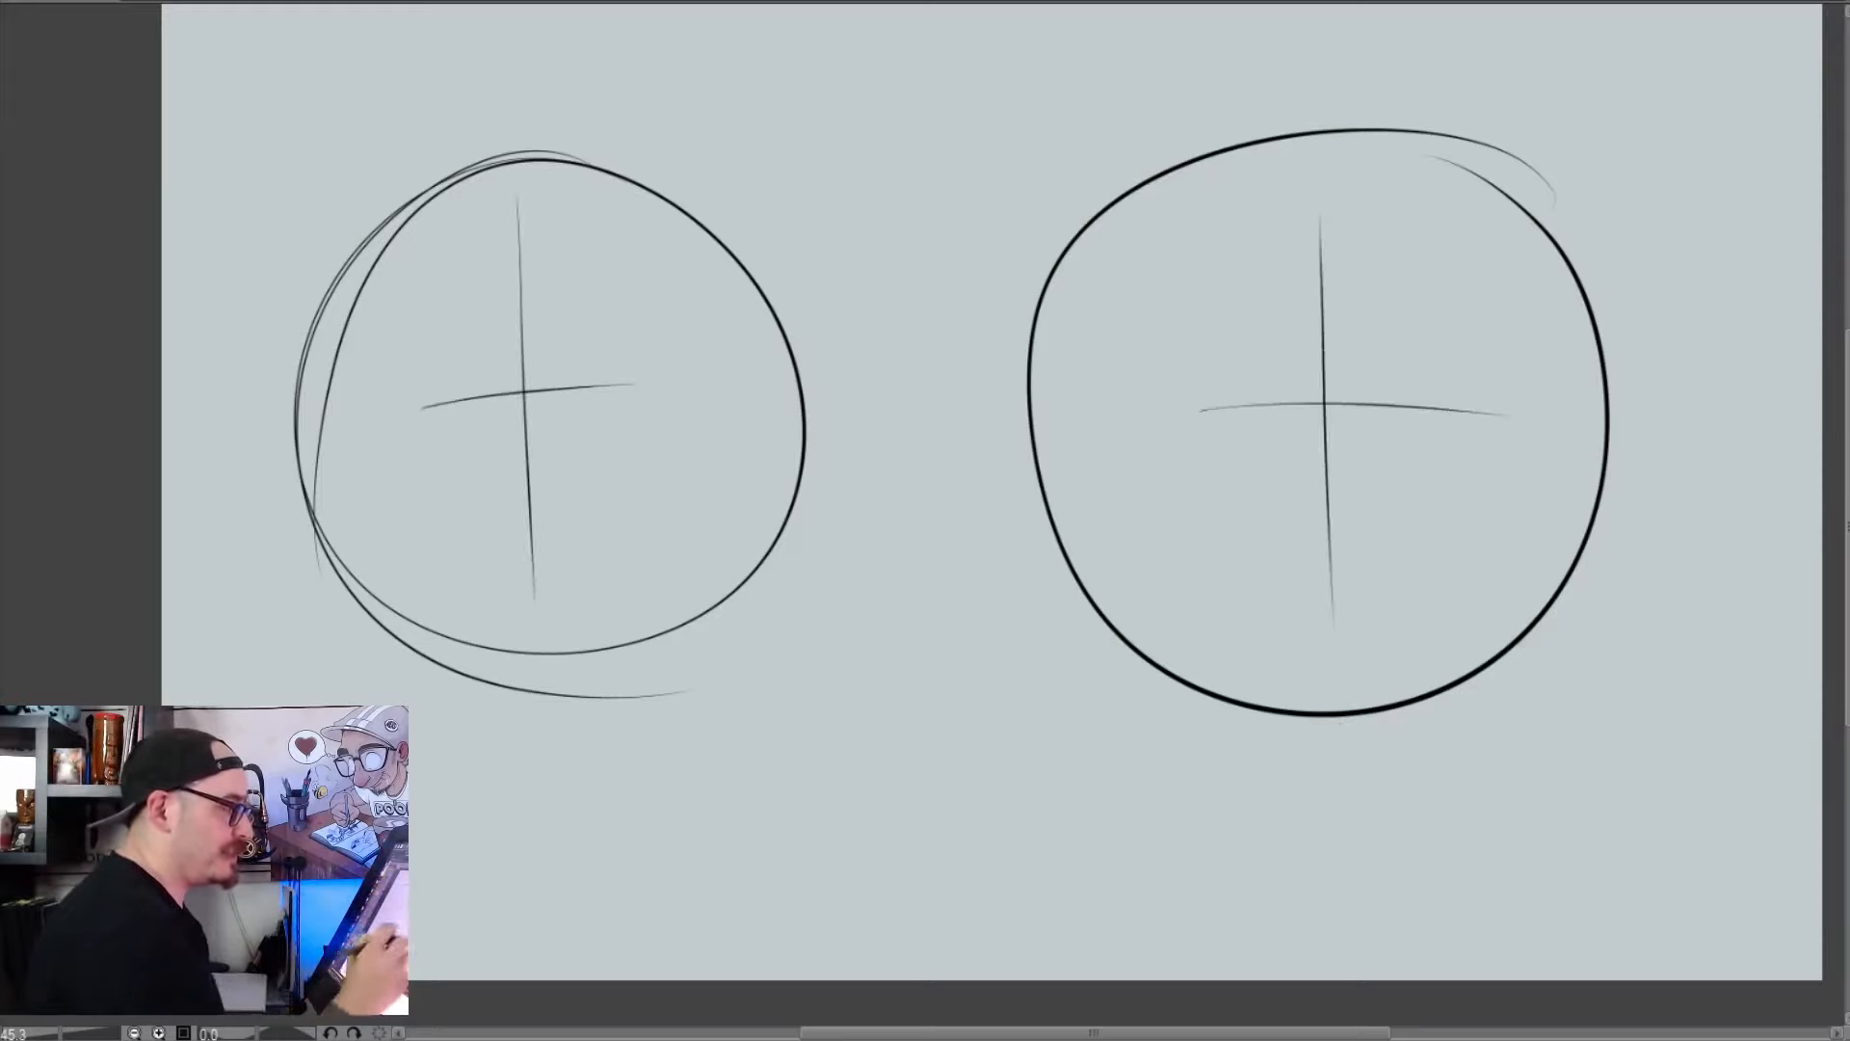
Replace the right circle's straight guidelines with curved ones shifted toward its left side, for a turned head
{"action": "key", "text": "ctrl+z"}
{"action": "key", "text": "ctrl+z"}
{"action": "left_click_drag", "start_coordinate": [1279, 189], "coordinate": [1252, 607]}
{"action": "left_click_drag", "start_coordinate": [1103, 424], "coordinate": [1375, 370]}
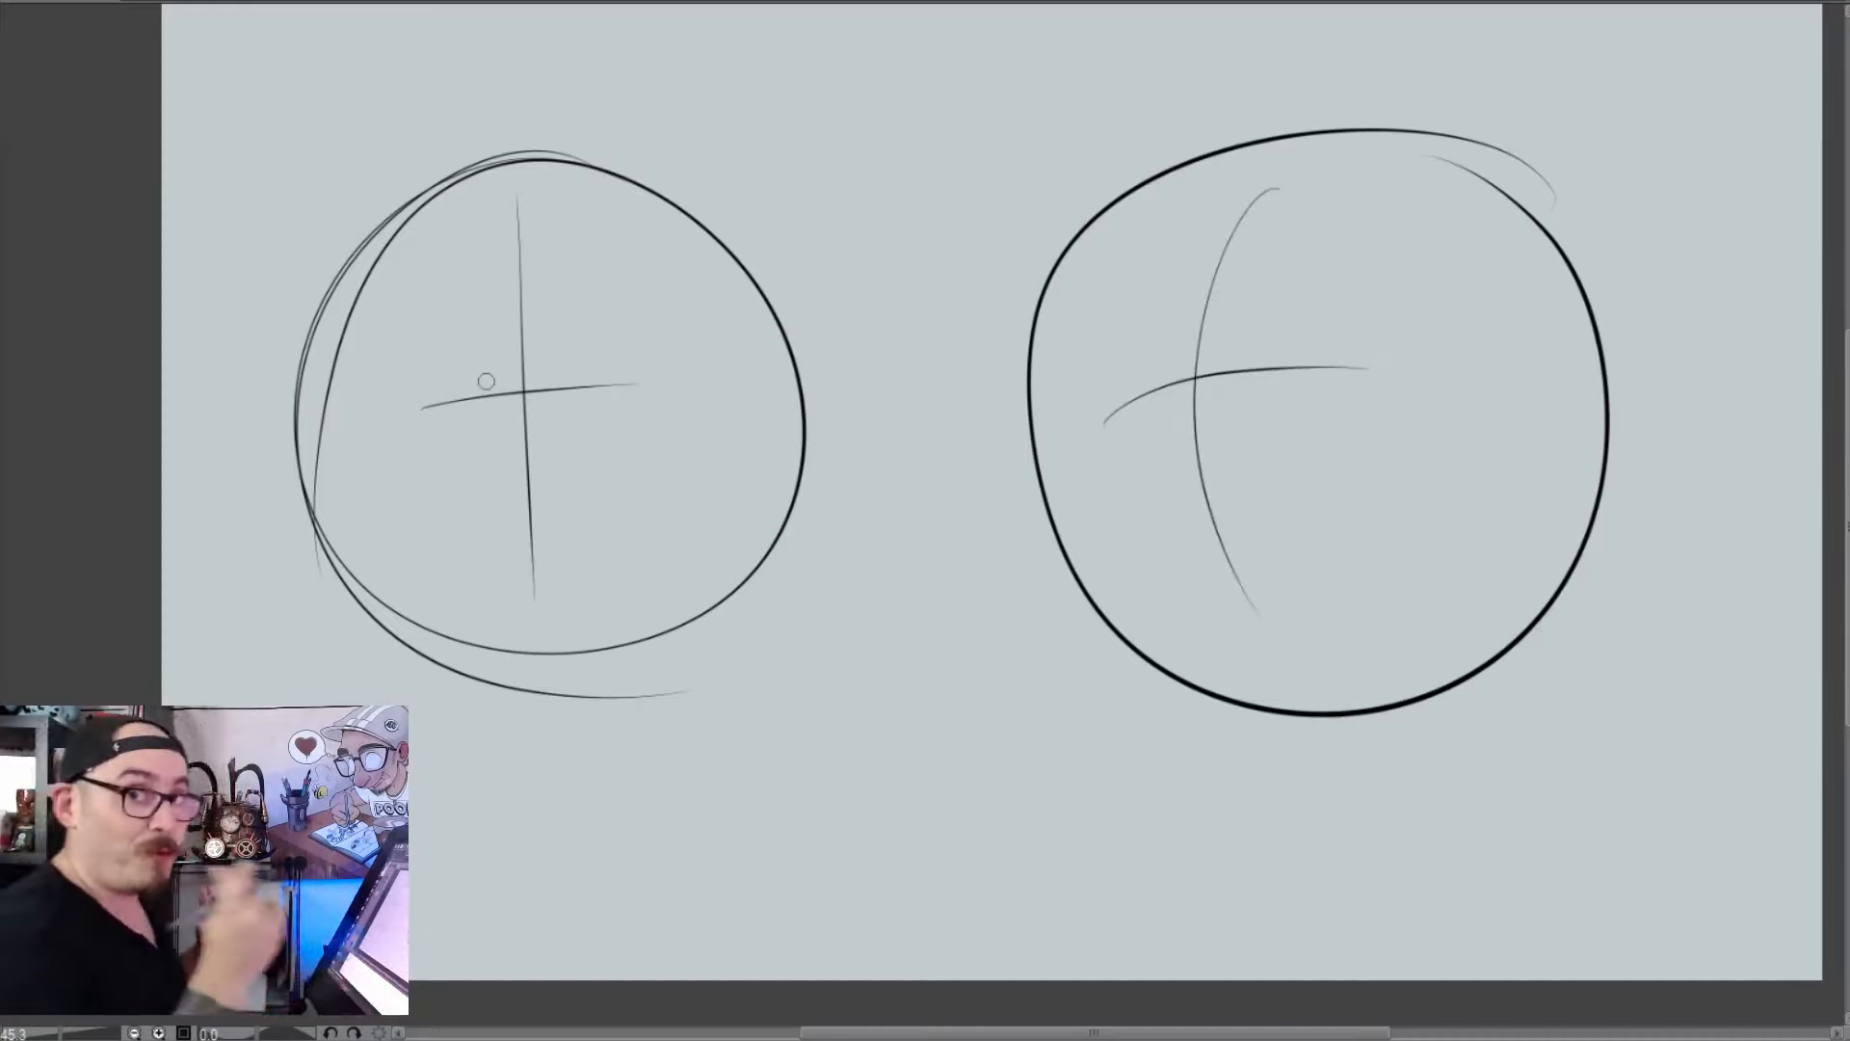
Draw a narrow eye between and below the circles, with a thick tapered upper lid and a thin lower curve
{"action": "left_click_drag", "start_coordinate": [872, 715], "coordinate": [710, 752]}
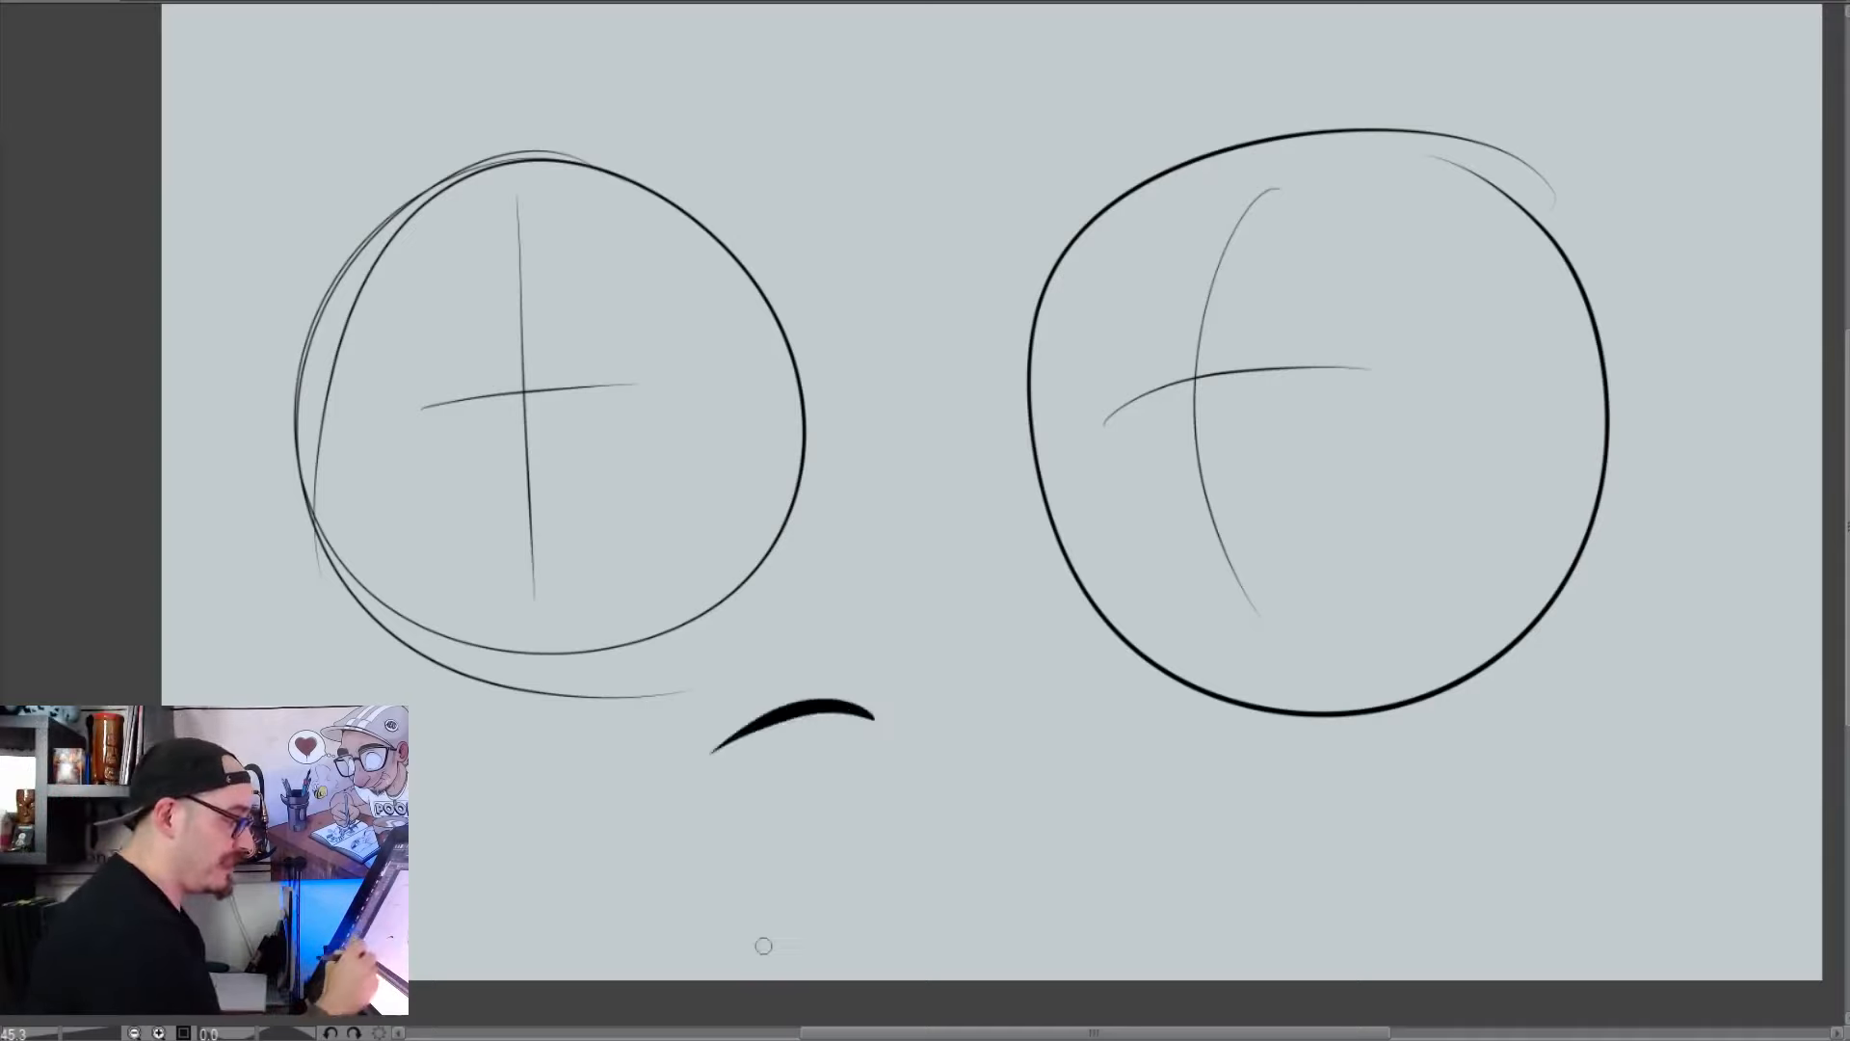
{"action": "key", "text": "ctrl+z"}
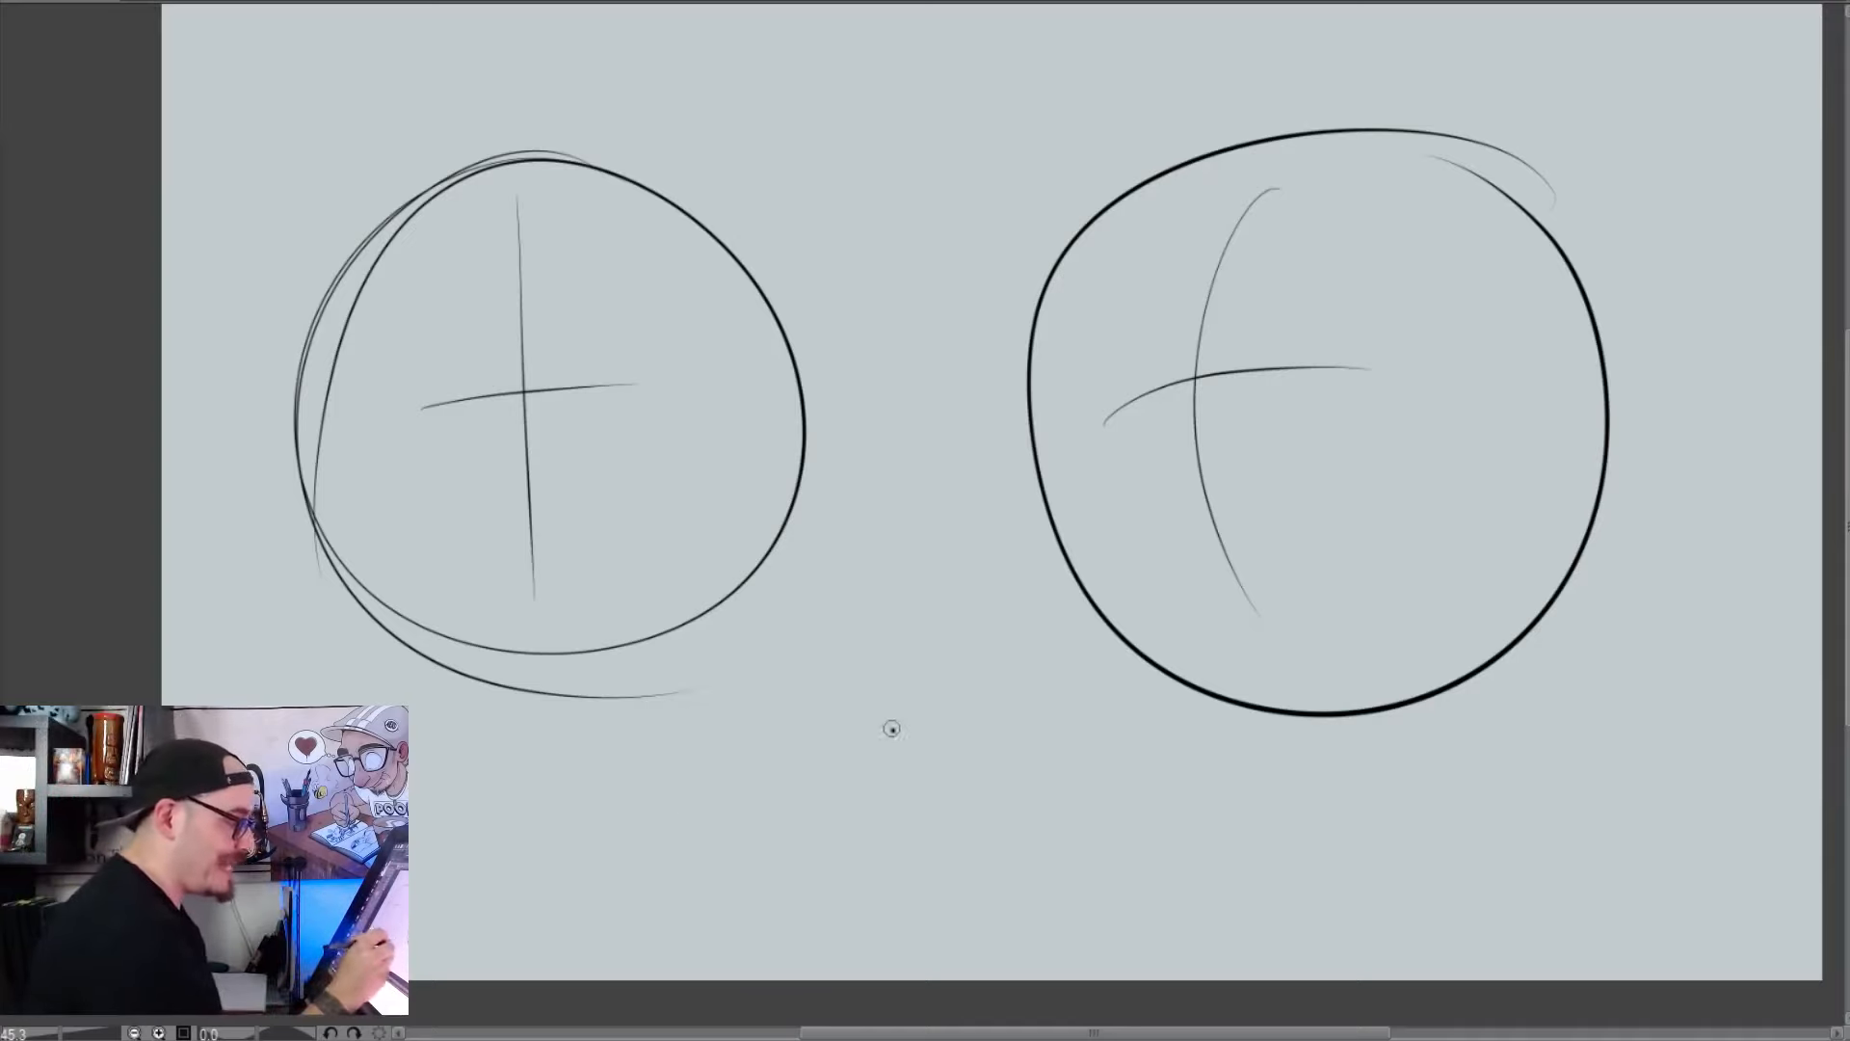
{"action": "mouse_move", "coordinate": [893, 729]}
{"action": "left_mouse_down"}
{"action": "mouse_move", "coordinate": [715, 734]}
{"action": "mouse_move", "coordinate": [849, 766]}
{"action": "left_mouse_up"}
{"action": "key", "text": "ctrl+z"}
{"action": "key", "text": "ctrl+z"}
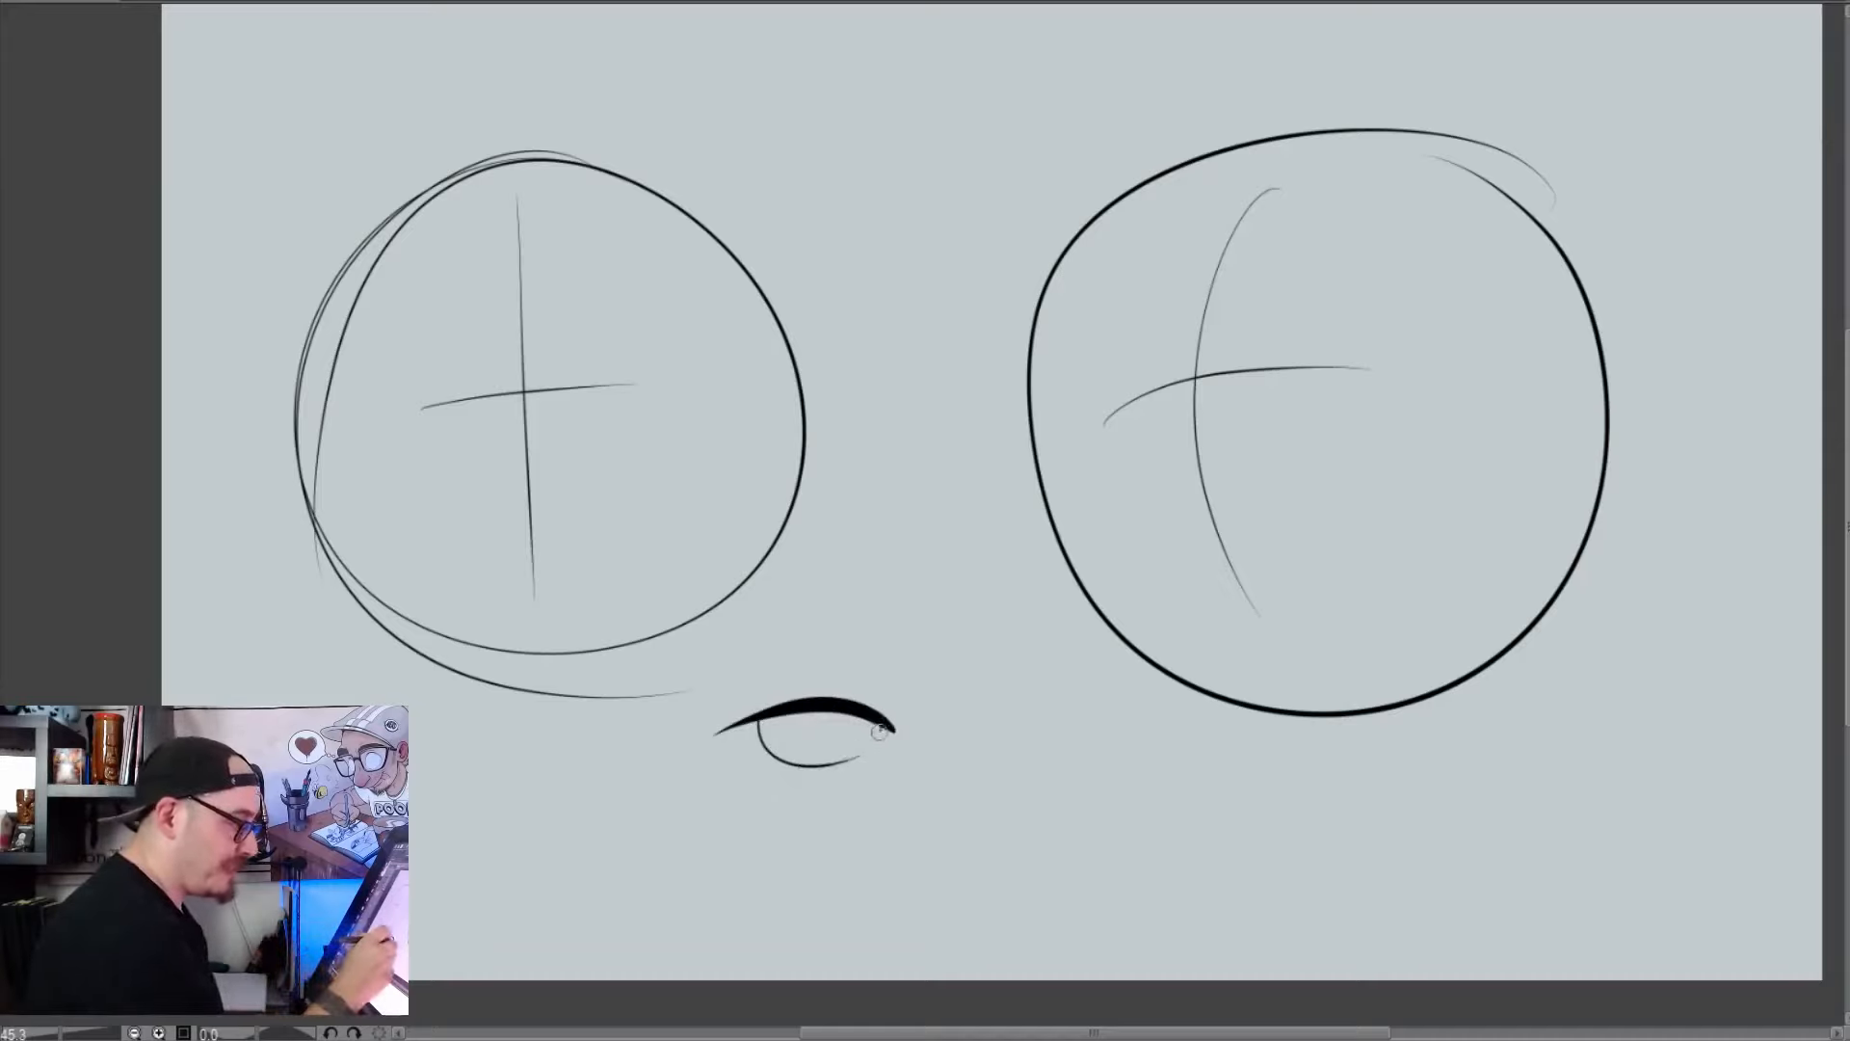
Draw a matching narrow eye beside the first and fill black oval pupils in both eyes
{"action": "mouse_move", "coordinate": [961, 729]}
{"action": "left_mouse_down"}
{"action": "mouse_move", "coordinate": [1059, 708]}
{"action": "mouse_move", "coordinate": [1116, 723]}
{"action": "mouse_move", "coordinate": [1093, 725]}
{"action": "left_mouse_up"}
{"action": "left_click_drag", "start_coordinate": [820, 724], "coordinate": [817, 730]}
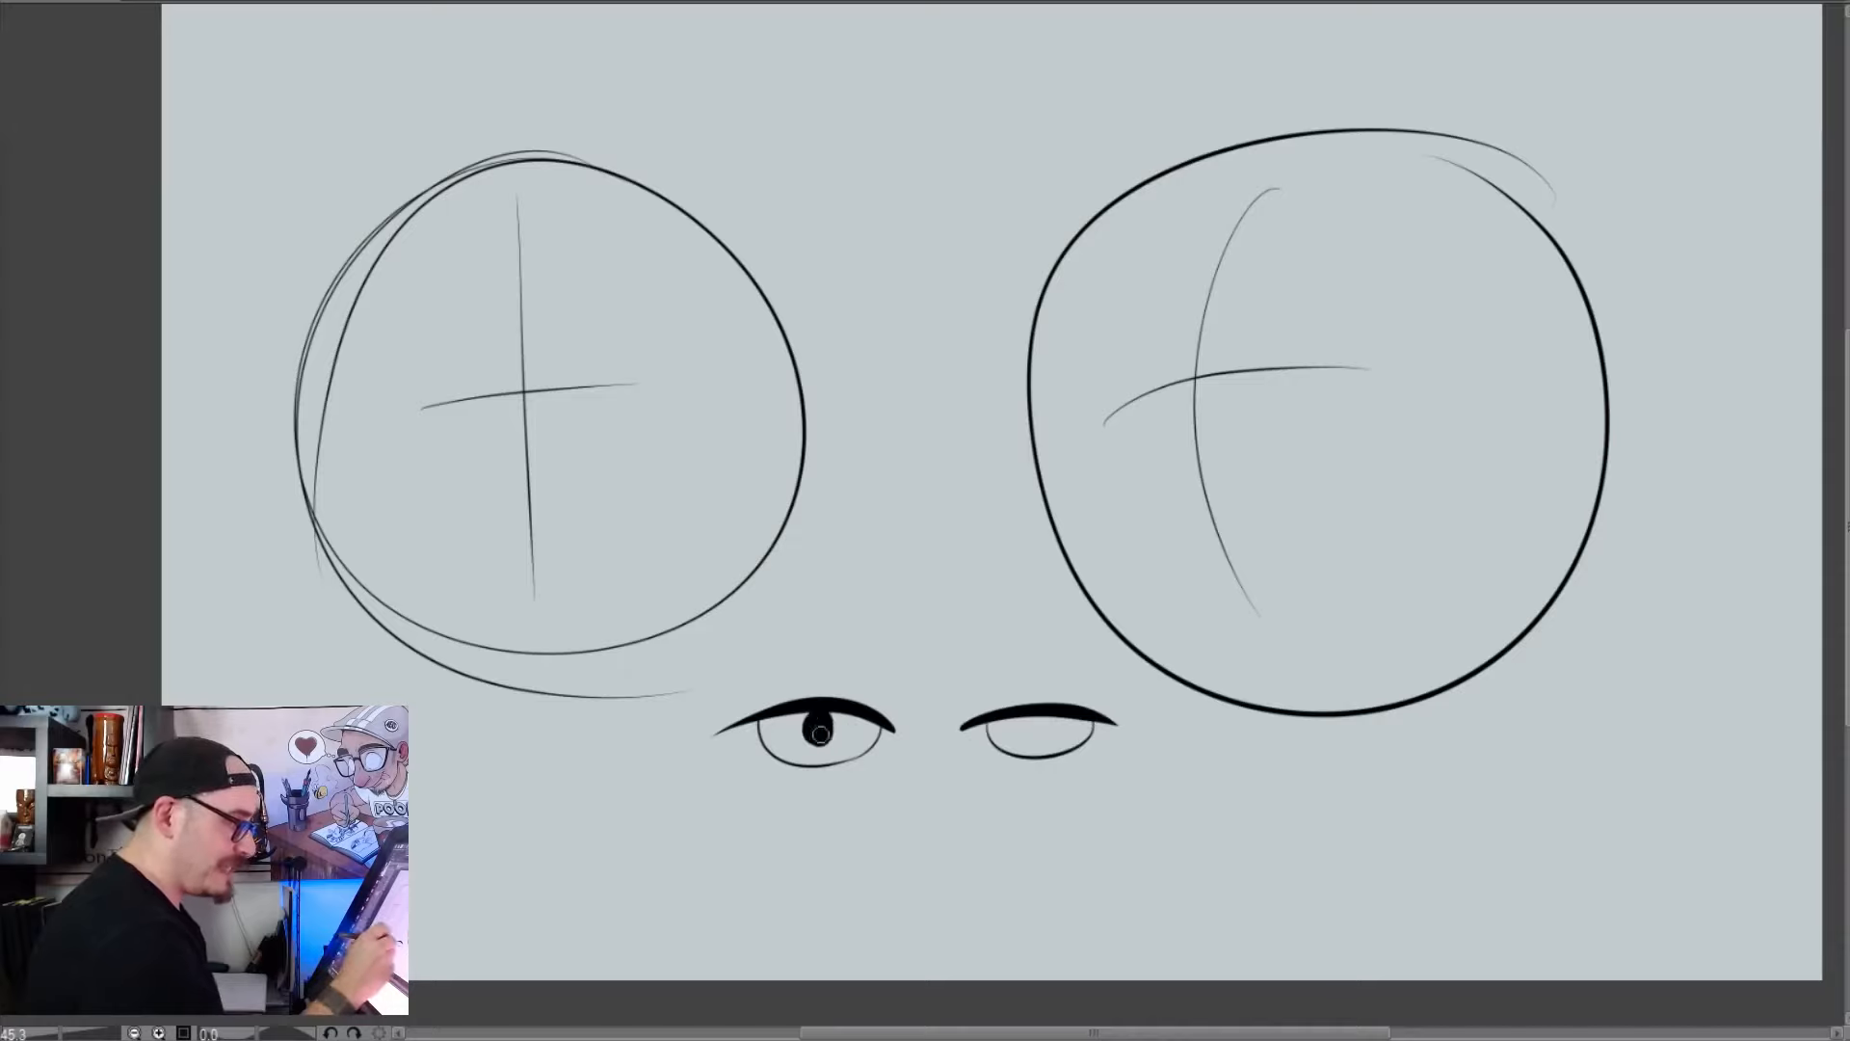
{"action": "left_click_drag", "start_coordinate": [1021, 734], "coordinate": [1019, 737]}
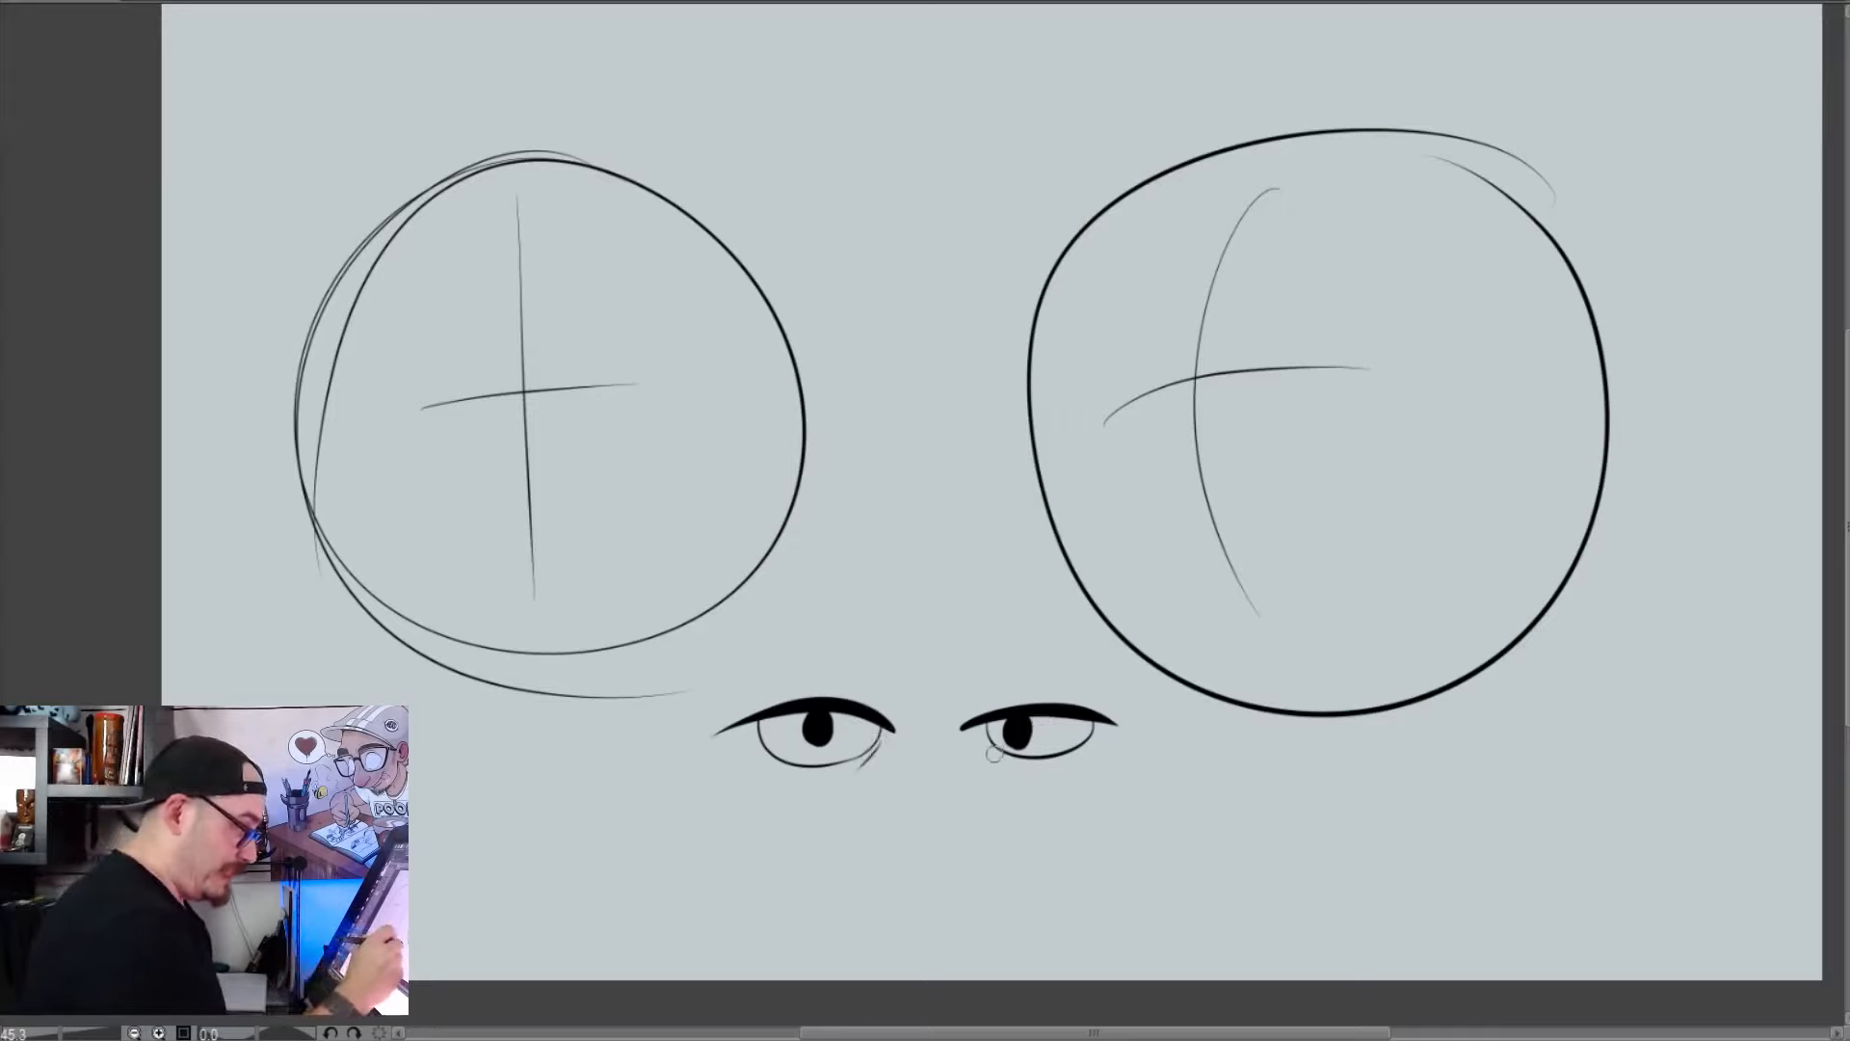
Add thin crease lines above both narrow eyes, with a wavy lowered eyebrow over one and an arched eyebrow over the other
{"action": "left_click_drag", "start_coordinate": [719, 657], "coordinate": [934, 666]}
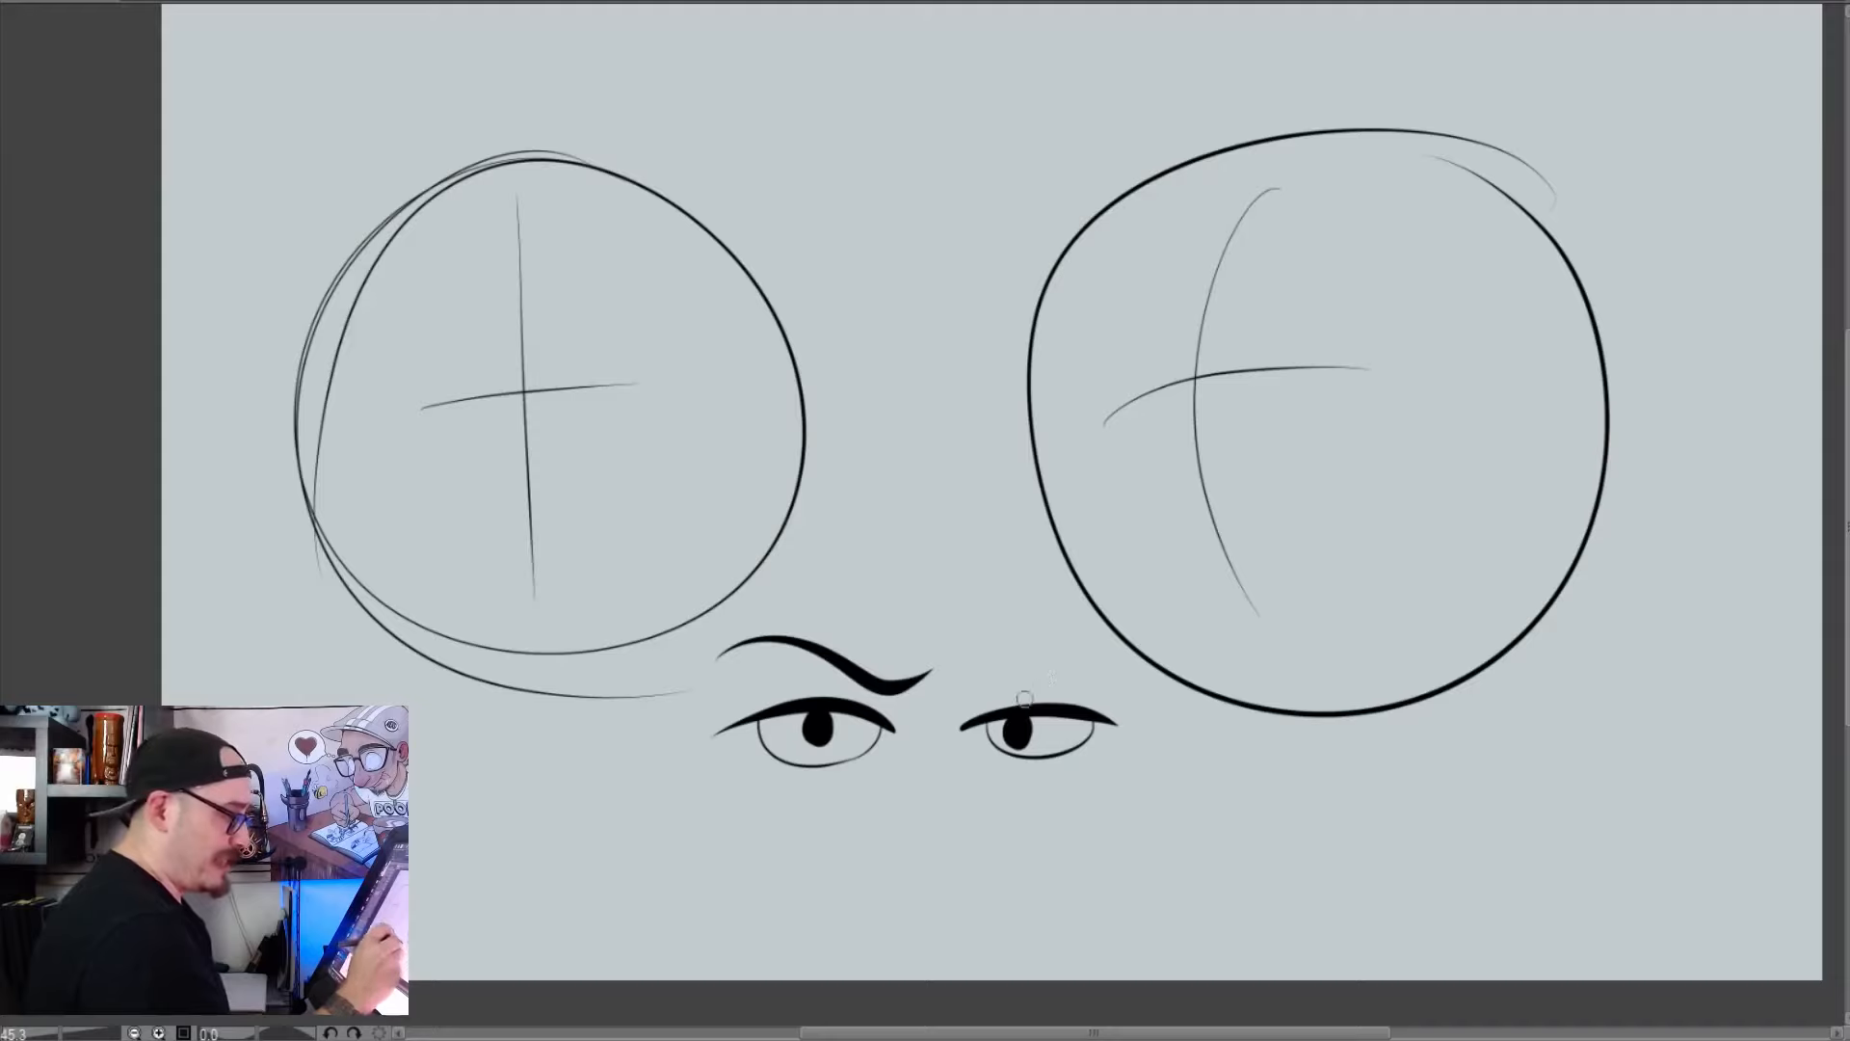
{"action": "mouse_move", "coordinate": [887, 694]}
{"action": "left_mouse_down"}
{"action": "mouse_move", "coordinate": [788, 684]}
{"action": "mouse_move", "coordinate": [806, 691]}
{"action": "mouse_move", "coordinate": [759, 695]}
{"action": "left_mouse_up"}
{"action": "left_click_drag", "start_coordinate": [992, 690], "coordinate": [1102, 703]}
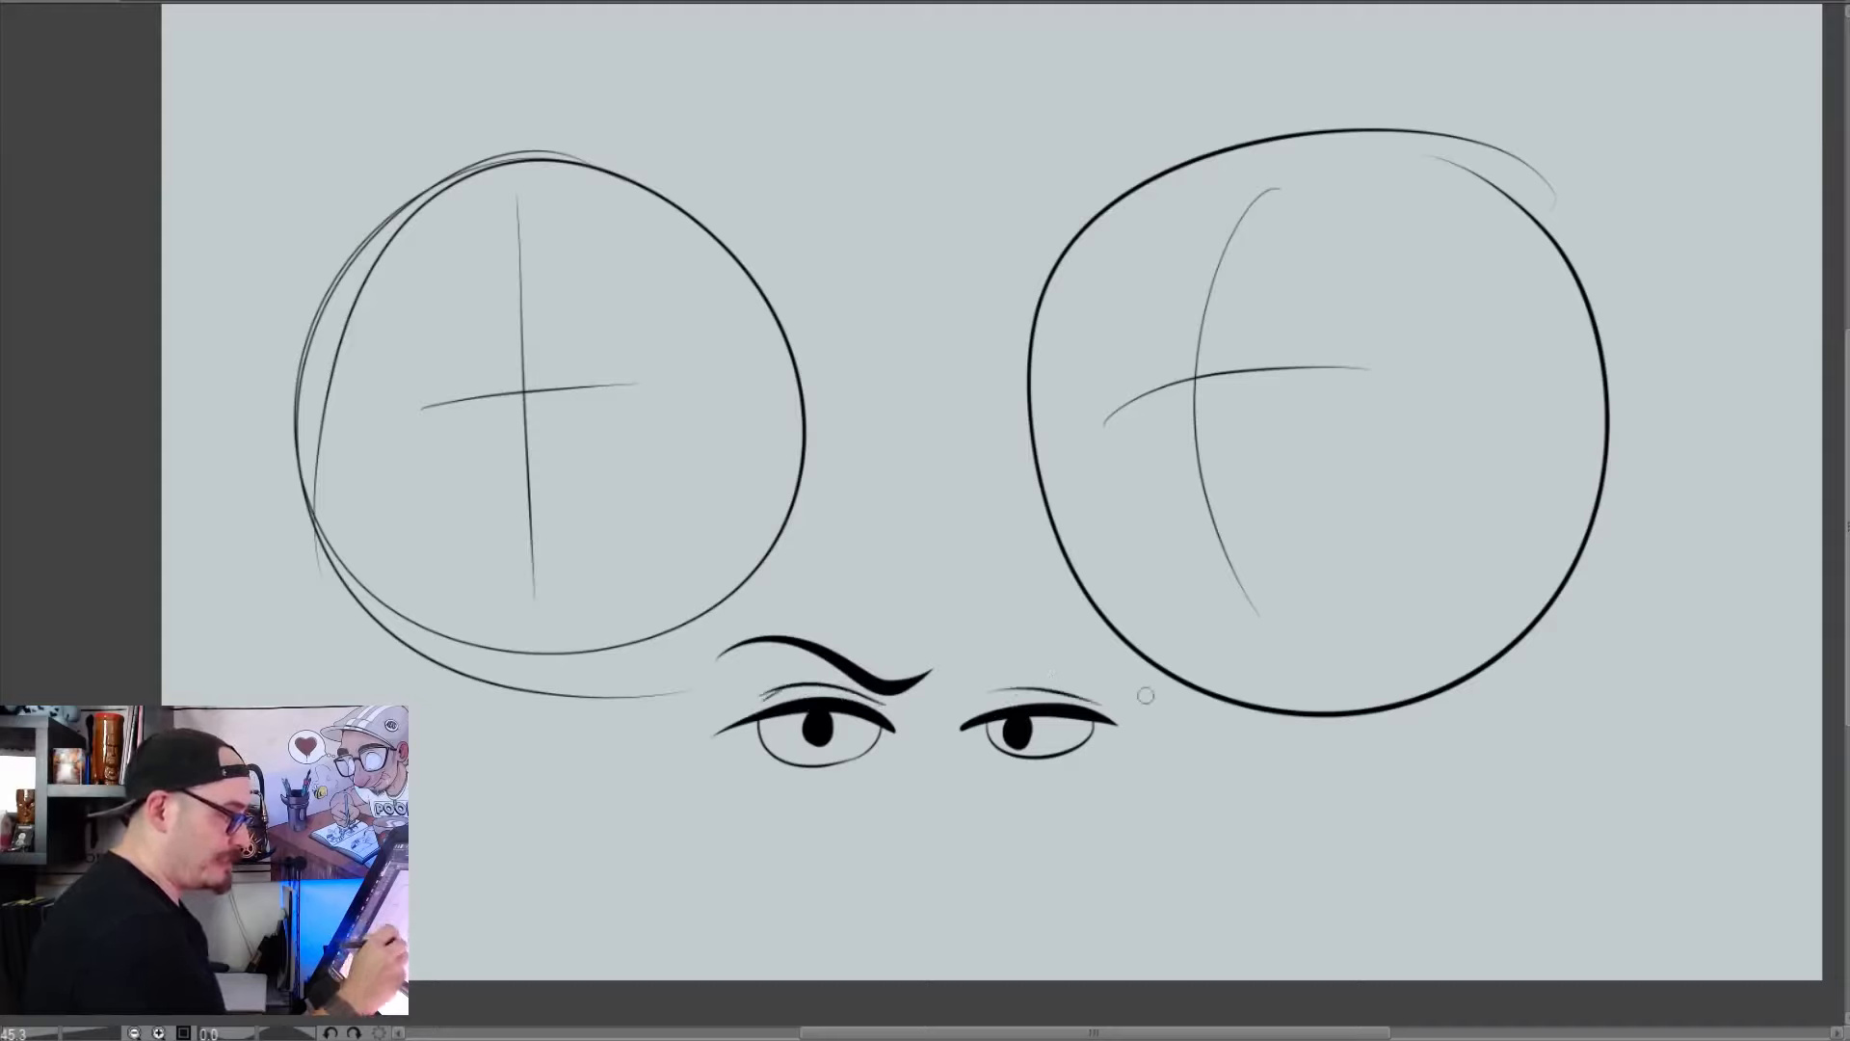
{"action": "mouse_move", "coordinate": [988, 674]}
{"action": "left_mouse_down"}
{"action": "mouse_move", "coordinate": [1107, 647]}
{"action": "mouse_move", "coordinate": [1151, 692]}
{"action": "left_mouse_up"}
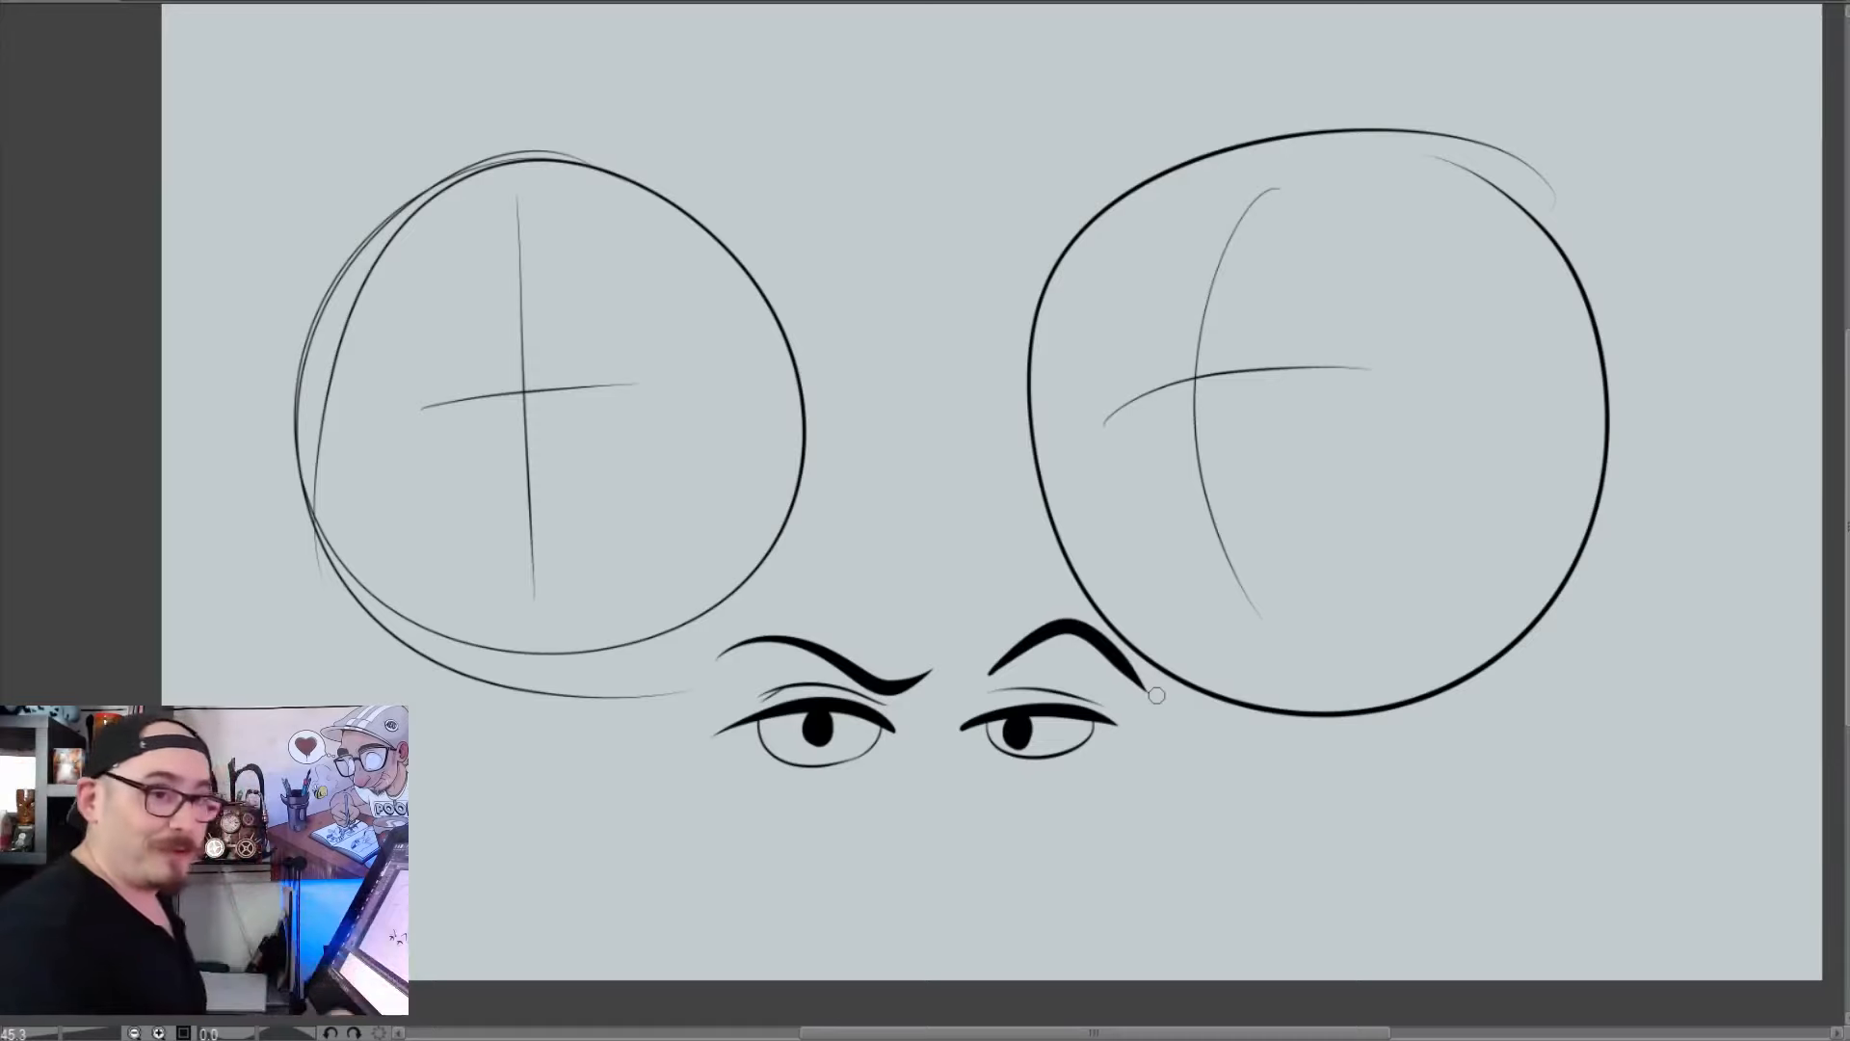
Remove the pair of narrow practice eyes and their eyebrows from below the circles
{"action": "key", "text": "ctrl+z"}
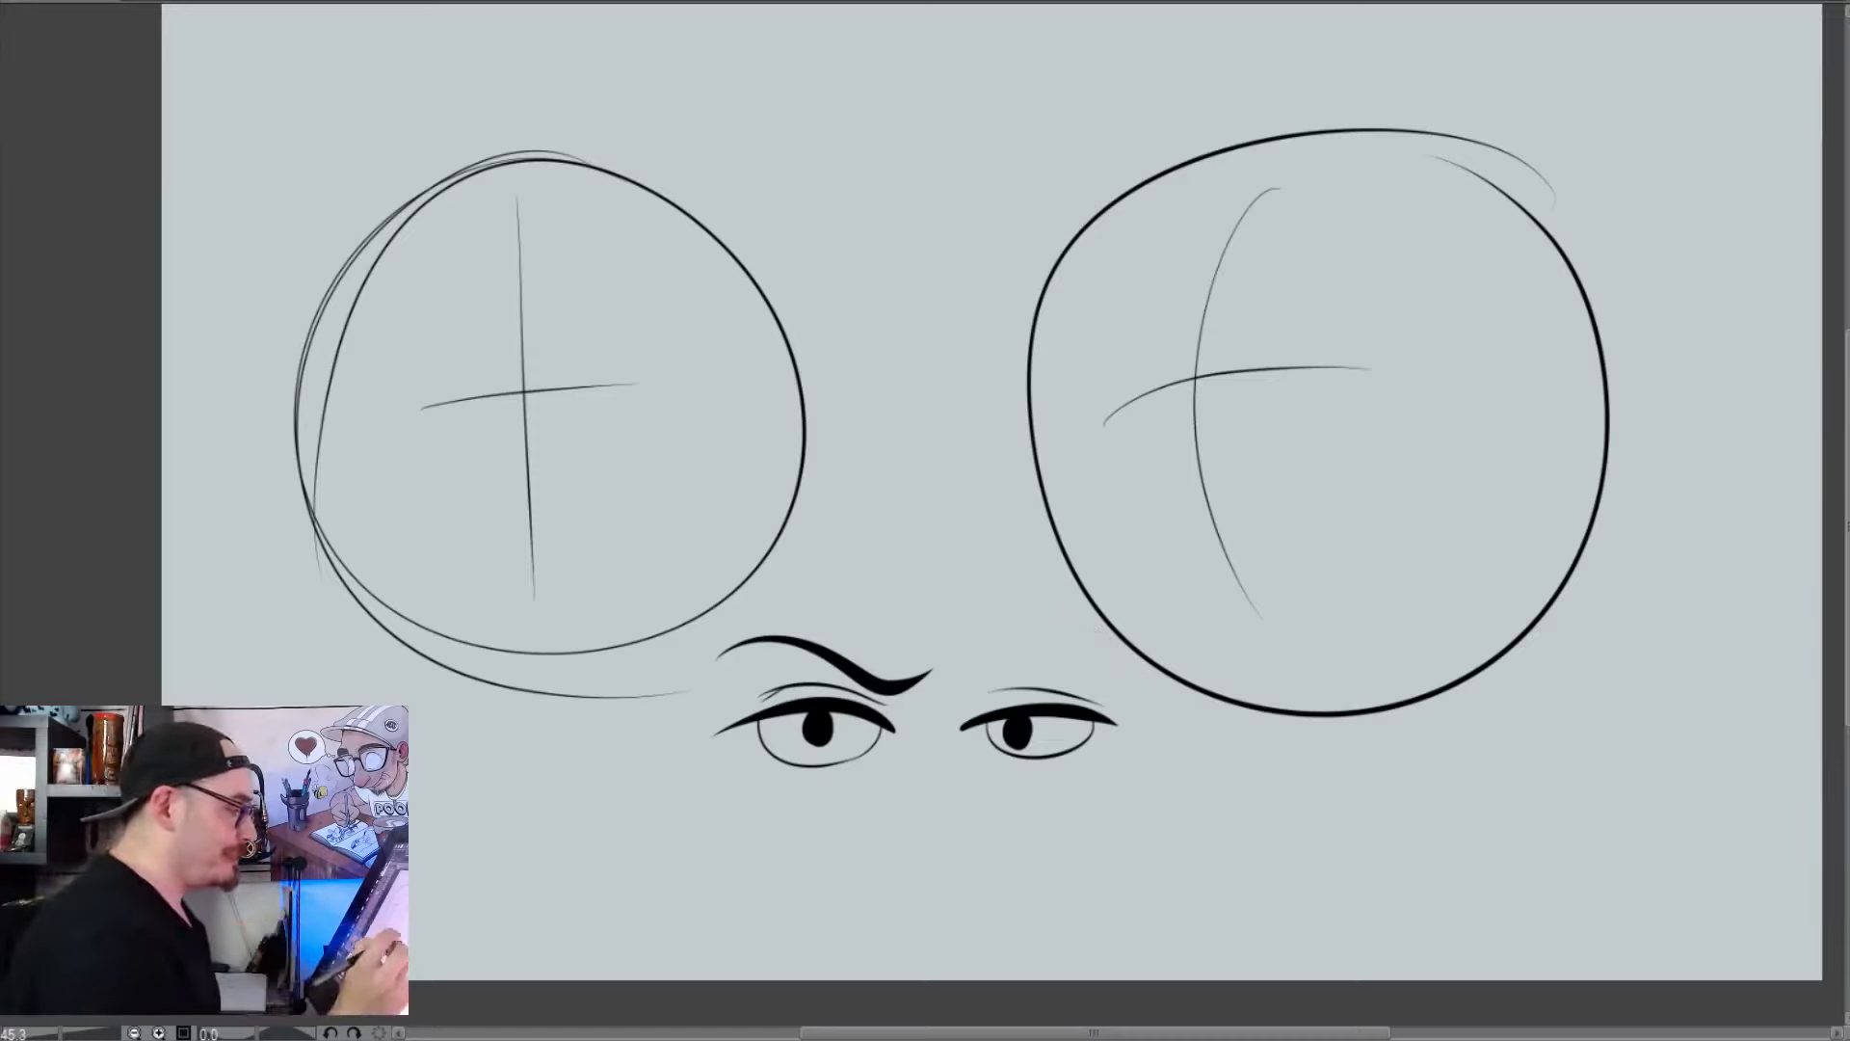
{"action": "key", "text": "ctrl+z"}
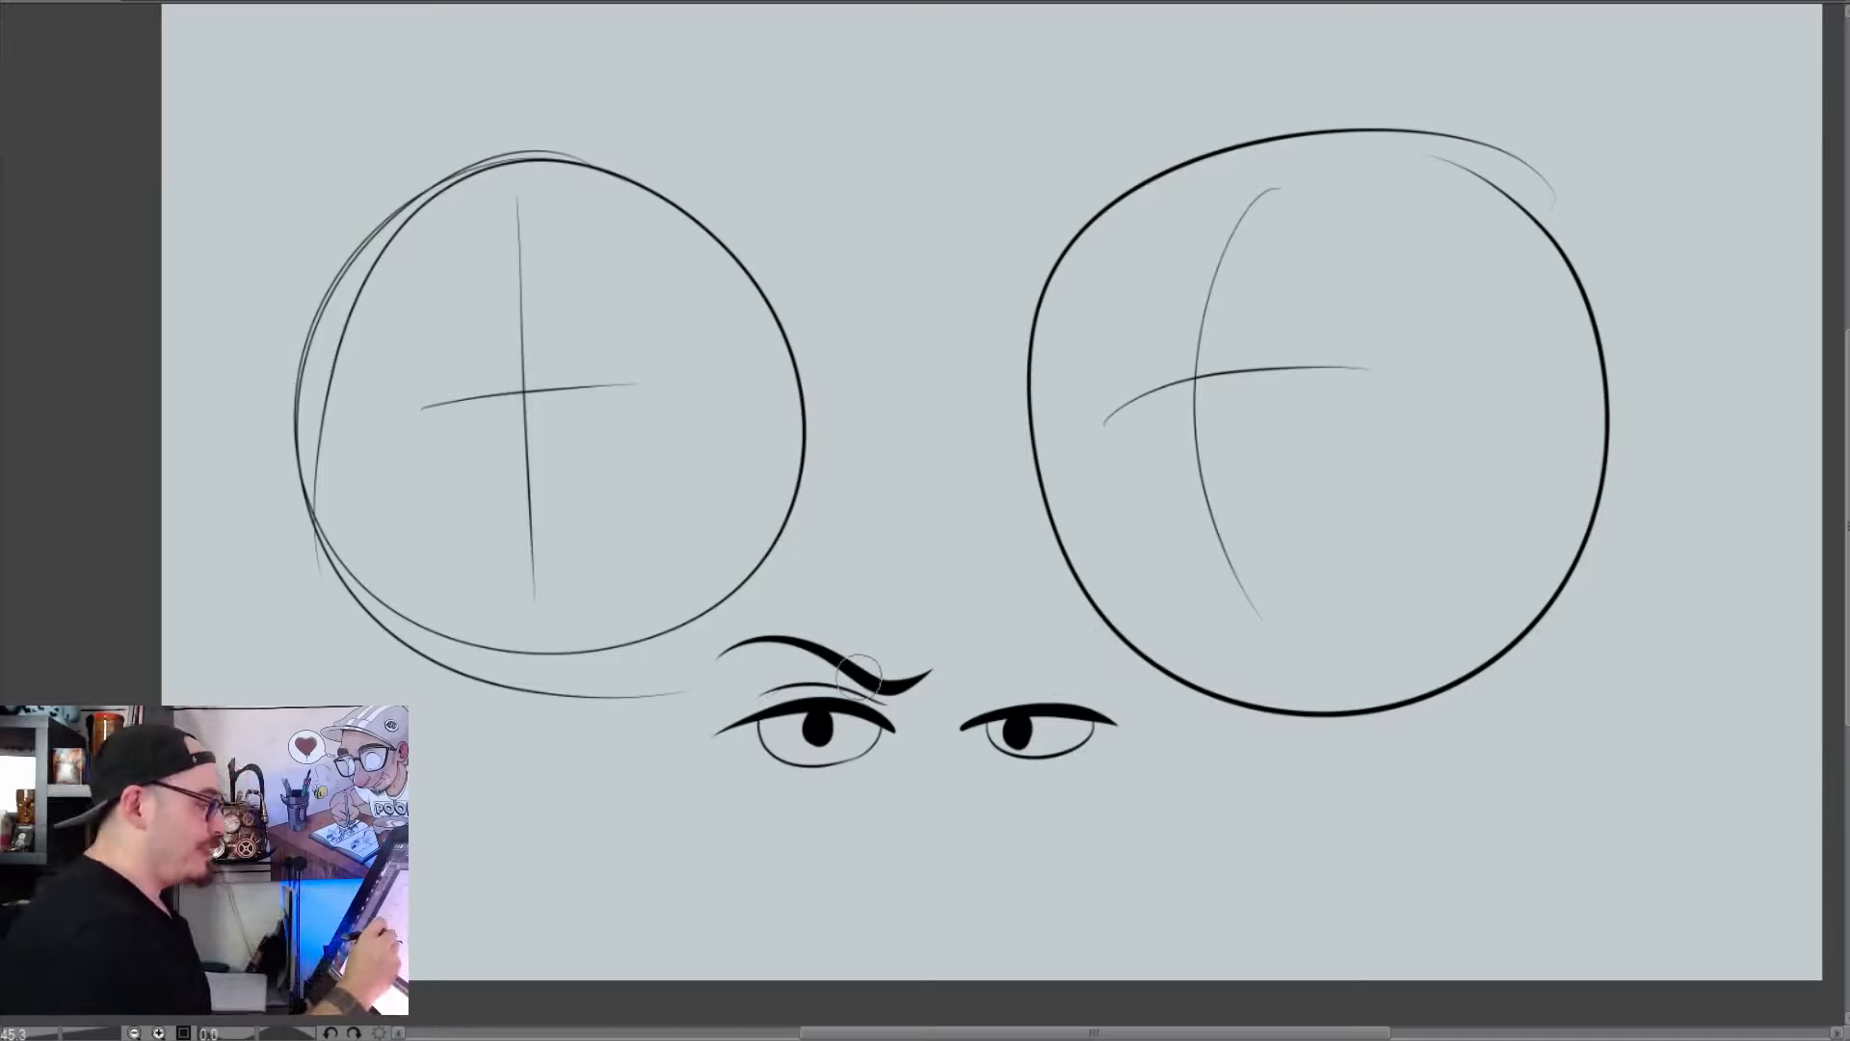
{"action": "key", "text": "e"}
{"action": "mouse_move", "coordinate": [848, 665]}
{"action": "left_mouse_down"}
{"action": "mouse_move", "coordinate": [730, 709]}
{"action": "mouse_move", "coordinate": [841, 798]}
{"action": "mouse_move", "coordinate": [1148, 764]}
{"action": "mouse_move", "coordinate": [1107, 731]}
{"action": "left_mouse_up"}
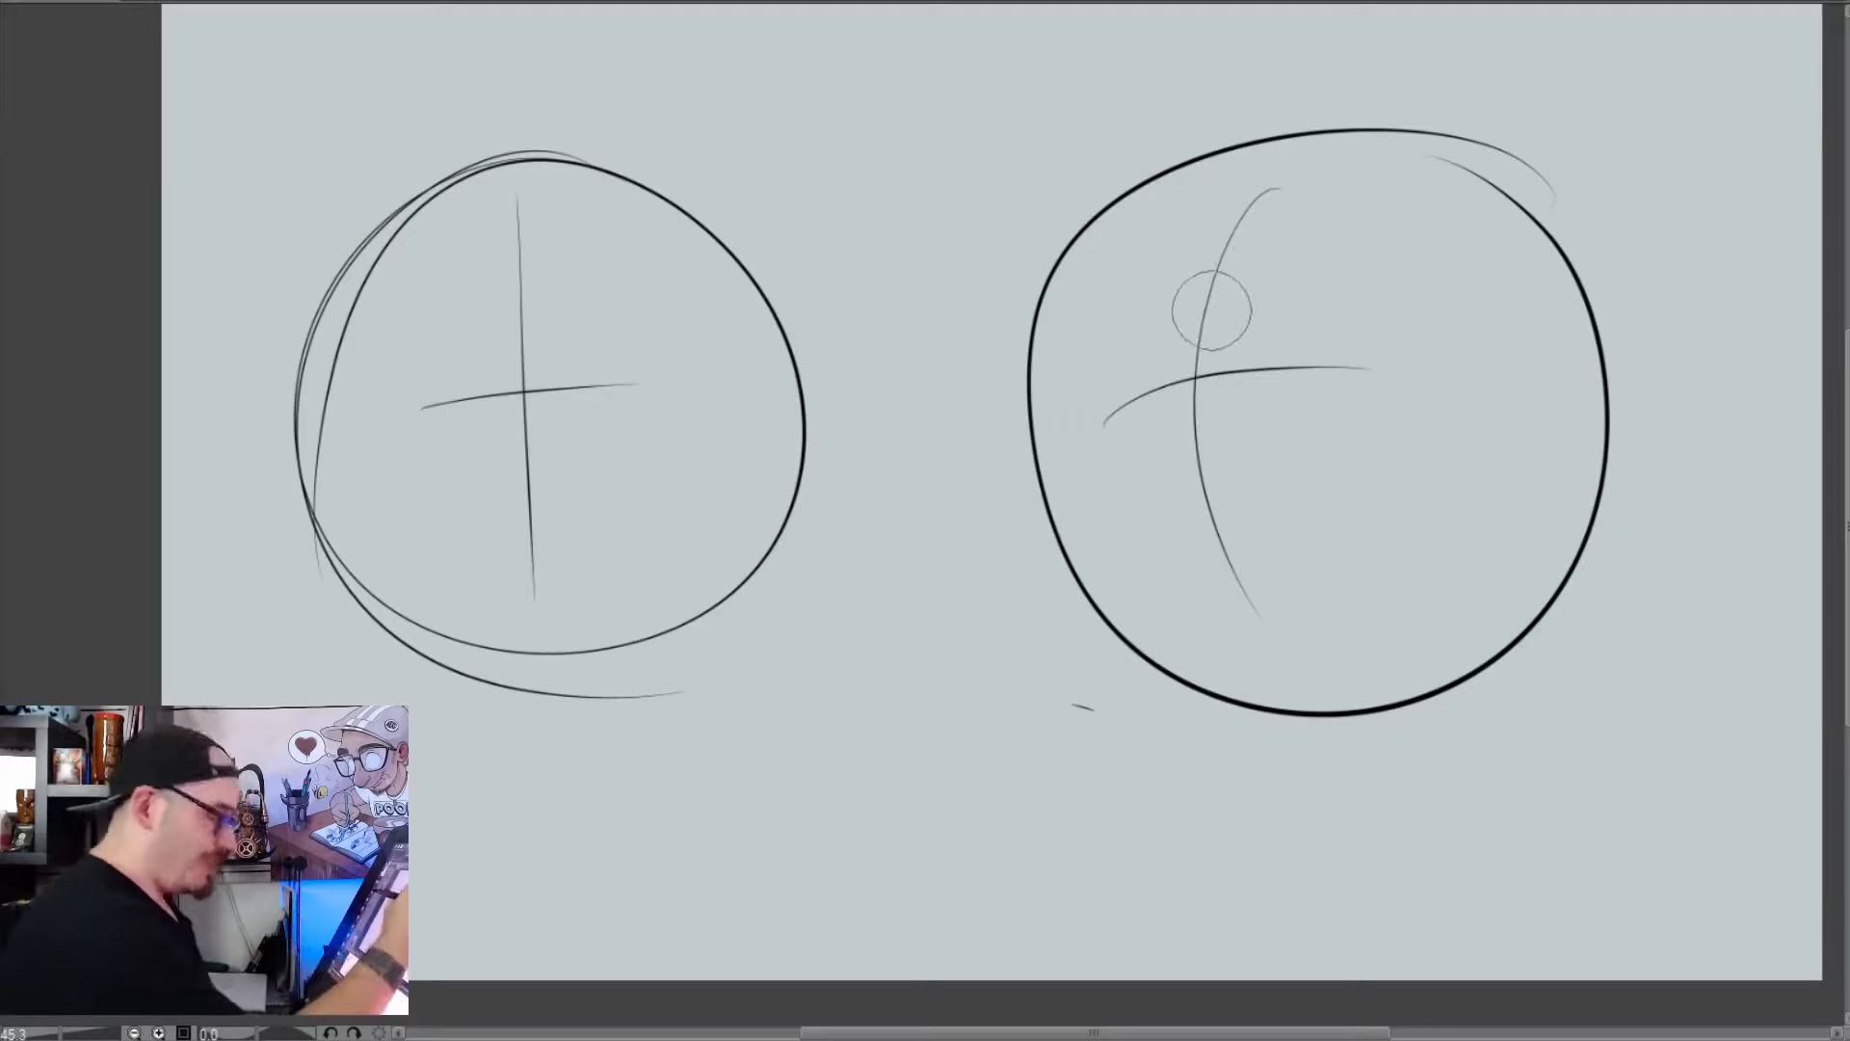
Draw a large eye on the near side of the turned head's vertical guideline, with a thick tapered upper lid and thin lower curve
{"action": "key", "text": "["}
{"action": "key", "text": "["}
{"action": "key", "text": "["}
{"action": "key", "text": "["}
{"action": "key", "text": "["}
{"action": "key", "text": "["}
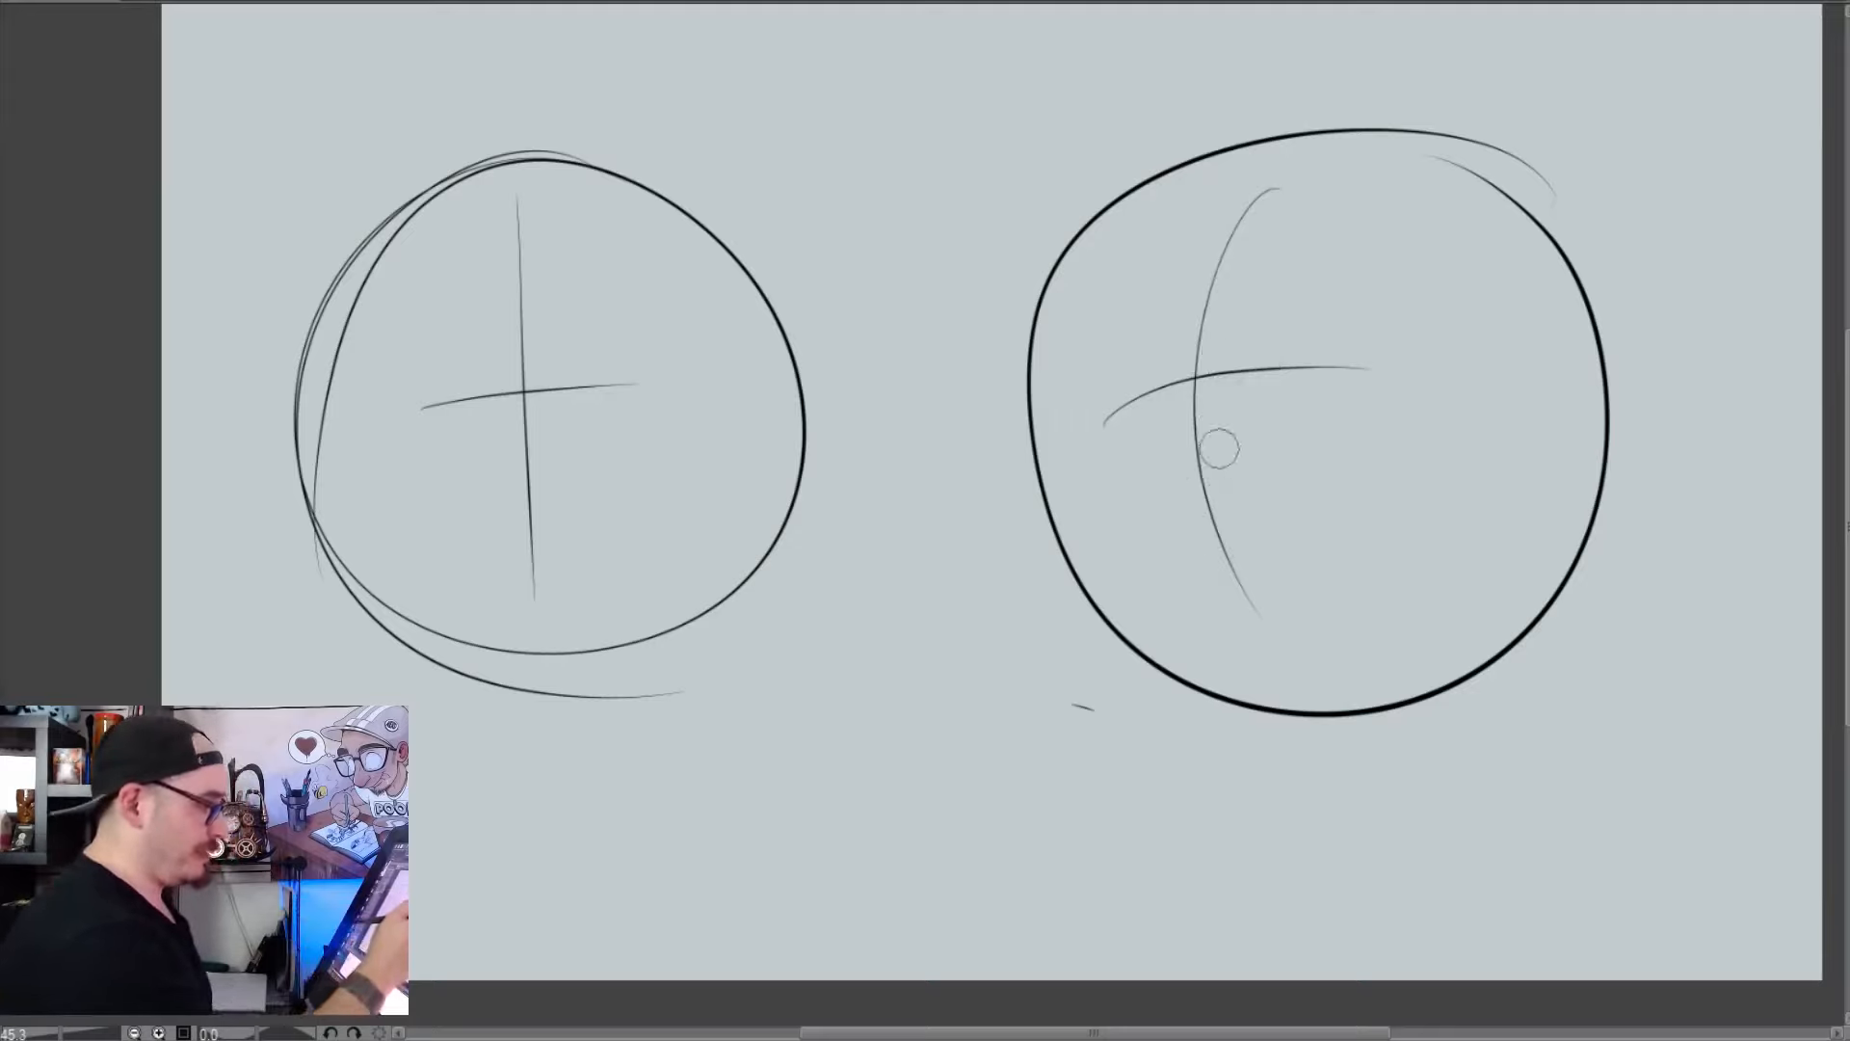
{"action": "key", "text": "]"}
{"action": "key", "text": "]"}
{"action": "key", "text": "]"}
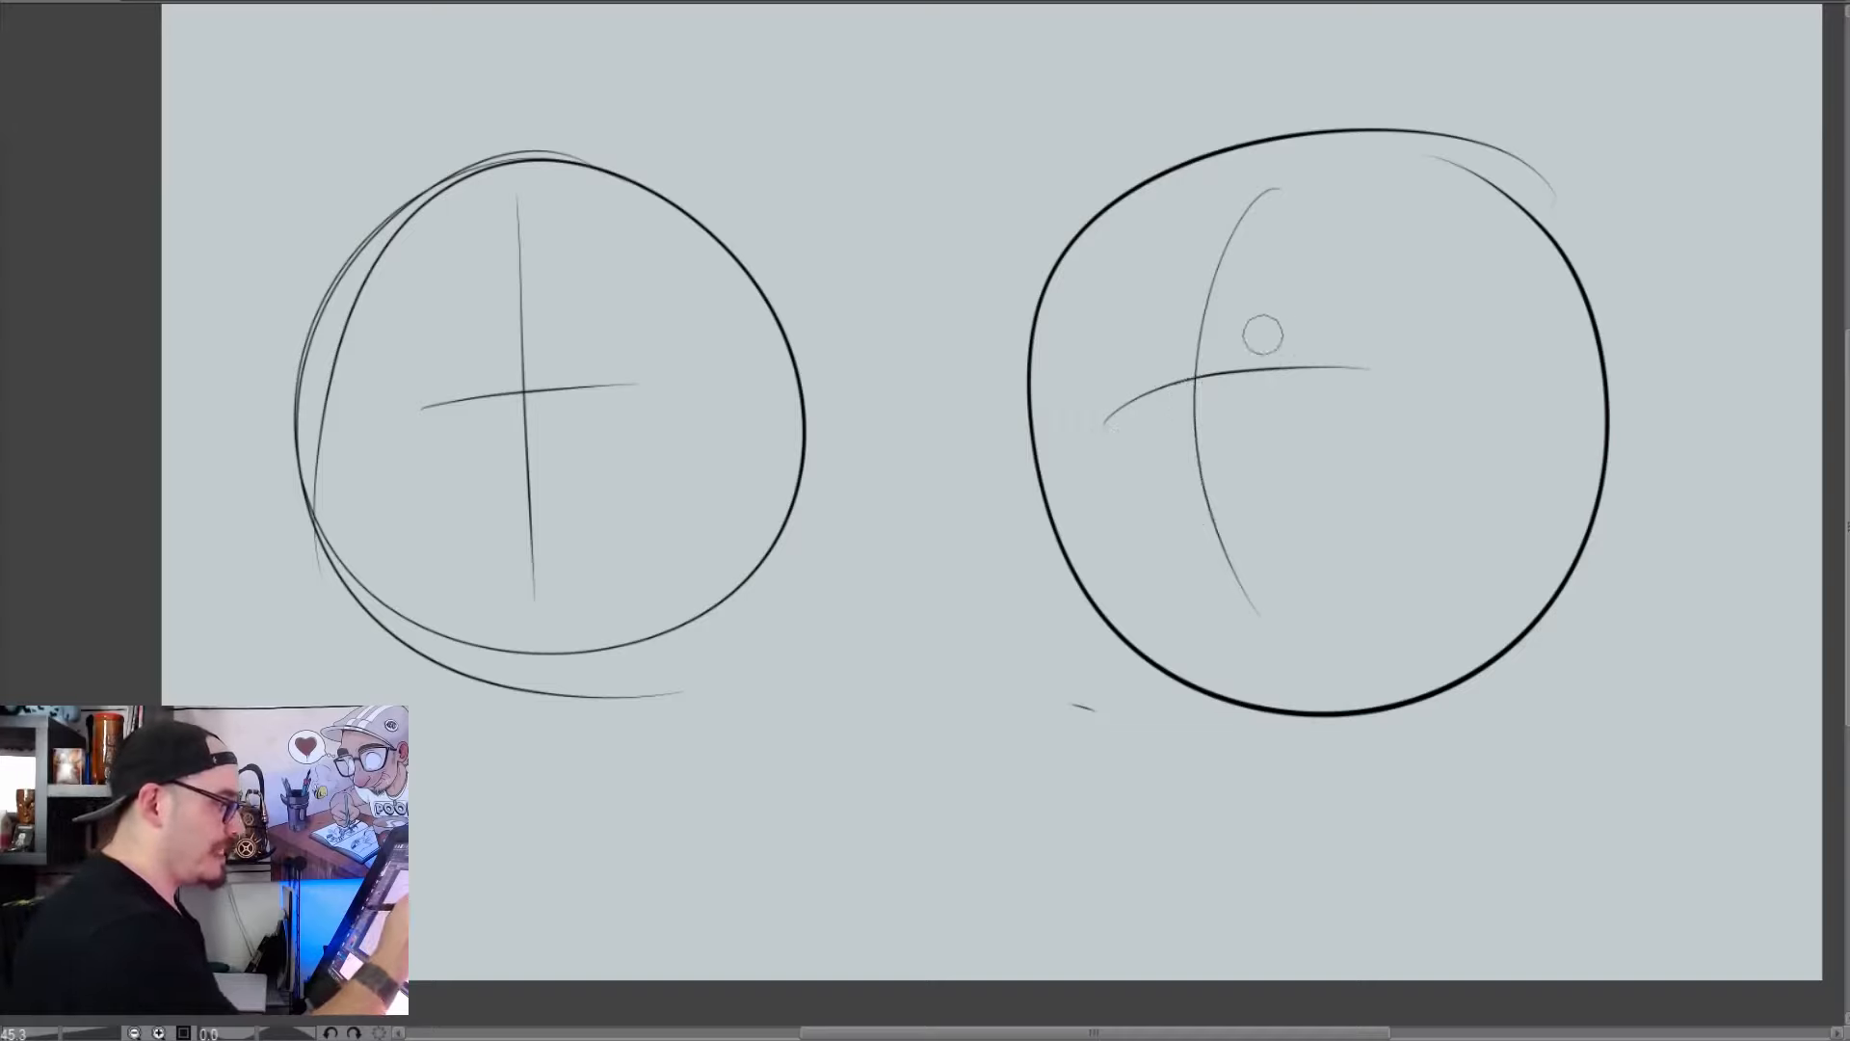
{"action": "left_click_drag", "start_coordinate": [1253, 332], "coordinate": [1450, 400]}
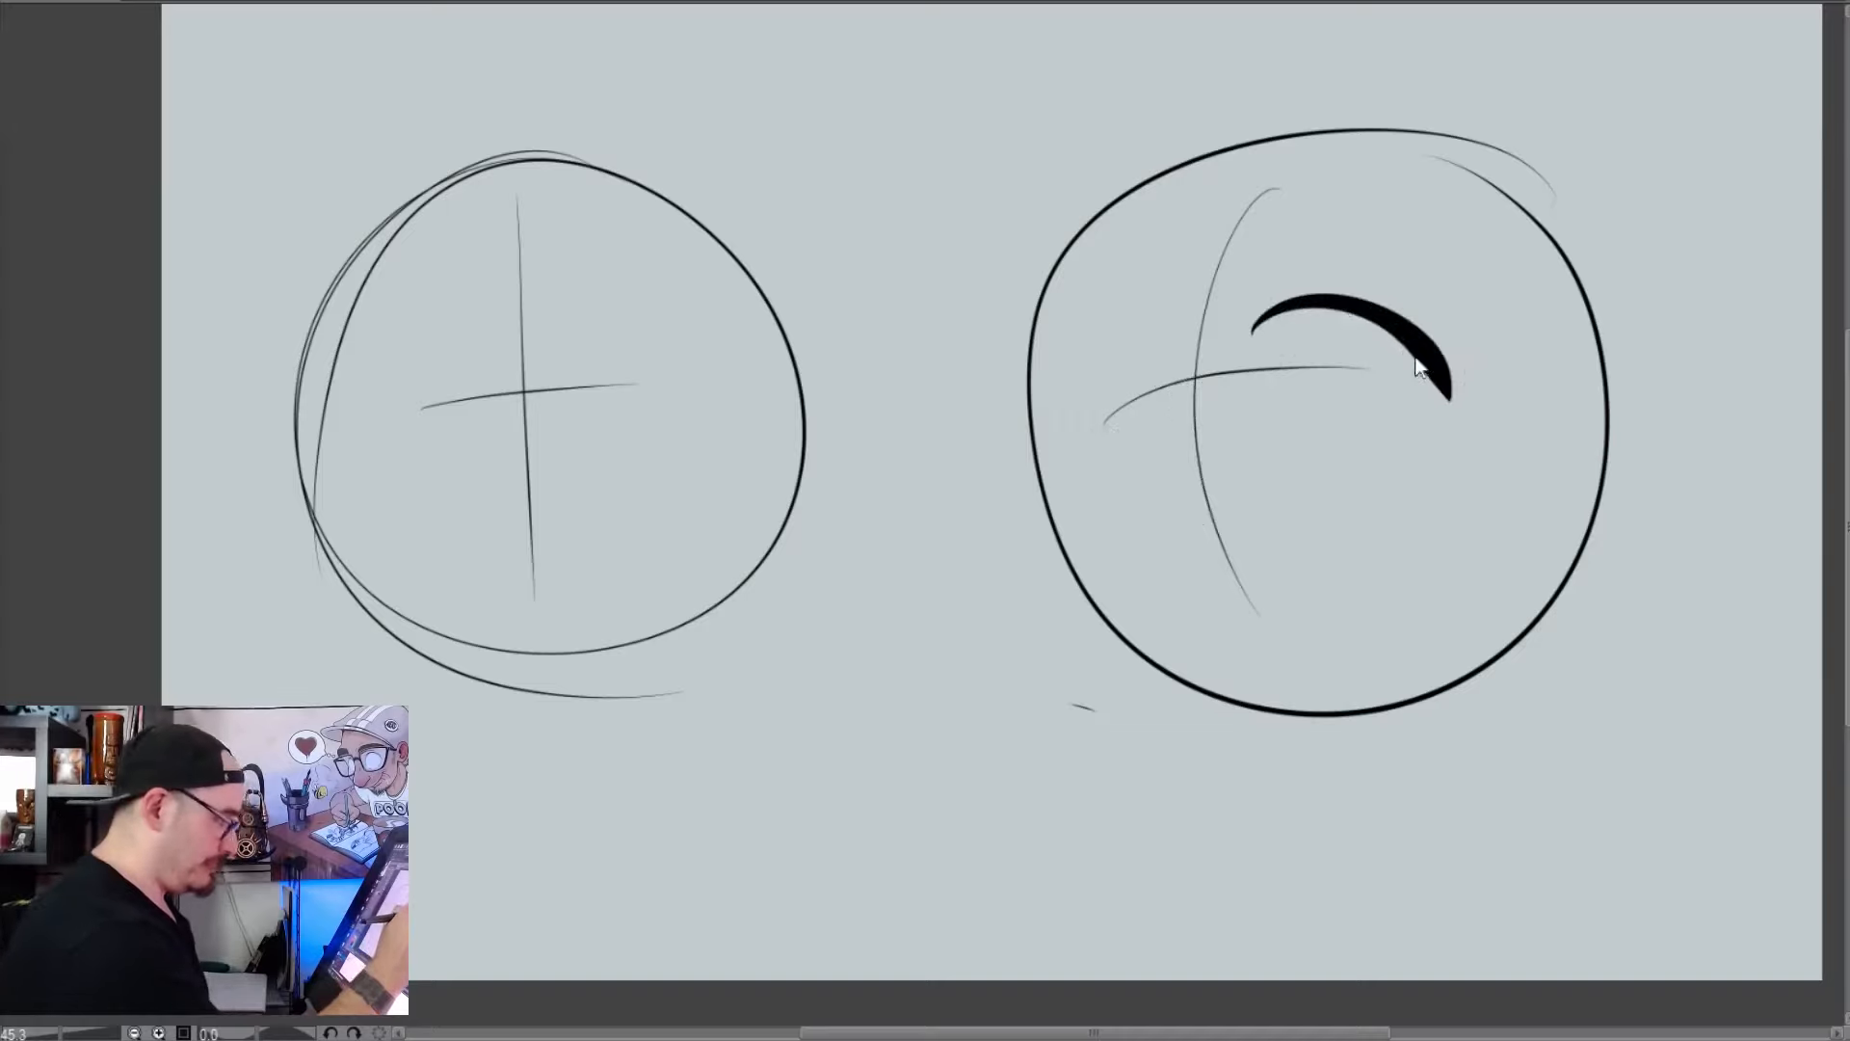
{"action": "key", "text": "ctrl+z"}
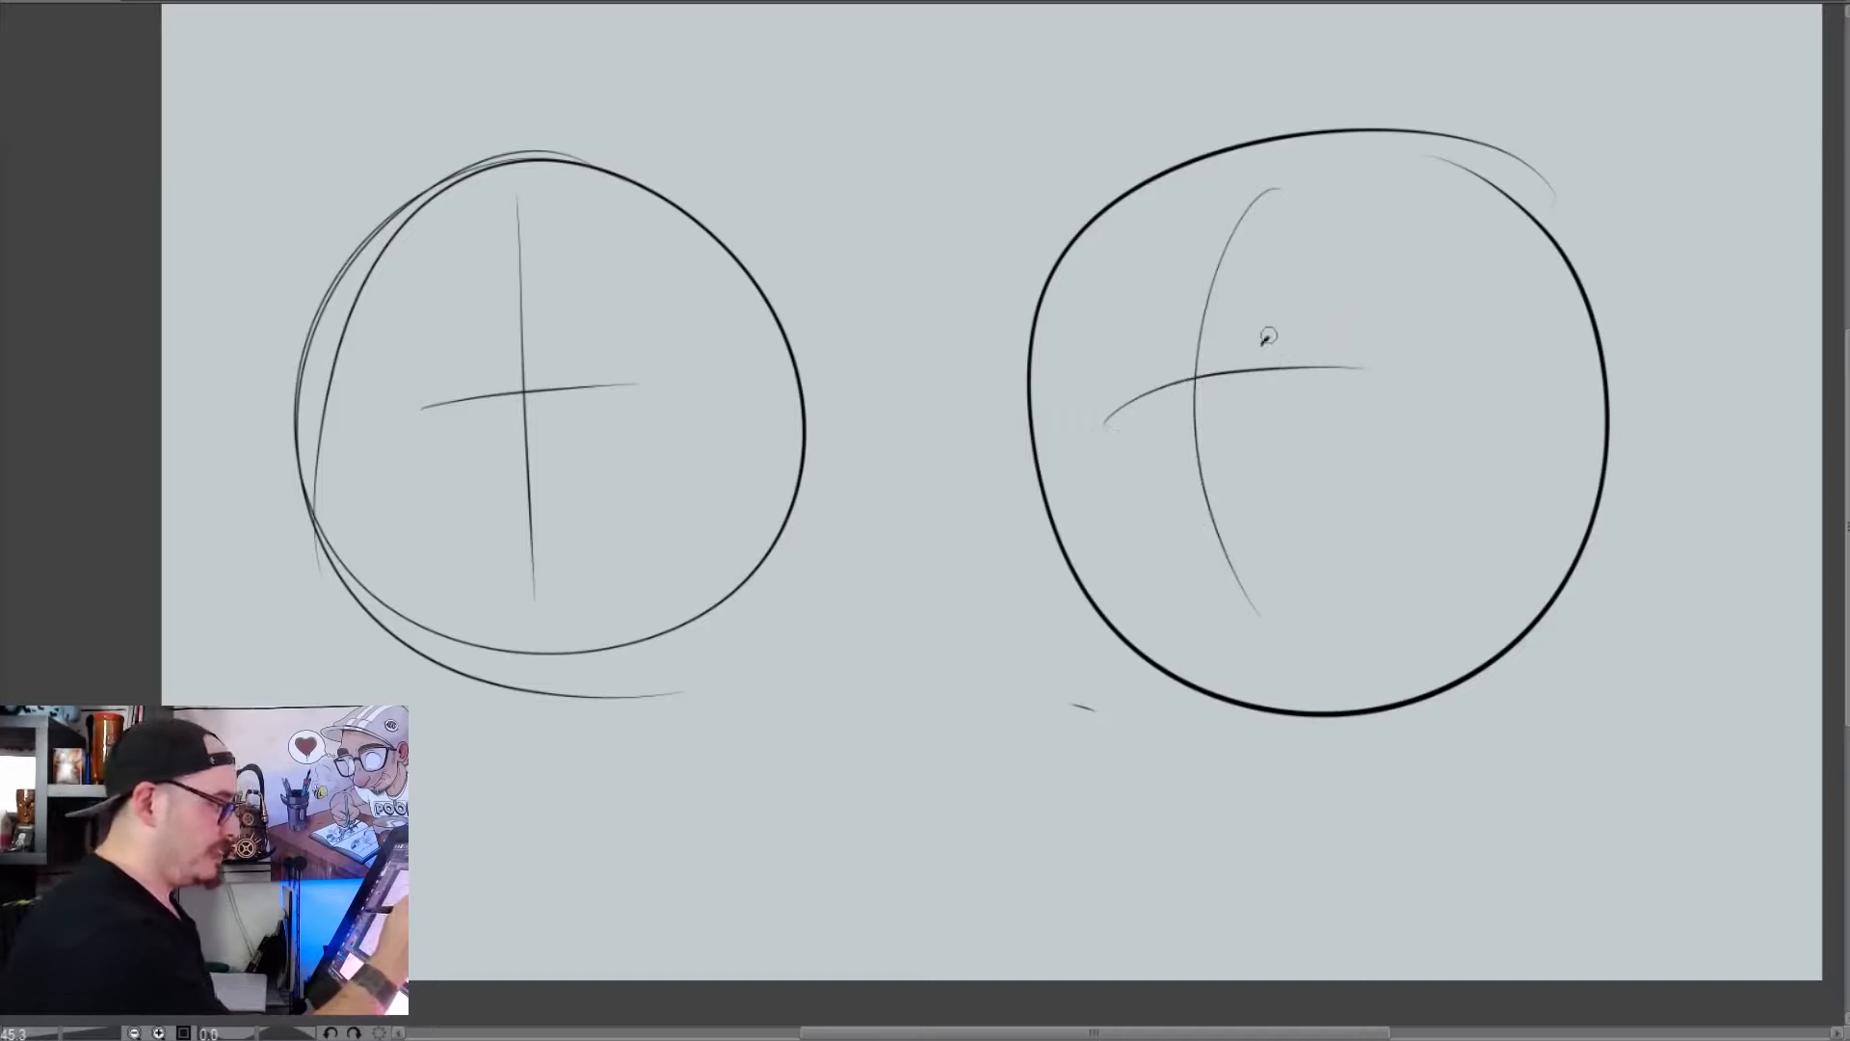
{"action": "mouse_move", "coordinate": [1262, 343]}
{"action": "left_mouse_down"}
{"action": "mouse_move", "coordinate": [1437, 374]}
{"action": "mouse_move", "coordinate": [1291, 405]}
{"action": "mouse_move", "coordinate": [1428, 374]}
{"action": "left_mouse_up"}
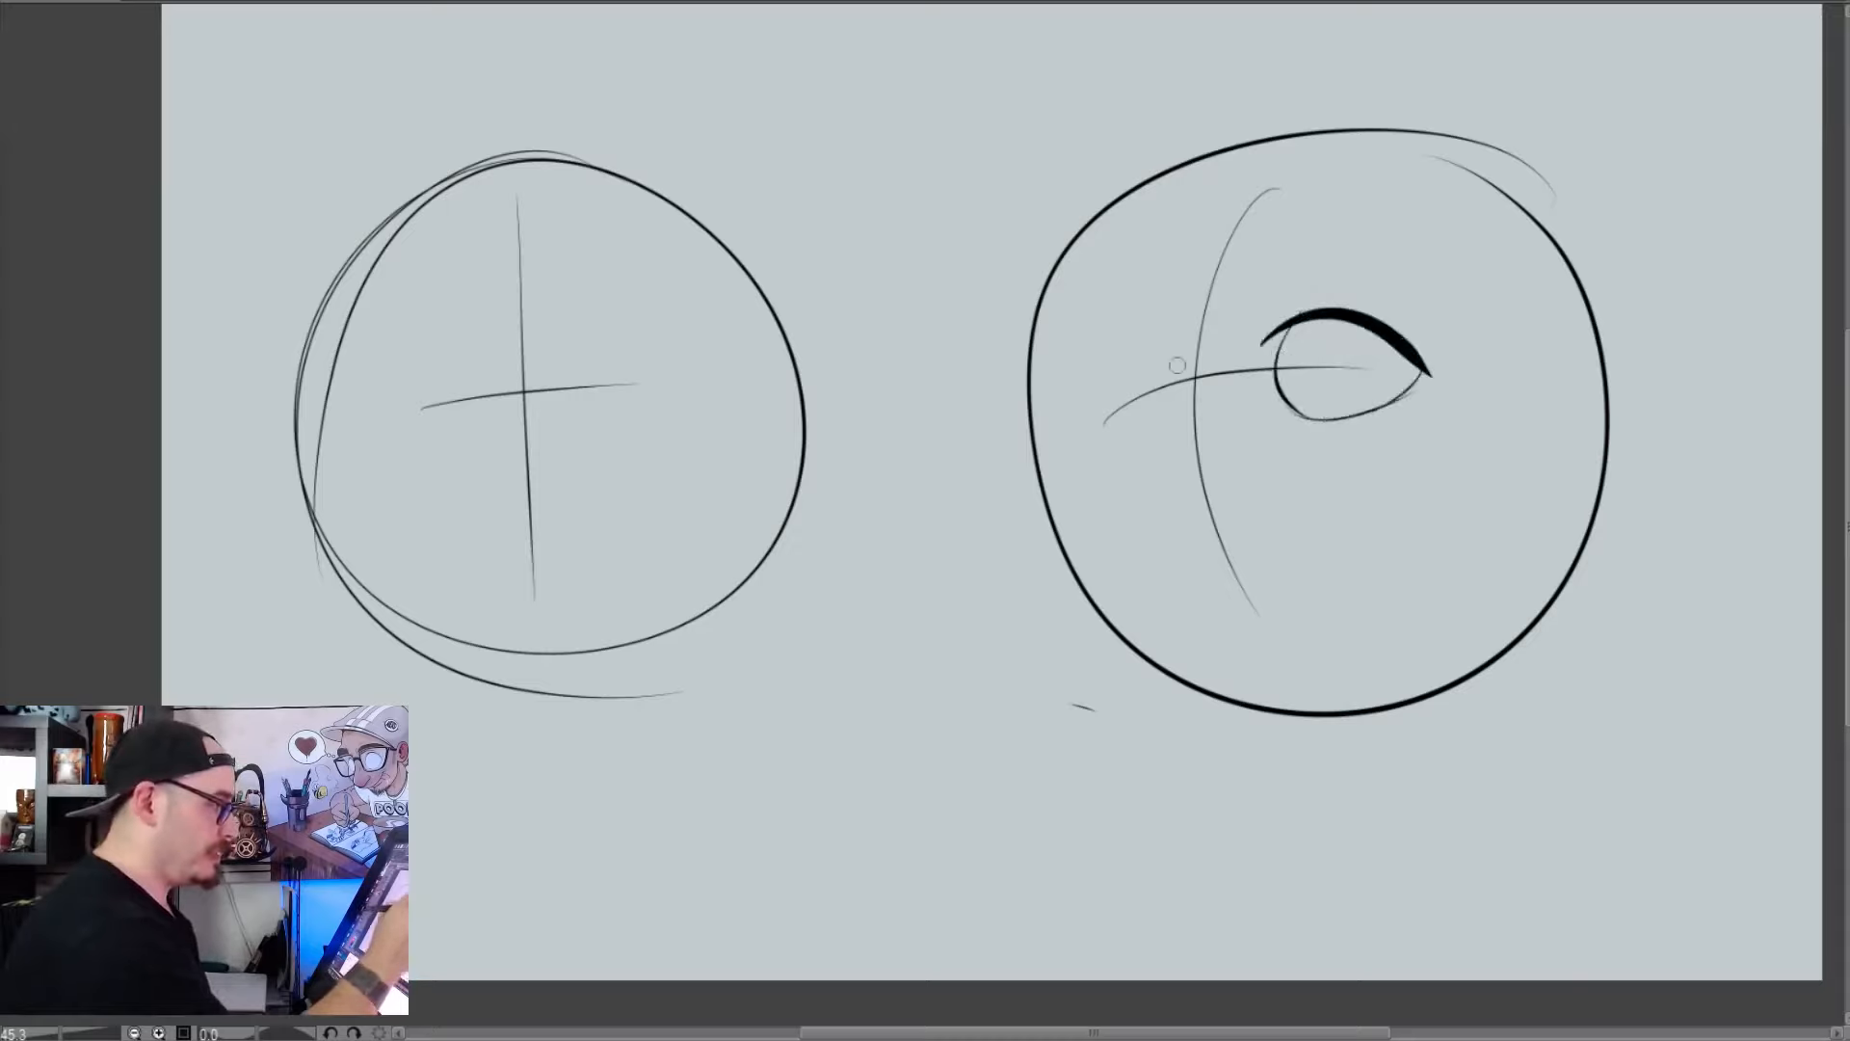
Draw the narrower far eye over a light construction circle across the vertical guideline, and fill black oval pupils in both eyes
{"action": "mouse_move", "coordinate": [1190, 390]}
{"action": "left_mouse_down"}
{"action": "mouse_move", "coordinate": [1123, 308]}
{"action": "mouse_move", "coordinate": [1216, 405]}
{"action": "mouse_move", "coordinate": [1170, 438]}
{"action": "left_mouse_up"}
{"action": "key", "text": "ctrl+z"}
{"action": "left_click_drag", "start_coordinate": [1177, 272], "coordinate": [1144, 471]}
{"action": "key", "text": "ctrl+z"}
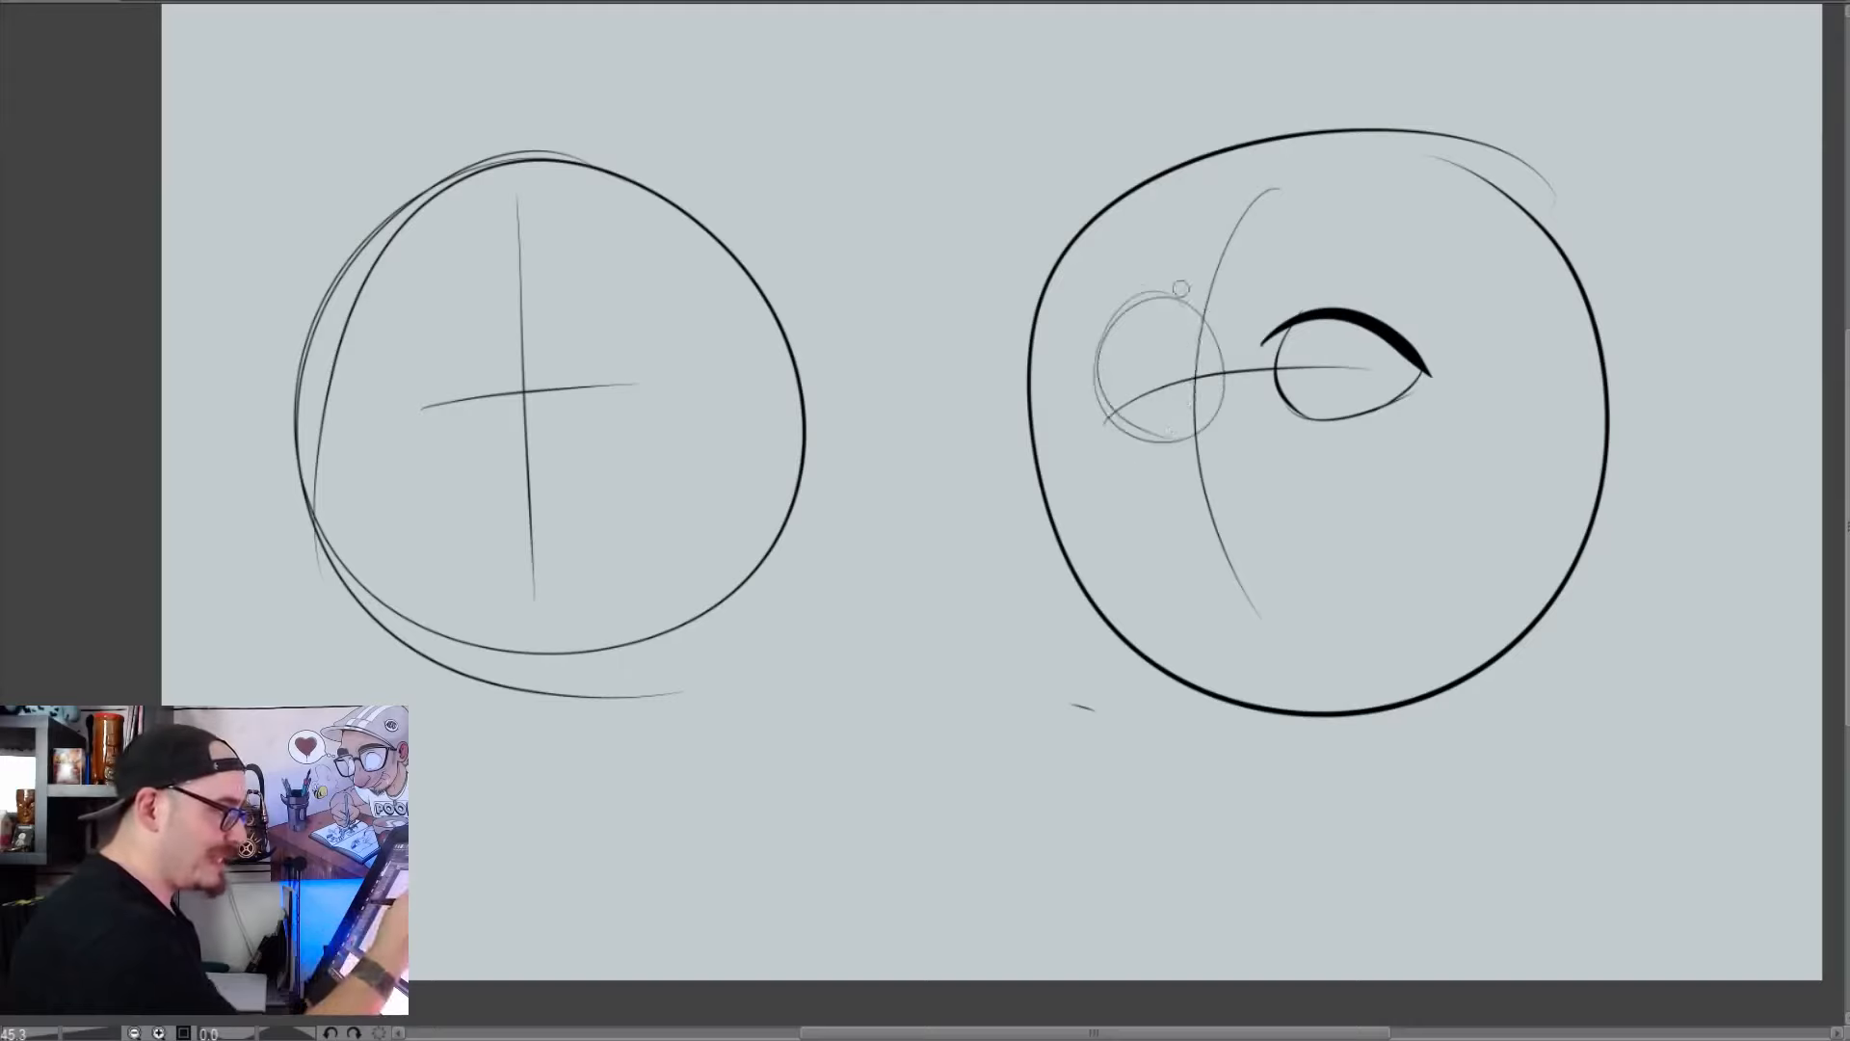
{"action": "left_click_drag", "start_coordinate": [1183, 289], "coordinate": [1148, 467]}
{"action": "mouse_move", "coordinate": [1188, 310]}
{"action": "left_mouse_down"}
{"action": "mouse_move", "coordinate": [1103, 337]}
{"action": "mouse_move", "coordinate": [1132, 426]}
{"action": "mouse_move", "coordinate": [1178, 353]}
{"action": "mouse_move", "coordinate": [1175, 386]}
{"action": "left_mouse_up"}
{"action": "left_click_drag", "start_coordinate": [1339, 357], "coordinate": [1343, 362]}
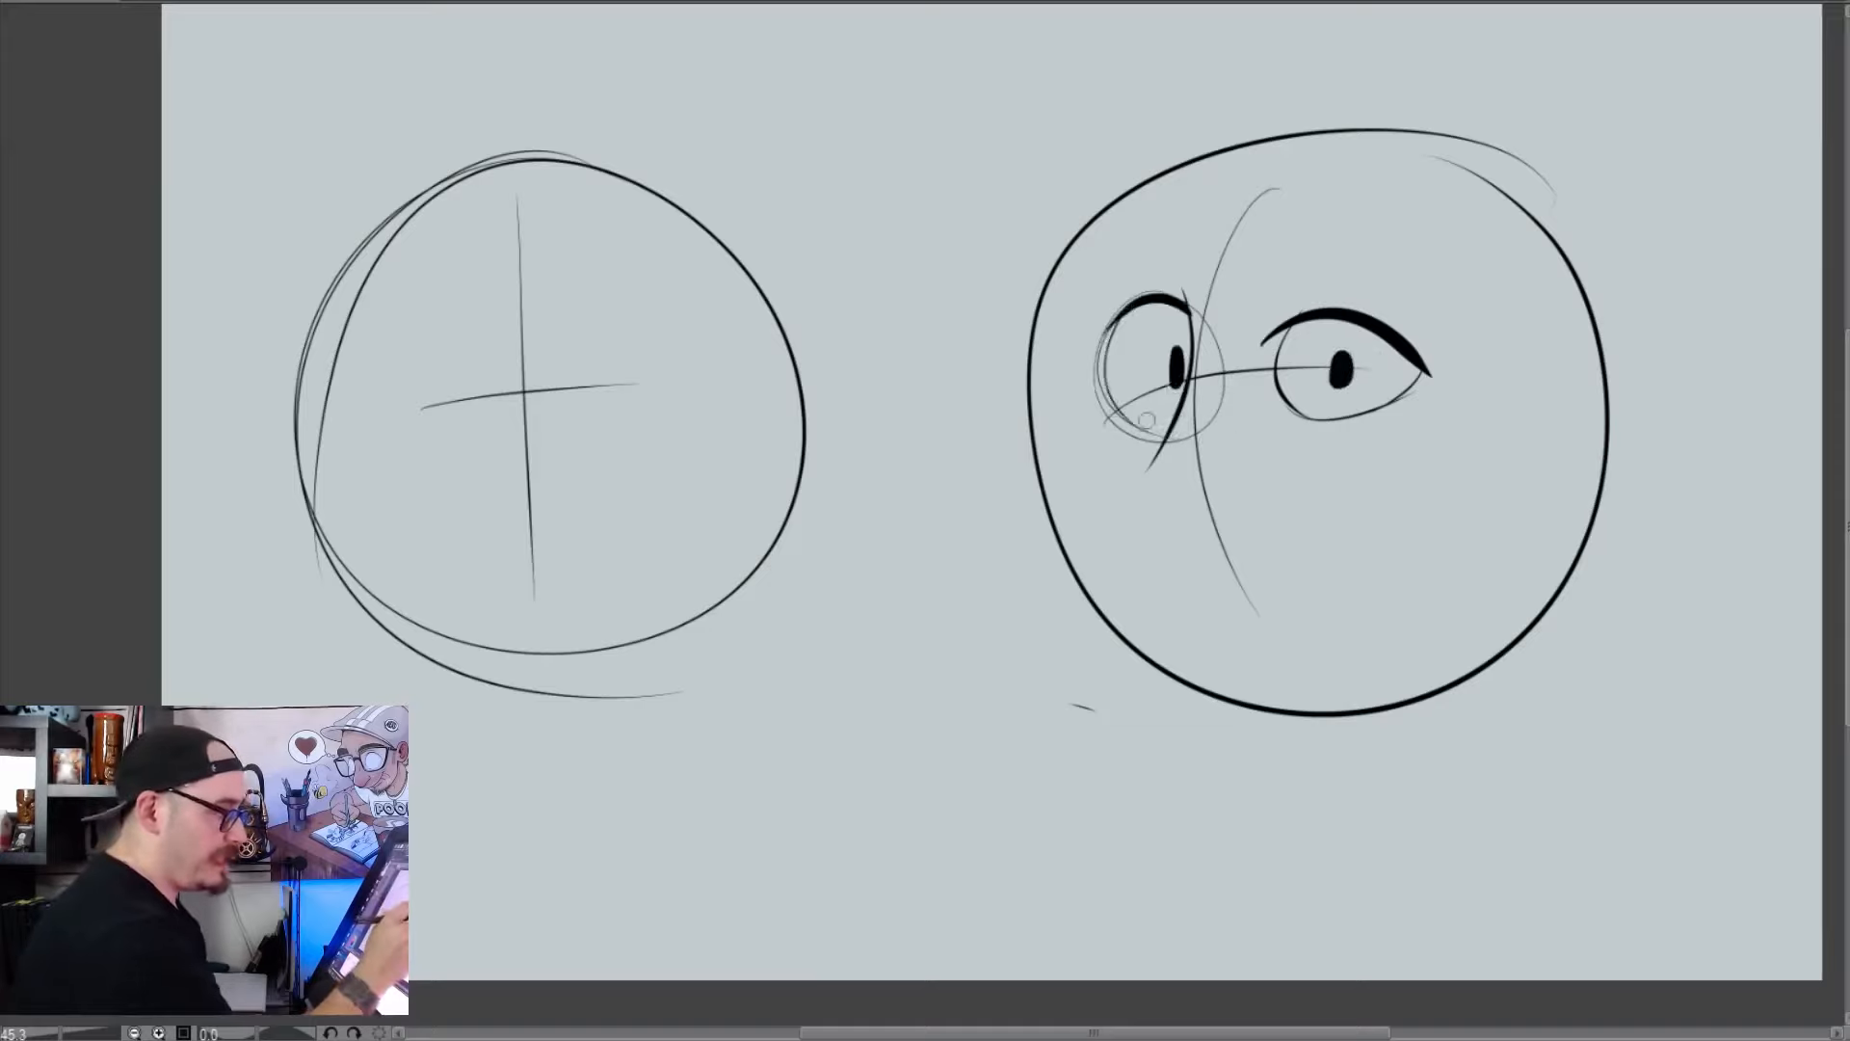
Draw a black dog nose with a curved muzzle below the eyes, and add thick eyebrows, one arched over the far eye and one flat
{"action": "mouse_move", "coordinate": [1162, 425]}
{"action": "left_mouse_down"}
{"action": "mouse_move", "coordinate": [1082, 475]}
{"action": "mouse_move", "coordinate": [1118, 547]}
{"action": "mouse_move", "coordinate": [1271, 521]}
{"action": "mouse_move", "coordinate": [1360, 457]}
{"action": "left_mouse_up"}
{"action": "left_click_drag", "start_coordinate": [1088, 443], "coordinate": [1187, 452]}
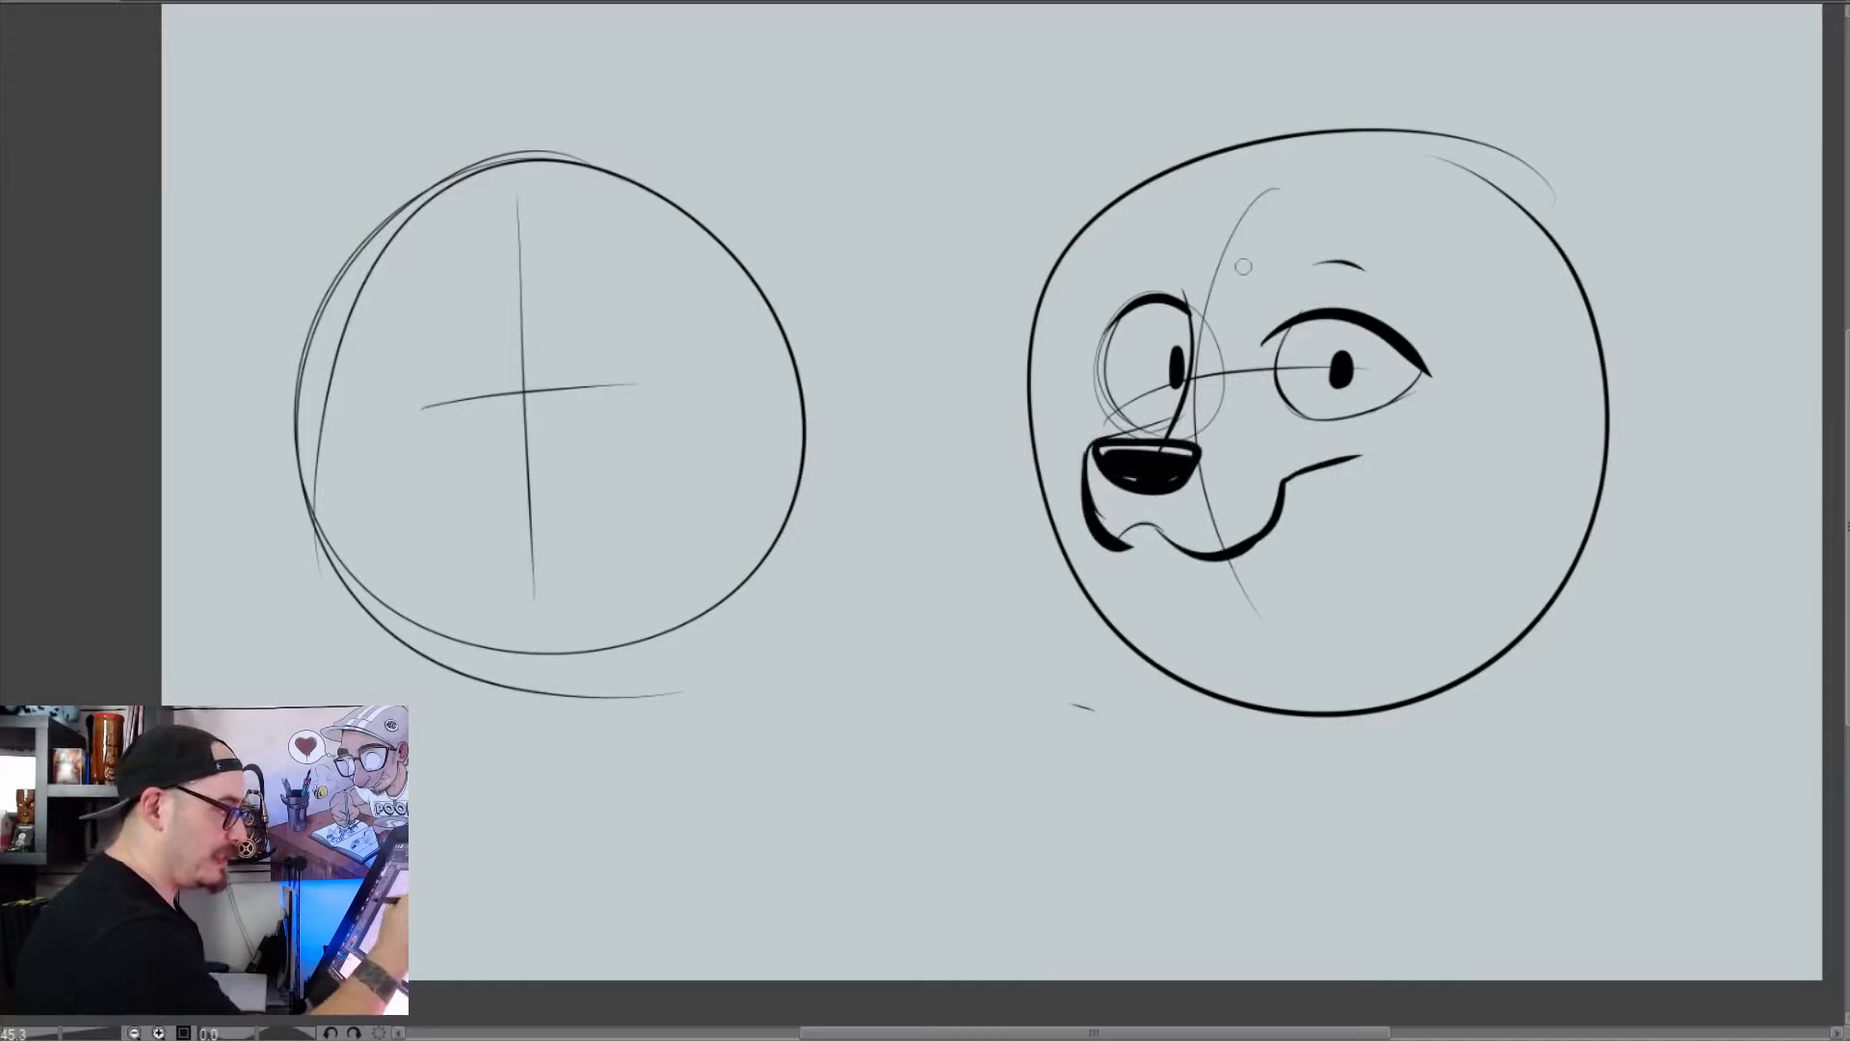
{"action": "mouse_move", "coordinate": [1185, 268]}
{"action": "left_mouse_down"}
{"action": "mouse_move", "coordinate": [1142, 207]}
{"action": "mouse_move", "coordinate": [1101, 268]}
{"action": "left_mouse_up"}
{"action": "mouse_move", "coordinate": [1363, 267]}
{"action": "left_mouse_down"}
{"action": "mouse_move", "coordinate": [1303, 271]}
{"action": "mouse_move", "coordinate": [1434, 275]}
{"action": "mouse_move", "coordinate": [1297, 279]}
{"action": "left_mouse_up"}
Draw two folded dog ears on top of the turned head with a jagged fur tuft between them
{"action": "left_click_drag", "start_coordinate": [1407, 192], "coordinate": [1653, 151]}
{"action": "left_click_drag", "start_coordinate": [1482, 168], "coordinate": [1641, 150]}
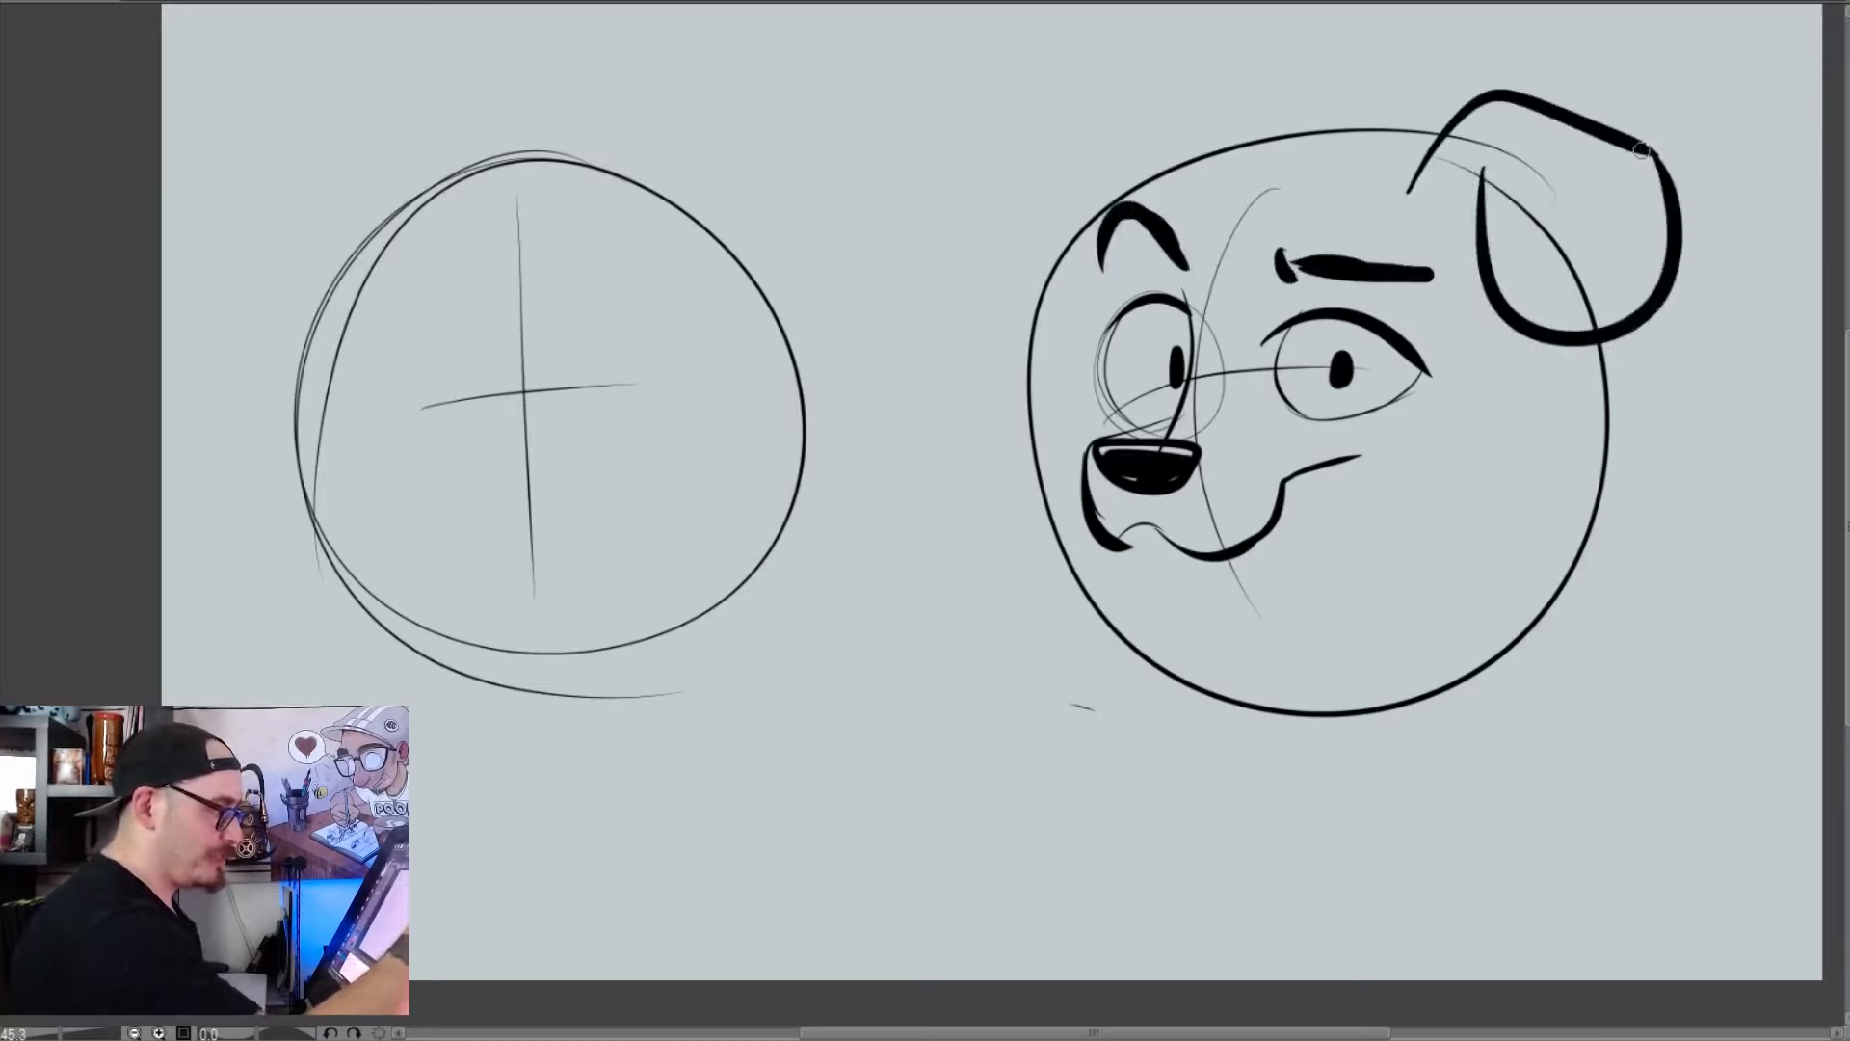
{"action": "left_click_drag", "start_coordinate": [1272, 145], "coordinate": [1407, 140]}
{"action": "left_click_drag", "start_coordinate": [1320, 97], "coordinate": [1281, 135]}
{"action": "mouse_move", "coordinate": [1296, 137]}
{"action": "left_mouse_down"}
{"action": "mouse_move", "coordinate": [1263, 154]}
{"action": "mouse_move", "coordinate": [1283, 117]}
{"action": "mouse_move", "coordinate": [1197, 48]}
{"action": "mouse_move", "coordinate": [1064, 152]}
{"action": "mouse_move", "coordinate": [1234, 93]}
{"action": "mouse_move", "coordinate": [1210, 152]}
{"action": "left_mouse_up"}
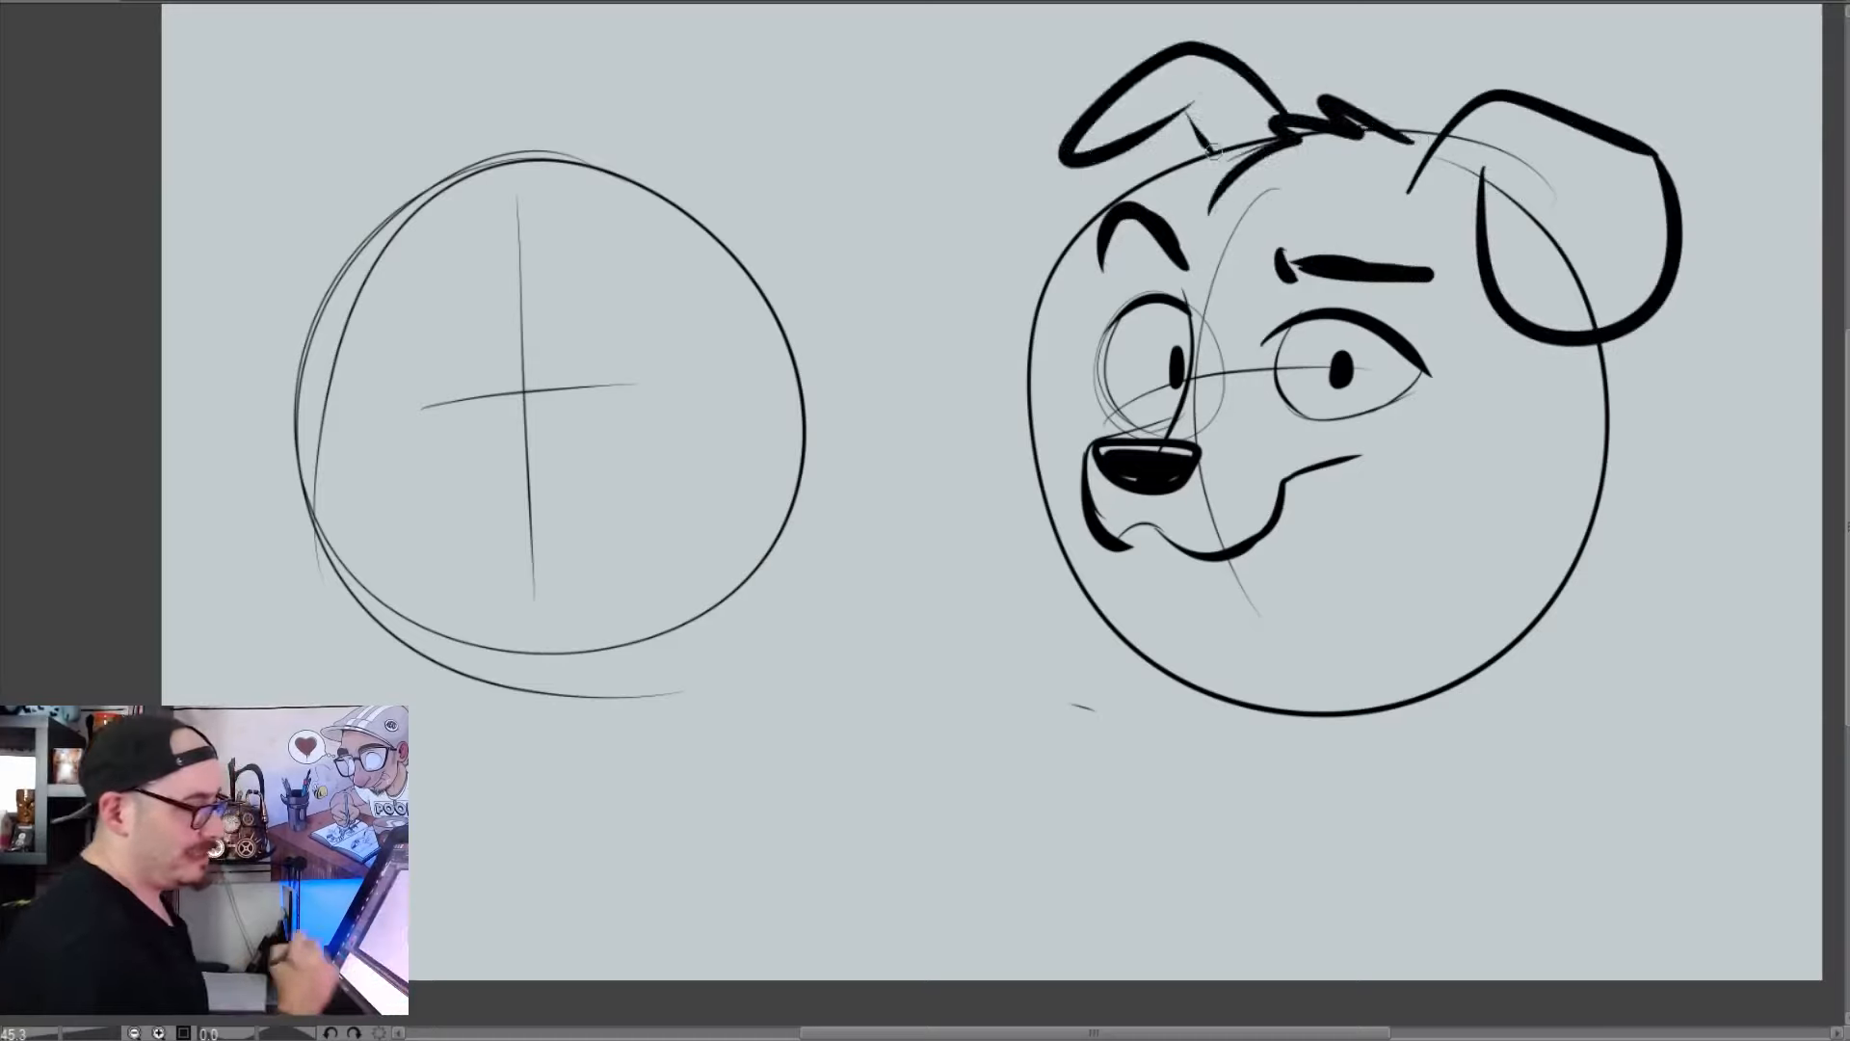
Draw the dog's pointed cheeks, far brow contour and curved jawline around the turned circle
{"action": "mouse_move", "coordinate": [1563, 339]}
{"action": "left_mouse_down"}
{"action": "mouse_move", "coordinate": [1631, 397]}
{"action": "mouse_move", "coordinate": [1359, 598]}
{"action": "left_mouse_up"}
{"action": "left_click_drag", "start_coordinate": [1120, 239], "coordinate": [1126, 301]}
{"action": "mouse_move", "coordinate": [1083, 410]}
{"action": "left_mouse_down"}
{"action": "mouse_move", "coordinate": [1076, 576]}
{"action": "mouse_move", "coordinate": [1228, 648]}
{"action": "left_mouse_up"}
{"action": "mouse_move", "coordinate": [1055, 569]}
{"action": "left_mouse_down"}
{"action": "mouse_move", "coordinate": [1180, 636]}
{"action": "mouse_move", "coordinate": [1499, 607]}
{"action": "left_mouse_up"}
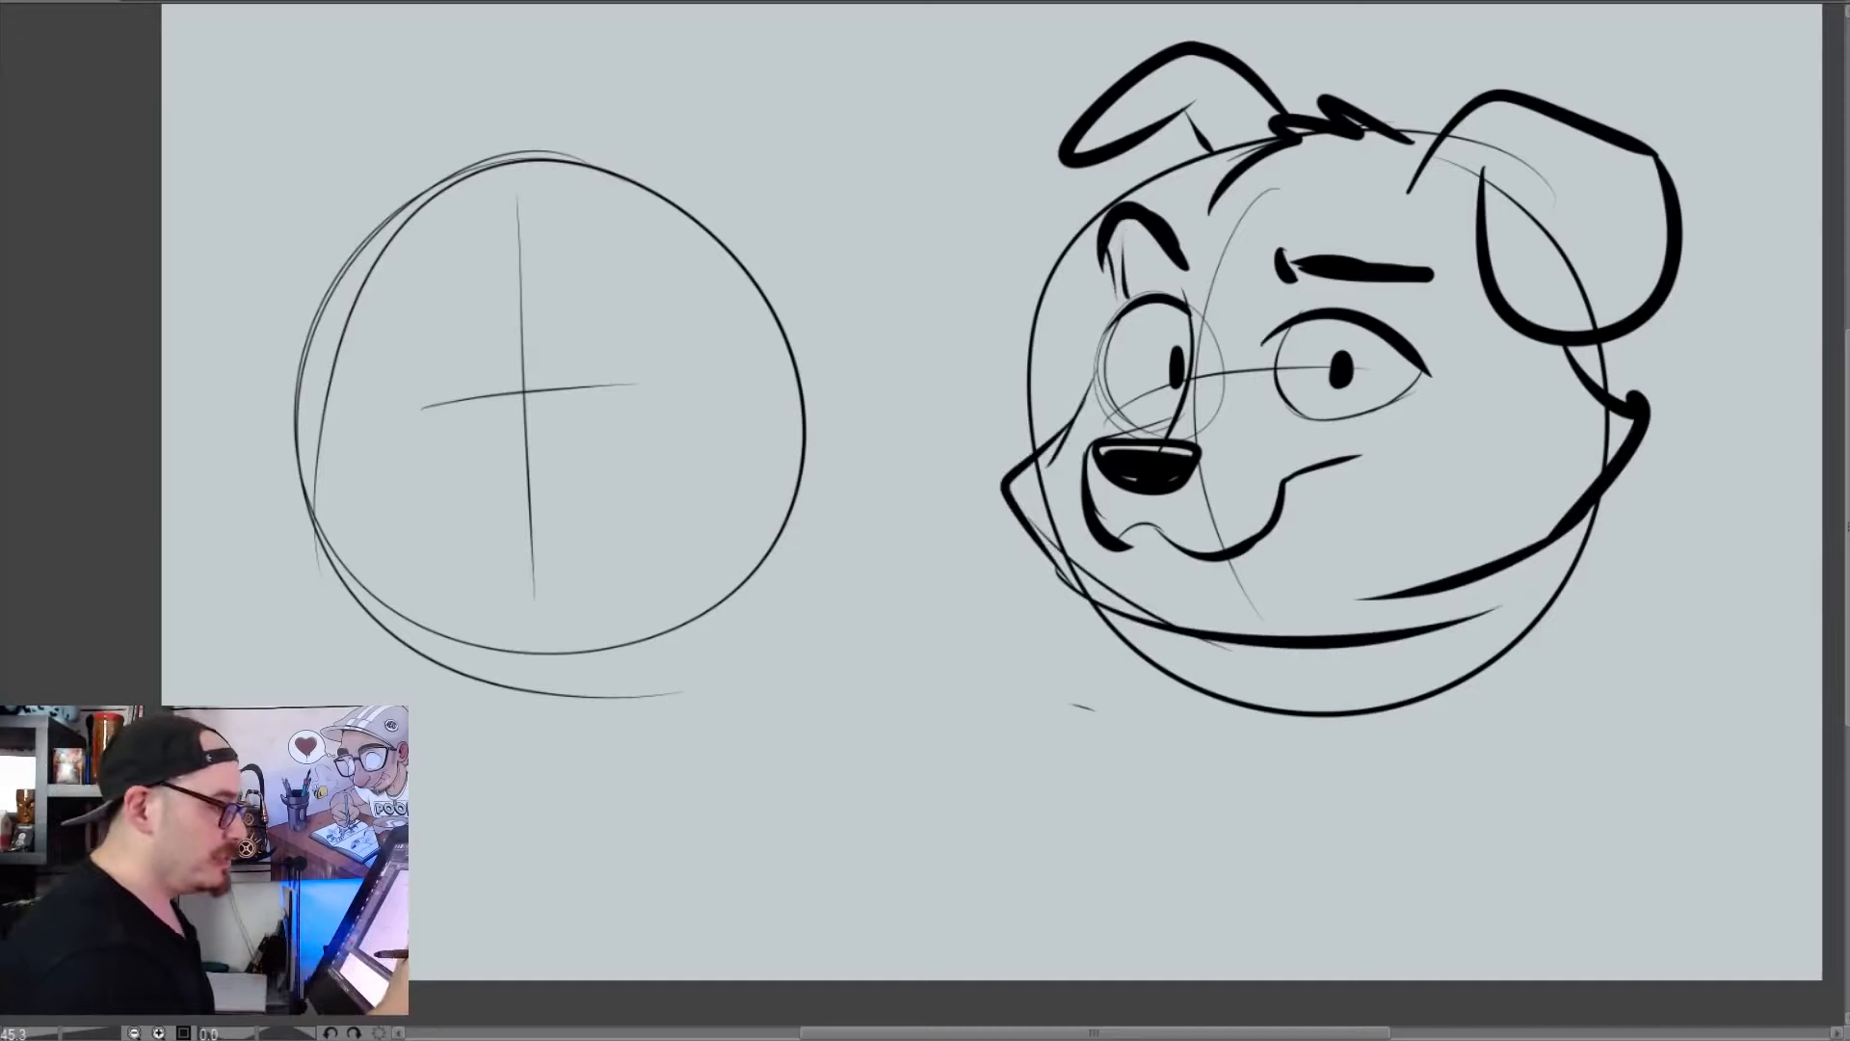
Clear the whole canvas of the dog head and both guideline circles
{"action": "key", "text": "Delete"}
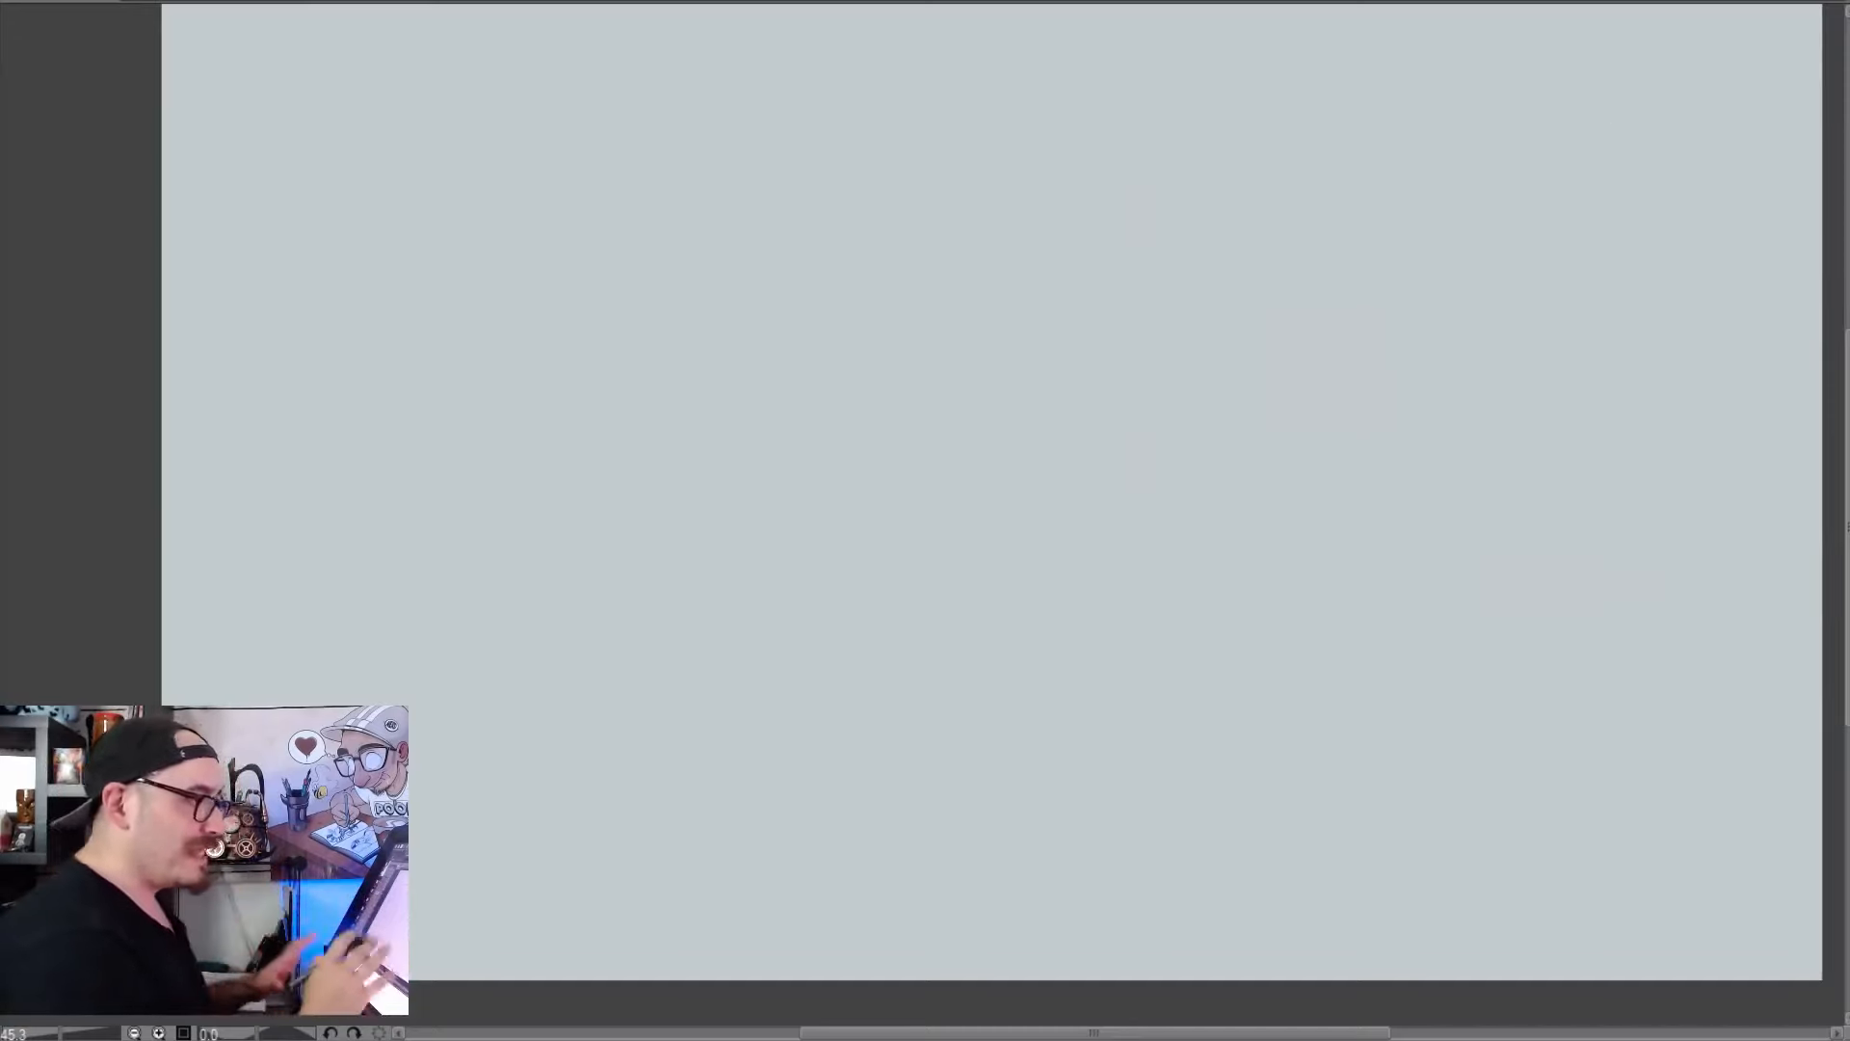
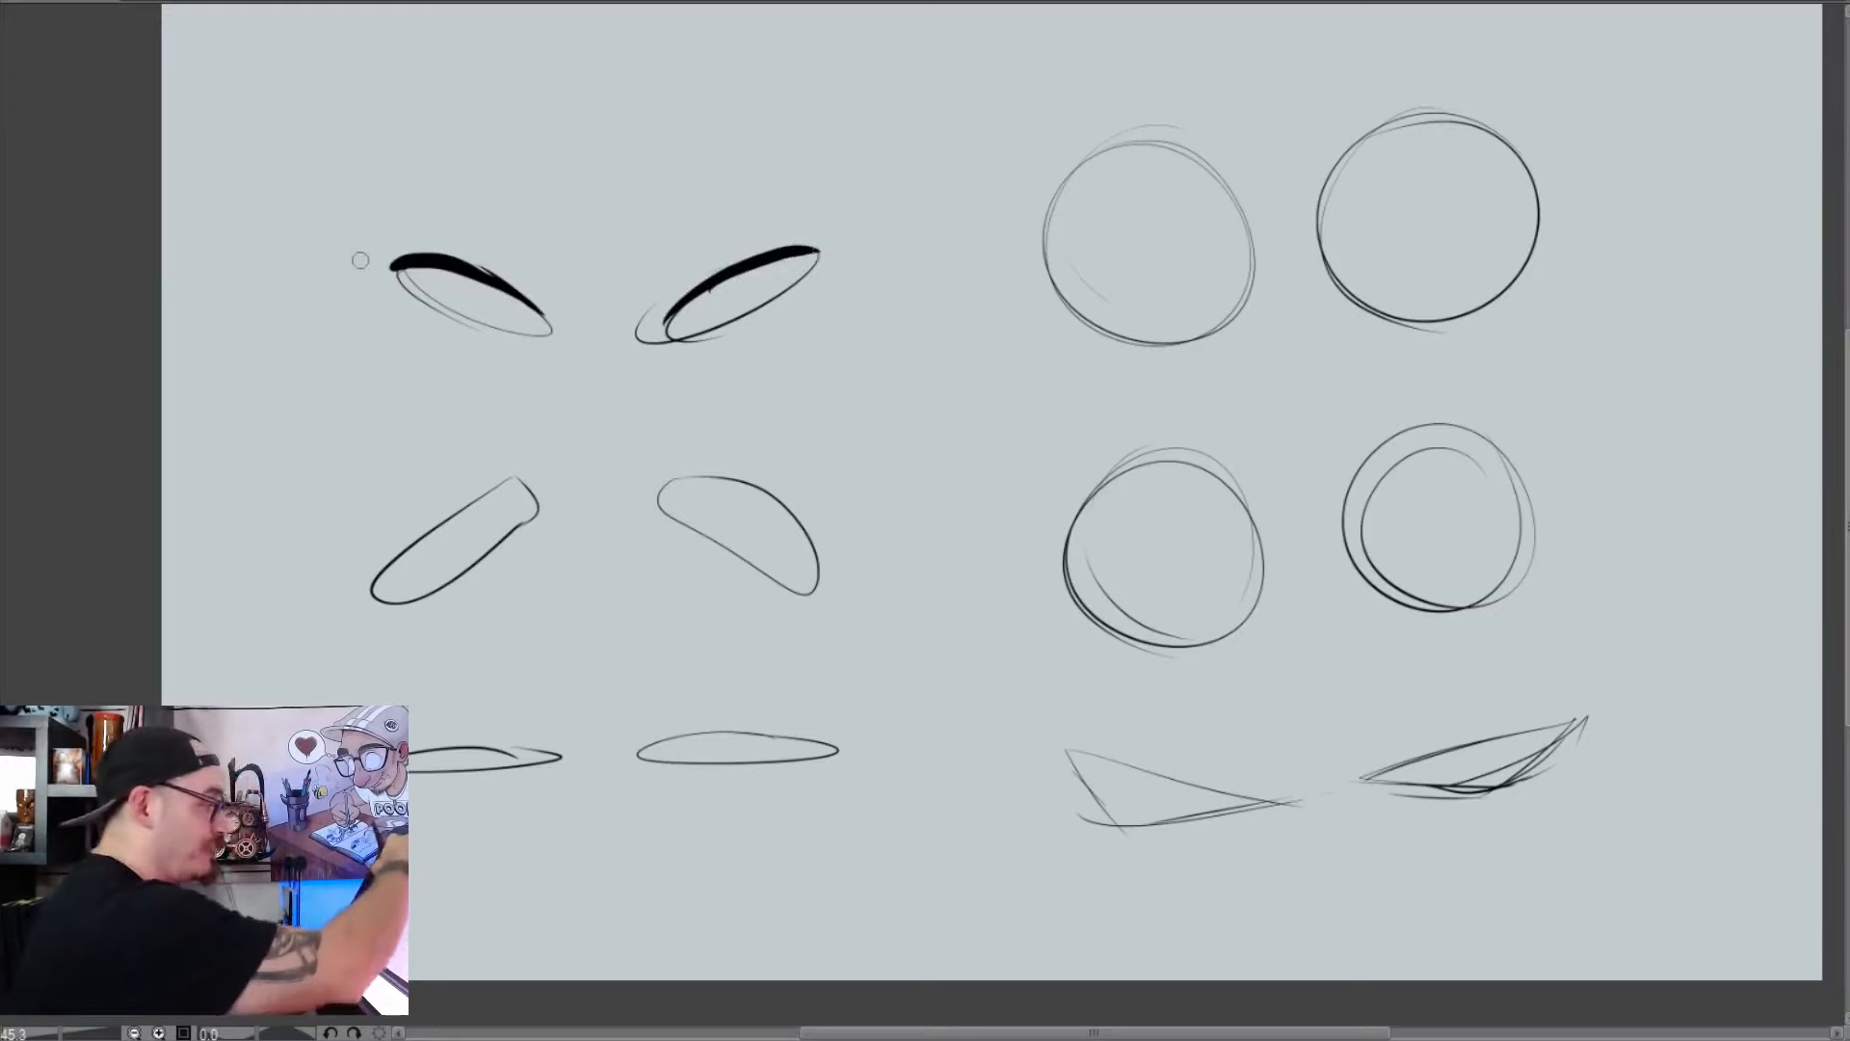
Ink spiky lashes on the outer corners of the upper slanted eye pair and darken both lower lid lines
{"action": "mouse_move", "coordinate": [406, 260]}
{"action": "left_mouse_down"}
{"action": "mouse_move", "coordinate": [357, 256]}
{"action": "mouse_move", "coordinate": [349, 226]}
{"action": "left_mouse_up"}
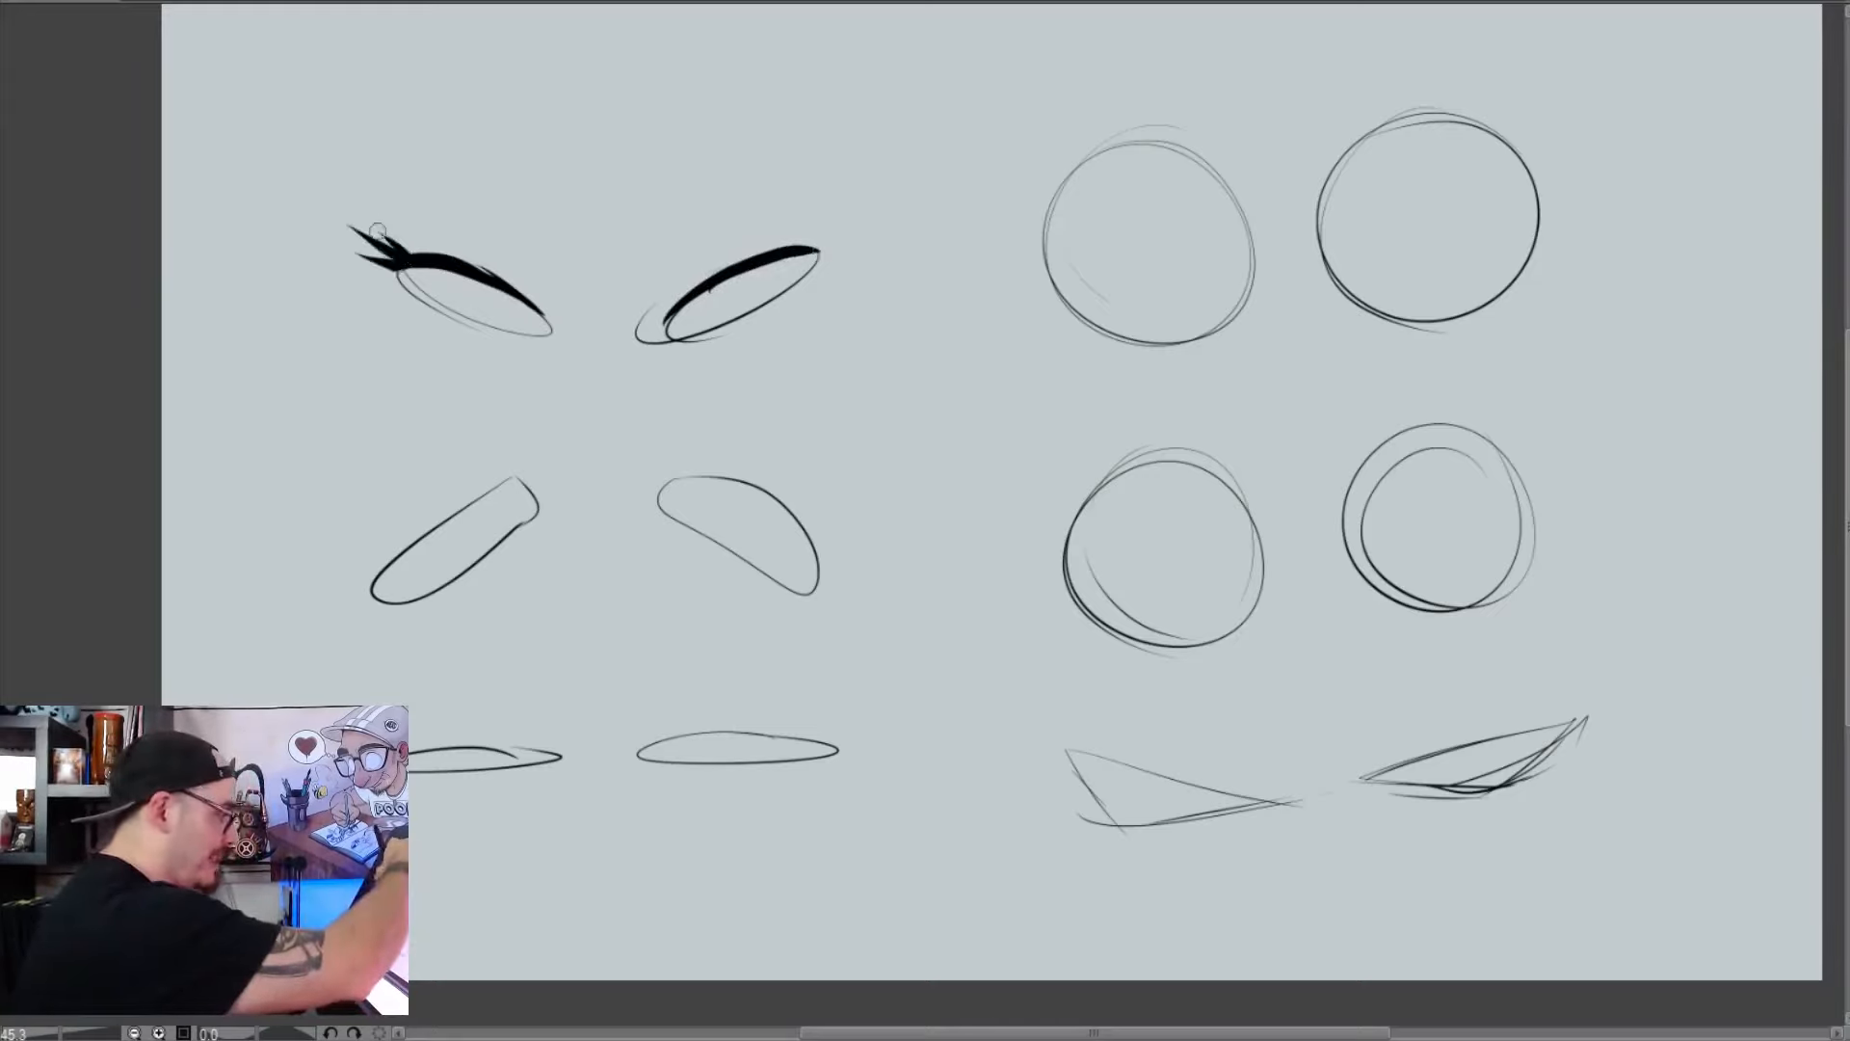
{"action": "mouse_move", "coordinate": [792, 252]}
{"action": "left_mouse_down"}
{"action": "mouse_move", "coordinate": [846, 204]}
{"action": "mouse_move", "coordinate": [875, 217]}
{"action": "left_mouse_up"}
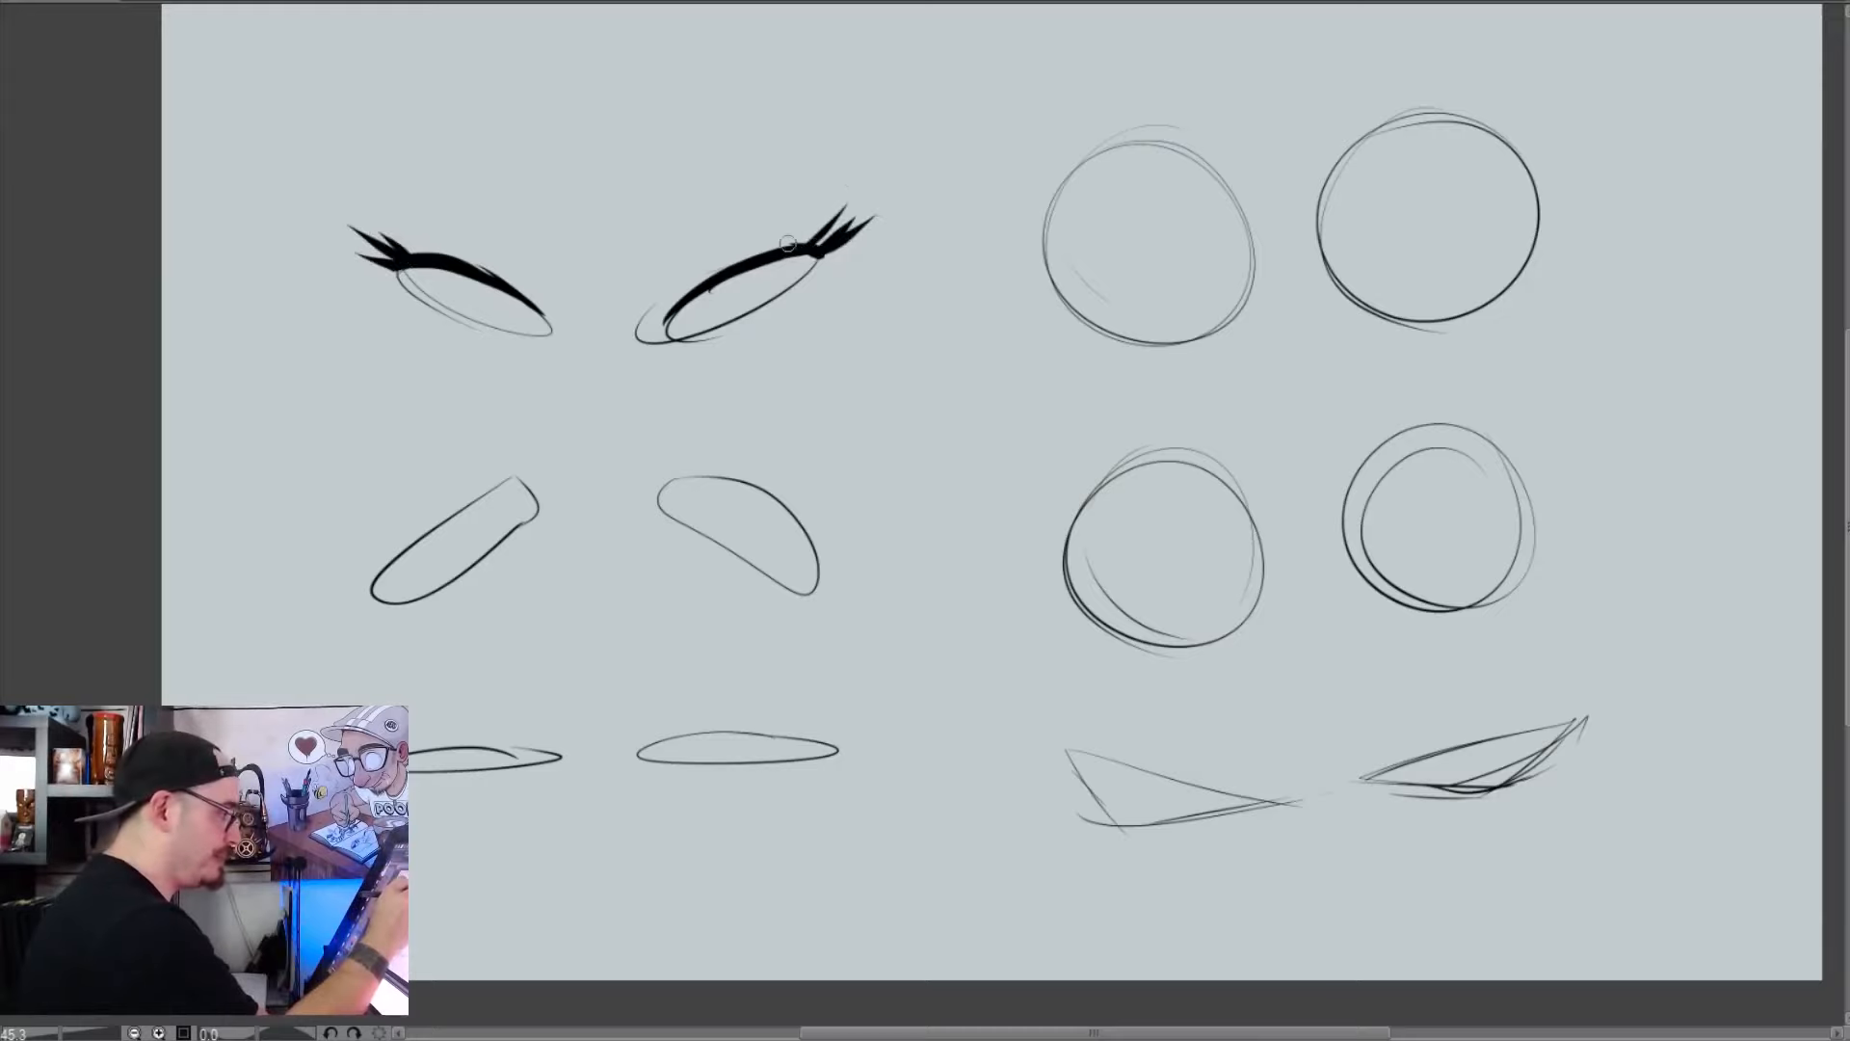
{"action": "left_click_drag", "start_coordinate": [401, 268], "coordinate": [545, 330]}
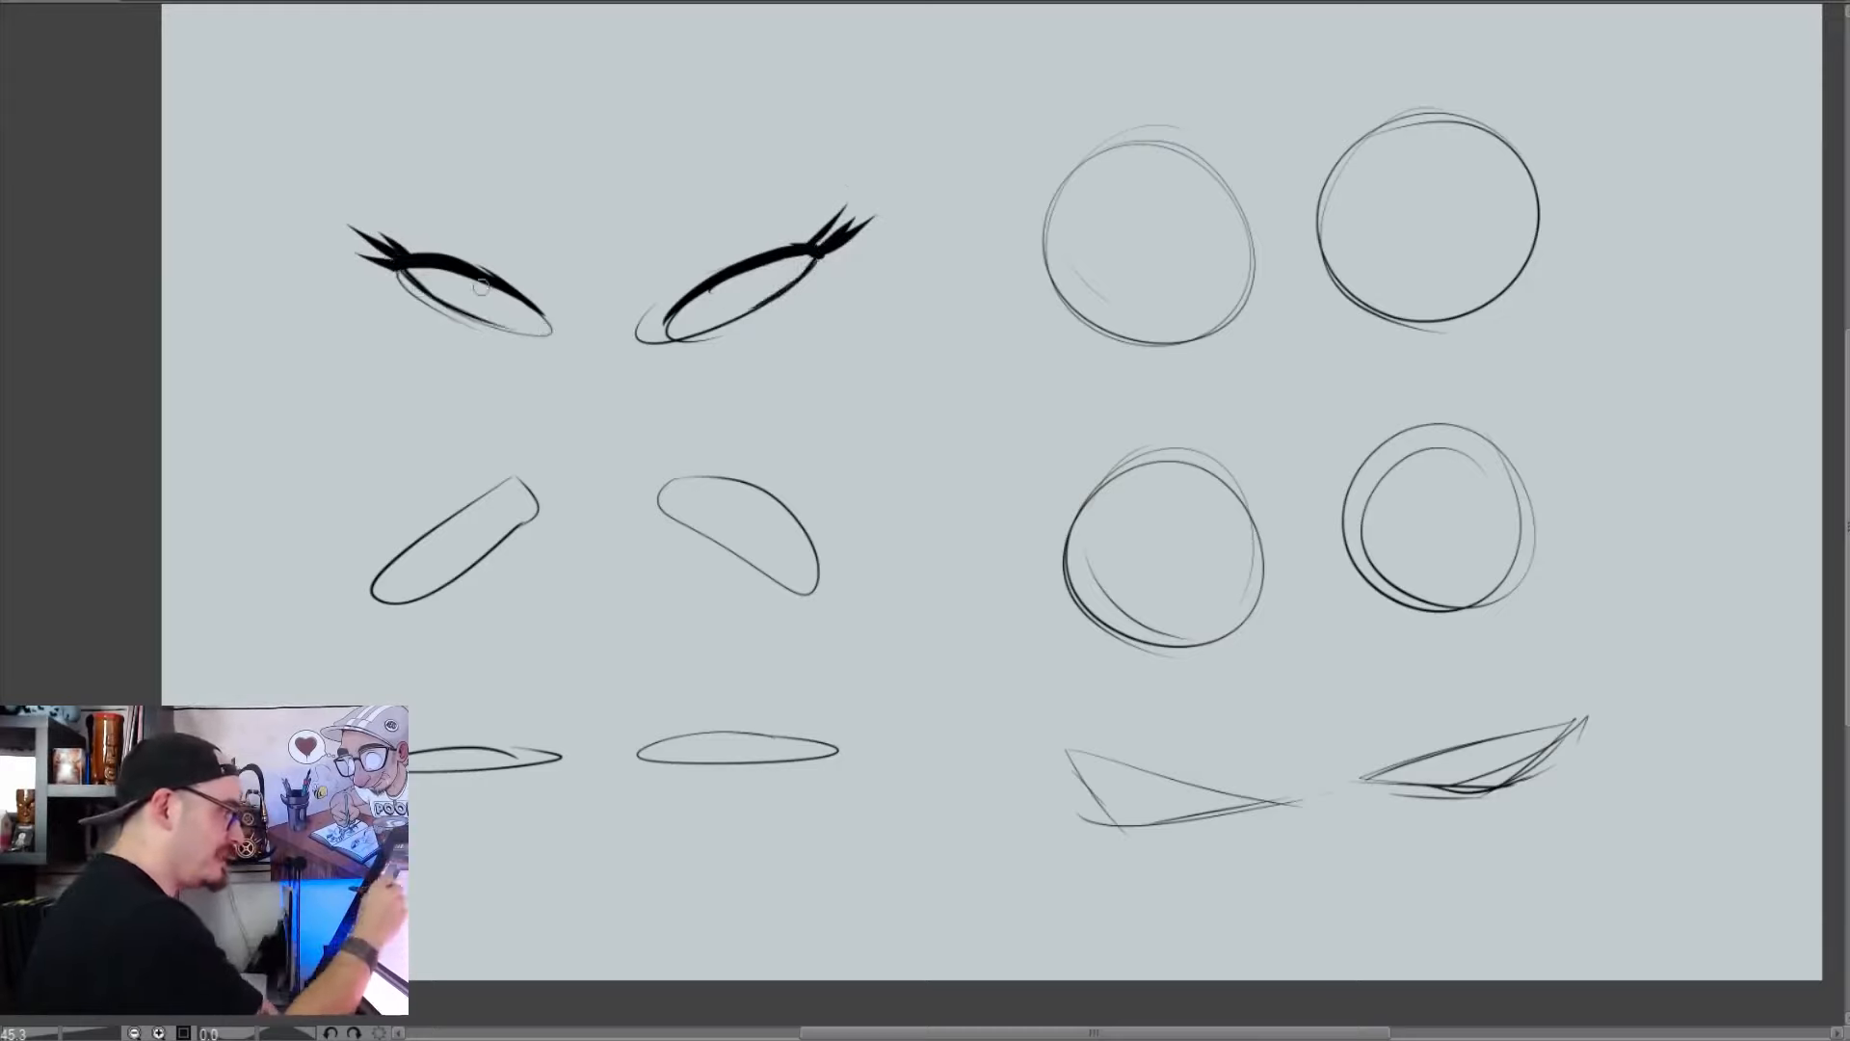
Draw round irises tucked under the upper lids of the slanted eye pair and fill them black
{"action": "left_click_drag", "start_coordinate": [471, 277], "coordinate": [521, 287]}
{"action": "left_click_drag", "start_coordinate": [706, 287], "coordinate": [755, 274]}
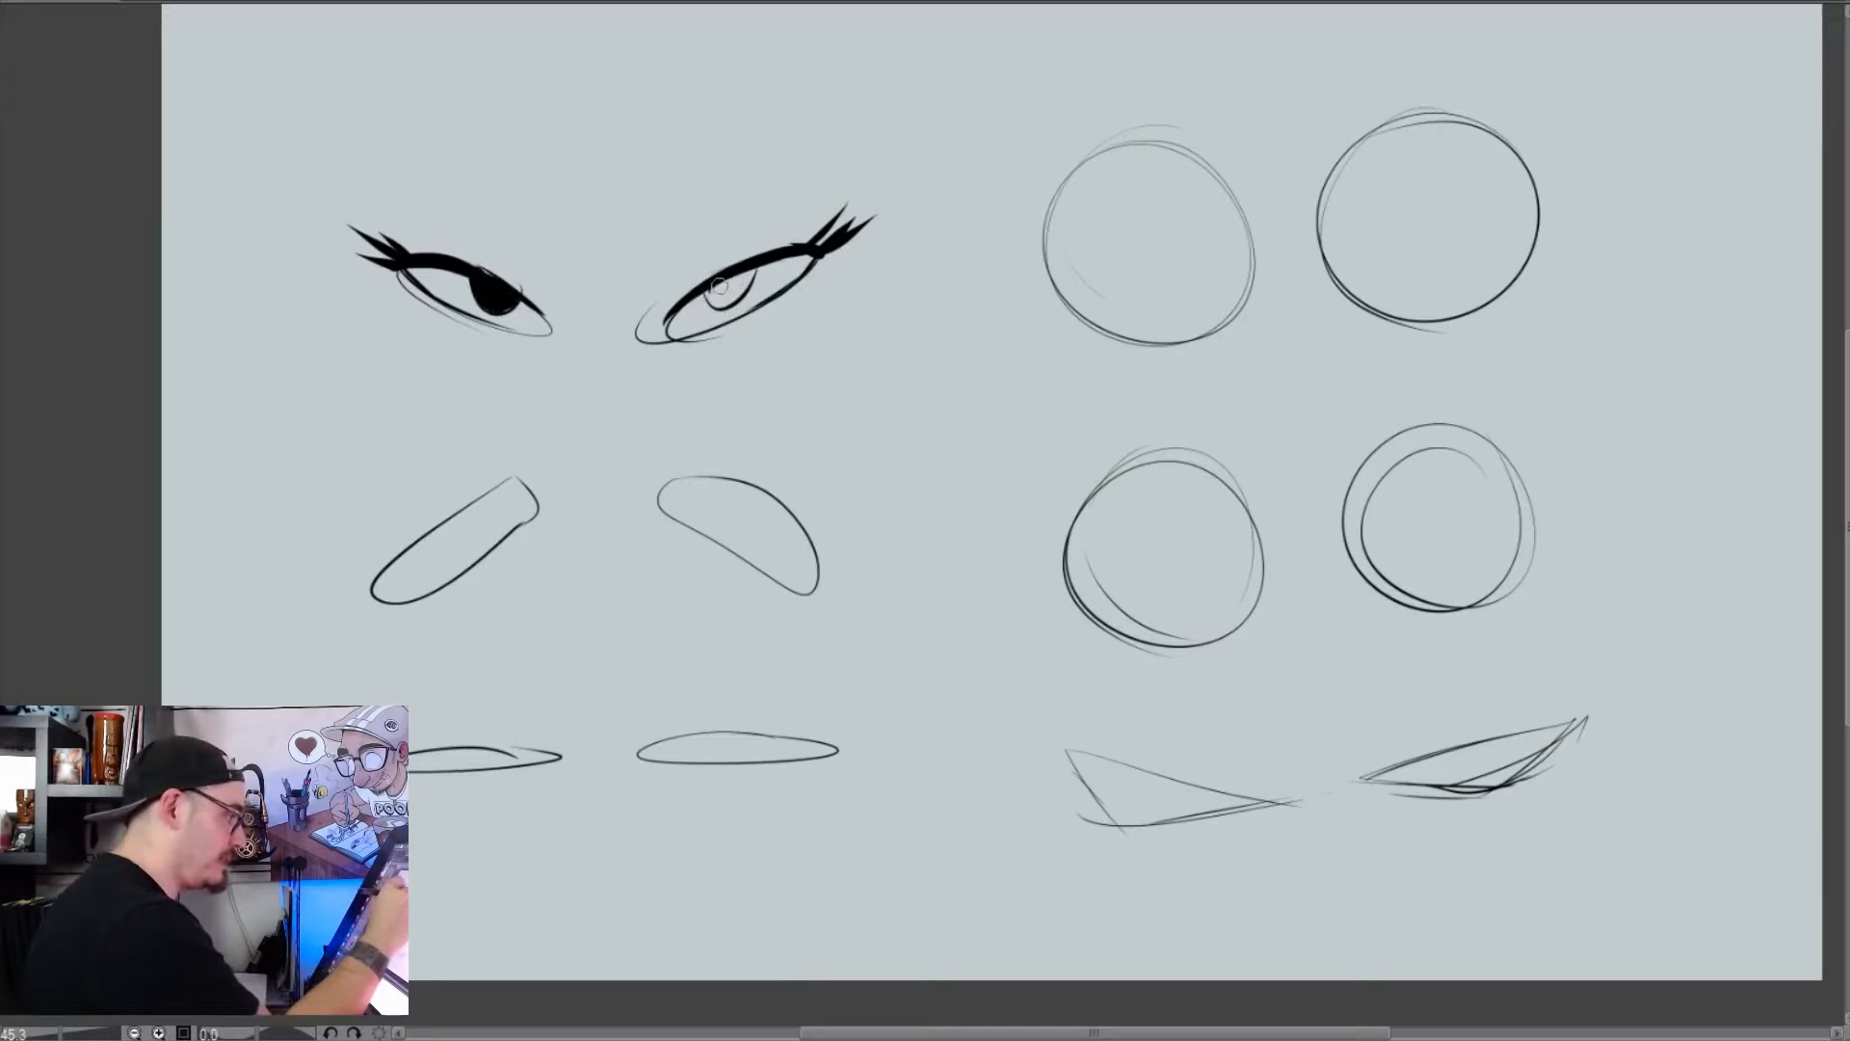
{"action": "left_click_drag", "start_coordinate": [718, 286], "coordinate": [733, 285]}
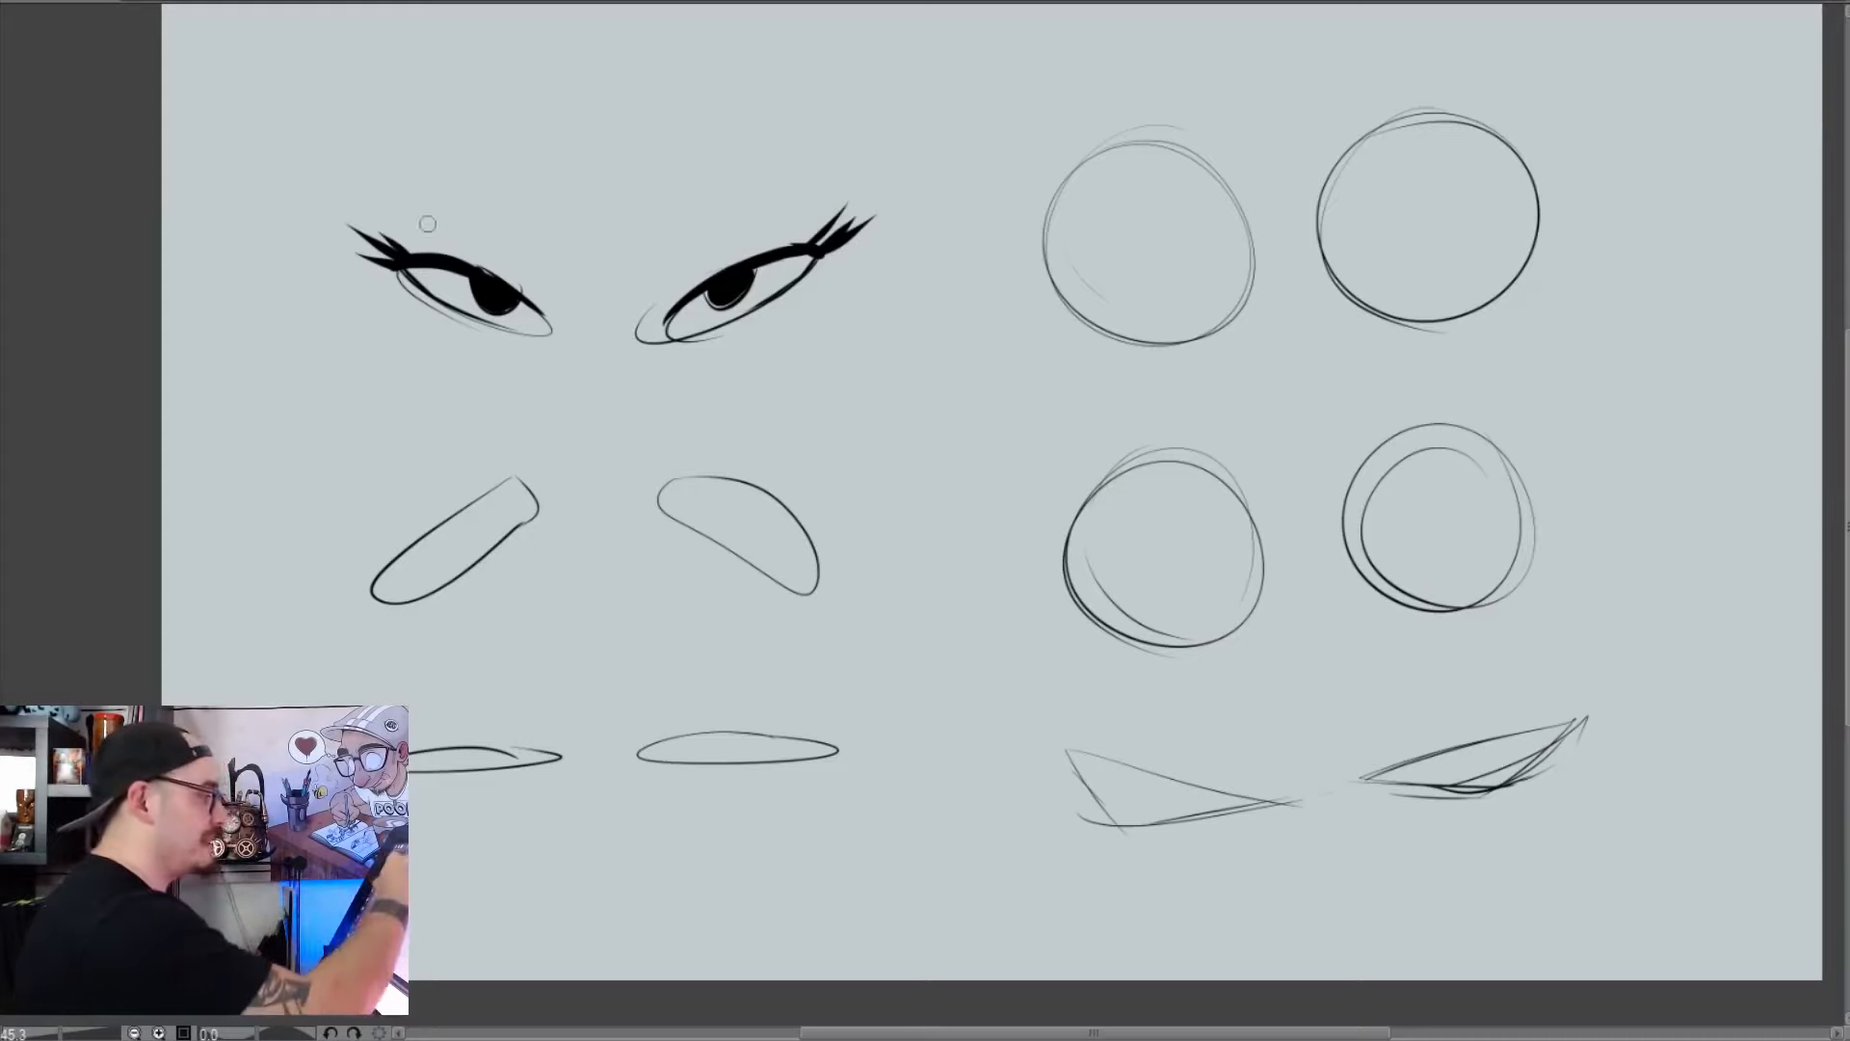
Sketch angular eyelid creases above the slanted eyes and add thick tapered eyebrows, one lowered and one raised in an arch
{"action": "mouse_move", "coordinate": [541, 289]}
{"action": "left_mouse_down"}
{"action": "mouse_move", "coordinate": [482, 211]}
{"action": "mouse_move", "coordinate": [416, 219]}
{"action": "left_mouse_up"}
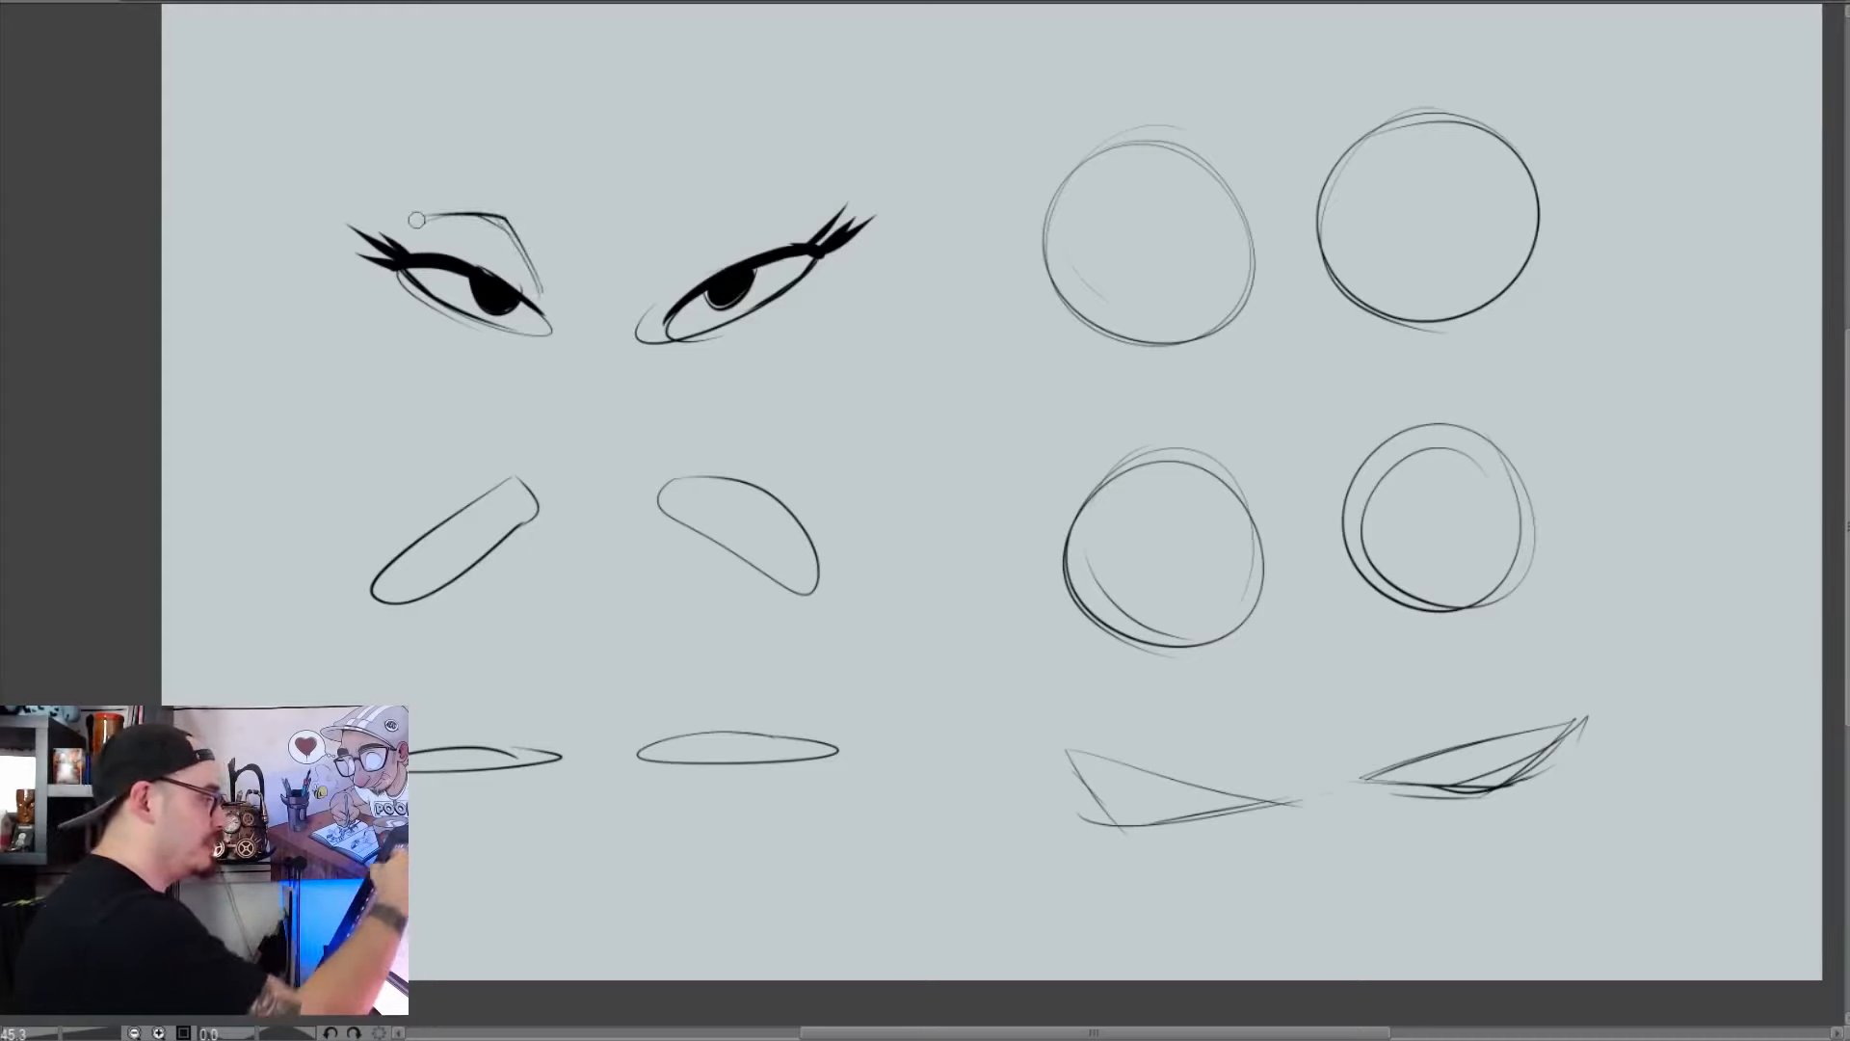
{"action": "left_click_drag", "start_coordinate": [699, 221], "coordinate": [668, 289]}
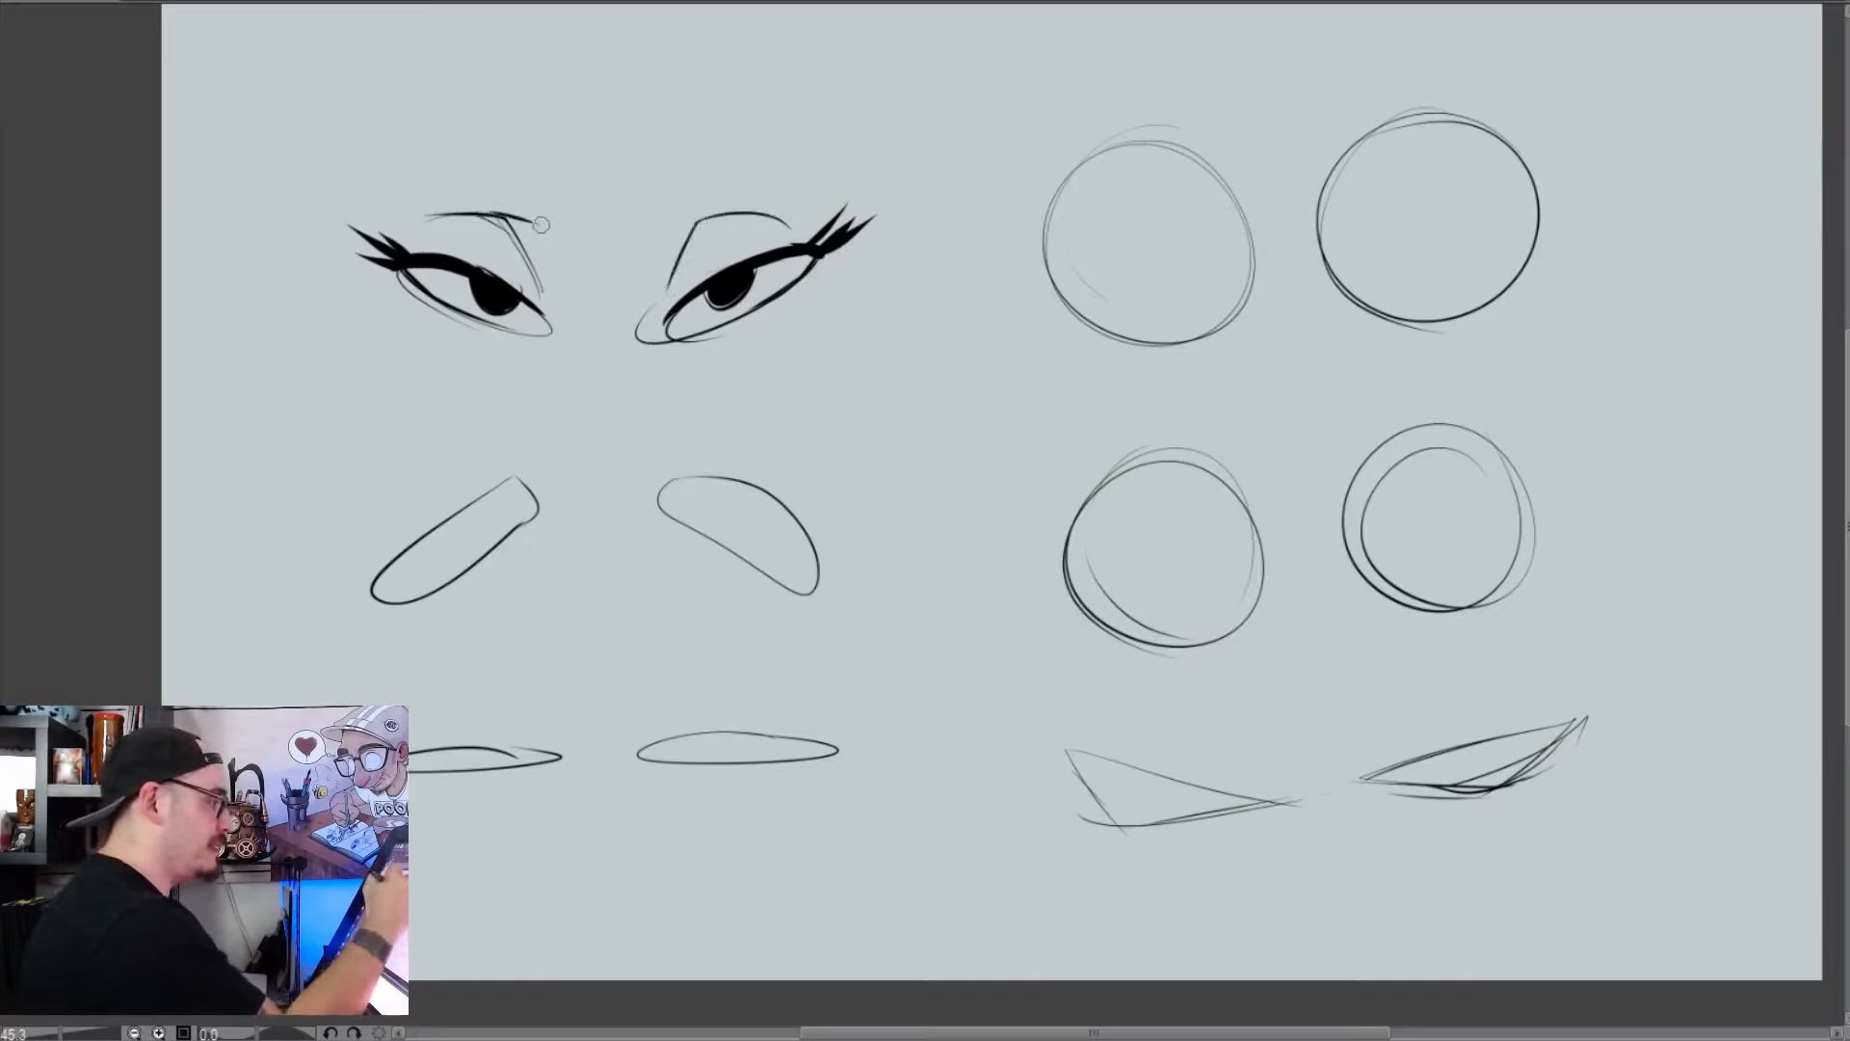
{"action": "left_click_drag", "start_coordinate": [414, 178], "coordinate": [552, 211]}
{"action": "key", "text": "ctrl+z"}
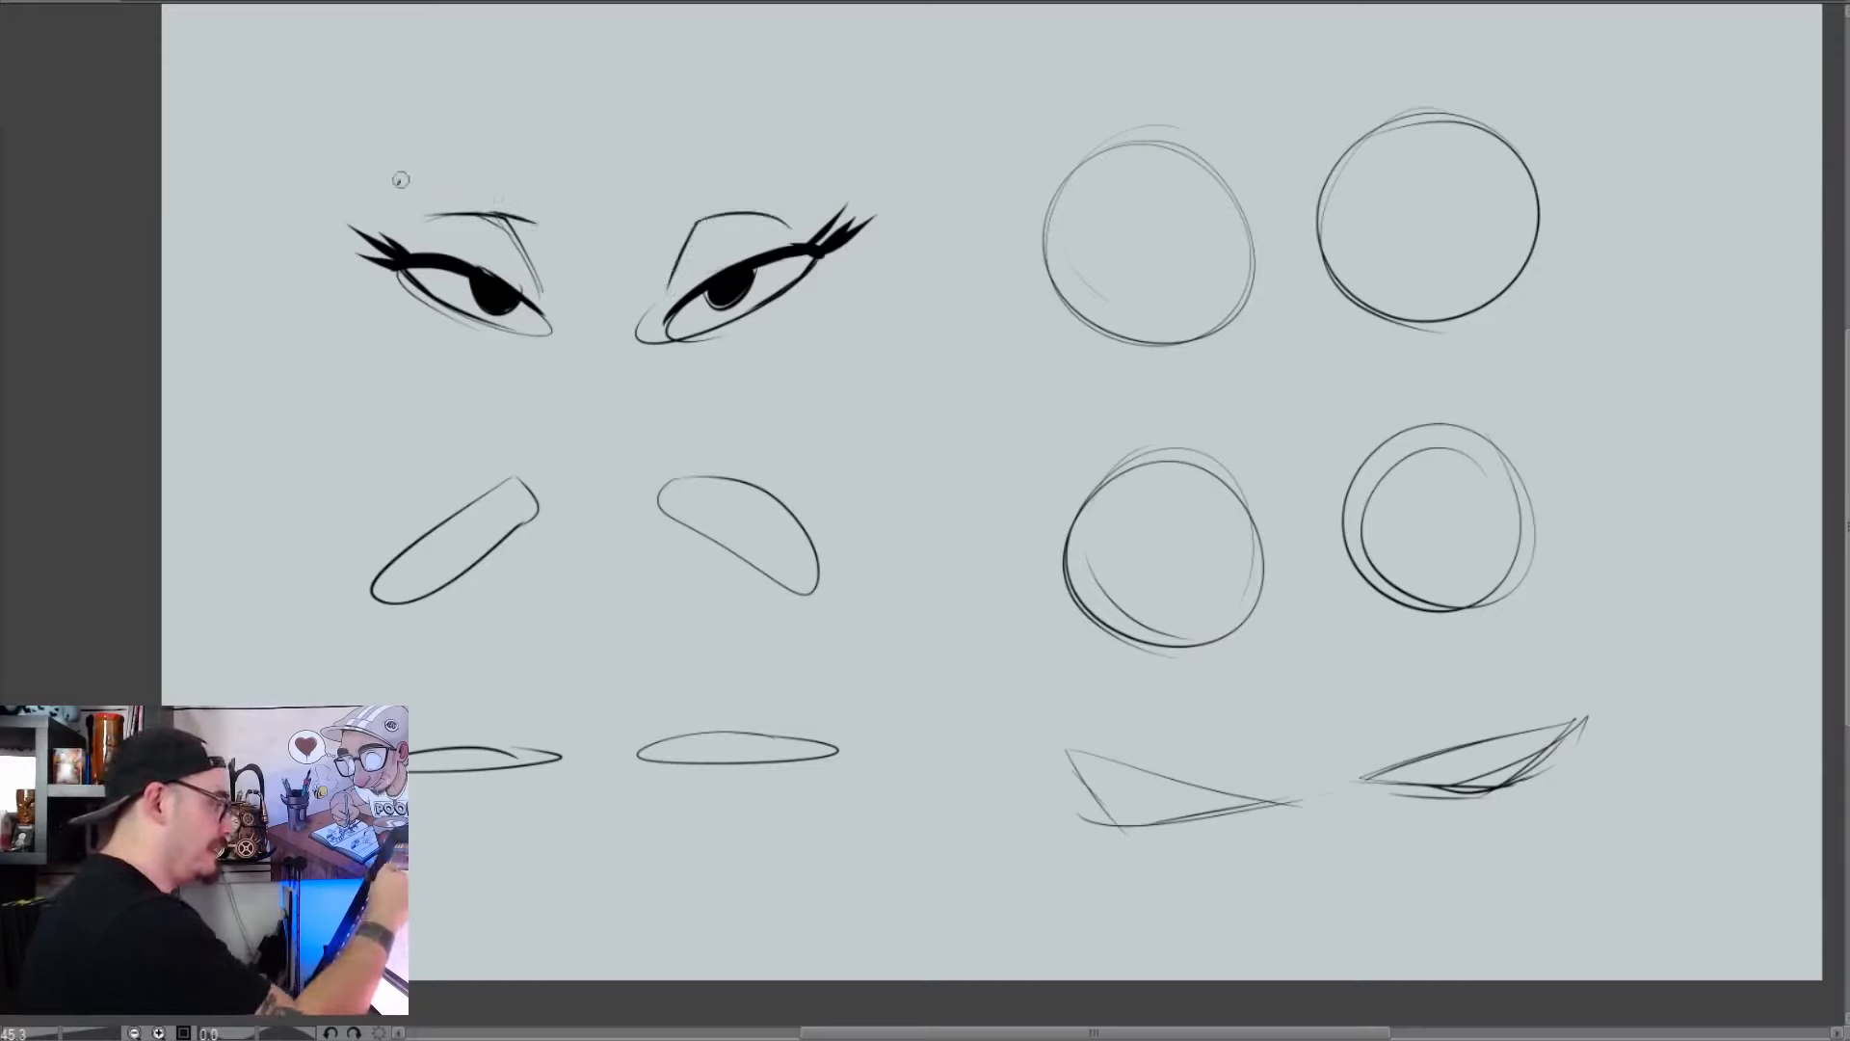
{"action": "mouse_move", "coordinate": [401, 175]}
{"action": "left_mouse_down"}
{"action": "mouse_move", "coordinate": [564, 214]}
{"action": "mouse_move", "coordinate": [822, 138]}
{"action": "left_mouse_up"}
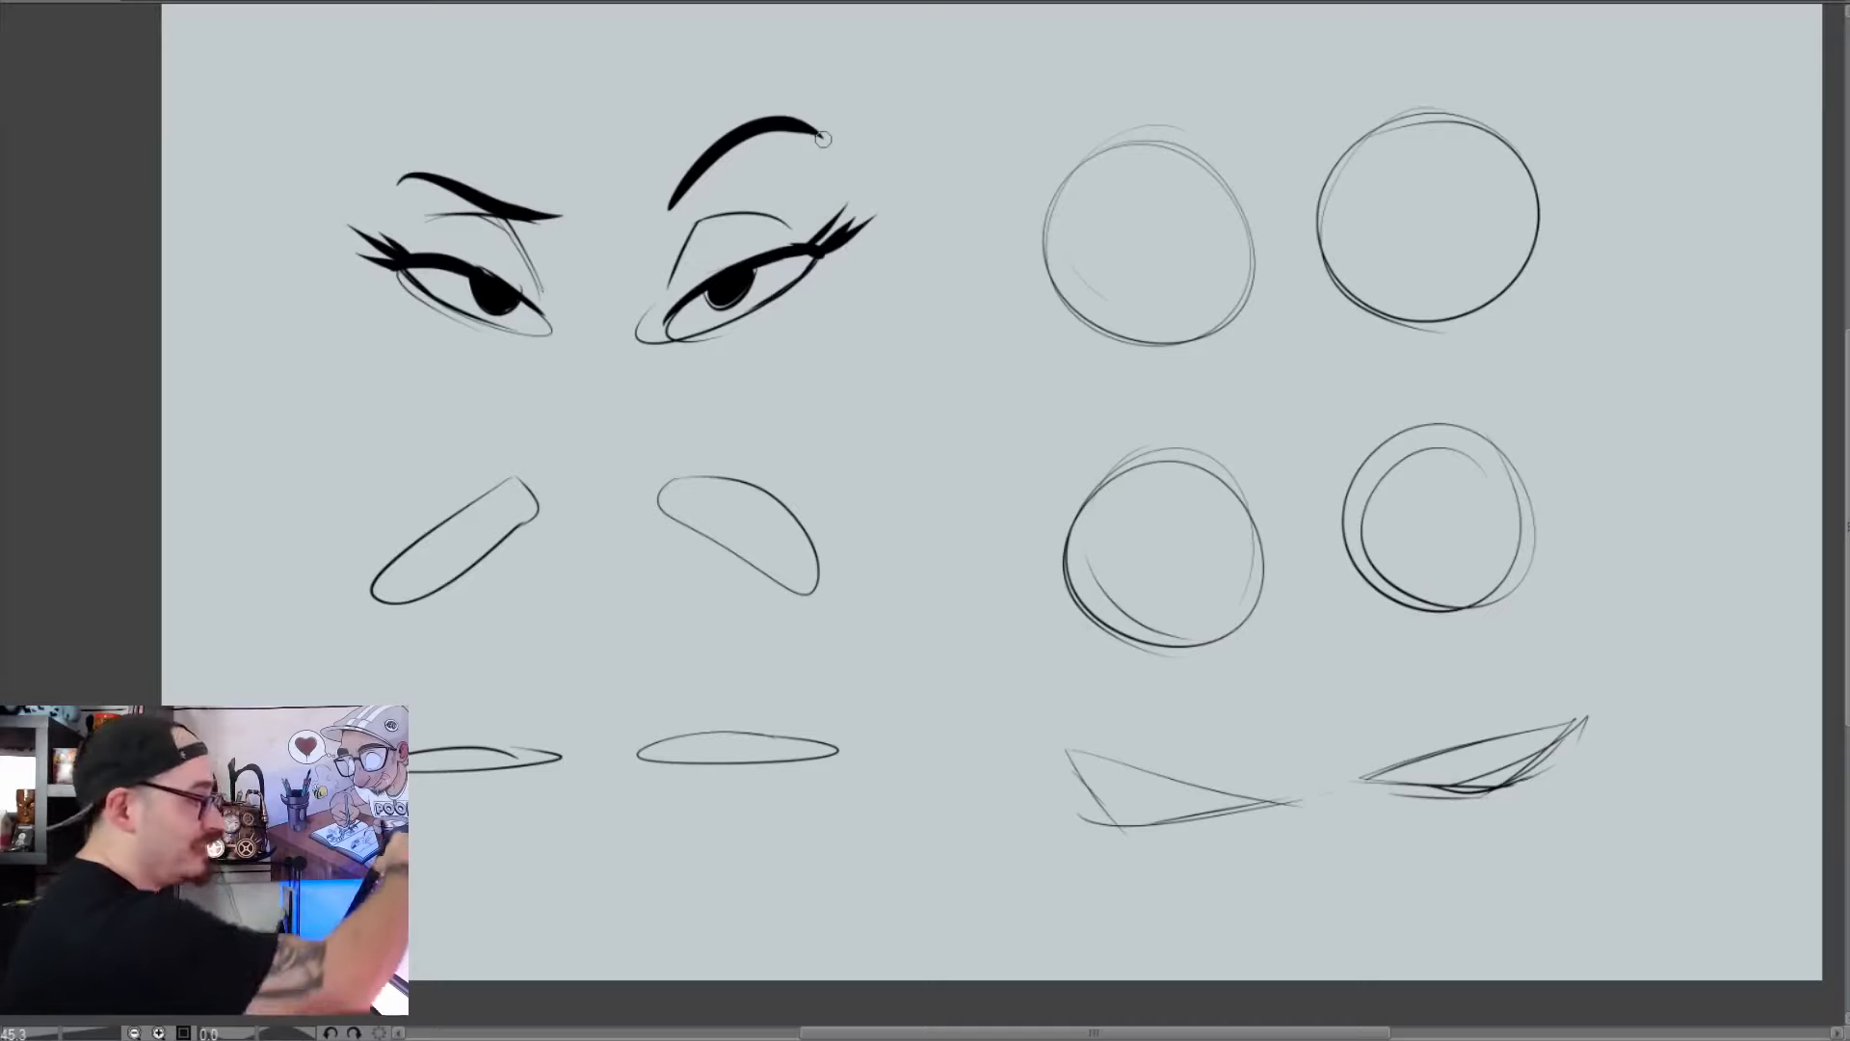
Thicken the black upper lids of the slanted eyes and extend their outer corners with extra pointed lashes
{"action": "mouse_move", "coordinate": [401, 251]}
{"action": "left_mouse_down"}
{"action": "mouse_move", "coordinate": [476, 262]}
{"action": "mouse_move", "coordinate": [380, 240]}
{"action": "mouse_move", "coordinate": [535, 301]}
{"action": "mouse_move", "coordinate": [352, 228]}
{"action": "left_mouse_up"}
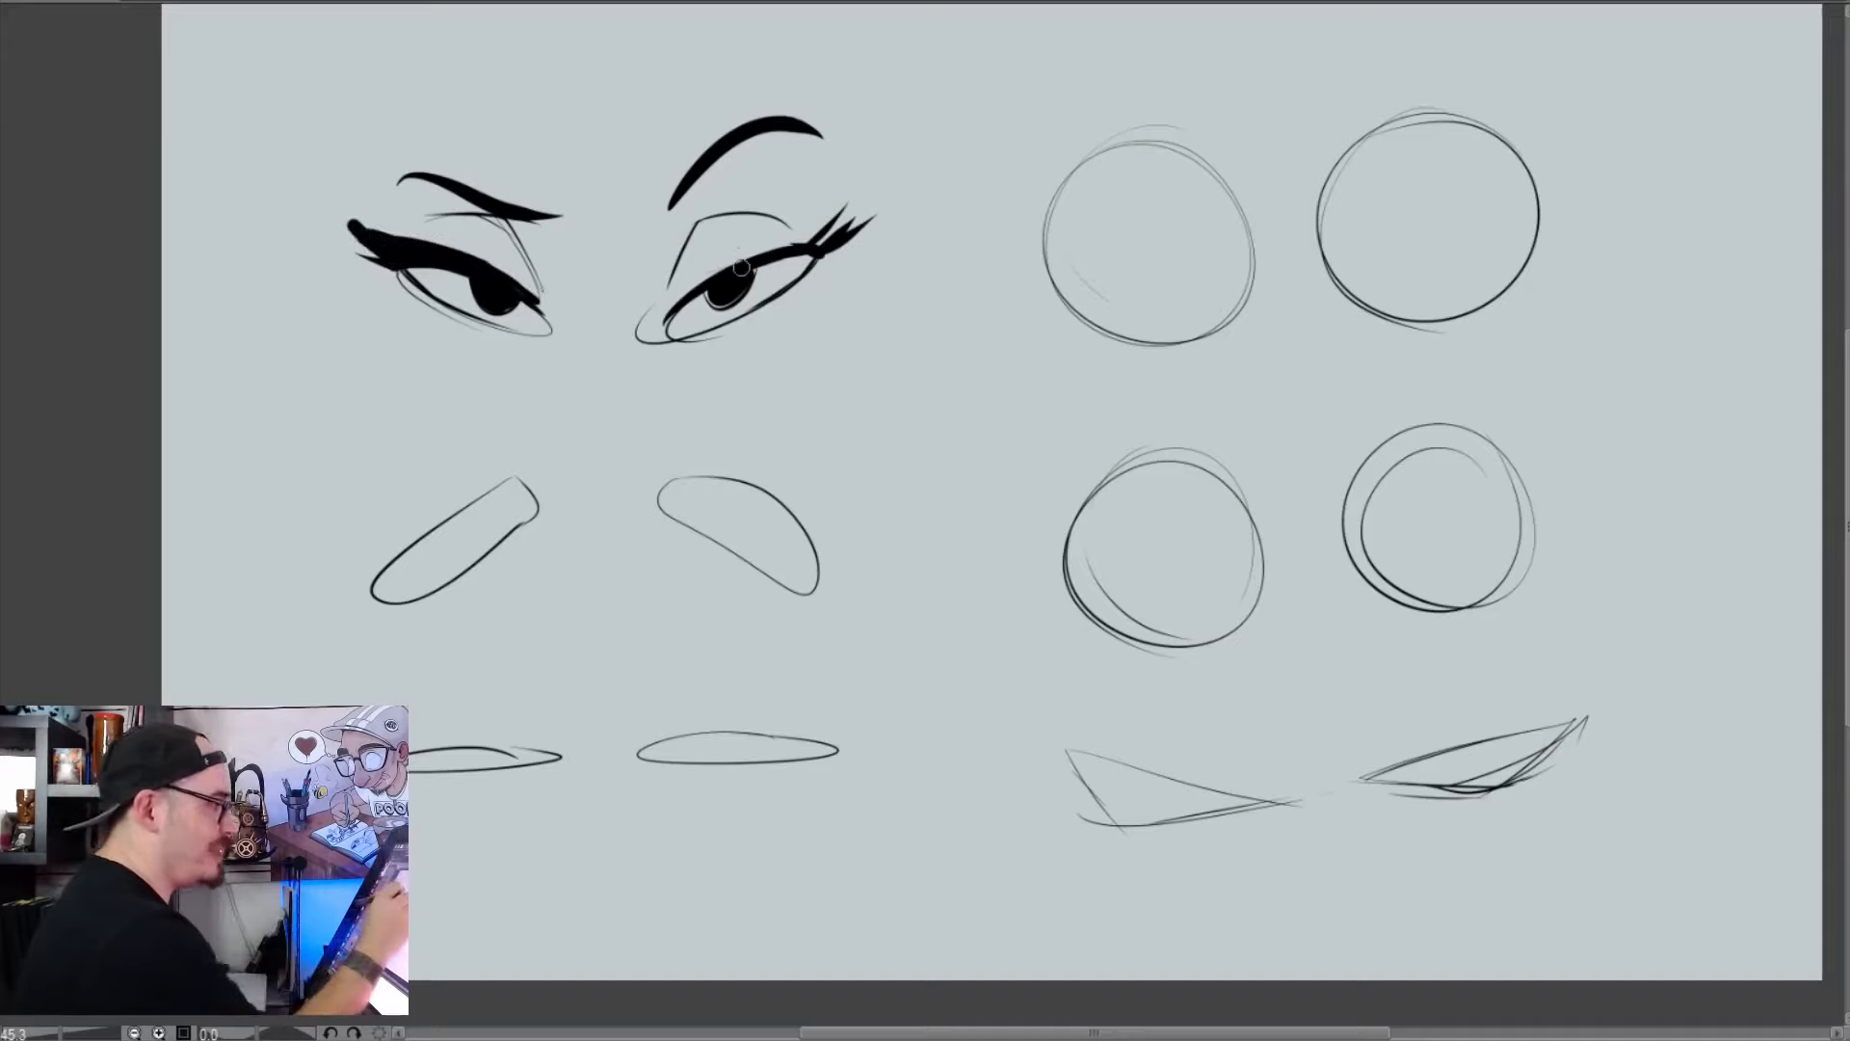
{"action": "mouse_move", "coordinate": [831, 227]}
{"action": "left_mouse_down"}
{"action": "mouse_move", "coordinate": [731, 258]}
{"action": "mouse_move", "coordinate": [857, 207]}
{"action": "mouse_move", "coordinate": [674, 313]}
{"action": "left_mouse_up"}
{"action": "mouse_move", "coordinate": [357, 231]}
{"action": "left_mouse_down"}
{"action": "mouse_move", "coordinate": [335, 197]}
{"action": "mouse_move", "coordinate": [392, 206]}
{"action": "left_mouse_up"}
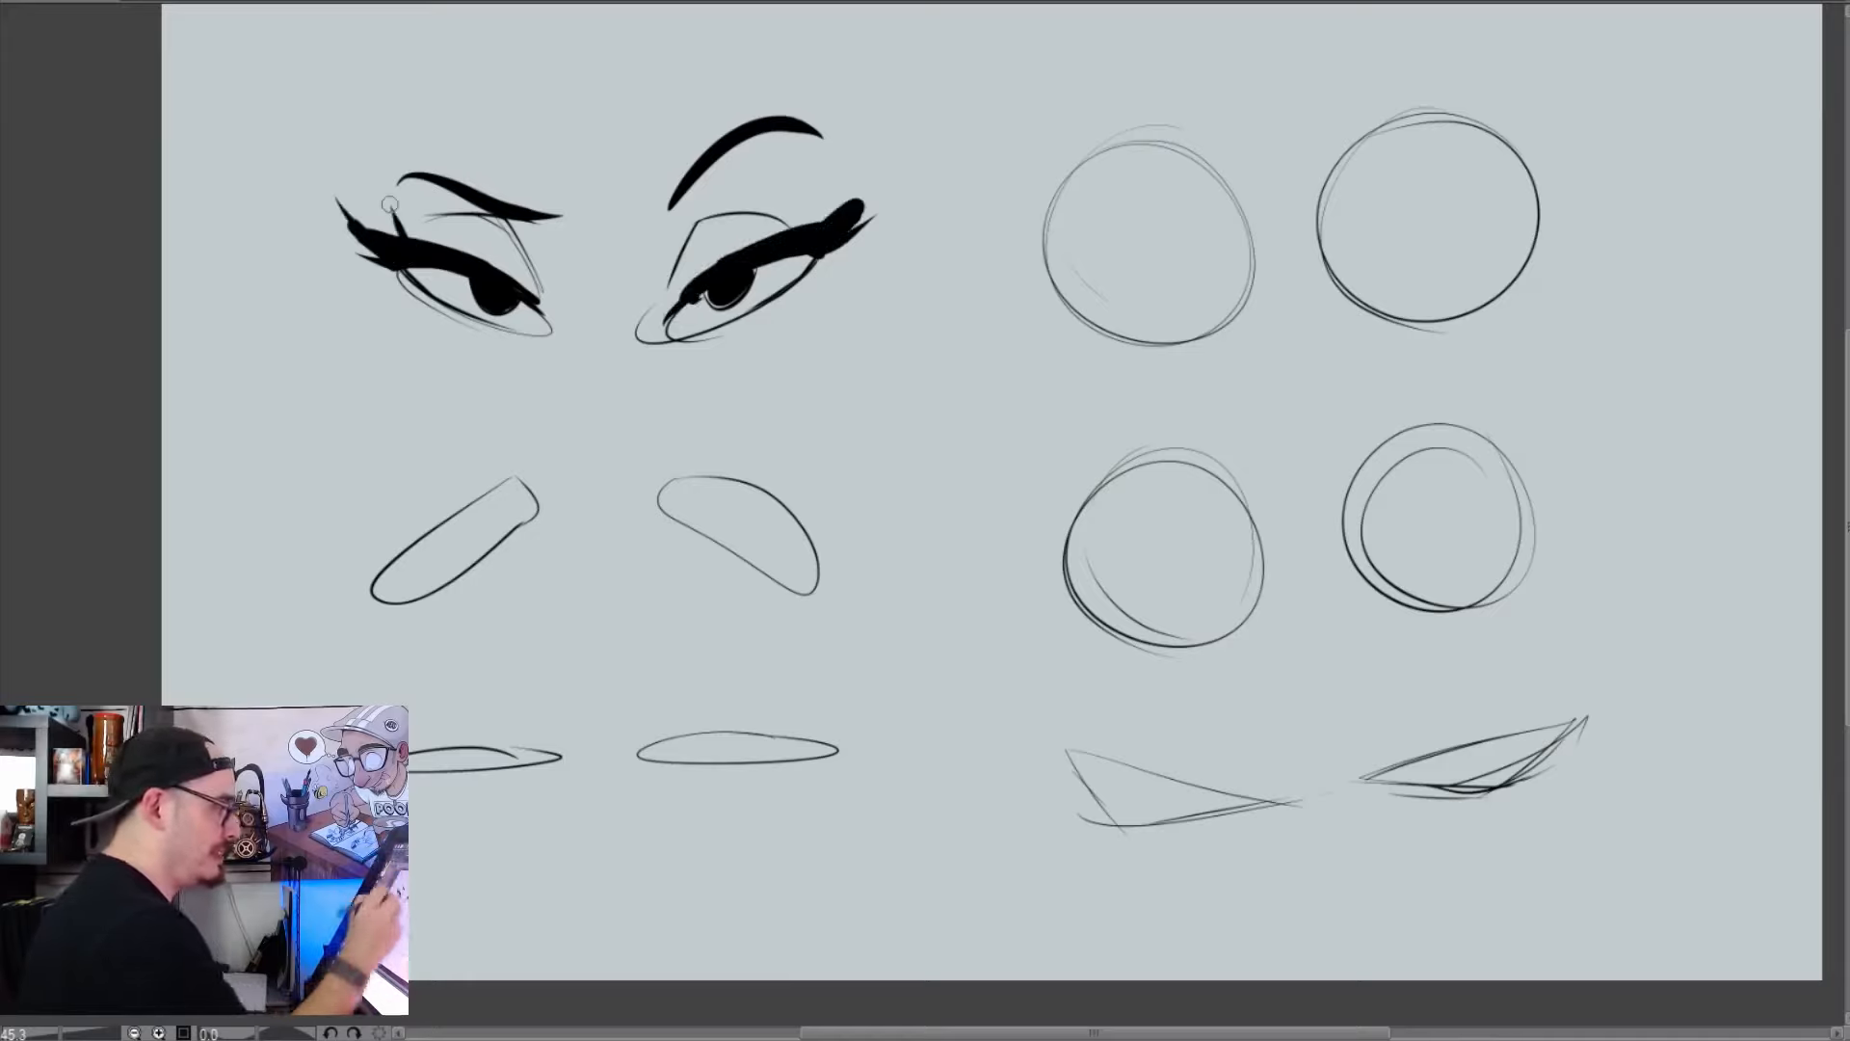
{"action": "left_click_drag", "start_coordinate": [858, 207], "coordinate": [890, 167]}
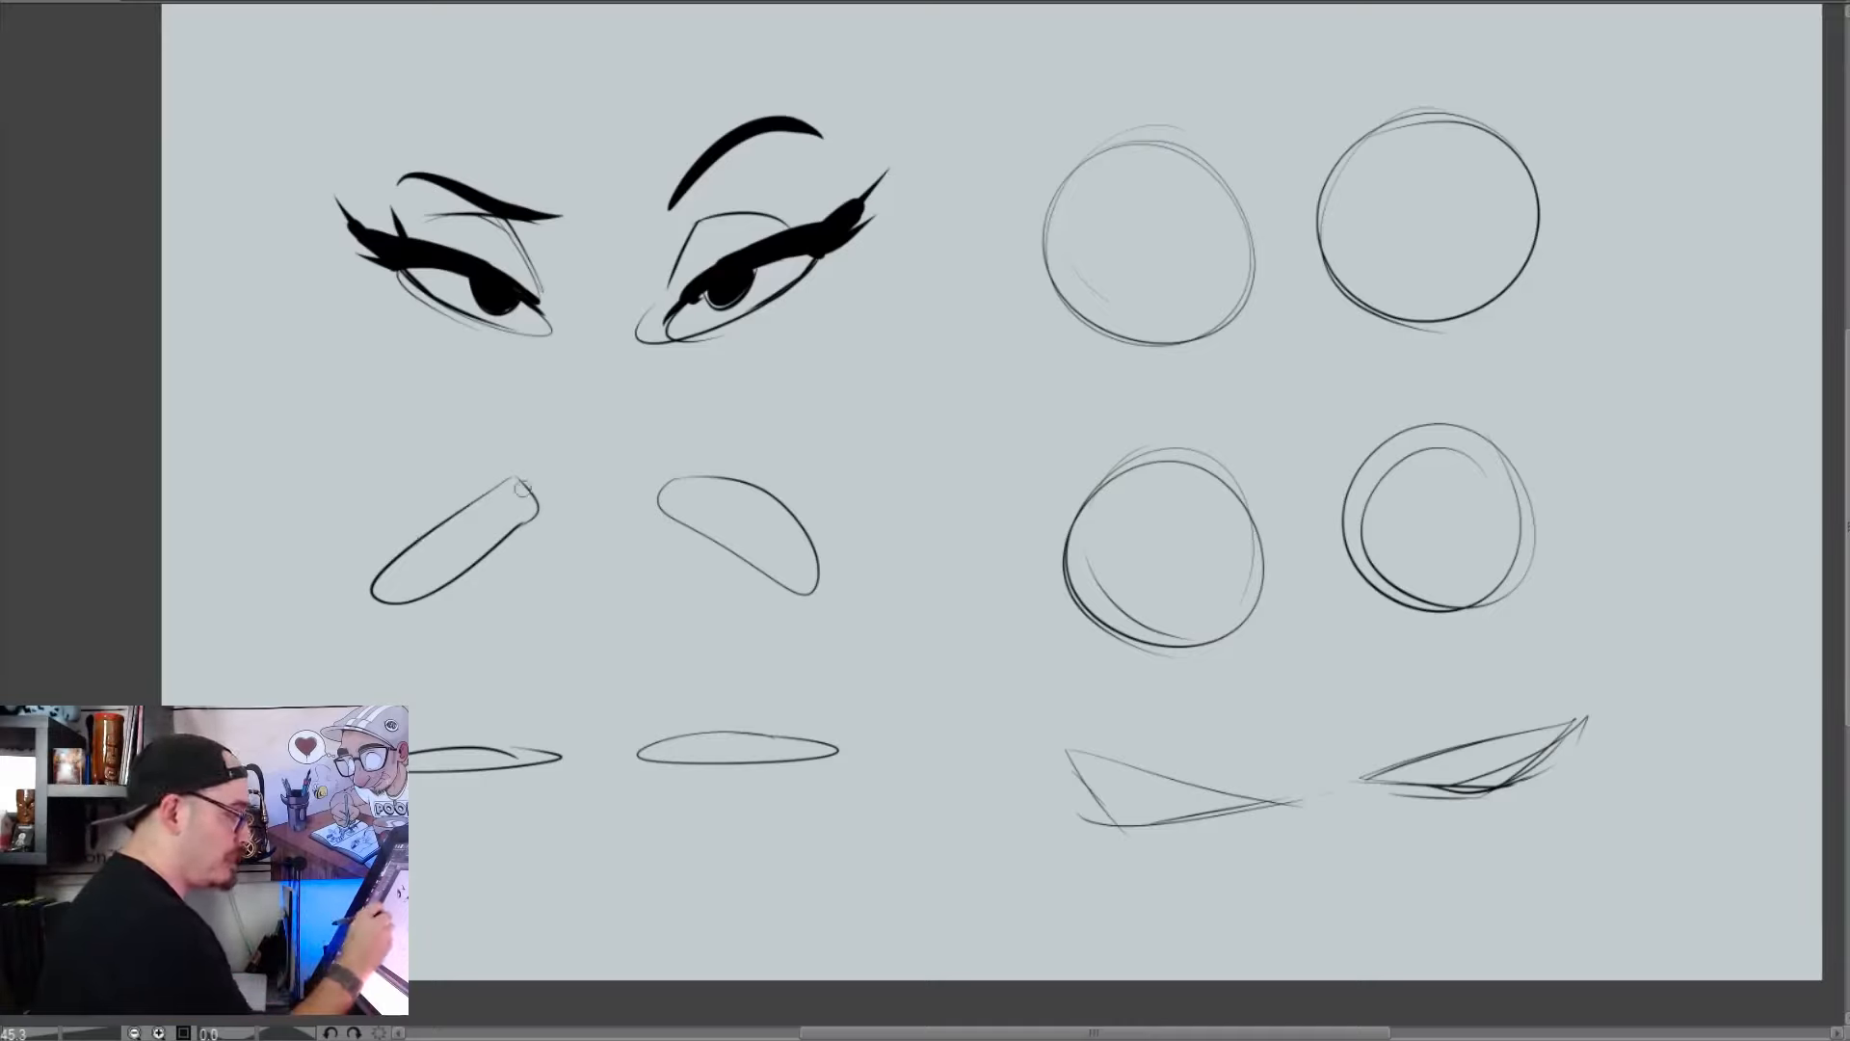
Ink thick upper lids on the middle drooping eye pair and sketch new inner corners and a thin lower lid line
{"action": "left_click_drag", "start_coordinate": [493, 465], "coordinate": [545, 442]}
{"action": "mouse_move", "coordinate": [372, 508]}
{"action": "left_mouse_down"}
{"action": "mouse_move", "coordinate": [549, 441]}
{"action": "mouse_move", "coordinate": [348, 588]}
{"action": "left_mouse_up"}
{"action": "key", "text": "ctrl+z"}
{"action": "key", "text": "ctrl+z"}
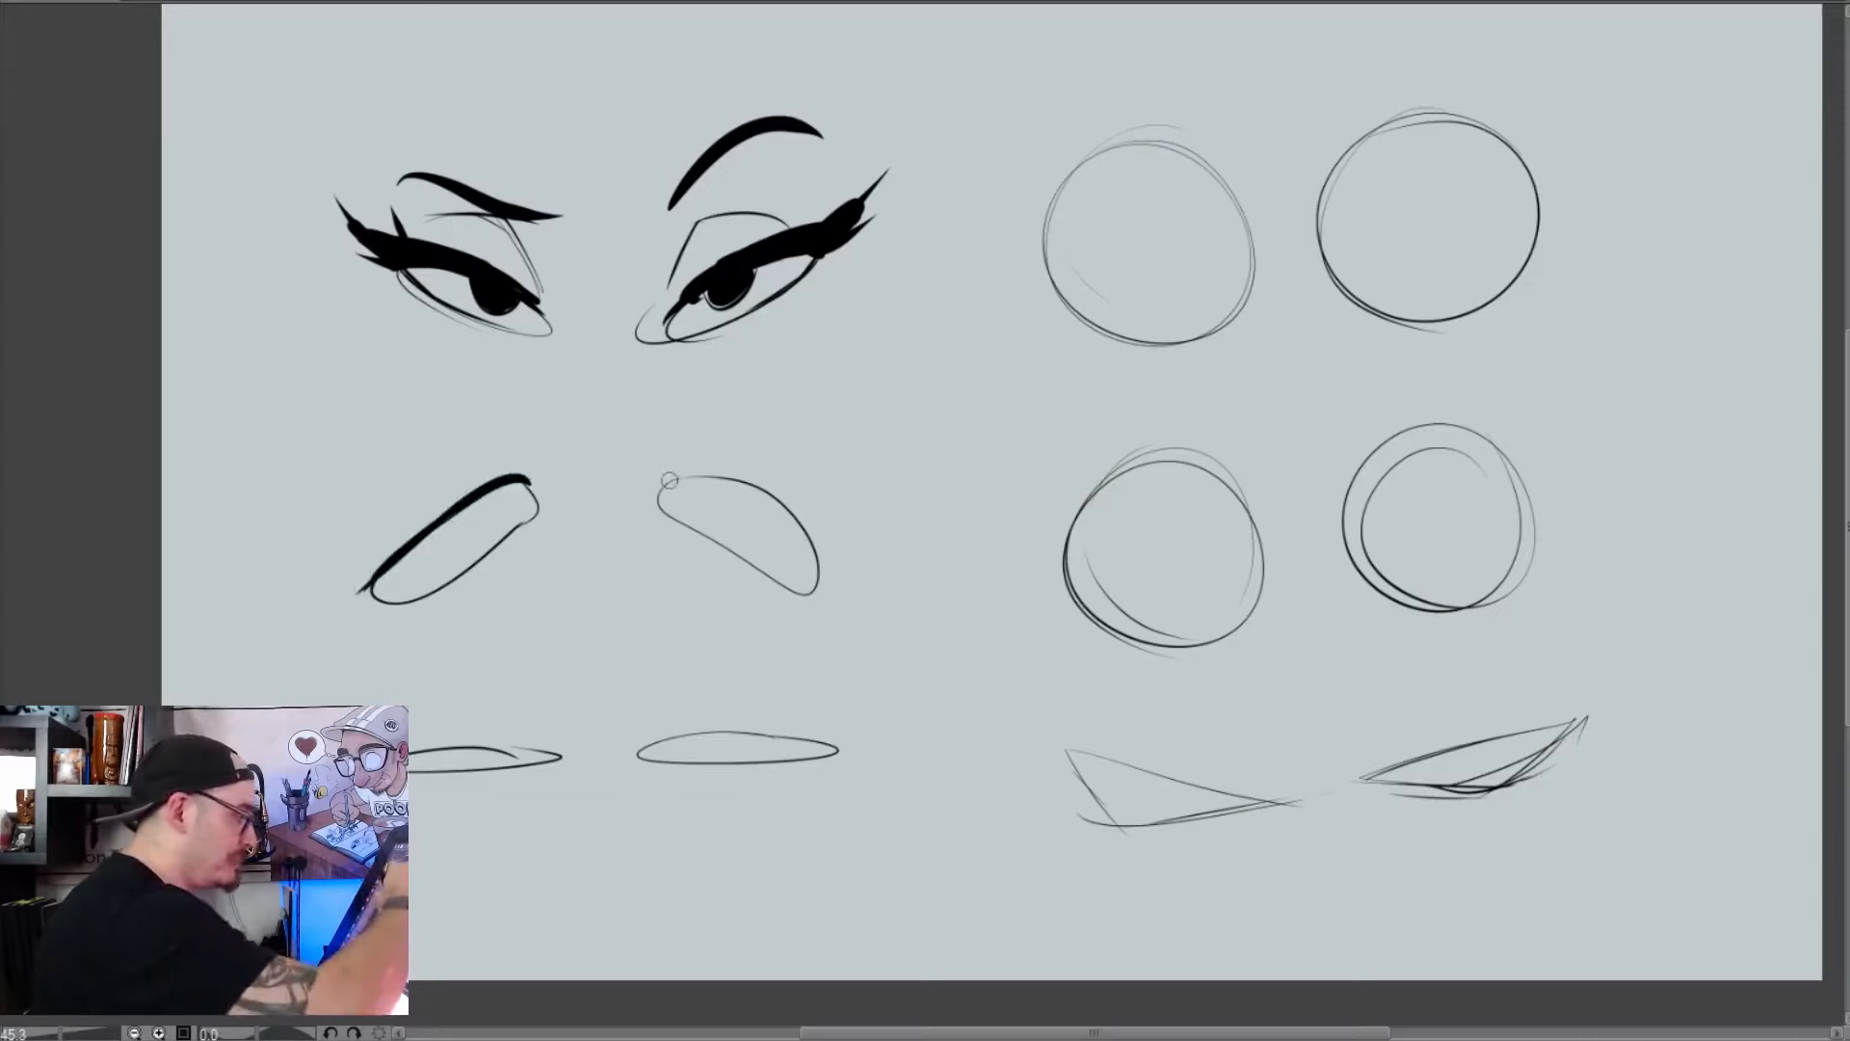
{"action": "mouse_move", "coordinate": [668, 480]}
{"action": "left_mouse_down"}
{"action": "mouse_move", "coordinate": [719, 483]}
{"action": "mouse_move", "coordinate": [686, 470]}
{"action": "mouse_move", "coordinate": [819, 542]}
{"action": "mouse_move", "coordinate": [823, 565]}
{"action": "mouse_move", "coordinate": [728, 474]}
{"action": "left_mouse_up"}
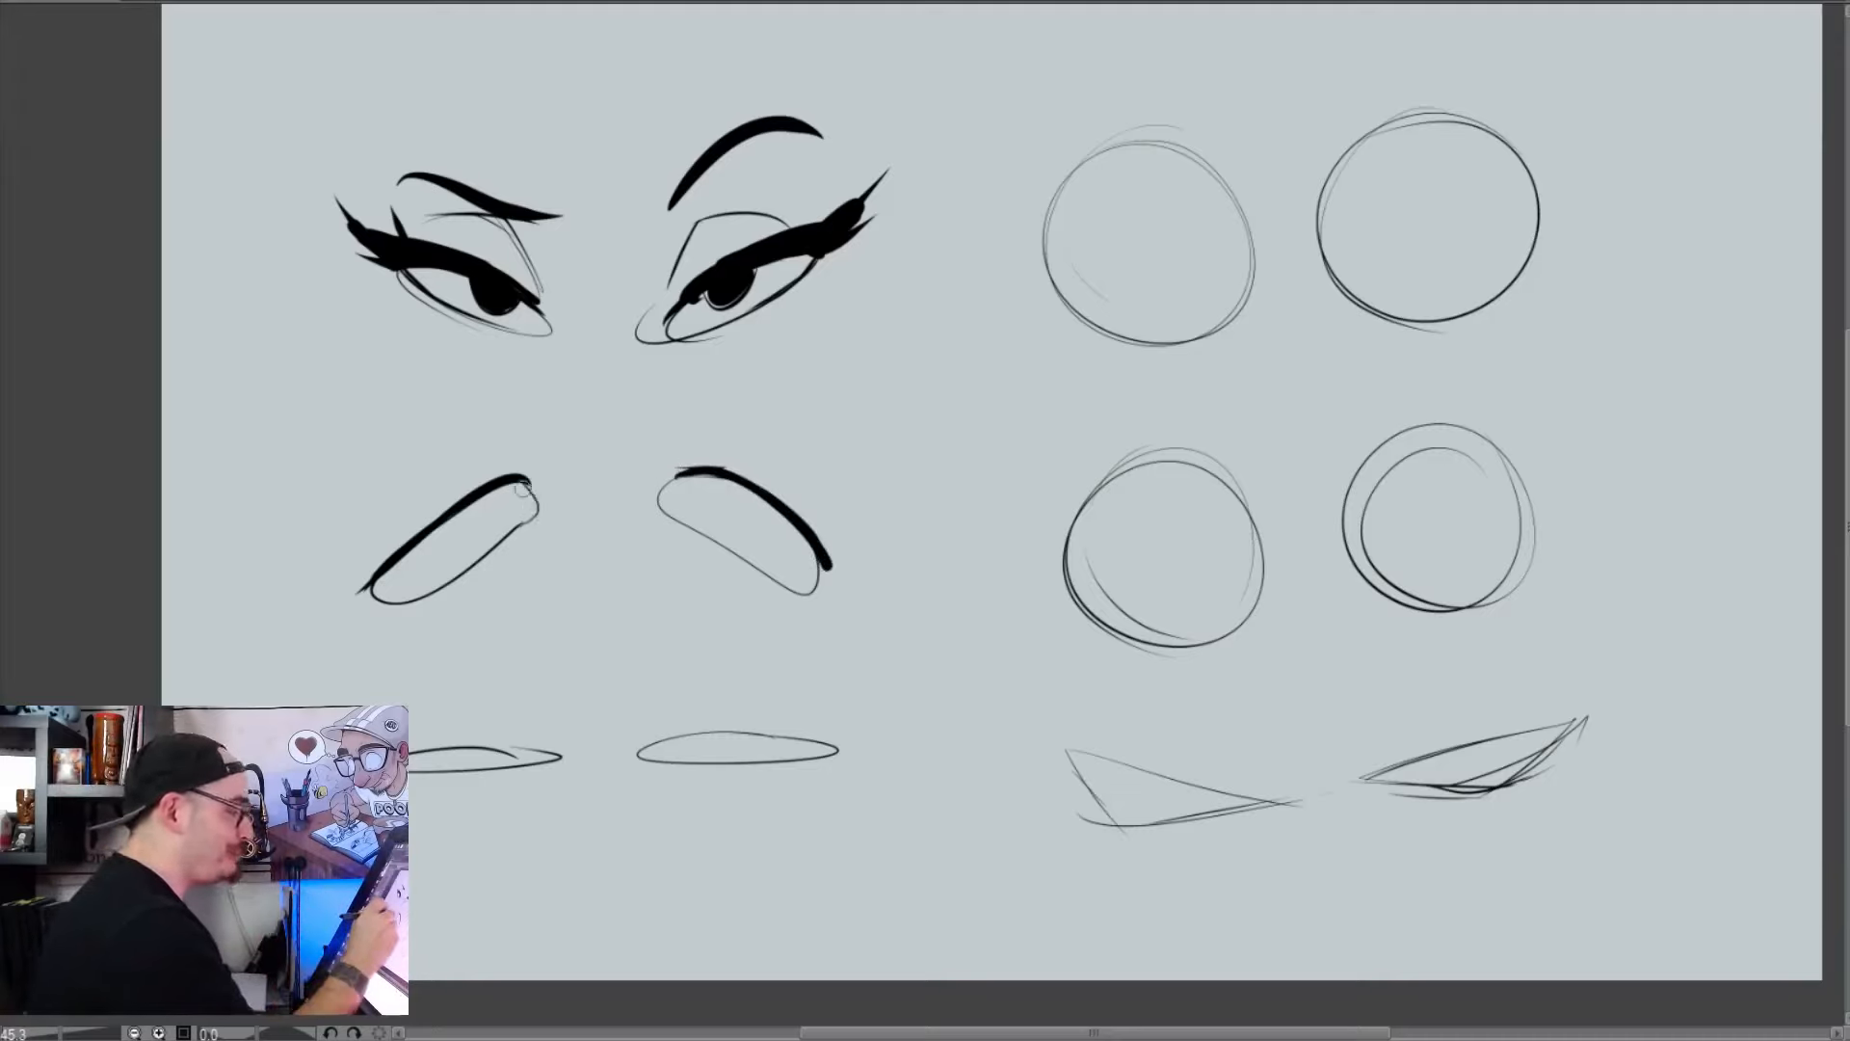
{"action": "mouse_move", "coordinate": [665, 493]}
{"action": "left_mouse_down"}
{"action": "mouse_move", "coordinate": [800, 584]}
{"action": "mouse_move", "coordinate": [824, 563]}
{"action": "left_mouse_up"}
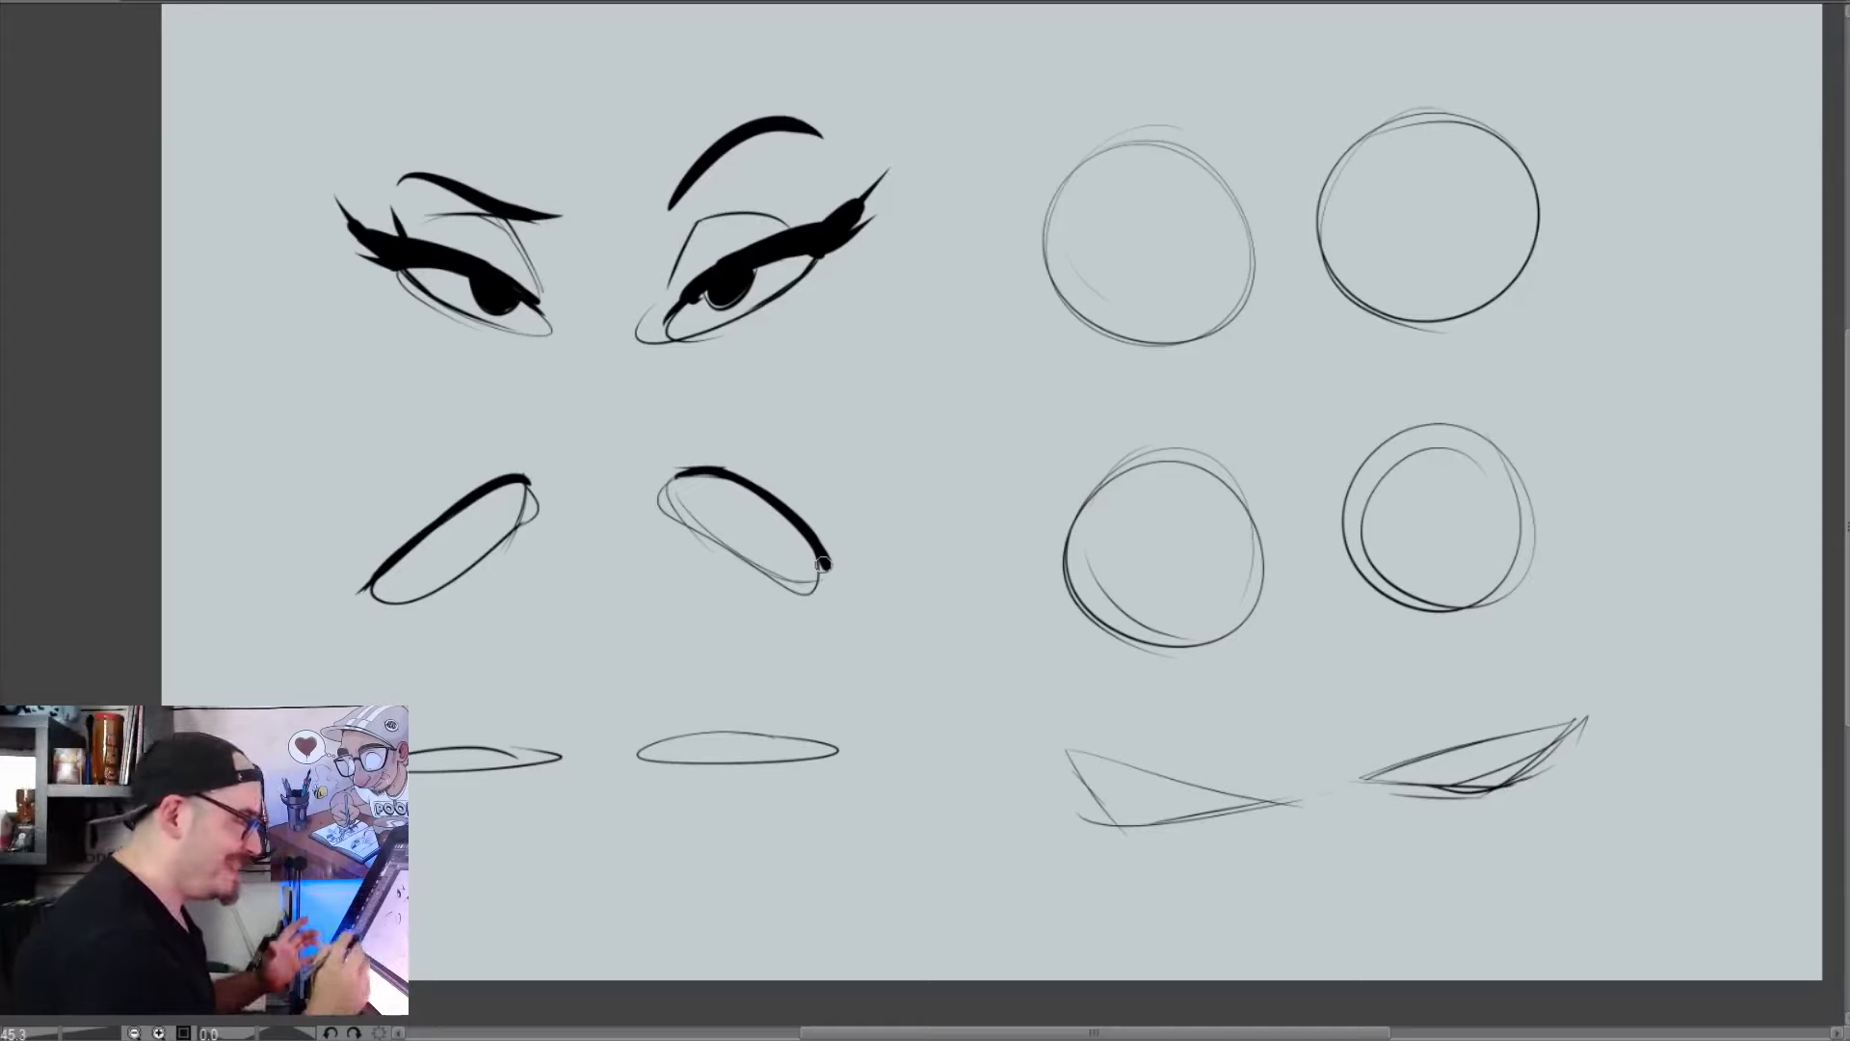
Remove a trial rectangle beside the round eyes and draw a pair of narrow rectangular eye shapes below the pointed ones
{"action": "mouse_move", "coordinate": [1703, 403]}
{"action": "left_mouse_down"}
{"action": "mouse_move", "coordinate": [1641, 419]}
{"action": "mouse_move", "coordinate": [1684, 375]}
{"action": "mouse_move", "coordinate": [1812, 377]}
{"action": "mouse_move", "coordinate": [1717, 412]}
{"action": "left_mouse_up"}
{"action": "key", "text": "ctrl+z"}
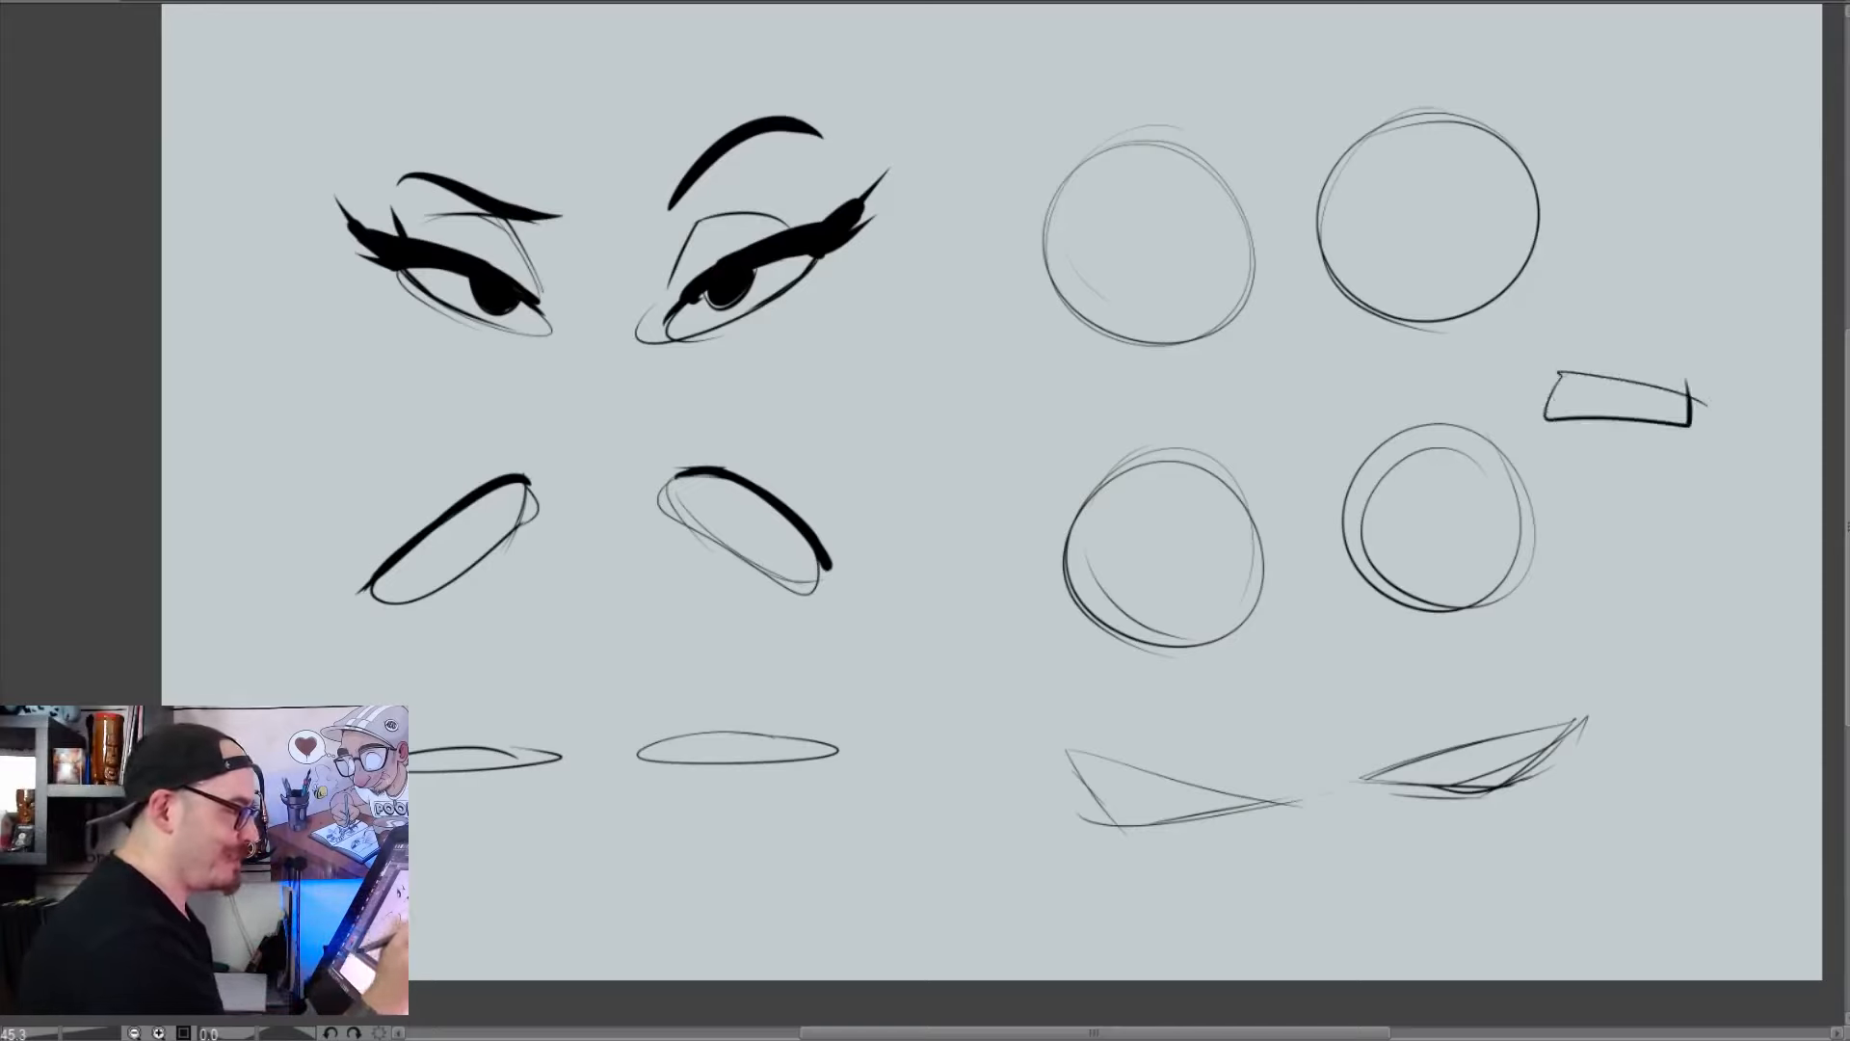
{"action": "key", "text": "ctrl+z"}
{"action": "mouse_move", "coordinate": [1569, 875]}
{"action": "left_mouse_down"}
{"action": "mouse_move", "coordinate": [1441, 900]}
{"action": "mouse_move", "coordinate": [1554, 866]}
{"action": "mouse_move", "coordinate": [1770, 866]}
{"action": "mouse_move", "coordinate": [1776, 882]}
{"action": "mouse_move", "coordinate": [1601, 889]}
{"action": "left_mouse_up"}
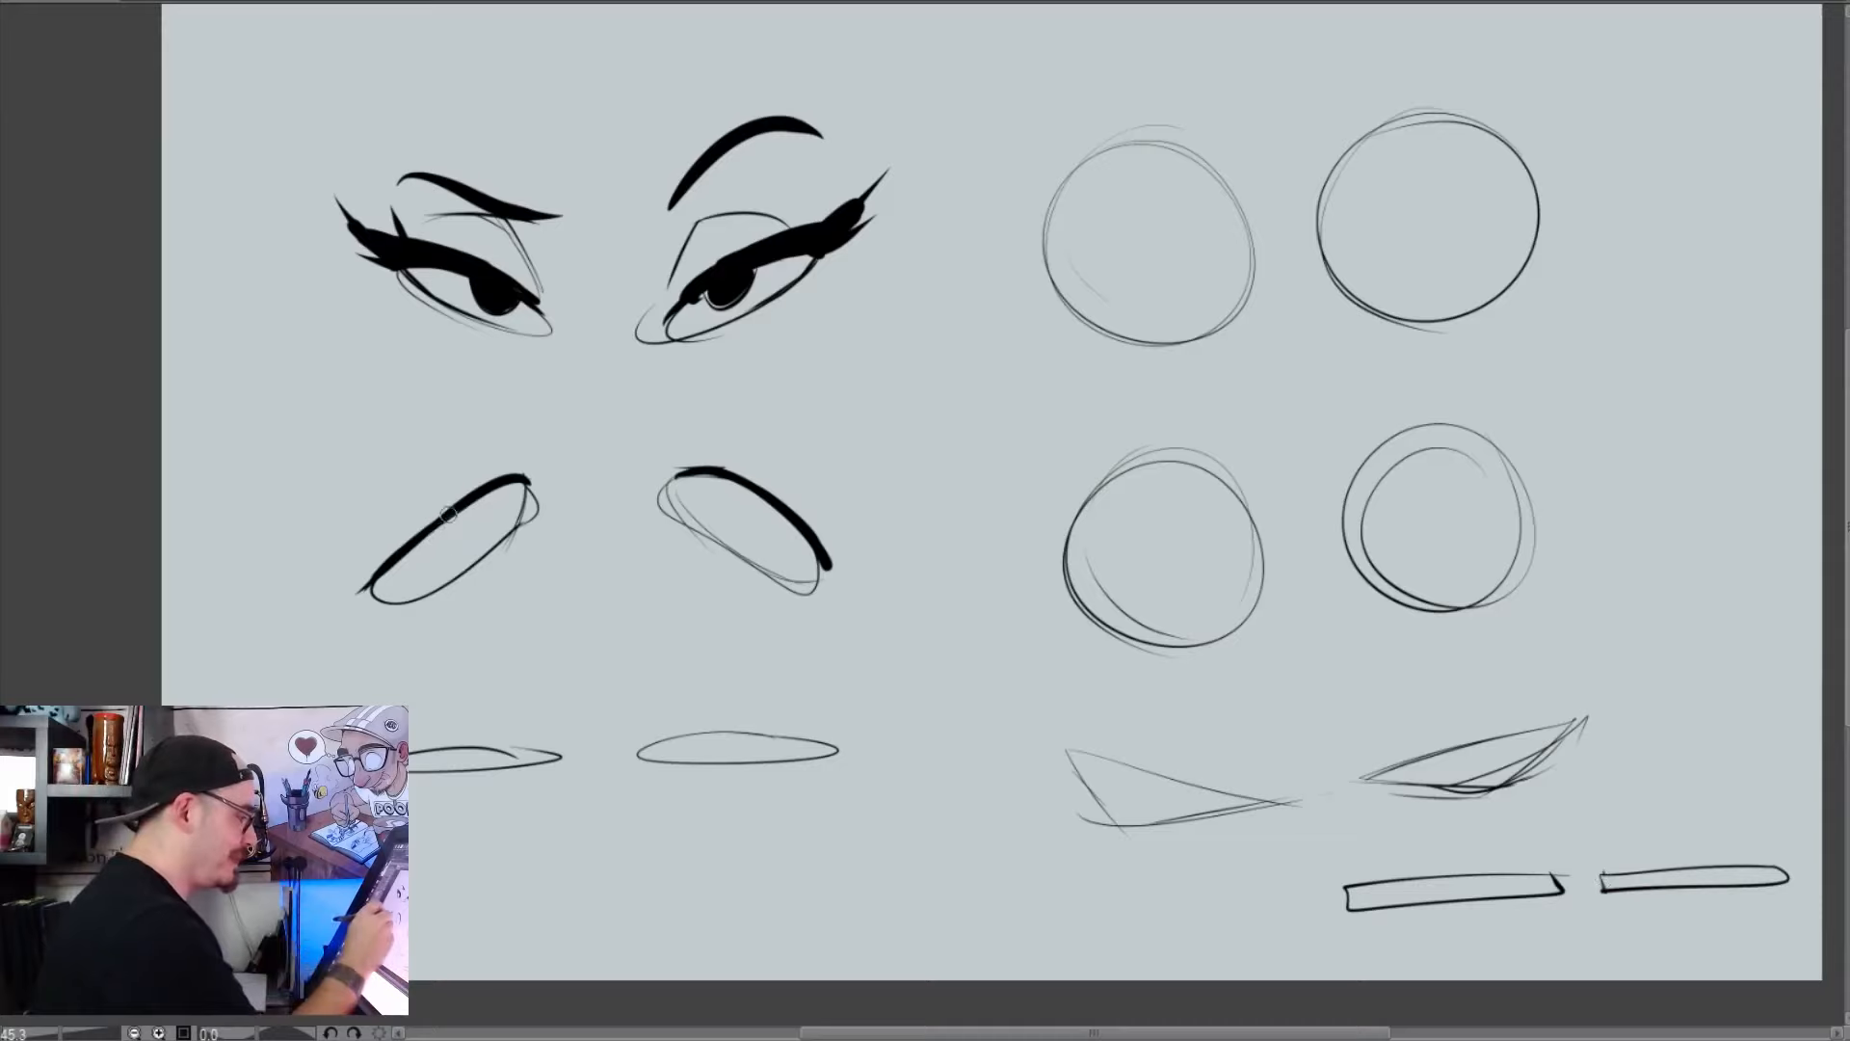
Draw ringed irises with small dark pupils under the upper lids of the drooping eyes, and undo the arrow drawn between the pairs
{"action": "left_click_drag", "start_coordinate": [449, 516], "coordinate": [497, 490]}
{"action": "mouse_move", "coordinate": [694, 478]}
{"action": "left_mouse_down"}
{"action": "mouse_move", "coordinate": [702, 514]}
{"action": "mouse_move", "coordinate": [739, 486]}
{"action": "left_mouse_up"}
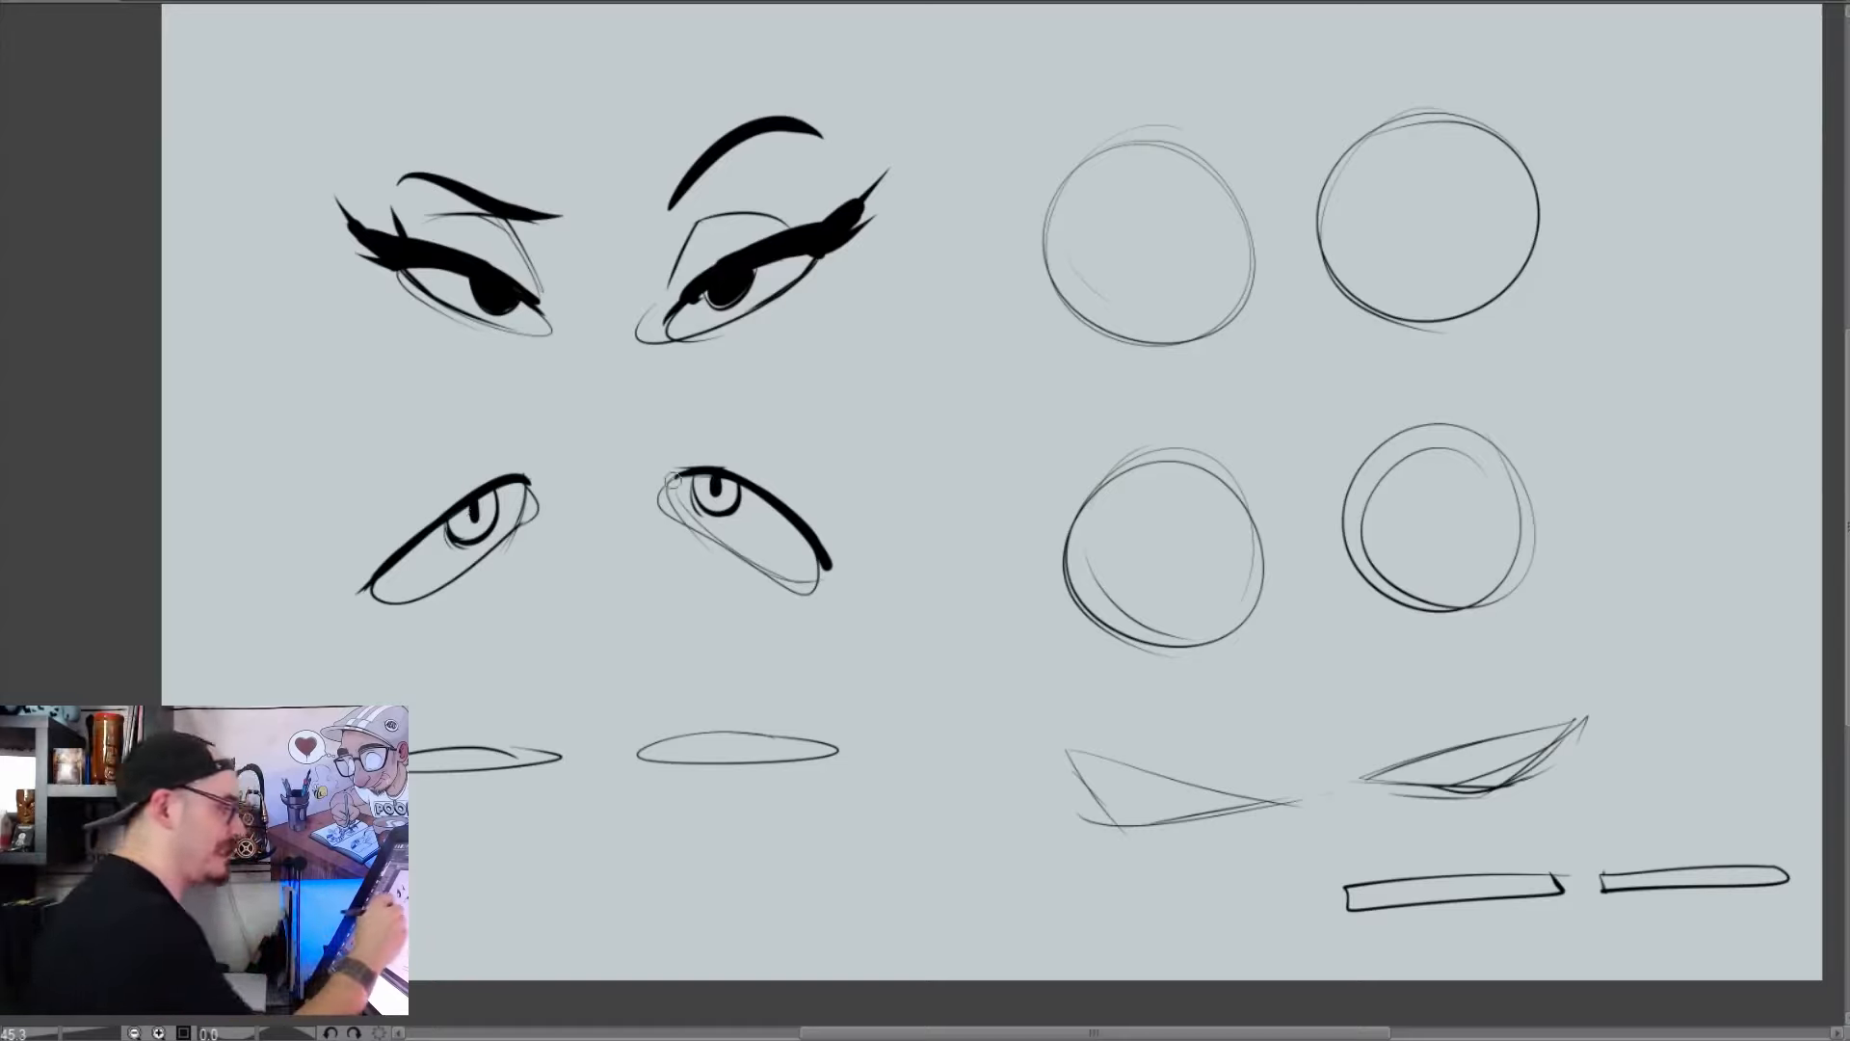
{"action": "left_click_drag", "start_coordinate": [667, 478], "coordinate": [704, 527]}
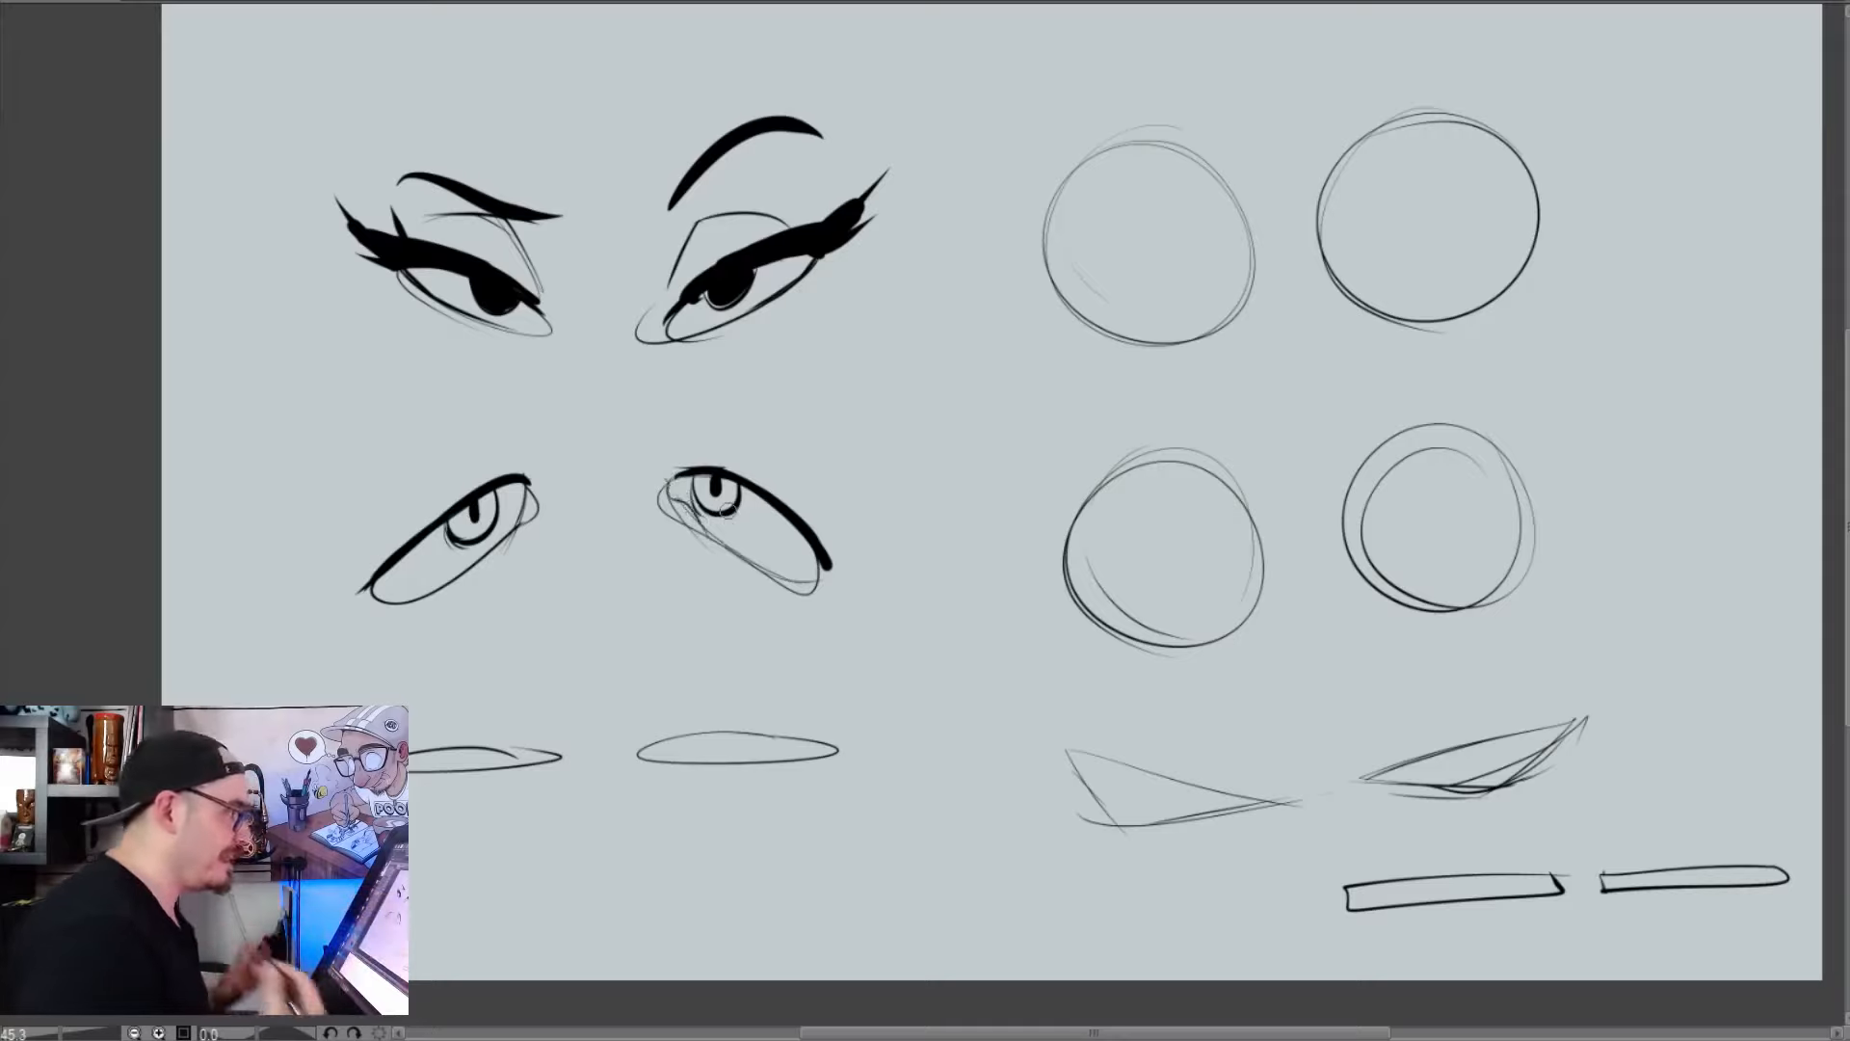
{"action": "left_click_drag", "start_coordinate": [761, 414], "coordinate": [768, 378]}
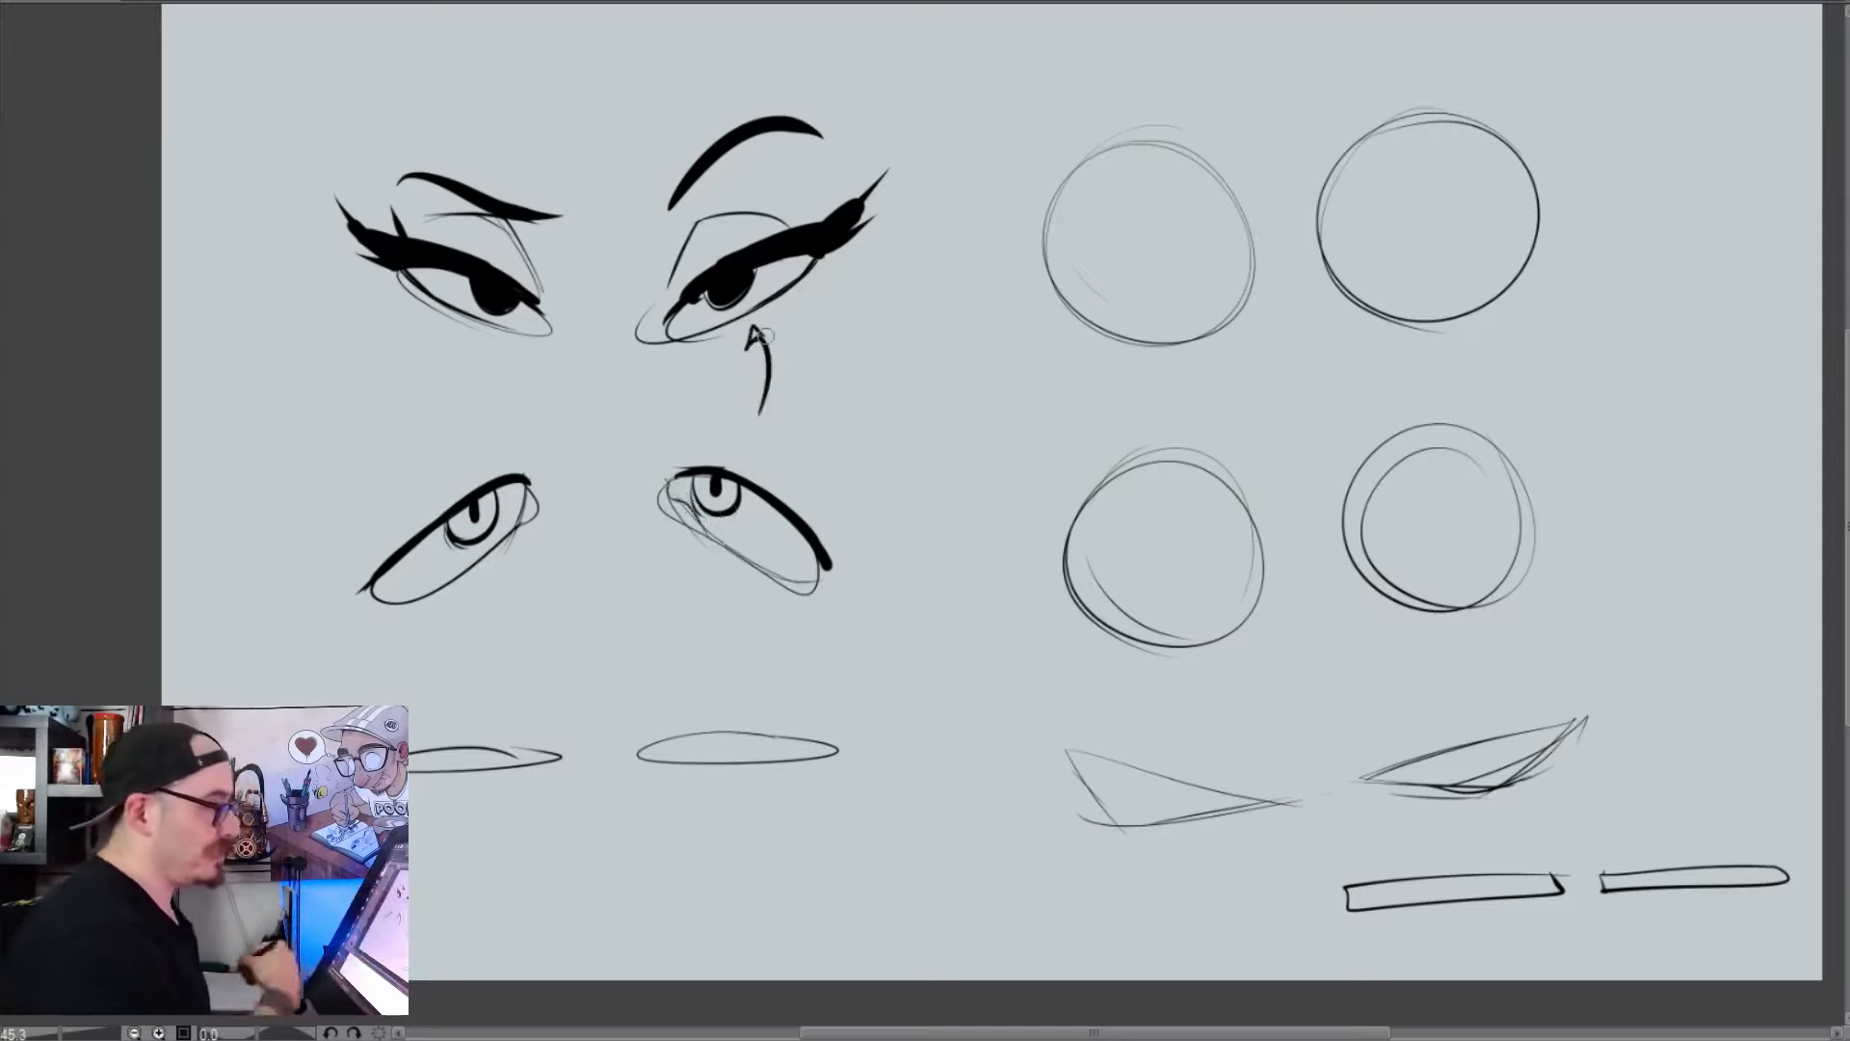
{"action": "key", "text": "ctrl+z"}
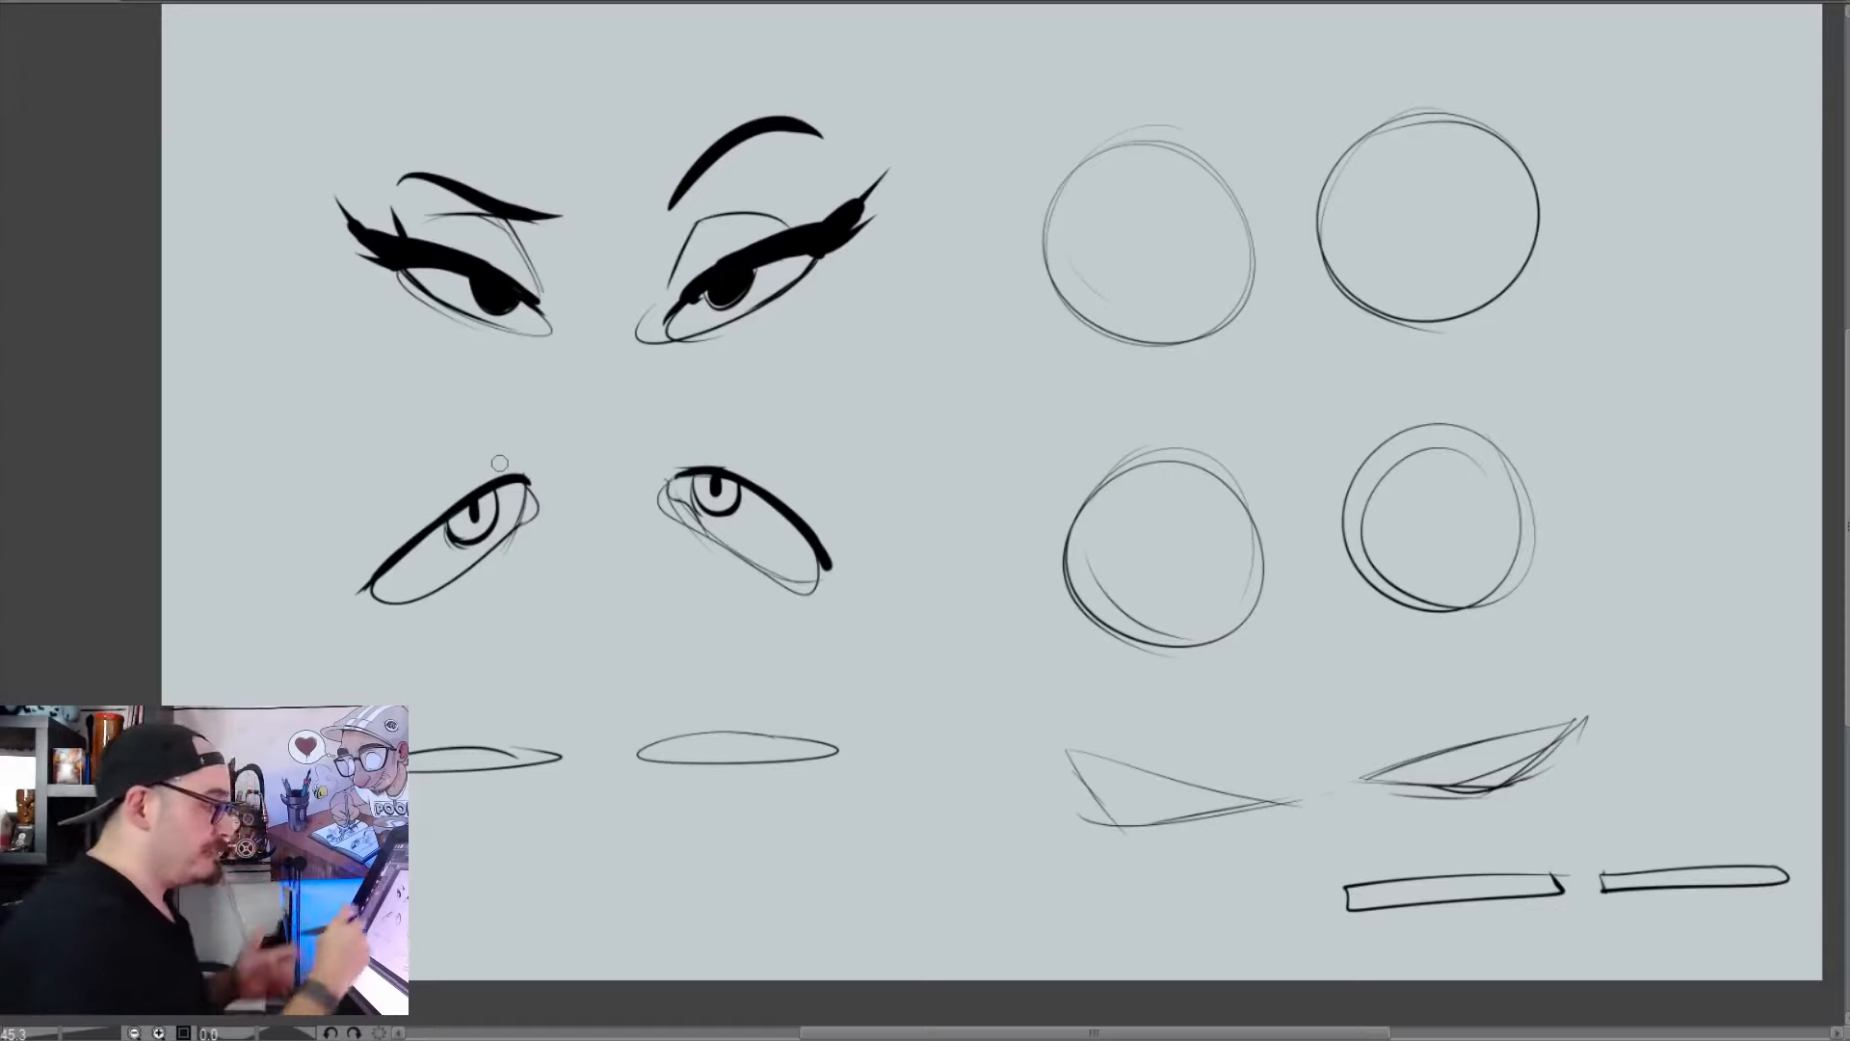
Add creases around the drooping eyes and thick worried eyebrows with short curved frown lines at their inner ends
{"action": "left_click_drag", "start_coordinate": [537, 520], "coordinate": [497, 567]}
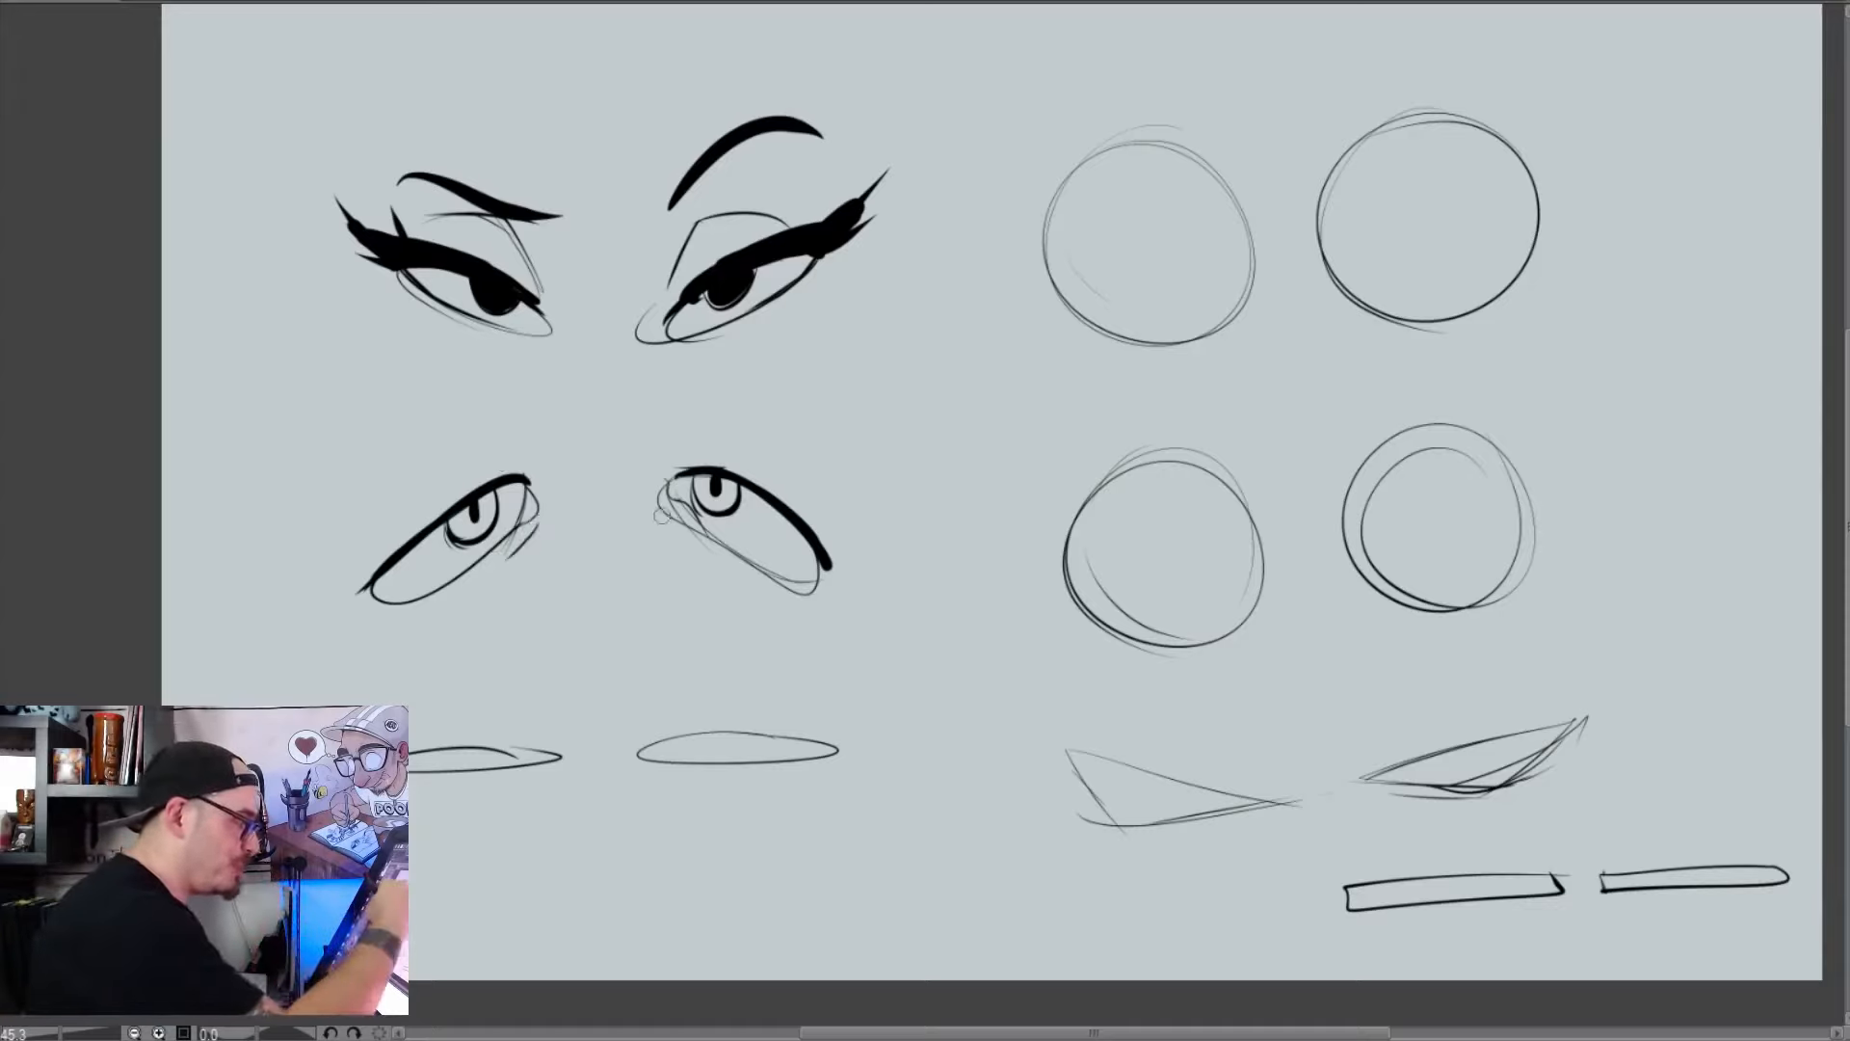
{"action": "left_click_drag", "start_coordinate": [663, 505], "coordinate": [697, 552]}
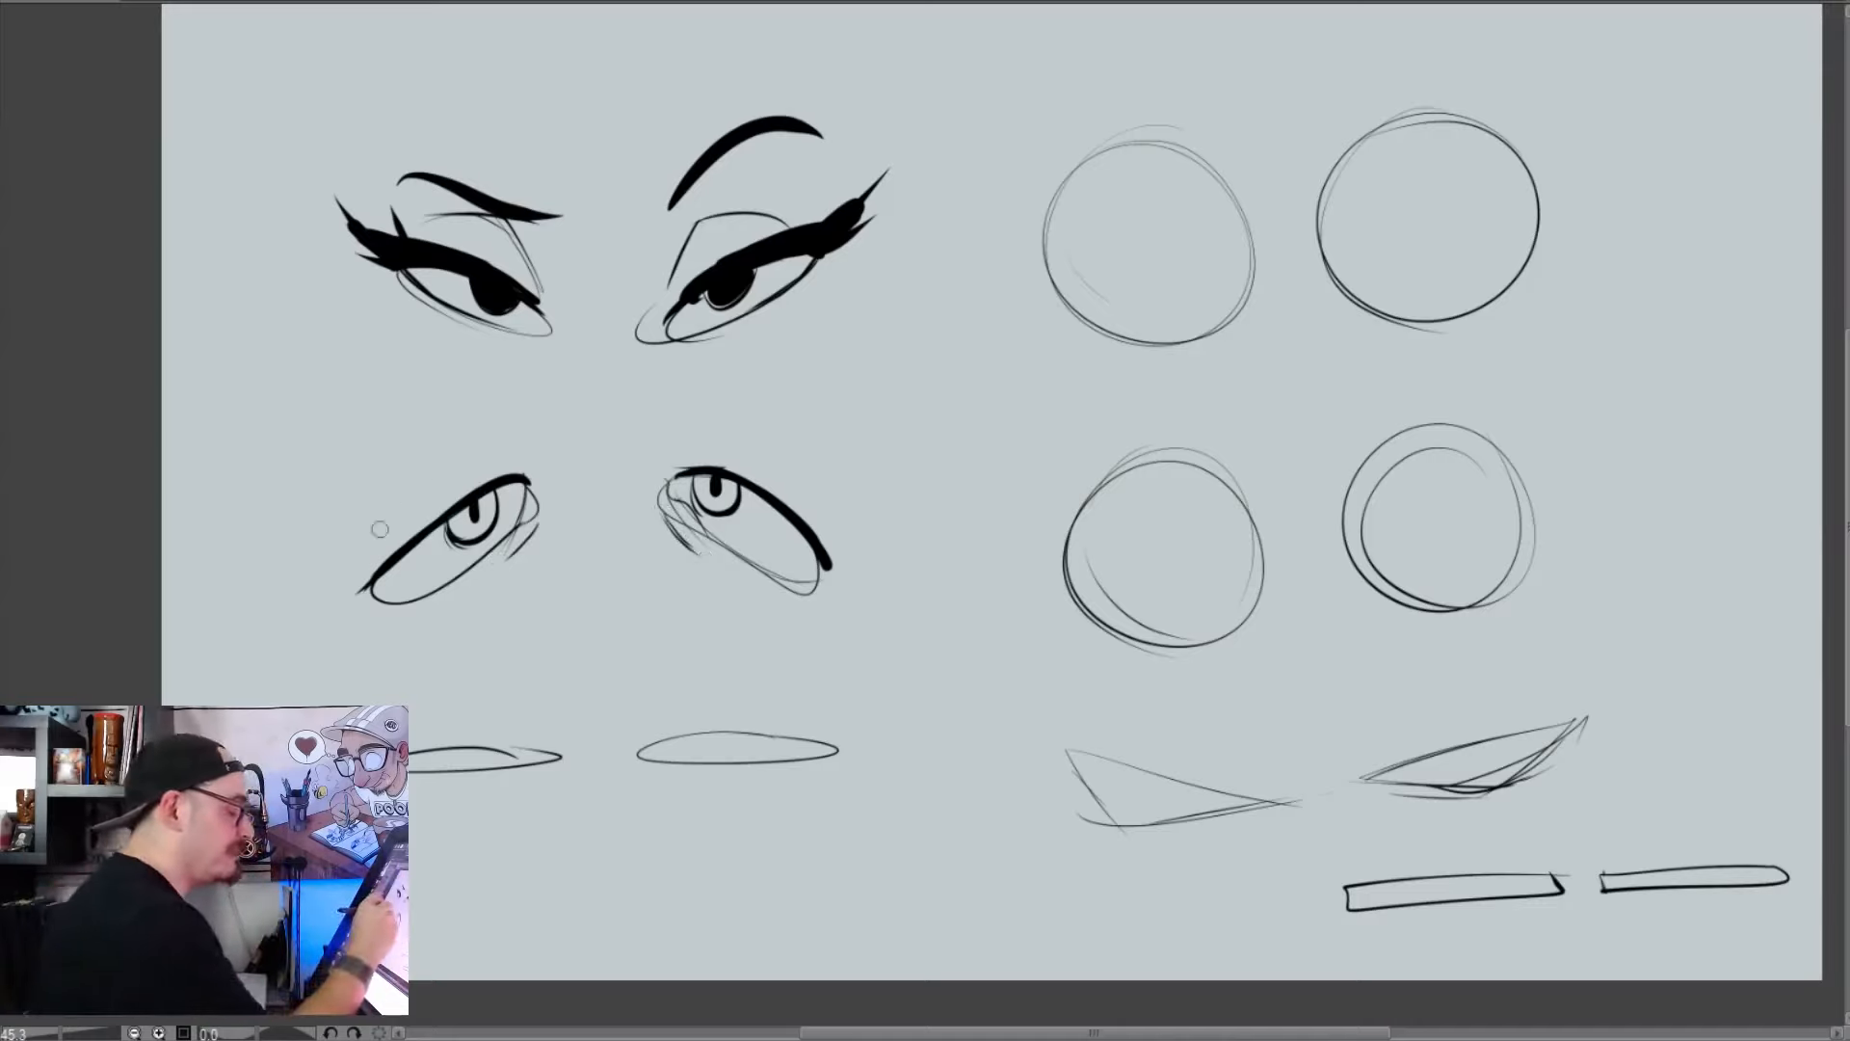
{"action": "left_click_drag", "start_coordinate": [410, 496], "coordinate": [449, 456]}
{"action": "mouse_move", "coordinate": [530, 409]}
{"action": "left_mouse_down"}
{"action": "mouse_move", "coordinate": [349, 547]}
{"action": "mouse_move", "coordinate": [540, 400]}
{"action": "mouse_move", "coordinate": [398, 507]}
{"action": "mouse_move", "coordinate": [469, 471]}
{"action": "left_mouse_up"}
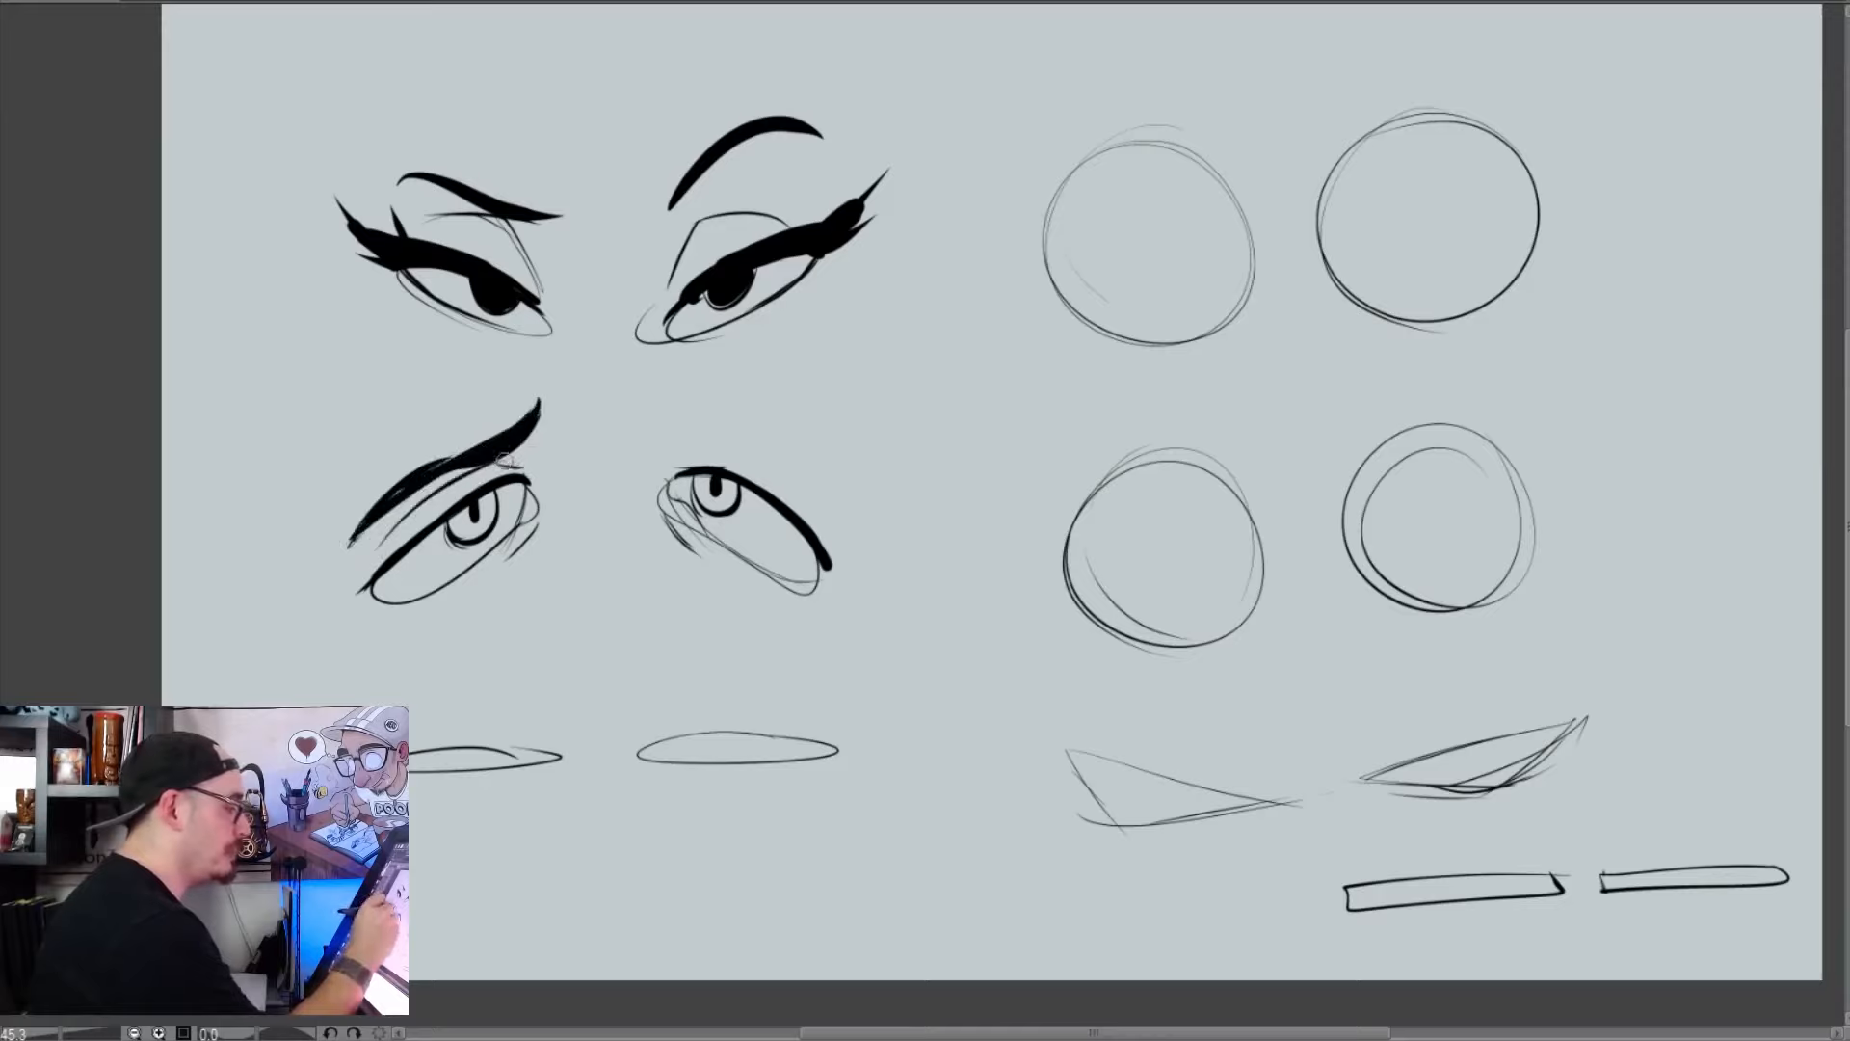
{"action": "left_click_drag", "start_coordinate": [672, 436], "coordinate": [843, 529]}
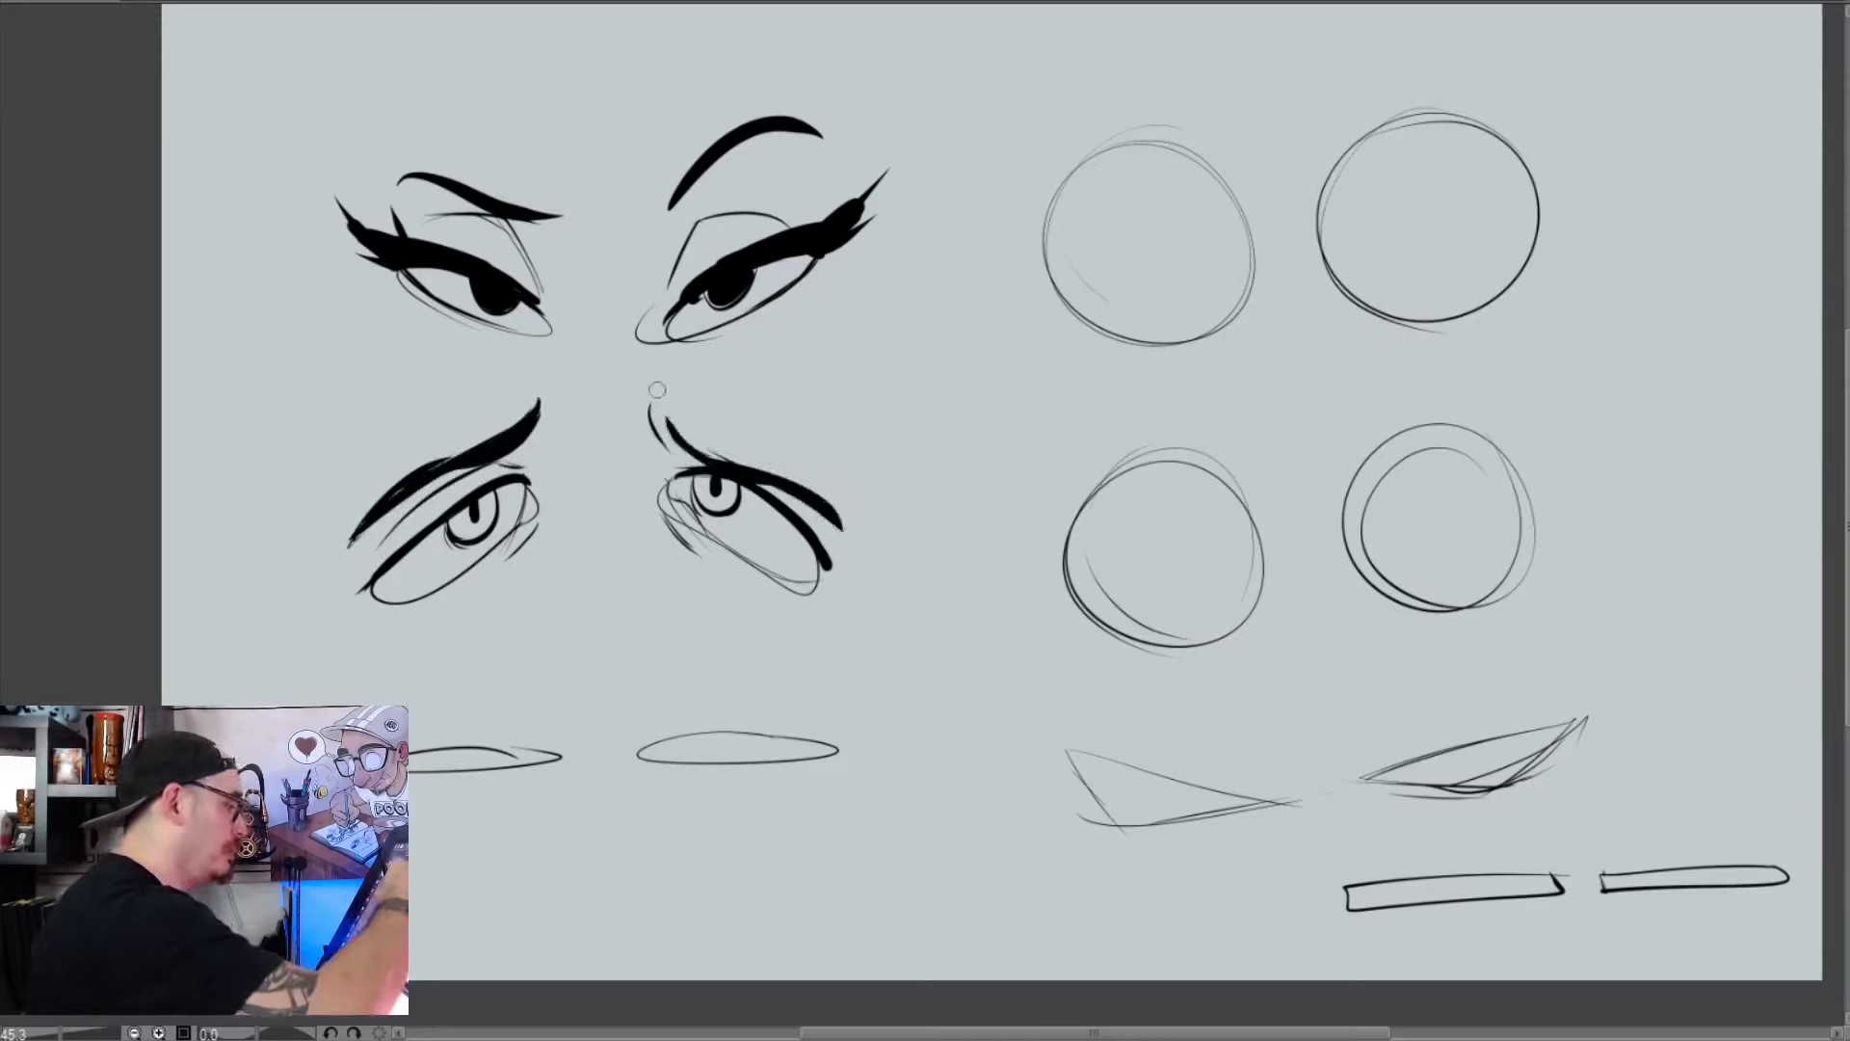
{"action": "left_click_drag", "start_coordinate": [550, 424], "coordinate": [551, 382]}
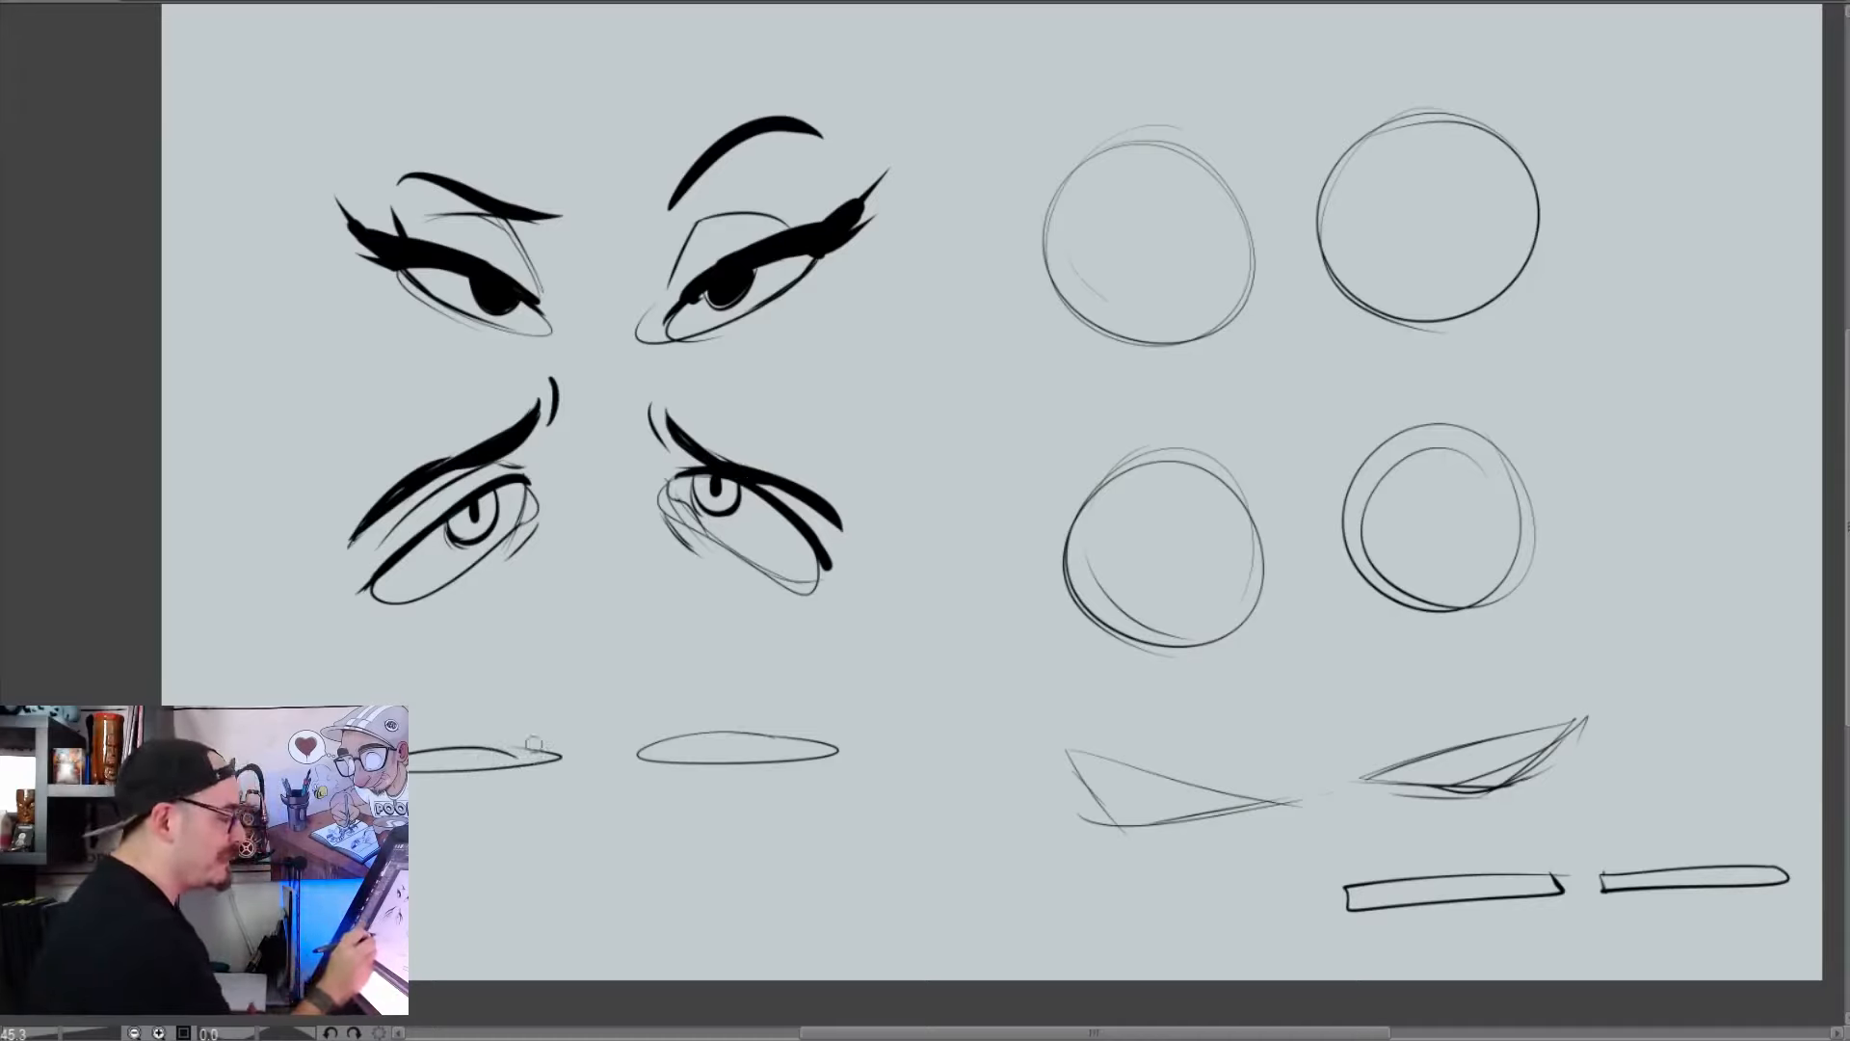
Ink the lowest flat eye pair as thick black closed lids with short crease marks under the inner corners
{"action": "mouse_move", "coordinate": [553, 757]}
{"action": "left_mouse_down"}
{"action": "mouse_move", "coordinate": [440, 756]}
{"action": "mouse_move", "coordinate": [562, 747]}
{"action": "left_mouse_up"}
{"action": "left_click_drag", "start_coordinate": [455, 754], "coordinate": [817, 741]}
{"action": "left_click_drag", "start_coordinate": [641, 748], "coordinate": [846, 741]}
{"action": "left_click_drag", "start_coordinate": [643, 753], "coordinate": [838, 748]}
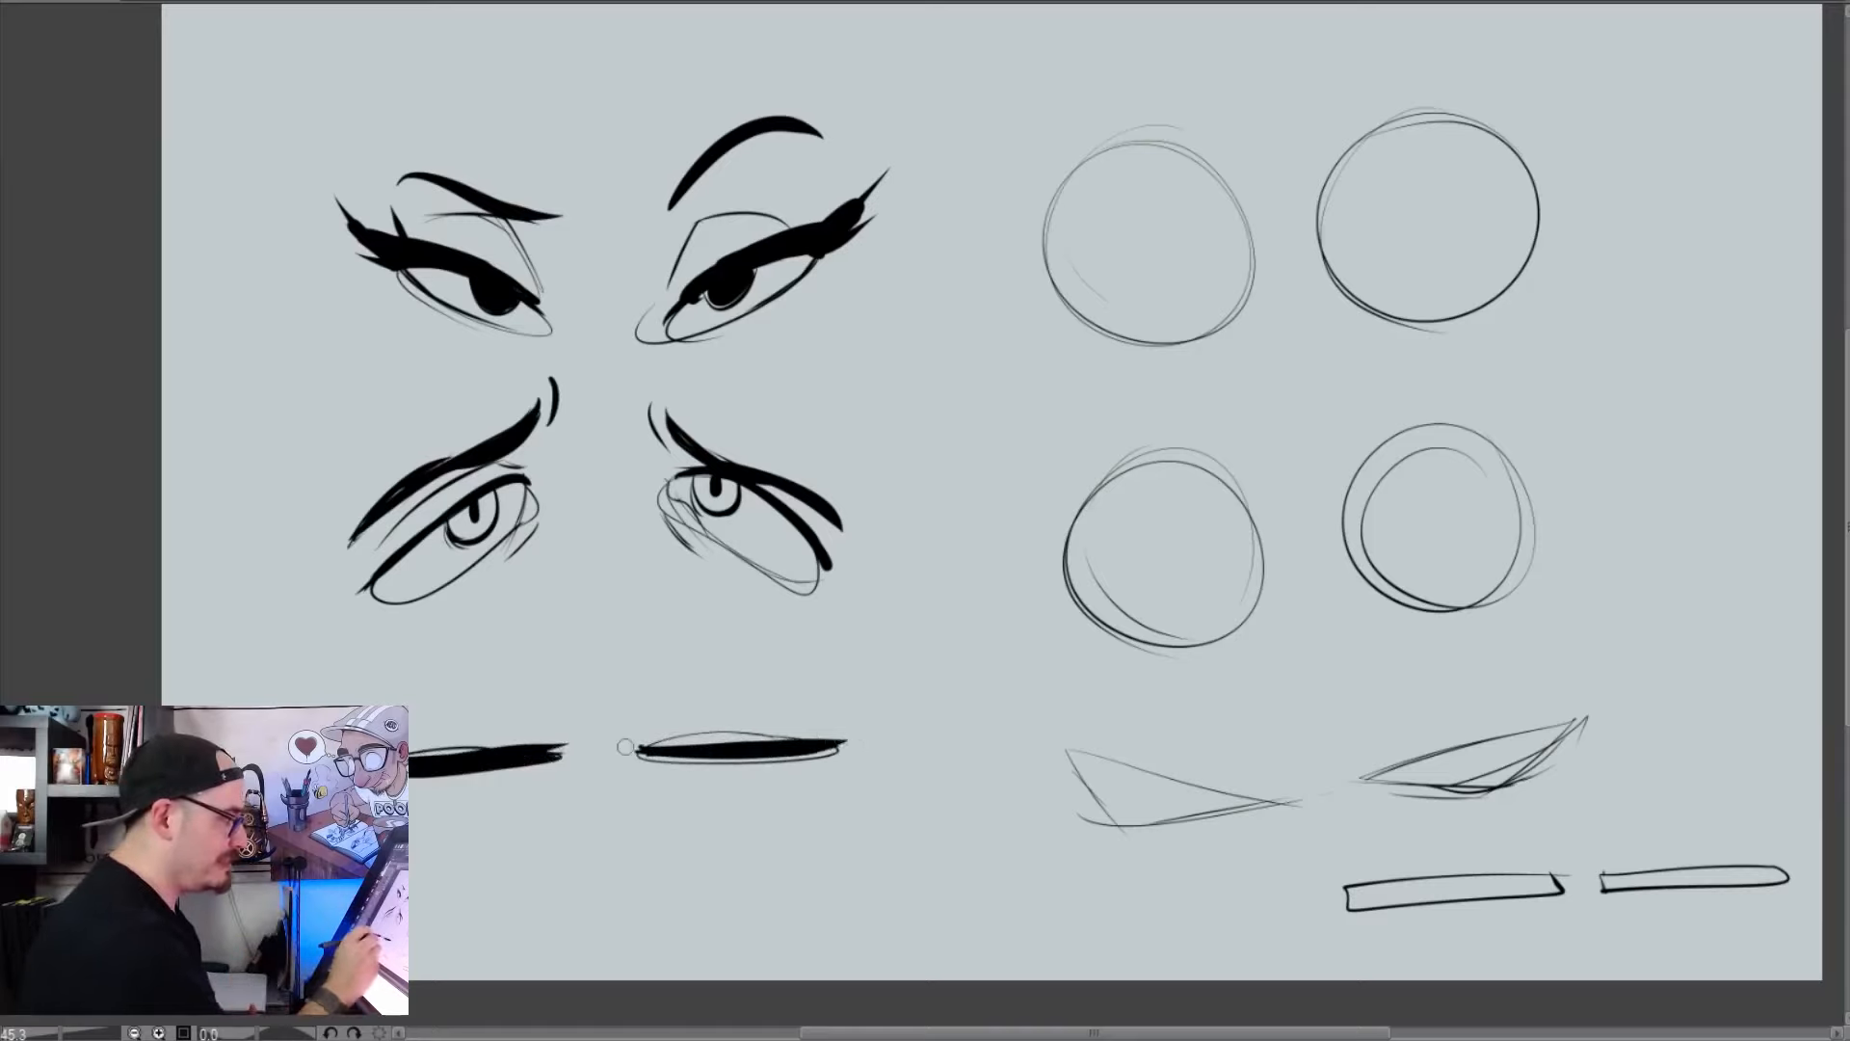
{"action": "left_click_drag", "start_coordinate": [644, 754], "coordinate": [840, 751]}
{"action": "left_click_drag", "start_coordinate": [722, 756], "coordinate": [676, 758]}
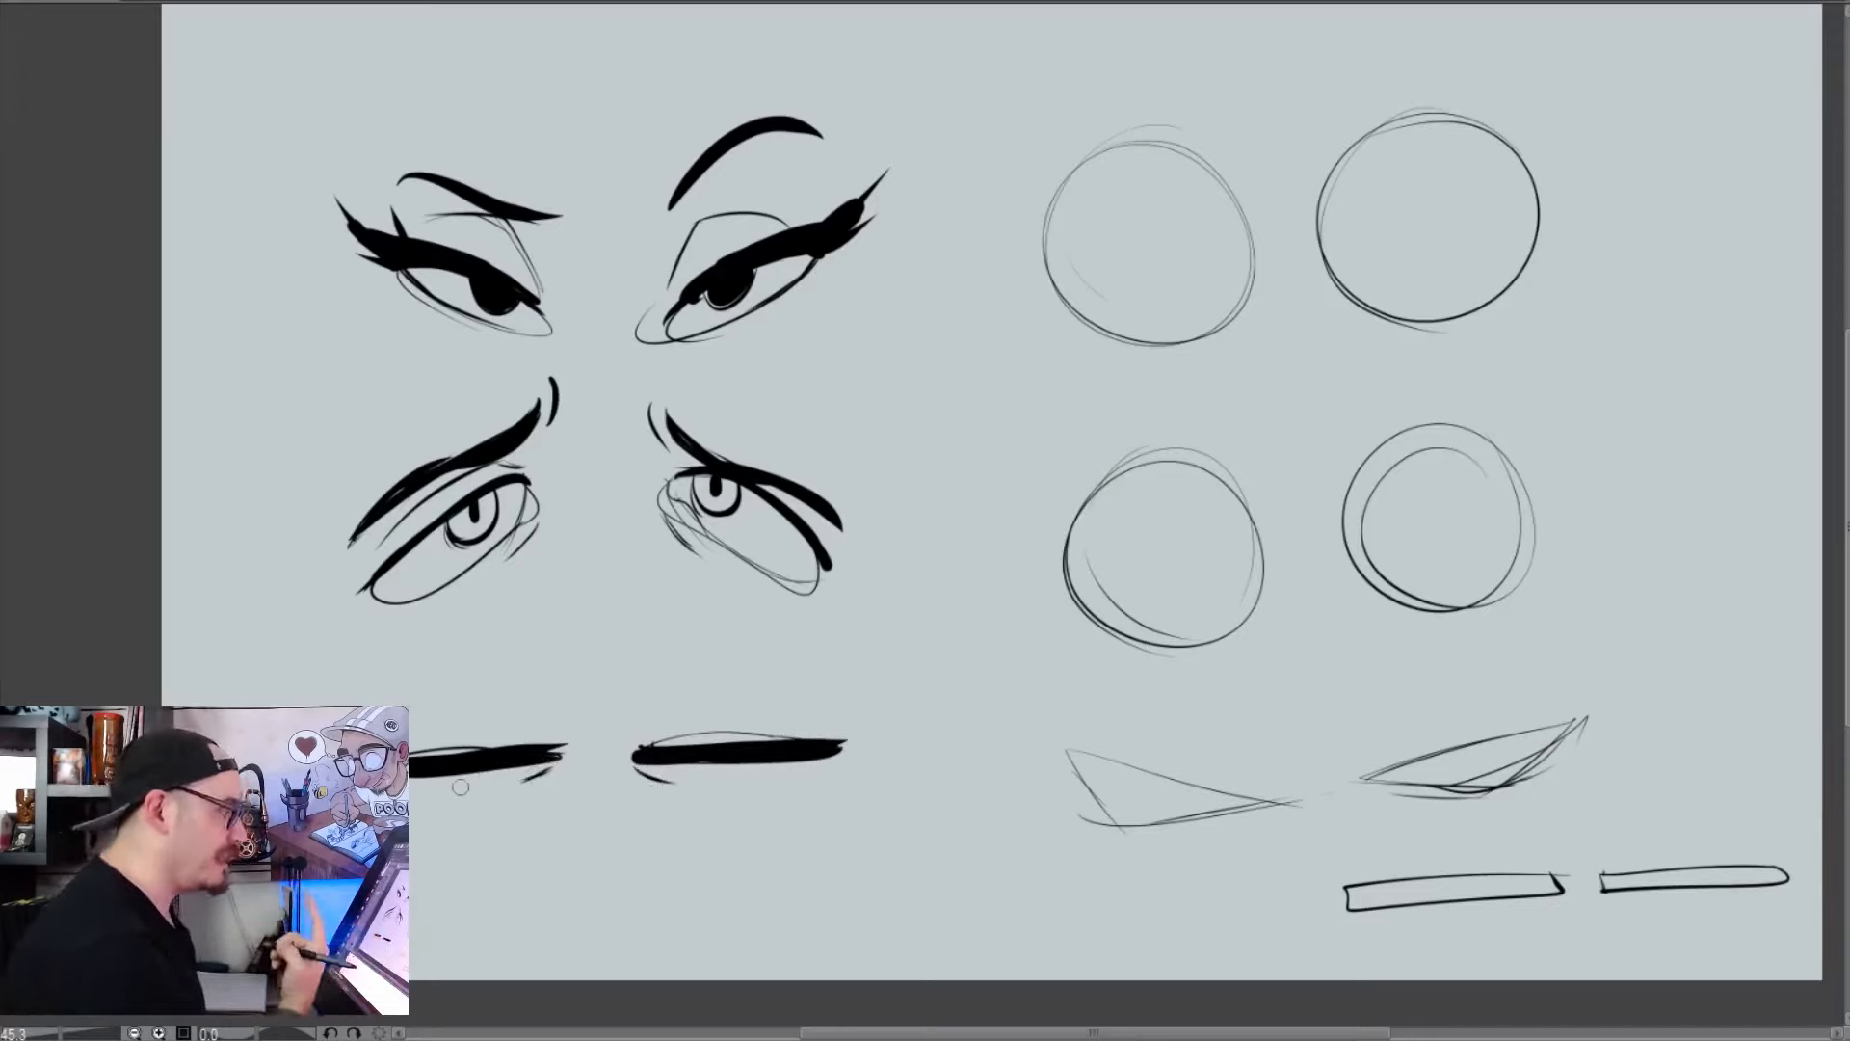
{"action": "mouse_move", "coordinate": [565, 776]}
{"action": "left_mouse_down"}
{"action": "mouse_move", "coordinate": [512, 796]}
{"action": "mouse_move", "coordinate": [508, 755]}
{"action": "left_mouse_up"}
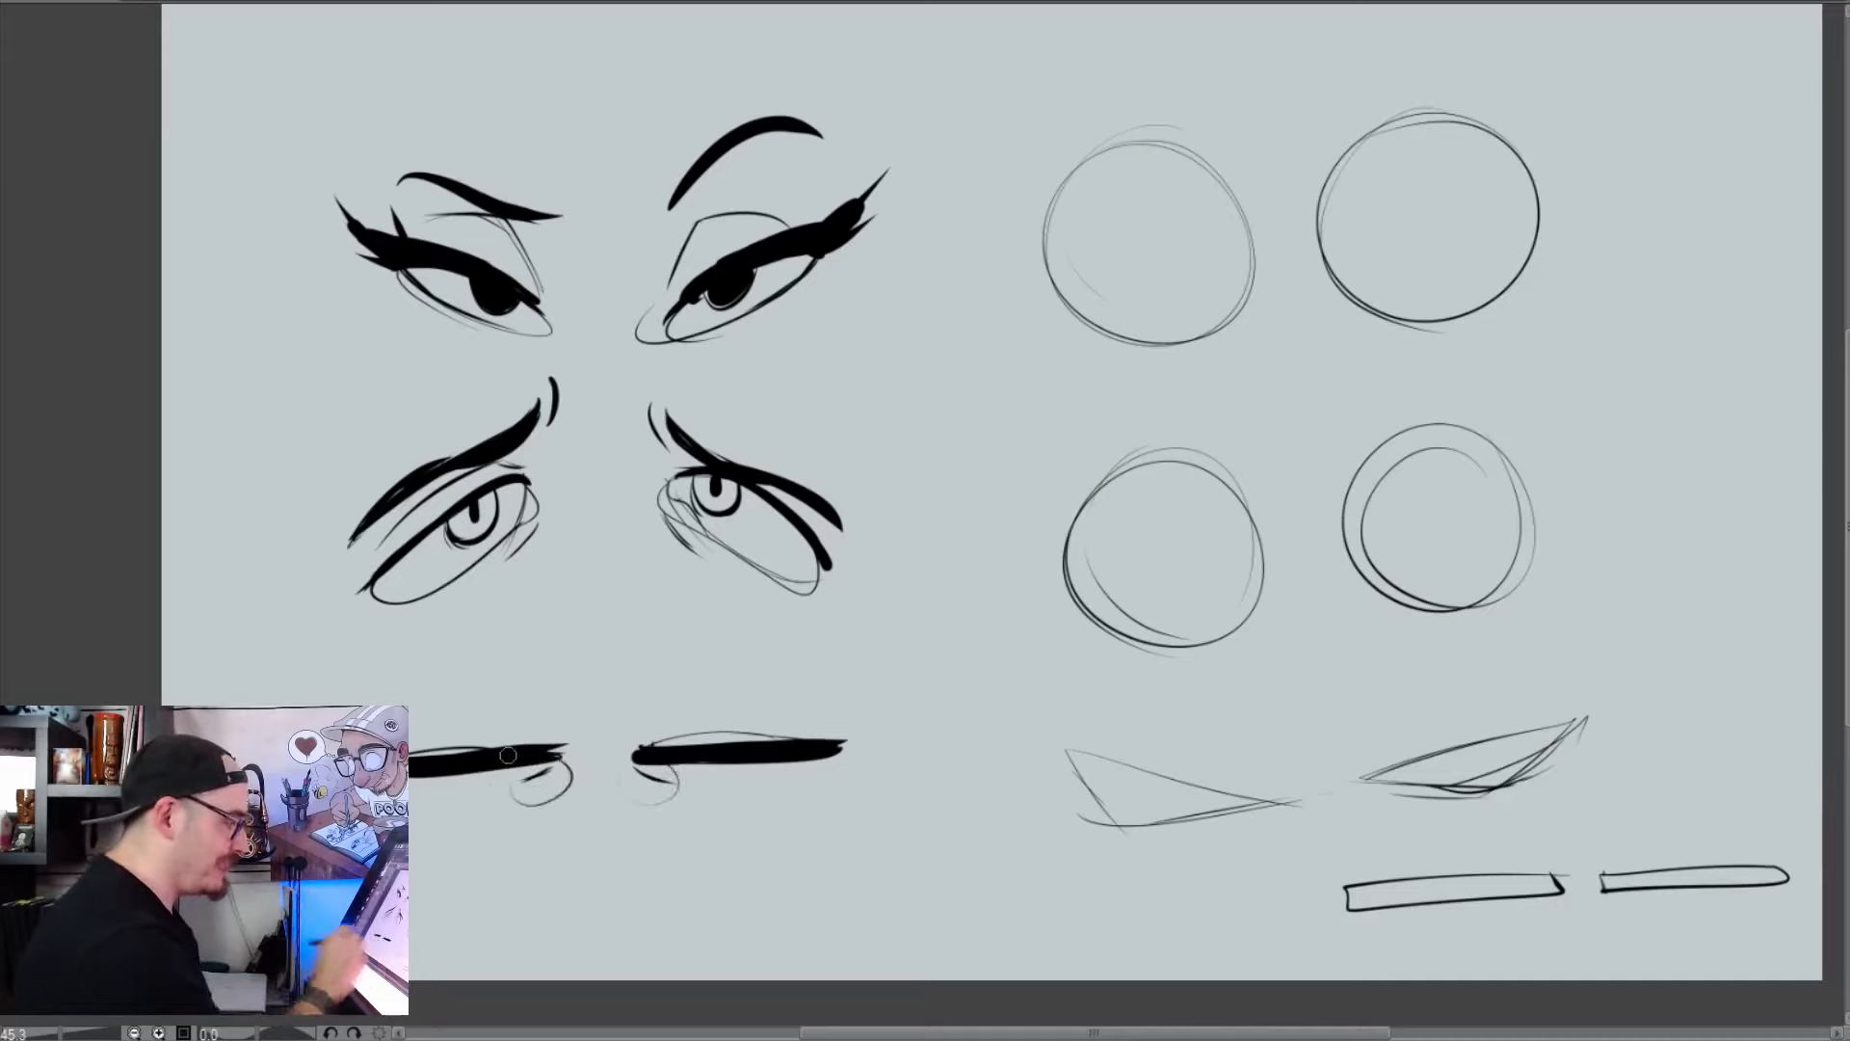
{"action": "key", "text": "ctrl+z"}
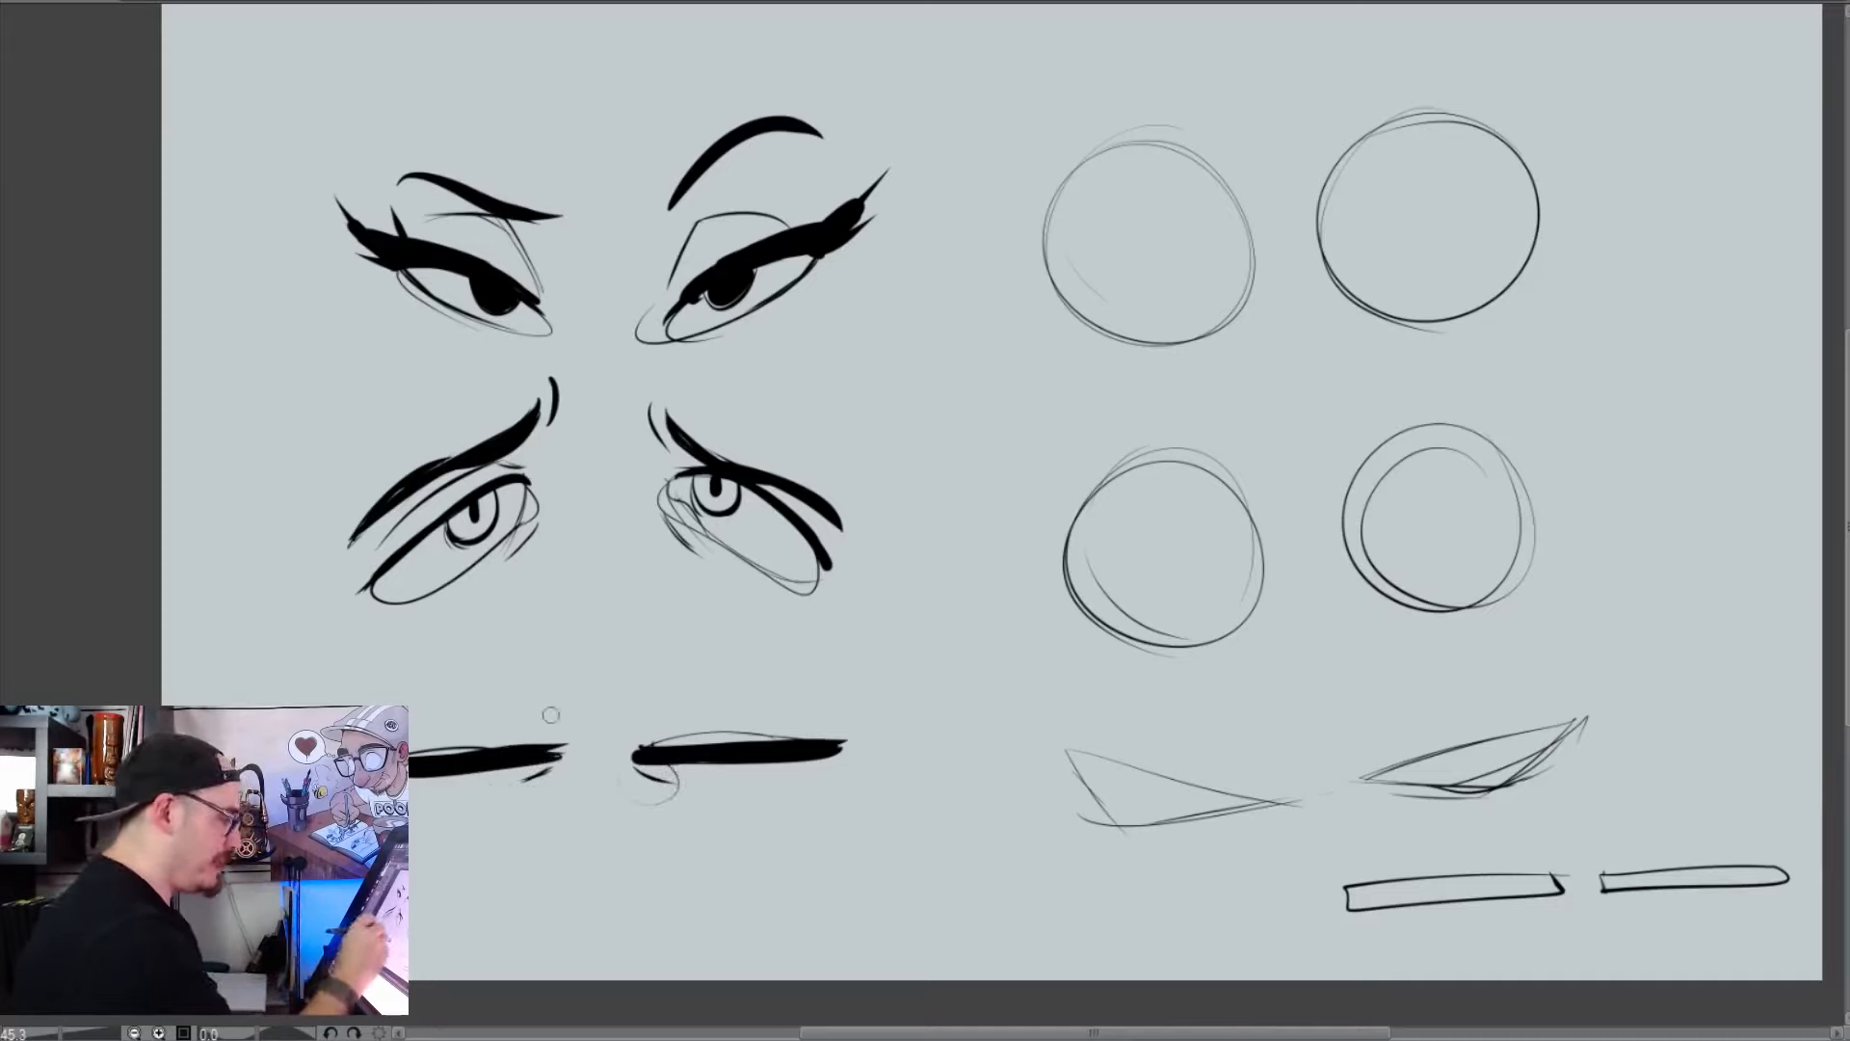
Draw thick eyebrows pinched toward the center above the closed eyes, with thin eyelid creases beneath them
{"action": "mouse_move", "coordinate": [577, 707]}
{"action": "left_mouse_down"}
{"action": "mouse_move", "coordinate": [379, 706]}
{"action": "mouse_move", "coordinate": [548, 723]}
{"action": "mouse_move", "coordinate": [579, 697]}
{"action": "mouse_move", "coordinate": [761, 680]}
{"action": "mouse_move", "coordinate": [864, 696]}
{"action": "left_mouse_up"}
{"action": "left_click_drag", "start_coordinate": [674, 712], "coordinate": [622, 725]}
{"action": "mouse_move", "coordinate": [420, 730]}
{"action": "left_mouse_down"}
{"action": "mouse_move", "coordinate": [494, 707]}
{"action": "mouse_move", "coordinate": [459, 717]}
{"action": "mouse_move", "coordinate": [555, 736]}
{"action": "mouse_move", "coordinate": [732, 710]}
{"action": "mouse_move", "coordinate": [828, 728]}
{"action": "left_mouse_up"}
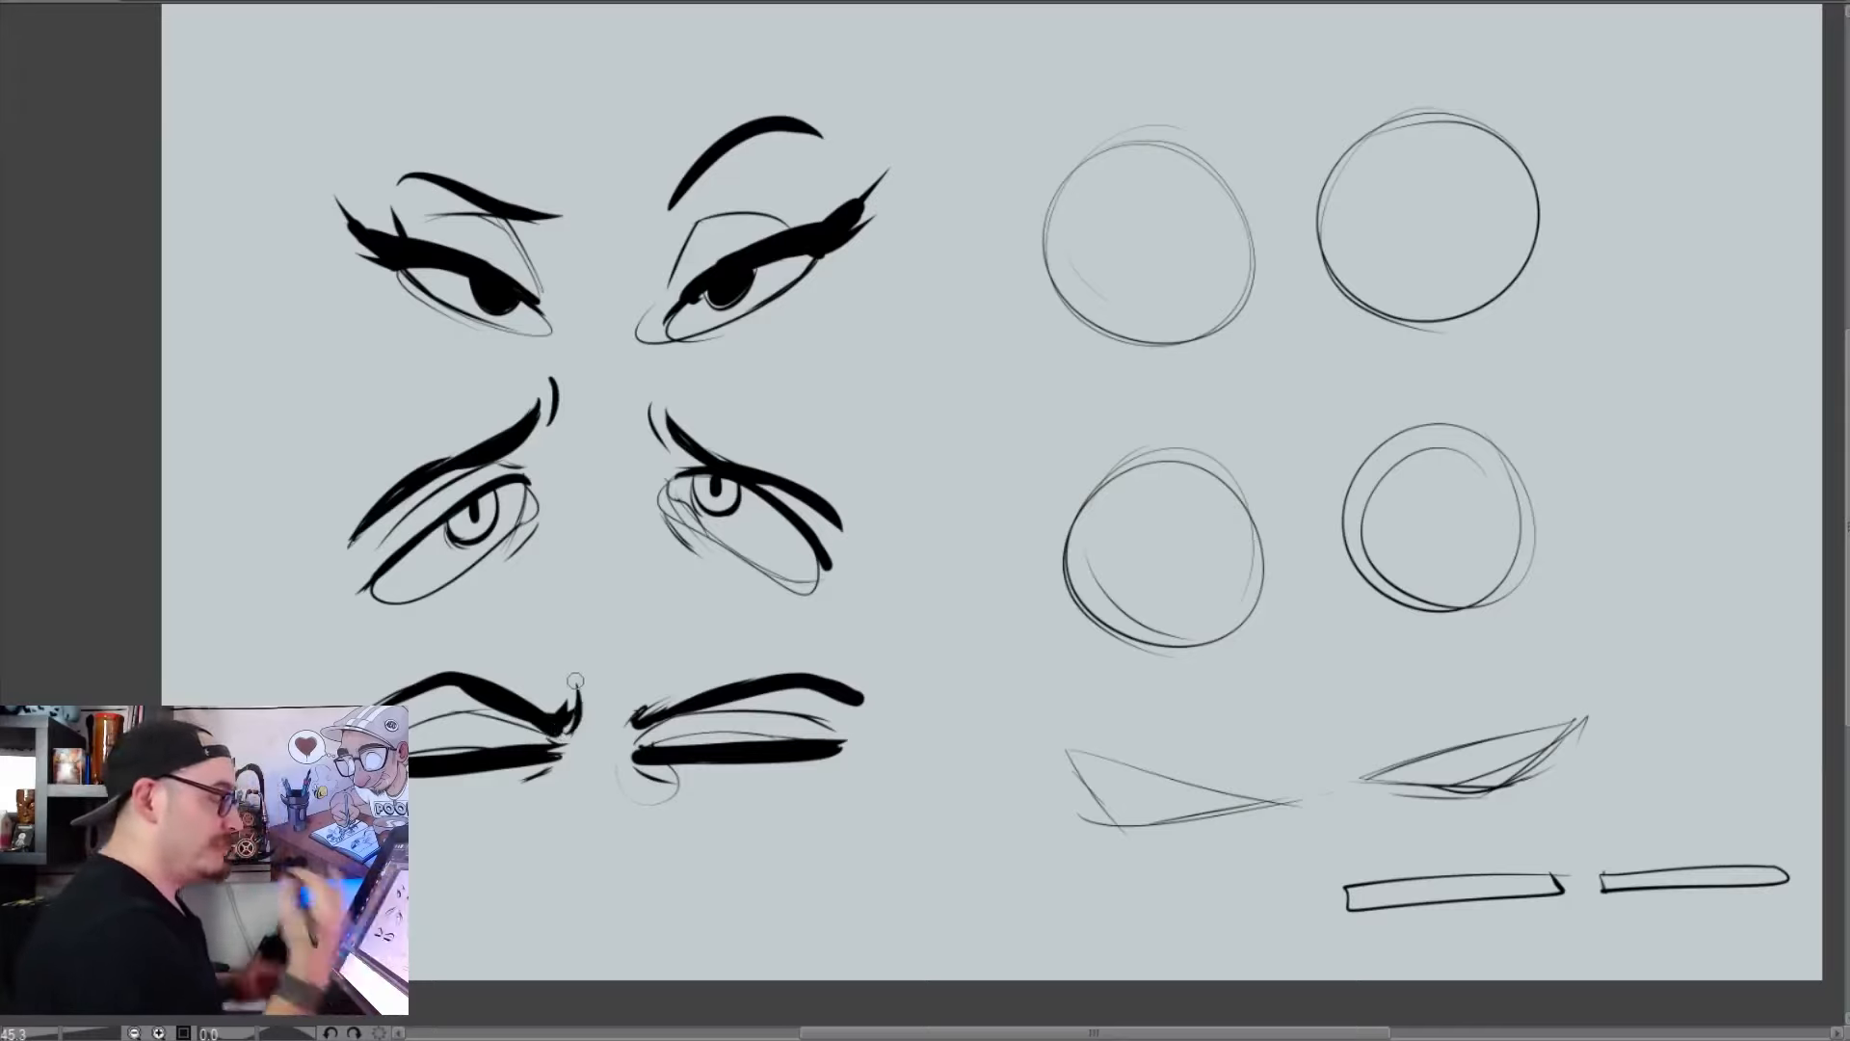
Ink thick curved upper lids along the top edges of the uppermost pair of round eyes
{"action": "mouse_move", "coordinate": [1187, 153]}
{"action": "left_mouse_down"}
{"action": "mouse_move", "coordinate": [1167, 144]}
{"action": "mouse_move", "coordinate": [1034, 236]}
{"action": "left_mouse_up"}
{"action": "key", "text": "ctrl+z"}
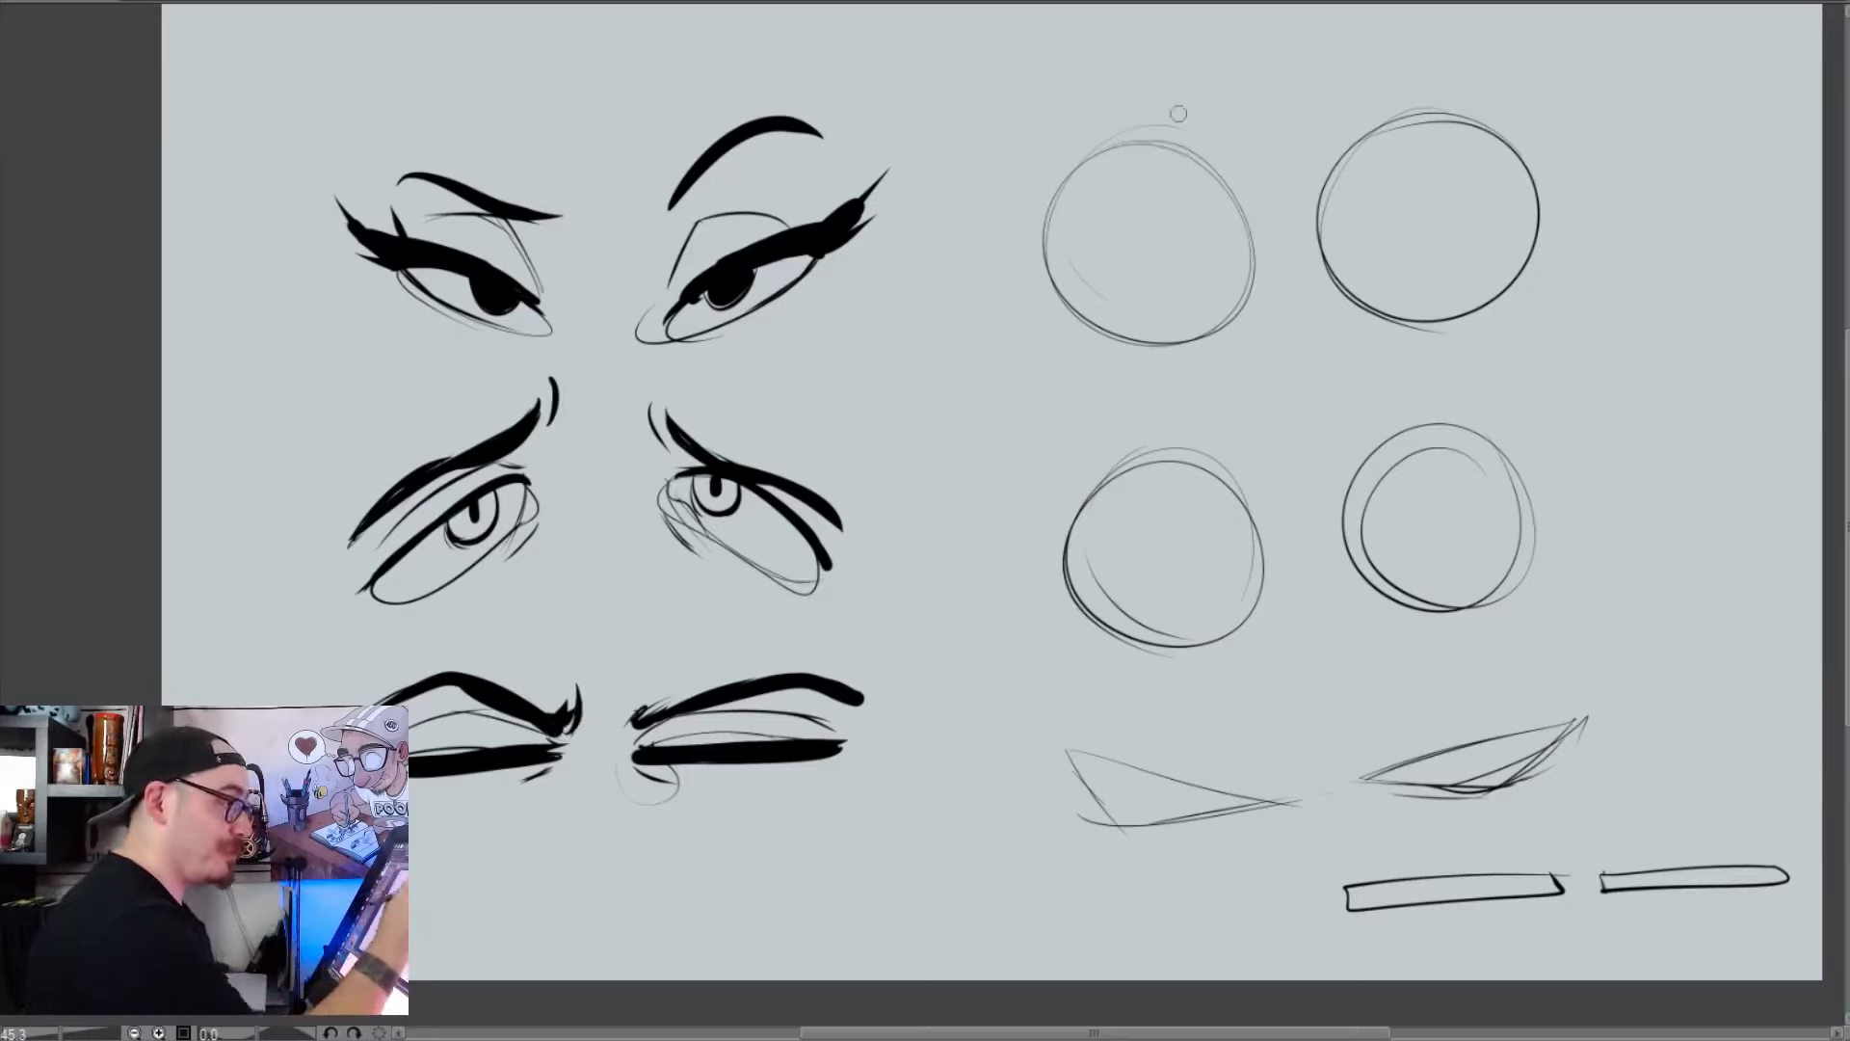
{"action": "left_click_drag", "start_coordinate": [1197, 157], "coordinate": [1047, 215]}
{"action": "left_click_drag", "start_coordinate": [1489, 135], "coordinate": [1344, 144]}
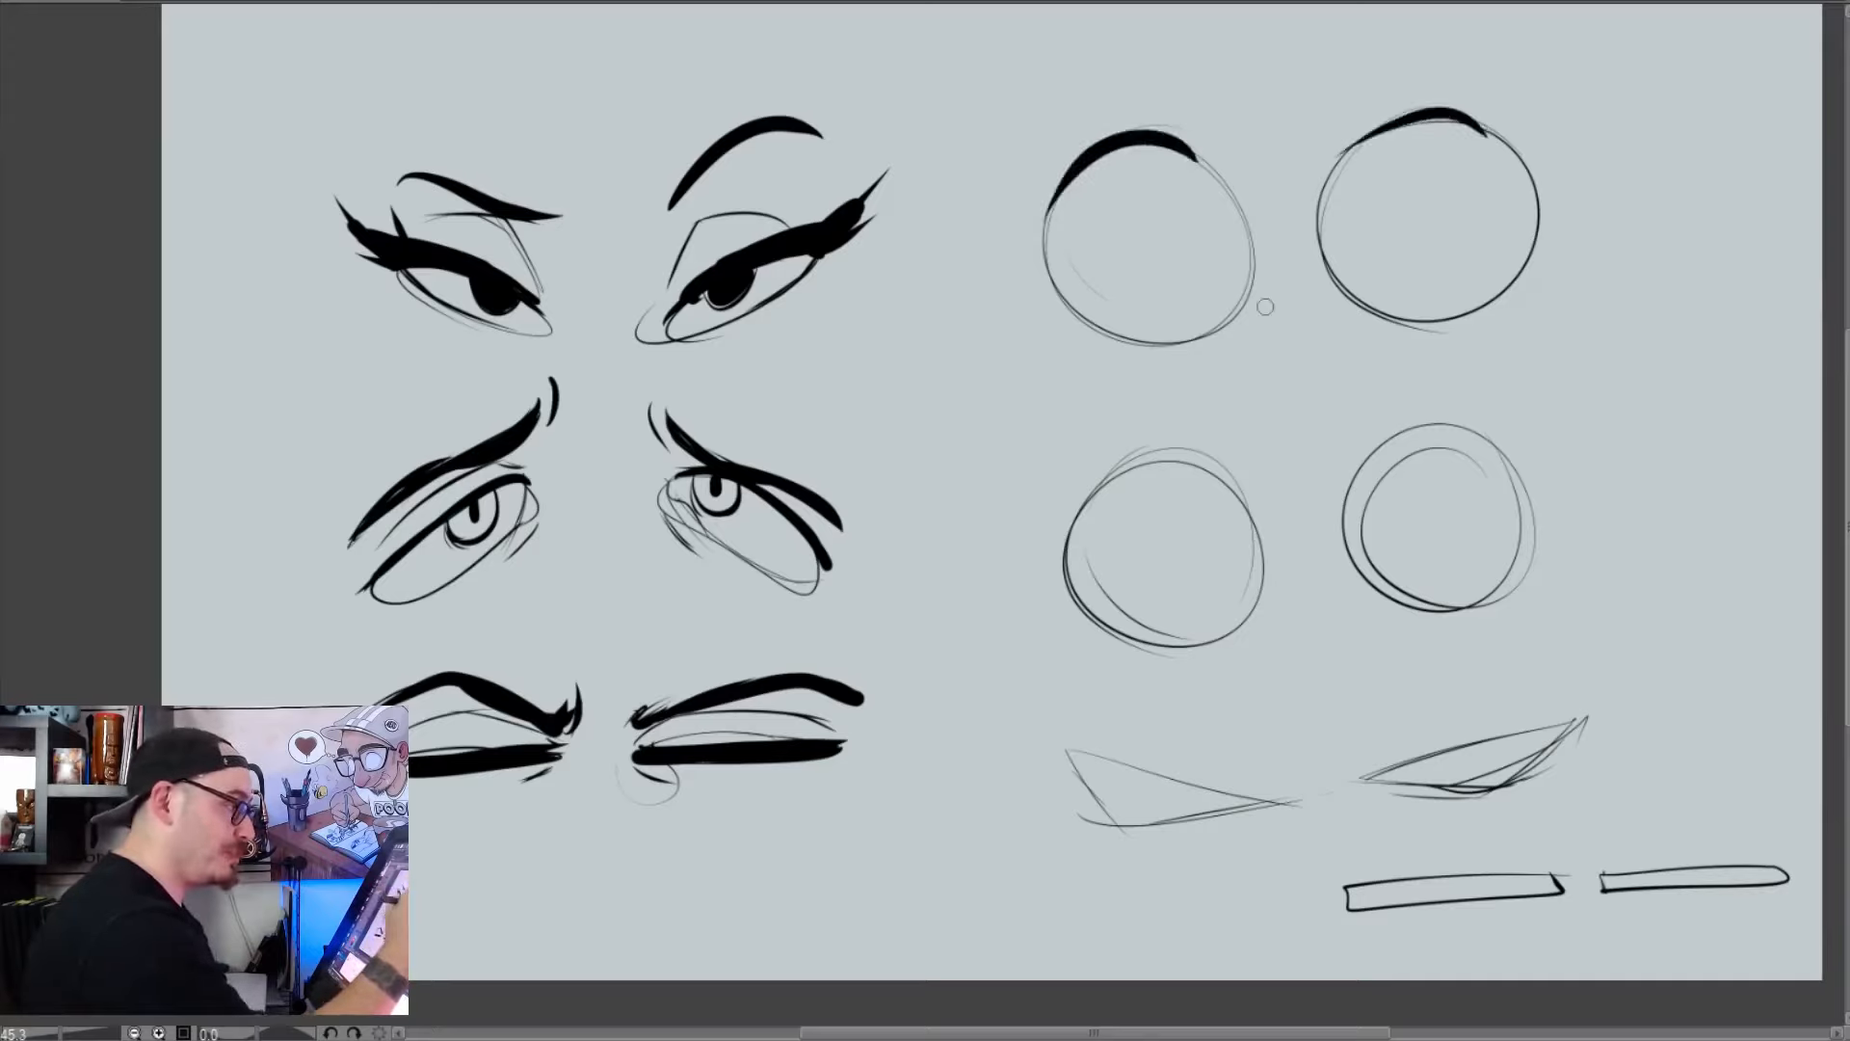
{"action": "key", "text": "ctrl+z"}
{"action": "left_click_drag", "start_coordinate": [1498, 141], "coordinate": [1354, 135]}
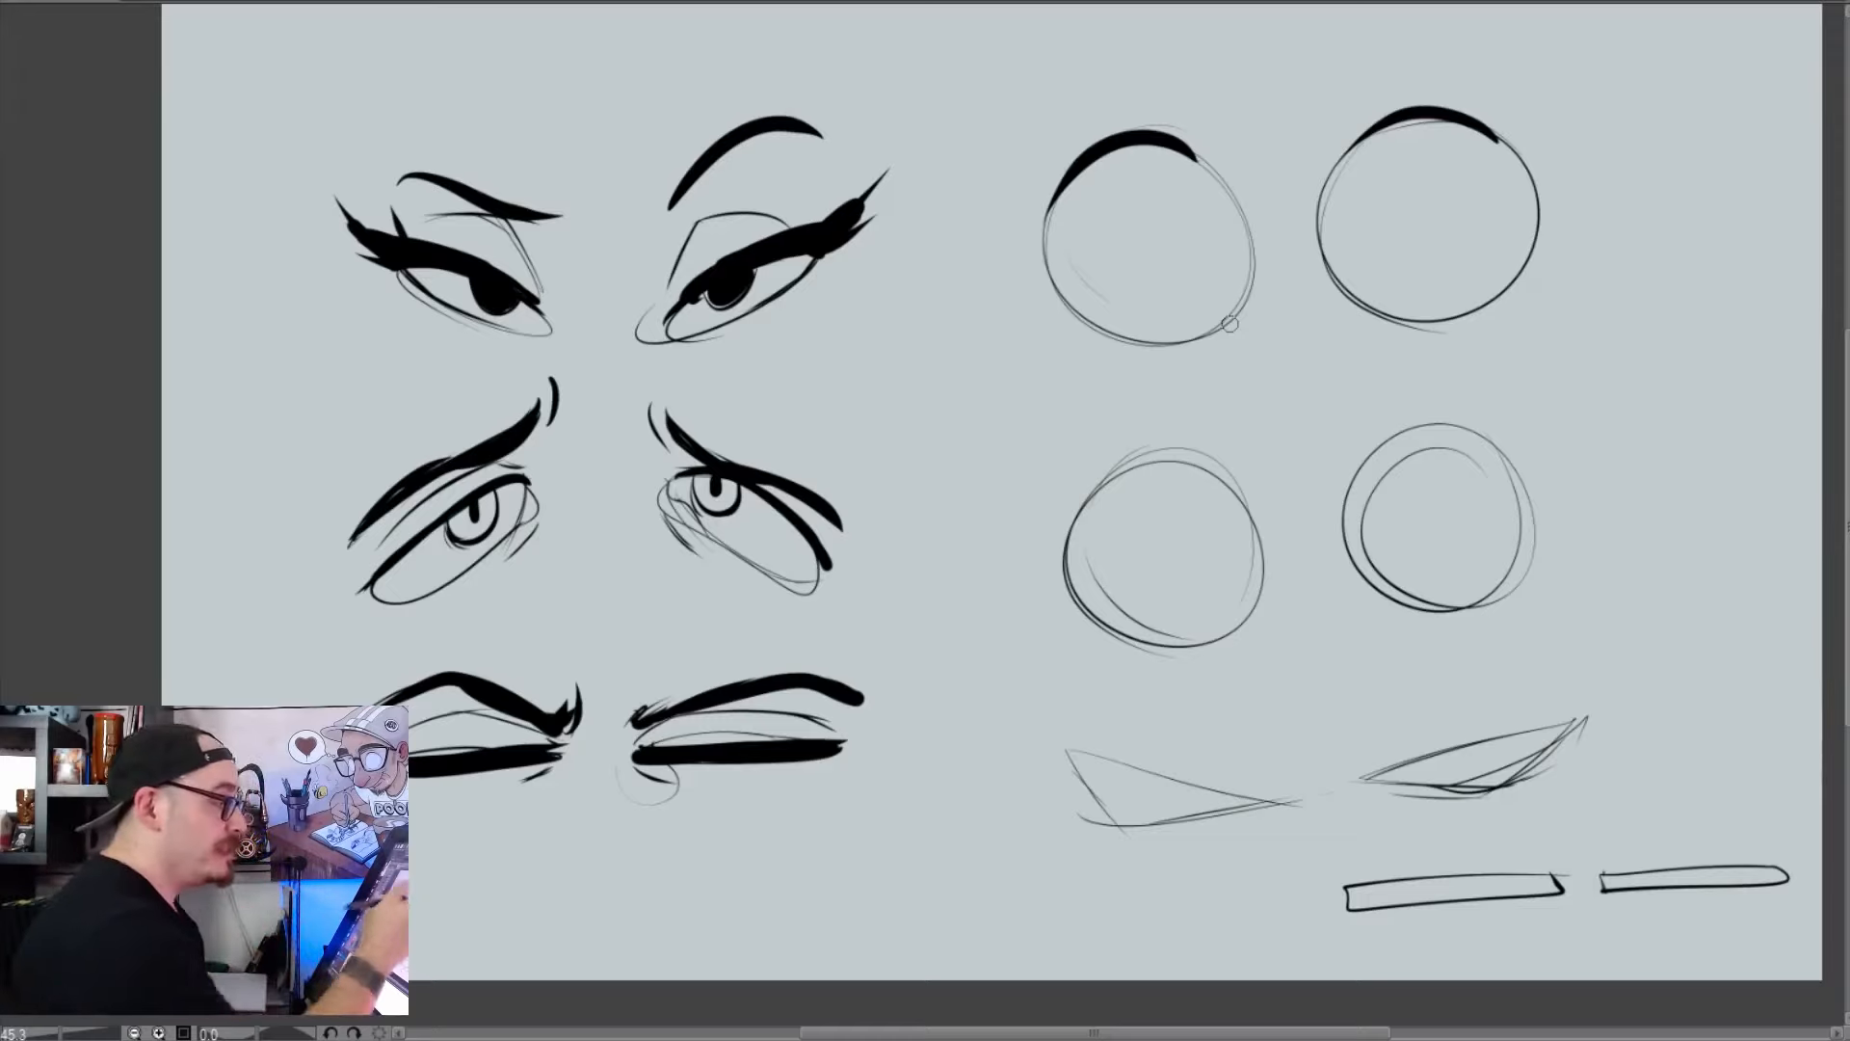
Darken the lower edges of both uppermost round eyes with short overlapping strokes
{"action": "left_click_drag", "start_coordinate": [1242, 311], "coordinate": [1204, 350]}
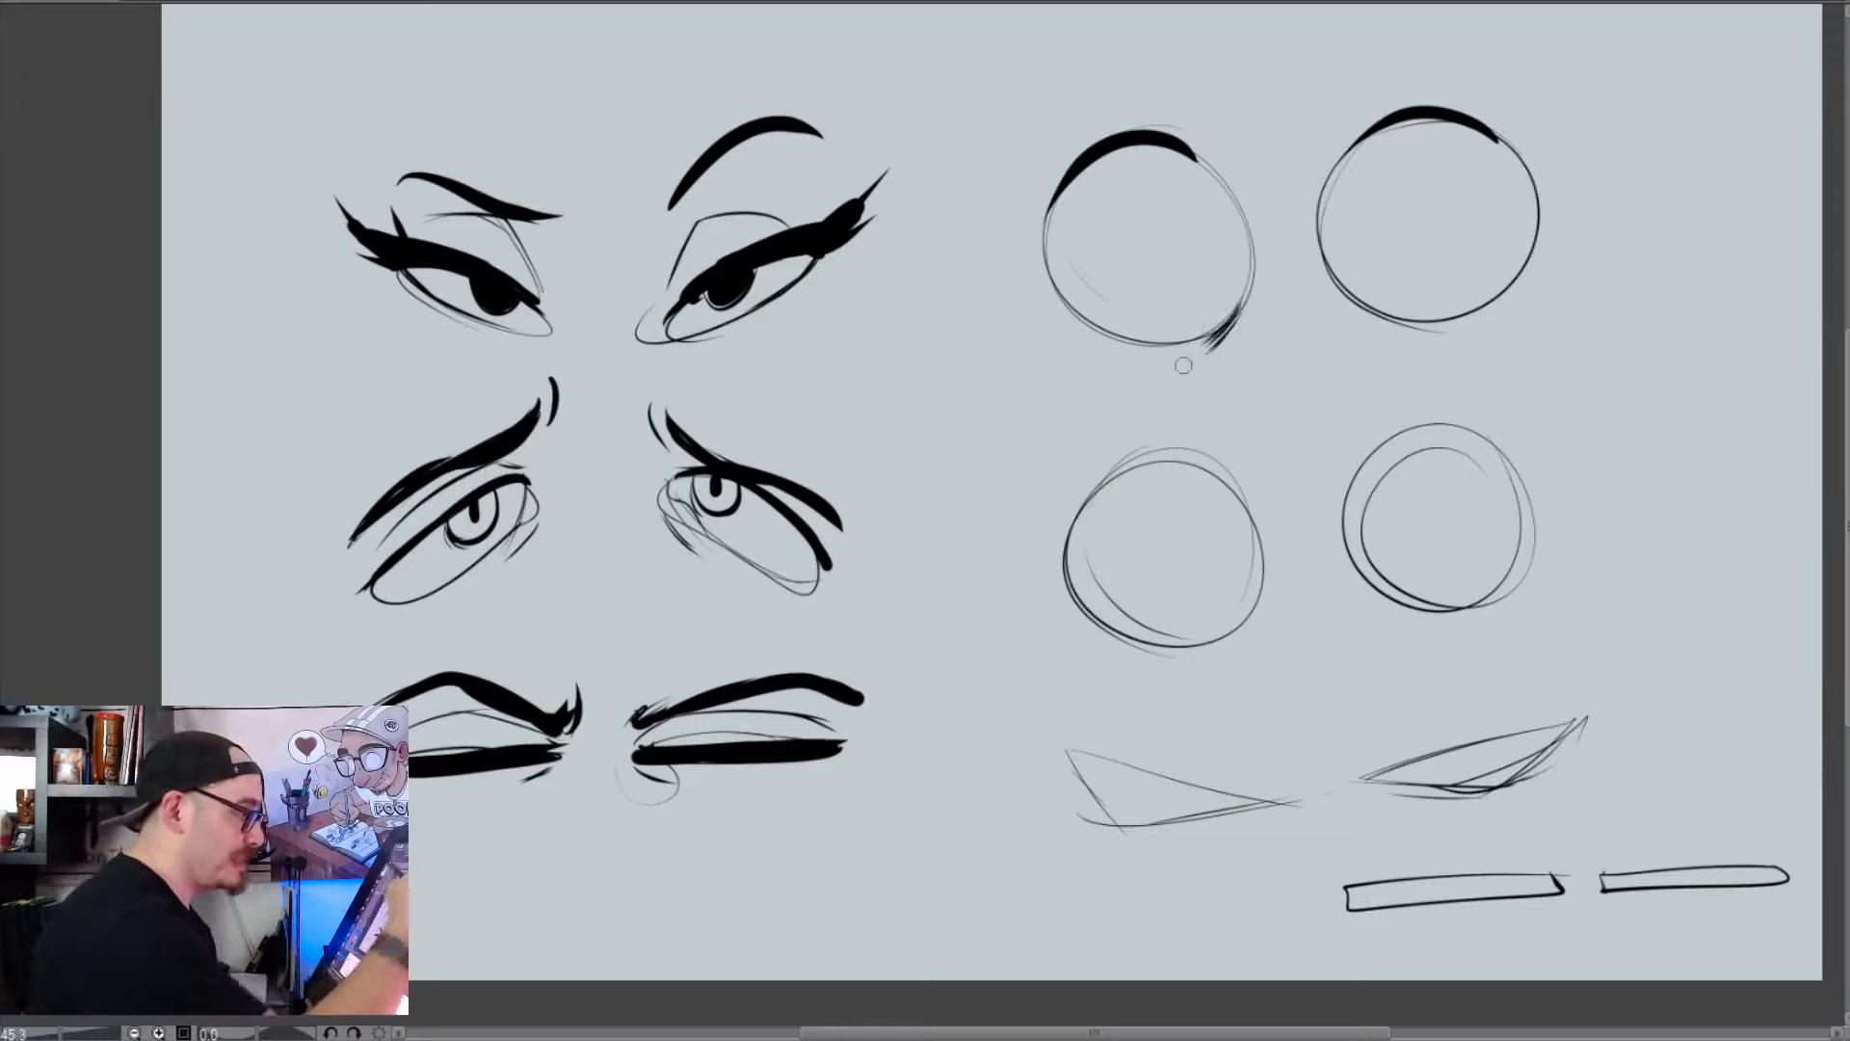
{"action": "left_click_drag", "start_coordinate": [1332, 285], "coordinate": [1408, 333]}
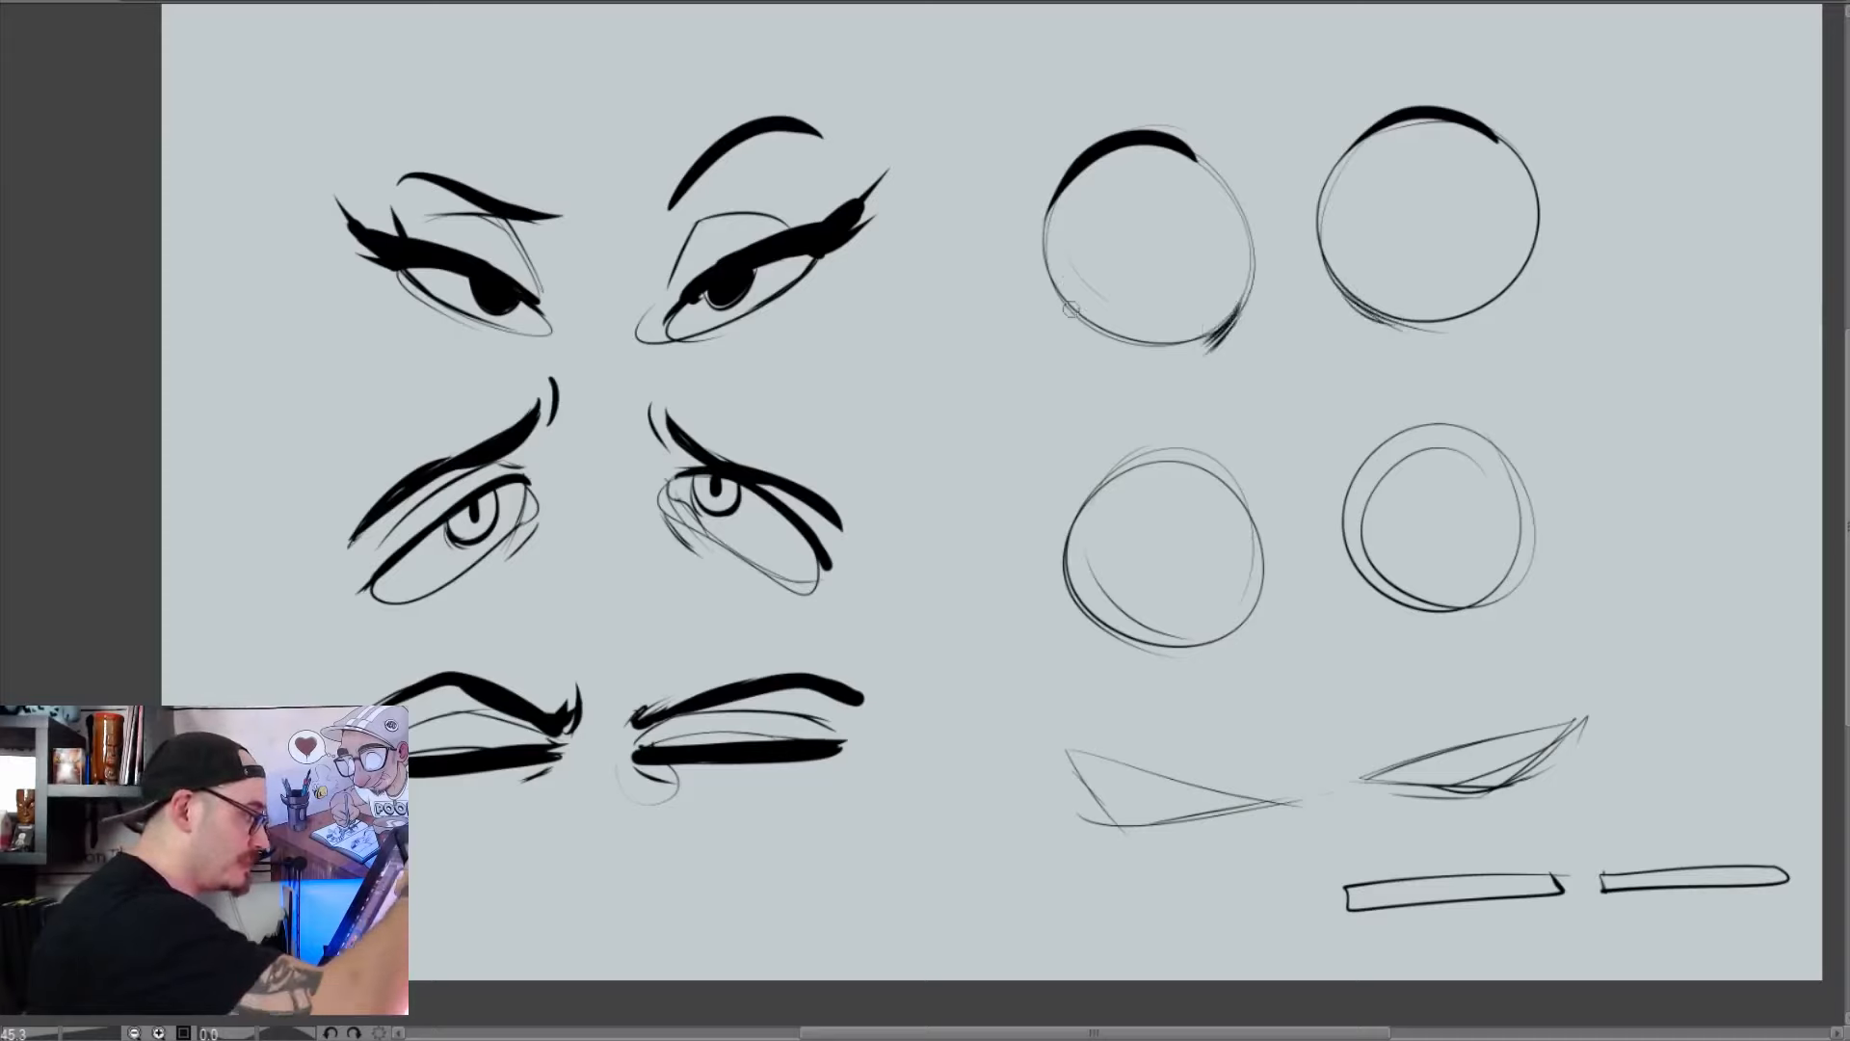
{"action": "left_click_drag", "start_coordinate": [1530, 273], "coordinate": [1499, 305]}
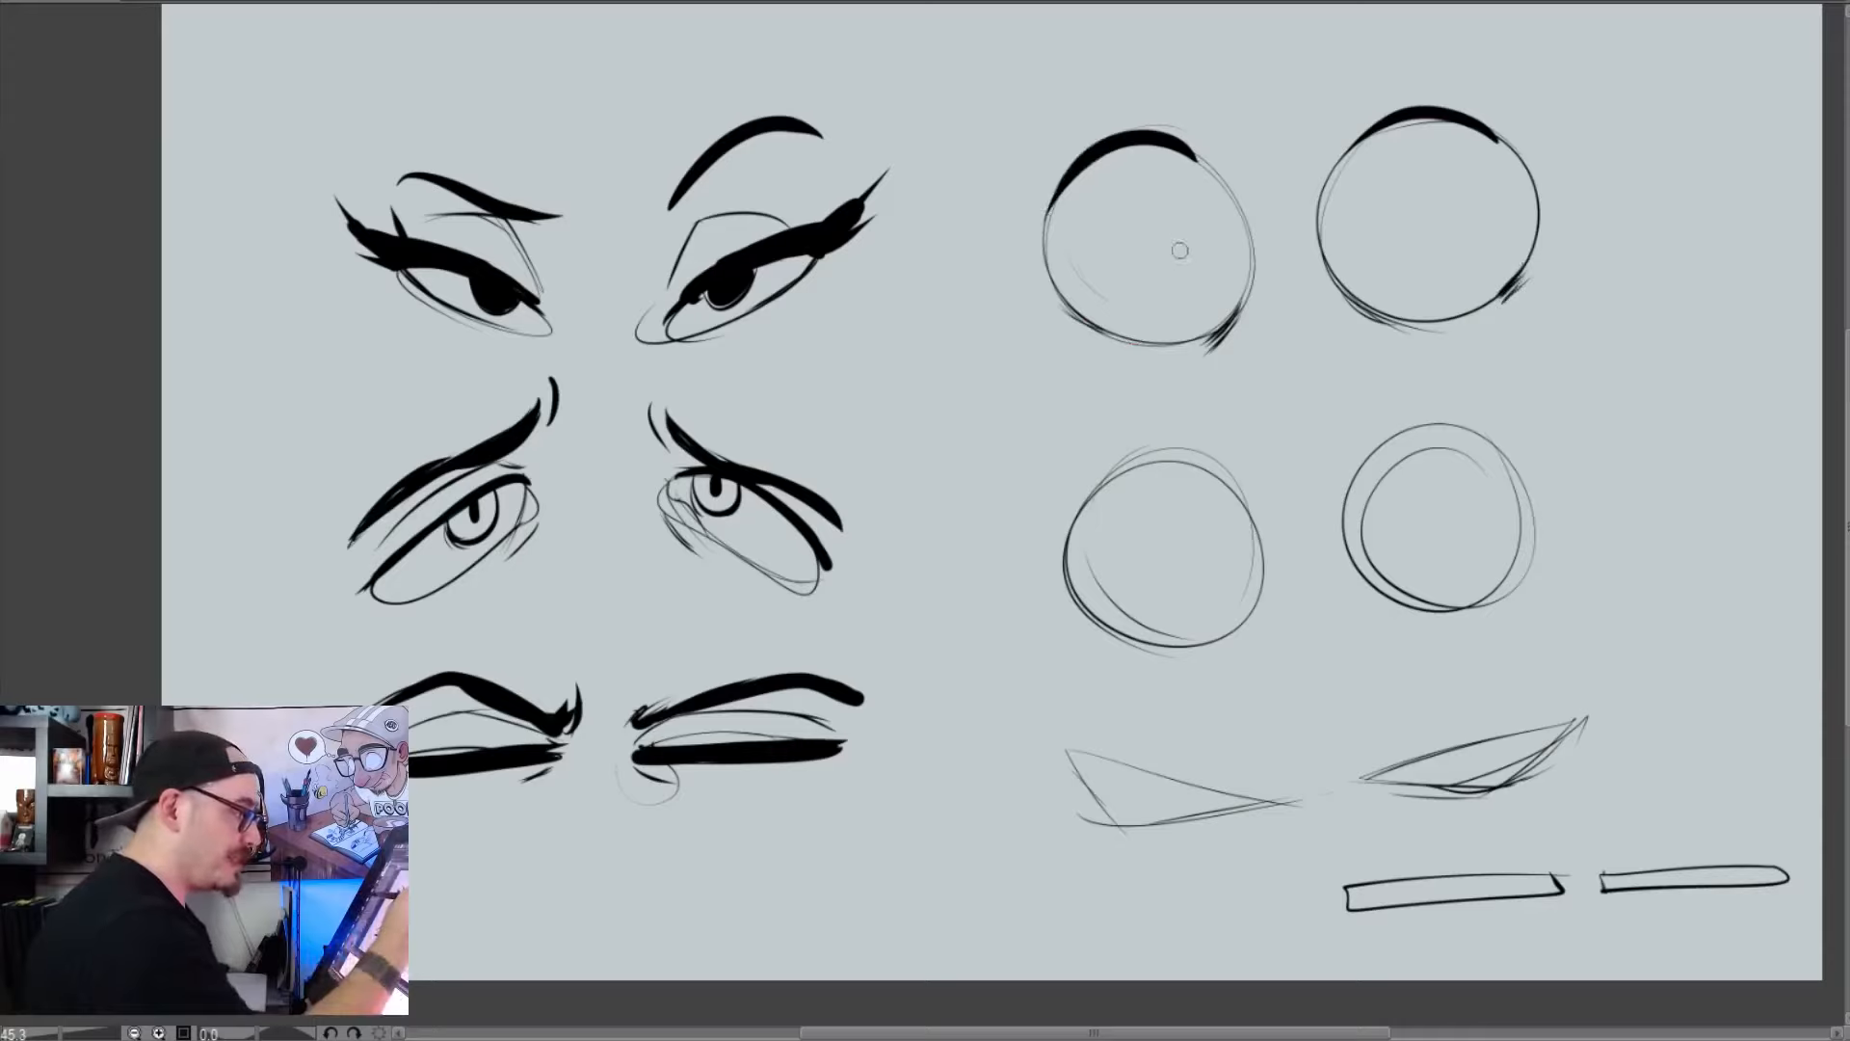
Draw tiny inward-set pupils in the uppermost round eyes, ringing one of them, and add thick arched eyebrows high above
{"action": "left_click_drag", "start_coordinate": [1178, 245], "coordinate": [1178, 254]}
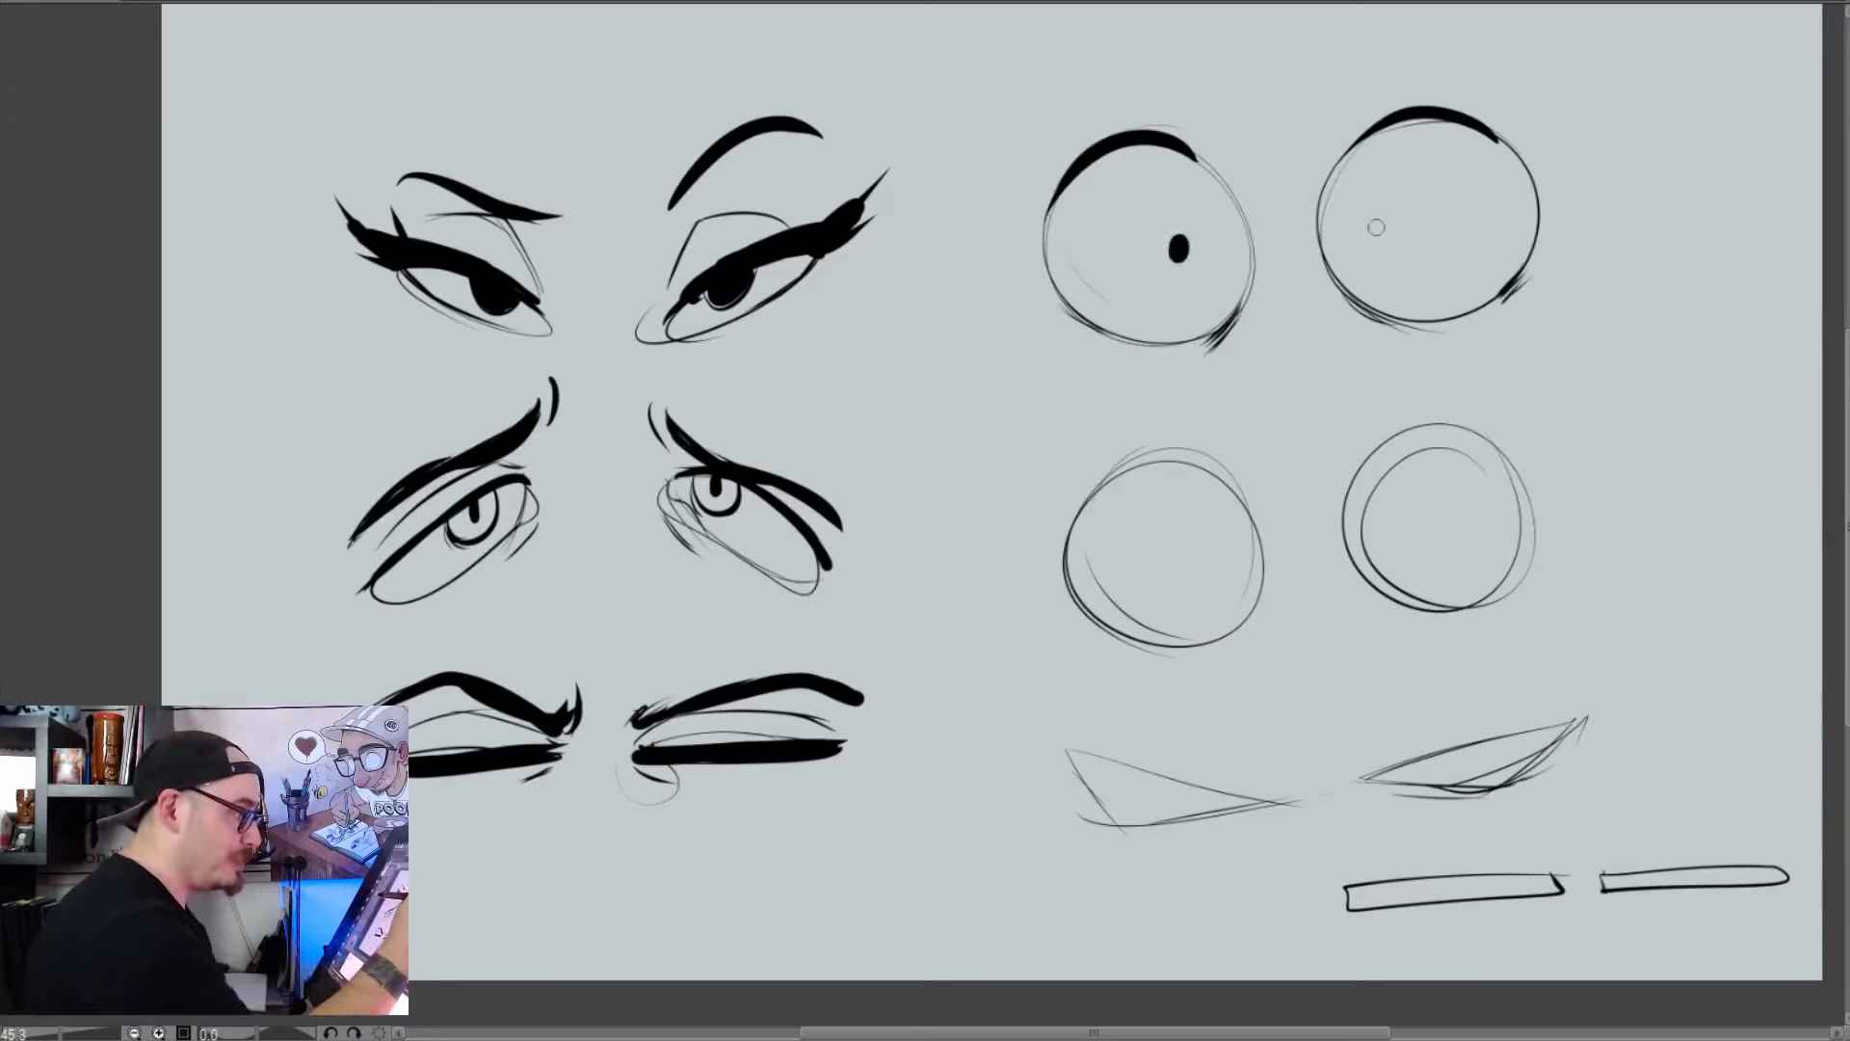
{"action": "left_click_drag", "start_coordinate": [1370, 232], "coordinate": [1373, 229]}
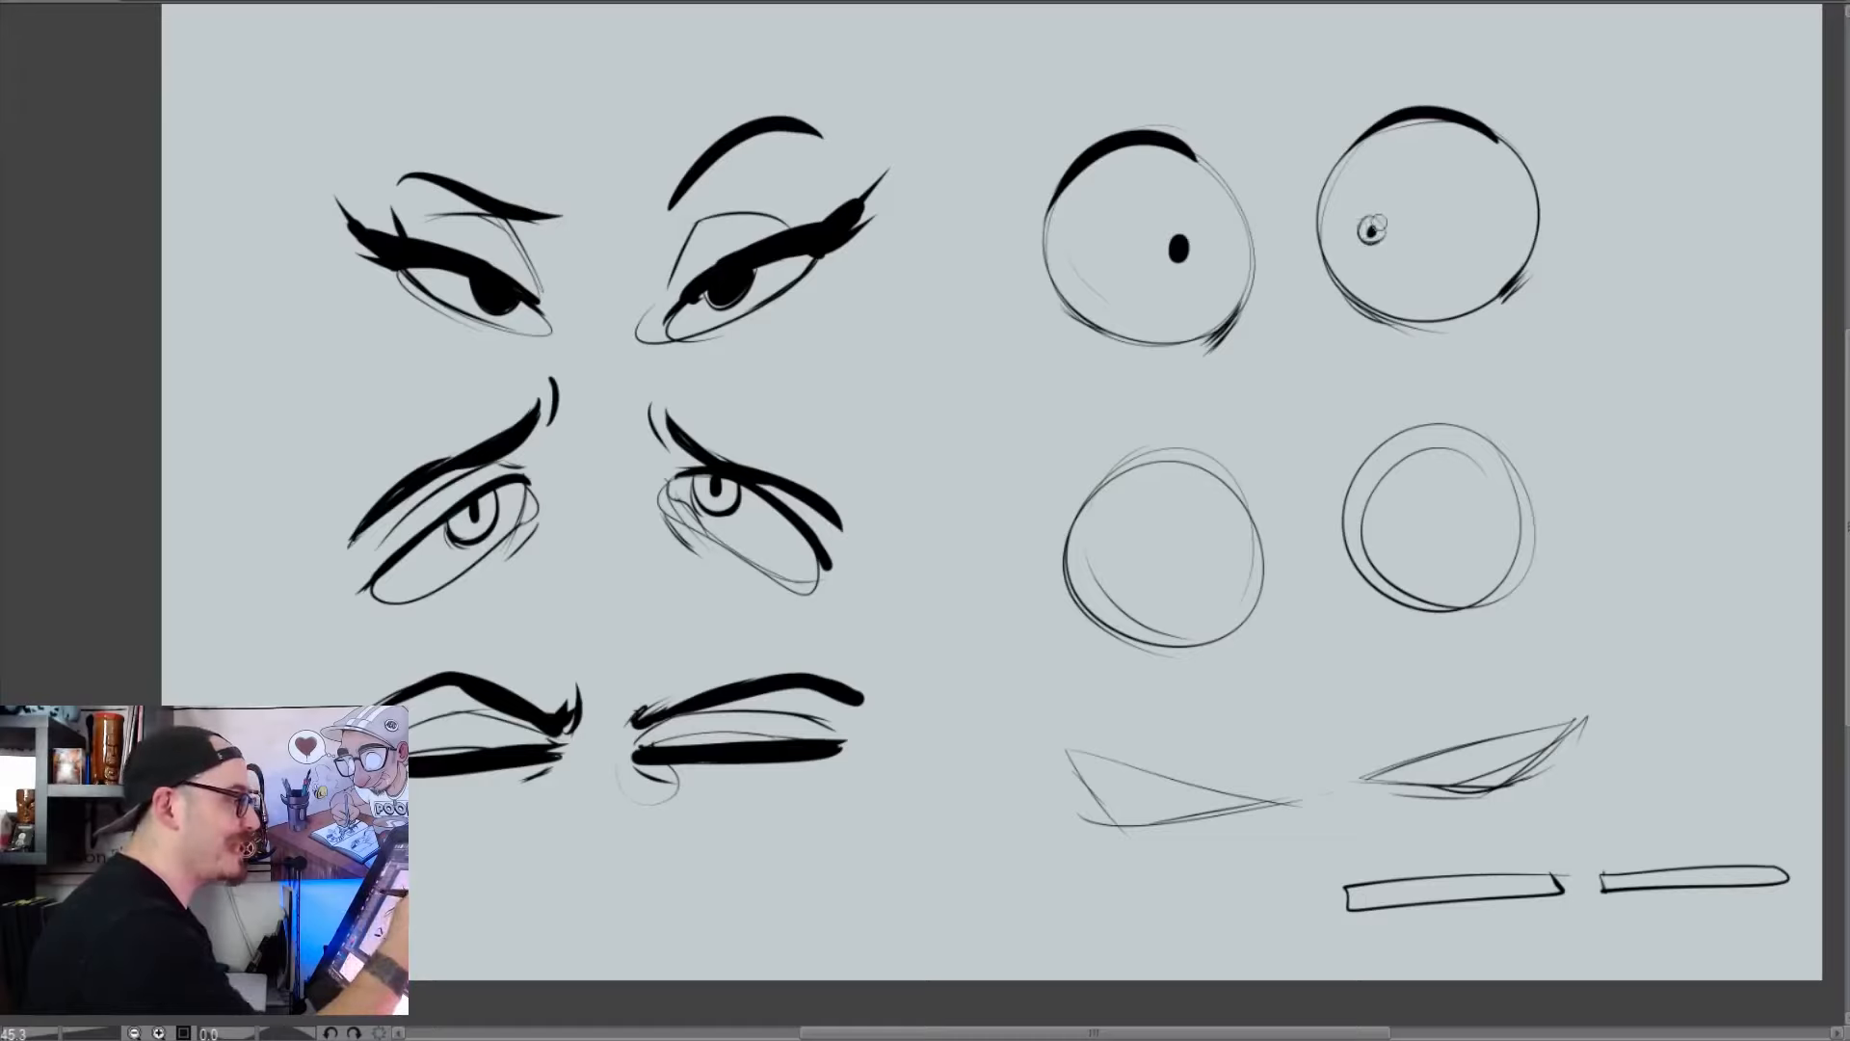
{"action": "mouse_move", "coordinate": [1382, 225]}
{"action": "left_mouse_down"}
{"action": "mouse_move", "coordinate": [1373, 243]}
{"action": "mouse_move", "coordinate": [1373, 219]}
{"action": "left_mouse_up"}
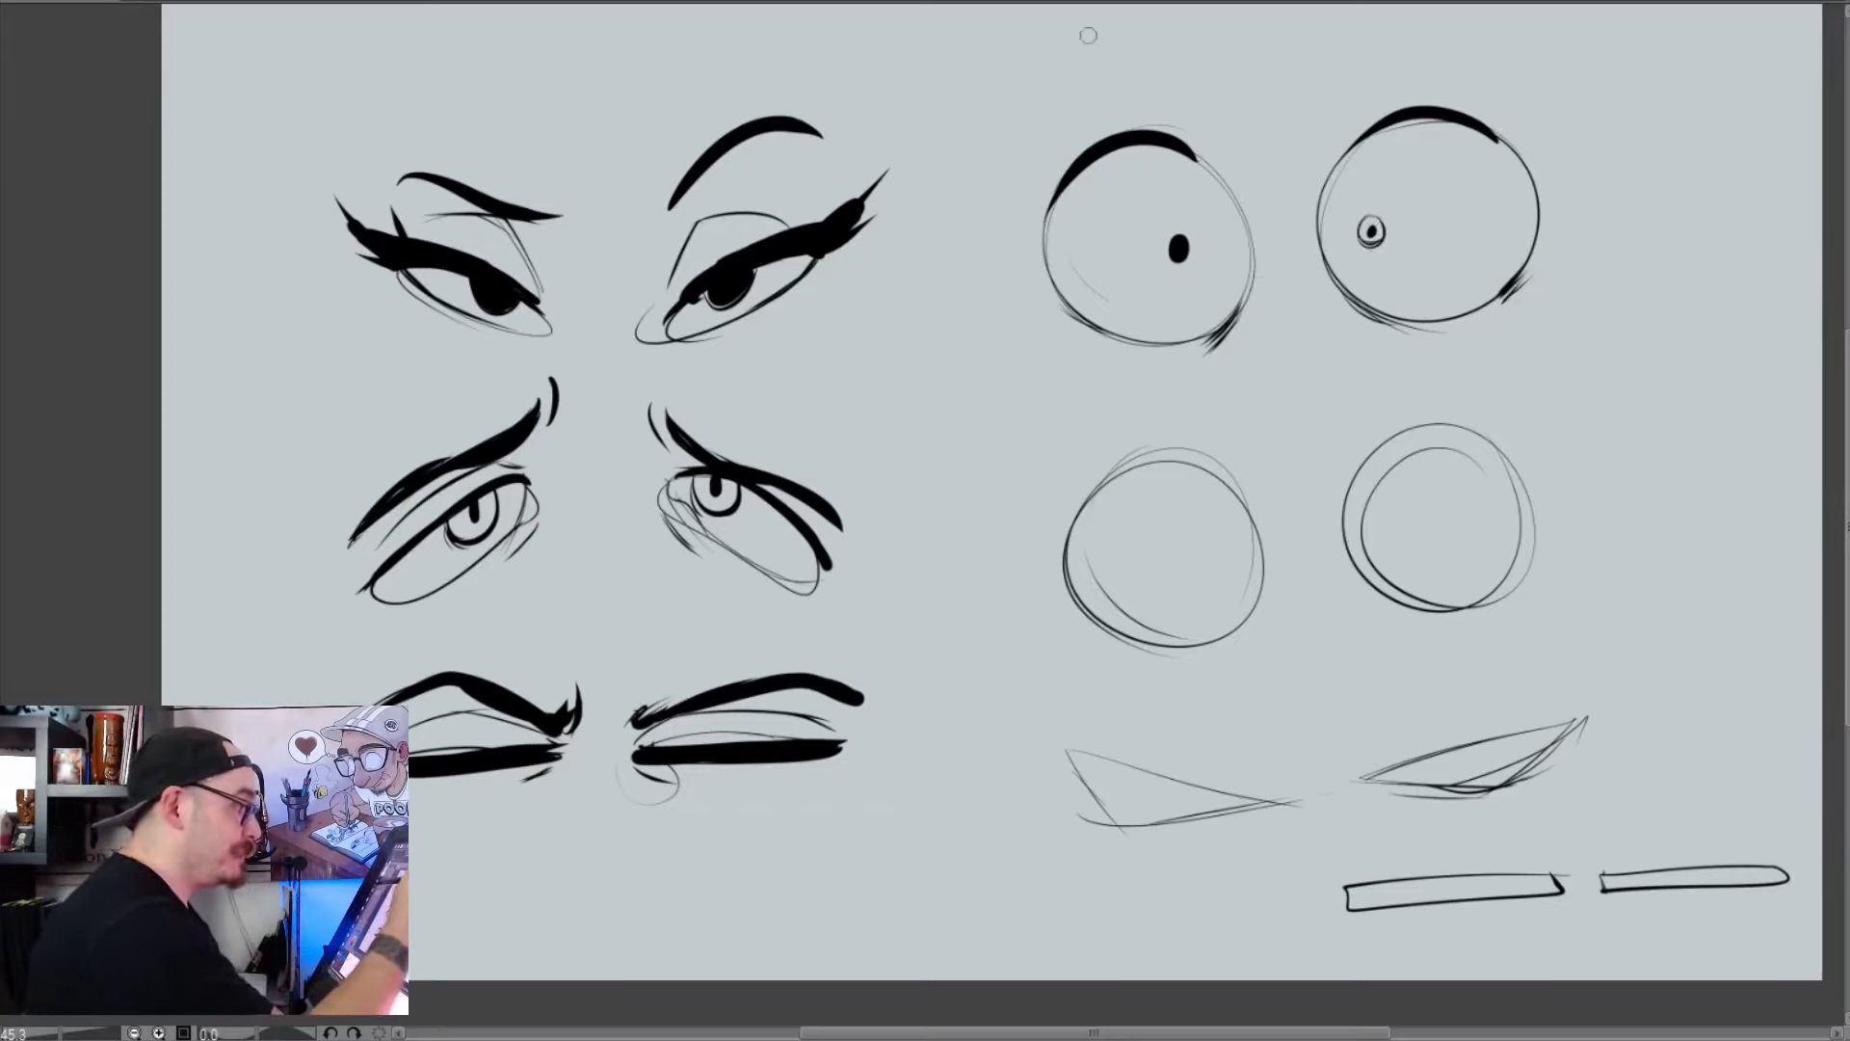
{"action": "mouse_move", "coordinate": [1039, 74]}
{"action": "left_mouse_down"}
{"action": "mouse_move", "coordinate": [1181, 37]}
{"action": "mouse_move", "coordinate": [1161, 30]}
{"action": "left_mouse_up"}
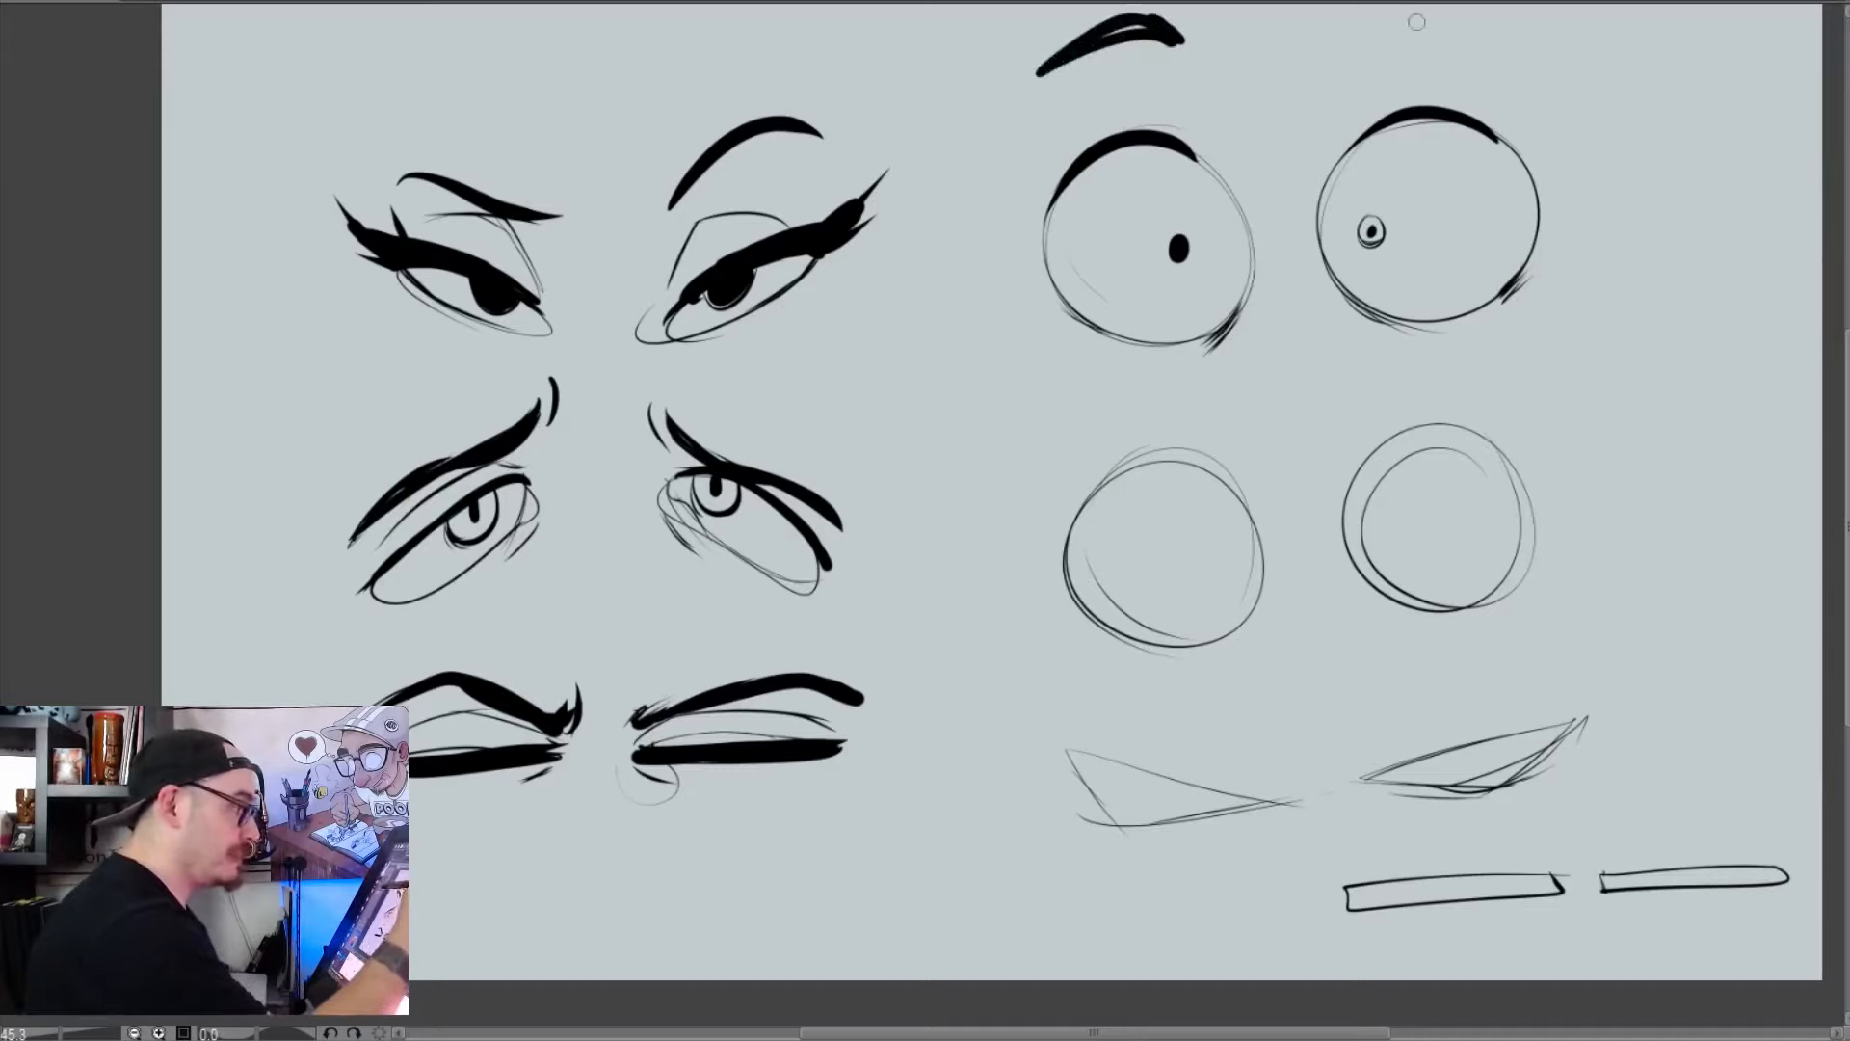
{"action": "mouse_move", "coordinate": [1380, 39]}
{"action": "left_mouse_down"}
{"action": "mouse_move", "coordinate": [1539, 61]}
{"action": "mouse_move", "coordinate": [1514, 52]}
{"action": "left_mouse_up"}
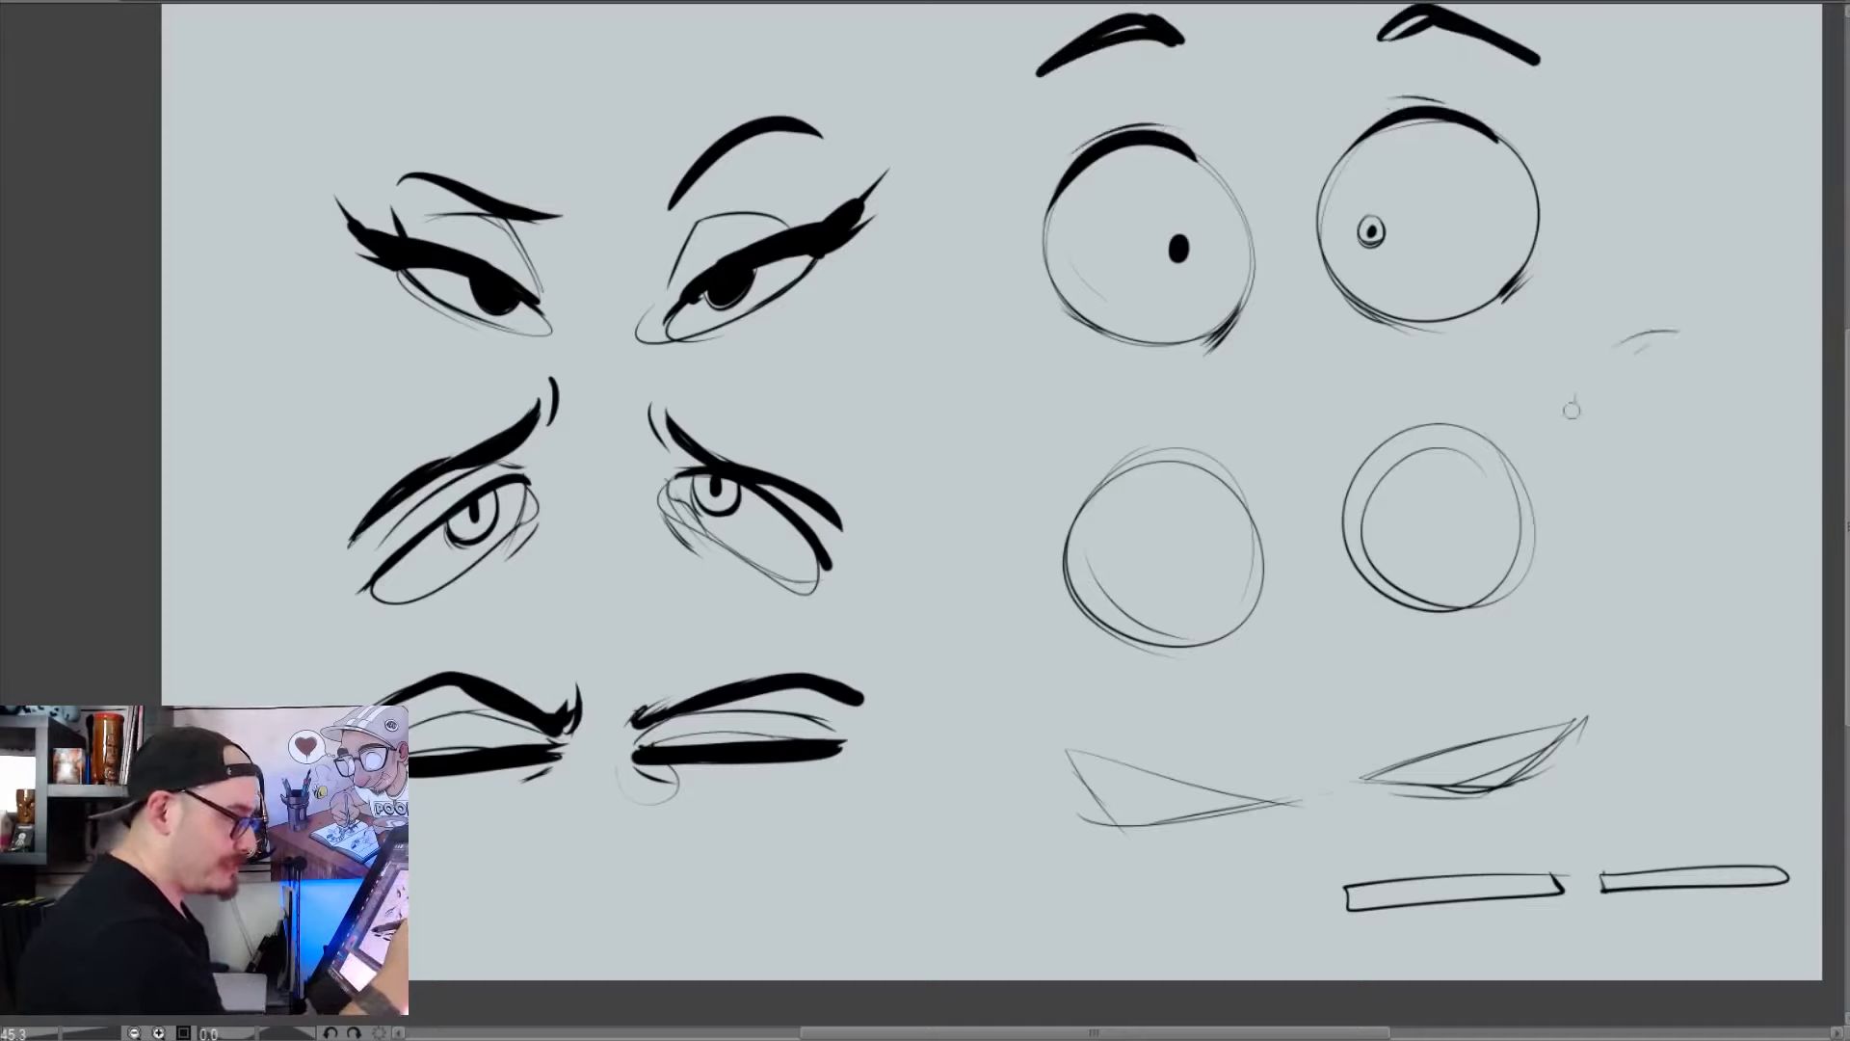
Sketch a small side example of a dotted round eye beside a heavy-lidded half-closed eye, with an arrow pointing to the latter
{"action": "mouse_move", "coordinate": [1571, 411]}
{"action": "left_mouse_down"}
{"action": "mouse_move", "coordinate": [1751, 383]}
{"action": "mouse_move", "coordinate": [1720, 448]}
{"action": "mouse_move", "coordinate": [1617, 455]}
{"action": "mouse_move", "coordinate": [1542, 410]}
{"action": "mouse_move", "coordinate": [1539, 359]}
{"action": "mouse_move", "coordinate": [1594, 323]}
{"action": "left_mouse_up"}
{"action": "key", "text": "ctrl+z"}
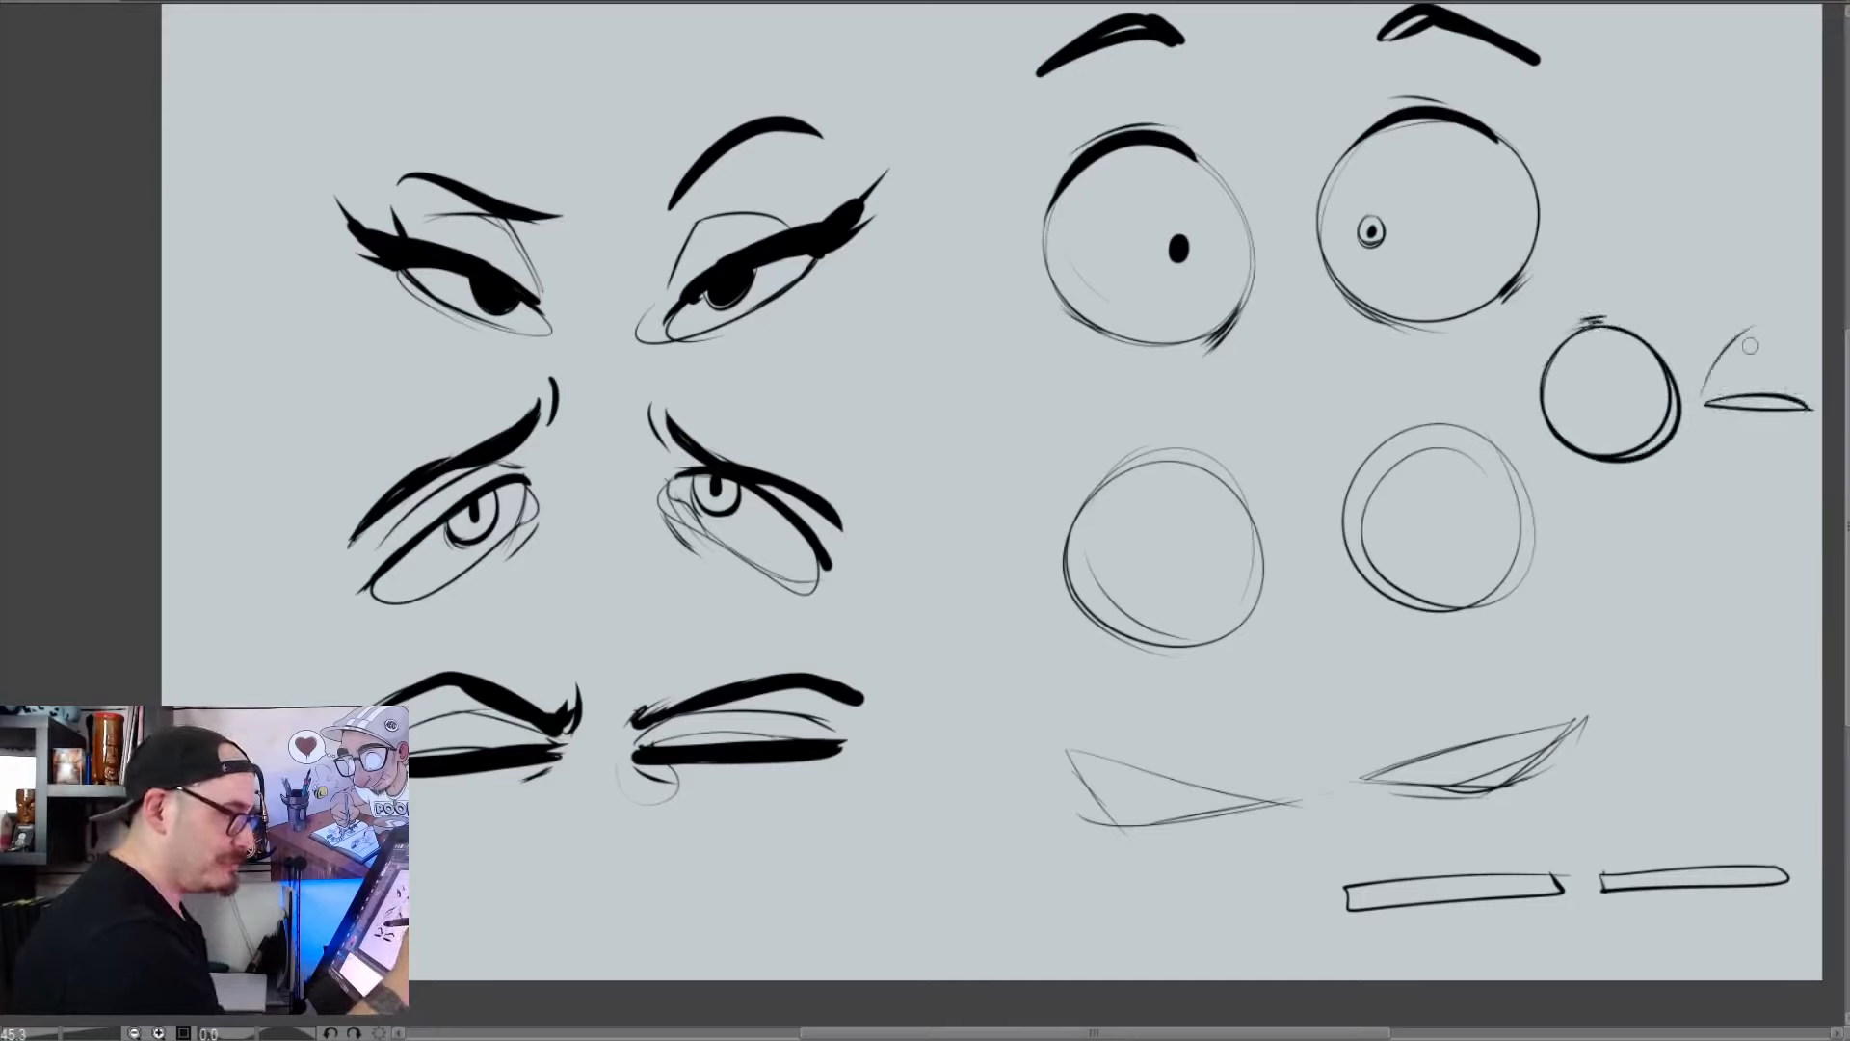
{"action": "left_click_drag", "start_coordinate": [1701, 382], "coordinate": [1793, 333]}
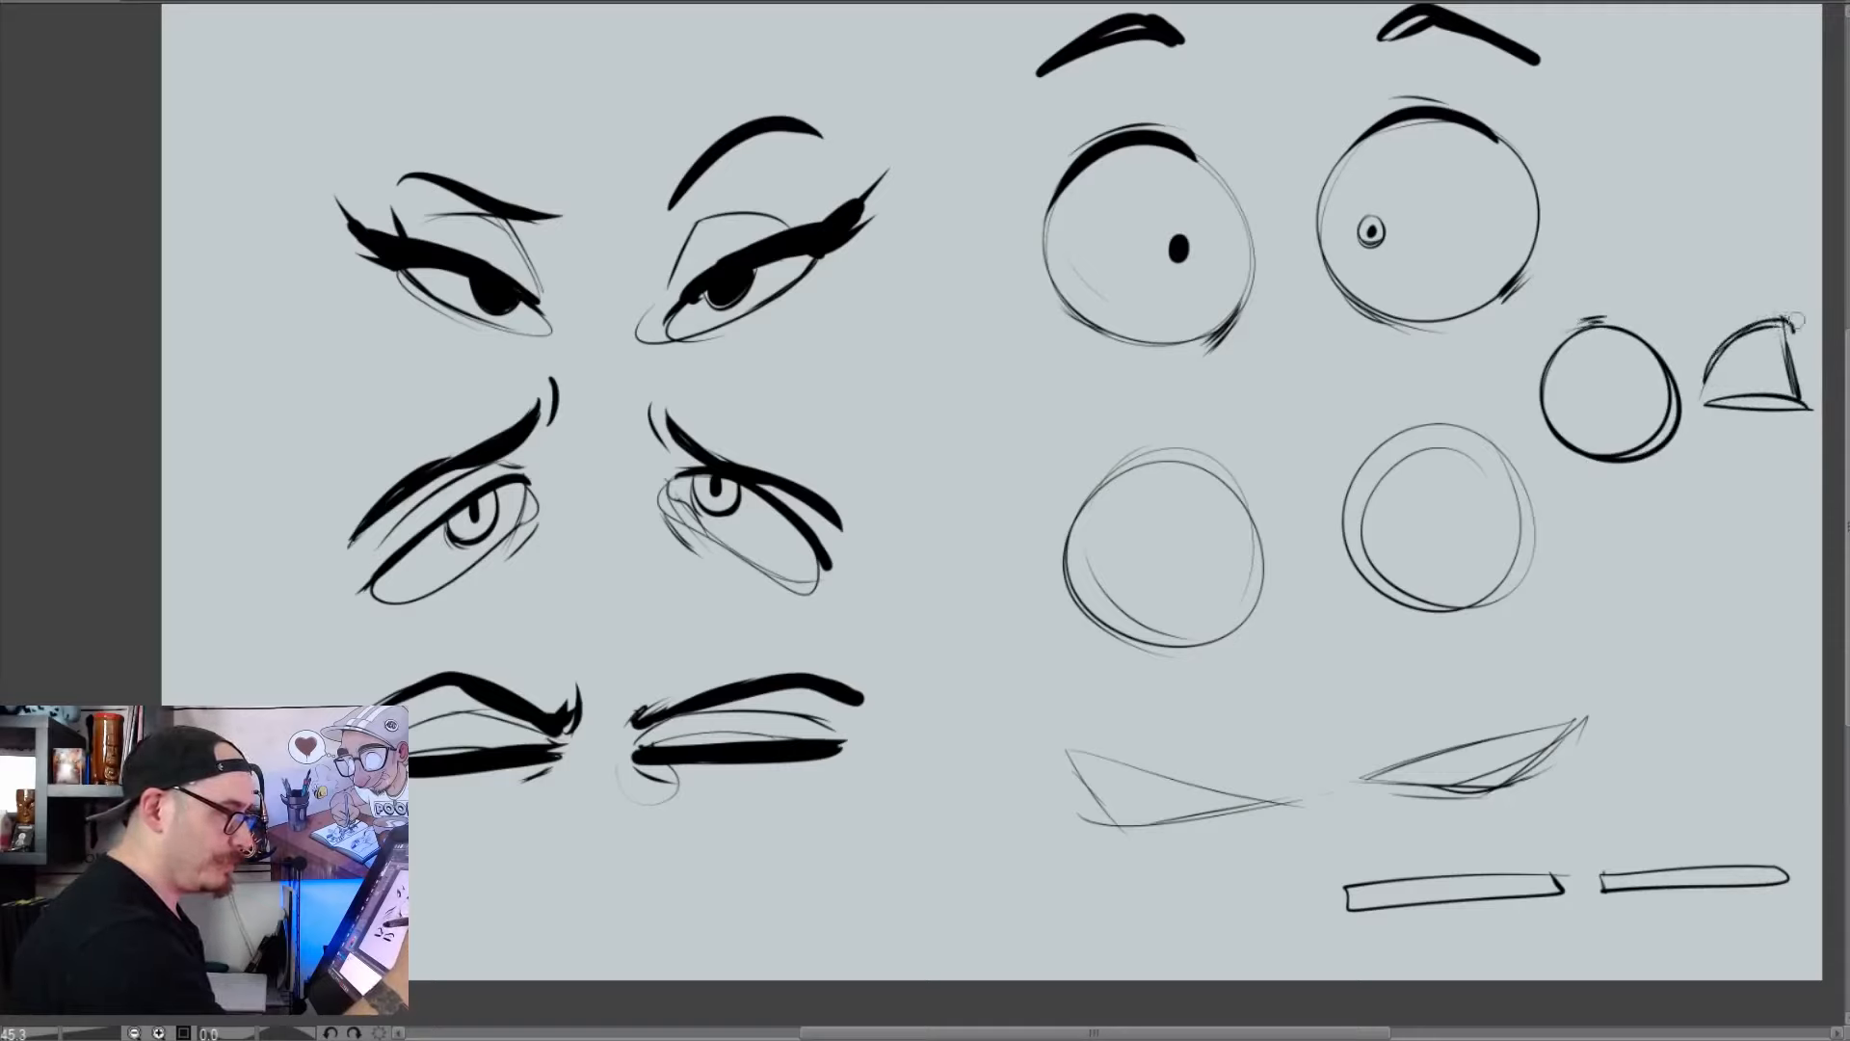
{"action": "left_click_drag", "start_coordinate": [1700, 397], "coordinate": [1792, 403]}
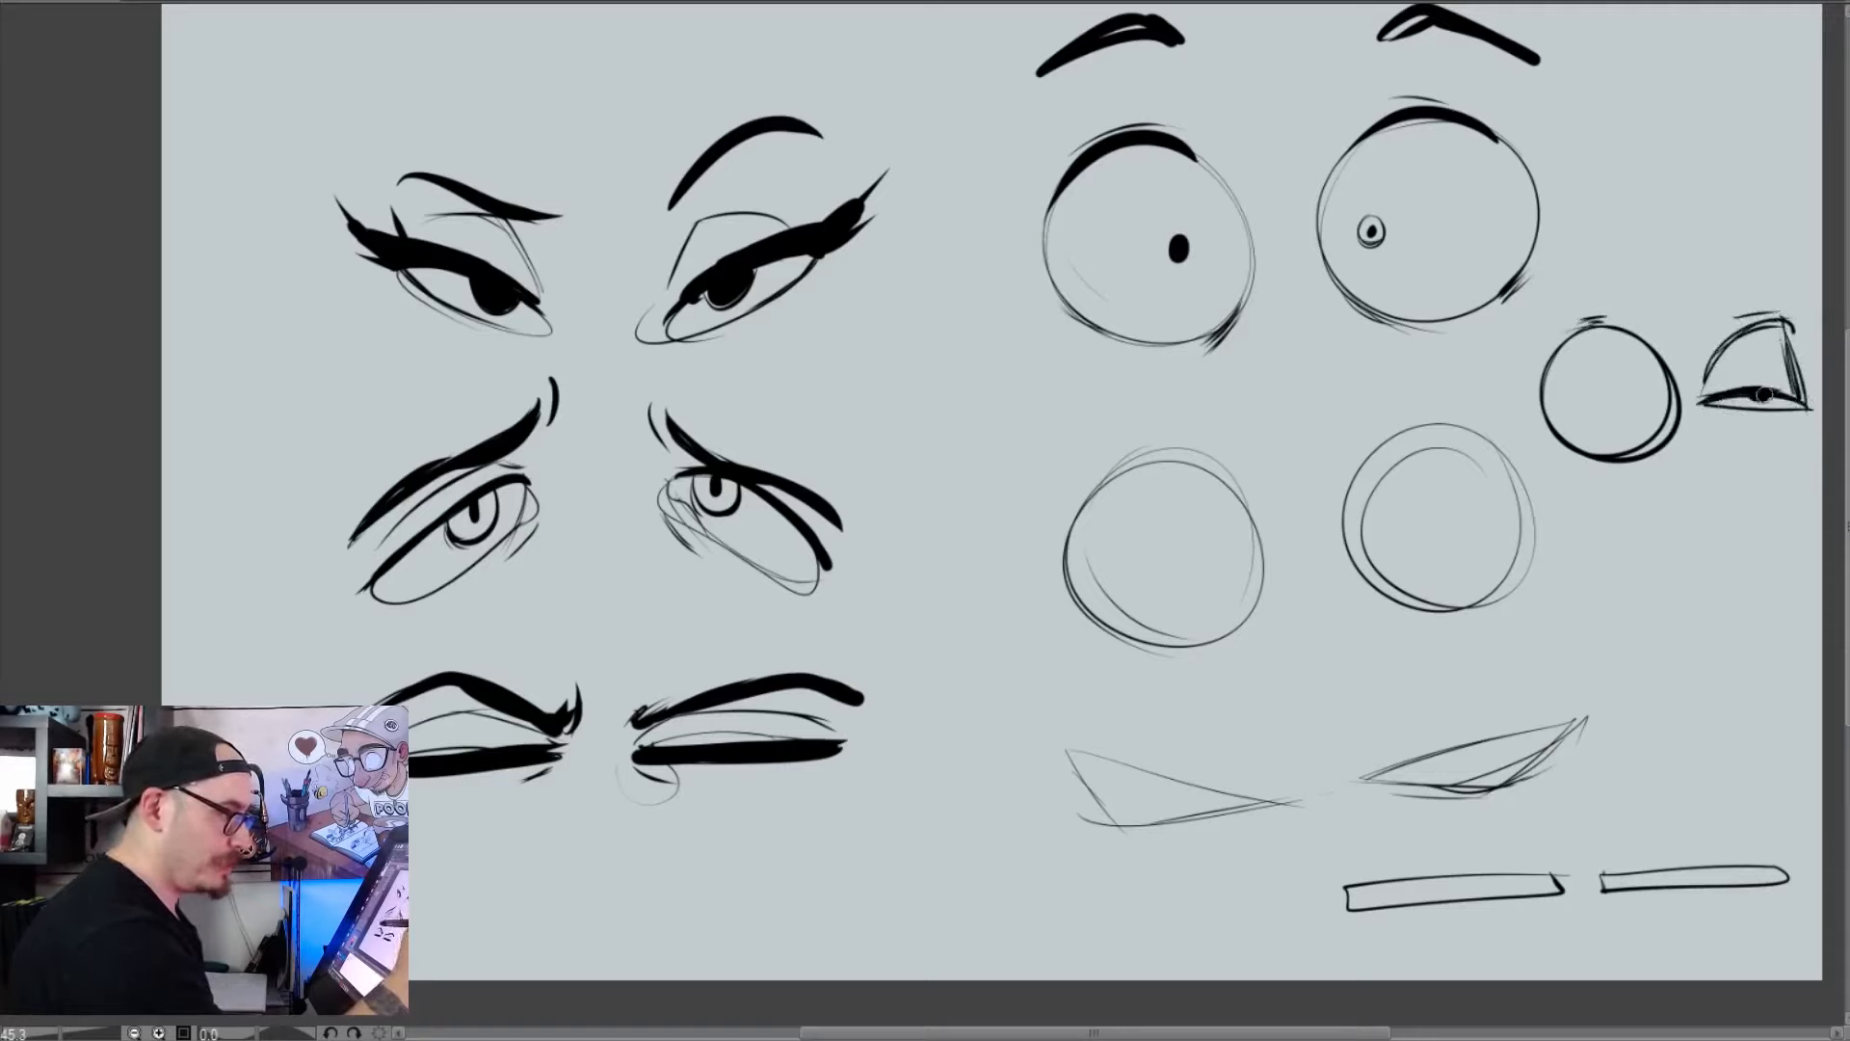
{"action": "left_click_drag", "start_coordinate": [1611, 391], "coordinate": [1615, 397]}
{"action": "left_click_drag", "start_coordinate": [1596, 321], "coordinate": [1545, 397]}
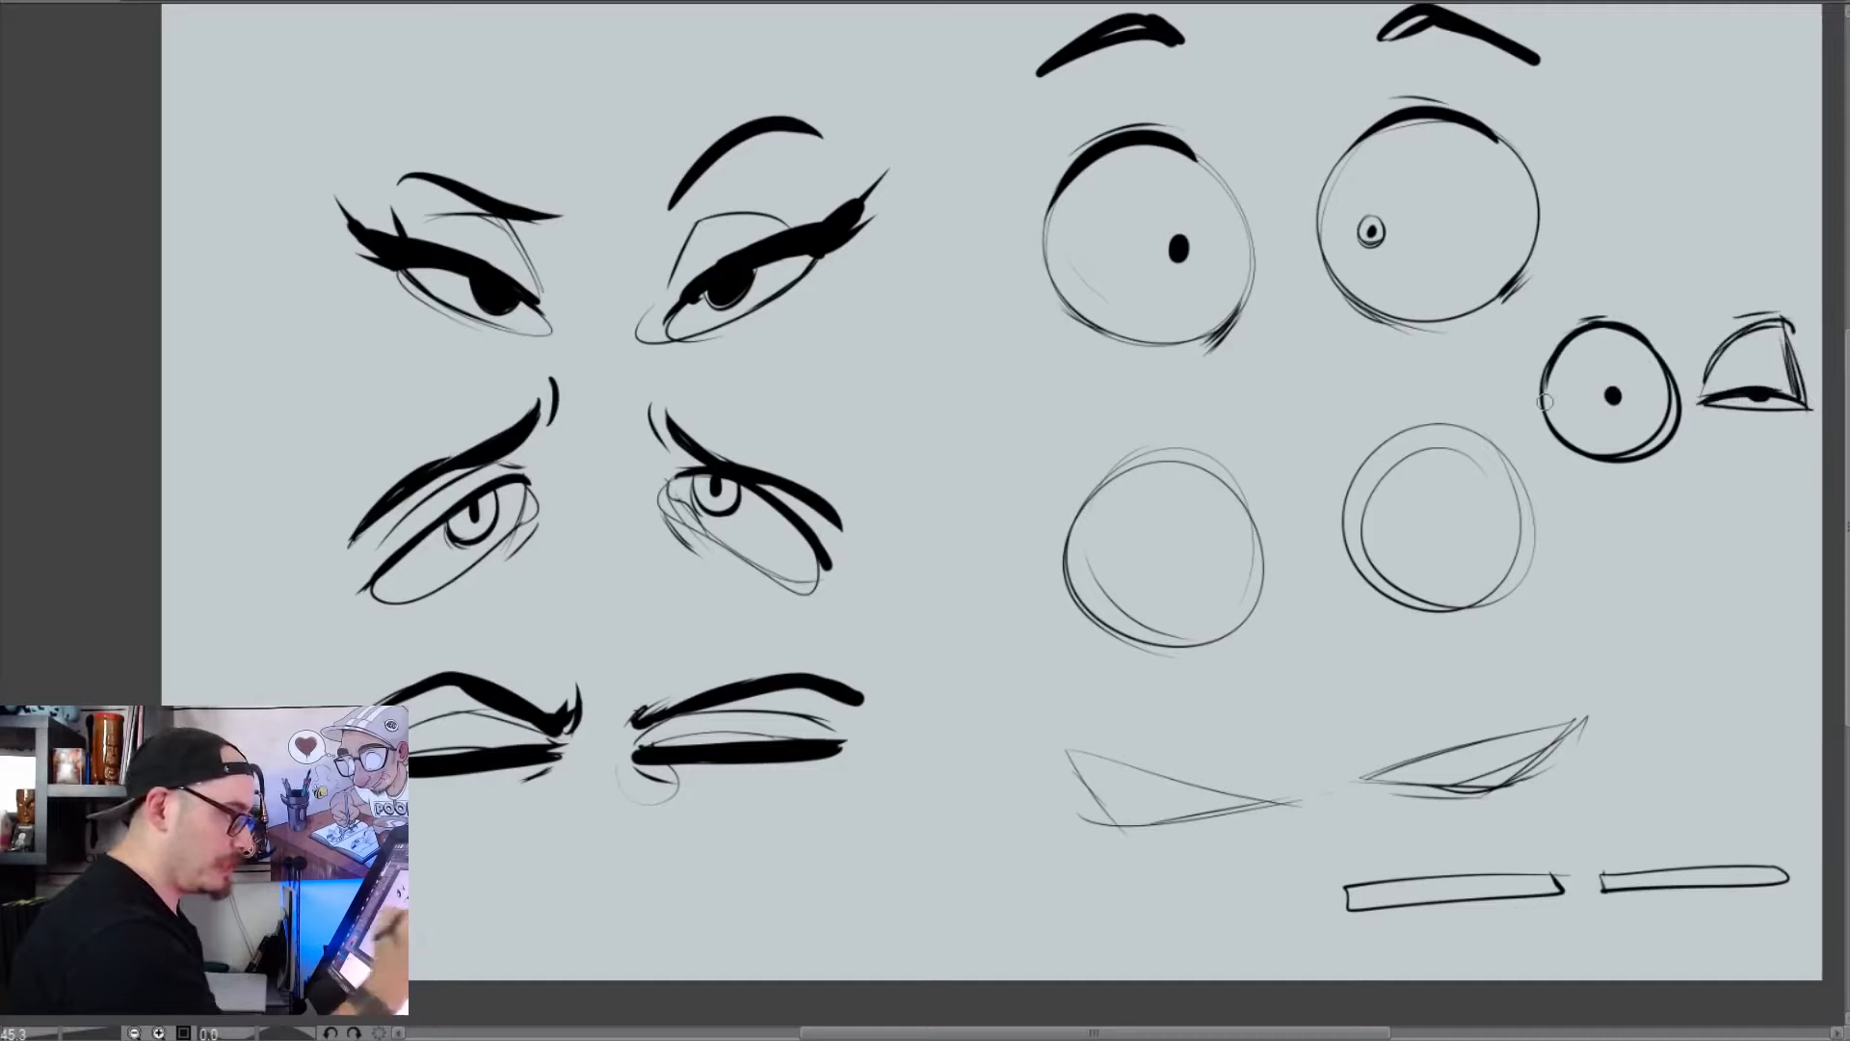
{"action": "left_click_drag", "start_coordinate": [1657, 316], "coordinate": [1701, 337]}
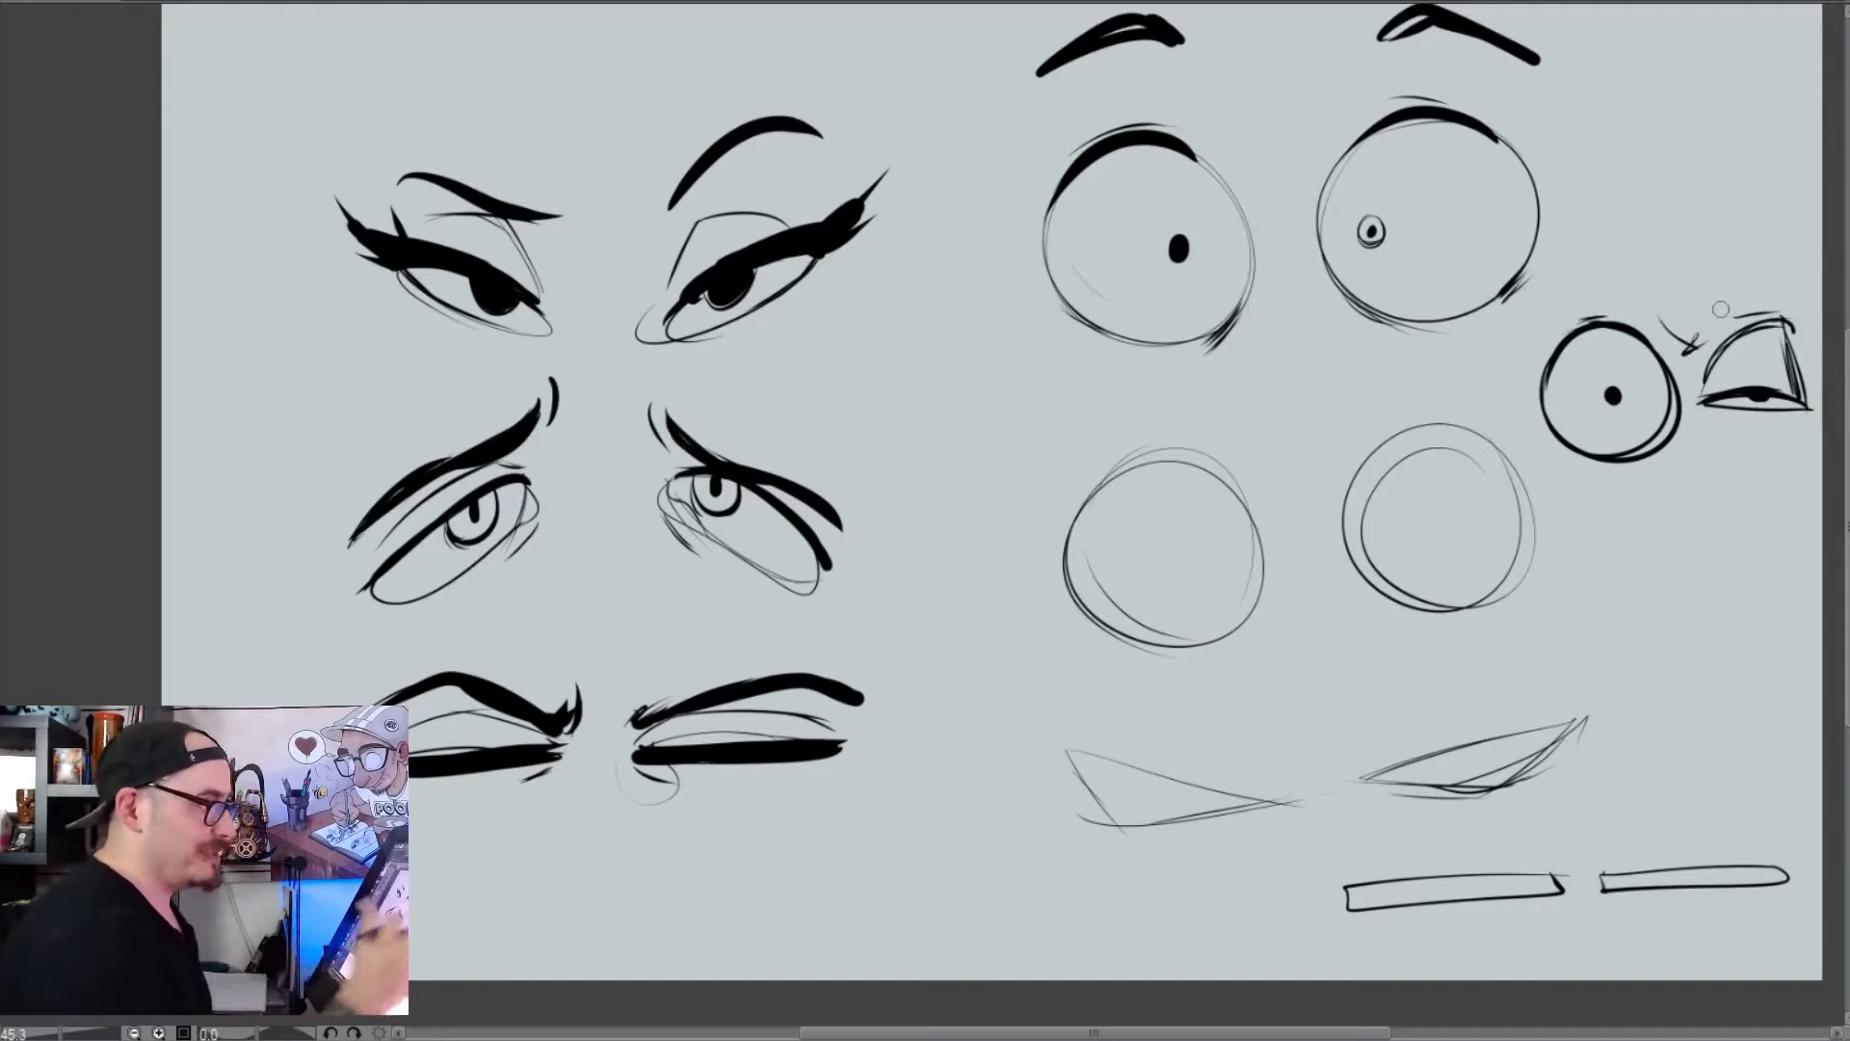
{"action": "mouse_move", "coordinate": [1541, 390]}
{"action": "left_mouse_down"}
{"action": "mouse_move", "coordinate": [1602, 279]}
{"action": "mouse_move", "coordinate": [1628, 323]}
{"action": "mouse_move", "coordinate": [1574, 280]}
{"action": "mouse_move", "coordinate": [1545, 307]}
{"action": "left_mouse_up"}
{"action": "key", "text": "ctrl+z"}
{"action": "key", "text": "ctrl+z"}
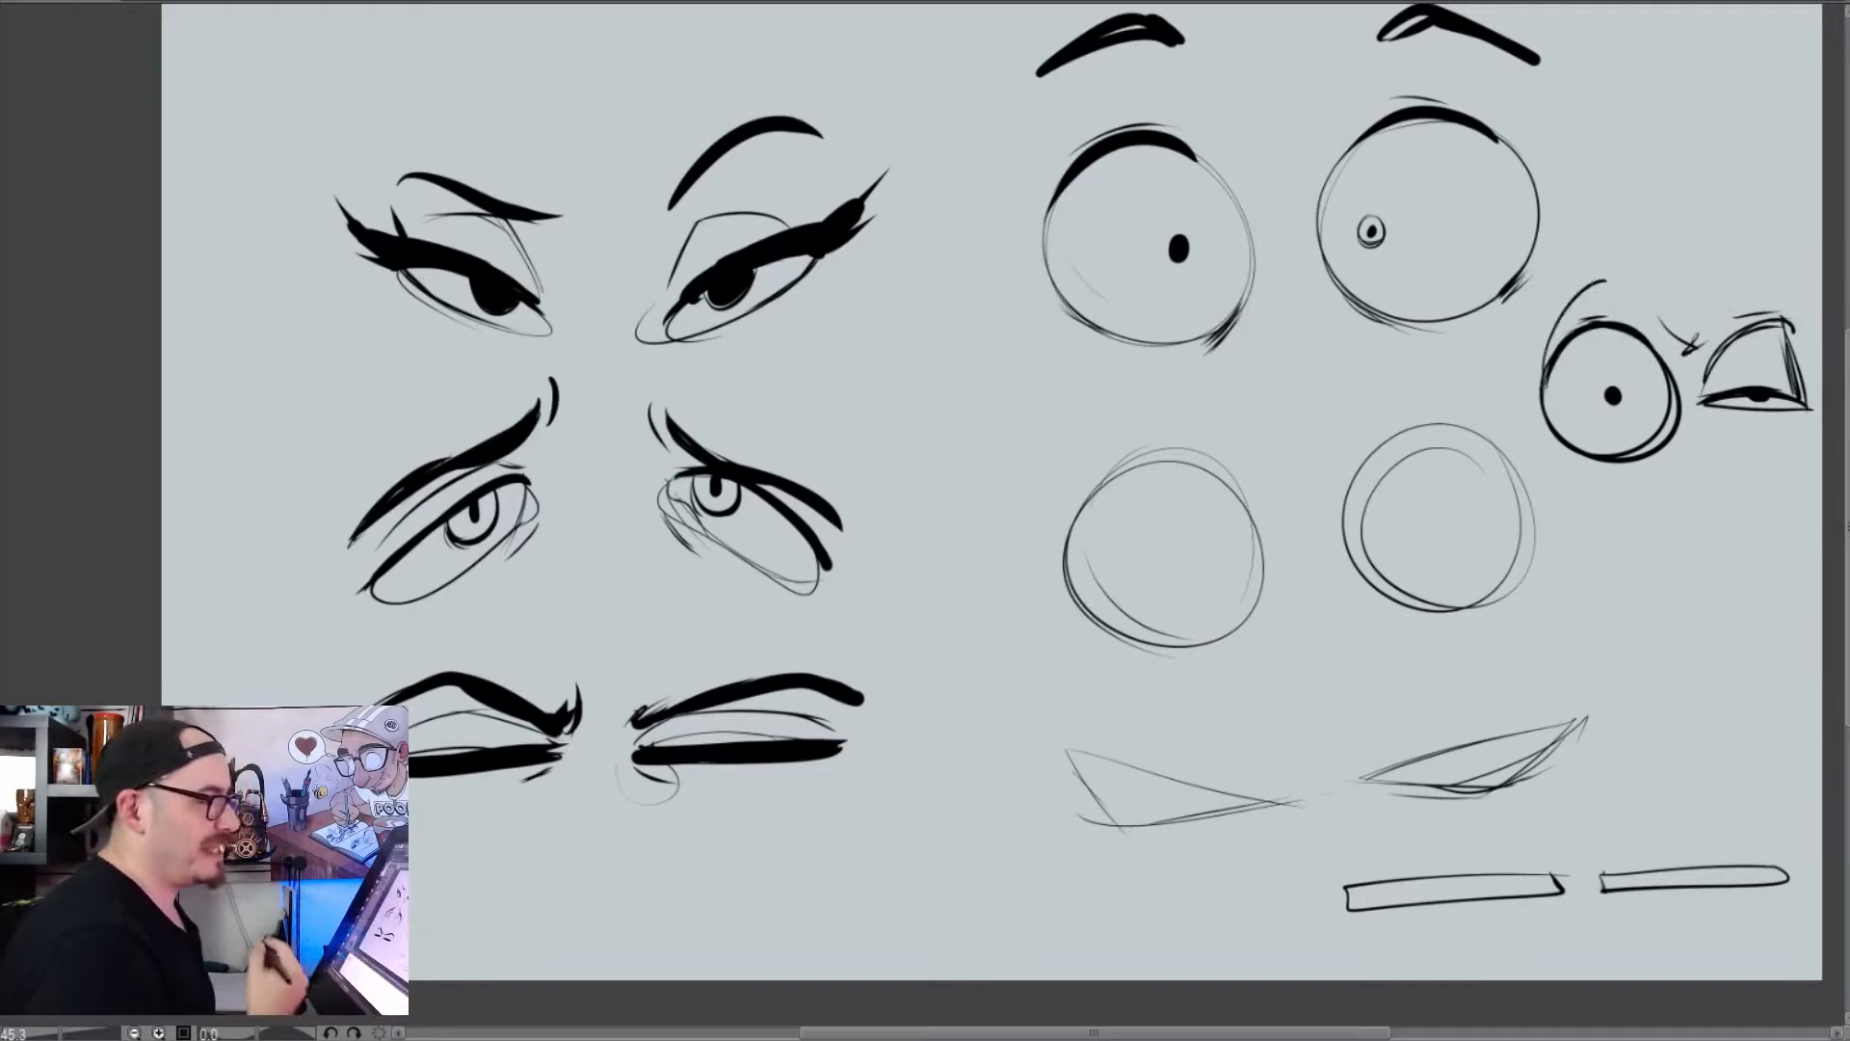
{"action": "key", "text": "ctrl+z"}
{"action": "key", "text": "ctrl+z"}
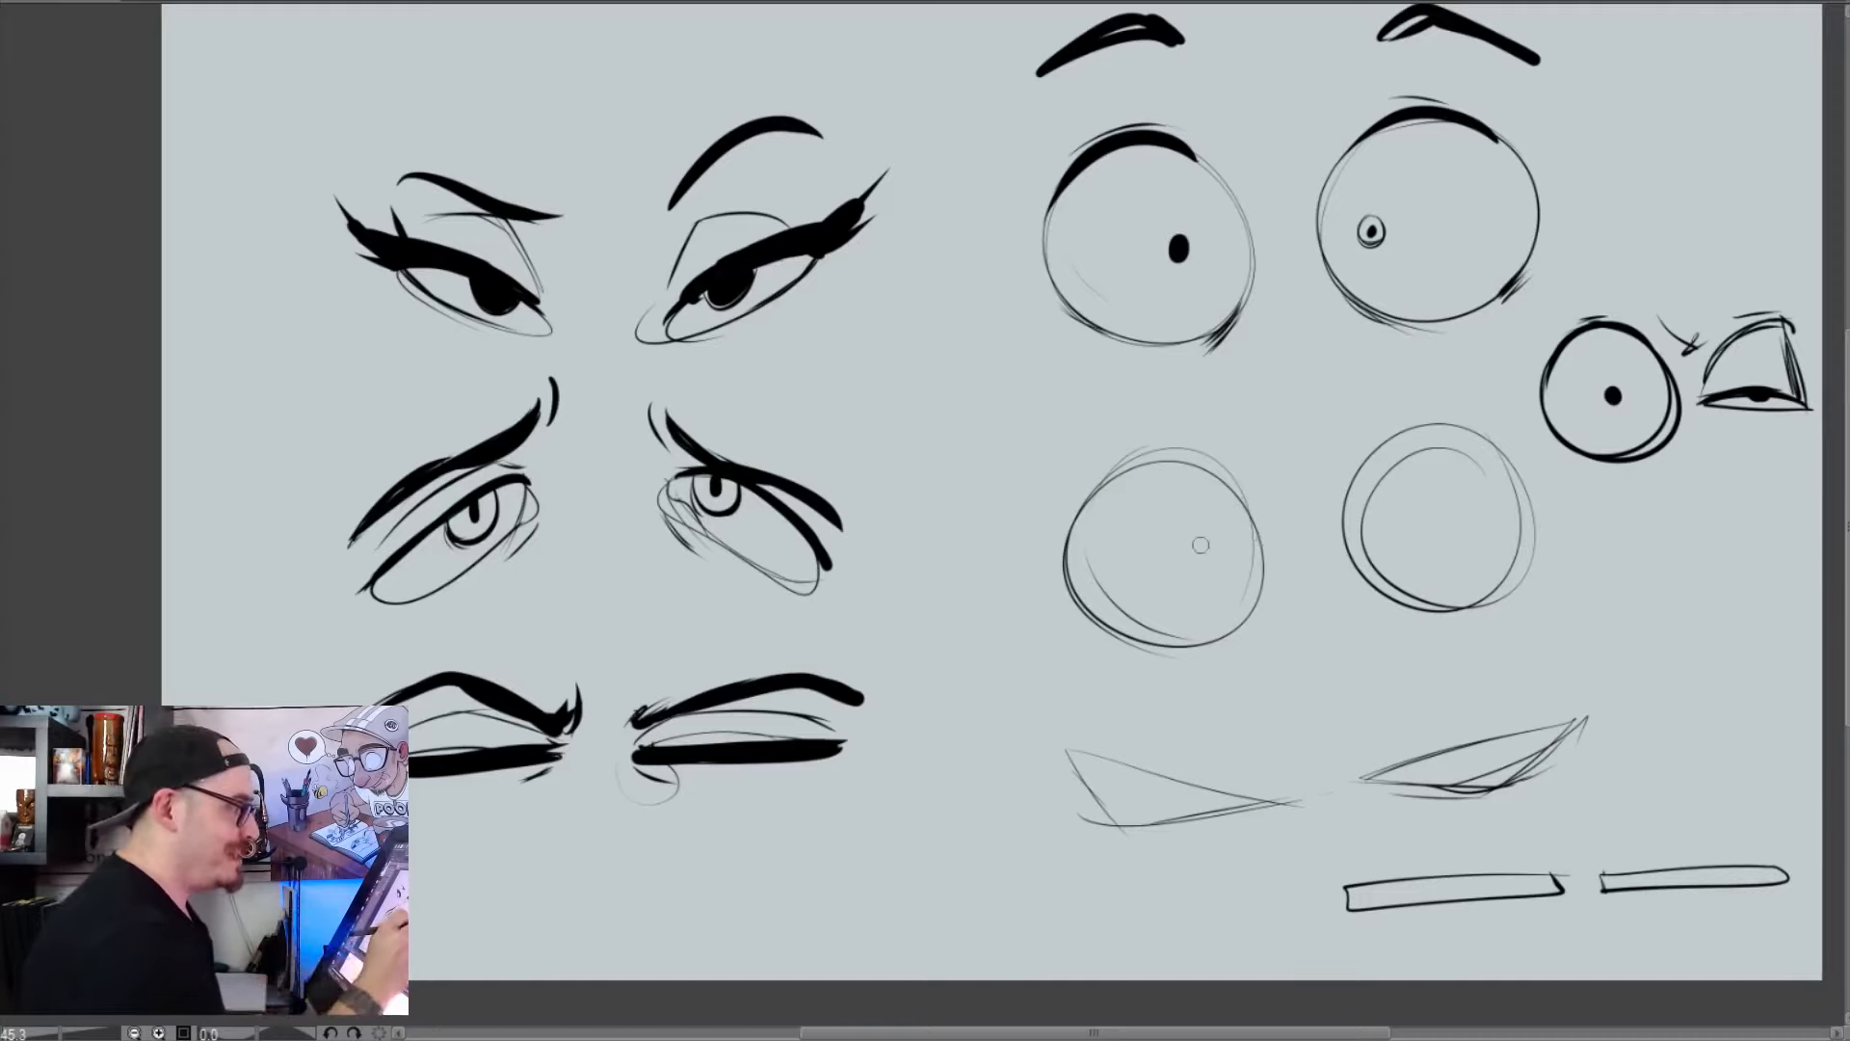
Ink thick arched upper lids over the second pair of round eyes
{"action": "mouse_move", "coordinate": [1110, 472]}
{"action": "left_mouse_down"}
{"action": "mouse_move", "coordinate": [1187, 456]}
{"action": "mouse_move", "coordinate": [1237, 485]}
{"action": "left_mouse_up"}
{"action": "left_click_drag", "start_coordinate": [1080, 514], "coordinate": [1225, 468]}
{"action": "left_click_drag", "start_coordinate": [1442, 427], "coordinate": [1510, 479]}
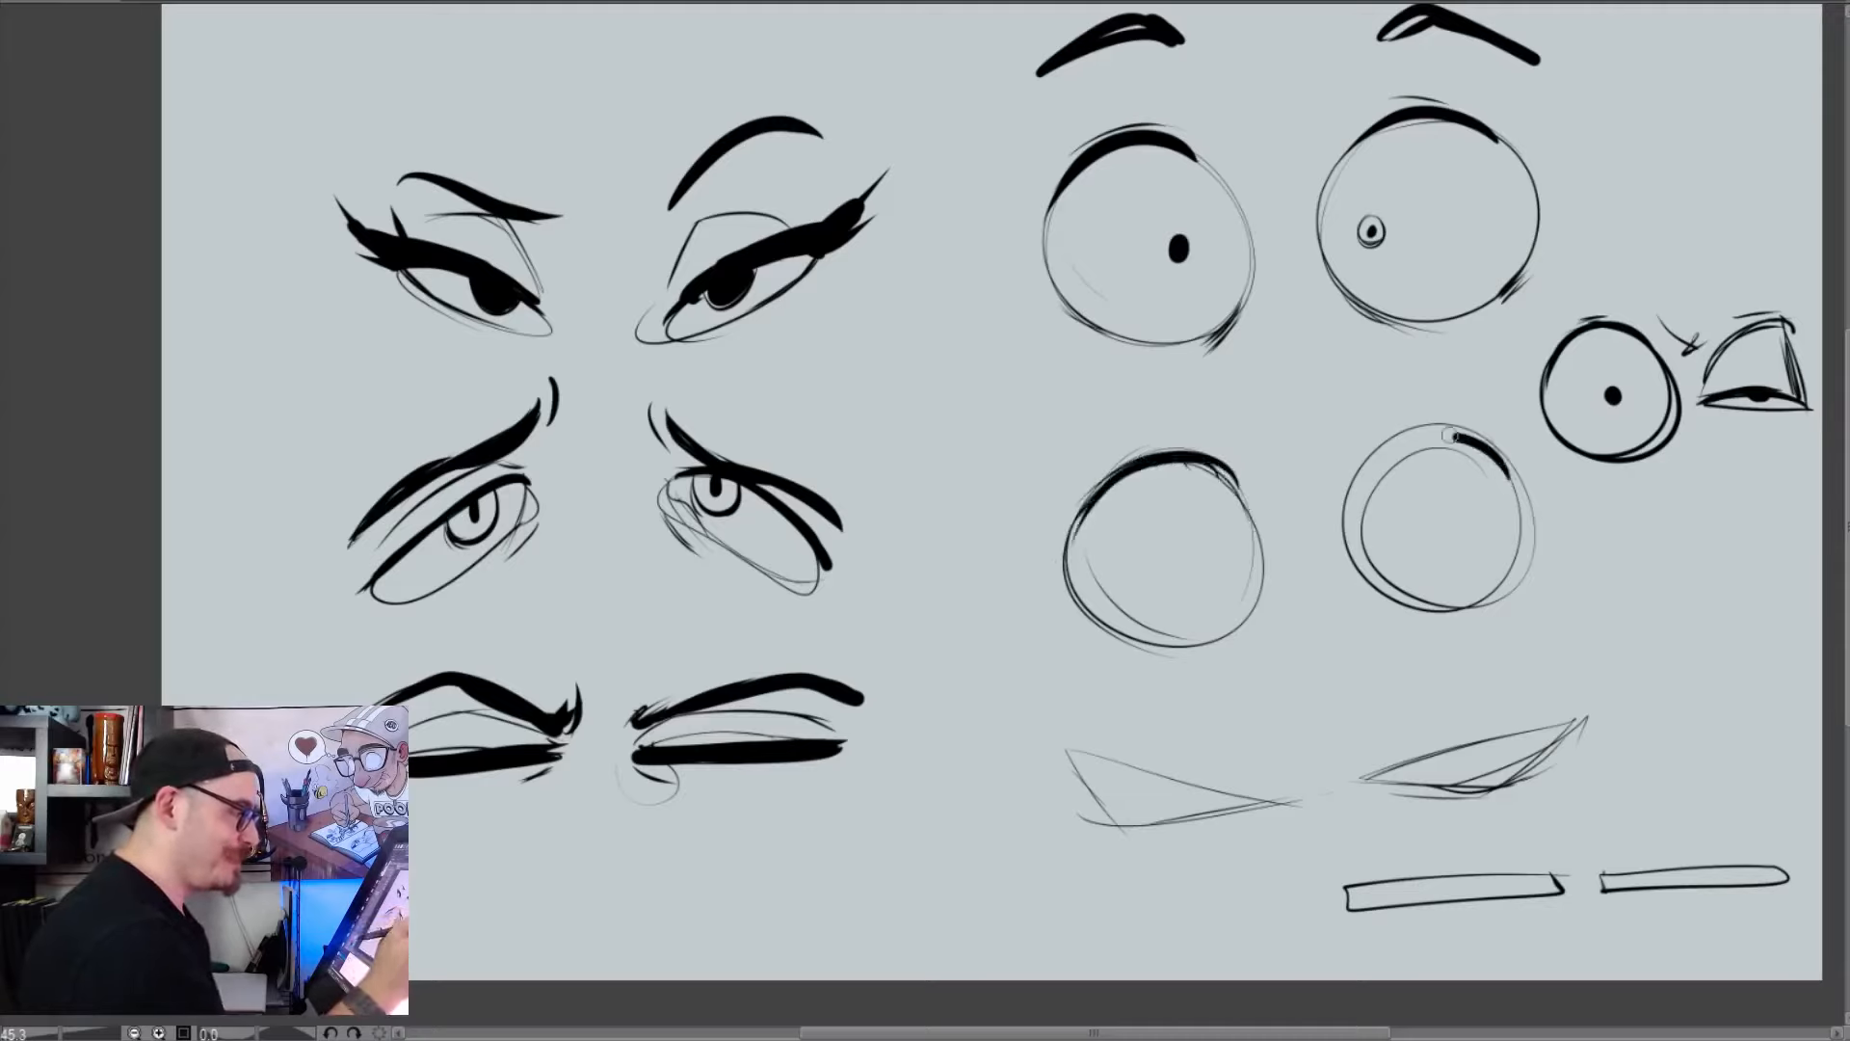
{"action": "left_click_drag", "start_coordinate": [1346, 495], "coordinate": [1465, 426]}
{"action": "left_click_drag", "start_coordinate": [1358, 464], "coordinate": [1495, 430]}
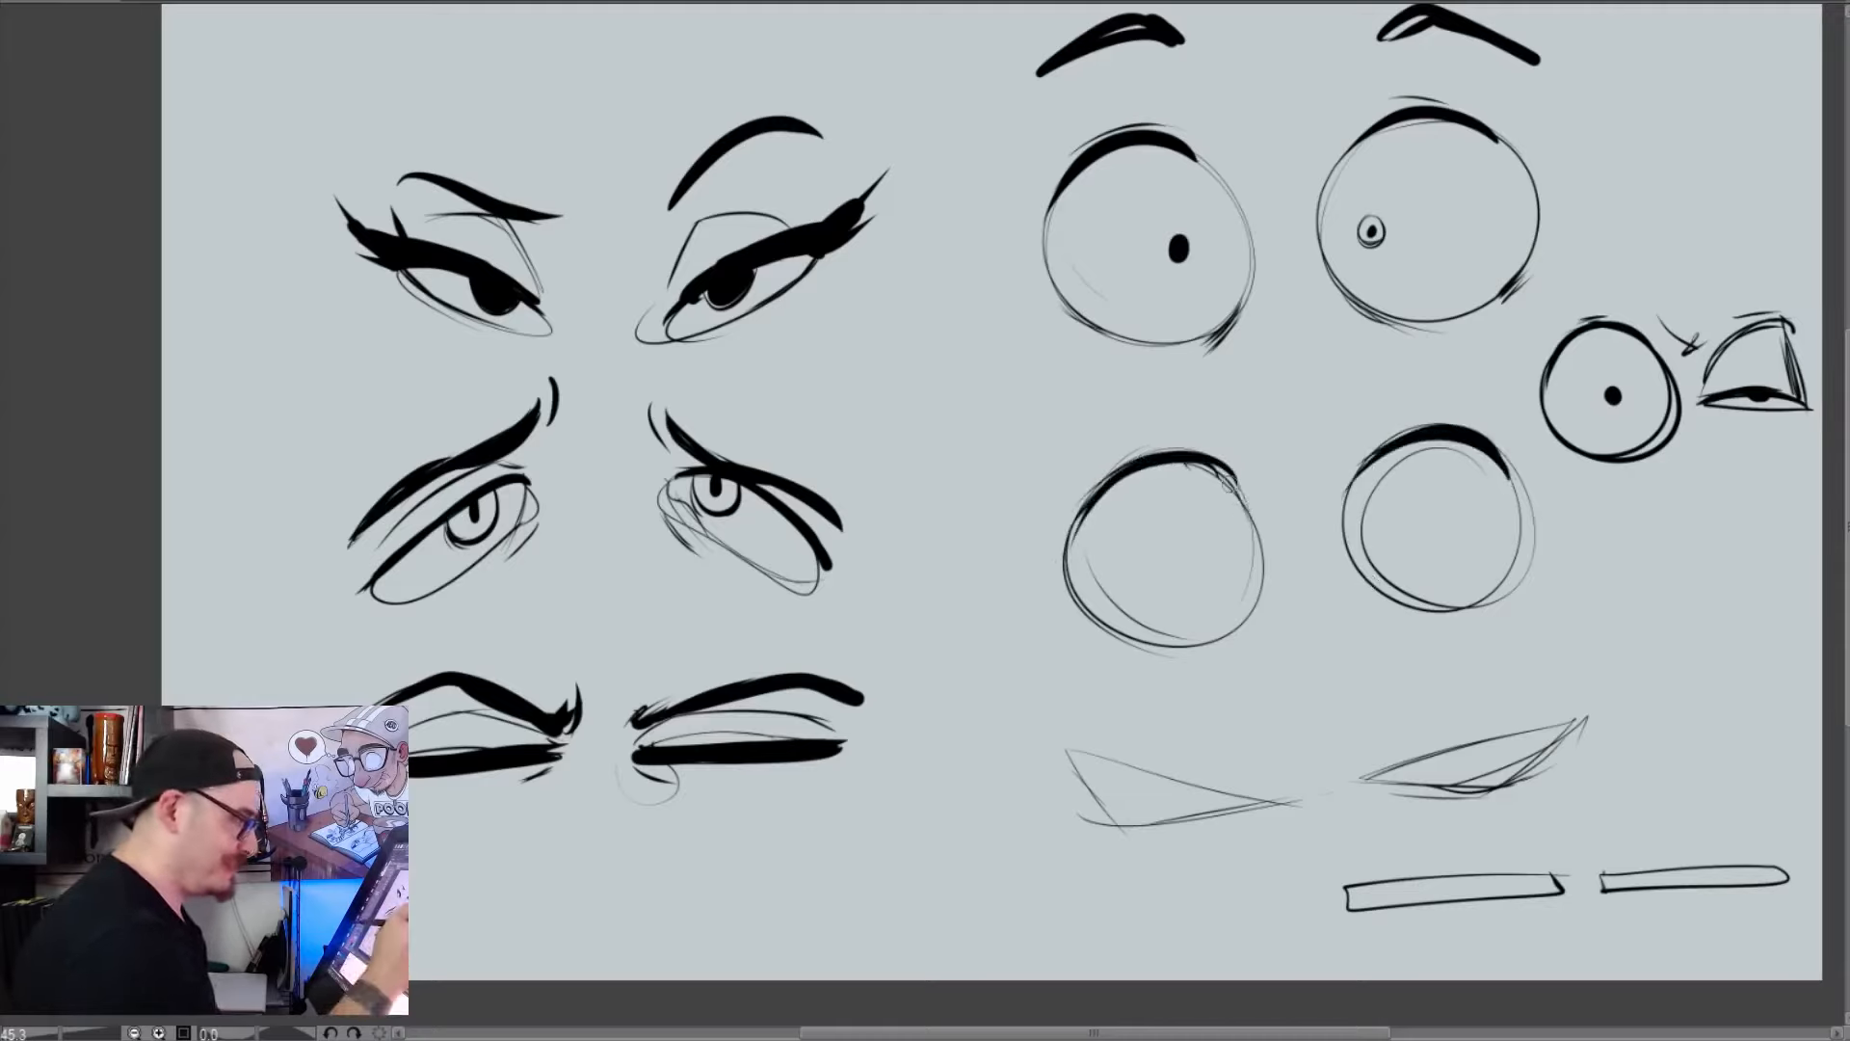
Reinforce the inner edges of the second pair of round eyes and fill in oversized black pupils close to the center
{"action": "left_click_drag", "start_coordinate": [1235, 480], "coordinate": [1245, 614]}
{"action": "left_click_drag", "start_coordinate": [1350, 481], "coordinate": [1352, 594]}
{"action": "mouse_move", "coordinate": [1177, 499]}
{"action": "left_mouse_down"}
{"action": "mouse_move", "coordinate": [1230, 557]}
{"action": "mouse_move", "coordinate": [1196, 599]}
{"action": "mouse_move", "coordinate": [1169, 587]}
{"action": "mouse_move", "coordinate": [1212, 571]}
{"action": "mouse_move", "coordinate": [1200, 526]}
{"action": "left_mouse_up"}
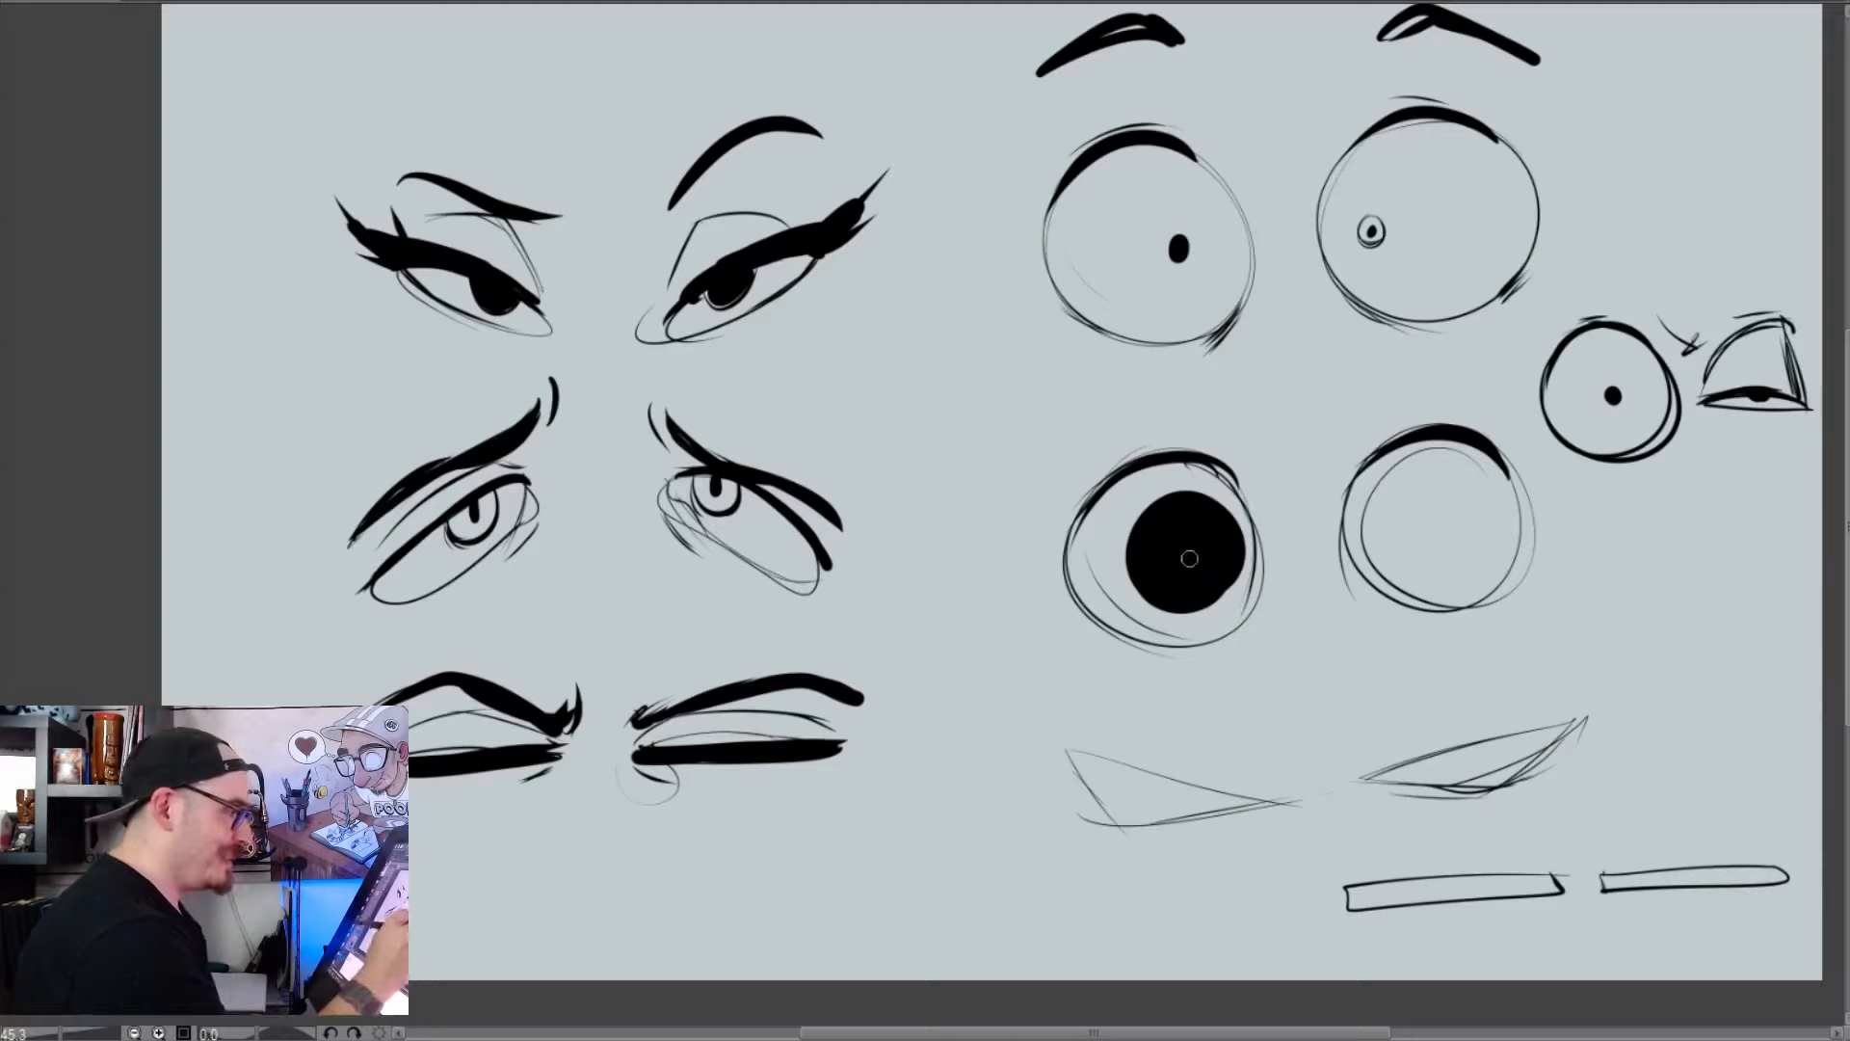
{"action": "mouse_move", "coordinate": [1394, 479]}
{"action": "left_mouse_down"}
{"action": "mouse_move", "coordinate": [1369, 554]}
{"action": "mouse_move", "coordinate": [1445, 511]}
{"action": "mouse_move", "coordinate": [1416, 578]}
{"action": "mouse_move", "coordinate": [1374, 497]}
{"action": "mouse_move", "coordinate": [1398, 525]}
{"action": "left_mouse_up"}
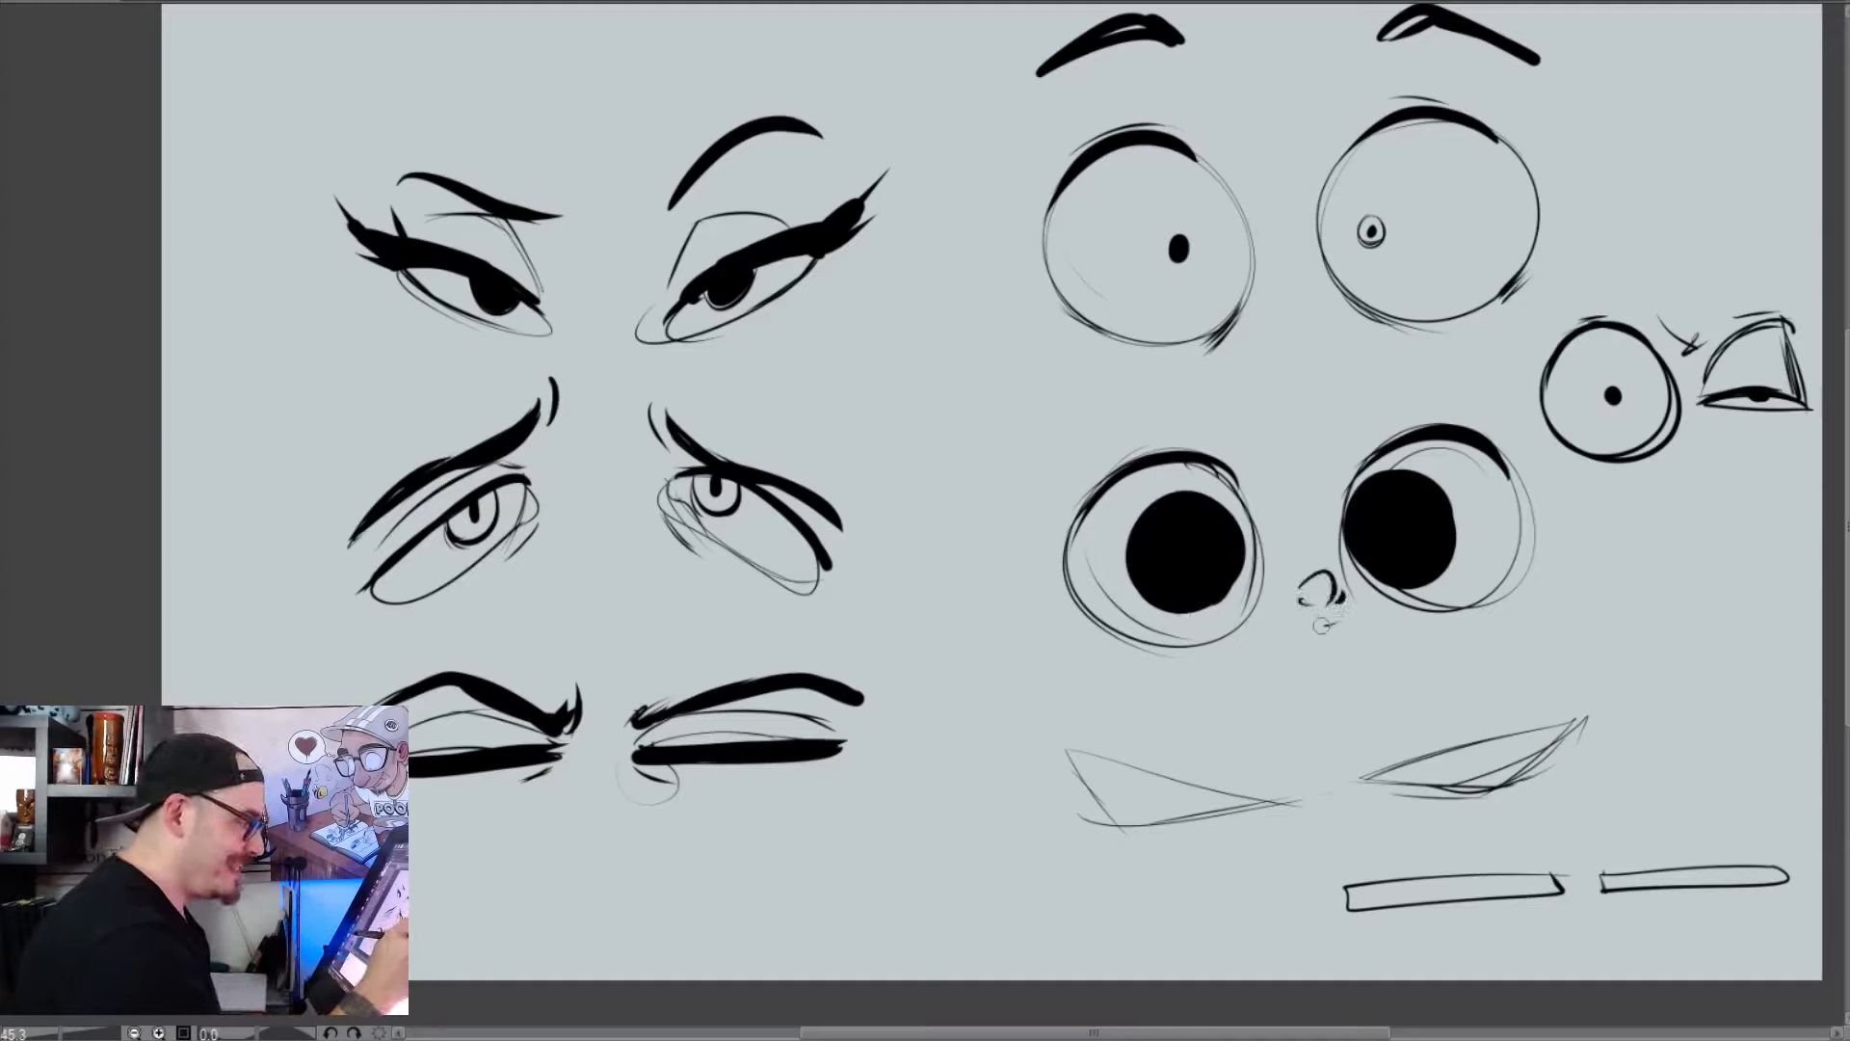
Draw a tiny mouth with its tongue out below the nose, and a wide jawline with a small chin beneath the eyes
{"action": "left_click_drag", "start_coordinate": [1270, 605], "coordinate": [1254, 615]}
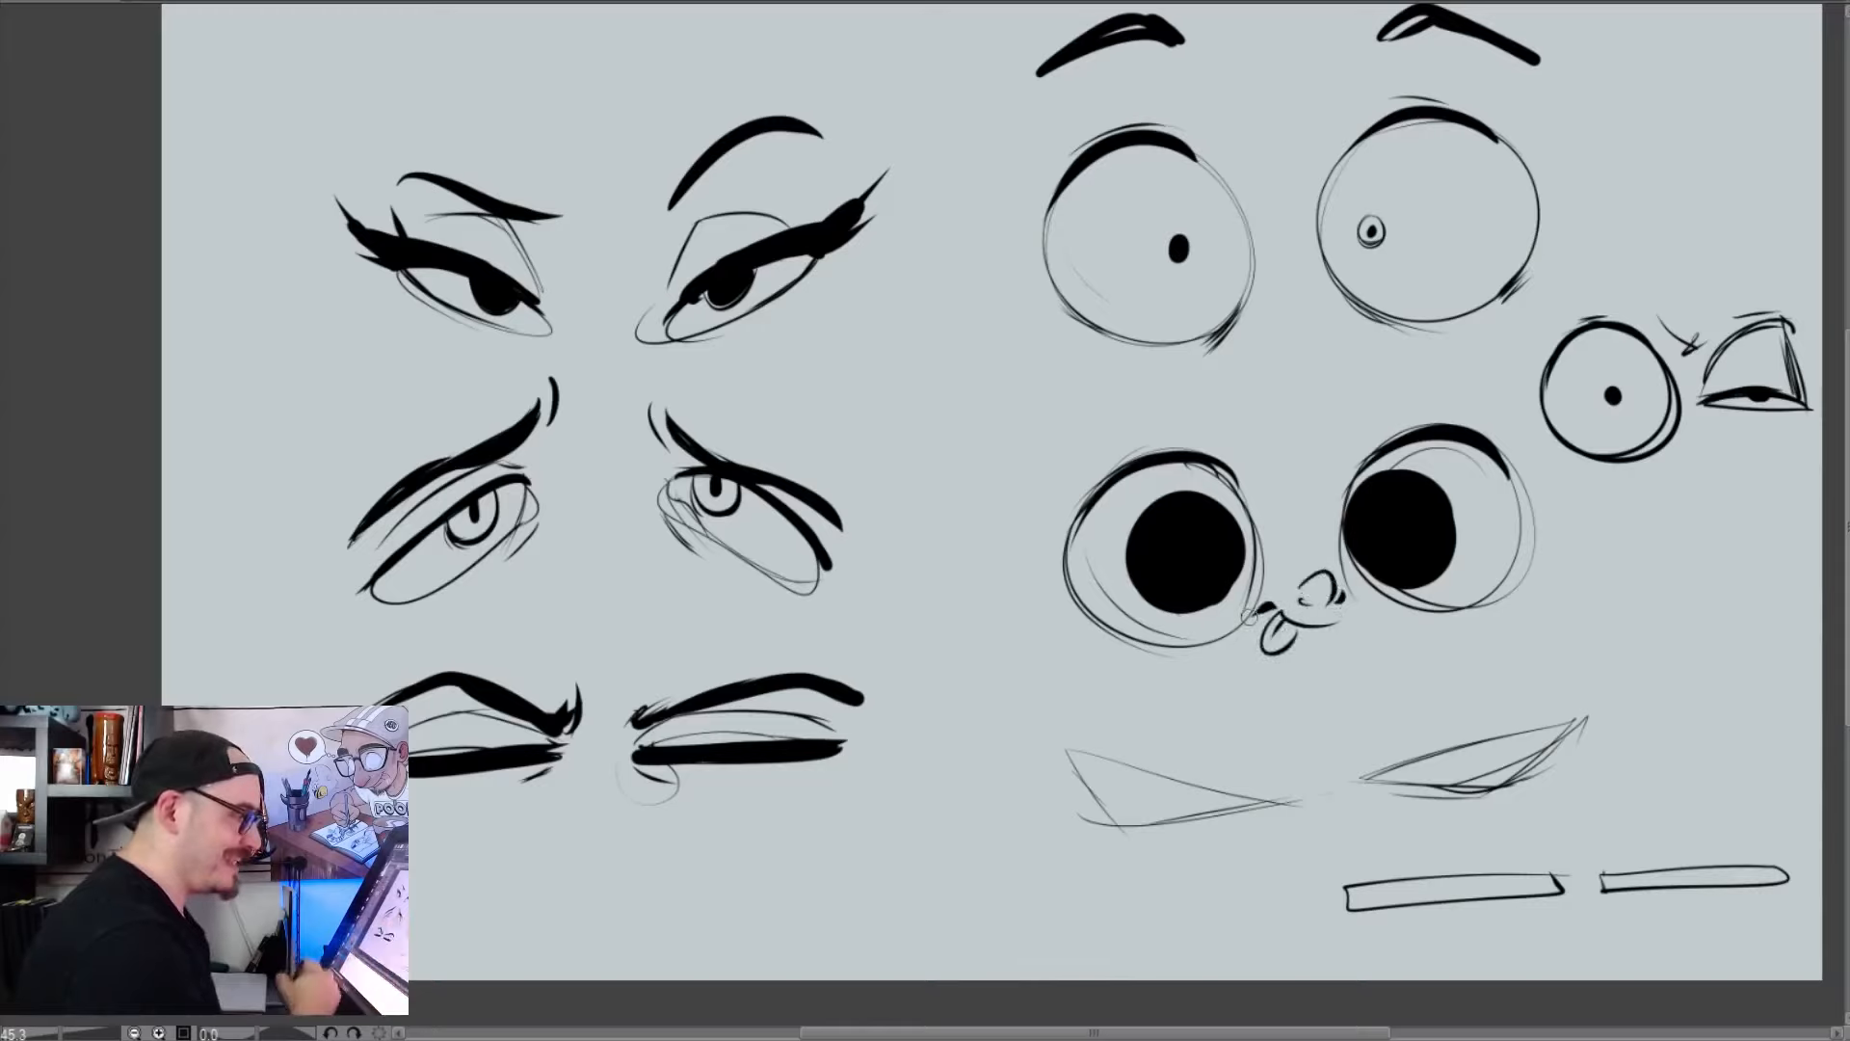
{"action": "left_click_drag", "start_coordinate": [1027, 551], "coordinate": [1274, 690]}
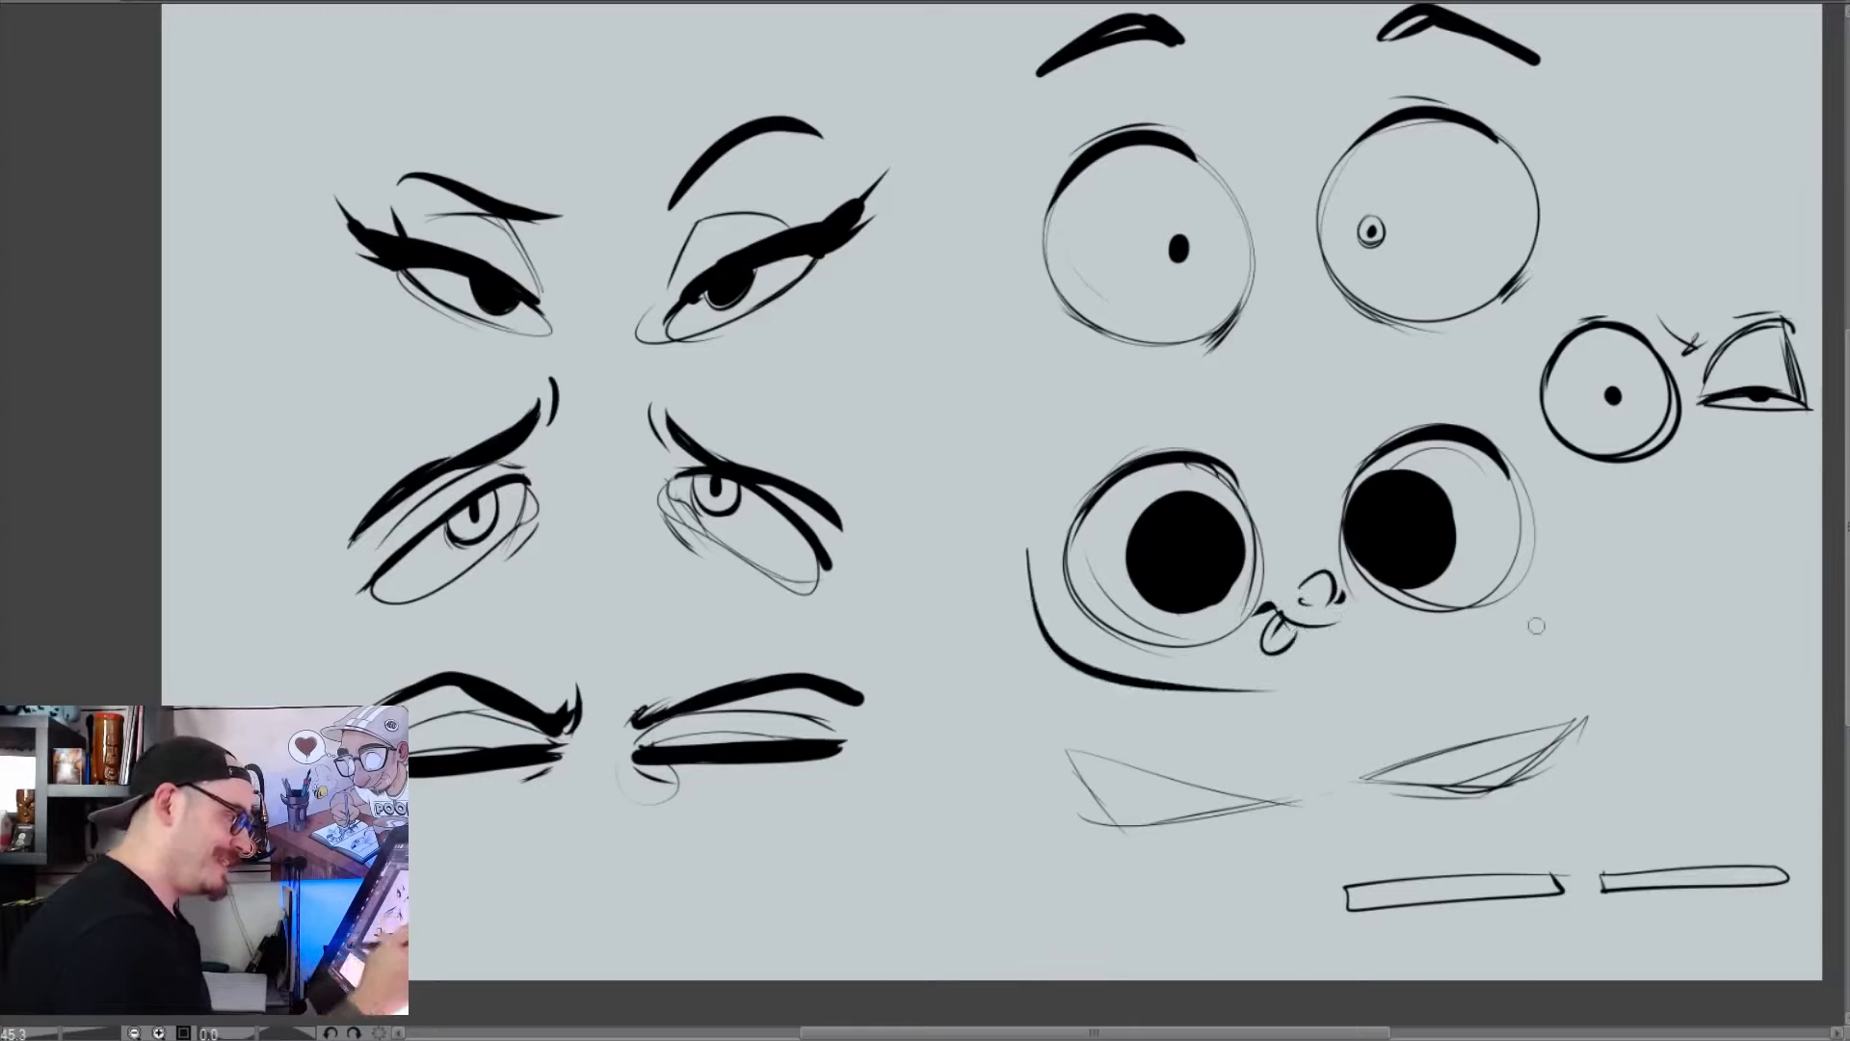
{"action": "left_click_drag", "start_coordinate": [1580, 557], "coordinate": [1359, 663]}
{"action": "left_click_drag", "start_coordinate": [1266, 677], "coordinate": [1303, 690]}
Add rounded ears on both sides of the big-pupilled face, plus a teardrop shape and an oval overlapping the chin
{"action": "left_click_drag", "start_coordinate": [1024, 581], "coordinate": [1039, 644]}
{"action": "left_click_drag", "start_coordinate": [979, 604], "coordinate": [1031, 619]}
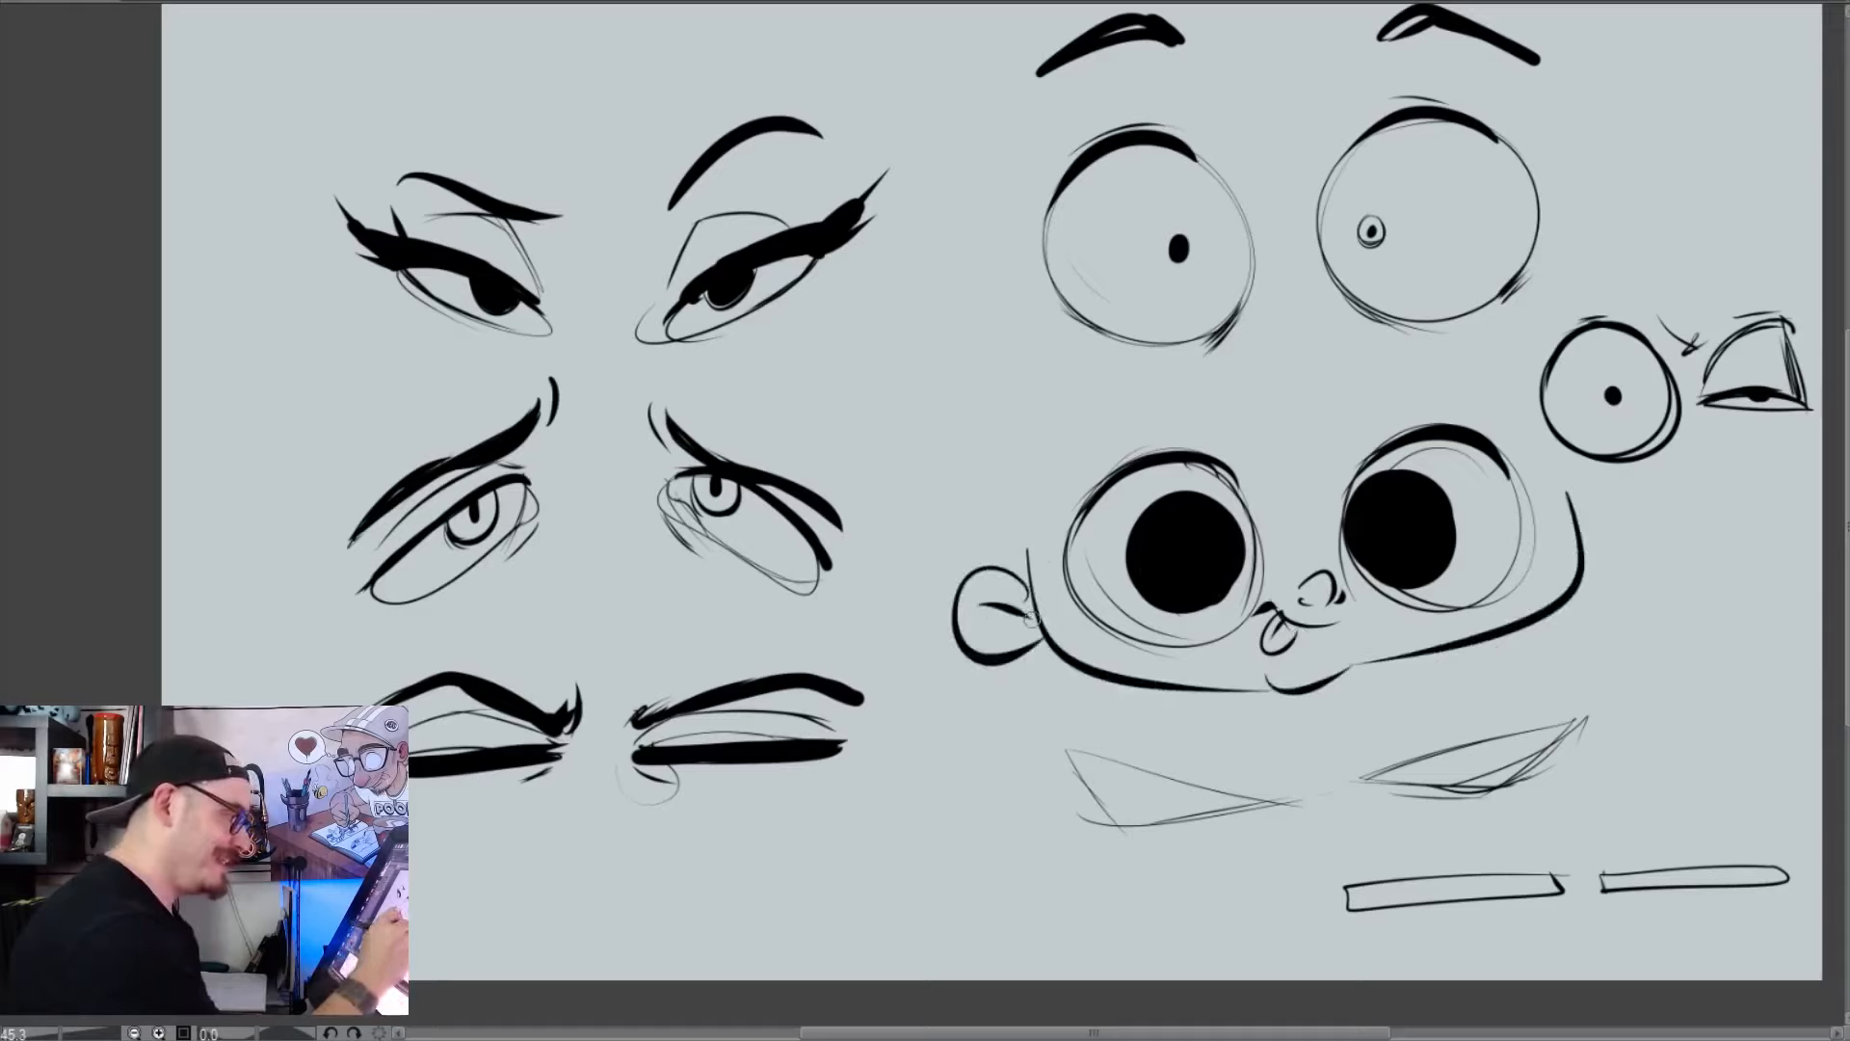
{"action": "left_click_drag", "start_coordinate": [1590, 528], "coordinate": [1600, 571]}
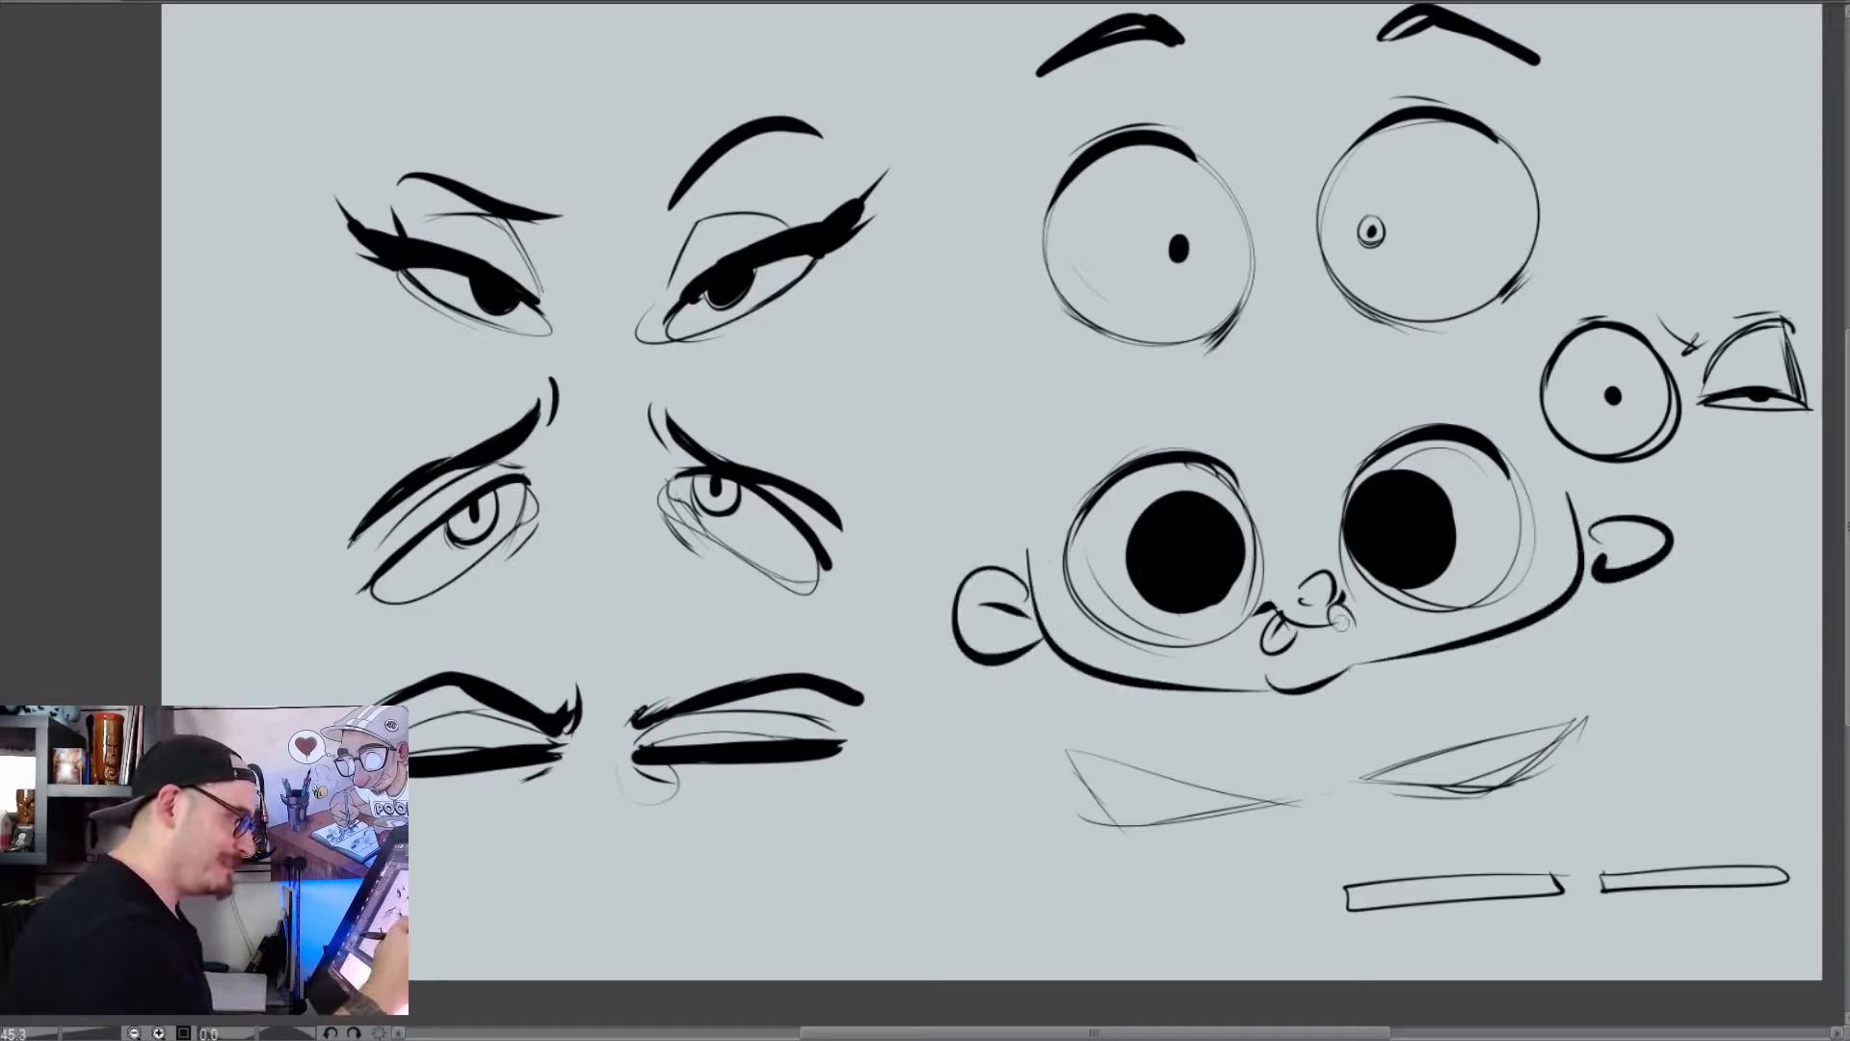
{"action": "mouse_move", "coordinate": [1366, 650]}
{"action": "left_mouse_down"}
{"action": "mouse_move", "coordinate": [1366, 700]}
{"action": "mouse_move", "coordinate": [1331, 679]}
{"action": "mouse_move", "coordinate": [1376, 710]}
{"action": "mouse_move", "coordinate": [1388, 669]}
{"action": "mouse_move", "coordinate": [1205, 725]}
{"action": "mouse_move", "coordinate": [1227, 698]}
{"action": "mouse_move", "coordinate": [1174, 694]}
{"action": "left_mouse_up"}
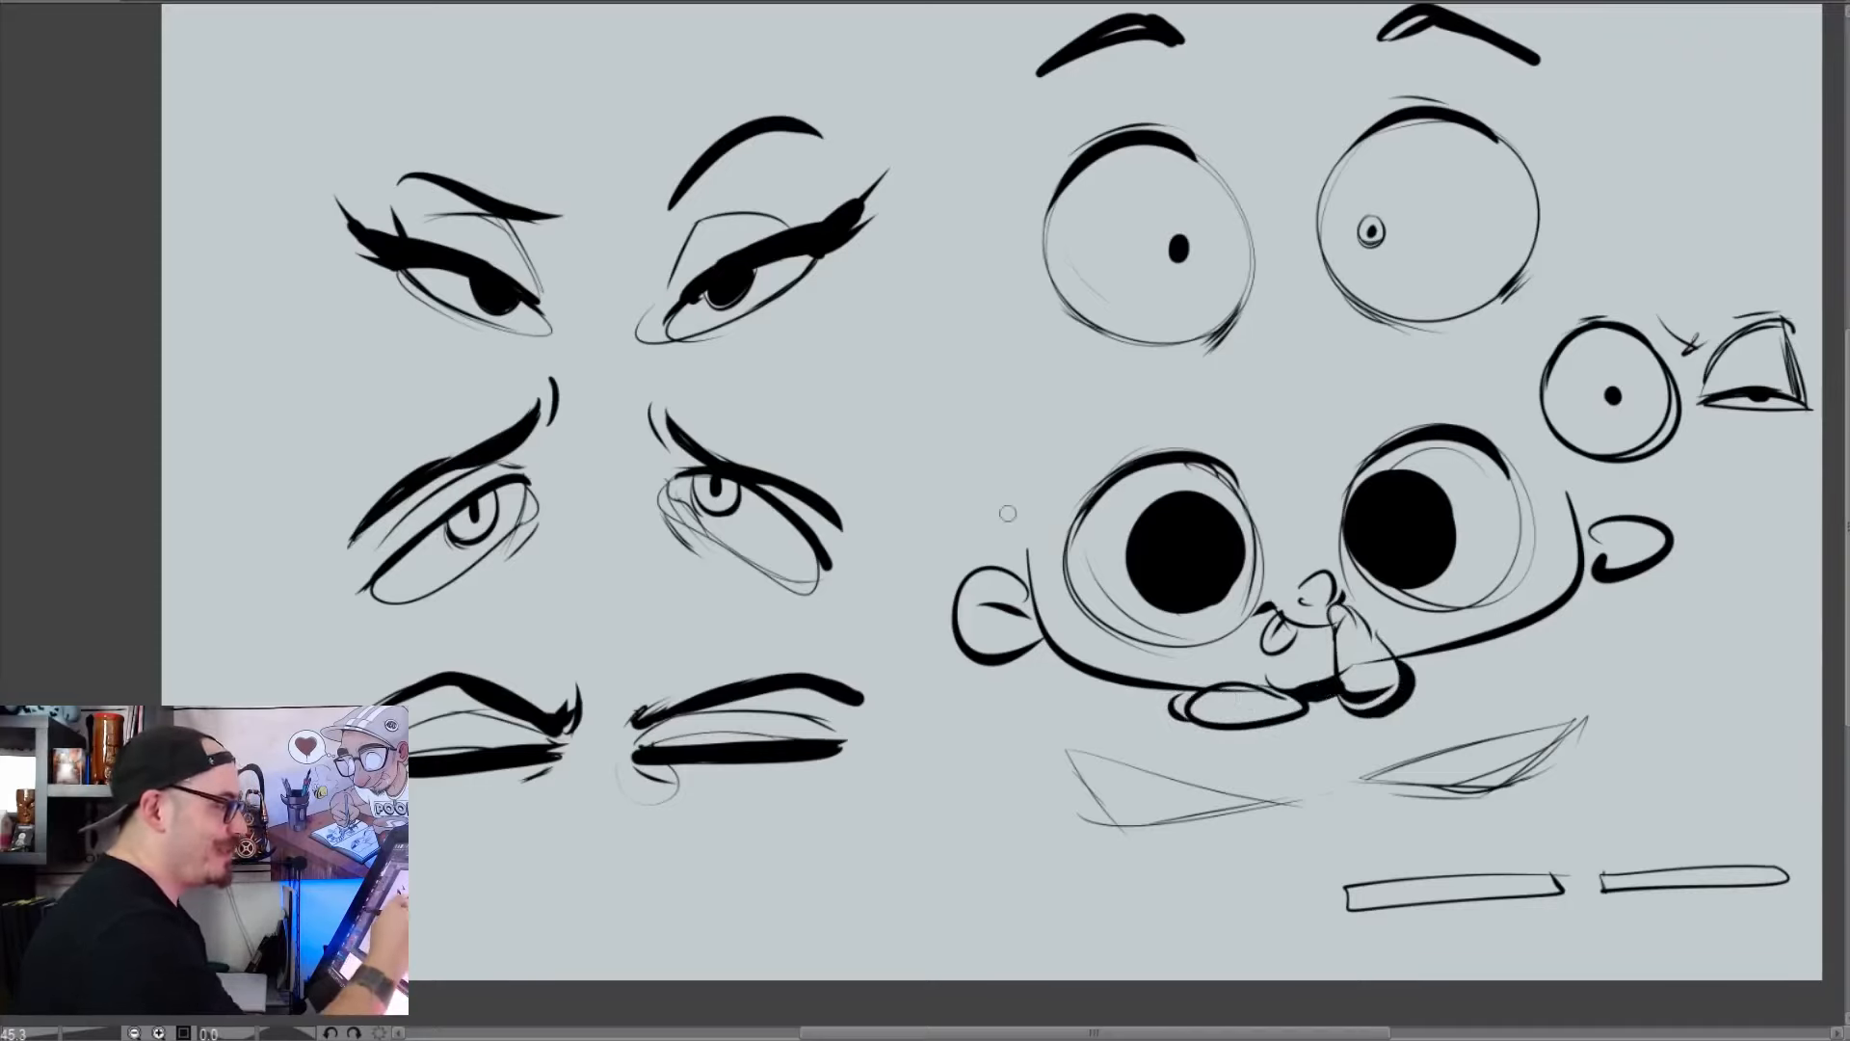
{"action": "left_click_drag", "start_coordinate": [1020, 528], "coordinate": [1048, 291]}
{"action": "left_click_drag", "start_coordinate": [1561, 501], "coordinate": [1565, 252]}
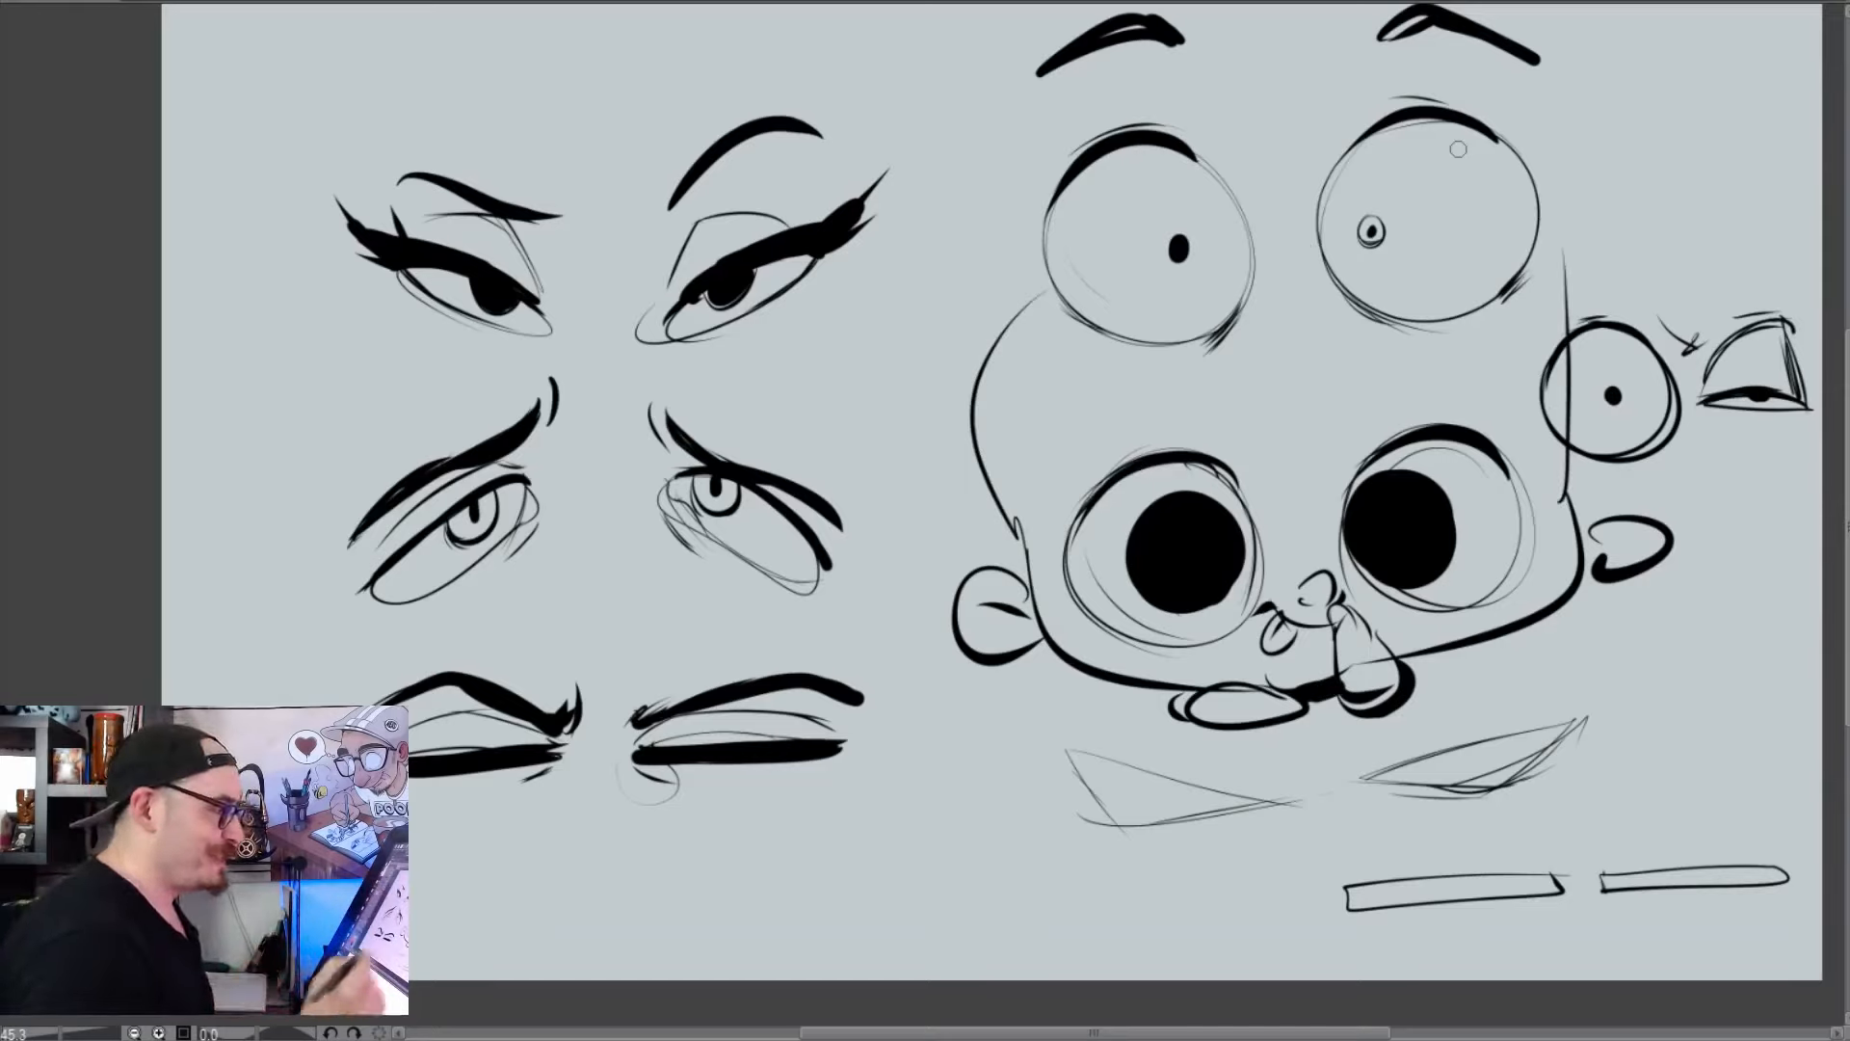
{"action": "key", "text": "ctrl+z"}
{"action": "key", "text": "ctrl+z"}
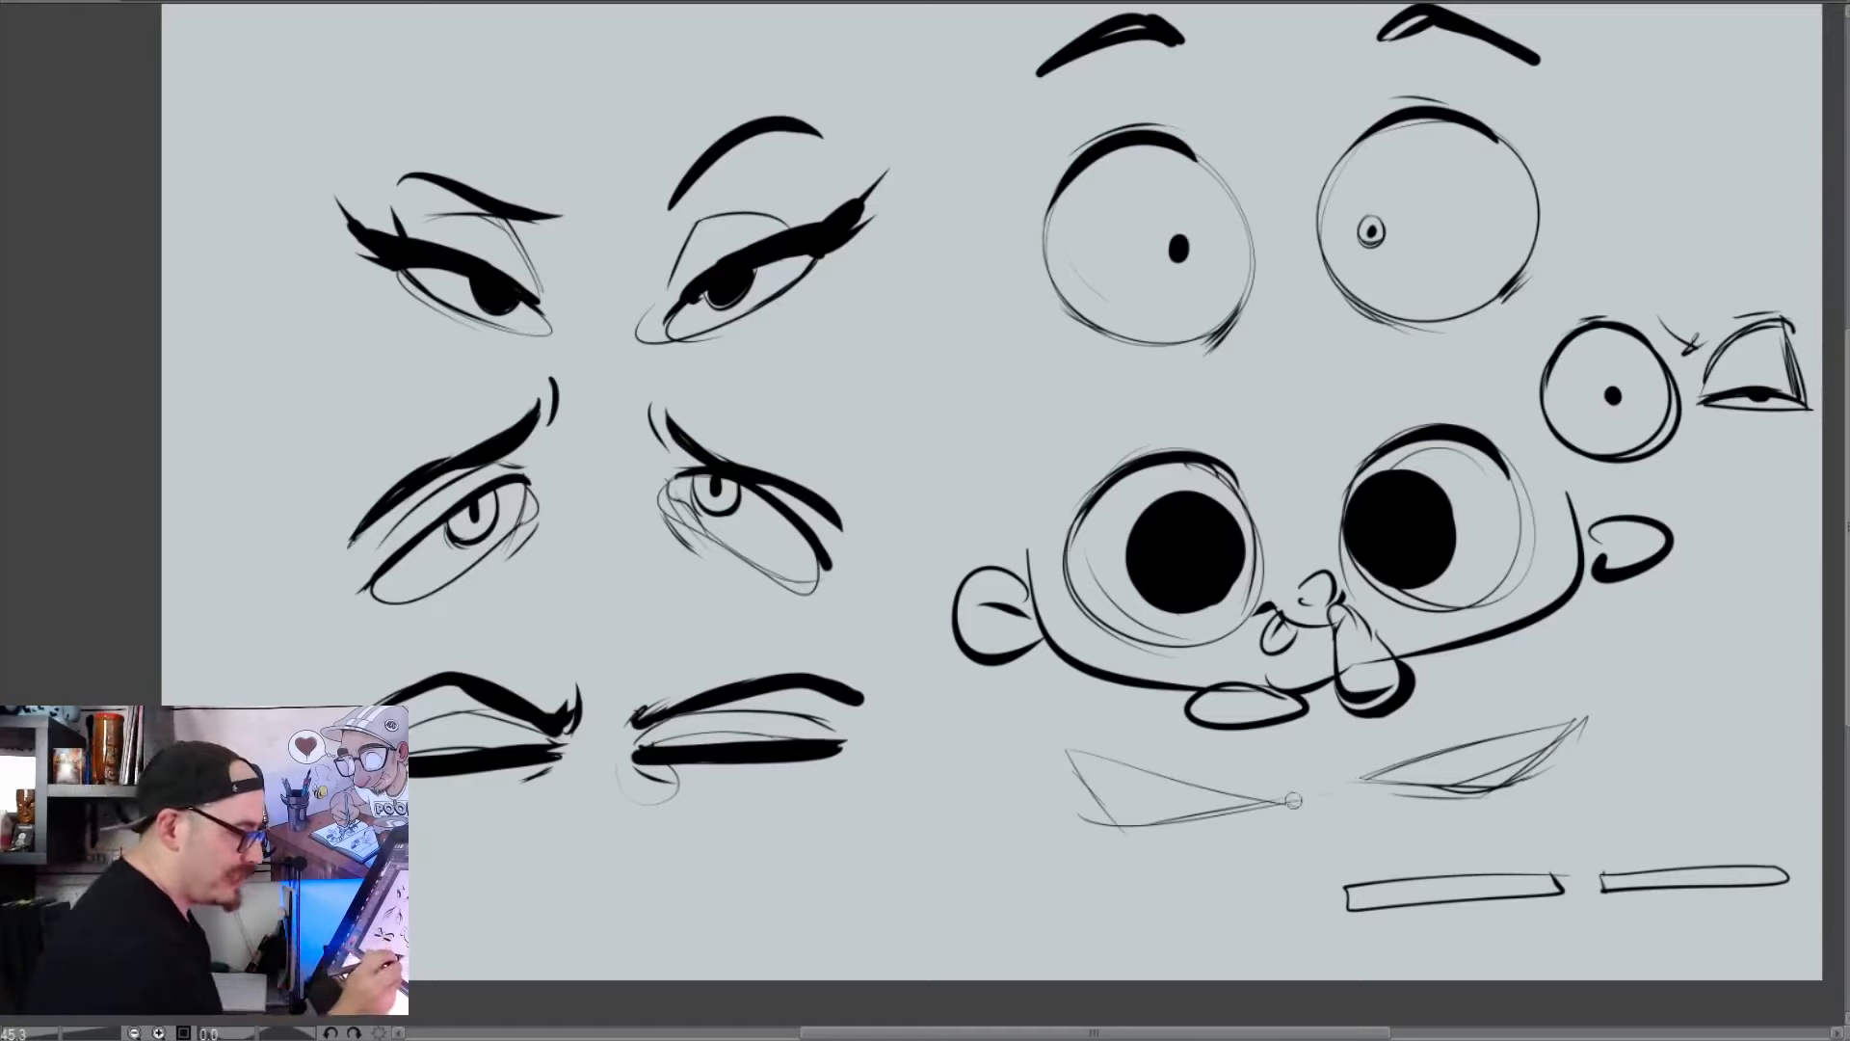
Ink thick upper lids slanting down toward the center on the narrow triangular eyes, extending past their outer corners
{"action": "left_click_drag", "start_coordinate": [1286, 801], "coordinate": [990, 760]}
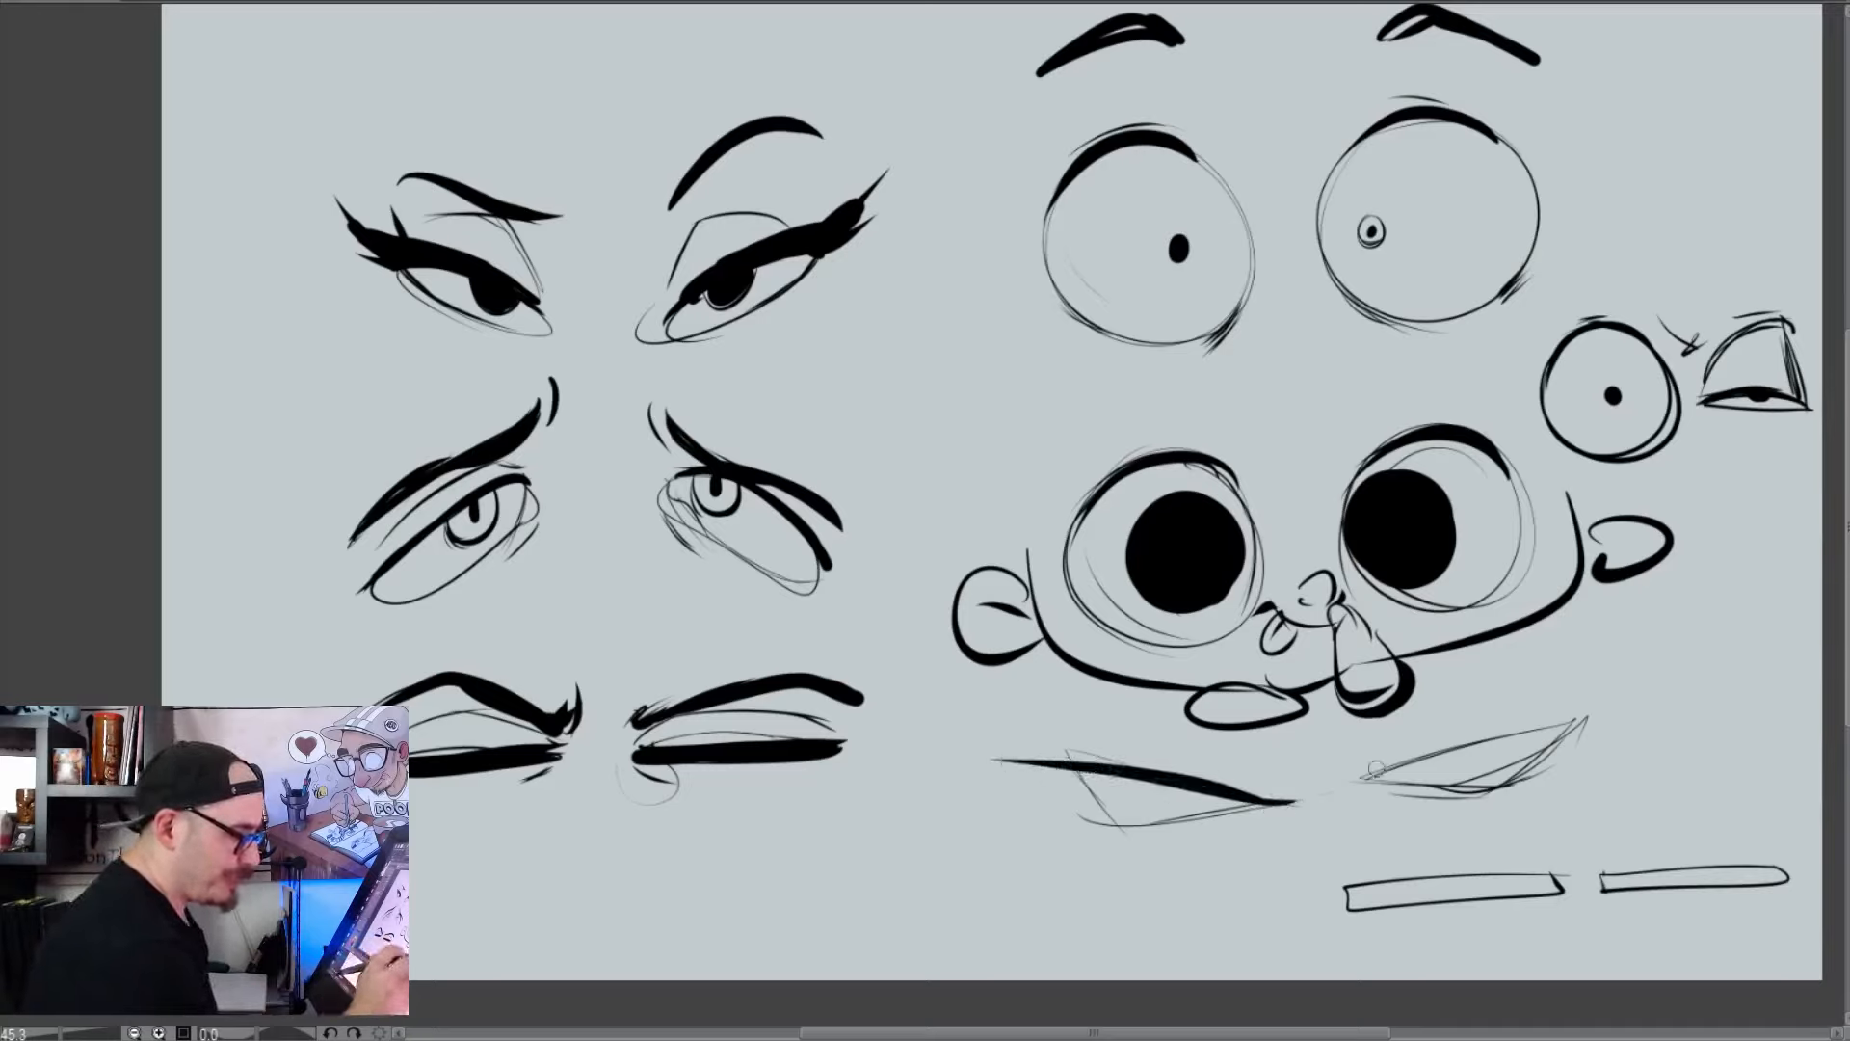
{"action": "left_click_drag", "start_coordinate": [1369, 780], "coordinate": [1611, 721]}
{"action": "key", "text": "ctrl+z"}
{"action": "left_click_drag", "start_coordinate": [1369, 780], "coordinate": [1618, 715]}
{"action": "left_click_drag", "start_coordinate": [1485, 744], "coordinate": [1619, 717]}
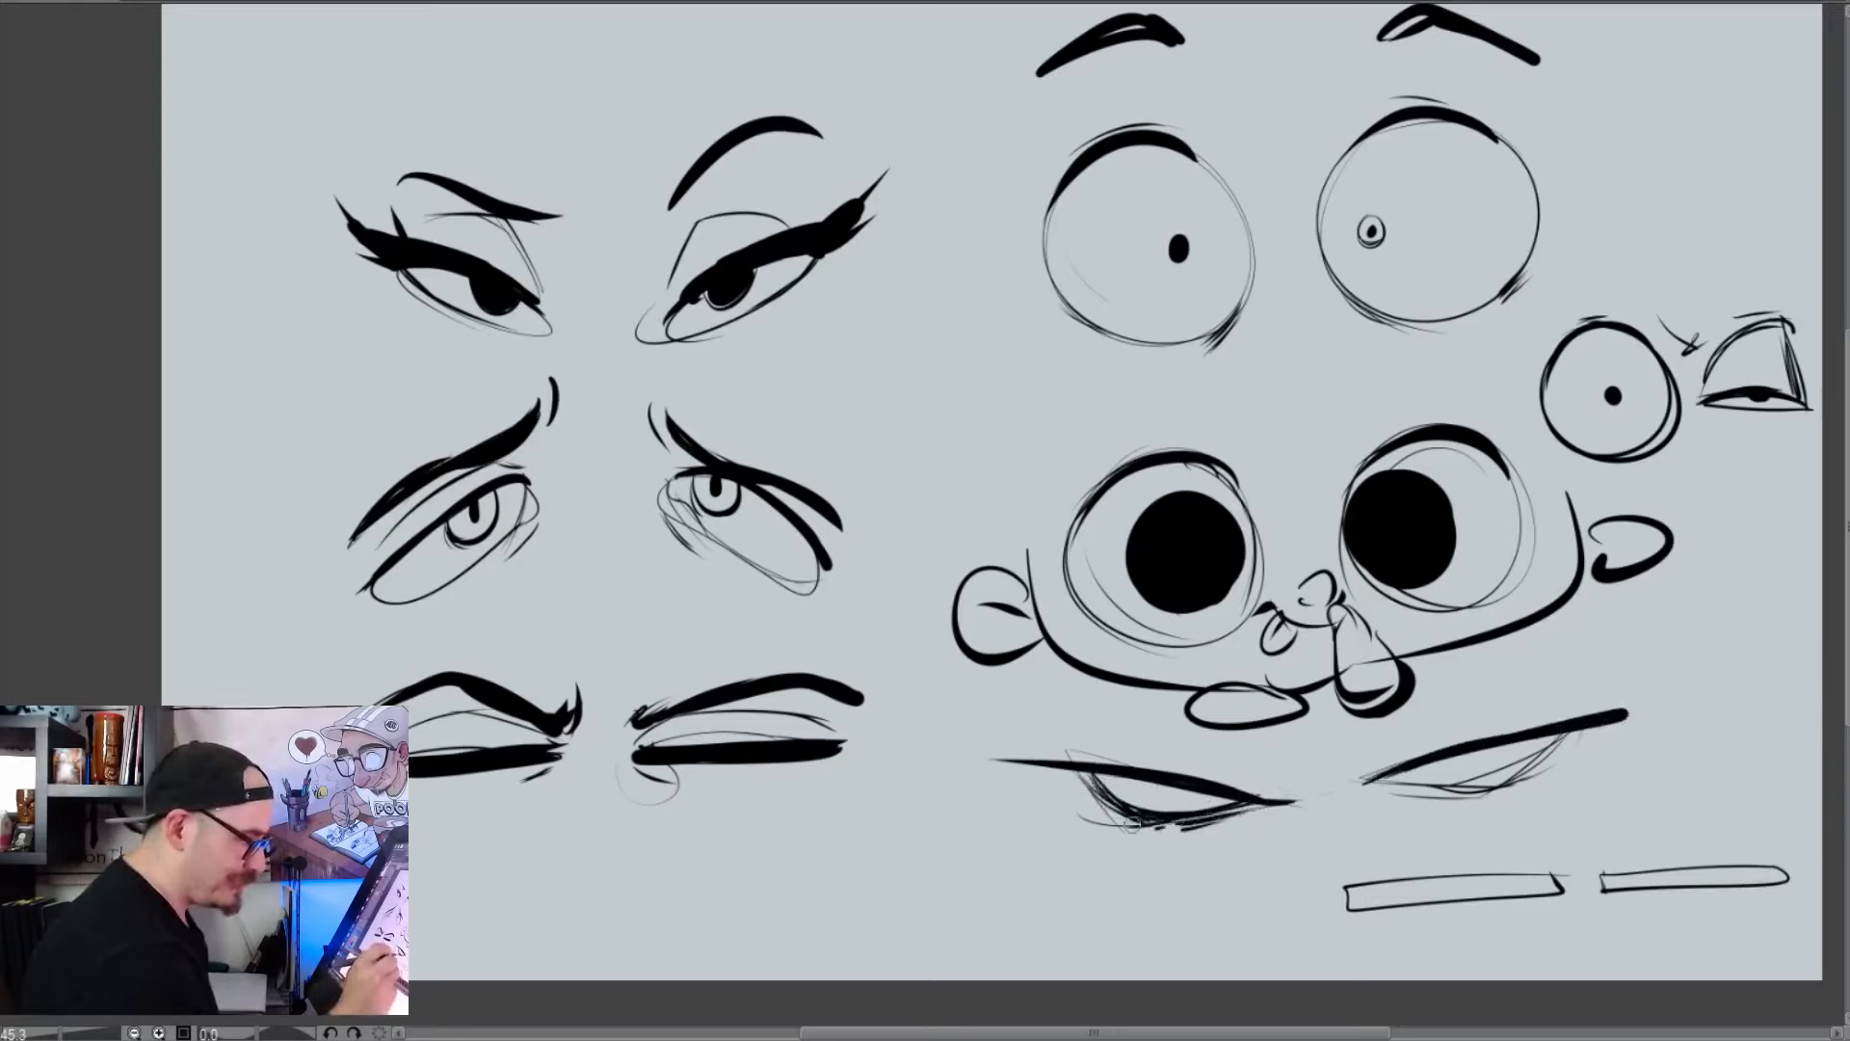
Ink rough lower lids and a small pupil on the narrow angry eyes, and cut a jagged scar through one upper lid
{"action": "mouse_move", "coordinate": [1387, 776]}
{"action": "left_mouse_down"}
{"action": "mouse_move", "coordinate": [1474, 799]}
{"action": "mouse_move", "coordinate": [1563, 753]}
{"action": "left_mouse_up"}
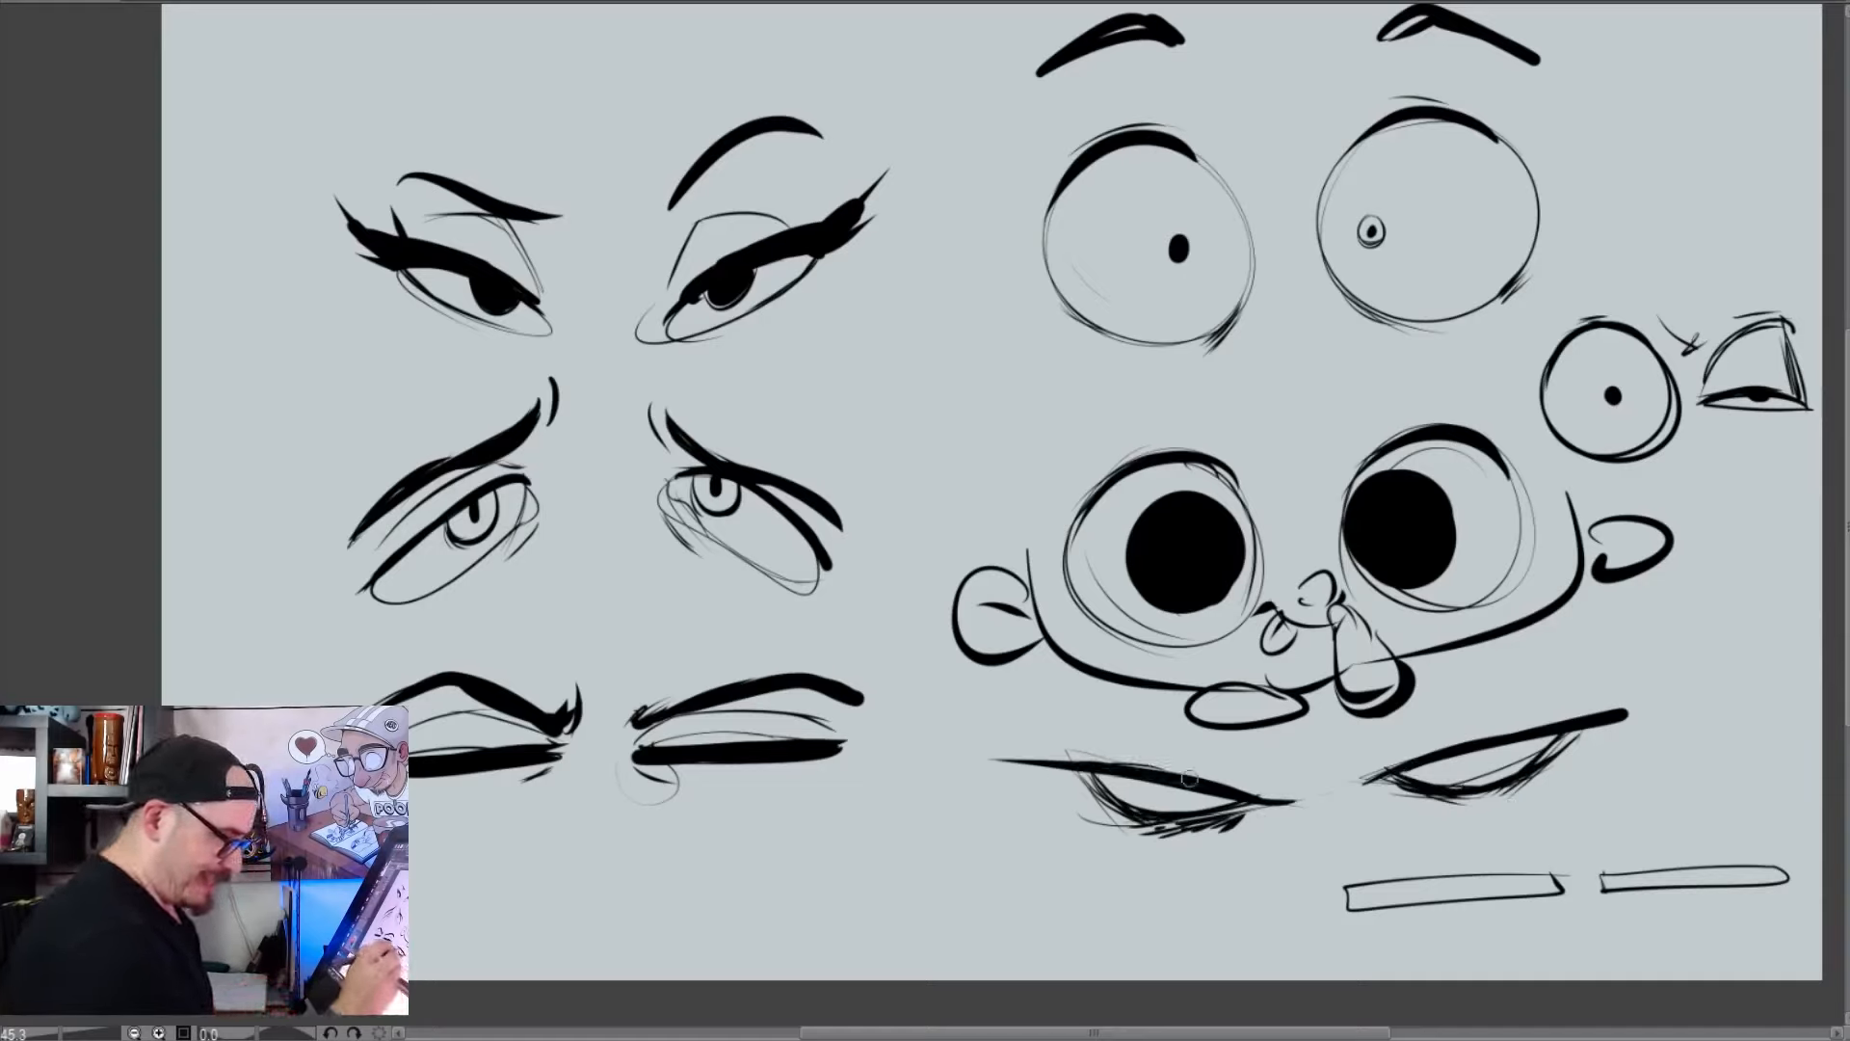
{"action": "left_click_drag", "start_coordinate": [1576, 717], "coordinate": [1422, 759]}
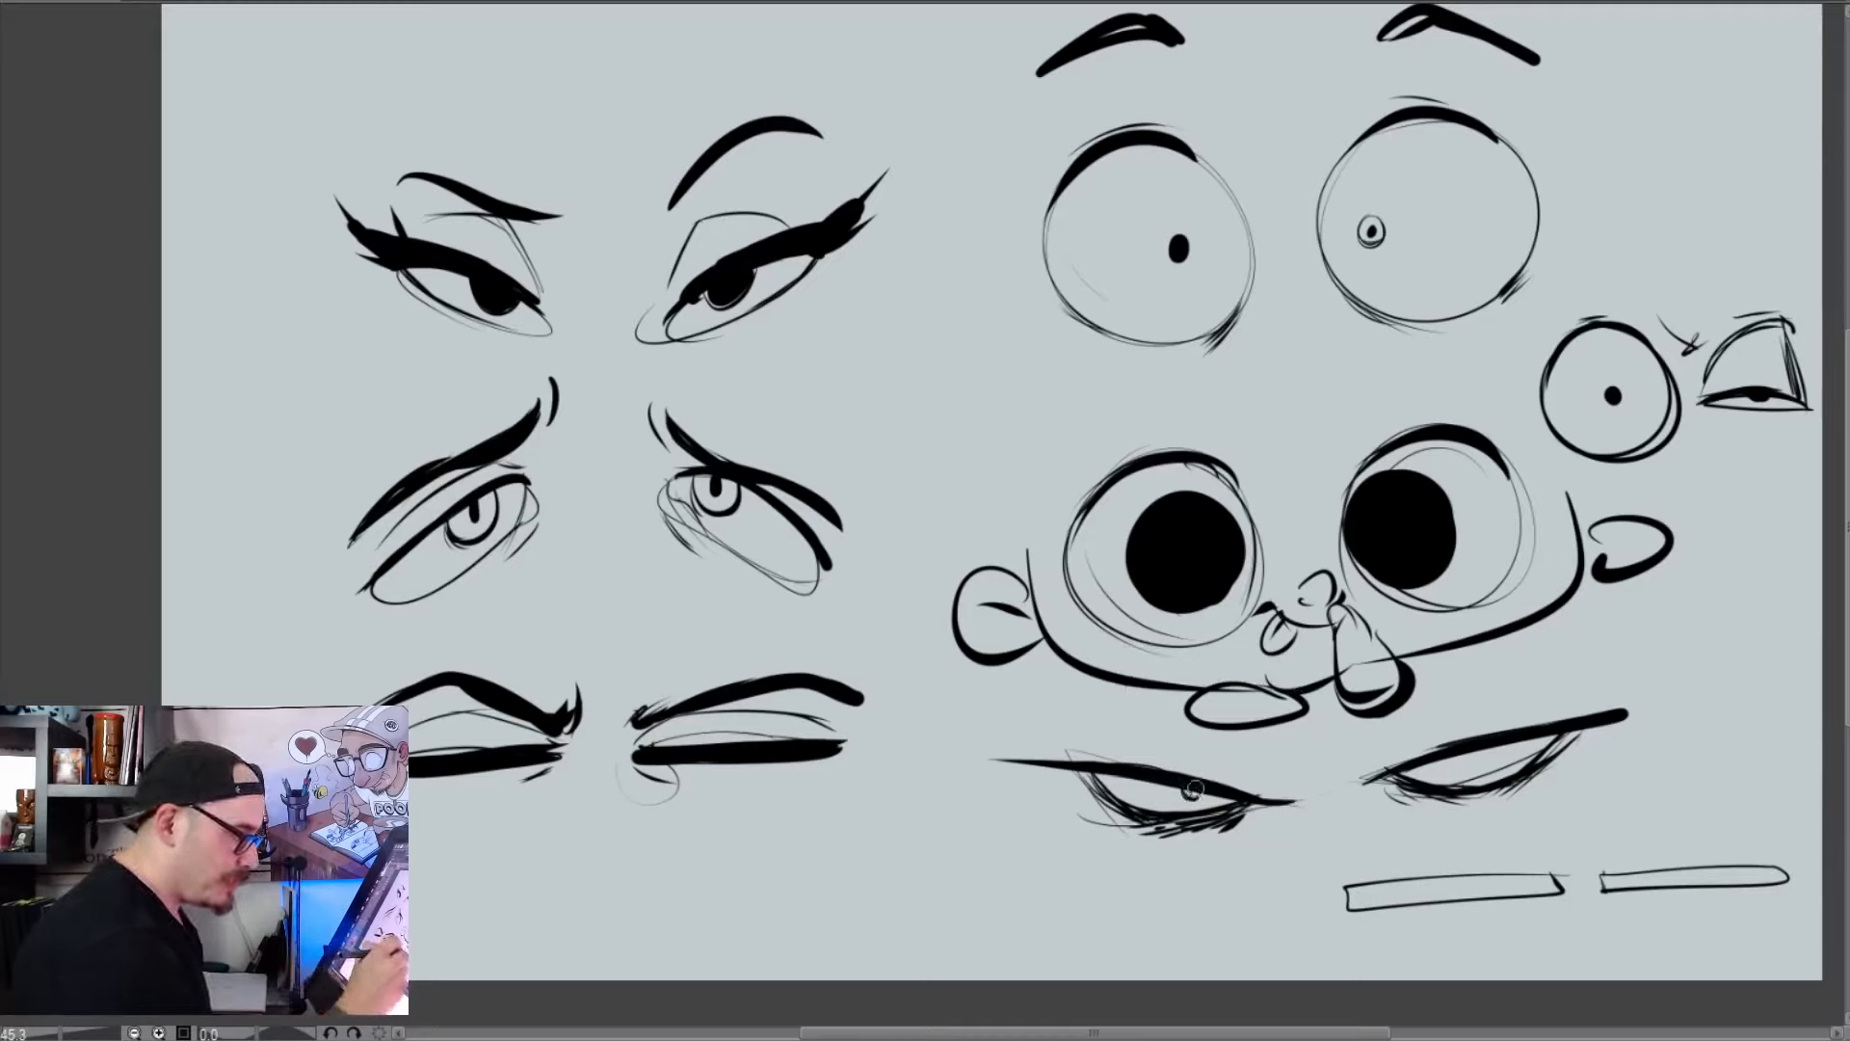
{"action": "left_click_drag", "start_coordinate": [1422, 760], "coordinate": [1427, 772]}
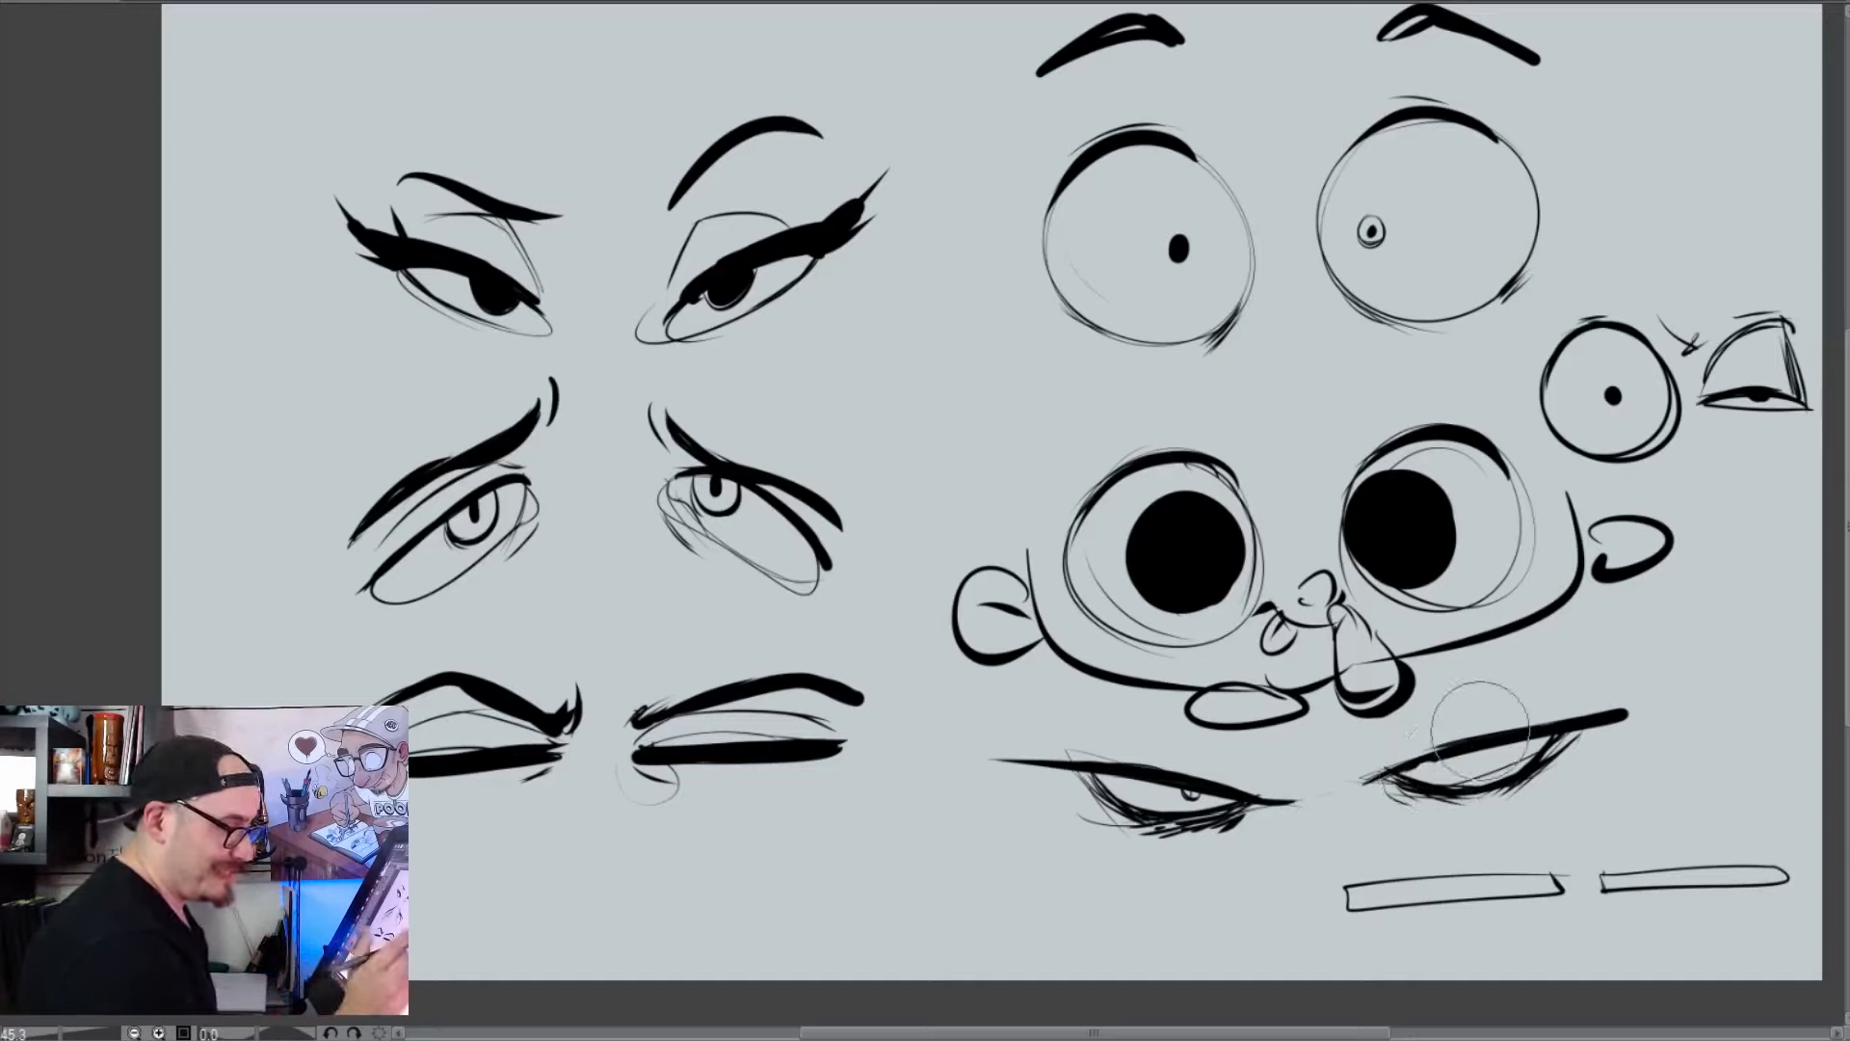
{"action": "mouse_move", "coordinate": [1497, 732]}
{"action": "left_mouse_down"}
{"action": "mouse_move", "coordinate": [1511, 660]}
{"action": "mouse_move", "coordinate": [1515, 731]}
{"action": "left_mouse_up"}
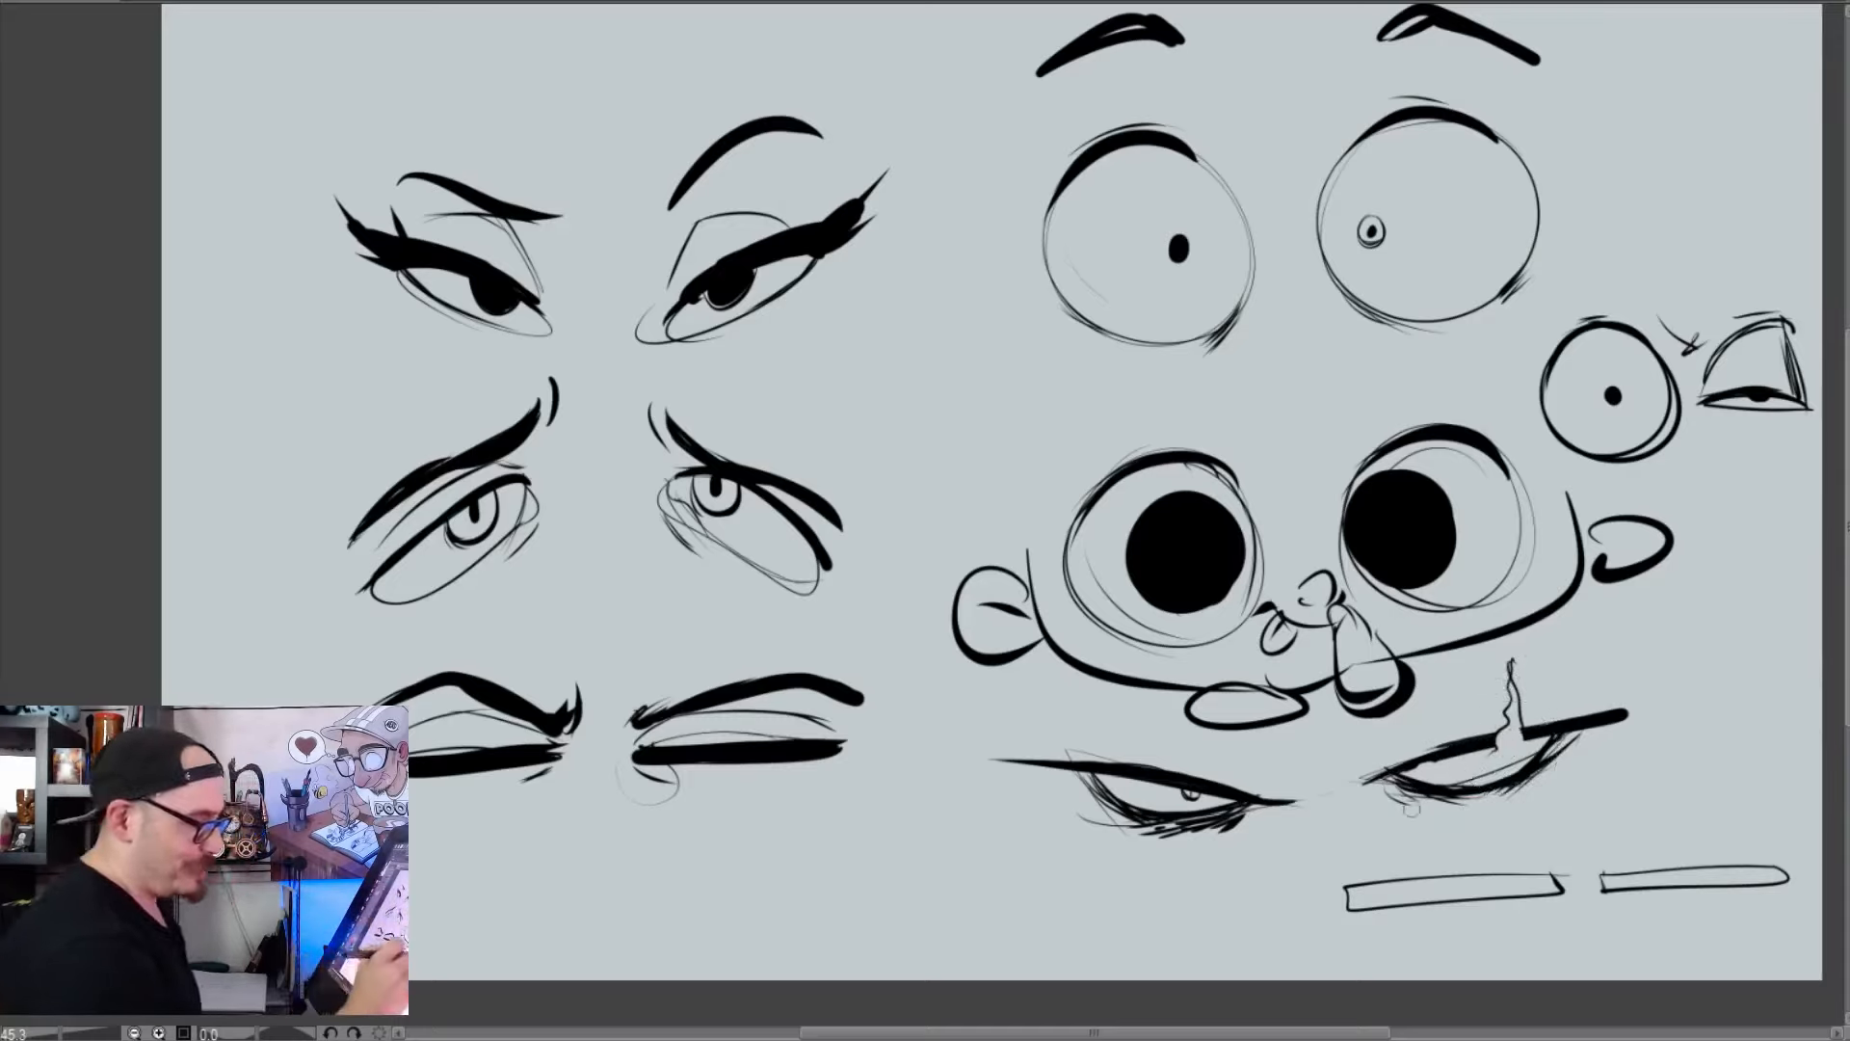
Thicken the scarred eye's lower lid and add short upward creases at the inner corners of both narrow angry eyes
{"action": "left_click_drag", "start_coordinate": [1395, 783], "coordinate": [1469, 808]}
{"action": "left_click_drag", "start_coordinate": [1272, 804], "coordinate": [1285, 763]}
{"action": "mouse_move", "coordinate": [1277, 803]}
{"action": "left_mouse_down"}
{"action": "mouse_move", "coordinate": [1296, 767]}
{"action": "mouse_move", "coordinate": [1382, 772]}
{"action": "left_mouse_up"}
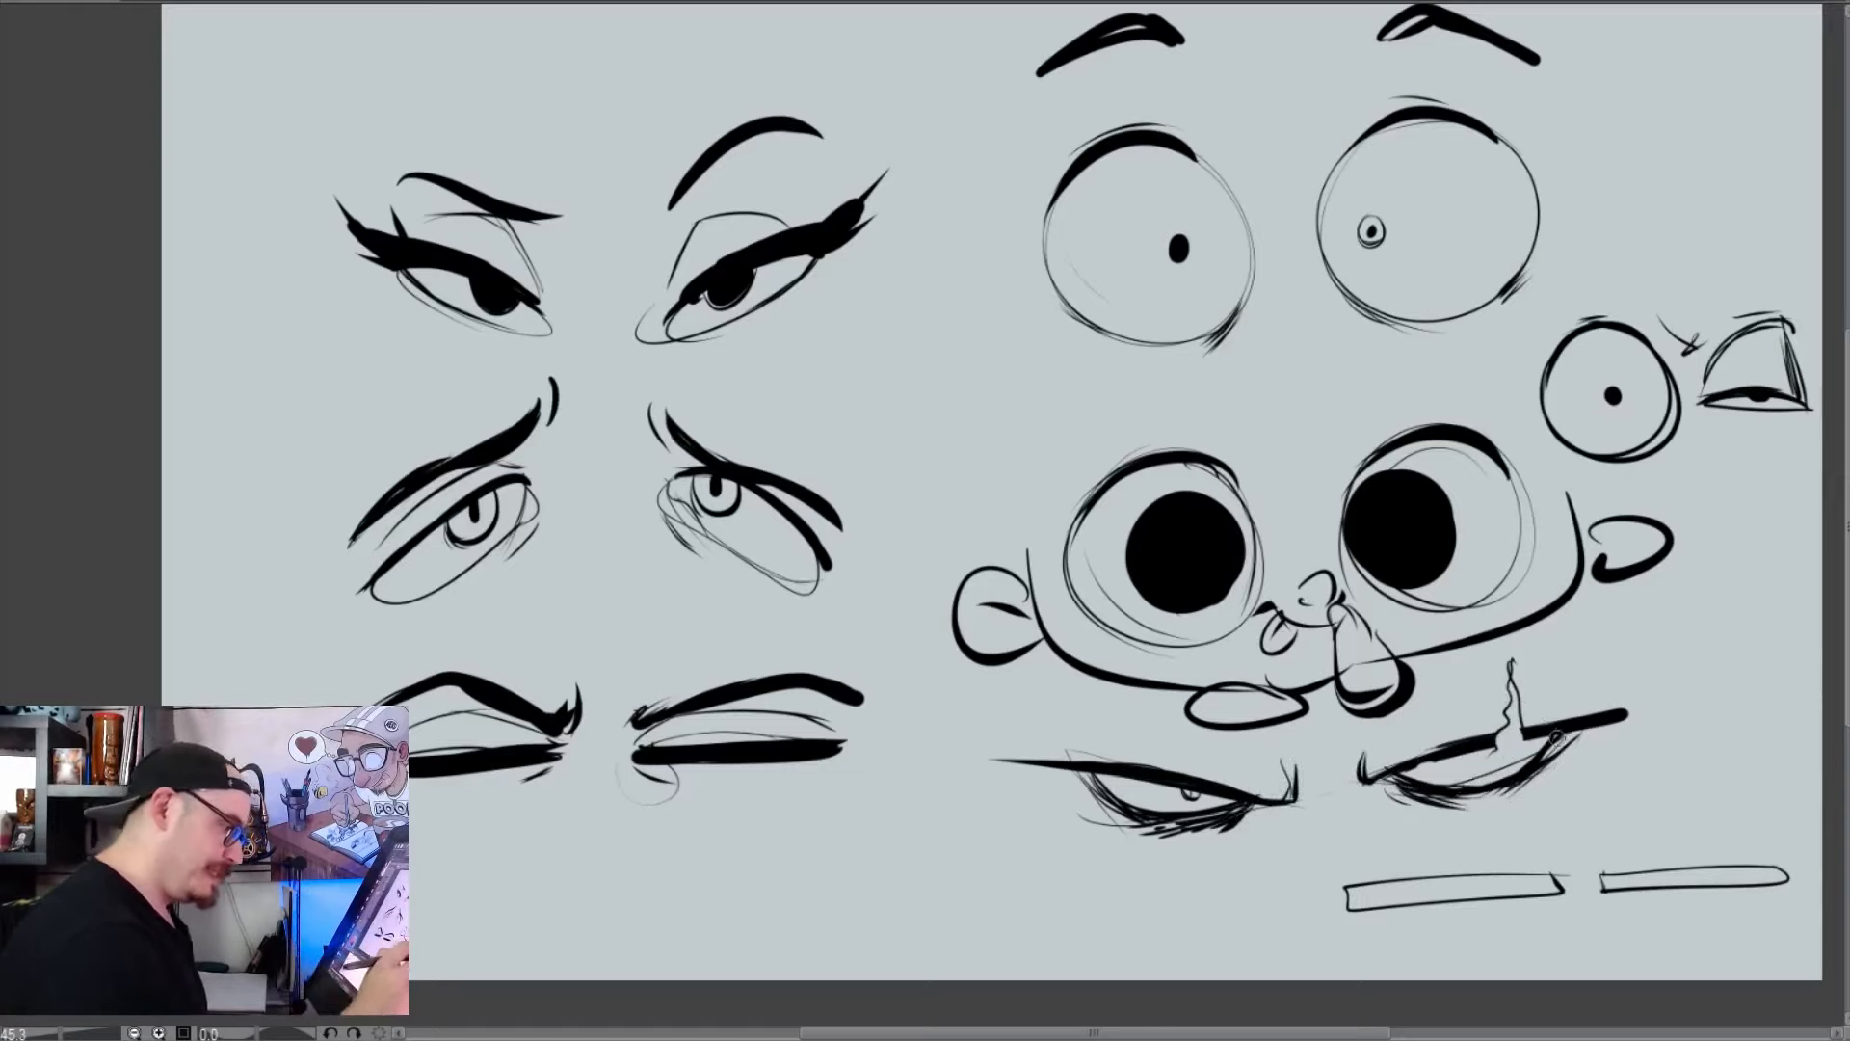
Draw a single heavy-lidded eye below the angry pair, with a straight tapered upper lid, a shallow lower curve and a small ringed pupil
{"action": "left_click_drag", "start_coordinate": [929, 861], "coordinate": [1195, 891]}
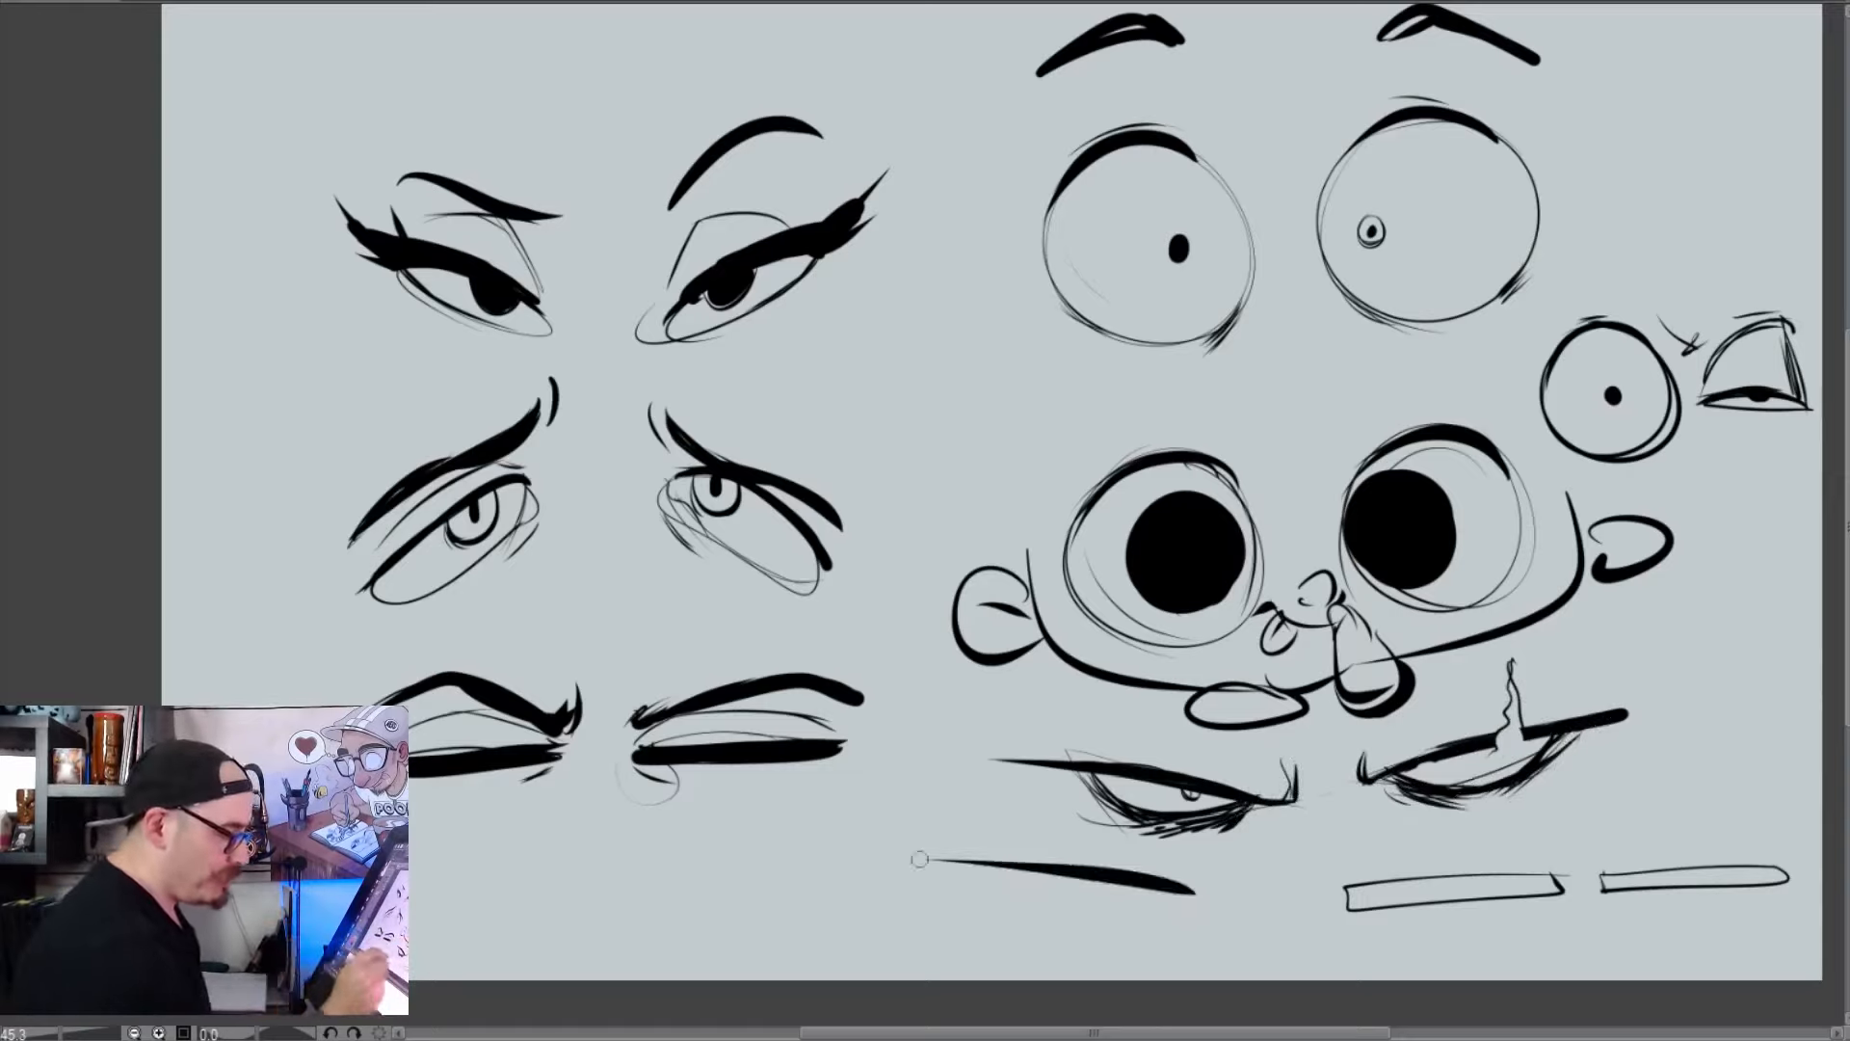
{"action": "mouse_move", "coordinate": [1026, 870]}
{"action": "left_mouse_down"}
{"action": "mouse_move", "coordinate": [1120, 904]}
{"action": "mouse_move", "coordinate": [1160, 891]}
{"action": "left_mouse_up"}
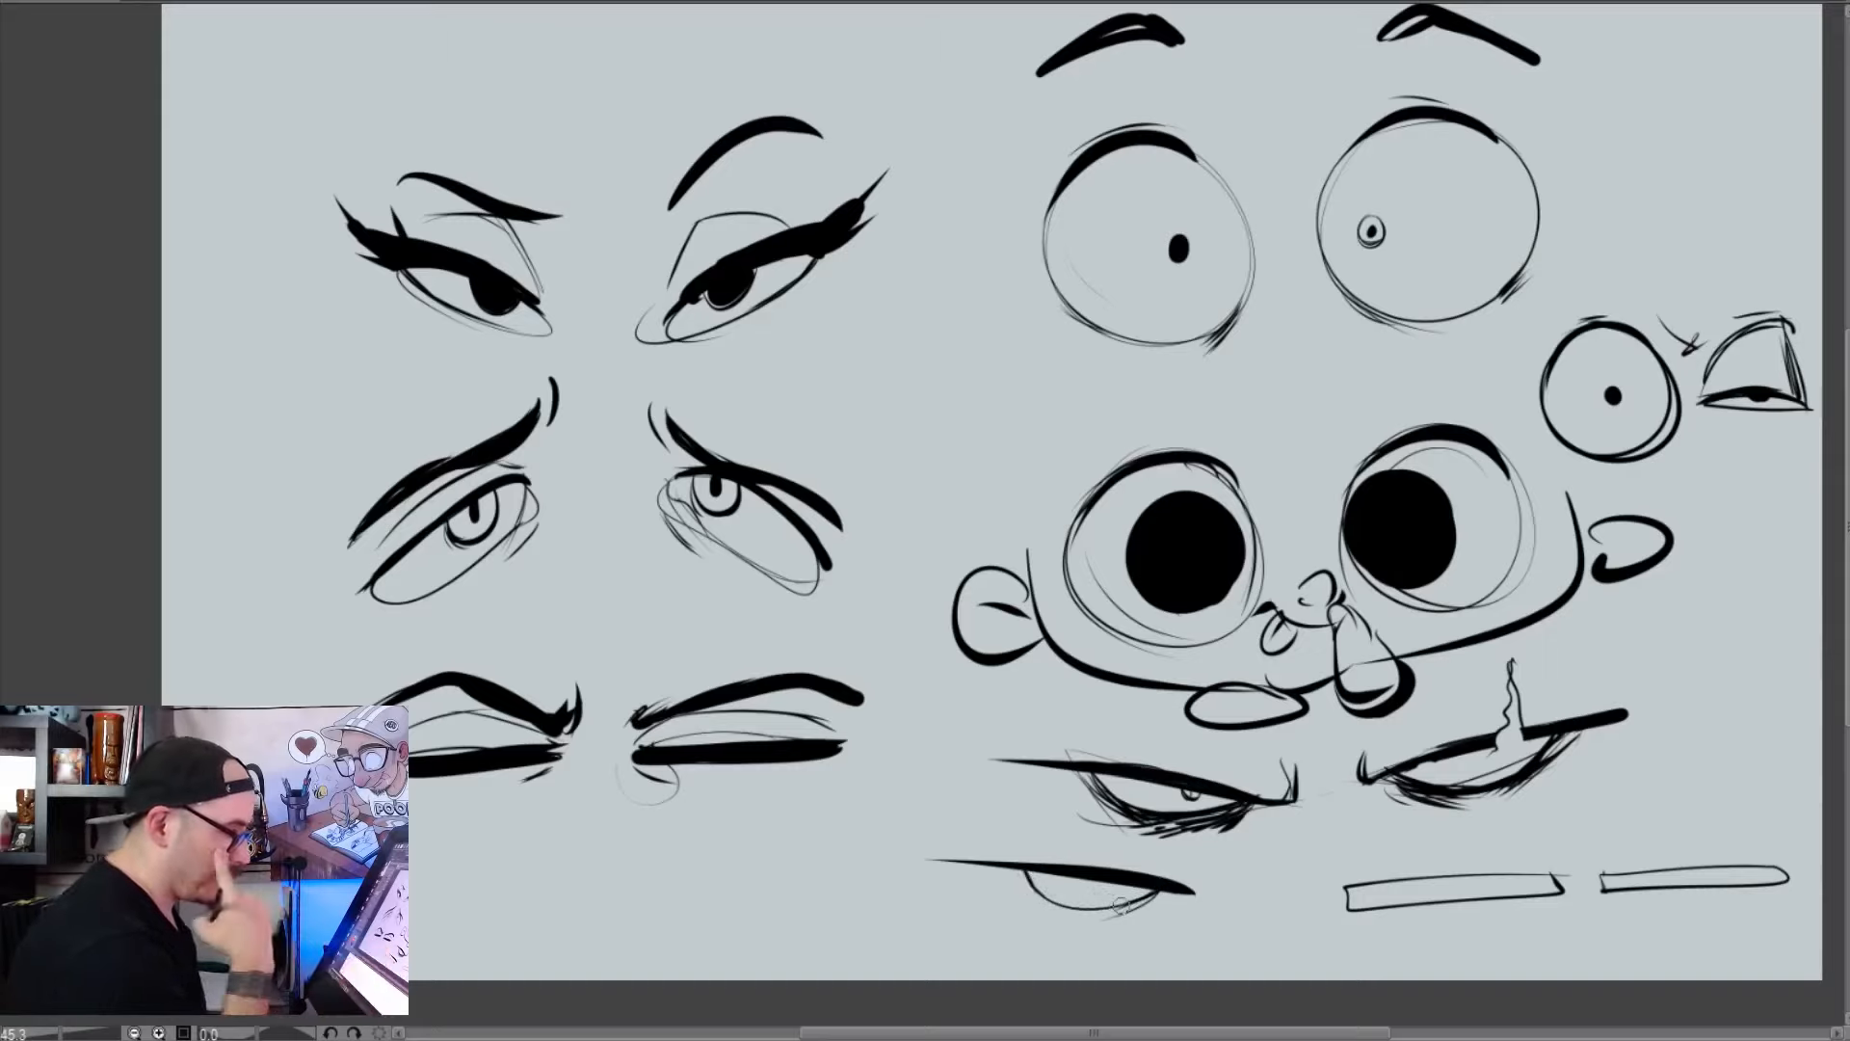
{"action": "mouse_move", "coordinate": [1073, 876]}
{"action": "left_mouse_down"}
{"action": "mouse_move", "coordinate": [1114, 881]}
{"action": "mouse_move", "coordinate": [1093, 884]}
{"action": "left_mouse_up"}
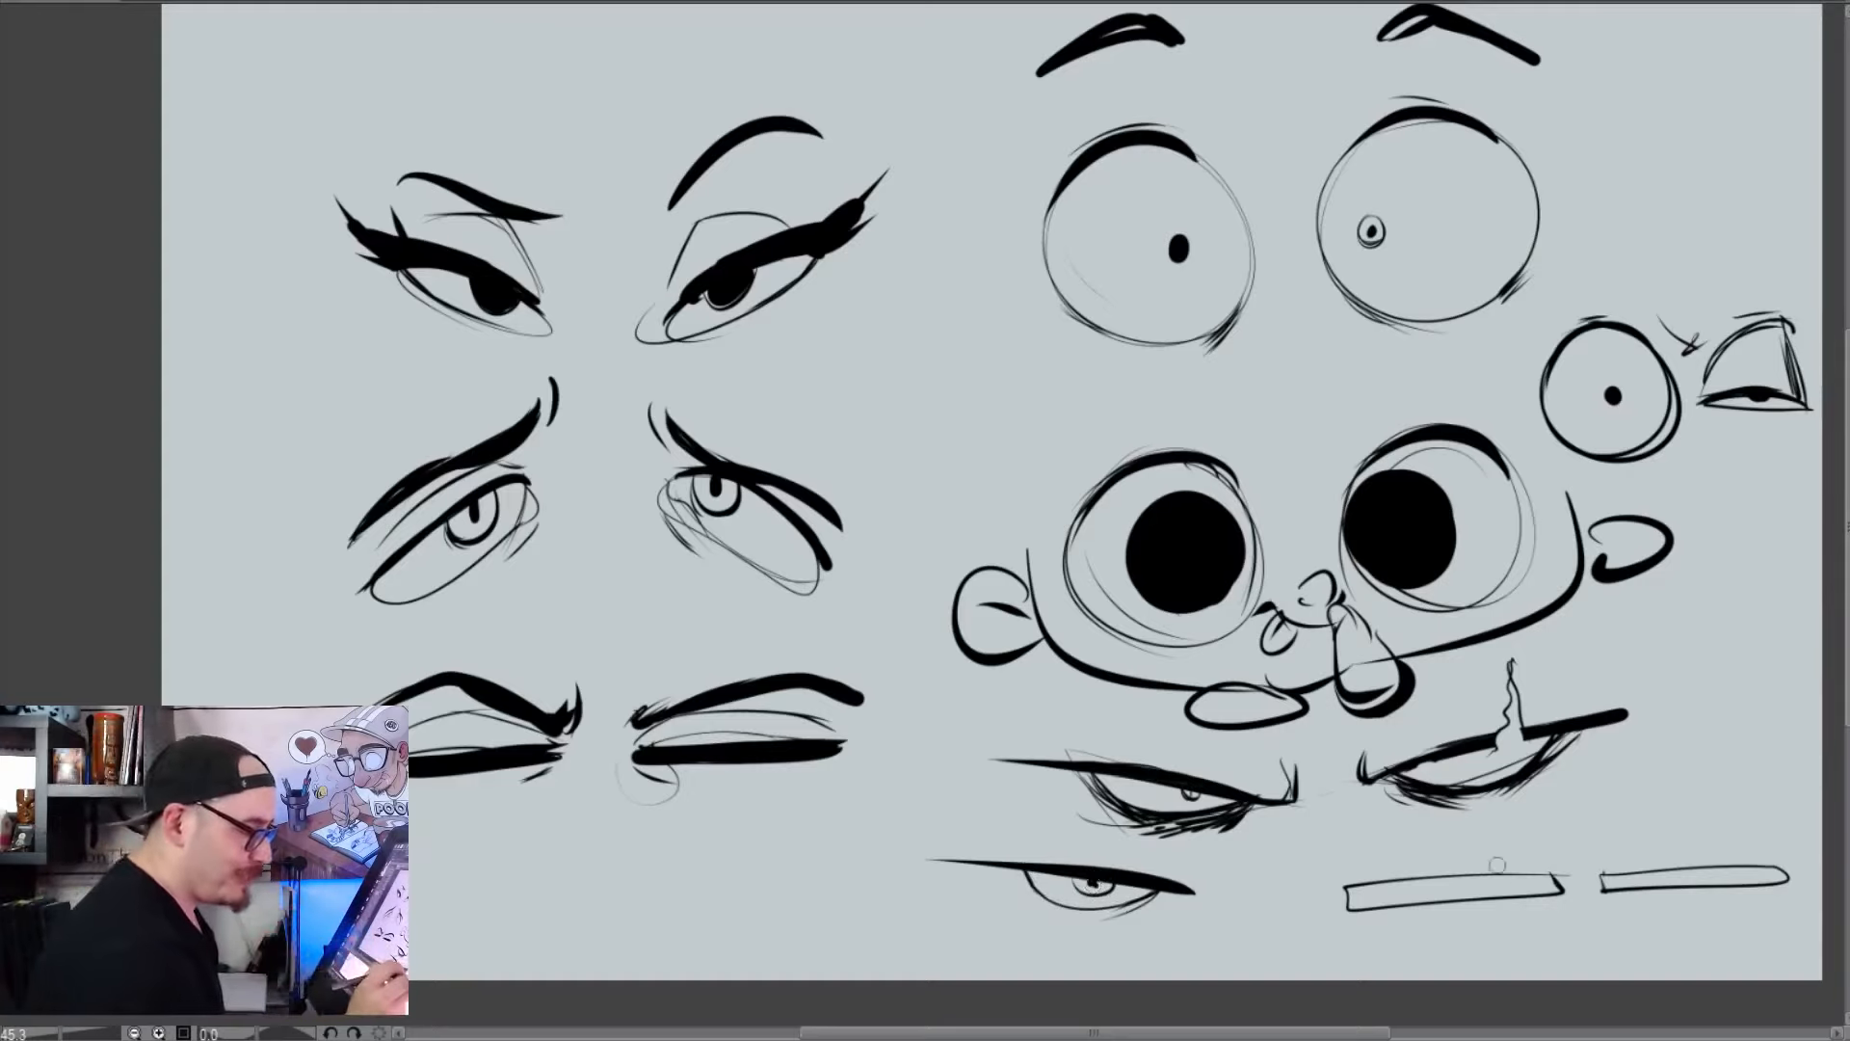
Ink thick straight upper lids on the two flat rectangles and add a half-hidden iris with a pupil to each
{"action": "left_click_drag", "start_coordinate": [1559, 875], "coordinate": [1349, 882]}
{"action": "left_click_drag", "start_coordinate": [1591, 875], "coordinate": [1798, 867]}
{"action": "mouse_move", "coordinate": [1555, 895]}
{"action": "left_mouse_down"}
{"action": "mouse_move", "coordinate": [1530, 903]}
{"action": "mouse_move", "coordinate": [1636, 902]}
{"action": "left_mouse_up"}
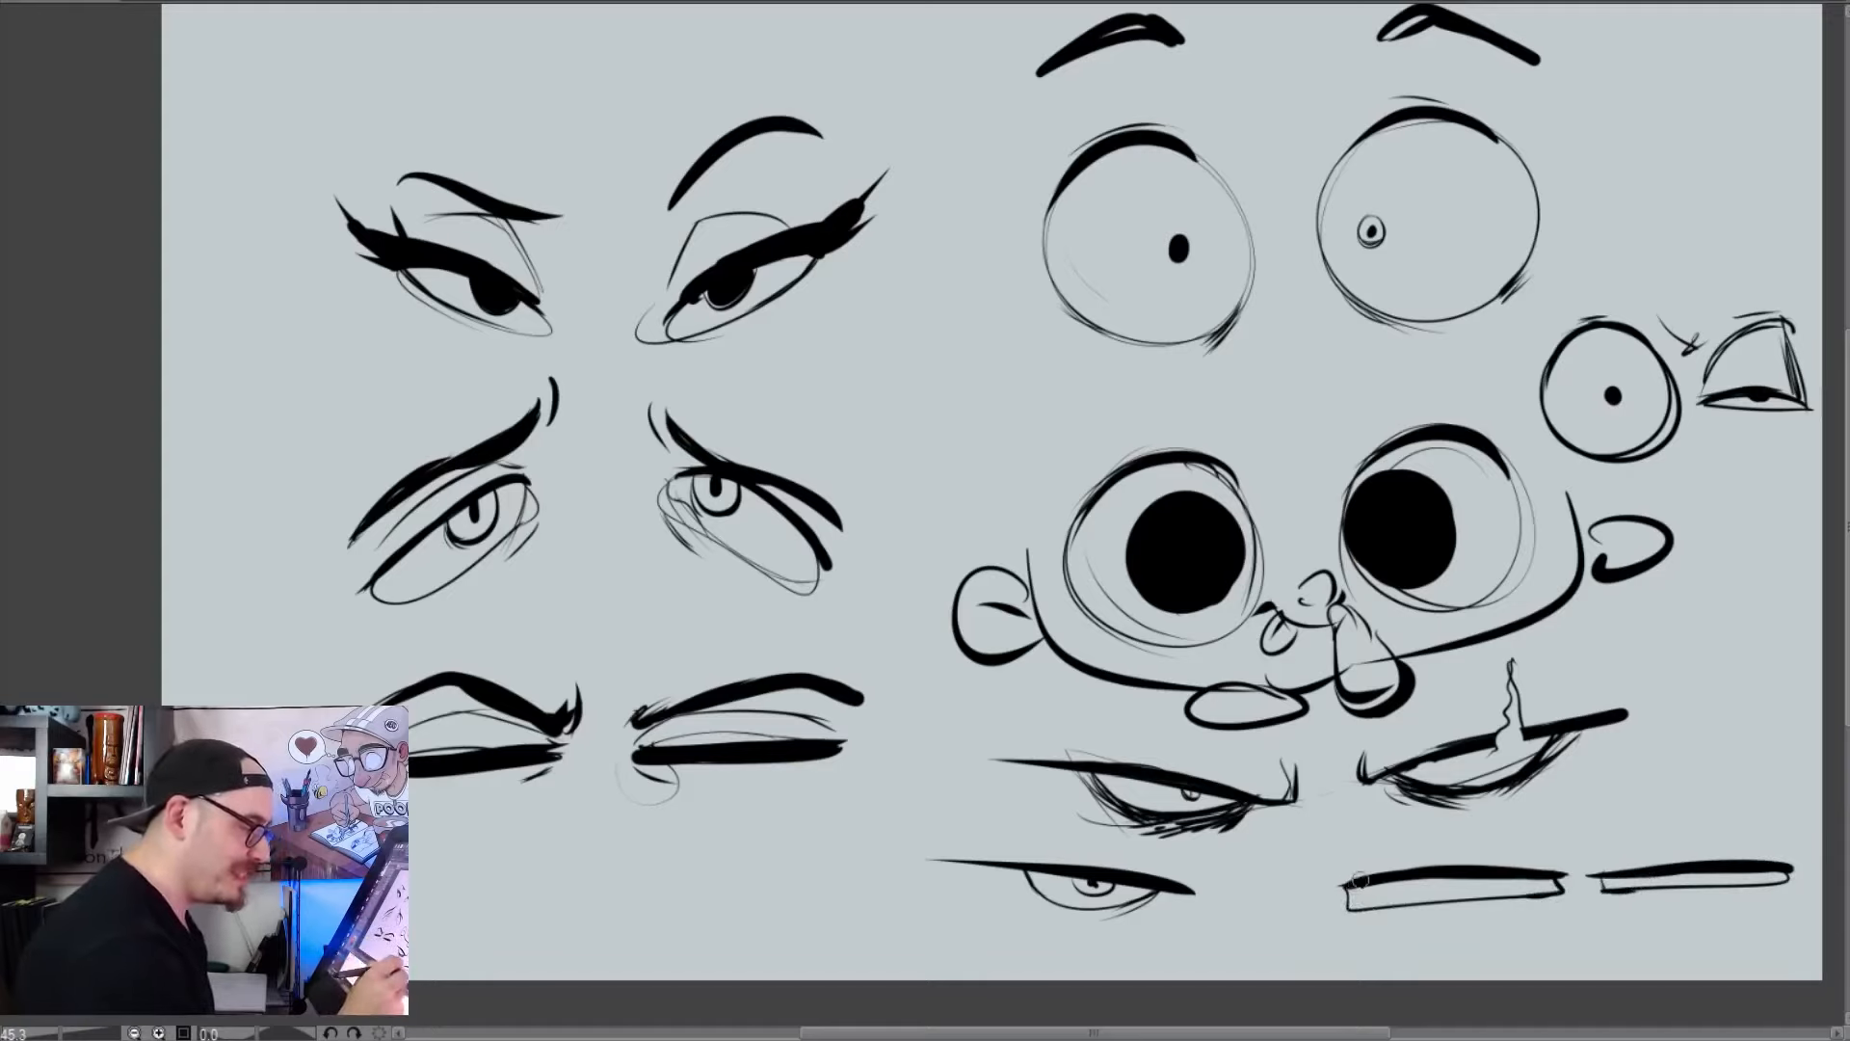
{"action": "left_click_drag", "start_coordinate": [1434, 879], "coordinate": [1474, 878]}
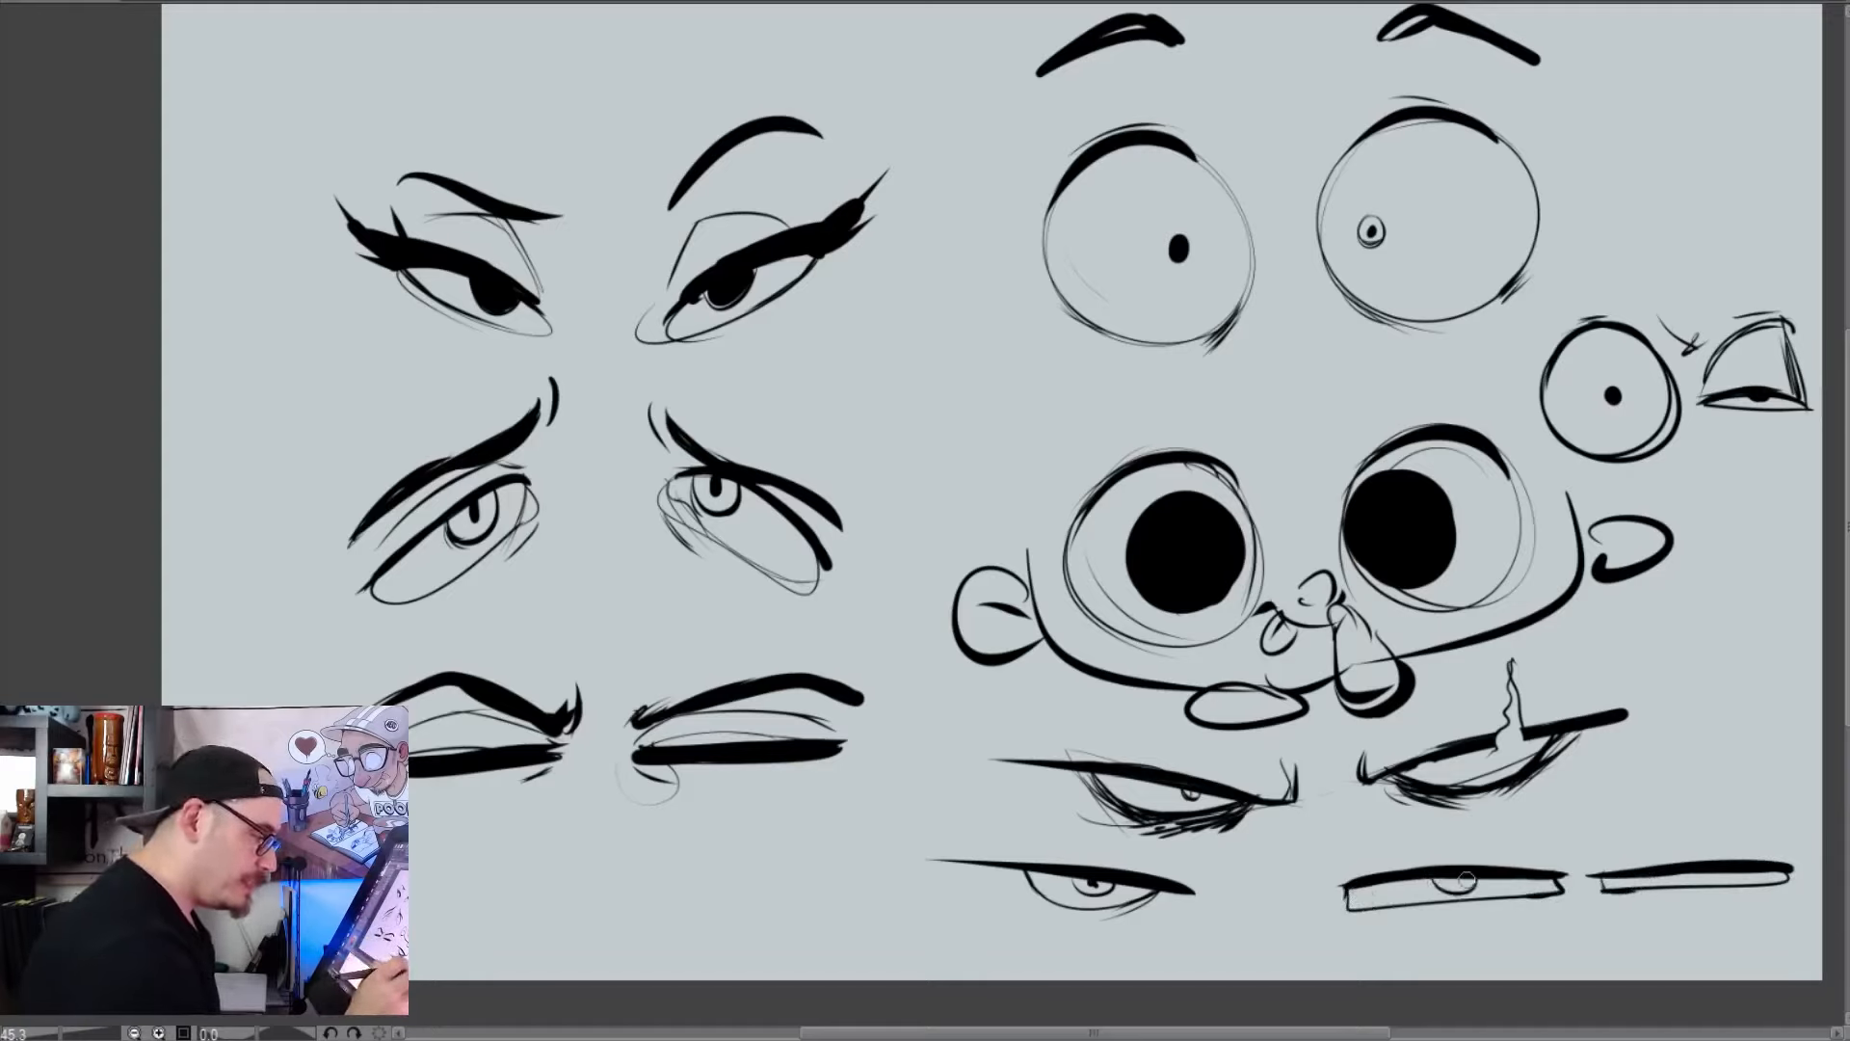
{"action": "left_click_drag", "start_coordinate": [1642, 877], "coordinate": [1678, 877]}
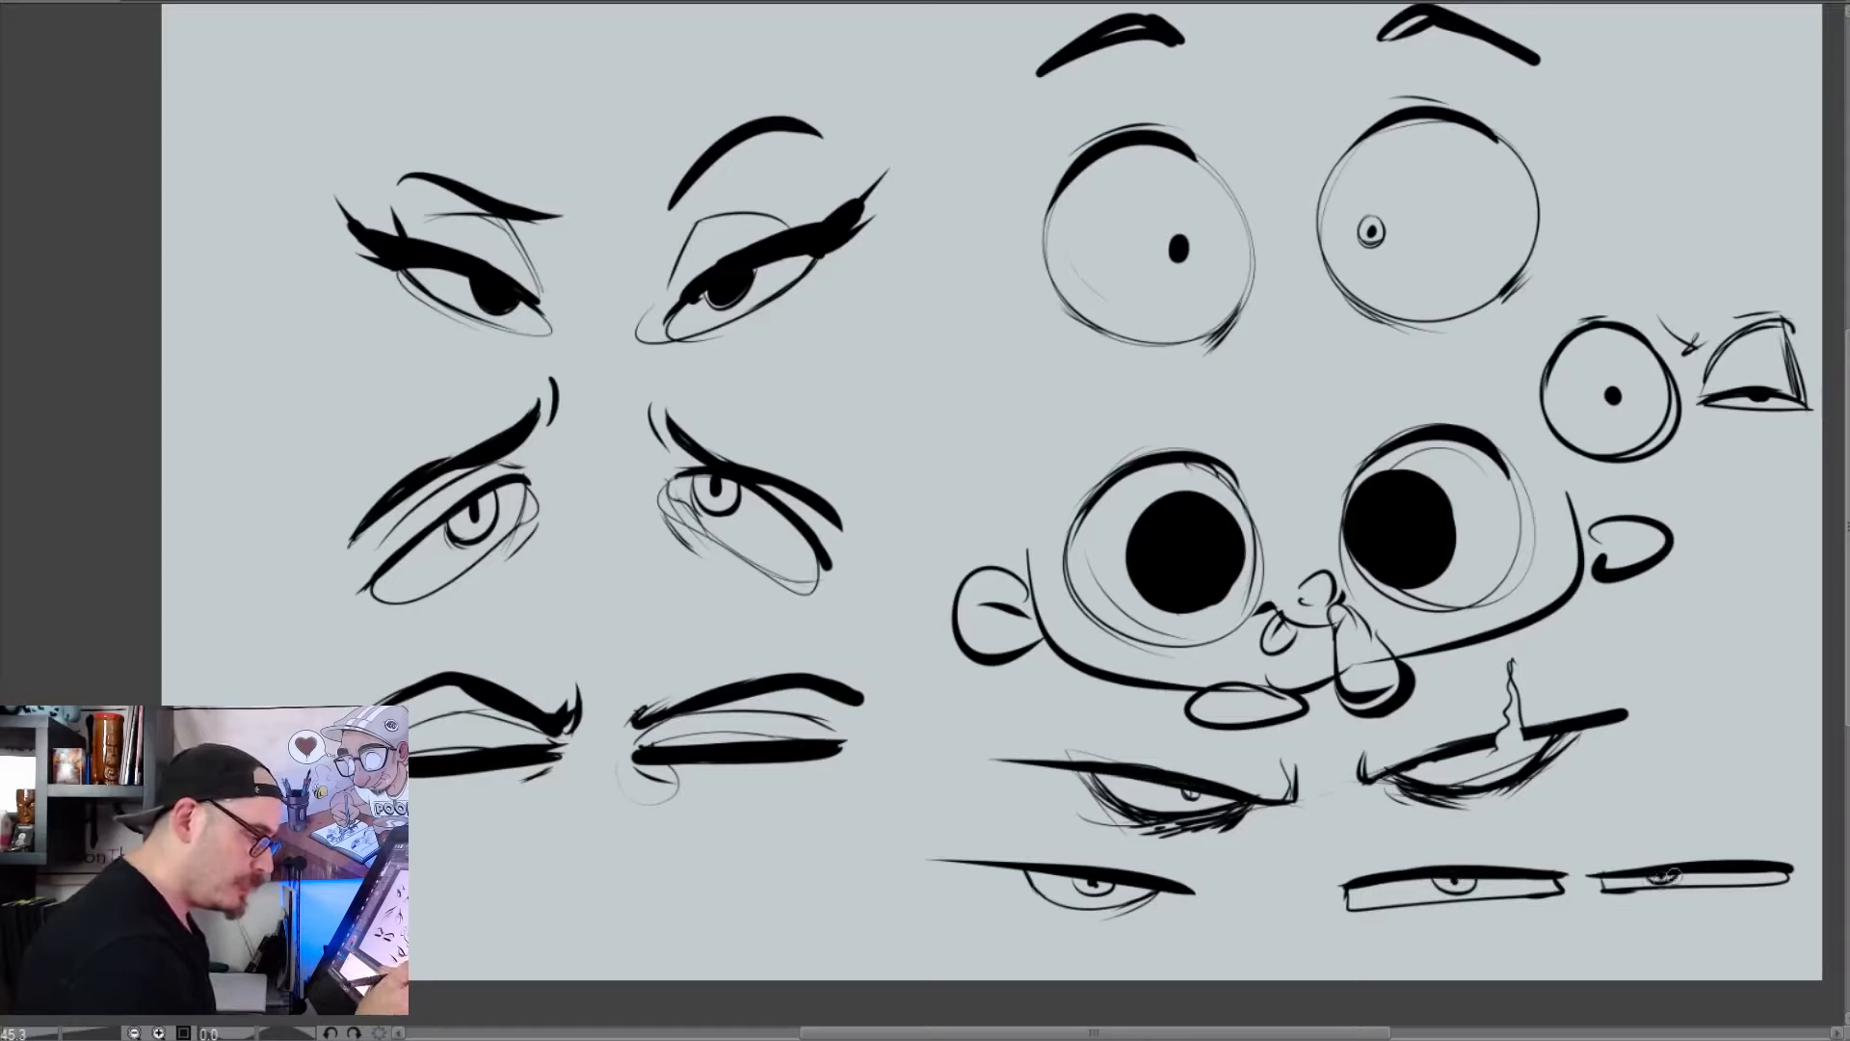
Draw a tiny nose between the flat rectangular eyes and a low, flat brow line close above the first eye
{"action": "mouse_move", "coordinate": [1571, 913]}
{"action": "left_mouse_down"}
{"action": "mouse_move", "coordinate": [1599, 904]}
{"action": "mouse_move", "coordinate": [1601, 923]}
{"action": "mouse_move", "coordinate": [1595, 903]}
{"action": "left_mouse_up"}
{"action": "left_click", "coordinate": [1577, 923]}
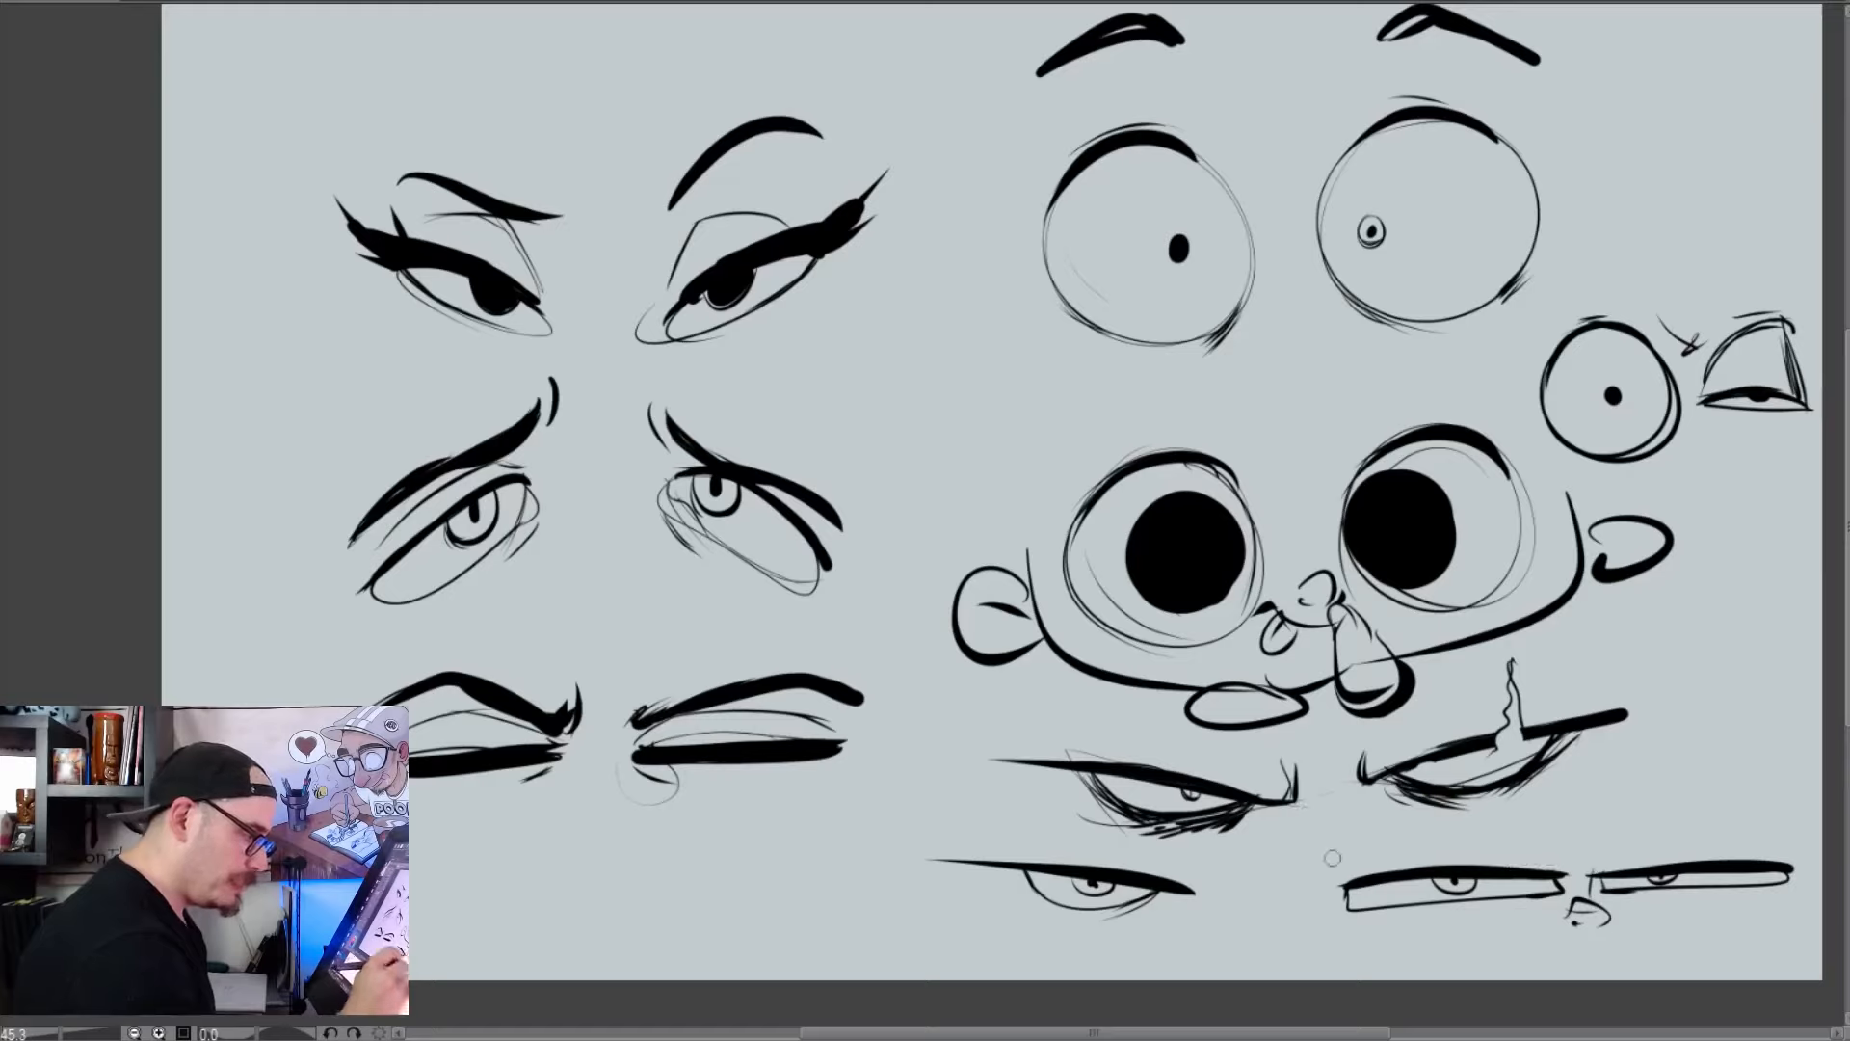
{"action": "mouse_move", "coordinate": [1346, 847]}
{"action": "left_mouse_down"}
{"action": "mouse_move", "coordinate": [1590, 854]}
{"action": "mouse_move", "coordinate": [1544, 871]}
{"action": "left_mouse_up"}
{"action": "left_click_drag", "start_coordinate": [1405, 848], "coordinate": [1345, 876]}
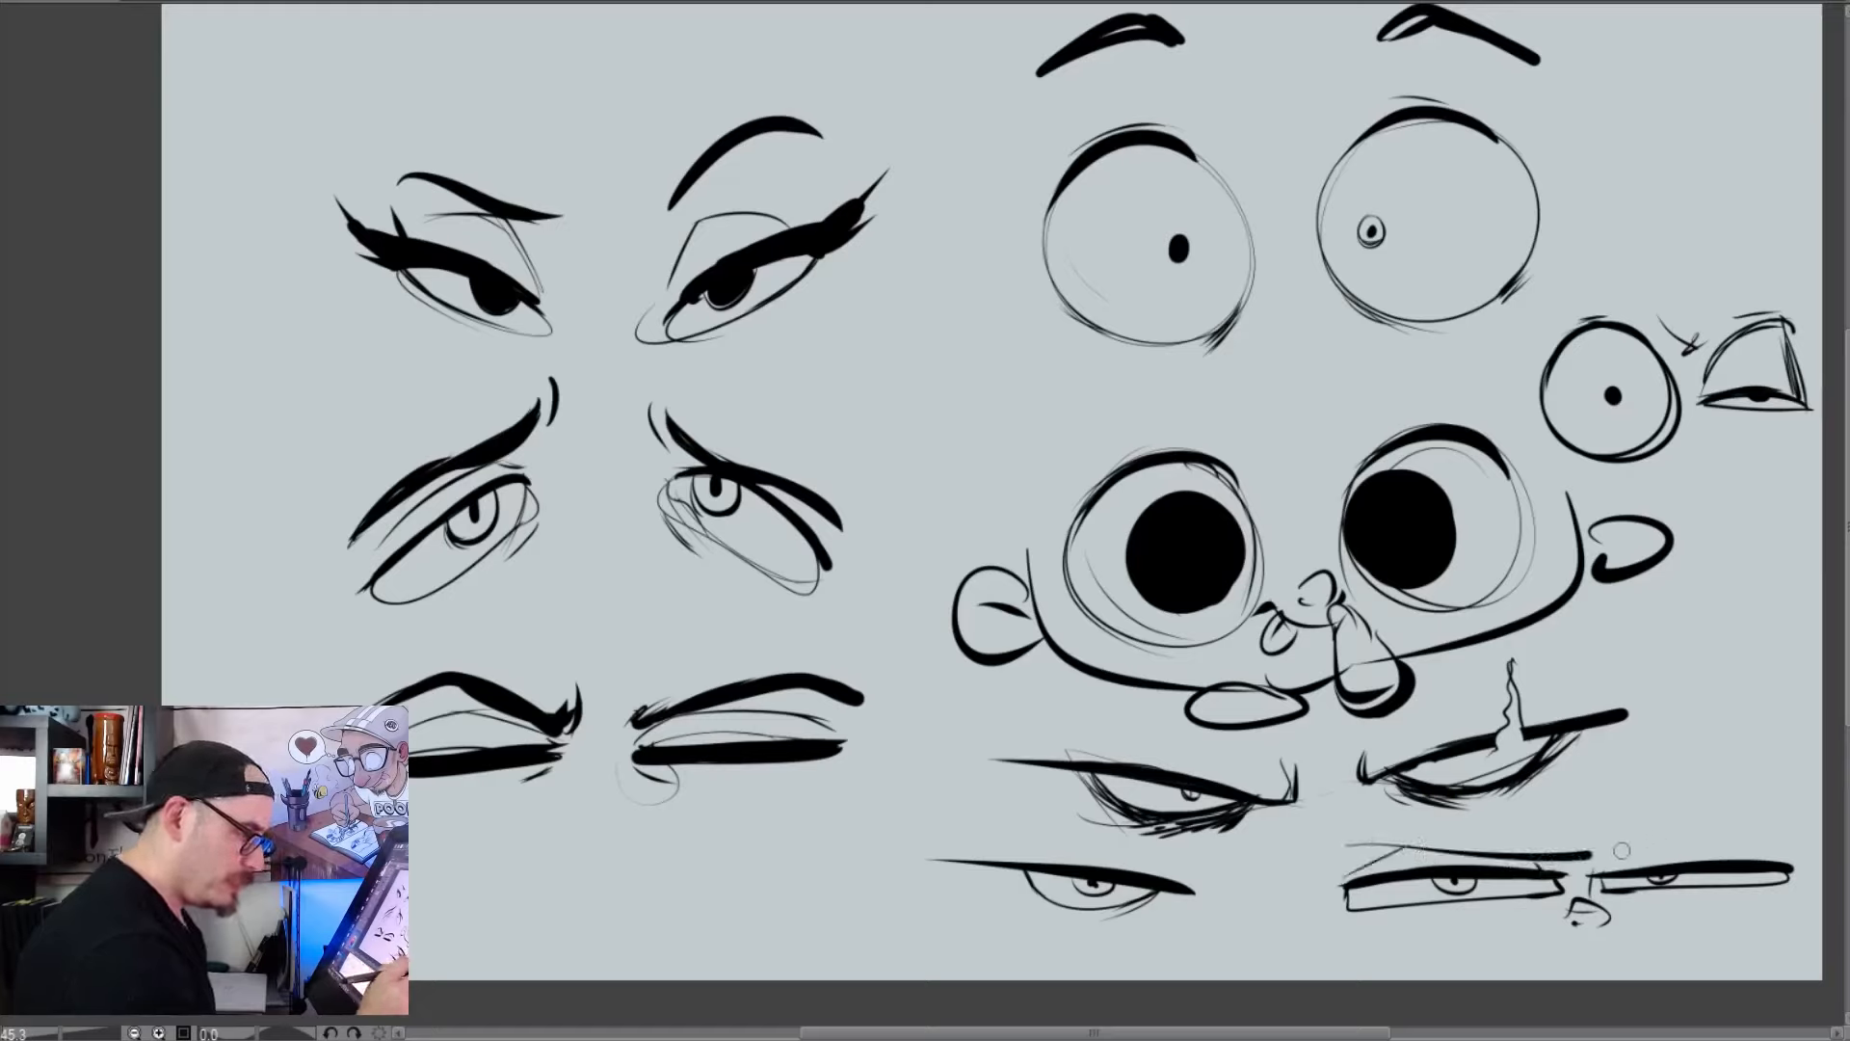
Draw a tall arched lid crease and a thick raised eyebrow above the second rectangular eye
{"action": "mouse_move", "coordinate": [1609, 856]}
{"action": "left_mouse_down"}
{"action": "mouse_move", "coordinate": [1762, 821]}
{"action": "mouse_move", "coordinate": [1609, 873]}
{"action": "left_mouse_up"}
{"action": "left_click_drag", "start_coordinate": [1763, 821], "coordinate": [1765, 858]}
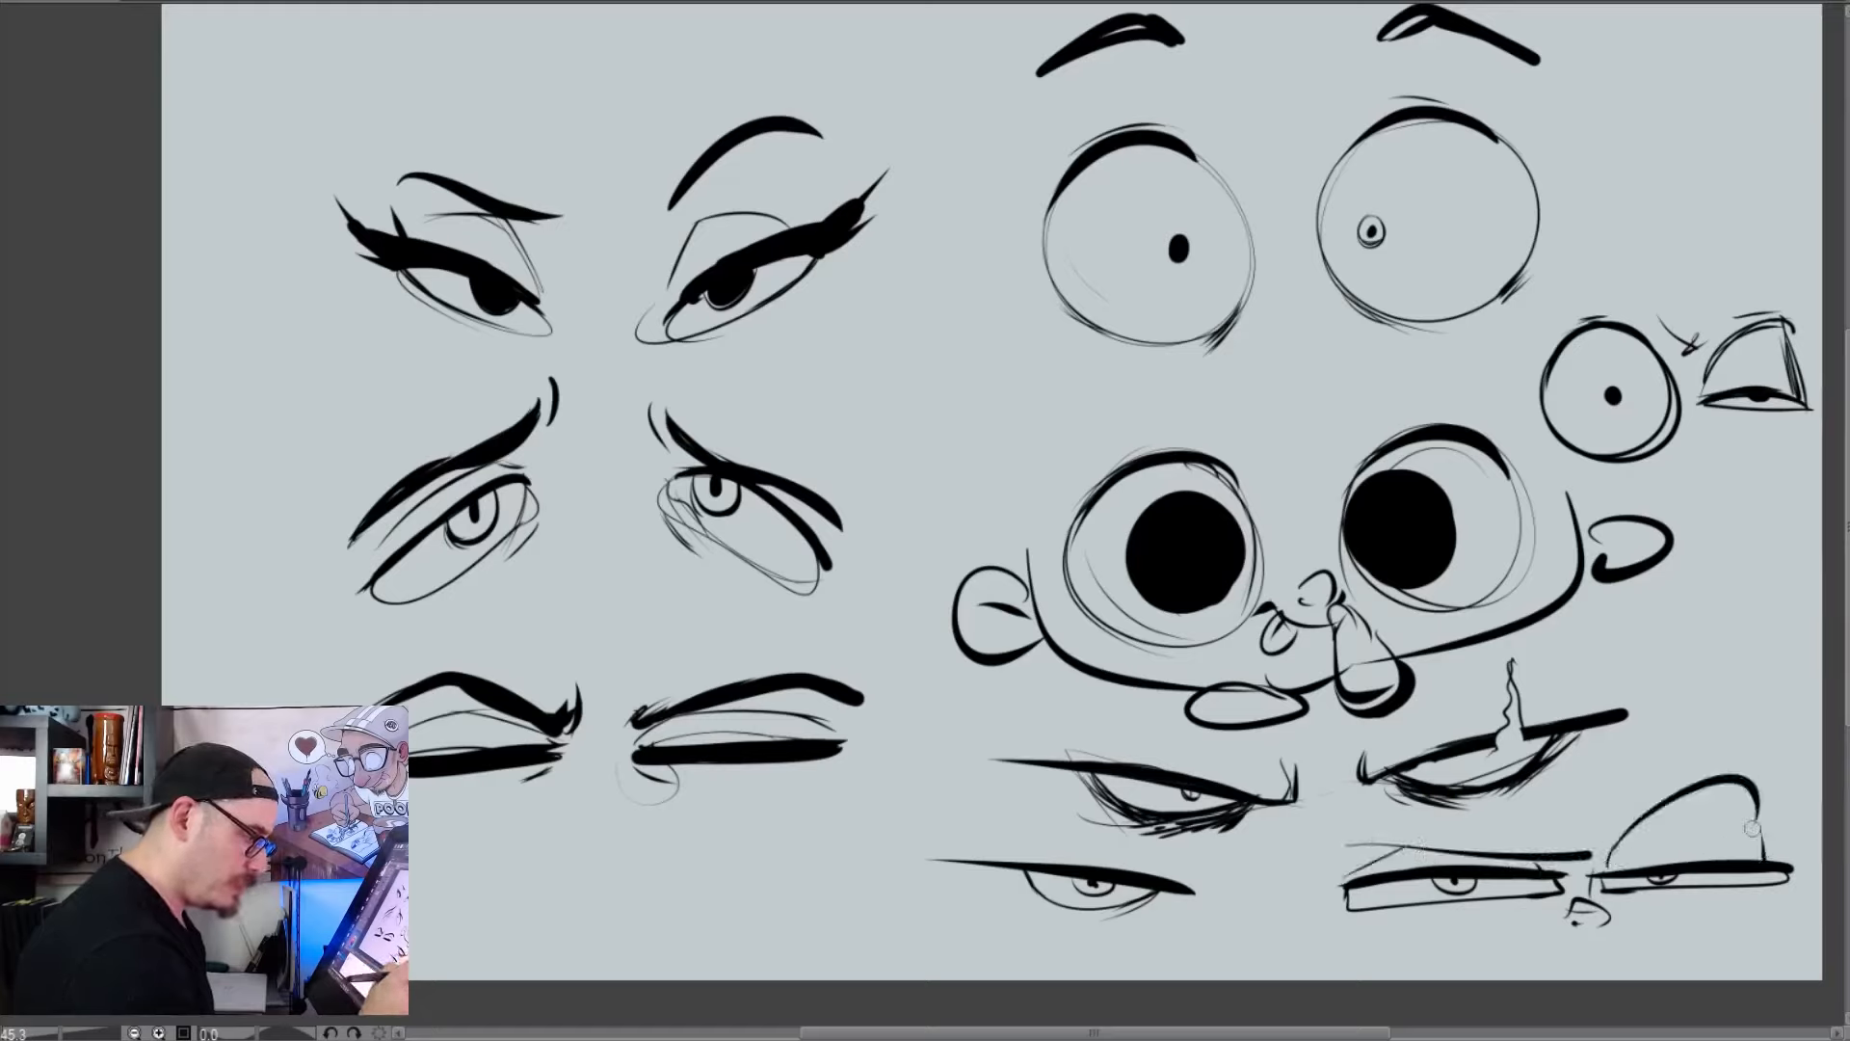
{"action": "left_click_drag", "start_coordinate": [1604, 840], "coordinate": [1746, 774]}
{"action": "left_click_drag", "start_coordinate": [1626, 790], "coordinate": [1794, 731]}
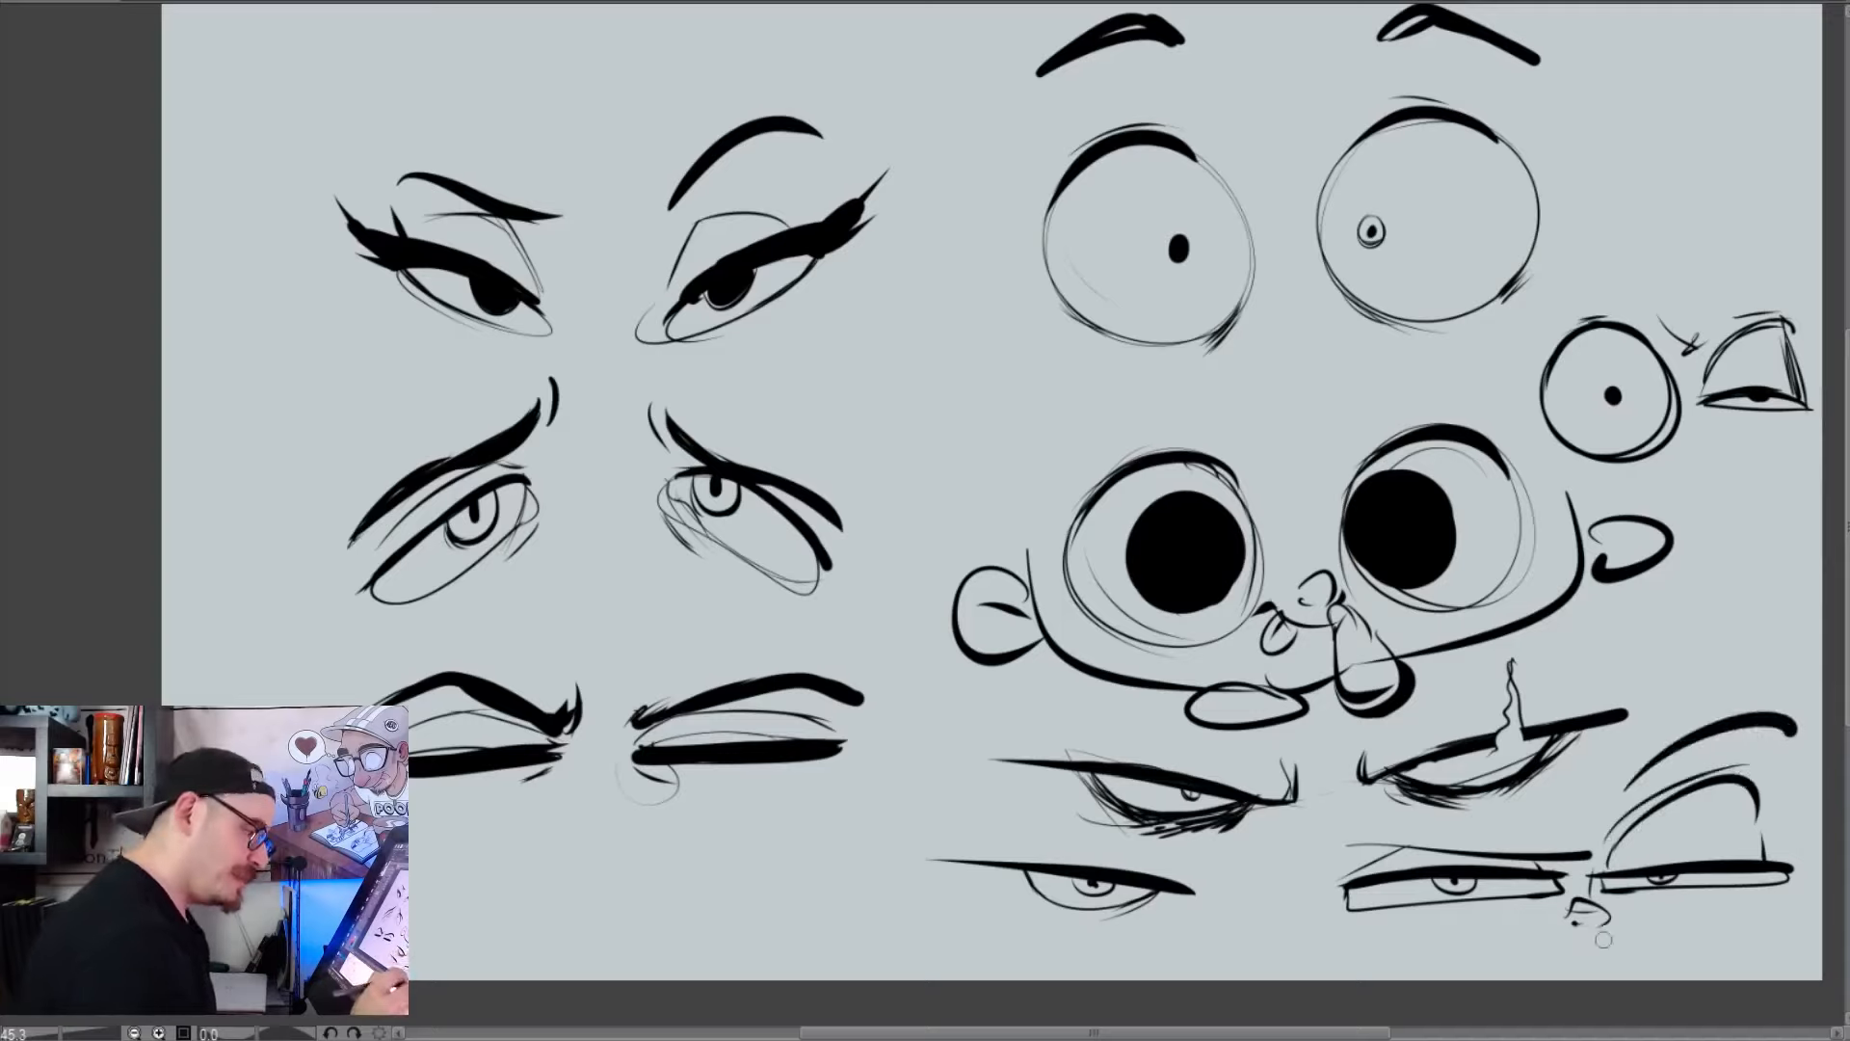
Draw a wide grimacing mouth below the nose, with solid black corners and a jagged line of teeth
{"action": "mouse_move", "coordinate": [1616, 944]}
{"action": "left_mouse_down"}
{"action": "mouse_move", "coordinate": [1480, 938]}
{"action": "mouse_move", "coordinate": [1489, 977]}
{"action": "left_mouse_up"}
{"action": "mouse_move", "coordinate": [1611, 947]}
{"action": "left_mouse_down"}
{"action": "mouse_move", "coordinate": [1636, 940]}
{"action": "mouse_move", "coordinate": [1688, 979]}
{"action": "left_mouse_up"}
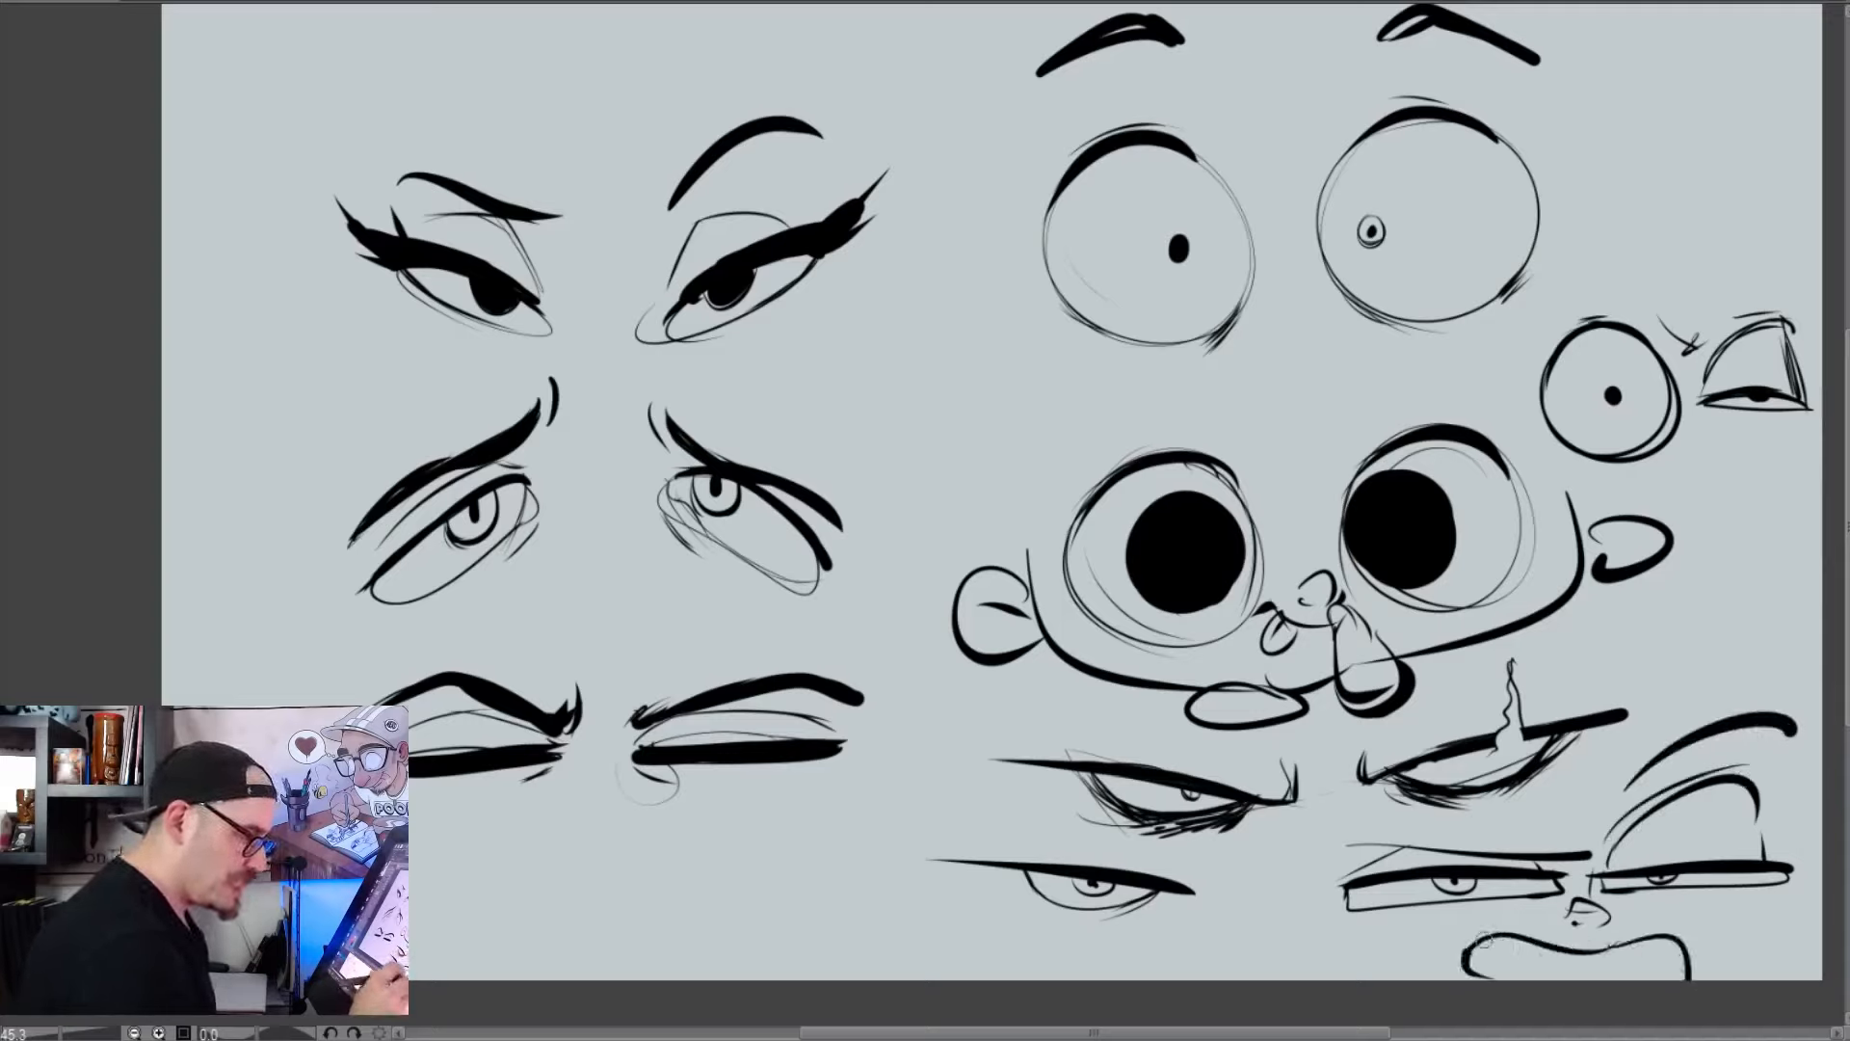
{"action": "left_click_drag", "start_coordinate": [1482, 941], "coordinate": [1469, 954]}
{"action": "left_click_drag", "start_coordinate": [1678, 935], "coordinate": [1659, 977]}
{"action": "left_click_drag", "start_coordinate": [1494, 960], "coordinate": [1592, 964]}
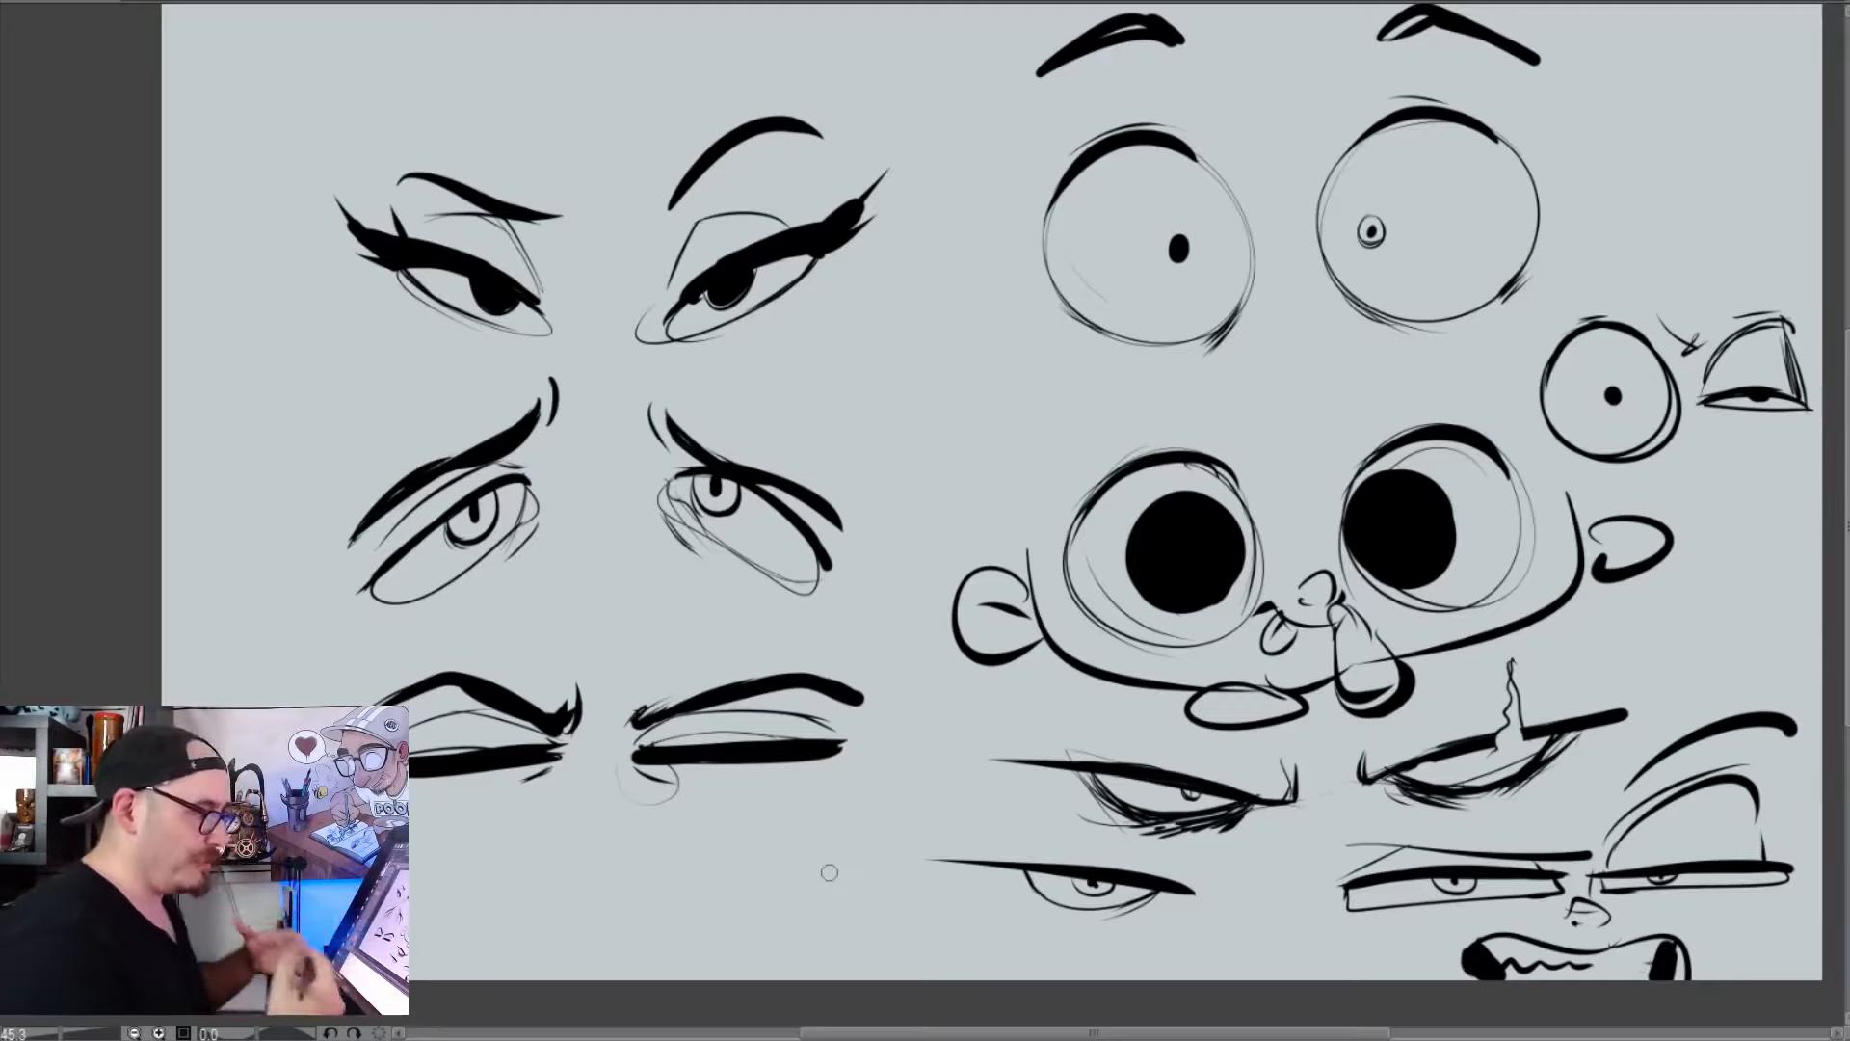
Clear all the eye sketches and draw a large closed wavy blob outline in the middle of the empty canvas
{"action": "key", "text": "Delete"}
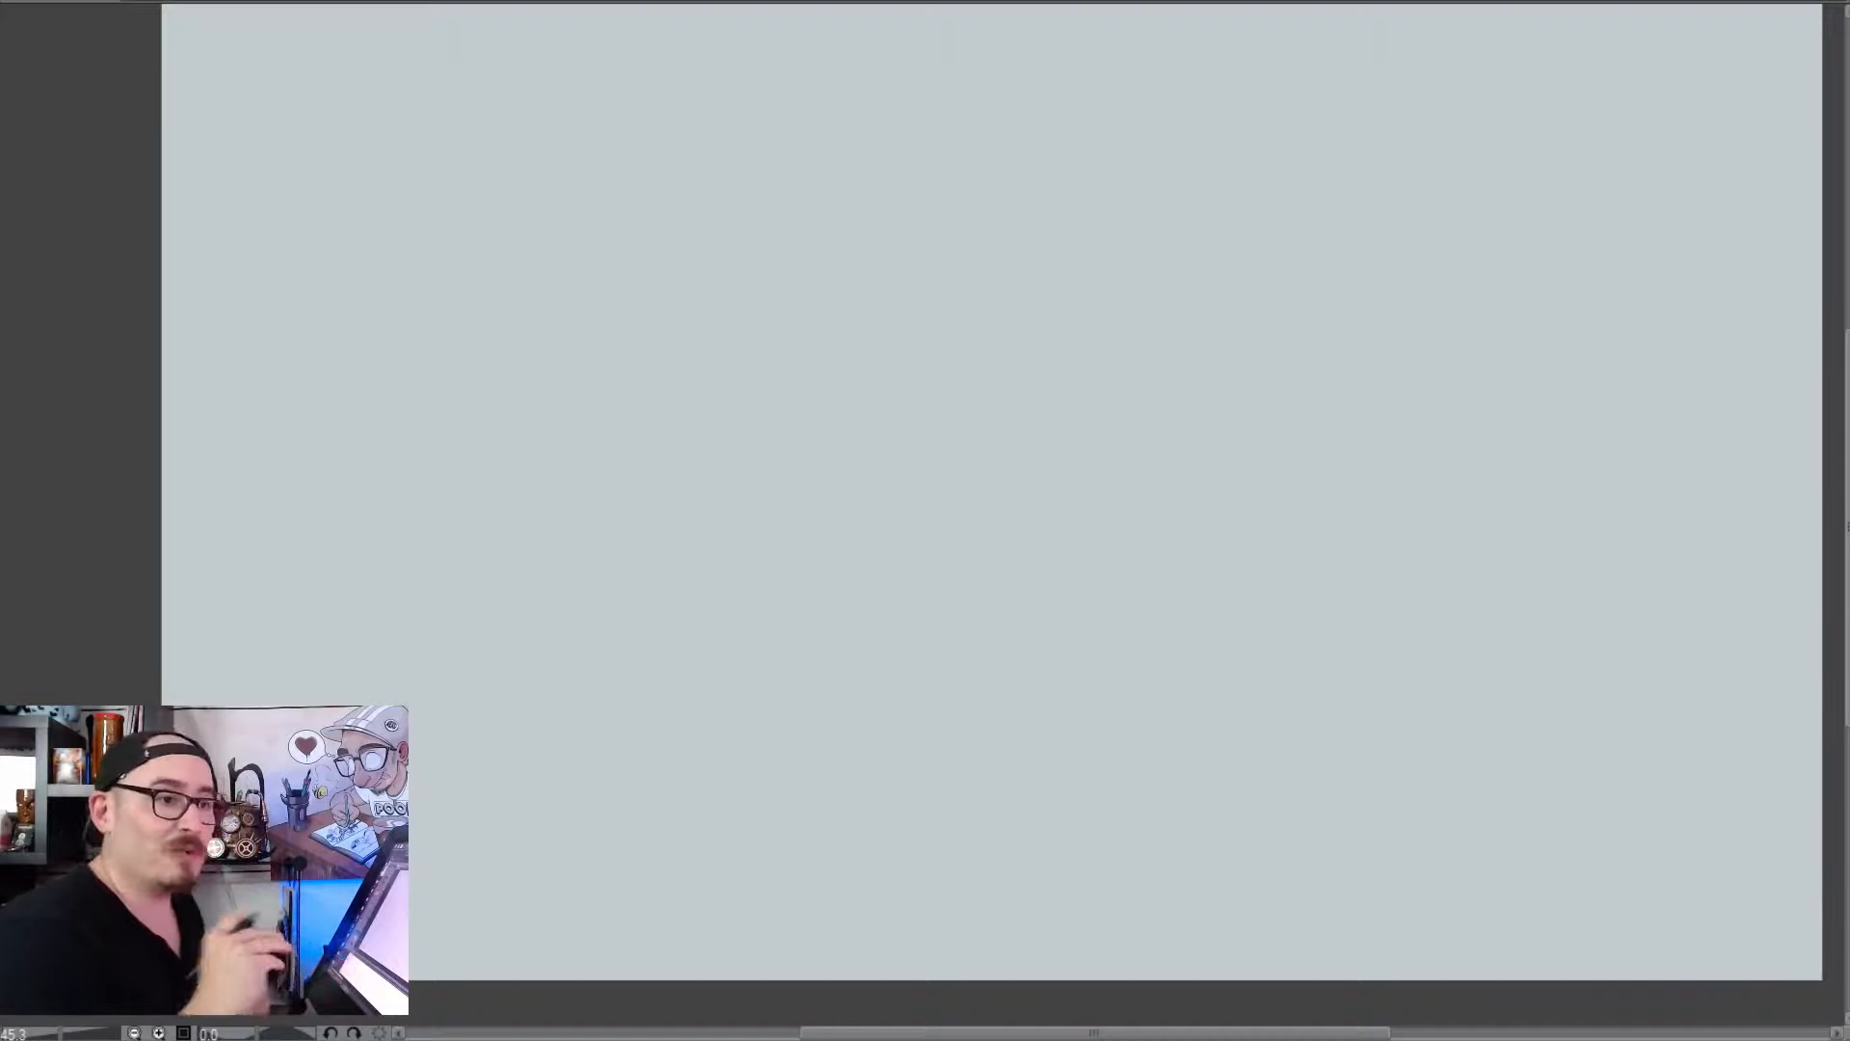
{"action": "left_click_drag", "start_coordinate": [1384, 793], "coordinate": [1340, 833]}
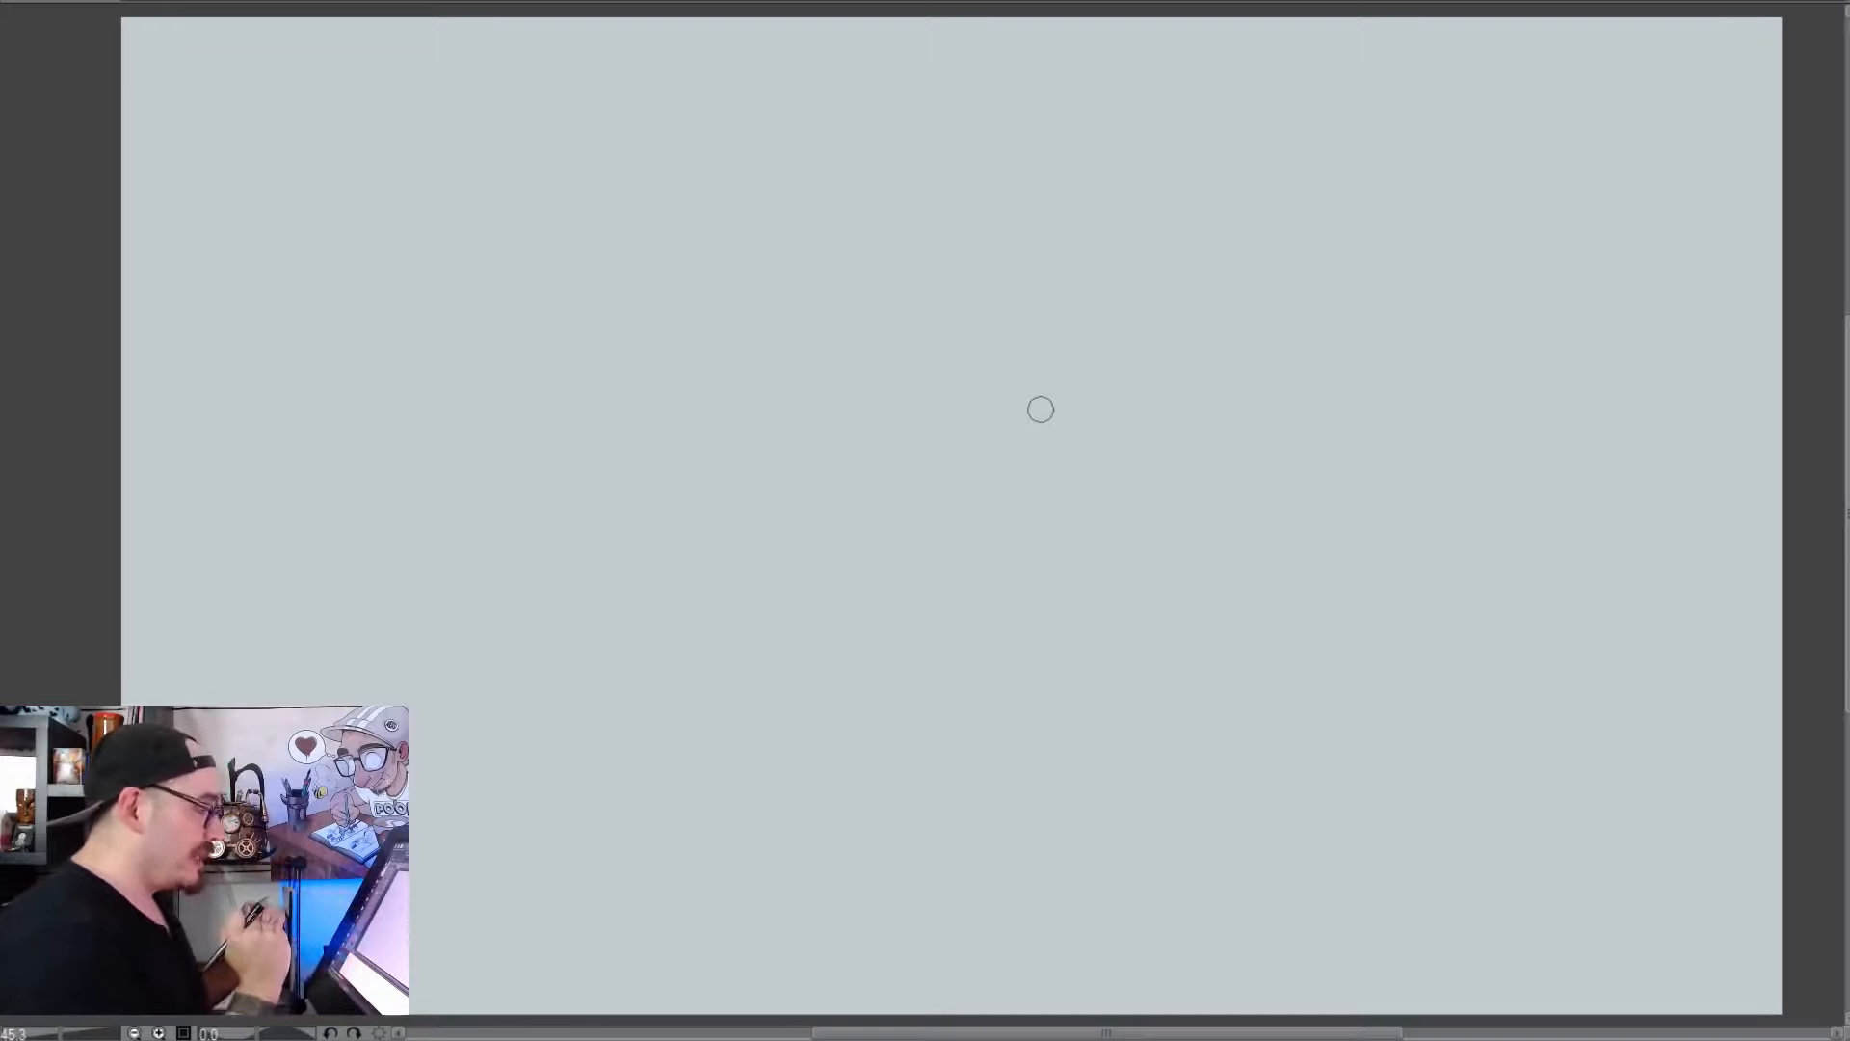
{"action": "mouse_move", "coordinate": [968, 246]}
{"action": "left_mouse_down"}
{"action": "mouse_move", "coordinate": [612, 404]}
{"action": "mouse_move", "coordinate": [616, 576]}
{"action": "mouse_move", "coordinate": [759, 835]}
{"action": "left_mouse_up"}
{"action": "key", "text": "ctrl+z"}
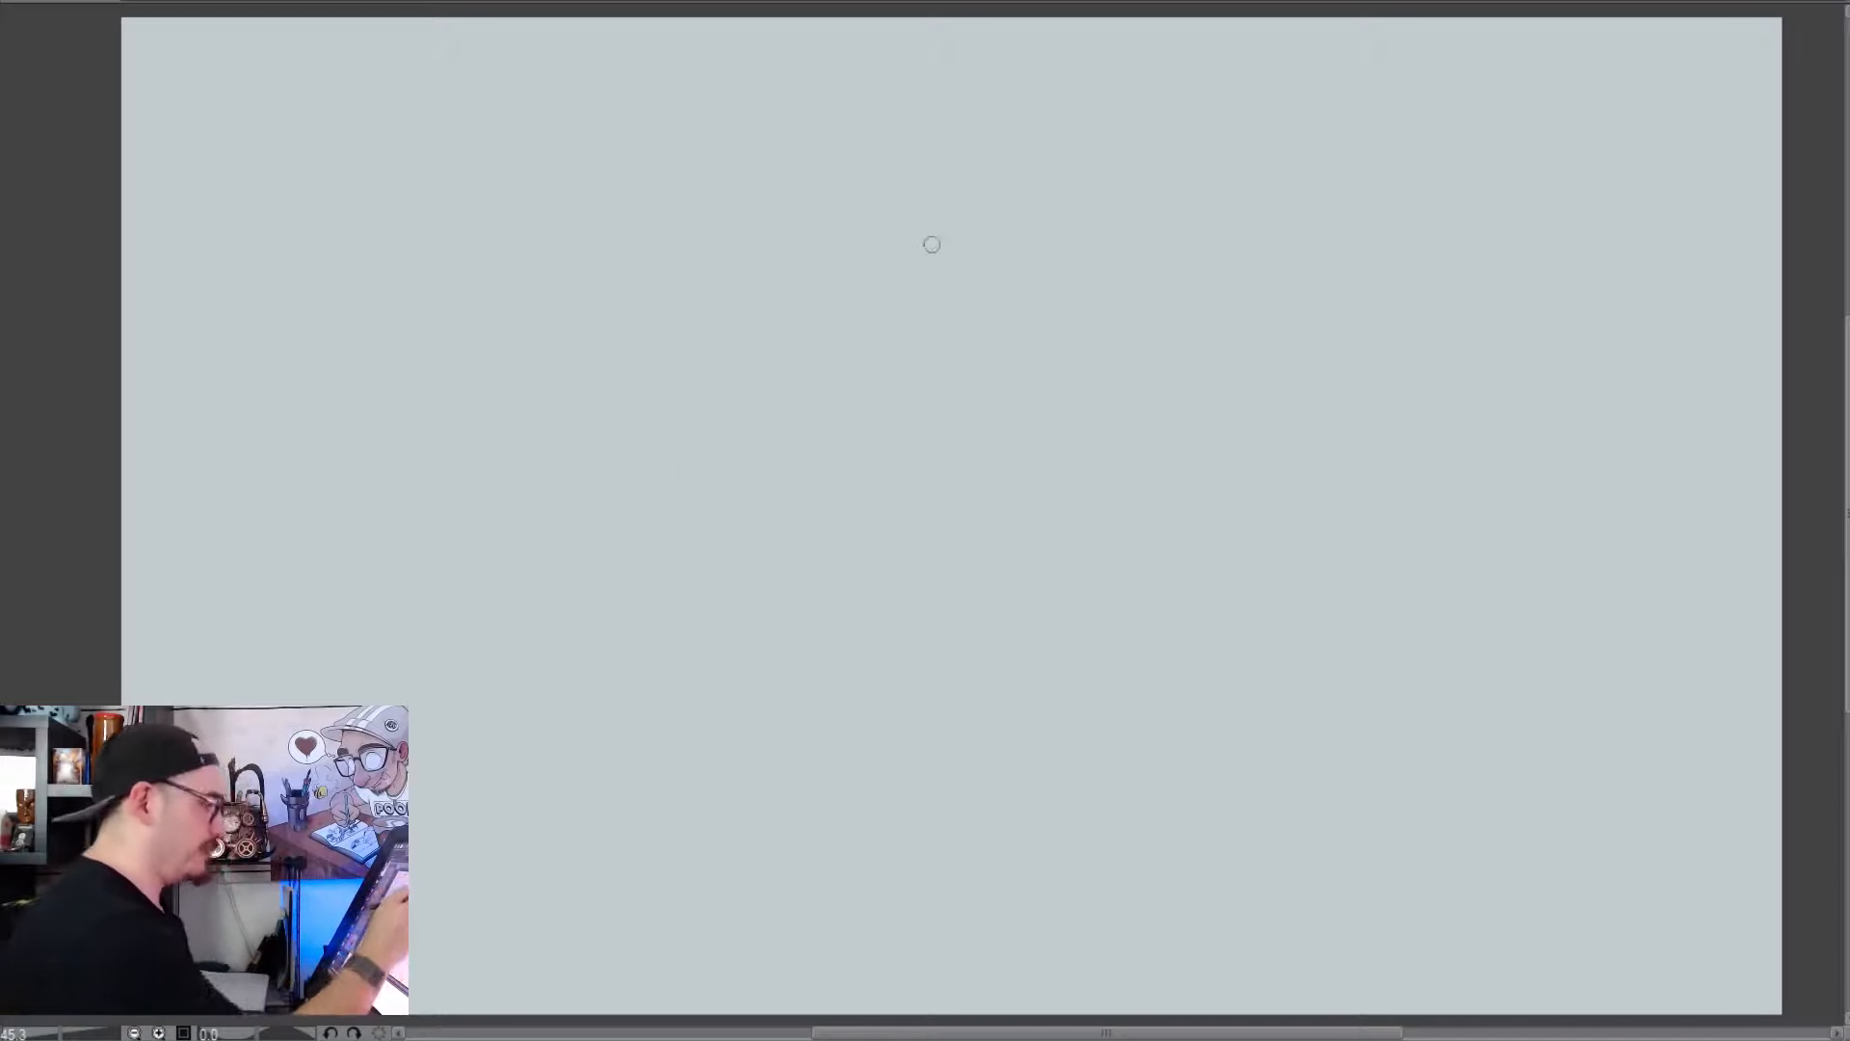
{"action": "mouse_move", "coordinate": [956, 238]}
{"action": "left_mouse_down"}
{"action": "mouse_move", "coordinate": [595, 522]}
{"action": "mouse_move", "coordinate": [776, 779]}
{"action": "mouse_move", "coordinate": [1189, 672]}
{"action": "mouse_move", "coordinate": [1302, 388]}
{"action": "mouse_move", "coordinate": [1061, 265]}
{"action": "mouse_move", "coordinate": [945, 232]}
{"action": "mouse_move", "coordinate": [901, 184]}
{"action": "mouse_move", "coordinate": [974, 257]}
{"action": "left_mouse_up"}
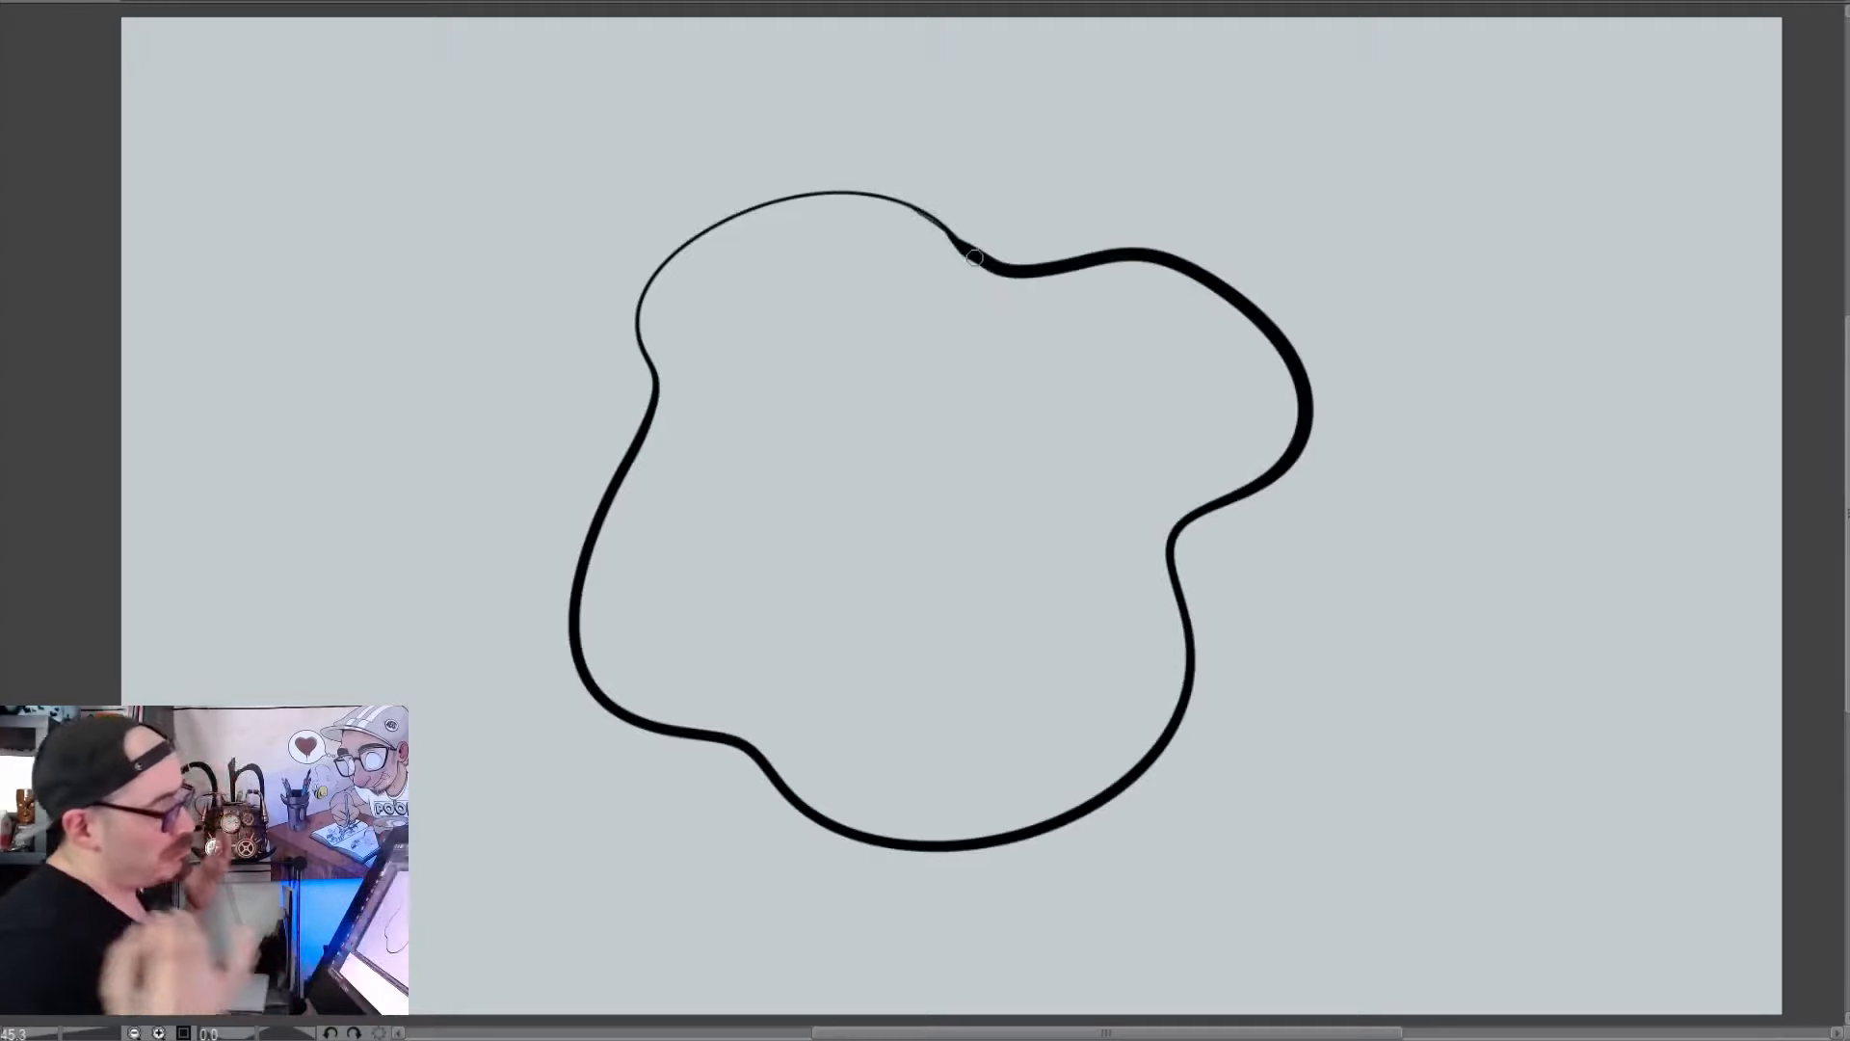
{"action": "left_click_drag", "start_coordinate": [930, 222], "coordinate": [954, 246]}
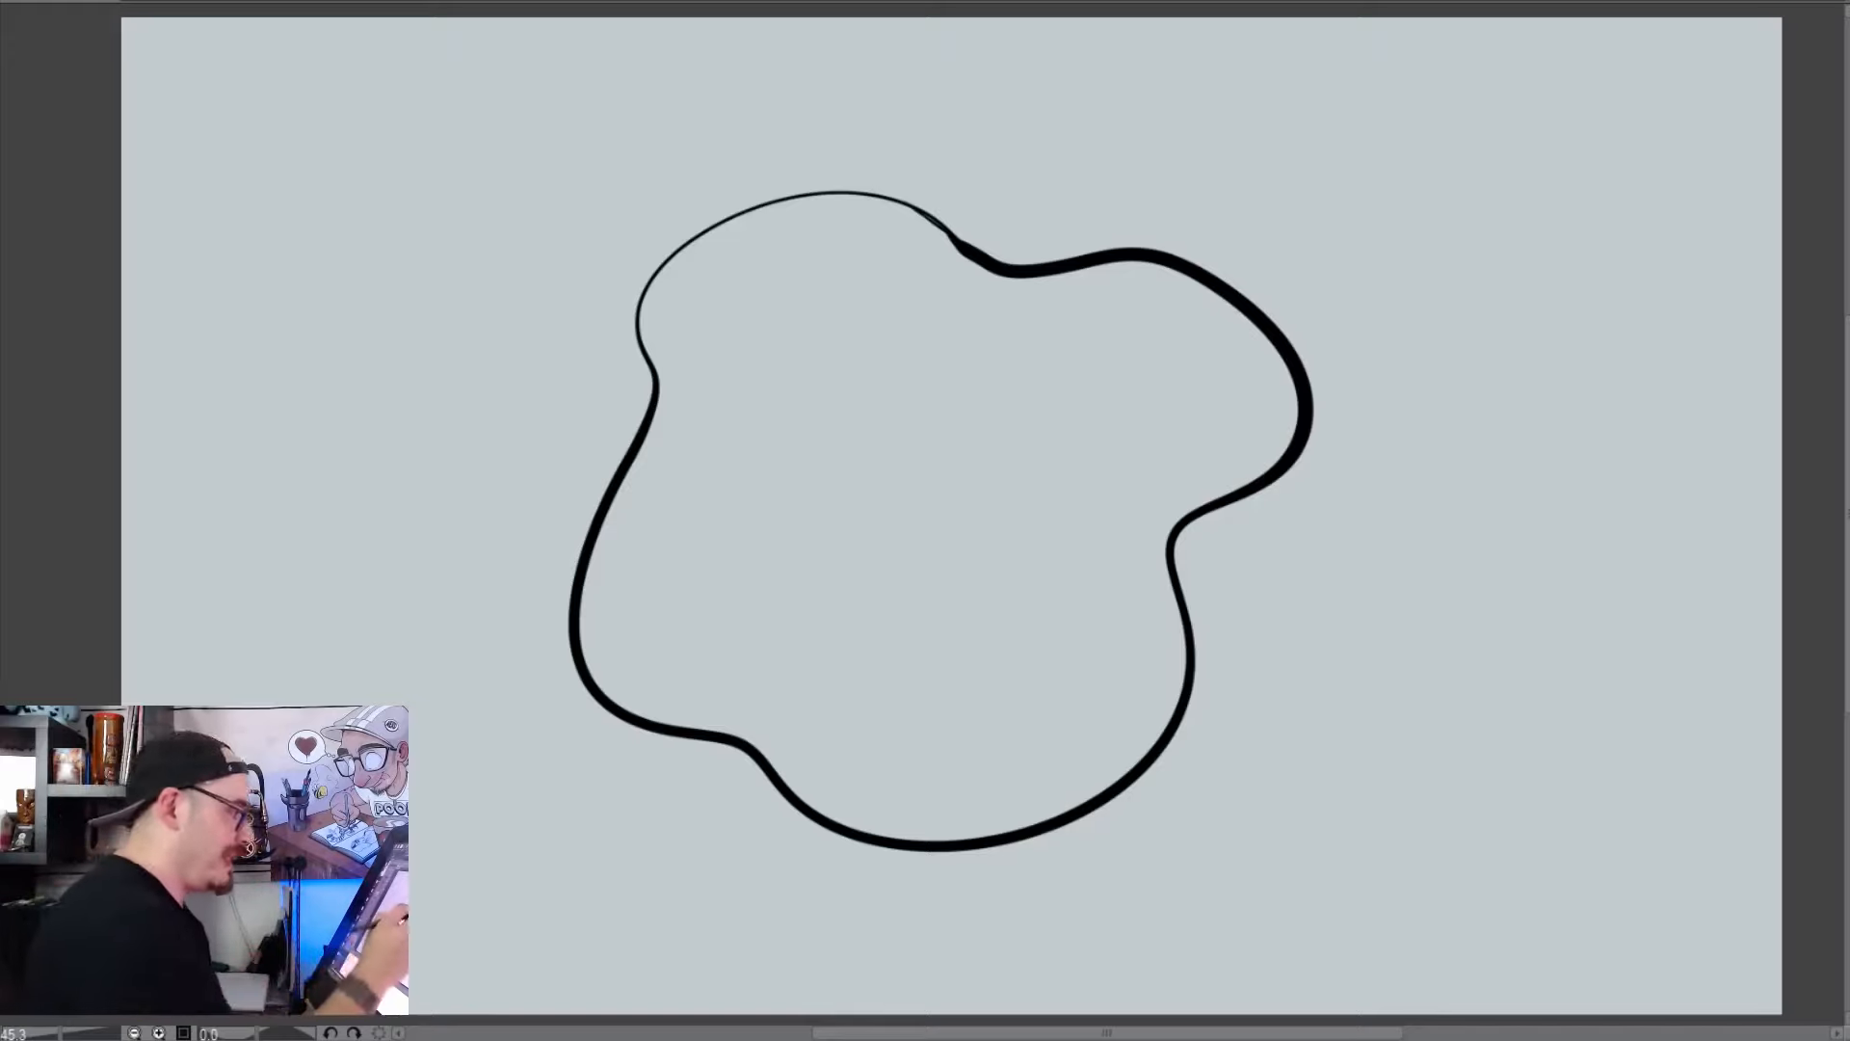
{"action": "mouse_move", "coordinate": [1005, 263]}
{"action": "left_mouse_down"}
{"action": "mouse_move", "coordinate": [848, 203]}
{"action": "mouse_move", "coordinate": [689, 233]}
{"action": "mouse_move", "coordinate": [642, 286]}
{"action": "mouse_move", "coordinate": [646, 380]}
{"action": "left_mouse_up"}
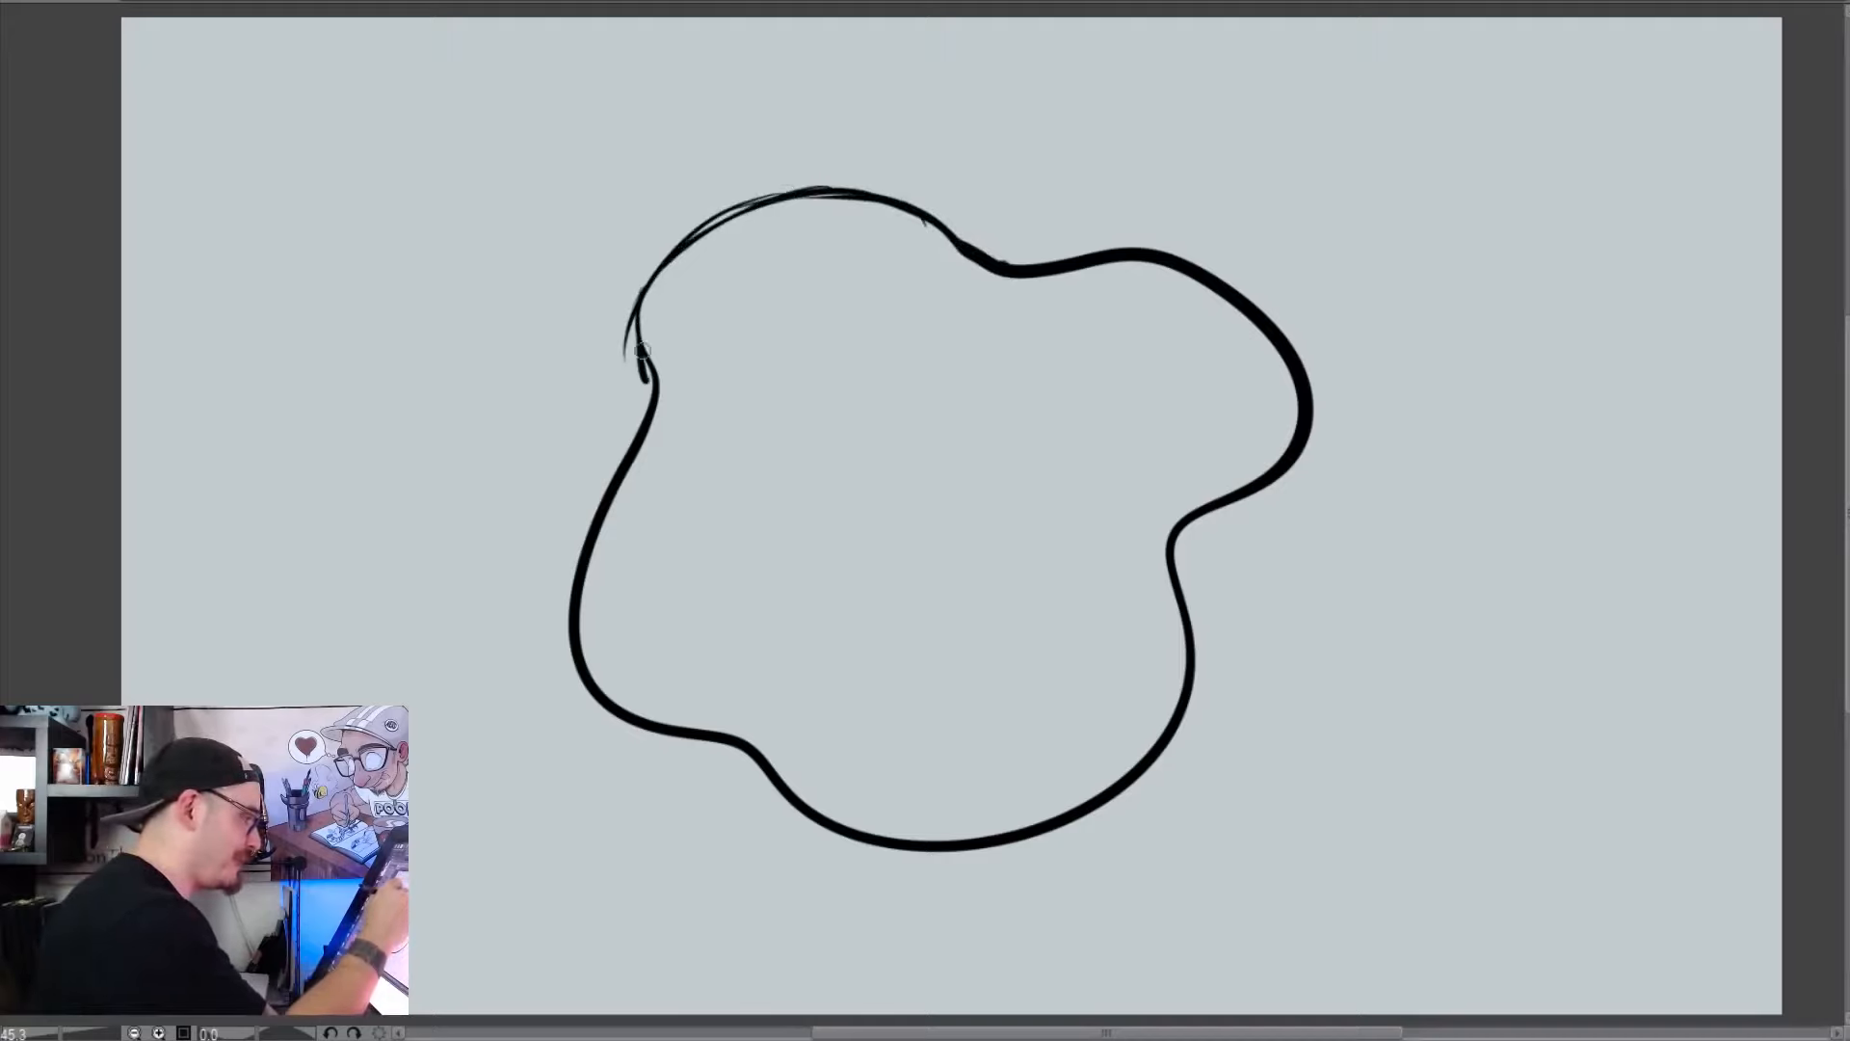
{"action": "key", "text": "ctrl+z"}
{"action": "key", "text": "ctrl+z"}
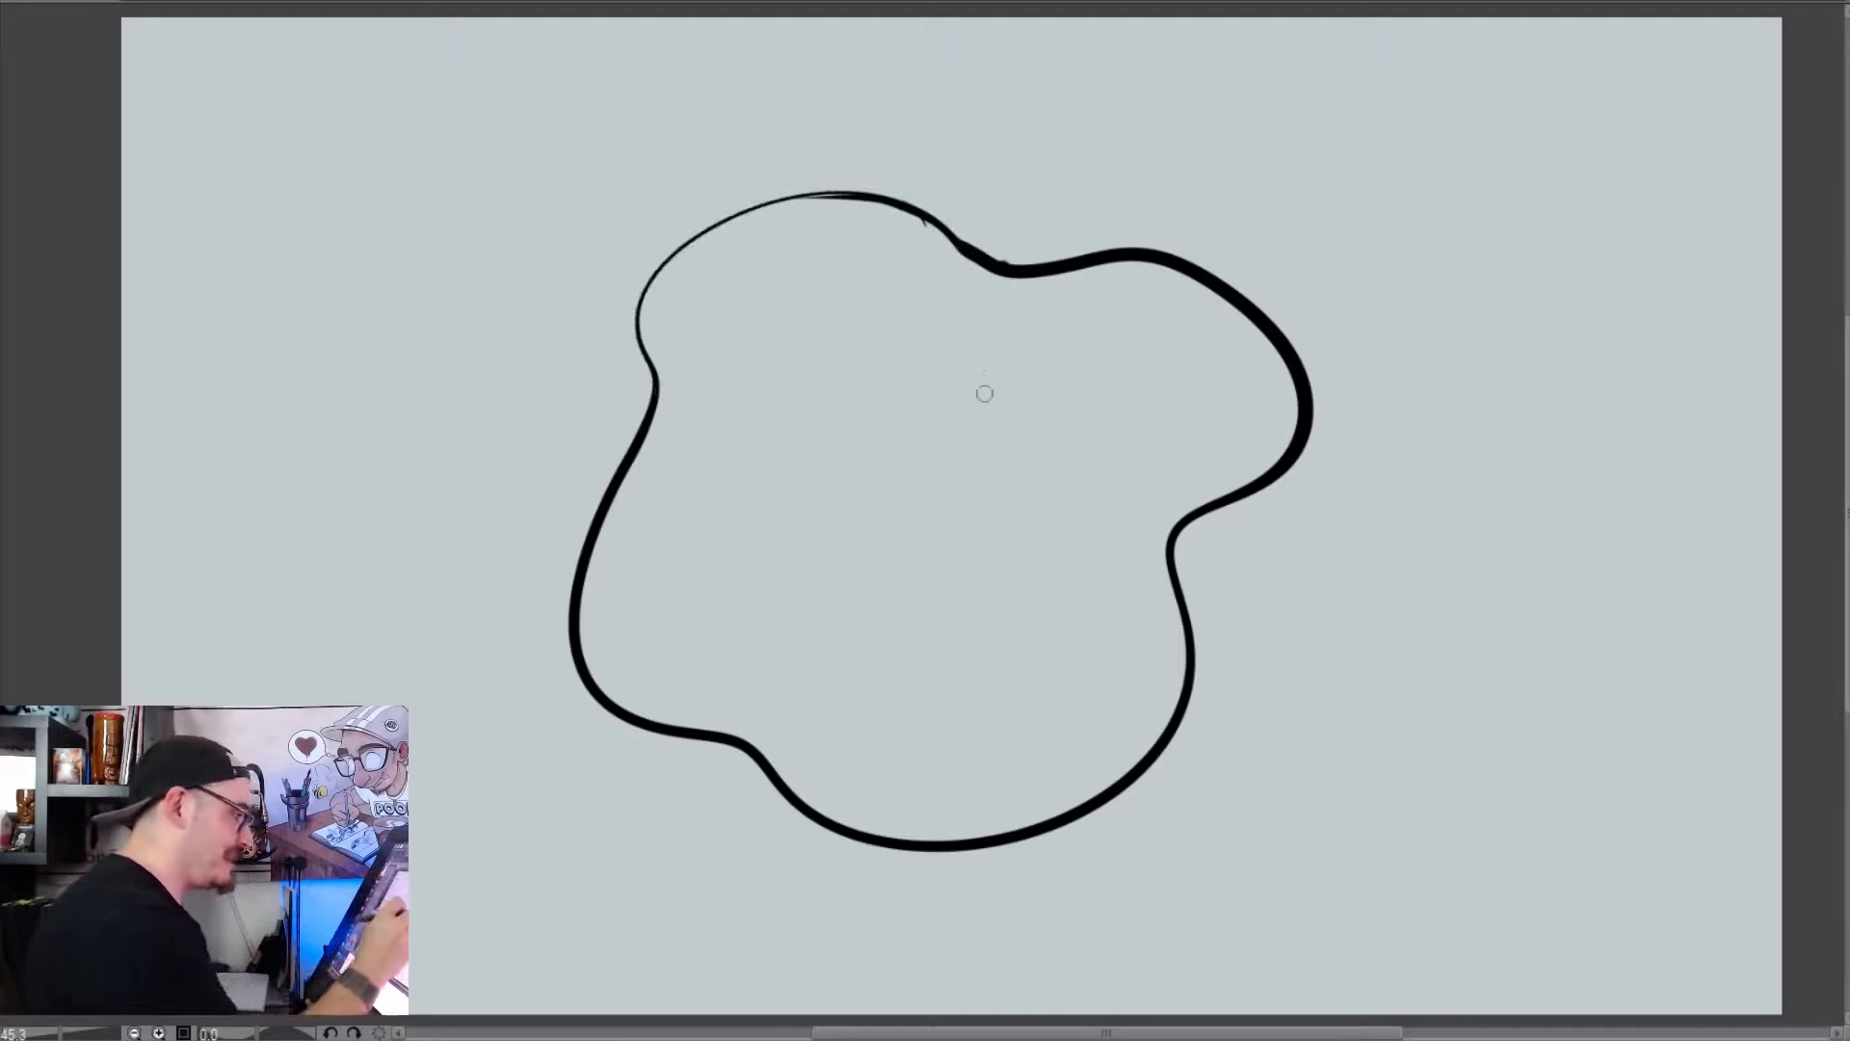
Draw a large circle inside the blob and lightly sketch a tall oval eye and a flat-topped half-circle eye in it
{"action": "mouse_move", "coordinate": [1067, 373]}
{"action": "left_mouse_down"}
{"action": "mouse_move", "coordinate": [929, 303]}
{"action": "mouse_move", "coordinate": [709, 410]}
{"action": "mouse_move", "coordinate": [728, 661]}
{"action": "mouse_move", "coordinate": [1029, 674]}
{"action": "mouse_move", "coordinate": [1119, 420]}
{"action": "left_mouse_up"}
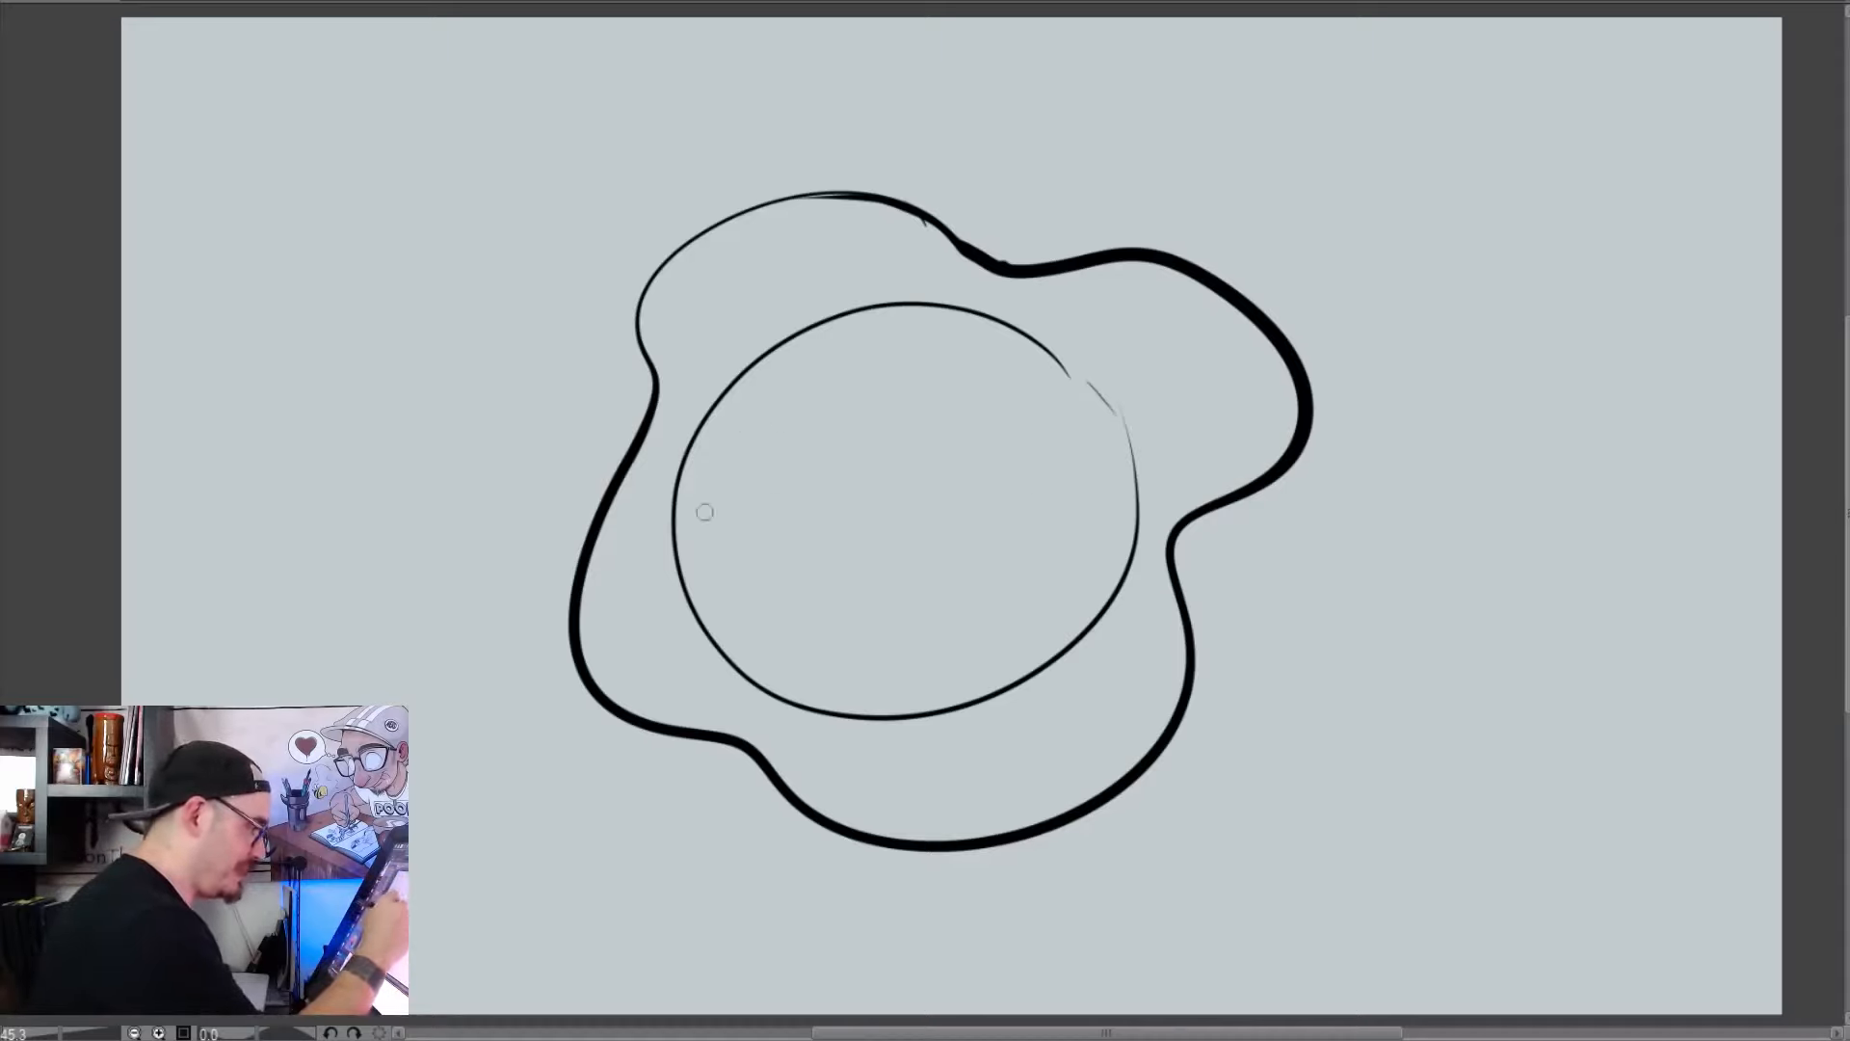
{"action": "left_click_drag", "start_coordinate": [808, 465], "coordinate": [742, 563]}
{"action": "left_click_drag", "start_coordinate": [756, 405], "coordinate": [742, 566]}
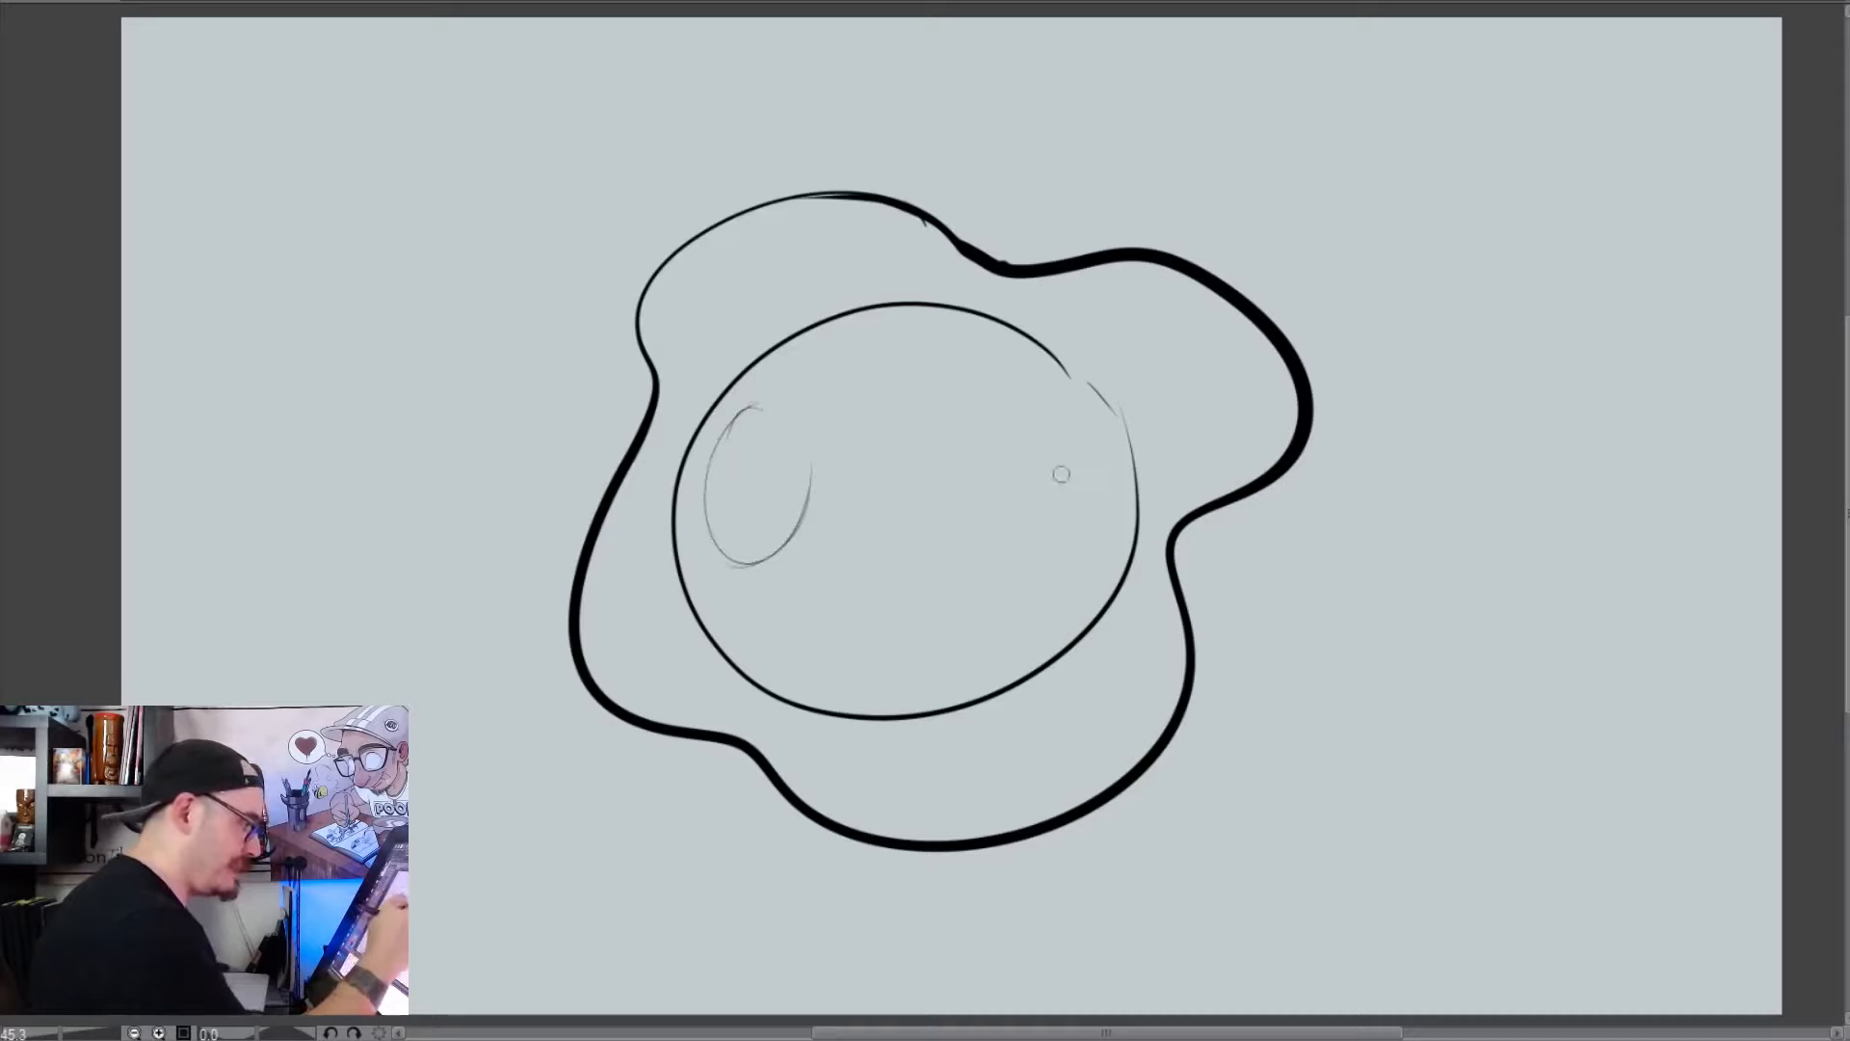
{"action": "left_click_drag", "start_coordinate": [1067, 480], "coordinate": [959, 476]}
{"action": "mouse_move", "coordinate": [896, 494]}
{"action": "left_mouse_down"}
{"action": "mouse_move", "coordinate": [910, 539]}
{"action": "mouse_move", "coordinate": [1067, 501]}
{"action": "mouse_move", "coordinate": [887, 477]}
{"action": "left_mouse_up"}
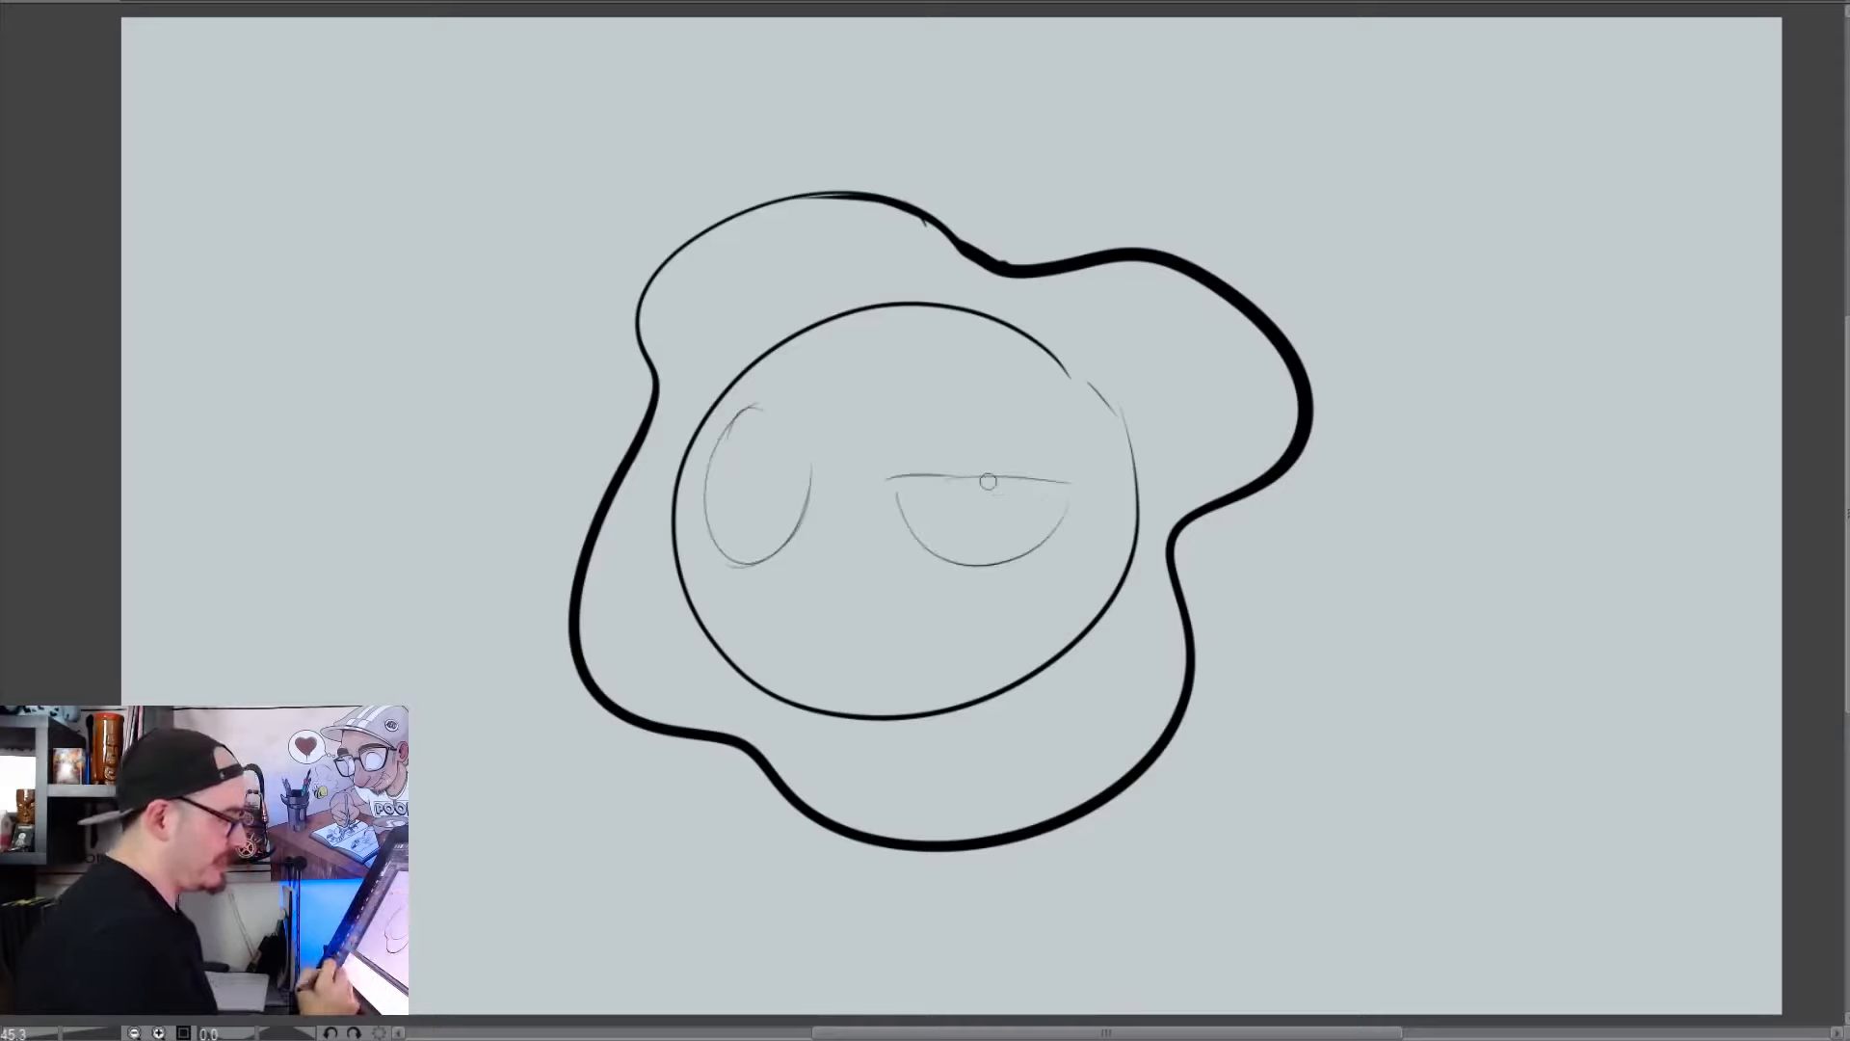
{"action": "left_click_drag", "start_coordinate": [789, 417], "coordinate": [807, 521]}
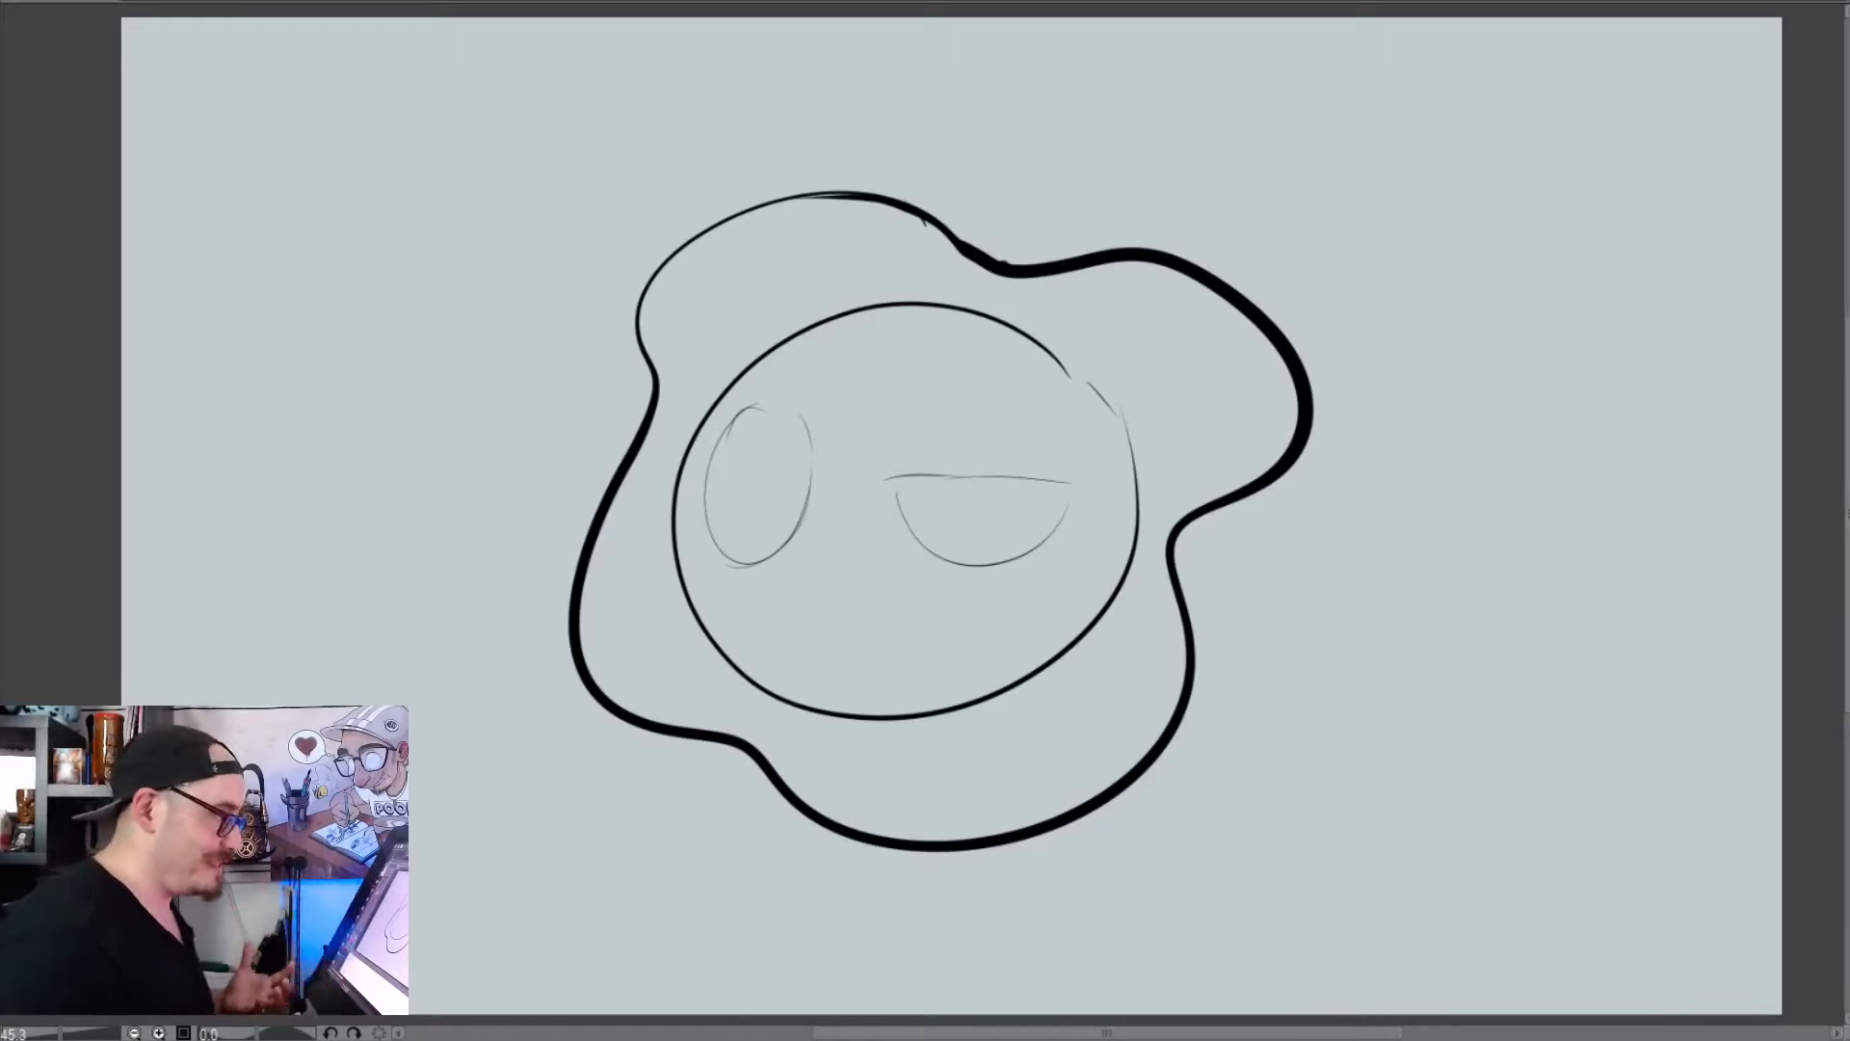
{"action": "left_click_drag", "start_coordinate": [807, 414], "coordinate": [751, 407]}
{"action": "key", "text": "ctrl+z"}
{"action": "left_click_drag", "start_coordinate": [885, 476], "coordinate": [1006, 473]}
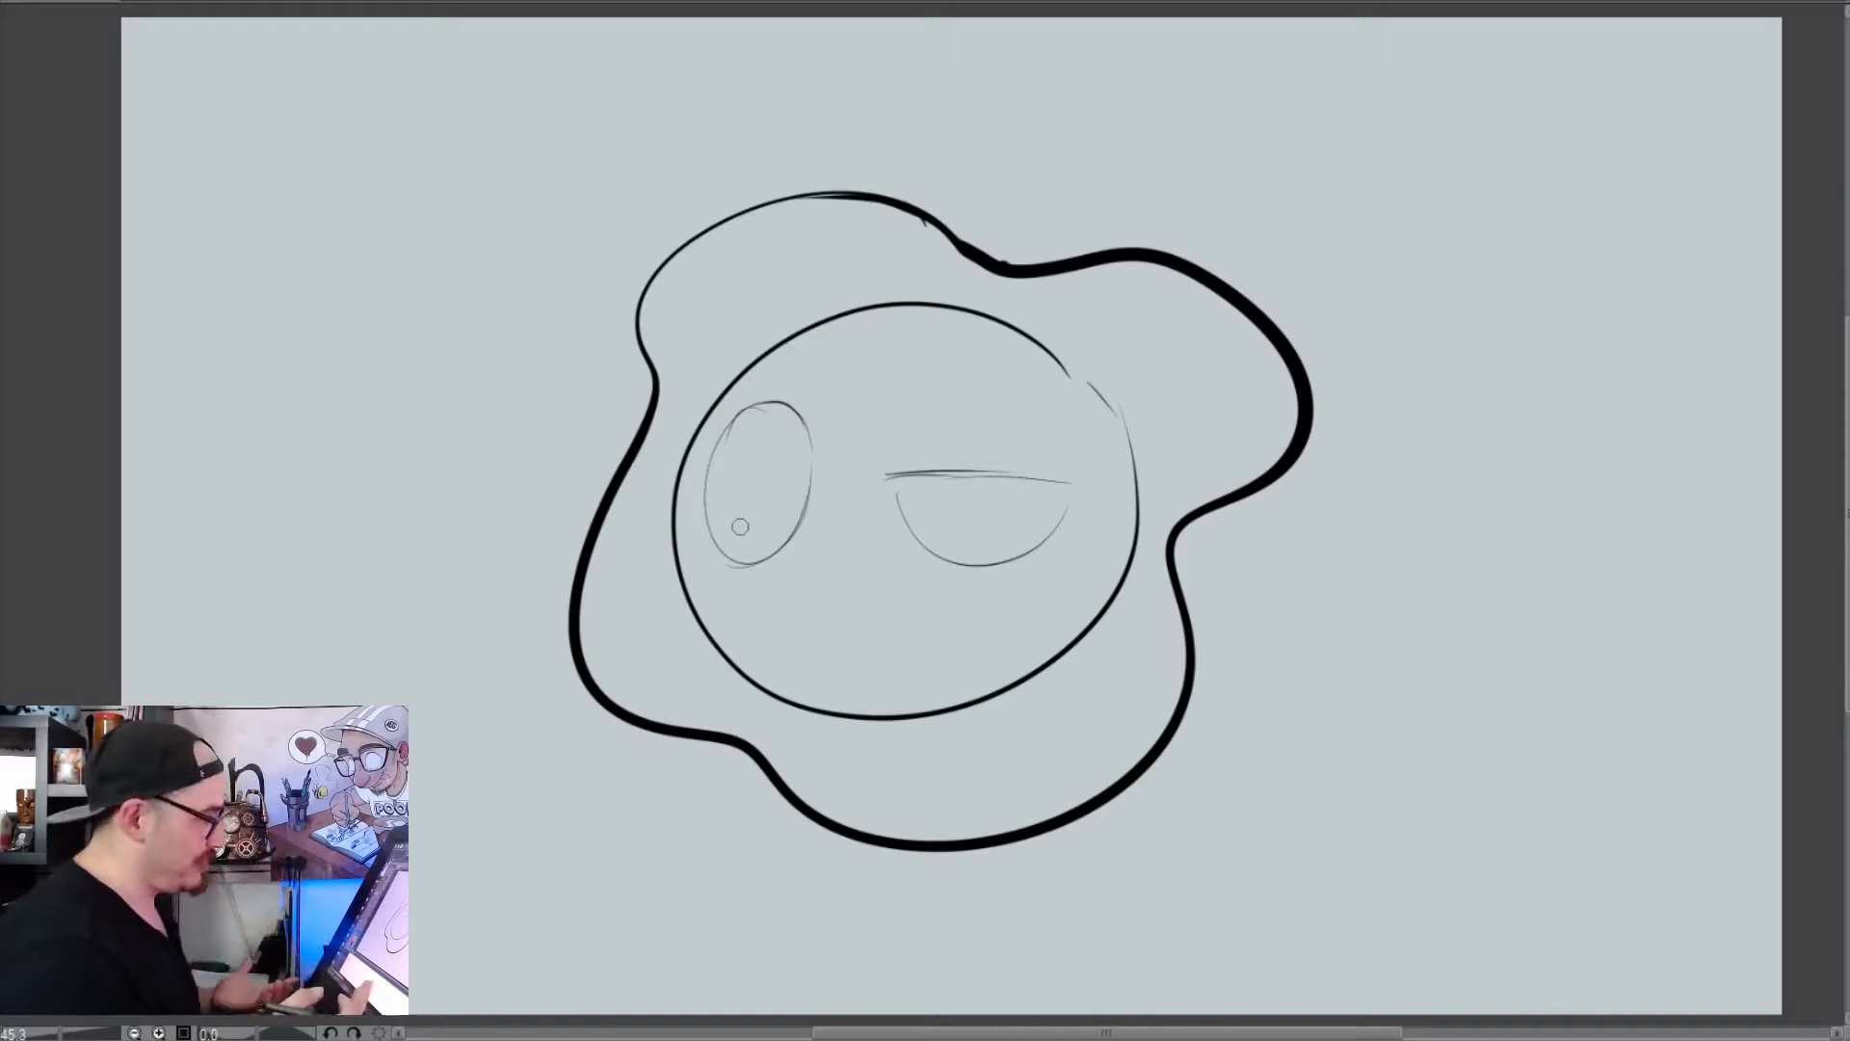
Ink thick upper lids and lower-edge accents on the oval and half-circle eyes, then add solid black oval pupils and a small brow crease
{"action": "left_click_drag", "start_coordinate": [805, 420], "coordinate": [725, 439]}
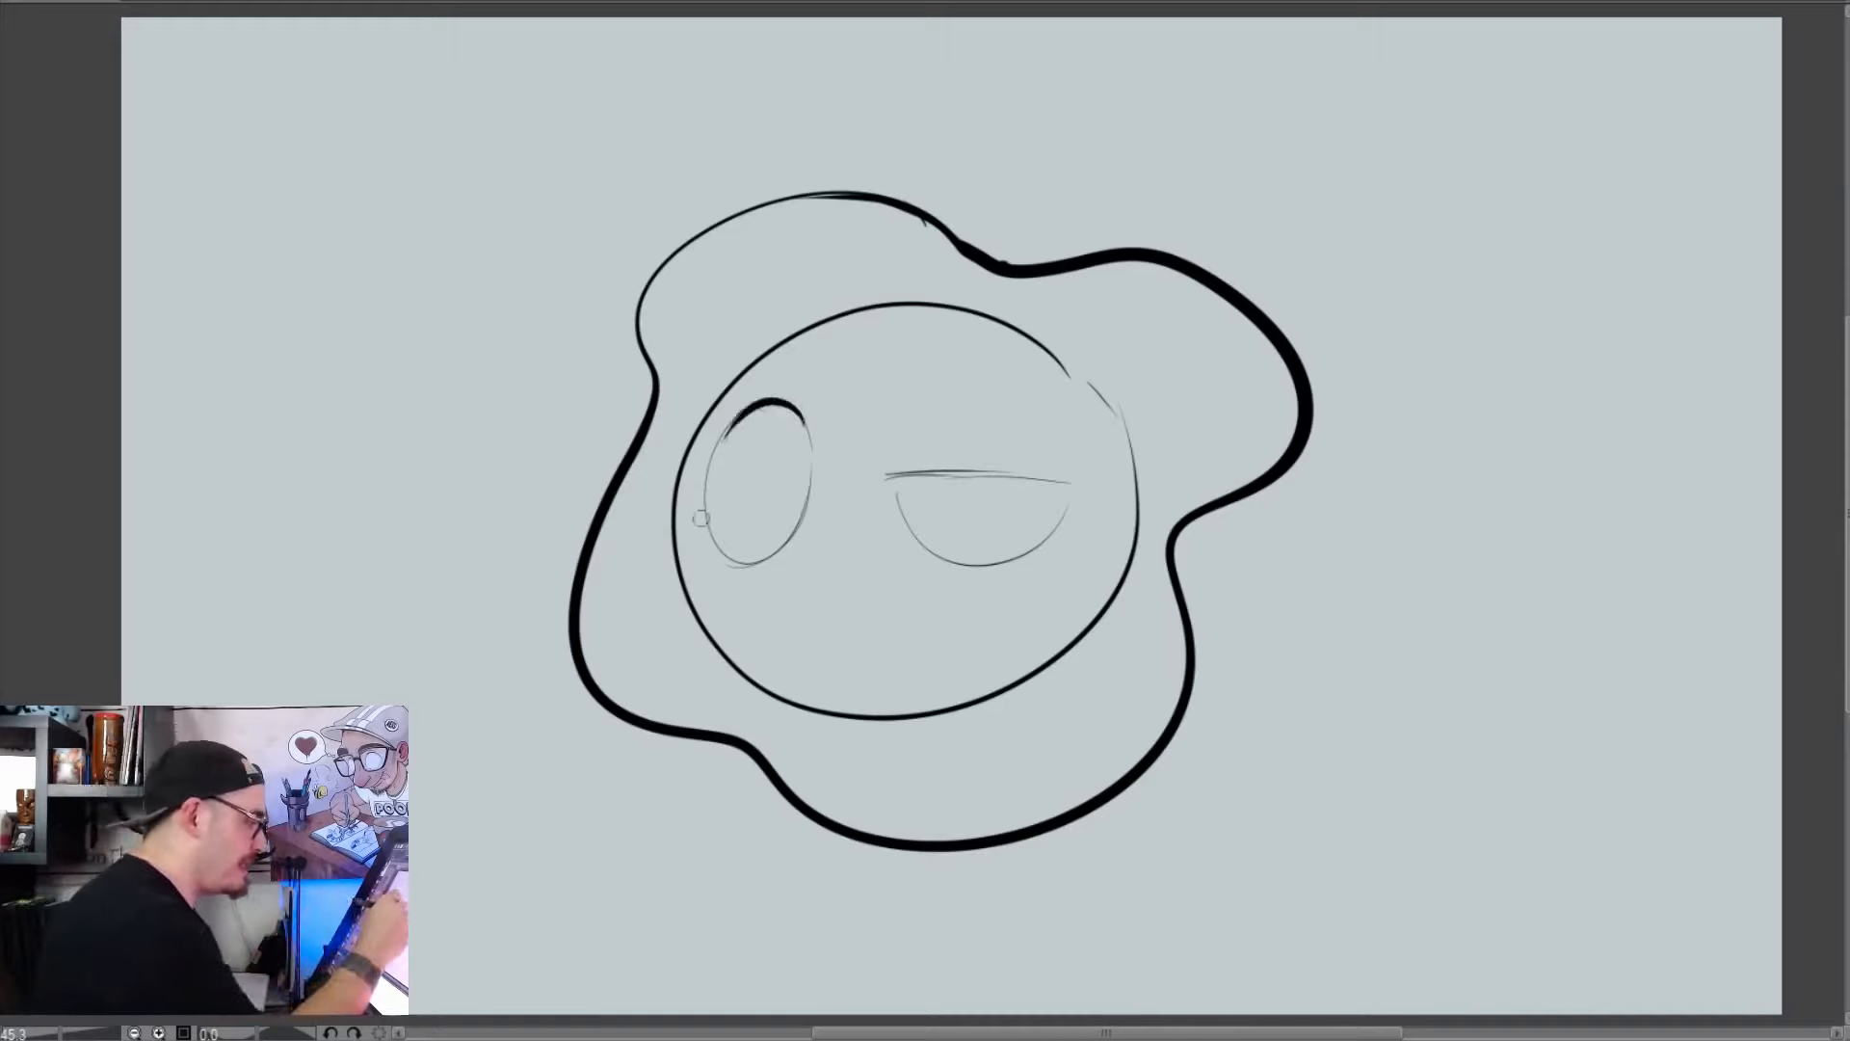
{"action": "mouse_move", "coordinate": [1071, 484]}
{"action": "left_mouse_down"}
{"action": "mouse_move", "coordinate": [893, 479]}
{"action": "mouse_move", "coordinate": [927, 559]}
{"action": "left_mouse_up"}
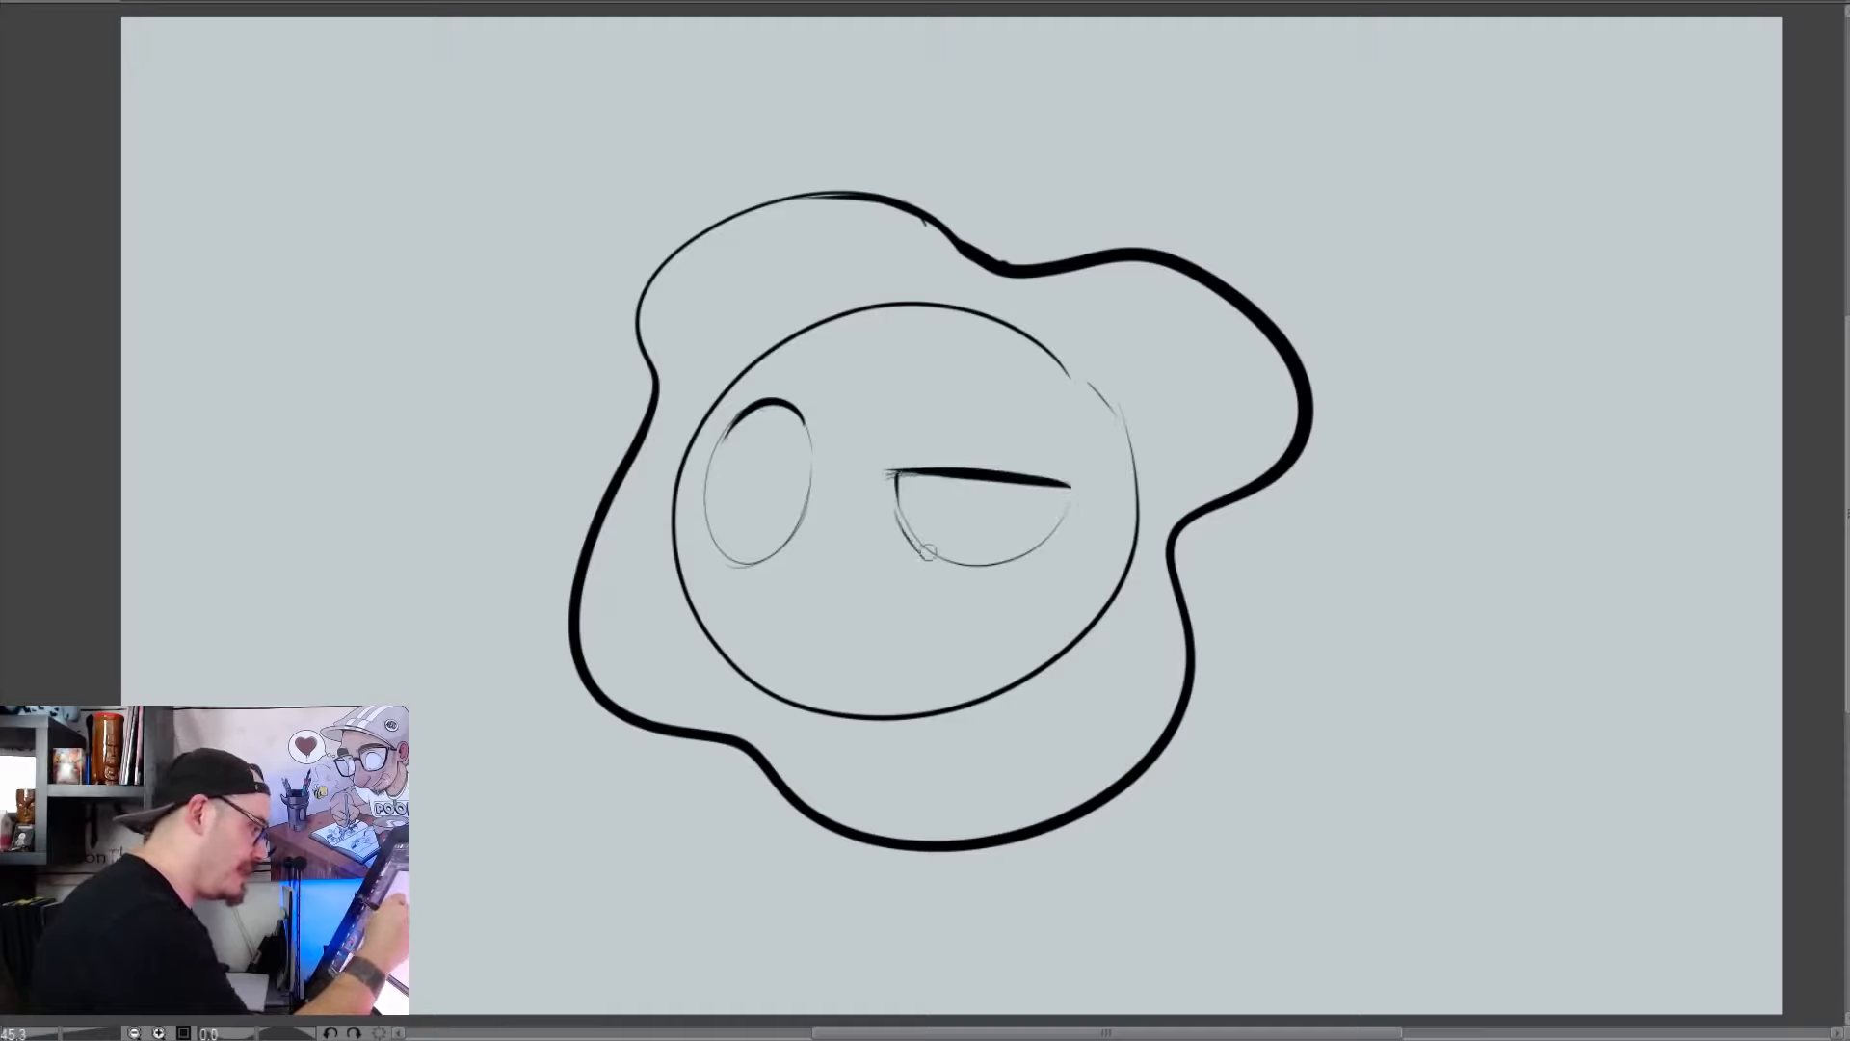
{"action": "left_click_drag", "start_coordinate": [805, 521], "coordinate": [772, 563]}
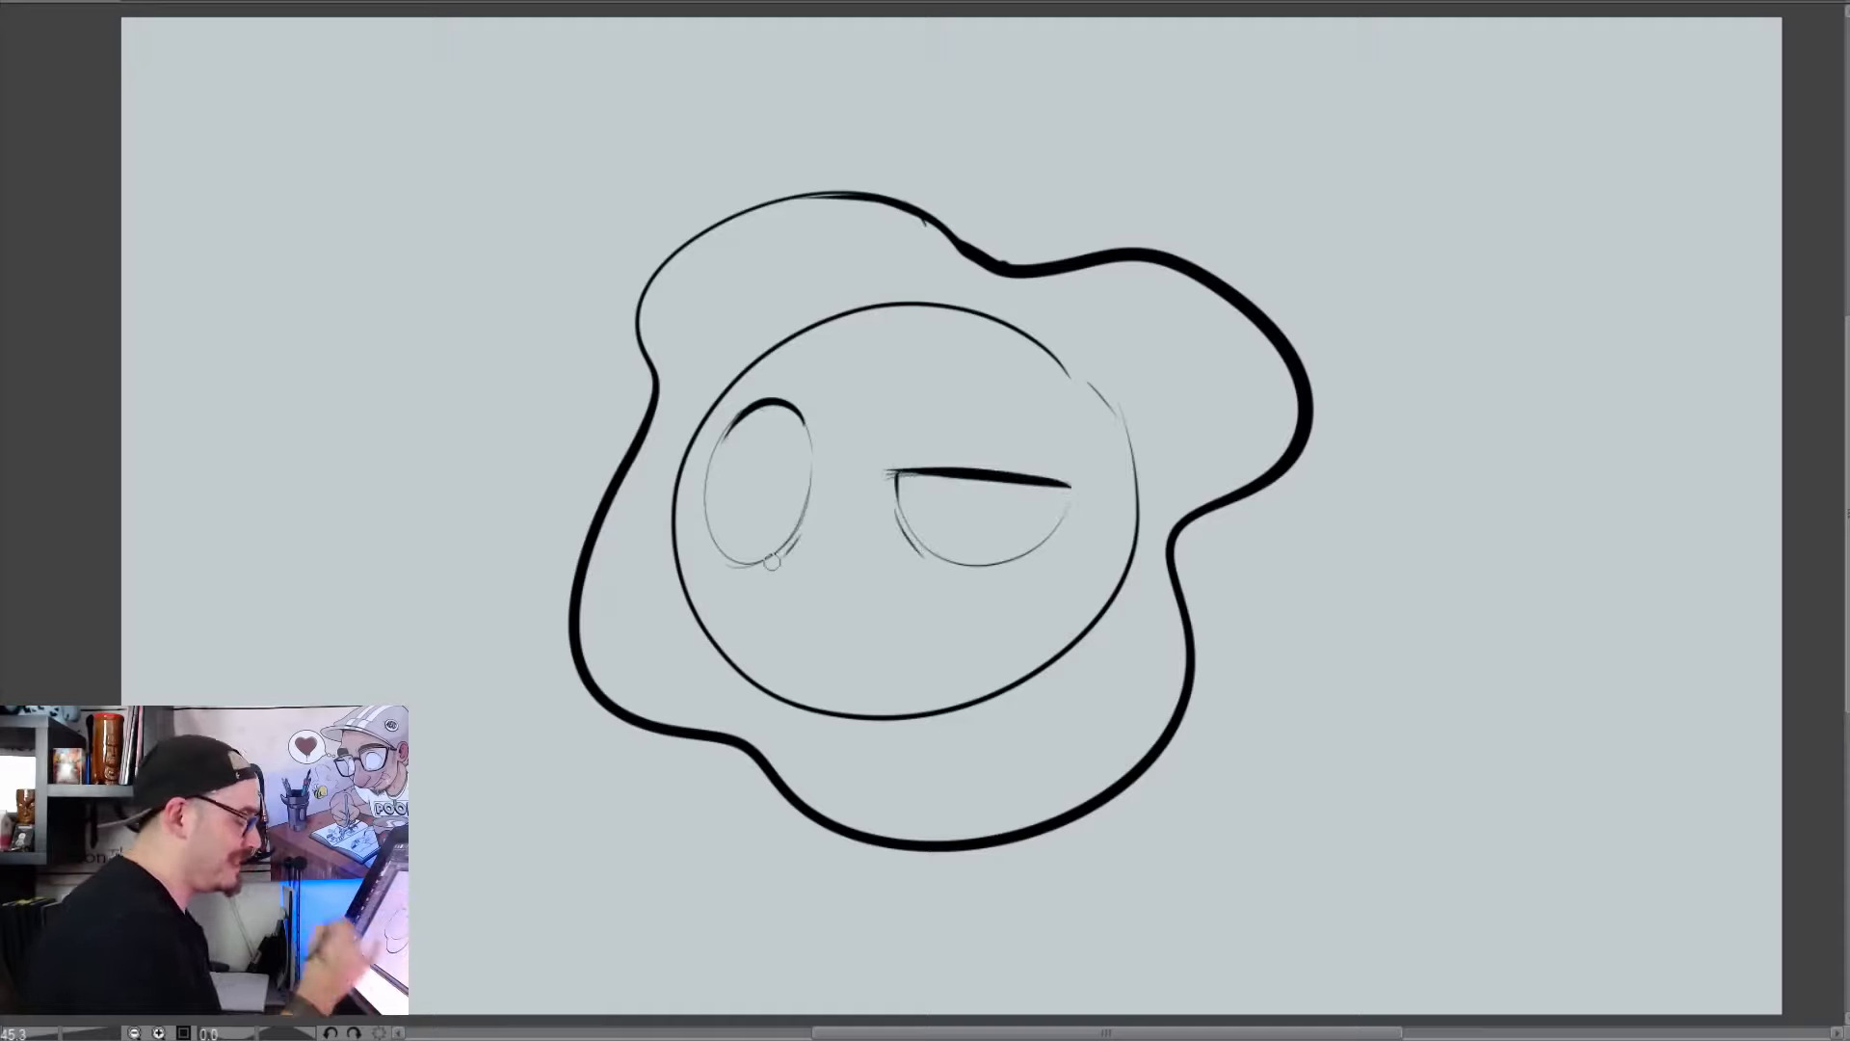
{"action": "mouse_move", "coordinate": [786, 470]}
{"action": "left_mouse_down"}
{"action": "mouse_move", "coordinate": [780, 509]}
{"action": "mouse_move", "coordinate": [788, 468]}
{"action": "left_mouse_up"}
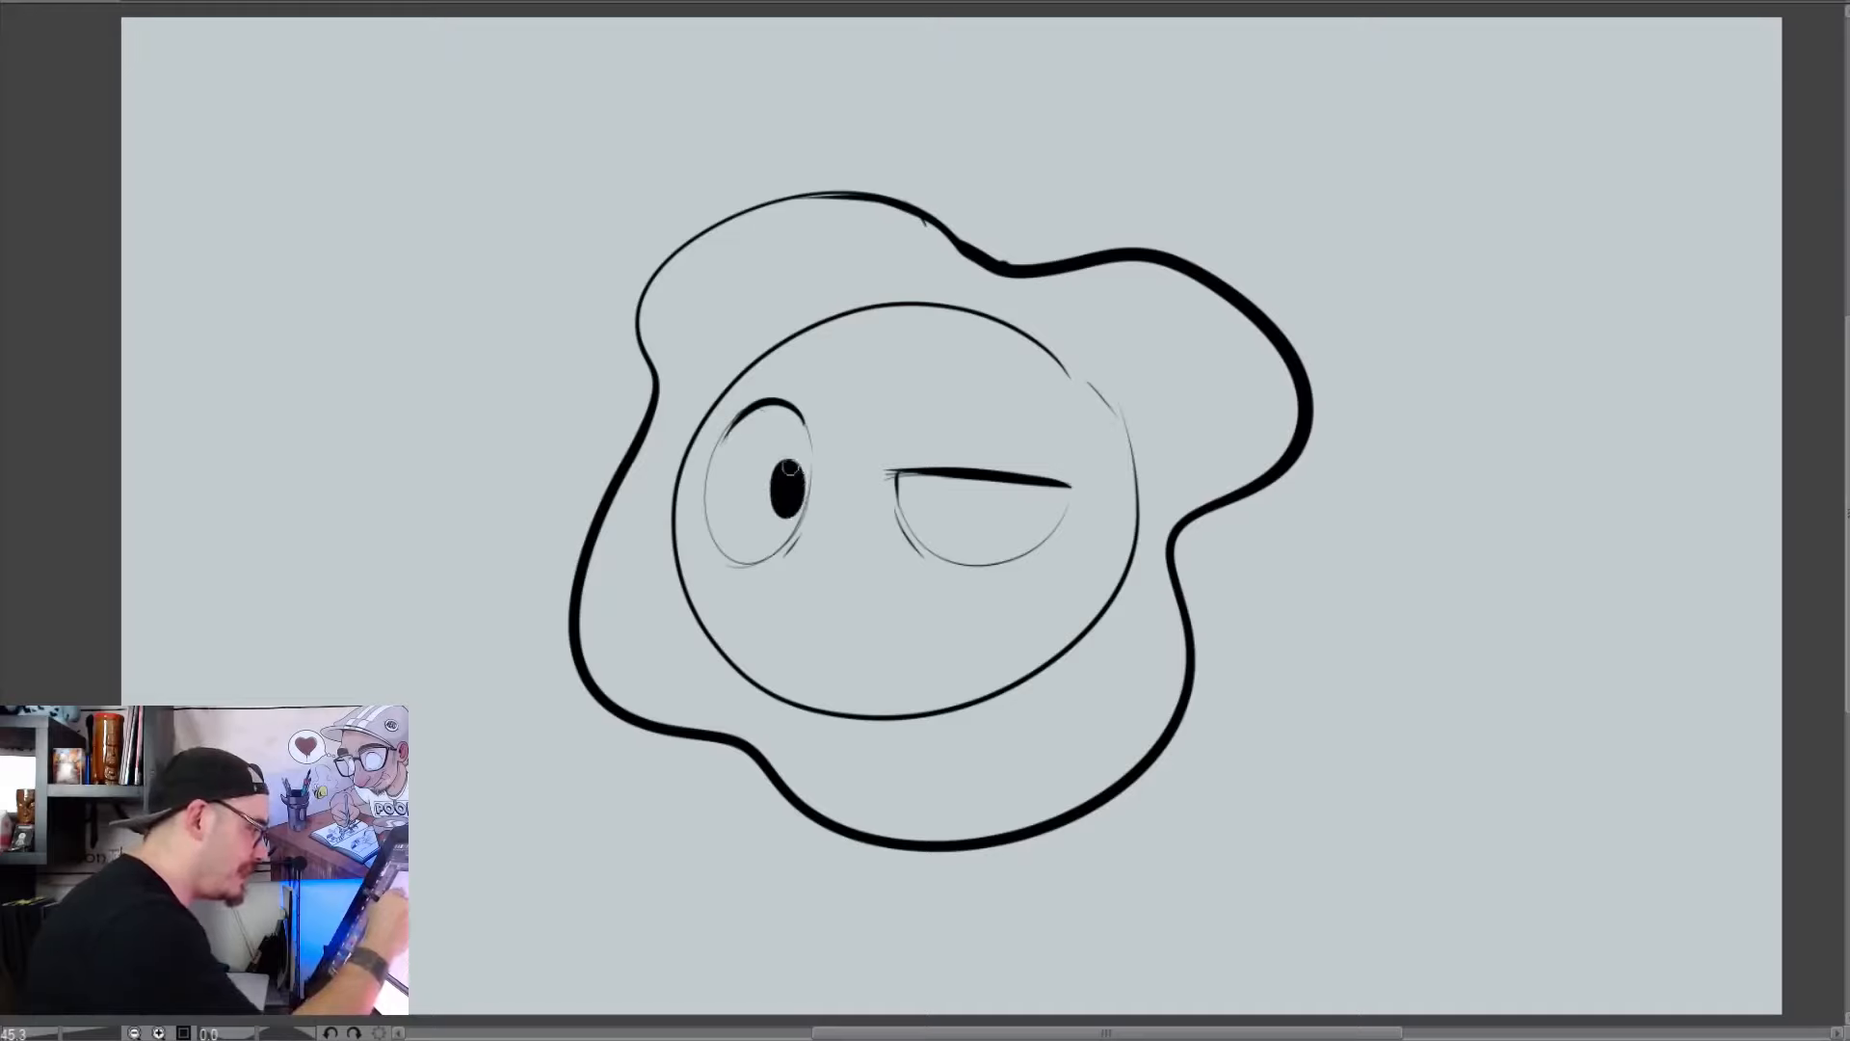
{"action": "left_click_drag", "start_coordinate": [974, 495], "coordinate": [971, 508]}
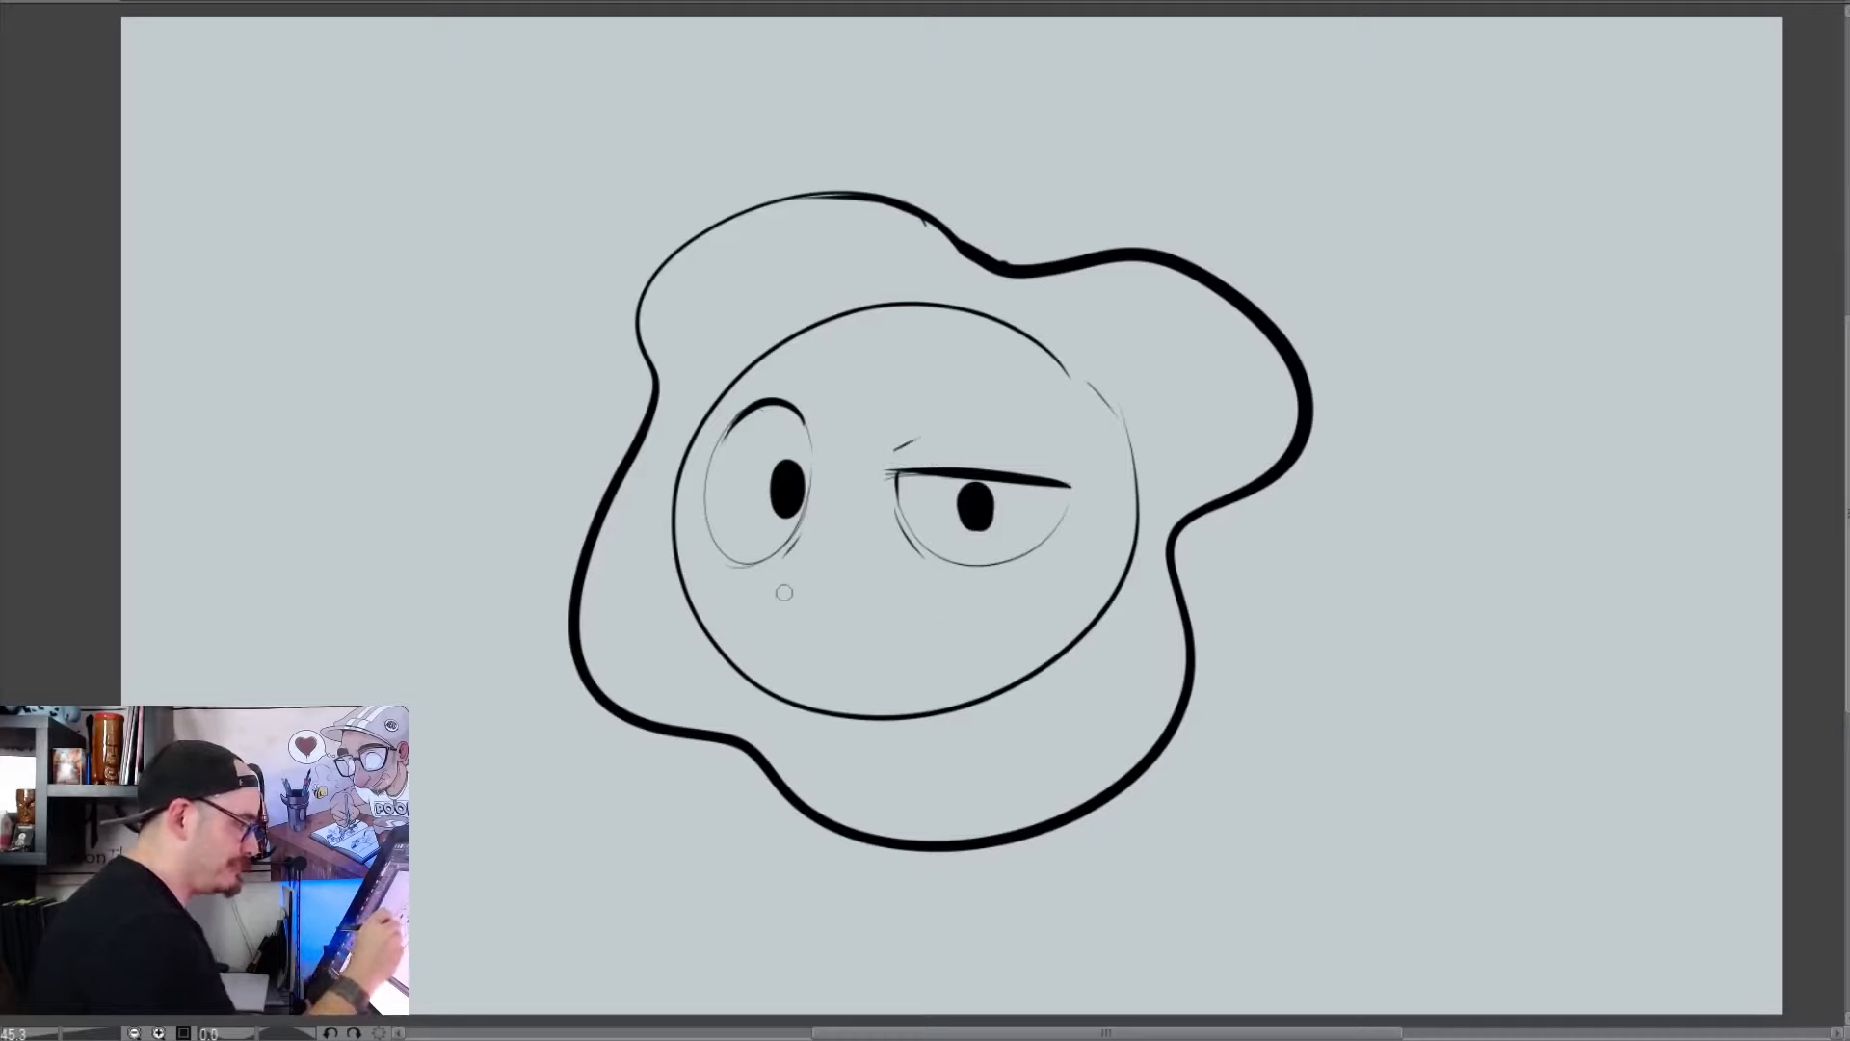
Draw a wide smirk with a curled corner and a tongue sticking out, and reinforce the lower outlines of both eyes
{"action": "mouse_move", "coordinate": [821, 575]}
{"action": "left_mouse_down"}
{"action": "mouse_move", "coordinate": [1033, 580]}
{"action": "mouse_move", "coordinate": [1092, 566]}
{"action": "left_mouse_up"}
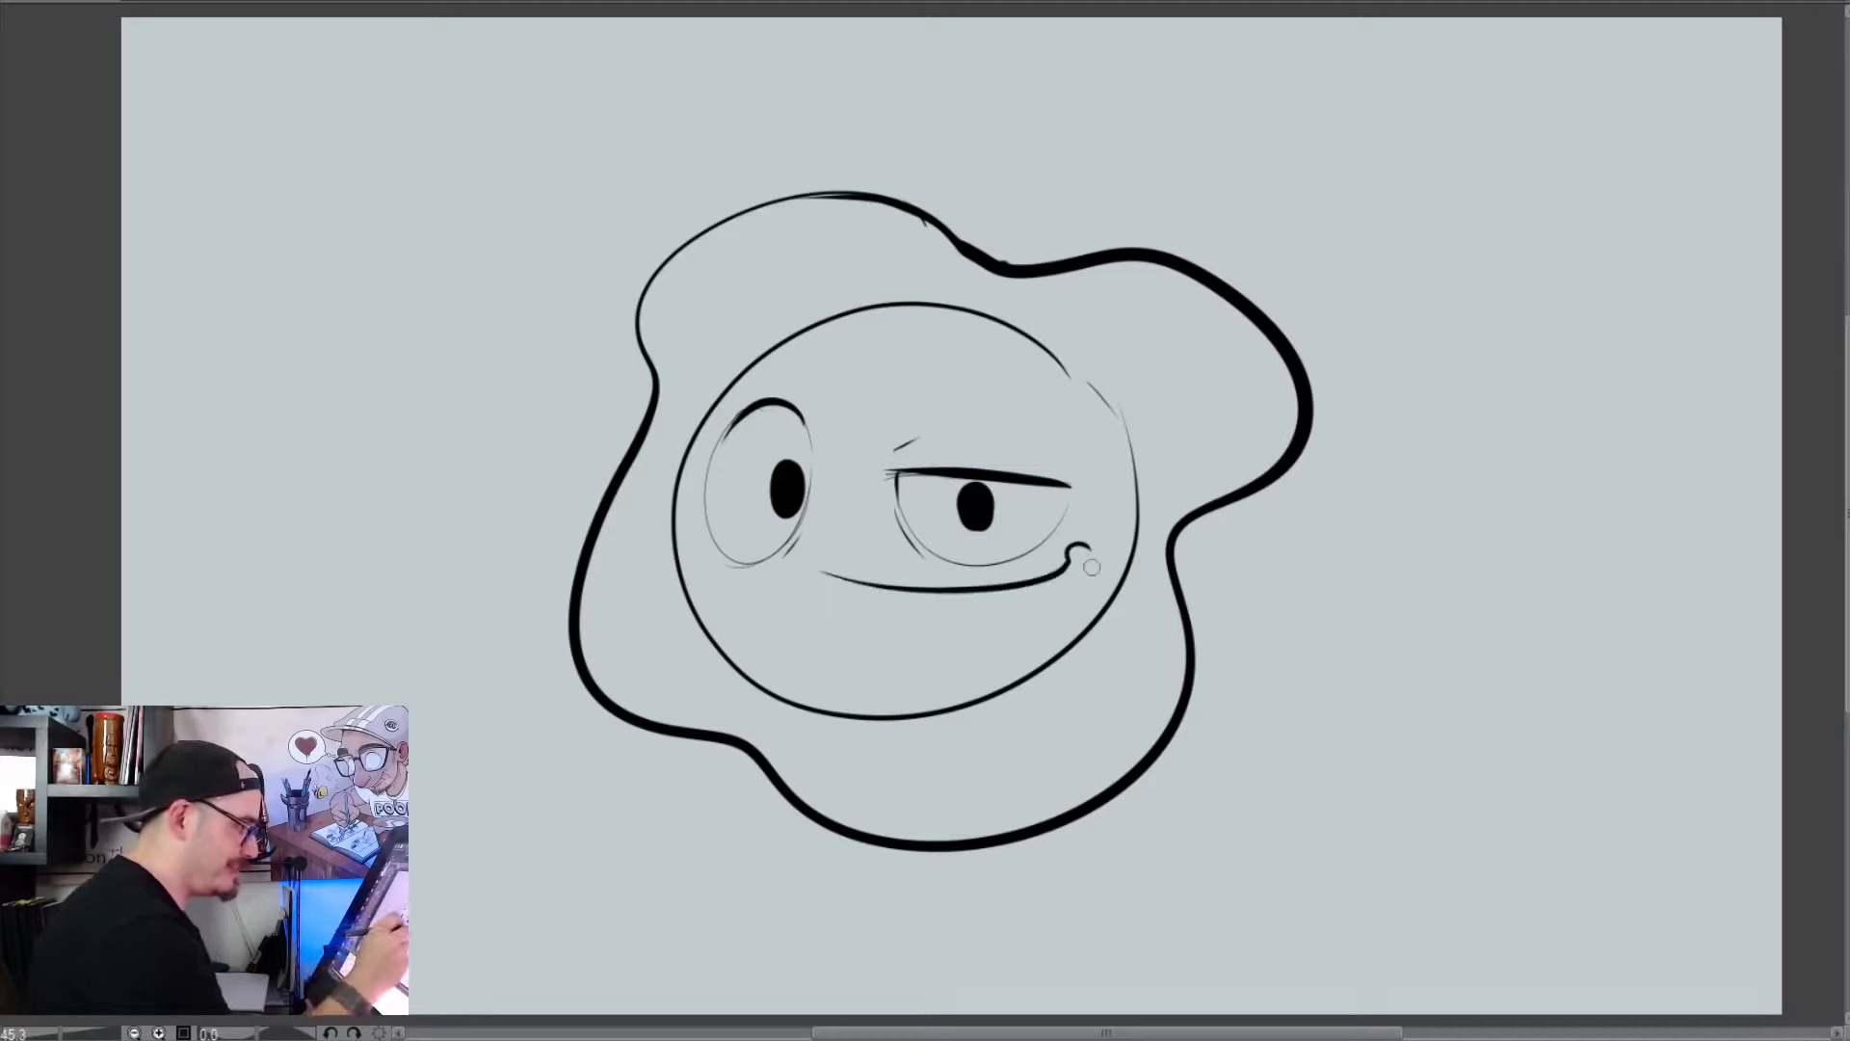
{"action": "mouse_move", "coordinate": [817, 574]}
{"action": "left_mouse_down"}
{"action": "mouse_move", "coordinate": [792, 572]}
{"action": "mouse_move", "coordinate": [930, 597]}
{"action": "mouse_move", "coordinate": [862, 643]}
{"action": "left_mouse_up"}
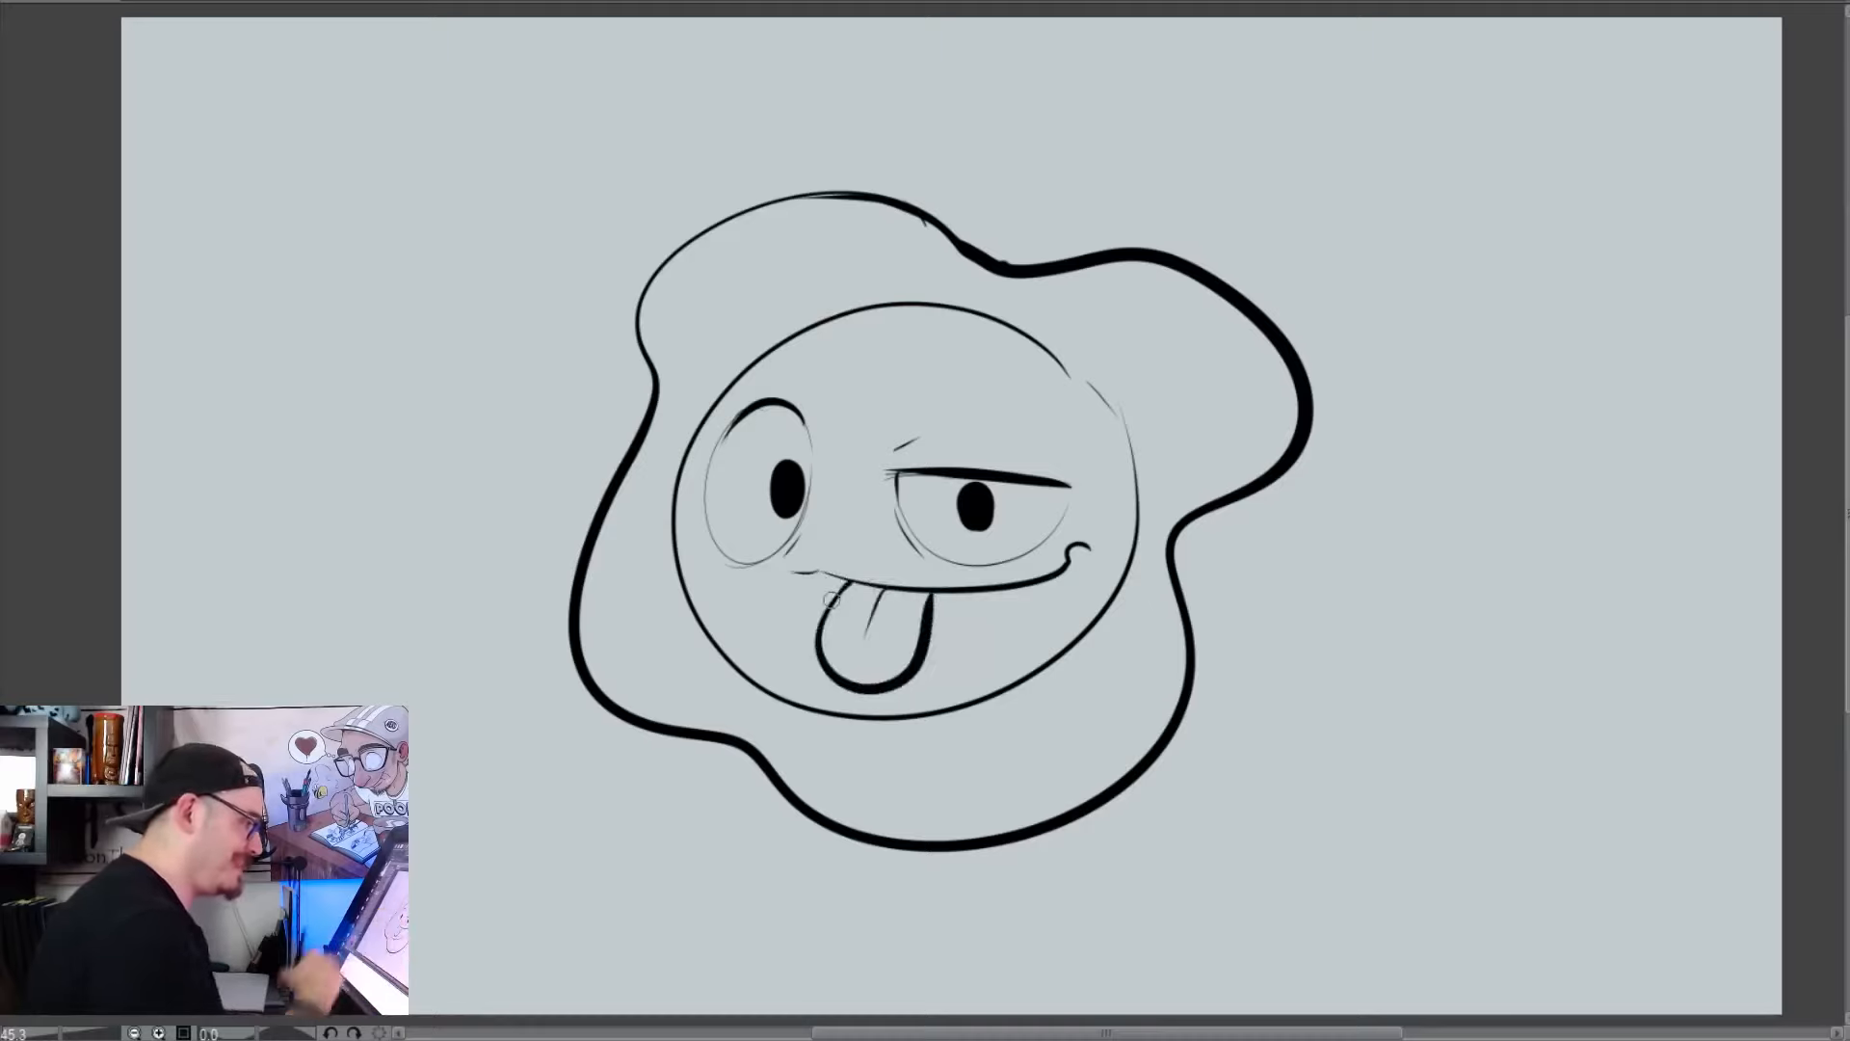
{"action": "left_click_drag", "start_coordinate": [773, 549], "coordinate": [728, 560]}
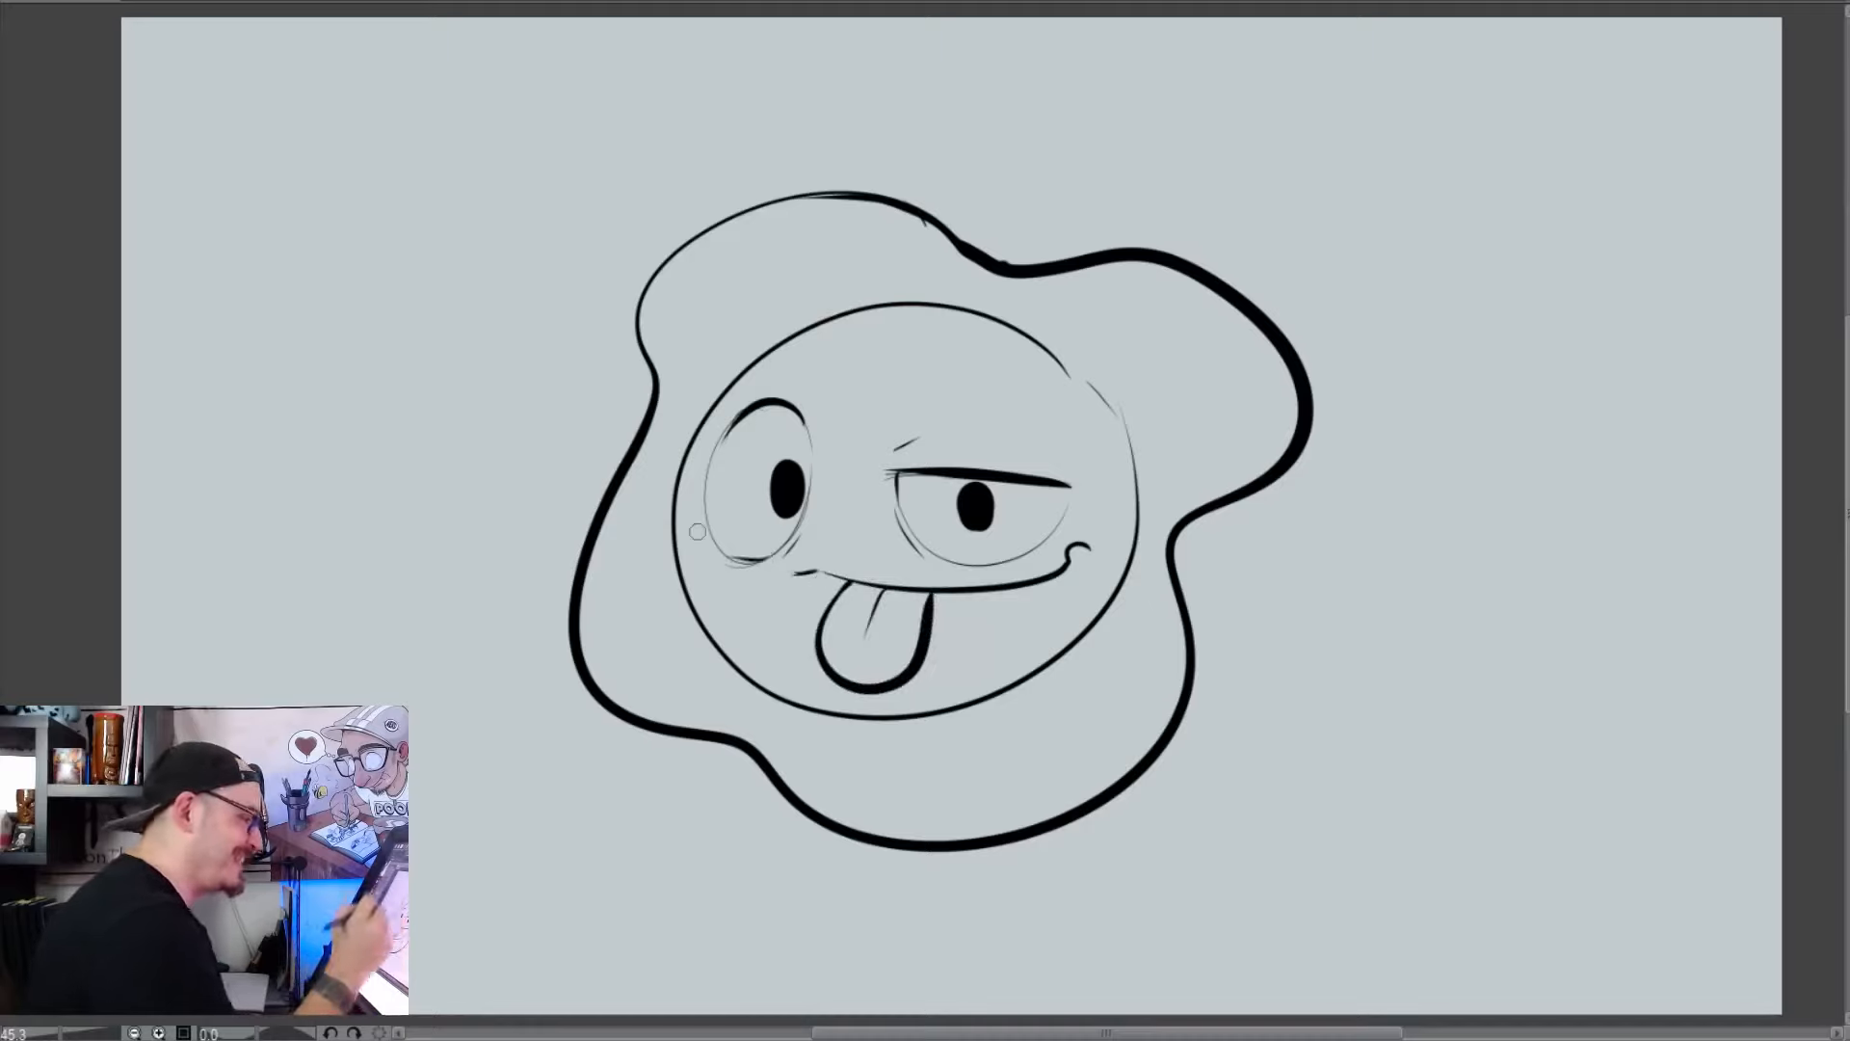
{"action": "left_click_drag", "start_coordinate": [1071, 489], "coordinate": [1051, 537]}
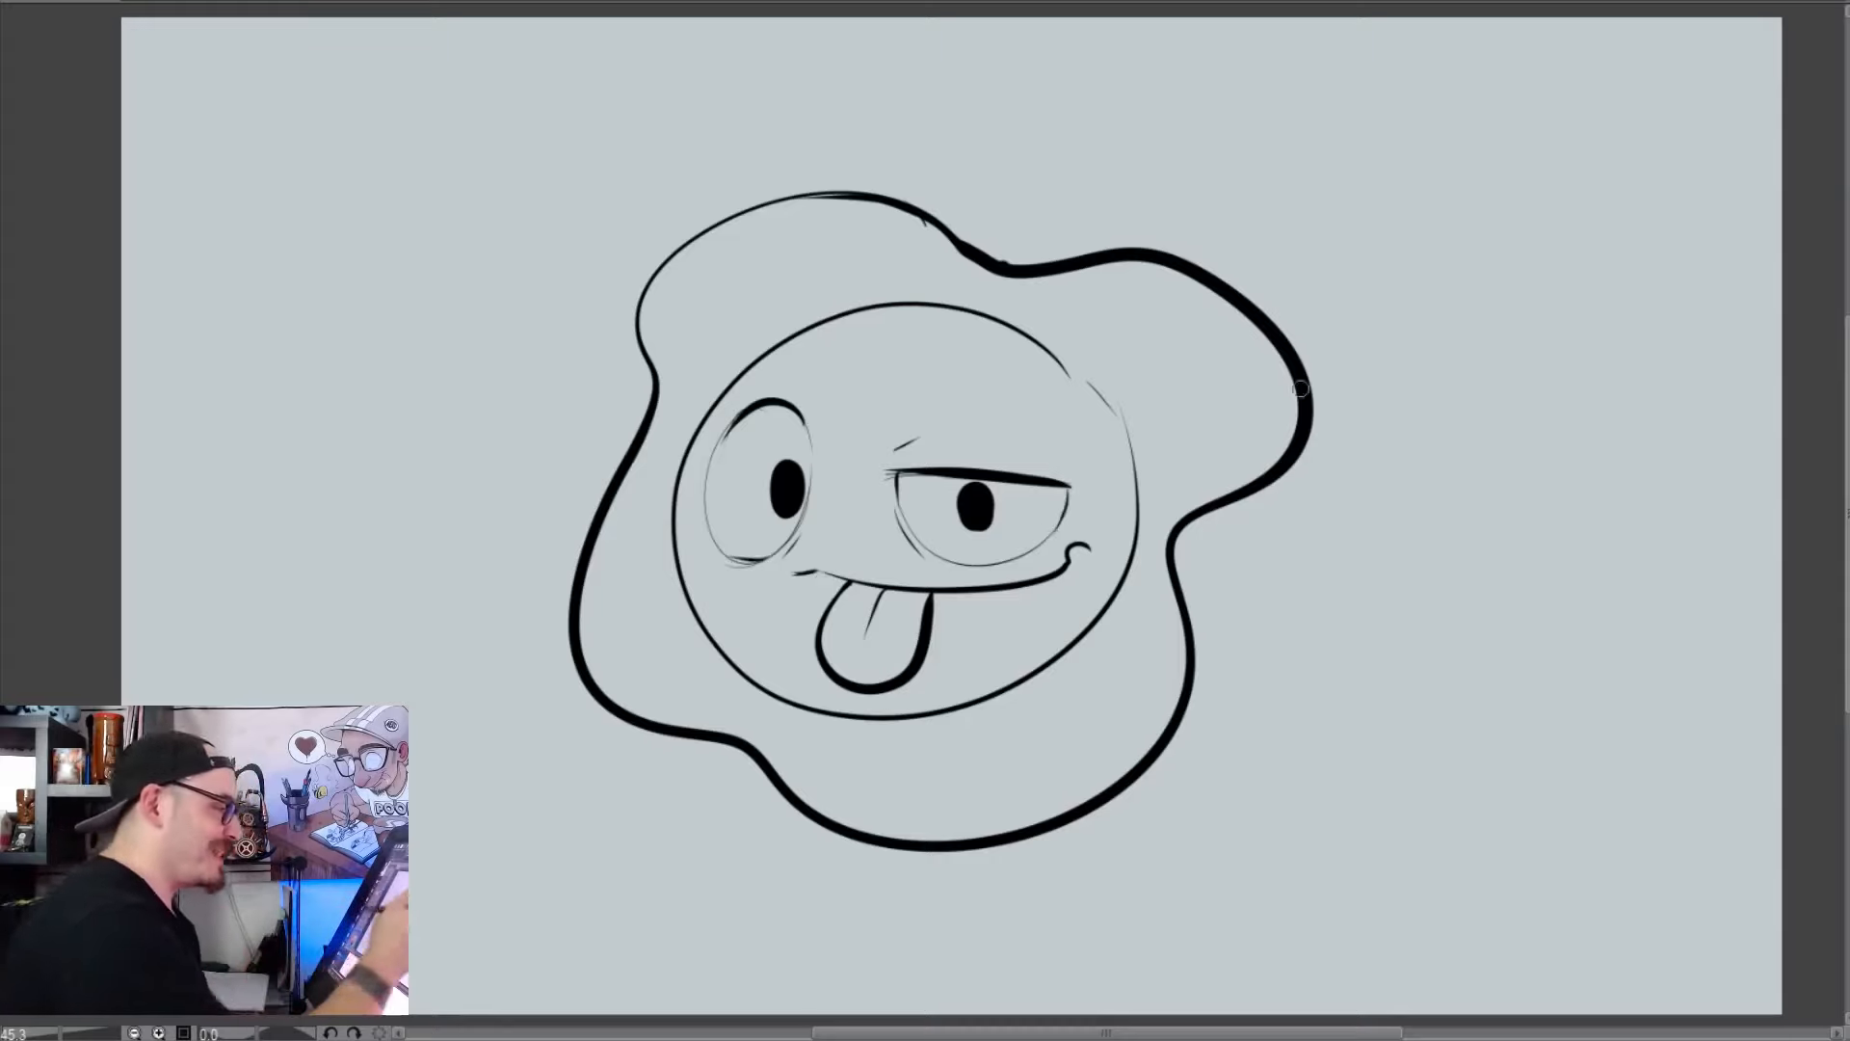
Draw a thick angular outline from the blob's right side down to the canvas's lower edge, plus a short zigzag outline beneath the blob
{"action": "mouse_move", "coordinate": [1313, 405]}
{"action": "left_mouse_down"}
{"action": "mouse_move", "coordinate": [1528, 573]}
{"action": "mouse_move", "coordinate": [1682, 1011]}
{"action": "left_mouse_up"}
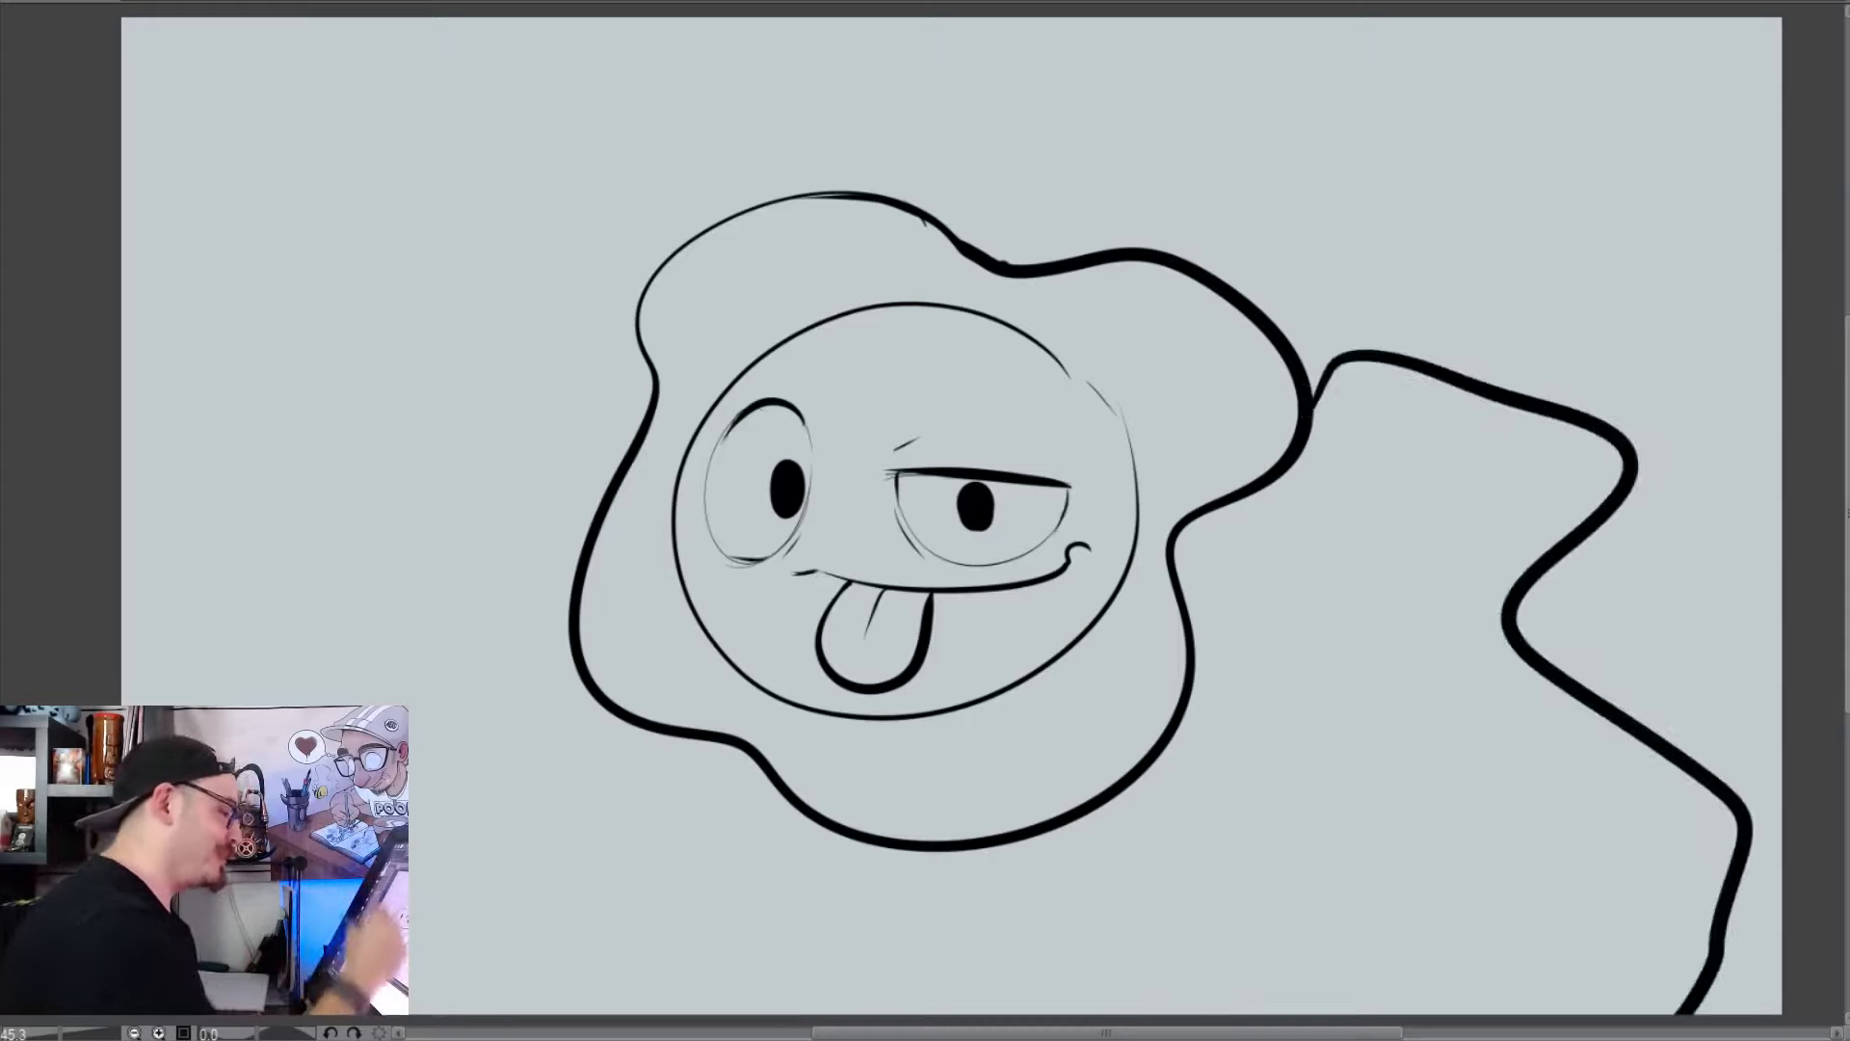
{"action": "mouse_move", "coordinate": [1055, 829]}
{"action": "left_mouse_down"}
{"action": "mouse_move", "coordinate": [1132, 818]}
{"action": "mouse_move", "coordinate": [1088, 1012]}
{"action": "left_mouse_up"}
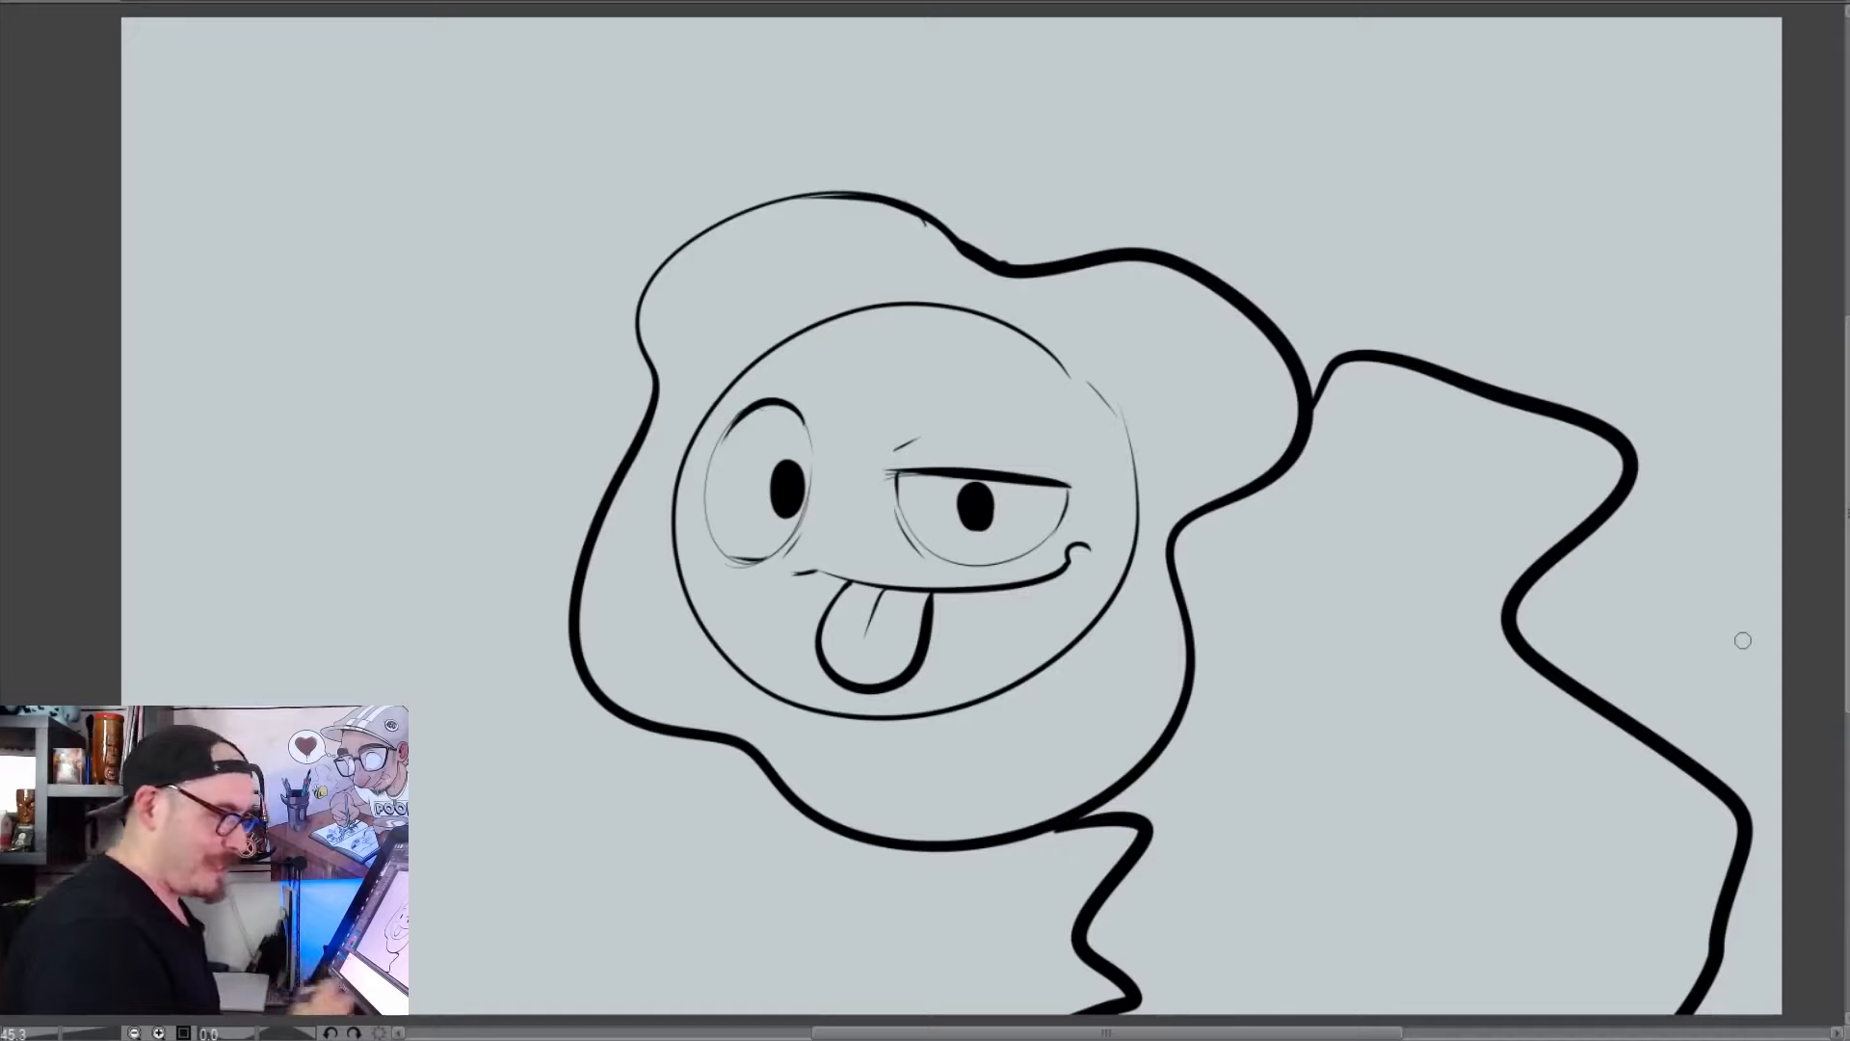
{"action": "mouse_move", "coordinate": [1425, 826]}
{"action": "left_mouse_down"}
{"action": "mouse_move", "coordinate": [1433, 846]}
{"action": "mouse_move", "coordinate": [1400, 822]}
{"action": "left_mouse_up"}
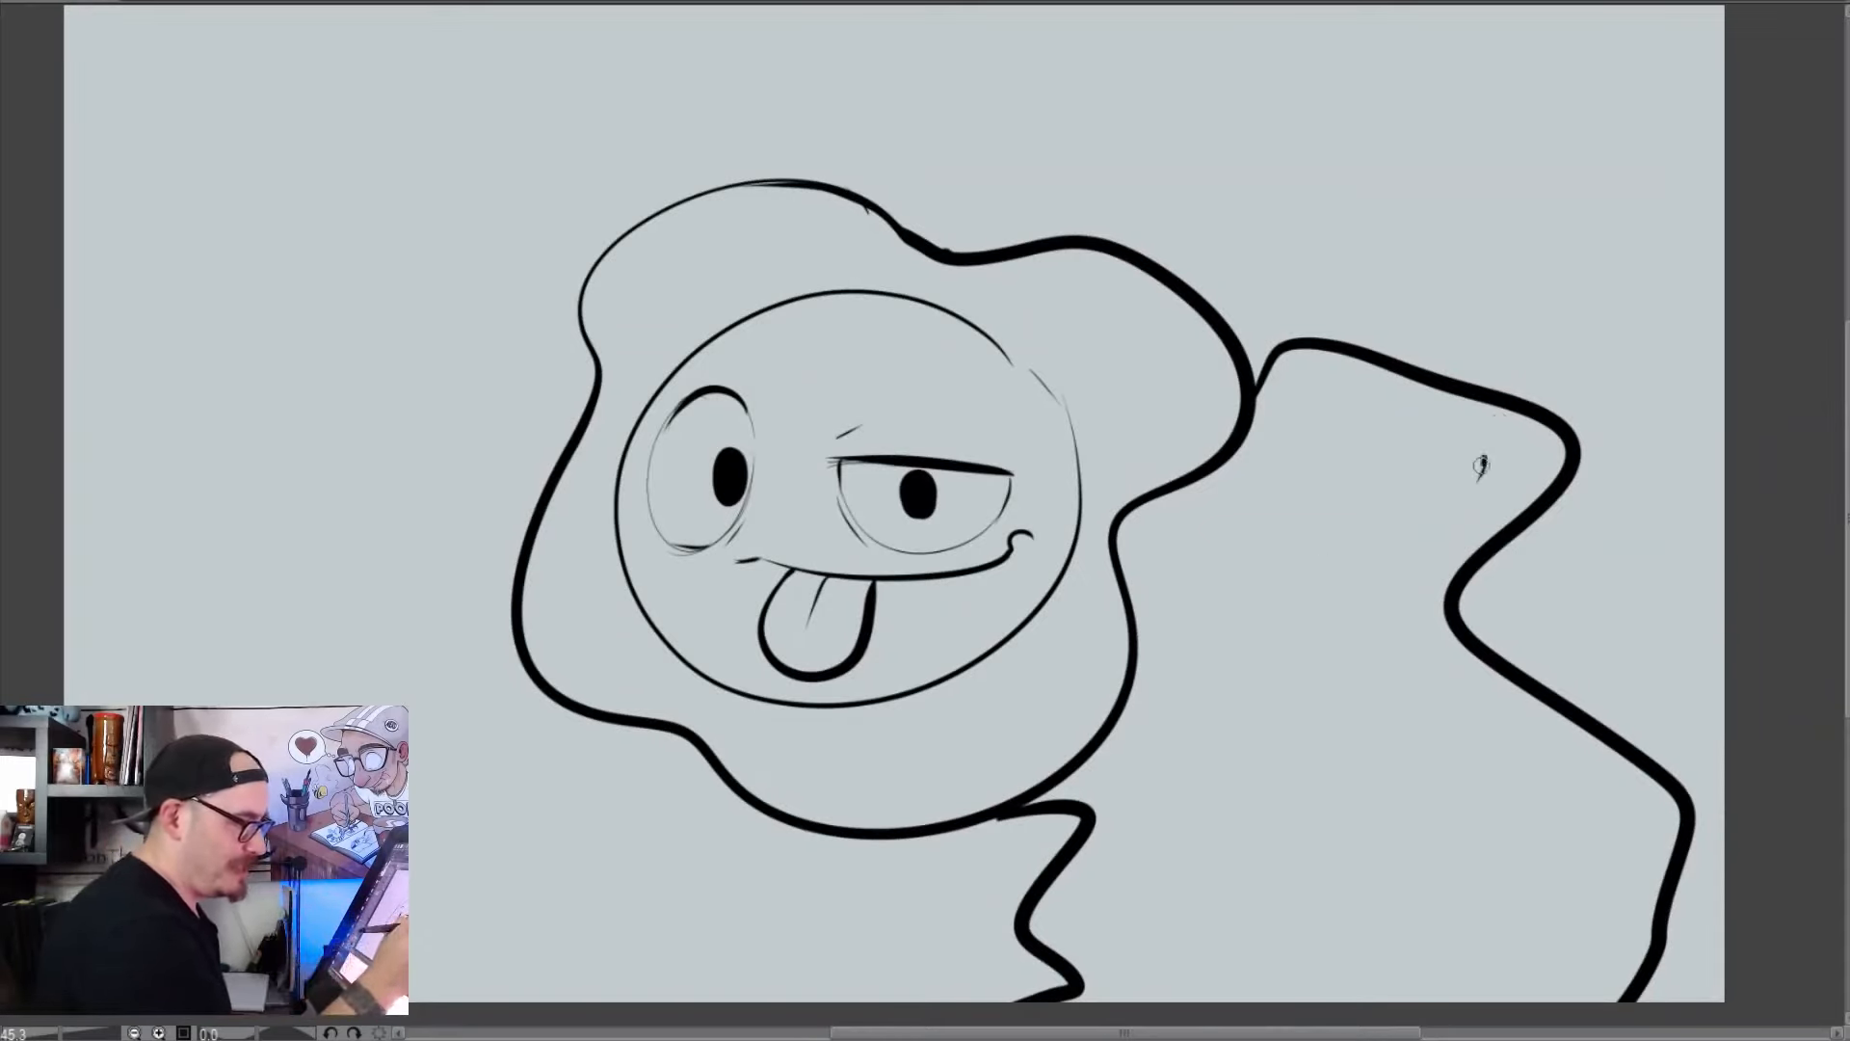
Add a small slanted nostril and a bend crease to the angular shape, and draw a jagged mouth line down its inner side
{"action": "mouse_move", "coordinate": [1481, 465]}
{"action": "left_mouse_down"}
{"action": "mouse_move", "coordinate": [1422, 583]}
{"action": "mouse_move", "coordinate": [1511, 521]}
{"action": "mouse_move", "coordinate": [1427, 585]}
{"action": "mouse_move", "coordinate": [1440, 622]}
{"action": "left_mouse_up"}
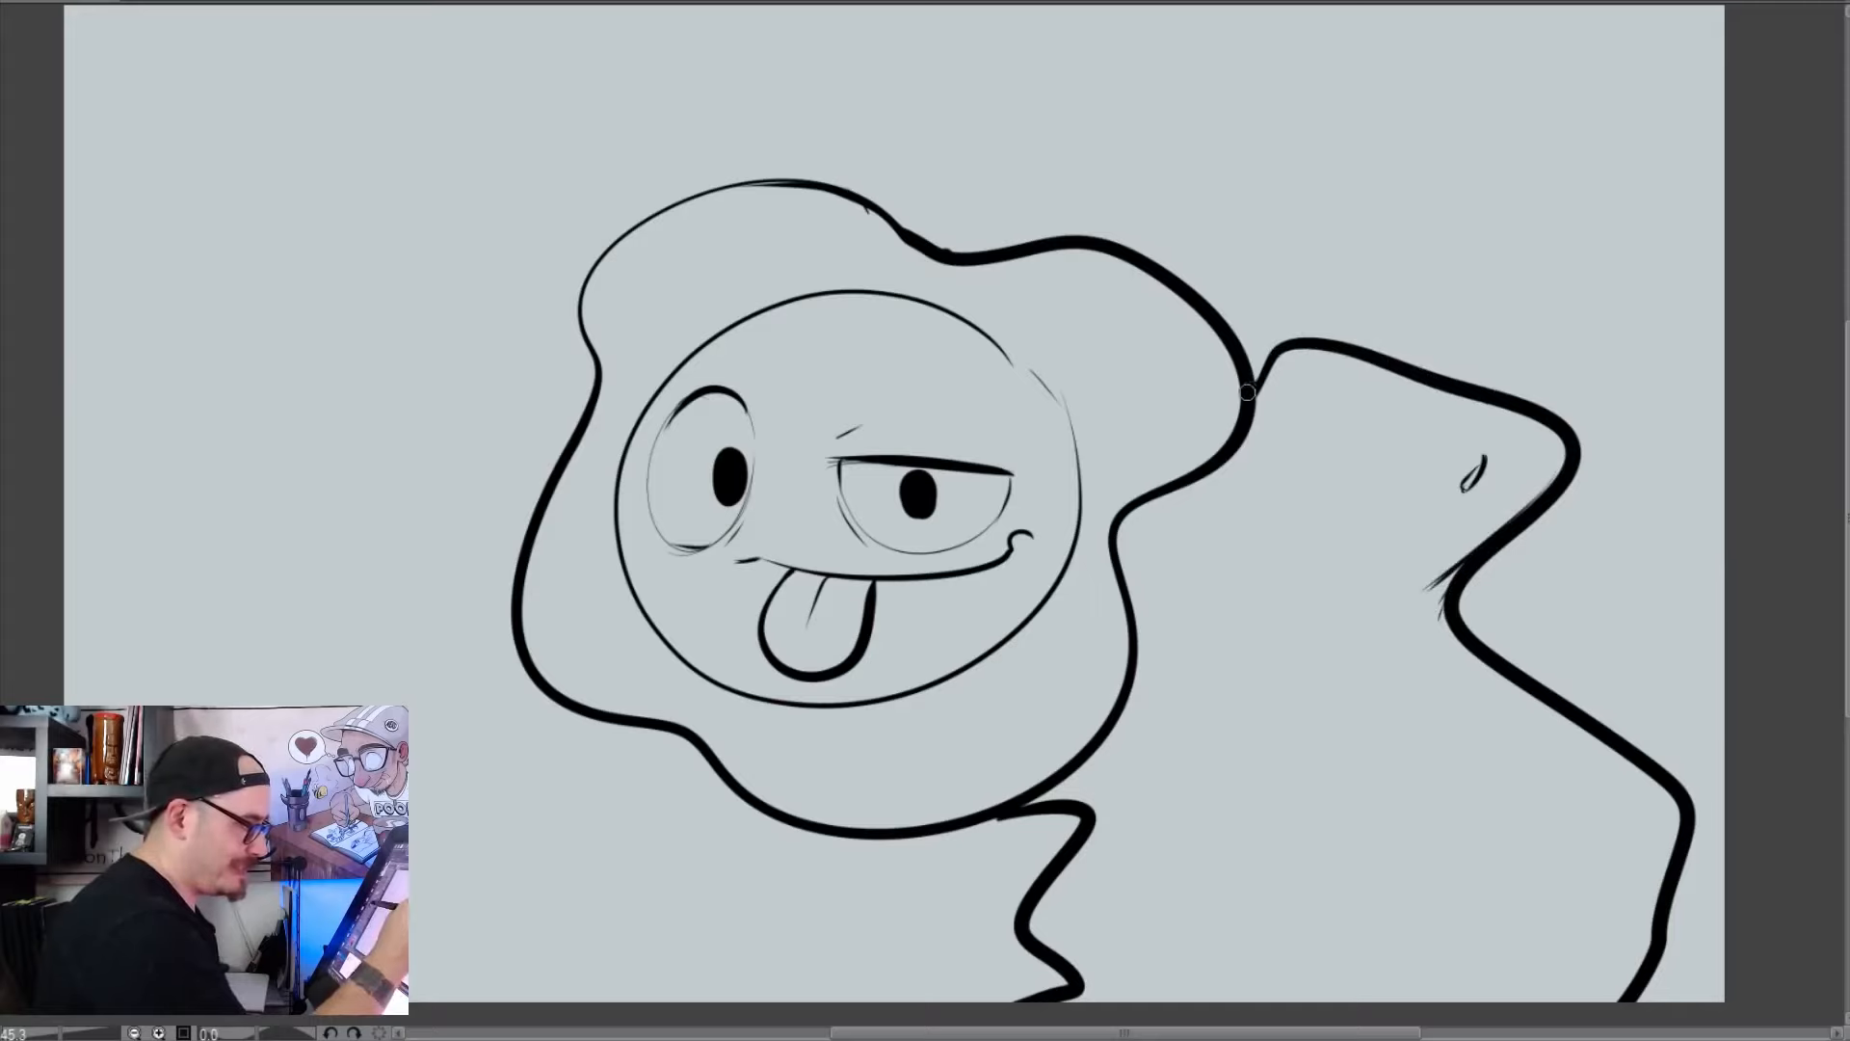
{"action": "mouse_move", "coordinate": [1246, 392]}
{"action": "left_mouse_down"}
{"action": "mouse_move", "coordinate": [1301, 444]}
{"action": "mouse_move", "coordinate": [1288, 496]}
{"action": "mouse_move", "coordinate": [1362, 597]}
{"action": "mouse_move", "coordinate": [1317, 706]}
{"action": "mouse_move", "coordinate": [1323, 777]}
{"action": "mouse_move", "coordinate": [1447, 853]}
{"action": "mouse_move", "coordinate": [1476, 953]}
{"action": "mouse_move", "coordinate": [1473, 905]}
{"action": "mouse_move", "coordinate": [1477, 958]}
{"action": "left_mouse_up"}
{"action": "left_click_drag", "start_coordinate": [1472, 849], "coordinate": [1498, 923]}
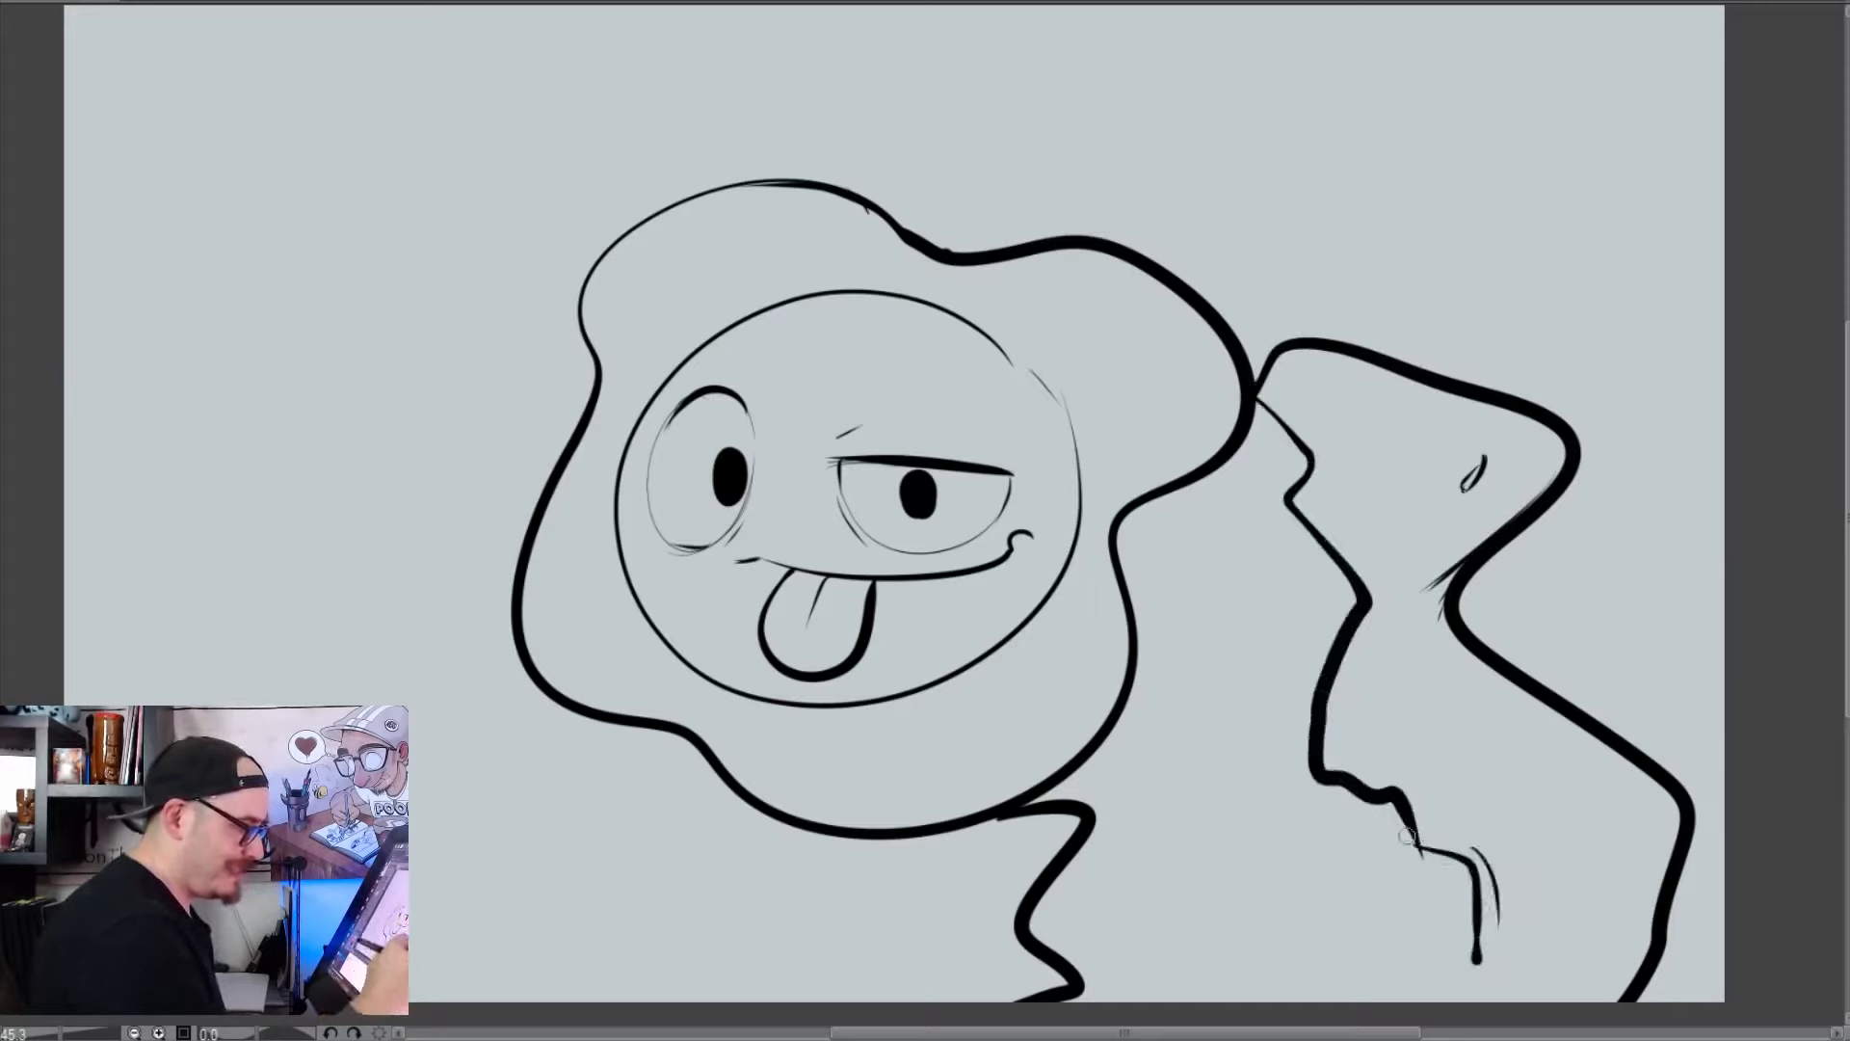
Line the jagged mouth with small pointed teeth on both sides, darken the nostril, and add a drip below the mouth corner
{"action": "left_click_drag", "start_coordinate": [1373, 671], "coordinate": [1333, 686]}
{"action": "mouse_move", "coordinate": [1369, 696]}
{"action": "left_mouse_down"}
{"action": "mouse_move", "coordinate": [1327, 766]}
{"action": "mouse_move", "coordinate": [1361, 734]}
{"action": "left_mouse_up"}
{"action": "mouse_move", "coordinate": [1366, 751]}
{"action": "left_mouse_down"}
{"action": "mouse_move", "coordinate": [1314, 770]}
{"action": "mouse_move", "coordinate": [1376, 783]}
{"action": "mouse_move", "coordinate": [1440, 854]}
{"action": "left_mouse_up"}
{"action": "mouse_move", "coordinate": [1363, 643]}
{"action": "left_mouse_down"}
{"action": "mouse_move", "coordinate": [1334, 657]}
{"action": "mouse_move", "coordinate": [1325, 602]}
{"action": "mouse_move", "coordinate": [1361, 534]}
{"action": "mouse_move", "coordinate": [1330, 541]}
{"action": "left_mouse_up"}
{"action": "mouse_move", "coordinate": [1326, 494]}
{"action": "left_mouse_down"}
{"action": "mouse_move", "coordinate": [1280, 512]}
{"action": "mouse_move", "coordinate": [1313, 435]}
{"action": "mouse_move", "coordinate": [1280, 425]}
{"action": "mouse_move", "coordinate": [1316, 459]}
{"action": "mouse_move", "coordinate": [1291, 432]}
{"action": "left_mouse_up"}
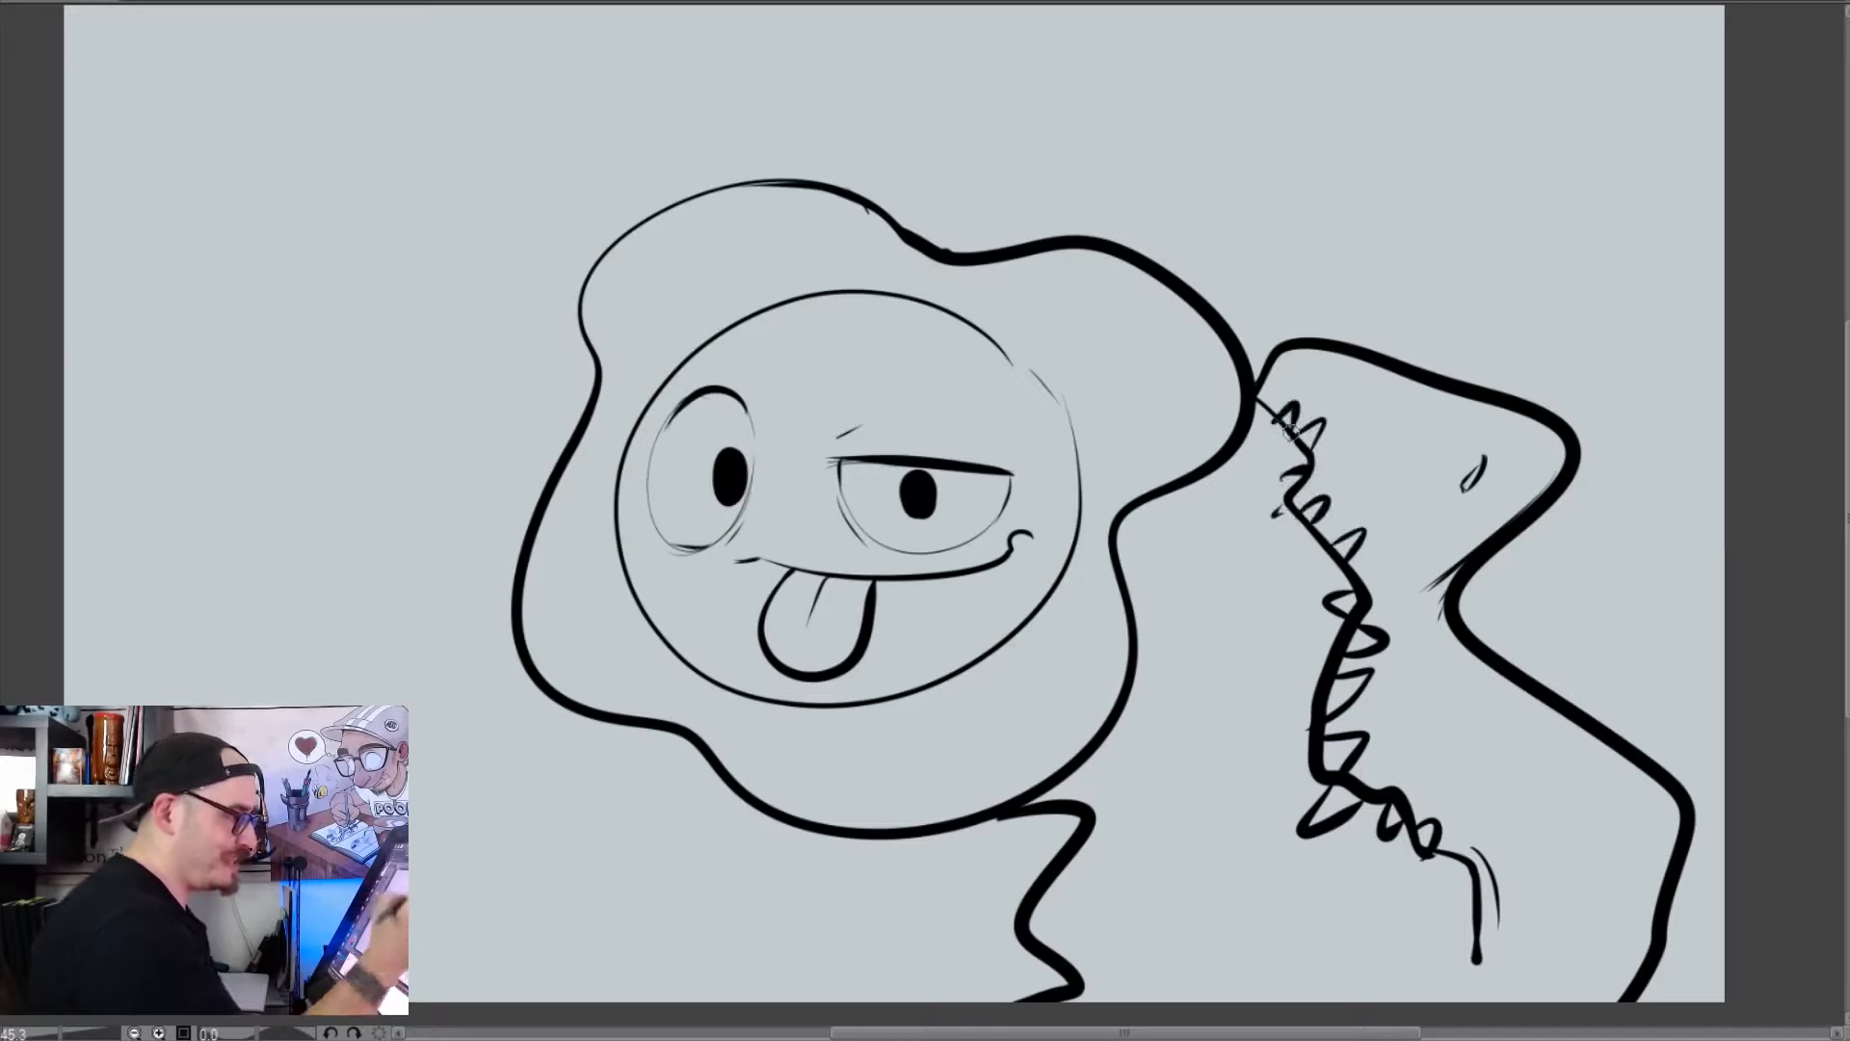
{"action": "left_click_drag", "start_coordinate": [1480, 455], "coordinate": [1454, 494]}
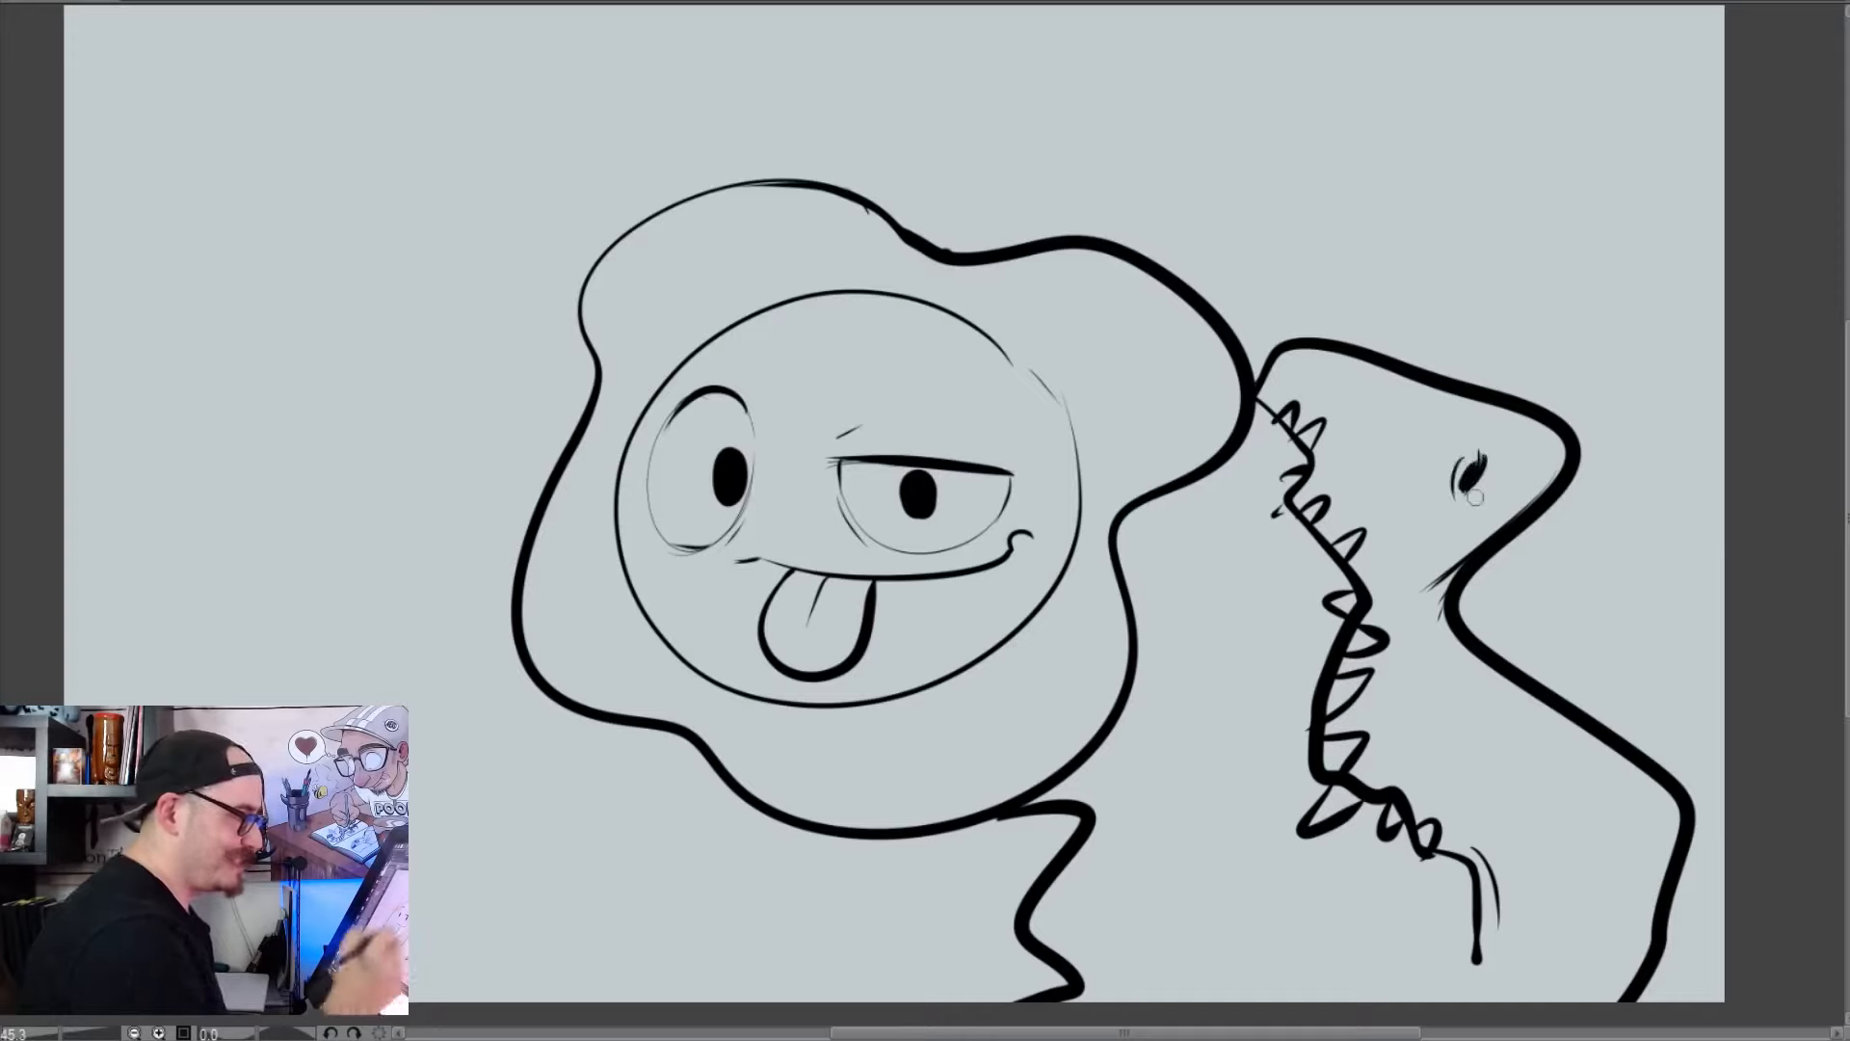
{"action": "left_click_drag", "start_coordinate": [1474, 952], "coordinate": [1474, 993]}
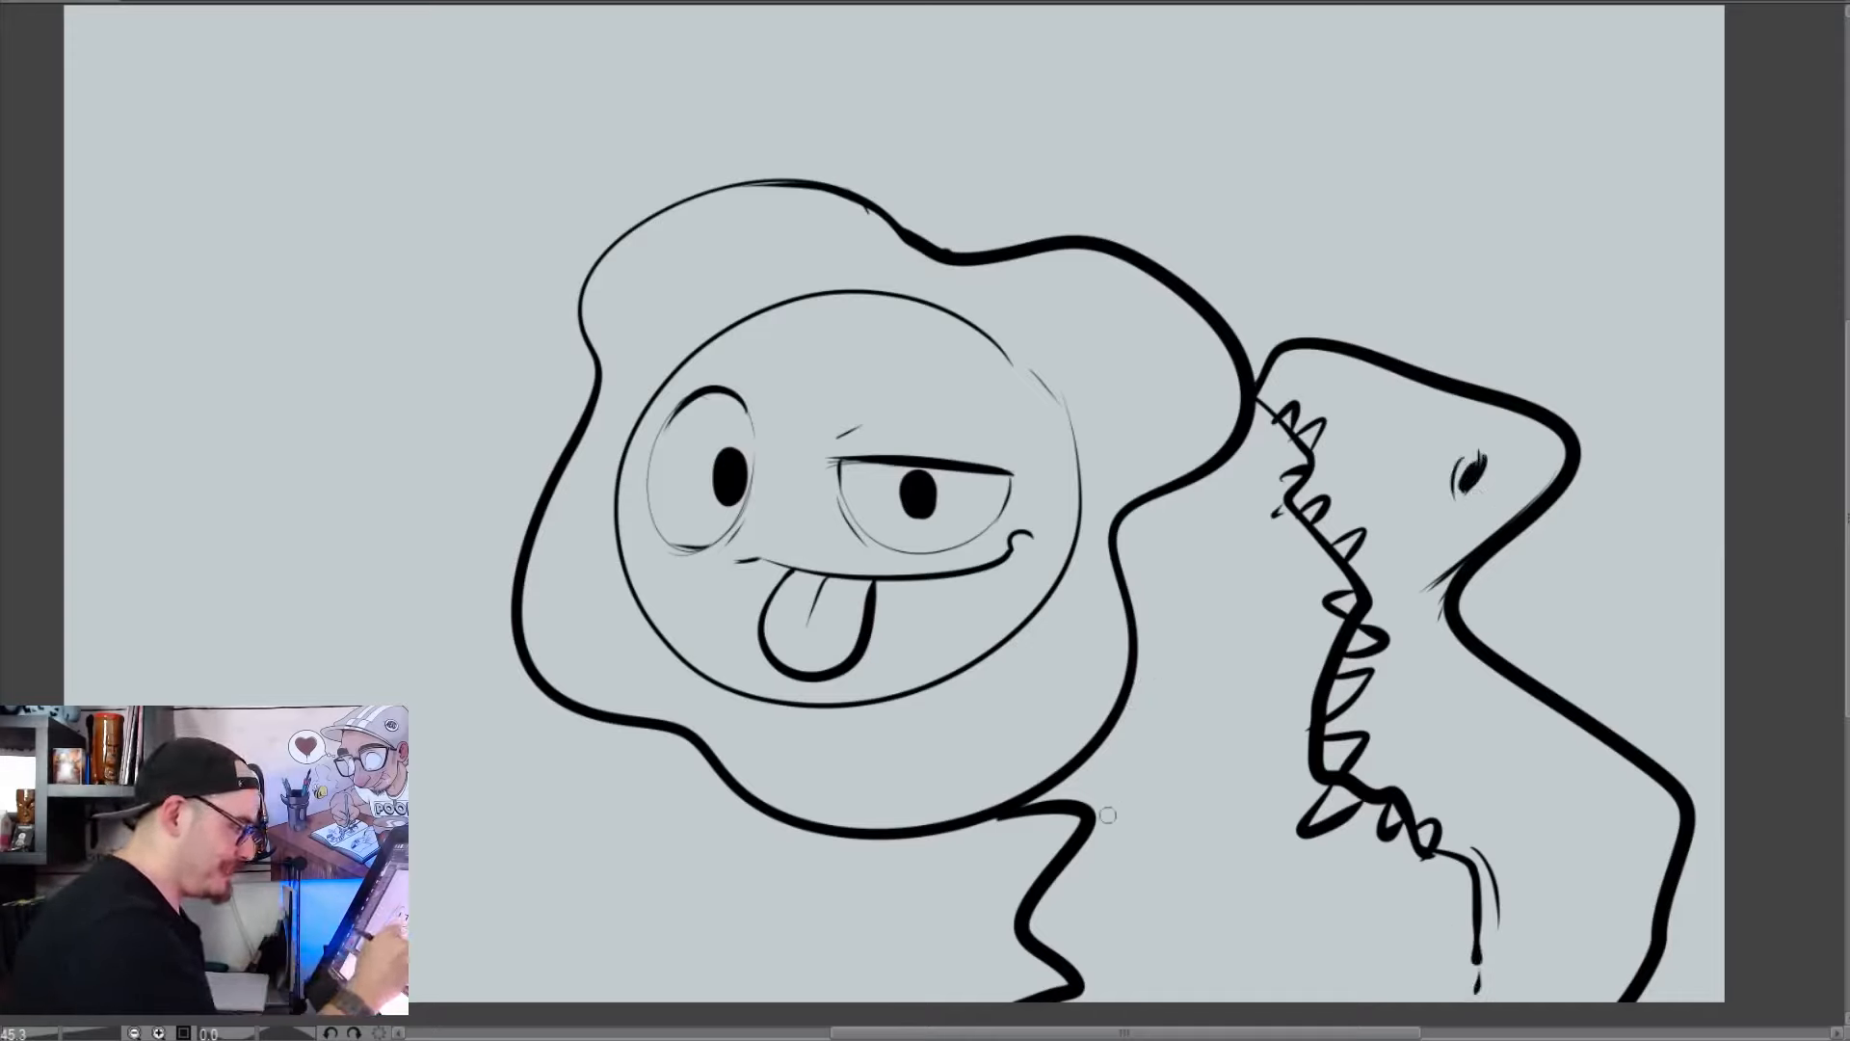
Draw thin throat lines beside the blob and a series of curved belly ridges across the creature's neck up to the jaw
{"action": "left_click_drag", "start_coordinate": [1110, 817], "coordinate": [1113, 1002]}
{"action": "left_click_drag", "start_coordinate": [1148, 616], "coordinate": [1133, 761]}
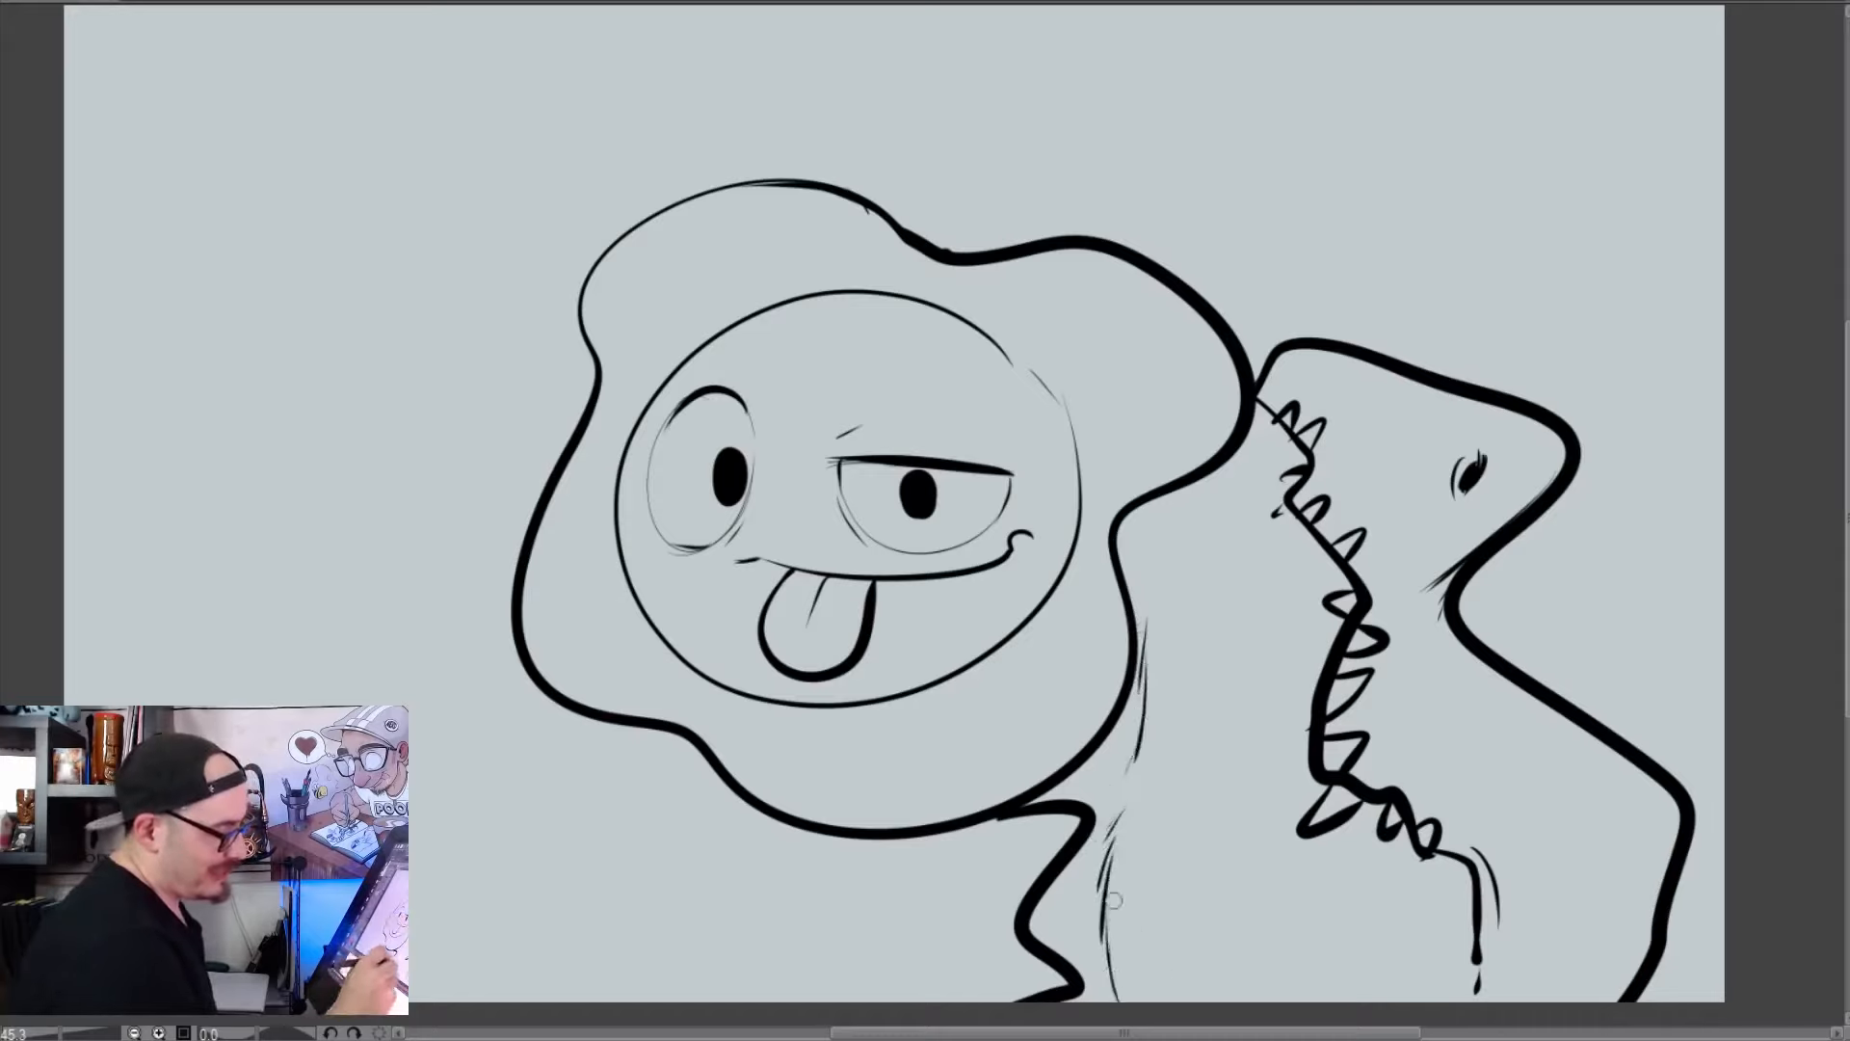
{"action": "left_click_drag", "start_coordinate": [1110, 901], "coordinate": [1455, 940]}
{"action": "left_click_drag", "start_coordinate": [1137, 807], "coordinate": [1385, 847]}
{"action": "left_click_drag", "start_coordinate": [1147, 717], "coordinate": [1306, 766]}
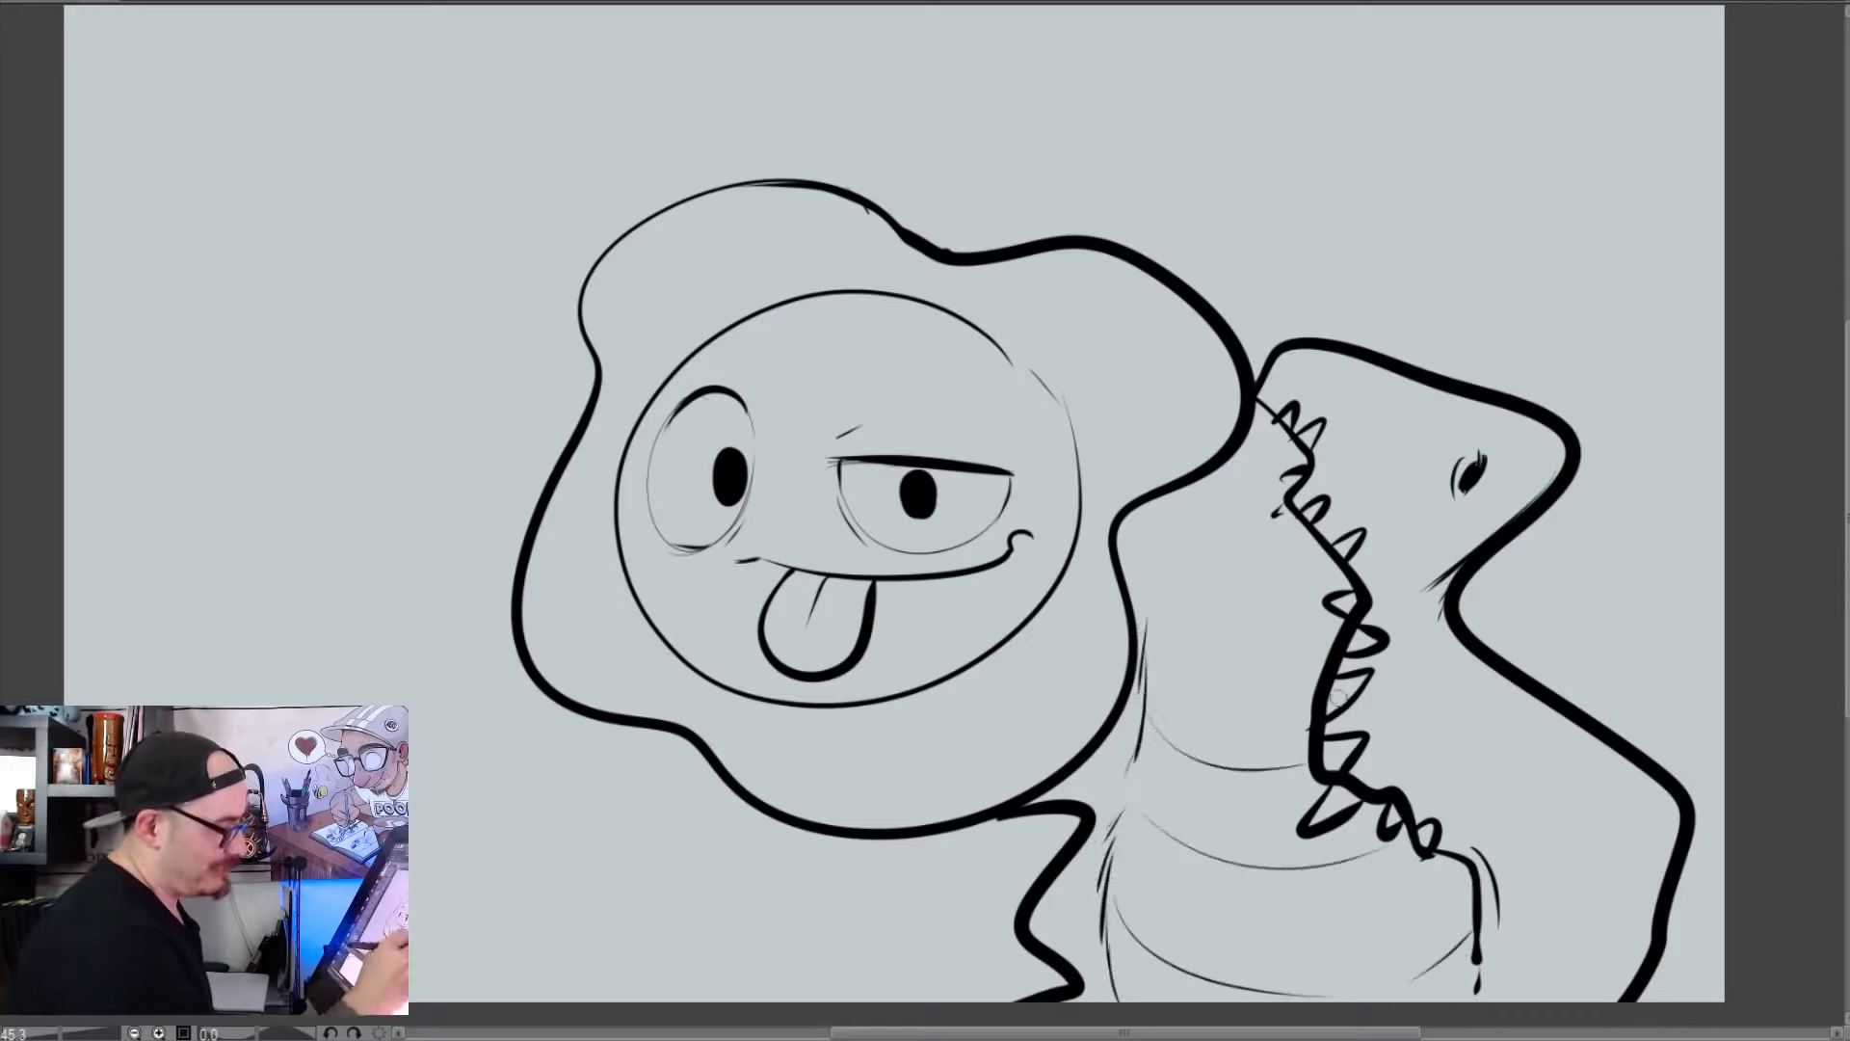
{"action": "mouse_move", "coordinate": [1161, 626]}
{"action": "left_mouse_down"}
{"action": "mouse_move", "coordinate": [1238, 677]}
{"action": "mouse_move", "coordinate": [1318, 679]}
{"action": "left_mouse_up"}
{"action": "left_click_drag", "start_coordinate": [1195, 502], "coordinate": [1312, 559]}
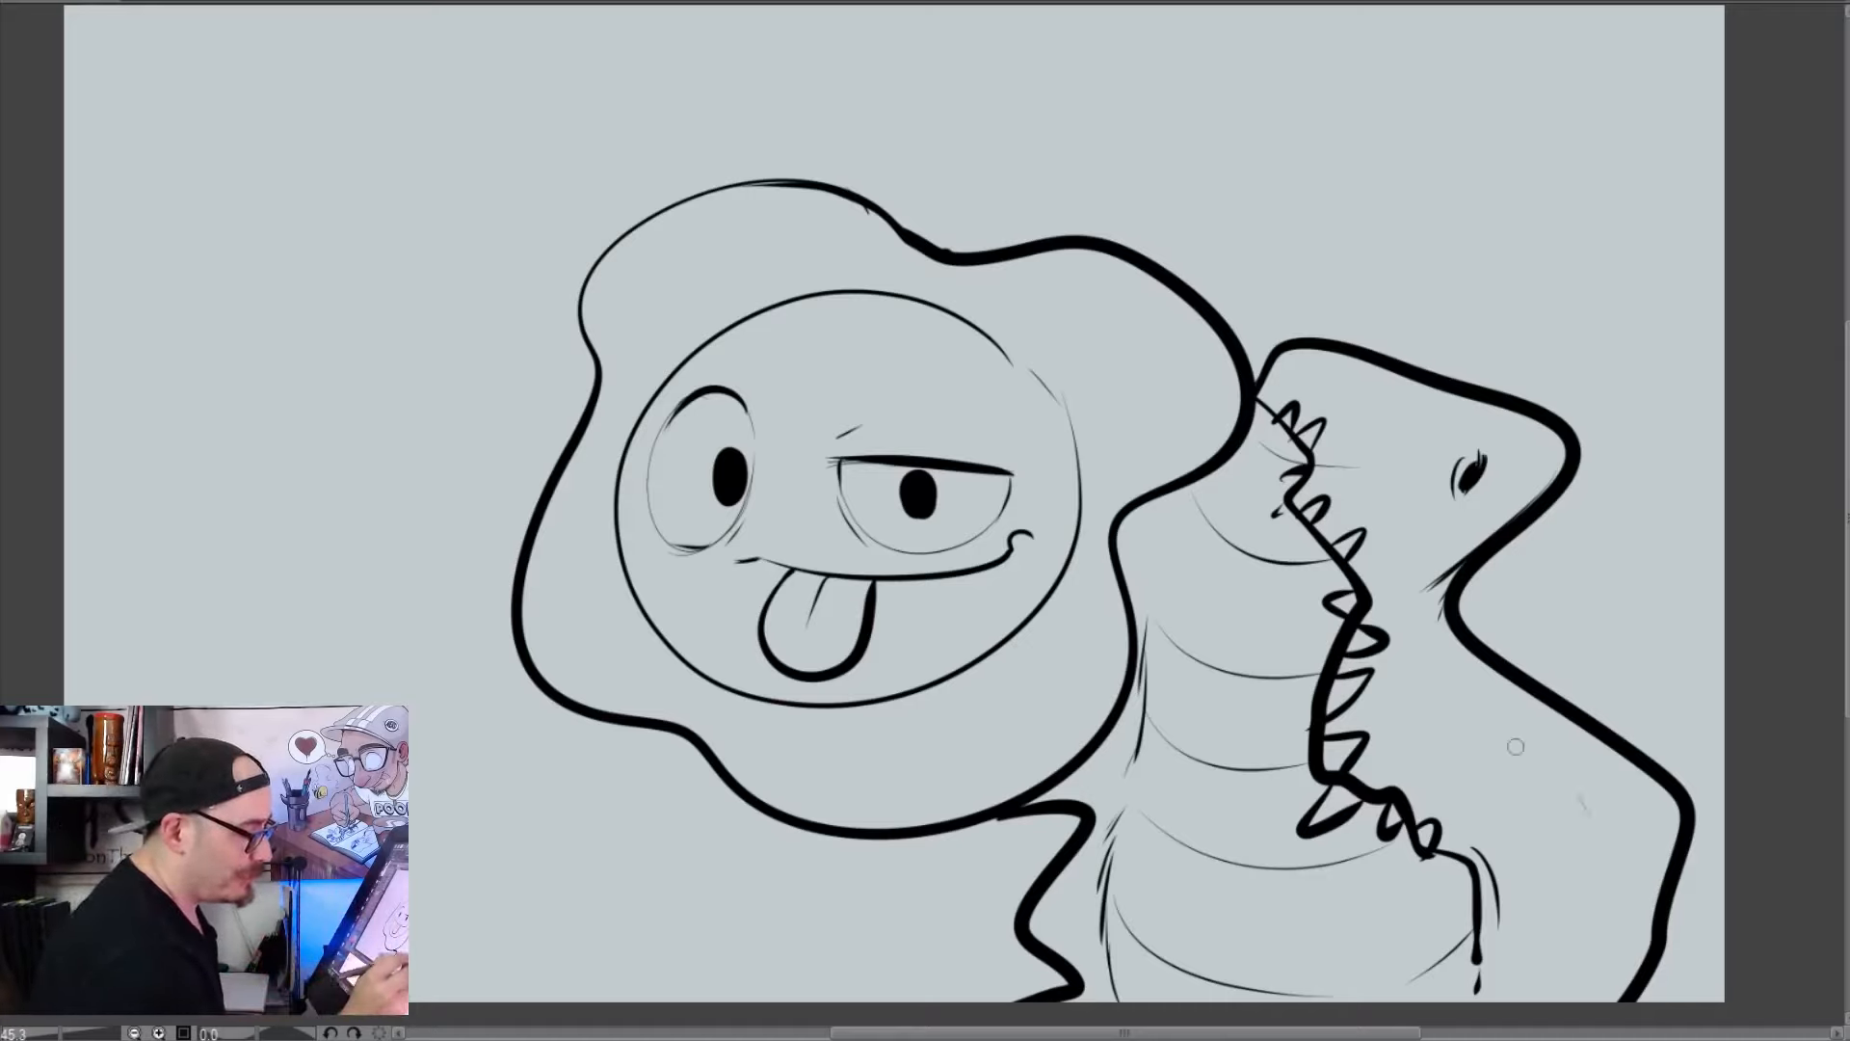
Draw a tilted oval eye above the mouth corner with a thick lid edge, a small black pupil and curved wrinkles beside it
{"action": "mouse_move", "coordinate": [1595, 818]}
{"action": "left_mouse_down"}
{"action": "mouse_move", "coordinate": [1531, 834]}
{"action": "mouse_move", "coordinate": [1465, 776]}
{"action": "left_mouse_up"}
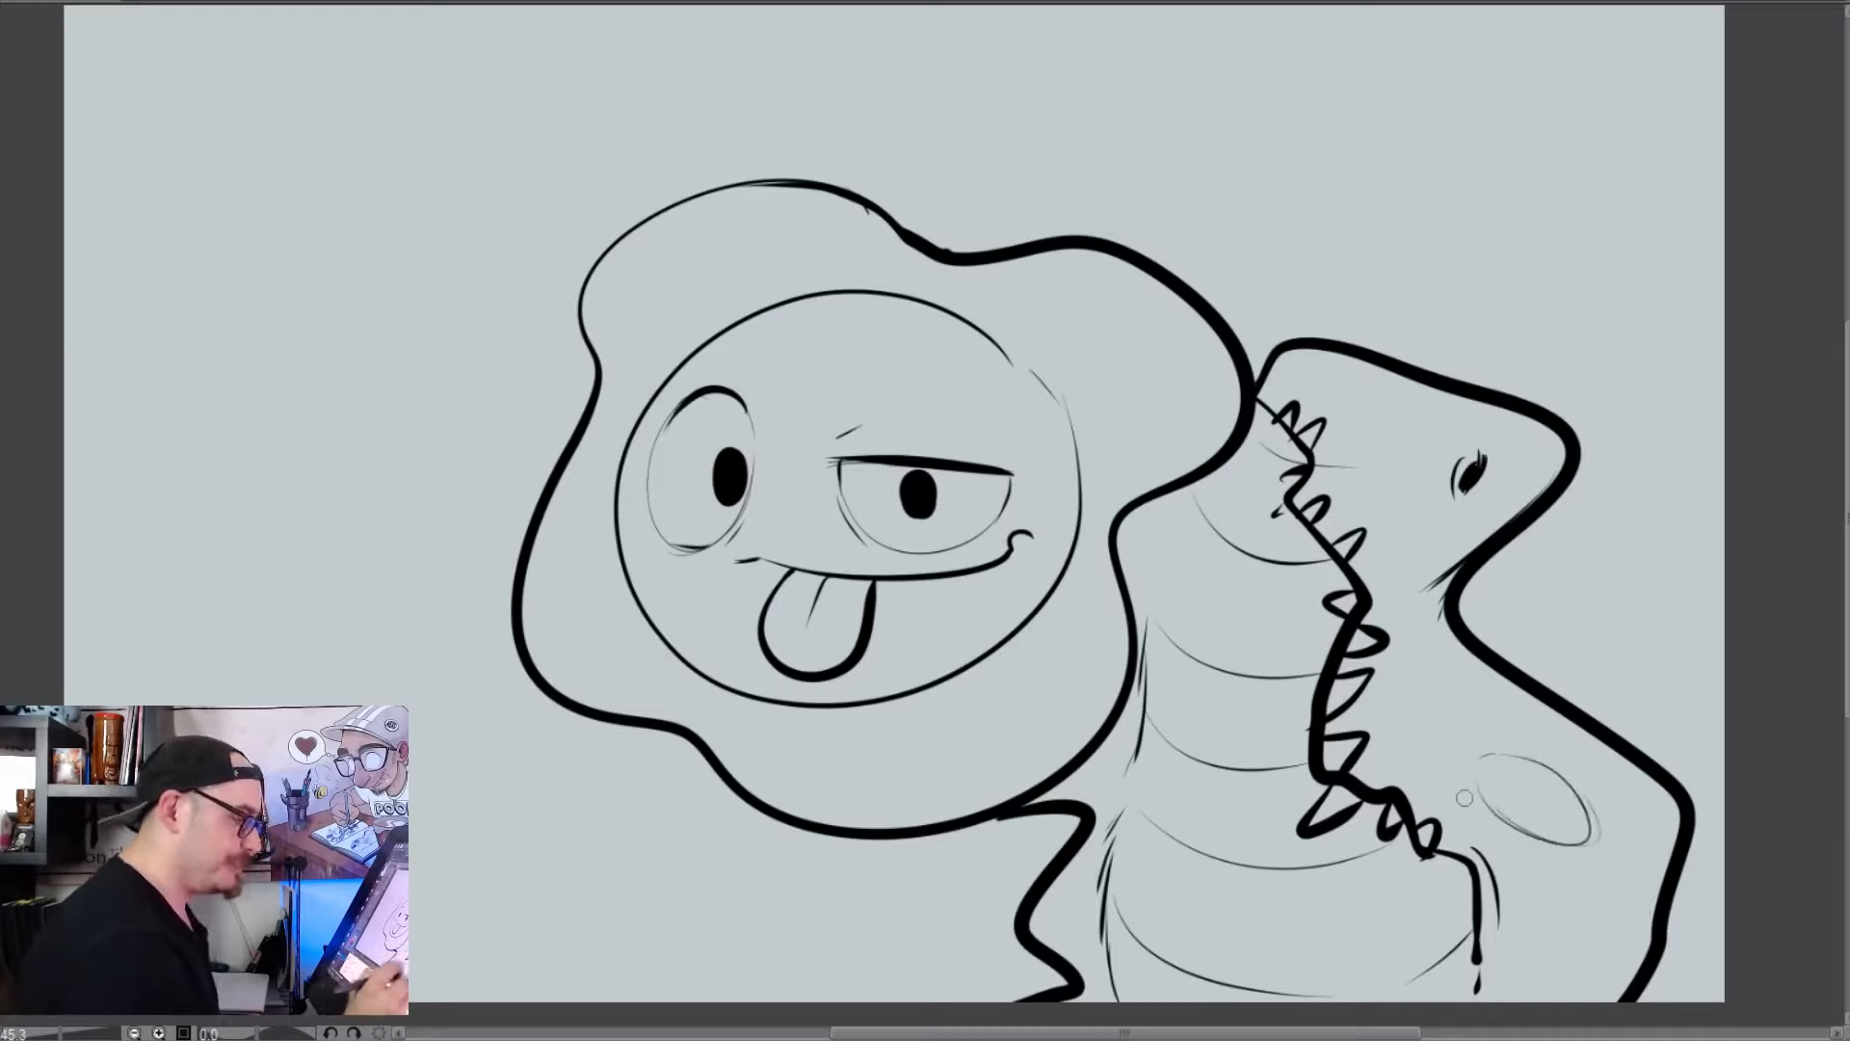
{"action": "mouse_move", "coordinate": [1582, 803]}
{"action": "left_mouse_down"}
{"action": "mouse_move", "coordinate": [1576, 846]}
{"action": "mouse_move", "coordinate": [1588, 835]}
{"action": "mouse_move", "coordinate": [1565, 834]}
{"action": "left_mouse_up"}
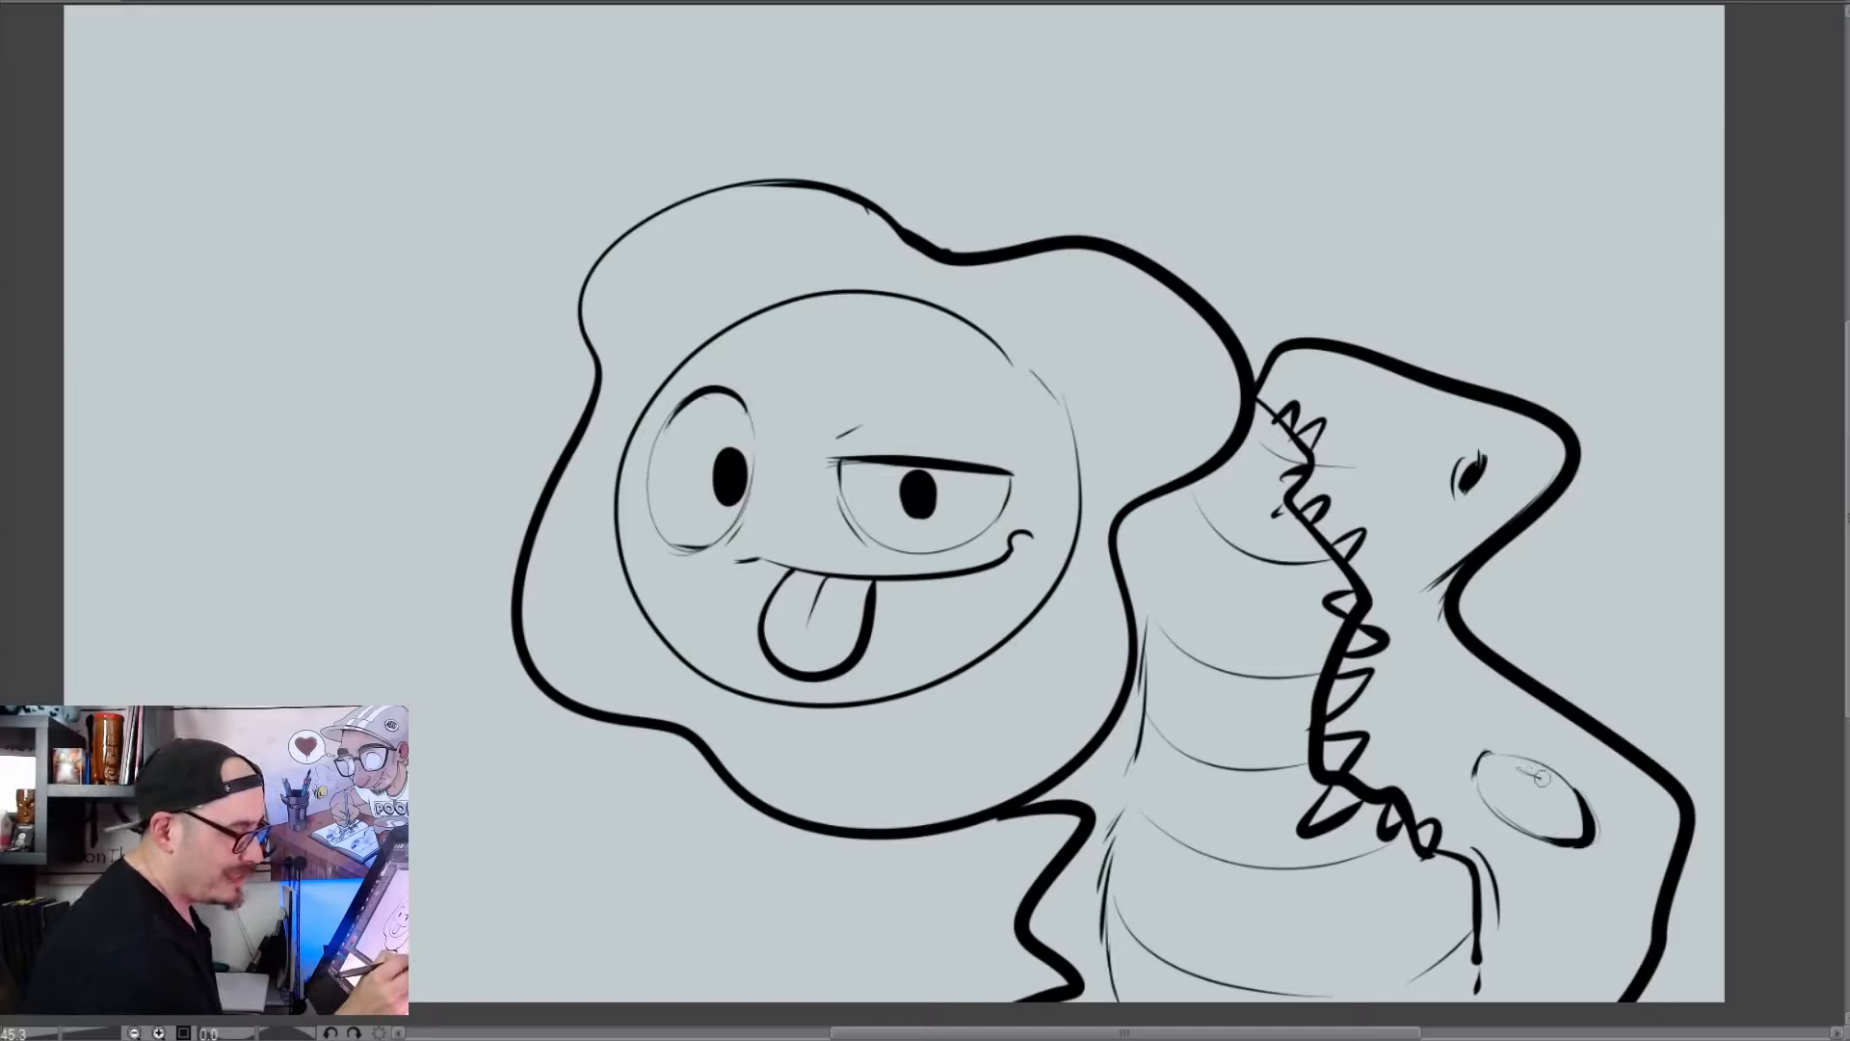
{"action": "left_click_drag", "start_coordinate": [1542, 776], "coordinate": [1518, 769]}
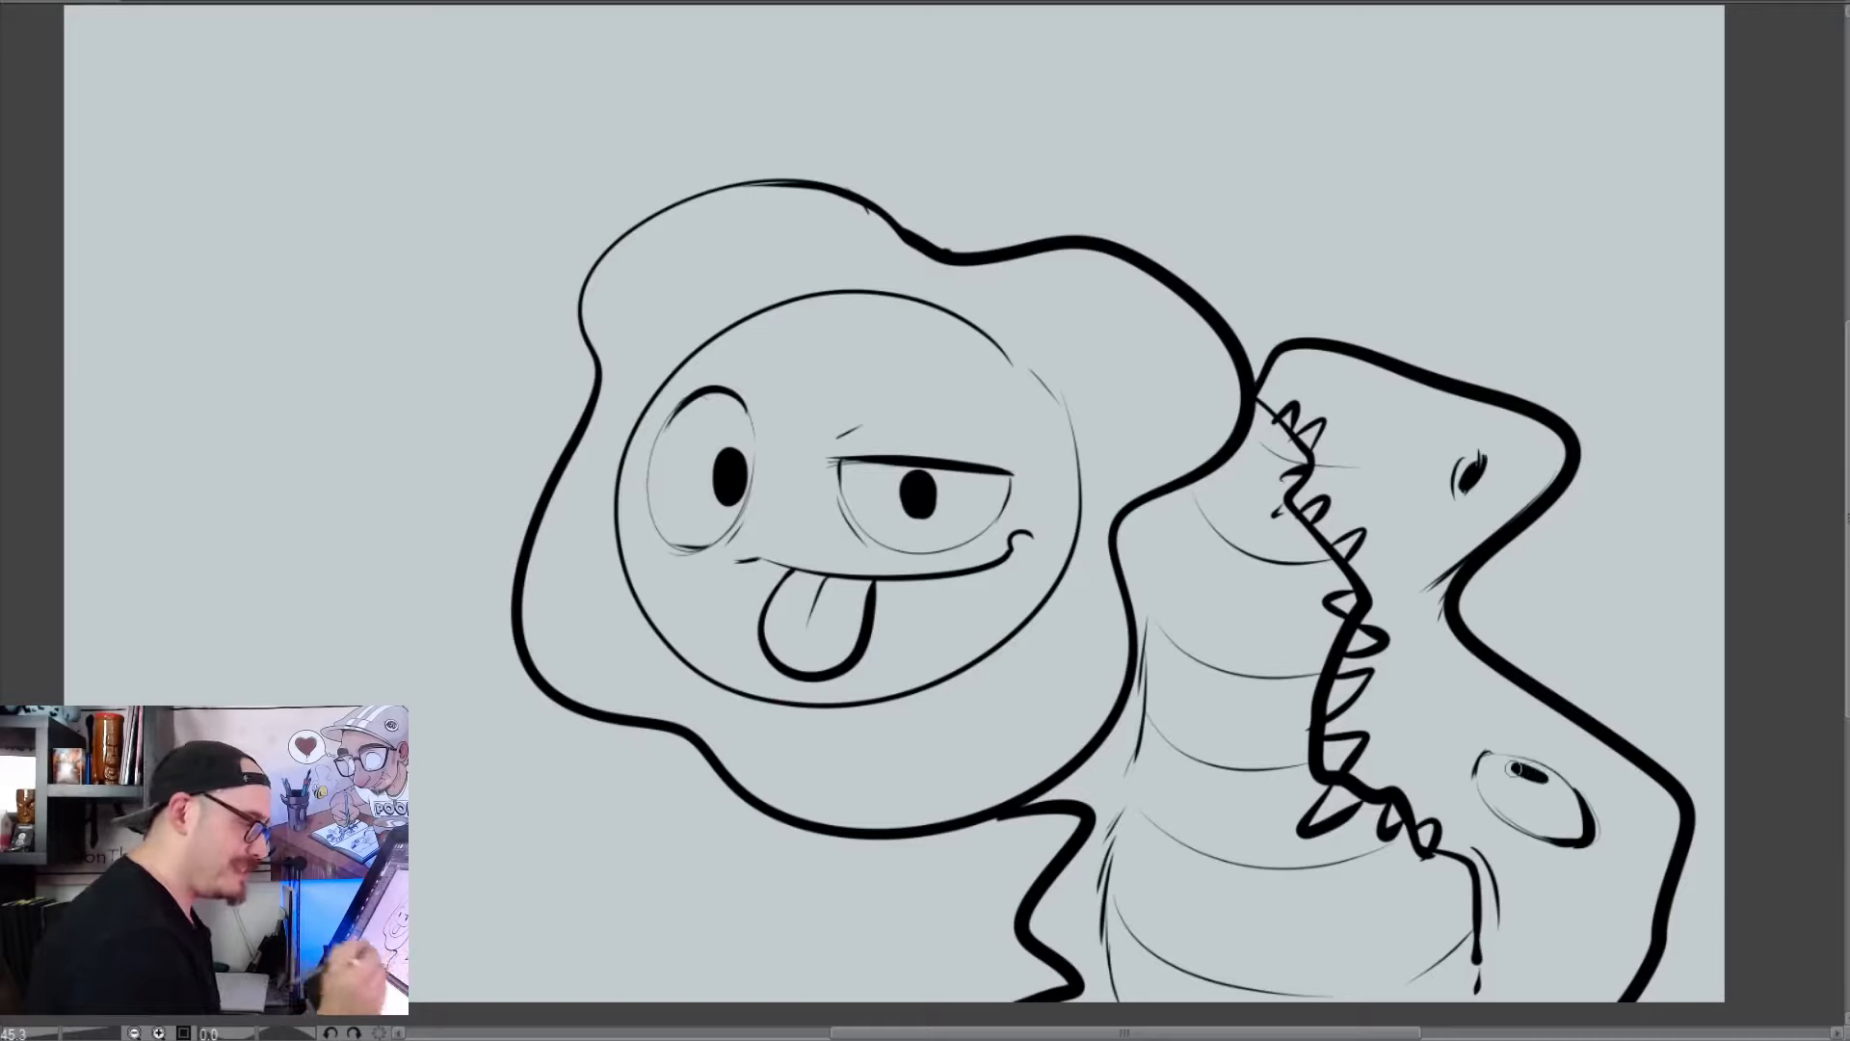
{"action": "left_click_drag", "start_coordinate": [1640, 813], "coordinate": [1615, 872]}
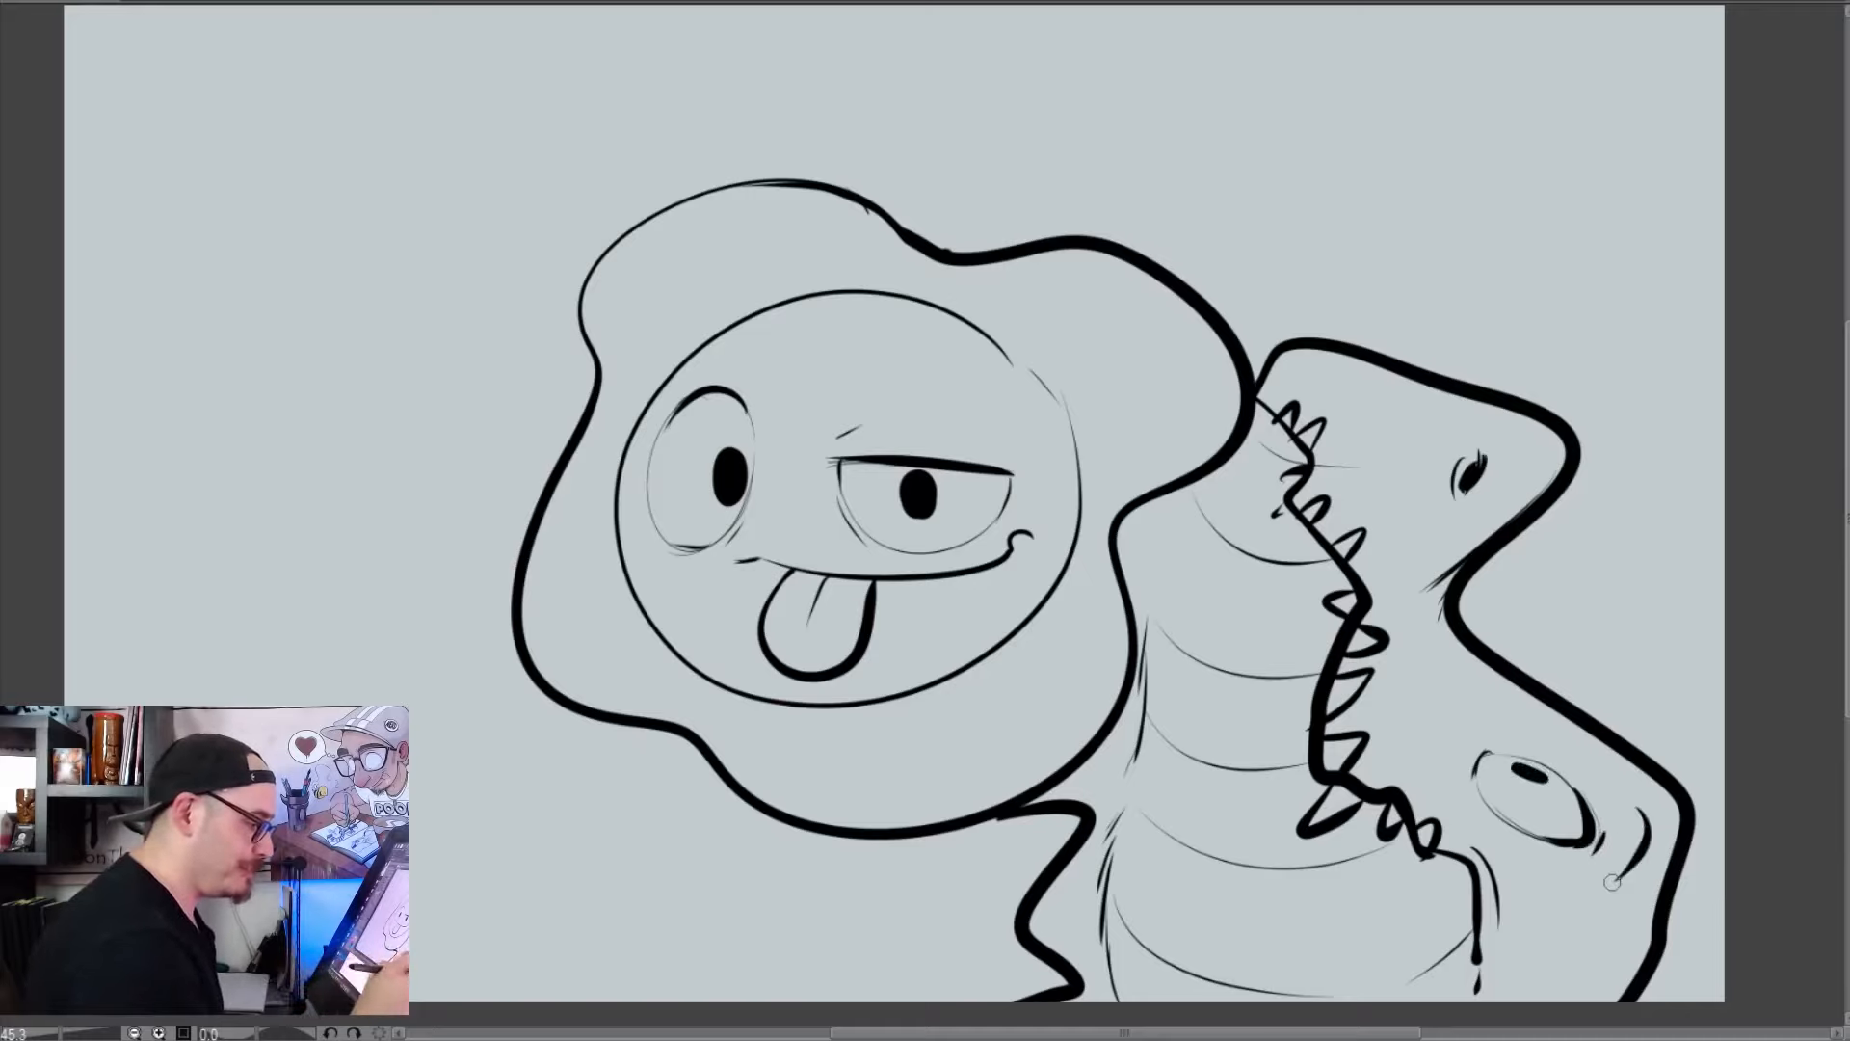
Scatter small black skin spots over the toothy creature's snout, cheek and the area below its eye
{"action": "left_click", "coordinate": [1433, 680]}
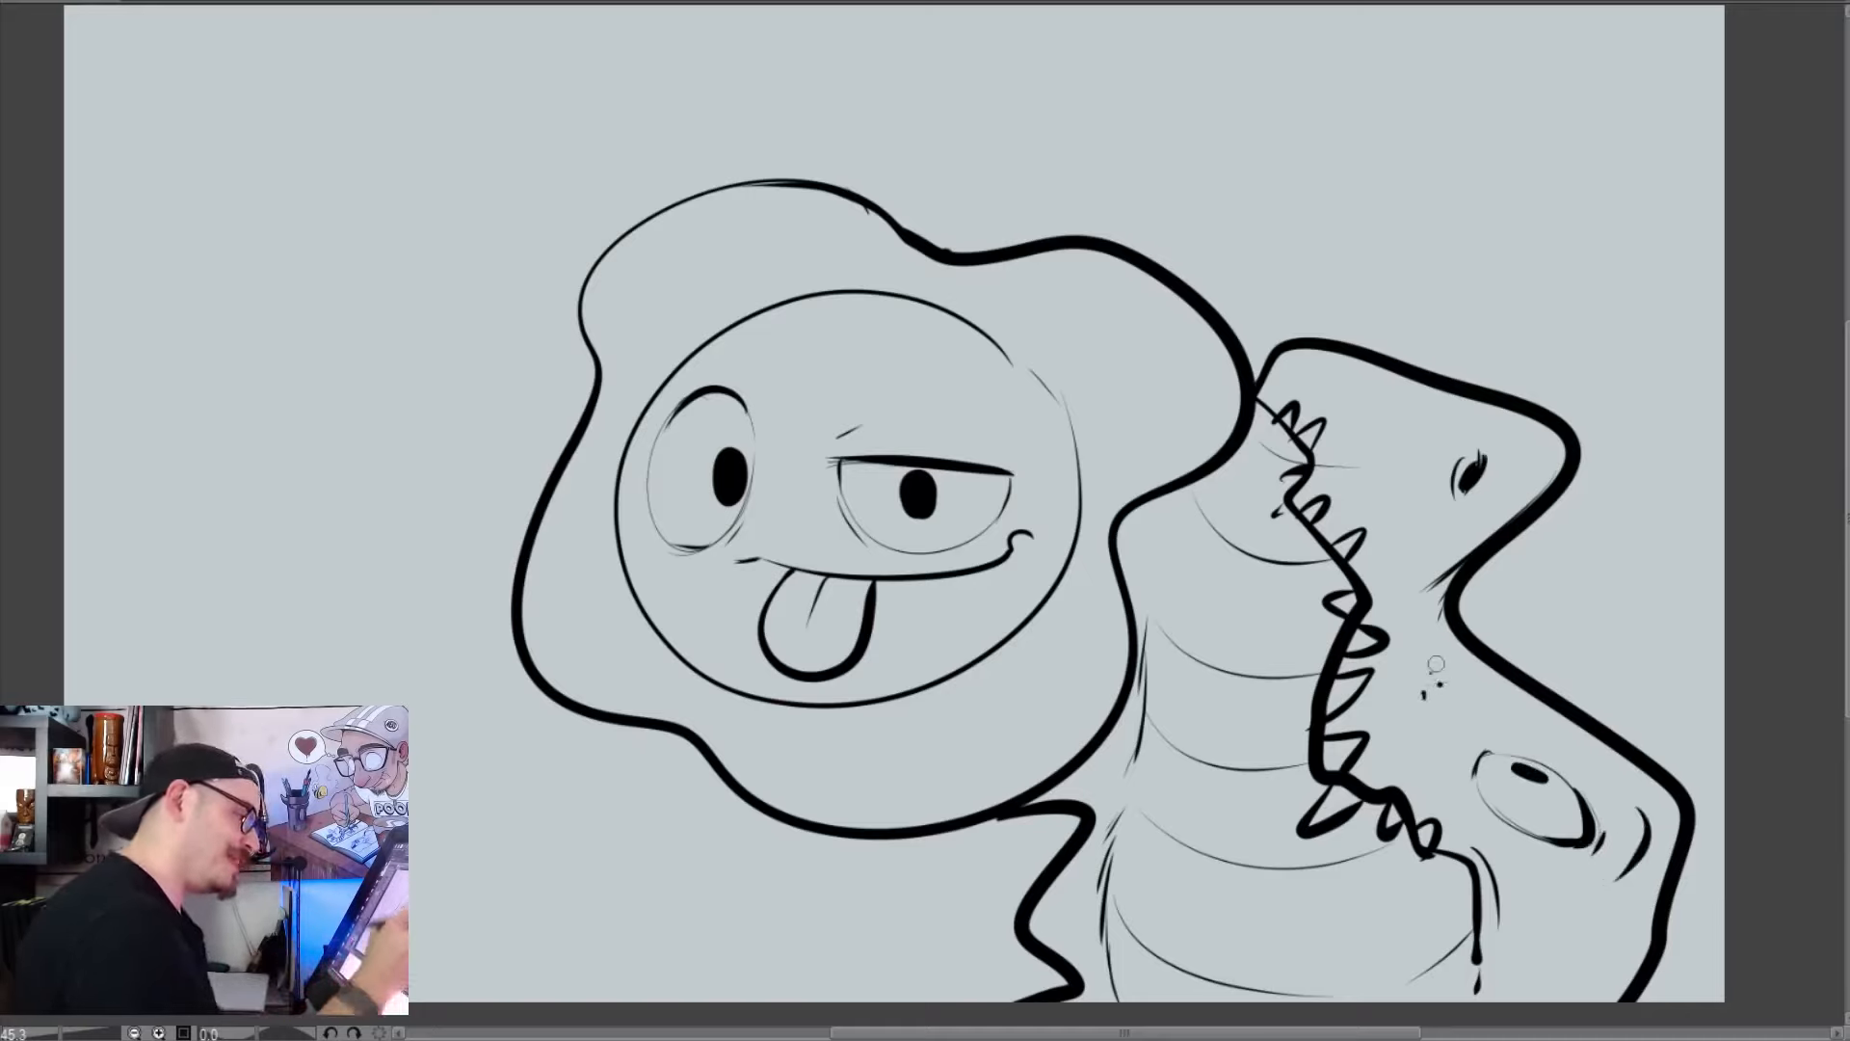
{"action": "left_click", "coordinate": [1382, 421]}
{"action": "left_click", "coordinate": [1412, 418]}
{"action": "left_click", "coordinate": [1399, 498]}
{"action": "left_click", "coordinate": [1538, 935]}
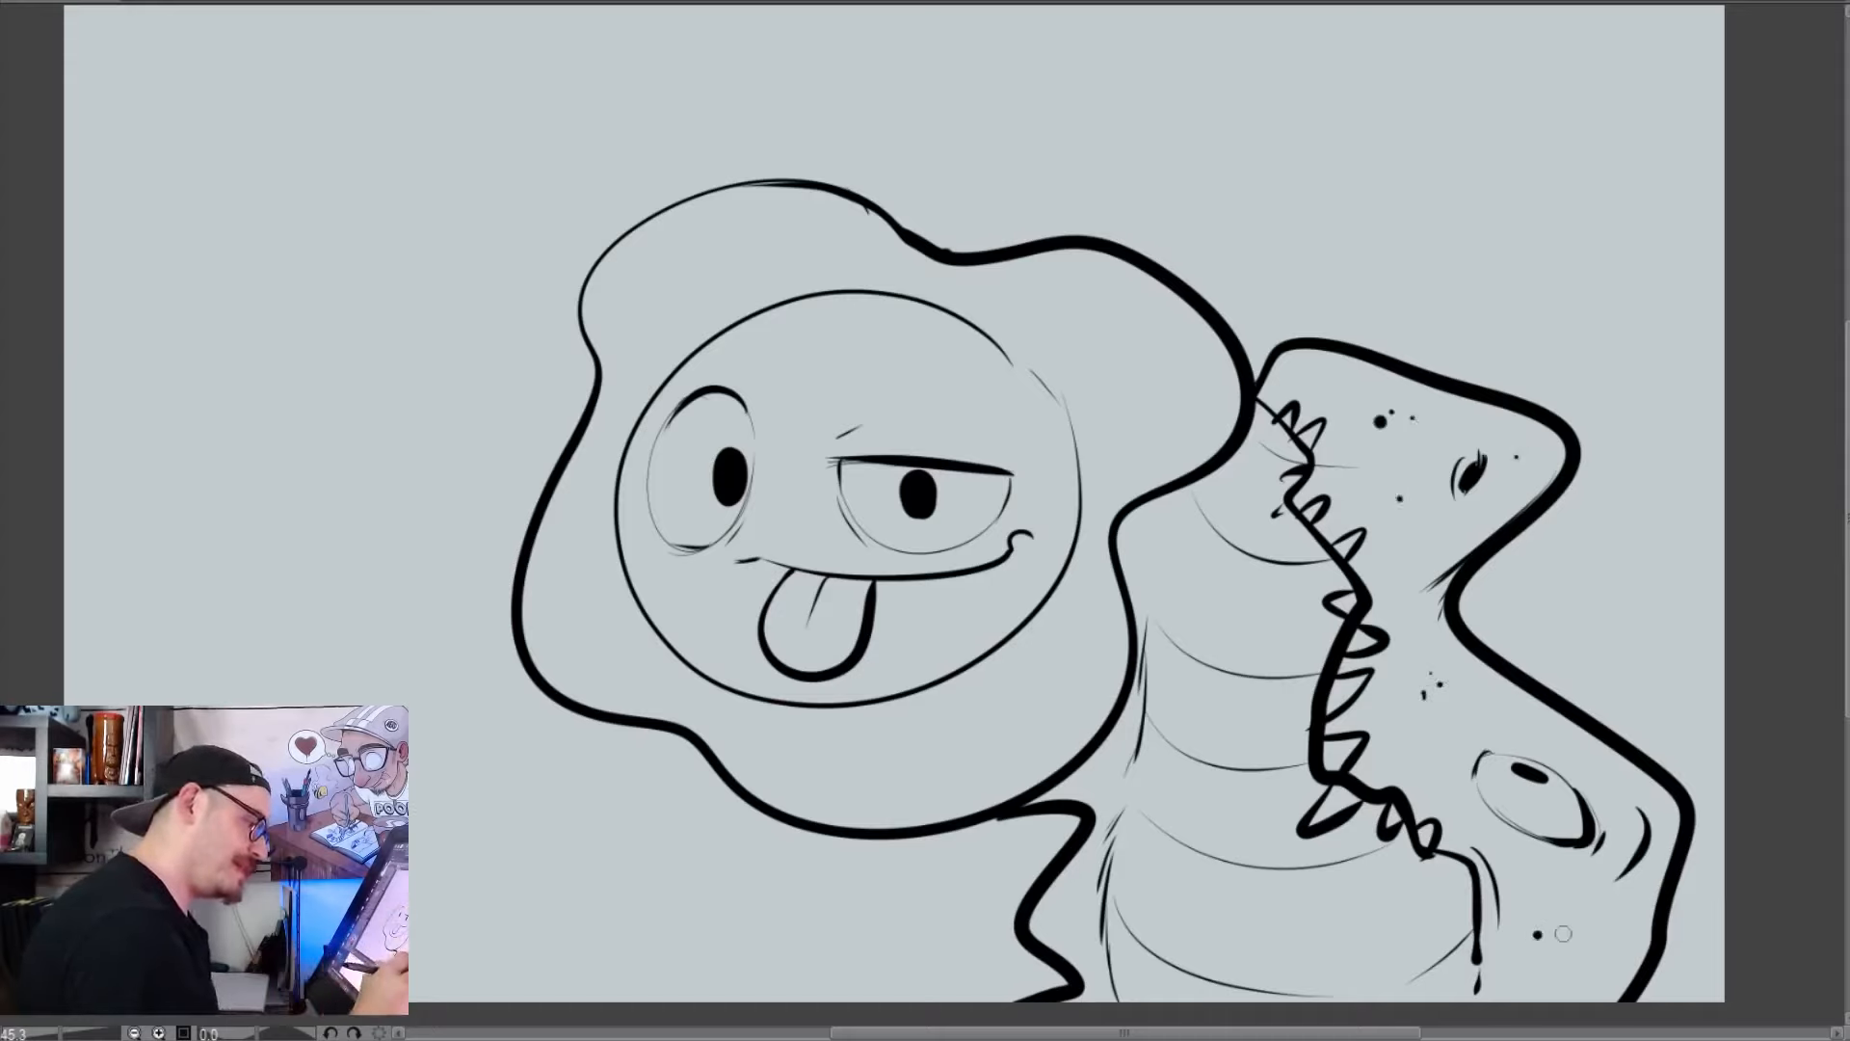
{"action": "left_click_drag", "start_coordinate": [1183, 887], "coordinate": [1449, 850]}
{"action": "mouse_move", "coordinate": [1198, 851]}
{"action": "left_mouse_down"}
{"action": "mouse_move", "coordinate": [1056, 867]}
{"action": "mouse_move", "coordinate": [1044, 848]}
{"action": "left_mouse_up"}
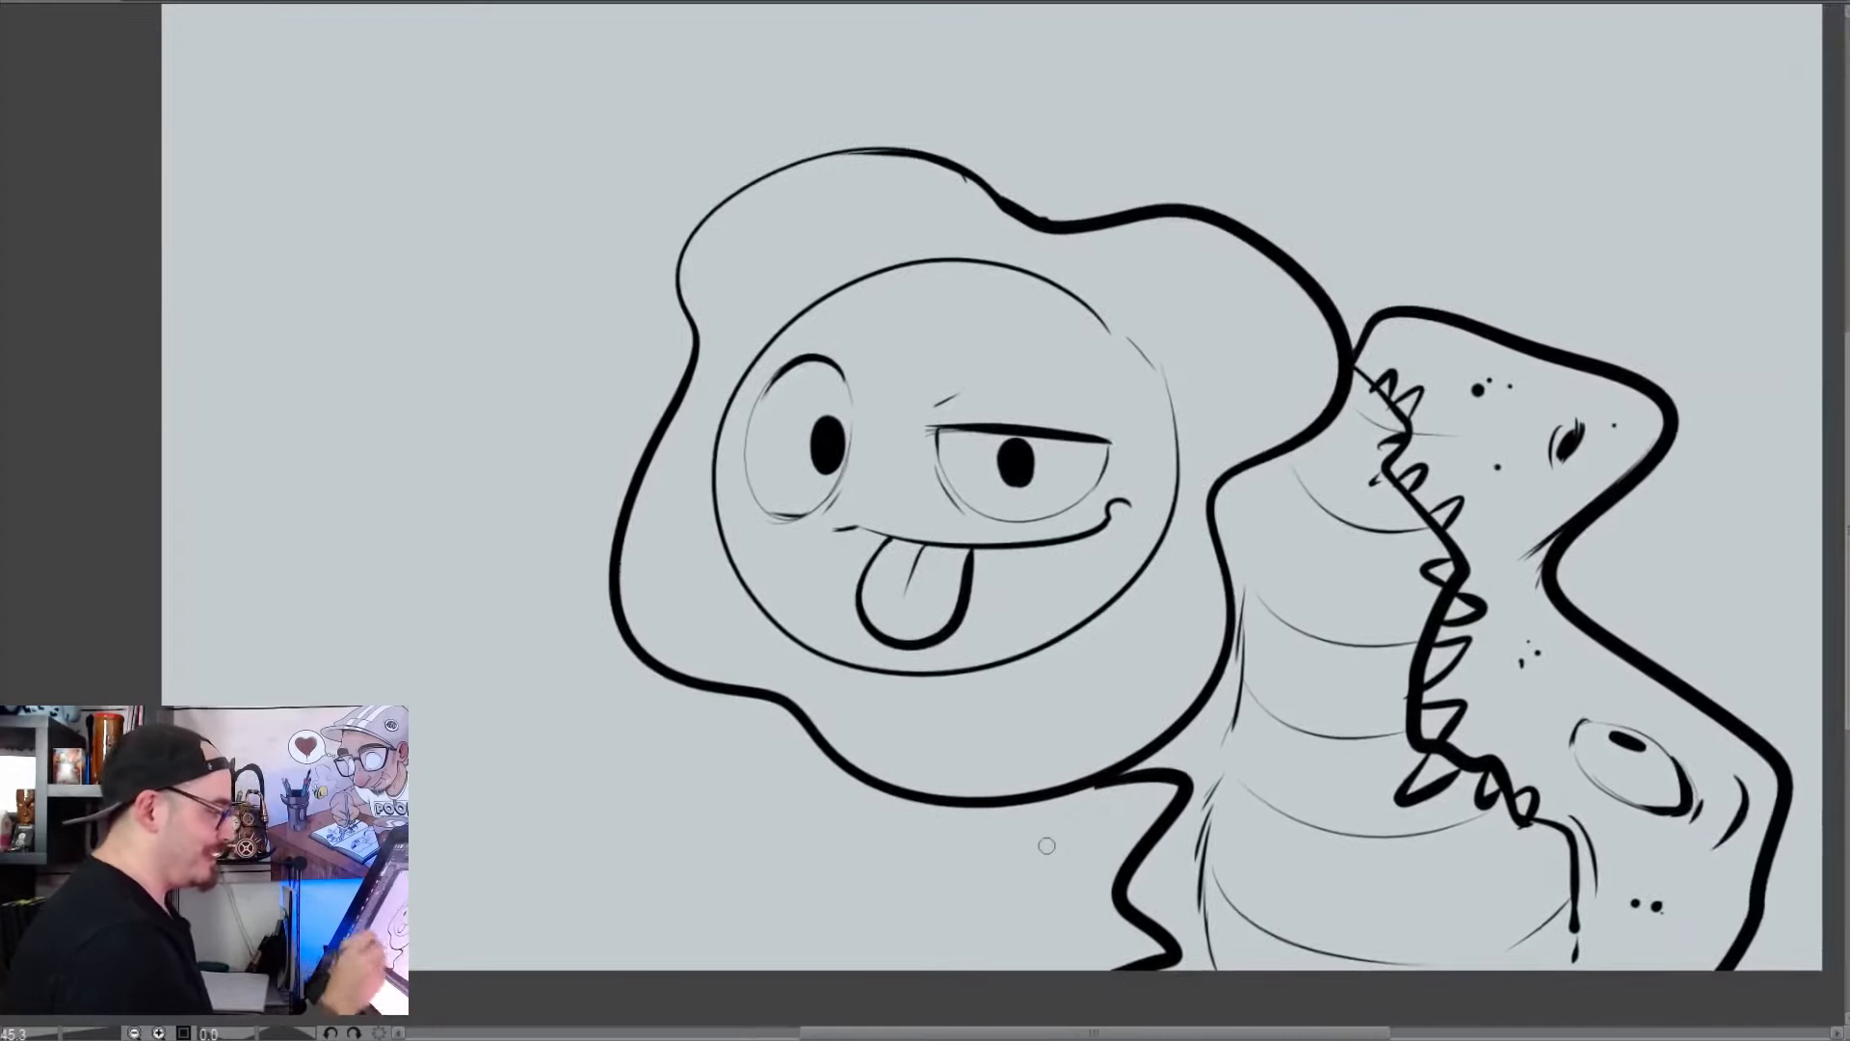
Draw a tall pointed fin outline rising from the blob's left edge and running down toward the canvas's lower edge
{"action": "mouse_move", "coordinate": [614, 600]}
{"action": "left_mouse_down"}
{"action": "mouse_move", "coordinate": [425, 301]}
{"action": "mouse_move", "coordinate": [417, 823]}
{"action": "left_mouse_up"}
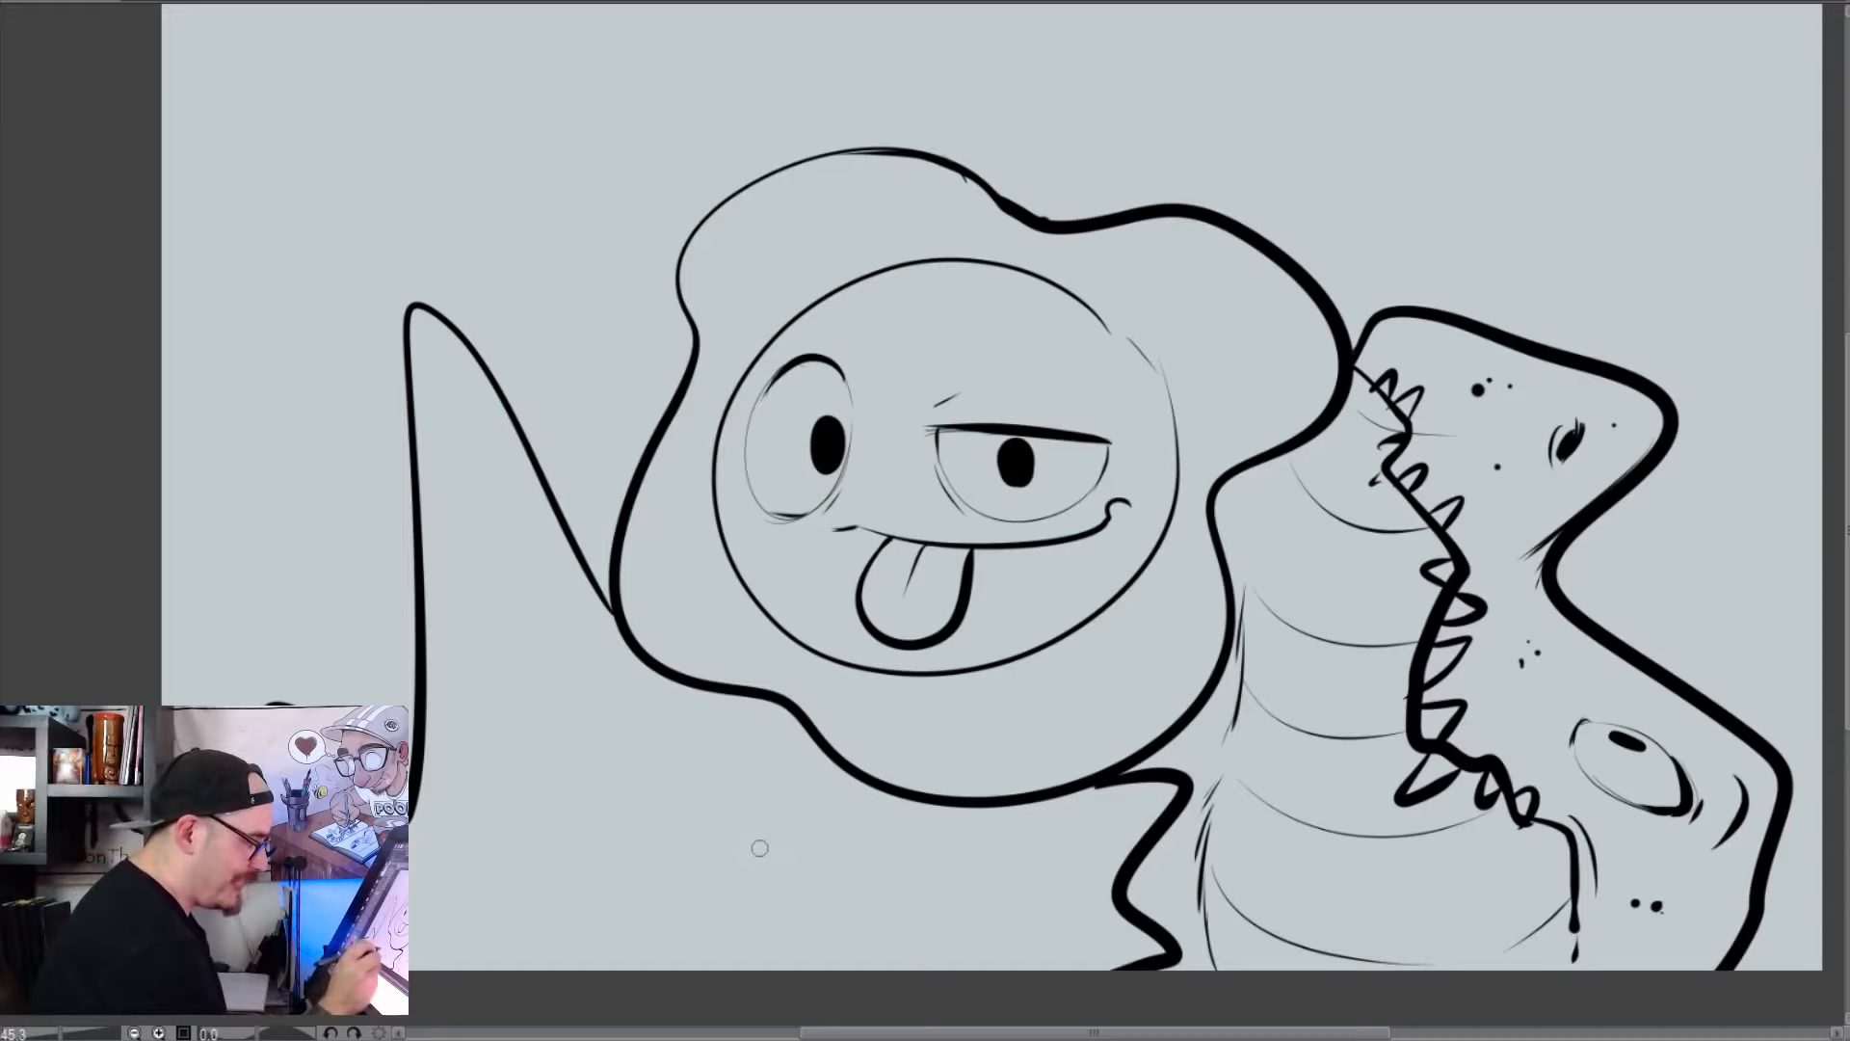
{"action": "mouse_move", "coordinate": [784, 847]}
{"action": "left_mouse_down"}
{"action": "mouse_move", "coordinate": [669, 844]}
{"action": "mouse_move", "coordinate": [786, 848]}
{"action": "left_mouse_up"}
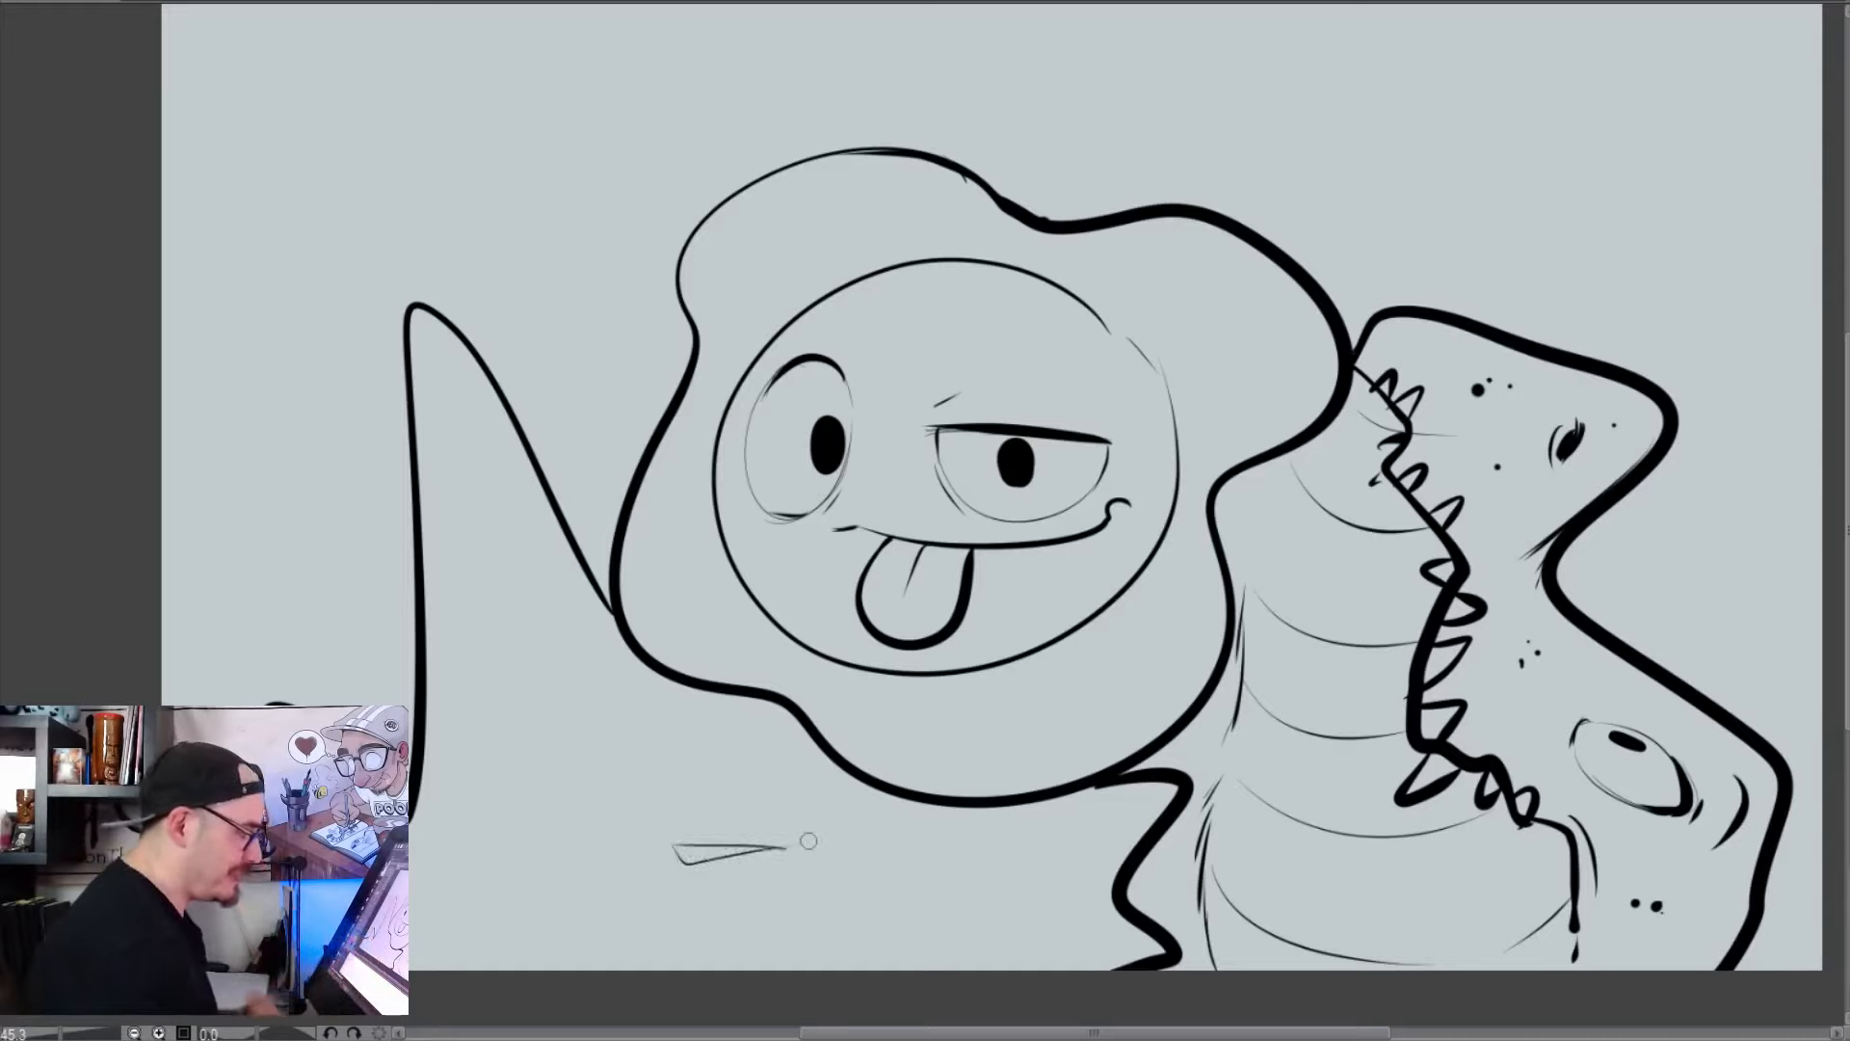
{"action": "key", "text": "ctrl+z"}
Lightly sketch a flat triangular eye below the blob and draw a wavy upper mouth line with a curved corner and crease beneath it
{"action": "key", "text": "ctrl+z"}
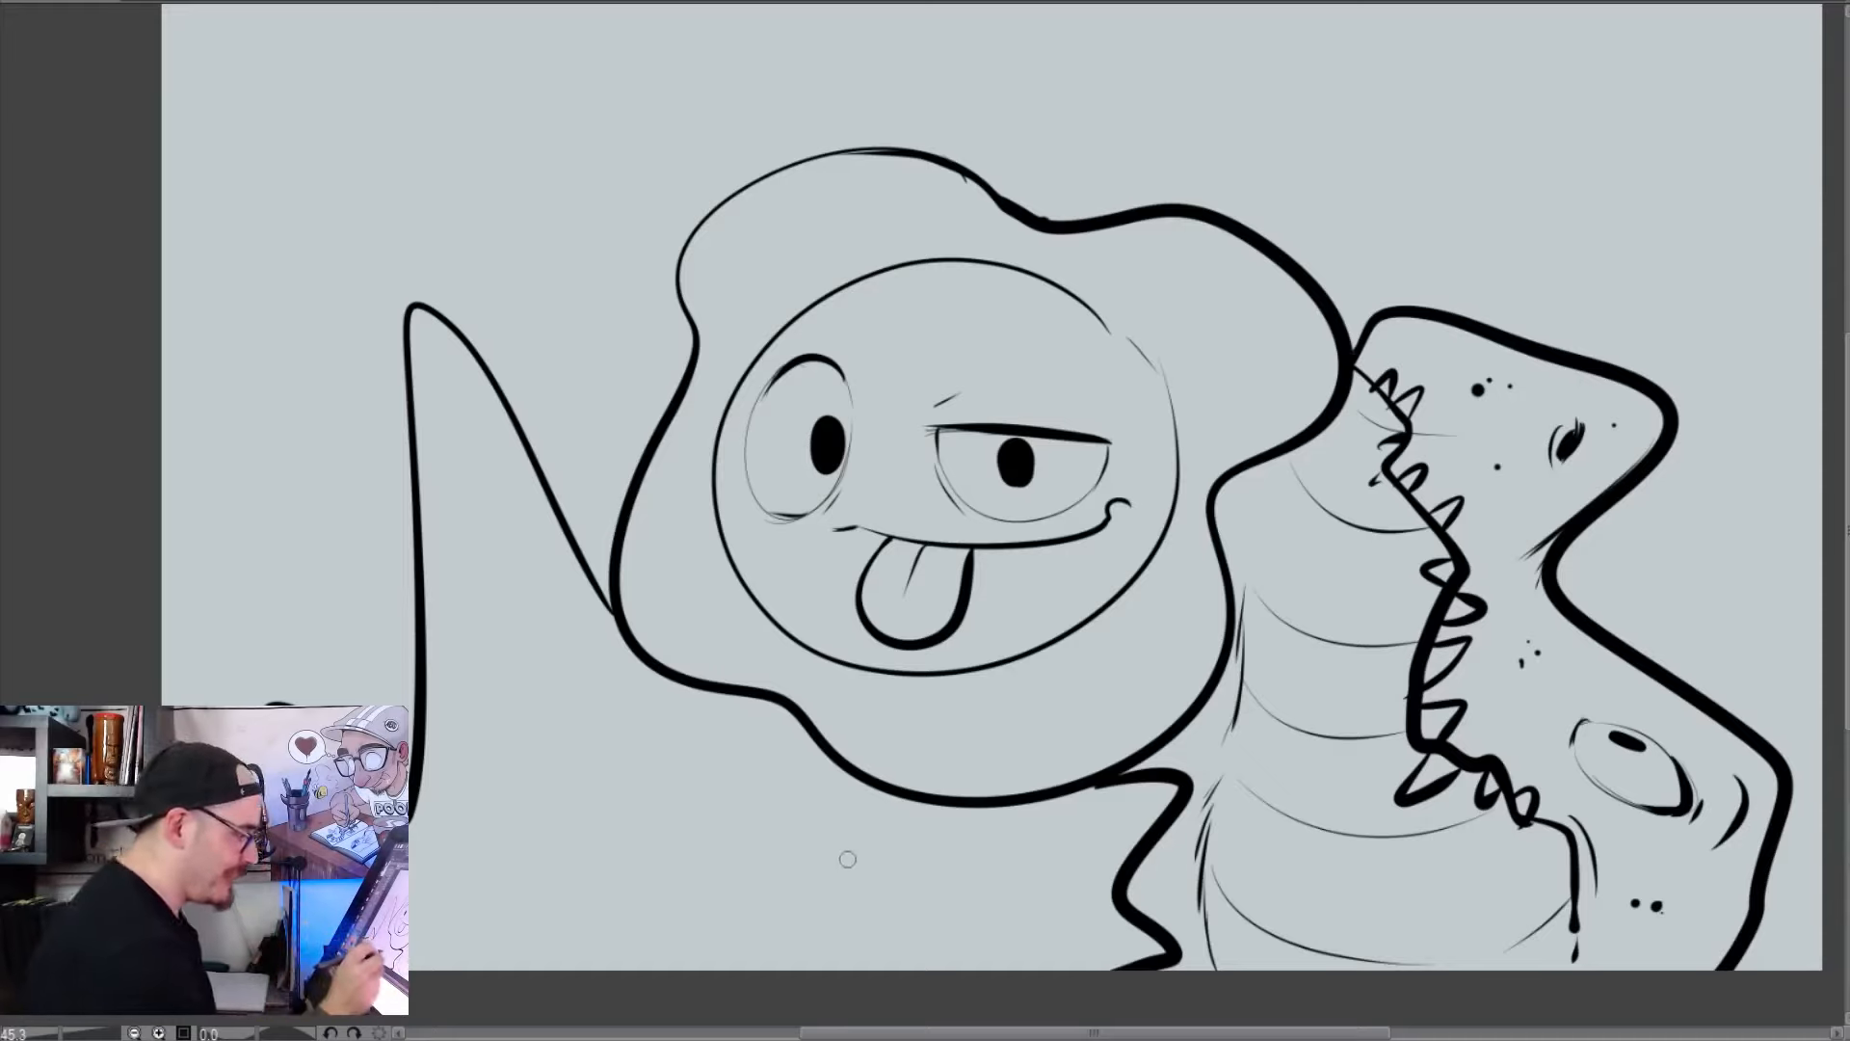
{"action": "mouse_move", "coordinate": [871, 854]}
{"action": "left_mouse_down"}
{"action": "mouse_move", "coordinate": [771, 857]}
{"action": "mouse_move", "coordinate": [809, 875]}
{"action": "mouse_move", "coordinate": [887, 858]}
{"action": "left_mouse_up"}
{"action": "key", "text": "ctrl+z"}
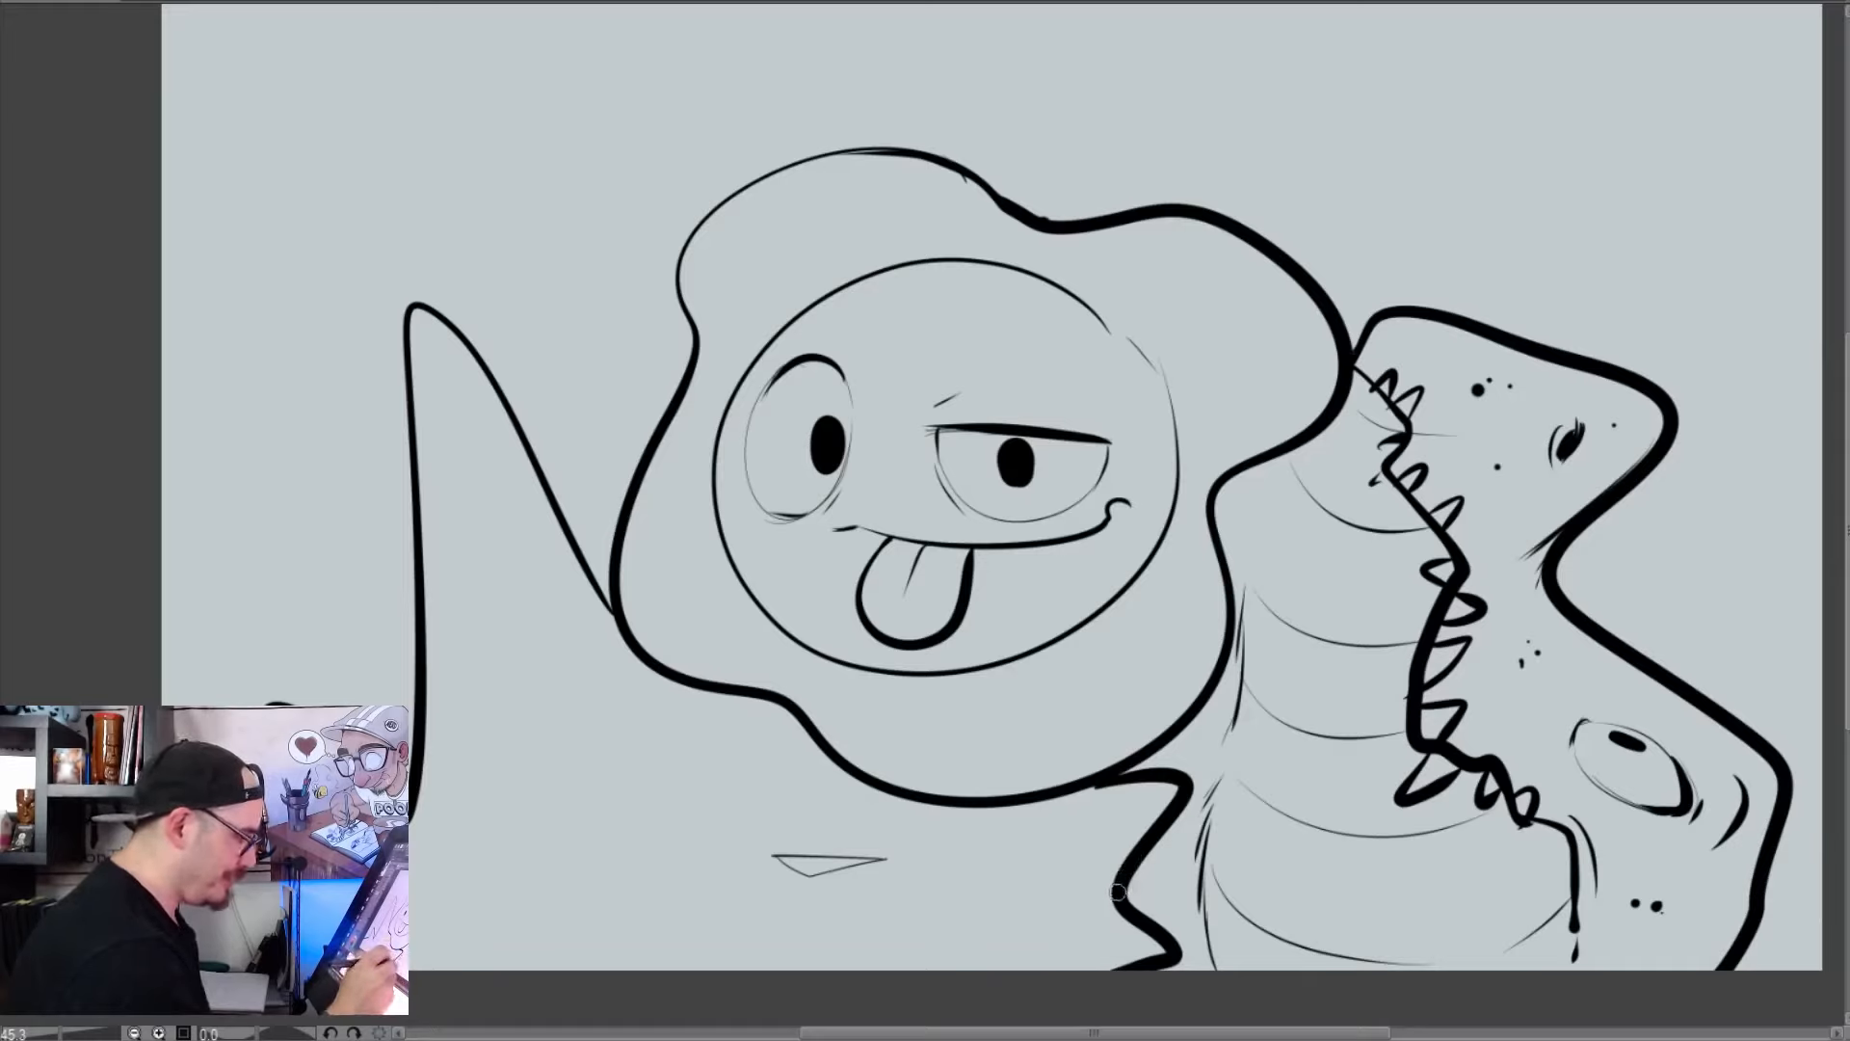
{"action": "mouse_move", "coordinate": [1108, 884]}
{"action": "left_mouse_down"}
{"action": "mouse_move", "coordinate": [993, 926]}
{"action": "mouse_move", "coordinate": [1015, 915]}
{"action": "mouse_move", "coordinate": [817, 921]}
{"action": "mouse_move", "coordinate": [682, 825]}
{"action": "mouse_move", "coordinate": [612, 969]}
{"action": "left_mouse_up"}
{"action": "mouse_move", "coordinate": [682, 825]}
{"action": "left_mouse_down"}
{"action": "mouse_move", "coordinate": [618, 819]}
{"action": "mouse_move", "coordinate": [712, 848]}
{"action": "mouse_move", "coordinate": [713, 822]}
{"action": "left_mouse_up"}
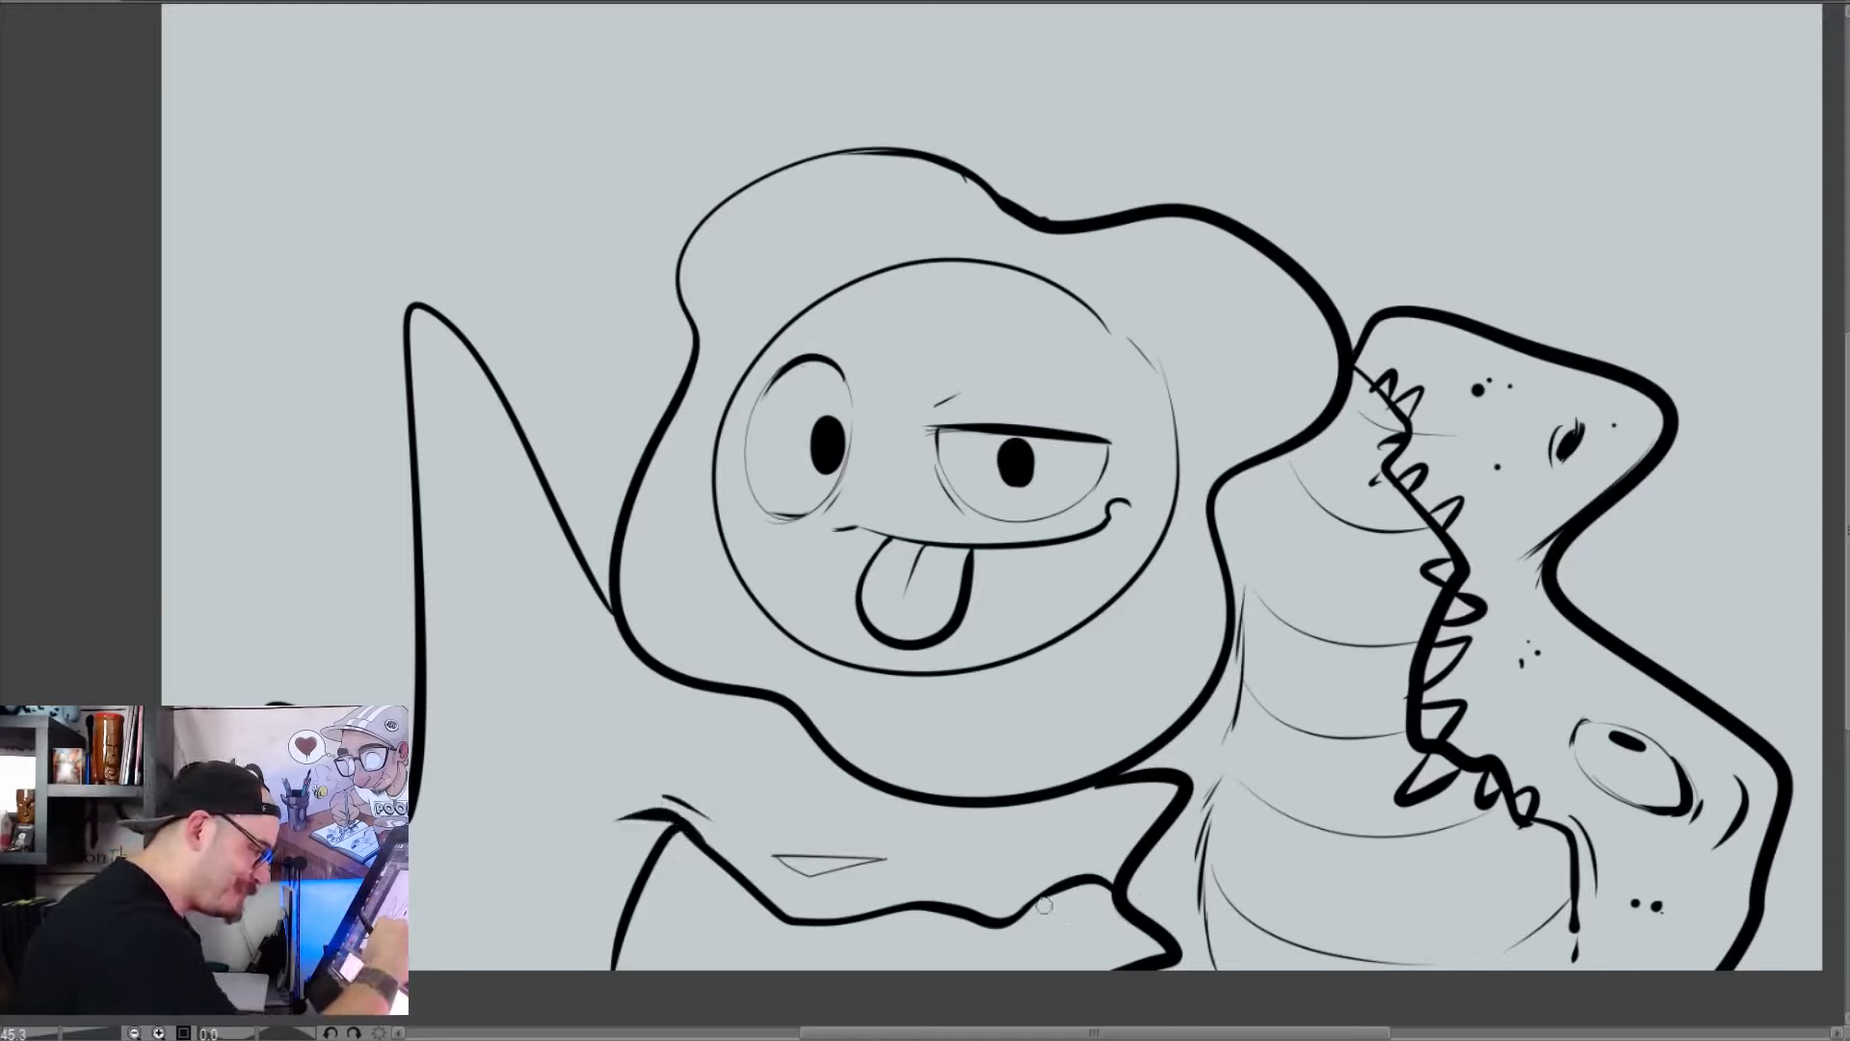
Draw a row of large pointed teeth along the wavy mouth, fill the mouth corner black, and add a second crease above it
{"action": "left_click_drag", "start_coordinate": [1035, 904], "coordinate": [1127, 963]}
{"action": "left_click_drag", "start_coordinate": [1032, 906], "coordinate": [1048, 968]}
{"action": "mouse_move", "coordinate": [949, 916]}
{"action": "left_mouse_down"}
{"action": "mouse_move", "coordinate": [967, 949]}
{"action": "mouse_move", "coordinate": [943, 920]}
{"action": "mouse_move", "coordinate": [925, 968]}
{"action": "left_mouse_up"}
{"action": "left_click_drag", "start_coordinate": [848, 920], "coordinate": [824, 968]}
{"action": "left_click_drag", "start_coordinate": [785, 901], "coordinate": [752, 968]}
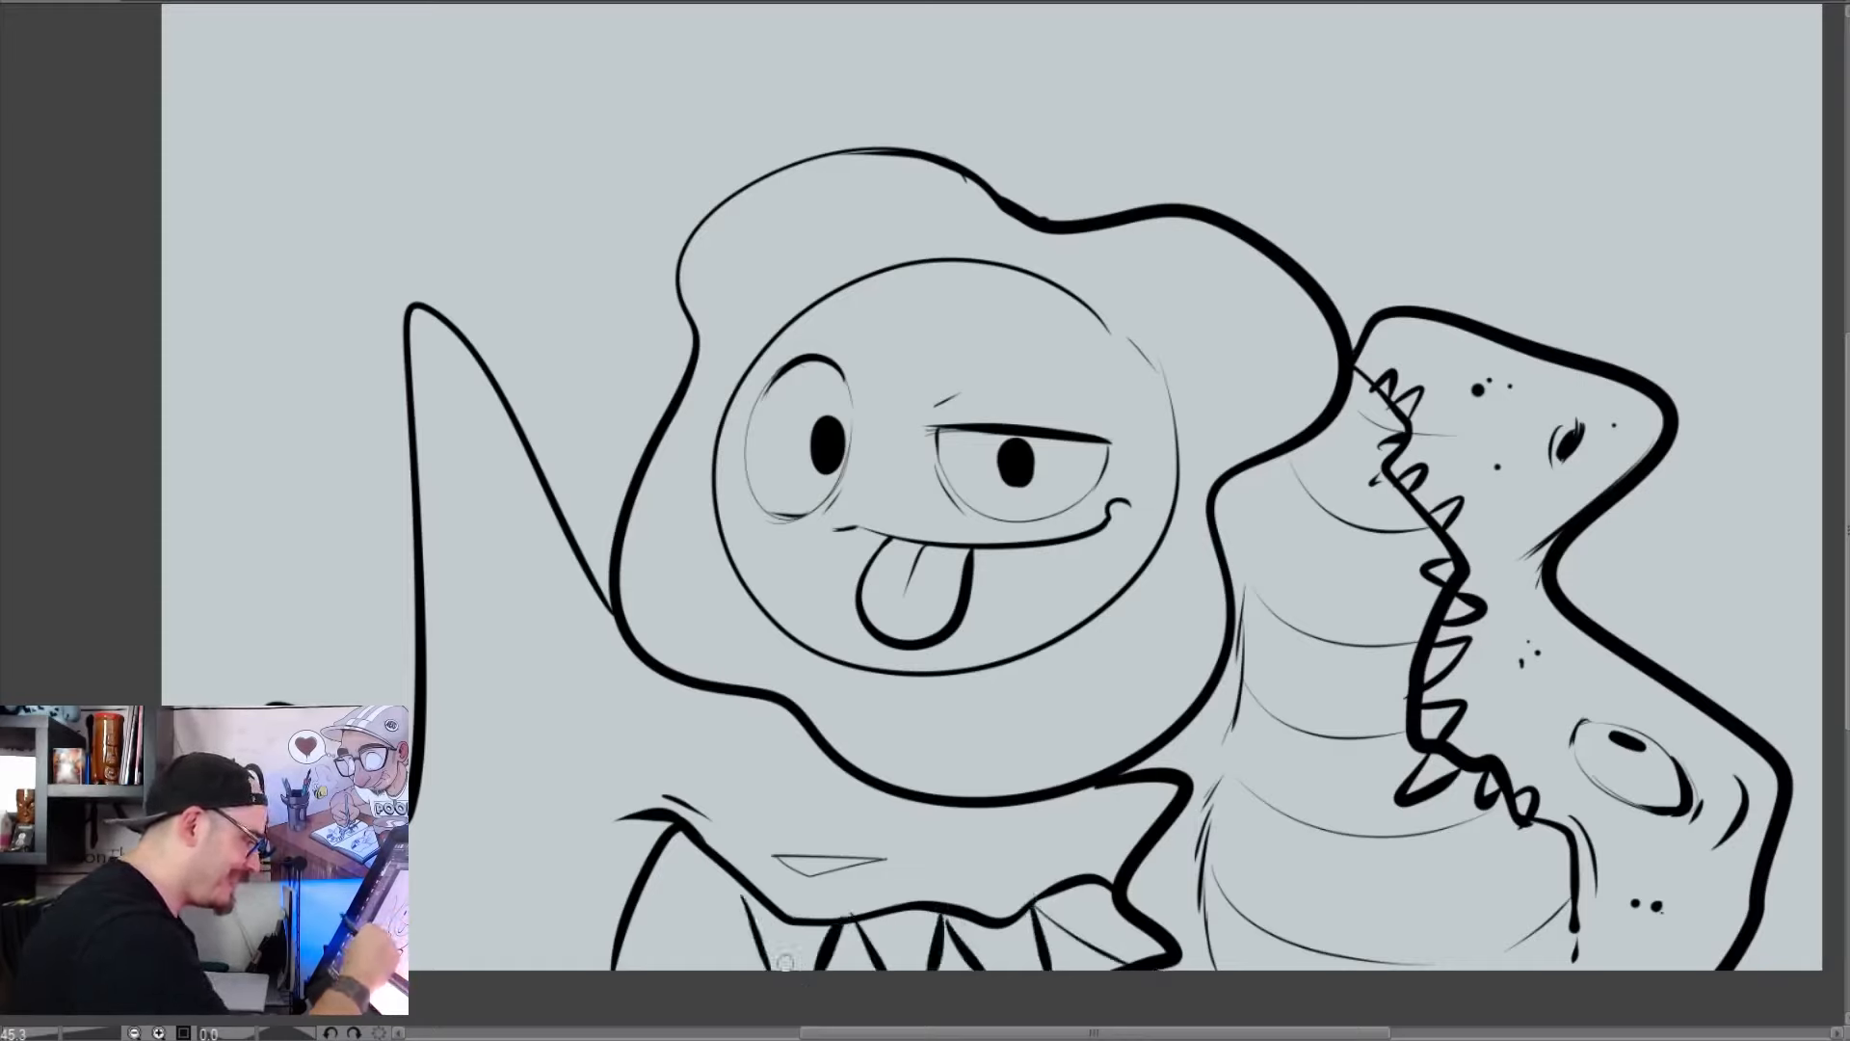
{"action": "mouse_move", "coordinate": [732, 881]}
{"action": "left_mouse_down"}
{"action": "mouse_move", "coordinate": [697, 967]}
{"action": "mouse_move", "coordinate": [674, 848]}
{"action": "left_mouse_up"}
{"action": "left_click_drag", "start_coordinate": [673, 925], "coordinate": [639, 966]}
{"action": "mouse_move", "coordinate": [667, 849]}
{"action": "left_mouse_down"}
{"action": "mouse_move", "coordinate": [630, 935]}
{"action": "mouse_move", "coordinate": [661, 844]}
{"action": "mouse_move", "coordinate": [661, 913]}
{"action": "left_mouse_up"}
{"action": "left_click_drag", "start_coordinate": [663, 791], "coordinate": [620, 801]}
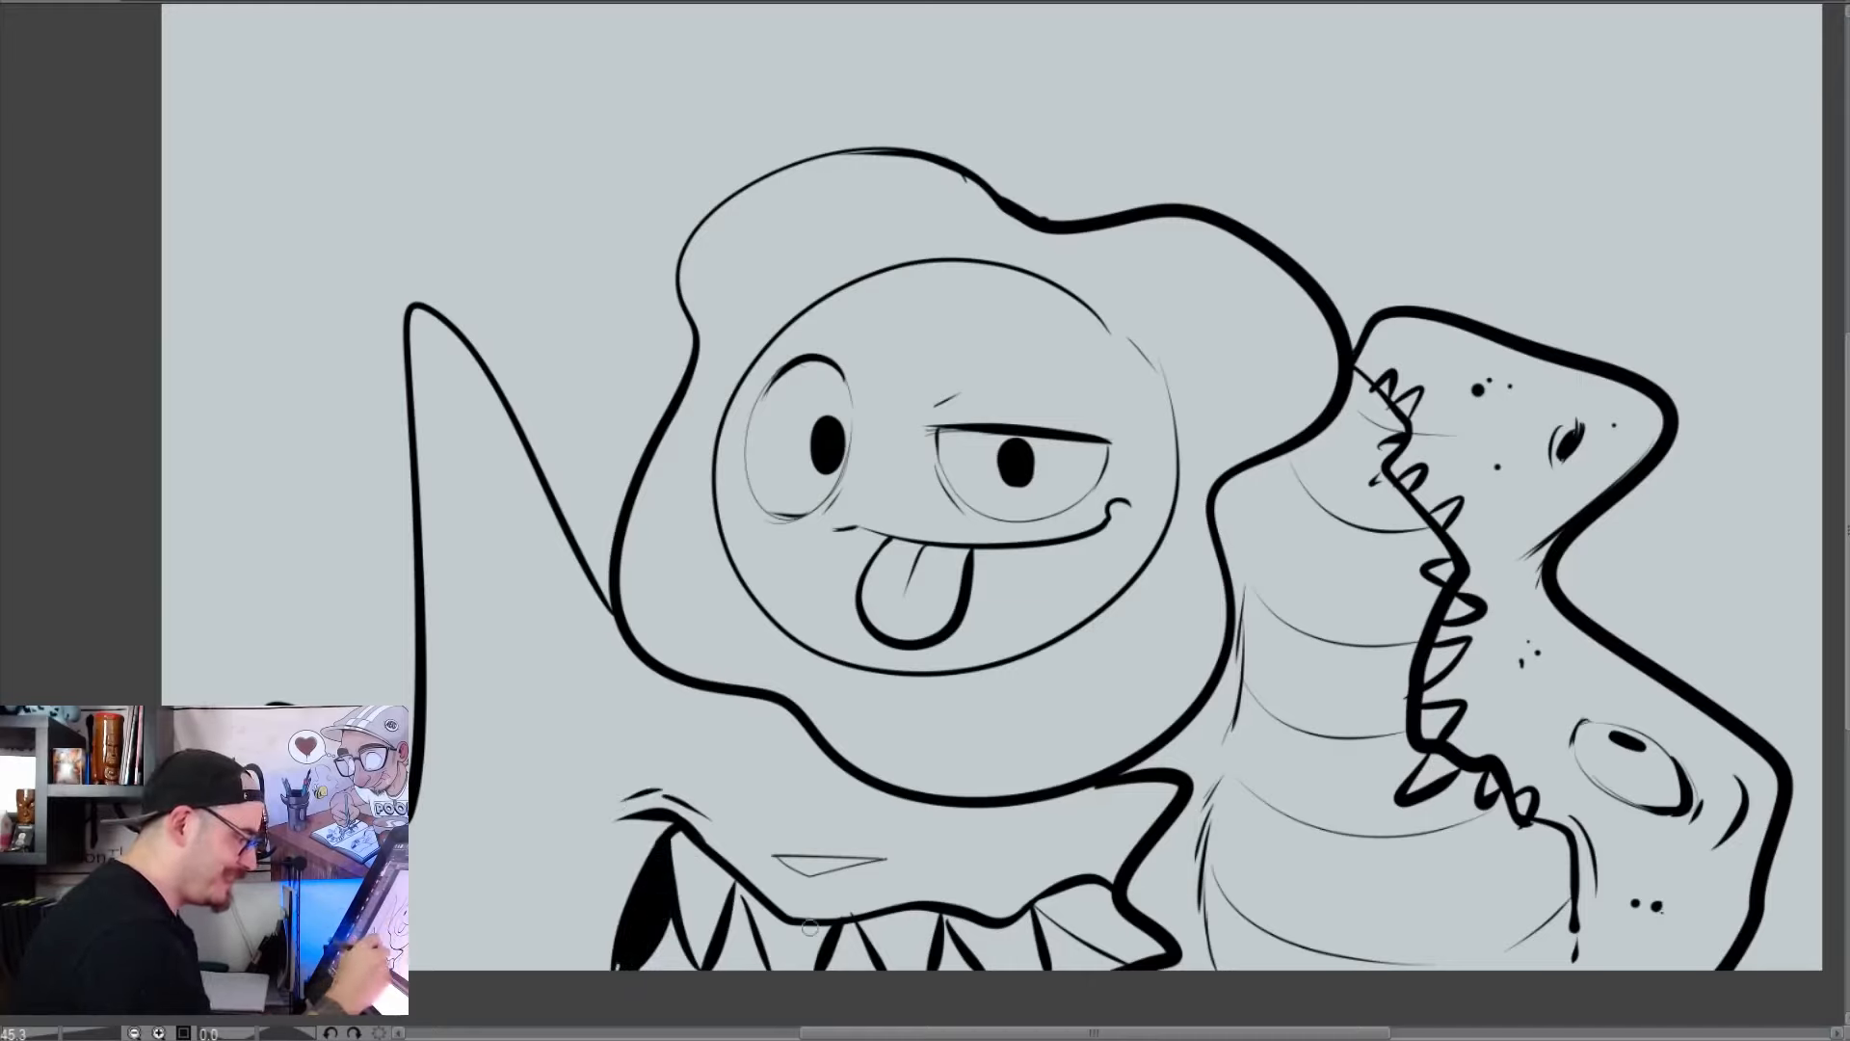
{"action": "mouse_move", "coordinate": [854, 918]}
{"action": "left_mouse_down"}
{"action": "mouse_move", "coordinate": [887, 967]}
{"action": "mouse_move", "coordinate": [837, 944]}
{"action": "mouse_move", "coordinate": [829, 962]}
{"action": "mouse_move", "coordinate": [858, 986]}
{"action": "mouse_move", "coordinate": [956, 965]}
{"action": "left_mouse_up"}
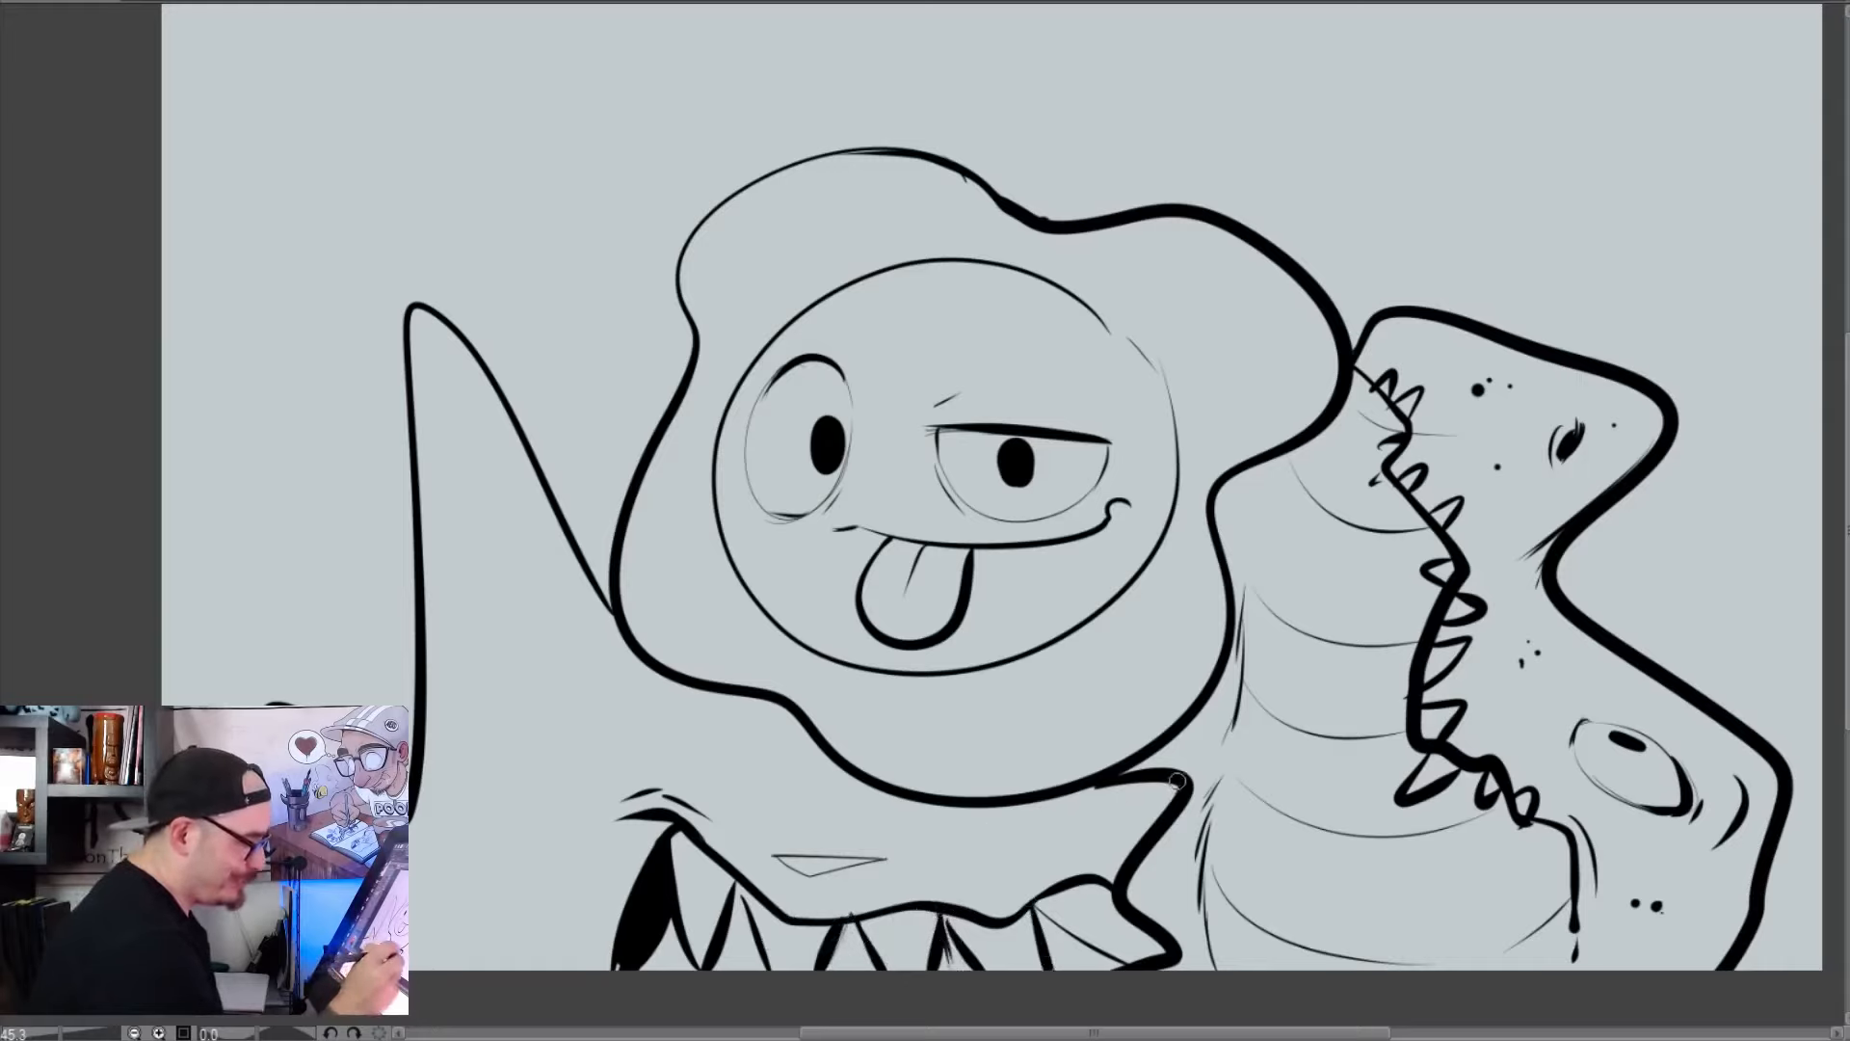
Add a thin contour line on the snout, three curved gill lines behind the mouth, a short back line, and a thicker fin base
{"action": "left_click_drag", "start_coordinate": [1177, 781], "coordinate": [1050, 884]}
{"action": "left_click_drag", "start_coordinate": [520, 844], "coordinate": [503, 965]}
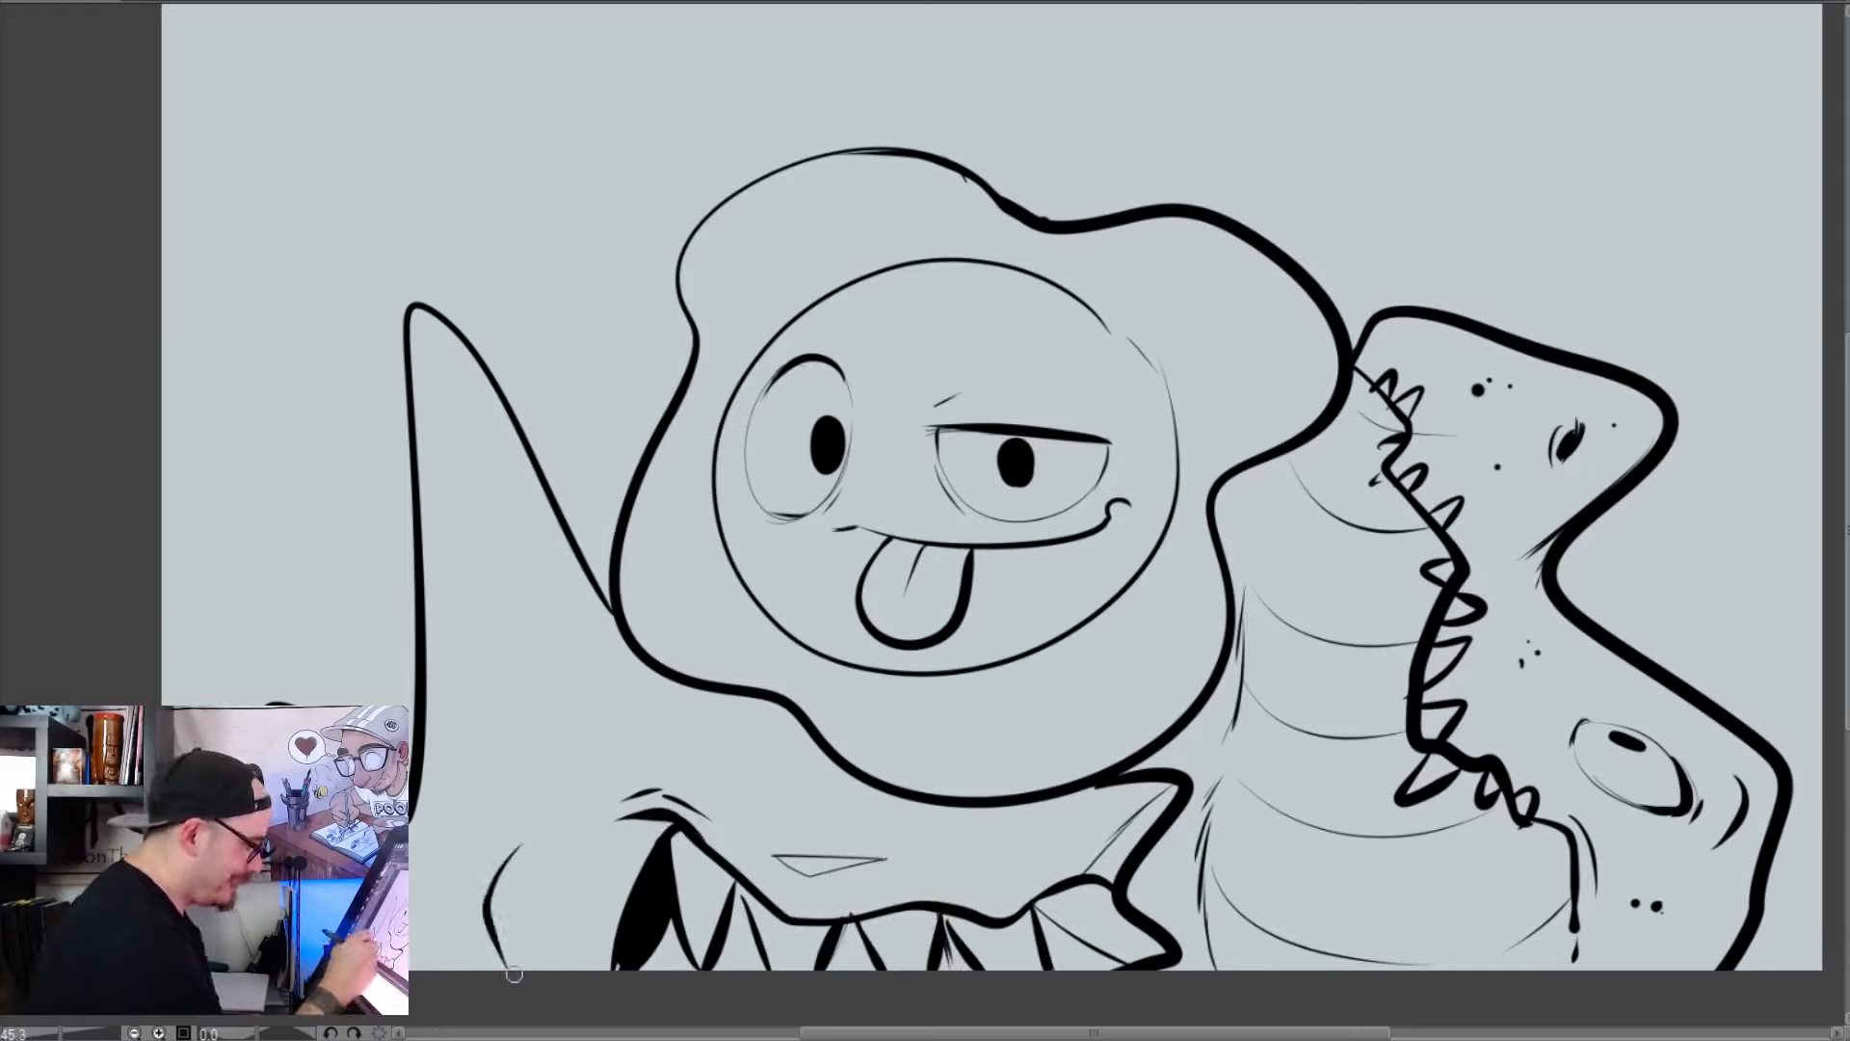
{"action": "left_click_drag", "start_coordinate": [487, 869], "coordinate": [467, 967]}
{"action": "left_click_drag", "start_coordinate": [443, 905], "coordinate": [445, 963]}
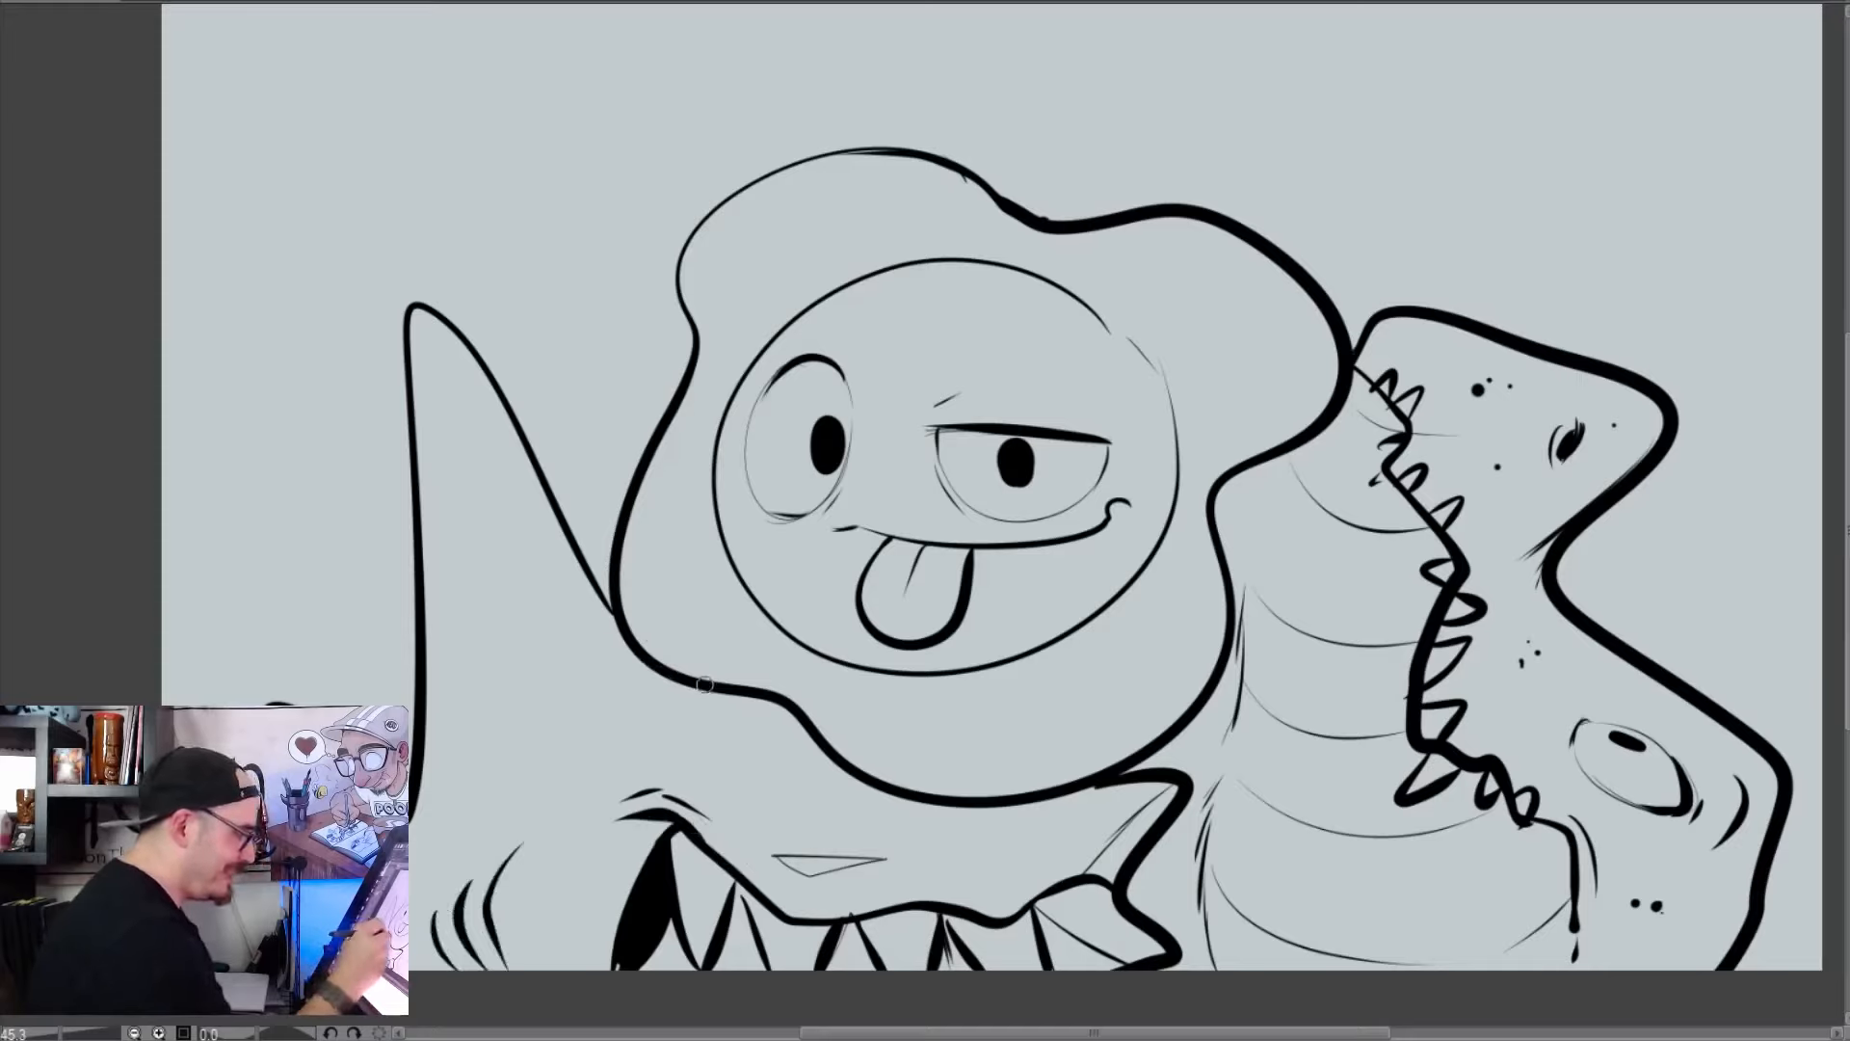
{"action": "left_click_drag", "start_coordinate": [671, 674], "coordinate": [589, 679]}
{"action": "mouse_move", "coordinate": [568, 541]}
{"action": "left_mouse_down"}
{"action": "mouse_move", "coordinate": [615, 617]}
{"action": "mouse_move", "coordinate": [570, 688]}
{"action": "left_mouse_up"}
{"action": "left_click_drag", "start_coordinate": [549, 513], "coordinate": [617, 616]}
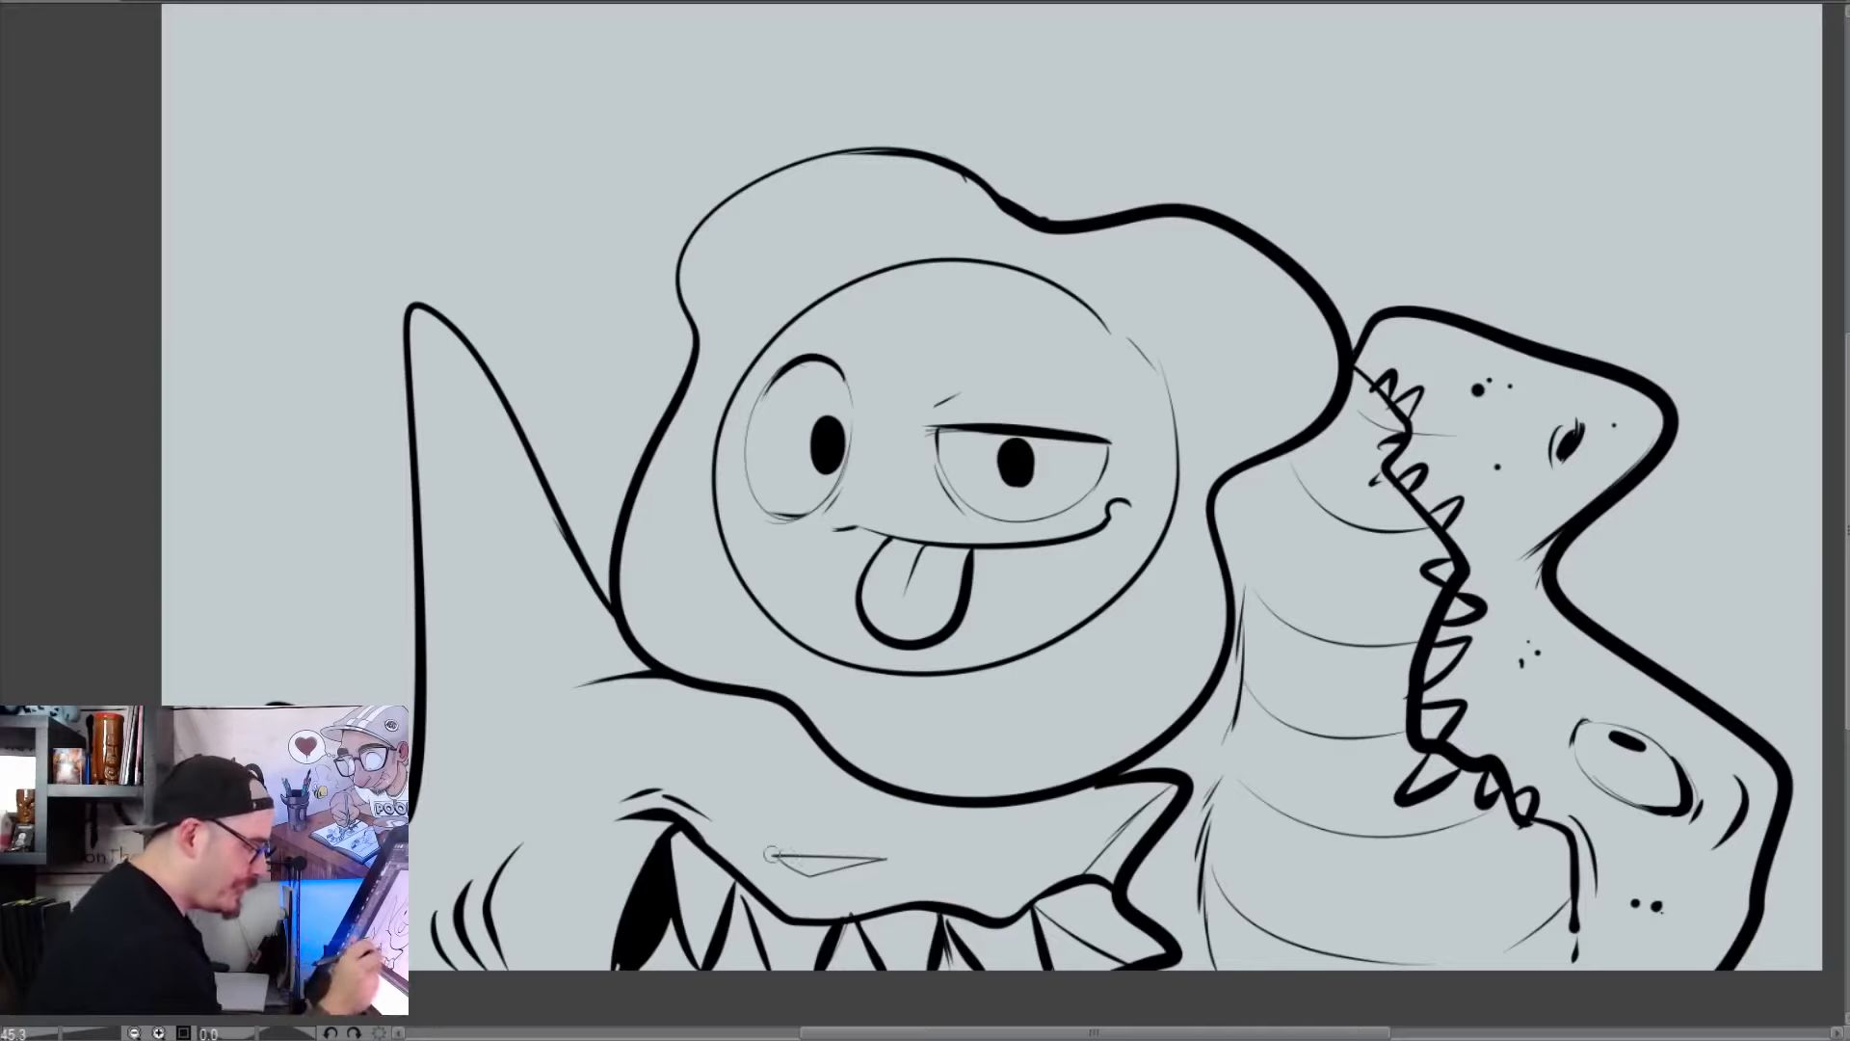
Ink the flat triangular eye with a heavy upper lid, an angry brow line, and a small shaded iris with lower-lid wrinkles
{"action": "left_click_drag", "start_coordinate": [760, 853], "coordinate": [898, 858]}
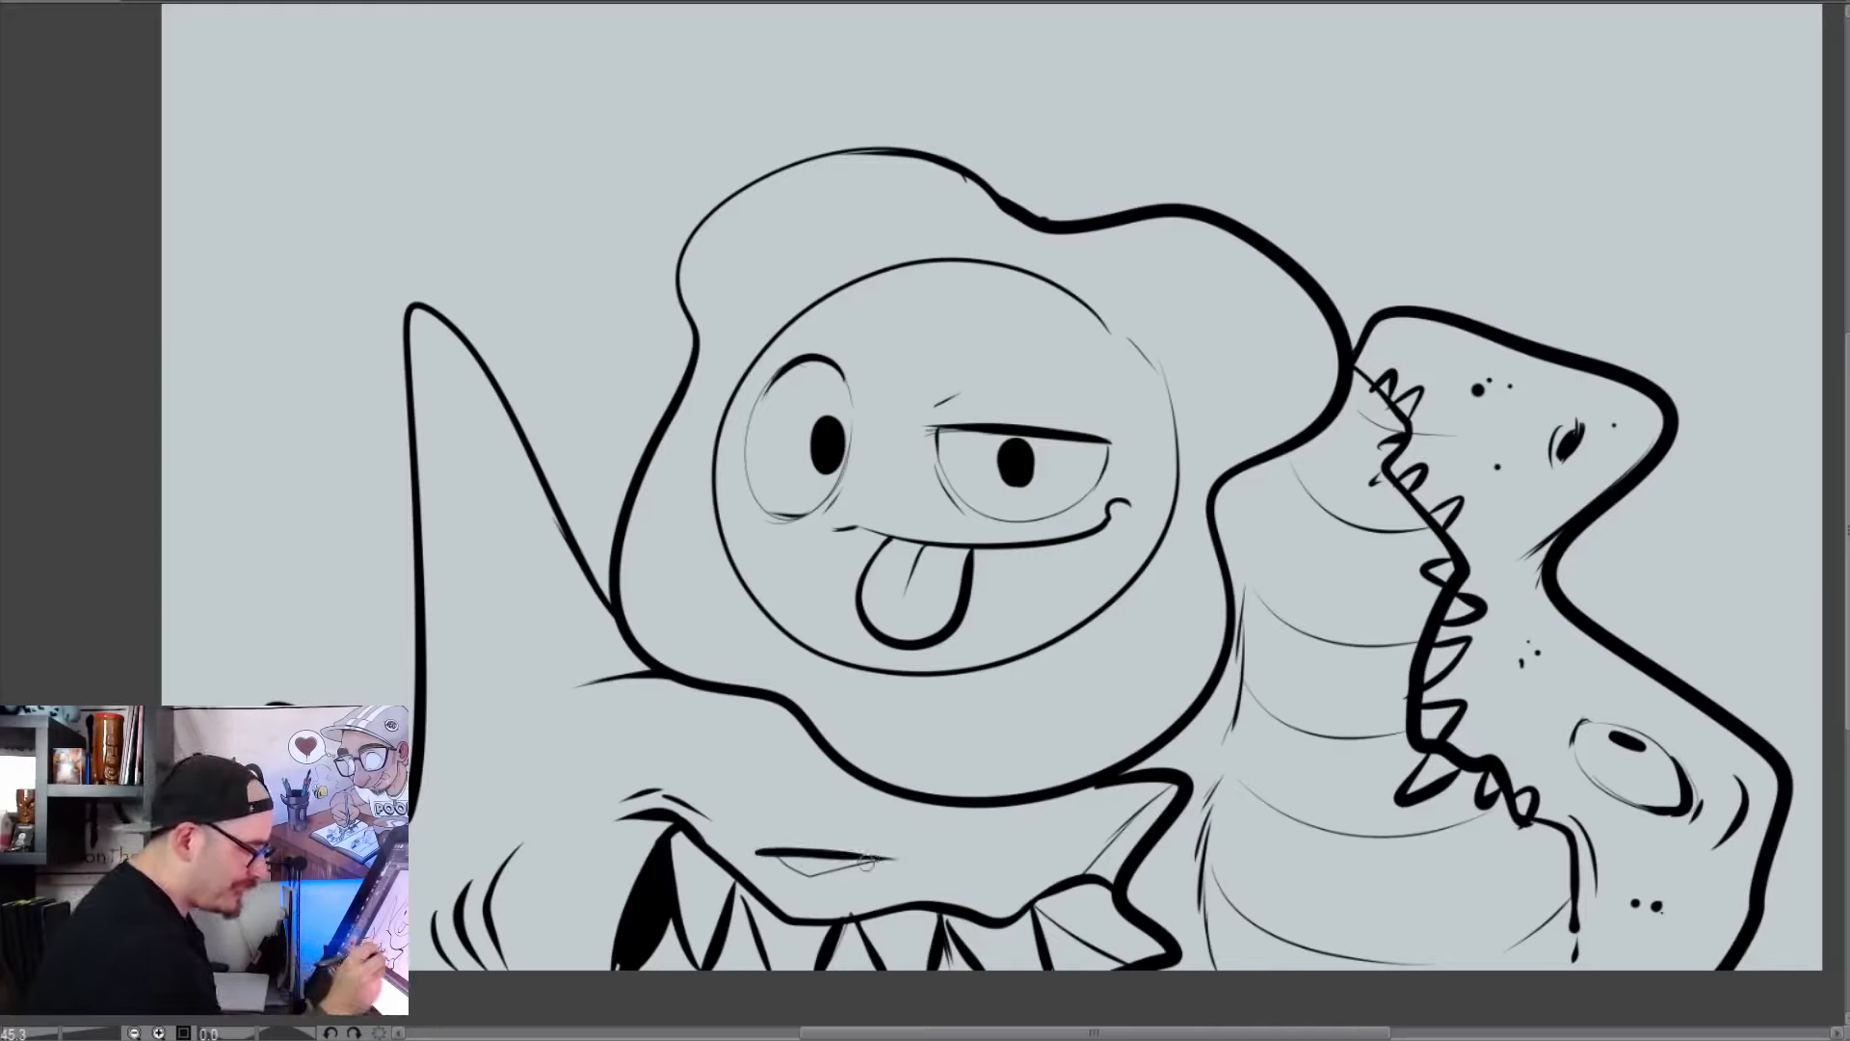
{"action": "mouse_move", "coordinate": [841, 870]}
{"action": "left_mouse_down"}
{"action": "mouse_move", "coordinate": [820, 863]}
{"action": "mouse_move", "coordinate": [827, 884]}
{"action": "mouse_move", "coordinate": [776, 858]}
{"action": "mouse_move", "coordinate": [890, 852]}
{"action": "mouse_move", "coordinate": [842, 819]}
{"action": "left_mouse_up"}
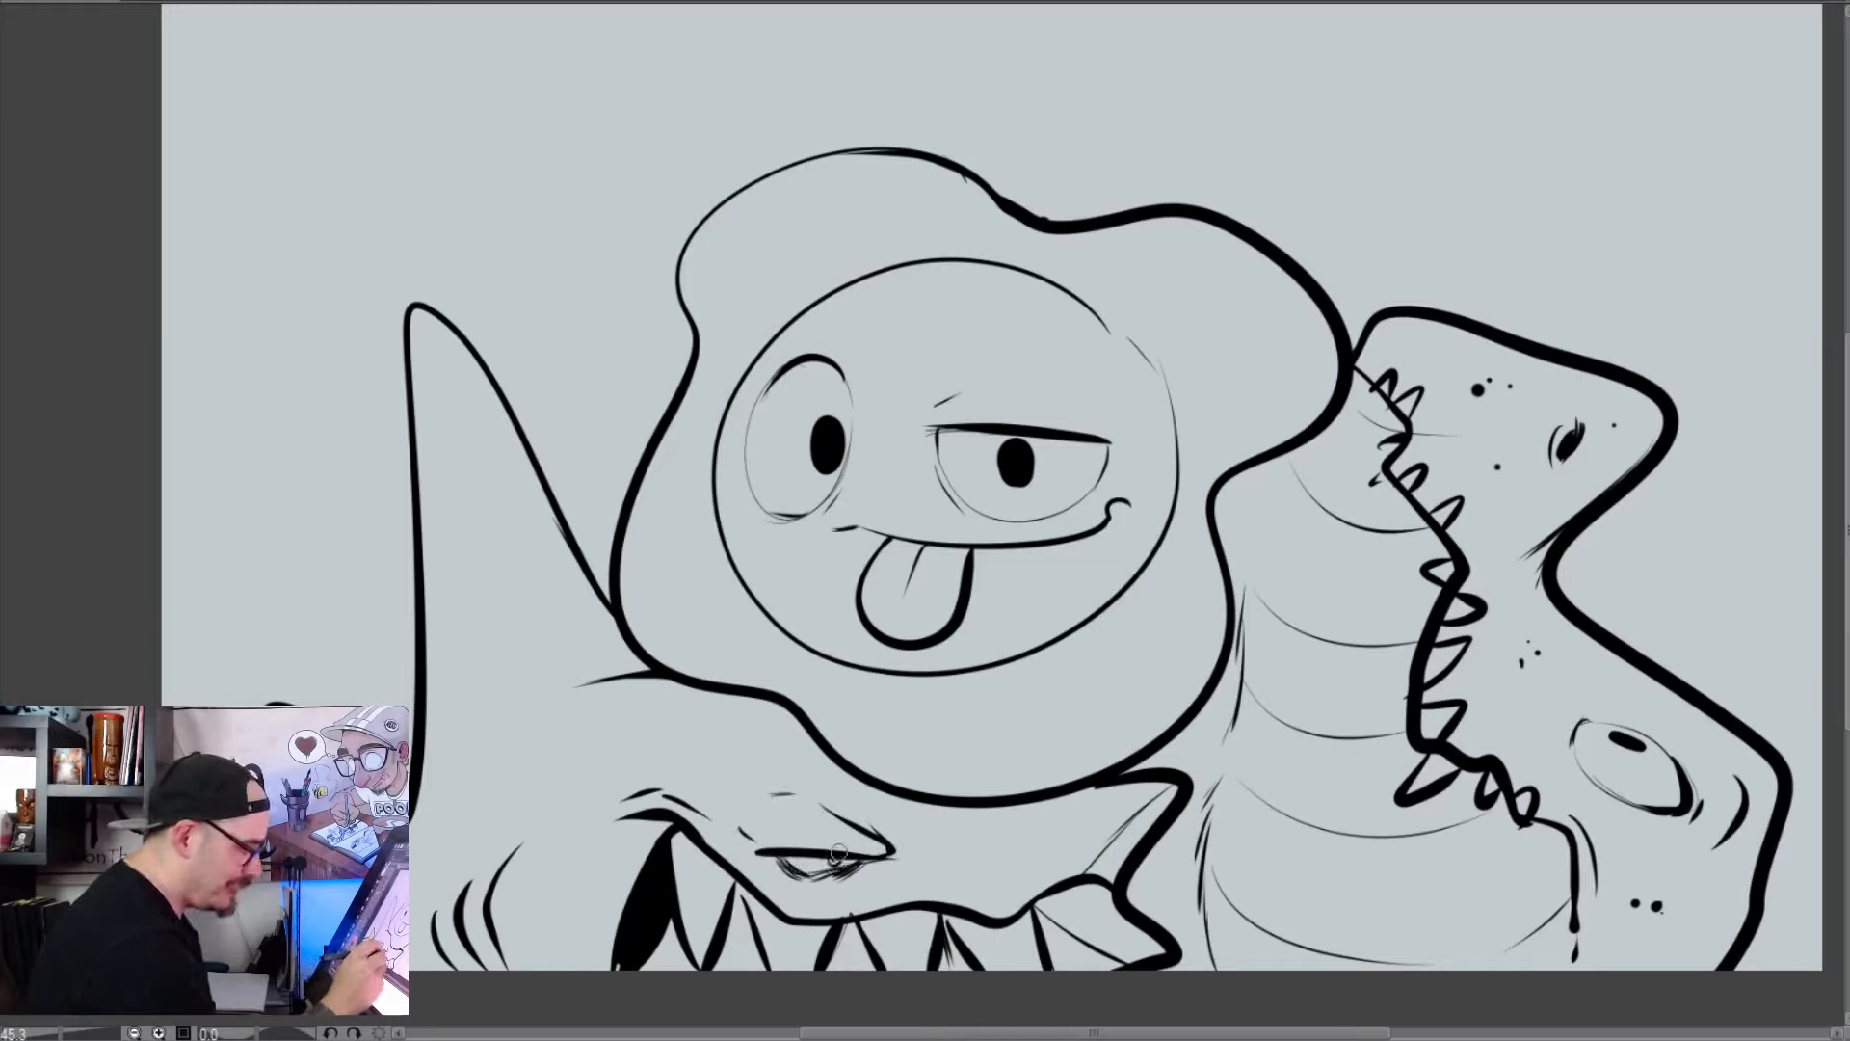
{"action": "left_click_drag", "start_coordinate": [858, 856], "coordinate": [841, 878]}
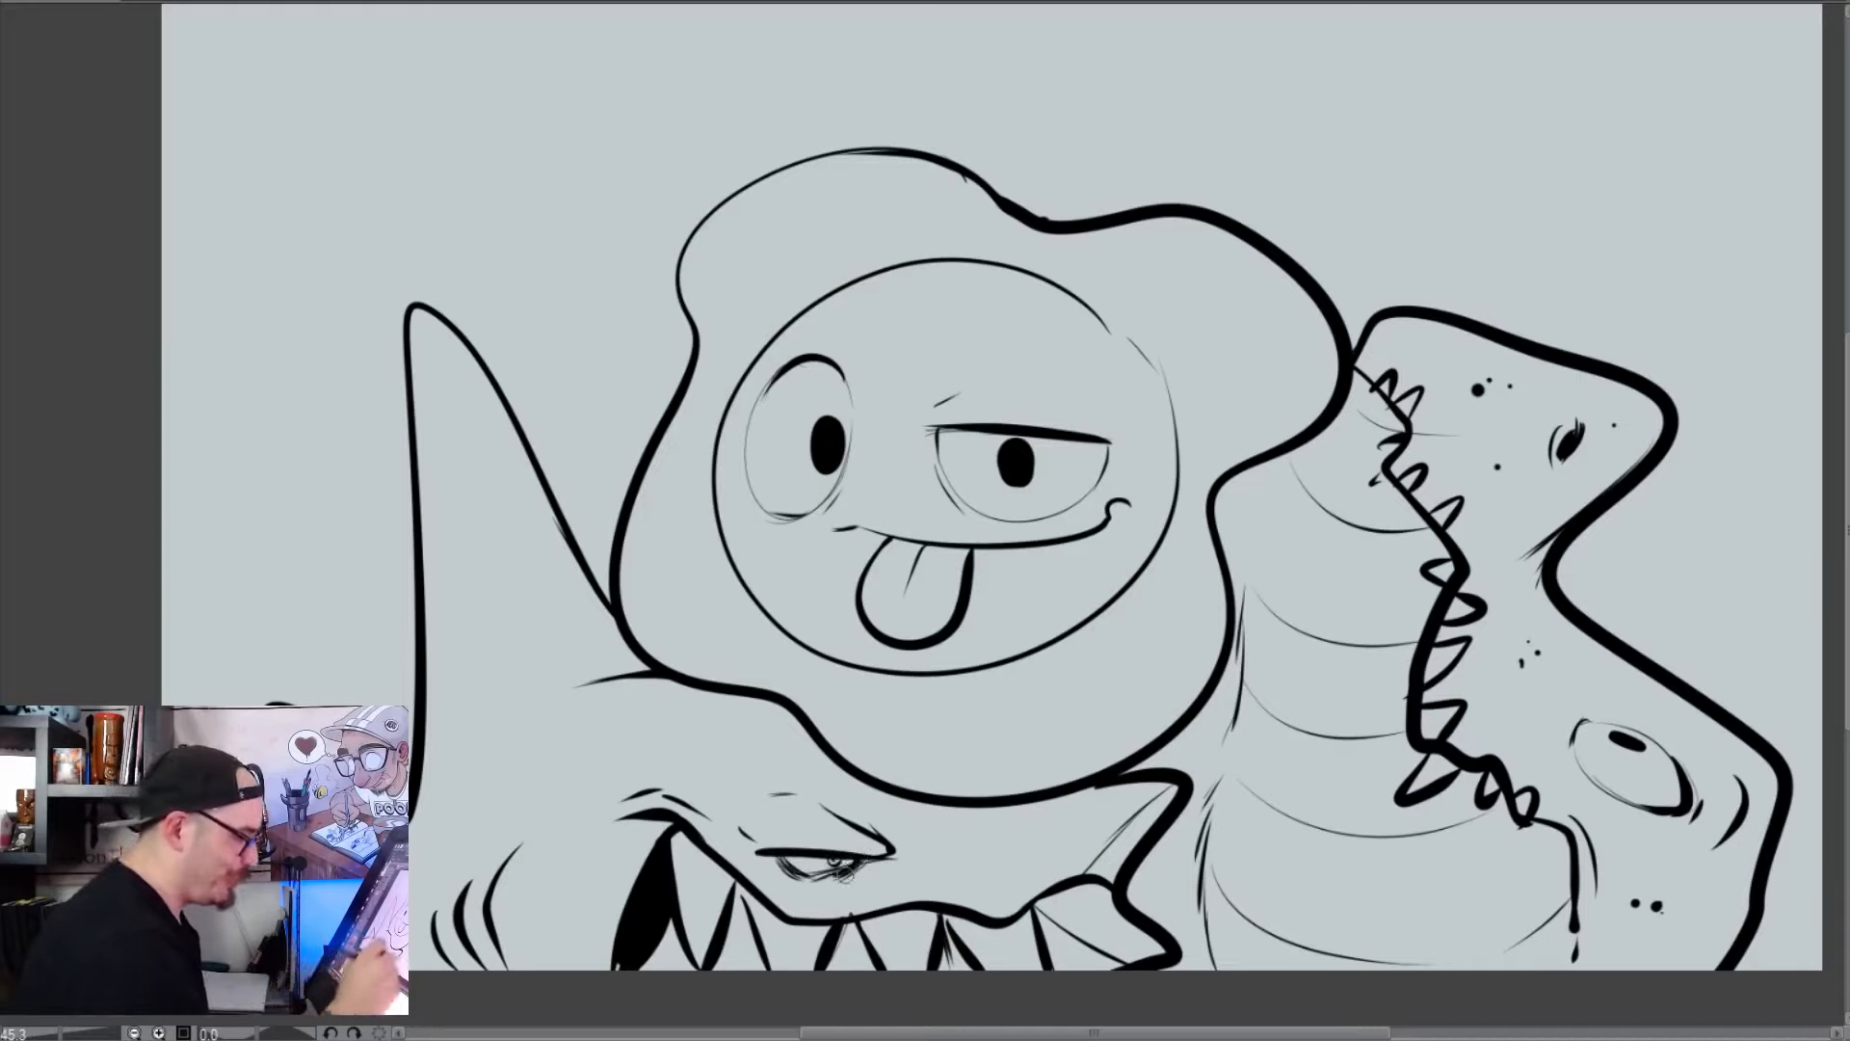
Fill the gaps between the lower creature's front teeth with black and add a small nostril dot on its snout
{"action": "left_click_drag", "start_coordinate": [1114, 894], "coordinate": [1176, 954]}
{"action": "mouse_move", "coordinate": [1034, 904]}
{"action": "left_mouse_down"}
{"action": "mouse_move", "coordinate": [1136, 972]}
{"action": "mouse_move", "coordinate": [1056, 950]}
{"action": "mouse_move", "coordinate": [1048, 968]}
{"action": "mouse_move", "coordinate": [1086, 963]}
{"action": "mouse_move", "coordinate": [1044, 922]}
{"action": "mouse_move", "coordinate": [1052, 960]}
{"action": "mouse_move", "coordinate": [1043, 912]}
{"action": "mouse_move", "coordinate": [1116, 968]}
{"action": "left_mouse_up"}
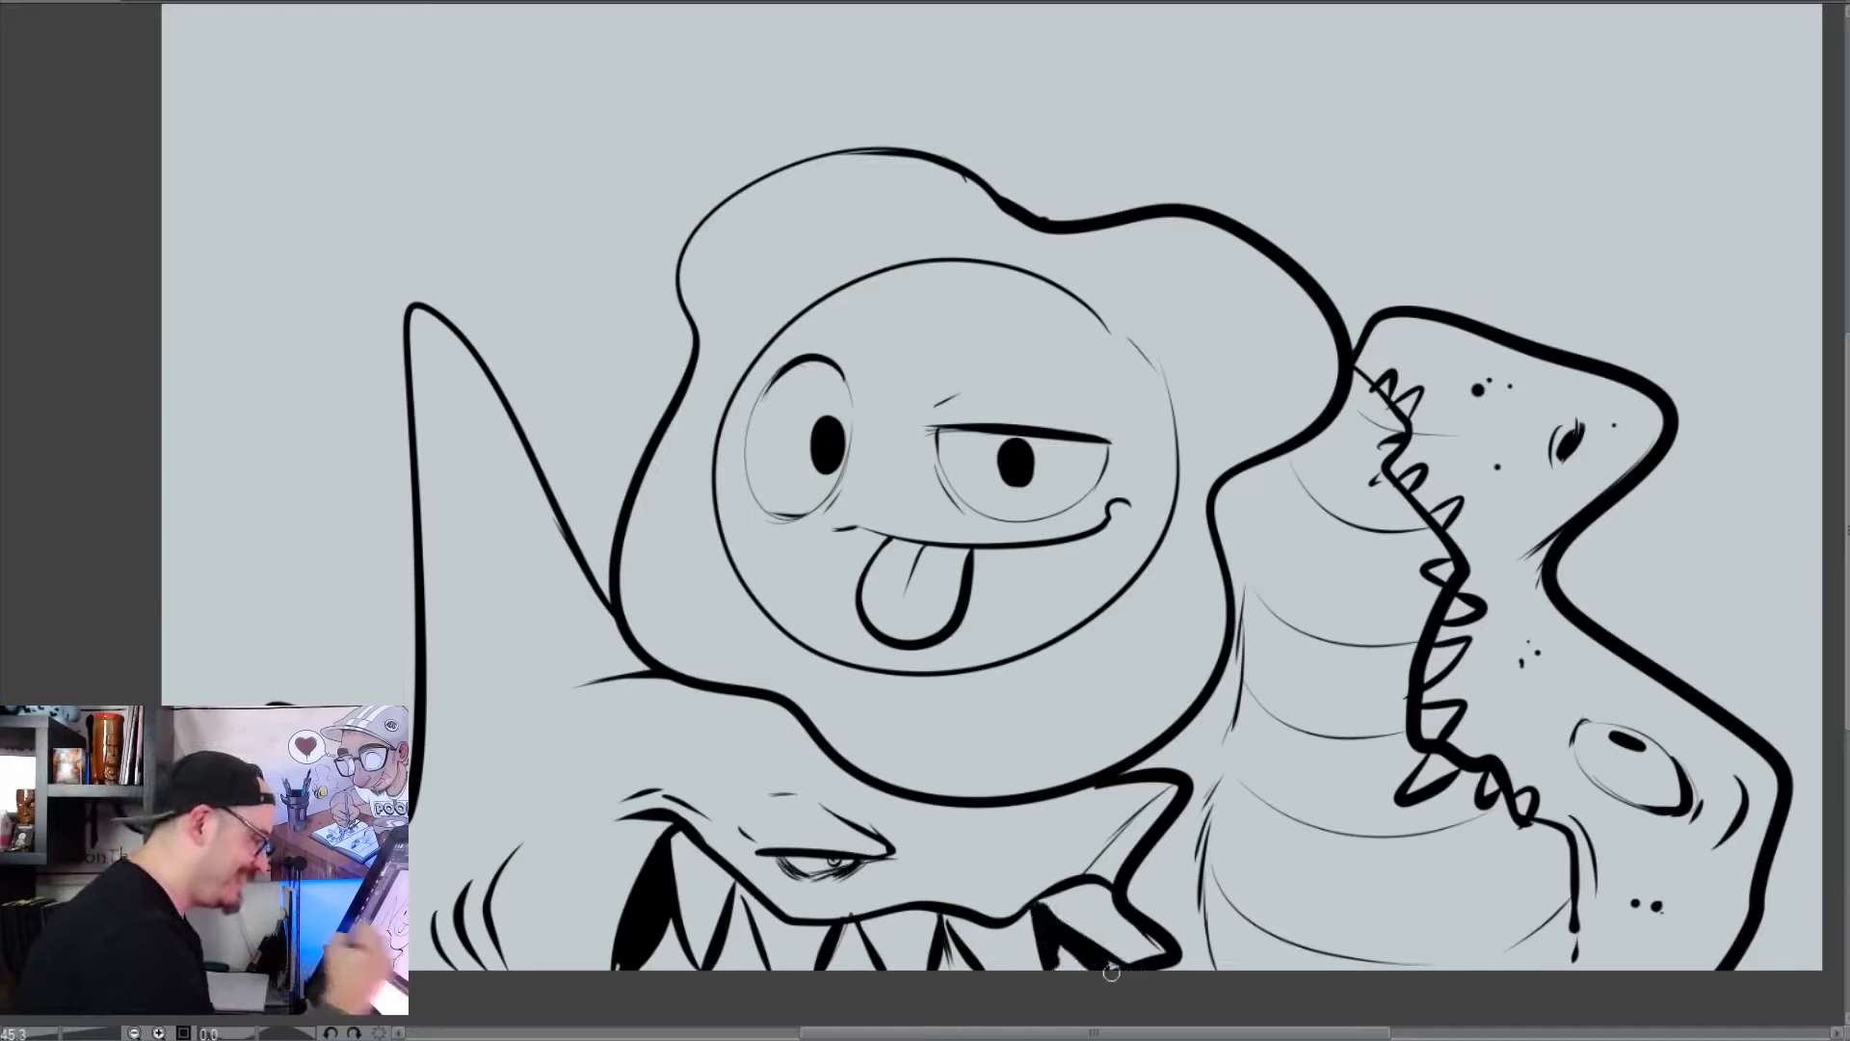
{"action": "mouse_move", "coordinate": [849, 921]}
{"action": "left_mouse_down"}
{"action": "mouse_move", "coordinate": [878, 969]}
{"action": "mouse_move", "coordinate": [863, 952]}
{"action": "left_mouse_up"}
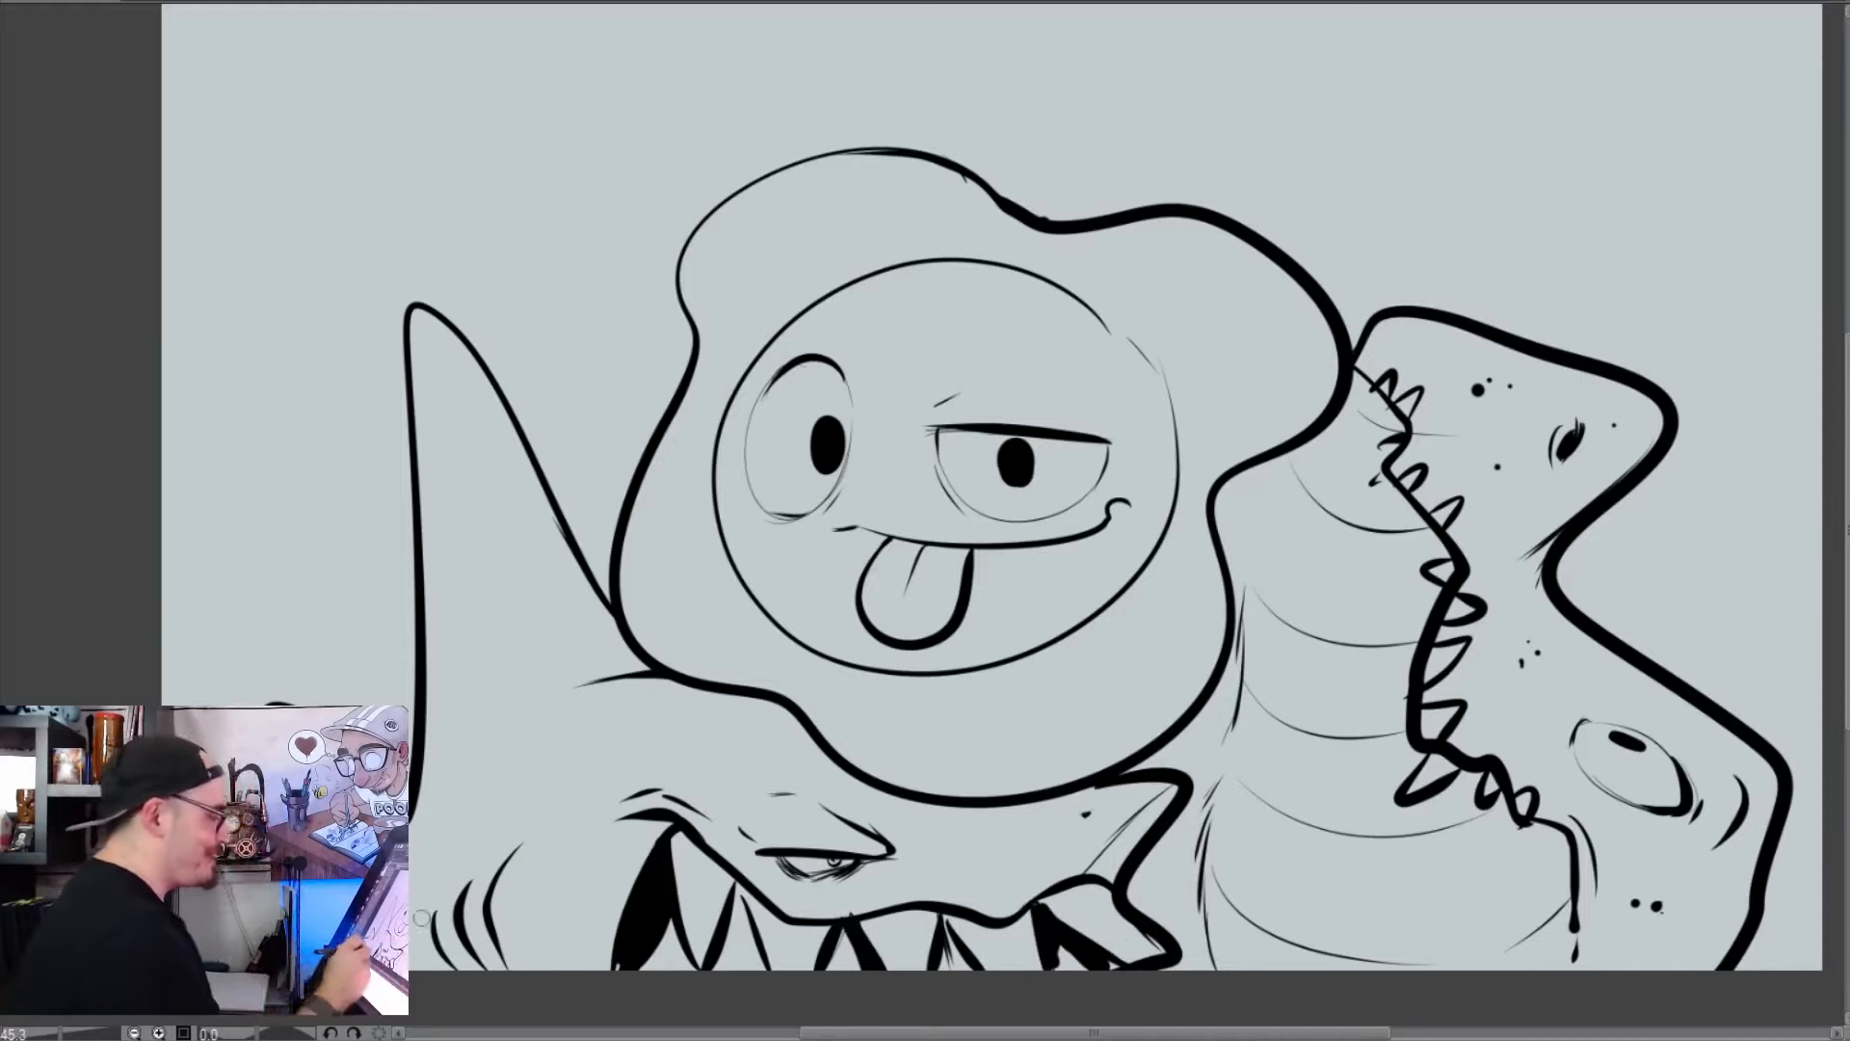
{"action": "mouse_move", "coordinate": [1520, 713]}
{"action": "left_mouse_down"}
{"action": "mouse_move", "coordinate": [1357, 892]}
{"action": "mouse_move", "coordinate": [1361, 856]}
{"action": "left_mouse_up"}
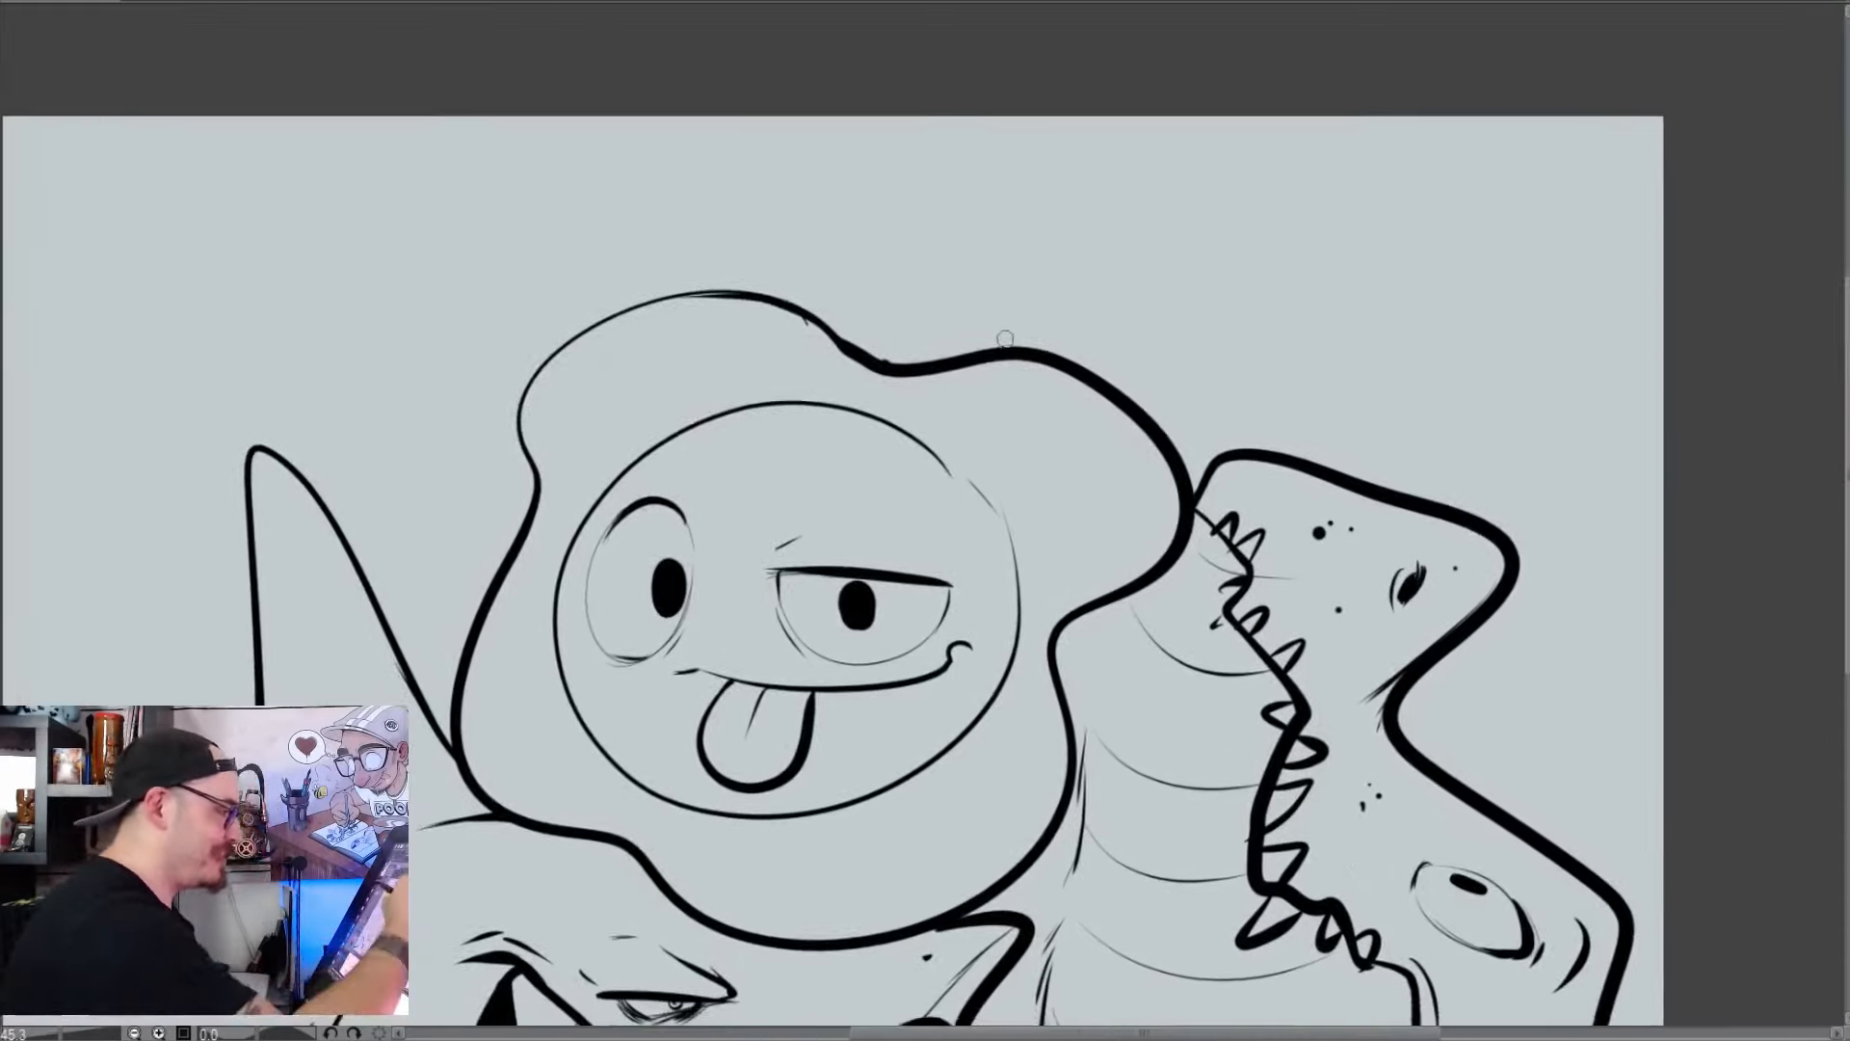
Draw a bold bent line rising from the blob's upper outline to the canvas's top edge and thicken its upper part
{"action": "left_click_drag", "start_coordinate": [1002, 343], "coordinate": [957, 96]}
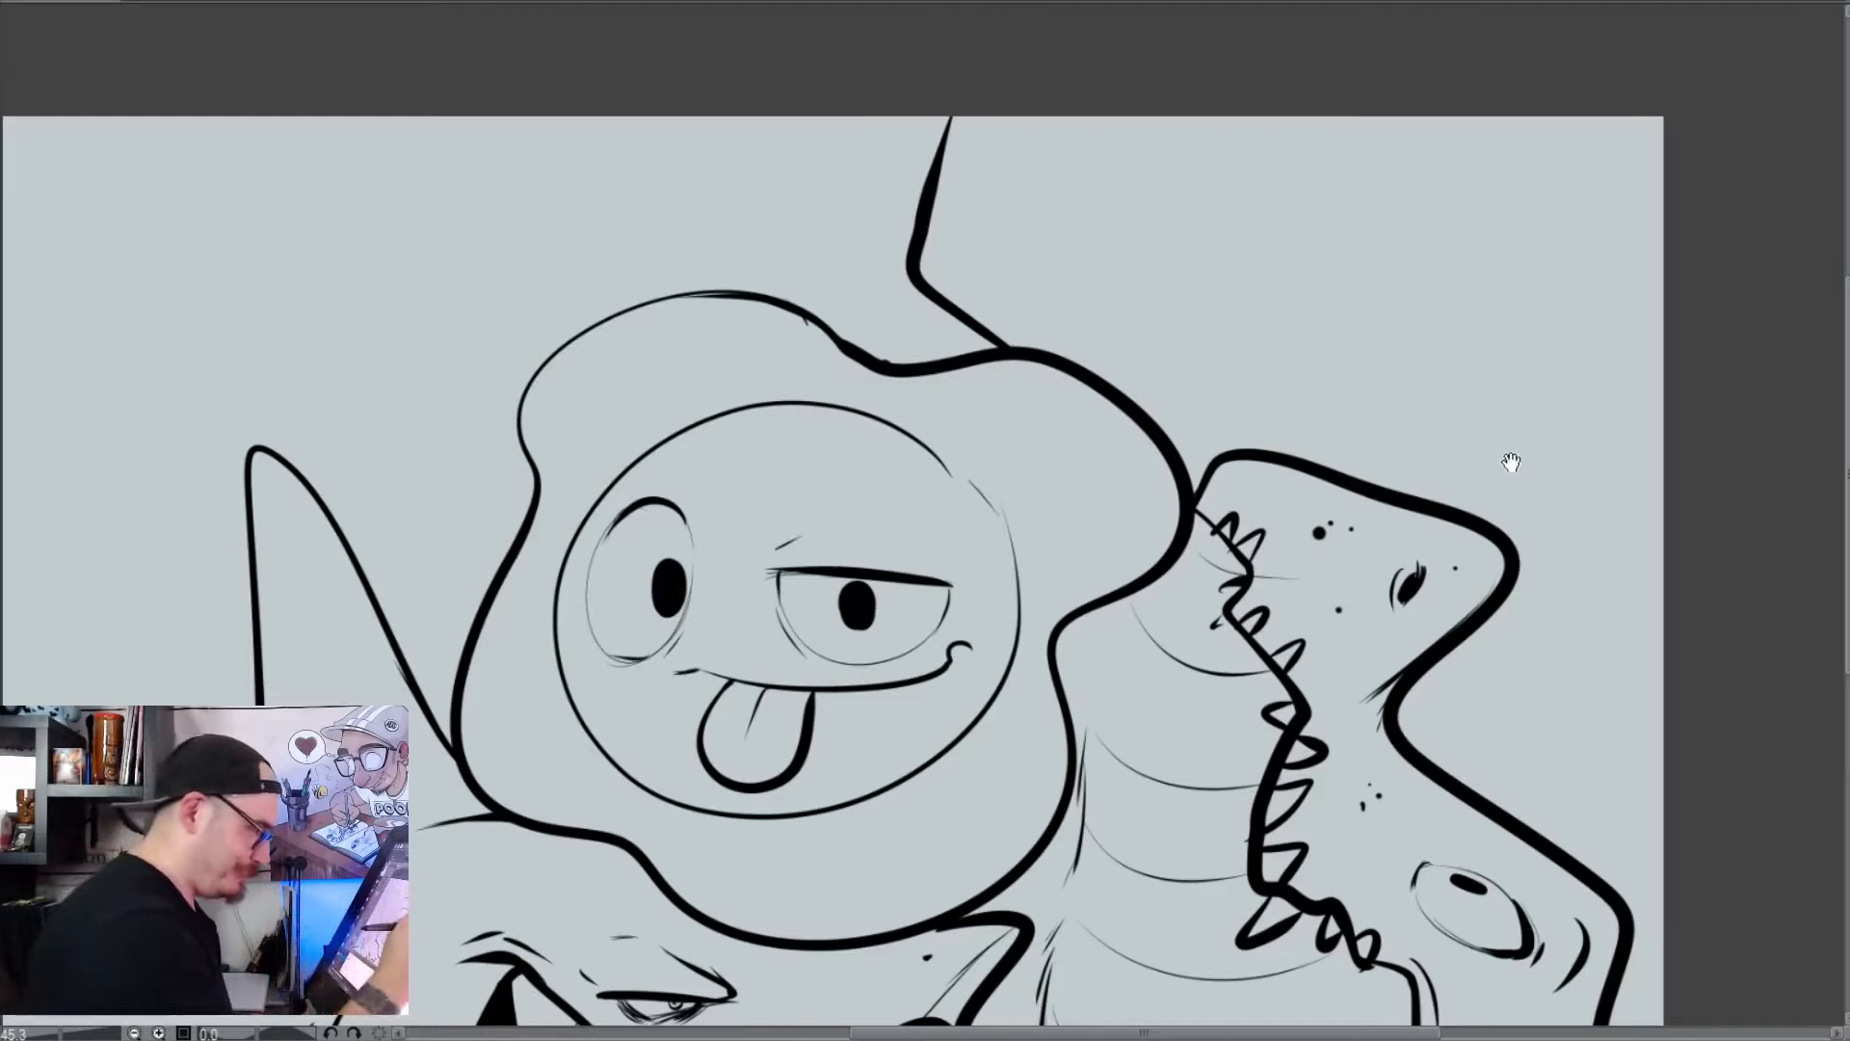
{"action": "left_click_drag", "start_coordinate": [1511, 461], "coordinate": [1495, 491]}
{"action": "left_click_drag", "start_coordinate": [931, 143], "coordinate": [920, 193]}
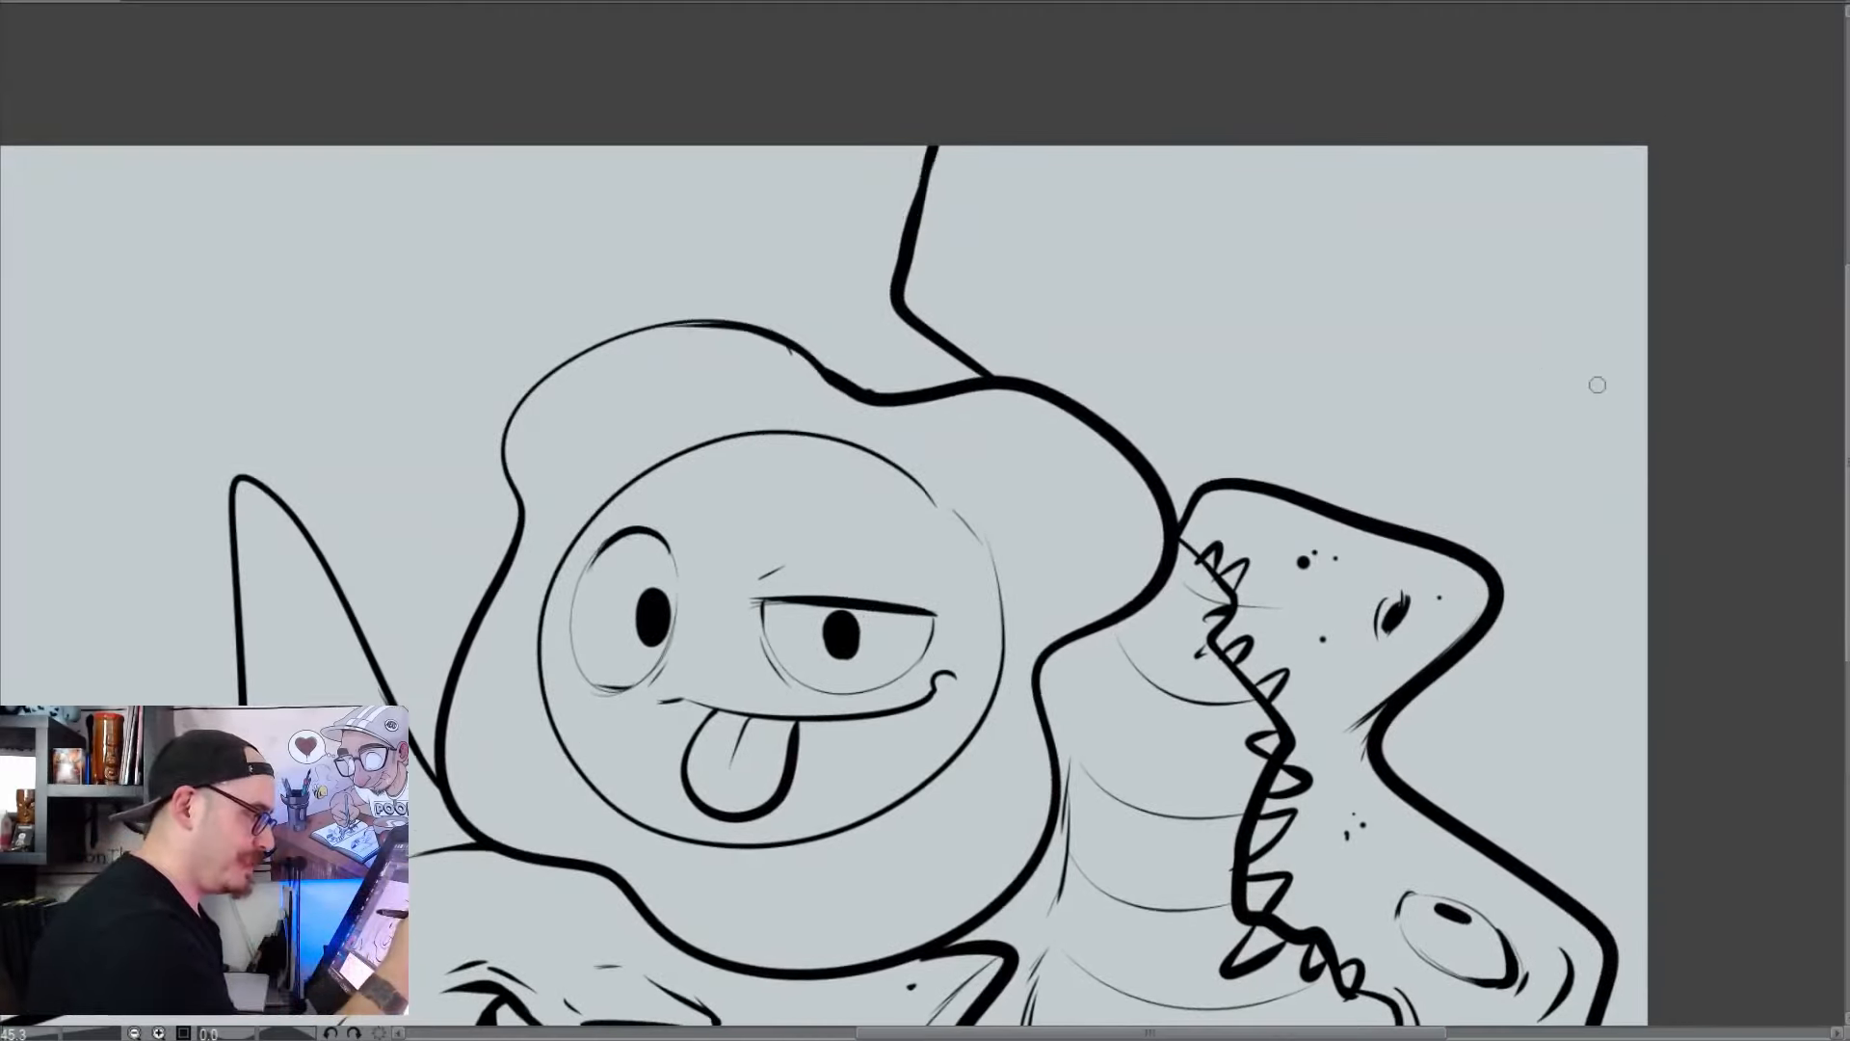
Rough in a small standing figure beyond the reptile's snout, with a rounded head, long narrow body and short legs
{"action": "mouse_move", "coordinate": [1549, 344]}
{"action": "left_mouse_down"}
{"action": "mouse_move", "coordinate": [1530, 442]}
{"action": "mouse_move", "coordinate": [1552, 349]}
{"action": "mouse_move", "coordinate": [1608, 371]}
{"action": "mouse_move", "coordinate": [1608, 396]}
{"action": "mouse_move", "coordinate": [1603, 451]}
{"action": "mouse_move", "coordinate": [1557, 506]}
{"action": "left_mouse_up"}
{"action": "left_click_drag", "start_coordinate": [1609, 445], "coordinate": [1593, 643]}
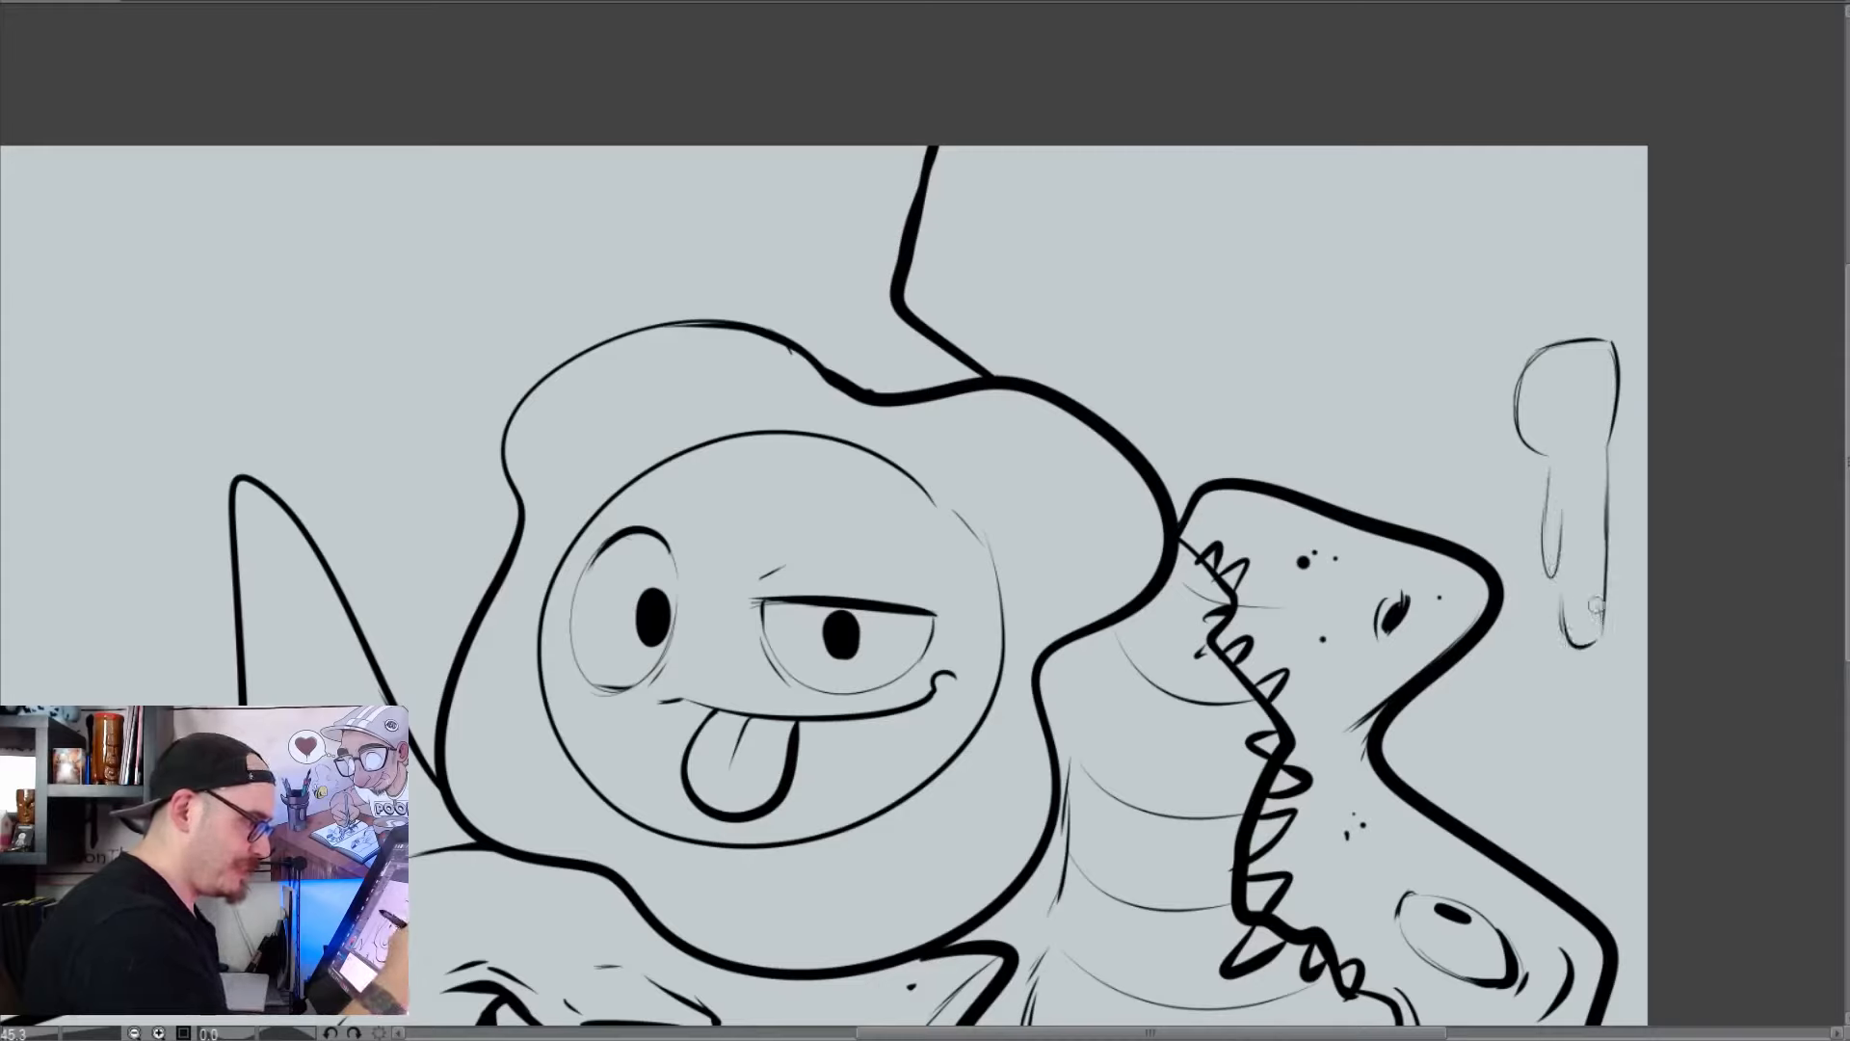
{"action": "left_click_drag", "start_coordinate": [1587, 569], "coordinate": [1586, 662]}
{"action": "left_click_drag", "start_coordinate": [1607, 492], "coordinate": [1605, 639]}
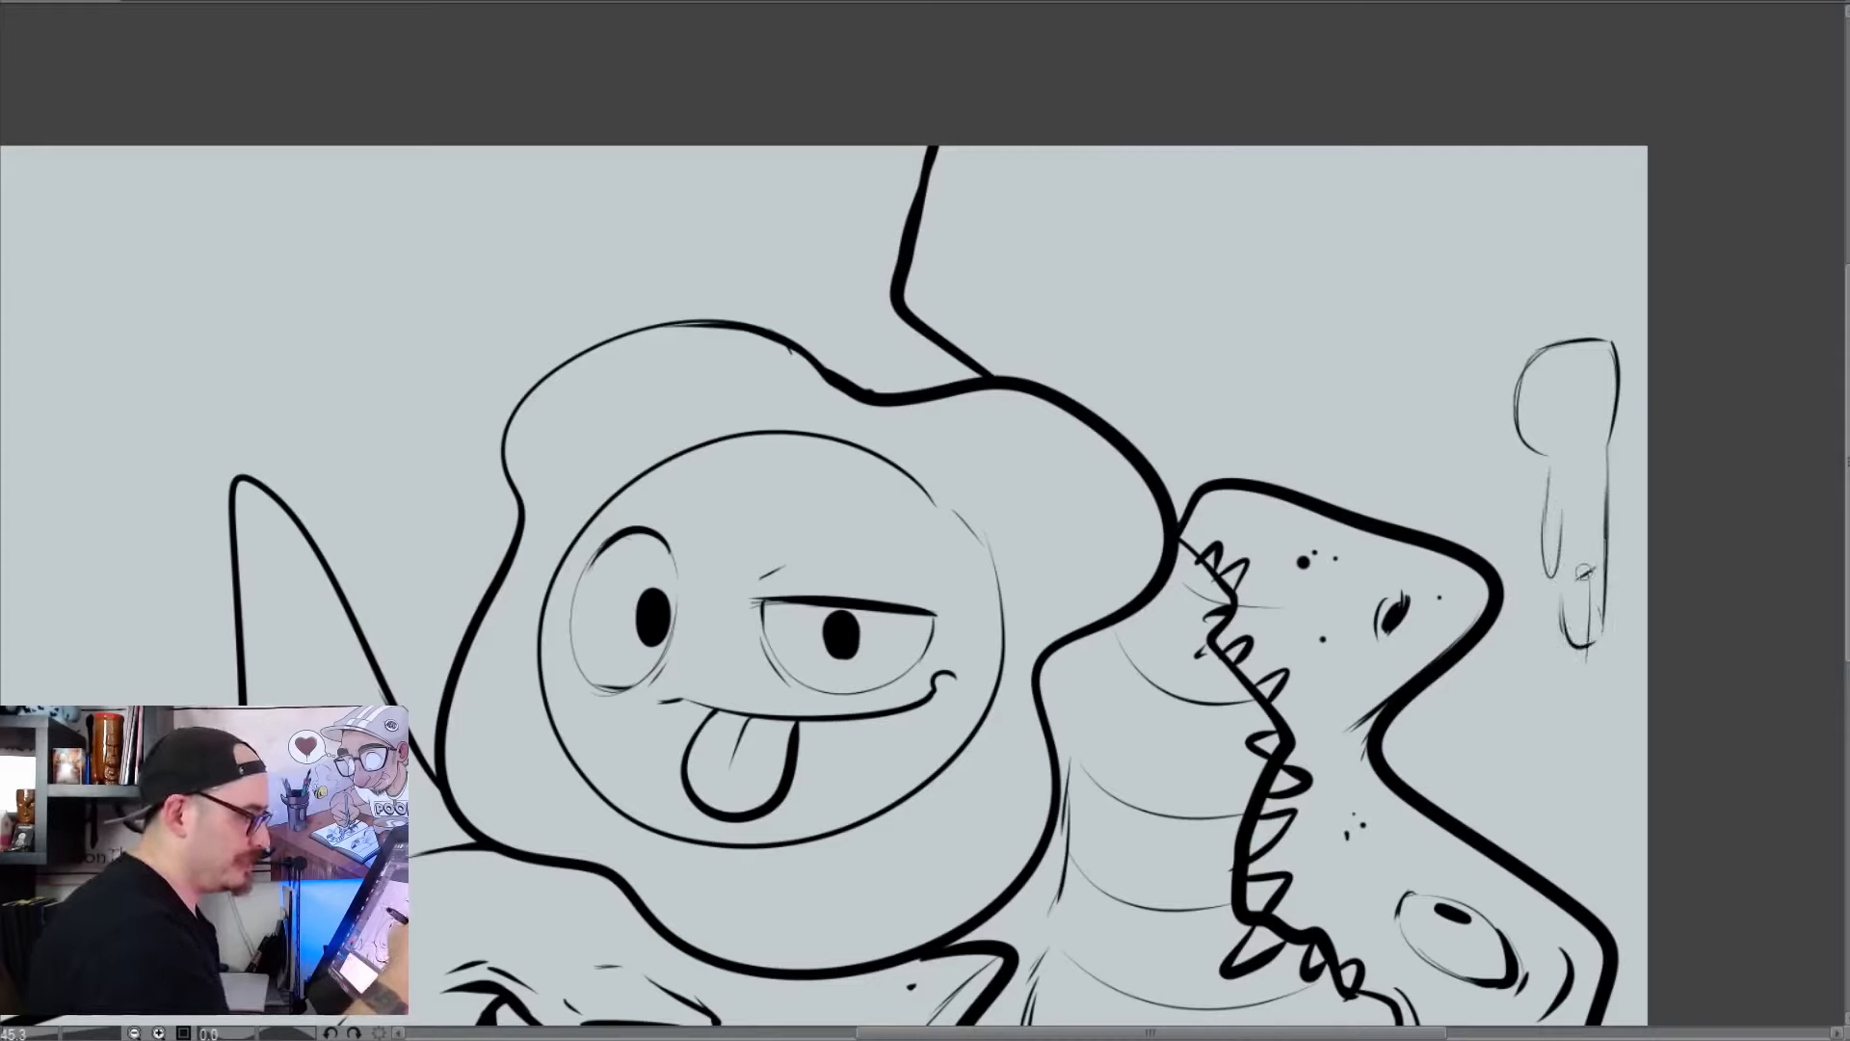
{"action": "mouse_move", "coordinate": [1606, 459]}
{"action": "left_mouse_down"}
{"action": "mouse_move", "coordinate": [1607, 576]}
{"action": "mouse_move", "coordinate": [1595, 443]}
{"action": "left_mouse_up"}
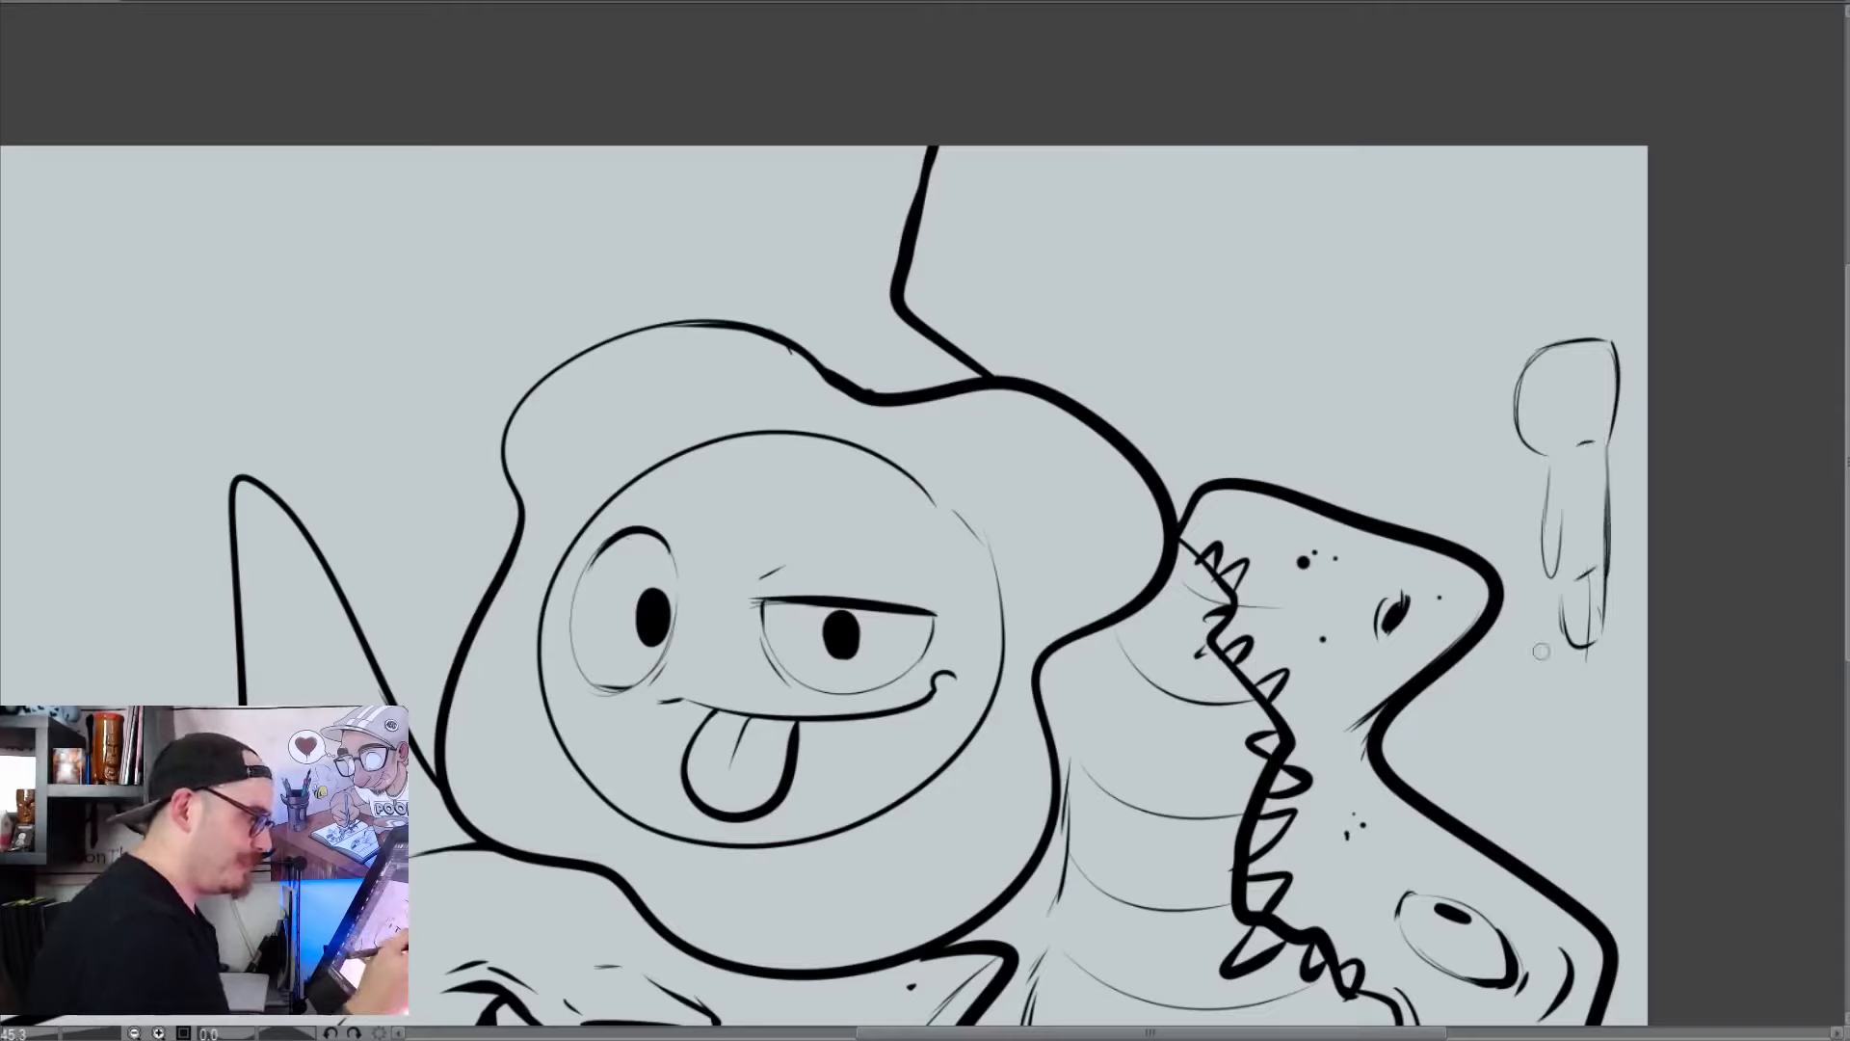
Draw a ground line from the reptile's snout to the small figure and add jagged grass tufts along the reptile's back
{"action": "mouse_move", "coordinate": [1558, 628]}
{"action": "left_mouse_down"}
{"action": "mouse_move", "coordinate": [1453, 644]}
{"action": "mouse_move", "coordinate": [1481, 638]}
{"action": "left_mouse_up"}
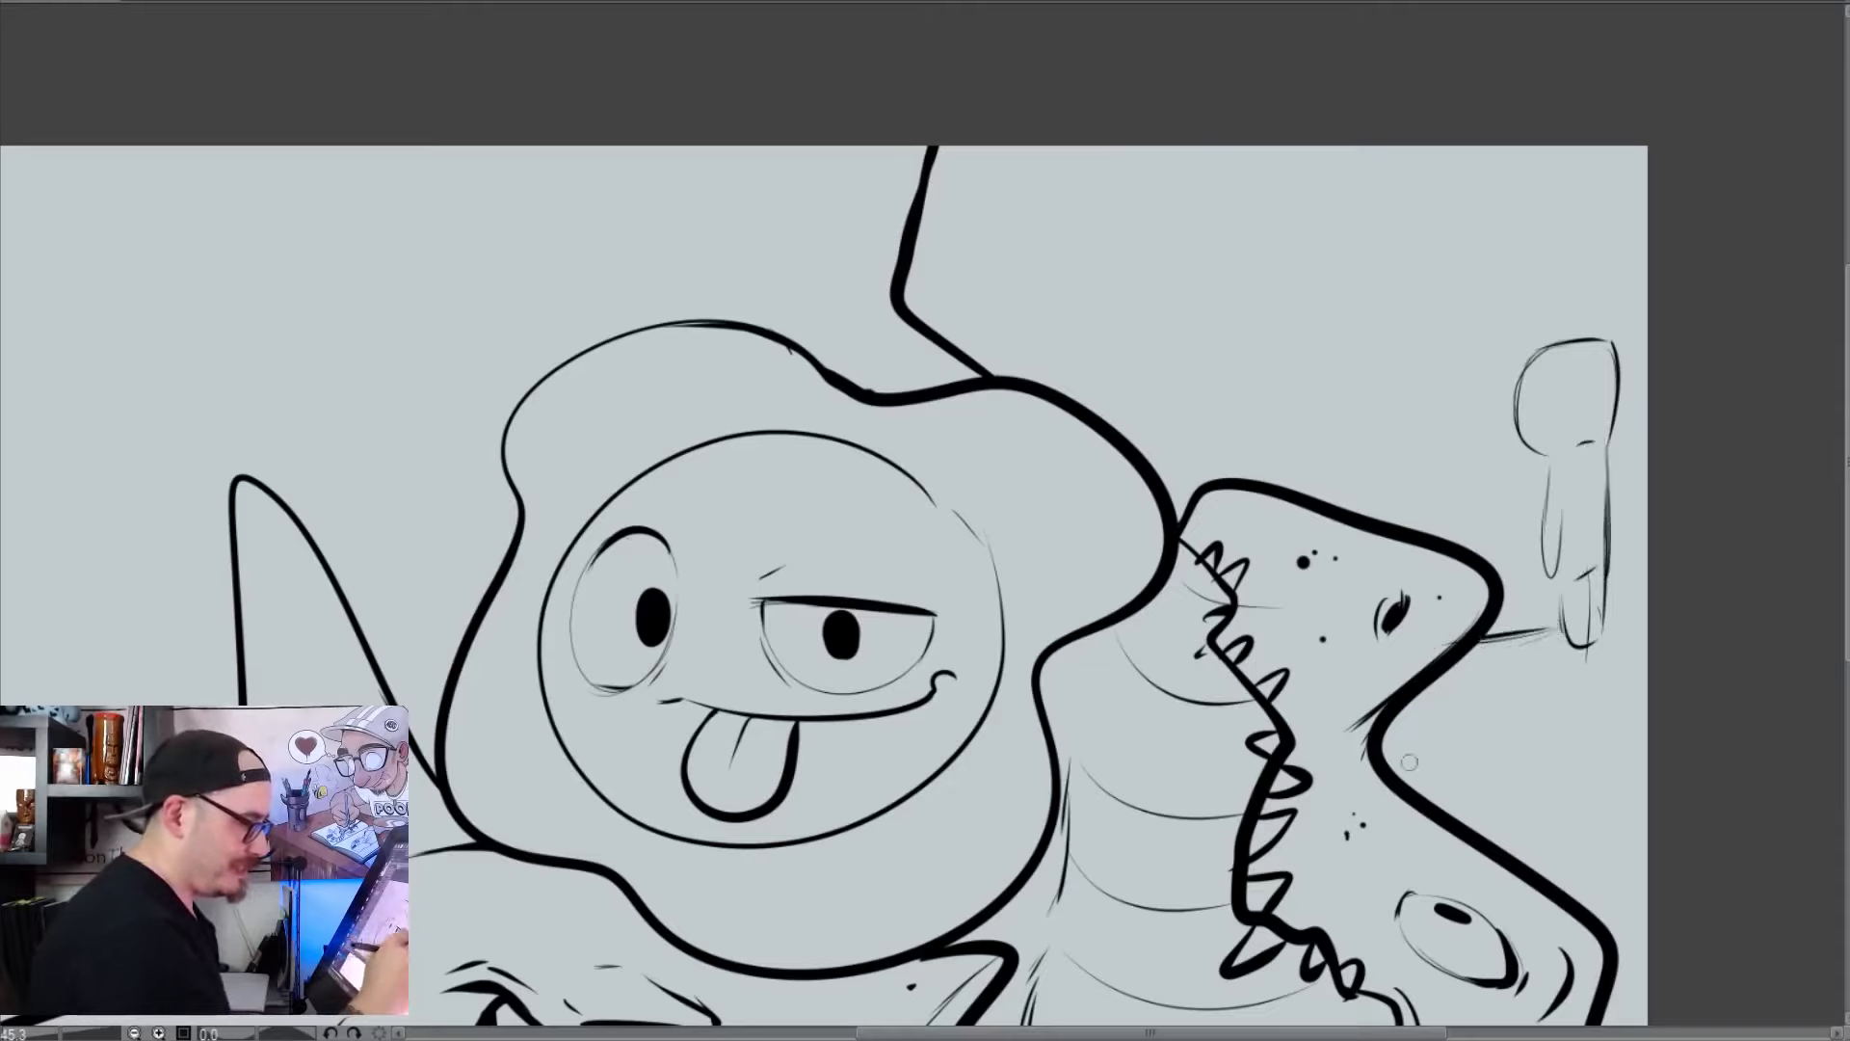
{"action": "mouse_move", "coordinate": [1387, 761]}
{"action": "left_mouse_down"}
{"action": "mouse_move", "coordinate": [1538, 811]}
{"action": "mouse_move", "coordinate": [1486, 804]}
{"action": "mouse_move", "coordinate": [1537, 833]}
{"action": "mouse_move", "coordinate": [1573, 824]}
{"action": "mouse_move", "coordinate": [1576, 791]}
{"action": "mouse_move", "coordinate": [1610, 843]}
{"action": "mouse_move", "coordinate": [1622, 806]}
{"action": "mouse_move", "coordinate": [1646, 859]}
{"action": "left_mouse_up"}
{"action": "left_click_drag", "start_coordinate": [1560, 776], "coordinate": [1596, 906]}
{"action": "left_click_drag", "start_coordinate": [1576, 809], "coordinate": [1624, 952]}
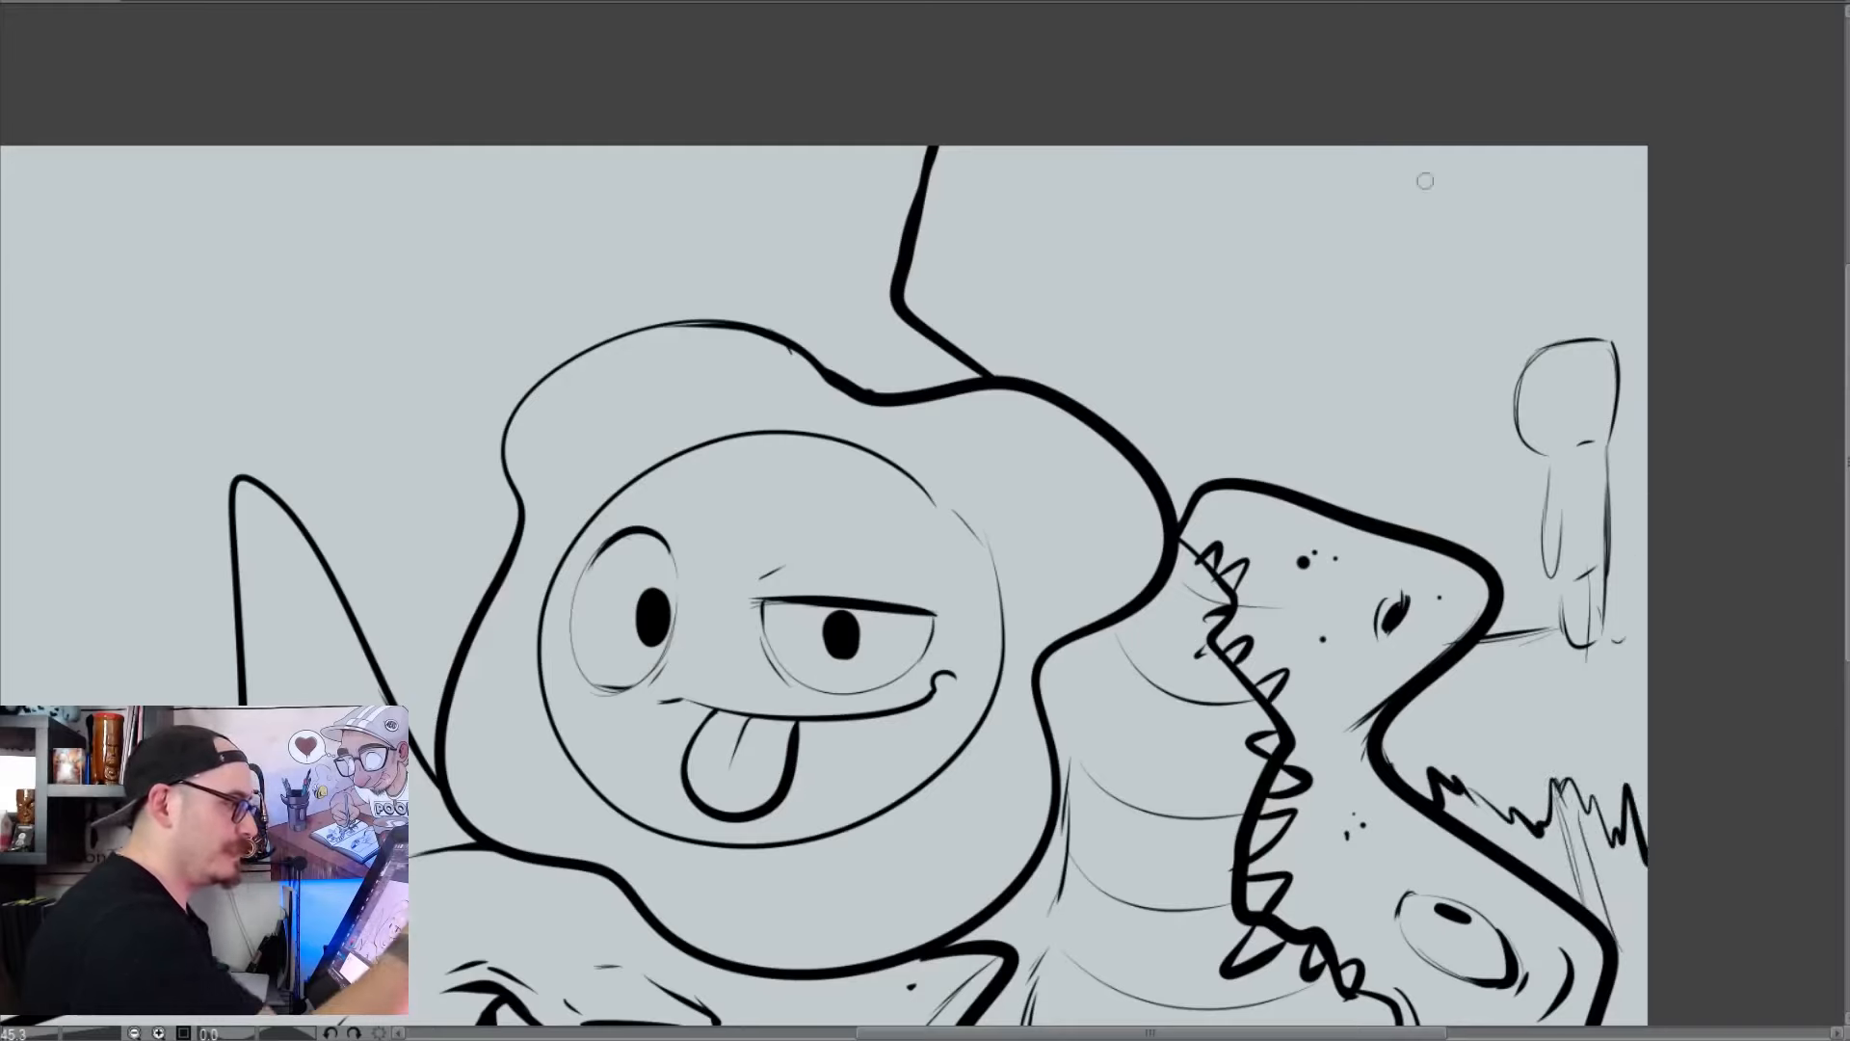
Draw scalloped tree foliage in the canvas's upper corner and add thin trunk lines behind the small figure
{"action": "mouse_move", "coordinate": [1406, 149]}
{"action": "left_mouse_down"}
{"action": "mouse_move", "coordinate": [1590, 275]}
{"action": "mouse_move", "coordinate": [1646, 284]}
{"action": "left_mouse_up"}
{"action": "mouse_move", "coordinate": [1503, 178]}
{"action": "left_mouse_down"}
{"action": "mouse_move", "coordinate": [1628, 245]}
{"action": "mouse_move", "coordinate": [1649, 321]}
{"action": "left_mouse_up"}
{"action": "left_click_drag", "start_coordinate": [1649, 530], "coordinate": [1627, 689]}
{"action": "mouse_move", "coordinate": [1607, 473]}
{"action": "left_mouse_down"}
{"action": "mouse_move", "coordinate": [1616, 633]}
{"action": "mouse_move", "coordinate": [1480, 638]}
{"action": "left_mouse_up"}
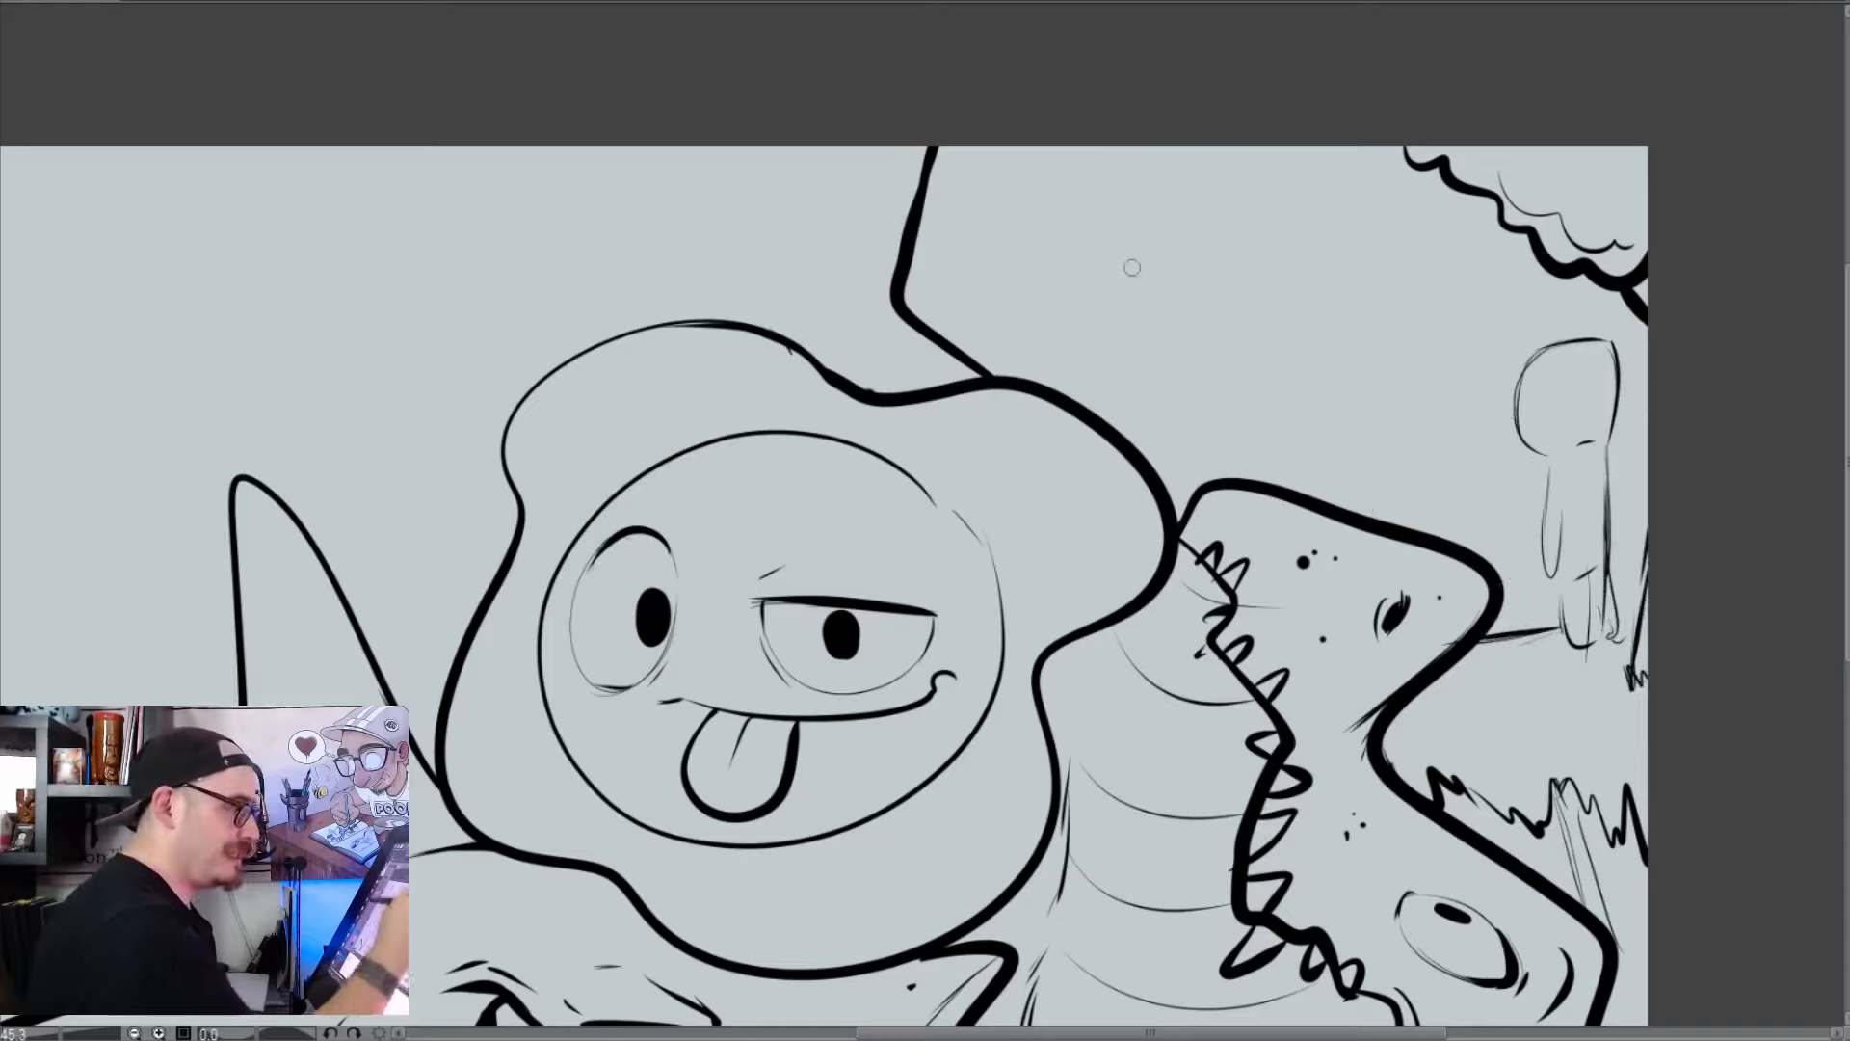
Draw a round sun in the sky with short glow lines around it and a tiny smiling face with closed eyes
{"action": "mouse_move", "coordinate": [1090, 315]}
{"action": "left_mouse_down"}
{"action": "mouse_move", "coordinate": [1204, 231]}
{"action": "mouse_move", "coordinate": [1050, 212]}
{"action": "mouse_move", "coordinate": [1089, 197]}
{"action": "mouse_move", "coordinate": [1002, 279]}
{"action": "mouse_move", "coordinate": [1147, 358]}
{"action": "left_mouse_up"}
{"action": "left_click_drag", "start_coordinate": [1204, 155], "coordinate": [1251, 241]}
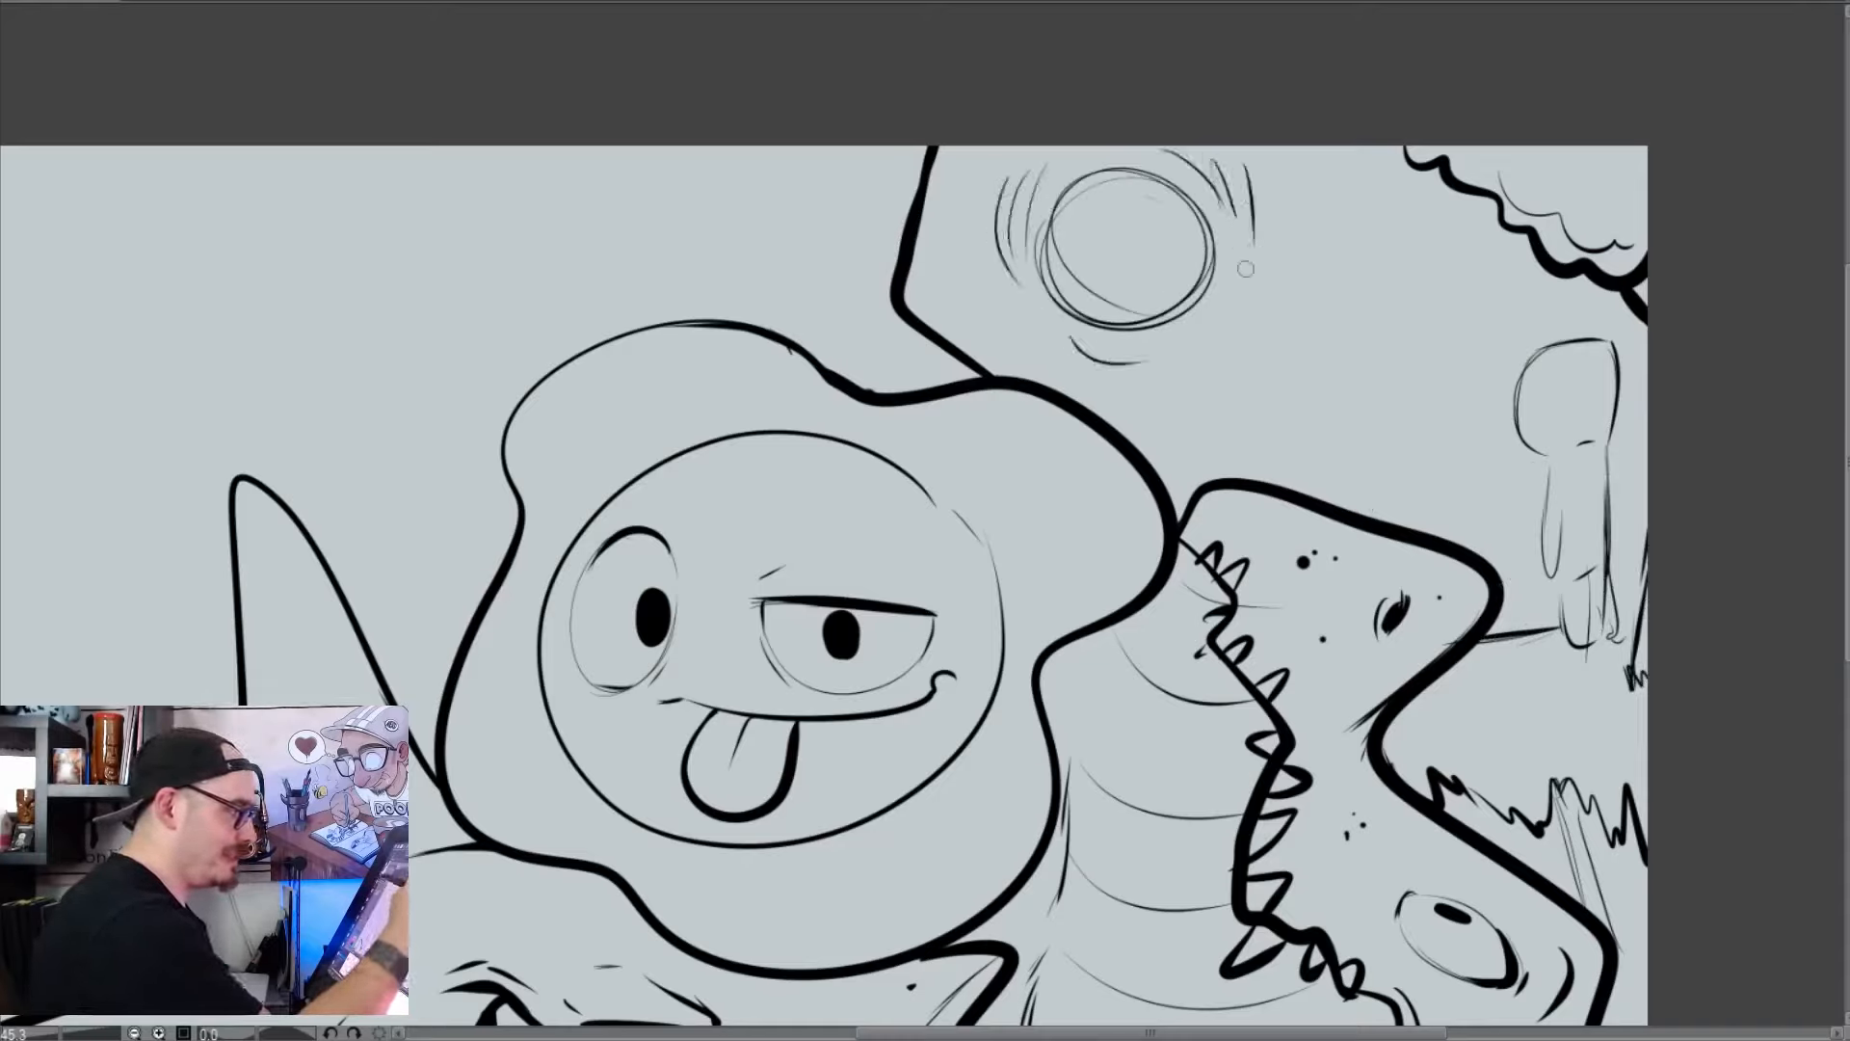
{"action": "mouse_move", "coordinate": [1102, 237]}
{"action": "left_mouse_down"}
{"action": "mouse_move", "coordinate": [1083, 235]}
{"action": "mouse_move", "coordinate": [1172, 222]}
{"action": "mouse_move", "coordinate": [1104, 204]}
{"action": "left_mouse_up"}
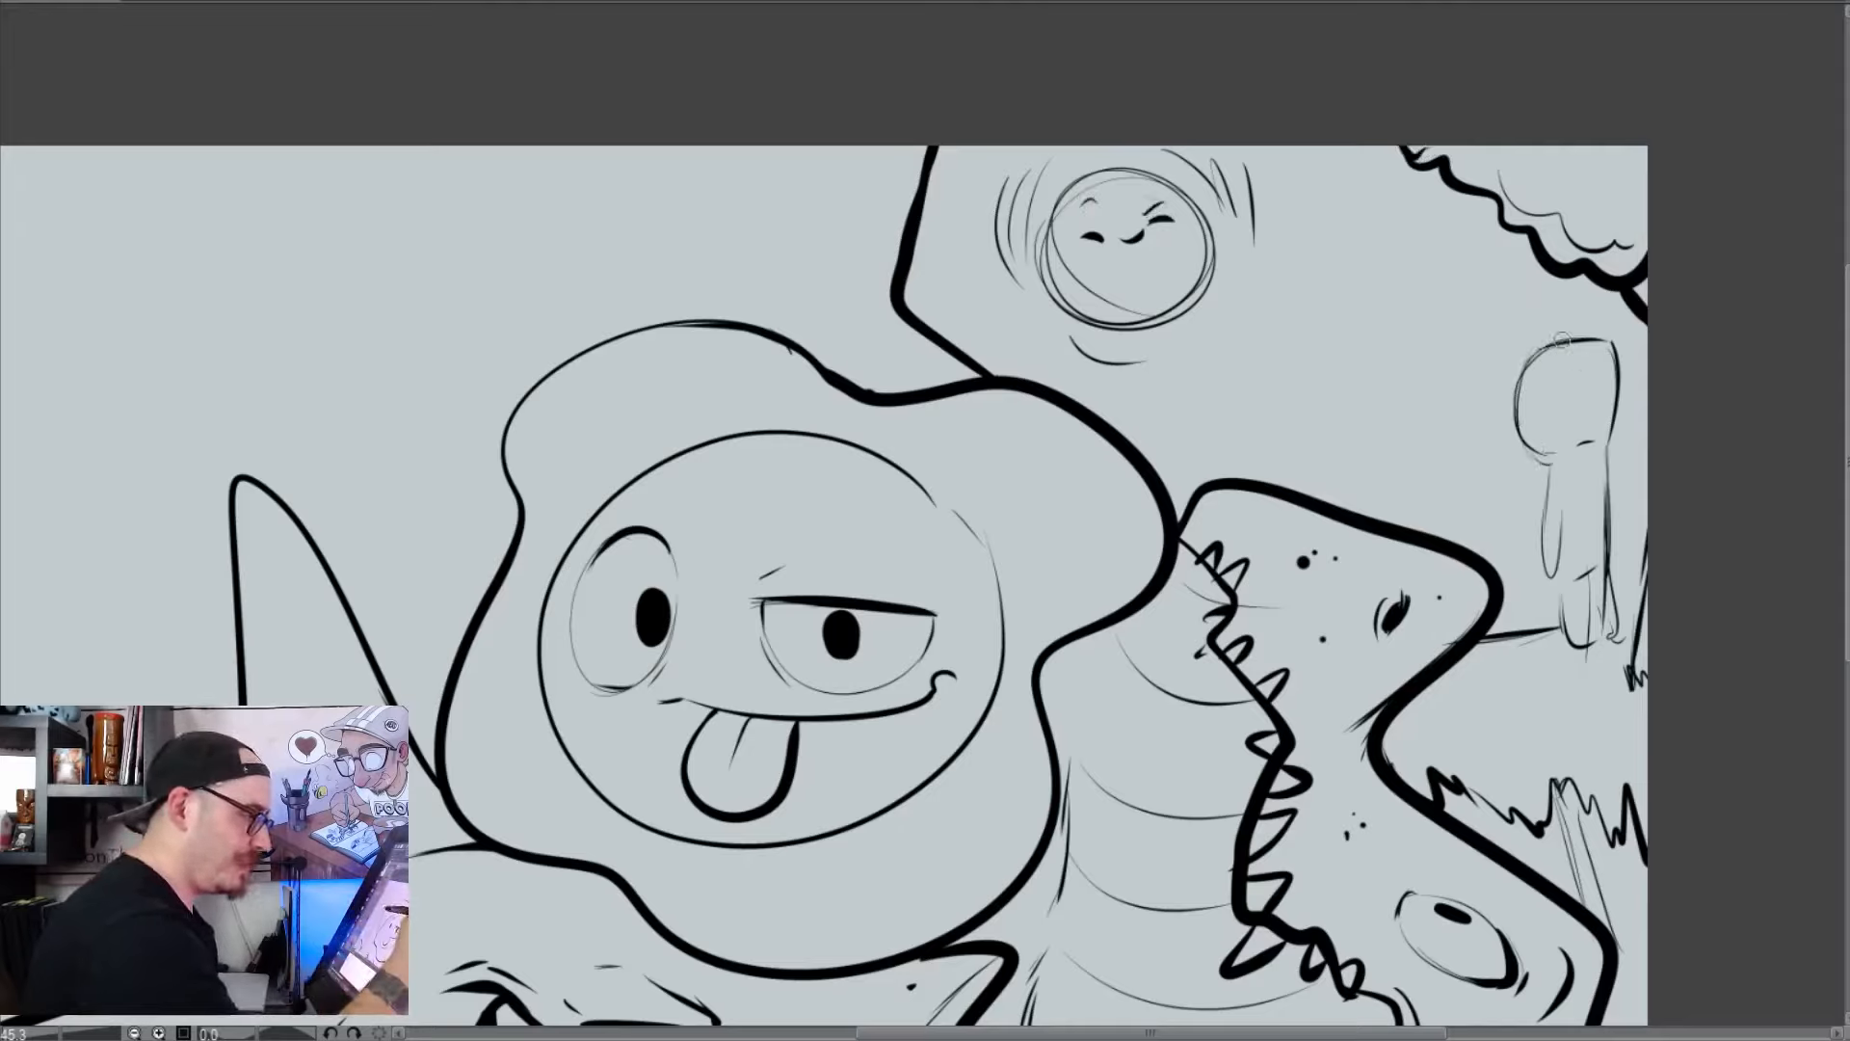
Refine the small figure's head with a round nose, sleepy eyes and thick black brows, and add a tiny bee before it
{"action": "mouse_move", "coordinate": [1525, 439]}
{"action": "left_mouse_down"}
{"action": "mouse_move", "coordinate": [1553, 459]}
{"action": "mouse_move", "coordinate": [1590, 439]}
{"action": "left_mouse_up"}
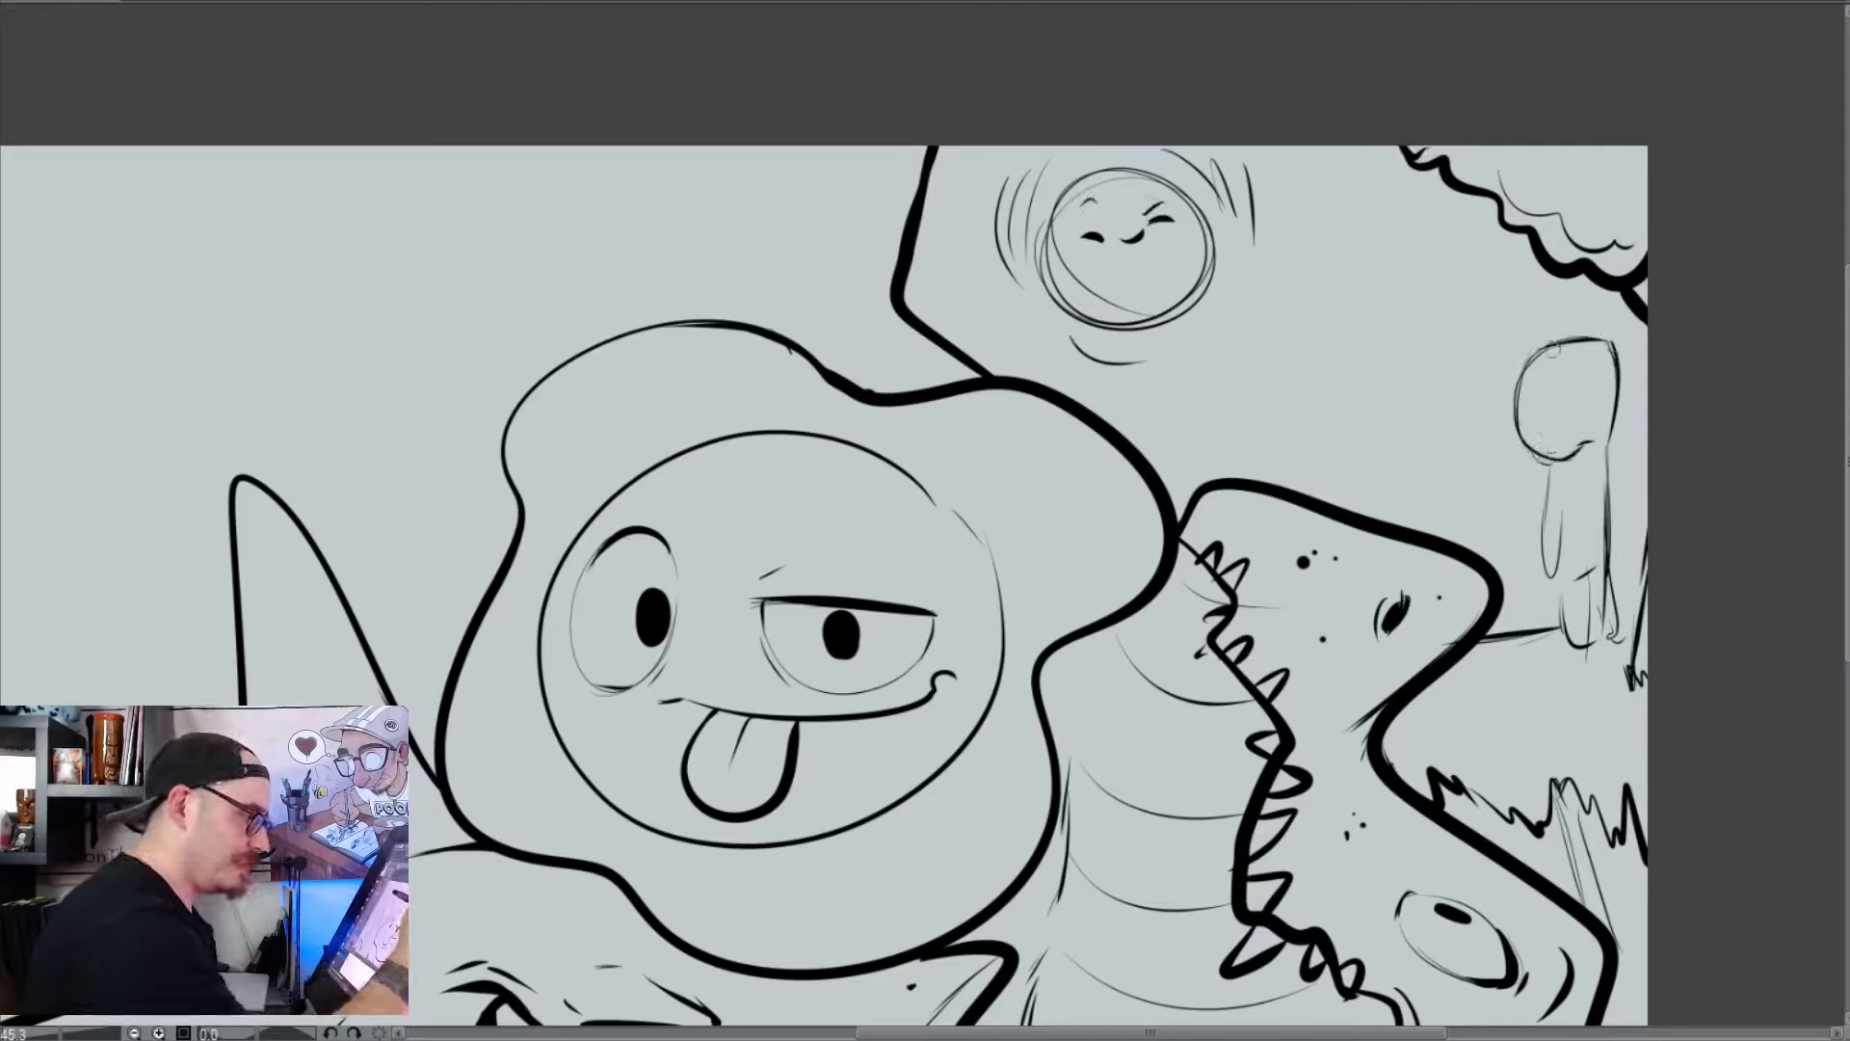
{"action": "left_click_drag", "start_coordinate": [1539, 370], "coordinate": [1541, 445]}
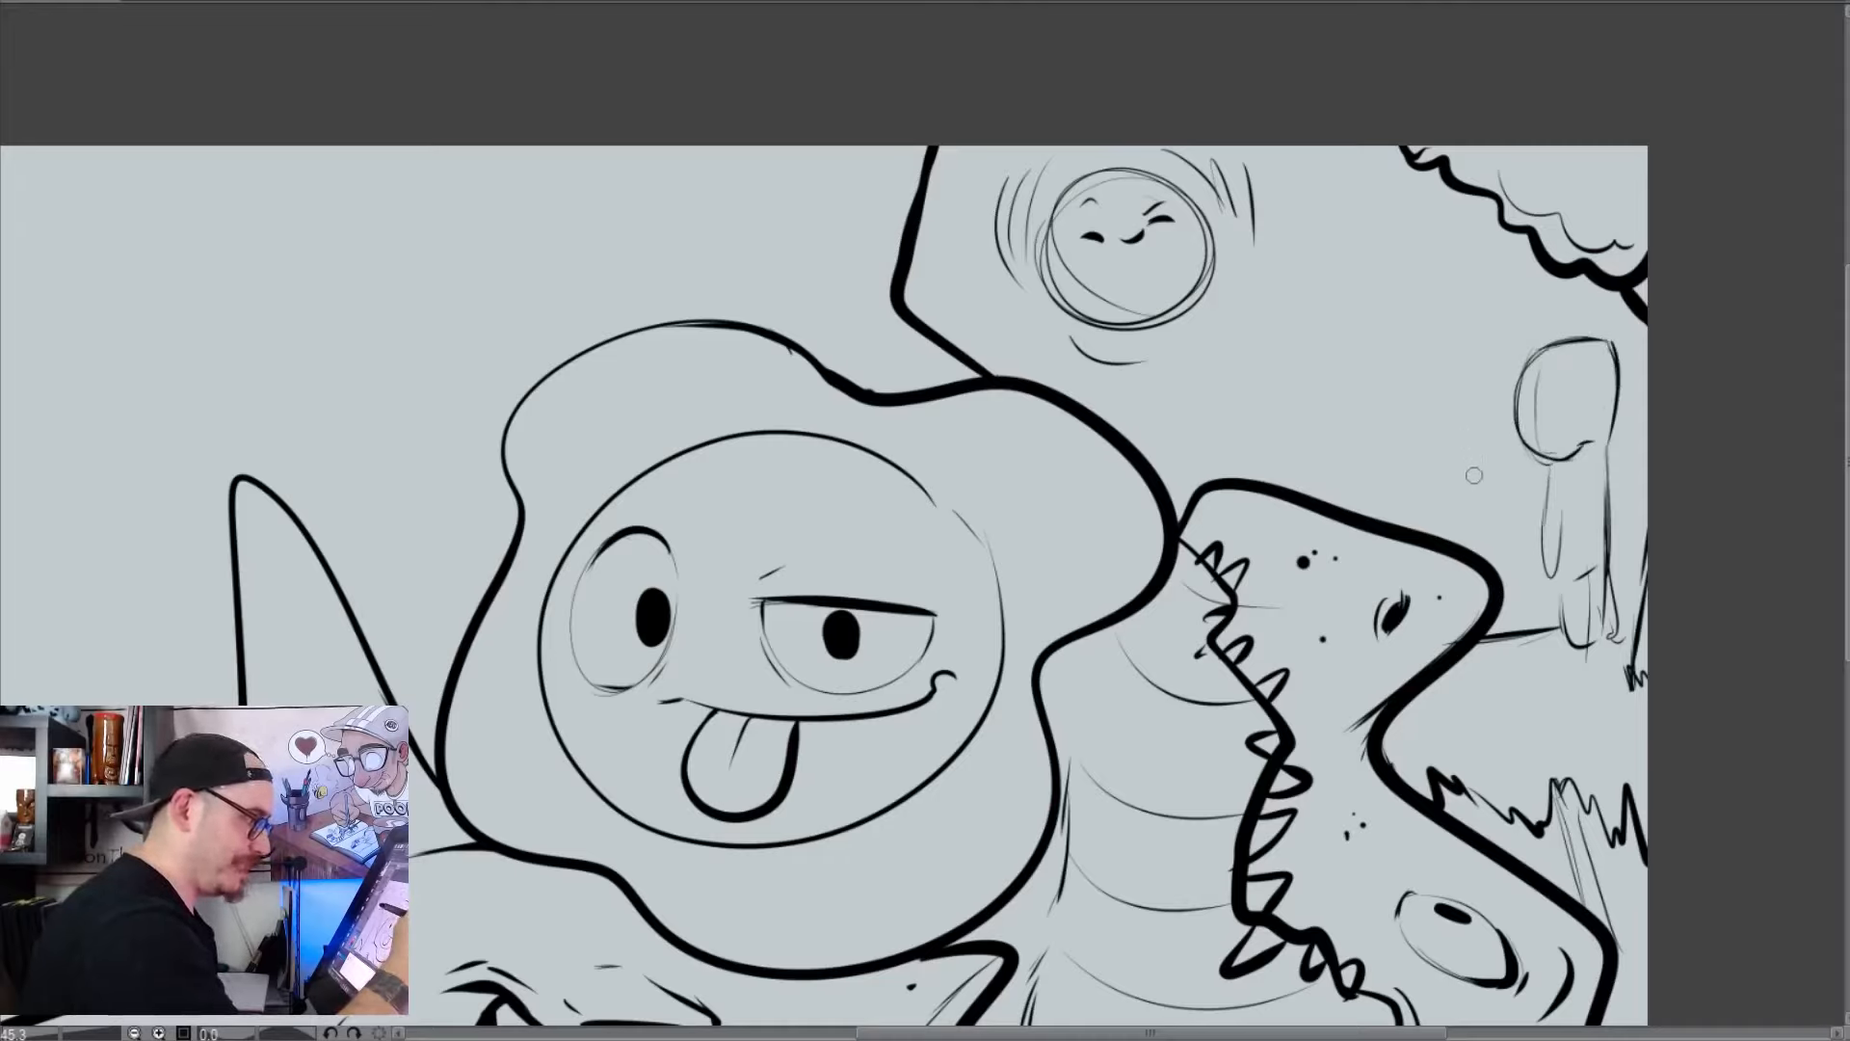
{"action": "mouse_move", "coordinate": [1471, 470]}
{"action": "left_mouse_down"}
{"action": "mouse_move", "coordinate": [1469, 445]}
{"action": "mouse_move", "coordinate": [1492, 463]}
{"action": "mouse_move", "coordinate": [1459, 453]}
{"action": "mouse_move", "coordinate": [1477, 469]}
{"action": "mouse_move", "coordinate": [1472, 451]}
{"action": "mouse_move", "coordinate": [1465, 525]}
{"action": "left_mouse_up"}
{"action": "mouse_move", "coordinate": [1531, 412]}
{"action": "left_mouse_down"}
{"action": "mouse_move", "coordinate": [1511, 434]}
{"action": "mouse_move", "coordinate": [1550, 424]}
{"action": "left_mouse_up"}
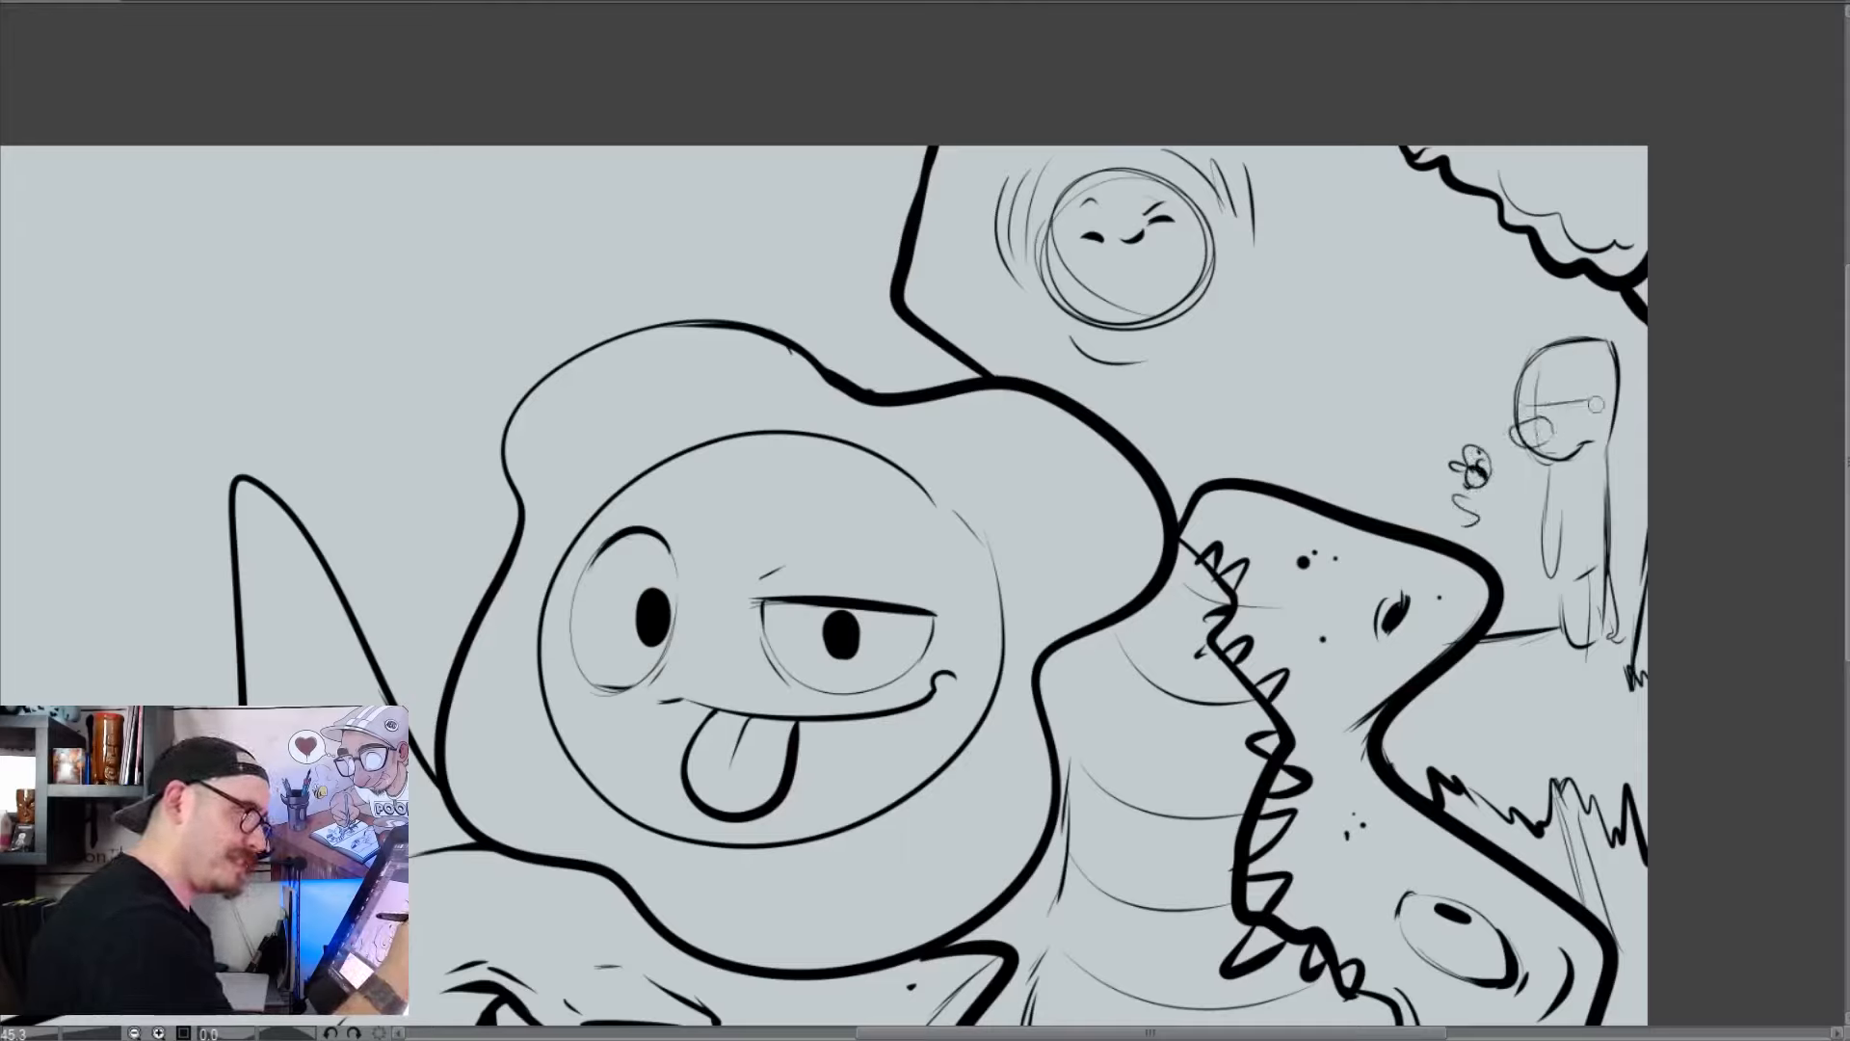
{"action": "mouse_move", "coordinate": [1595, 405]}
{"action": "left_mouse_down"}
{"action": "mouse_move", "coordinate": [1524, 406]}
{"action": "mouse_move", "coordinate": [1588, 400]}
{"action": "left_mouse_up"}
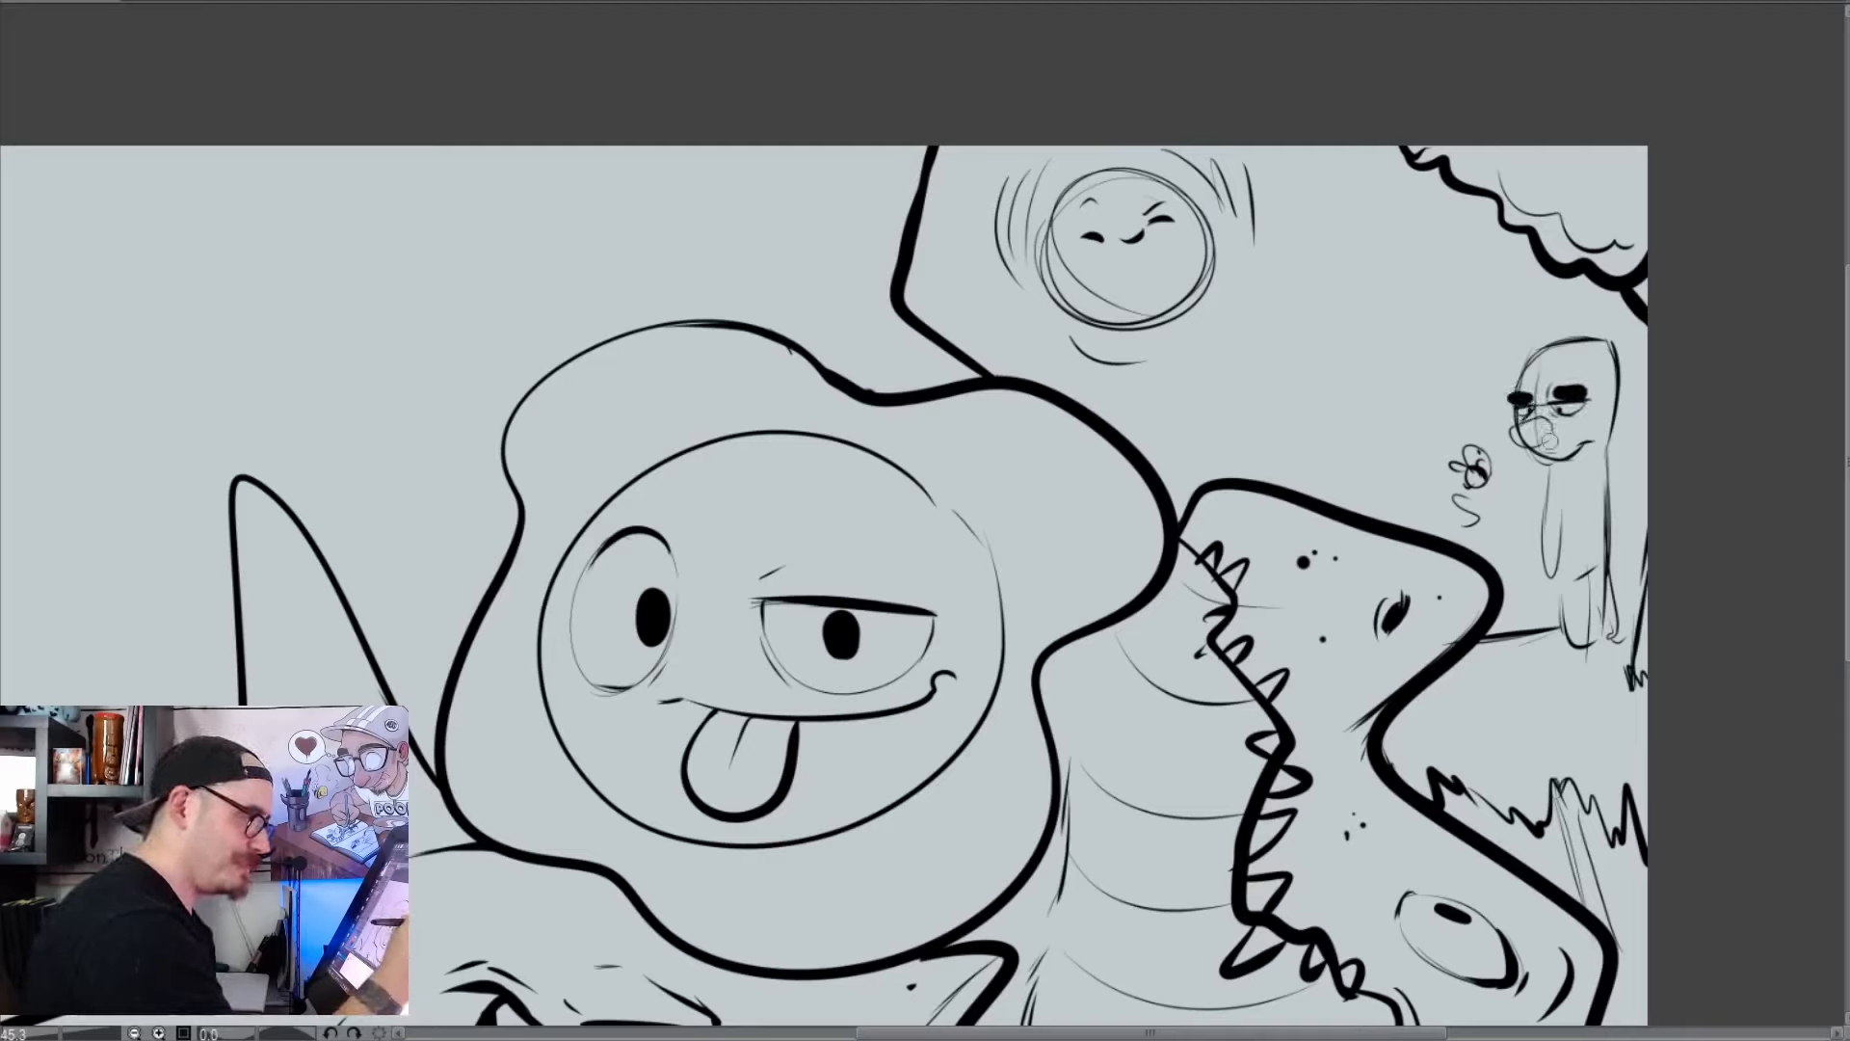
Give the small figure a dark moustache and collar, and define its arm, trouser legs and black shoes
{"action": "mouse_move", "coordinate": [1514, 445]}
{"action": "left_mouse_down"}
{"action": "mouse_move", "coordinate": [1566, 439]}
{"action": "mouse_move", "coordinate": [1545, 567]}
{"action": "mouse_move", "coordinate": [1580, 532]}
{"action": "left_mouse_up"}
{"action": "mouse_move", "coordinate": [1584, 491]}
{"action": "left_mouse_down"}
{"action": "mouse_move", "coordinate": [1577, 561]}
{"action": "mouse_move", "coordinate": [1581, 547]}
{"action": "left_mouse_up"}
{"action": "left_click_drag", "start_coordinate": [1568, 460], "coordinate": [1610, 447]}
{"action": "mouse_move", "coordinate": [1578, 558]}
{"action": "left_mouse_down"}
{"action": "mouse_move", "coordinate": [1556, 632]}
{"action": "mouse_move", "coordinate": [1572, 653]}
{"action": "mouse_move", "coordinate": [1610, 558]}
{"action": "mouse_move", "coordinate": [1590, 646]}
{"action": "left_mouse_up"}
{"action": "mouse_move", "coordinate": [1608, 566]}
{"action": "left_mouse_down"}
{"action": "mouse_move", "coordinate": [1610, 647]}
{"action": "mouse_move", "coordinate": [1583, 646]}
{"action": "left_mouse_up"}
{"action": "mouse_move", "coordinate": [1570, 640]}
{"action": "left_mouse_down"}
{"action": "mouse_move", "coordinate": [1554, 649]}
{"action": "mouse_move", "coordinate": [1575, 650]}
{"action": "left_mouse_up"}
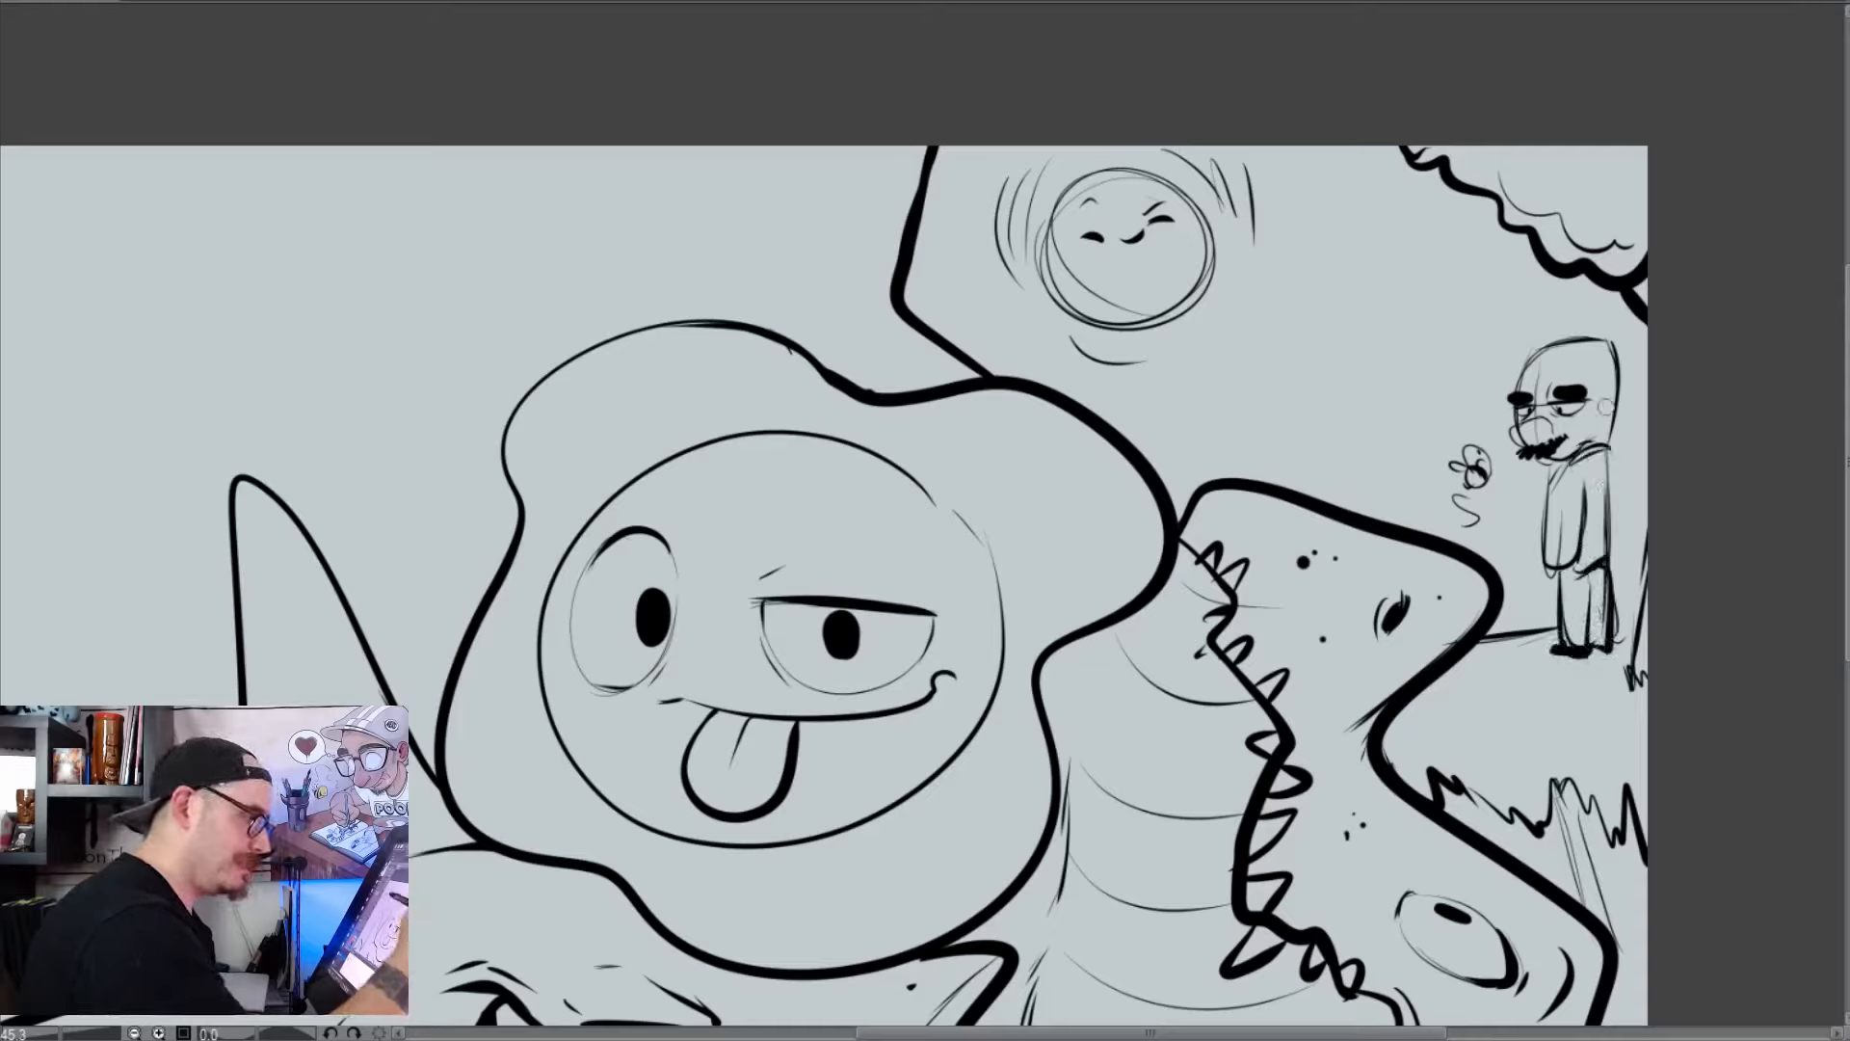
Add an ear and glasses to the small figure, thicken its arm and back lines, and extend the ground beneath its feet
{"action": "left_click_drag", "start_coordinate": [1601, 403], "coordinate": [1603, 422]}
{"action": "mouse_move", "coordinate": [1545, 385]}
{"action": "left_mouse_down"}
{"action": "mouse_move", "coordinate": [1550, 415]}
{"action": "mouse_move", "coordinate": [1594, 382]}
{"action": "left_mouse_up"}
{"action": "left_click_drag", "start_coordinate": [1594, 381], "coordinate": [1543, 411]}
{"action": "mouse_move", "coordinate": [1542, 382]}
{"action": "left_mouse_down"}
{"action": "mouse_move", "coordinate": [1506, 395]}
{"action": "mouse_move", "coordinate": [1512, 416]}
{"action": "left_mouse_up"}
{"action": "mouse_move", "coordinate": [1595, 389]}
{"action": "left_mouse_down"}
{"action": "mouse_move", "coordinate": [1544, 561]}
{"action": "mouse_move", "coordinate": [1582, 548]}
{"action": "left_mouse_up"}
{"action": "left_click_drag", "start_coordinate": [1605, 445], "coordinate": [1610, 573]}
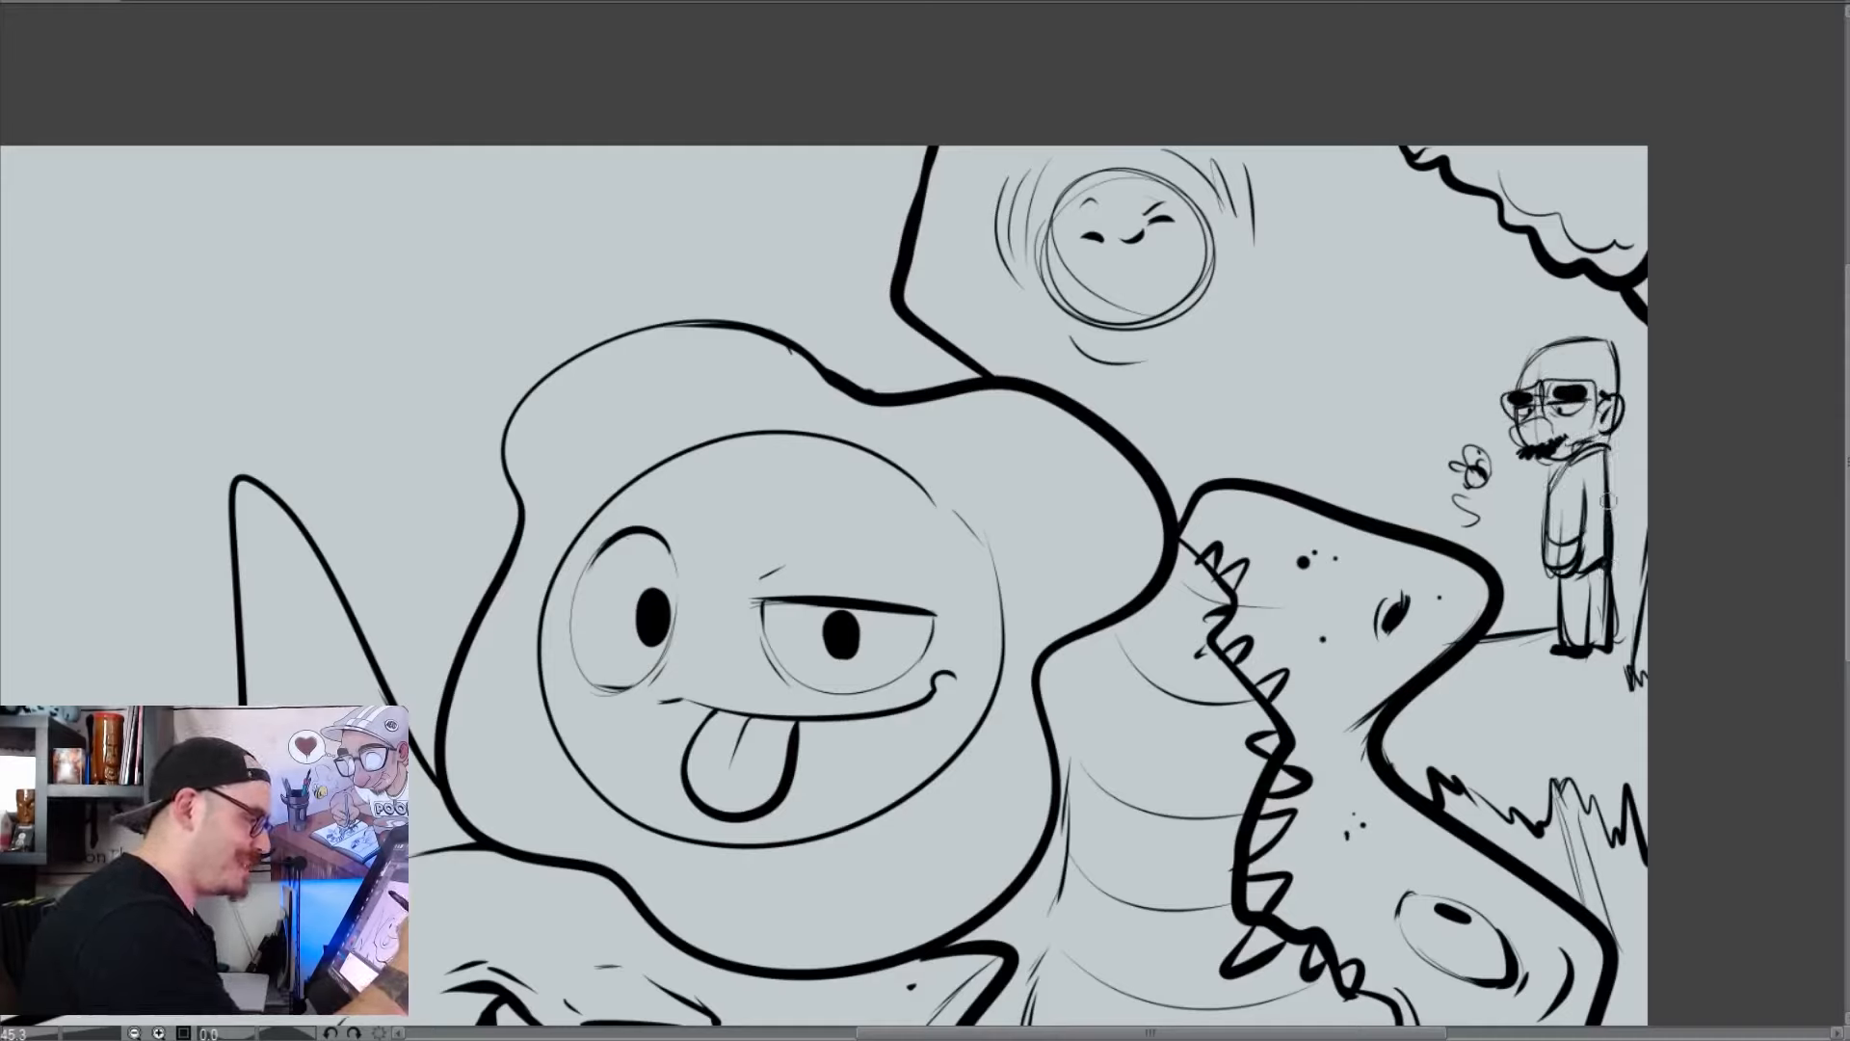
{"action": "left_click_drag", "start_coordinate": [1610, 505], "coordinate": [1614, 590]}
{"action": "mouse_move", "coordinate": [1606, 445]}
{"action": "left_mouse_down"}
{"action": "mouse_move", "coordinate": [1615, 589]}
{"action": "mouse_move", "coordinate": [1614, 566]}
{"action": "left_mouse_up"}
{"action": "left_click_drag", "start_coordinate": [1611, 496], "coordinate": [1604, 589]}
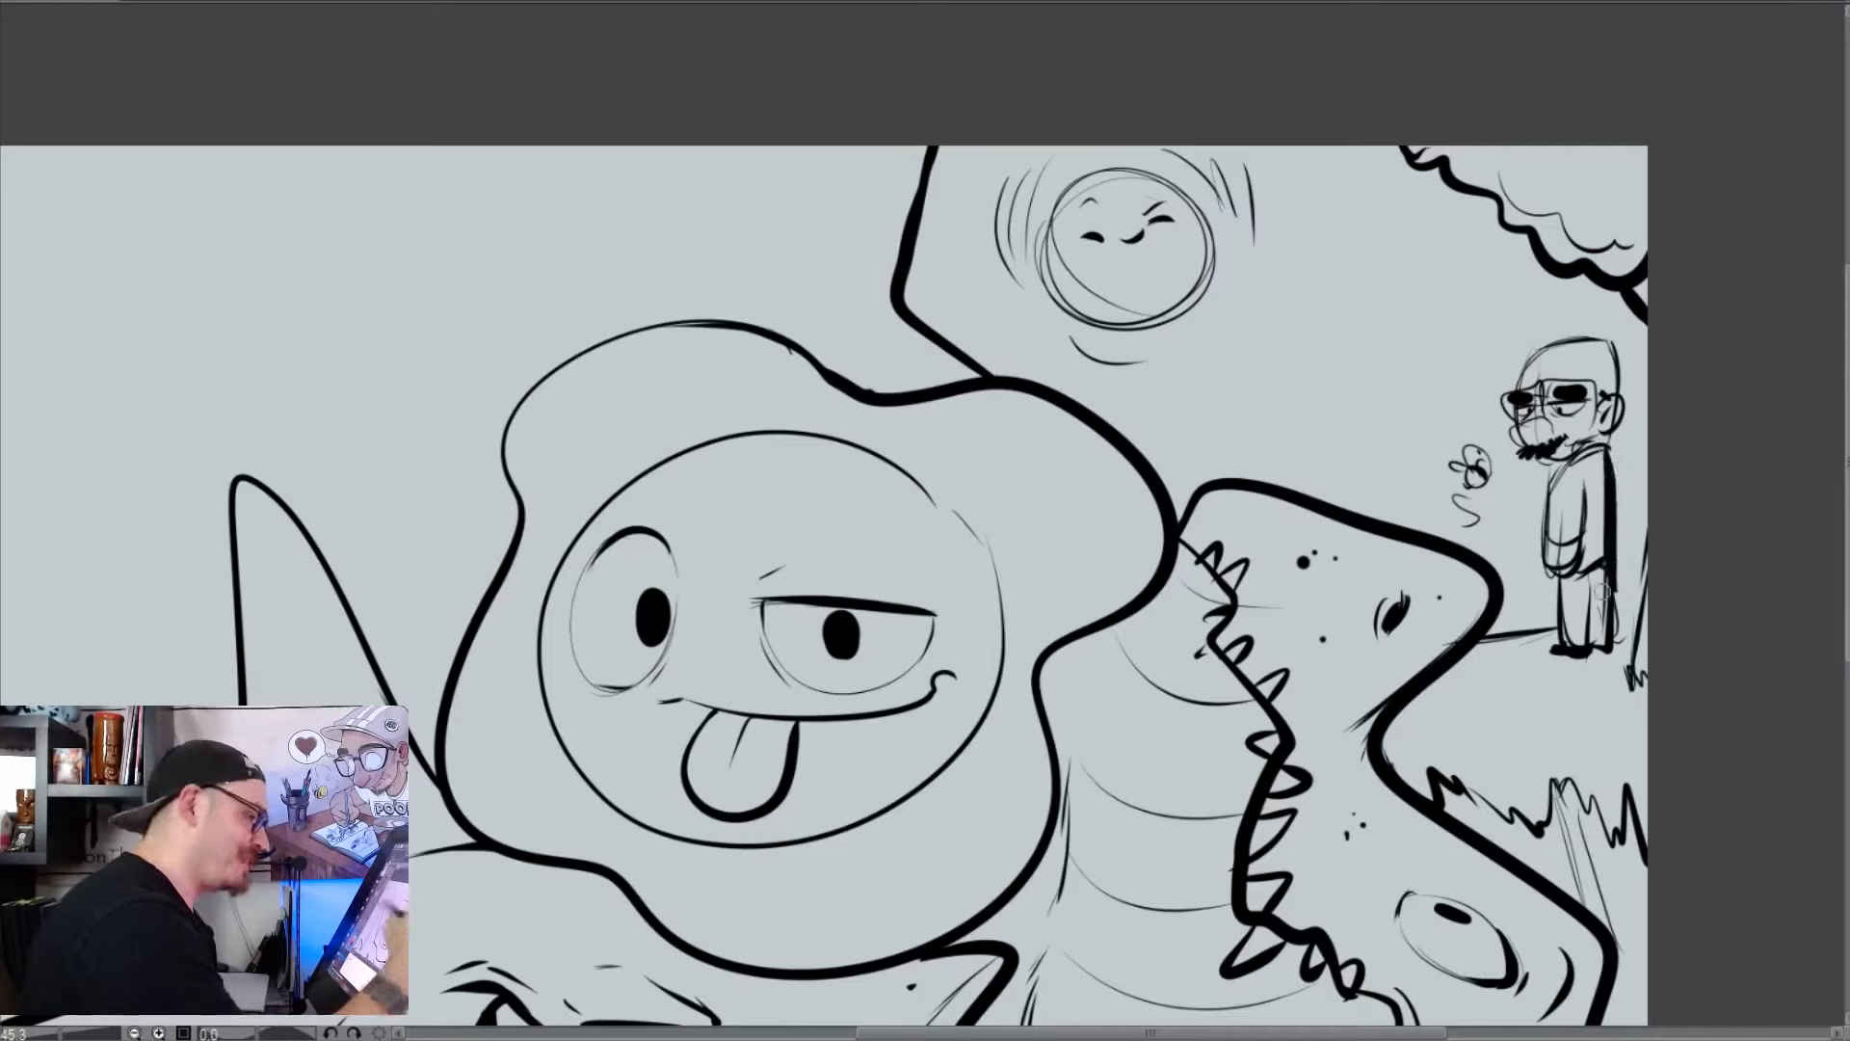
{"action": "left_click_drag", "start_coordinate": [1582, 655], "coordinate": [1636, 667]}
Draw four flat-bottomed clouds of varied sizes in the sky between the sun, the reptile and the small figure
{"action": "mouse_move", "coordinate": [1373, 306]}
{"action": "left_mouse_down"}
{"action": "mouse_move", "coordinate": [1484, 275]}
{"action": "mouse_move", "coordinate": [1273, 364]}
{"action": "left_mouse_up"}
{"action": "left_click_drag", "start_coordinate": [1273, 365], "coordinate": [1526, 356]}
{"action": "left_click_drag", "start_coordinate": [1483, 270], "coordinate": [1537, 346]}
{"action": "left_click_drag", "start_coordinate": [1136, 420], "coordinate": [1267, 427]}
{"action": "left_click_drag", "start_coordinate": [1332, 435], "coordinate": [1397, 426]}
{"action": "left_click_drag", "start_coordinate": [1322, 197], "coordinate": [1378, 183]}
{"action": "left_click_drag", "start_coordinate": [1301, 205], "coordinate": [1413, 205]}
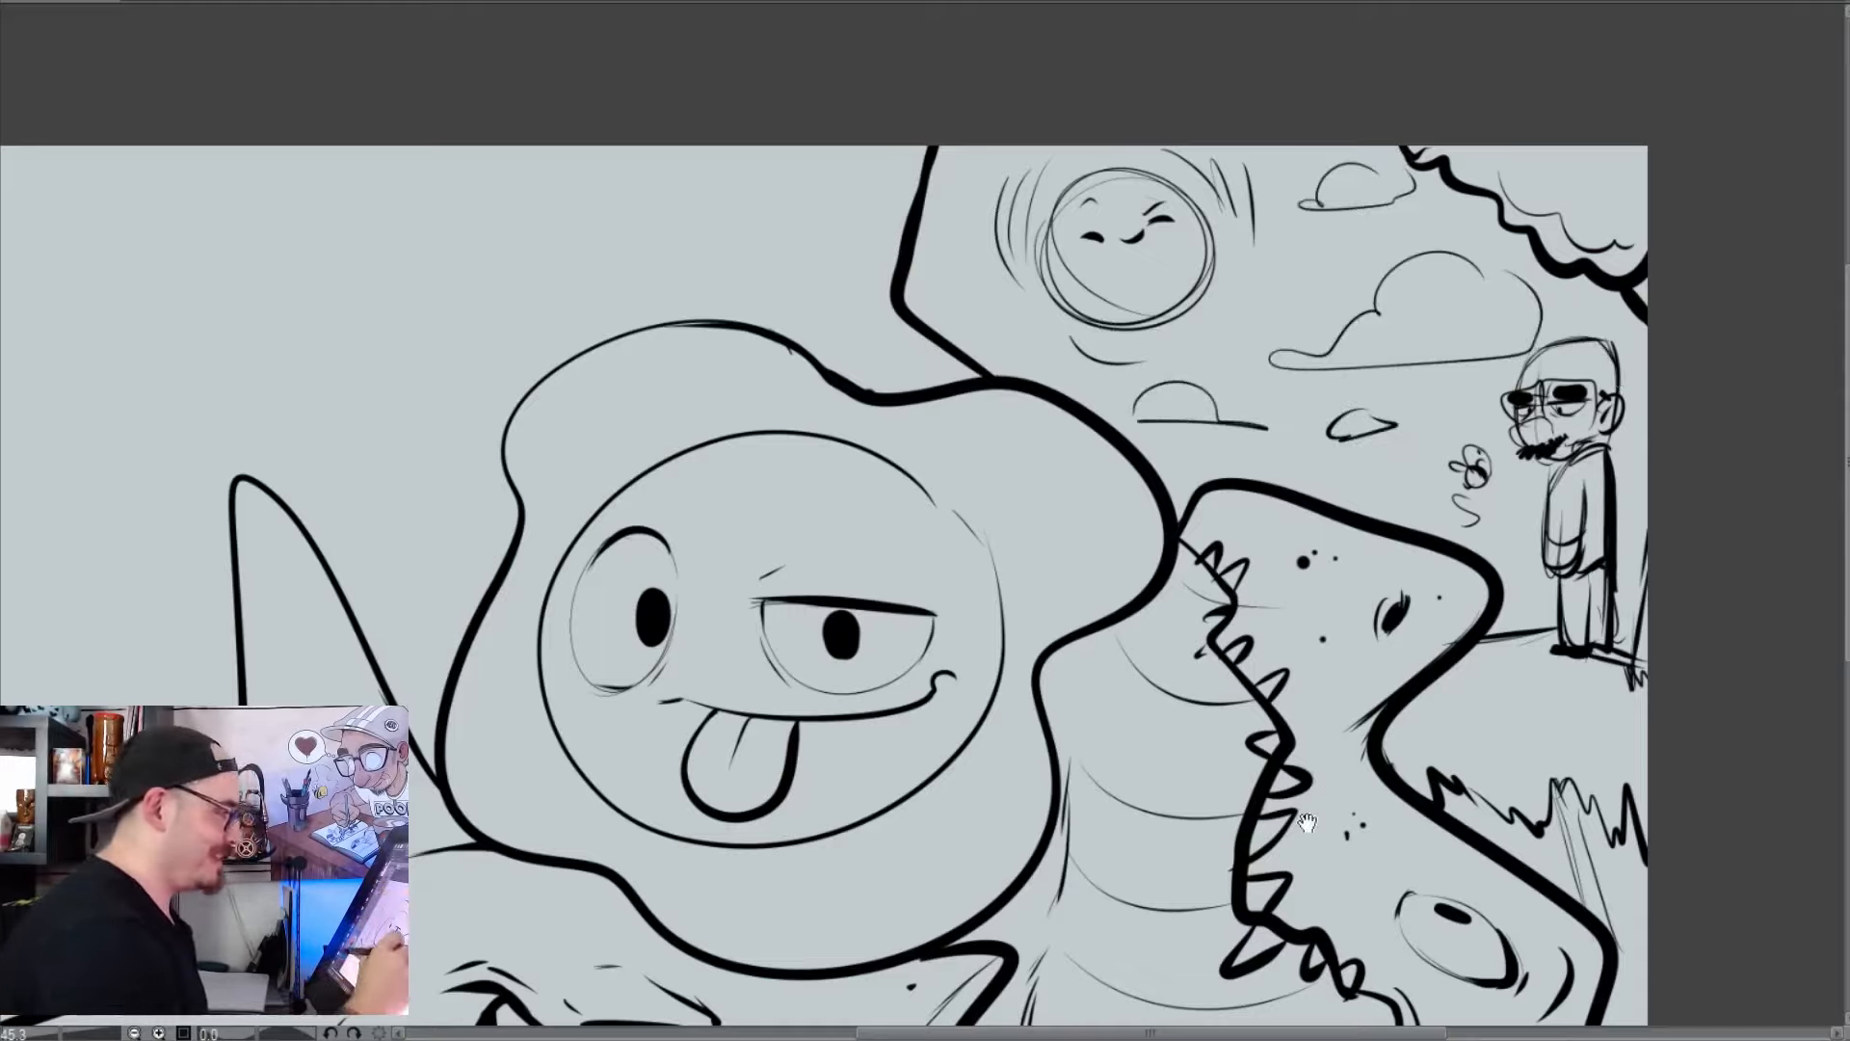
Ink the angular head and long arched neck of a new creature above the tall spike, with a thin parallel inner contour
{"action": "left_click_drag", "start_coordinate": [1316, 834], "coordinate": [1591, 788]}
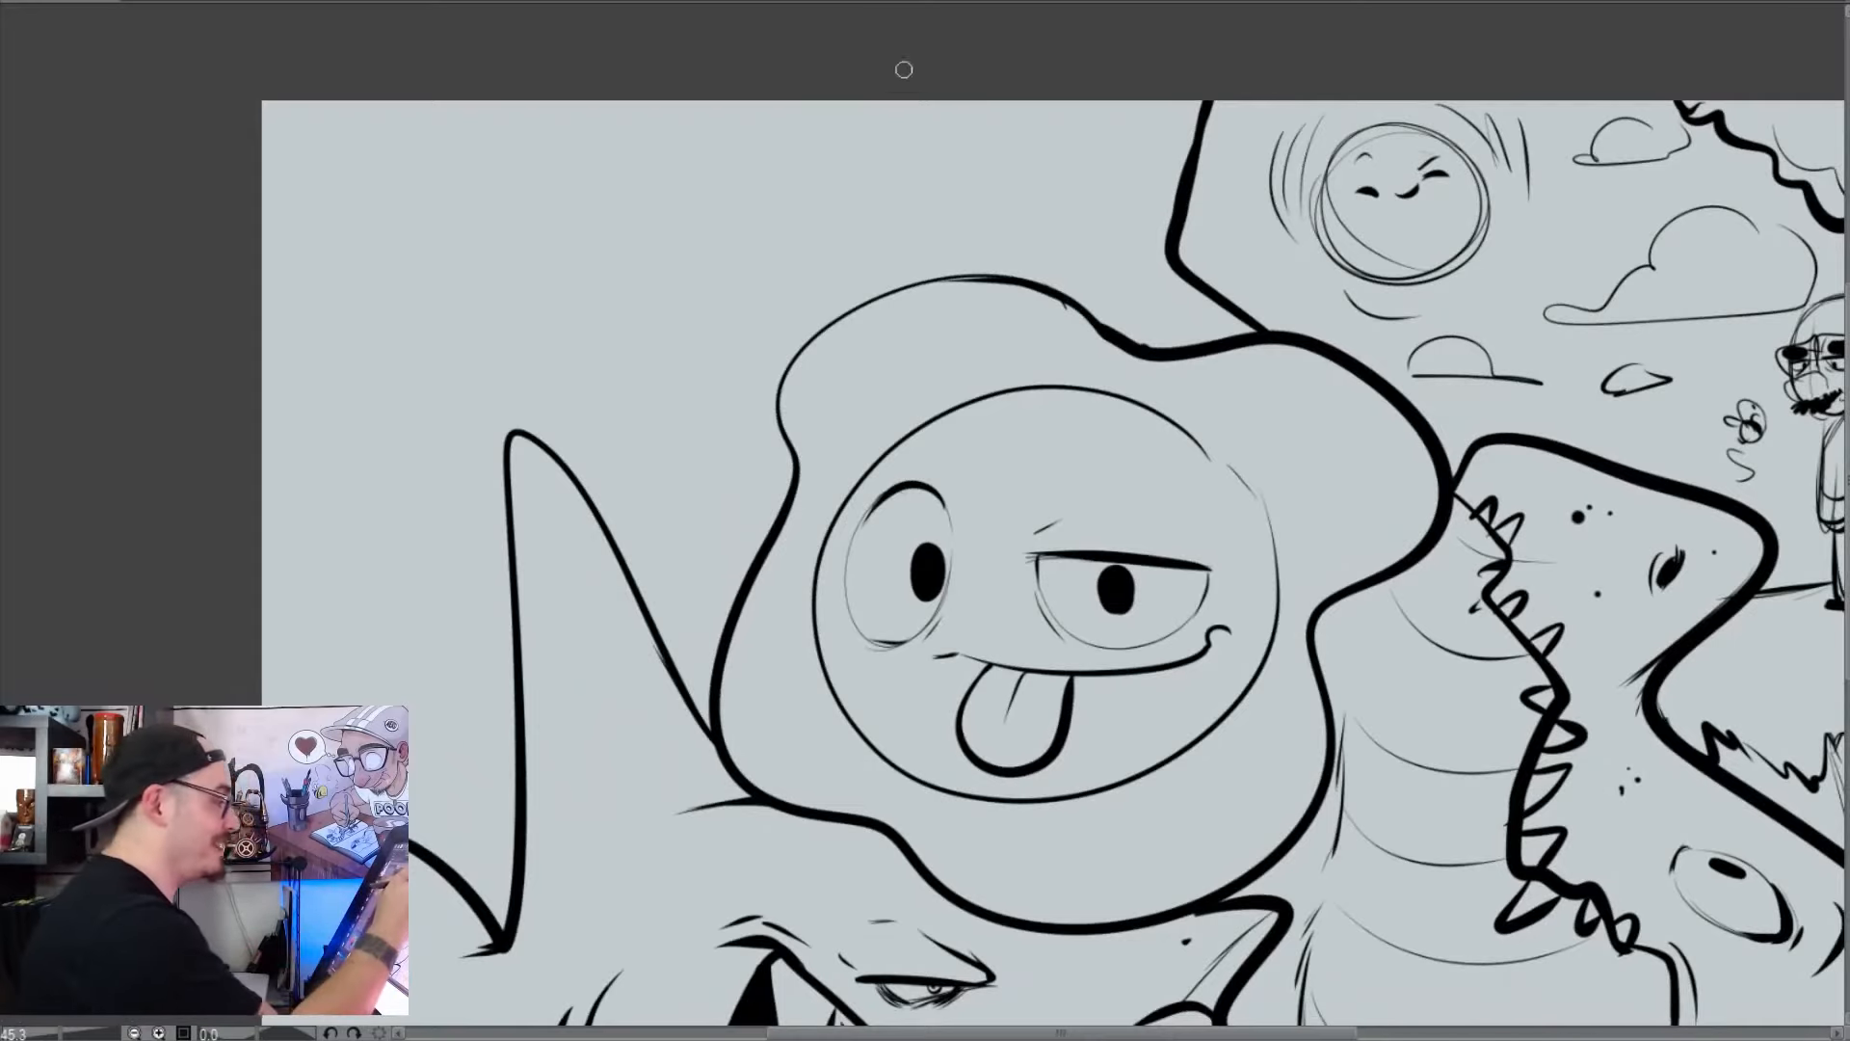
{"action": "mouse_move", "coordinate": [904, 70]}
{"action": "left_mouse_down"}
{"action": "mouse_move", "coordinate": [569, 169]}
{"action": "mouse_move", "coordinate": [453, 467]}
{"action": "mouse_move", "coordinate": [516, 489]}
{"action": "left_mouse_up"}
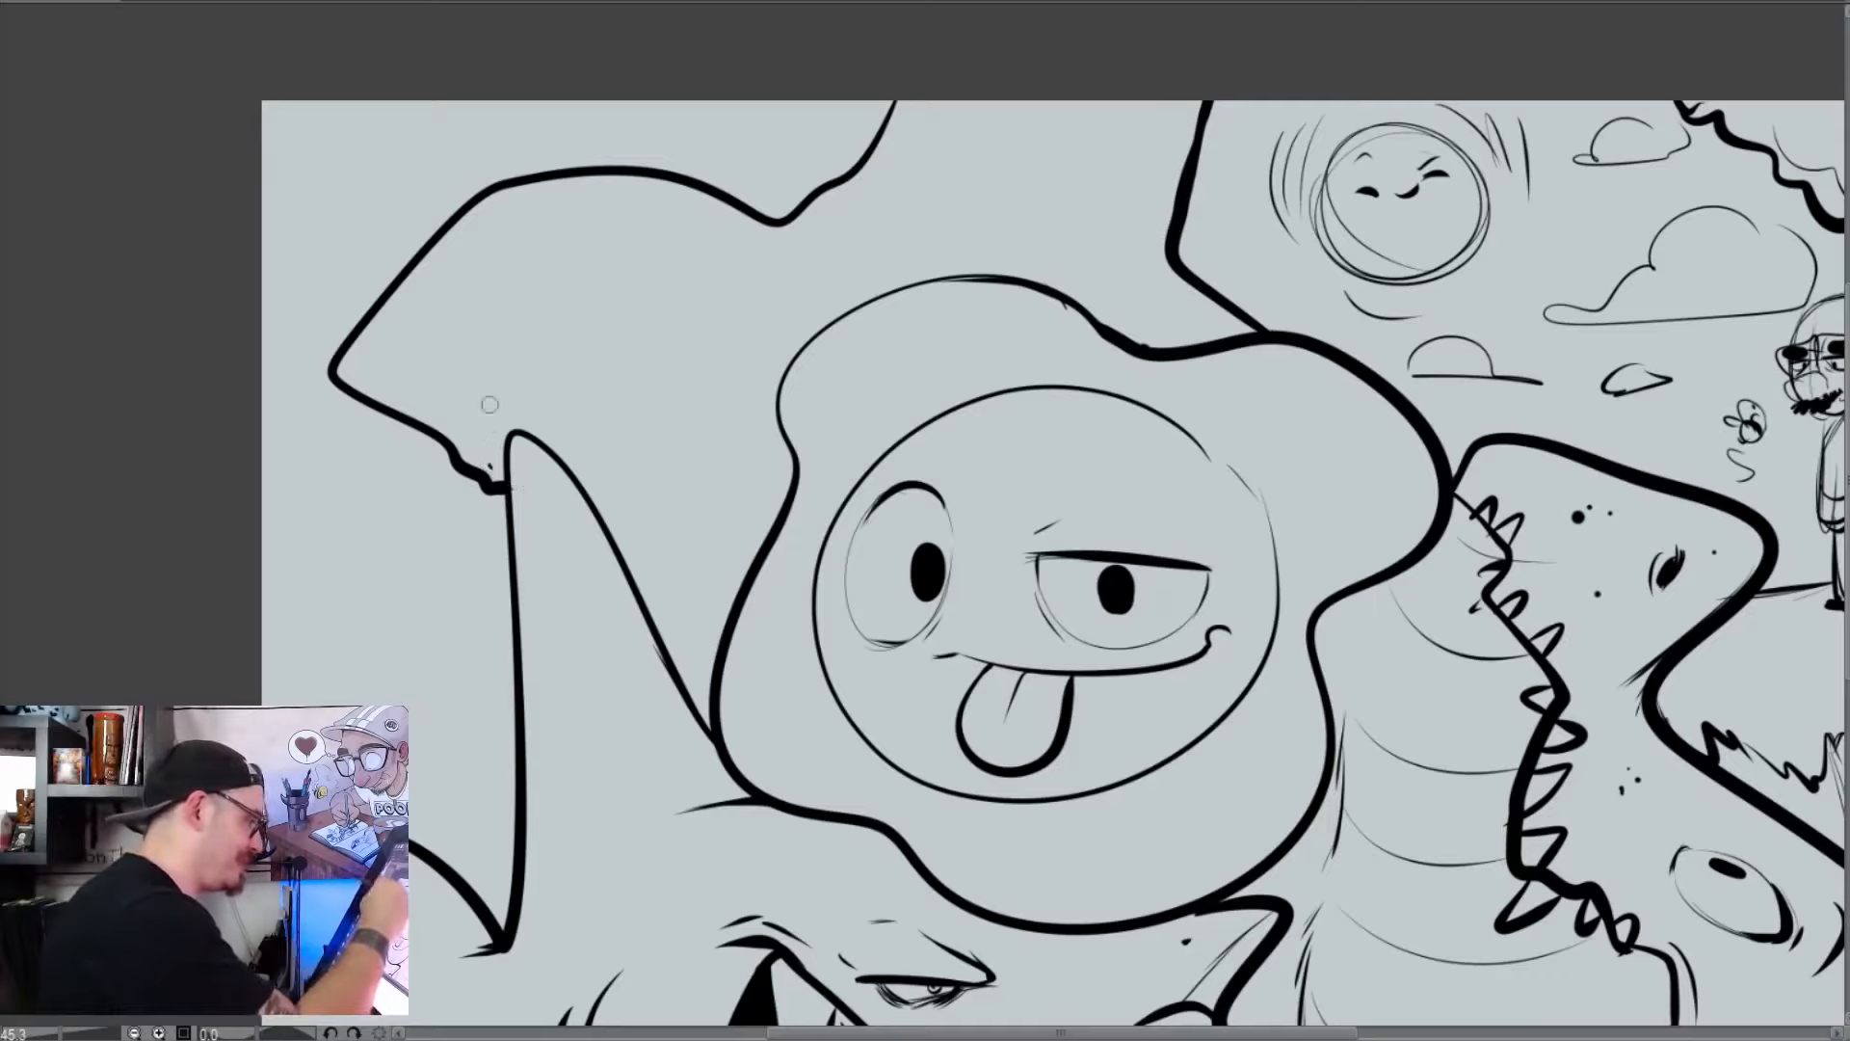
{"action": "mouse_move", "coordinate": [398, 389]}
{"action": "left_mouse_down"}
{"action": "mouse_move", "coordinate": [521, 230]}
{"action": "mouse_move", "coordinate": [738, 258]}
{"action": "mouse_move", "coordinate": [891, 188]}
{"action": "mouse_move", "coordinate": [927, 100]}
{"action": "left_mouse_up"}
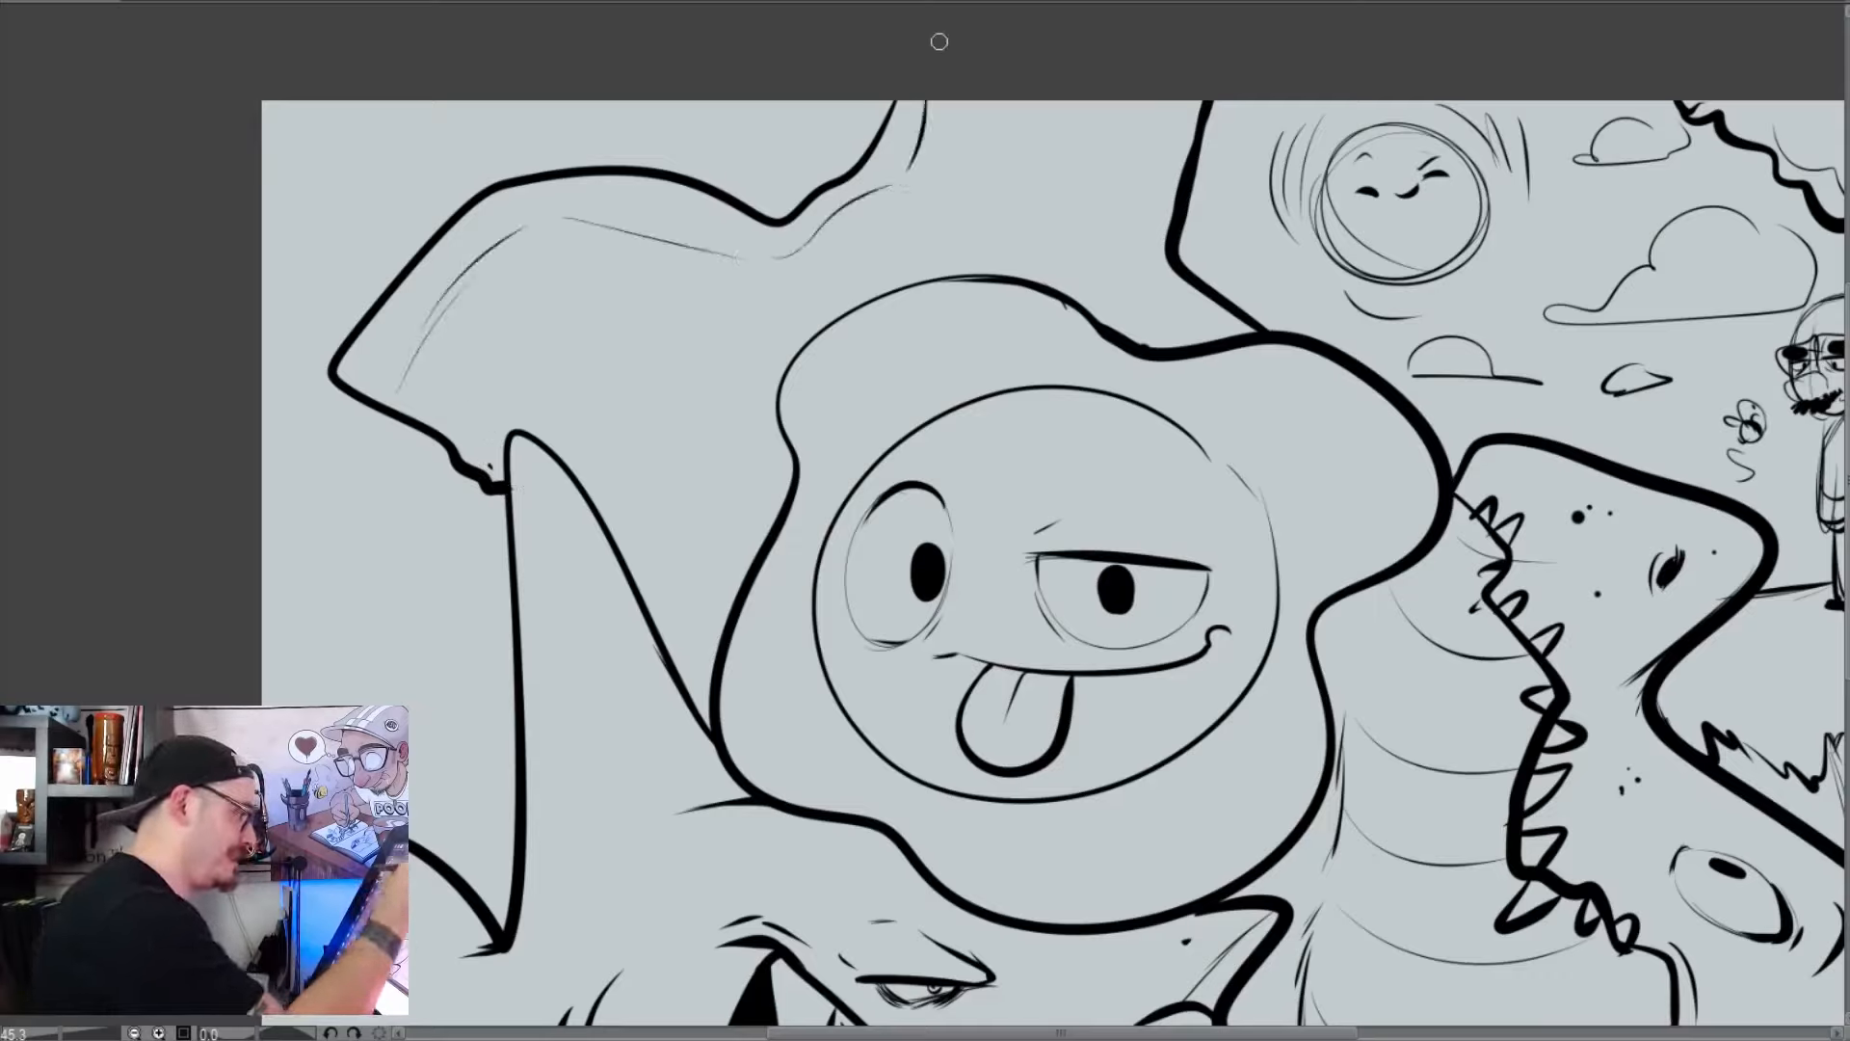
Draw the new creature's heavy curved cheek line and a small shaded eye with wrinkles and a short brow stroke
{"action": "mouse_move", "coordinate": [505, 430]}
{"action": "left_mouse_down"}
{"action": "mouse_move", "coordinate": [526, 307]}
{"action": "mouse_move", "coordinate": [482, 307]}
{"action": "left_mouse_up"}
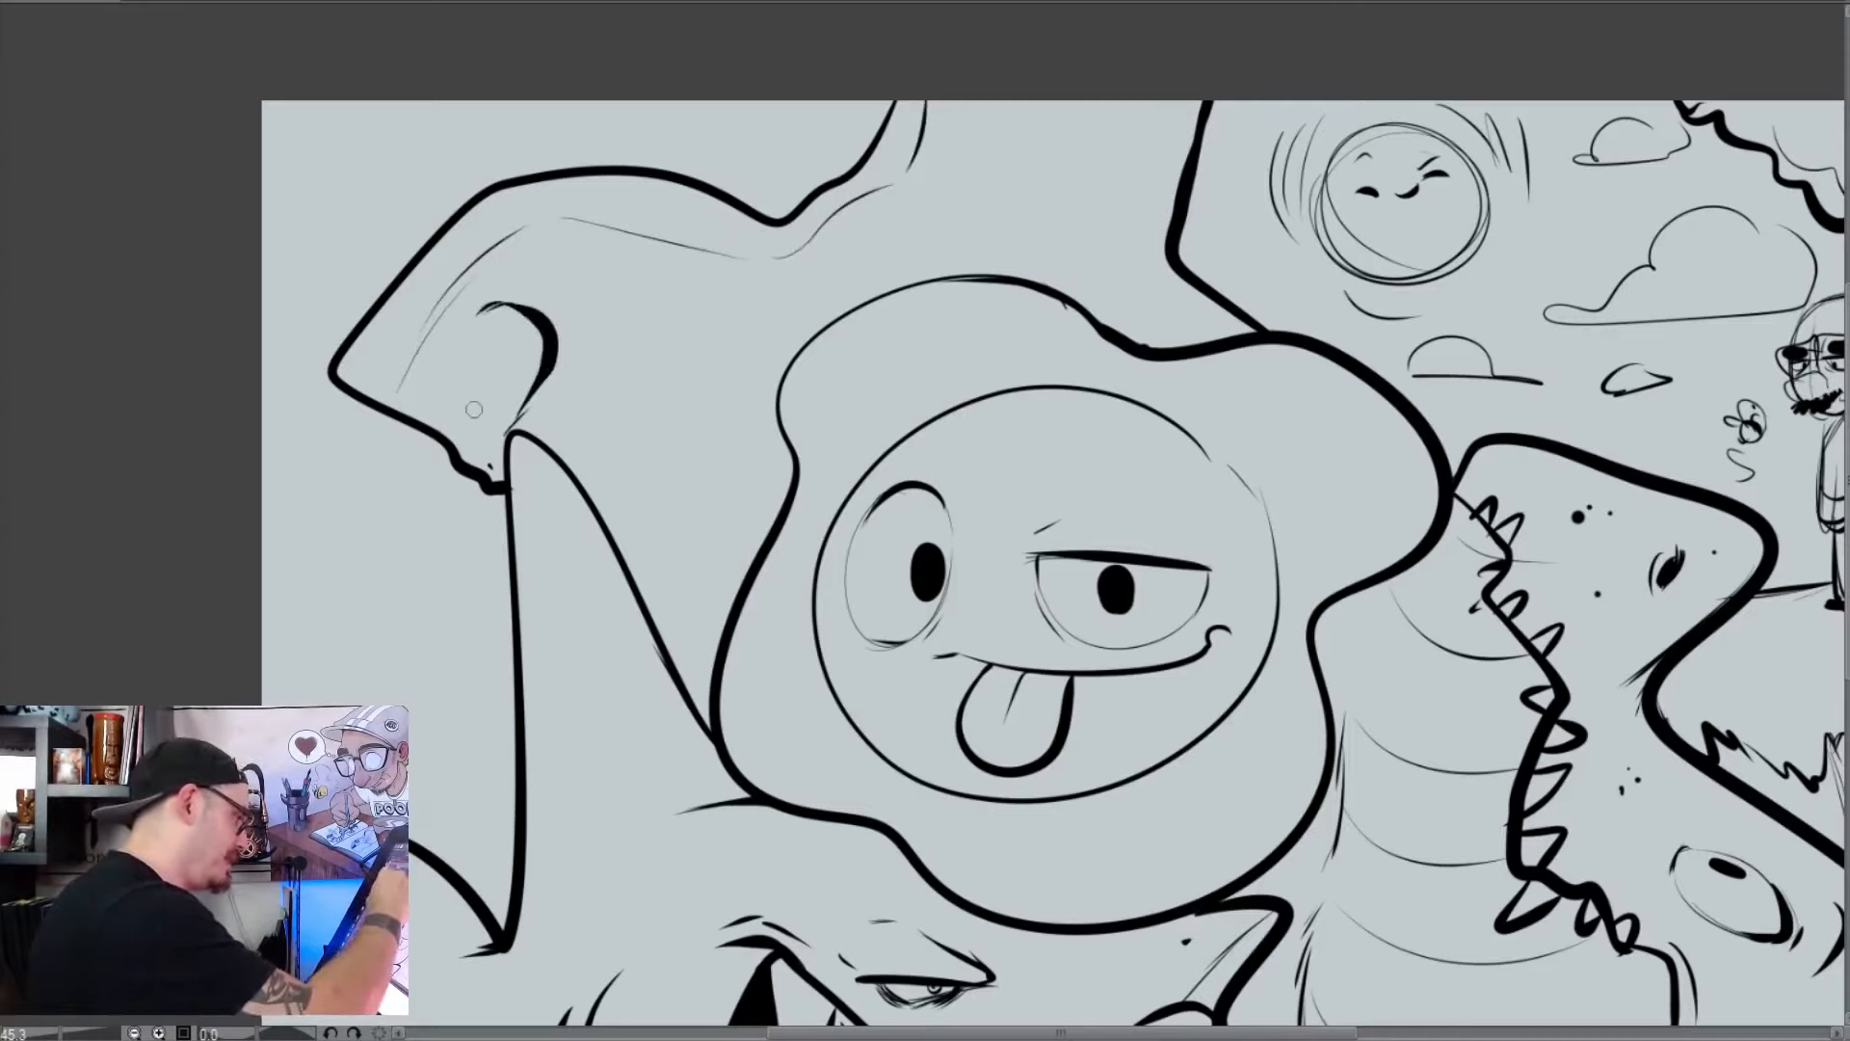
{"action": "mouse_move", "coordinate": [460, 390]}
{"action": "left_mouse_down"}
{"action": "mouse_move", "coordinate": [484, 397]}
{"action": "mouse_move", "coordinate": [454, 378]}
{"action": "left_mouse_up"}
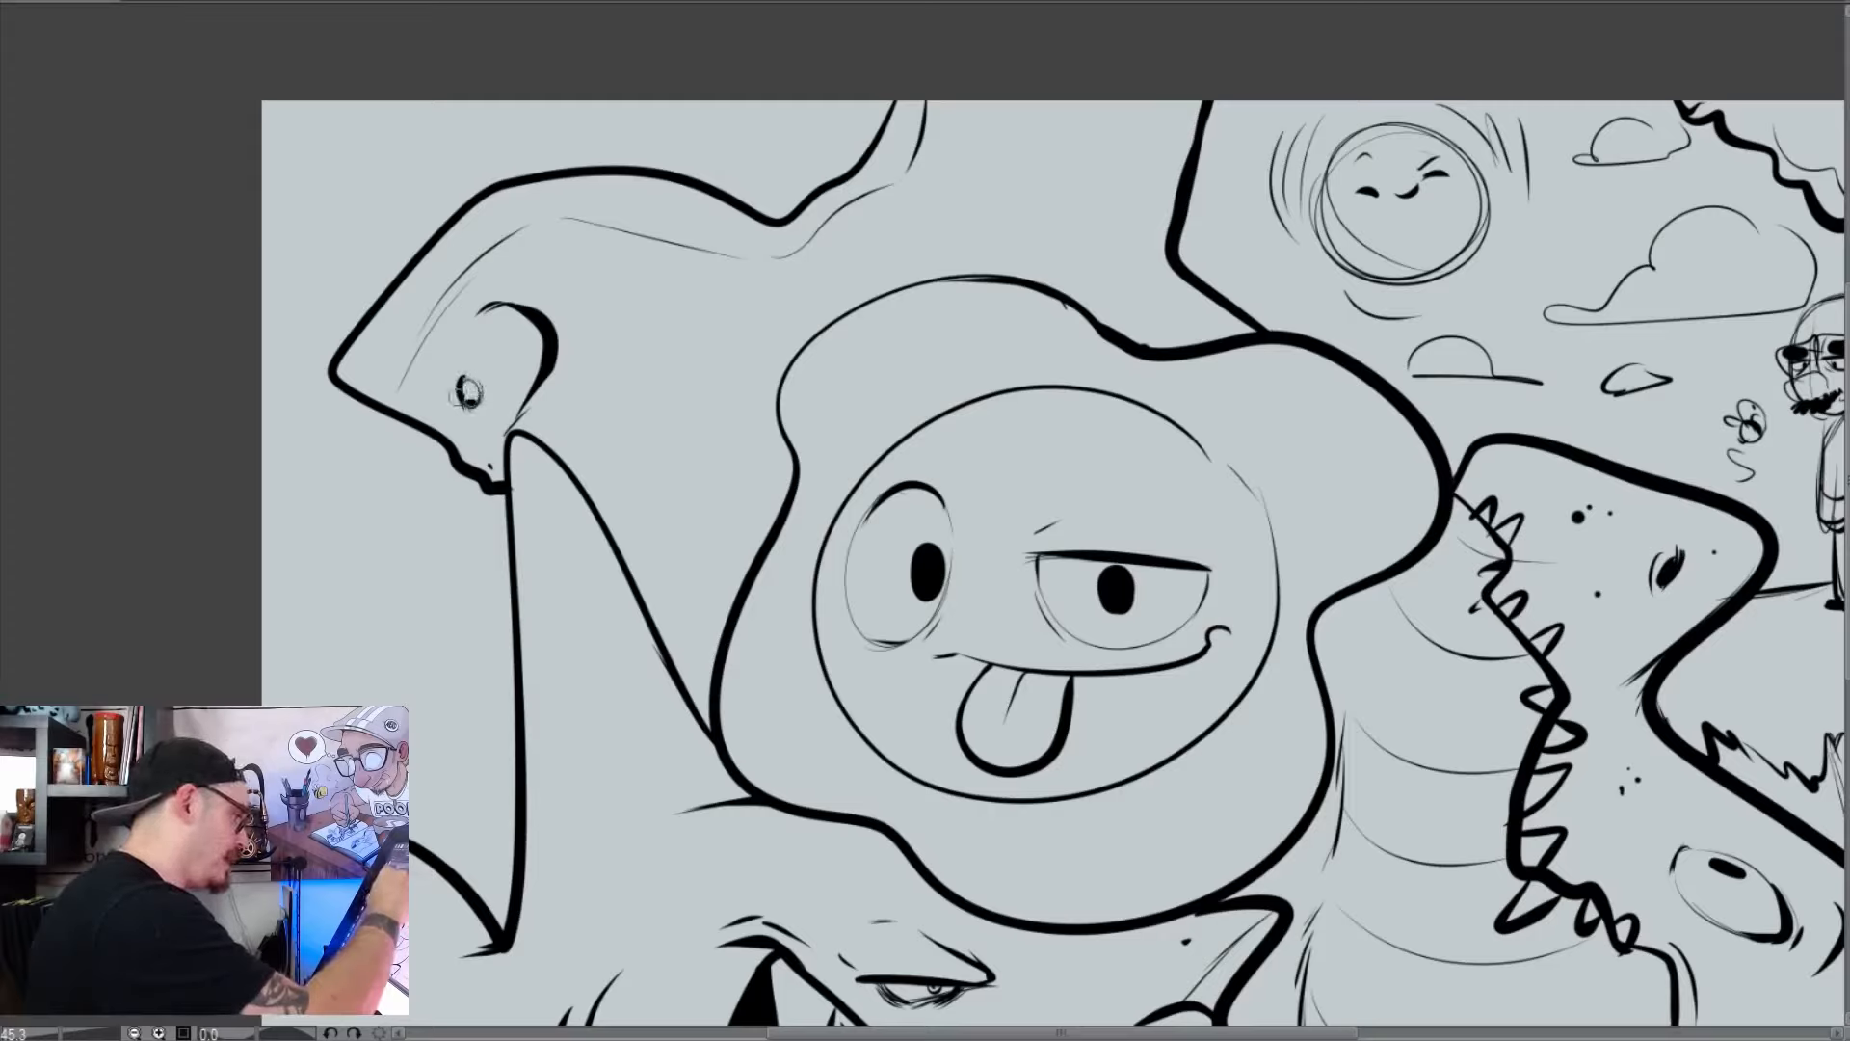
{"action": "left_click_drag", "start_coordinate": [421, 393], "coordinate": [432, 405]}
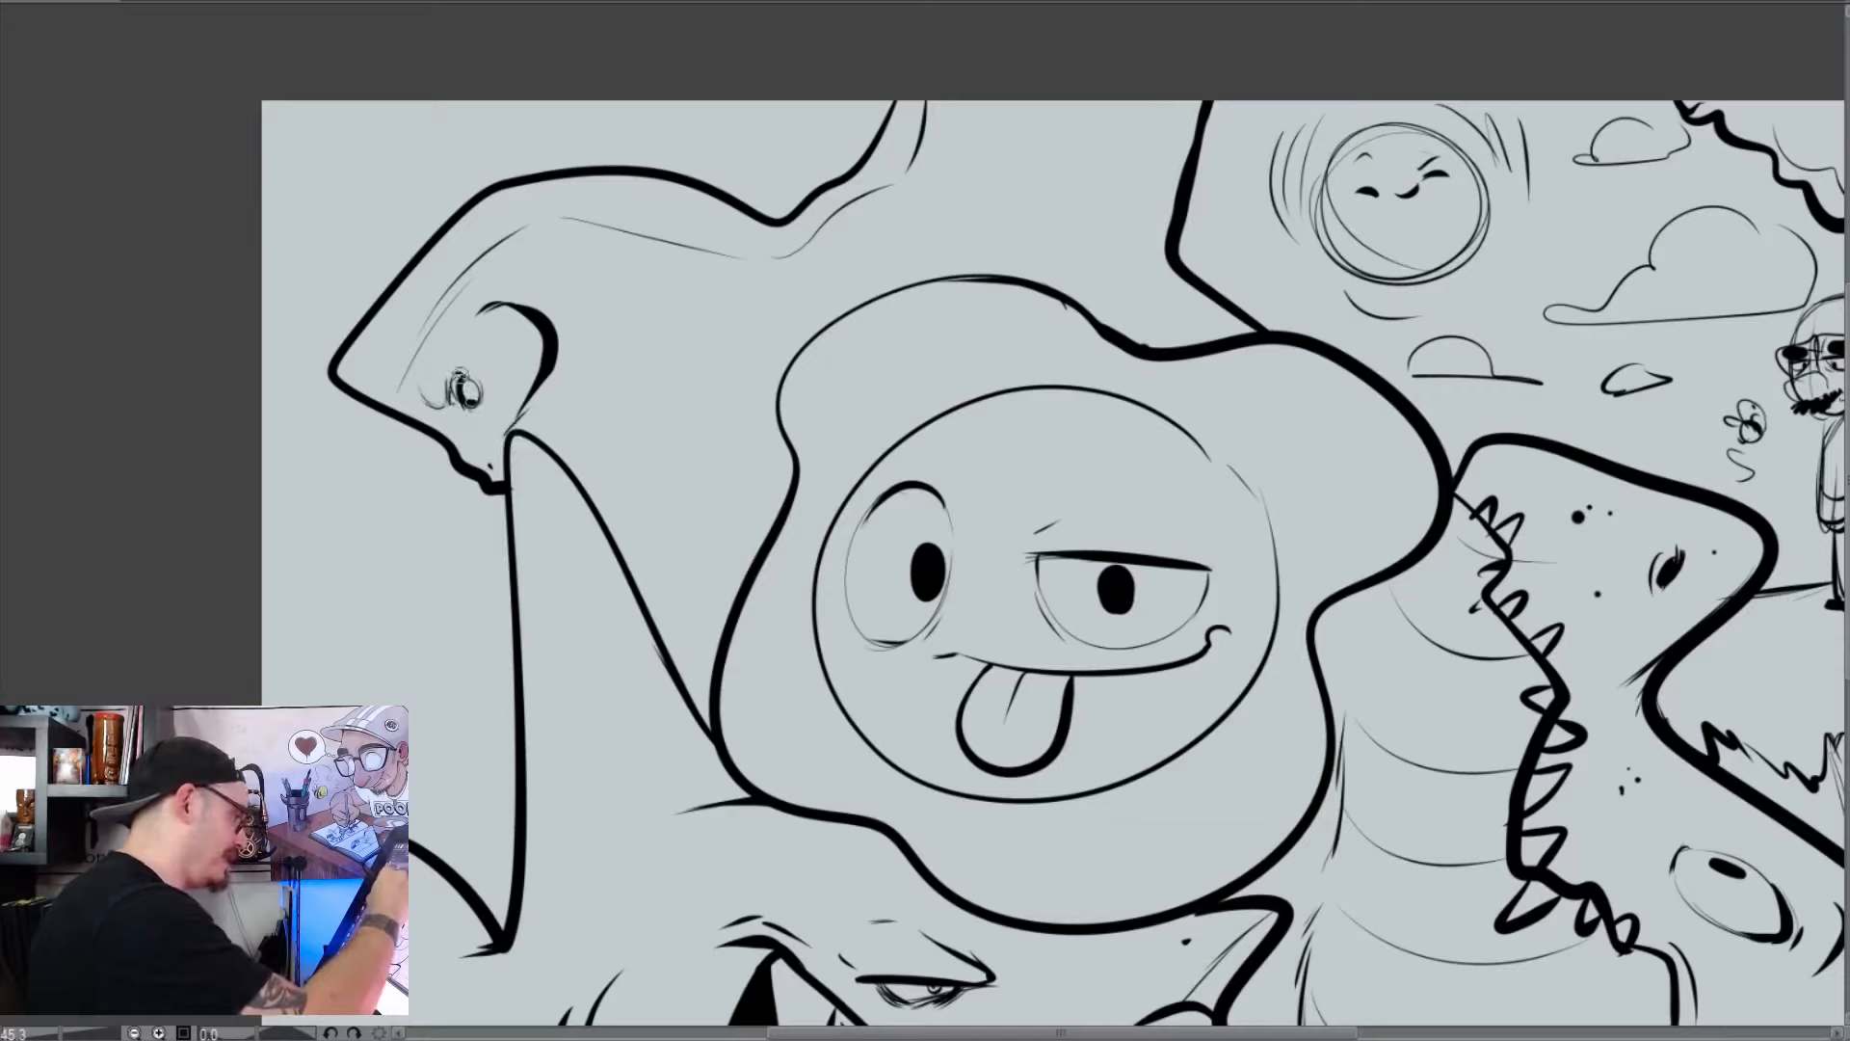
{"action": "mouse_move", "coordinate": [460, 373]}
{"action": "left_mouse_down"}
{"action": "mouse_move", "coordinate": [430, 403]}
{"action": "mouse_move", "coordinate": [433, 355]}
{"action": "left_mouse_up"}
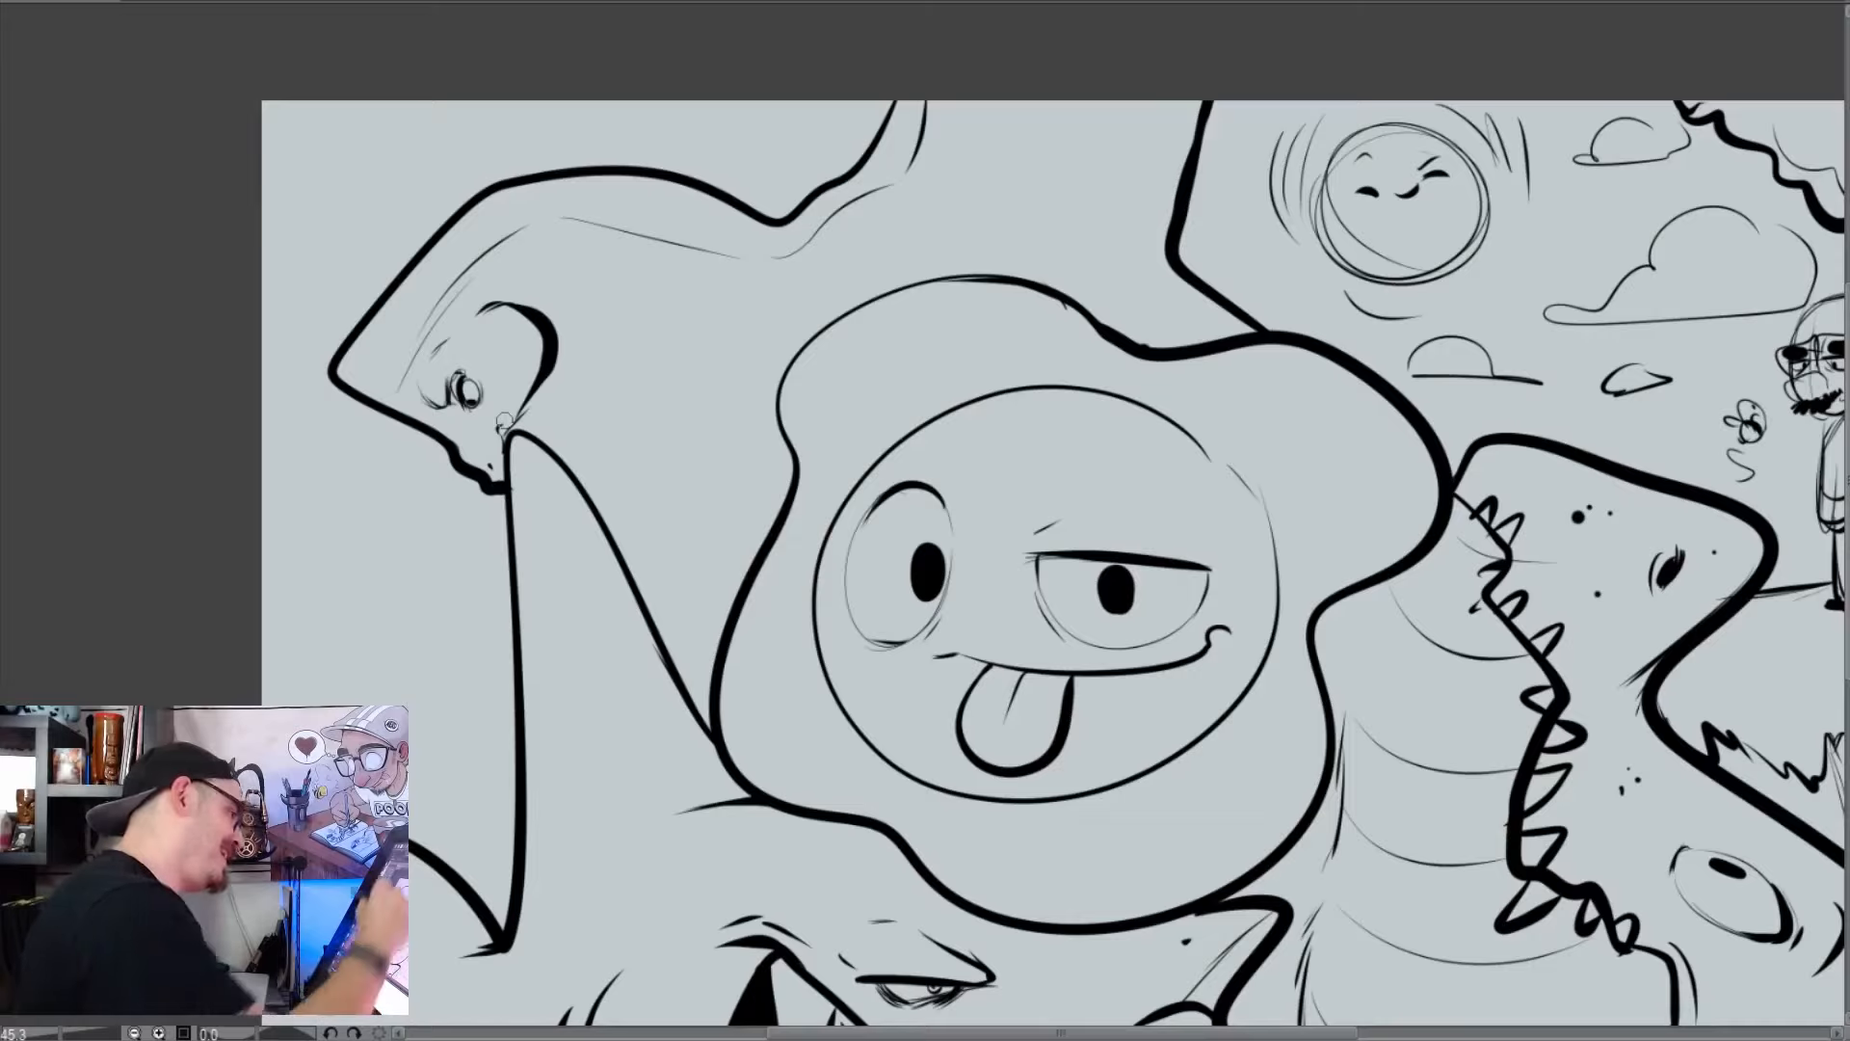
Add short cross lines at intervals between the creature's outer outline and inner contour to form a segmented crest
{"action": "mouse_move", "coordinate": [361, 334]}
{"action": "left_mouse_down"}
{"action": "mouse_move", "coordinate": [399, 354]}
{"action": "mouse_move", "coordinate": [420, 315]}
{"action": "left_mouse_up"}
{"action": "mouse_move", "coordinate": [473, 210]}
{"action": "left_mouse_down"}
{"action": "mouse_move", "coordinate": [500, 235]}
{"action": "mouse_move", "coordinate": [548, 212]}
{"action": "left_mouse_up"}
{"action": "left_click_drag", "start_coordinate": [644, 176], "coordinate": [663, 232]}
{"action": "mouse_move", "coordinate": [696, 189]}
{"action": "left_mouse_down"}
{"action": "mouse_move", "coordinate": [715, 249]}
{"action": "mouse_move", "coordinate": [798, 237]}
{"action": "left_mouse_up"}
{"action": "left_click_drag", "start_coordinate": [870, 152], "coordinate": [891, 172]}
{"action": "left_click_drag", "start_coordinate": [896, 108], "coordinate": [925, 131]}
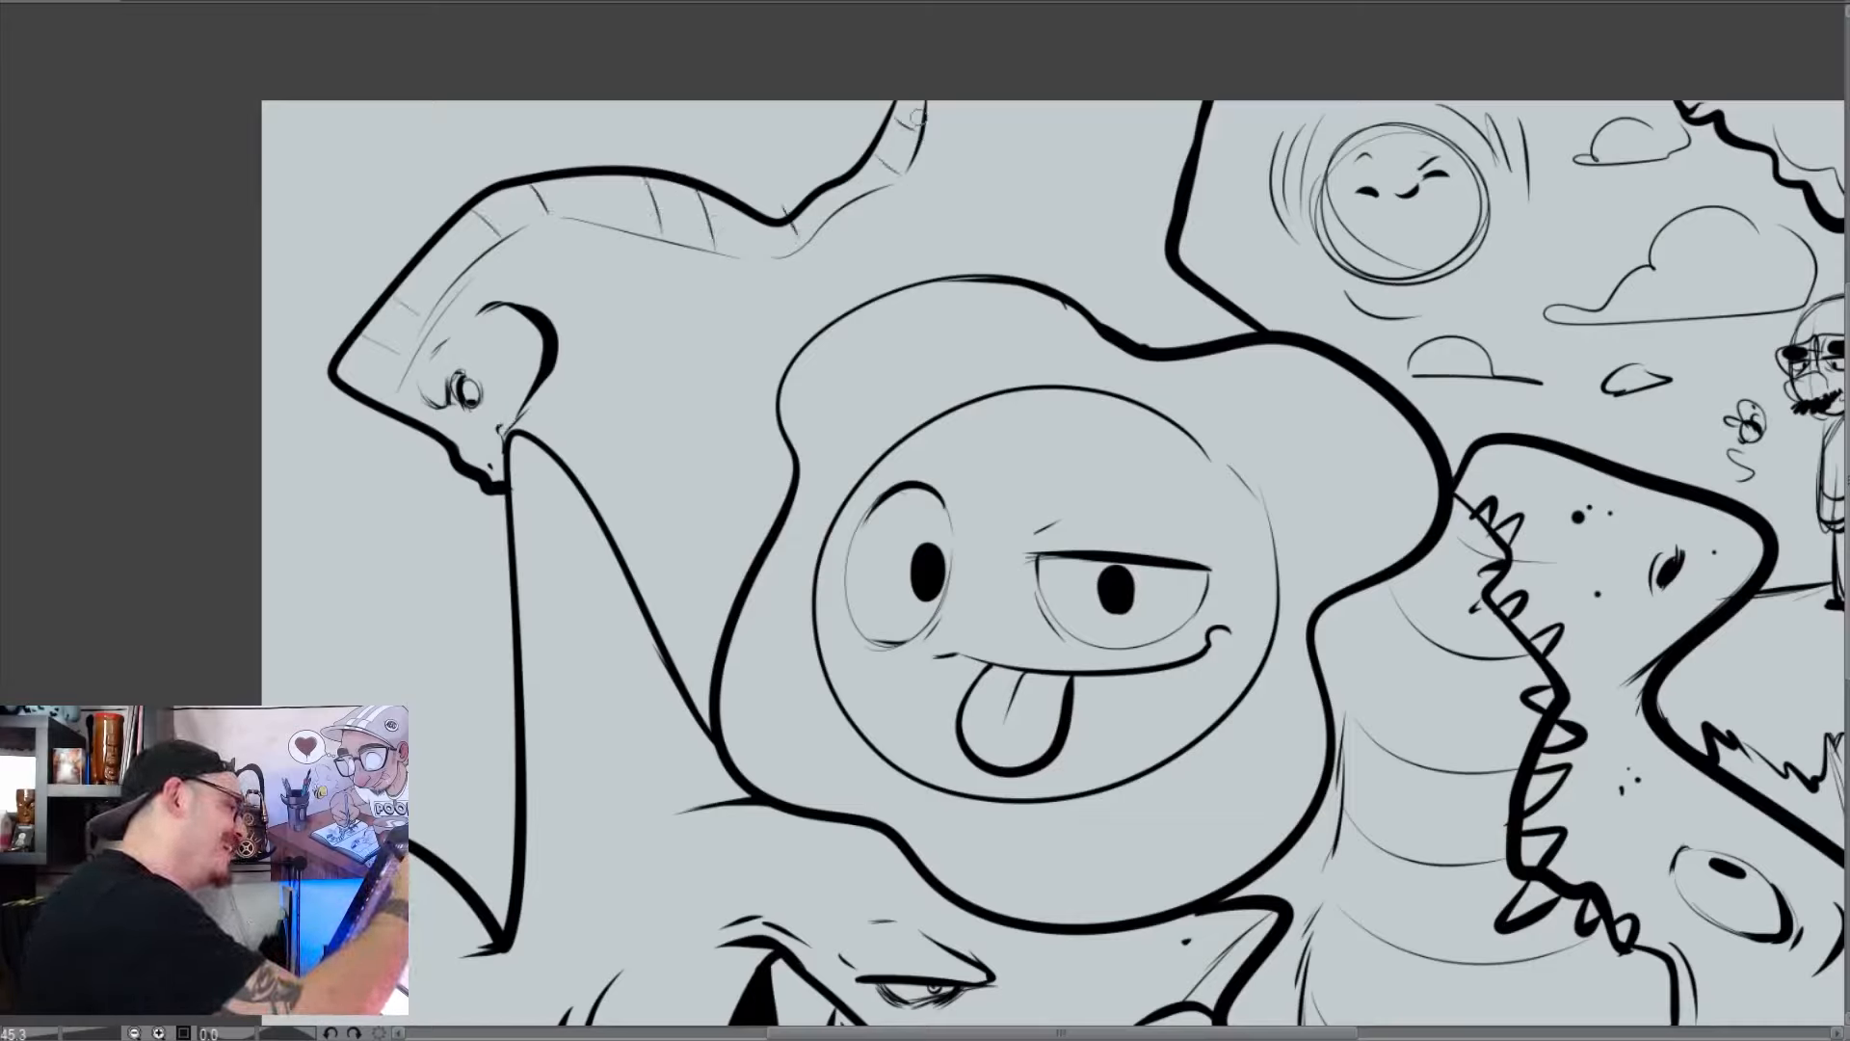
Draw the underside of the creature's neck from its cheek to the blob's outline and add thin contour strokes near its chest
{"action": "mouse_move", "coordinate": [551, 385]}
{"action": "left_mouse_down"}
{"action": "mouse_move", "coordinate": [659, 402]}
{"action": "mouse_move", "coordinate": [710, 434]}
{"action": "left_mouse_up"}
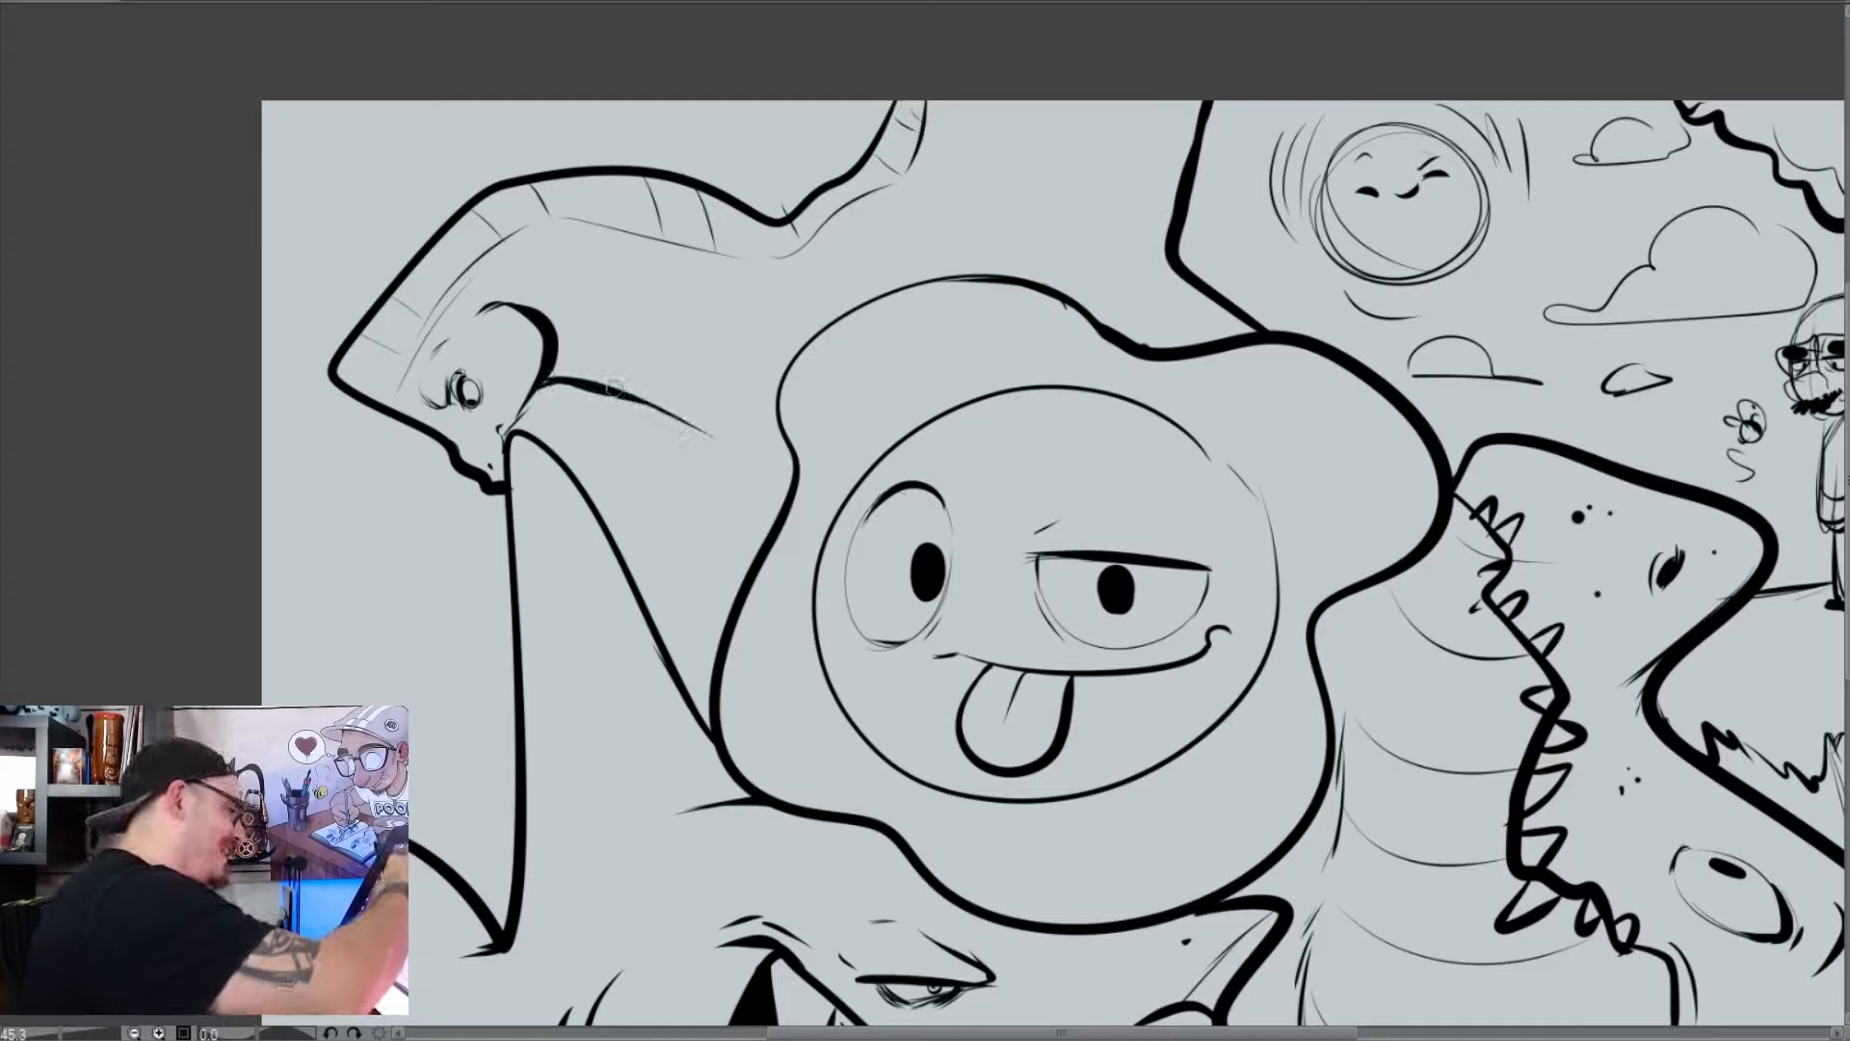
{"action": "mouse_move", "coordinate": [614, 390]}
{"action": "left_mouse_down"}
{"action": "mouse_move", "coordinate": [748, 453]}
{"action": "mouse_move", "coordinate": [760, 316]}
{"action": "left_mouse_up"}
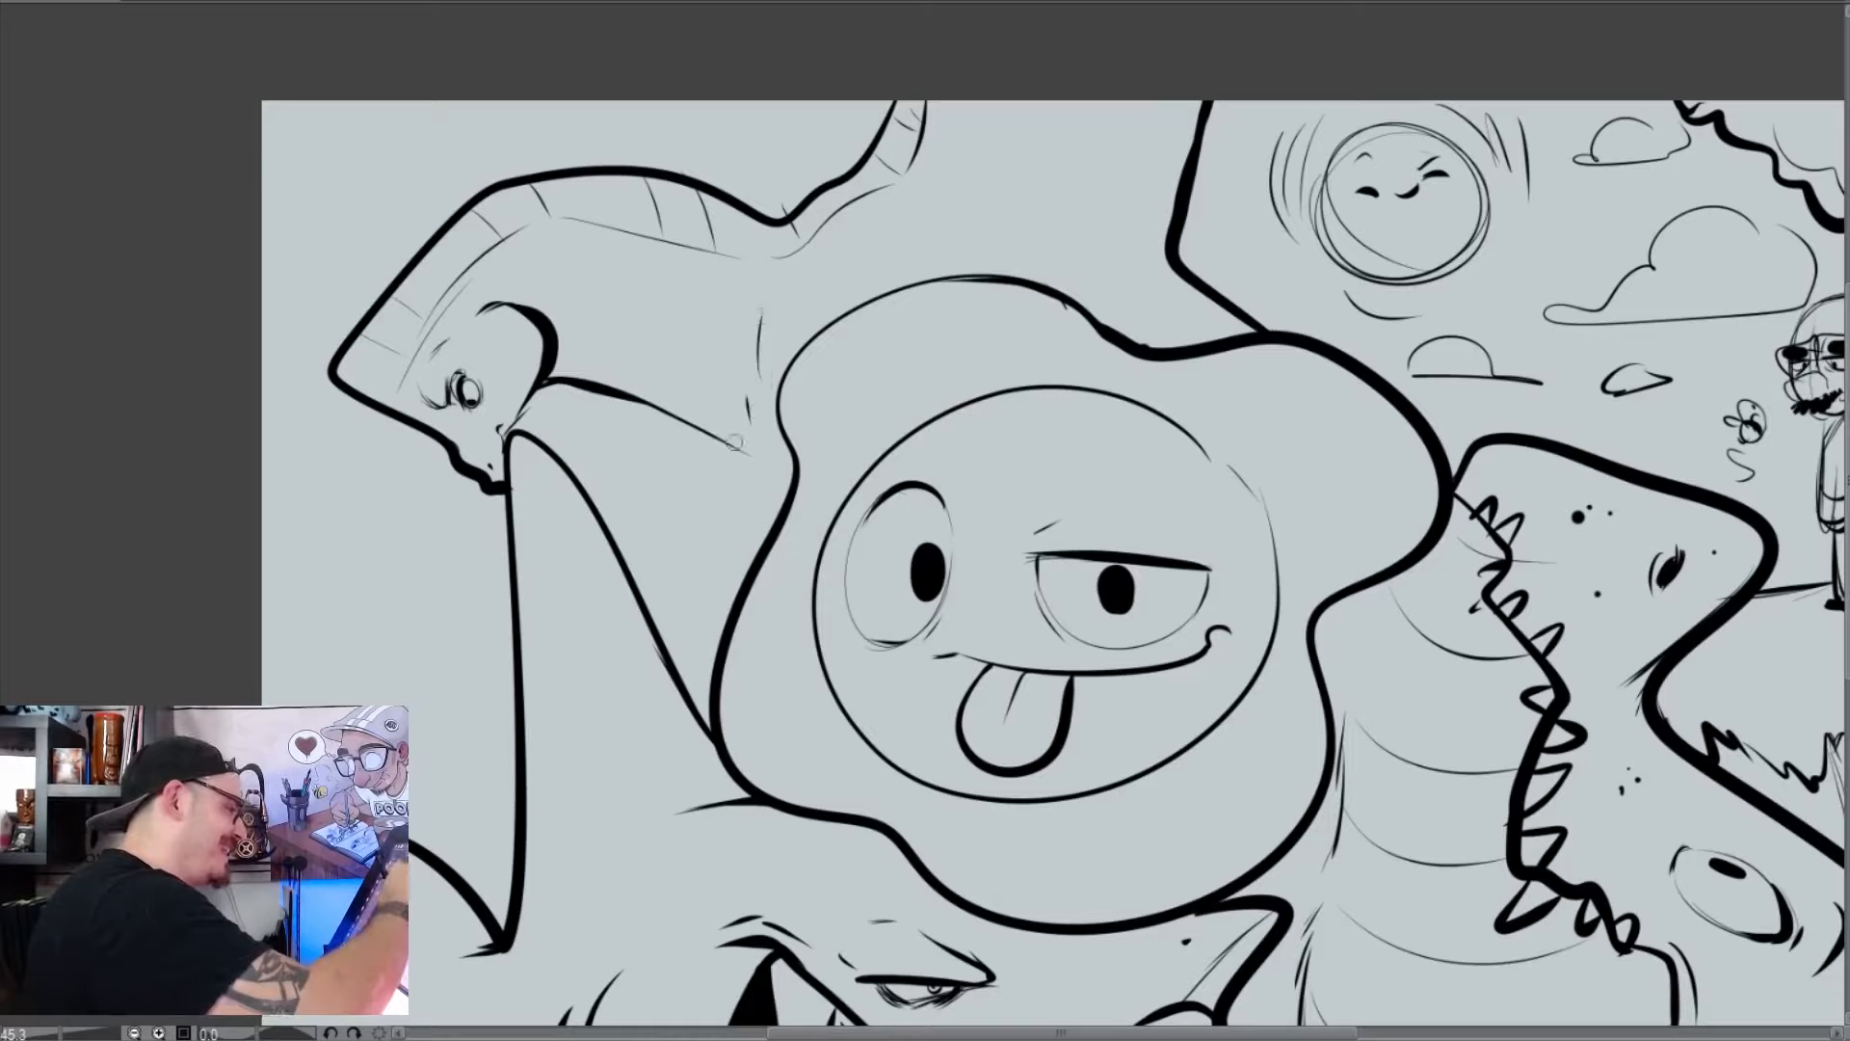
{"action": "left_click_drag", "start_coordinate": [735, 442], "coordinate": [796, 466]}
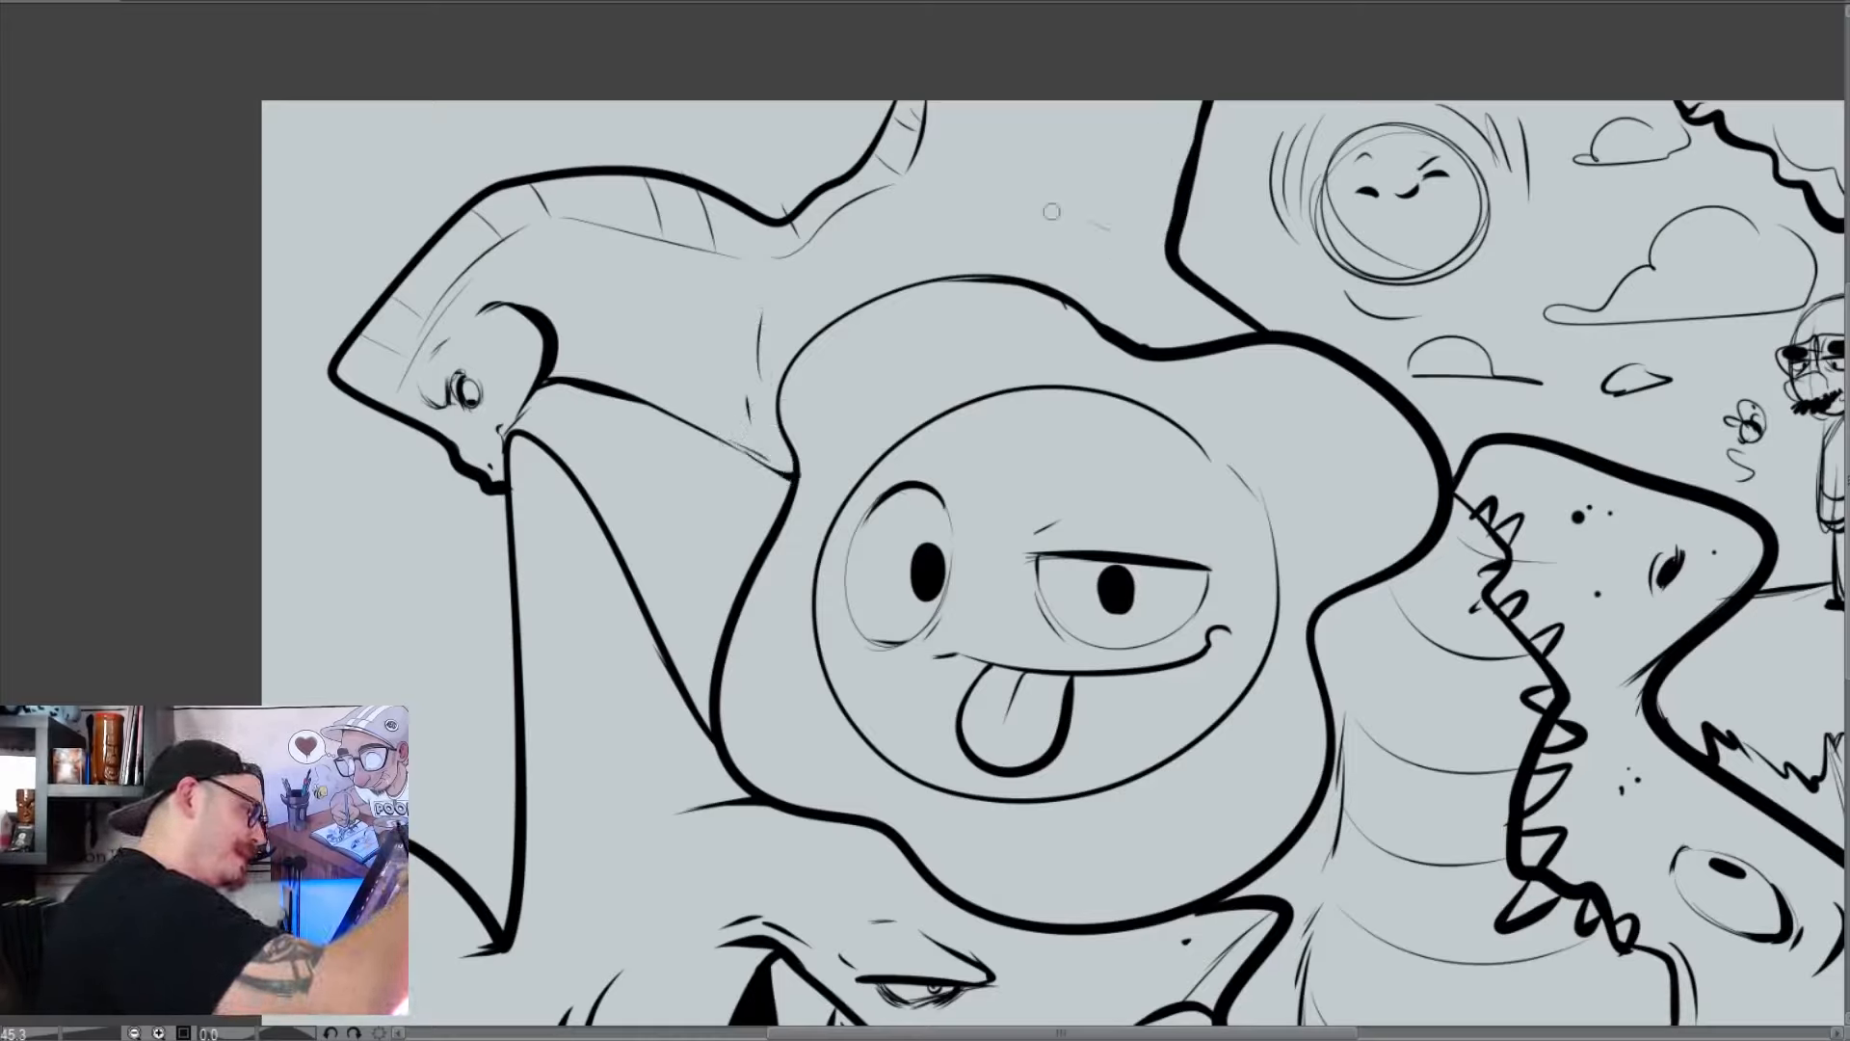
Add tapered fold strokes on the creature's body above the blob and thicken the adjoining outline and neck underside
{"action": "left_click_drag", "start_coordinate": [1174, 265], "coordinate": [1014, 202]}
{"action": "left_click_drag", "start_coordinate": [1107, 218], "coordinate": [1026, 167]}
{"action": "left_click_drag", "start_coordinate": [910, 261], "coordinate": [958, 237]}
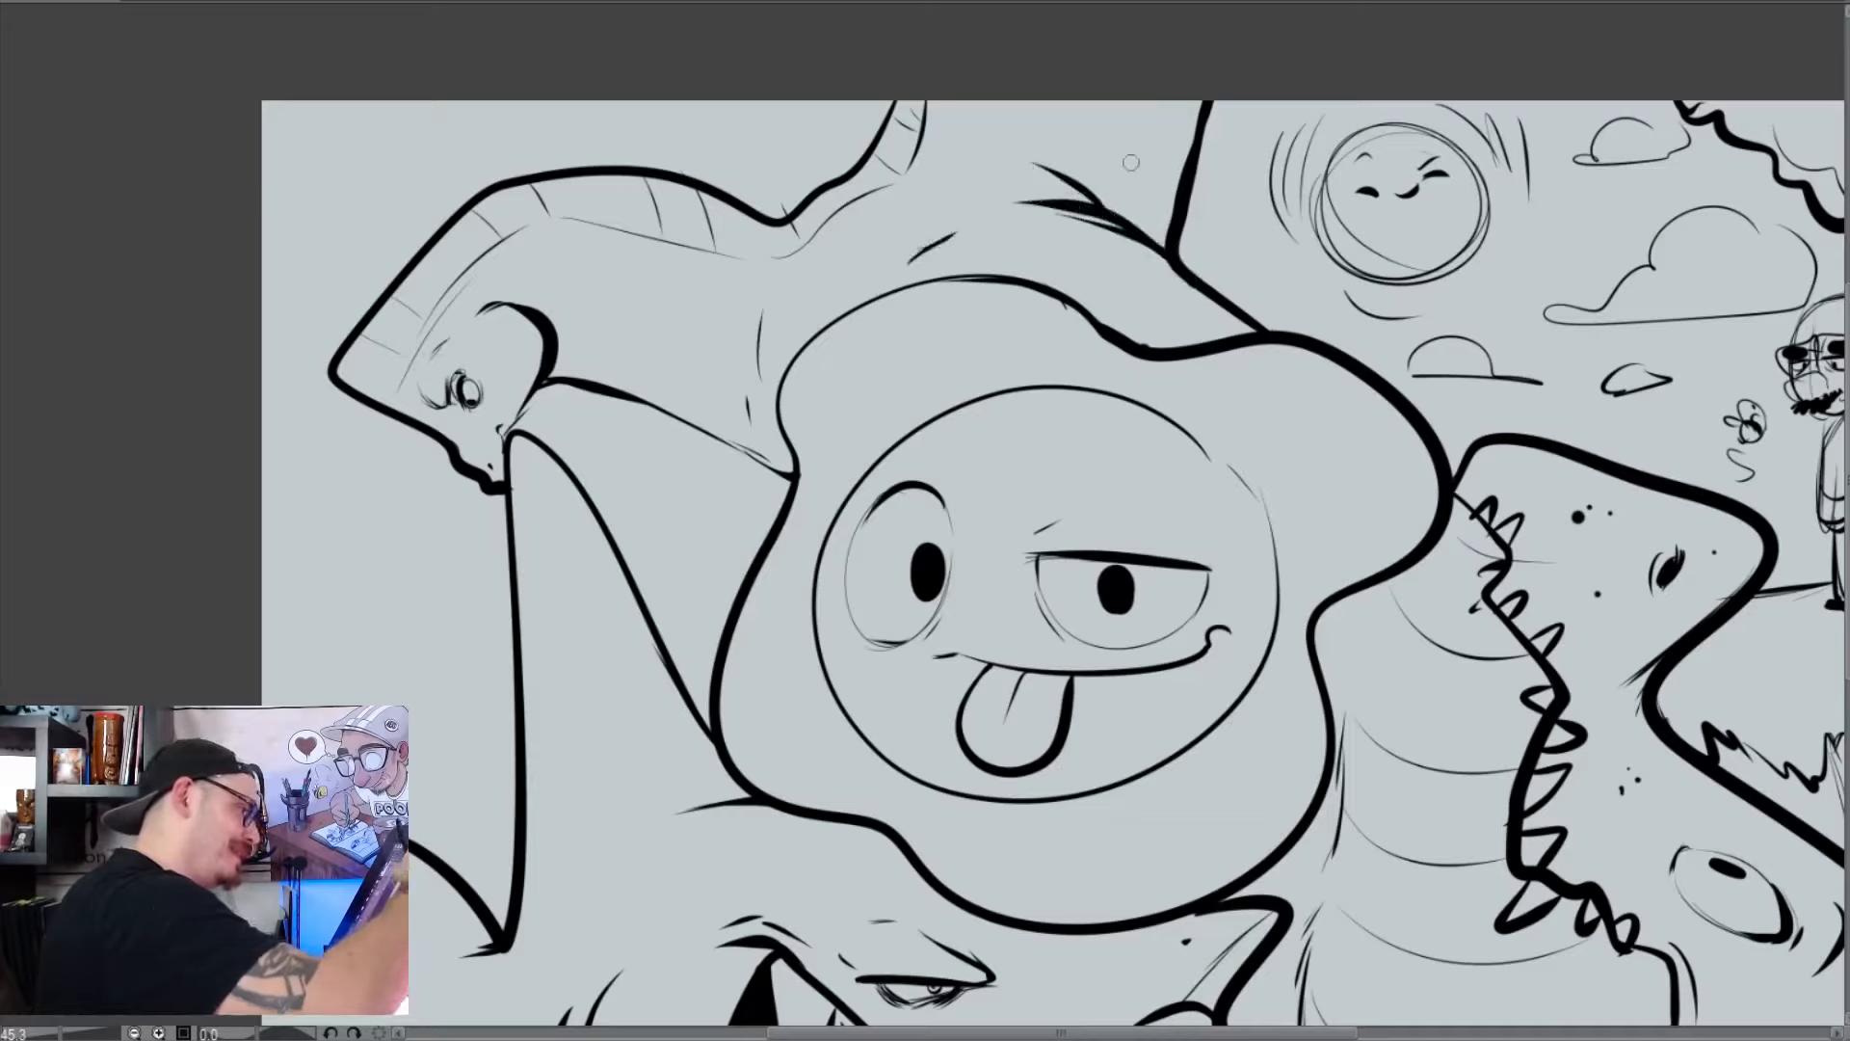
{"action": "left_click_drag", "start_coordinate": [1162, 239], "coordinate": [1198, 98]}
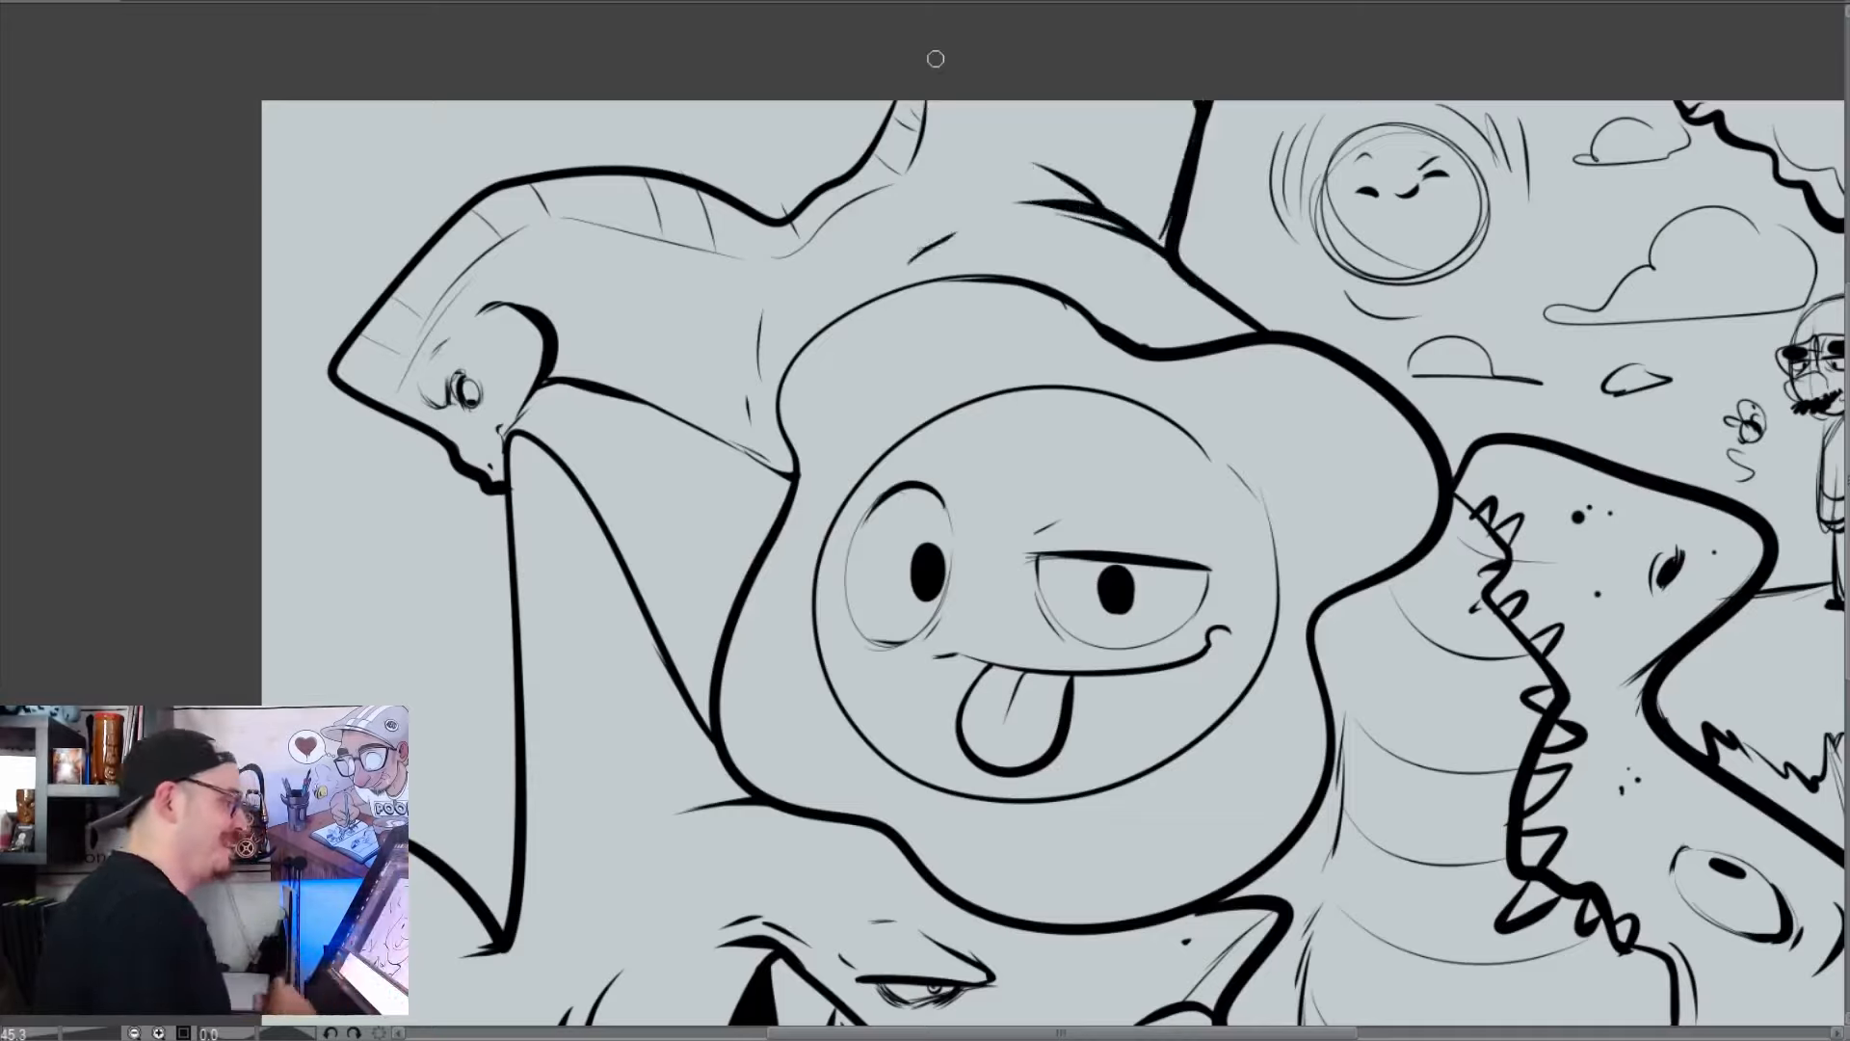
{"action": "left_click_drag", "start_coordinate": [538, 389], "coordinate": [505, 437]}
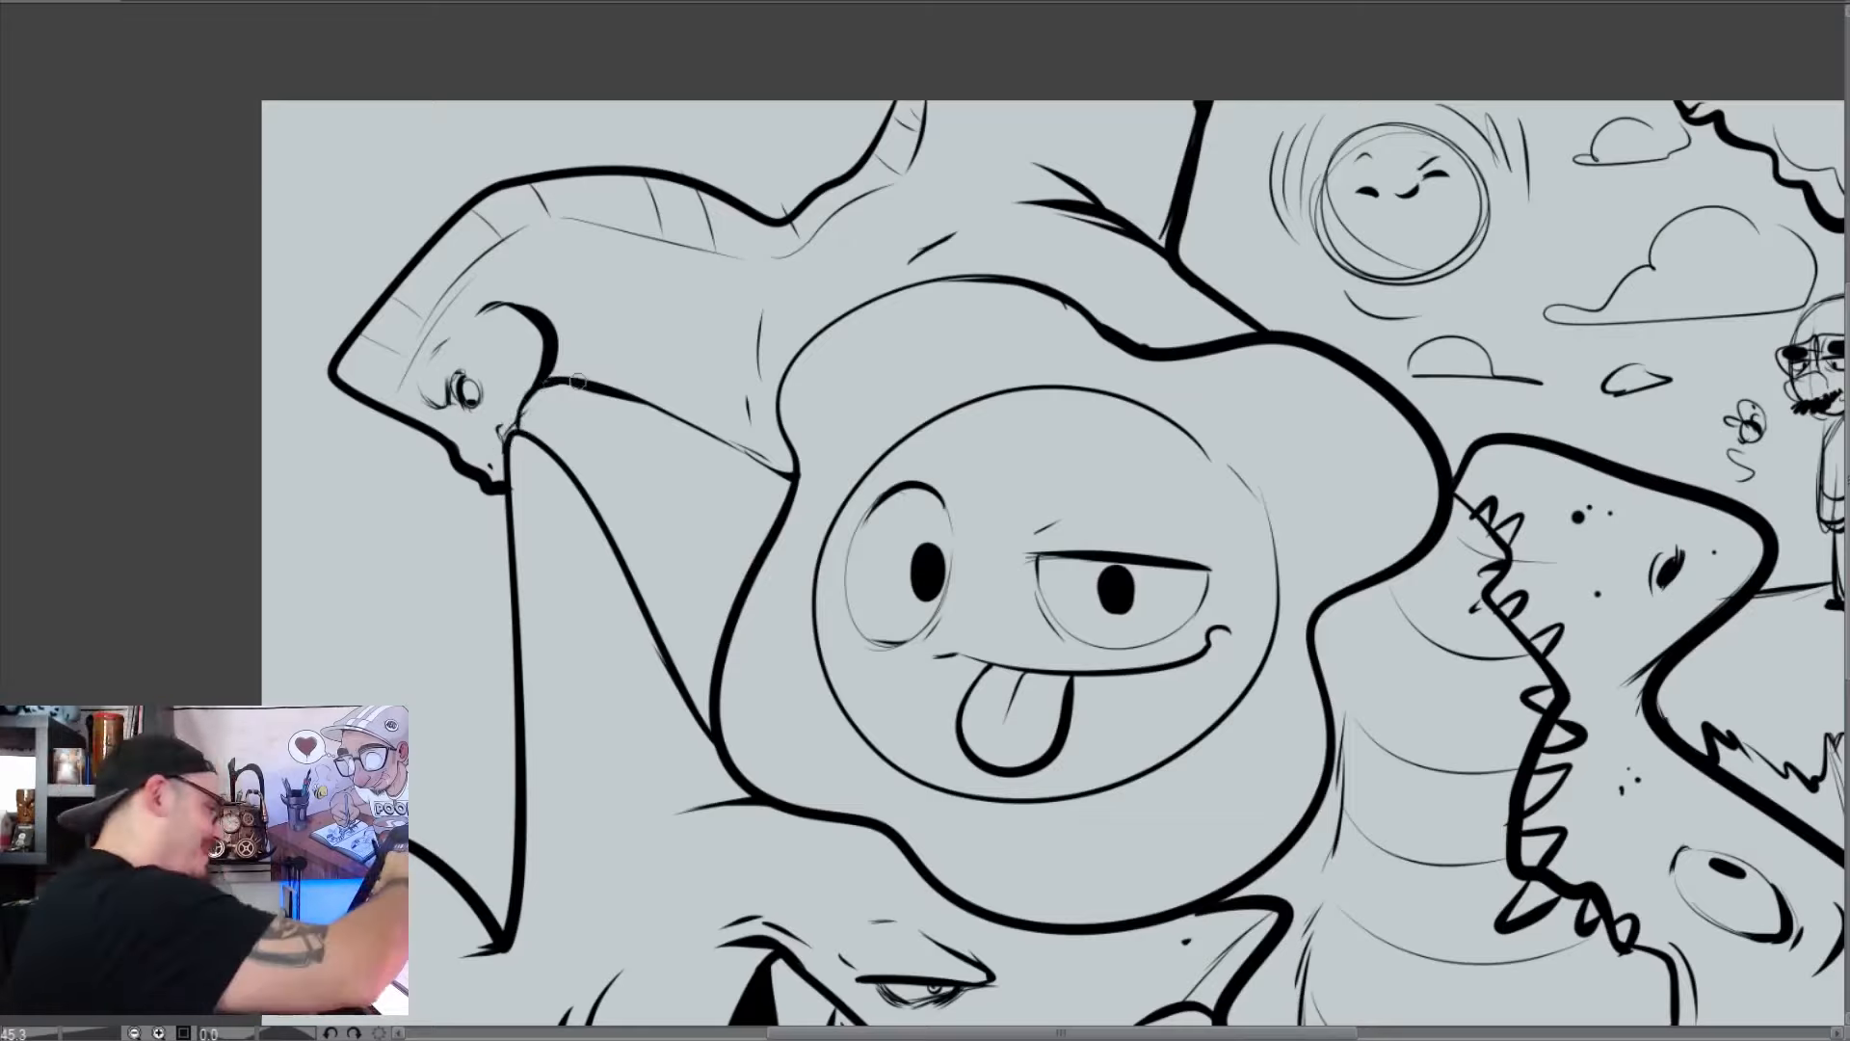
{"action": "mouse_move", "coordinate": [578, 383]}
{"action": "left_mouse_down"}
{"action": "mouse_move", "coordinate": [778, 468]}
{"action": "mouse_move", "coordinate": [784, 437]}
{"action": "left_mouse_up"}
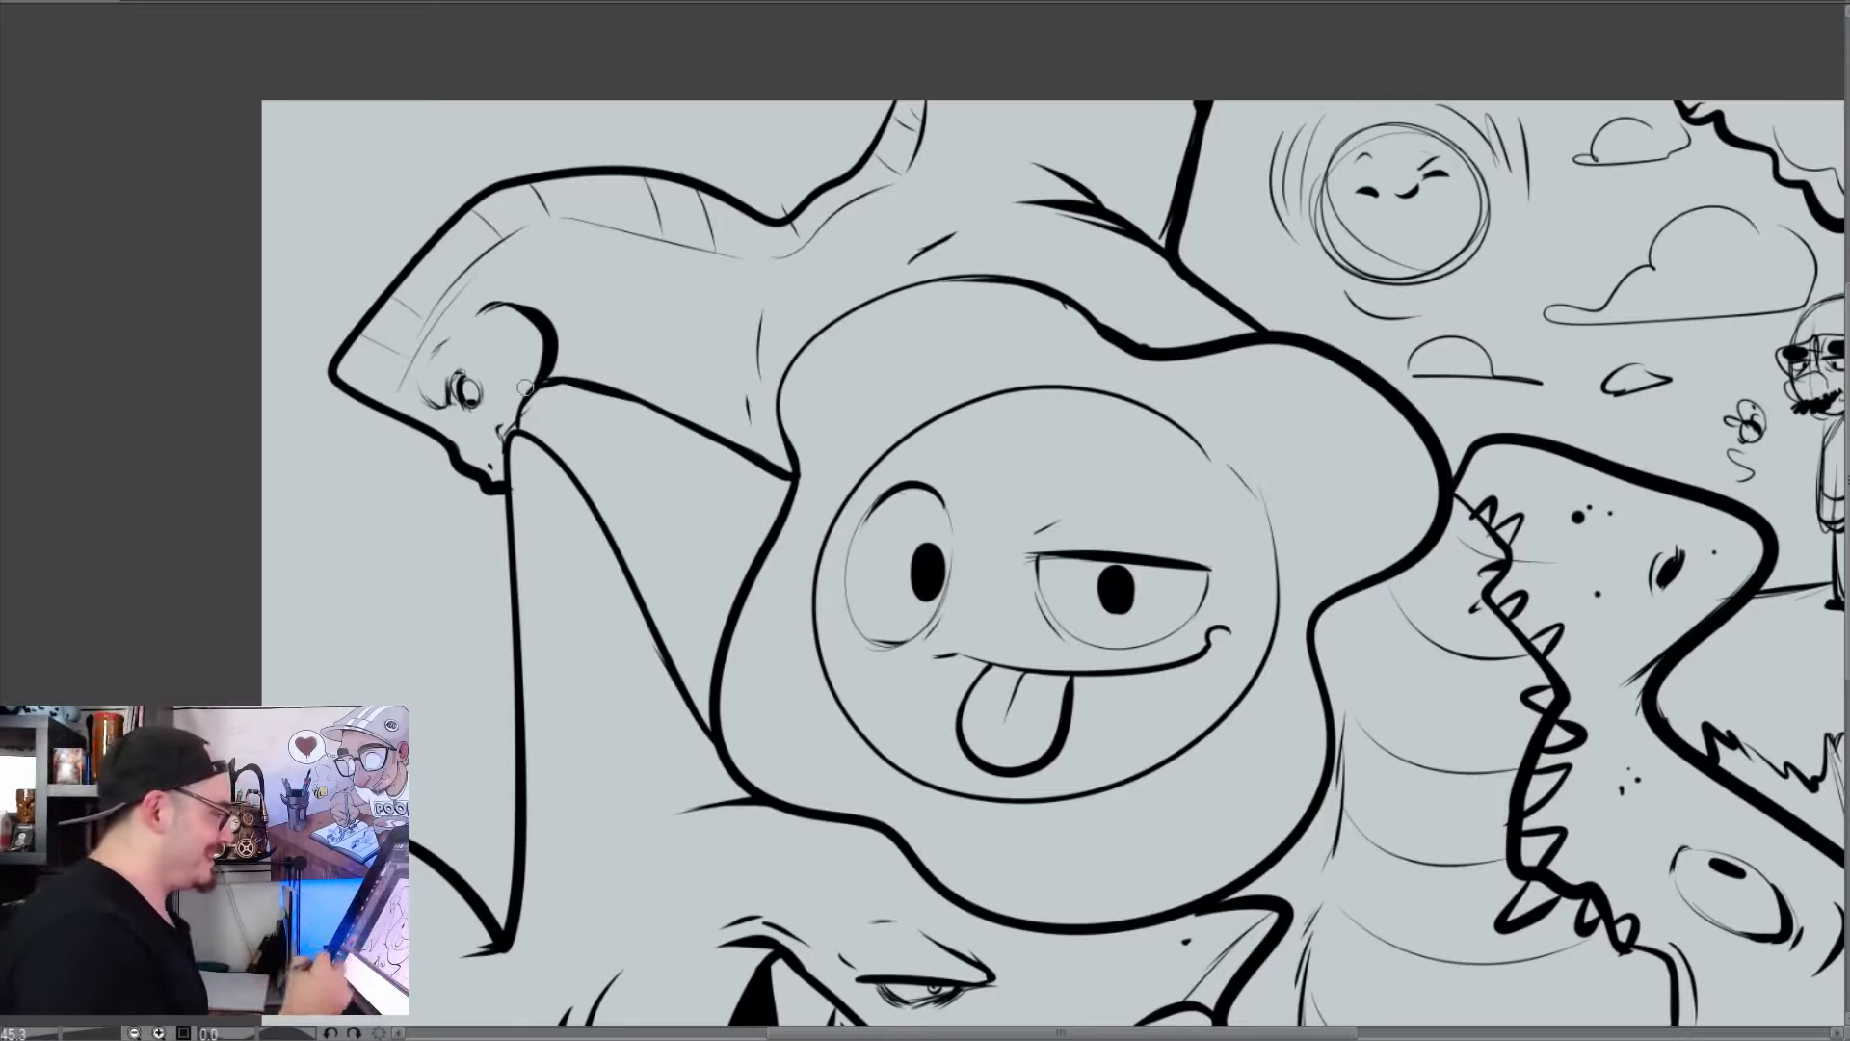
Draw a curved hump line from the back of the crested creature's head to the canvas's side edge, redoing the first attempt
{"action": "left_click_drag", "start_coordinate": [386, 285], "coordinate": [174, 273]}
{"action": "key", "text": "ctrl+z"}
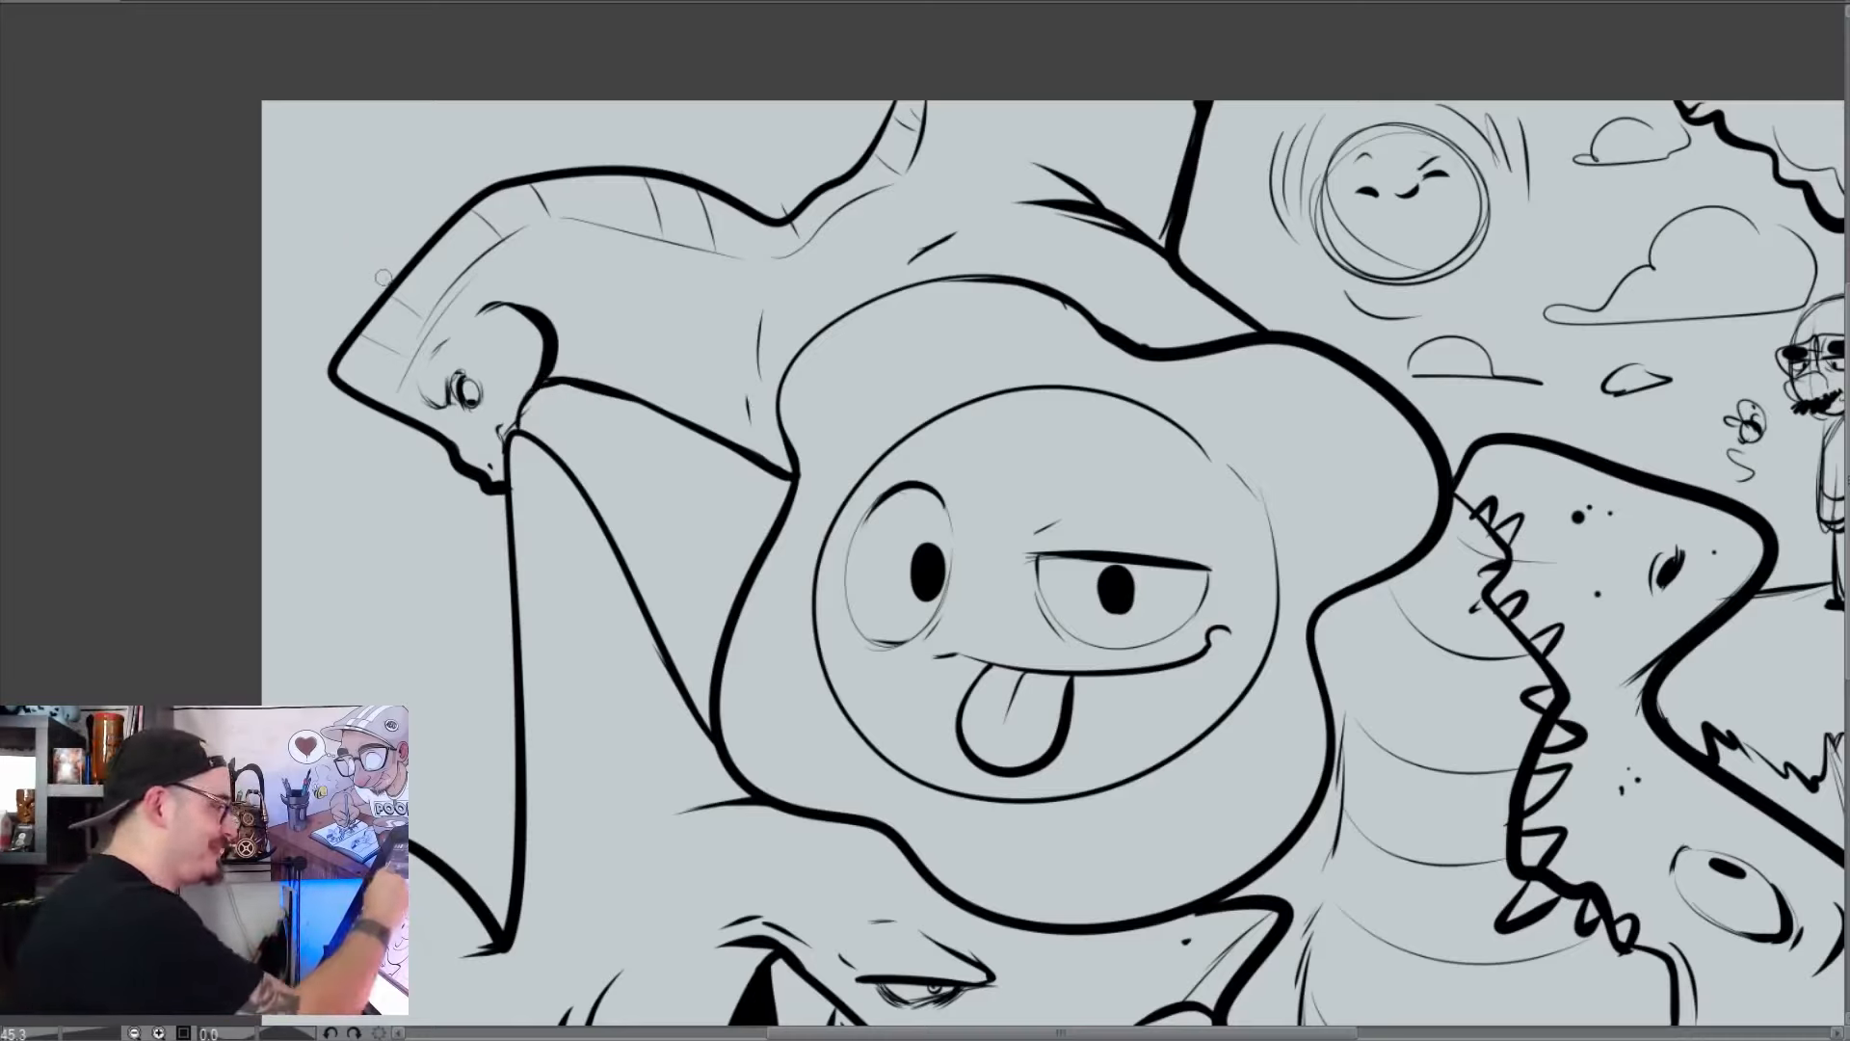
{"action": "left_click_drag", "start_coordinate": [382, 289], "coordinate": [186, 236]}
{"action": "mouse_move", "coordinate": [1446, 692]}
{"action": "left_mouse_down"}
{"action": "mouse_move", "coordinate": [887, 604]}
{"action": "mouse_move", "coordinate": [1160, 727]}
{"action": "mouse_move", "coordinate": [1291, 751]}
{"action": "mouse_move", "coordinate": [1265, 788]}
{"action": "left_mouse_up"}
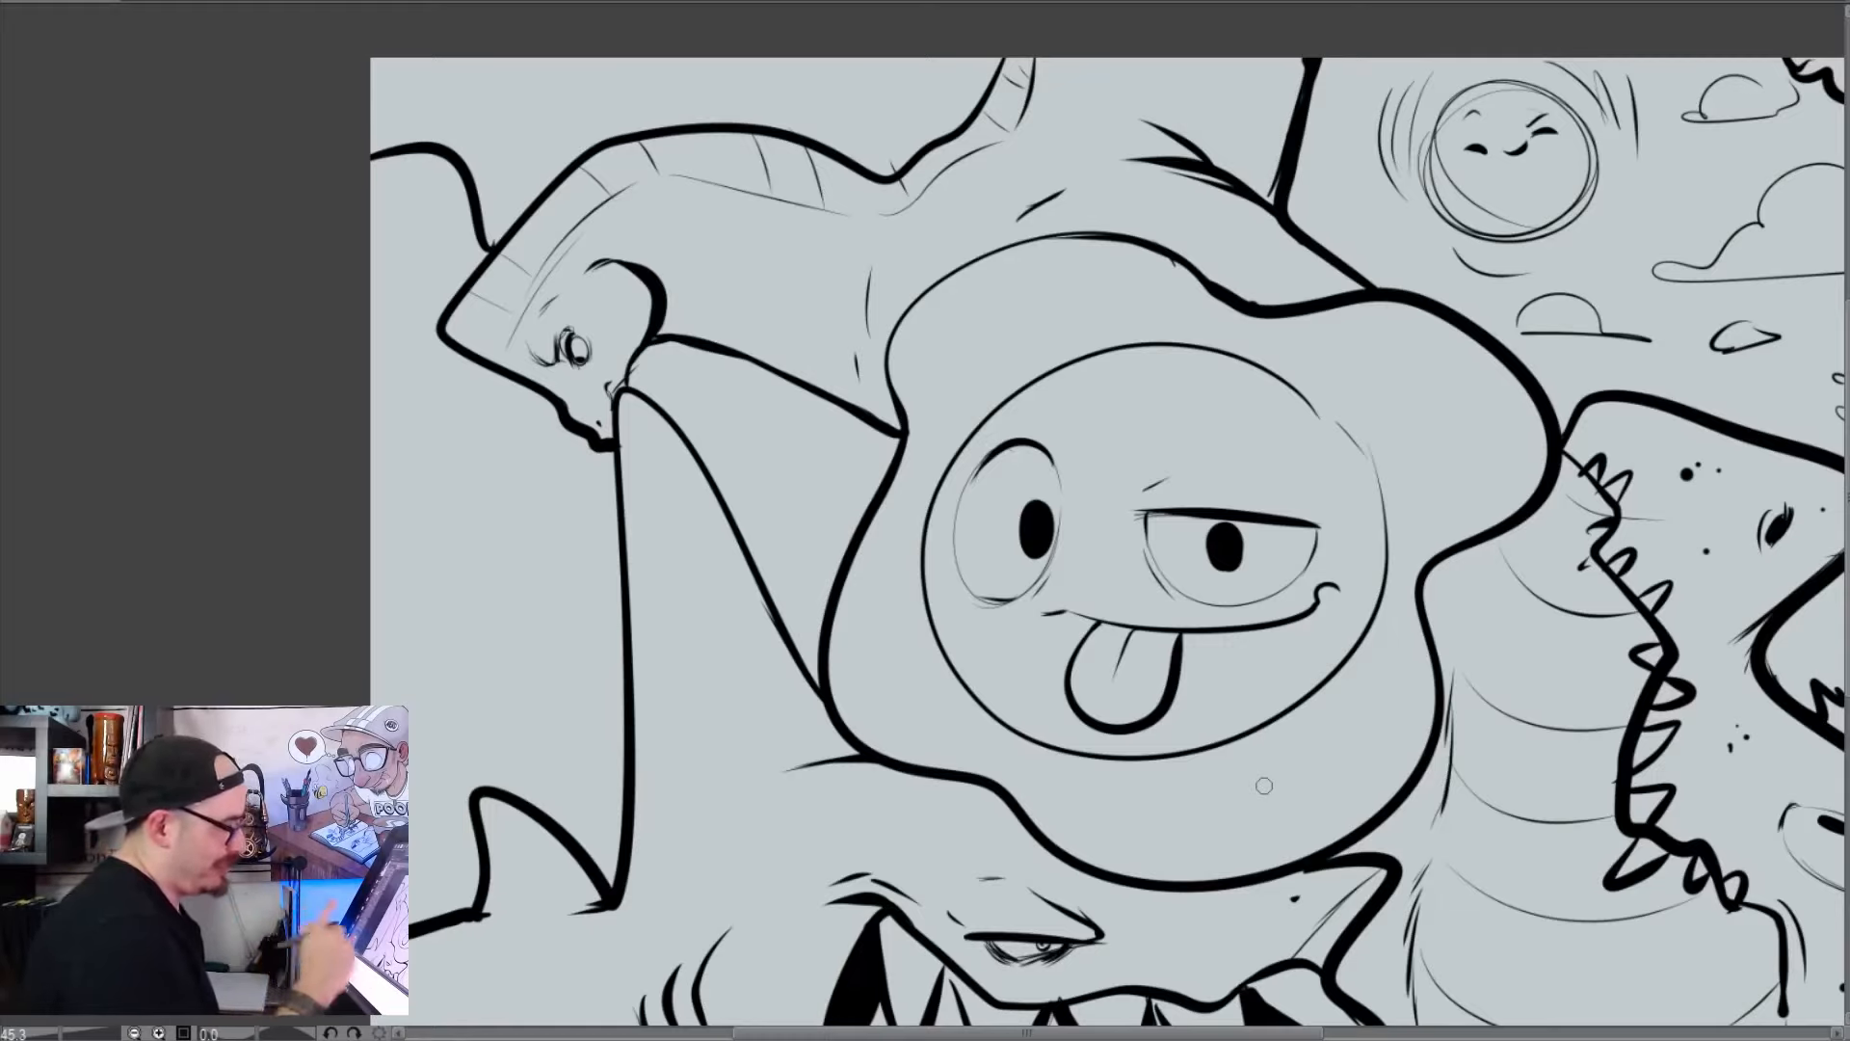
Draw a profile face beneath the crested creature's head with a thick brow, small eye, curved nostril and rounded nose underside
{"action": "left_click_drag", "start_coordinate": [940, 703], "coordinate": [981, 735]}
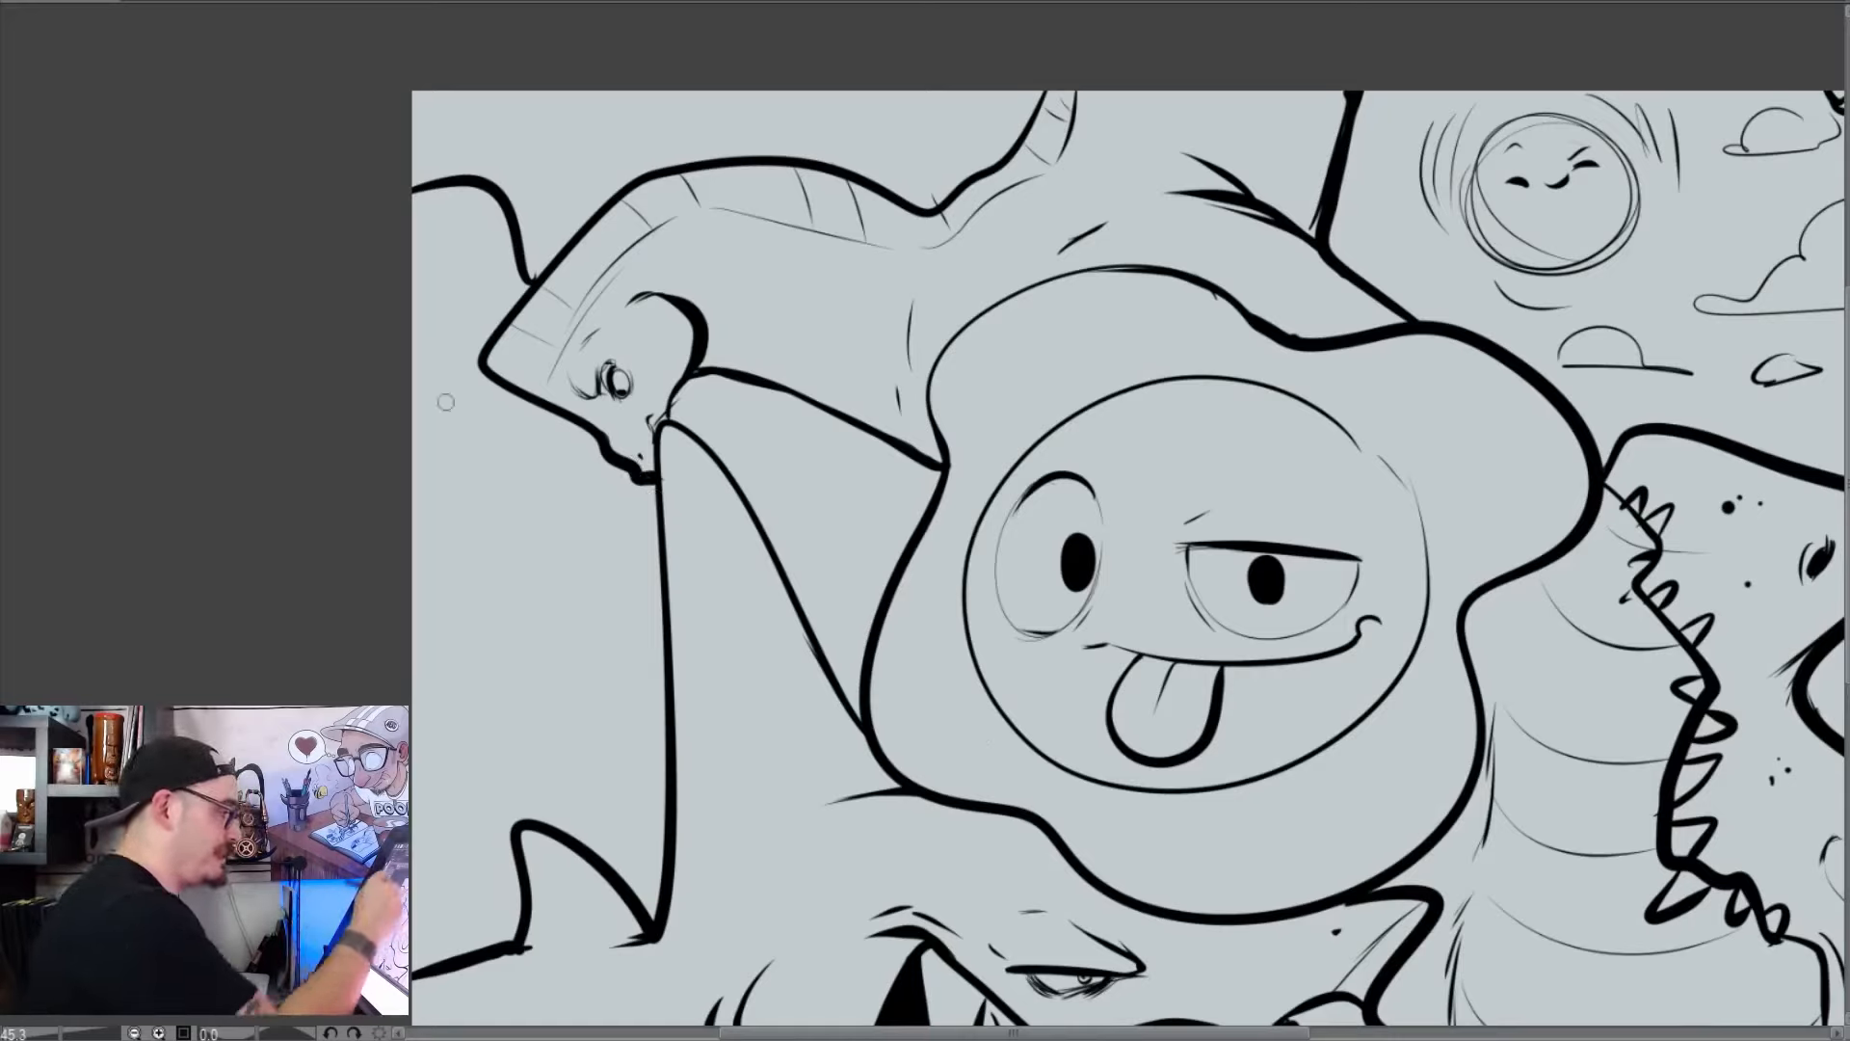
{"action": "mouse_move", "coordinate": [496, 281]}
{"action": "left_mouse_down"}
{"action": "mouse_move", "coordinate": [460, 325]}
{"action": "mouse_move", "coordinate": [523, 265]}
{"action": "left_mouse_up"}
{"action": "mouse_move", "coordinate": [471, 331]}
{"action": "left_mouse_down"}
{"action": "mouse_move", "coordinate": [451, 380]}
{"action": "mouse_move", "coordinate": [477, 398]}
{"action": "mouse_move", "coordinate": [444, 378]}
{"action": "mouse_move", "coordinate": [488, 384]}
{"action": "mouse_move", "coordinate": [468, 379]}
{"action": "mouse_move", "coordinate": [482, 389]}
{"action": "mouse_move", "coordinate": [473, 330]}
{"action": "left_mouse_up"}
{"action": "left_click_drag", "start_coordinate": [471, 397], "coordinate": [460, 410]}
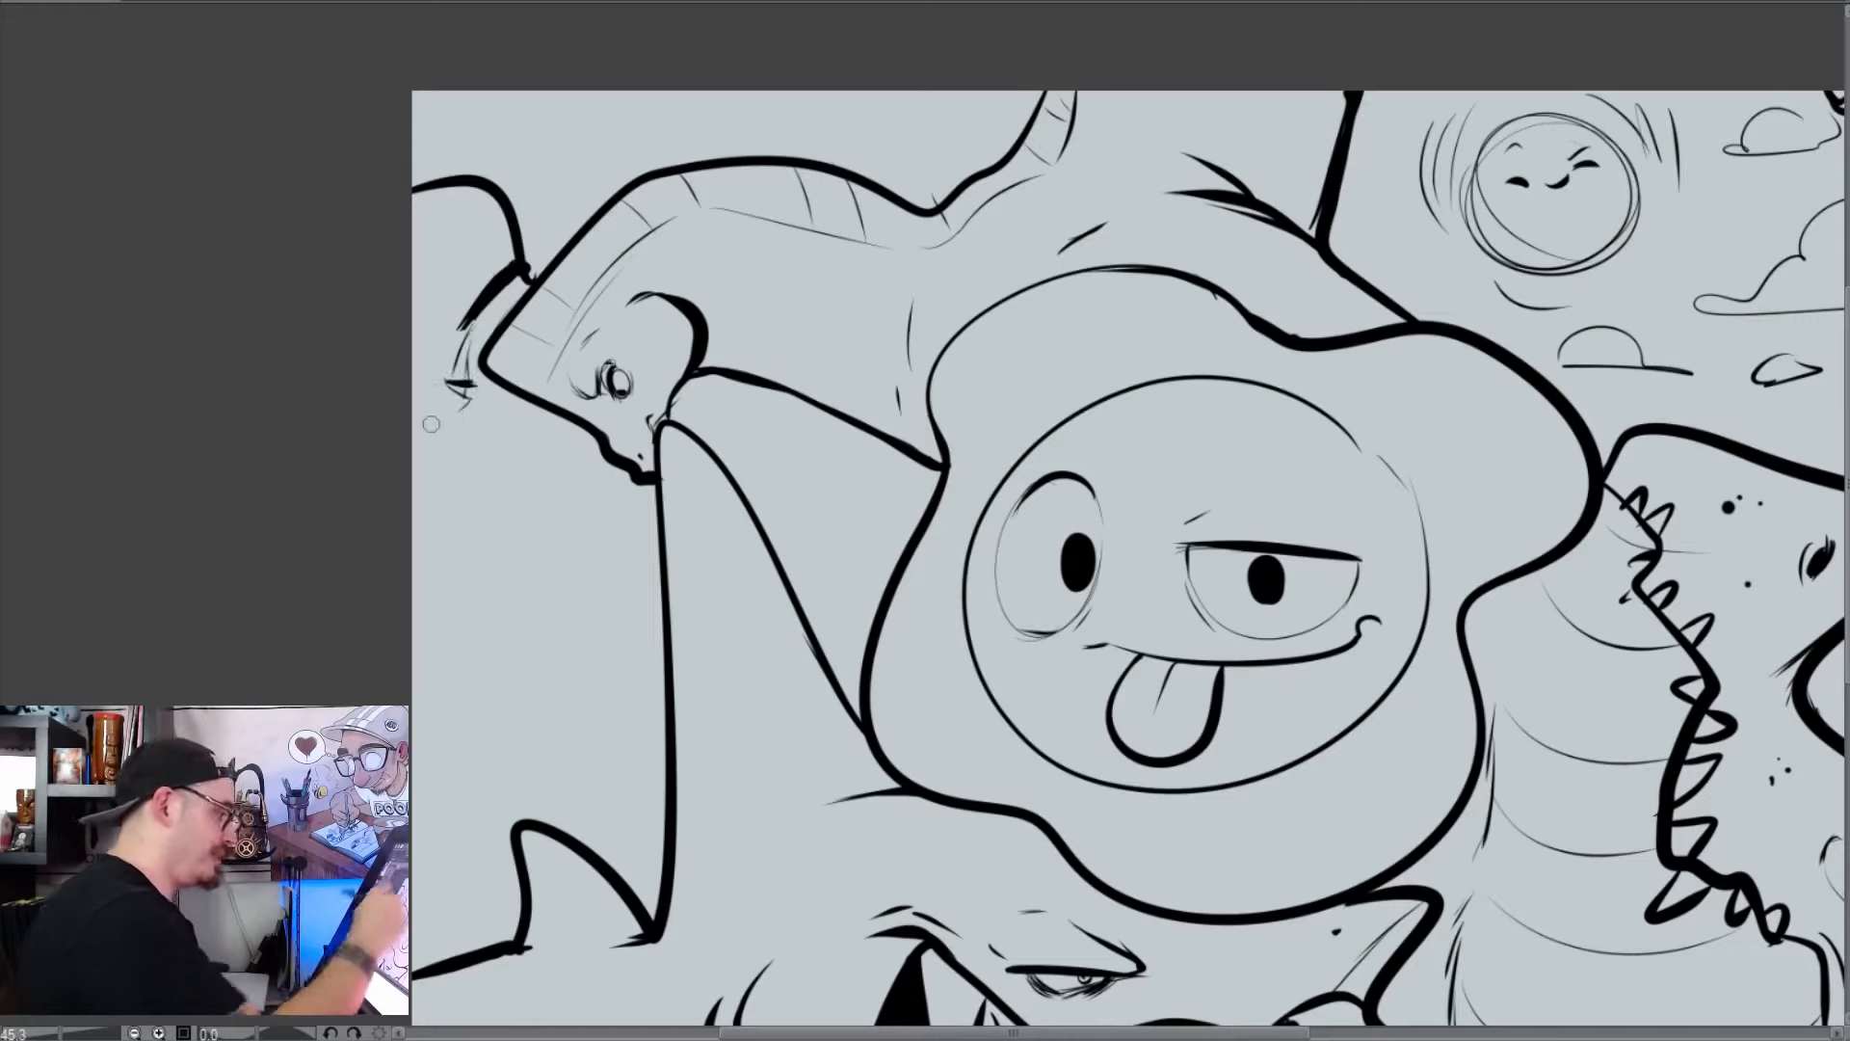
{"action": "left_click_drag", "start_coordinate": [656, 484], "coordinate": [641, 525]}
{"action": "mouse_move", "coordinate": [654, 511]}
{"action": "left_mouse_down"}
{"action": "mouse_move", "coordinate": [639, 545]}
{"action": "mouse_move", "coordinate": [568, 586]}
{"action": "mouse_move", "coordinate": [501, 559]}
{"action": "mouse_move", "coordinate": [541, 488]}
{"action": "mouse_move", "coordinate": [488, 556]}
{"action": "mouse_move", "coordinate": [550, 564]}
{"action": "left_mouse_up"}
{"action": "left_click_drag", "start_coordinate": [563, 481], "coordinate": [559, 467]}
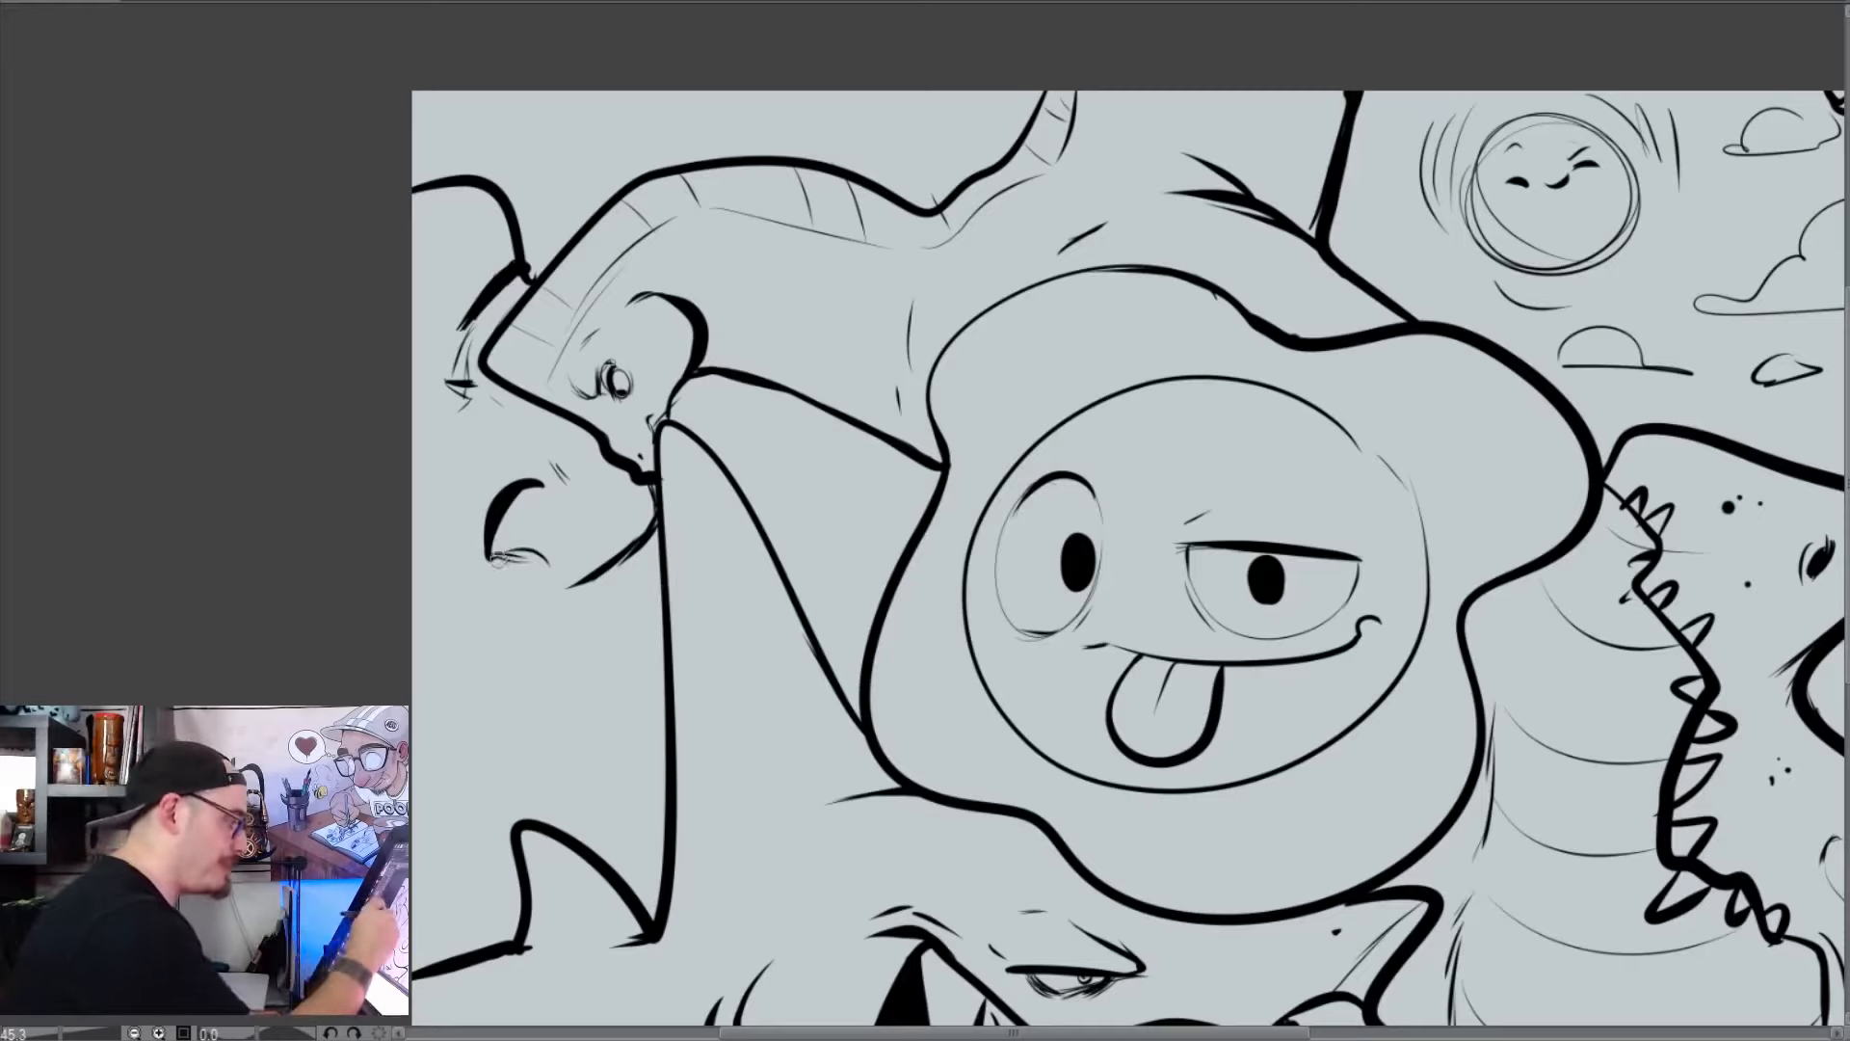
Build a fan-shaped black moustache beneath the nose with dense downward strokes and add thin contour lines on the cheek and forehead
{"action": "mouse_move", "coordinate": [498, 559]}
{"action": "left_mouse_down"}
{"action": "mouse_move", "coordinate": [484, 551]}
{"action": "mouse_move", "coordinate": [550, 570]}
{"action": "mouse_move", "coordinate": [413, 651]}
{"action": "mouse_move", "coordinate": [414, 674]}
{"action": "mouse_move", "coordinate": [447, 659]}
{"action": "mouse_move", "coordinate": [428, 756]}
{"action": "mouse_move", "coordinate": [554, 800]}
{"action": "left_mouse_up"}
{"action": "left_click_drag", "start_coordinate": [528, 586], "coordinate": [576, 814]}
{"action": "mouse_move", "coordinate": [543, 612]}
{"action": "left_mouse_down"}
{"action": "mouse_move", "coordinate": [605, 804]}
{"action": "mouse_move", "coordinate": [625, 806]}
{"action": "left_mouse_up"}
{"action": "mouse_move", "coordinate": [568, 618]}
{"action": "left_mouse_down"}
{"action": "mouse_move", "coordinate": [638, 804]}
{"action": "mouse_move", "coordinate": [664, 752]}
{"action": "left_mouse_up"}
{"action": "mouse_move", "coordinate": [598, 583]}
{"action": "left_mouse_down"}
{"action": "mouse_move", "coordinate": [665, 679]}
{"action": "mouse_move", "coordinate": [592, 604]}
{"action": "mouse_move", "coordinate": [547, 617]}
{"action": "mouse_move", "coordinate": [494, 573]}
{"action": "mouse_move", "coordinate": [444, 591]}
{"action": "left_mouse_up"}
{"action": "left_click_drag", "start_coordinate": [496, 455], "coordinate": [446, 433]}
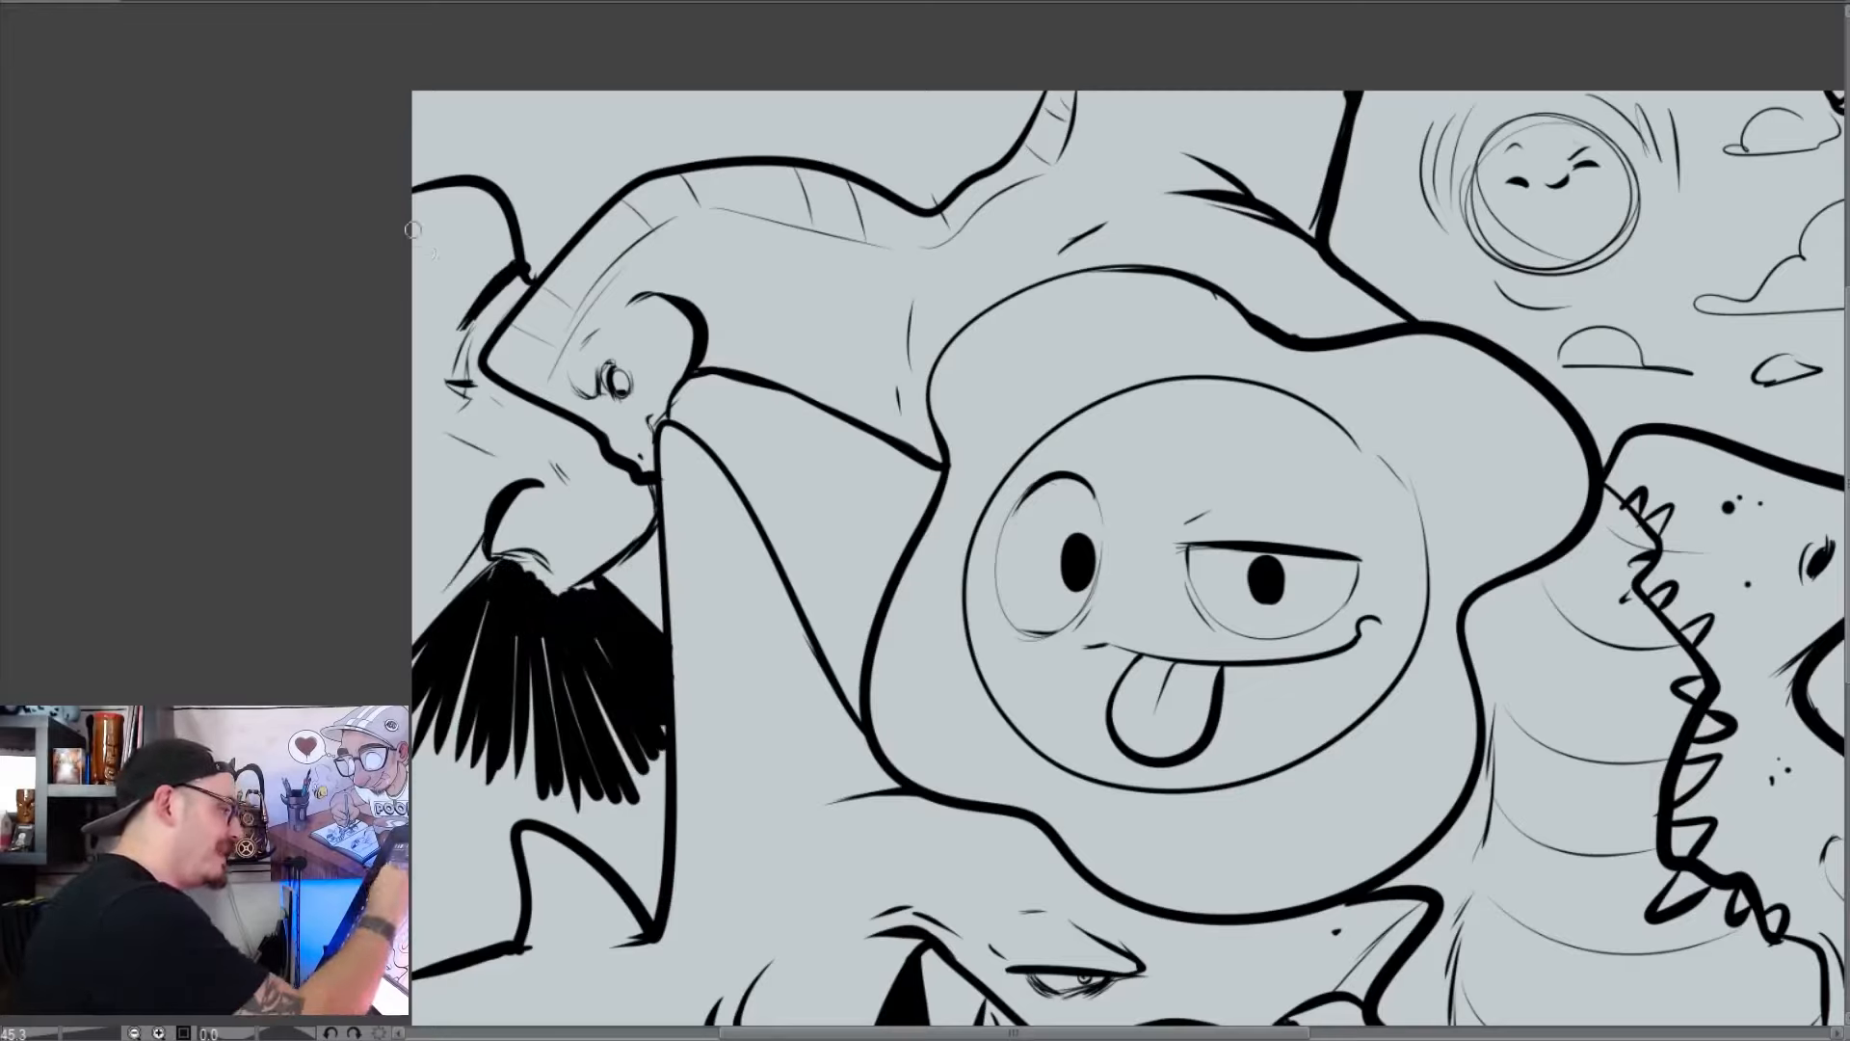
{"action": "left_click_drag", "start_coordinate": [412, 229], "coordinate": [455, 323]}
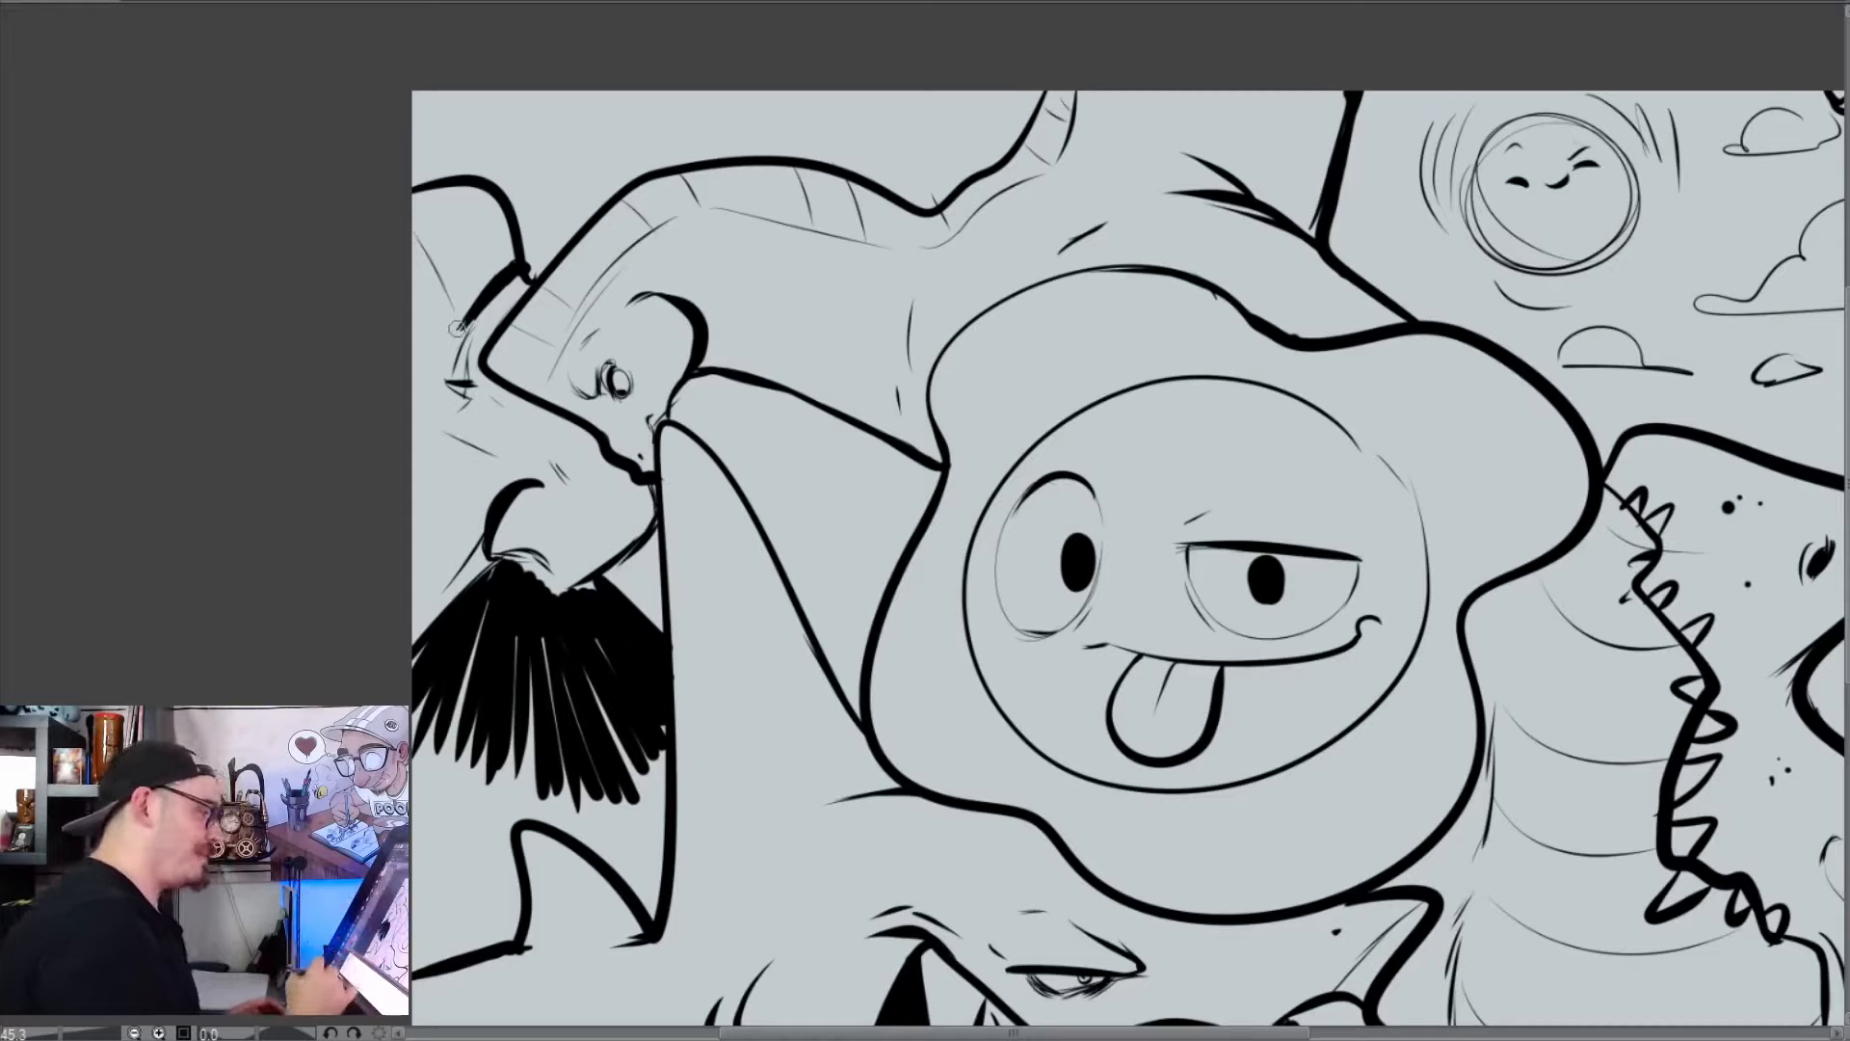
Shade the area between the moustache and chin black, then tidy the chin and cover it with short stubble marks
{"action": "mouse_move", "coordinate": [627, 821]}
{"action": "left_mouse_down"}
{"action": "mouse_move", "coordinate": [568, 826]}
{"action": "mouse_move", "coordinate": [618, 827]}
{"action": "mouse_move", "coordinate": [598, 781]}
{"action": "mouse_move", "coordinate": [513, 820]}
{"action": "mouse_move", "coordinate": [517, 930]}
{"action": "mouse_move", "coordinate": [457, 909]}
{"action": "mouse_move", "coordinate": [441, 863]}
{"action": "mouse_move", "coordinate": [423, 881]}
{"action": "mouse_move", "coordinate": [463, 903]}
{"action": "left_mouse_up"}
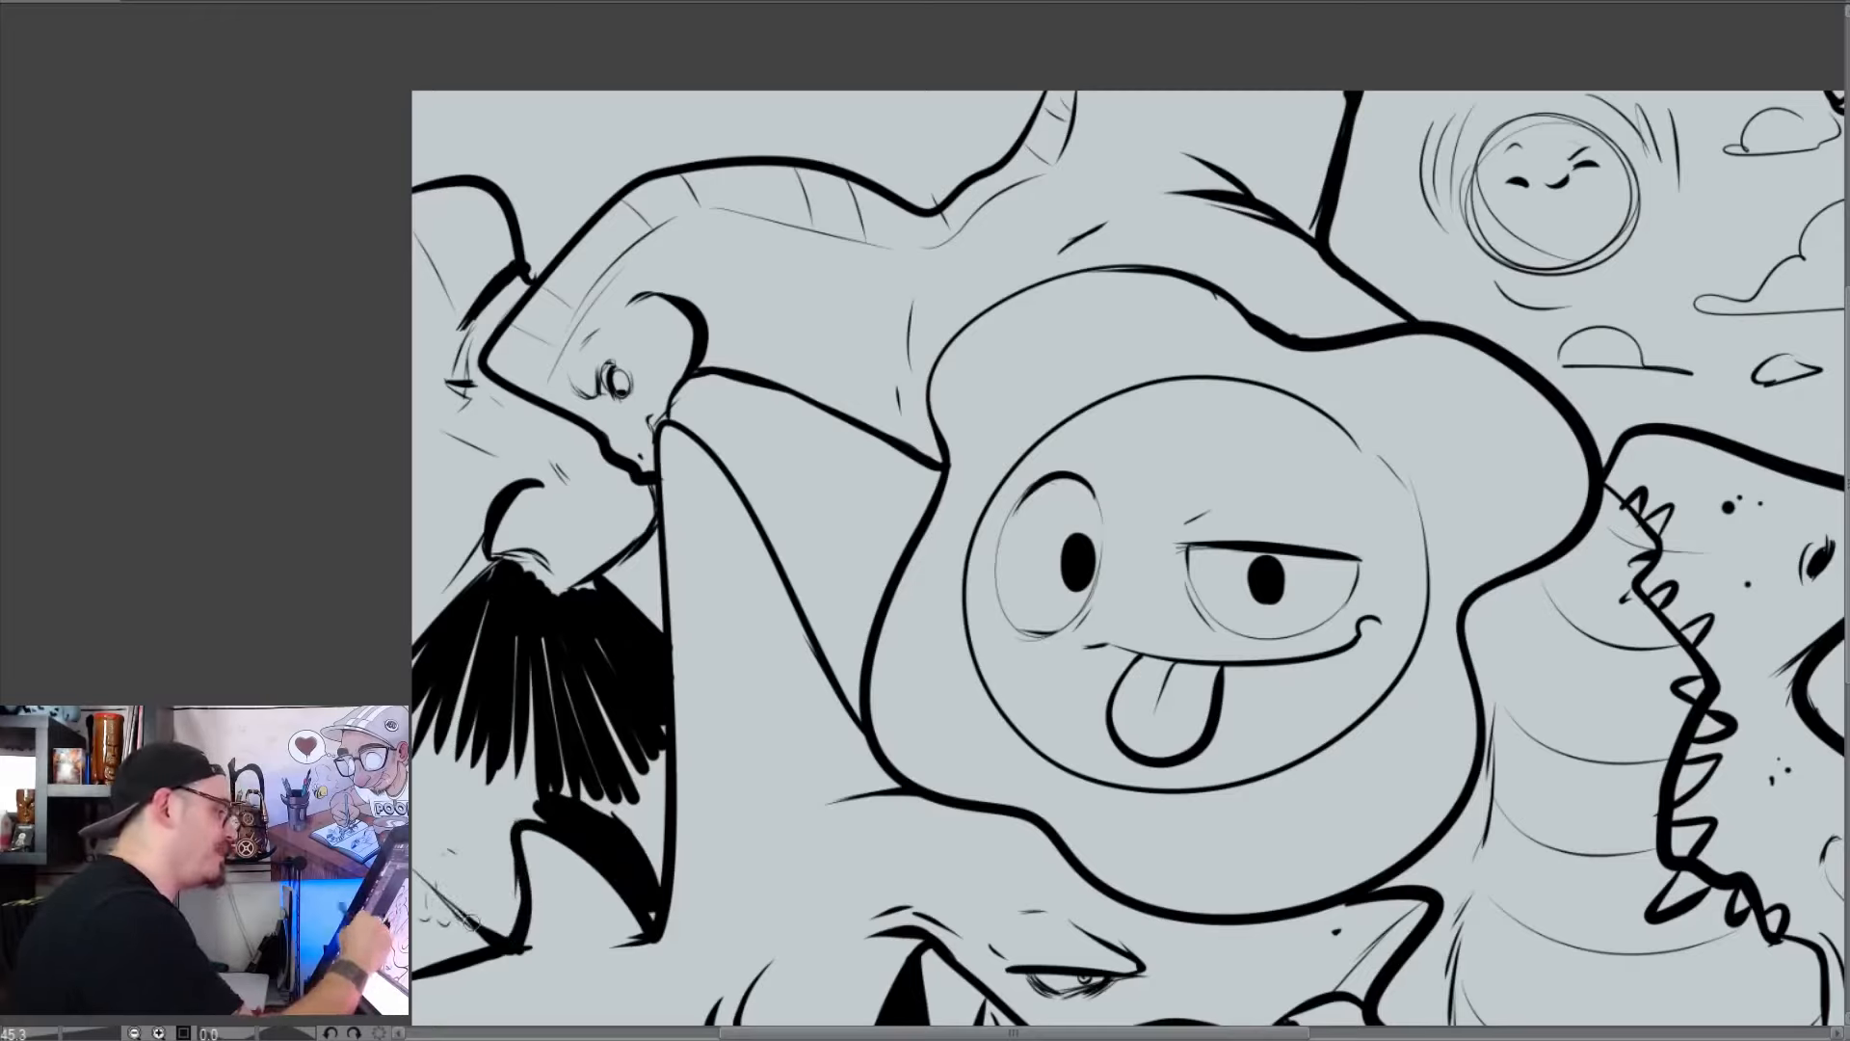
{"action": "key", "text": "e"}
{"action": "mouse_move", "coordinate": [441, 876]}
{"action": "left_mouse_down"}
{"action": "mouse_move", "coordinate": [482, 921]}
{"action": "mouse_move", "coordinate": [511, 915]}
{"action": "left_mouse_up"}
{"action": "key", "text": "p"}
{"action": "left_click_drag", "start_coordinate": [498, 902], "coordinate": [497, 887]}
{"action": "left_click_drag", "start_coordinate": [497, 865], "coordinate": [498, 870]}
{"action": "left_click_drag", "start_coordinate": [461, 918], "coordinate": [465, 923]}
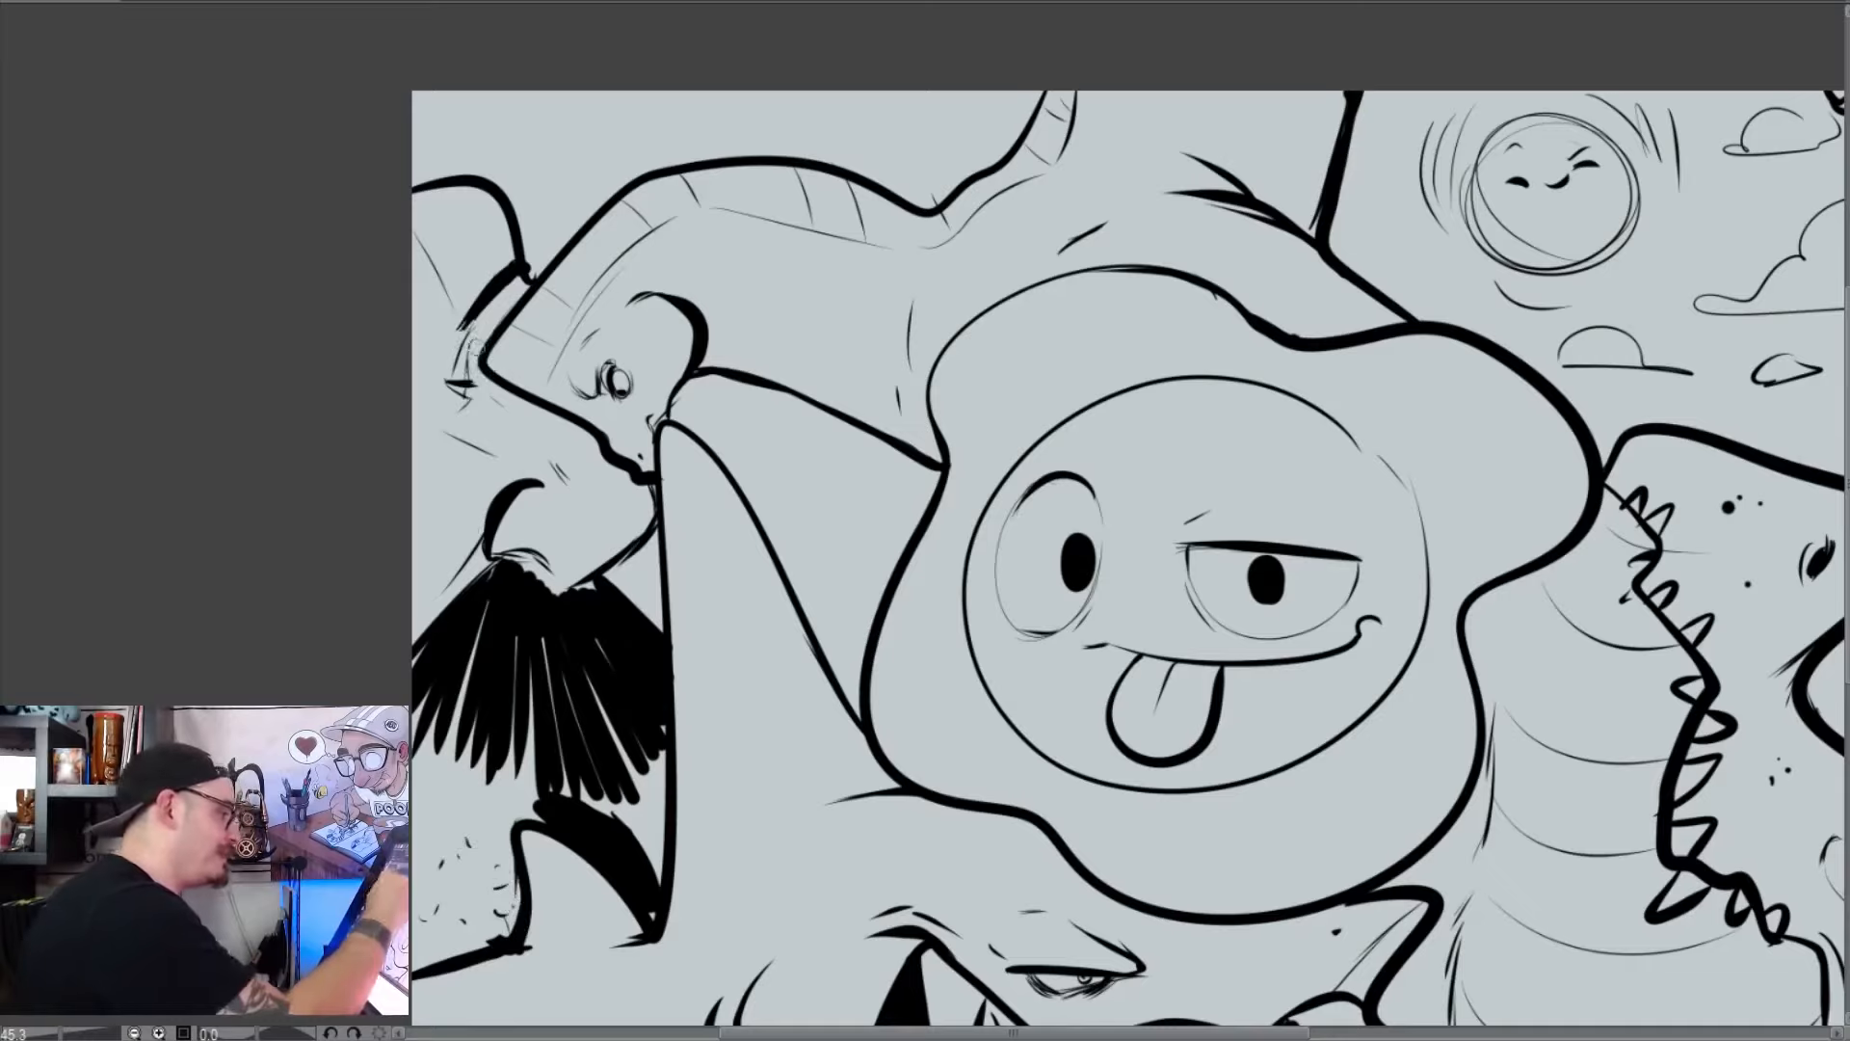
Darken the moustached character's small eye and refine the underside of the nose with a thin inner contour
{"action": "left_click_drag", "start_coordinate": [462, 382], "coordinate": [469, 401]}
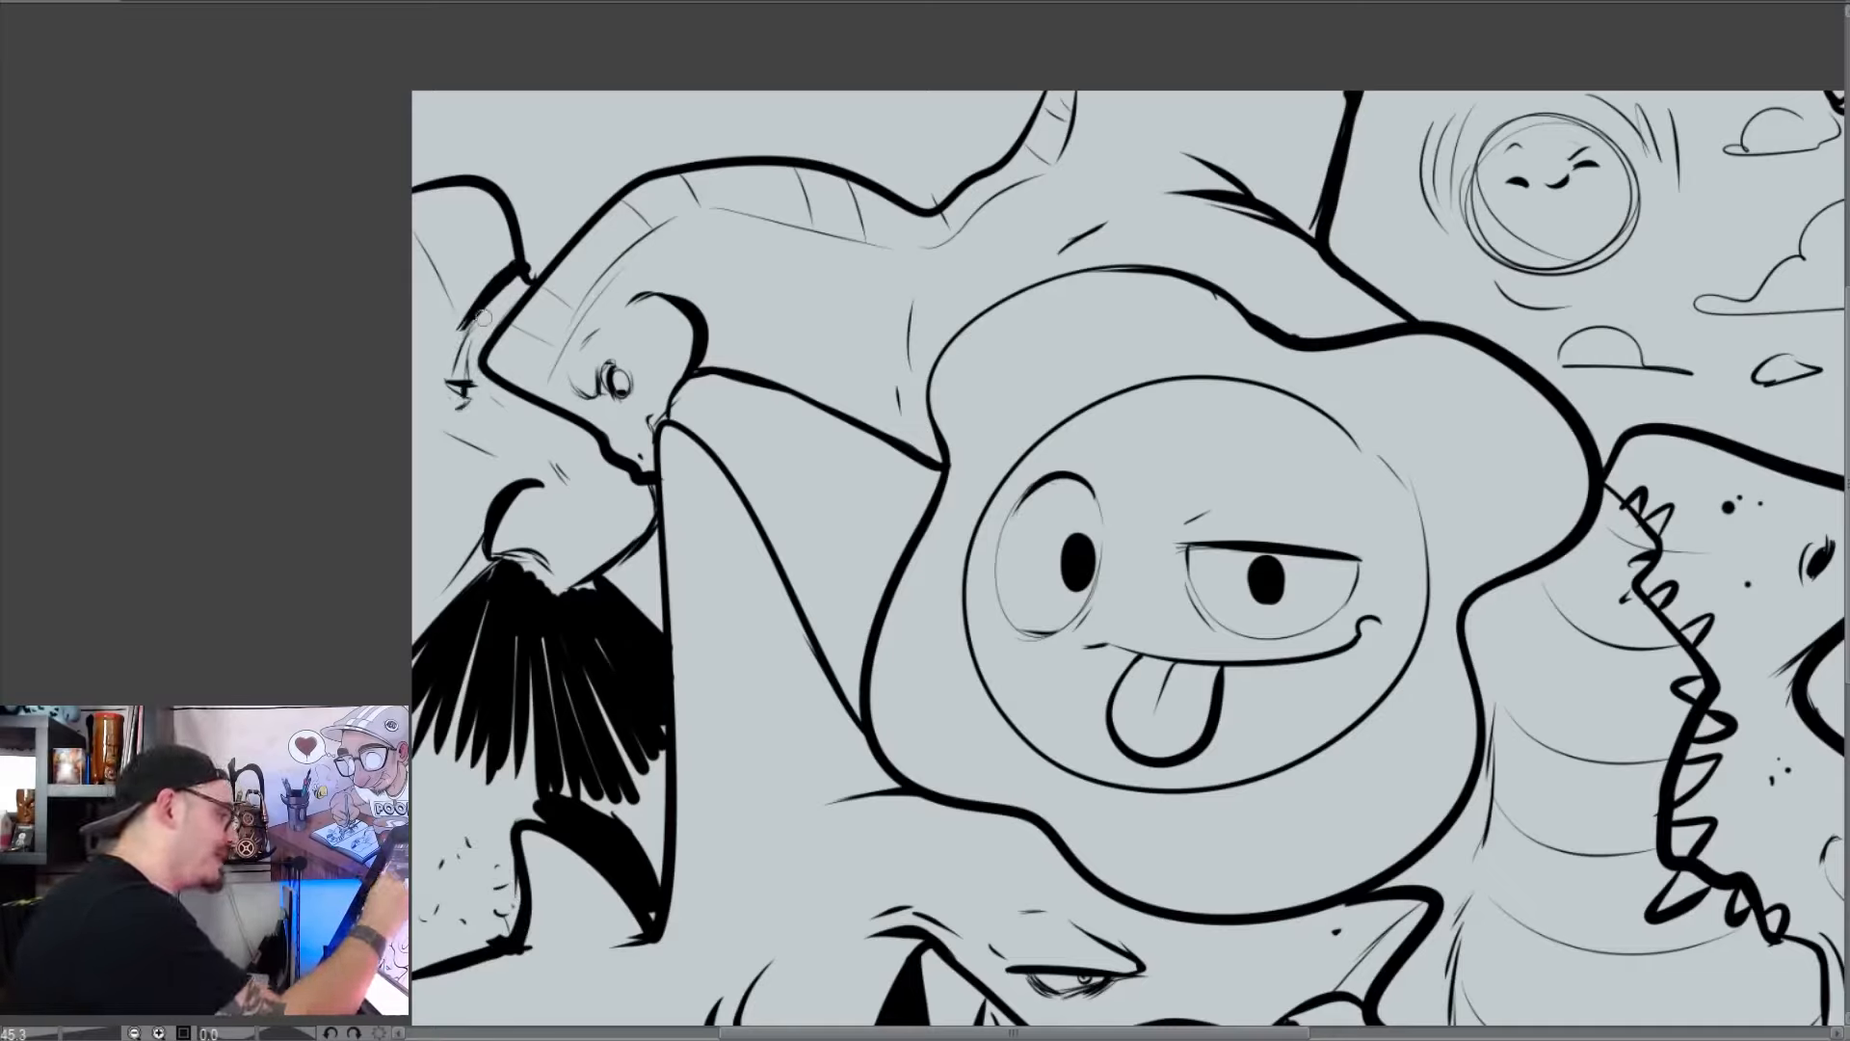
{"action": "mouse_move", "coordinate": [655, 486]}
{"action": "left_mouse_down"}
{"action": "mouse_move", "coordinate": [593, 541]}
{"action": "mouse_move", "coordinate": [493, 551]}
{"action": "mouse_move", "coordinate": [589, 580]}
{"action": "mouse_move", "coordinate": [535, 588]}
{"action": "left_mouse_up"}
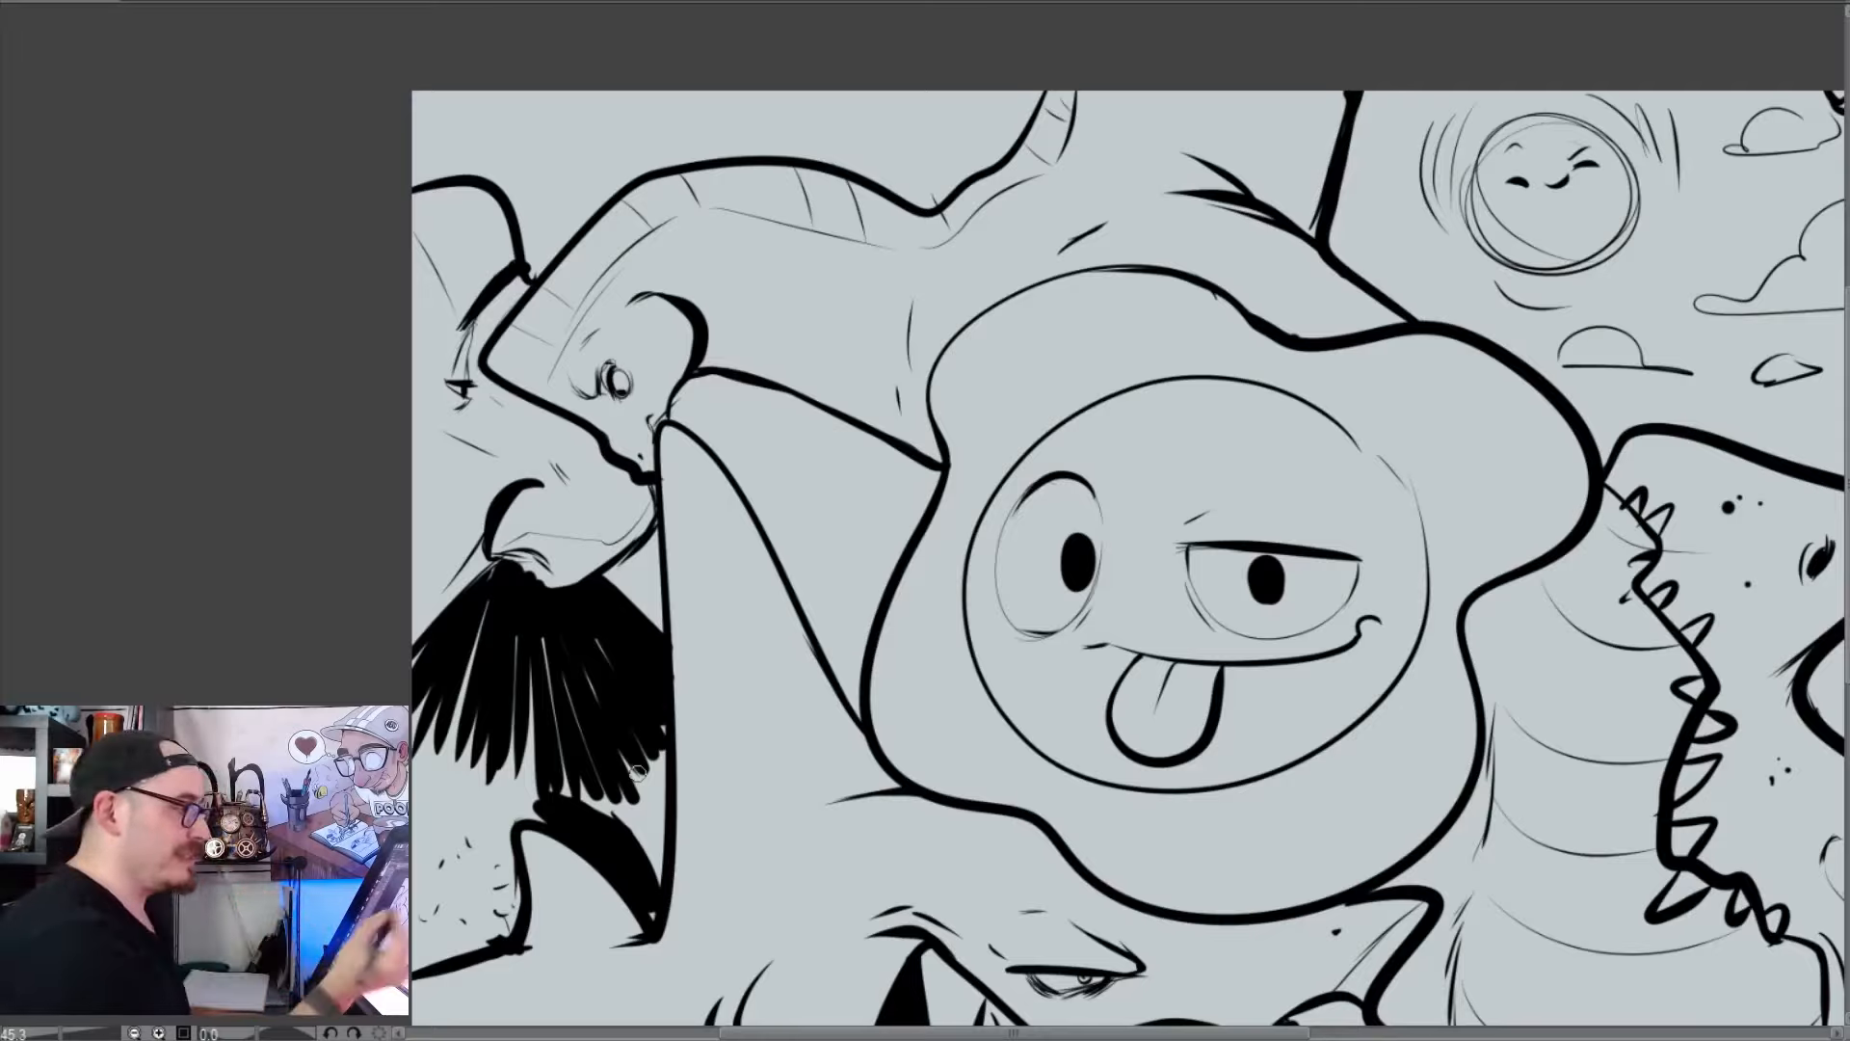
{"action": "left_click_drag", "start_coordinate": [637, 772], "coordinate": [614, 833]}
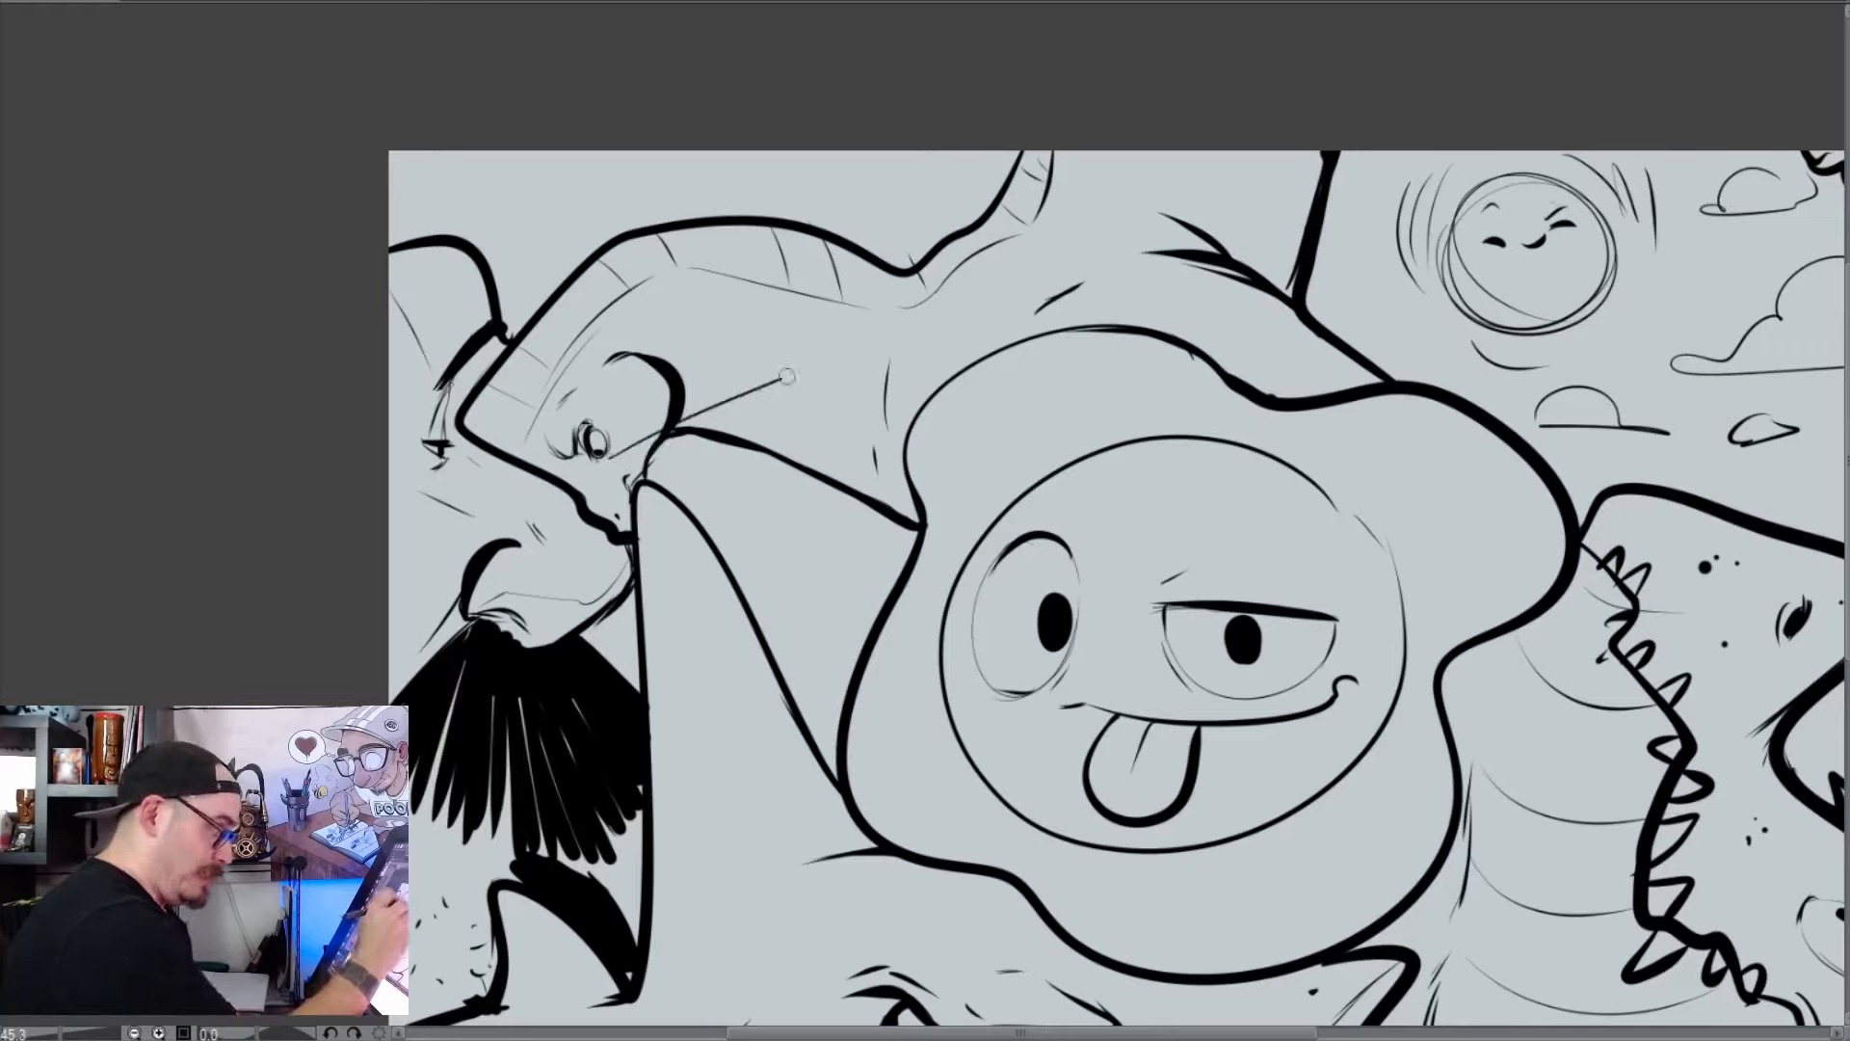
{"action": "mouse_move", "coordinate": [624, 445]}
{"action": "left_mouse_down"}
{"action": "mouse_move", "coordinate": [839, 349]}
{"action": "mouse_move", "coordinate": [757, 405]}
{"action": "left_mouse_up"}
{"action": "mouse_move", "coordinate": [891, 355]}
{"action": "left_mouse_down"}
{"action": "mouse_move", "coordinate": [805, 414]}
{"action": "mouse_move", "coordinate": [814, 426]}
{"action": "mouse_move", "coordinate": [920, 389]}
{"action": "mouse_move", "coordinate": [826, 436]}
{"action": "left_mouse_up"}
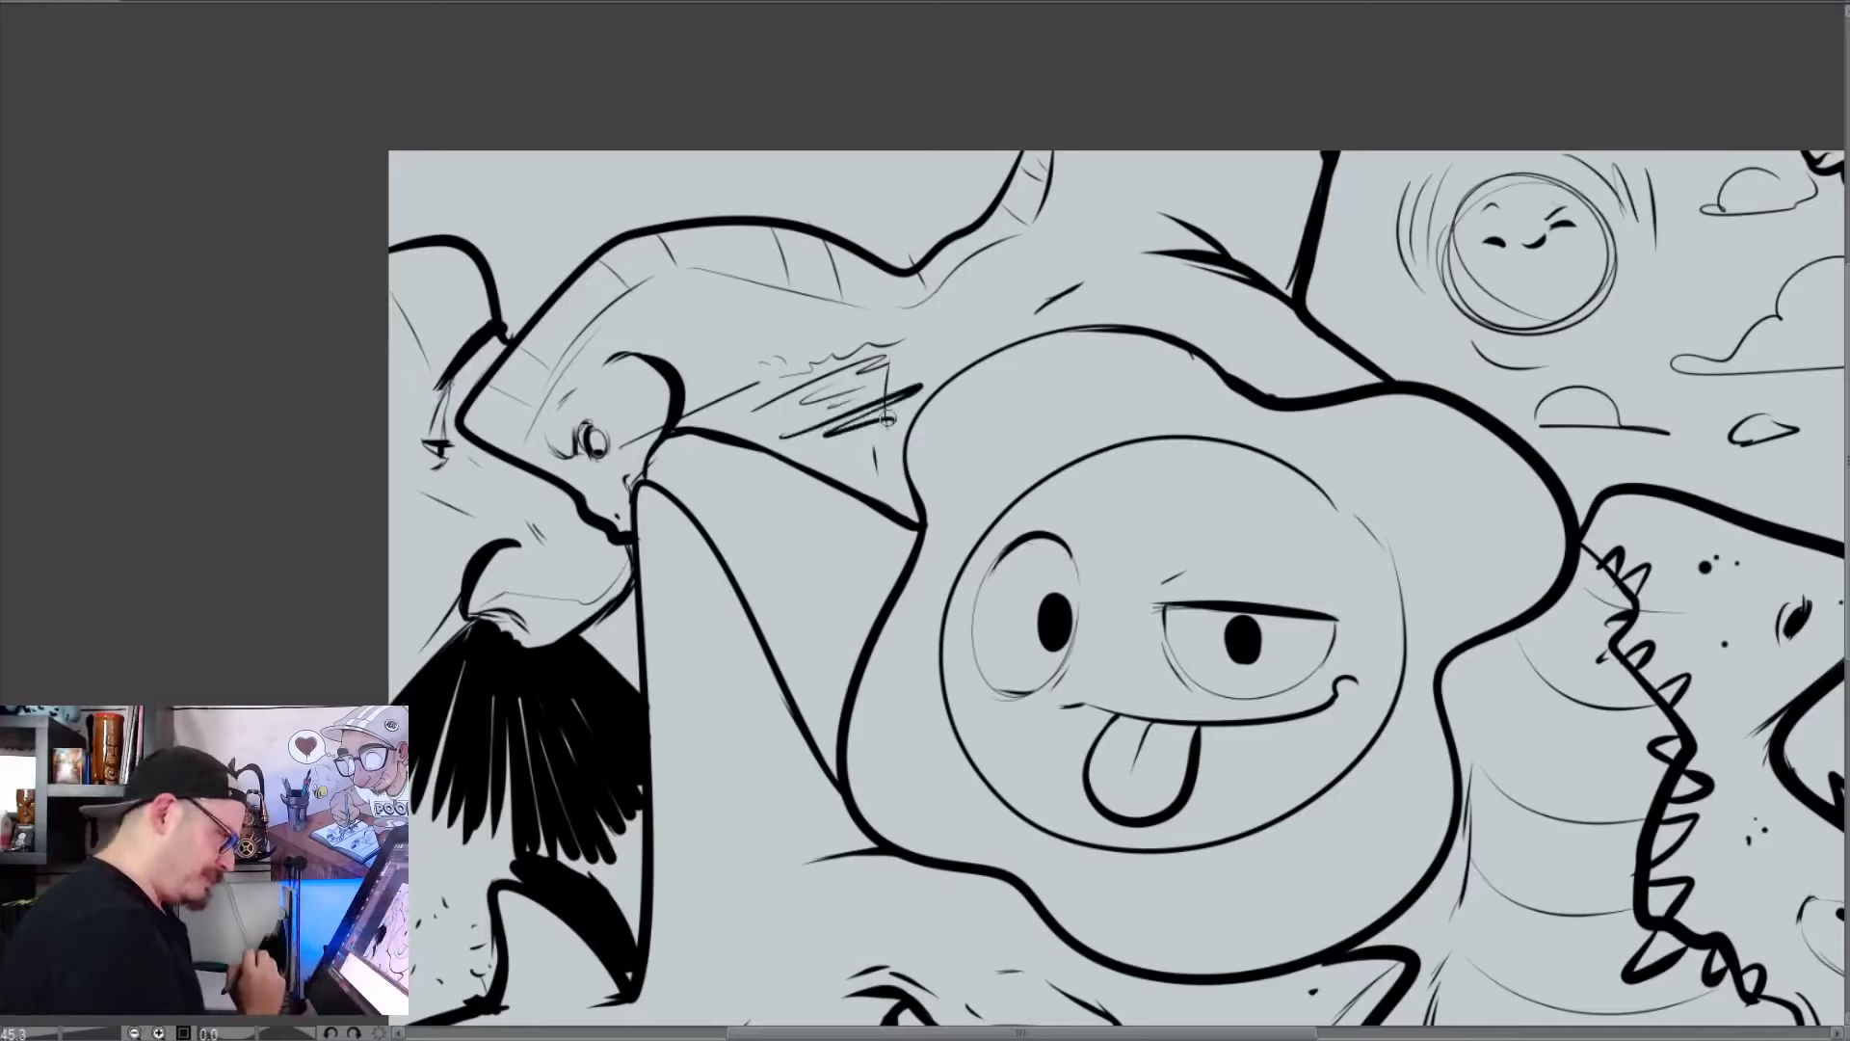
{"action": "key", "text": "ctrl+z"}
{"action": "key", "text": "ctrl+z"}
{"action": "key", "text": "ctrl+z"}
{"action": "key", "text": "ctrl+z"}
{"action": "key", "text": "ctrl+z"}
{"action": "key", "text": "ctrl+z"}
{"action": "key", "text": "ctrl+z"}
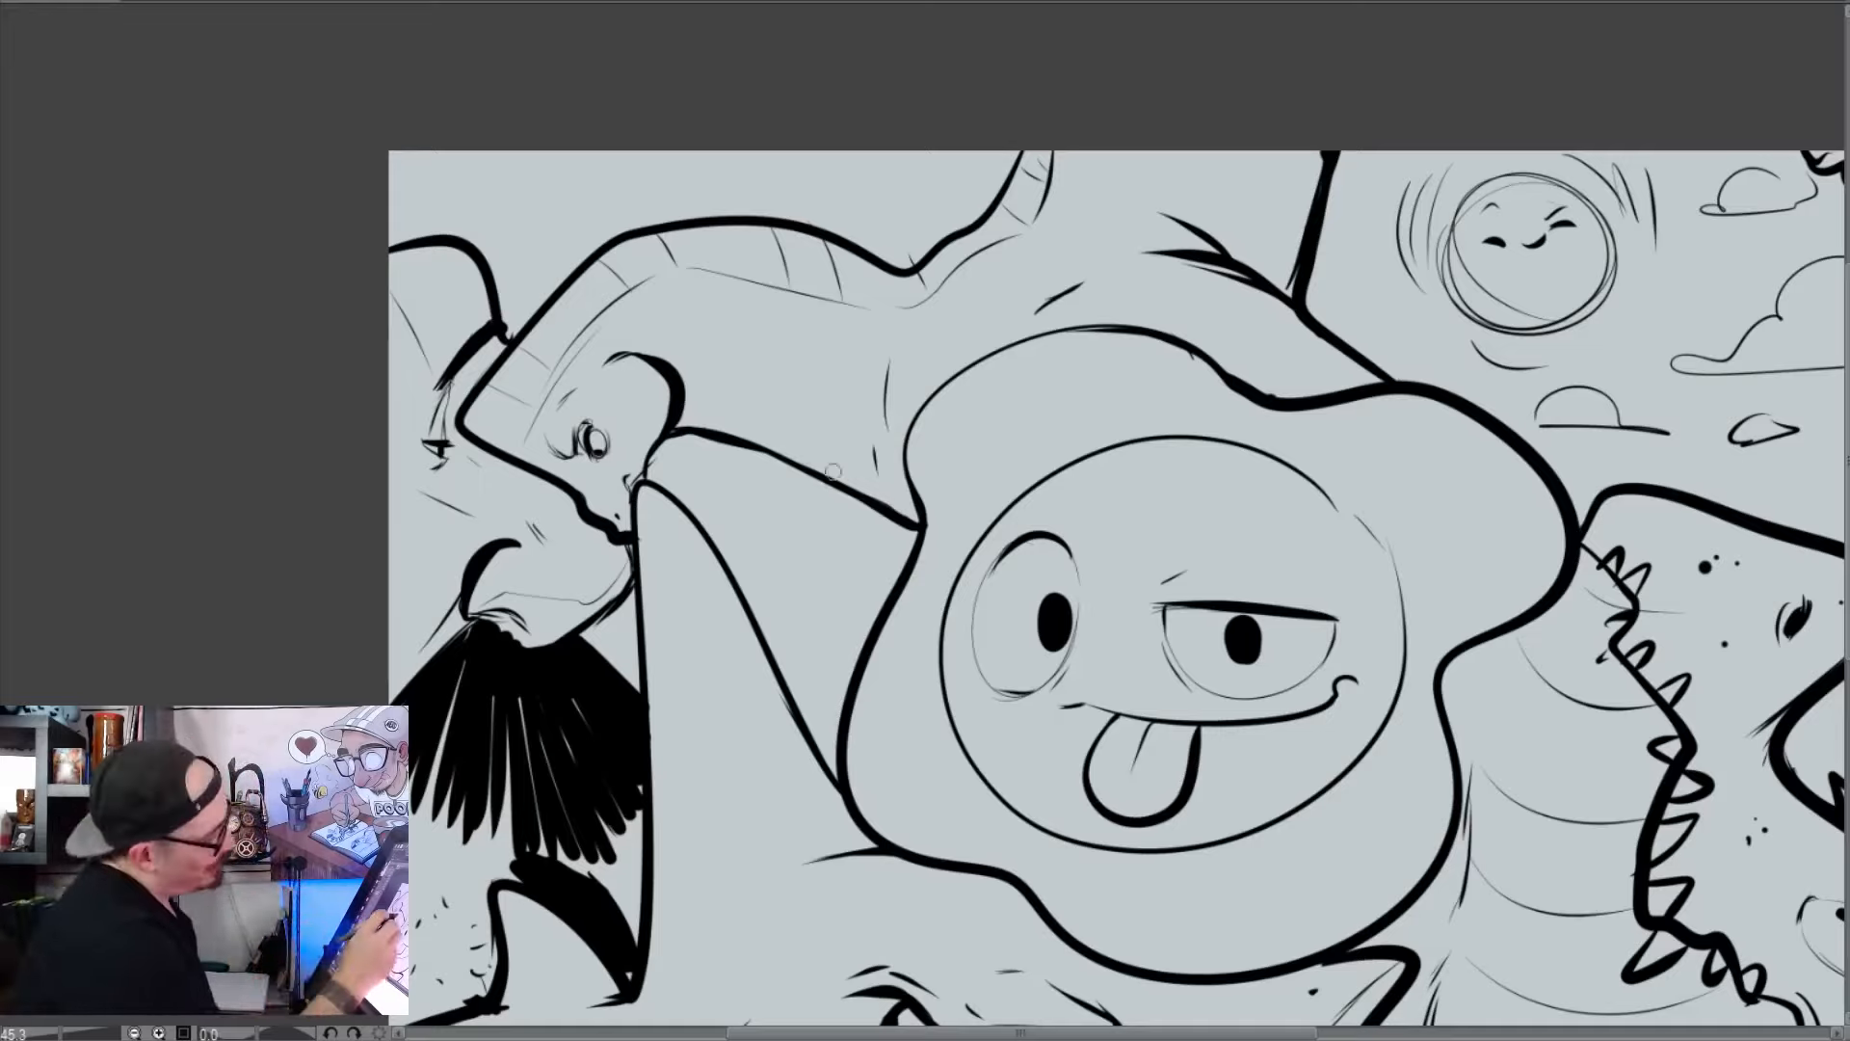
Draw a melting ice cream cone face with round hollow eyes and a waffle grid above the crested creature's back
{"action": "left_click_drag", "start_coordinate": [813, 493], "coordinate": [861, 615]}
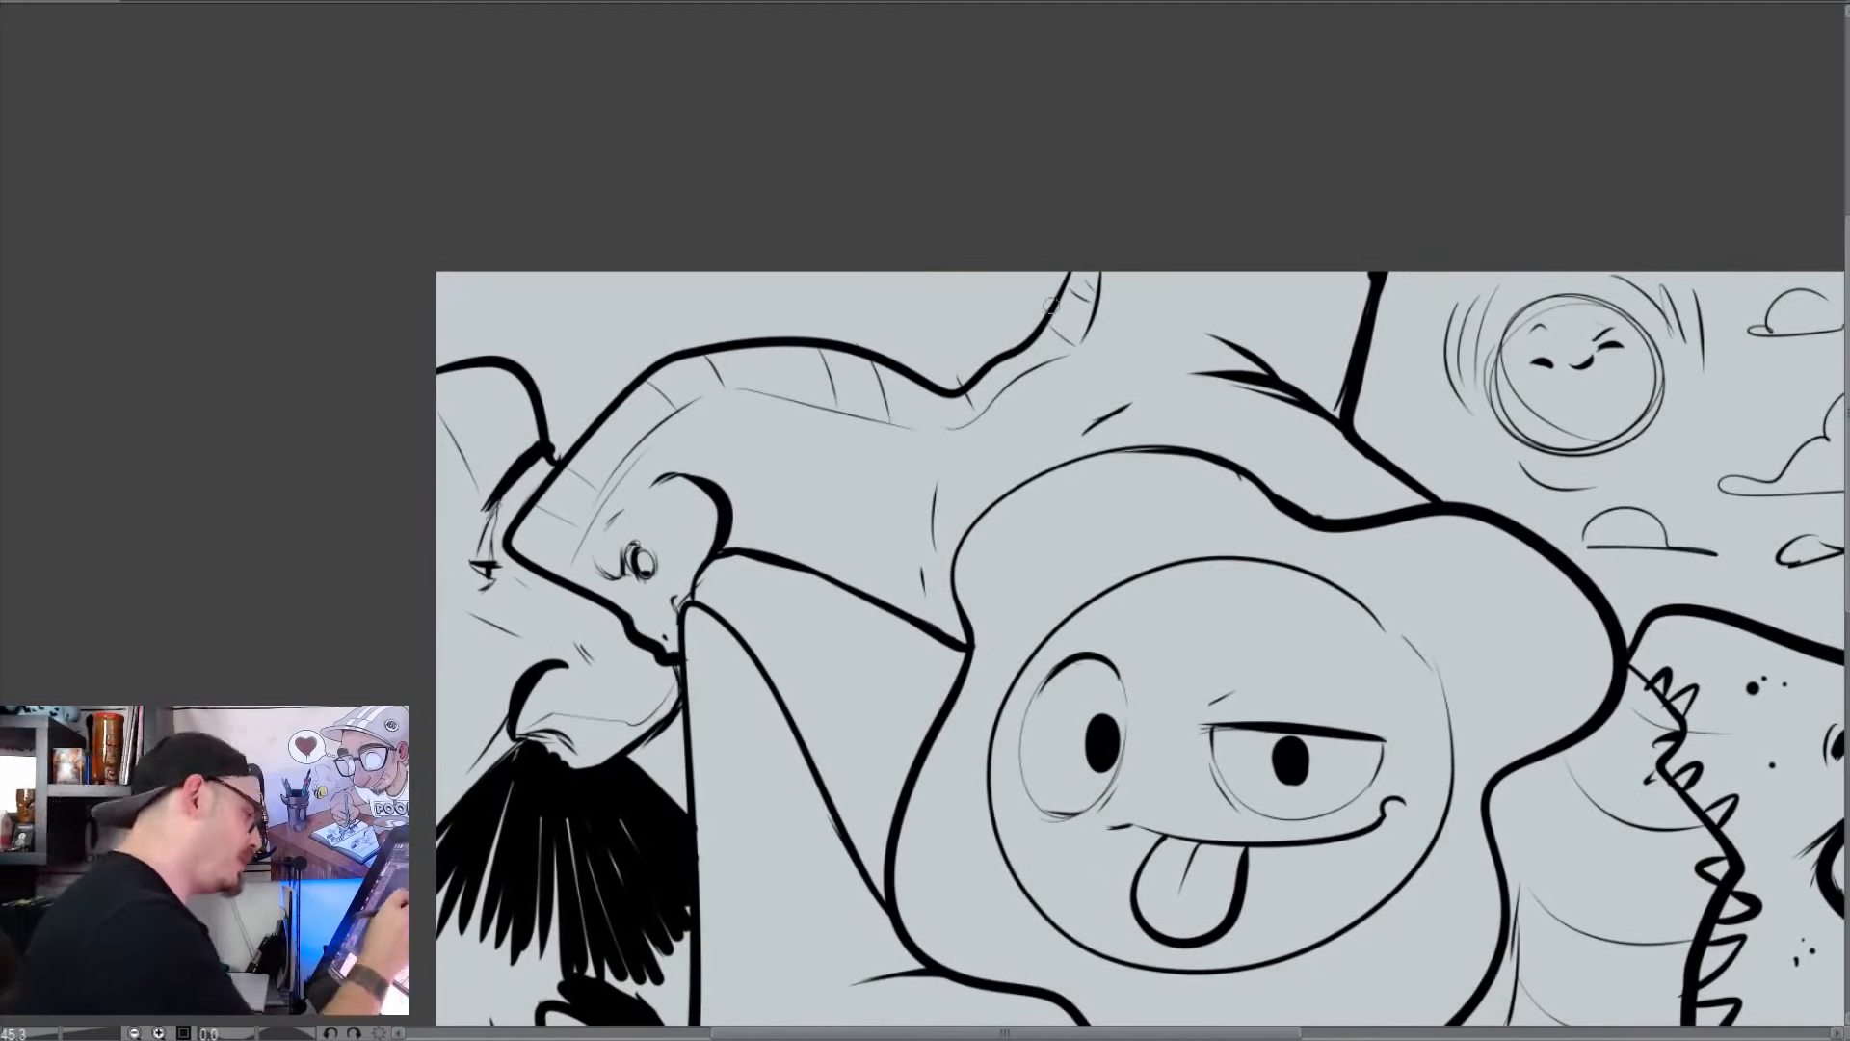
{"action": "mouse_move", "coordinate": [1353, 794]}
{"action": "left_mouse_down"}
{"action": "mouse_move", "coordinate": [974, 708]}
{"action": "mouse_move", "coordinate": [983, 652]}
{"action": "left_mouse_up"}
{"action": "left_click_drag", "start_coordinate": [1011, 768], "coordinate": [1264, 897]}
{"action": "left_click_drag", "start_coordinate": [1085, 718], "coordinate": [1291, 774]}
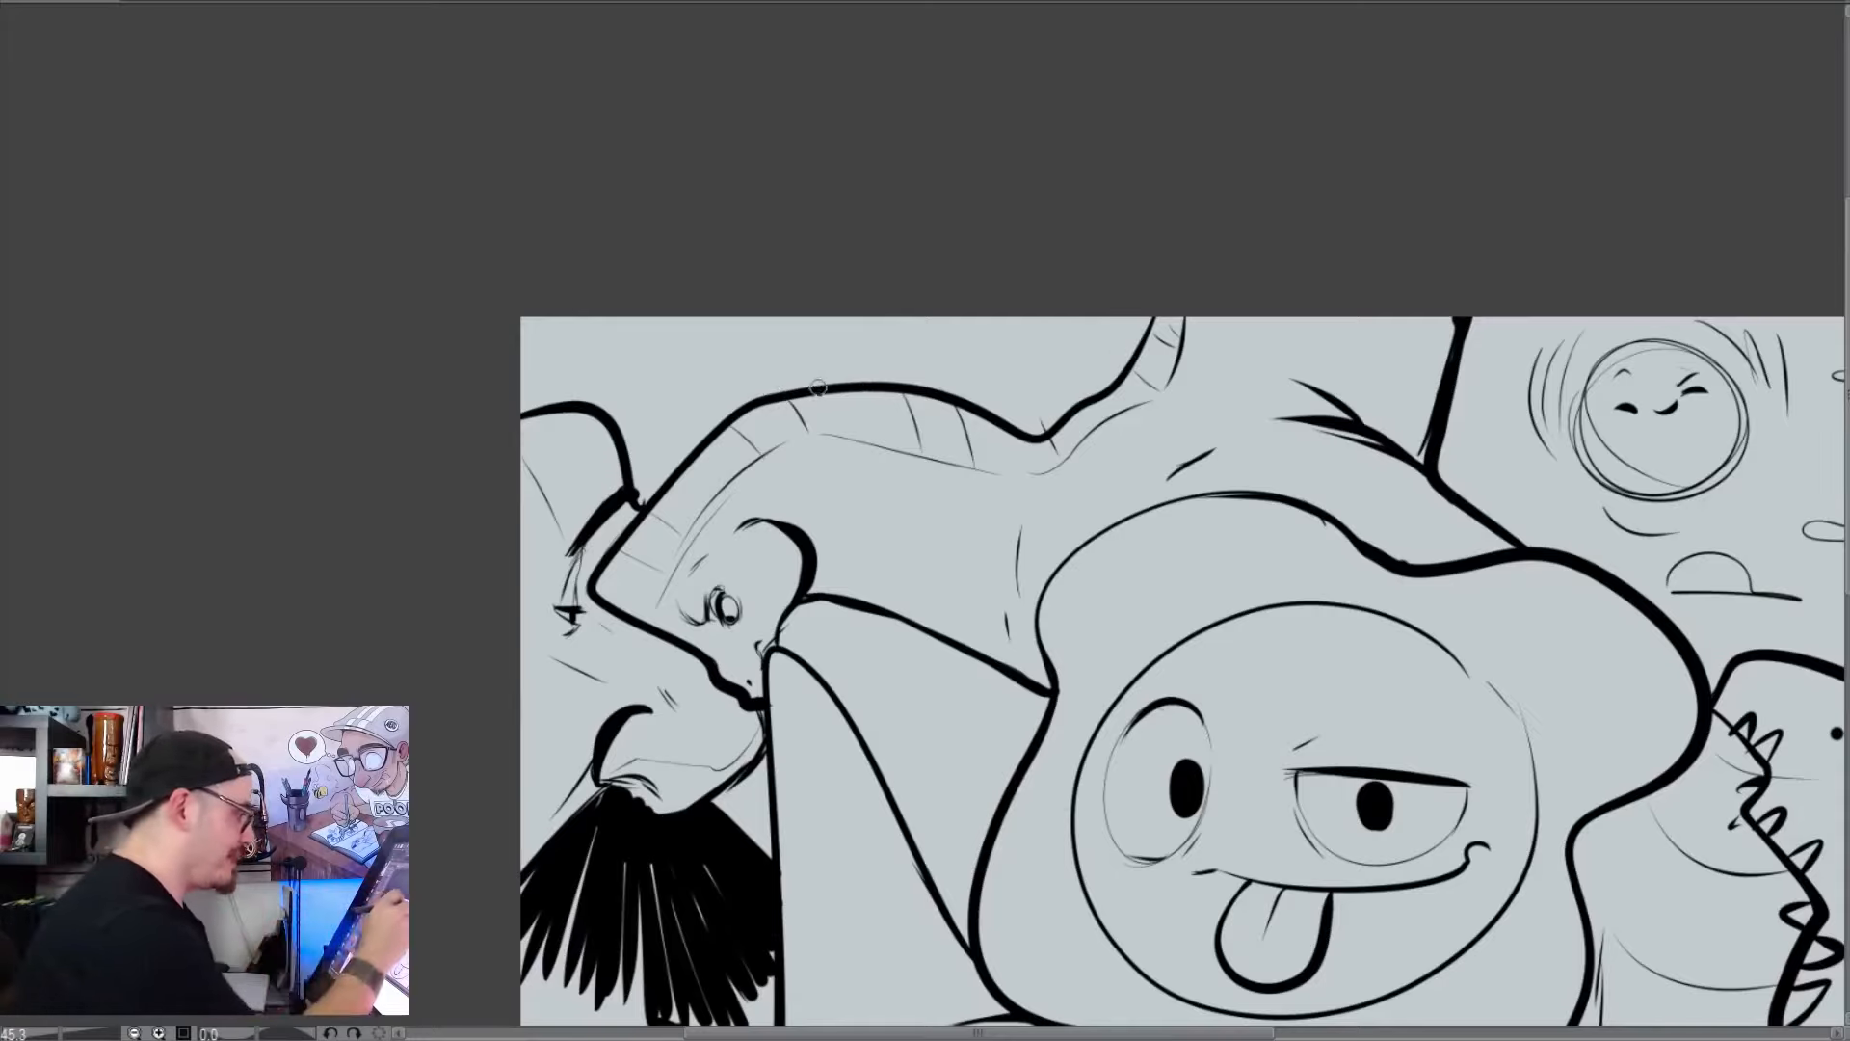
{"action": "left_click_drag", "start_coordinate": [821, 385], "coordinate": [824, 318]}
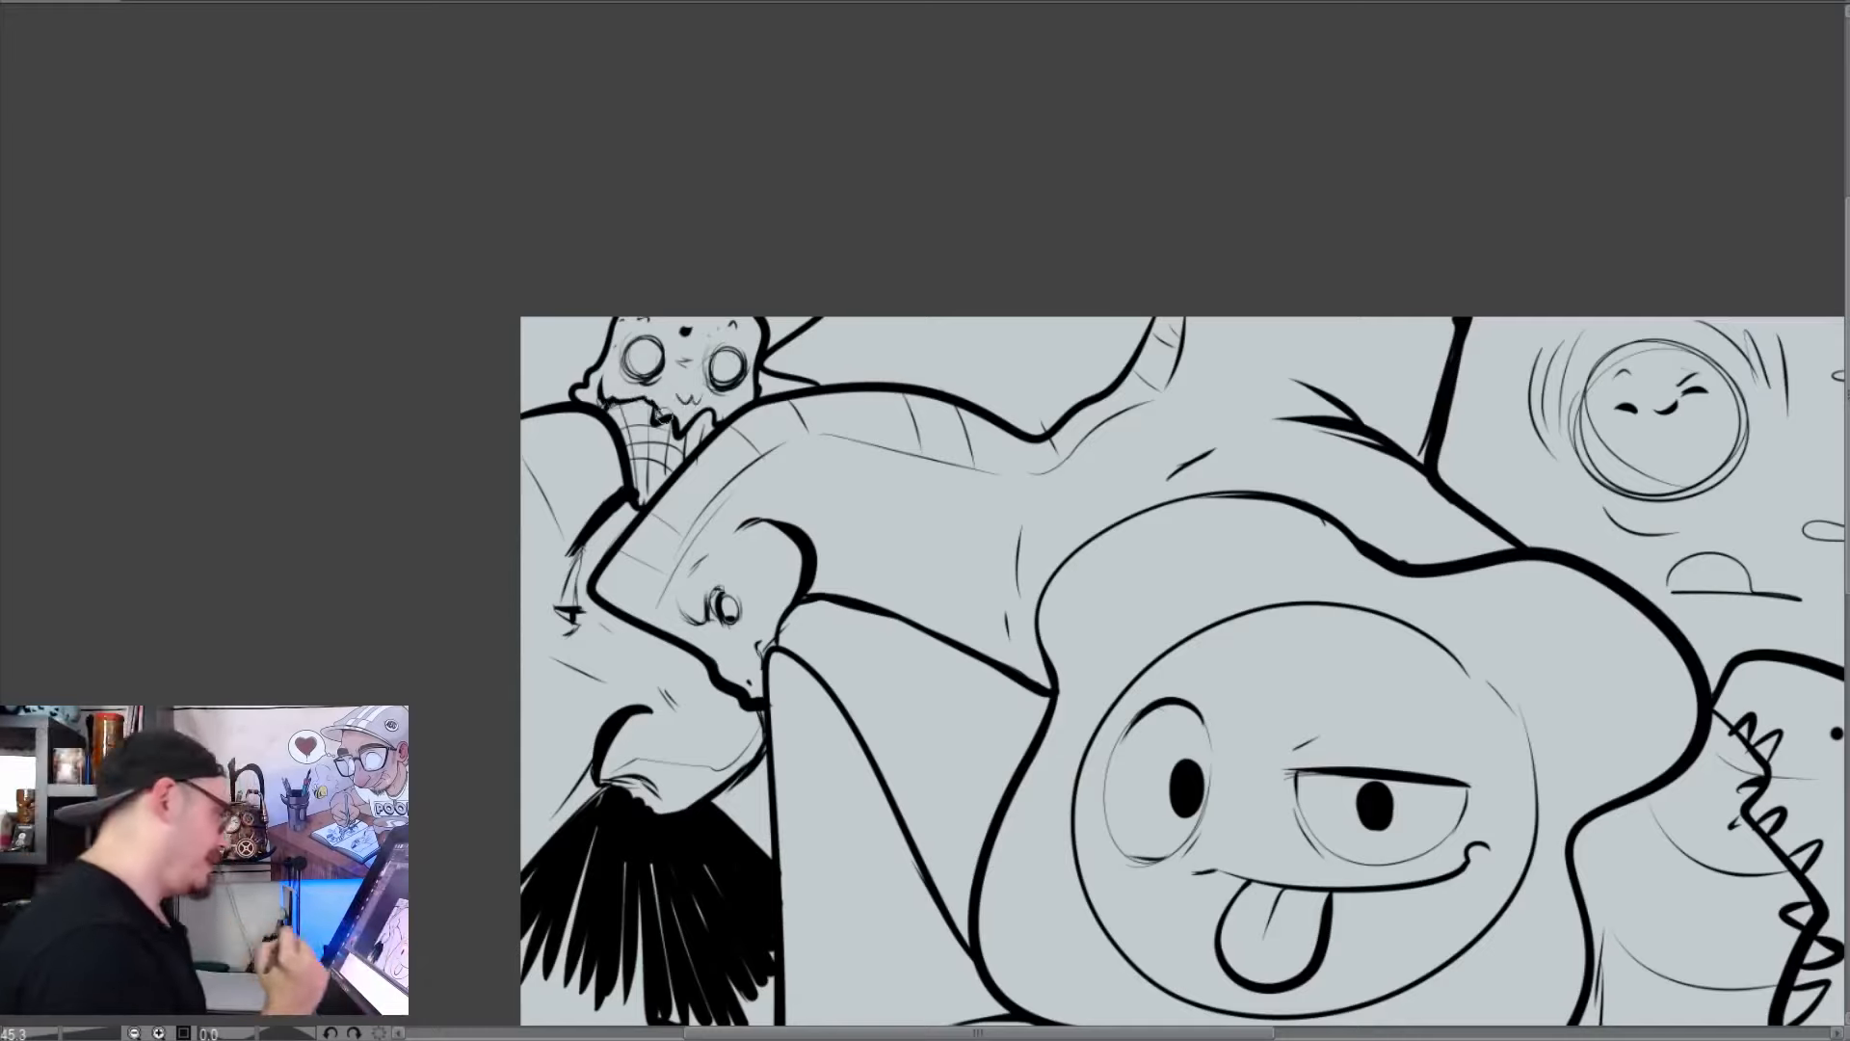
Draw a second waffle cone beside the ice cream face and texture the neighbouring shape with short strokes and small black spots
{"action": "left_click_drag", "start_coordinate": [1100, 413], "coordinate": [1084, 459]}
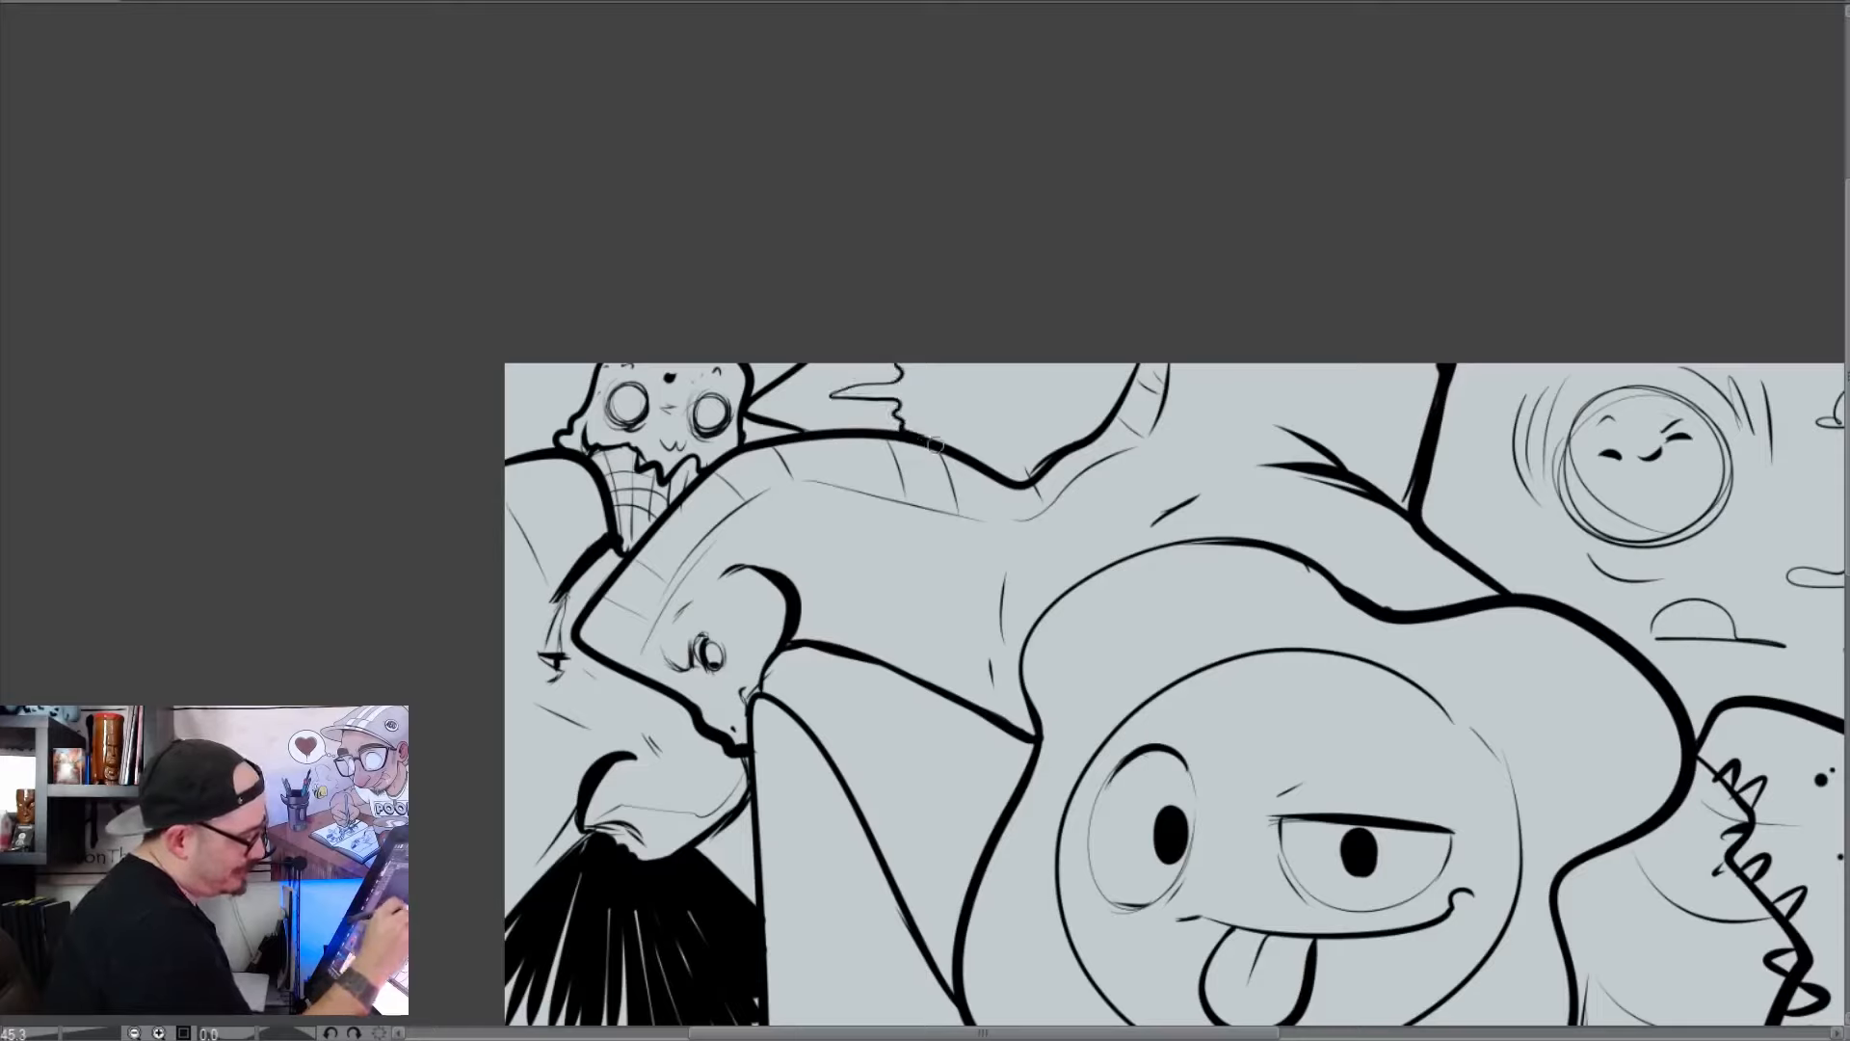
{"action": "left_click_drag", "start_coordinate": [1033, 470], "coordinate": [1079, 374]}
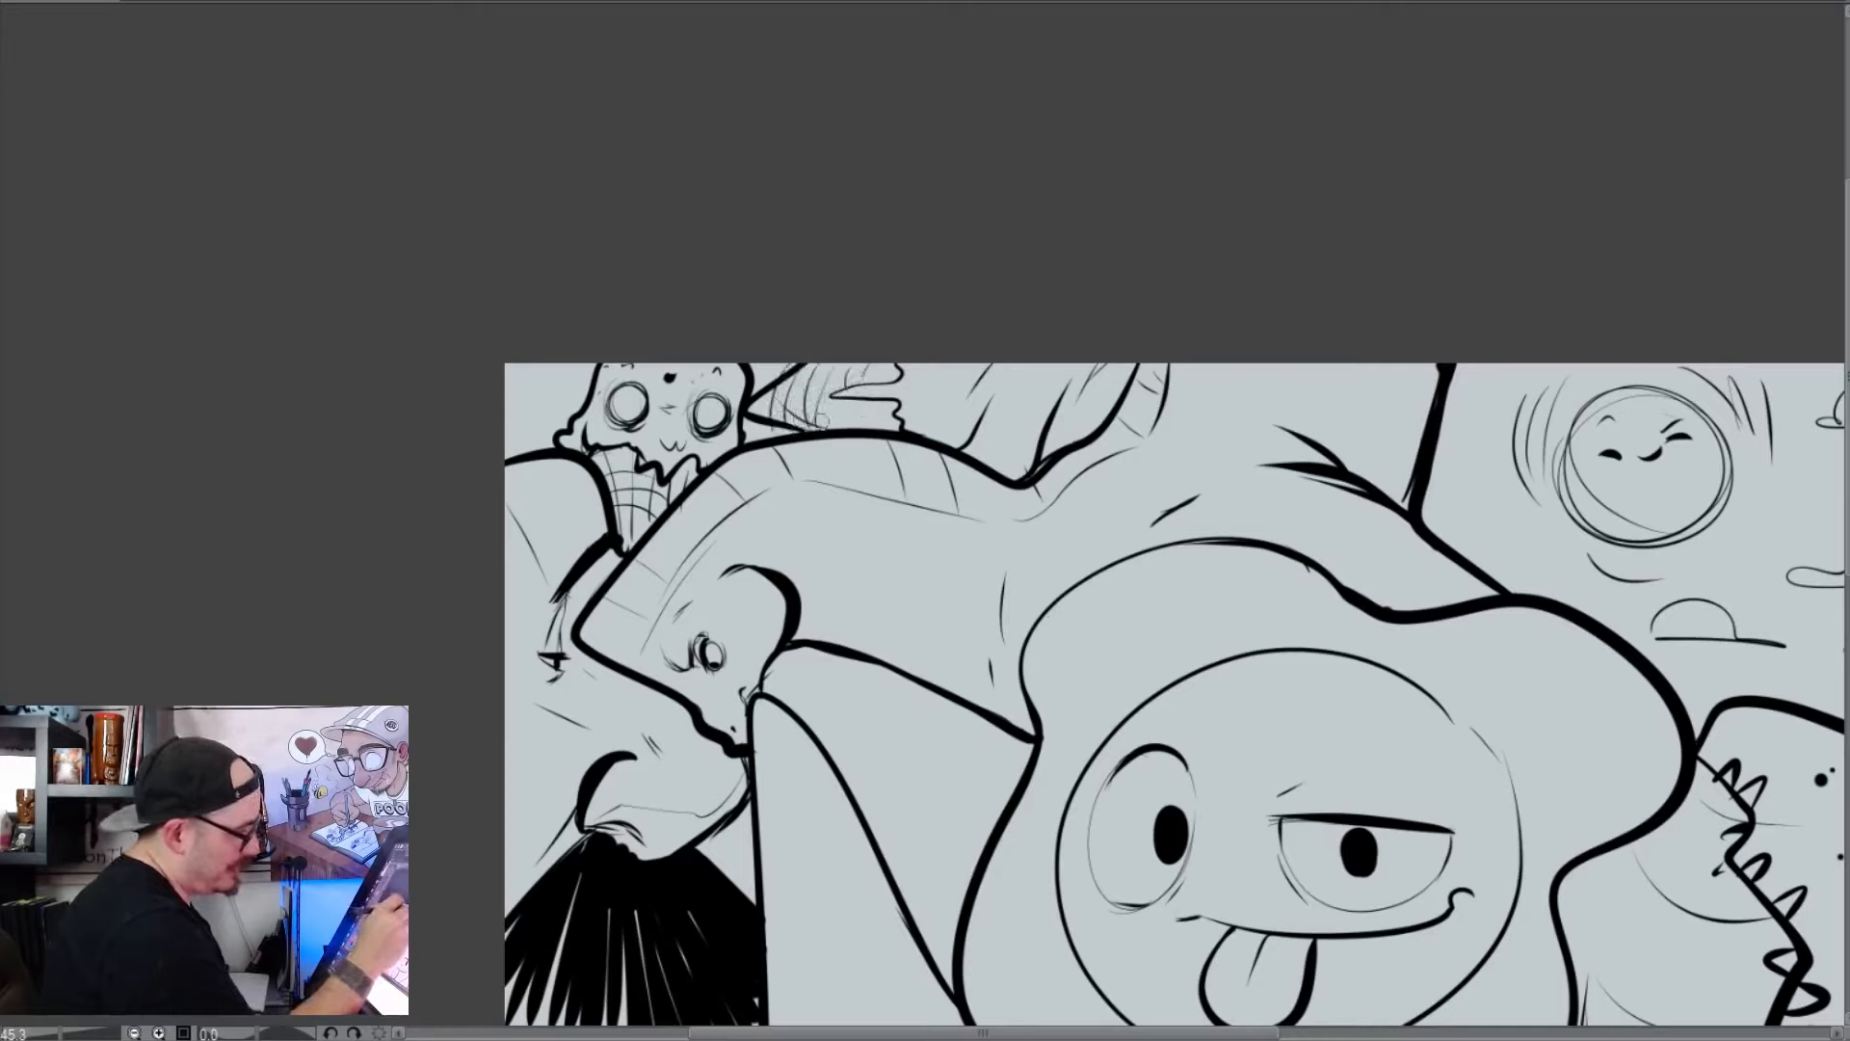
{"action": "left_click_drag", "start_coordinate": [876, 396], "coordinate": [880, 413]}
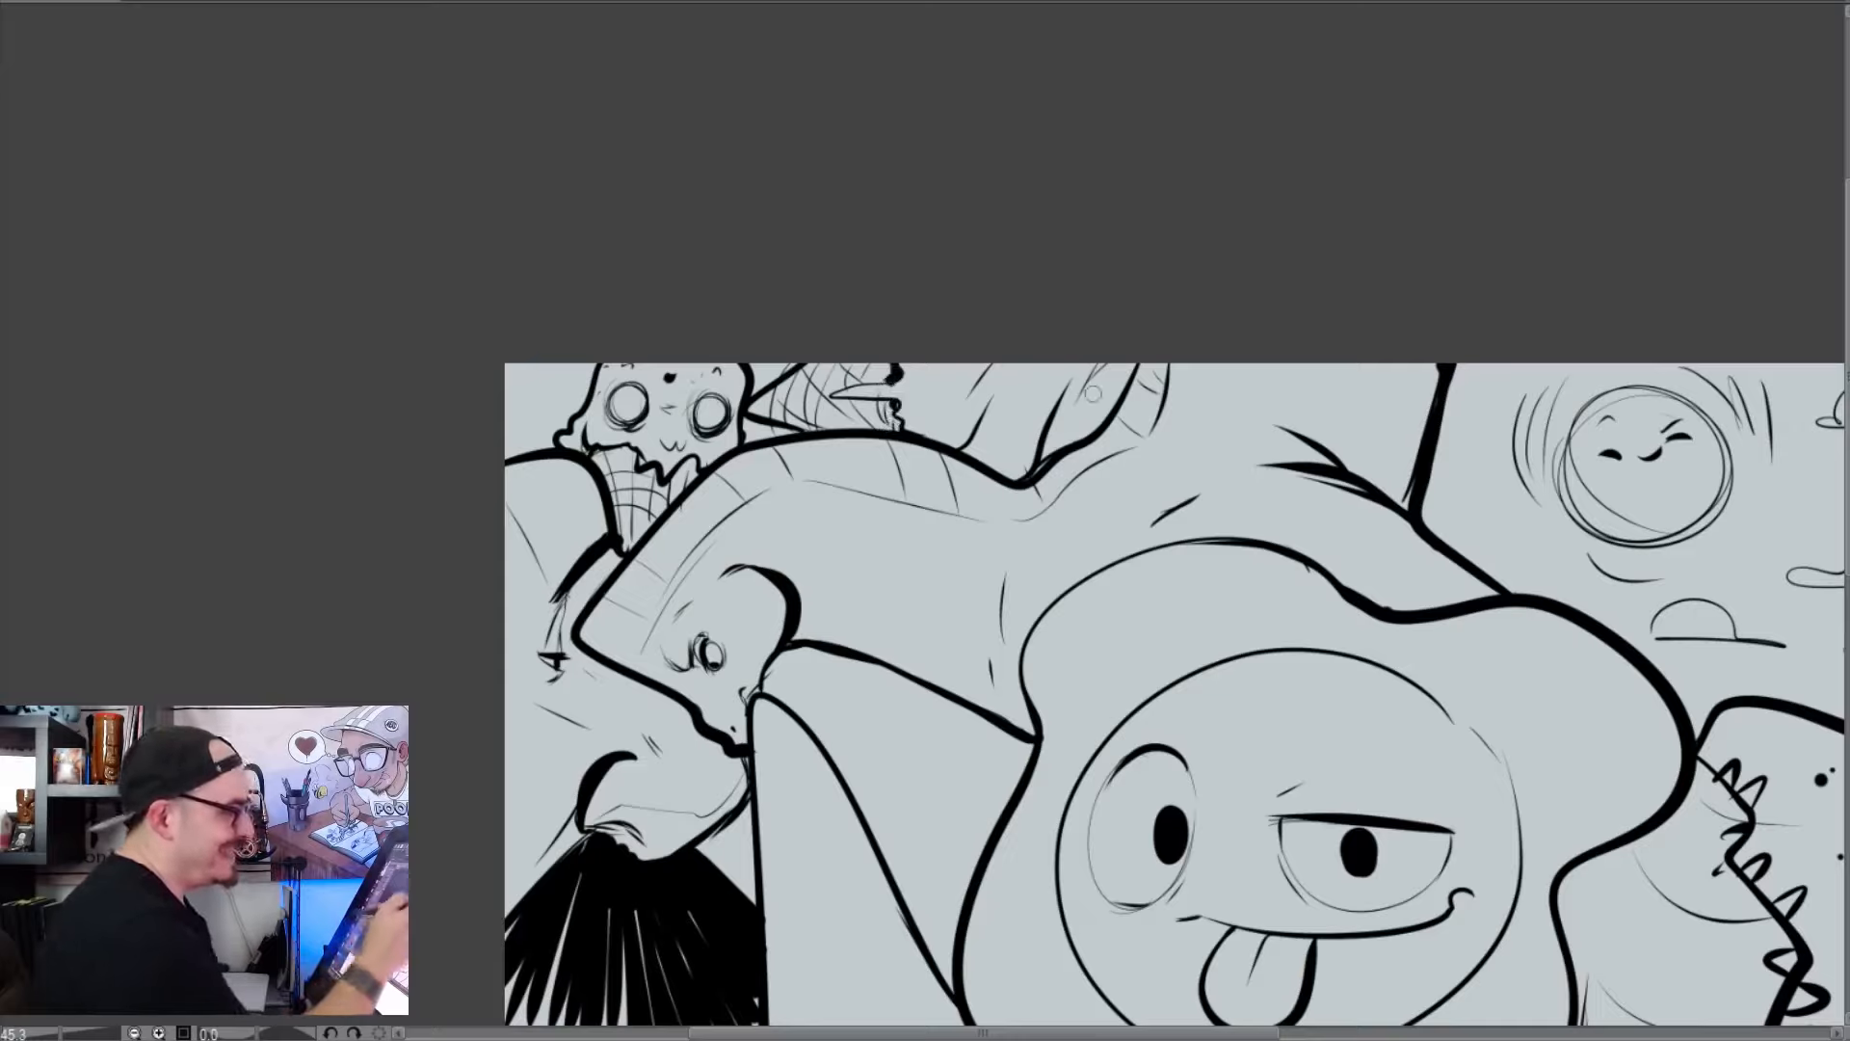
{"action": "left_click", "coordinate": [998, 440]}
{"action": "mouse_move", "coordinate": [1020, 380]}
{"action": "left_mouse_down"}
{"action": "mouse_move", "coordinate": [996, 441]}
{"action": "mouse_move", "coordinate": [1050, 410]}
{"action": "left_mouse_up"}
{"action": "left_click", "coordinate": [1079, 415]}
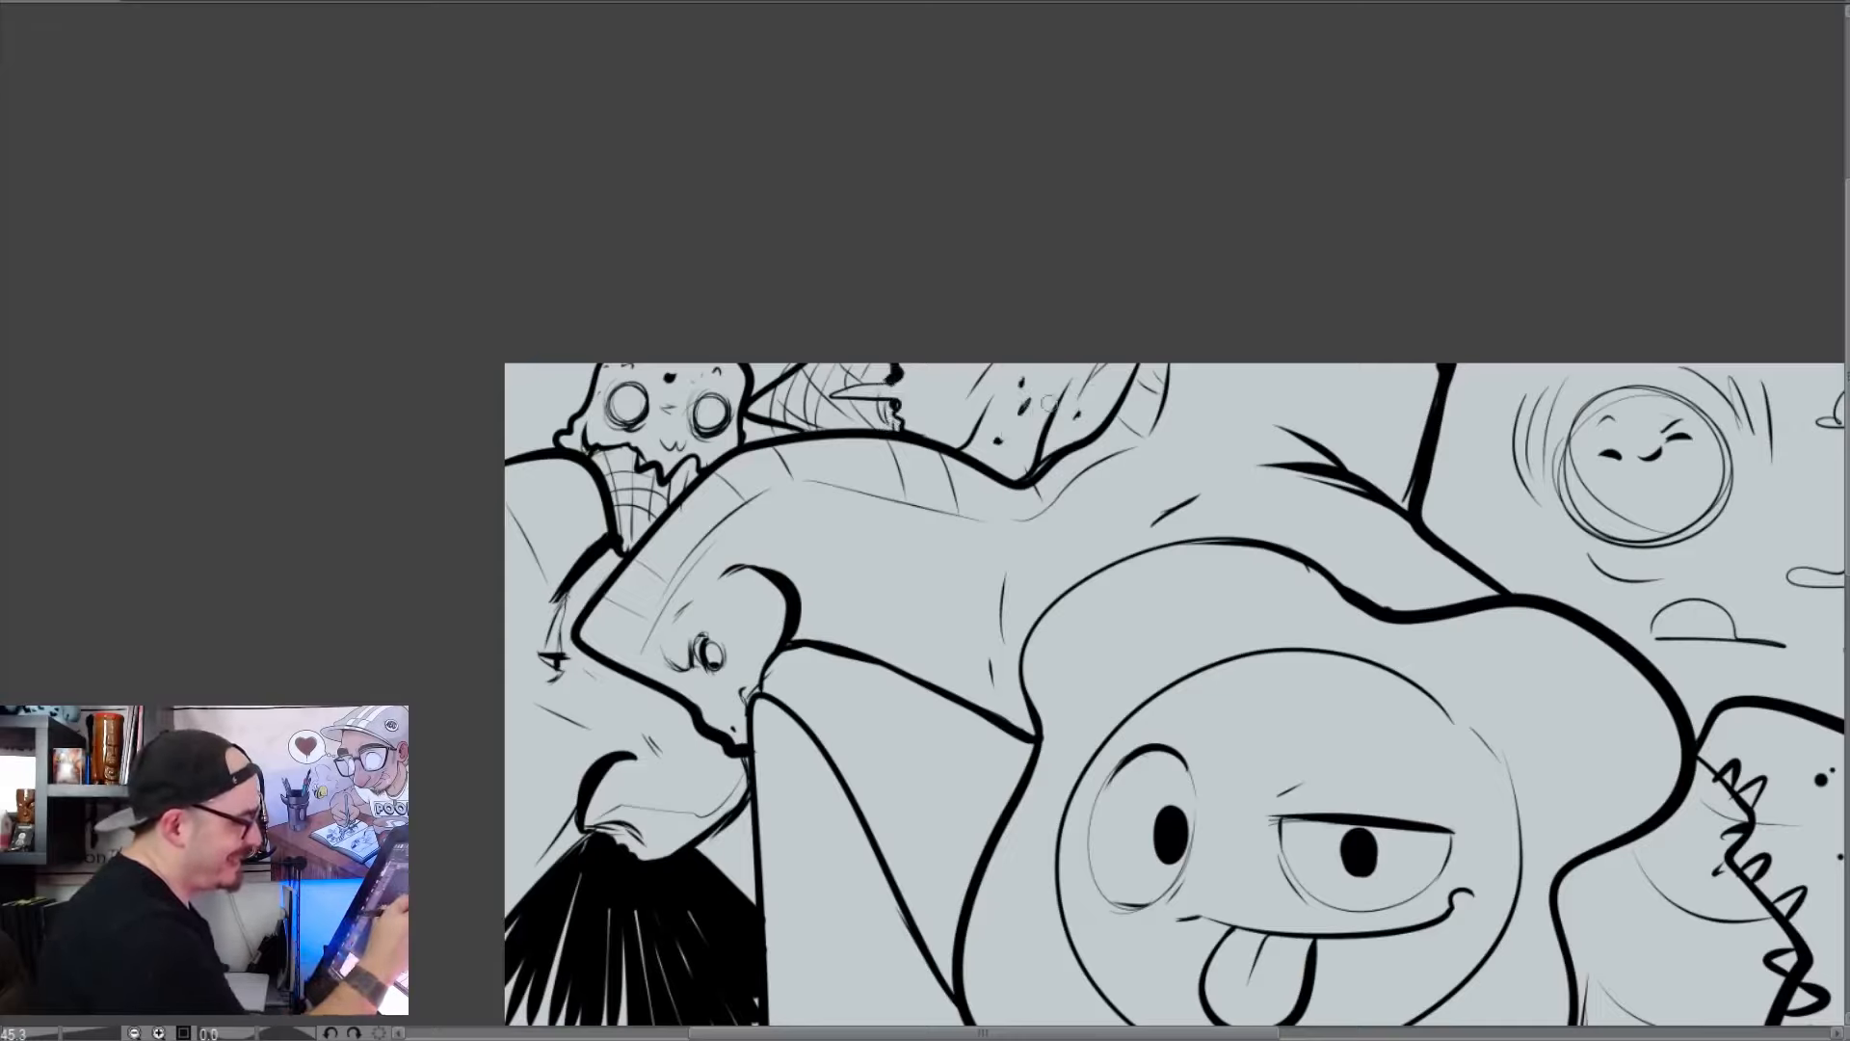
Thicken the melting scoop's outer edge and draw pointed shapes in the canvas corner with a broken line leading toward the scoop
{"action": "mouse_move", "coordinate": [1154, 766]}
{"action": "left_mouse_down"}
{"action": "mouse_move", "coordinate": [1222, 472]}
{"action": "mouse_move", "coordinate": [1347, 711]}
{"action": "mouse_move", "coordinate": [1164, 801]}
{"action": "left_mouse_up"}
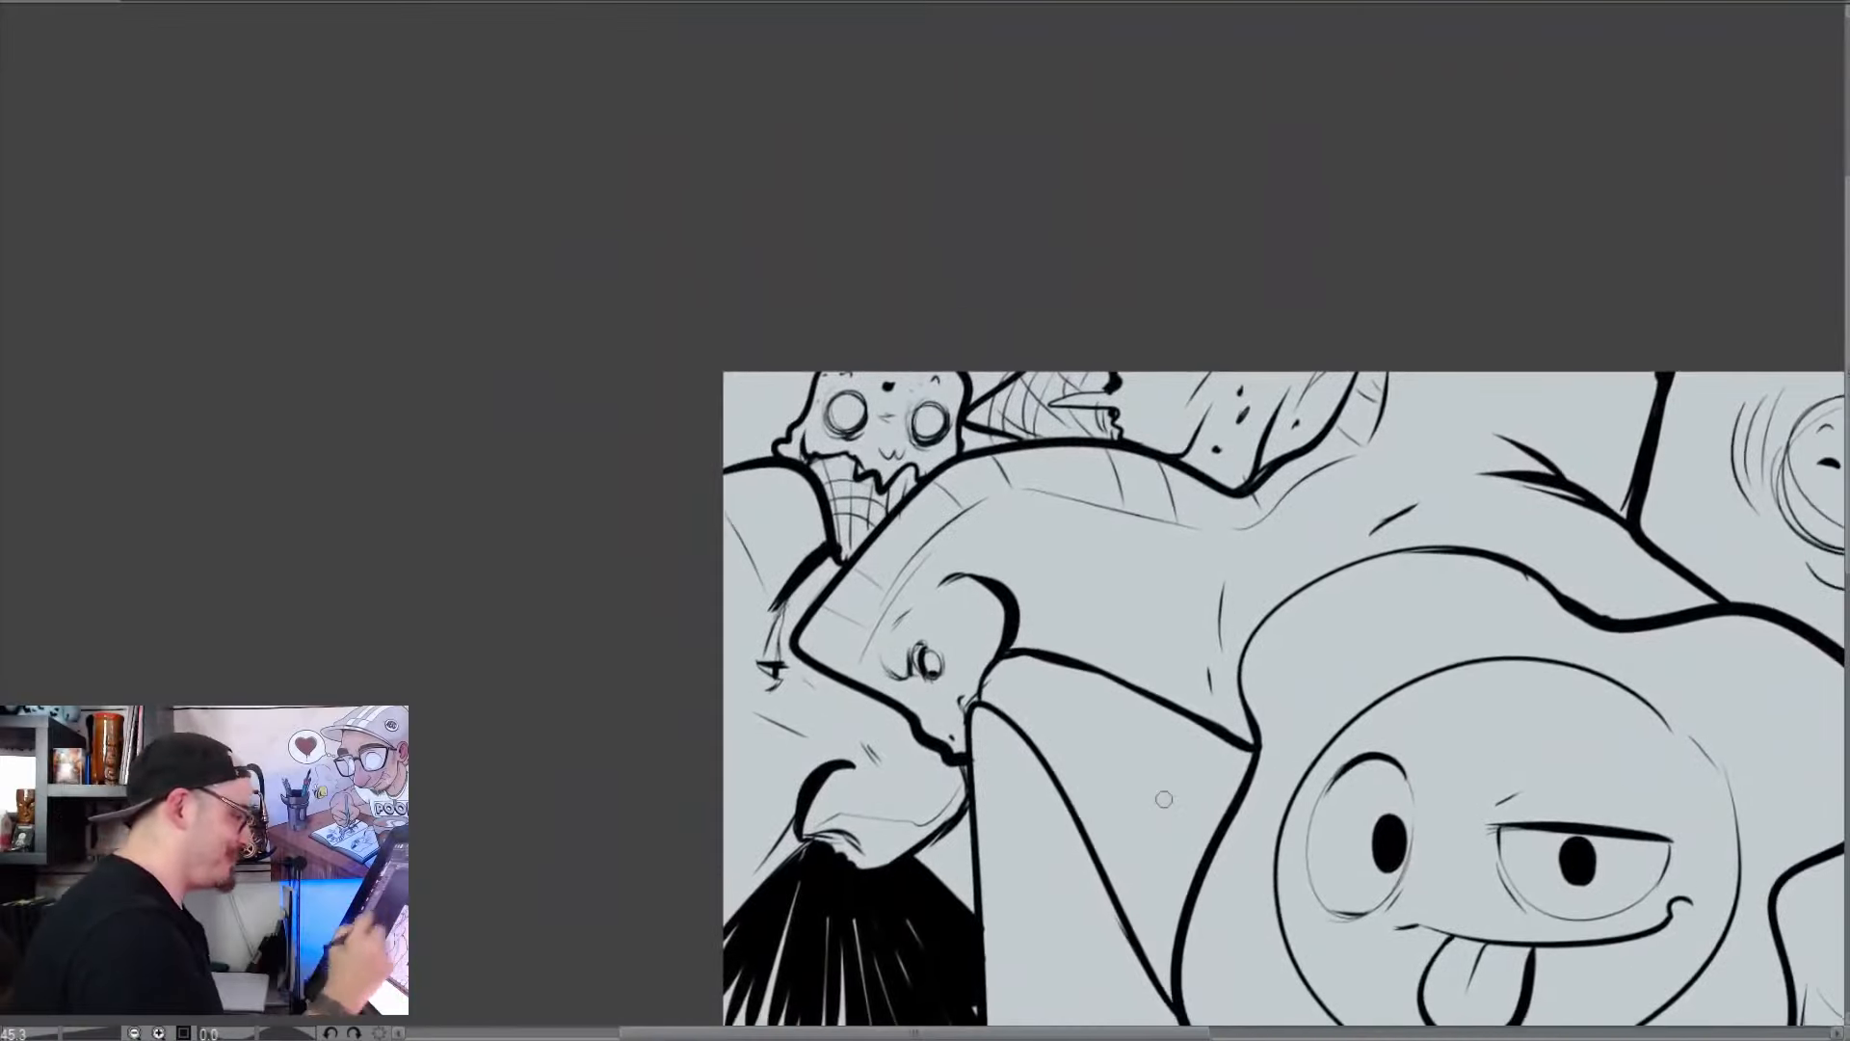
{"action": "left_click_drag", "start_coordinate": [774, 416], "coordinate": [1267, 669]}
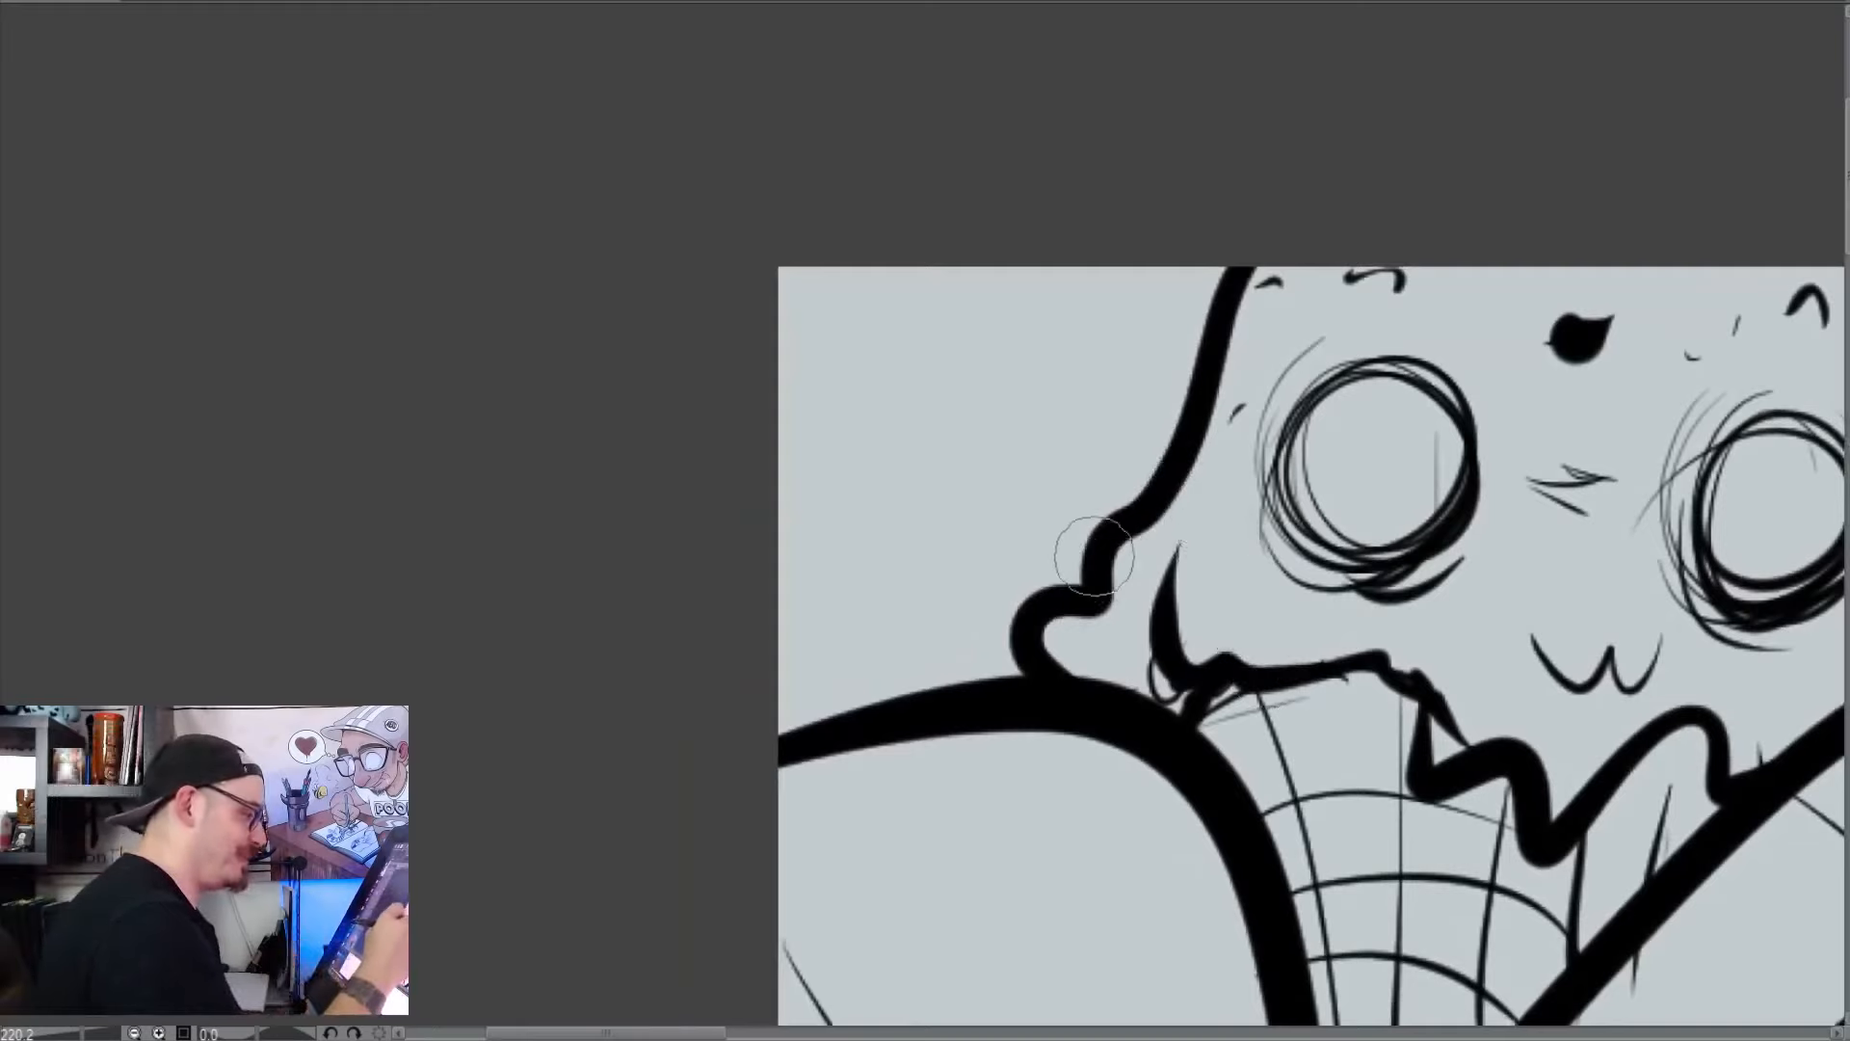
{"action": "mouse_move", "coordinate": [1130, 456]}
{"action": "left_mouse_down"}
{"action": "mouse_move", "coordinate": [1206, 367]}
{"action": "mouse_move", "coordinate": [1145, 466]}
{"action": "mouse_move", "coordinate": [1172, 430]}
{"action": "left_mouse_up"}
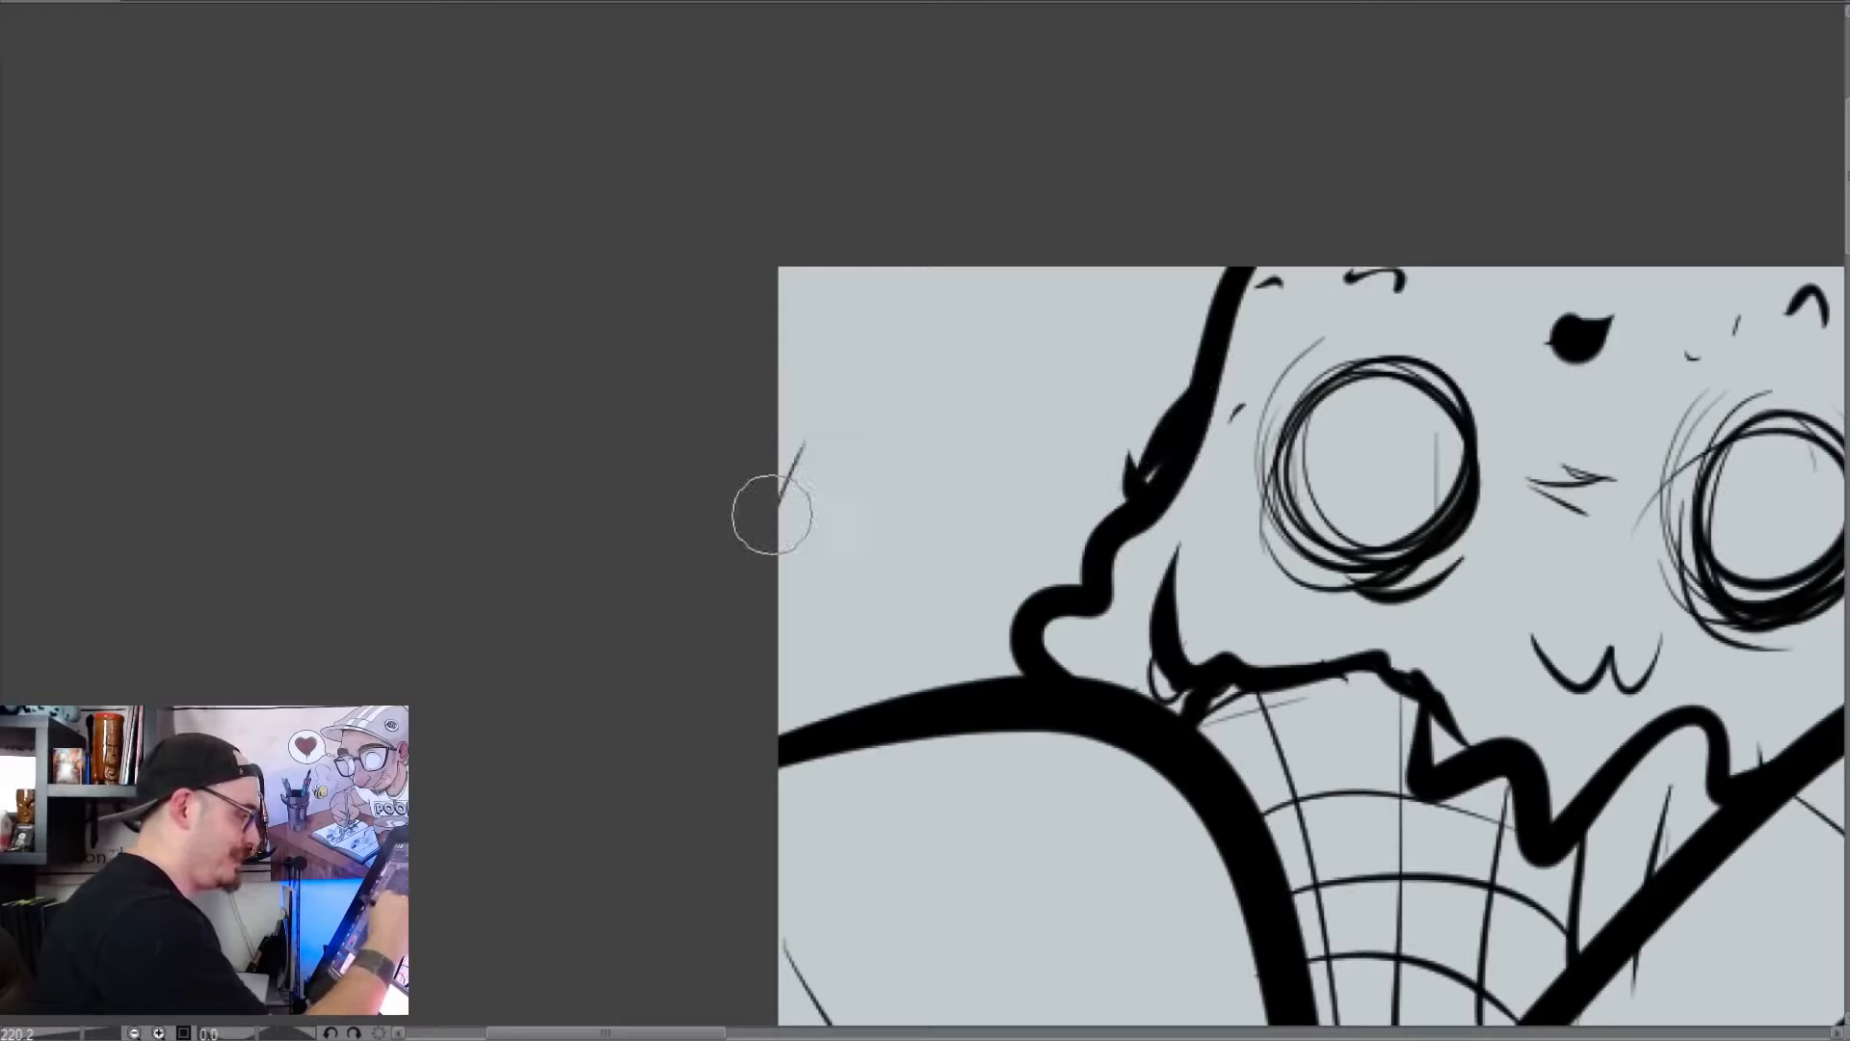
{"action": "left_click_drag", "start_coordinate": [779, 497], "coordinate": [824, 402]}
{"action": "left_click_drag", "start_coordinate": [916, 271], "coordinate": [860, 329]}
{"action": "left_click_drag", "start_coordinate": [823, 400], "coordinate": [782, 268]}
{"action": "mouse_move", "coordinate": [860, 330]}
{"action": "left_mouse_down"}
{"action": "mouse_move", "coordinate": [793, 255]}
{"action": "mouse_move", "coordinate": [787, 332]}
{"action": "mouse_move", "coordinate": [824, 399]}
{"action": "left_mouse_up"}
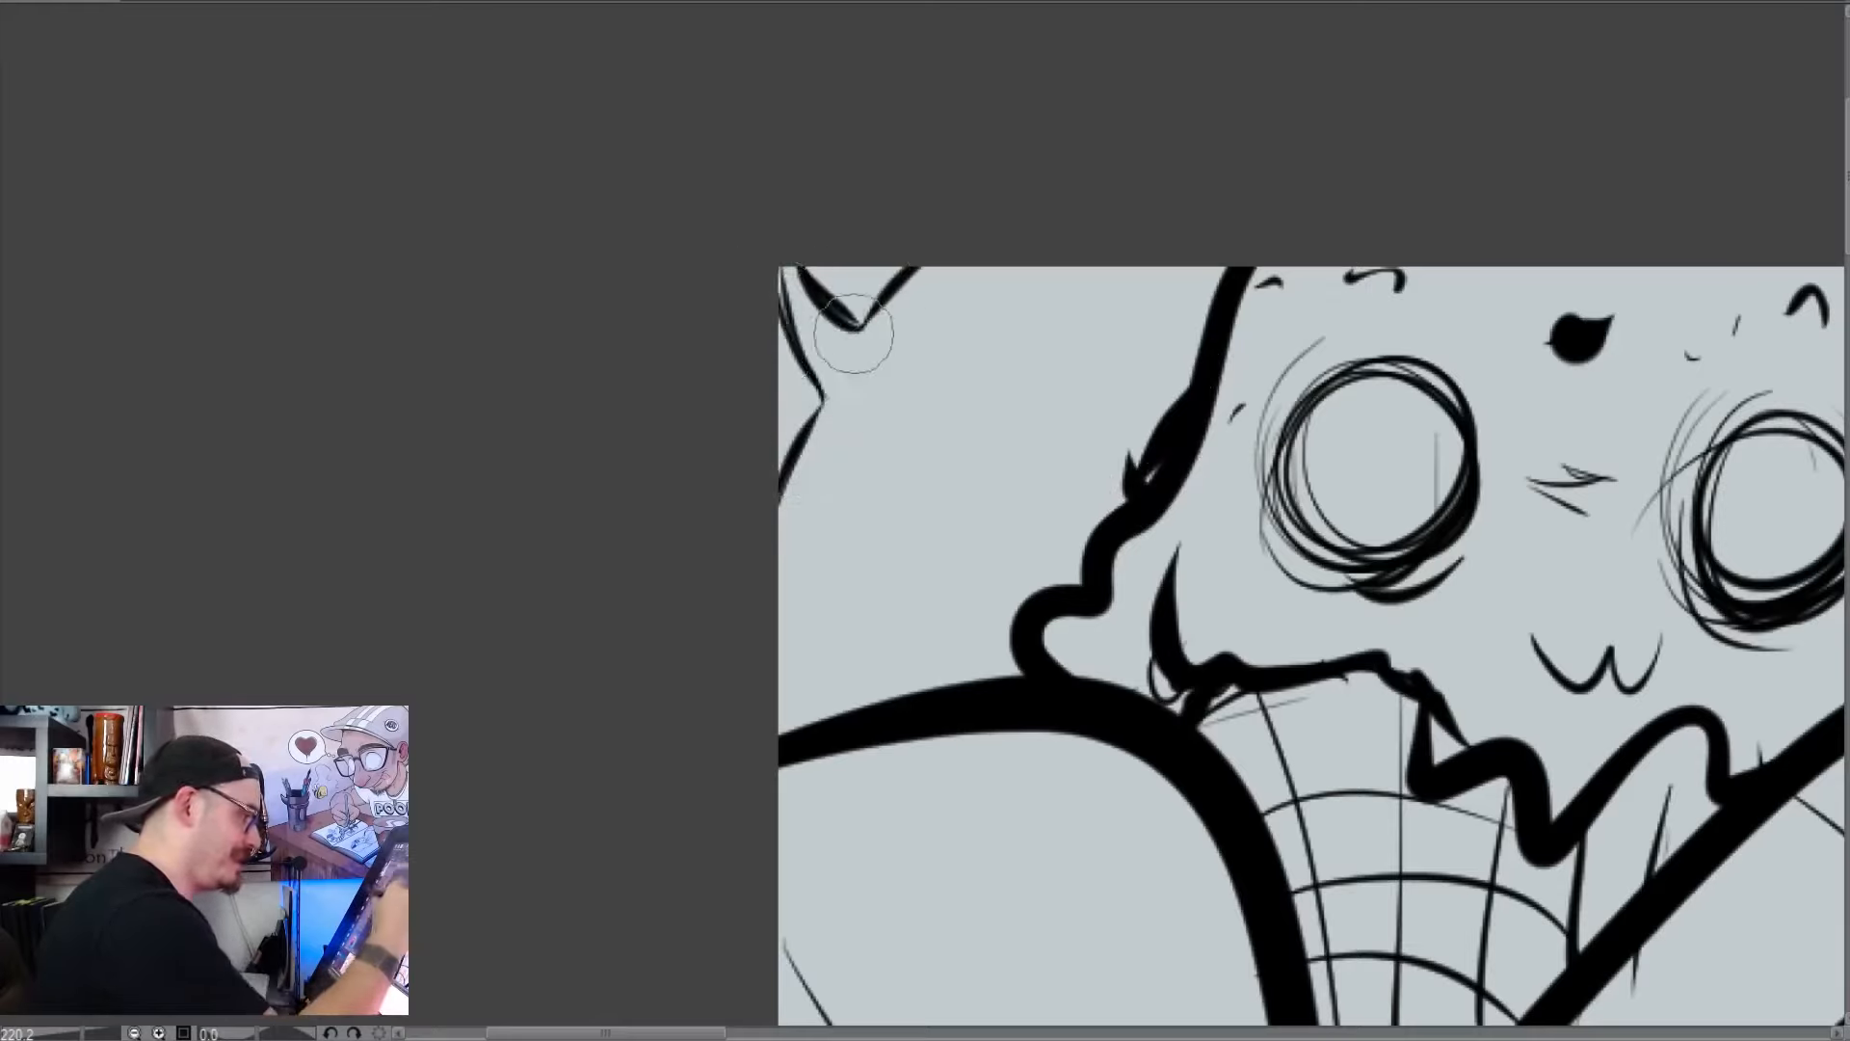
{"action": "left_click_drag", "start_coordinate": [817, 289], "coordinate": [1077, 486]}
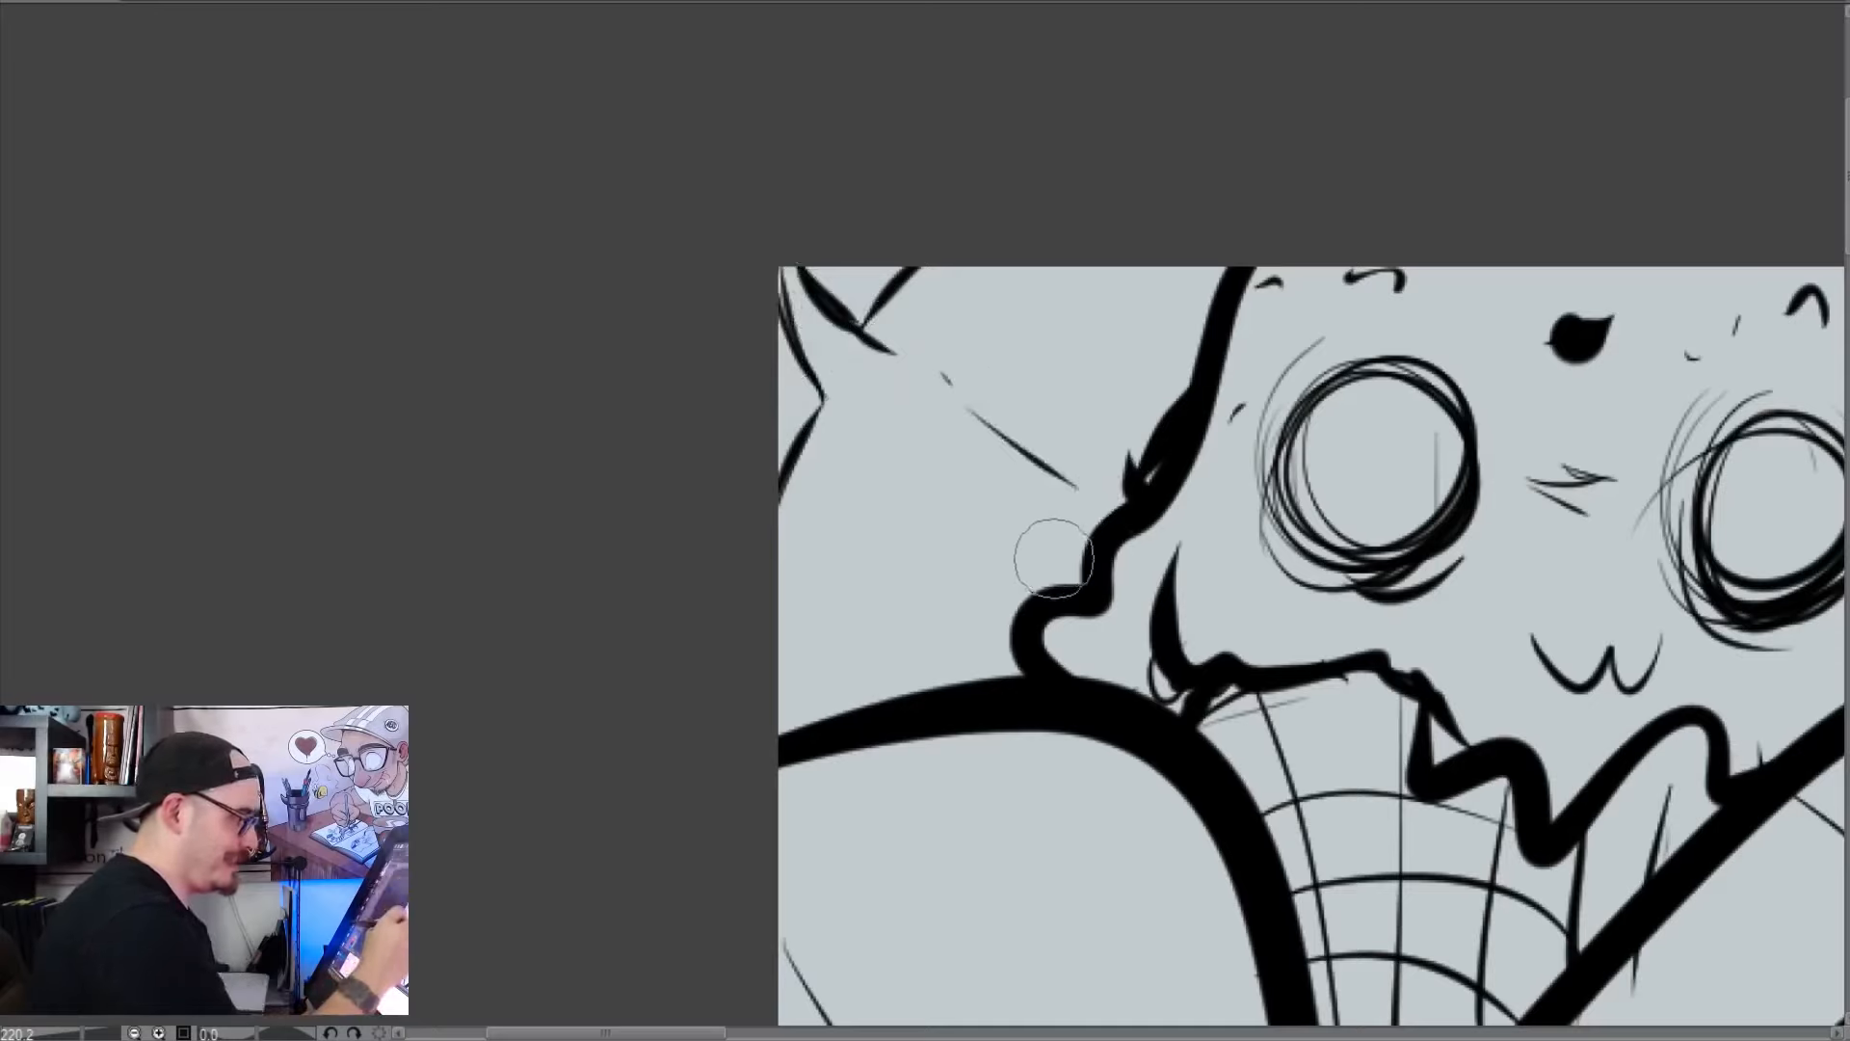
Add small dots and heavier outlines beside the melting scoop and fill the pointed corner shapes solid black
{"action": "left_click", "coordinate": [1099, 488]}
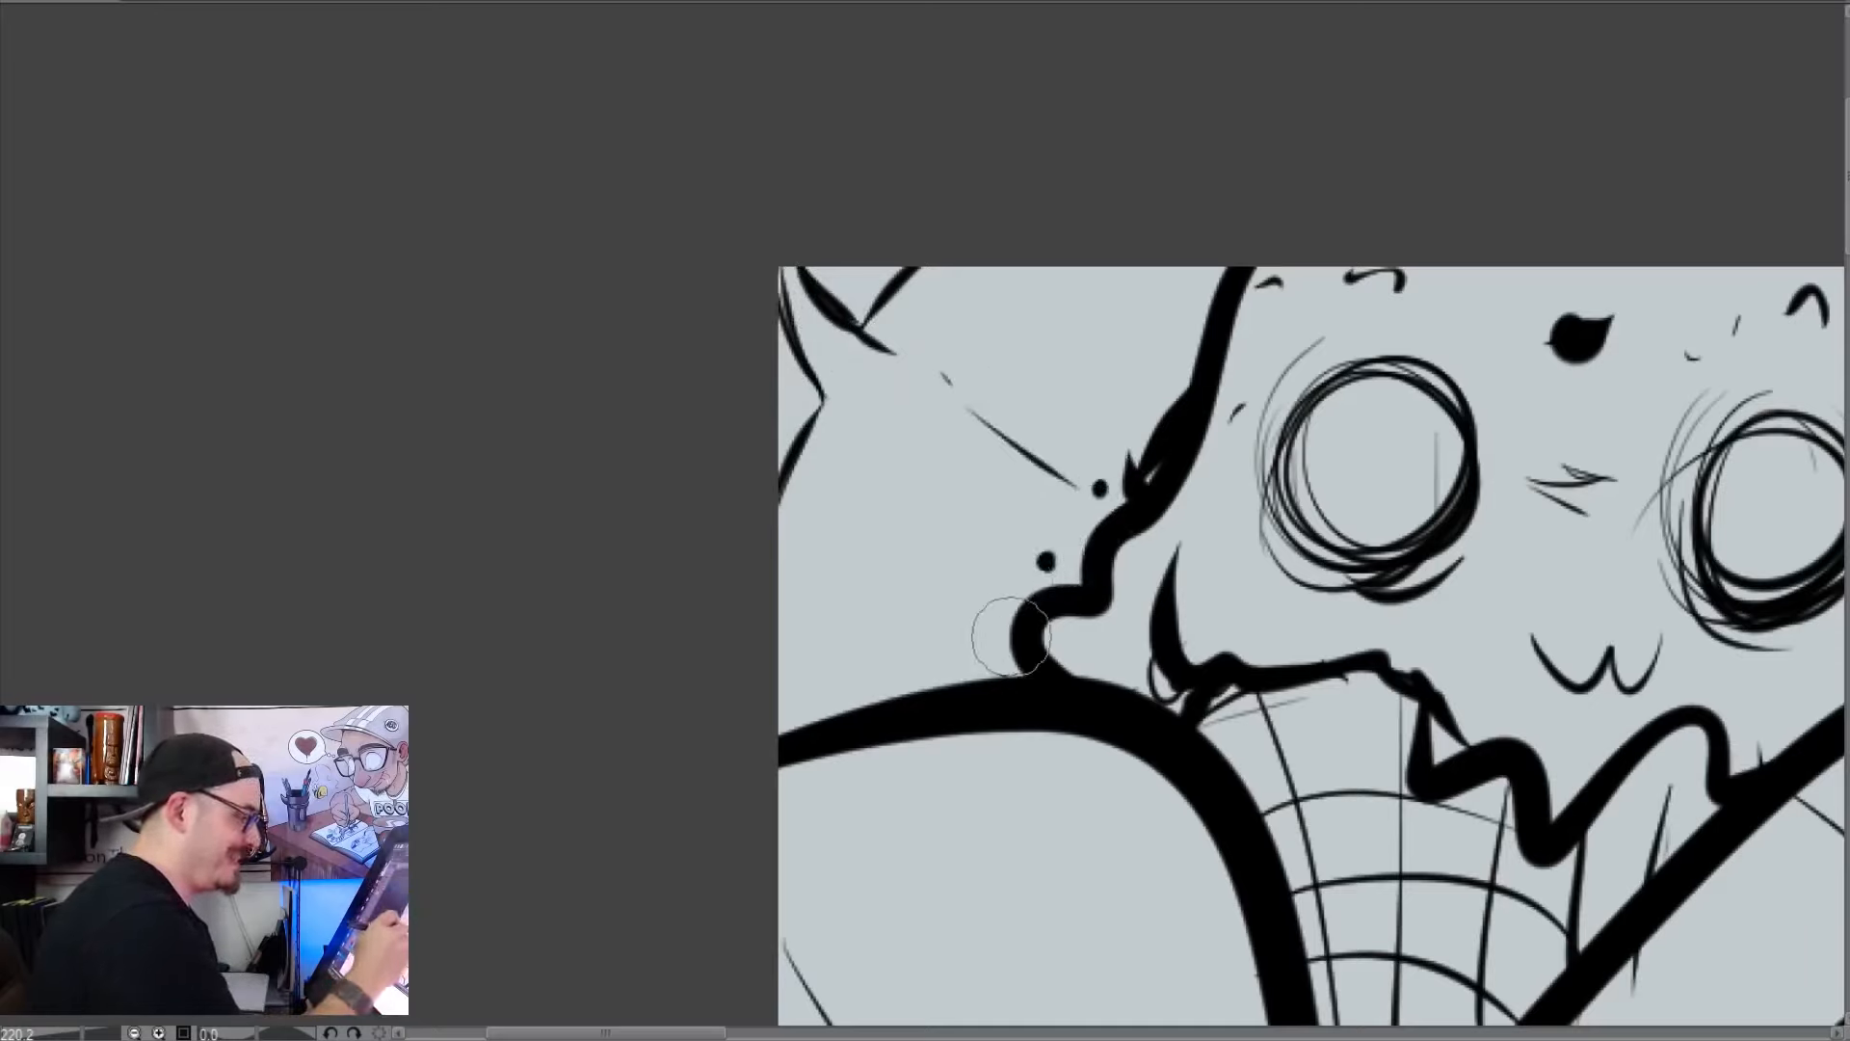
{"action": "mouse_move", "coordinate": [1015, 654]}
{"action": "left_mouse_down"}
{"action": "mouse_move", "coordinate": [953, 687]}
{"action": "mouse_move", "coordinate": [1029, 630]}
{"action": "mouse_move", "coordinate": [1020, 675]}
{"action": "left_mouse_up"}
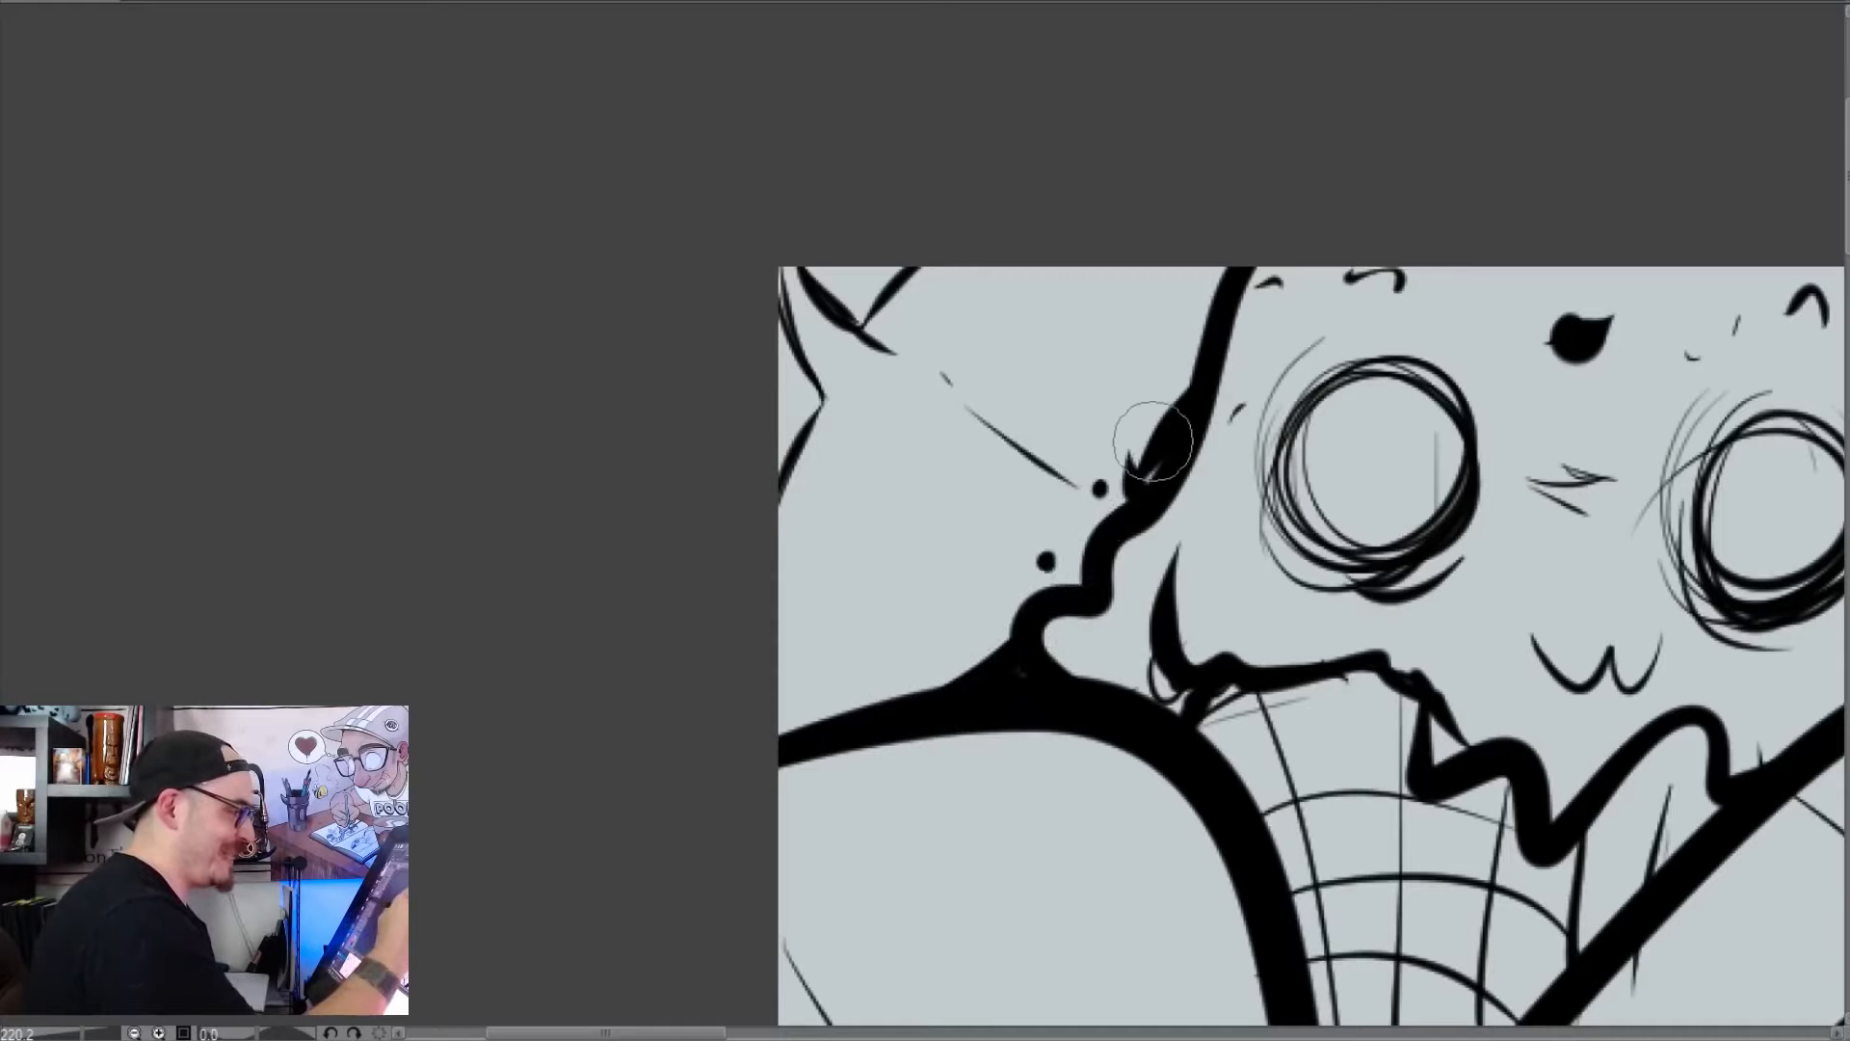
{"action": "left_click_drag", "start_coordinate": [1154, 440], "coordinate": [1218, 265]}
{"action": "mouse_move", "coordinate": [762, 352]}
{"action": "left_mouse_down"}
{"action": "mouse_move", "coordinate": [768, 272]}
{"action": "mouse_move", "coordinate": [801, 408]}
{"action": "mouse_move", "coordinate": [778, 399]}
{"action": "mouse_move", "coordinate": [849, 274]}
{"action": "mouse_move", "coordinate": [807, 261]}
{"action": "mouse_move", "coordinate": [867, 292]}
{"action": "left_mouse_up"}
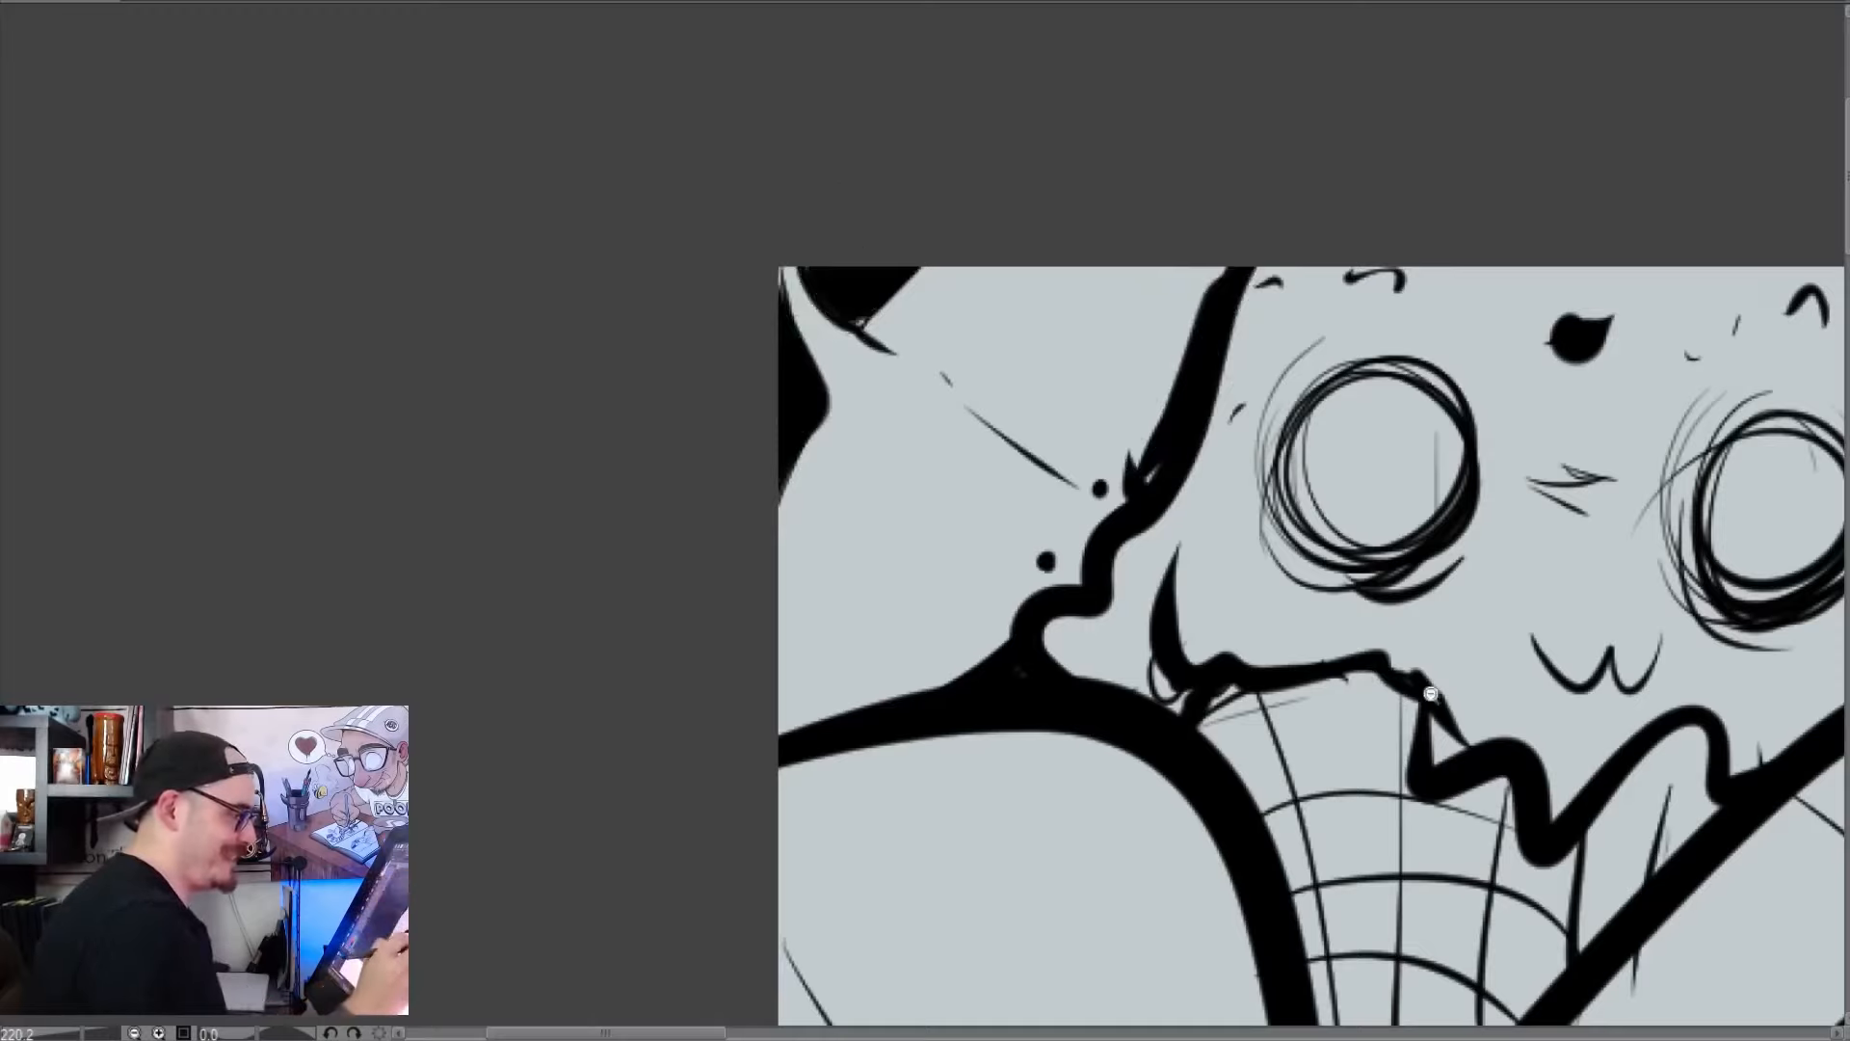
Clear the whole sketch from the canvas
{"action": "left_click_drag", "start_coordinate": [1426, 697], "coordinate": [1301, 703]}
{"action": "left_click_drag", "start_coordinate": [1573, 767], "coordinate": [1151, 456]}
{"action": "left_click_drag", "start_coordinate": [1471, 696], "coordinate": [1320, 698]}
{"action": "left_click_drag", "start_coordinate": [1581, 784], "coordinate": [1497, 800]}
{"action": "left_click_drag", "start_coordinate": [1594, 848], "coordinate": [978, 614]}
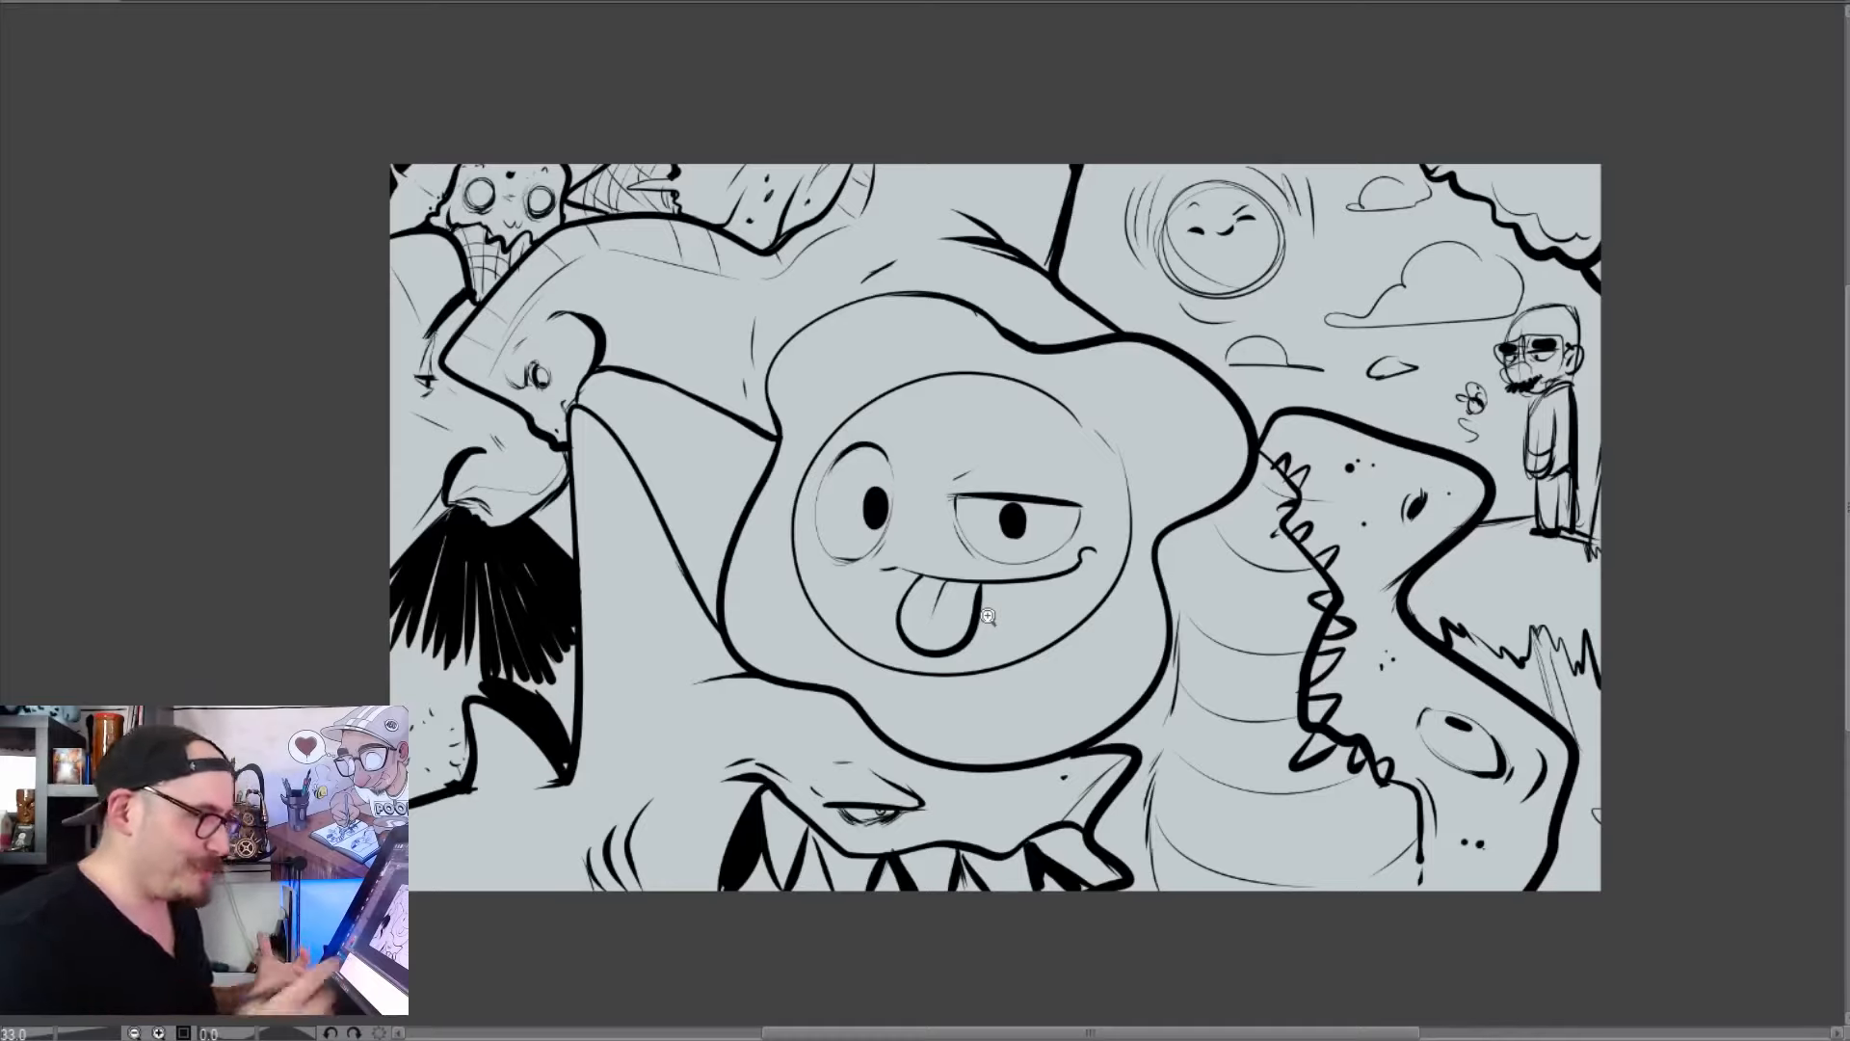
{"action": "key", "text": "Delete"}
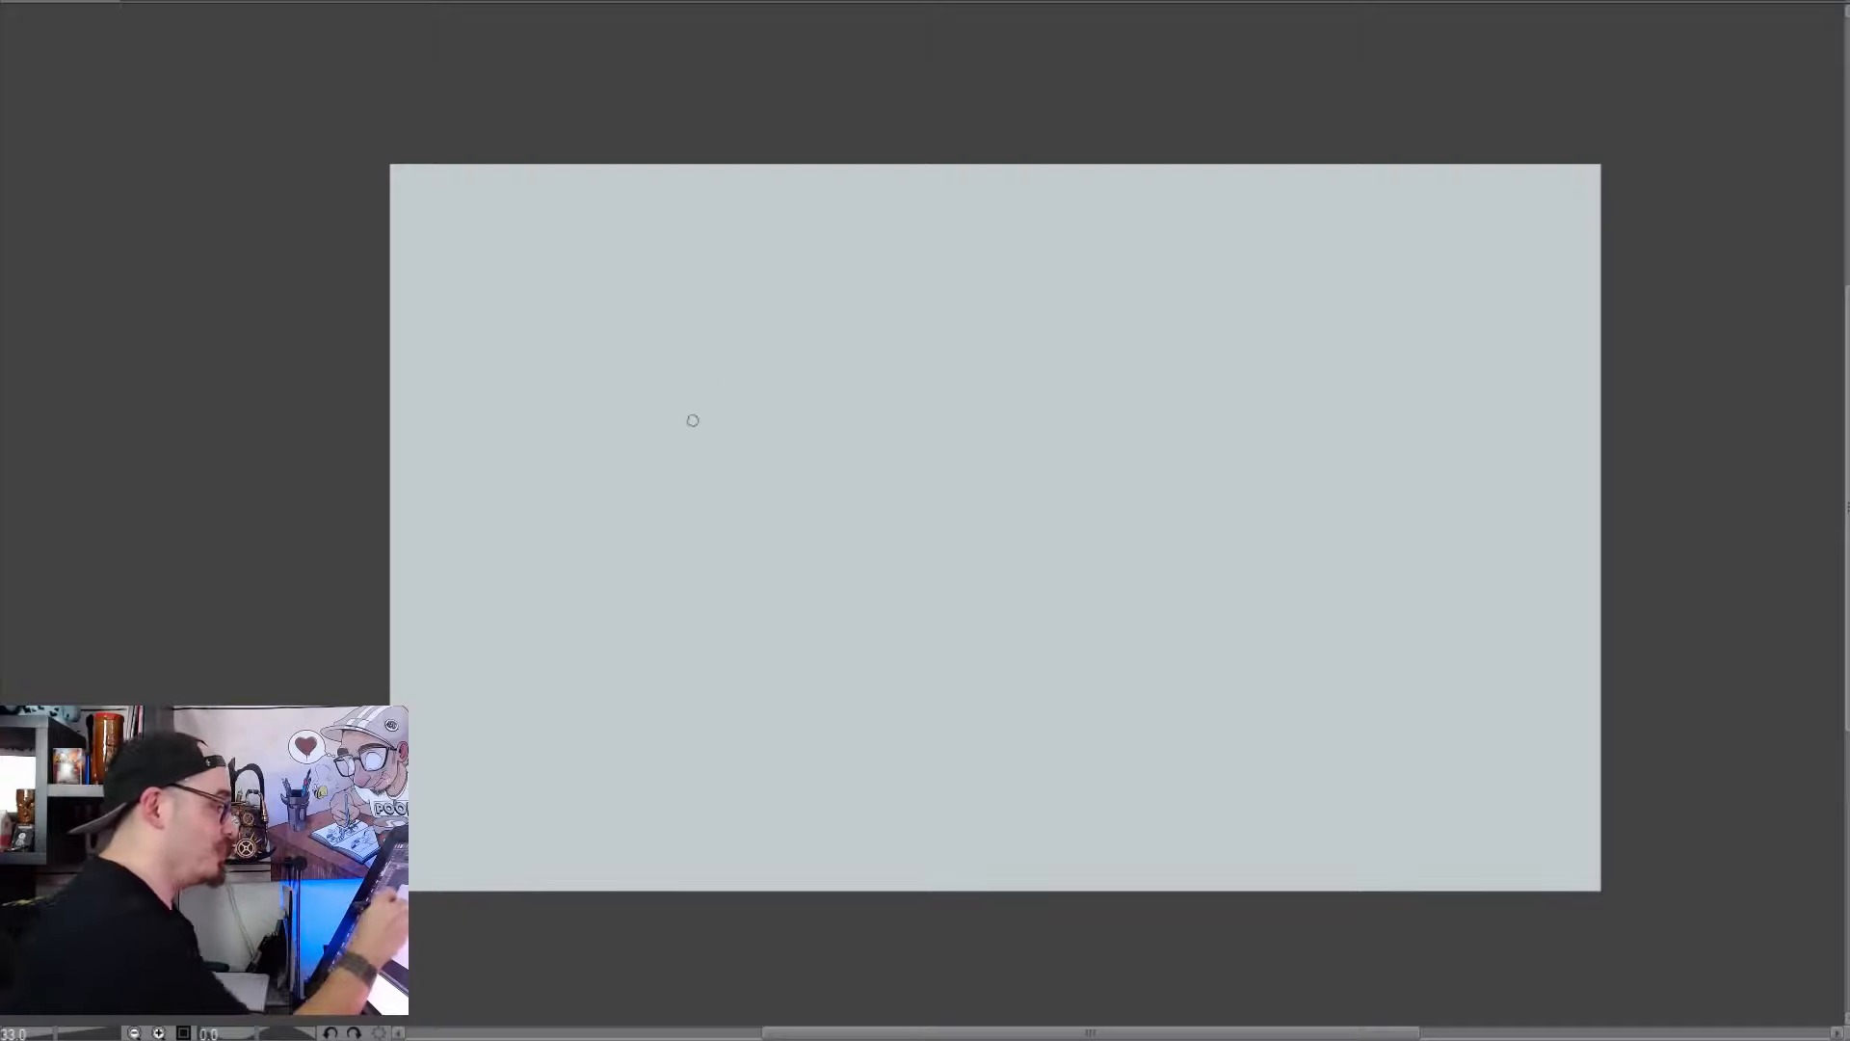
Sketch a human head from a large circle with a tapered jaw below it and a curved vertical centre line
{"action": "mouse_move", "coordinate": [694, 318]}
{"action": "left_mouse_down"}
{"action": "mouse_move", "coordinate": [562, 429]}
{"action": "mouse_move", "coordinate": [598, 649]}
{"action": "left_mouse_up"}
{"action": "mouse_move", "coordinate": [549, 481]}
{"action": "left_mouse_down"}
{"action": "mouse_move", "coordinate": [559, 563]}
{"action": "mouse_move", "coordinate": [670, 750]}
{"action": "mouse_move", "coordinate": [769, 714]}
{"action": "mouse_move", "coordinate": [852, 579]}
{"action": "left_mouse_up"}
{"action": "left_click_drag", "start_coordinate": [834, 656], "coordinate": [858, 449]}
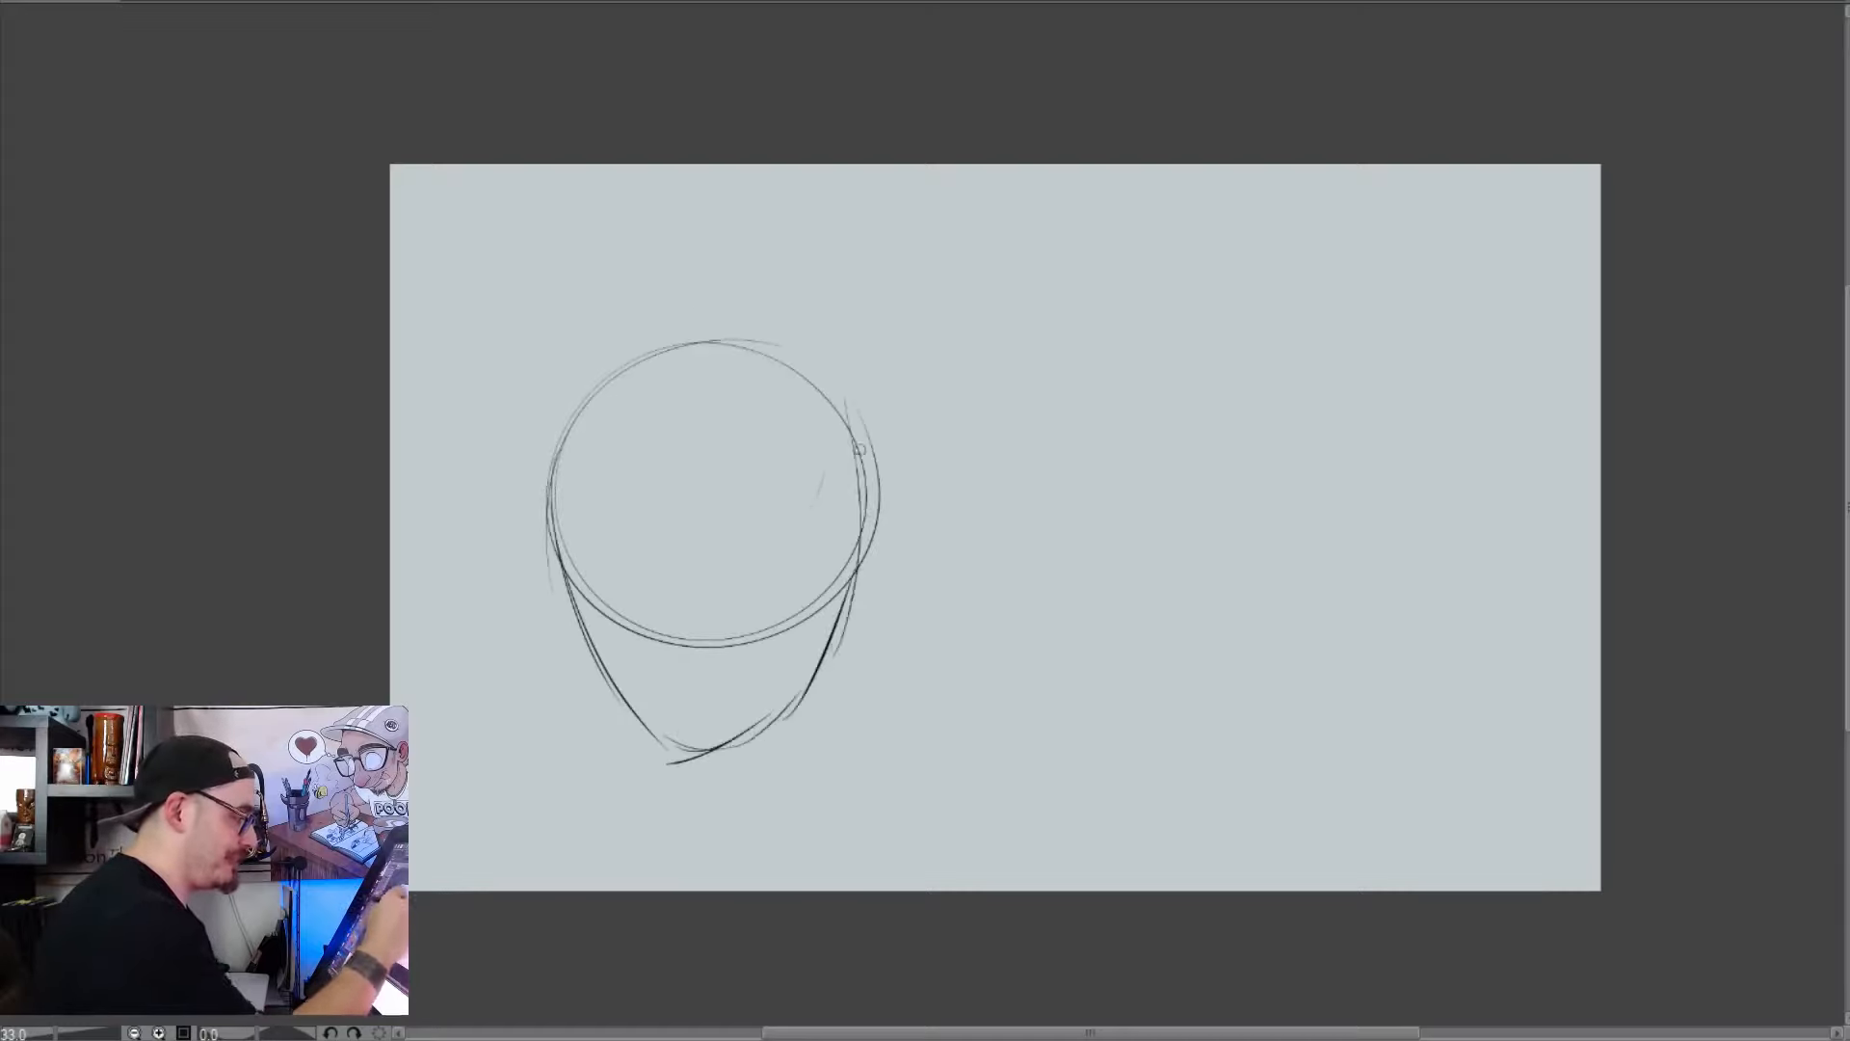
{"action": "mouse_move", "coordinate": [670, 351]}
{"action": "left_mouse_down"}
{"action": "mouse_move", "coordinate": [663, 624]}
{"action": "mouse_move", "coordinate": [648, 498]}
{"action": "mouse_move", "coordinate": [684, 785]}
{"action": "left_mouse_up"}
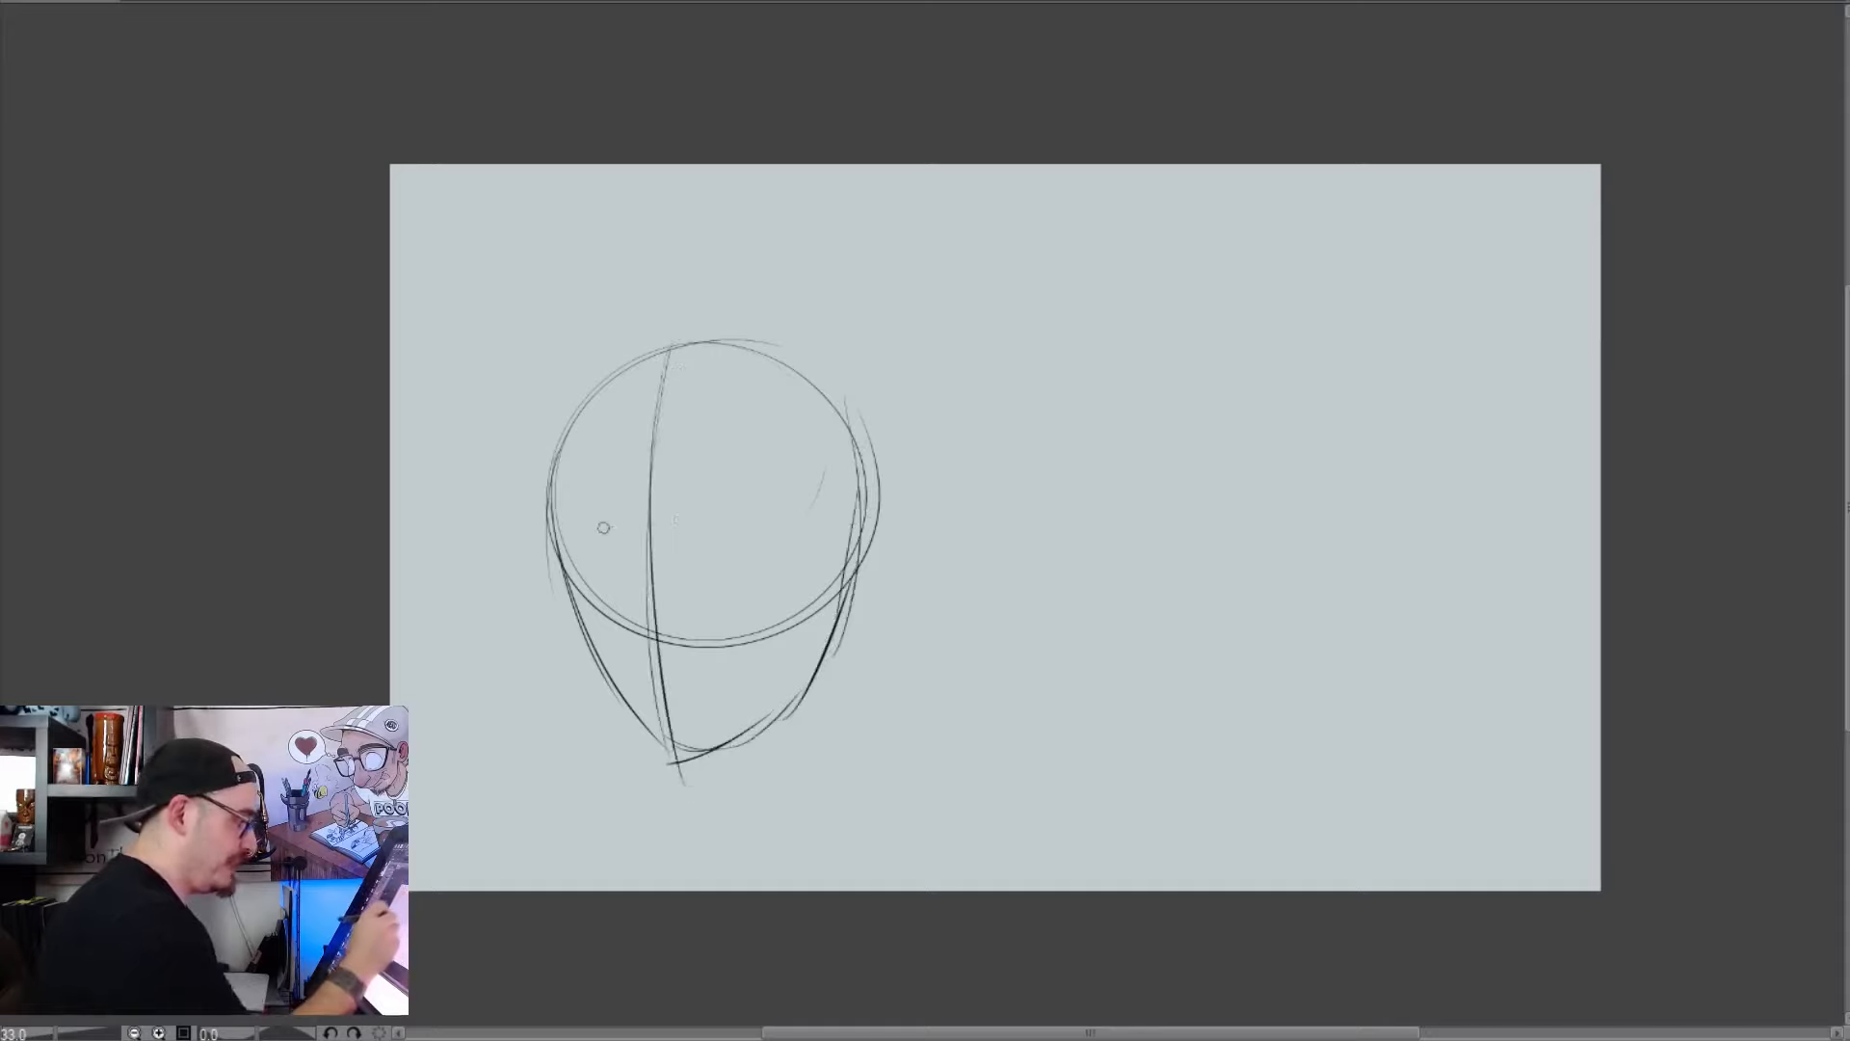
Sketch a horizontal eye line across the head and two round eyes, the one nearer the face's edge narrower
{"action": "left_click_drag", "start_coordinate": [607, 525], "coordinate": [728, 518]}
{"action": "left_click_drag", "start_coordinate": [638, 555], "coordinate": [588, 566]}
{"action": "left_click_drag", "start_coordinate": [699, 537], "coordinate": [752, 571]}
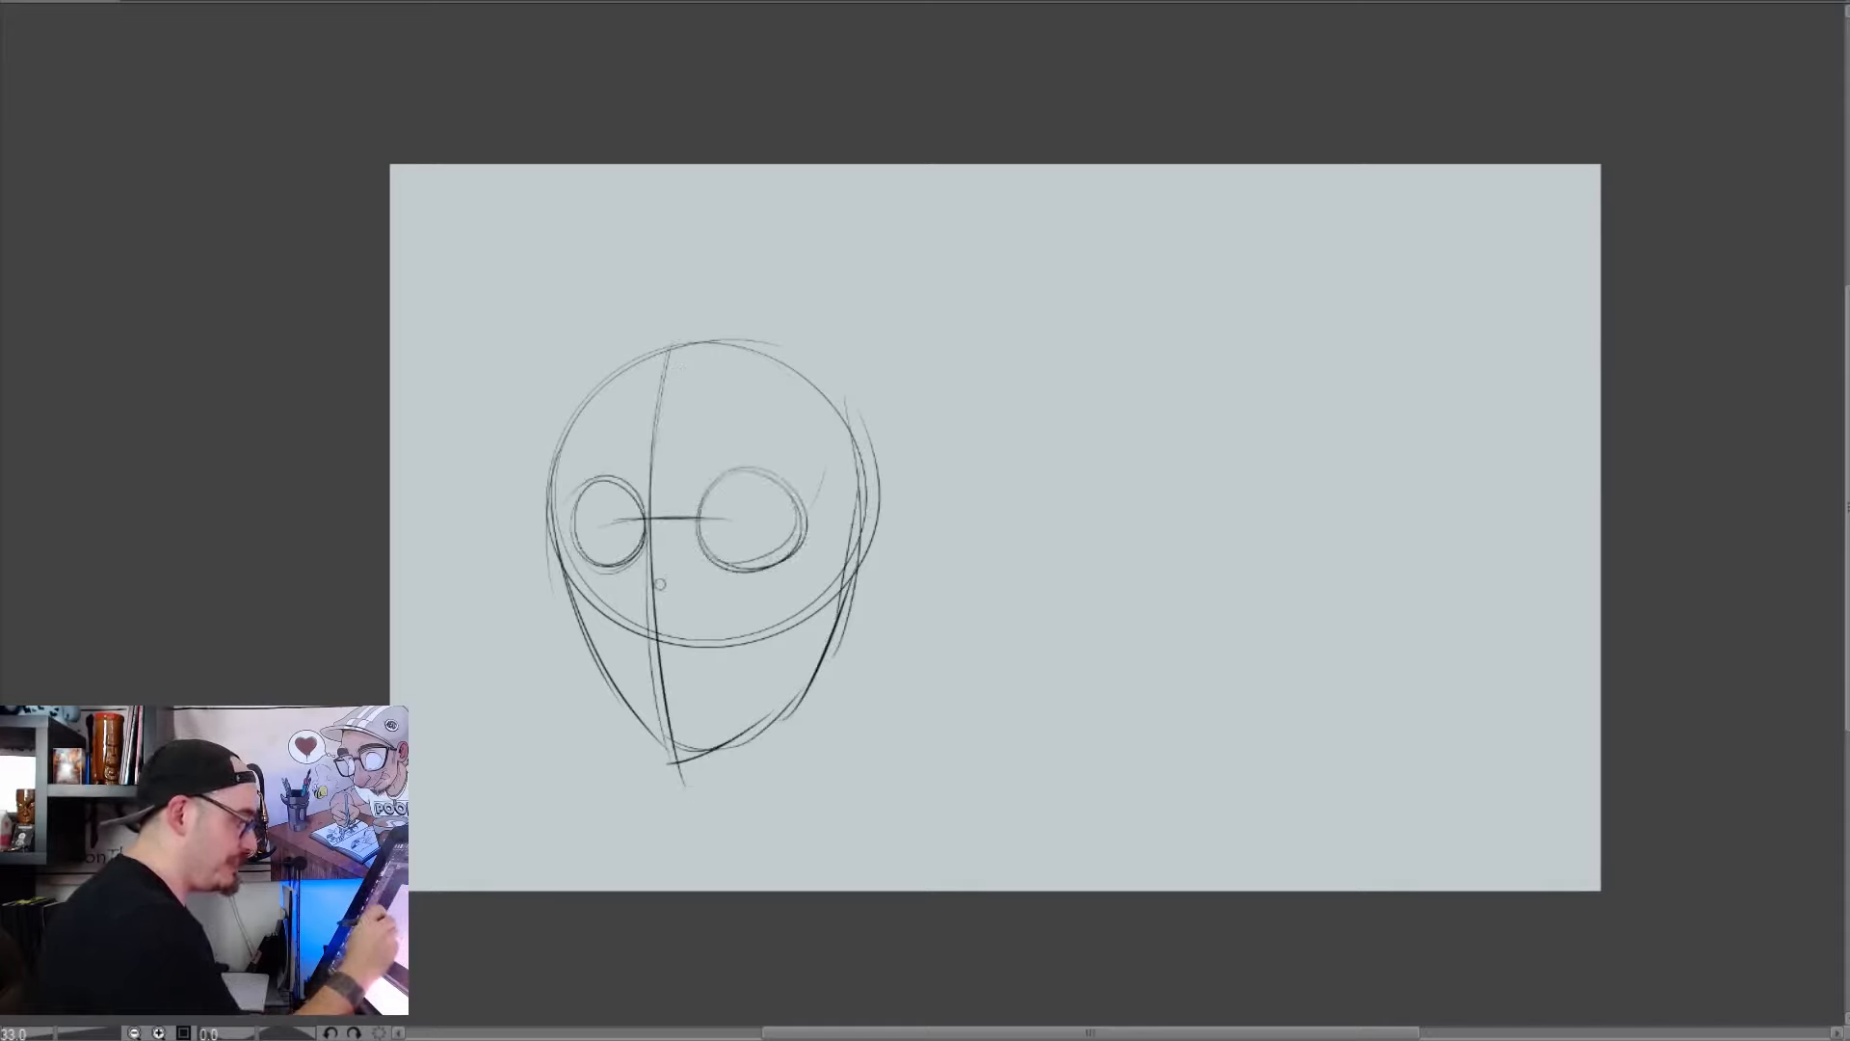
Sketch a large rounded nose on the centre line and a short curved mouth beneath it
{"action": "left_click_drag", "start_coordinate": [598, 604], "coordinate": [686, 643]}
{"action": "left_click_drag", "start_coordinate": [696, 580], "coordinate": [617, 644]}
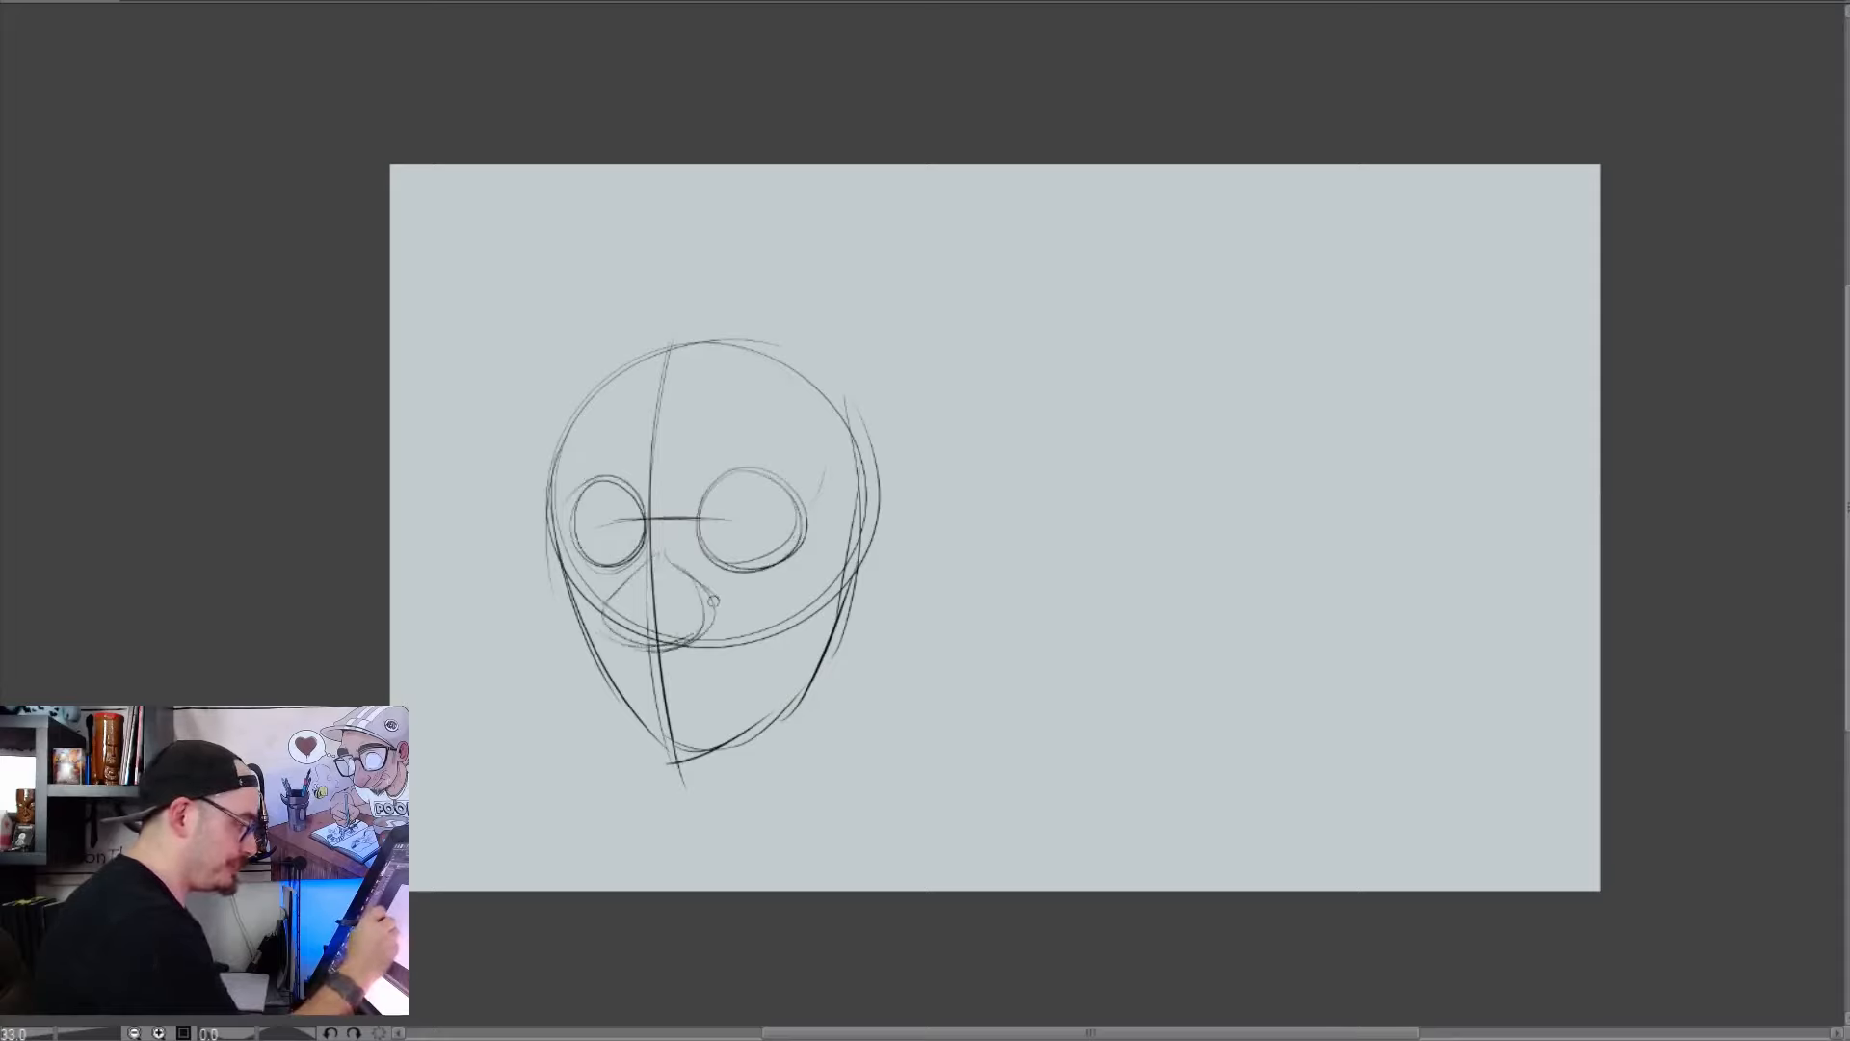
{"action": "left_click_drag", "start_coordinate": [659, 551], "coordinate": [718, 605]}
{"action": "left_click_drag", "start_coordinate": [636, 676], "coordinate": [717, 670]}
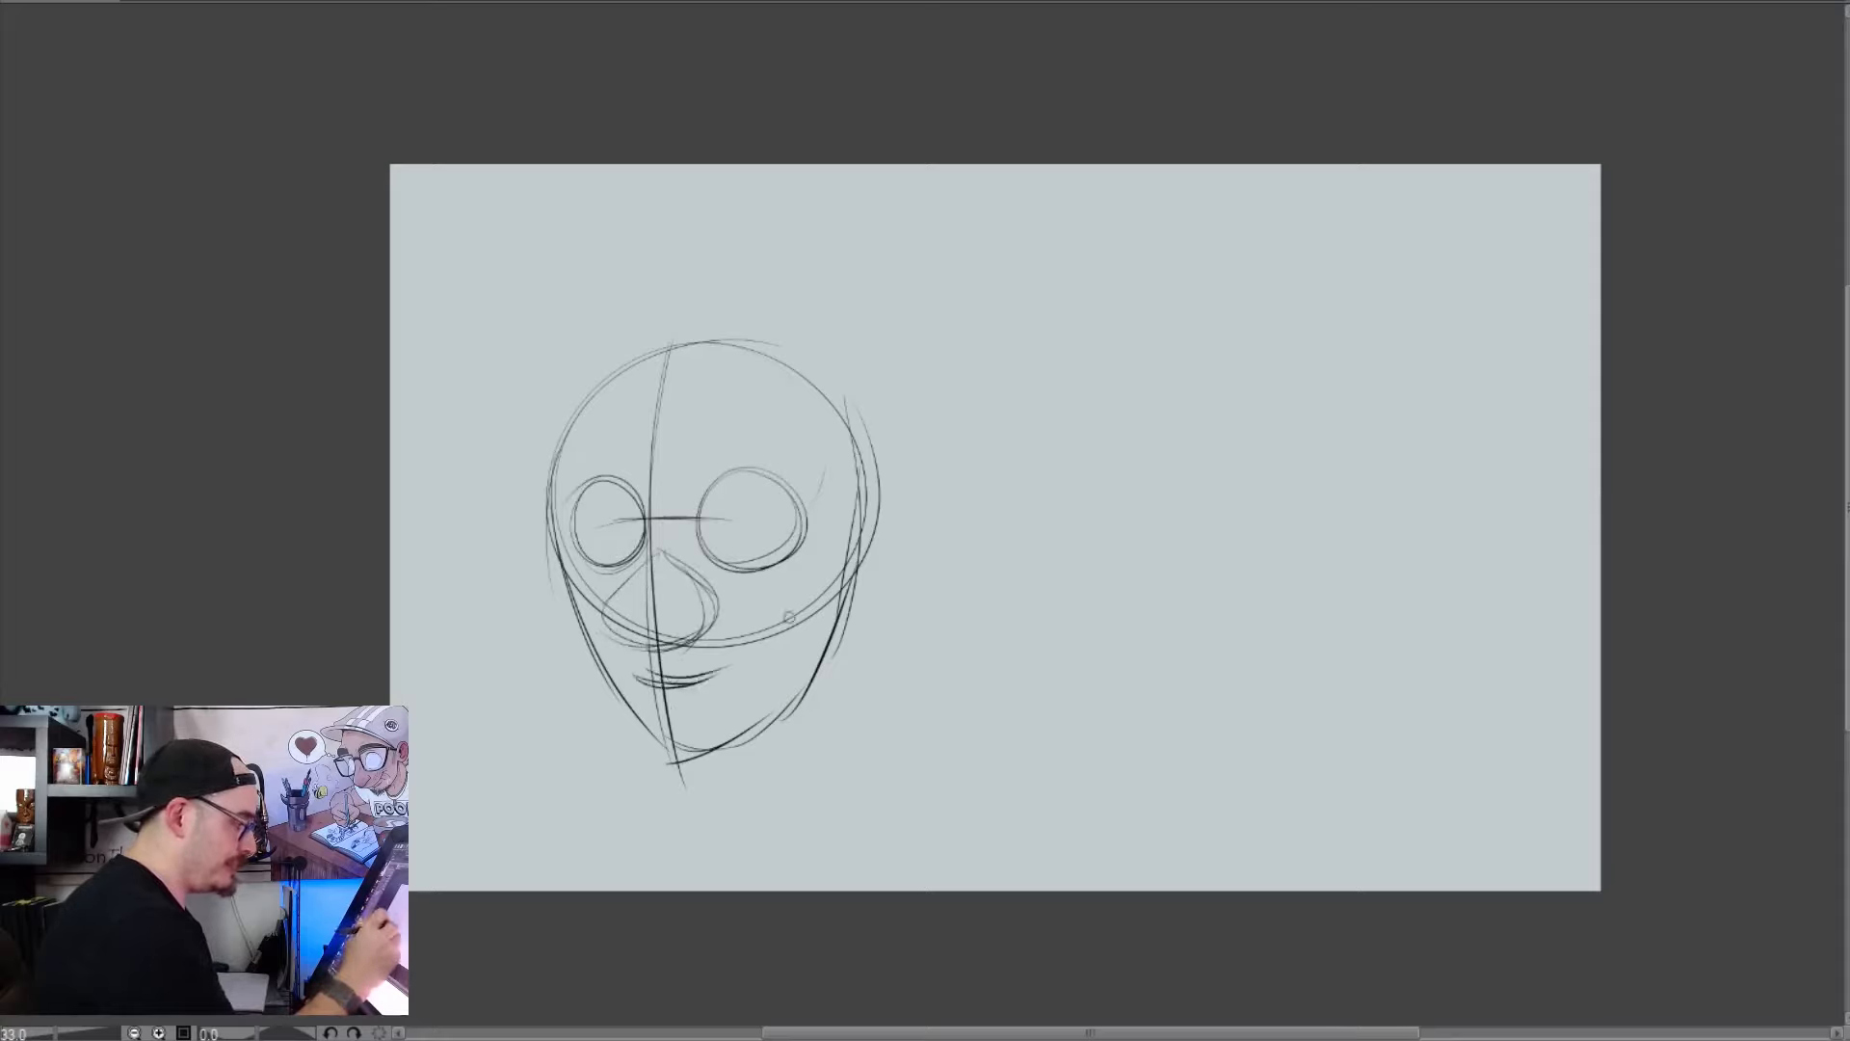
Draw an oval ear on the side of the head, level with the lower eyes and nose
{"action": "left_click_drag", "start_coordinate": [857, 552], "coordinate": [828, 680]}
{"action": "left_click_drag", "start_coordinate": [872, 516], "coordinate": [846, 622]}
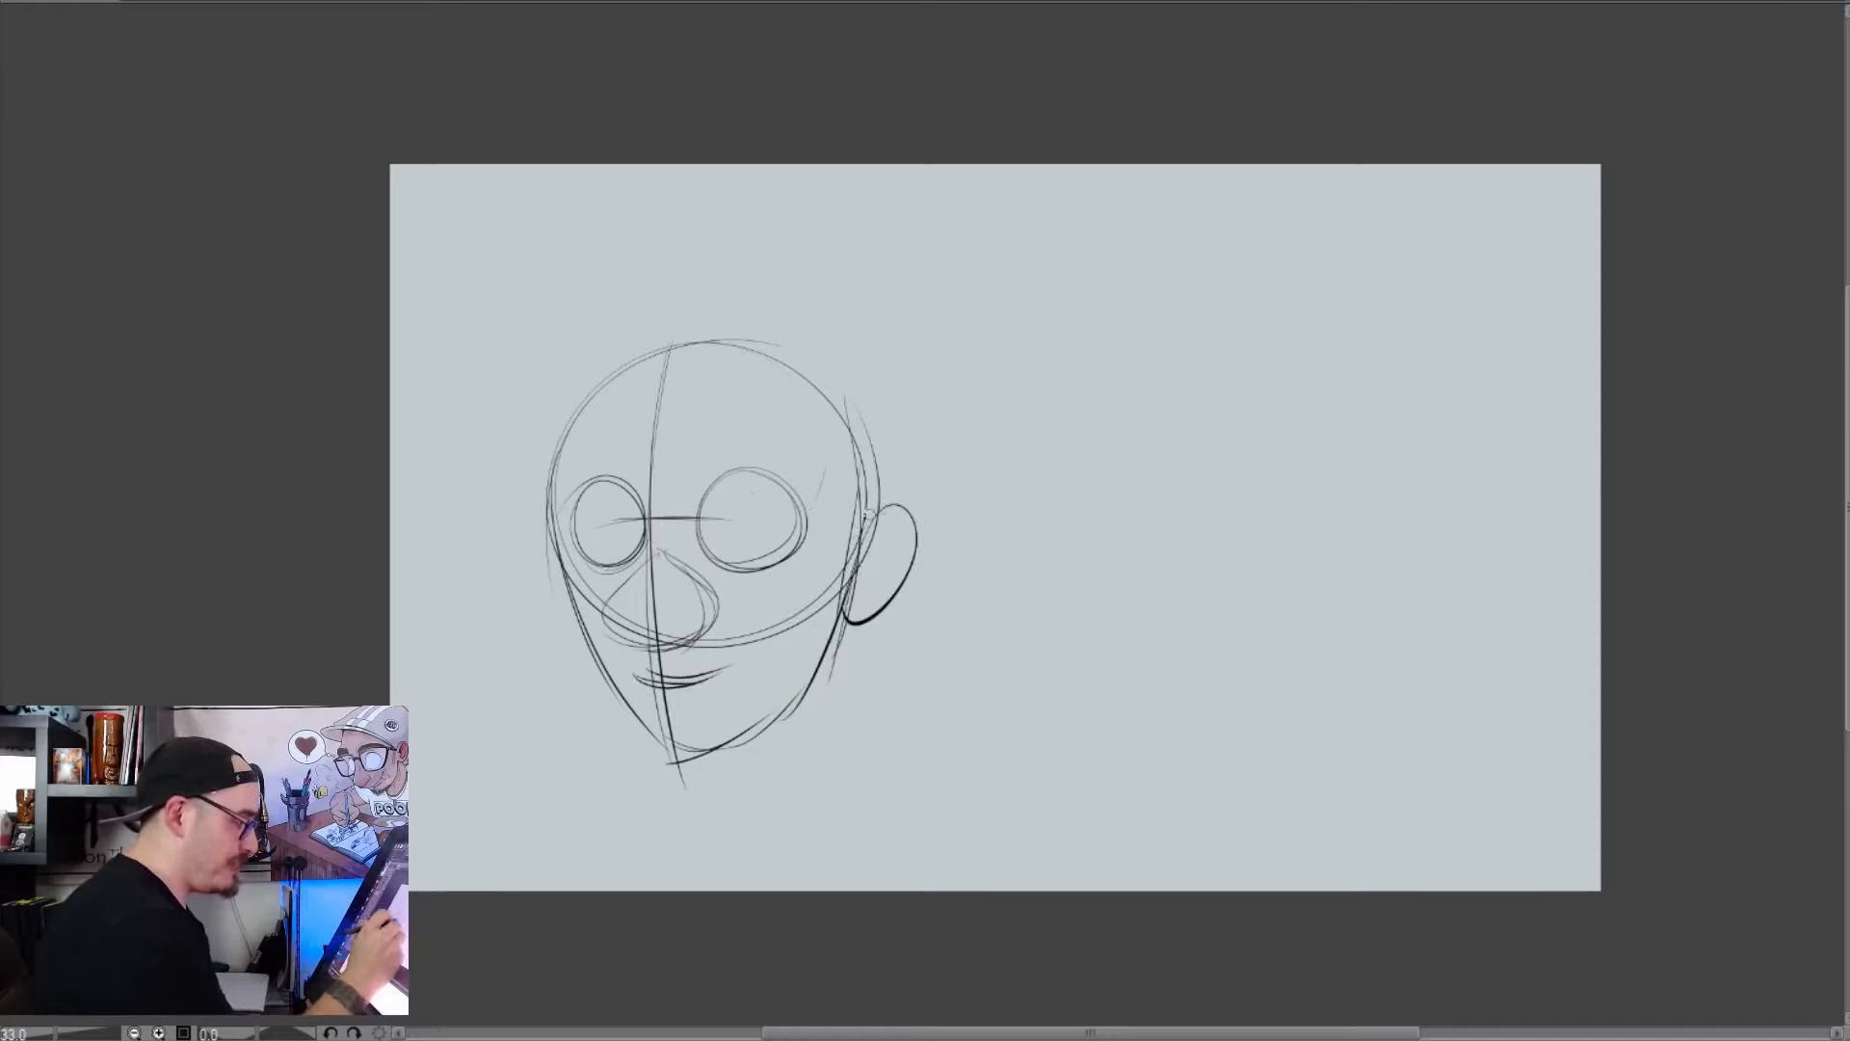
Add an inner contour line to the ear and move the whole head sketch nearer the canvas's upper-left corner
{"action": "mouse_move", "coordinate": [871, 502]}
{"action": "left_mouse_down"}
{"action": "mouse_move", "coordinate": [846, 549]}
{"action": "mouse_move", "coordinate": [840, 635]}
{"action": "left_mouse_up"}
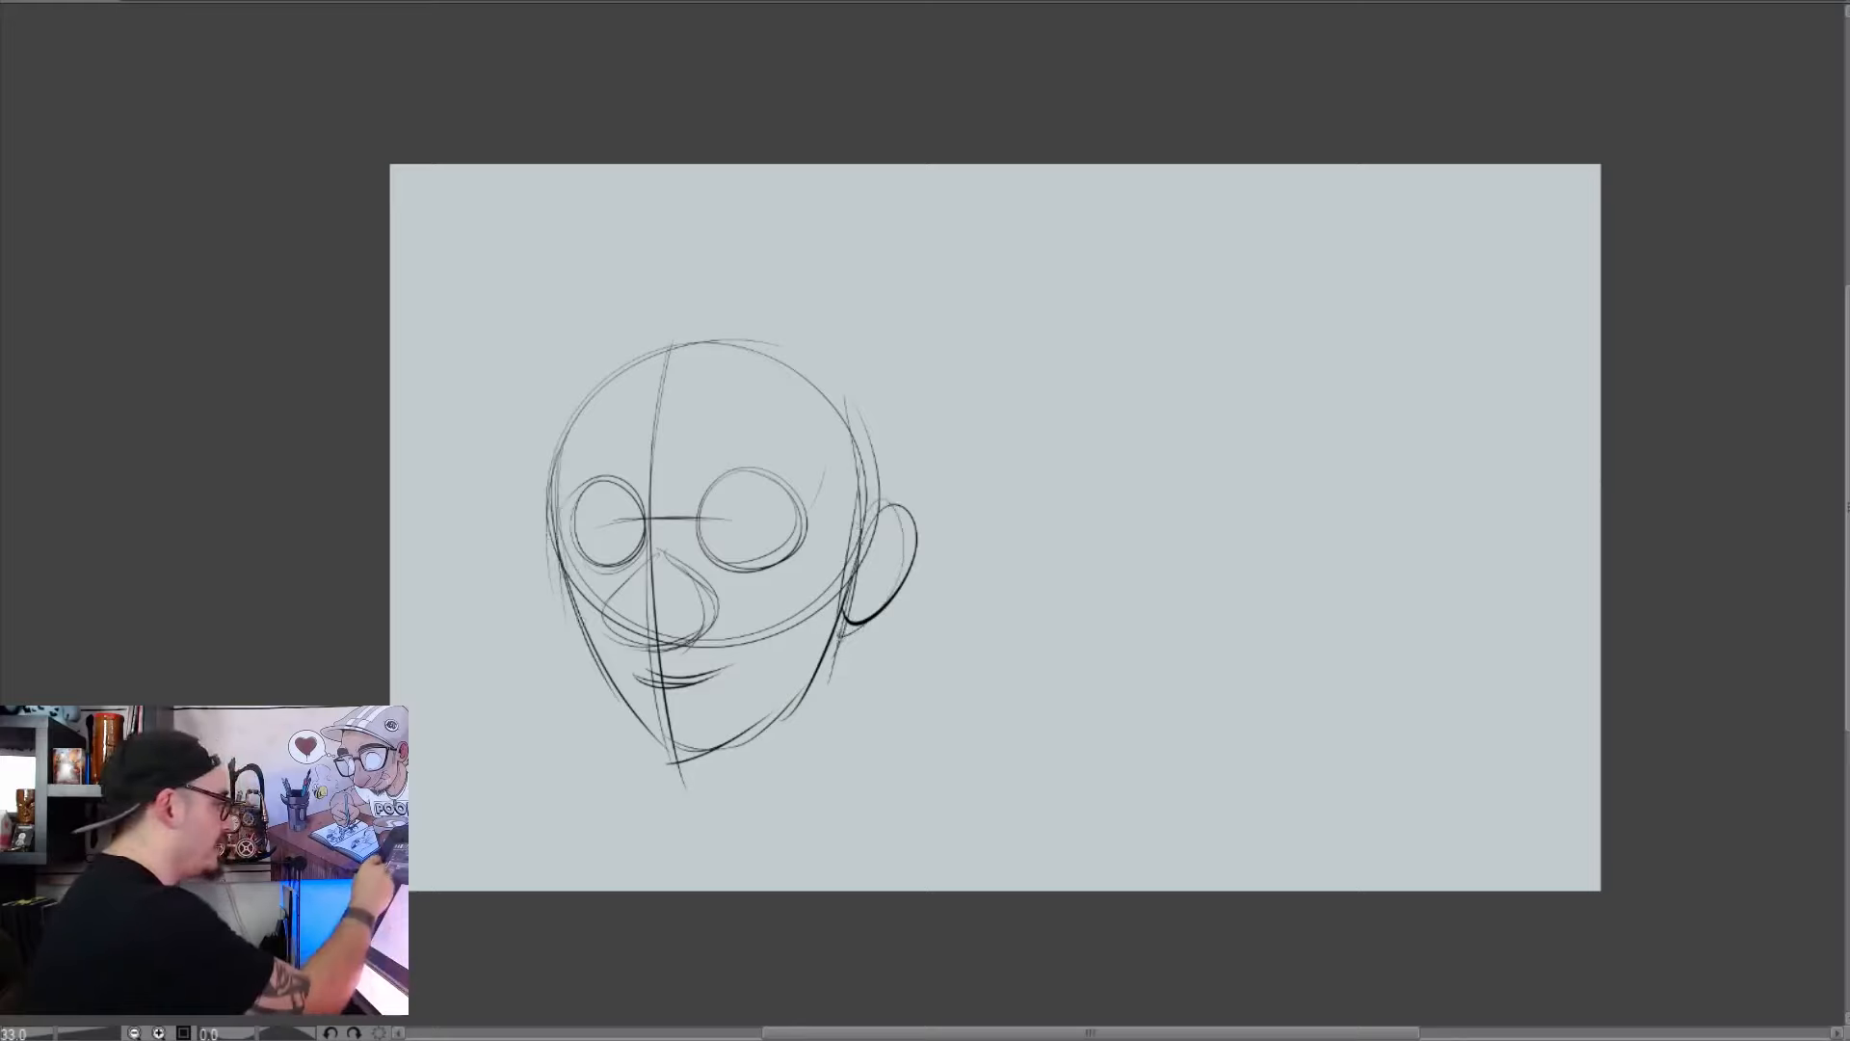
{"action": "left_click_drag", "start_coordinate": [799, 697], "coordinate": [767, 708]}
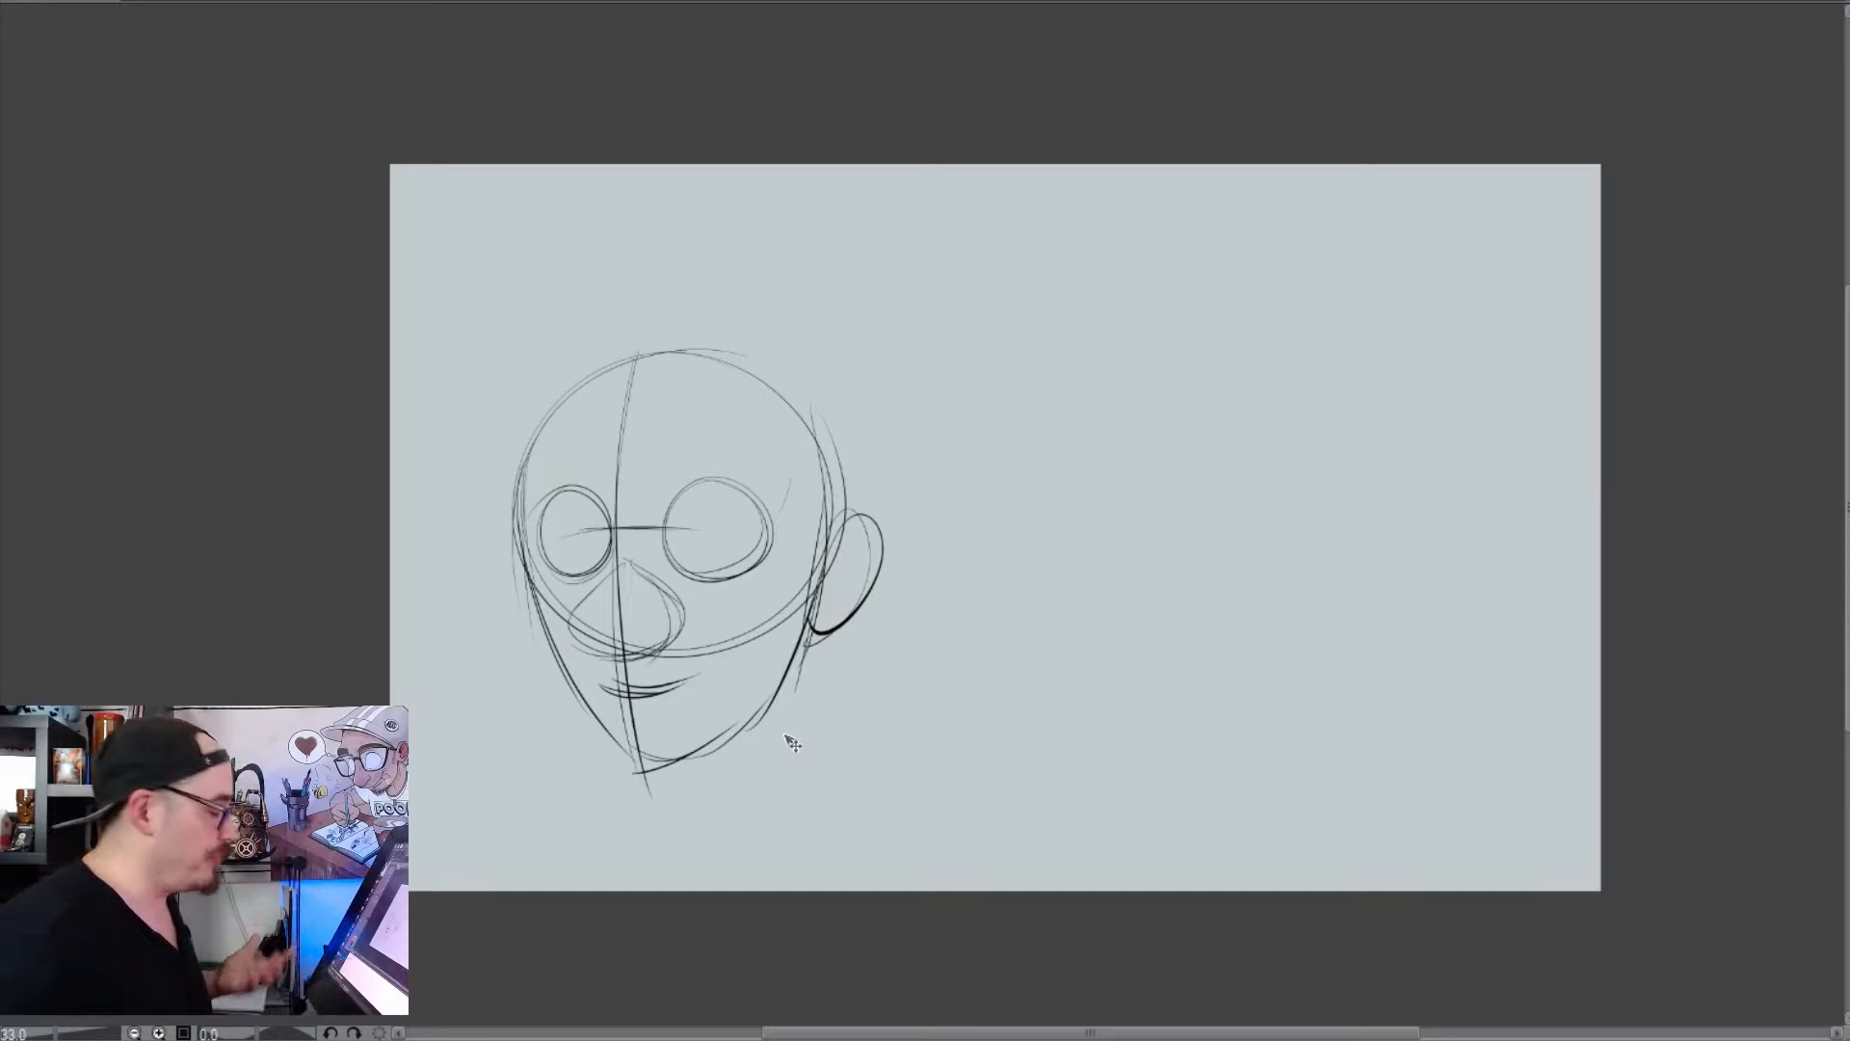
{"action": "mouse_move", "coordinate": [792, 645]}
{"action": "left_mouse_down"}
{"action": "mouse_move", "coordinate": [770, 620]}
{"action": "mouse_move", "coordinate": [671, 601]}
{"action": "left_mouse_up"}
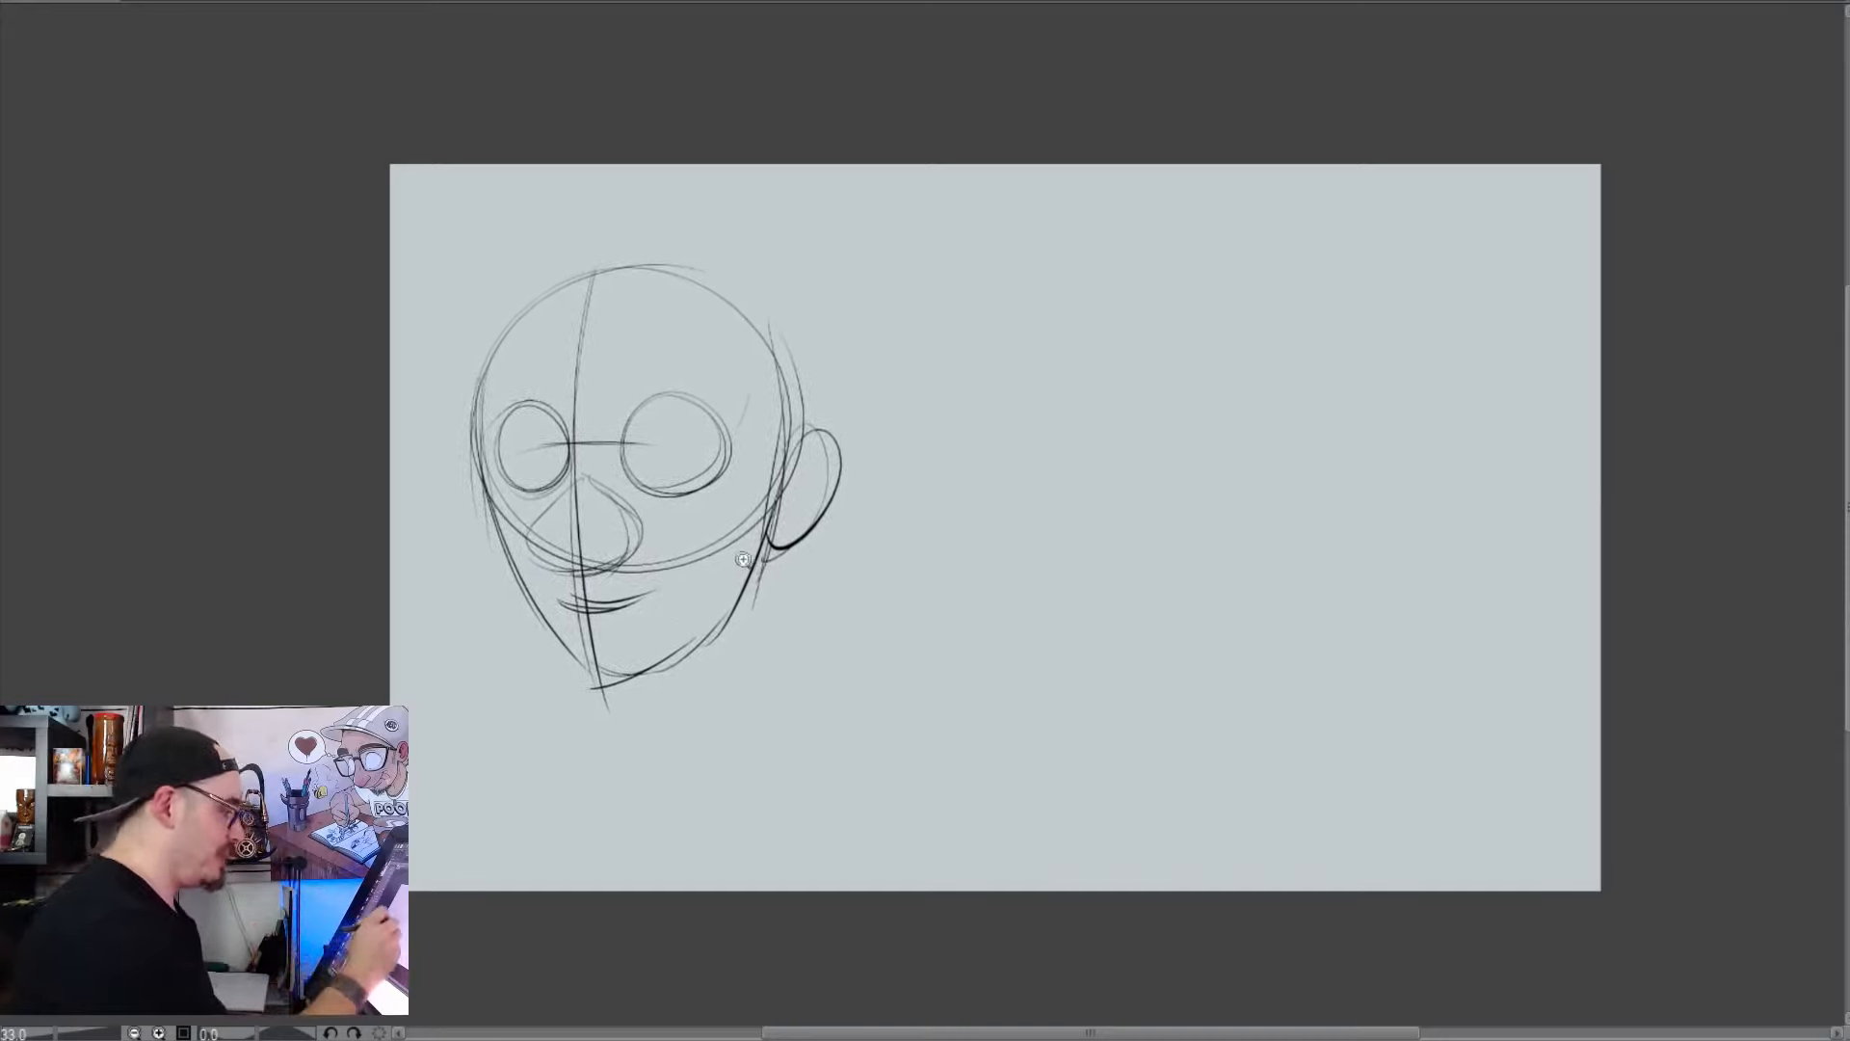
Duplicate the head sketch twice, arrange the three heads in a row within the canvas, and fade their lines
{"action": "scroll", "coordinate": [753, 554], "scroll_direction": "up", "scroll_amount": 2}
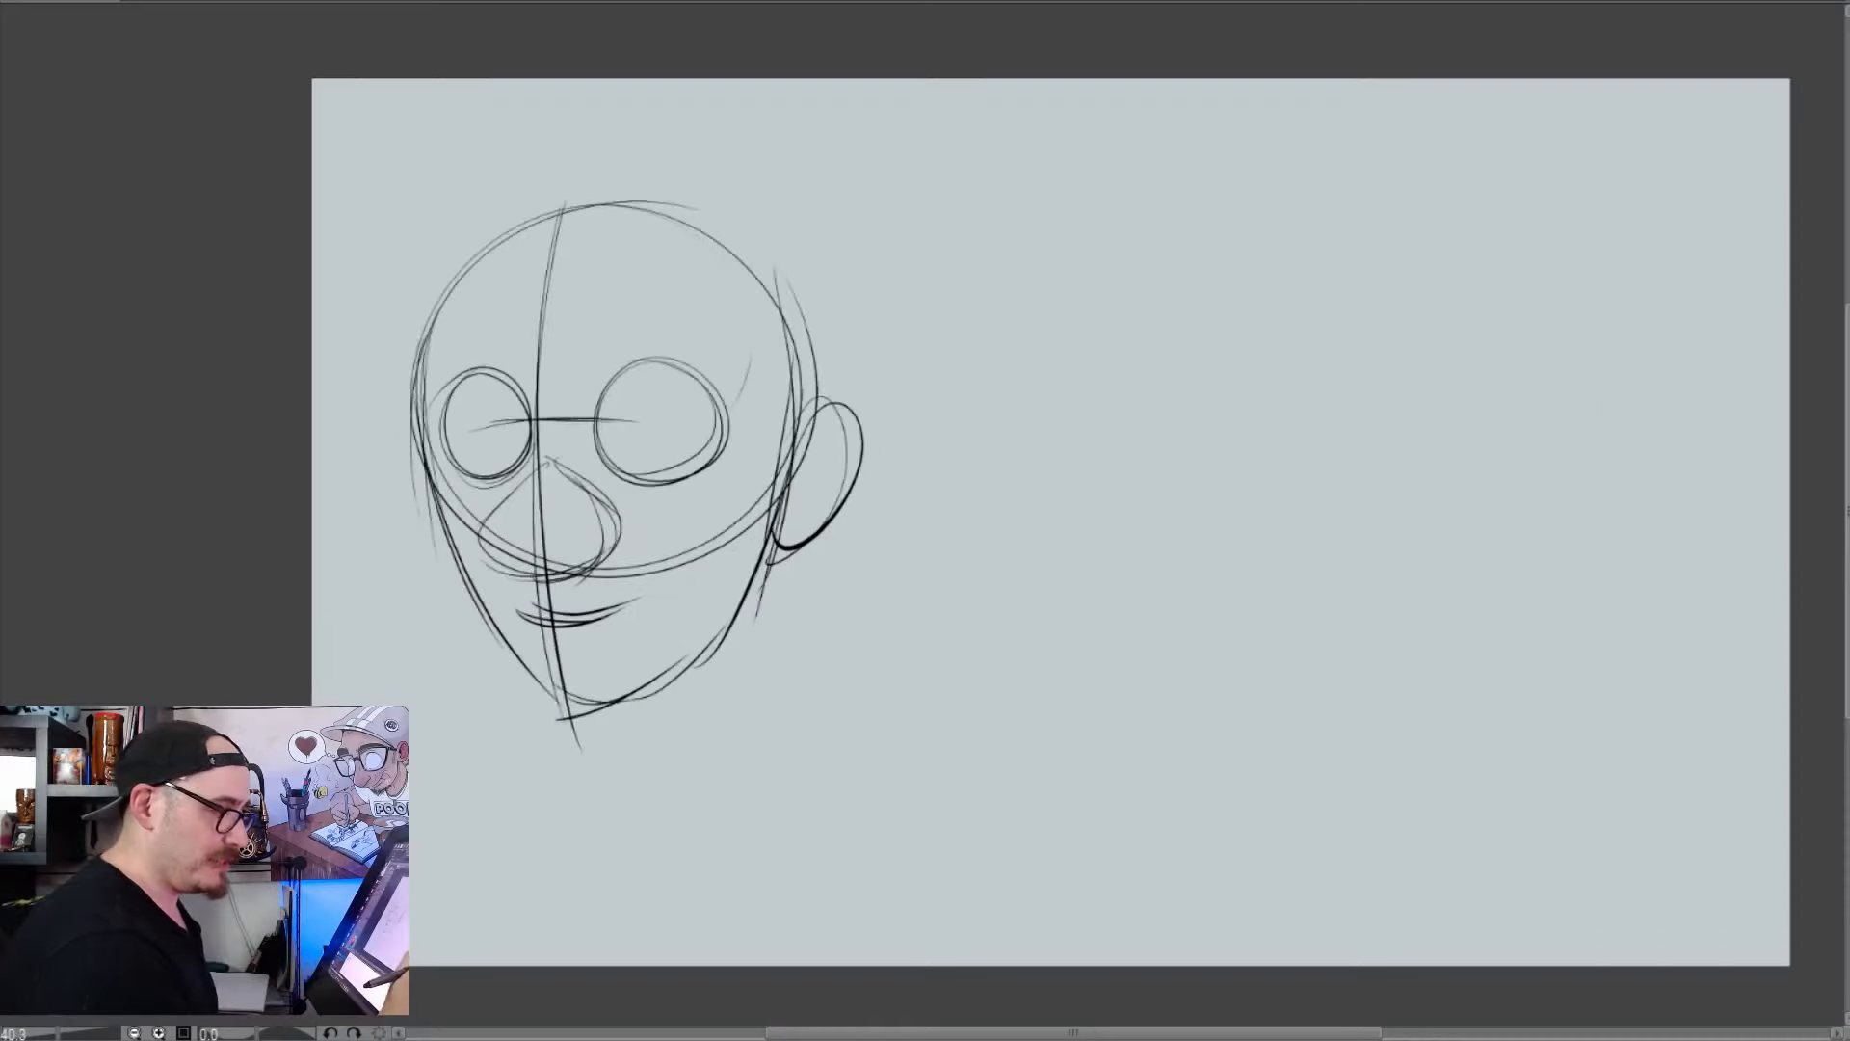
{"action": "left_click", "coordinate": [712, 576]}
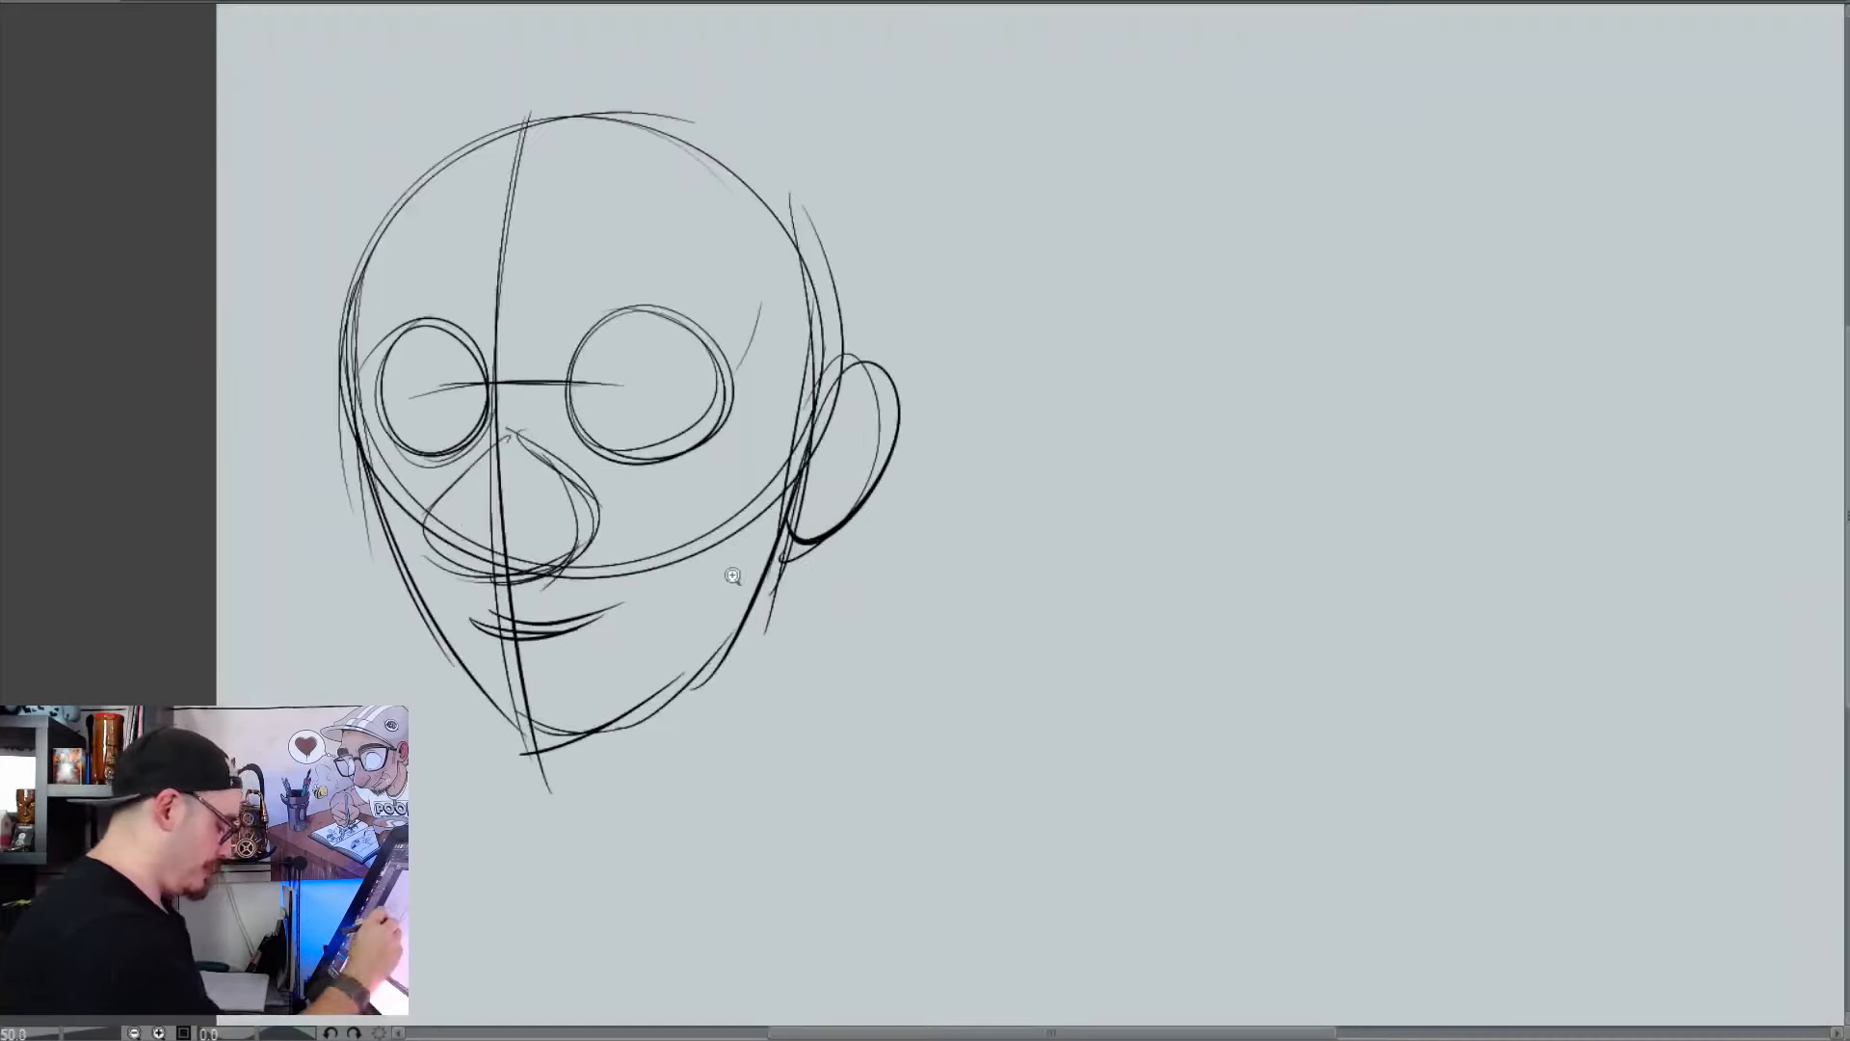
{"action": "left_click_drag", "start_coordinate": [728, 587], "coordinate": [1287, 601]}
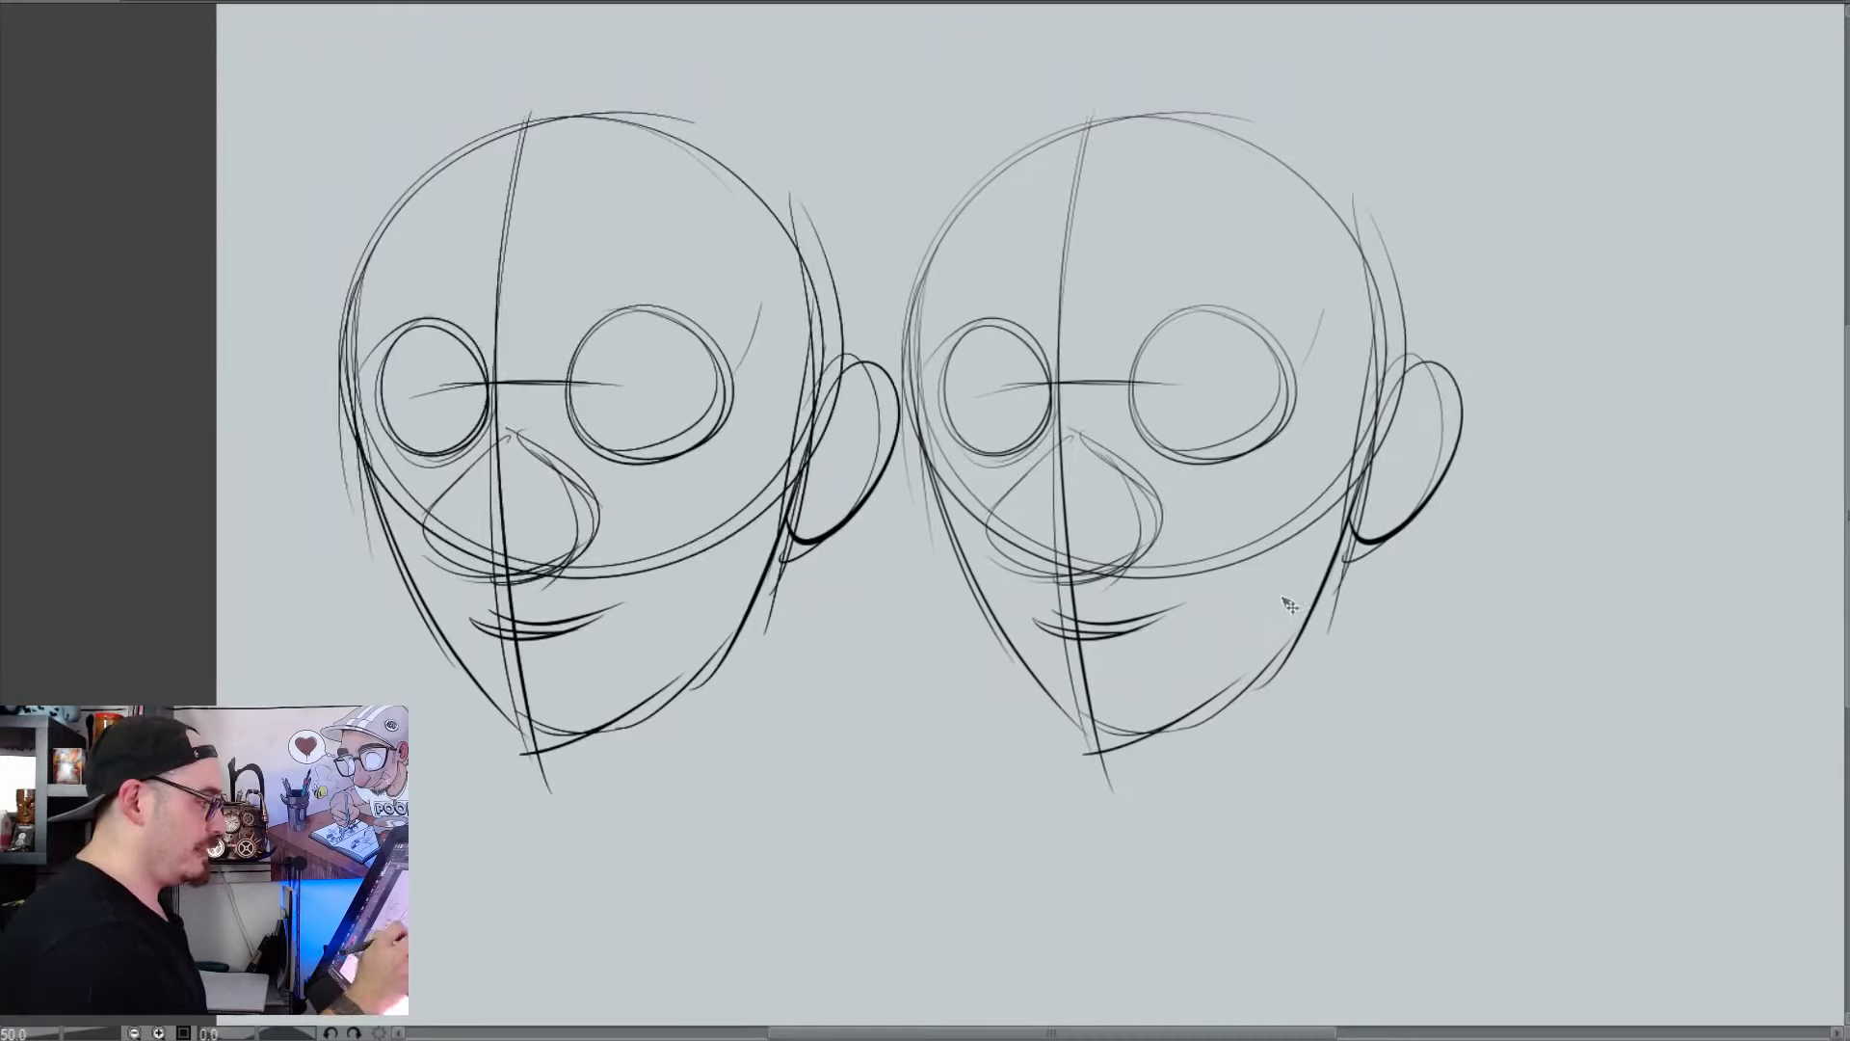
{"action": "left_click_drag", "start_coordinate": [1579, 759], "coordinate": [1310, 789]}
{"action": "left_click_drag", "start_coordinate": [416, 680], "coordinate": [1593, 682]}
{"action": "left_click", "coordinate": [1268, 672], "text": "alt"}
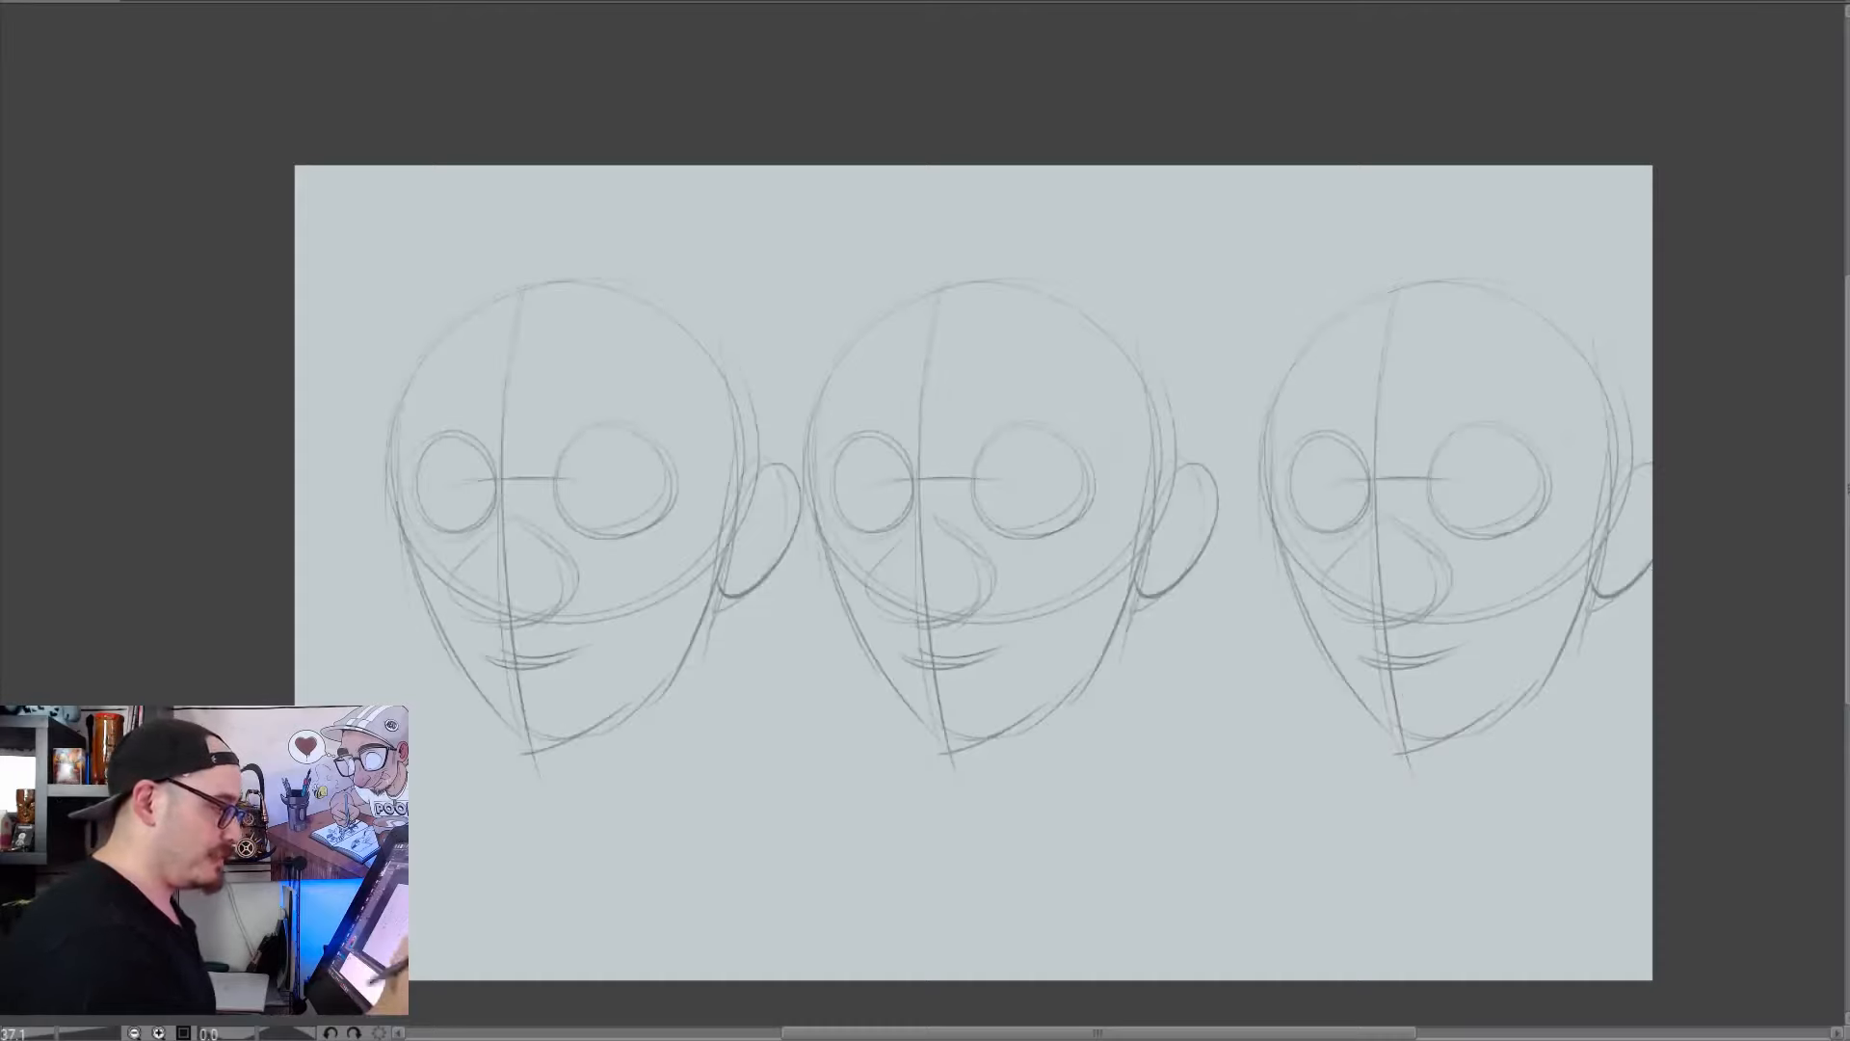
{"action": "left_click_drag", "start_coordinate": [1540, 652], "coordinate": [1499, 656]}
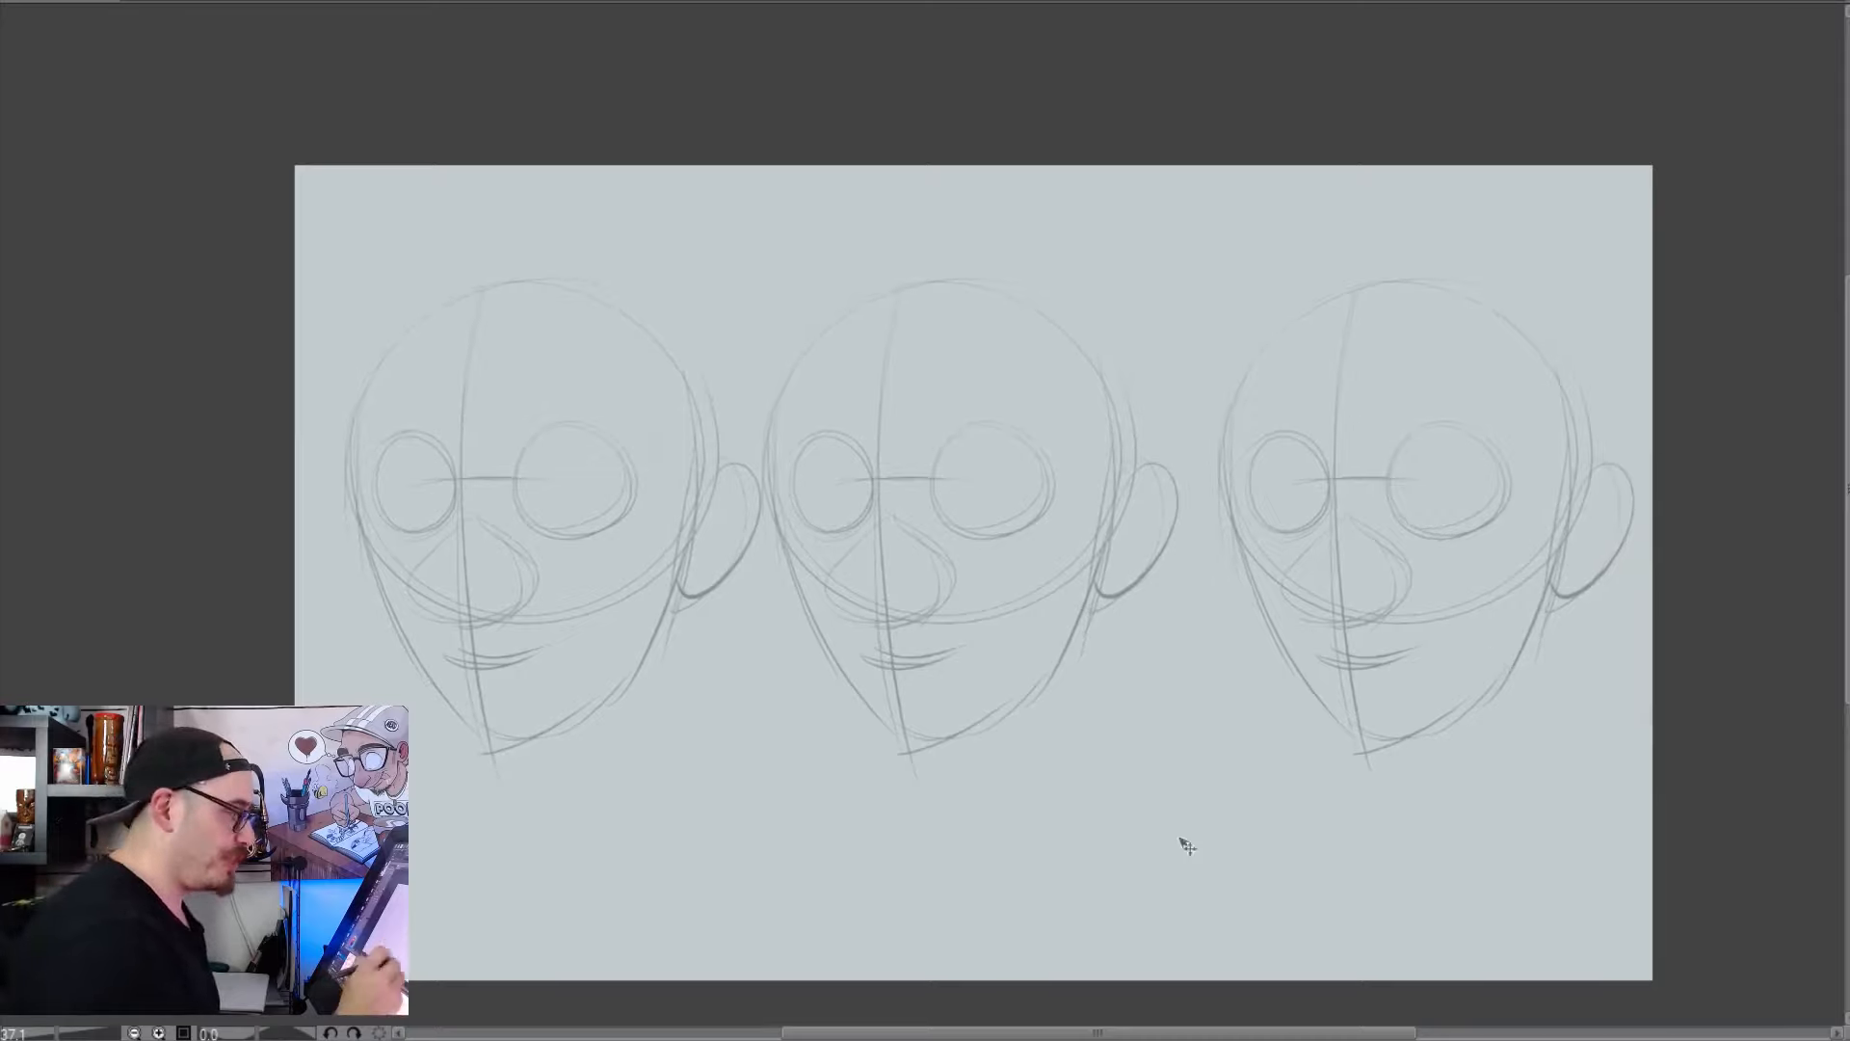
Ink thick arched upper eyelids over both eyes of the first head
{"action": "left_click_drag", "start_coordinate": [1074, 795], "coordinate": [1127, 867]}
{"action": "left_click", "coordinate": [1050, 755]}
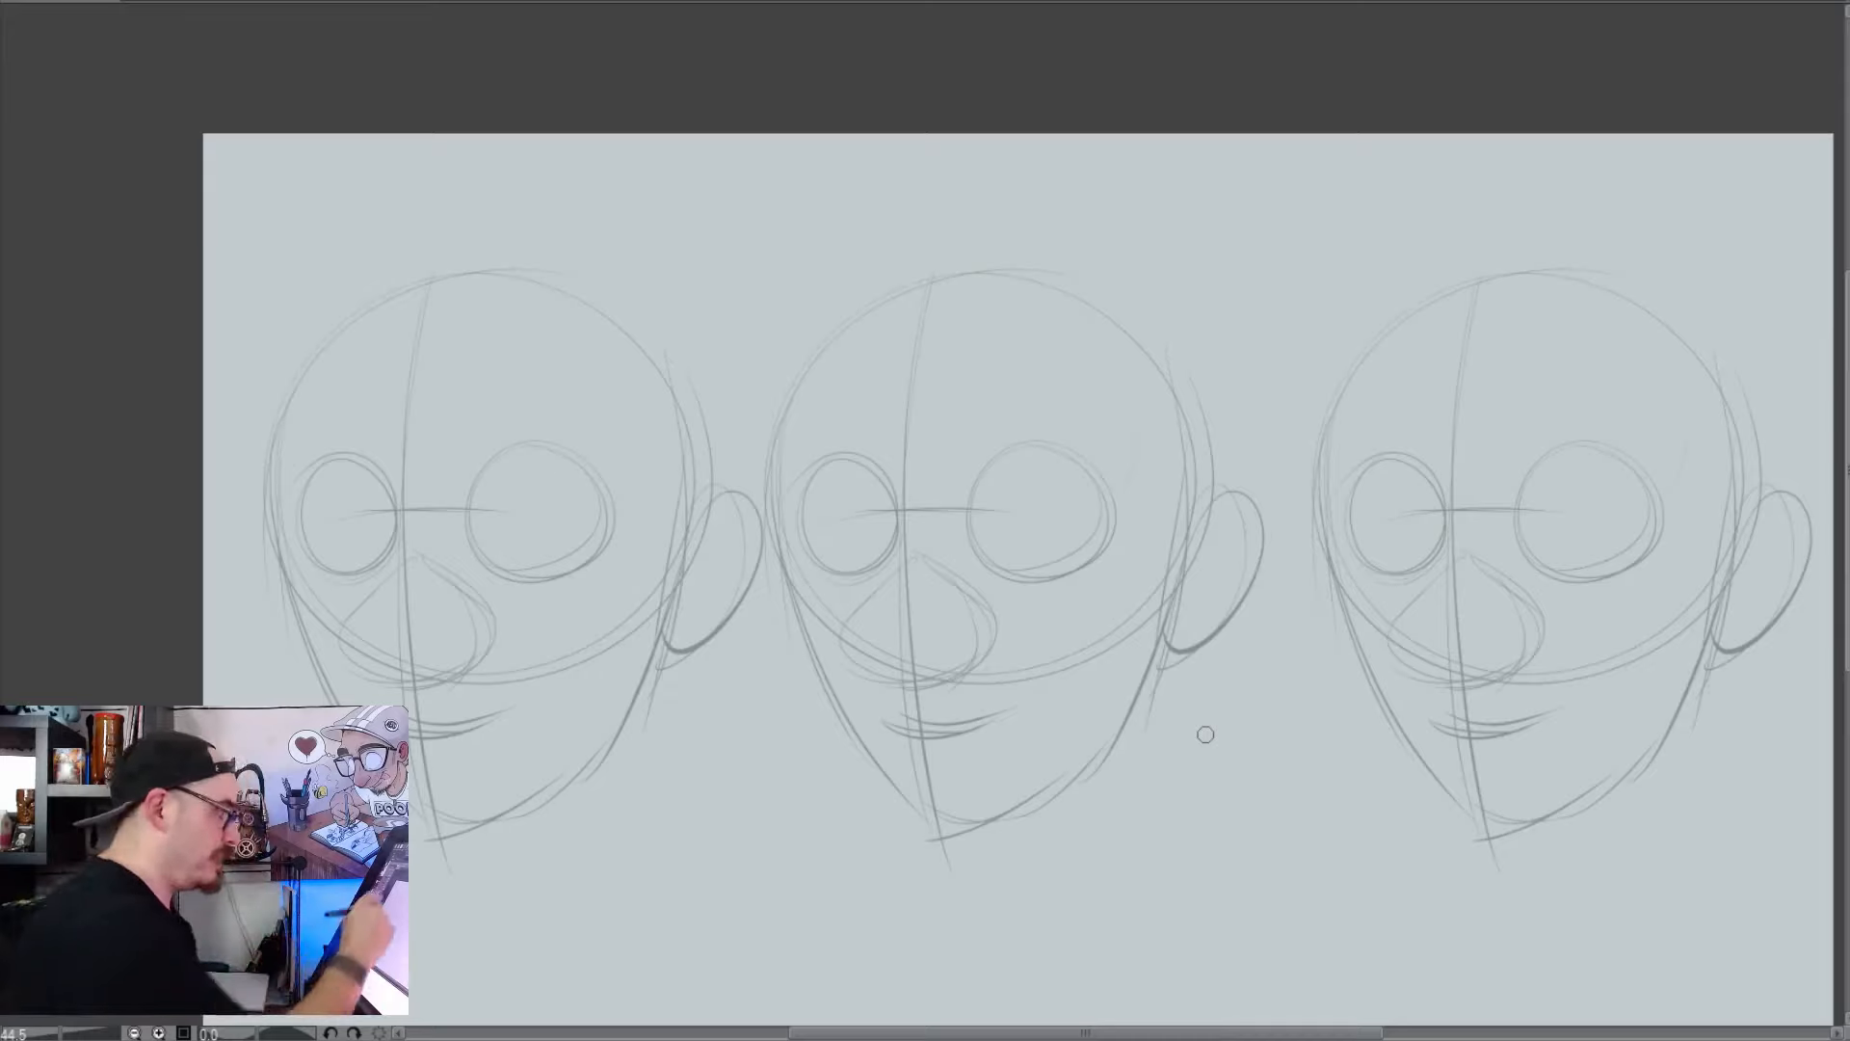
{"action": "mouse_move", "coordinate": [599, 510]}
{"action": "left_mouse_down"}
{"action": "mouse_move", "coordinate": [588, 480]}
{"action": "mouse_move", "coordinate": [483, 459]}
{"action": "left_mouse_up"}
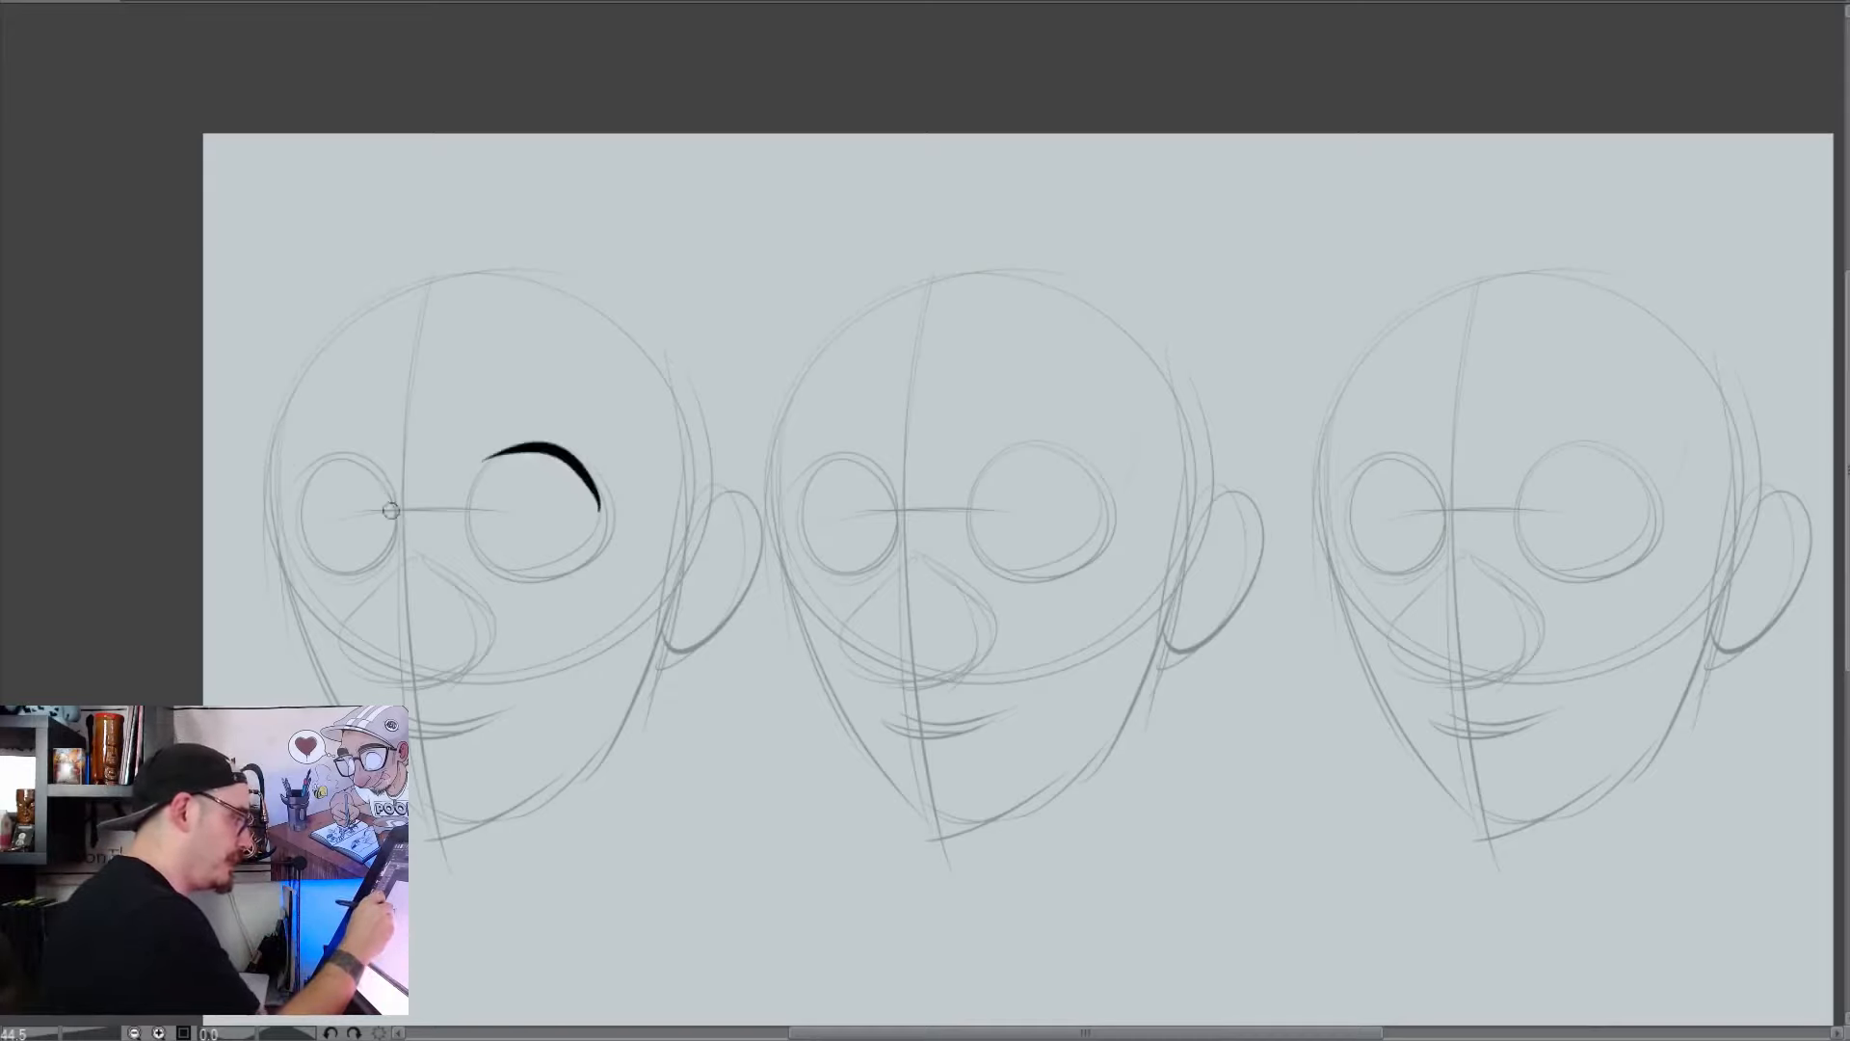
{"action": "left_click_drag", "start_coordinate": [390, 507], "coordinate": [289, 473]}
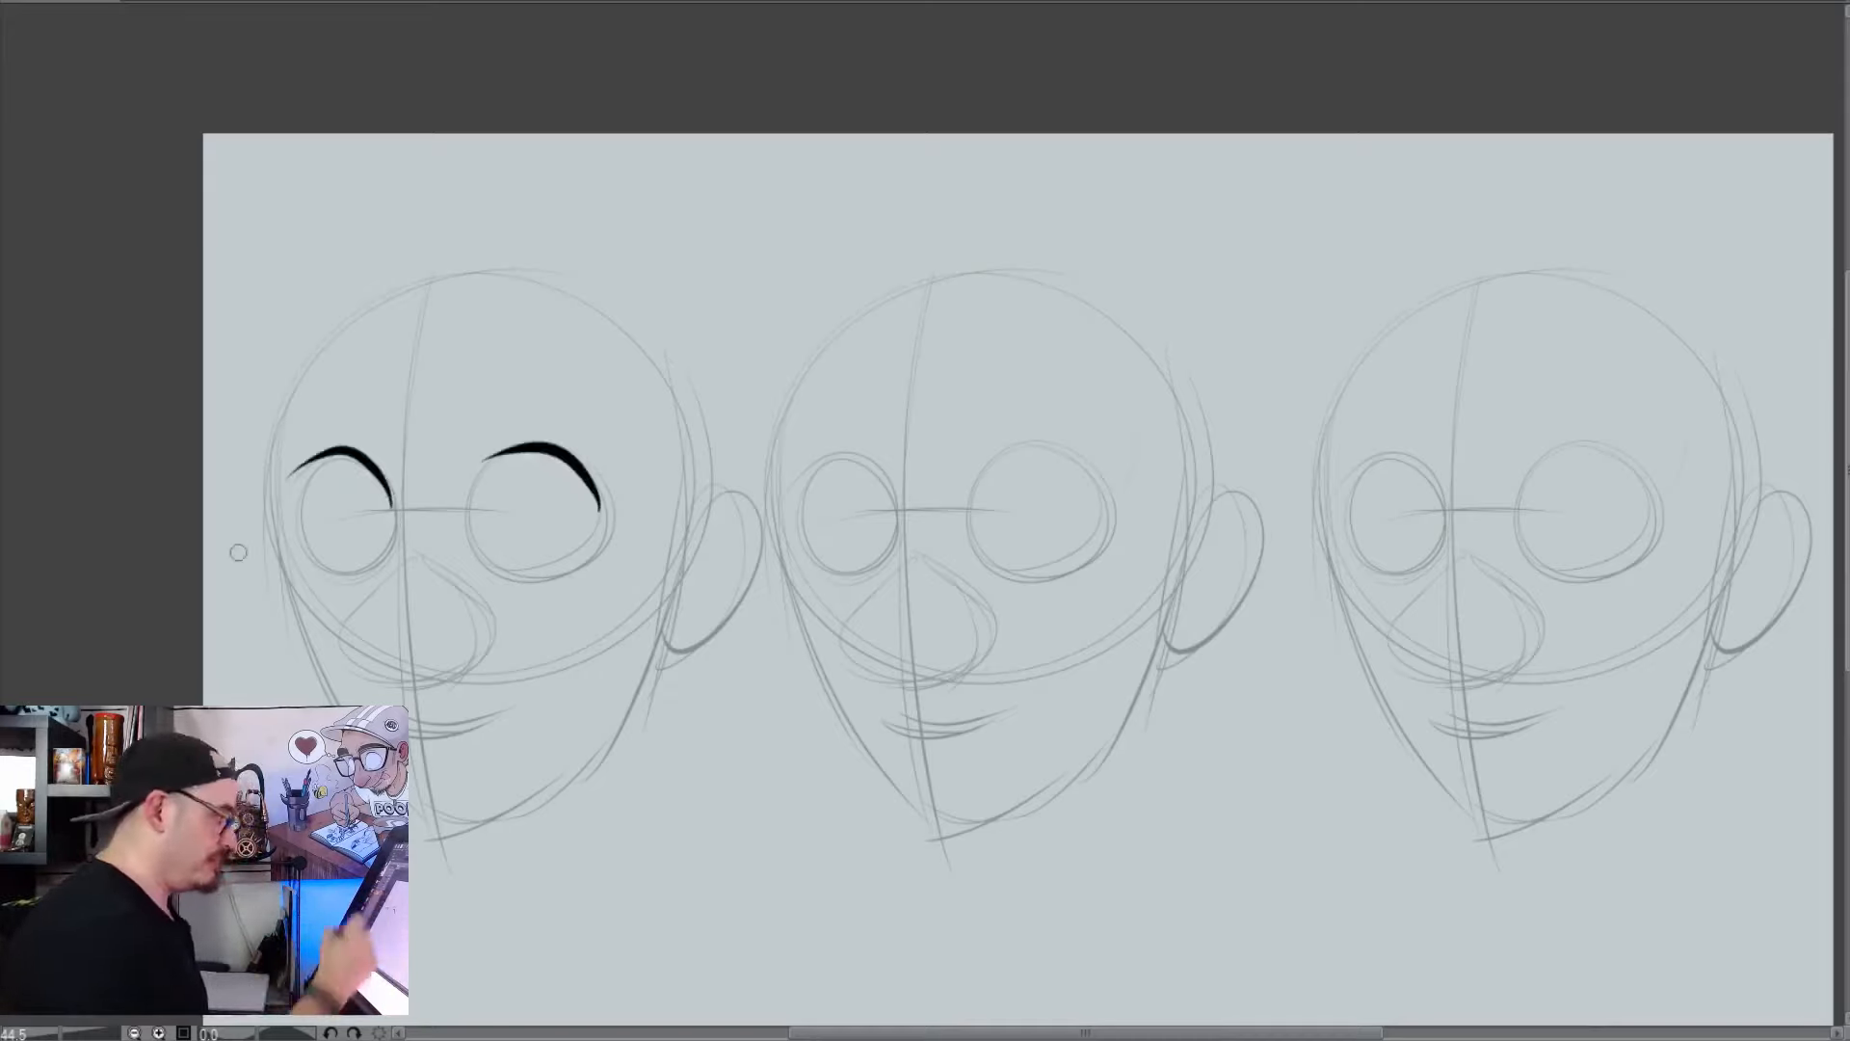
Ink the sides and lower edge of the first head's narrower eye with thin curved lines
{"action": "mouse_move", "coordinate": [343, 453]}
{"action": "left_mouse_down"}
{"action": "mouse_move", "coordinate": [303, 528]}
{"action": "mouse_move", "coordinate": [327, 565]}
{"action": "left_mouse_up"}
{"action": "key", "text": "ctrl+z"}
{"action": "mouse_move", "coordinate": [326, 453]}
{"action": "left_mouse_down"}
{"action": "mouse_move", "coordinate": [338, 566]}
{"action": "mouse_move", "coordinate": [367, 568]}
{"action": "left_mouse_up"}
{"action": "key", "text": "ctrl+z"}
{"action": "mouse_move", "coordinate": [325, 457]}
{"action": "left_mouse_down"}
{"action": "mouse_move", "coordinate": [366, 567]}
{"action": "mouse_move", "coordinate": [384, 554]}
{"action": "left_mouse_up"}
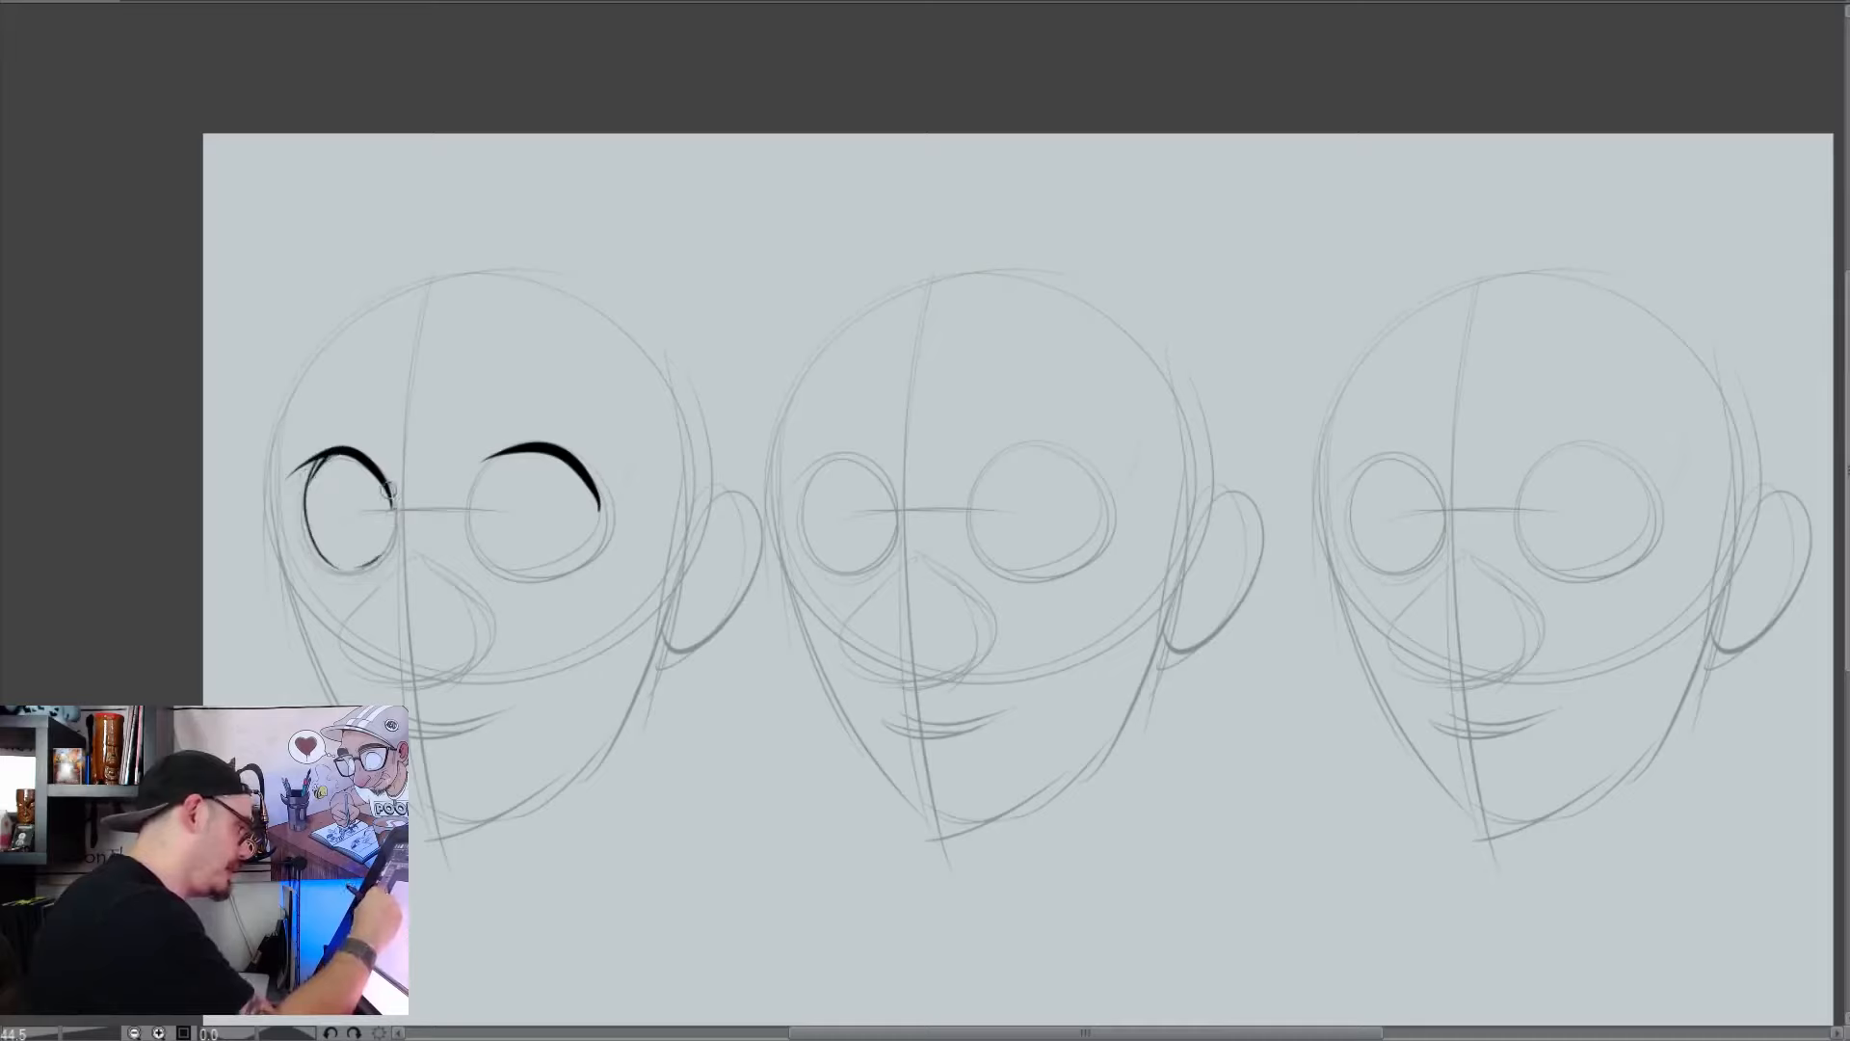
{"action": "left_click_drag", "start_coordinate": [390, 491], "coordinate": [380, 561]}
Ink the outline of the first head's larger eye below its lid and touch up the narrower eye's outer edge
{"action": "mouse_move", "coordinate": [492, 459]}
{"action": "left_mouse_down"}
{"action": "mouse_move", "coordinate": [464, 527]}
{"action": "mouse_move", "coordinate": [509, 580]}
{"action": "mouse_move", "coordinate": [464, 526]}
{"action": "mouse_move", "coordinate": [554, 569]}
{"action": "left_mouse_up"}
{"action": "key", "text": "ctrl+z"}
{"action": "key", "text": "ctrl+z"}
{"action": "mouse_move", "coordinate": [517, 447]}
{"action": "left_mouse_down"}
{"action": "mouse_move", "coordinate": [475, 463]}
{"action": "mouse_move", "coordinate": [554, 569]}
{"action": "left_mouse_up"}
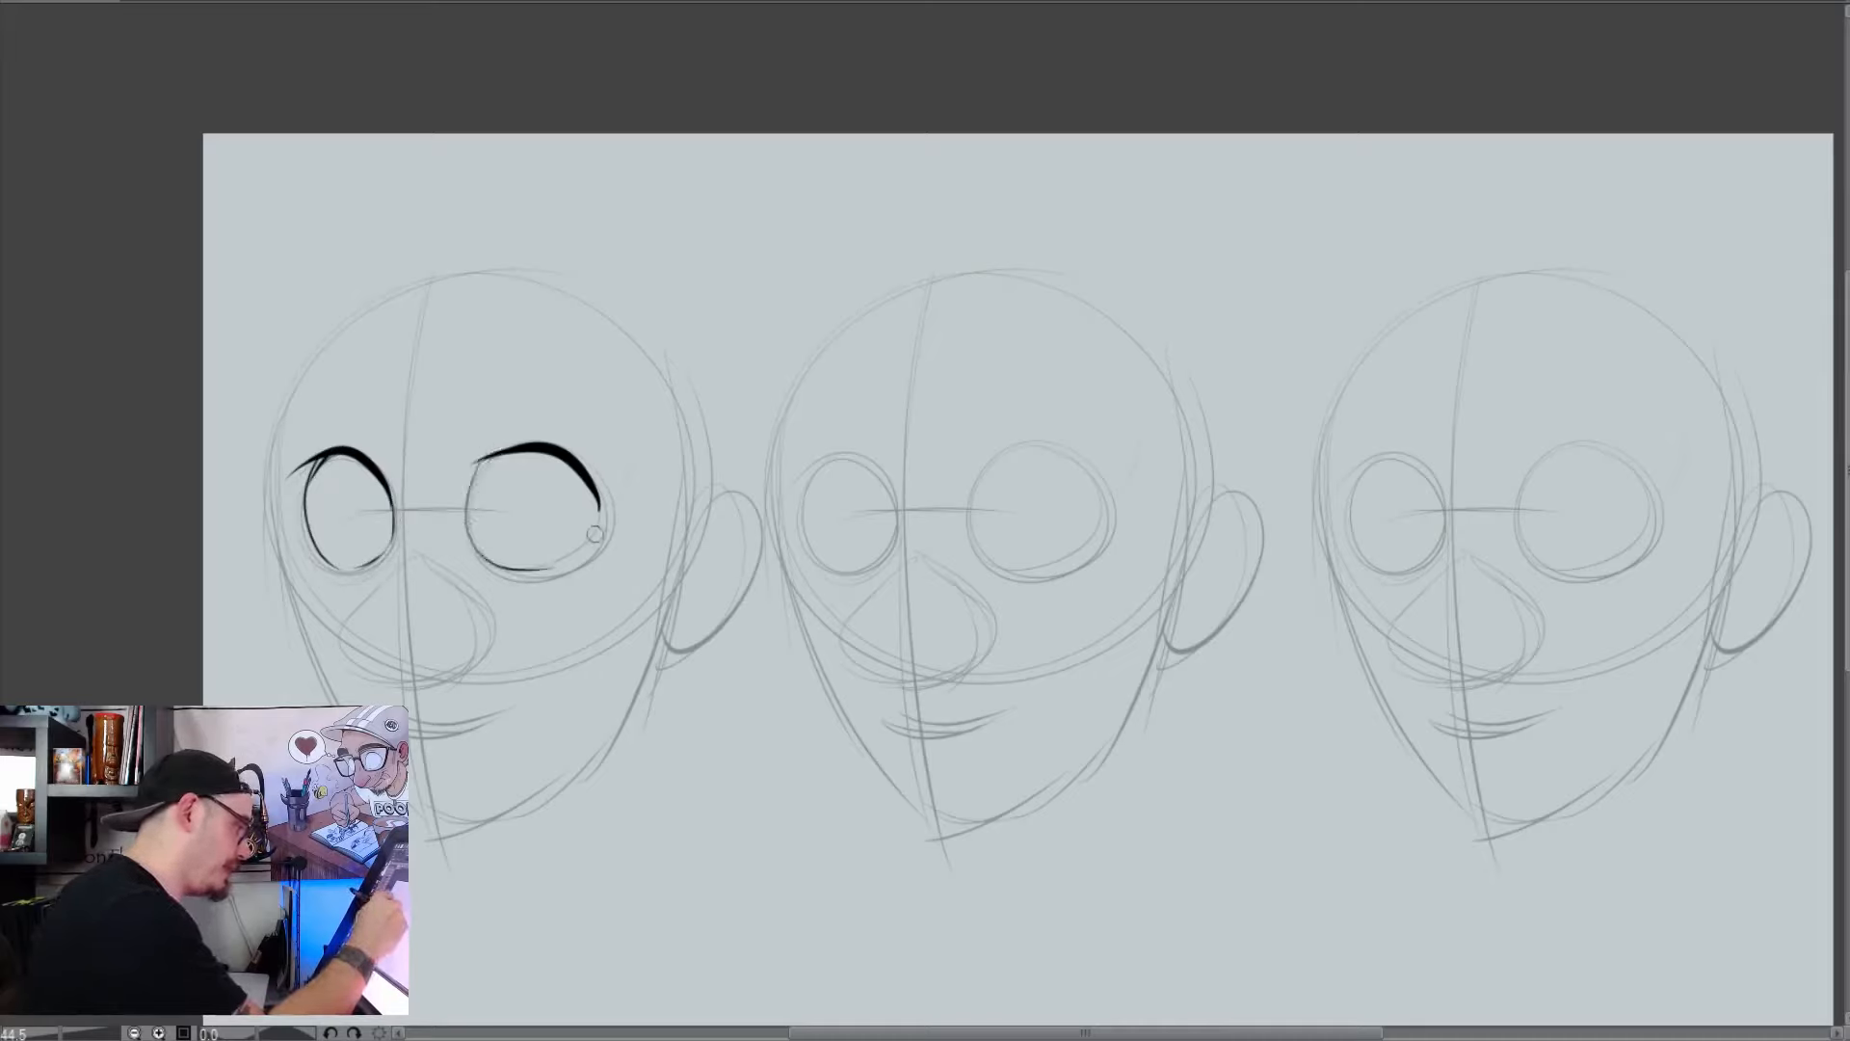
{"action": "left_click_drag", "start_coordinate": [598, 495], "coordinate": [554, 564]}
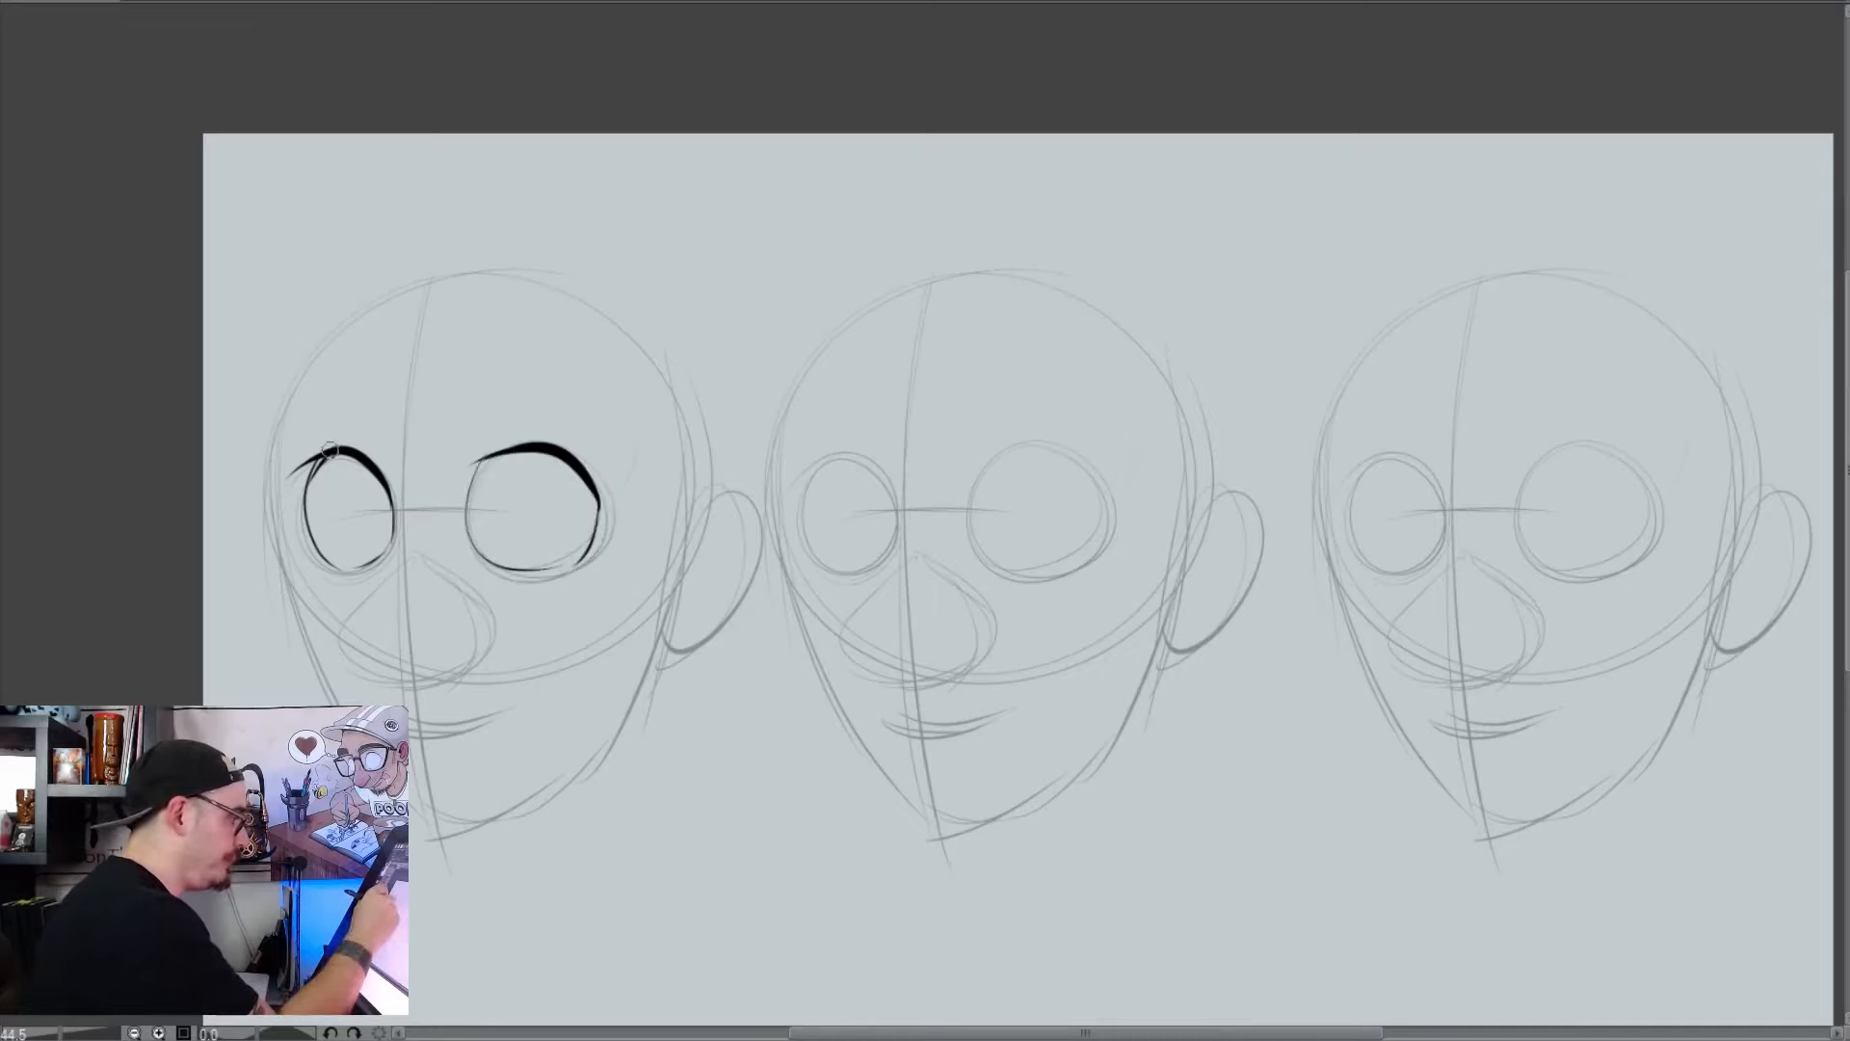
{"action": "left_click_drag", "start_coordinate": [326, 455], "coordinate": [304, 498]}
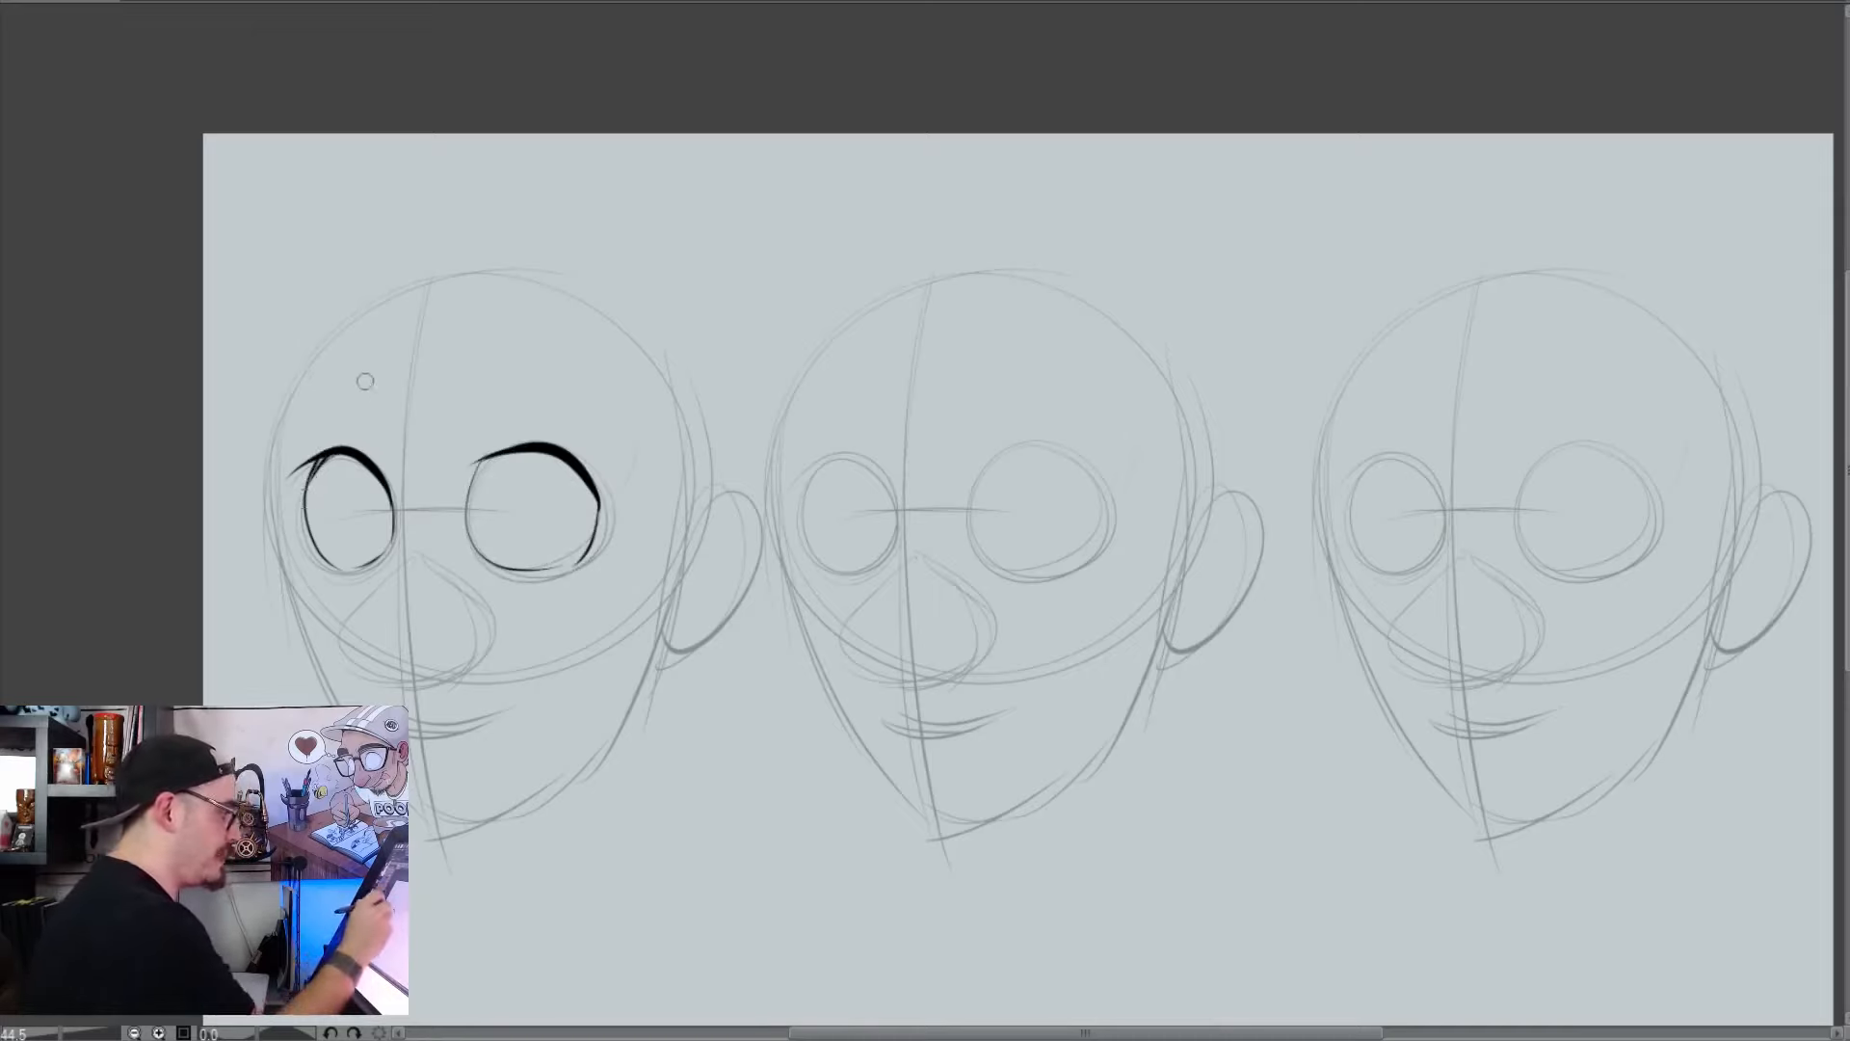
Draw two thick, solid black arched eyebrows raised above the first head's eyes
{"action": "mouse_move", "coordinate": [363, 384]}
{"action": "left_mouse_down"}
{"action": "mouse_move", "coordinate": [283, 396]}
{"action": "mouse_move", "coordinate": [359, 384]}
{"action": "mouse_move", "coordinate": [286, 379]}
{"action": "mouse_move", "coordinate": [356, 372]}
{"action": "mouse_move", "coordinate": [298, 380]}
{"action": "mouse_move", "coordinate": [318, 367]}
{"action": "mouse_move", "coordinate": [351, 395]}
{"action": "left_mouse_up"}
{"action": "mouse_move", "coordinate": [486, 376]}
{"action": "left_mouse_down"}
{"action": "mouse_move", "coordinate": [596, 379]}
{"action": "mouse_move", "coordinate": [518, 376]}
{"action": "mouse_move", "coordinate": [607, 402]}
{"action": "mouse_move", "coordinate": [541, 368]}
{"action": "left_mouse_up"}
{"action": "left_click_drag", "start_coordinate": [357, 395], "coordinate": [327, 392]}
{"action": "mouse_move", "coordinate": [573, 362]}
{"action": "left_mouse_down"}
{"action": "mouse_move", "coordinate": [511, 354]}
{"action": "mouse_move", "coordinate": [511, 382]}
{"action": "left_mouse_up"}
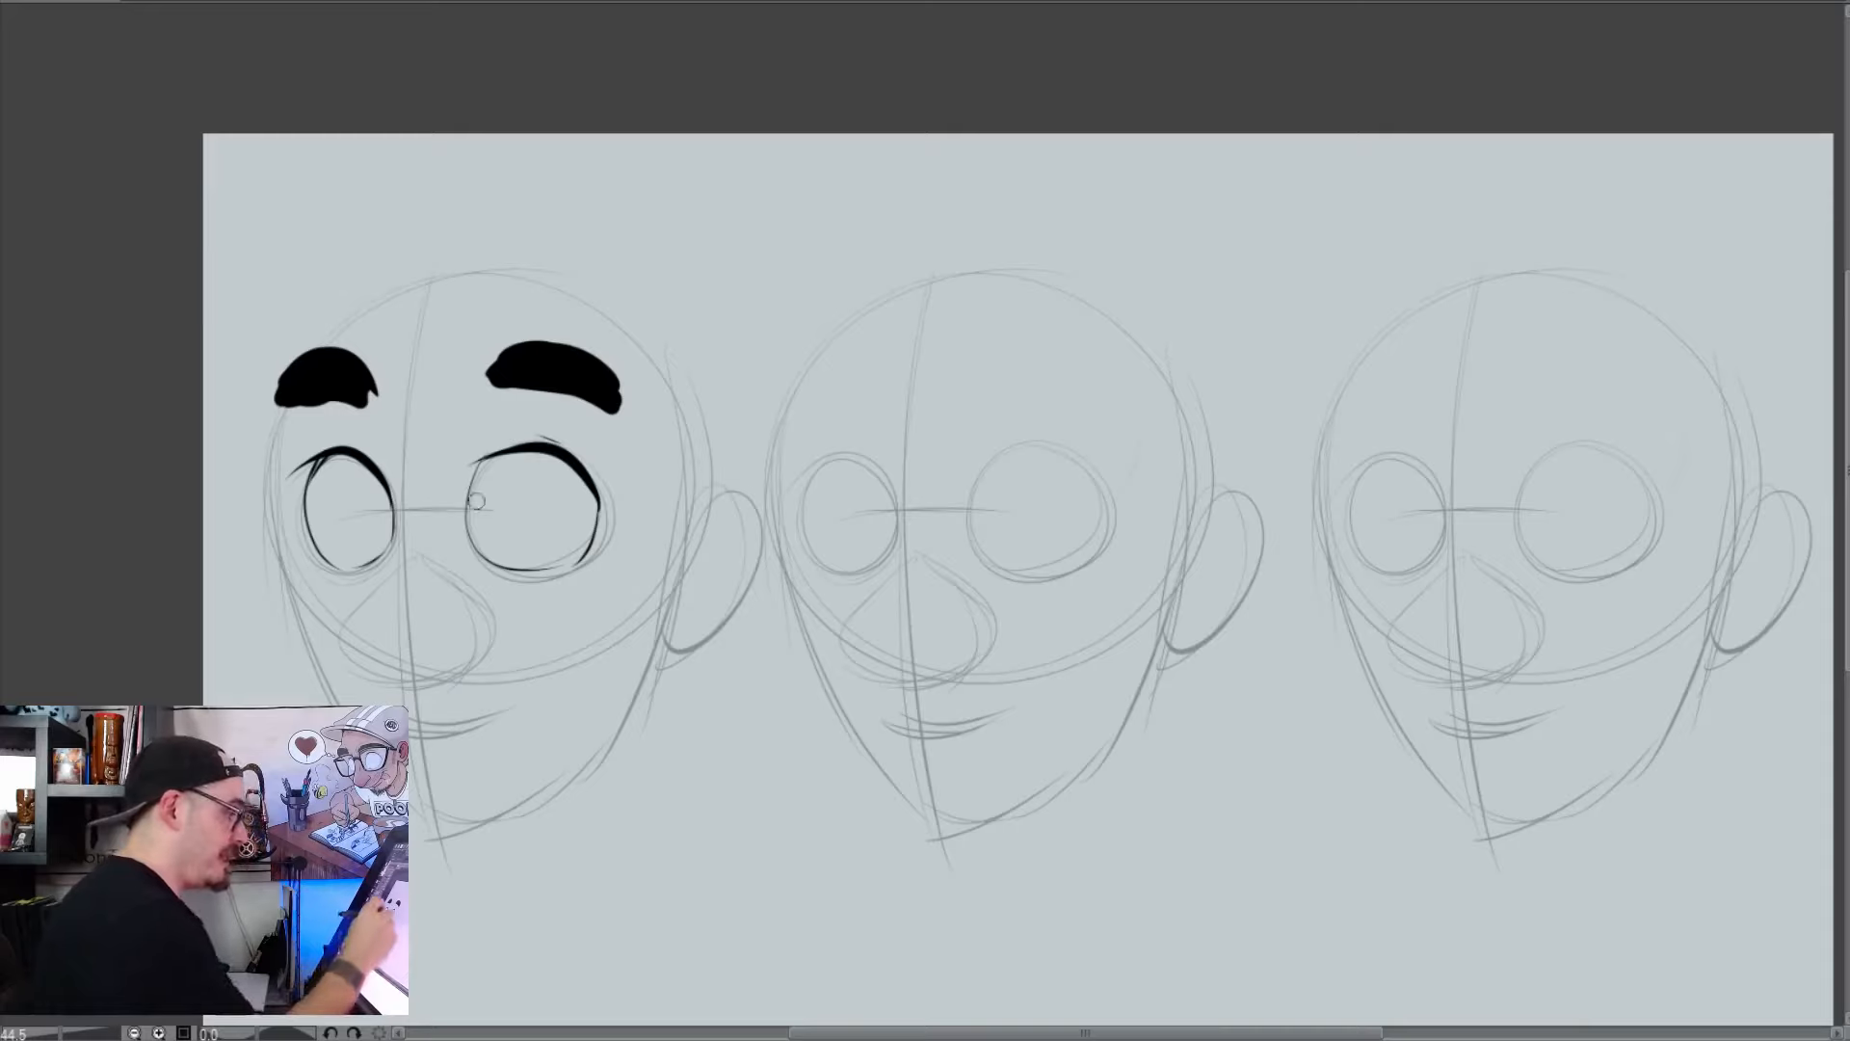
Ink a large rounded nose on the first head and a wide curved smile beneath it
{"action": "mouse_move", "coordinate": [414, 551]}
{"action": "left_mouse_down"}
{"action": "mouse_move", "coordinate": [371, 588]}
{"action": "mouse_move", "coordinate": [434, 686]}
{"action": "left_mouse_up"}
{"action": "mouse_move", "coordinate": [463, 584]}
{"action": "left_mouse_down"}
{"action": "mouse_move", "coordinate": [430, 698]}
{"action": "mouse_move", "coordinate": [487, 612]}
{"action": "mouse_move", "coordinate": [476, 678]}
{"action": "left_mouse_up"}
{"action": "key", "text": "ctrl+z"}
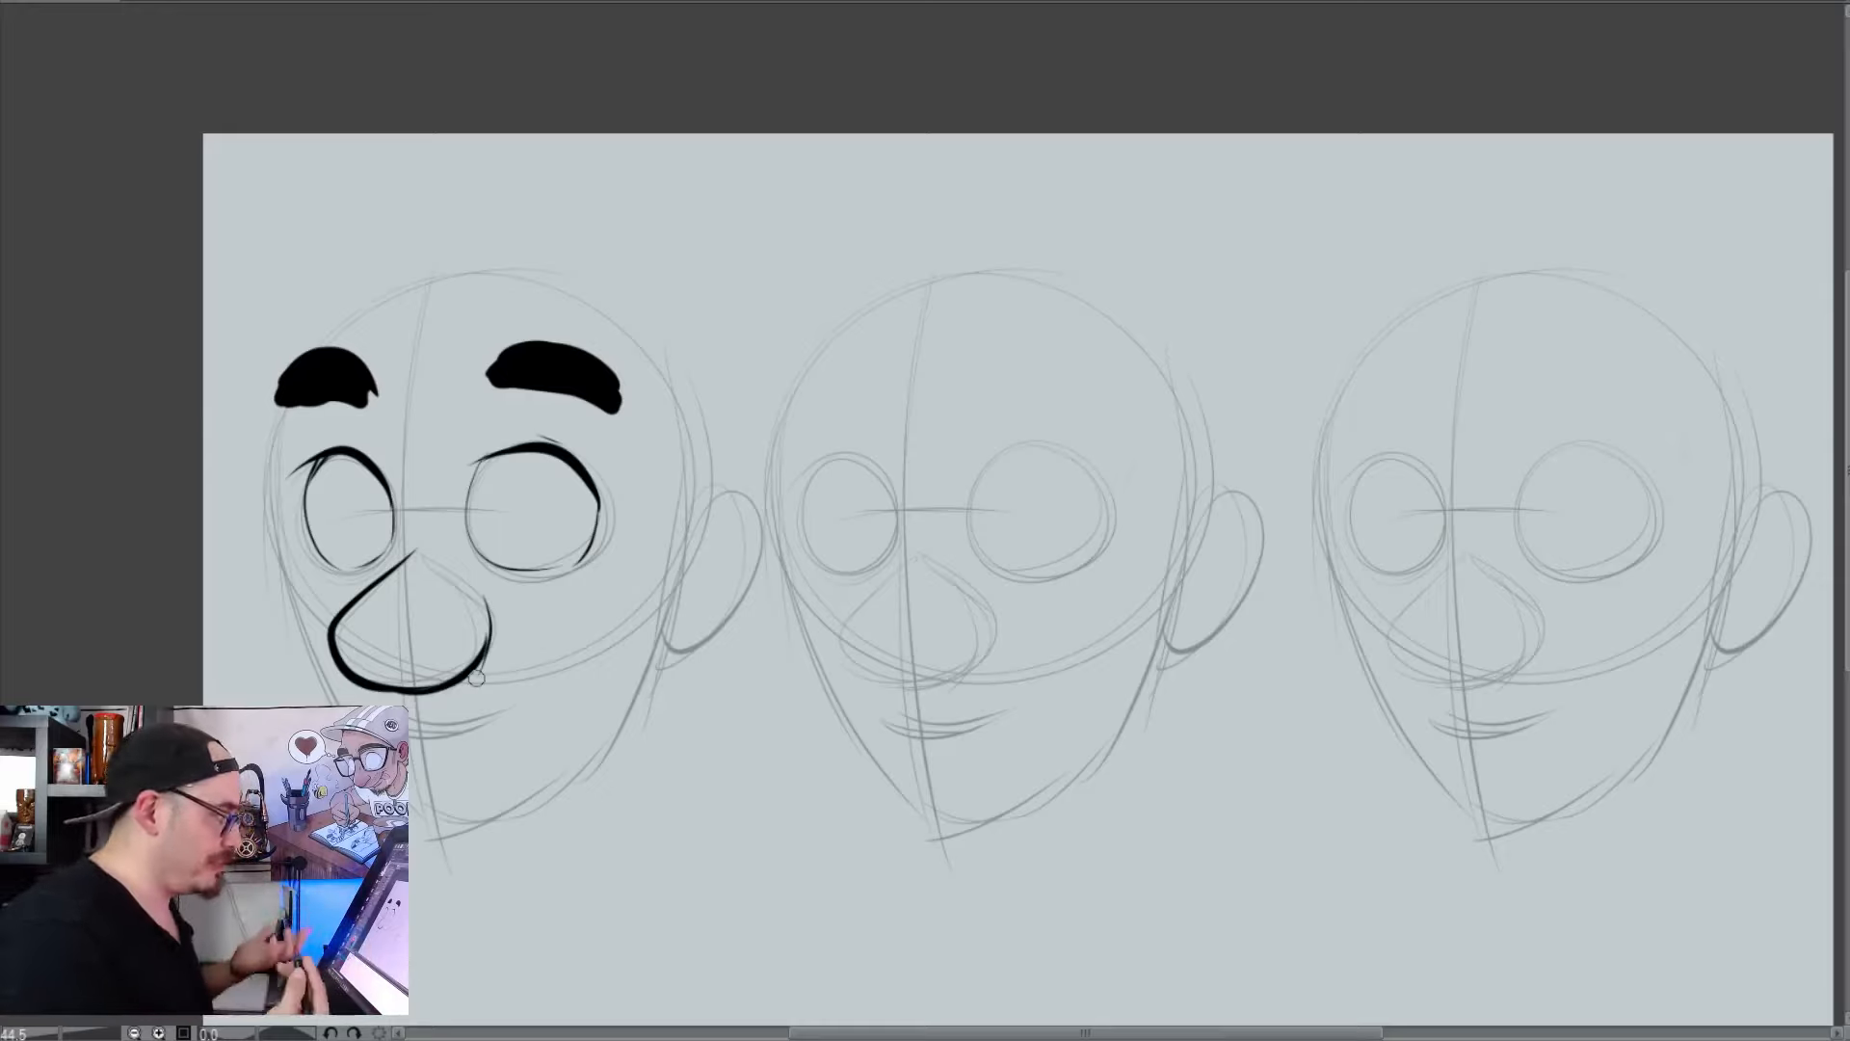
{"action": "left_click_drag", "start_coordinate": [371, 700], "coordinate": [540, 647]}
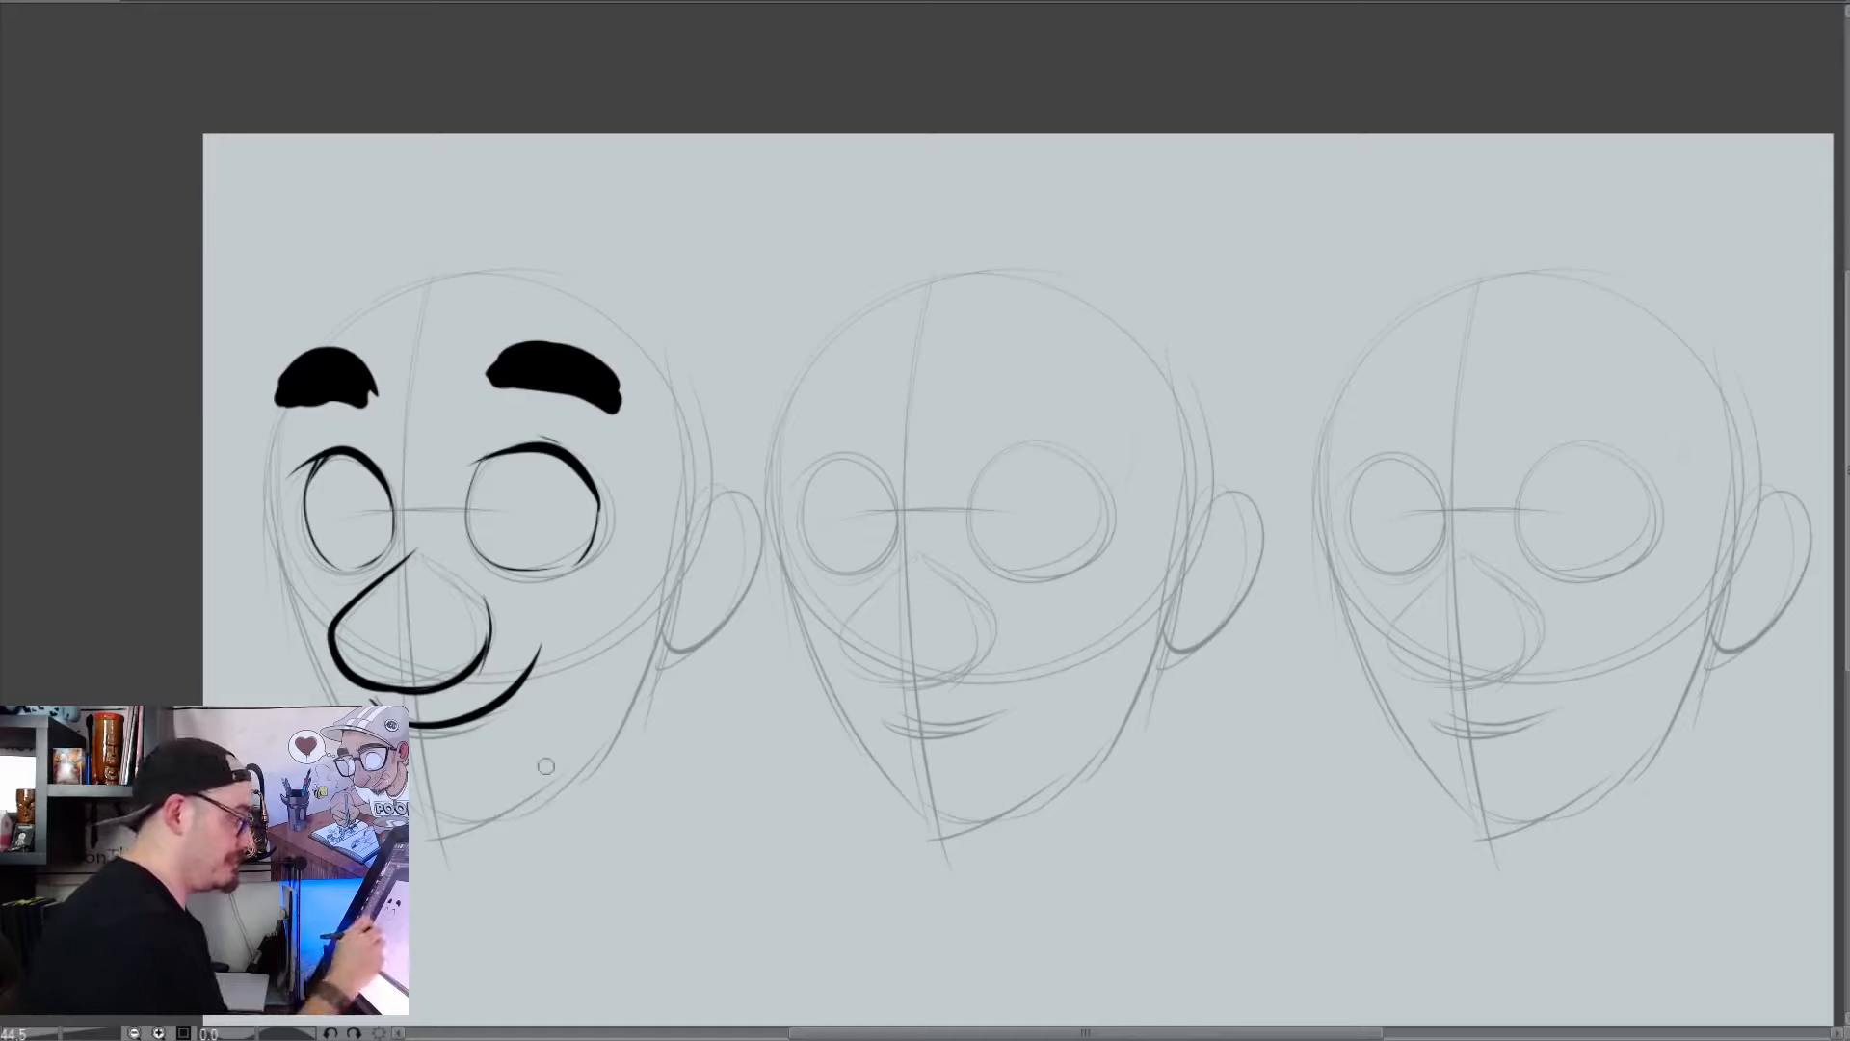
Sketch sample smiling and frowning mouth curves below the first head, and undo both
{"action": "mouse_move", "coordinate": [605, 834]}
{"action": "left_mouse_down"}
{"action": "mouse_move", "coordinate": [617, 853]}
{"action": "mouse_move", "coordinate": [743, 795]}
{"action": "left_mouse_up"}
{"action": "mouse_move", "coordinate": [703, 933]}
{"action": "left_mouse_down"}
{"action": "mouse_move", "coordinate": [761, 903]}
{"action": "mouse_move", "coordinate": [824, 939]}
{"action": "left_mouse_up"}
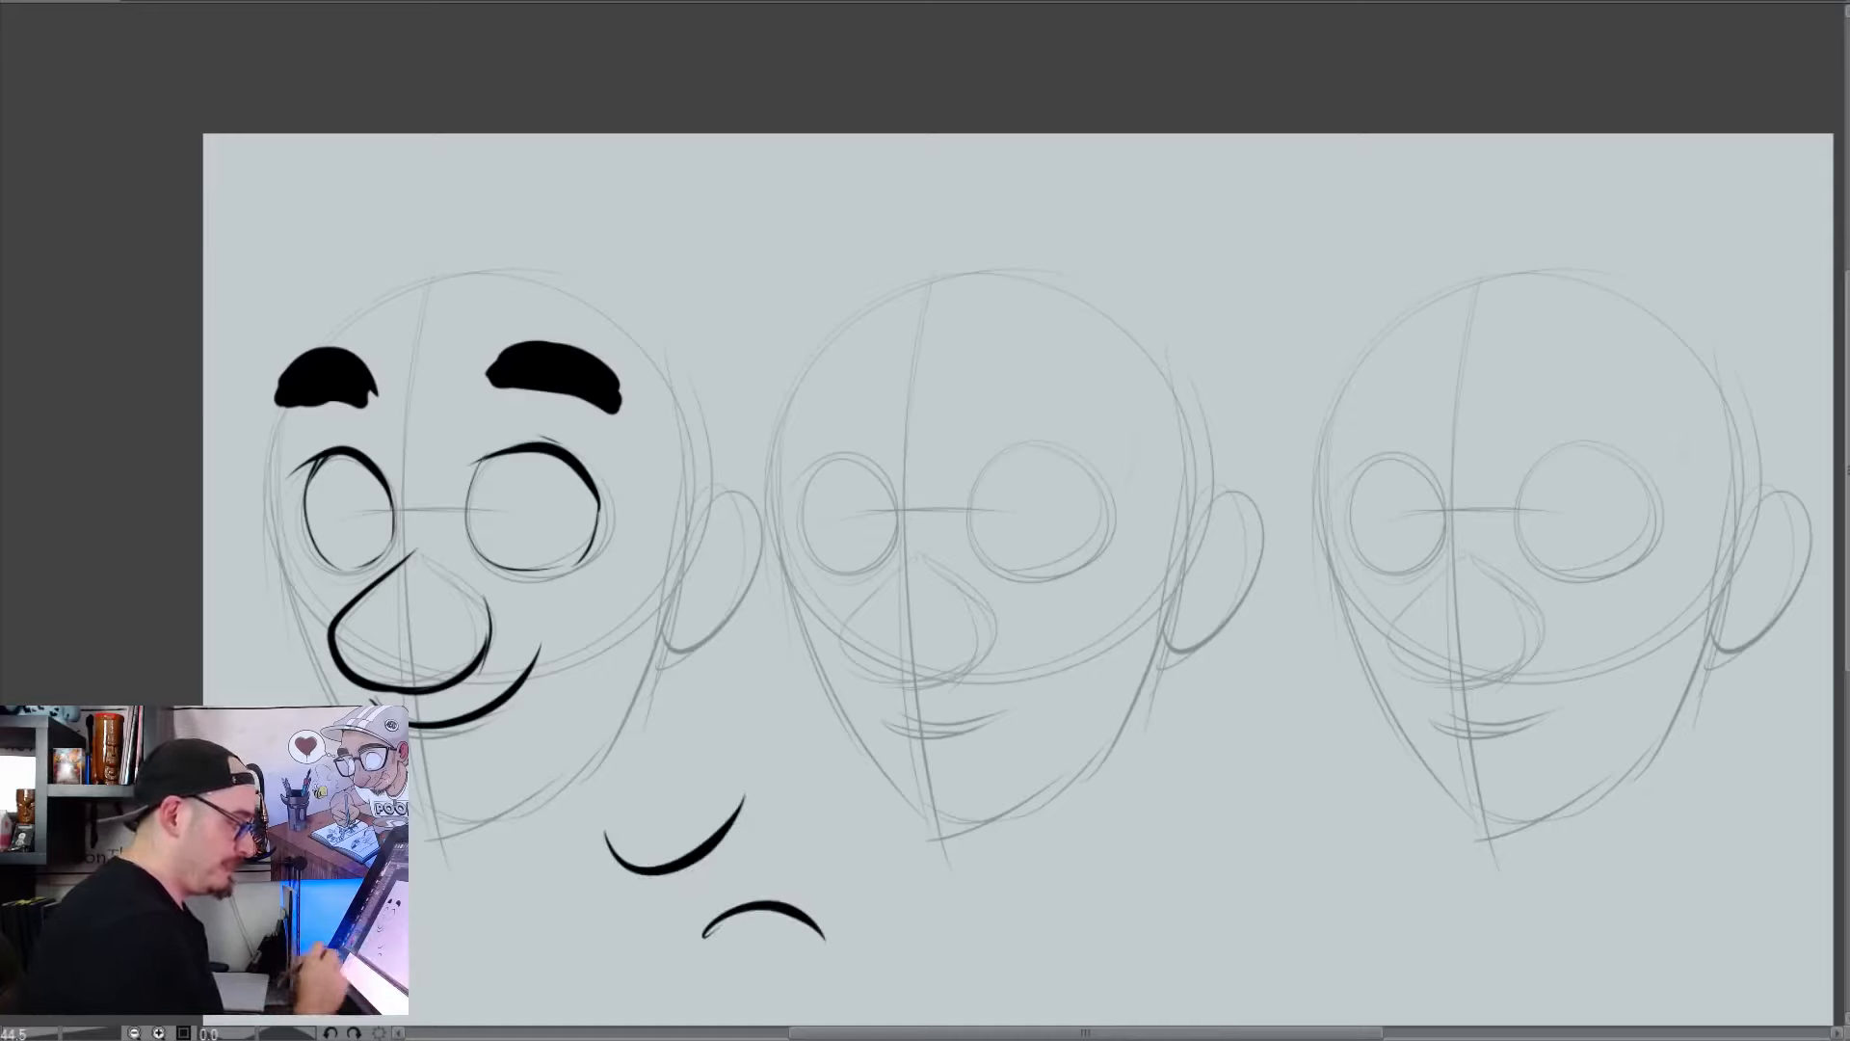
{"action": "key", "text": "ctrl+z"}
{"action": "key", "text": "ctrl+z"}
Sketch a sample open mouth with jagged teeth below the first head, and undo it
{"action": "mouse_move", "coordinate": [564, 888]}
{"action": "left_mouse_down"}
{"action": "mouse_move", "coordinate": [787, 903]}
{"action": "mouse_move", "coordinate": [551, 900]}
{"action": "left_mouse_up"}
{"action": "mouse_move", "coordinate": [756, 810]}
{"action": "left_mouse_down"}
{"action": "mouse_move", "coordinate": [770, 942]}
{"action": "mouse_move", "coordinate": [742, 894]}
{"action": "mouse_move", "coordinate": [762, 916]}
{"action": "mouse_move", "coordinate": [768, 886]}
{"action": "mouse_move", "coordinate": [737, 859]}
{"action": "mouse_move", "coordinate": [604, 871]}
{"action": "left_mouse_up"}
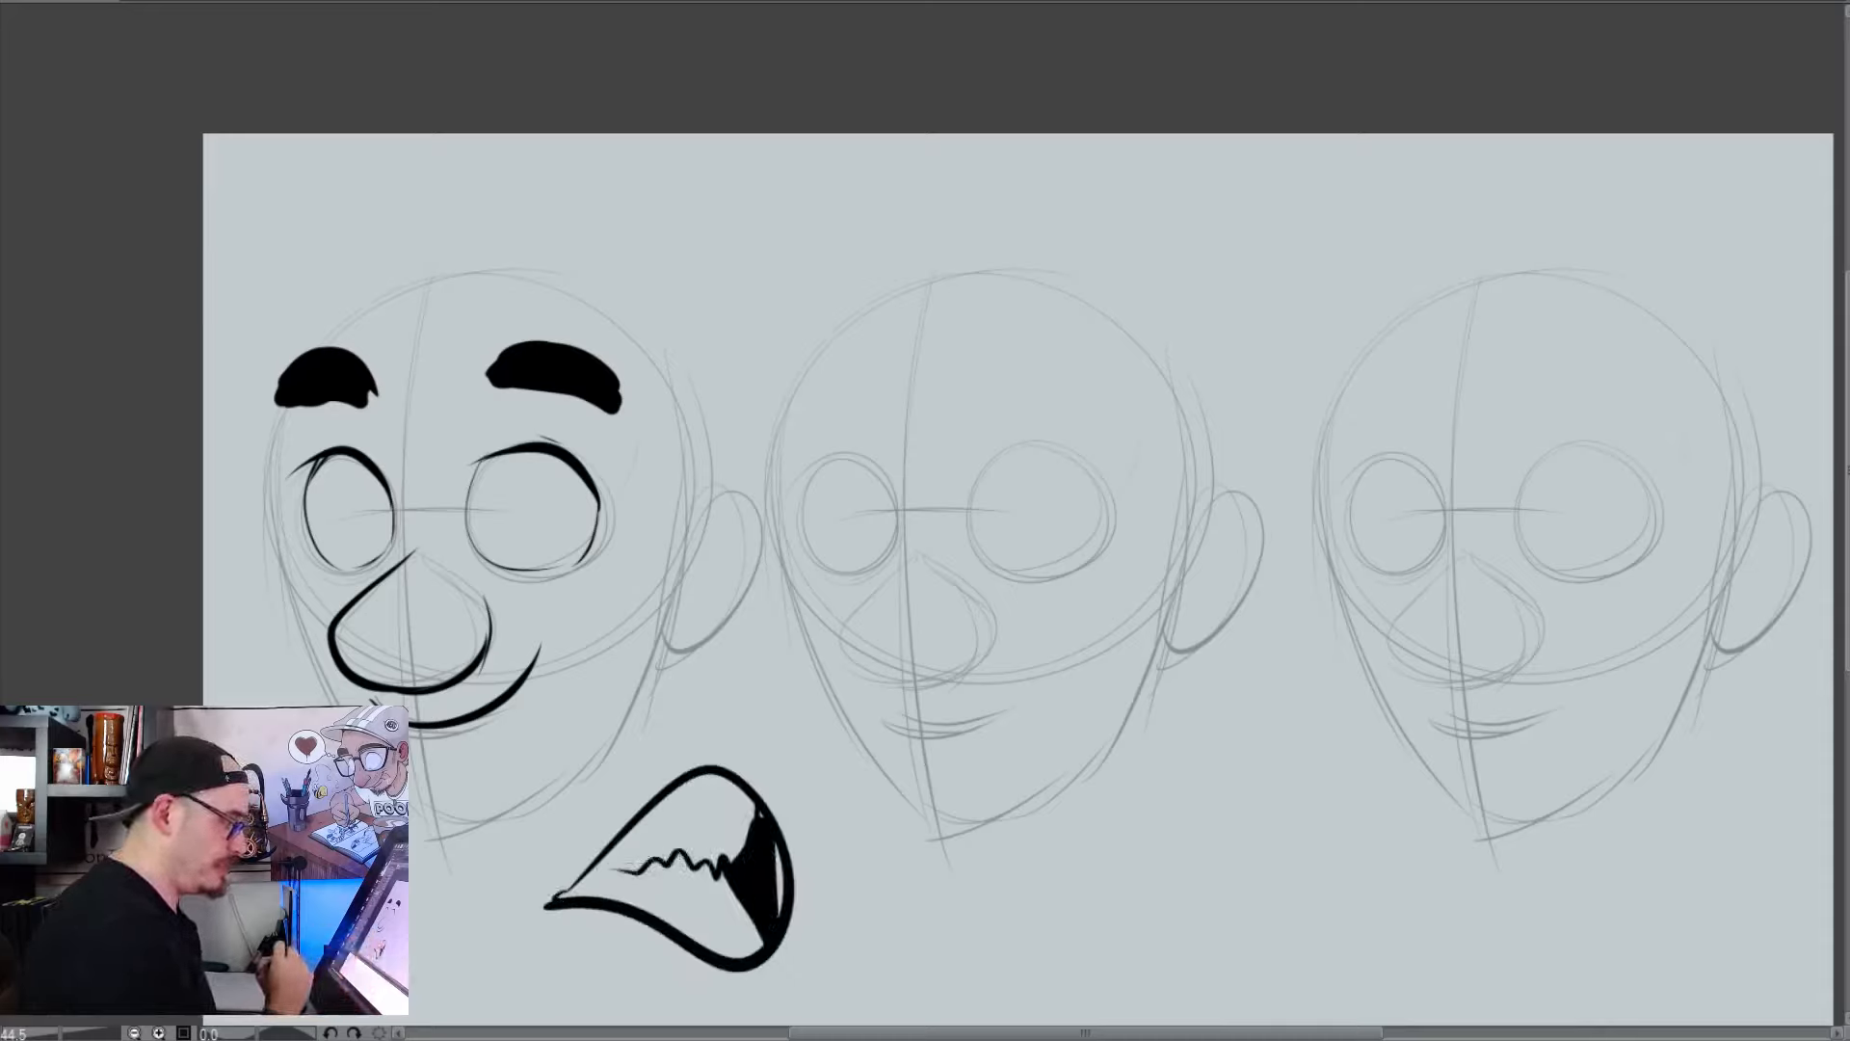
{"action": "key", "text": "ctrl+z"}
{"action": "key", "text": "ctrl+z"}
{"action": "key", "text": "ctrl+z"}
{"action": "key", "text": "ctrl+z"}
{"action": "key", "text": "ctrl+z"}
{"action": "key", "text": "ctrl+z"}
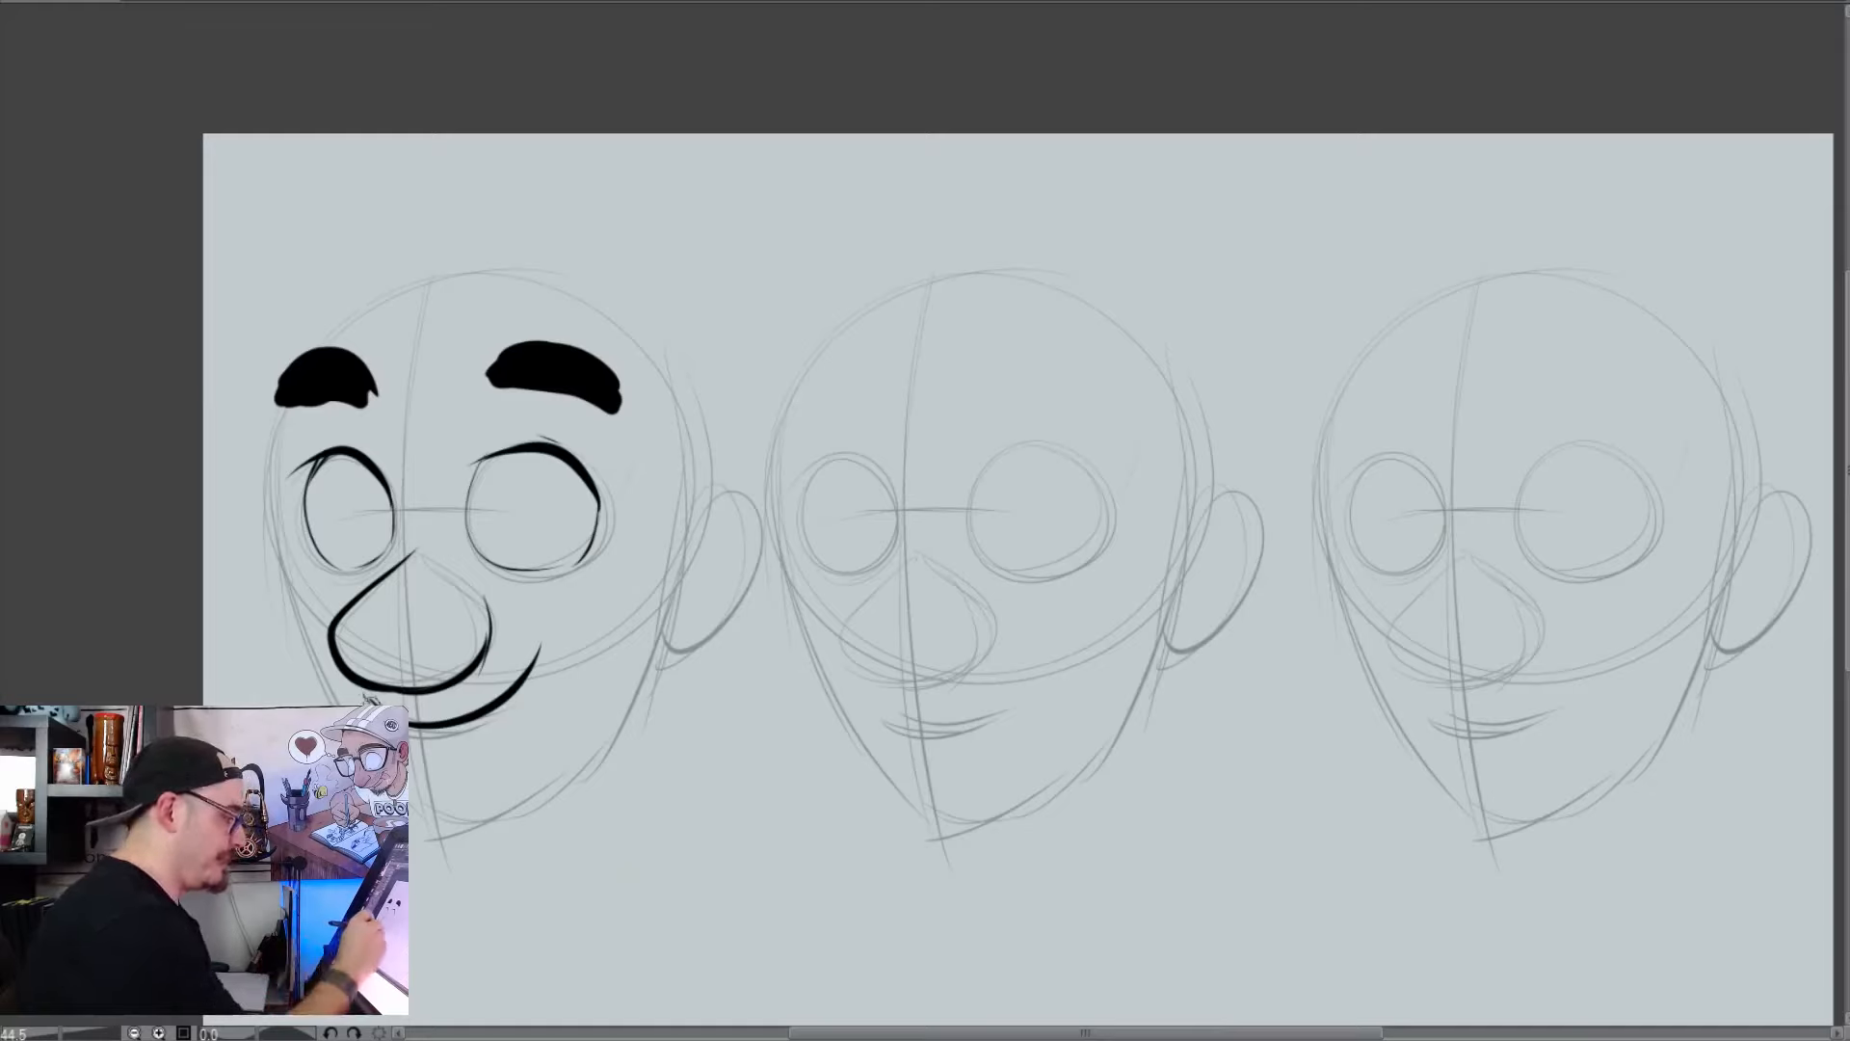
Add small mouth and inner-ear detail lines to the first head and fill solid oval pupils in both eyes
{"action": "left_click_drag", "start_coordinate": [364, 692], "coordinate": [457, 754]}
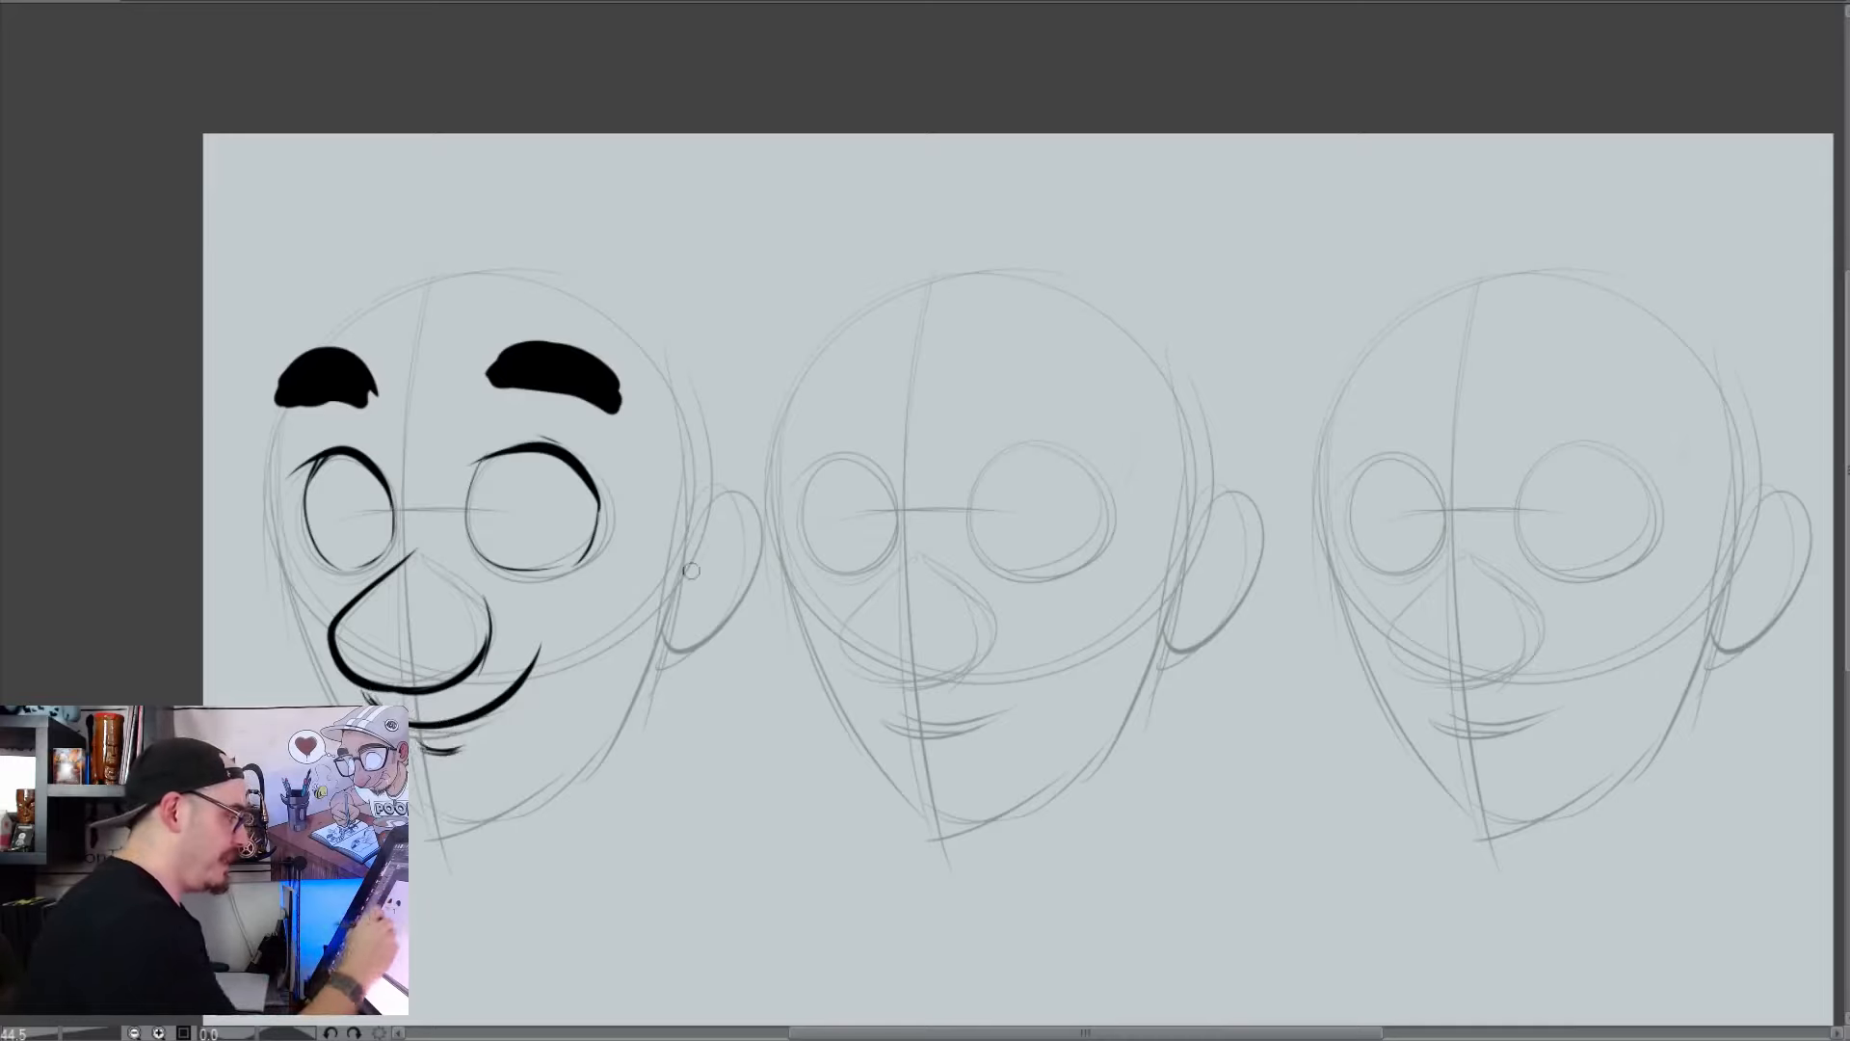
{"action": "left_click_drag", "start_coordinate": [730, 527], "coordinate": [696, 605]}
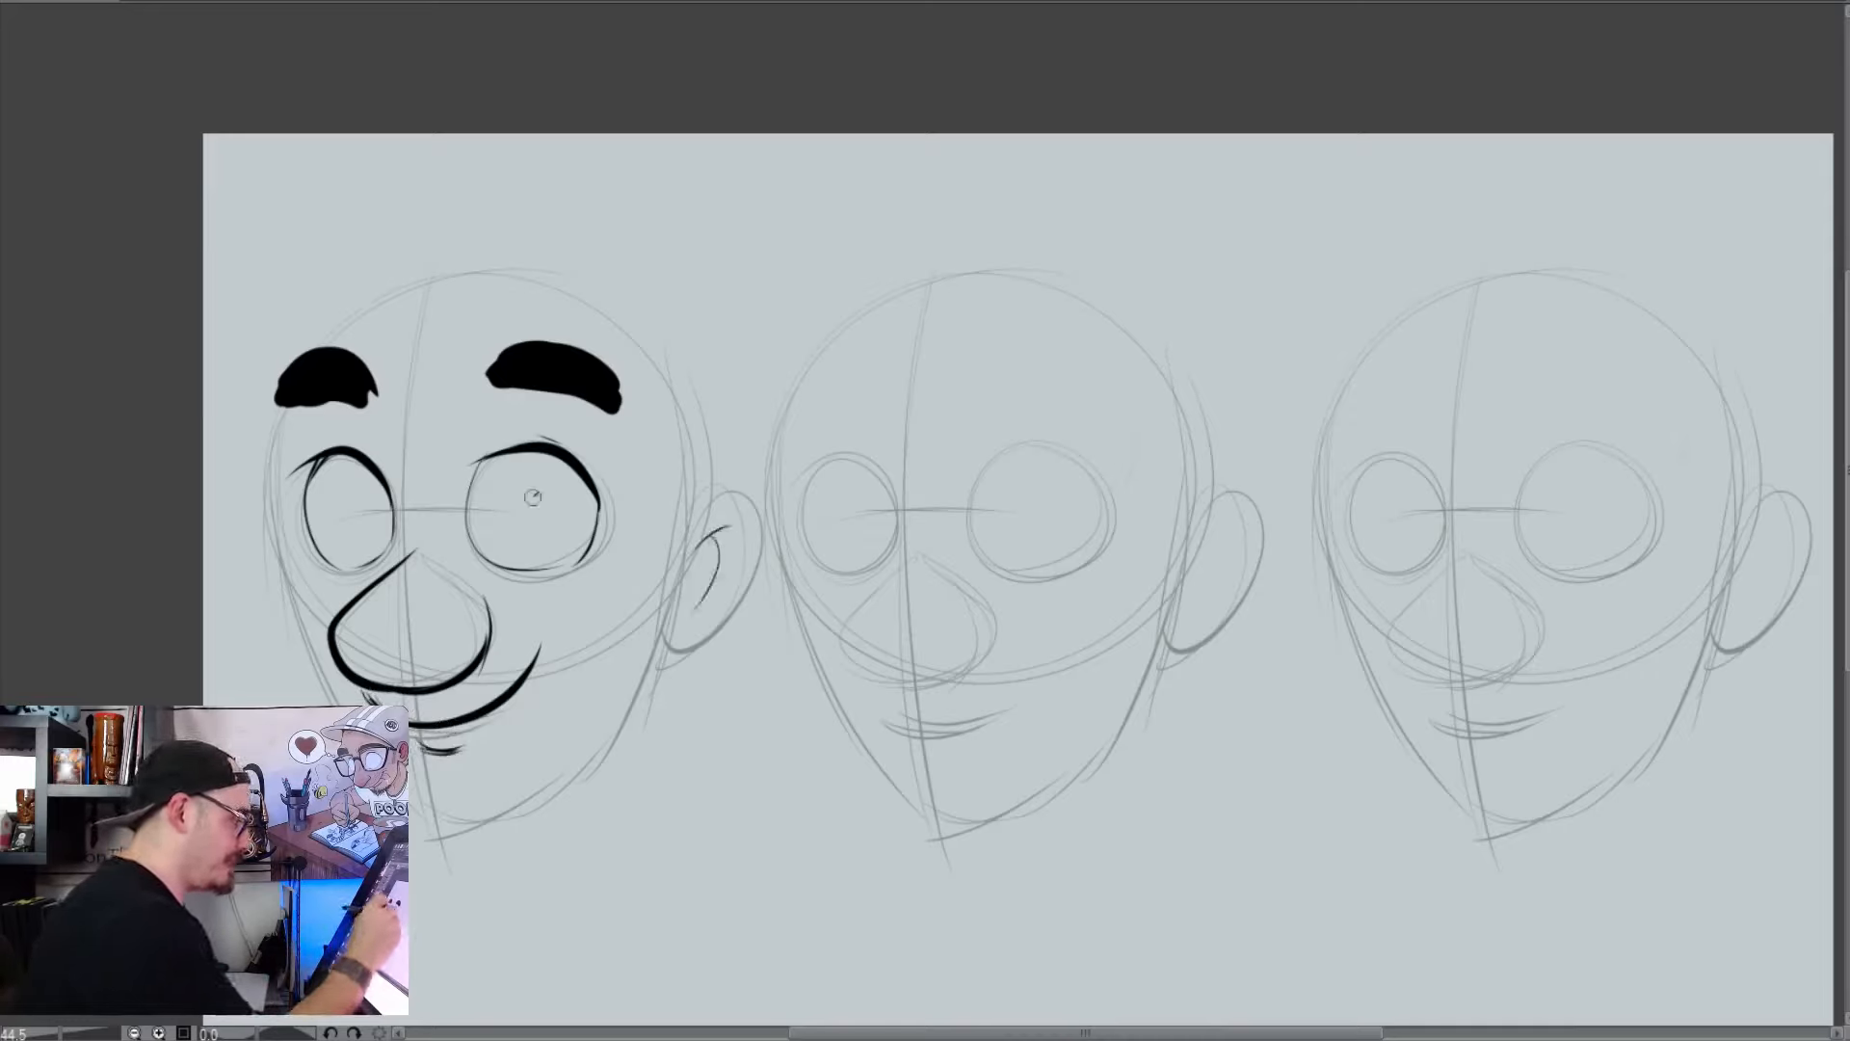
{"action": "left_click_drag", "start_coordinate": [542, 490], "coordinate": [533, 520]}
{"action": "left_click_drag", "start_coordinate": [374, 497], "coordinate": [375, 532]}
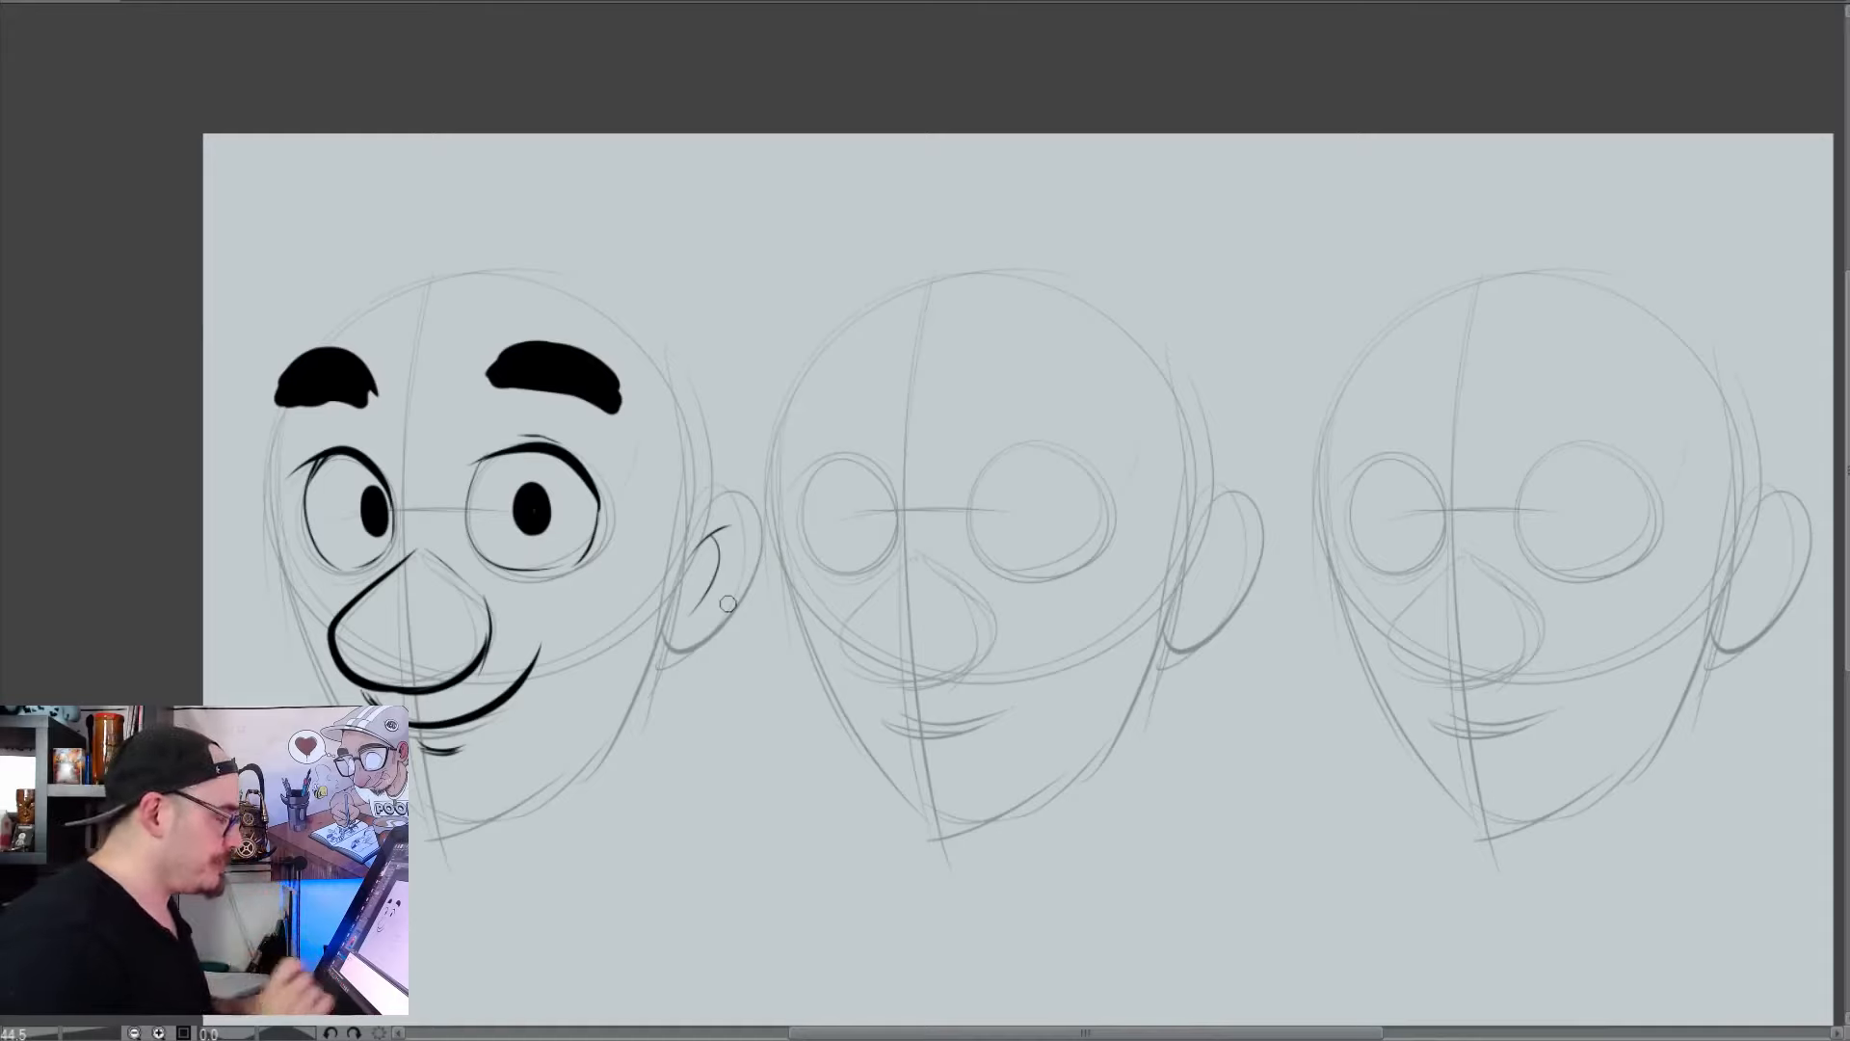
Try a thin line linking the first head's eyebrows and a continuous wavy brow across the second head, and undo them
{"action": "mouse_move", "coordinate": [493, 373]}
{"action": "left_mouse_down"}
{"action": "mouse_move", "coordinate": [378, 382]}
{"action": "mouse_move", "coordinate": [489, 371]}
{"action": "left_mouse_up"}
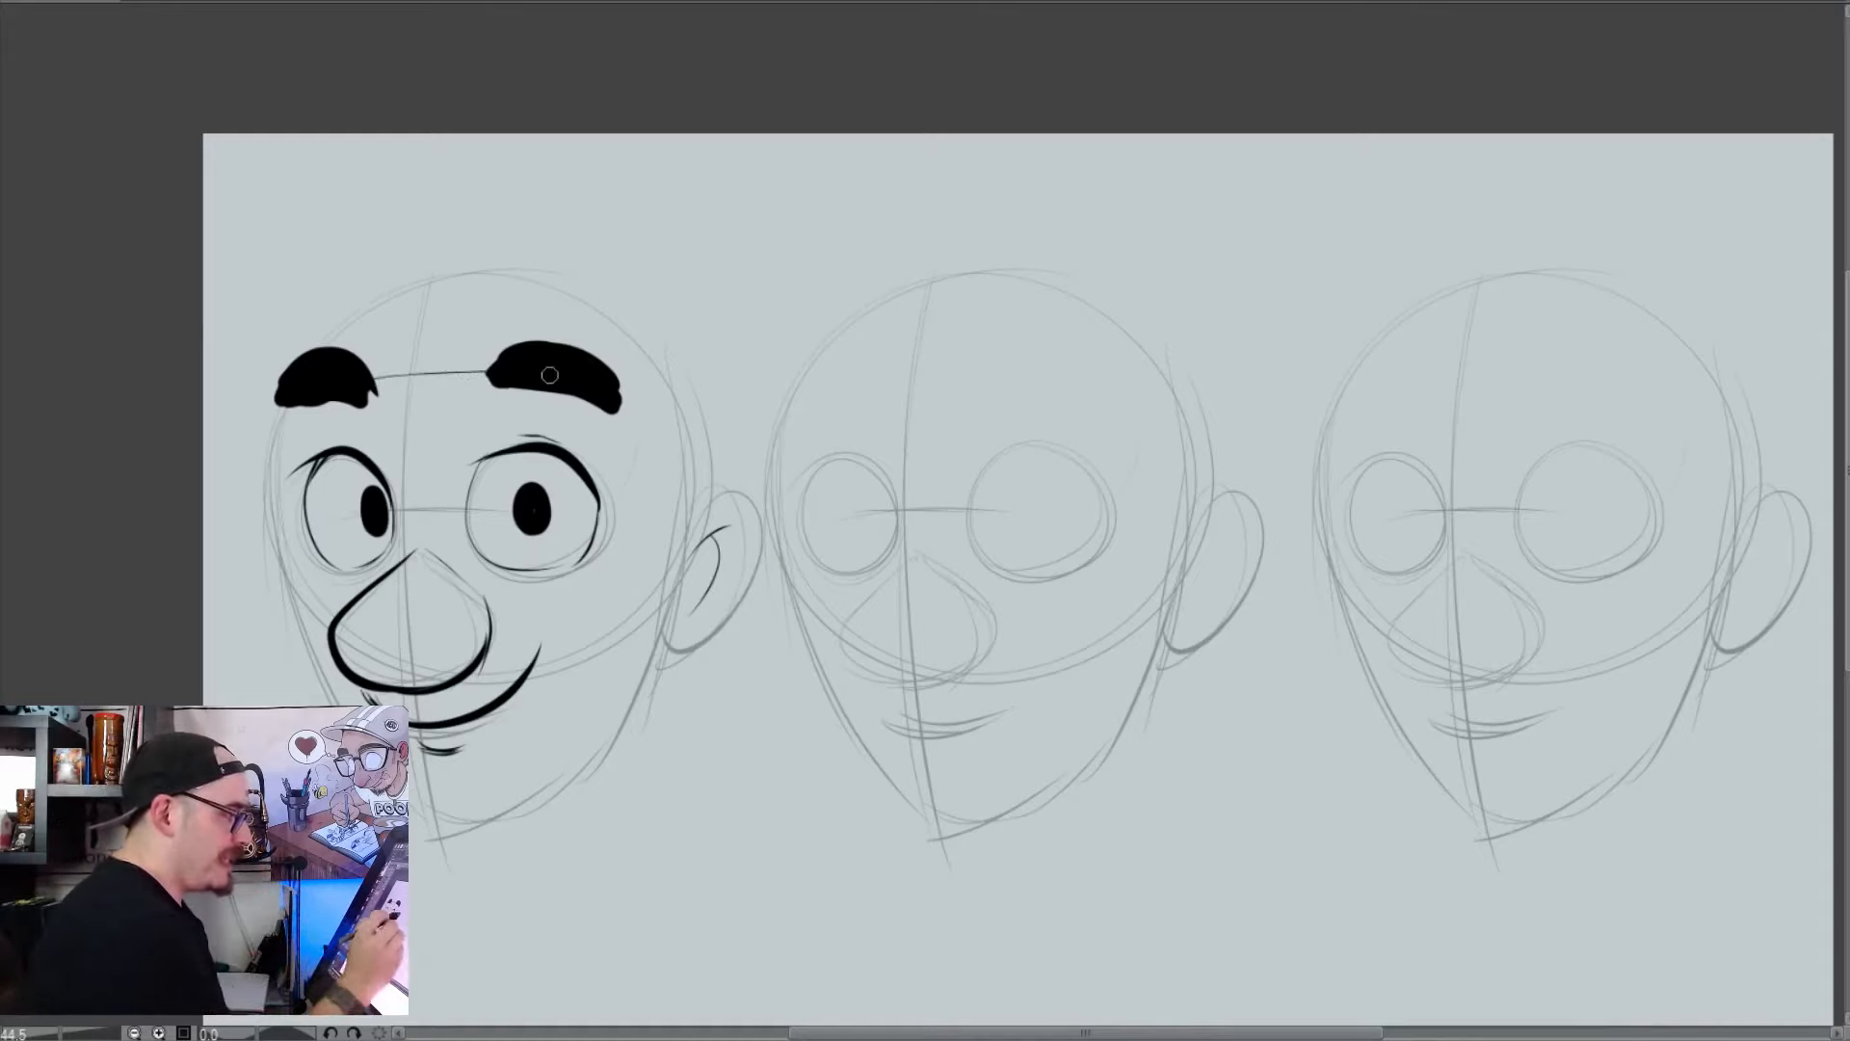
{"action": "mouse_move", "coordinate": [783, 453]}
{"action": "left_mouse_down"}
{"action": "mouse_move", "coordinate": [844, 463]}
{"action": "mouse_move", "coordinate": [785, 450]}
{"action": "mouse_move", "coordinate": [890, 464]}
{"action": "mouse_move", "coordinate": [1049, 406]}
{"action": "mouse_move", "coordinate": [1111, 432]}
{"action": "mouse_move", "coordinate": [1130, 415]}
{"action": "mouse_move", "coordinate": [810, 472]}
{"action": "mouse_move", "coordinate": [784, 452]}
{"action": "mouse_move", "coordinate": [1119, 424]}
{"action": "left_mouse_up"}
{"action": "key", "text": "ctrl+z"}
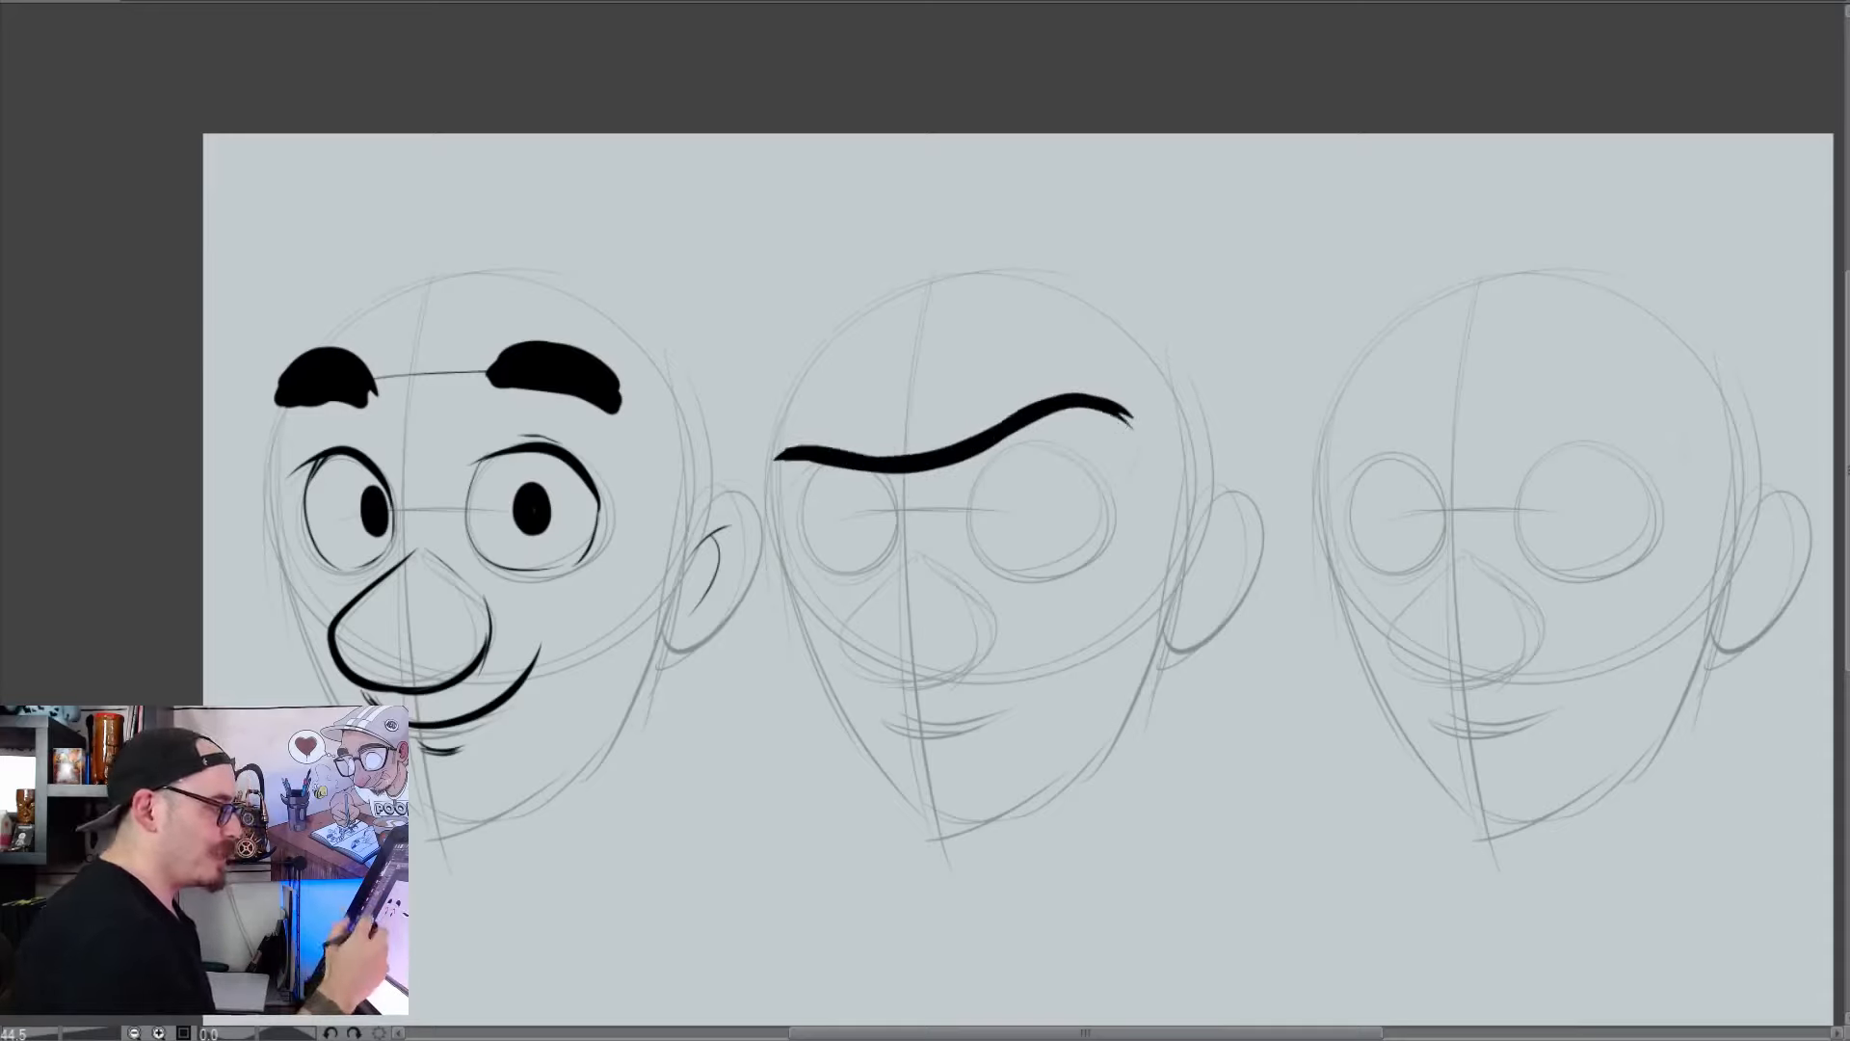
{"action": "key", "text": "ctrl+z"}
{"action": "key", "text": "ctrl+z"}
Try a continuous arched brow line over both eyes of the second head, and undo it
{"action": "mouse_move", "coordinate": [795, 472]}
{"action": "left_mouse_down"}
{"action": "mouse_move", "coordinate": [901, 373]}
{"action": "mouse_move", "coordinate": [1117, 441]}
{"action": "mouse_move", "coordinate": [1031, 397]}
{"action": "mouse_move", "coordinate": [811, 462]}
{"action": "left_mouse_up"}
{"action": "key", "text": "ctrl+z"}
{"action": "key", "text": "ctrl+z"}
{"action": "mouse_move", "coordinate": [1101, 475]}
{"action": "left_mouse_down"}
{"action": "mouse_move", "coordinate": [1042, 399]}
{"action": "mouse_move", "coordinate": [783, 482]}
{"action": "left_mouse_up"}
{"action": "key", "text": "ctrl+z"}
{"action": "mouse_move", "coordinate": [1104, 480]}
{"action": "left_mouse_down"}
{"action": "mouse_move", "coordinate": [1084, 455]}
{"action": "mouse_move", "coordinate": [768, 536]}
{"action": "left_mouse_up"}
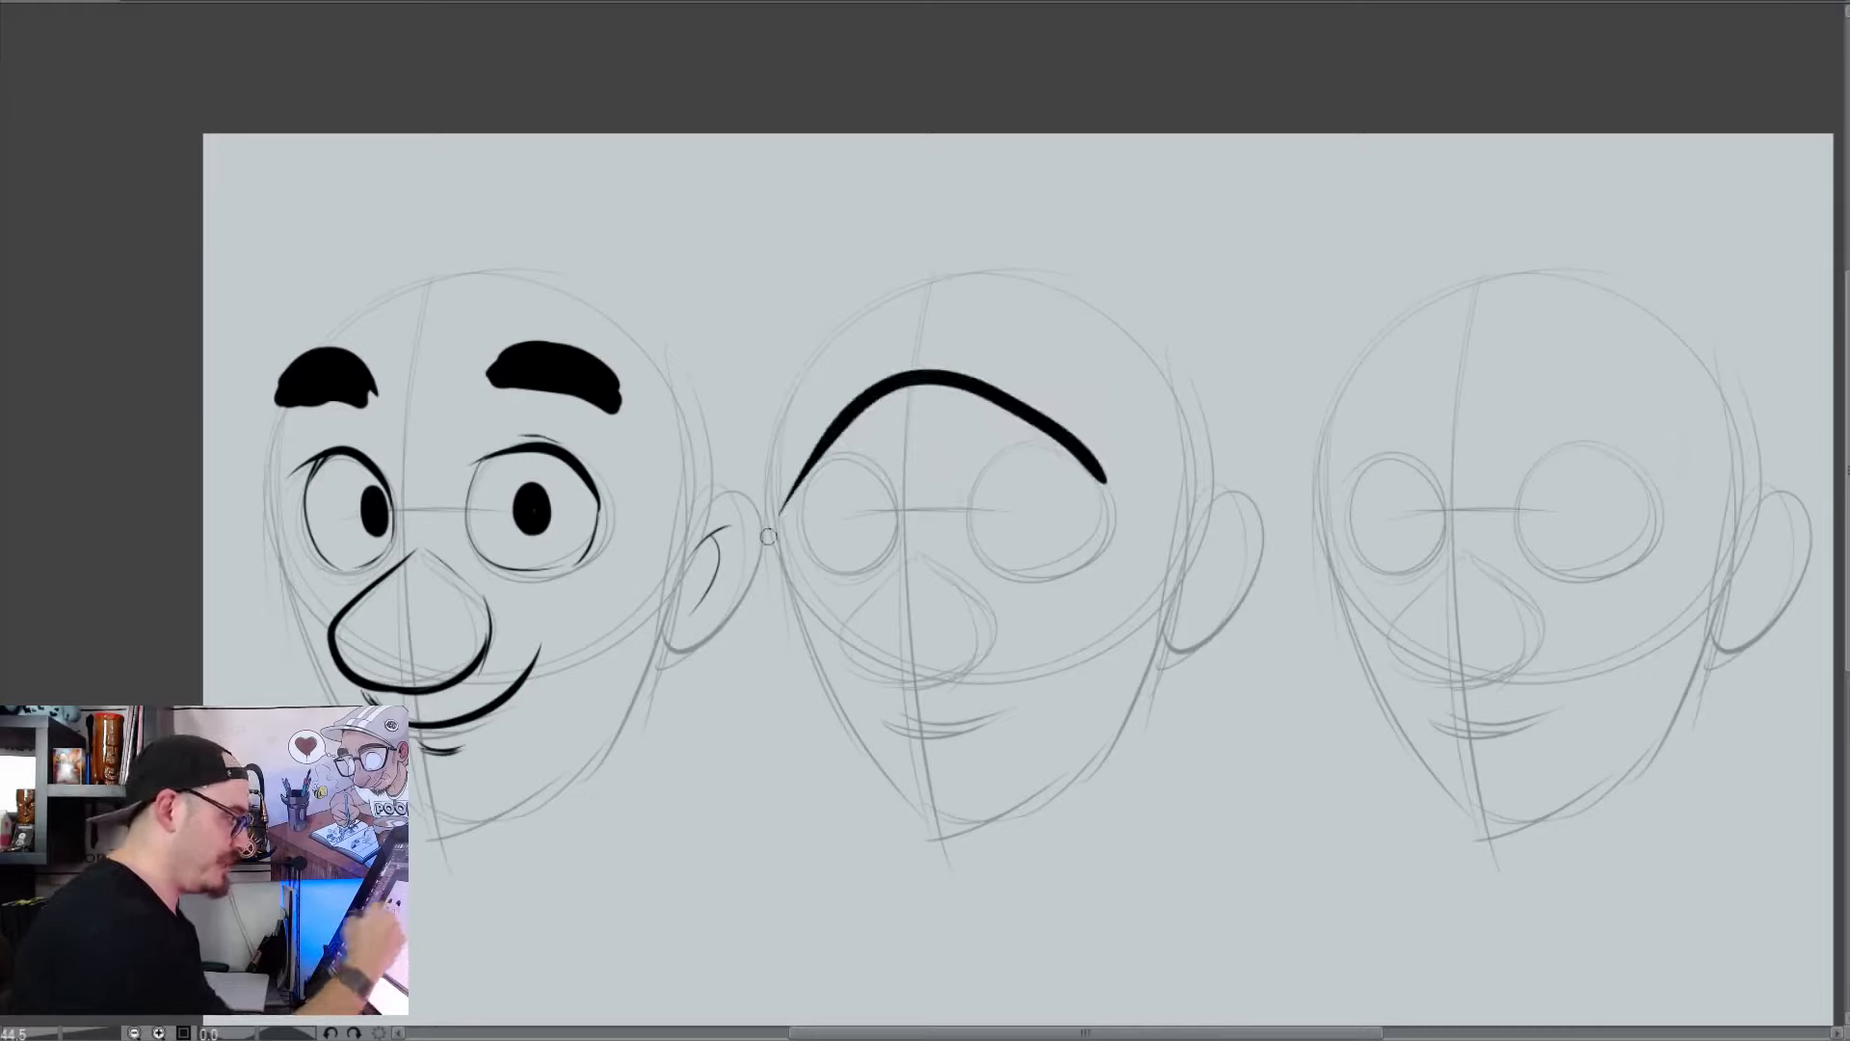
{"action": "key", "text": "ctrl+z"}
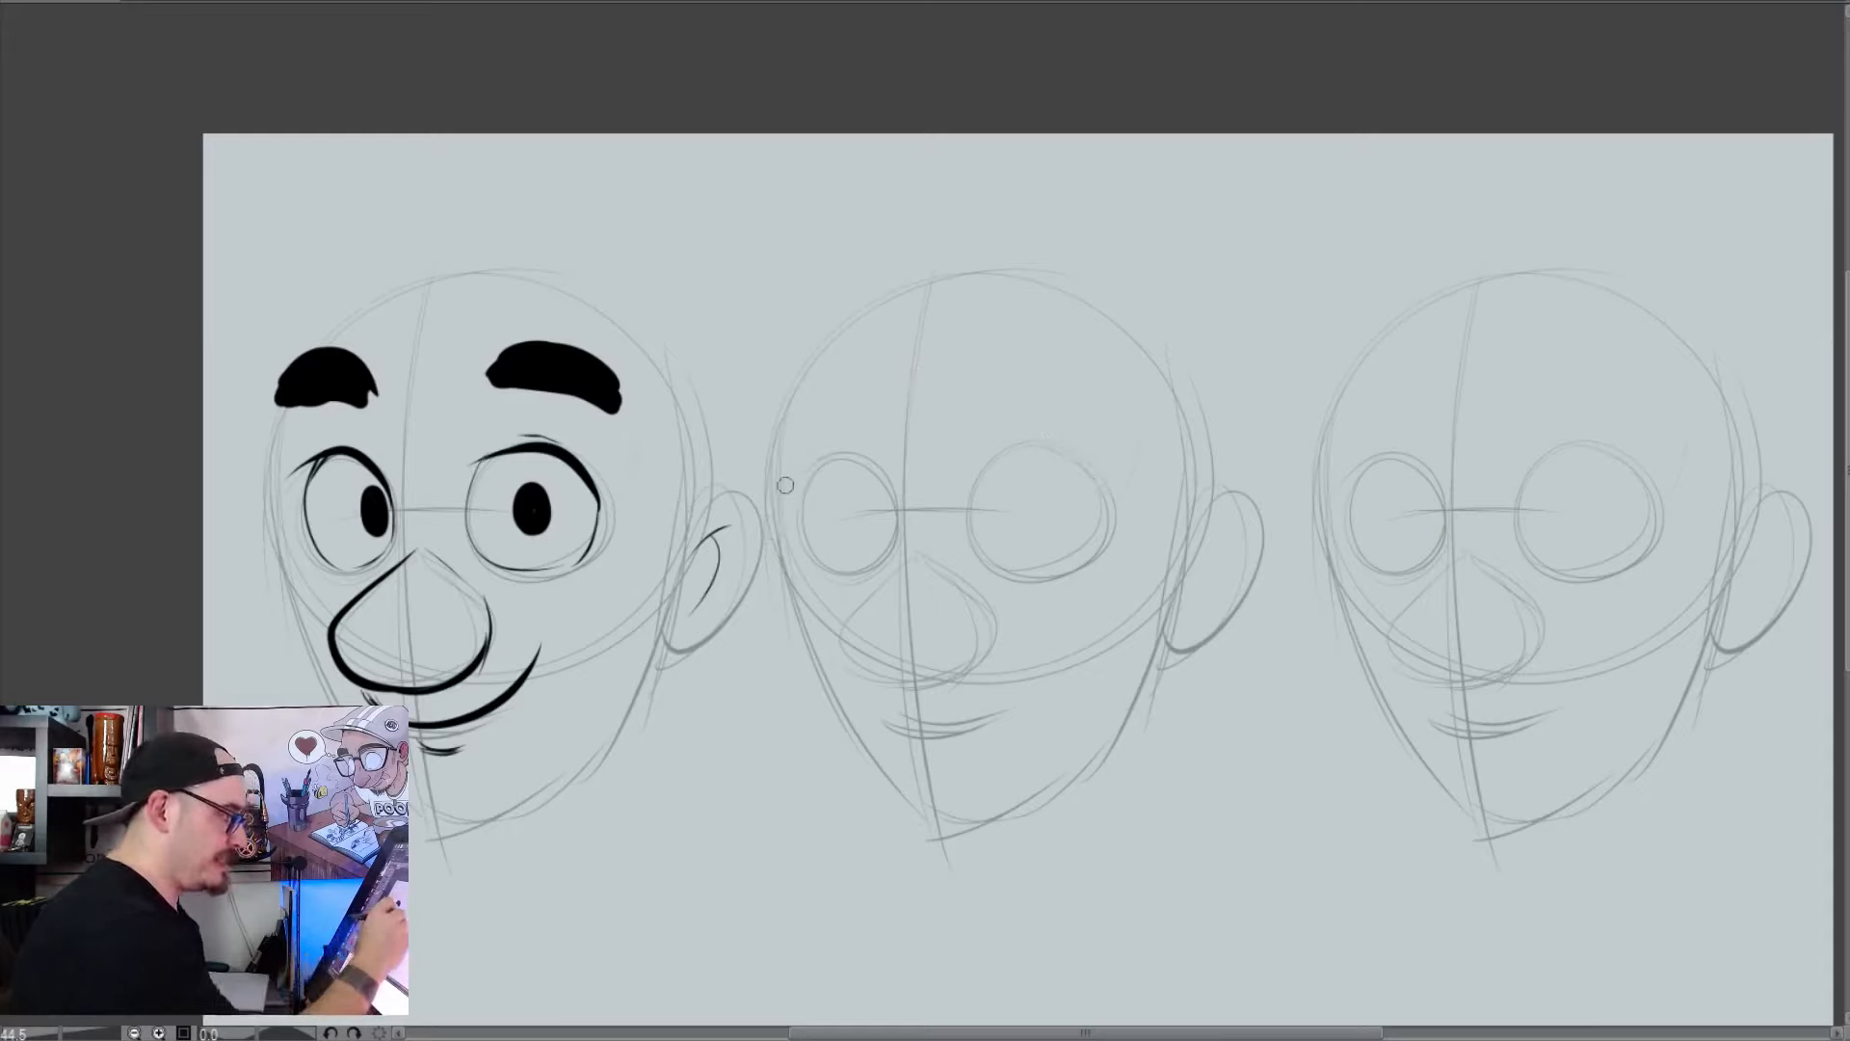
Draw a wavy brow line with one raised side on the second head, split it into two eyebrows, and erase both
{"action": "left_click_drag", "start_coordinate": [781, 472], "coordinate": [1108, 417]}
{"action": "key", "text": "e"}
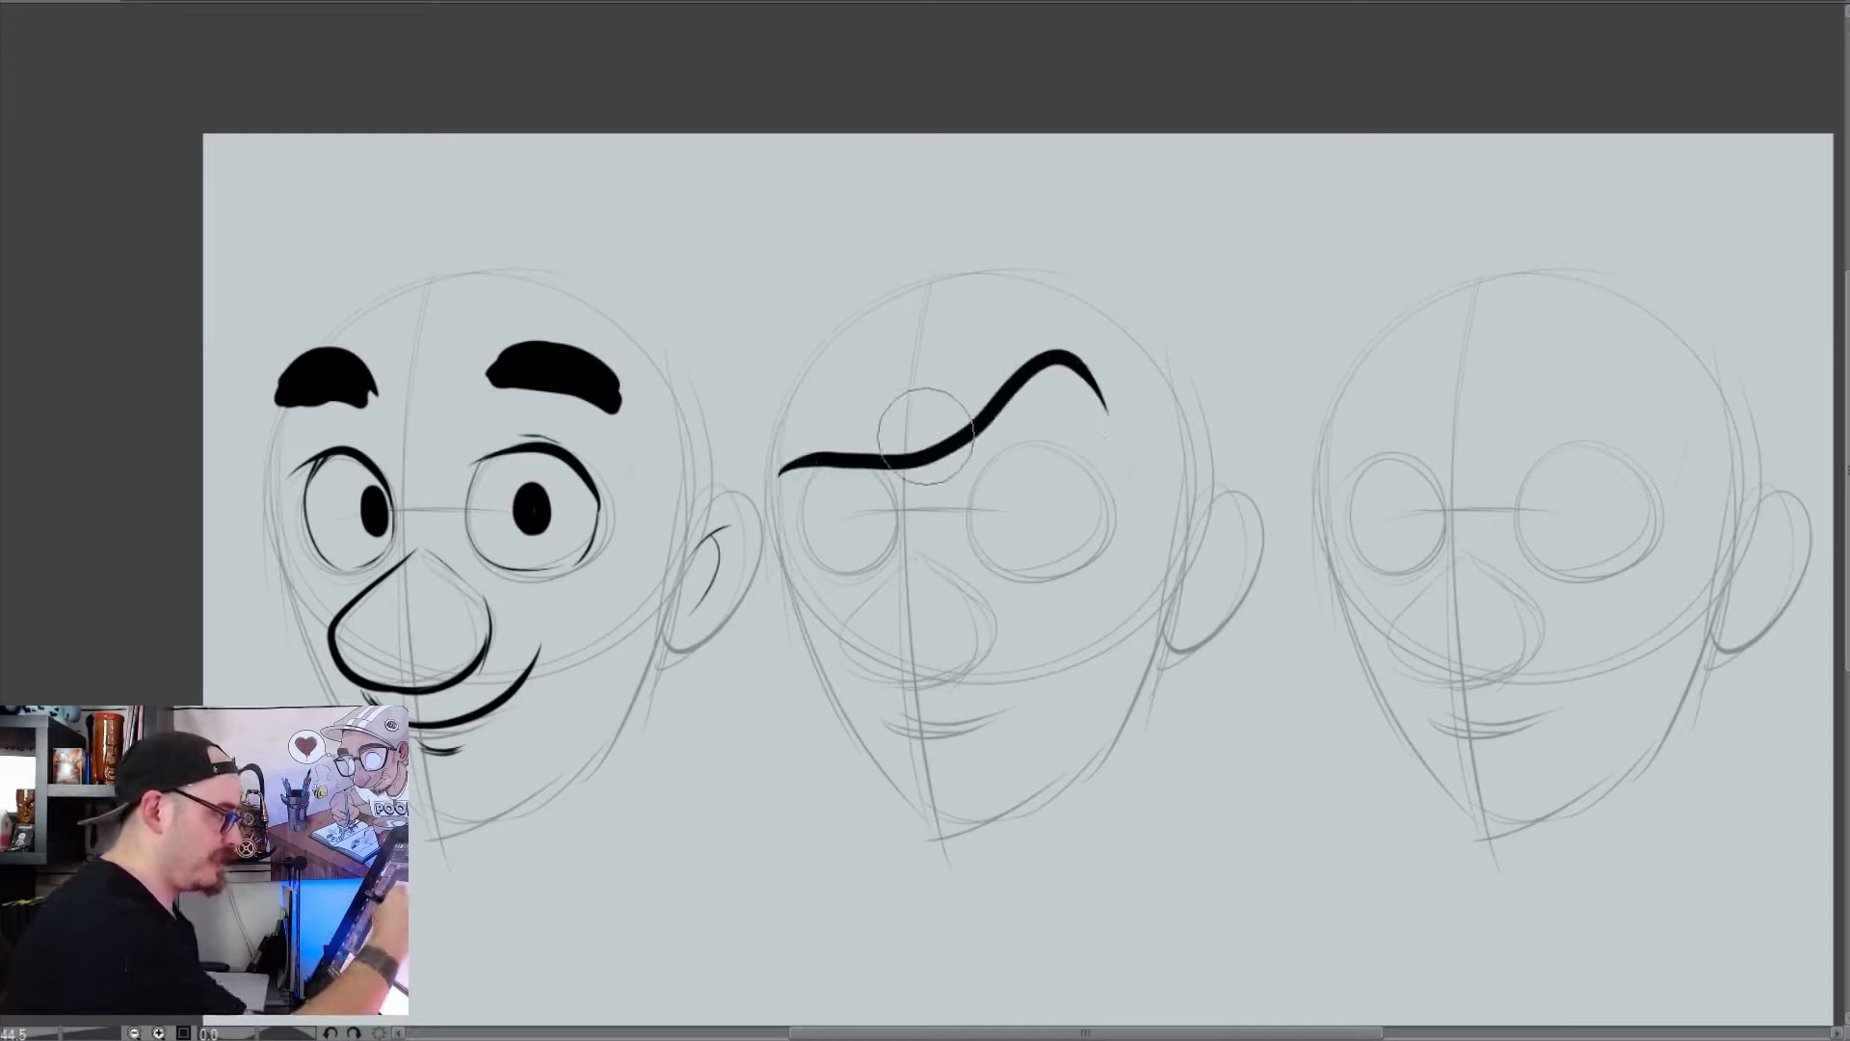
{"action": "mouse_move", "coordinate": [926, 436]}
{"action": "left_mouse_down"}
{"action": "mouse_move", "coordinate": [923, 415]}
{"action": "mouse_move", "coordinate": [1046, 368]}
{"action": "mouse_move", "coordinate": [1098, 383]}
{"action": "mouse_move", "coordinate": [1106, 412]}
{"action": "left_mouse_up"}
{"action": "key", "text": "p"}
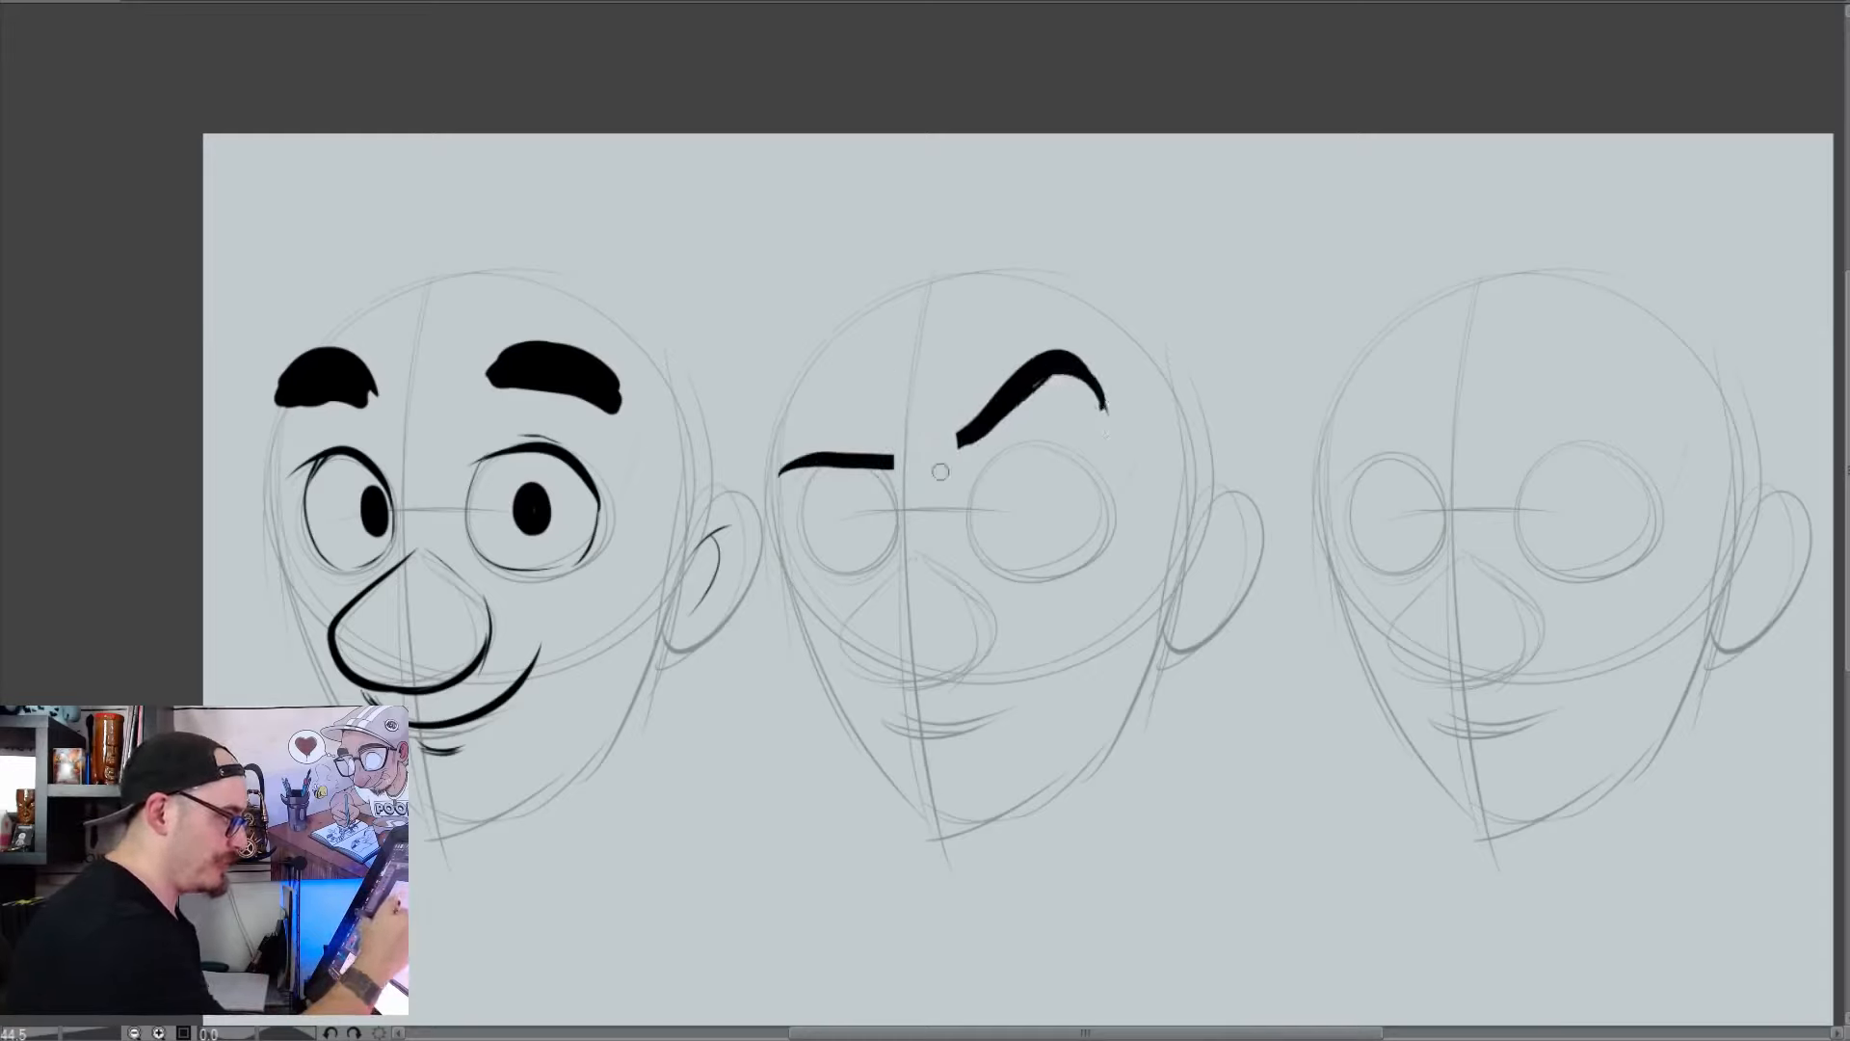
{"action": "key", "text": "e"}
{"action": "mouse_move", "coordinate": [827, 436]}
{"action": "left_mouse_down"}
{"action": "mouse_move", "coordinate": [1079, 341]}
{"action": "mouse_move", "coordinate": [1093, 432]}
{"action": "left_mouse_up"}
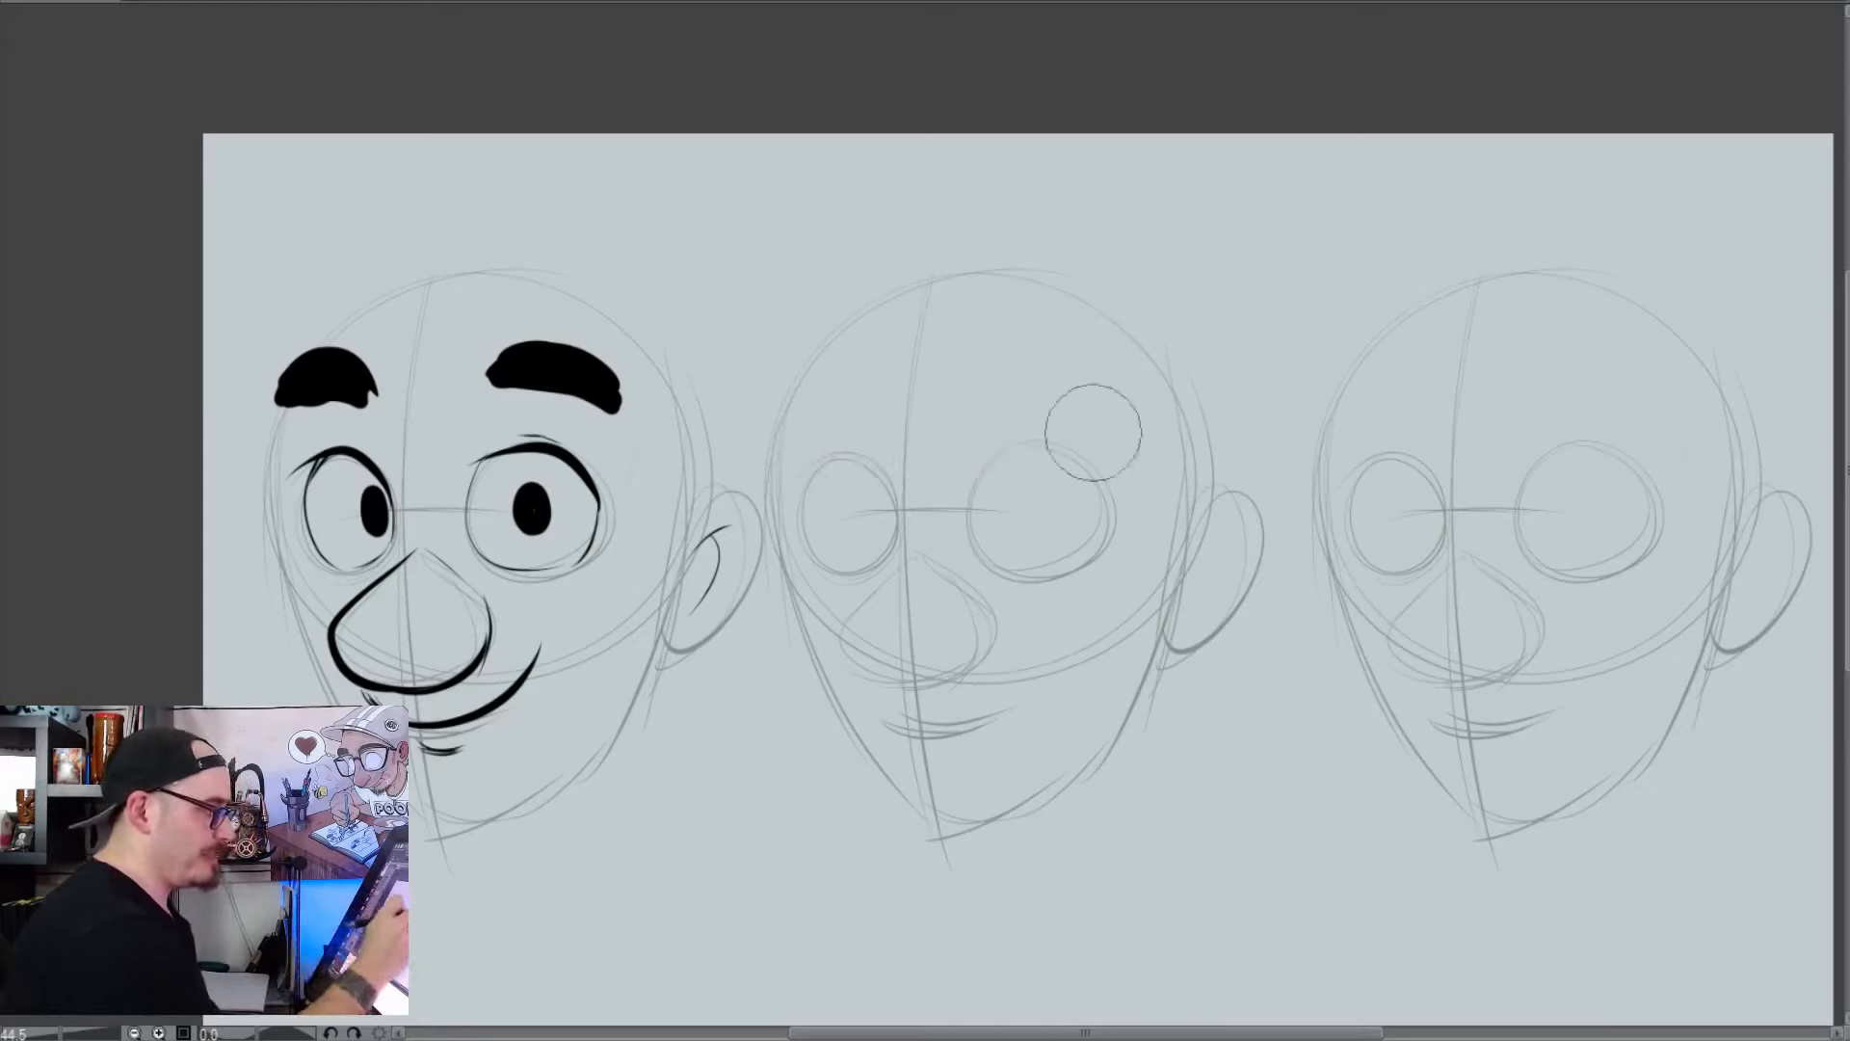
Draw a thick V-shaped angry brow across the second head, try splitting it at the centre, and undo the split
{"action": "key", "text": "p"}
{"action": "mouse_move", "coordinate": [797, 401]}
{"action": "left_mouse_down"}
{"action": "mouse_move", "coordinate": [908, 473]}
{"action": "mouse_move", "coordinate": [1067, 370]}
{"action": "left_mouse_up"}
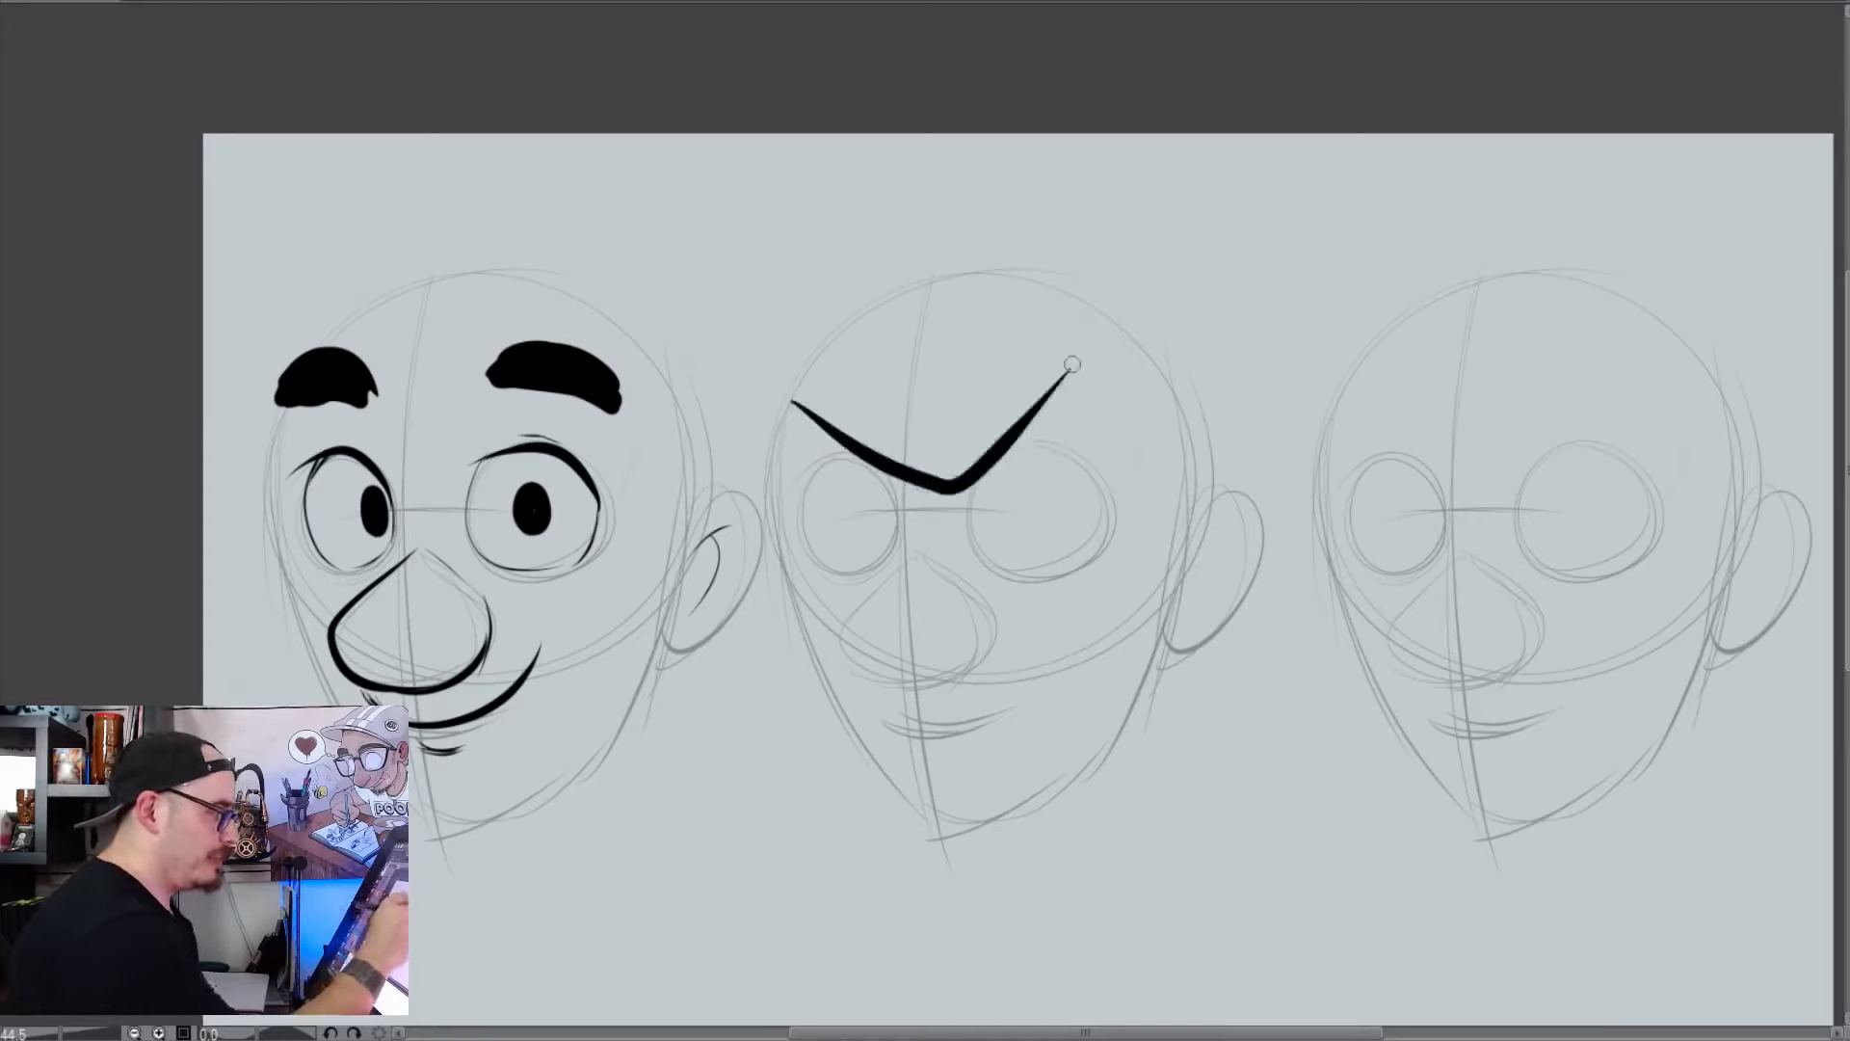
{"action": "key", "text": "ctrl+z"}
{"action": "mouse_move", "coordinate": [827, 398]}
{"action": "left_mouse_down"}
{"action": "mouse_move", "coordinate": [879, 458]}
{"action": "mouse_move", "coordinate": [1115, 340]}
{"action": "left_mouse_up"}
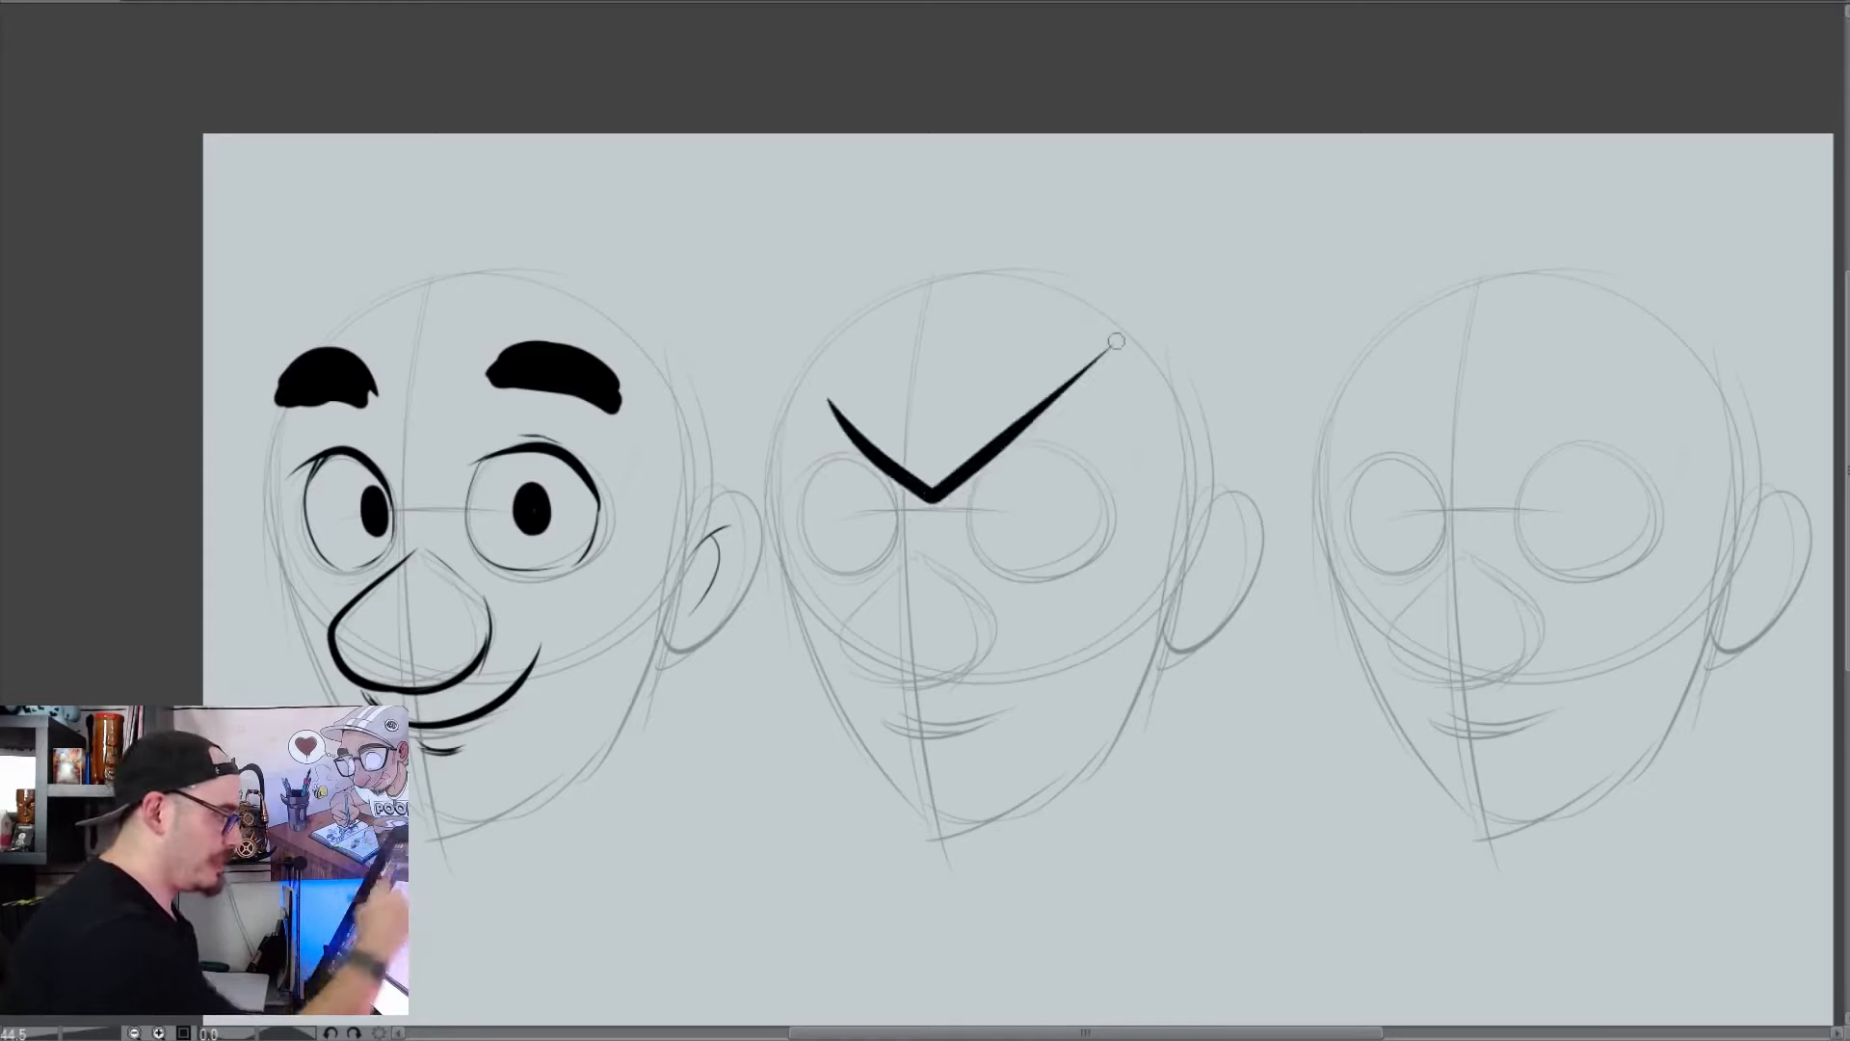
{"action": "mouse_move", "coordinate": [807, 387]}
{"action": "left_mouse_down"}
{"action": "mouse_move", "coordinate": [928, 494]}
{"action": "mouse_move", "coordinate": [930, 537]}
{"action": "left_mouse_up"}
{"action": "key", "text": "e"}
{"action": "key", "text": "p"}
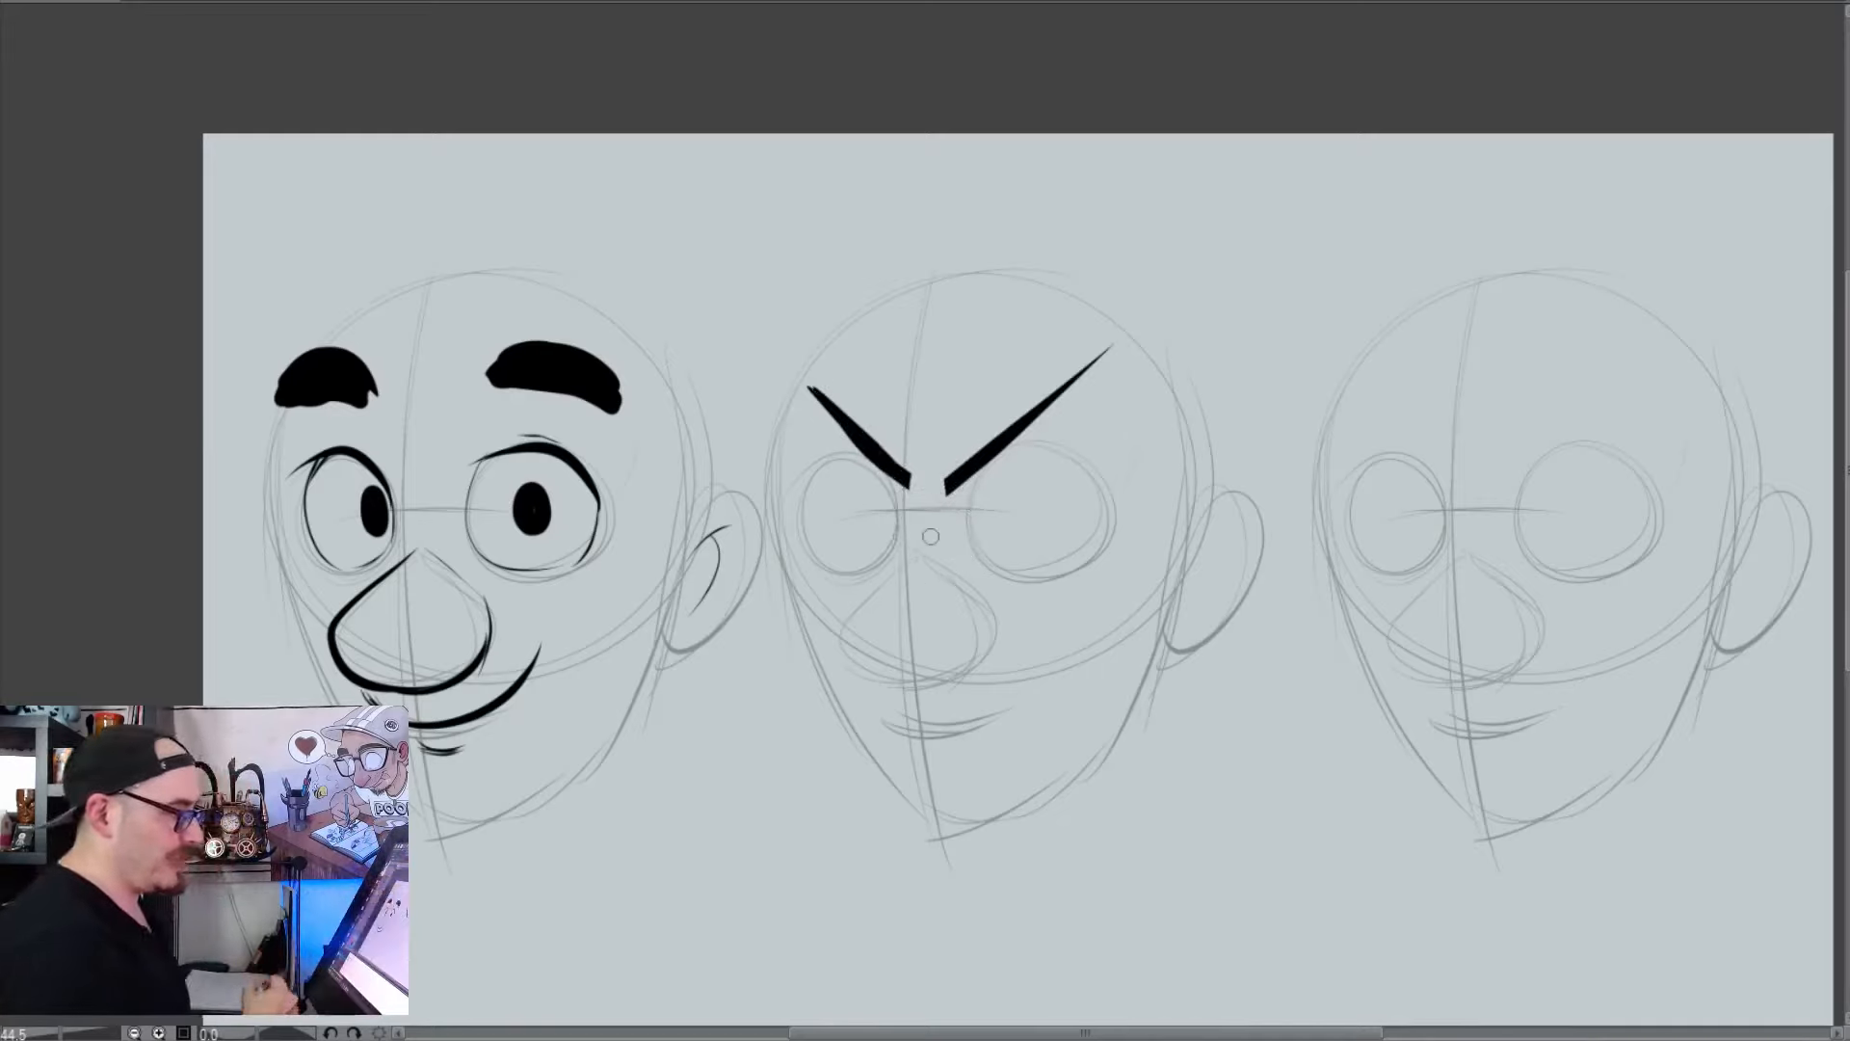
{"action": "key", "text": "ctrl+z"}
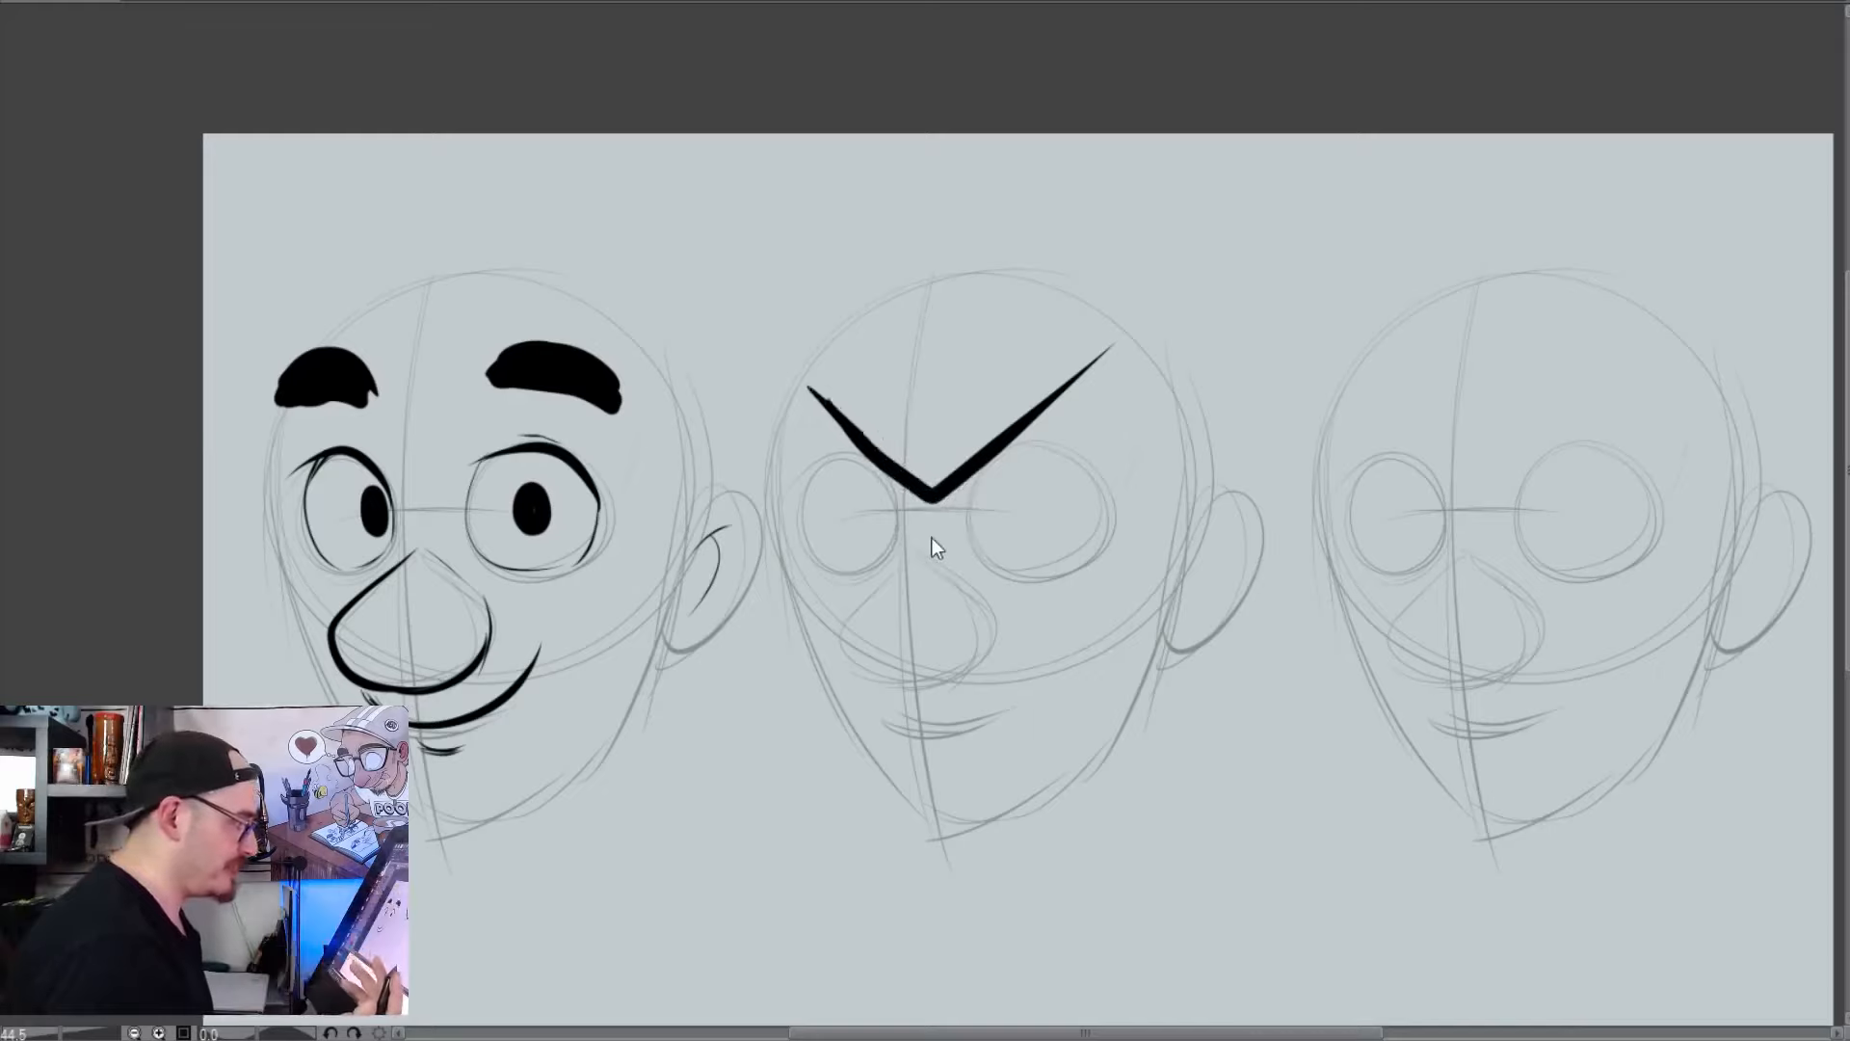
Undo the second head's V-shaped brow and try a thick straight brow at eye level, split at the centre
{"action": "key", "text": "ctrl+z"}
{"action": "key", "text": "ctrl+z"}
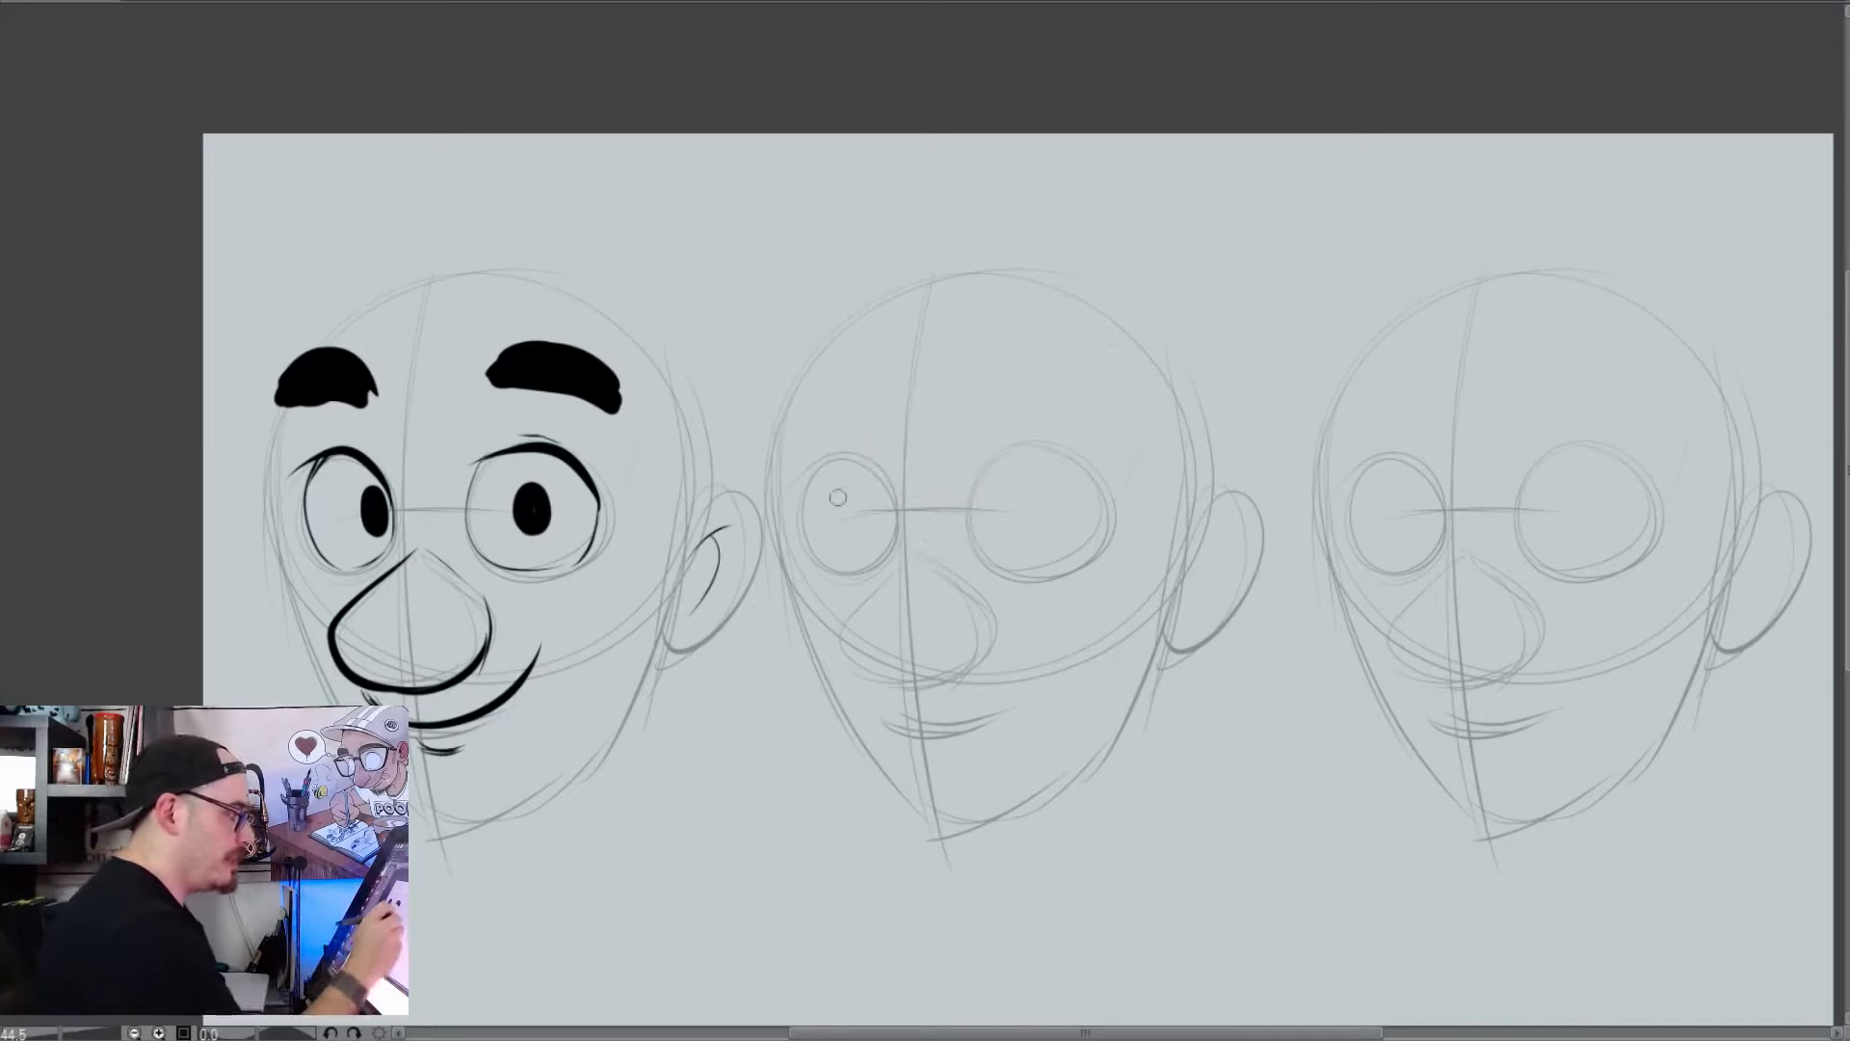
{"action": "left_click_drag", "start_coordinate": [771, 511], "coordinate": [1159, 504]}
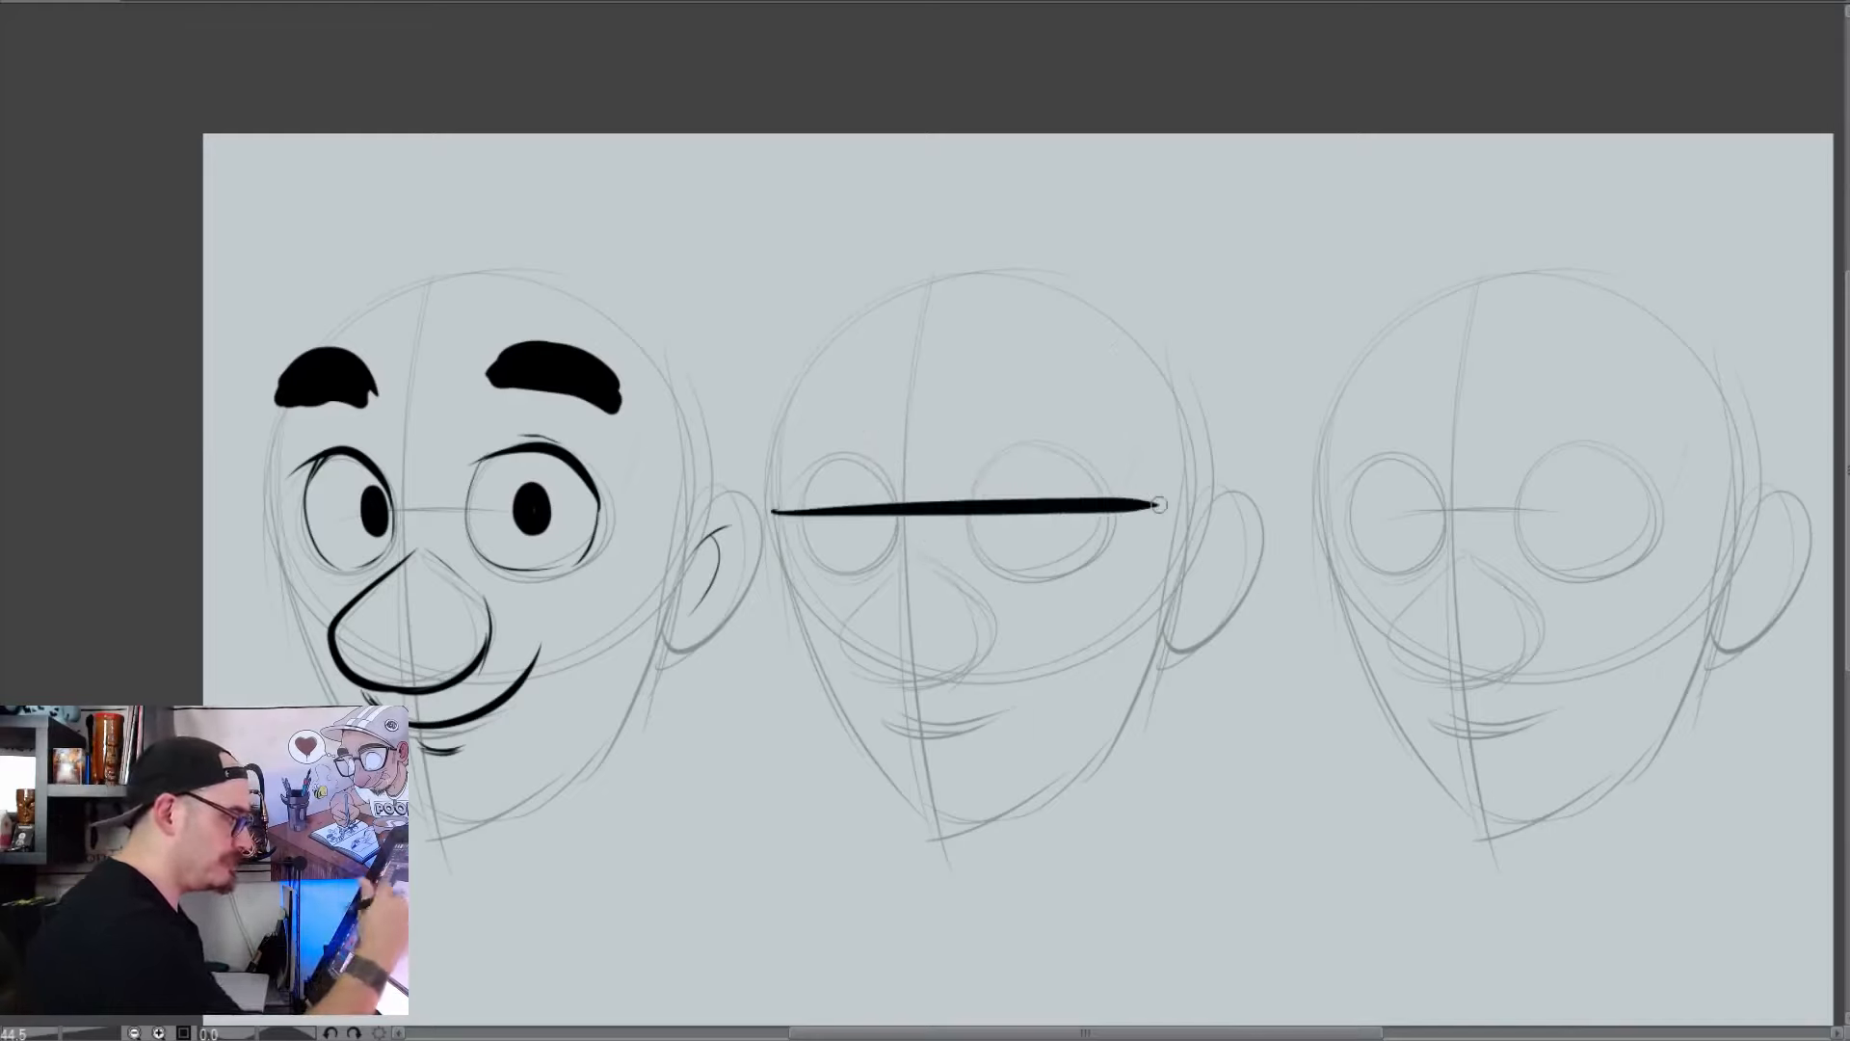
{"action": "key", "text": "e"}
{"action": "left_click_drag", "start_coordinate": [927, 511], "coordinate": [946, 511]}
{"action": "key", "text": "p"}
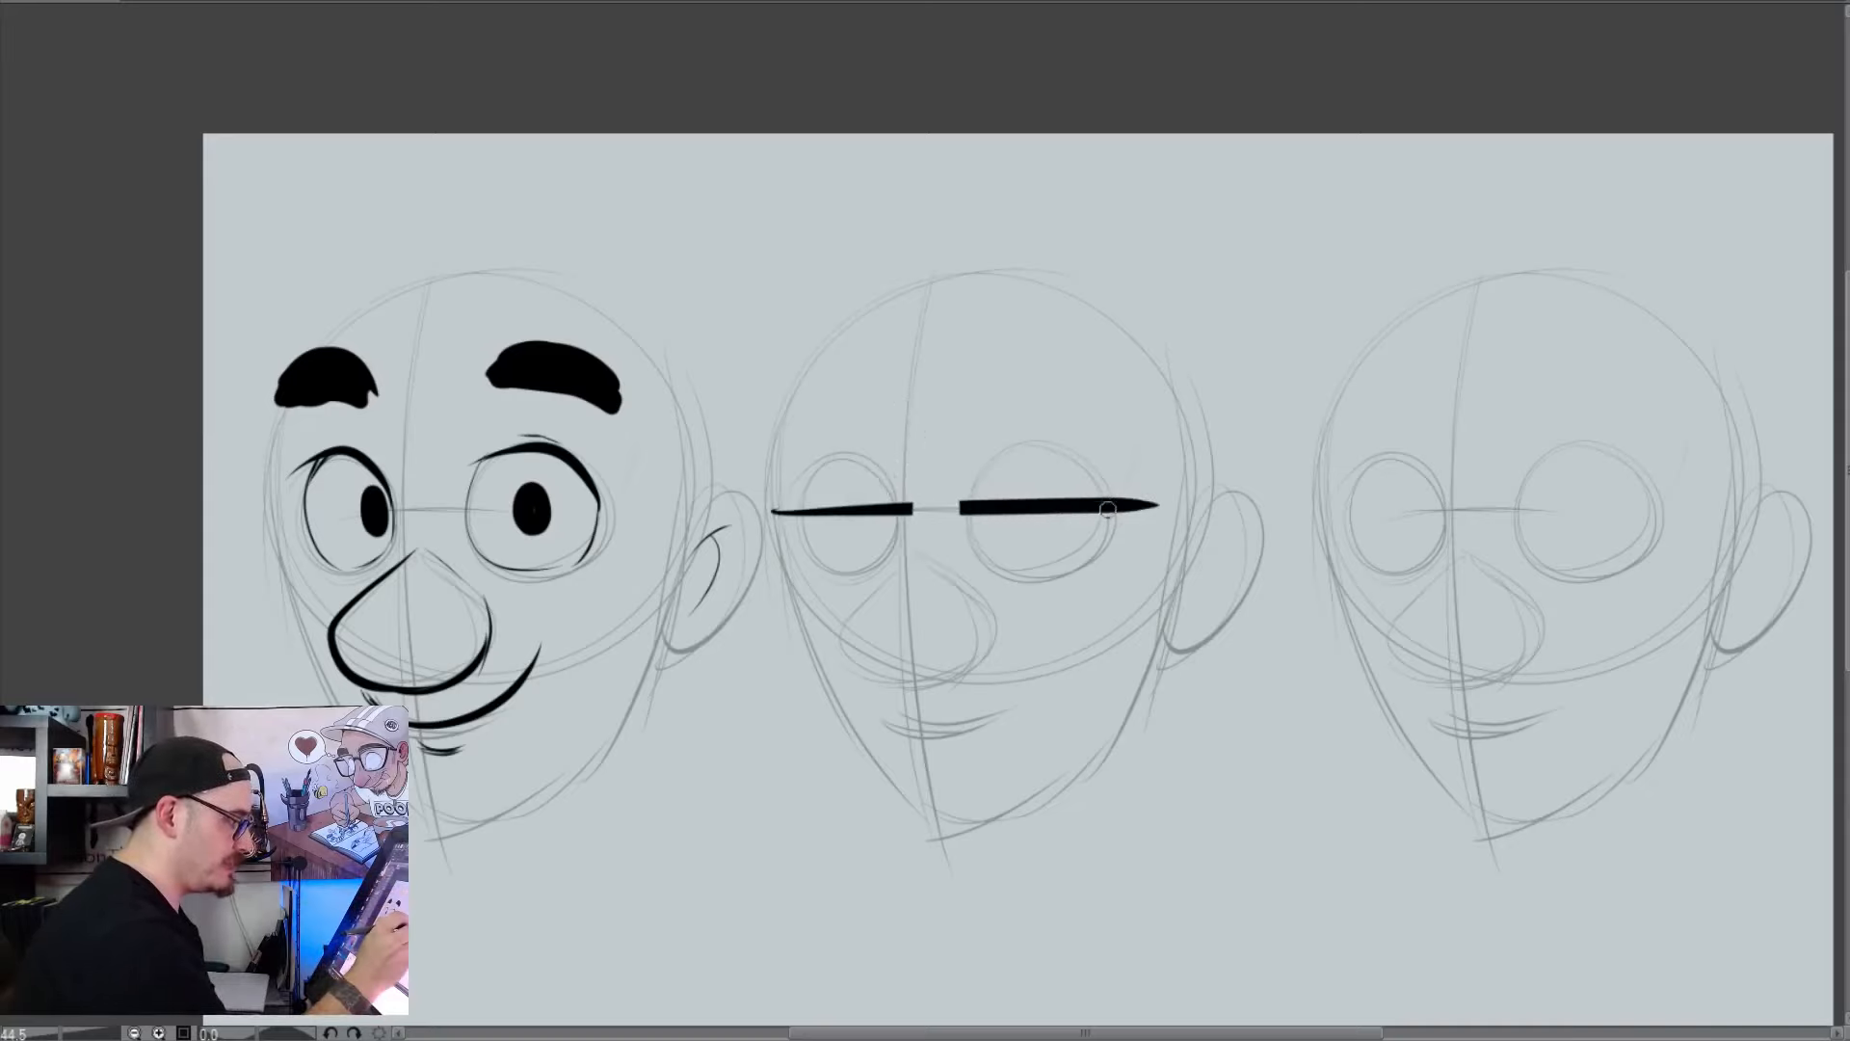
Ink half-hidden eyes with small pupils beneath the second head's straight brows, plus a short stroke for the mouth corner
{"action": "left_click_drag", "start_coordinate": [1108, 510], "coordinate": [964, 518]}
{"action": "key", "text": "ctrl+z"}
{"action": "left_click_drag", "start_coordinate": [809, 528], "coordinate": [913, 536]}
{"action": "mouse_move", "coordinate": [1110, 511]}
{"action": "left_mouse_down"}
{"action": "mouse_move", "coordinate": [976, 511]}
{"action": "mouse_move", "coordinate": [1029, 520]}
{"action": "left_mouse_up"}
{"action": "left_click_drag", "start_coordinate": [862, 516], "coordinate": [871, 522]}
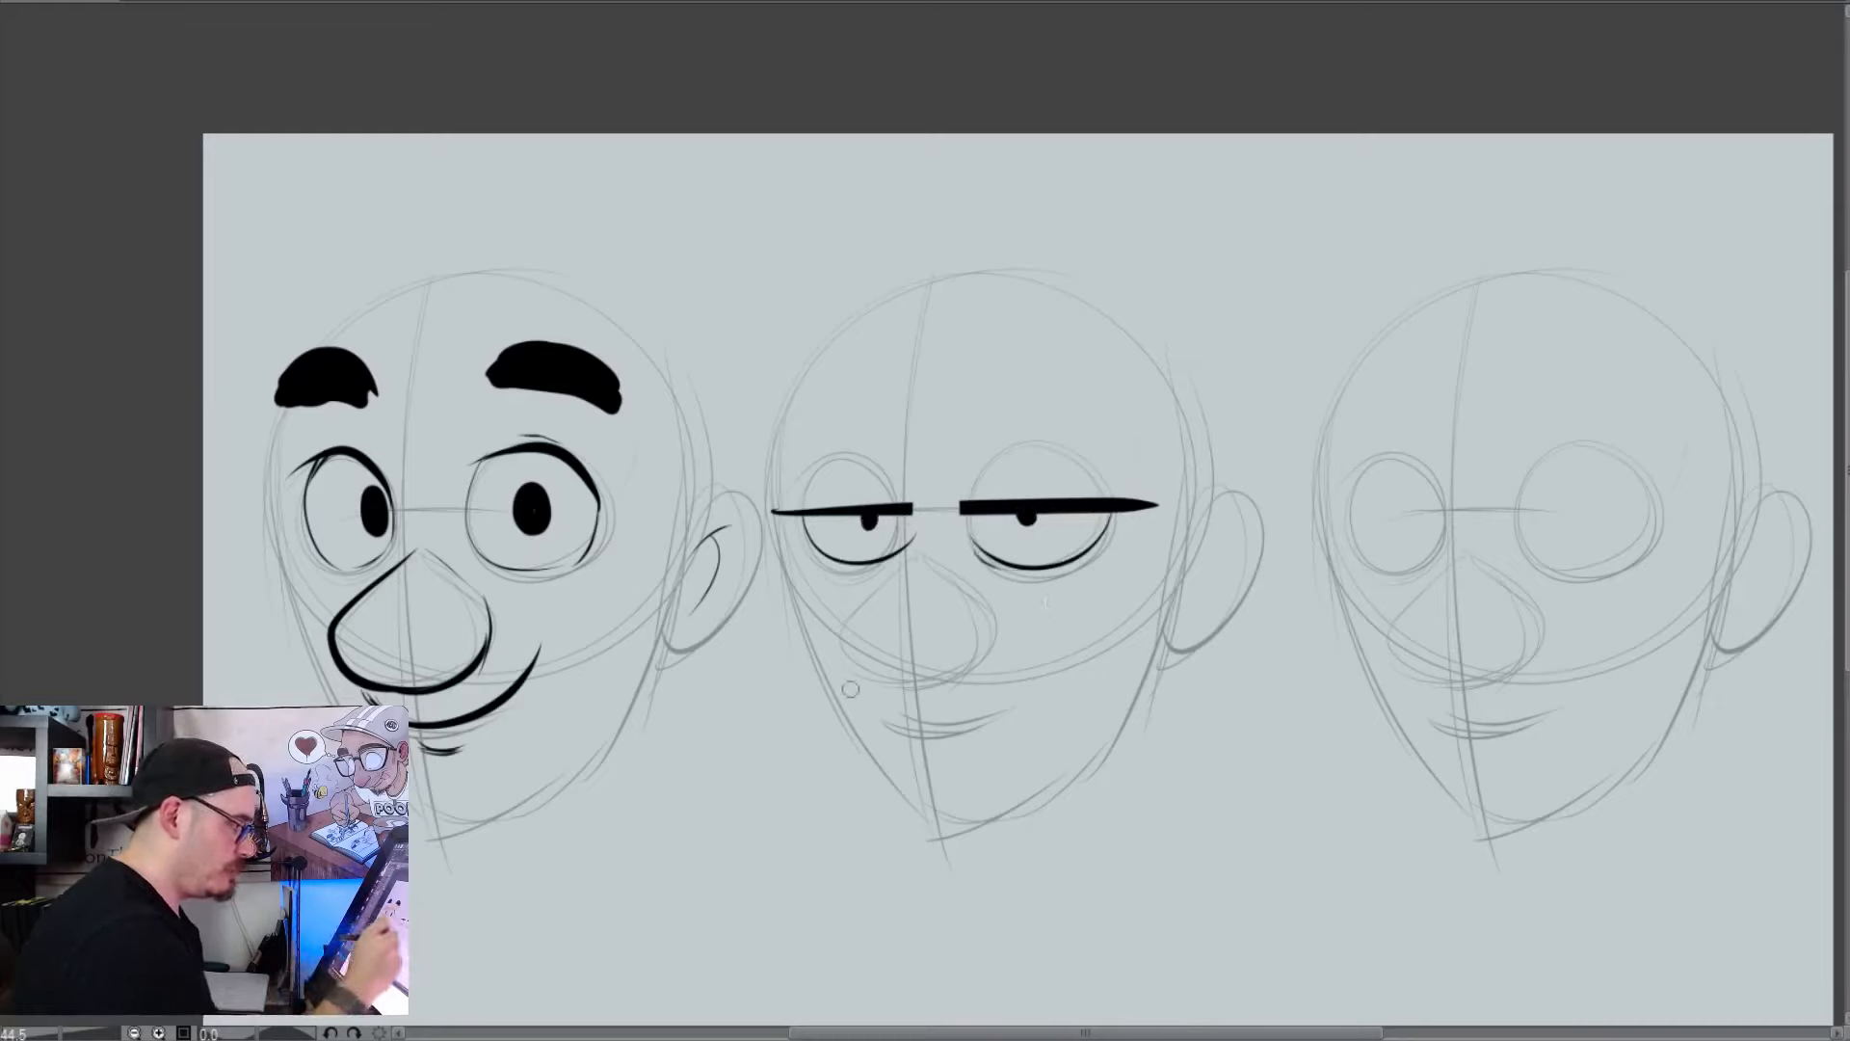
{"action": "left_click_drag", "start_coordinate": [852, 690], "coordinate": [878, 719]}
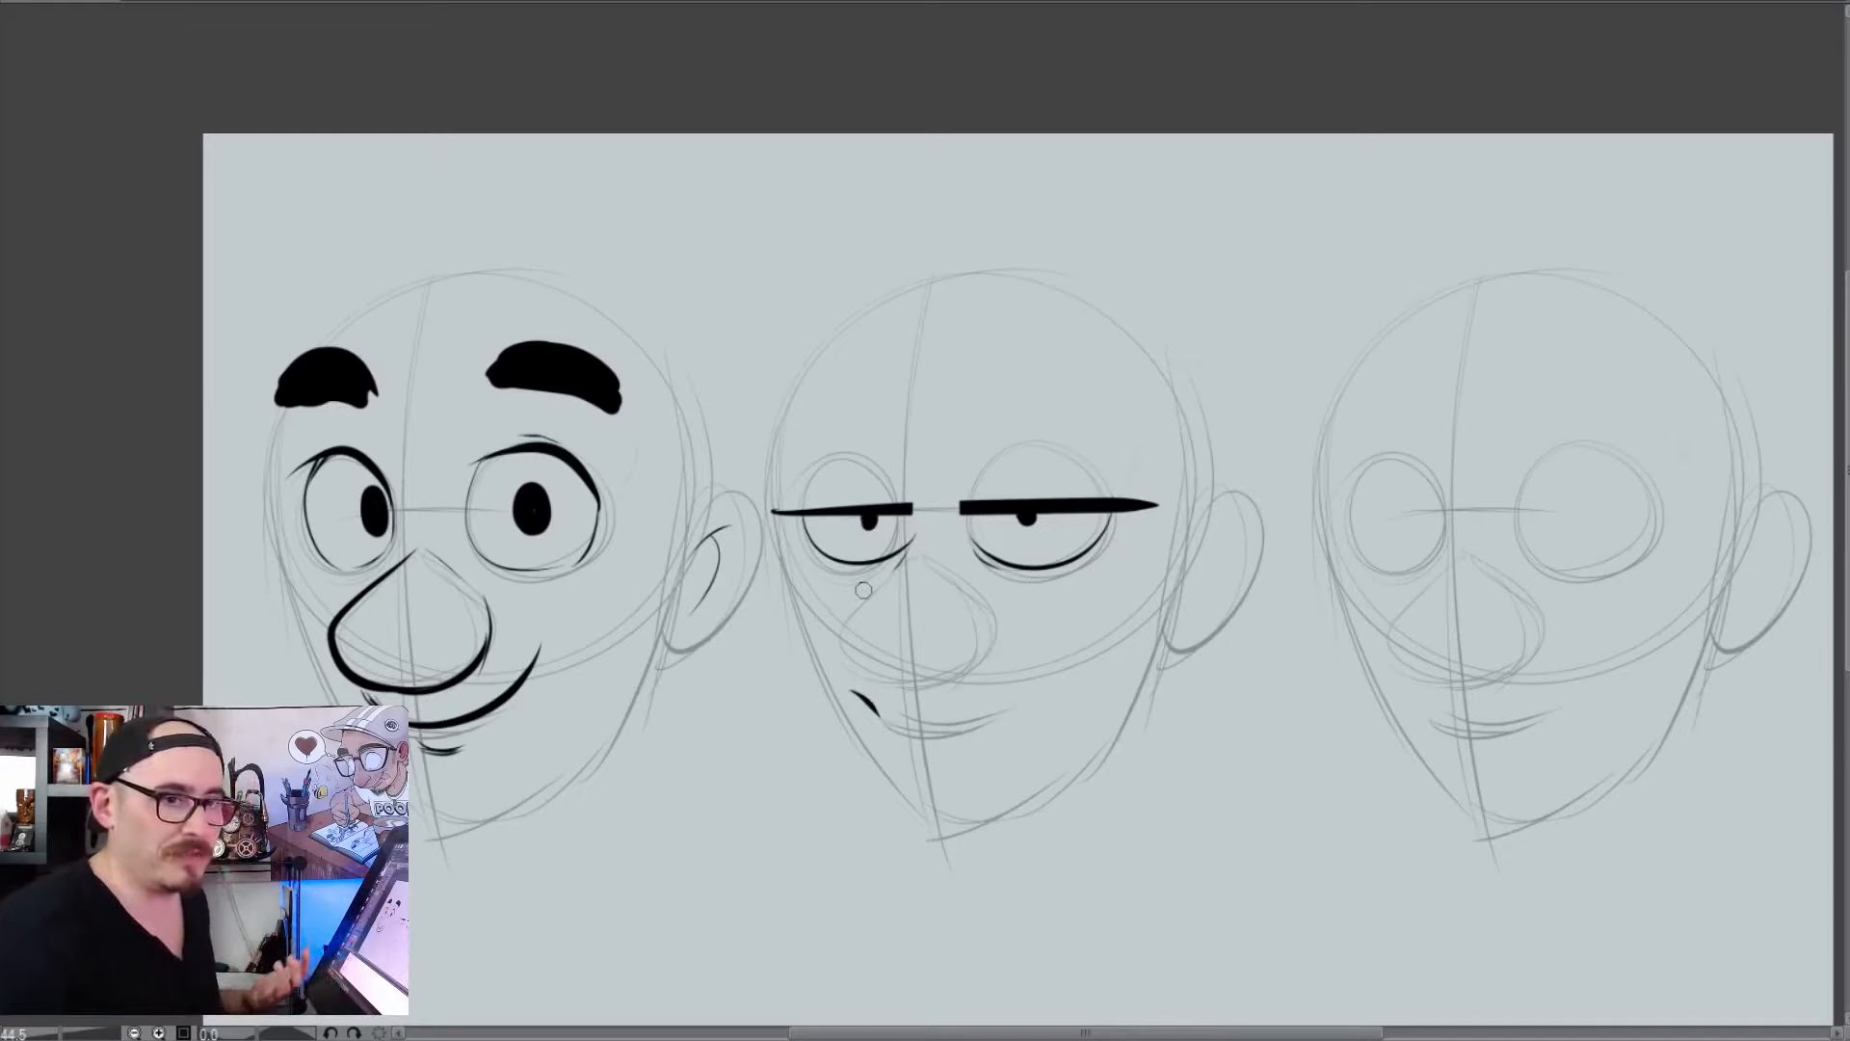
Erase all the inked brows, eyes and mouth lines from the second head, keeping the construction sketch
{"action": "key", "text": "e"}
{"action": "mouse_move", "coordinate": [767, 488]}
{"action": "left_mouse_down"}
{"action": "mouse_move", "coordinate": [827, 553]}
{"action": "mouse_move", "coordinate": [875, 736]}
{"action": "mouse_move", "coordinate": [1136, 482]}
{"action": "left_mouse_up"}
{"action": "key", "text": "p"}
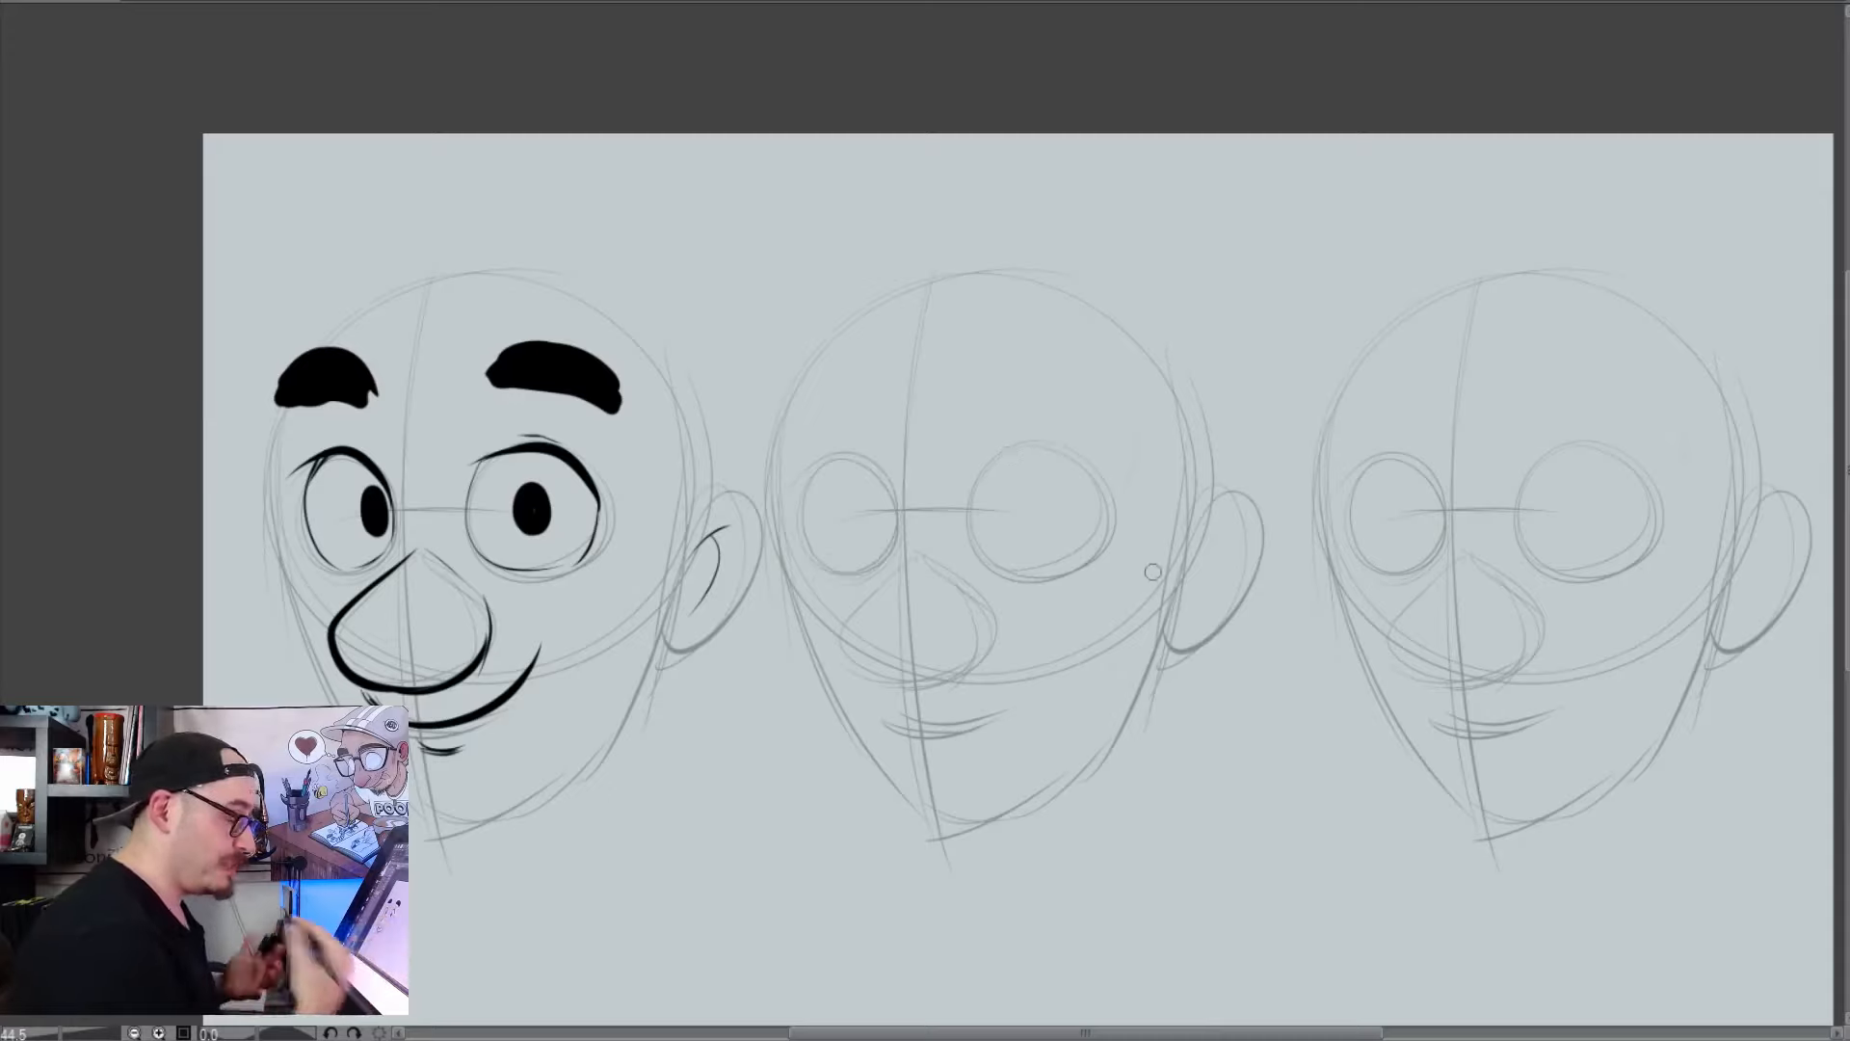
Ink sleepy half-lidded eyes with small pupils and a long pointed nose with a nostril on the second head
{"action": "mouse_move", "coordinate": [893, 514]}
{"action": "left_mouse_down"}
{"action": "mouse_move", "coordinate": [827, 505]}
{"action": "mouse_move", "coordinate": [828, 529]}
{"action": "mouse_move", "coordinate": [1102, 518]}
{"action": "mouse_move", "coordinate": [868, 514]}
{"action": "left_mouse_up"}
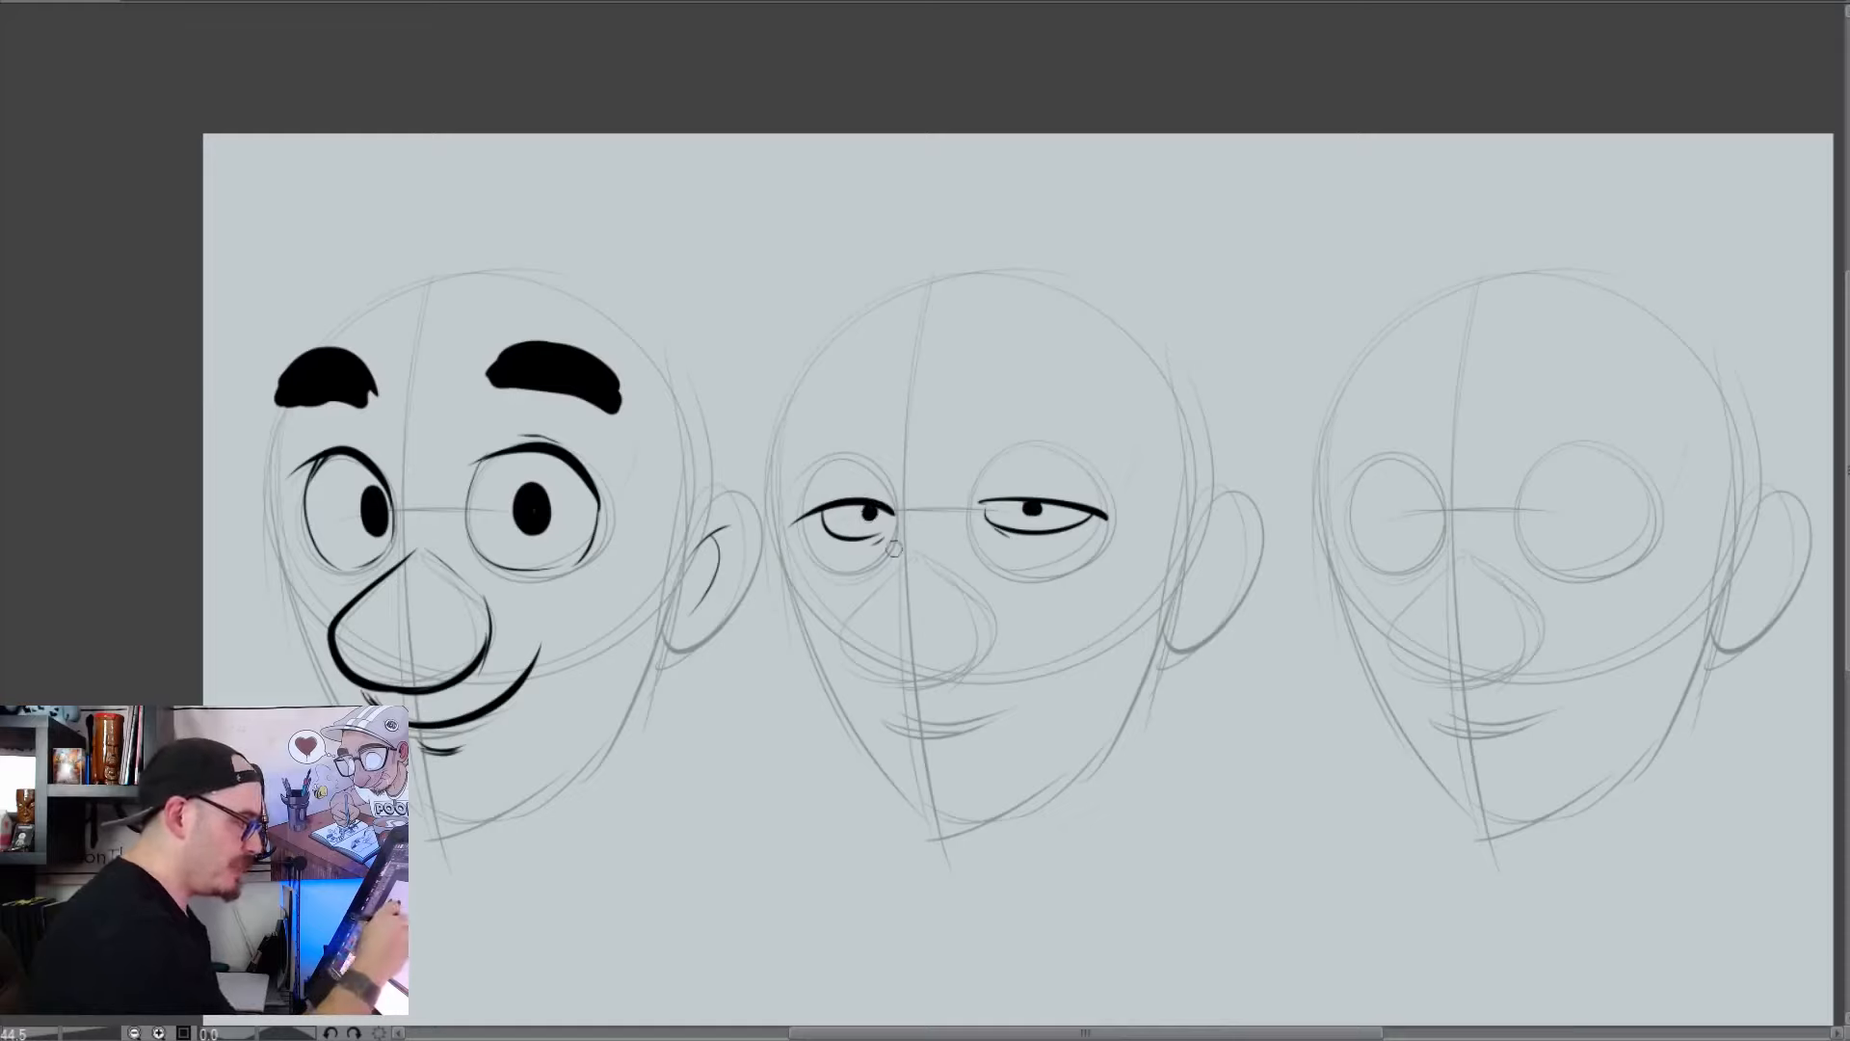
{"action": "mouse_move", "coordinate": [902, 515]}
{"action": "left_mouse_down"}
{"action": "mouse_move", "coordinate": [875, 611]}
{"action": "mouse_move", "coordinate": [944, 675]}
{"action": "mouse_move", "coordinate": [921, 618]}
{"action": "mouse_move", "coordinate": [957, 641]}
{"action": "left_mouse_up"}
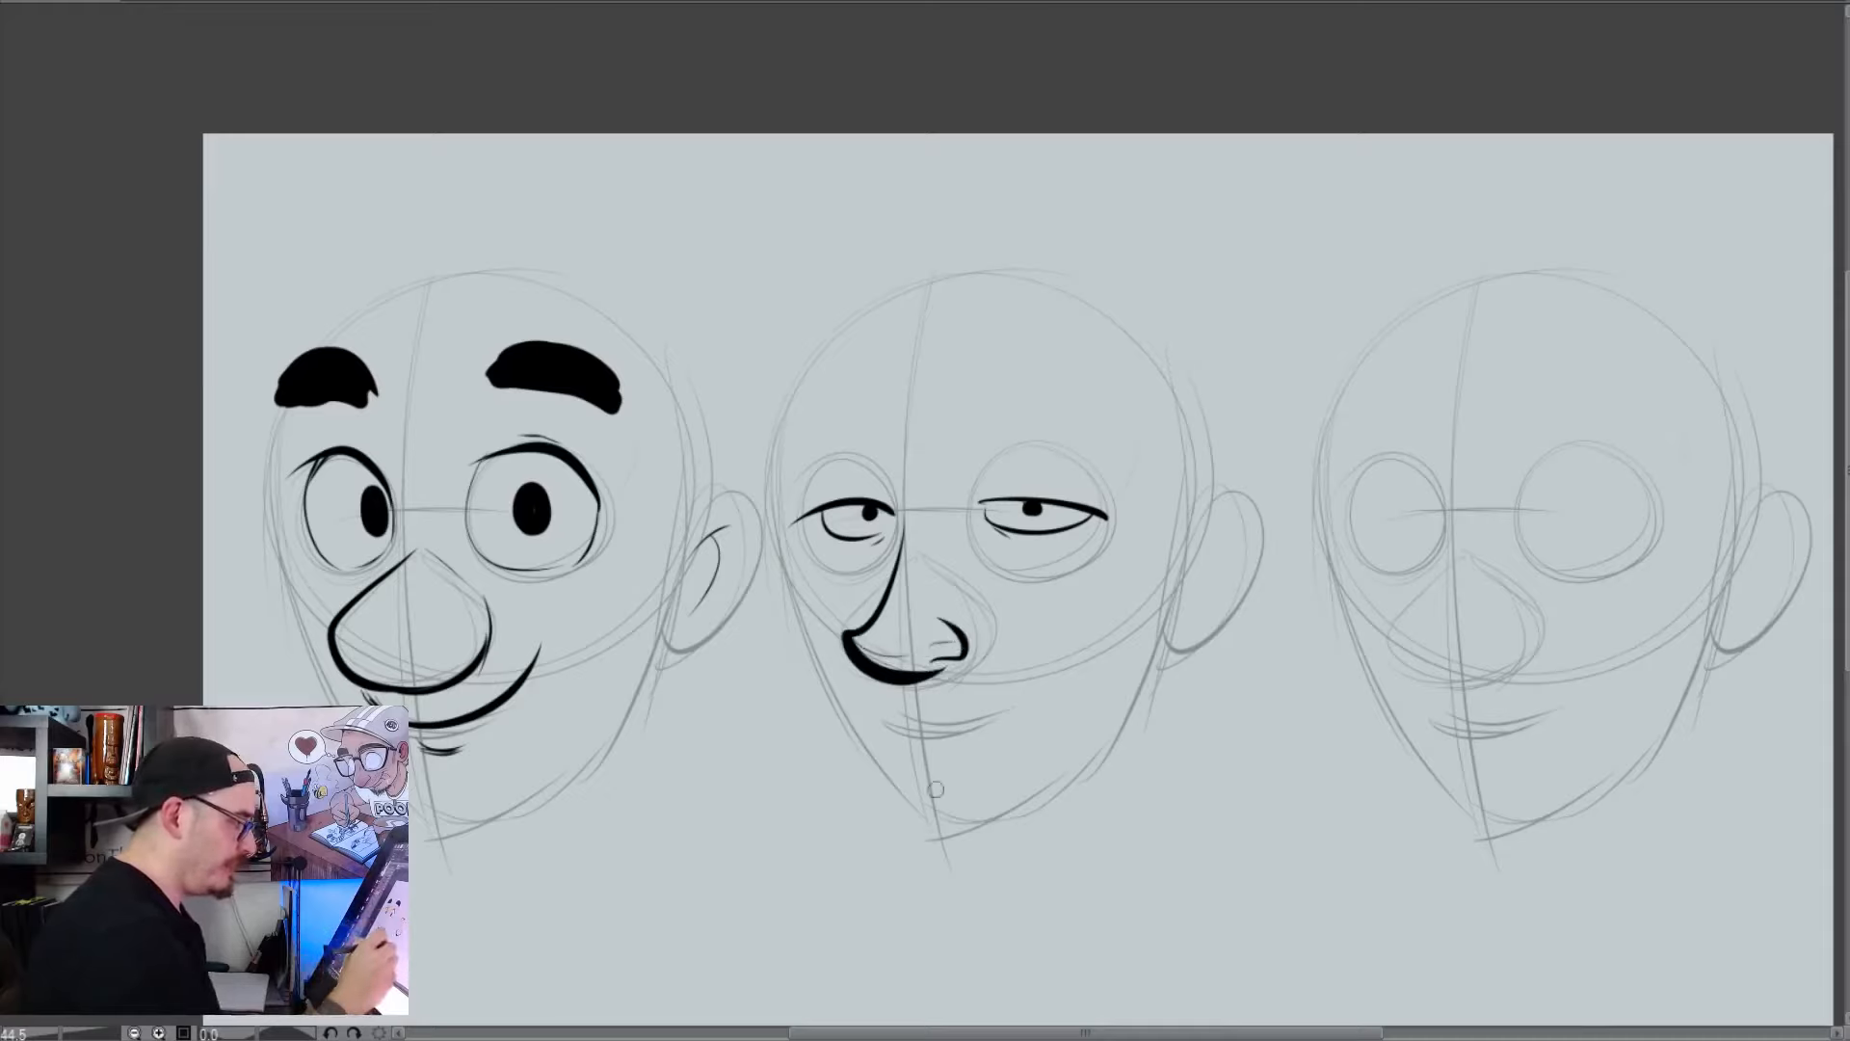
Ink thin arched eyebrows above both of the second head's eyes, redrawing the longer one shorter
{"action": "mouse_move", "coordinate": [887, 521]}
{"action": "left_mouse_down"}
{"action": "mouse_move", "coordinate": [890, 478]}
{"action": "mouse_move", "coordinate": [858, 446]}
{"action": "mouse_move", "coordinate": [783, 472]}
{"action": "left_mouse_up"}
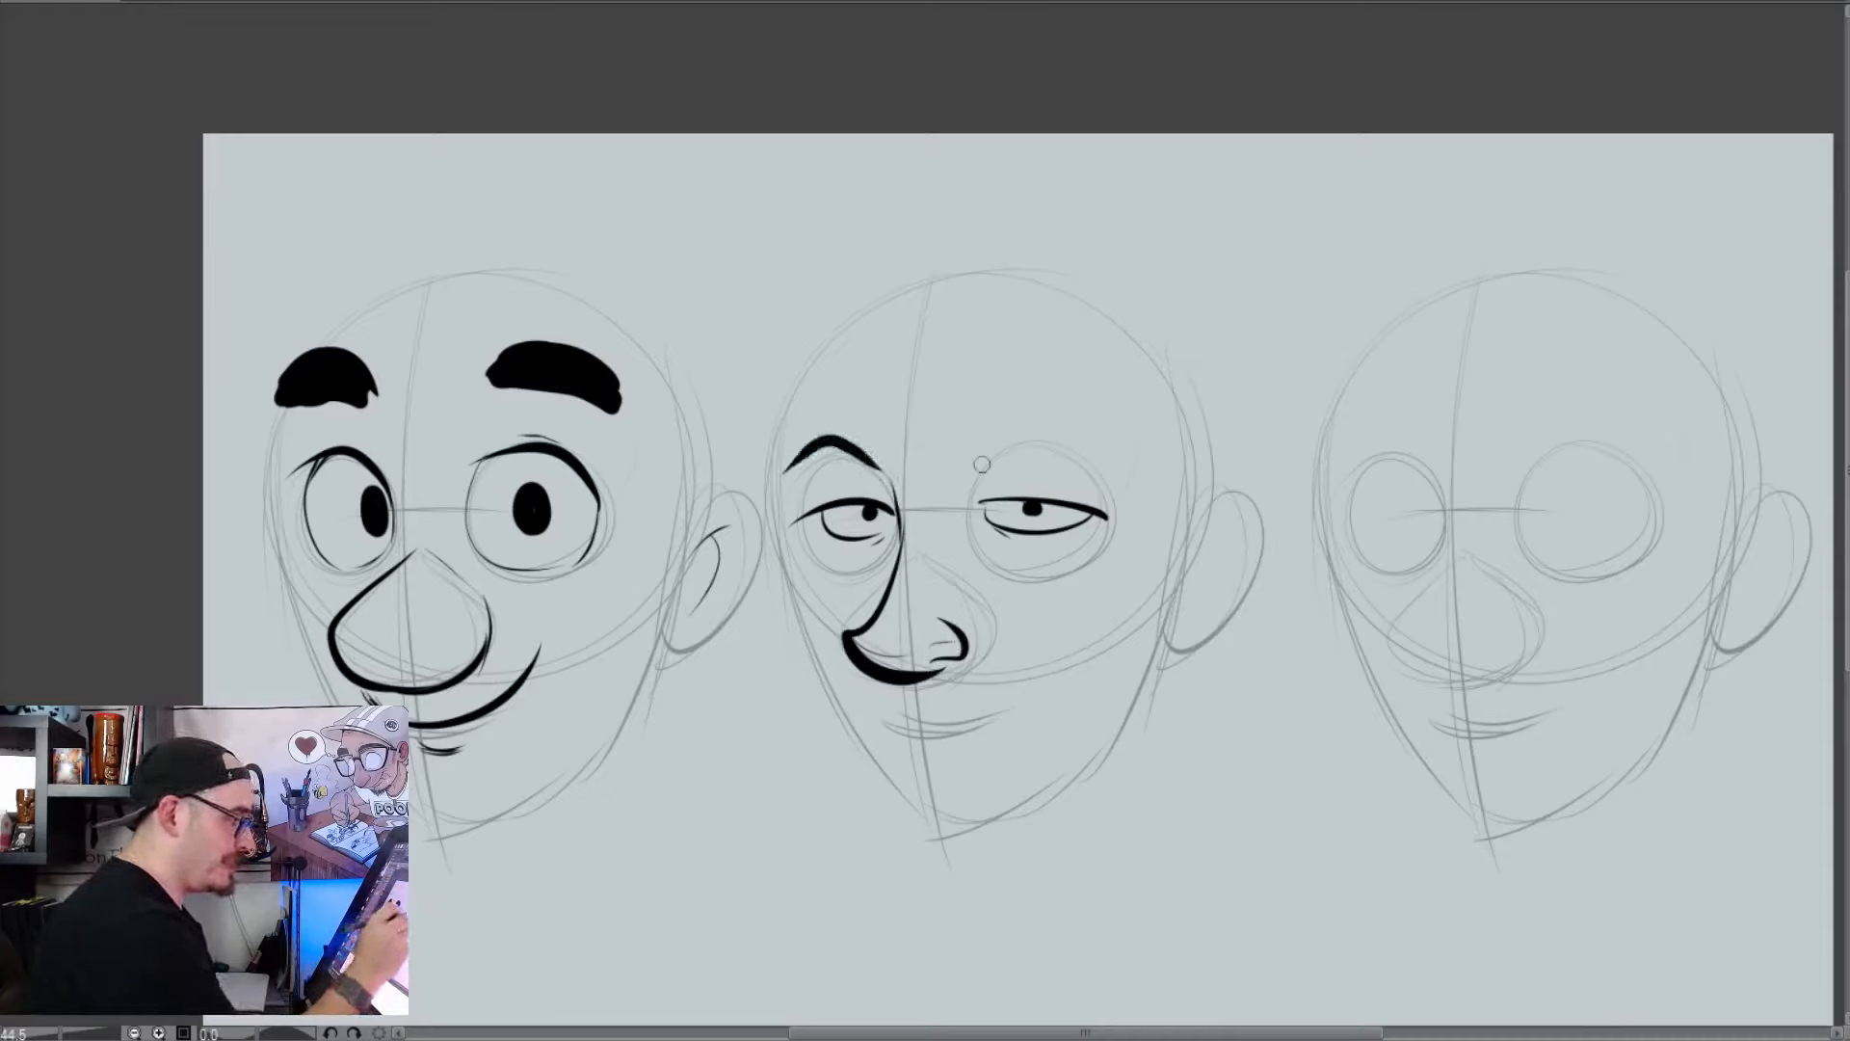
{"action": "left_click_drag", "start_coordinate": [975, 472], "coordinate": [1161, 470]}
{"action": "key", "text": "ctrl+z"}
{"action": "mouse_move", "coordinate": [982, 472]}
{"action": "left_mouse_down"}
{"action": "mouse_move", "coordinate": [1027, 455]}
{"action": "mouse_move", "coordinate": [1113, 470]}
{"action": "left_mouse_up"}
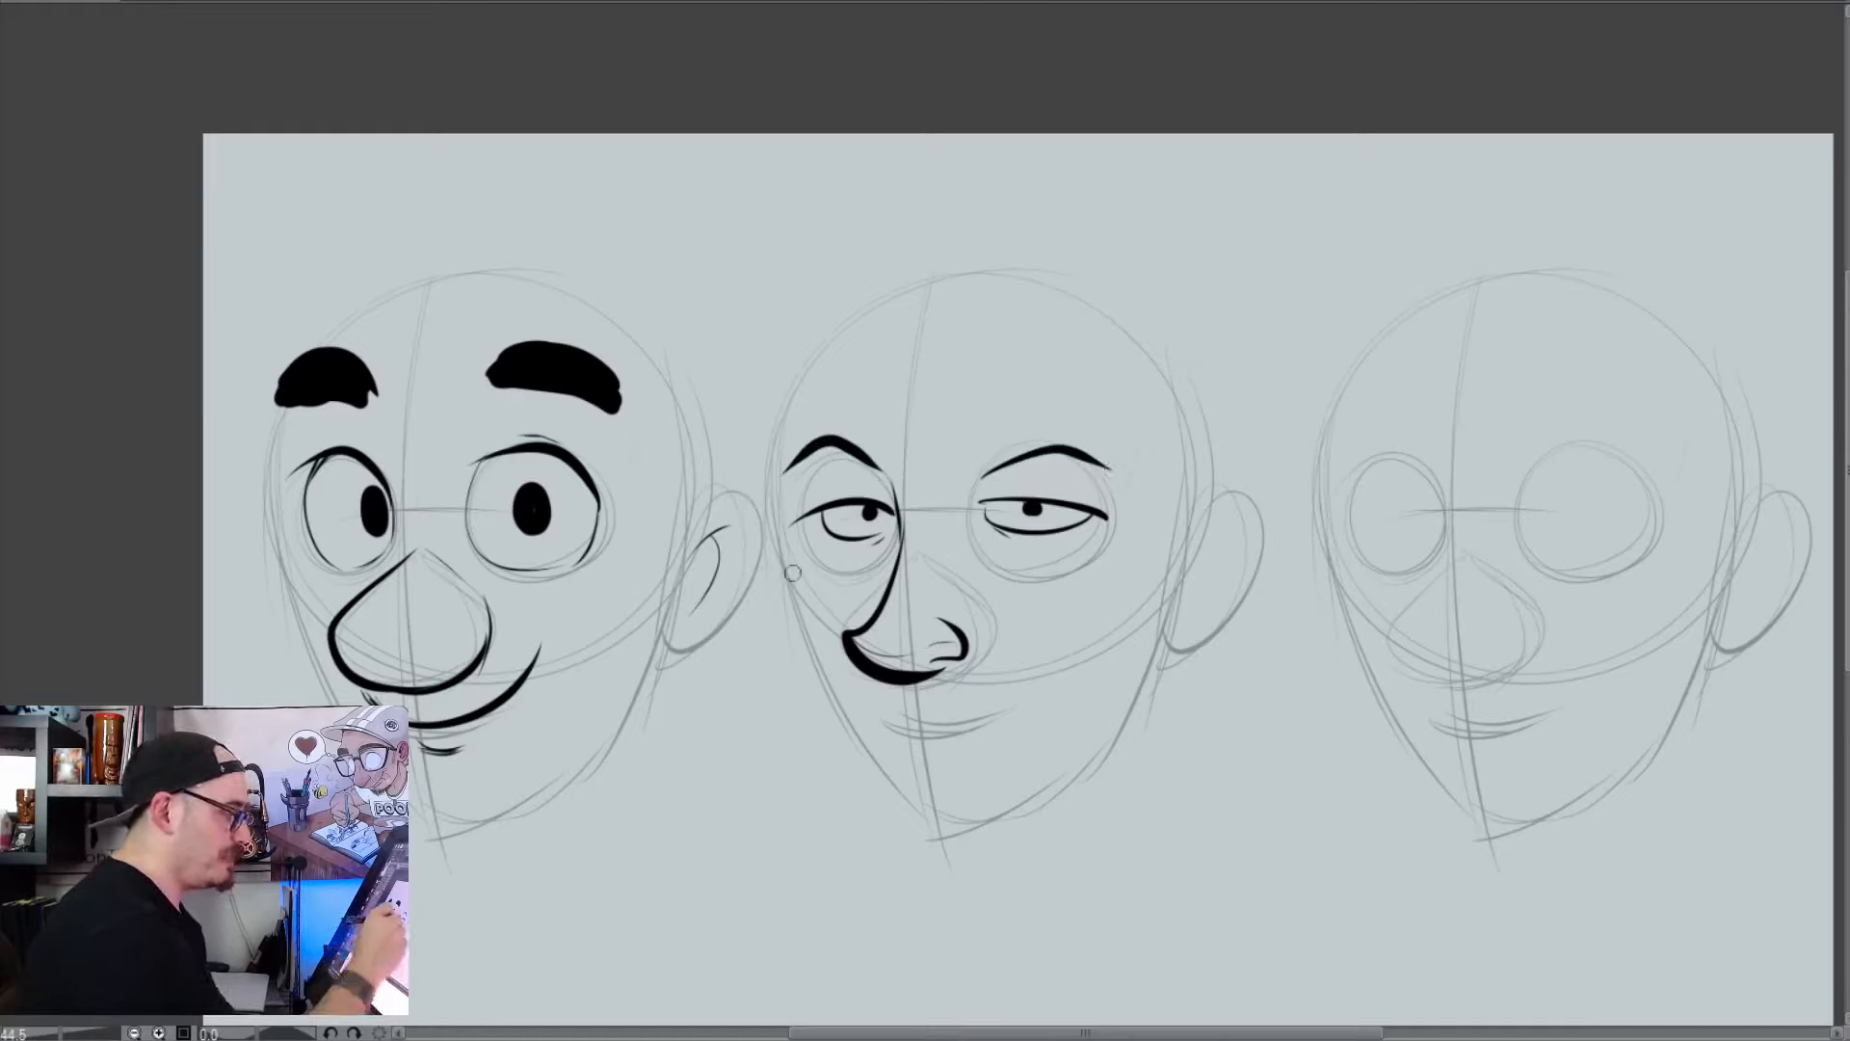
Ink the second head's jaw, skull and ear outline, and add a small downturned mouth above the pointed chin
{"action": "left_click_drag", "start_coordinate": [1144, 546], "coordinate": [1064, 807]}
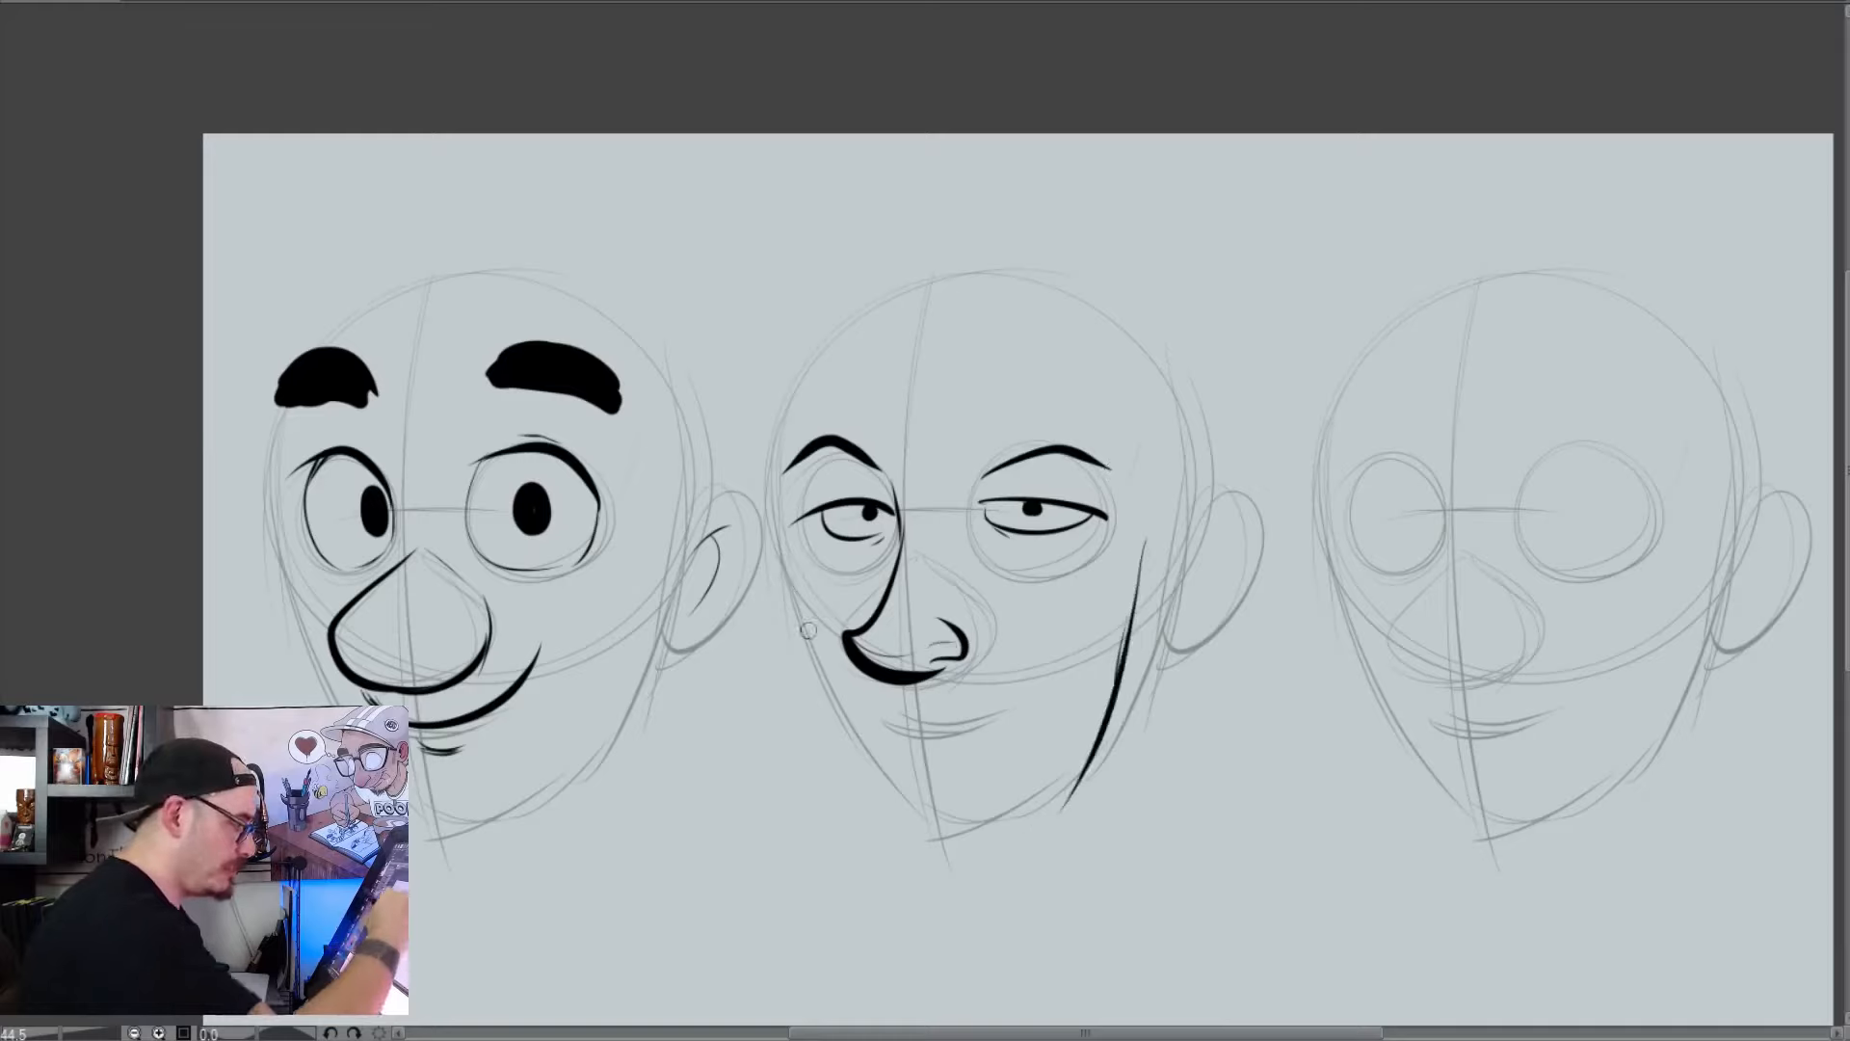
{"action": "mouse_move", "coordinate": [792, 576]}
{"action": "left_mouse_down"}
{"action": "mouse_move", "coordinate": [838, 723]}
{"action": "mouse_move", "coordinate": [943, 821]}
{"action": "mouse_move", "coordinate": [1039, 807]}
{"action": "mouse_move", "coordinate": [1124, 663]}
{"action": "left_mouse_up"}
{"action": "mouse_move", "coordinate": [1195, 490]}
{"action": "left_mouse_down"}
{"action": "mouse_move", "coordinate": [1187, 435]}
{"action": "mouse_move", "coordinate": [783, 412]}
{"action": "left_mouse_up"}
{"action": "mouse_move", "coordinate": [840, 306]}
{"action": "left_mouse_down"}
{"action": "mouse_move", "coordinate": [804, 347]}
{"action": "mouse_move", "coordinate": [799, 639]}
{"action": "left_mouse_up"}
{"action": "left_click_drag", "start_coordinate": [1194, 493], "coordinate": [1135, 655]}
{"action": "left_click_drag", "start_coordinate": [1214, 541], "coordinate": [1163, 605]}
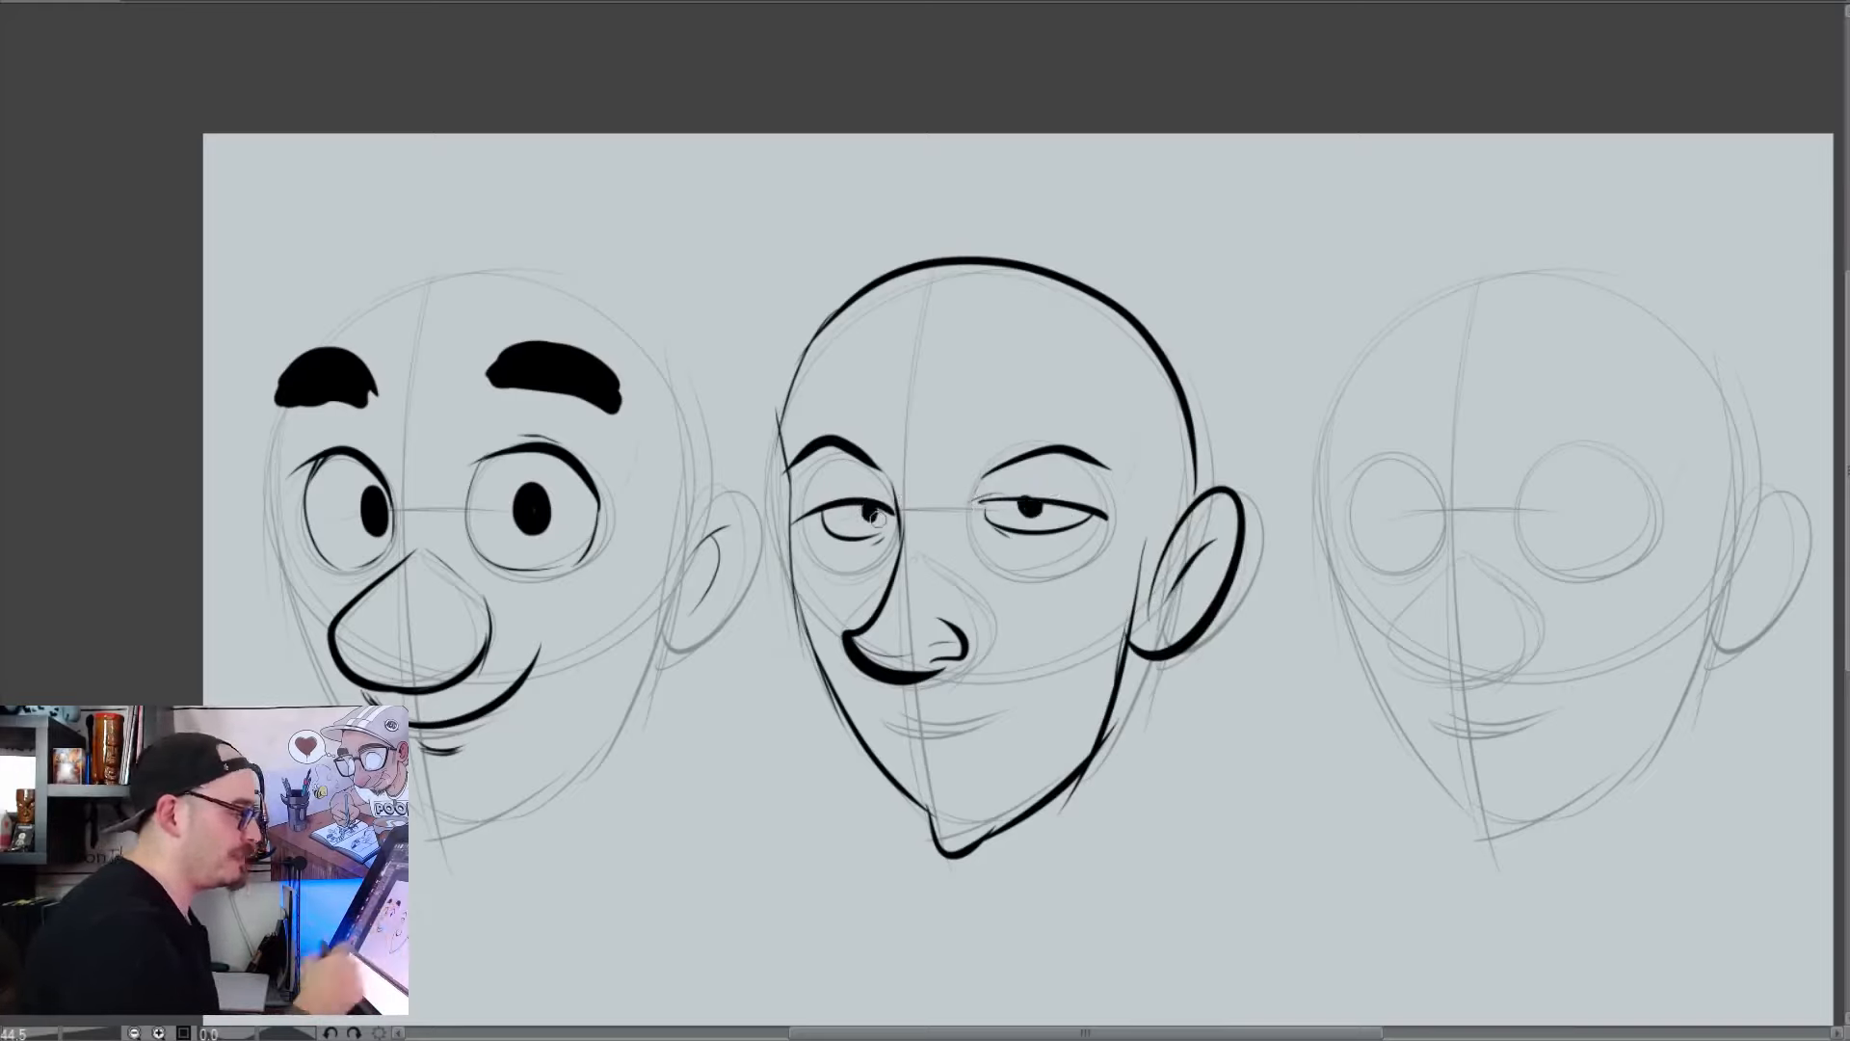
{"action": "left_click_drag", "start_coordinate": [906, 740], "coordinate": [959, 754]}
{"action": "key", "text": "ctrl+z"}
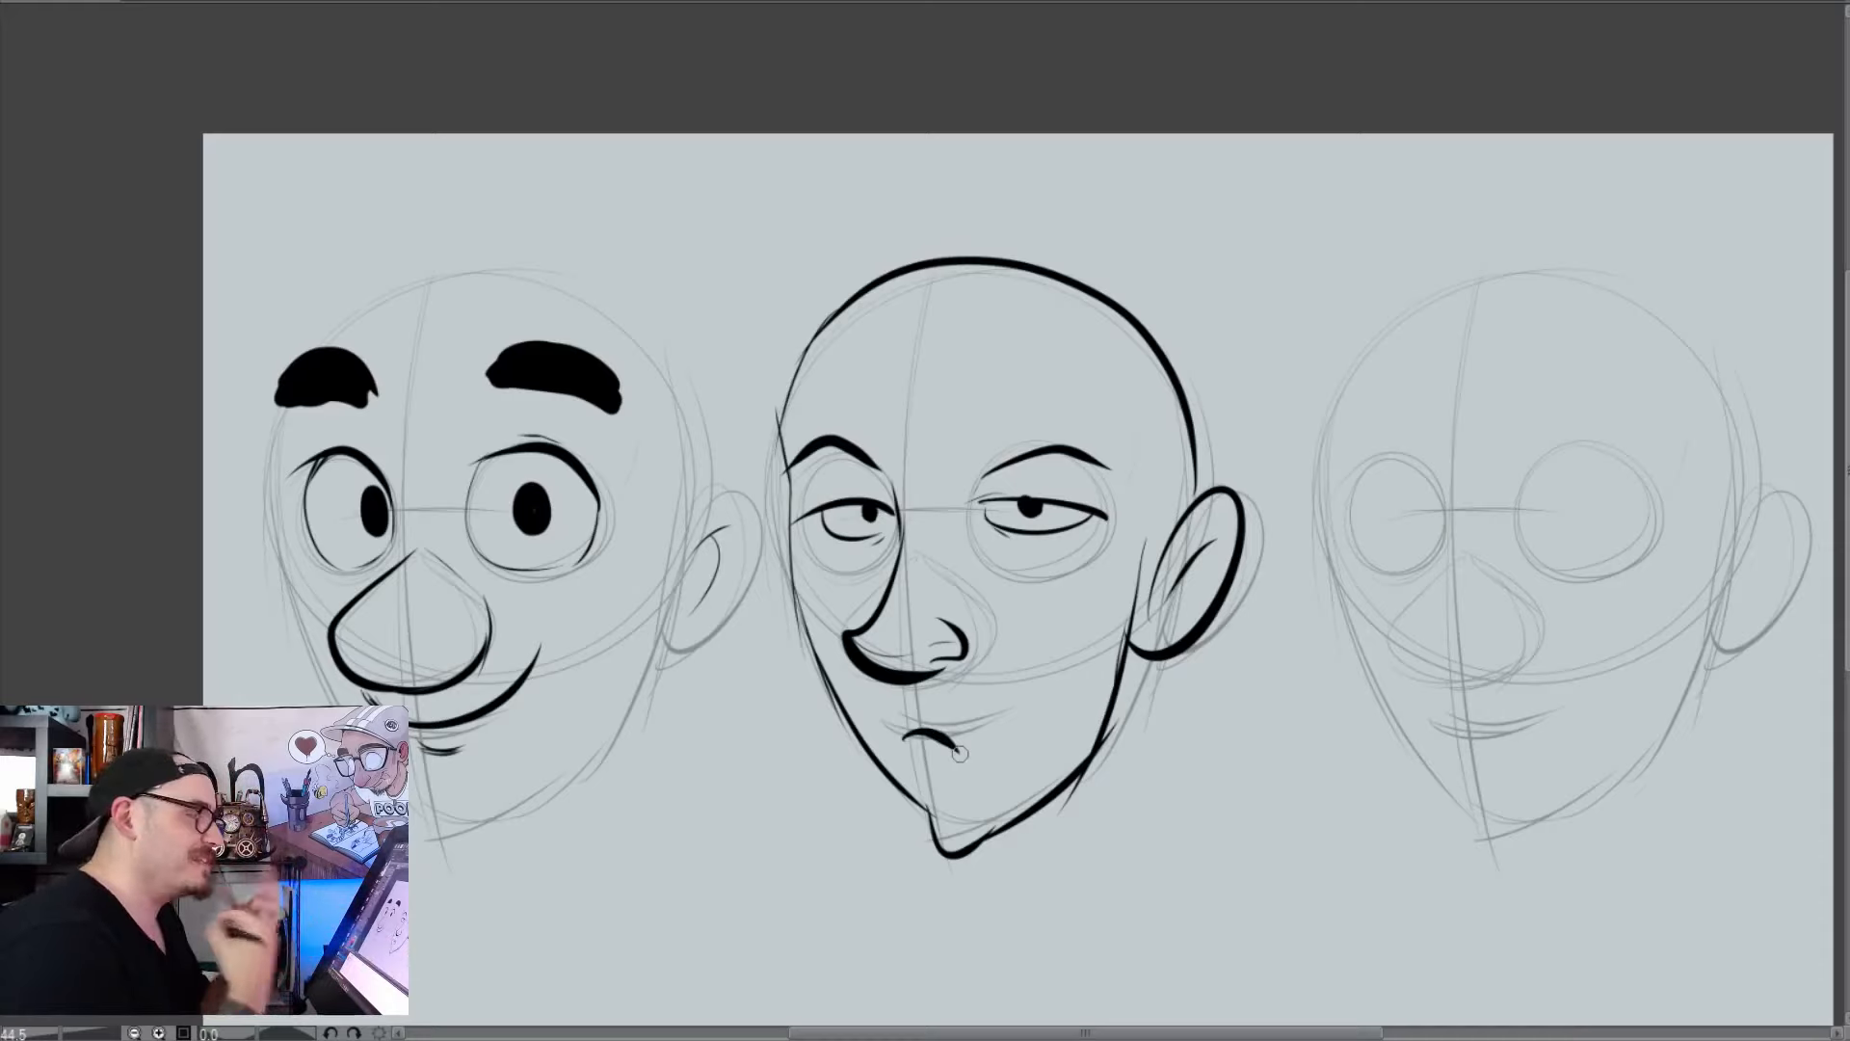
Try a thick rounded creature outline over the third head, extending both sides into a long neck
{"action": "left_click_drag", "start_coordinate": [1412, 845], "coordinate": [1285, 797]}
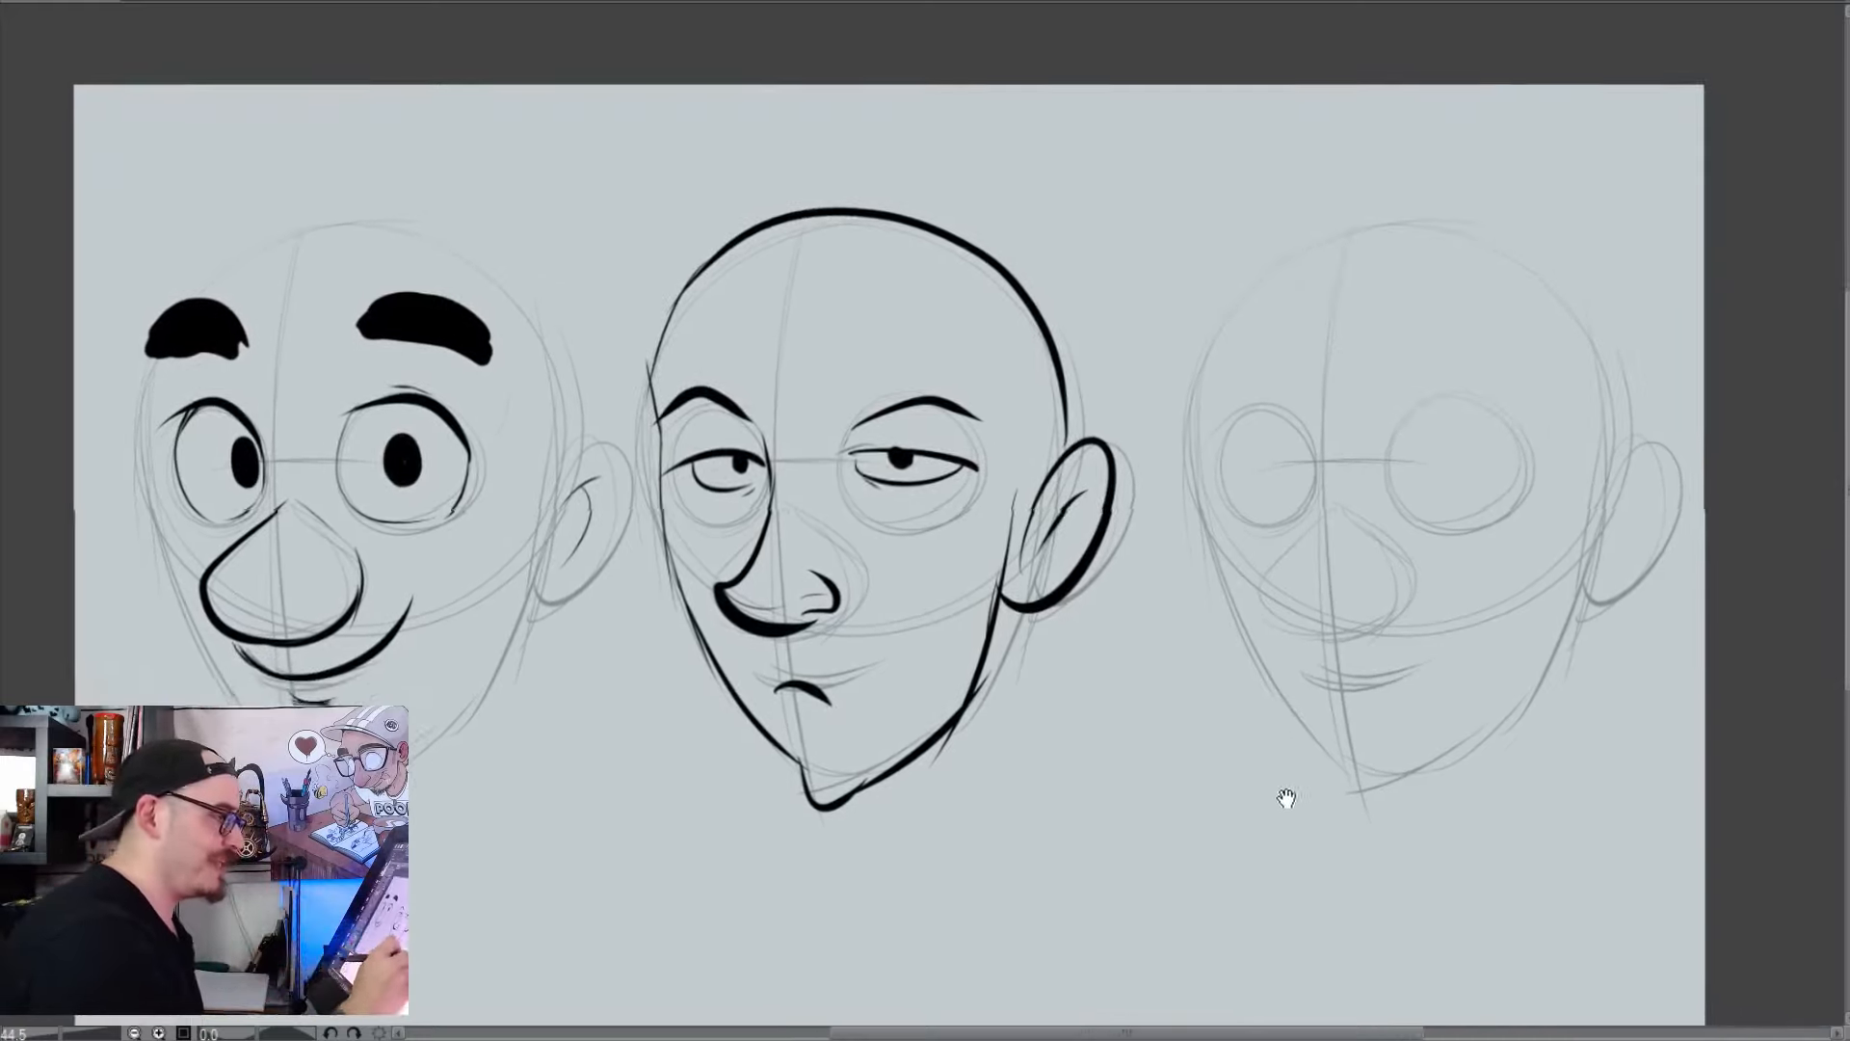
{"action": "left_click_drag", "start_coordinate": [1445, 870], "coordinate": [1399, 855]}
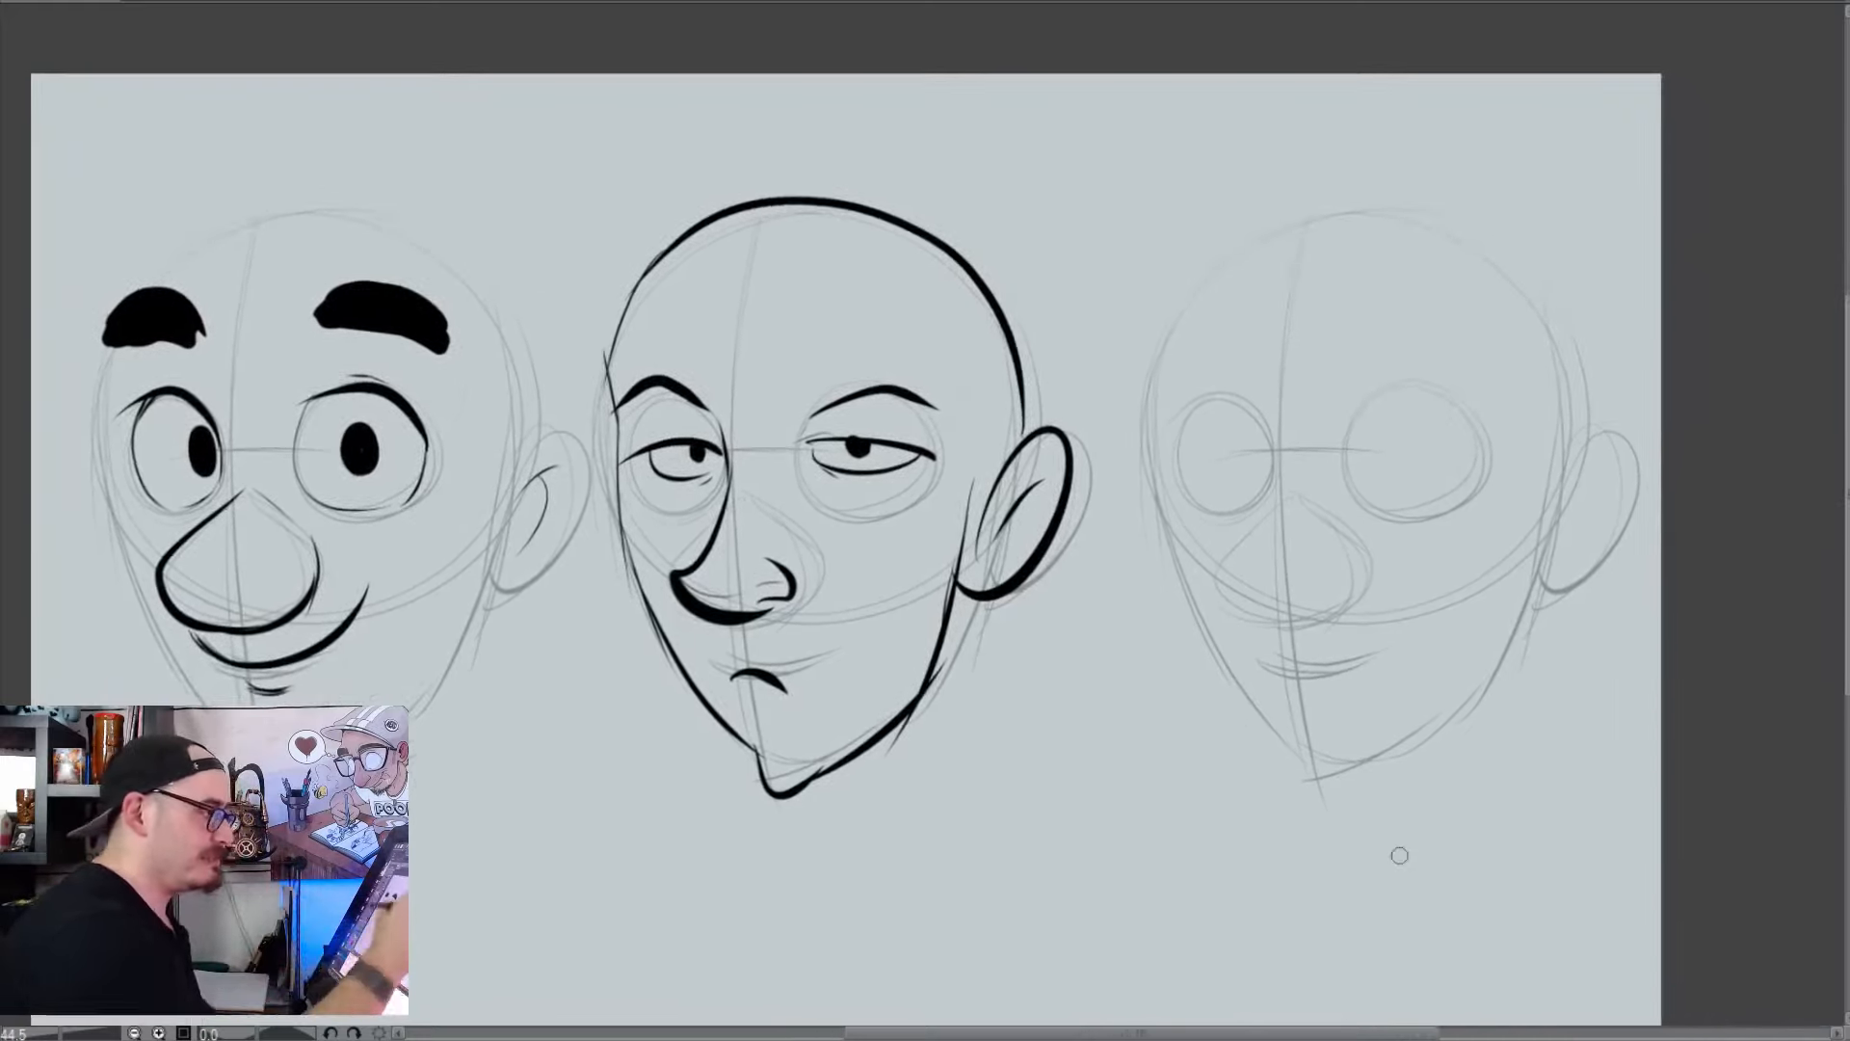
{"action": "mouse_move", "coordinate": [1362, 210]}
{"action": "left_mouse_down"}
{"action": "mouse_move", "coordinate": [1152, 477]}
{"action": "mouse_move", "coordinate": [1169, 954]}
{"action": "left_mouse_up"}
{"action": "key", "text": "ctrl+z"}
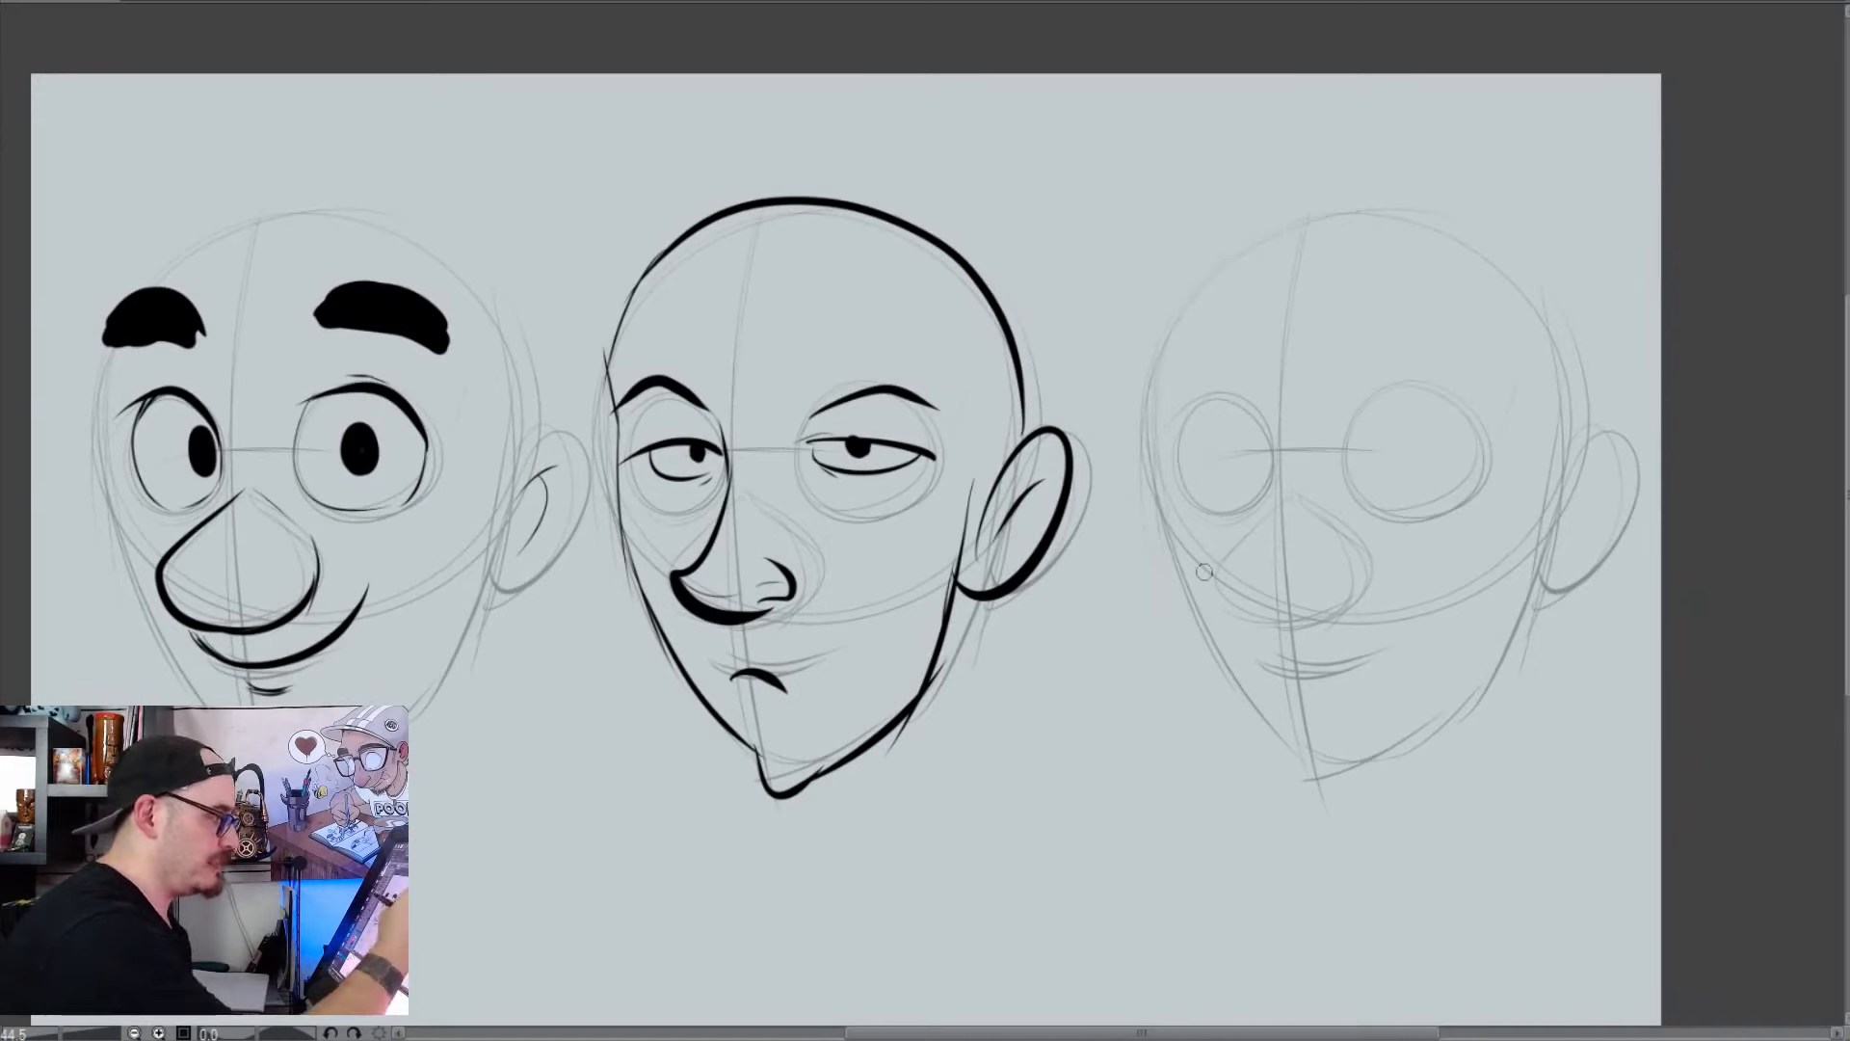
{"action": "mouse_move", "coordinate": [1226, 262]}
{"action": "left_mouse_down"}
{"action": "mouse_move", "coordinate": [1373, 217]}
{"action": "mouse_move", "coordinate": [1549, 626]}
{"action": "mouse_move", "coordinate": [1541, 990]}
{"action": "left_mouse_up"}
{"action": "mouse_move", "coordinate": [1334, 219]}
{"action": "left_mouse_down"}
{"action": "mouse_move", "coordinate": [1185, 294]}
{"action": "mouse_move", "coordinate": [1161, 599]}
{"action": "mouse_move", "coordinate": [1154, 488]}
{"action": "mouse_move", "coordinate": [1202, 997]}
{"action": "left_mouse_up"}
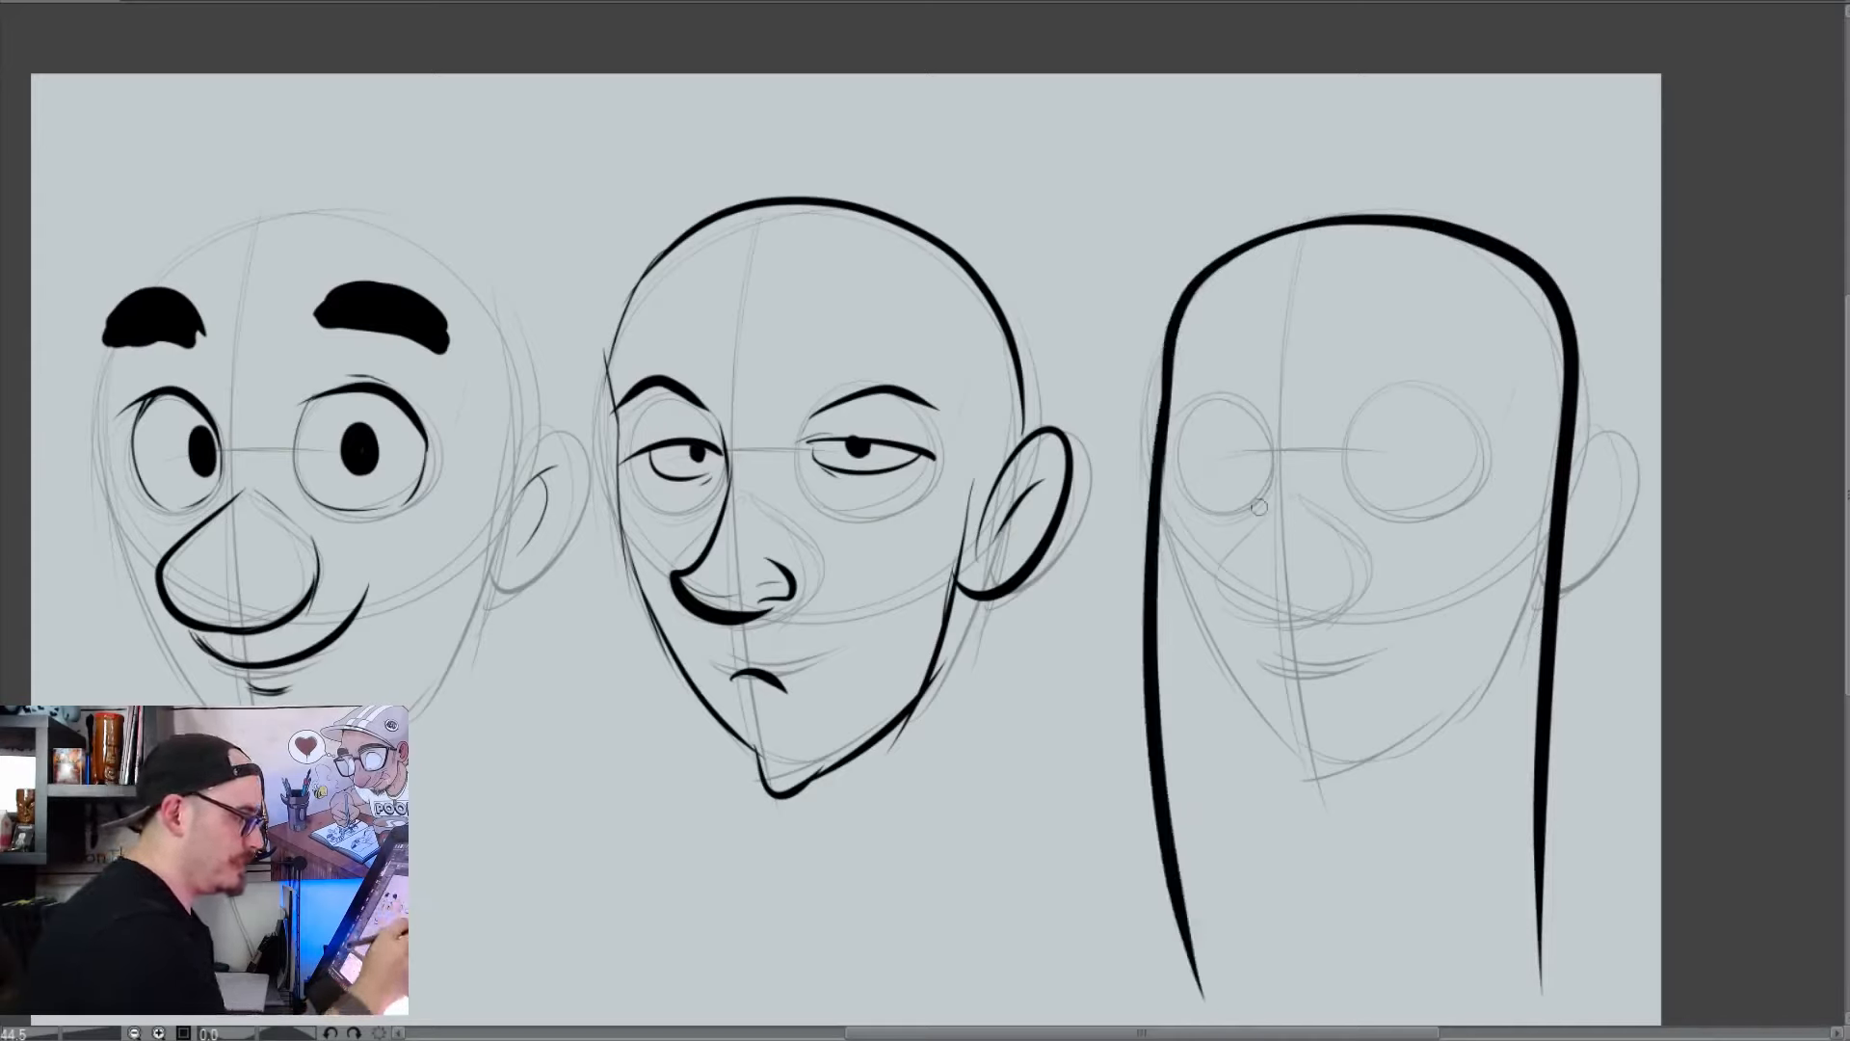
Outline two large rounded eyes with slightly peaked tops on the third head, following the eye construction circles
{"action": "left_click_drag", "start_coordinate": [1485, 453], "coordinate": [1366, 428]}
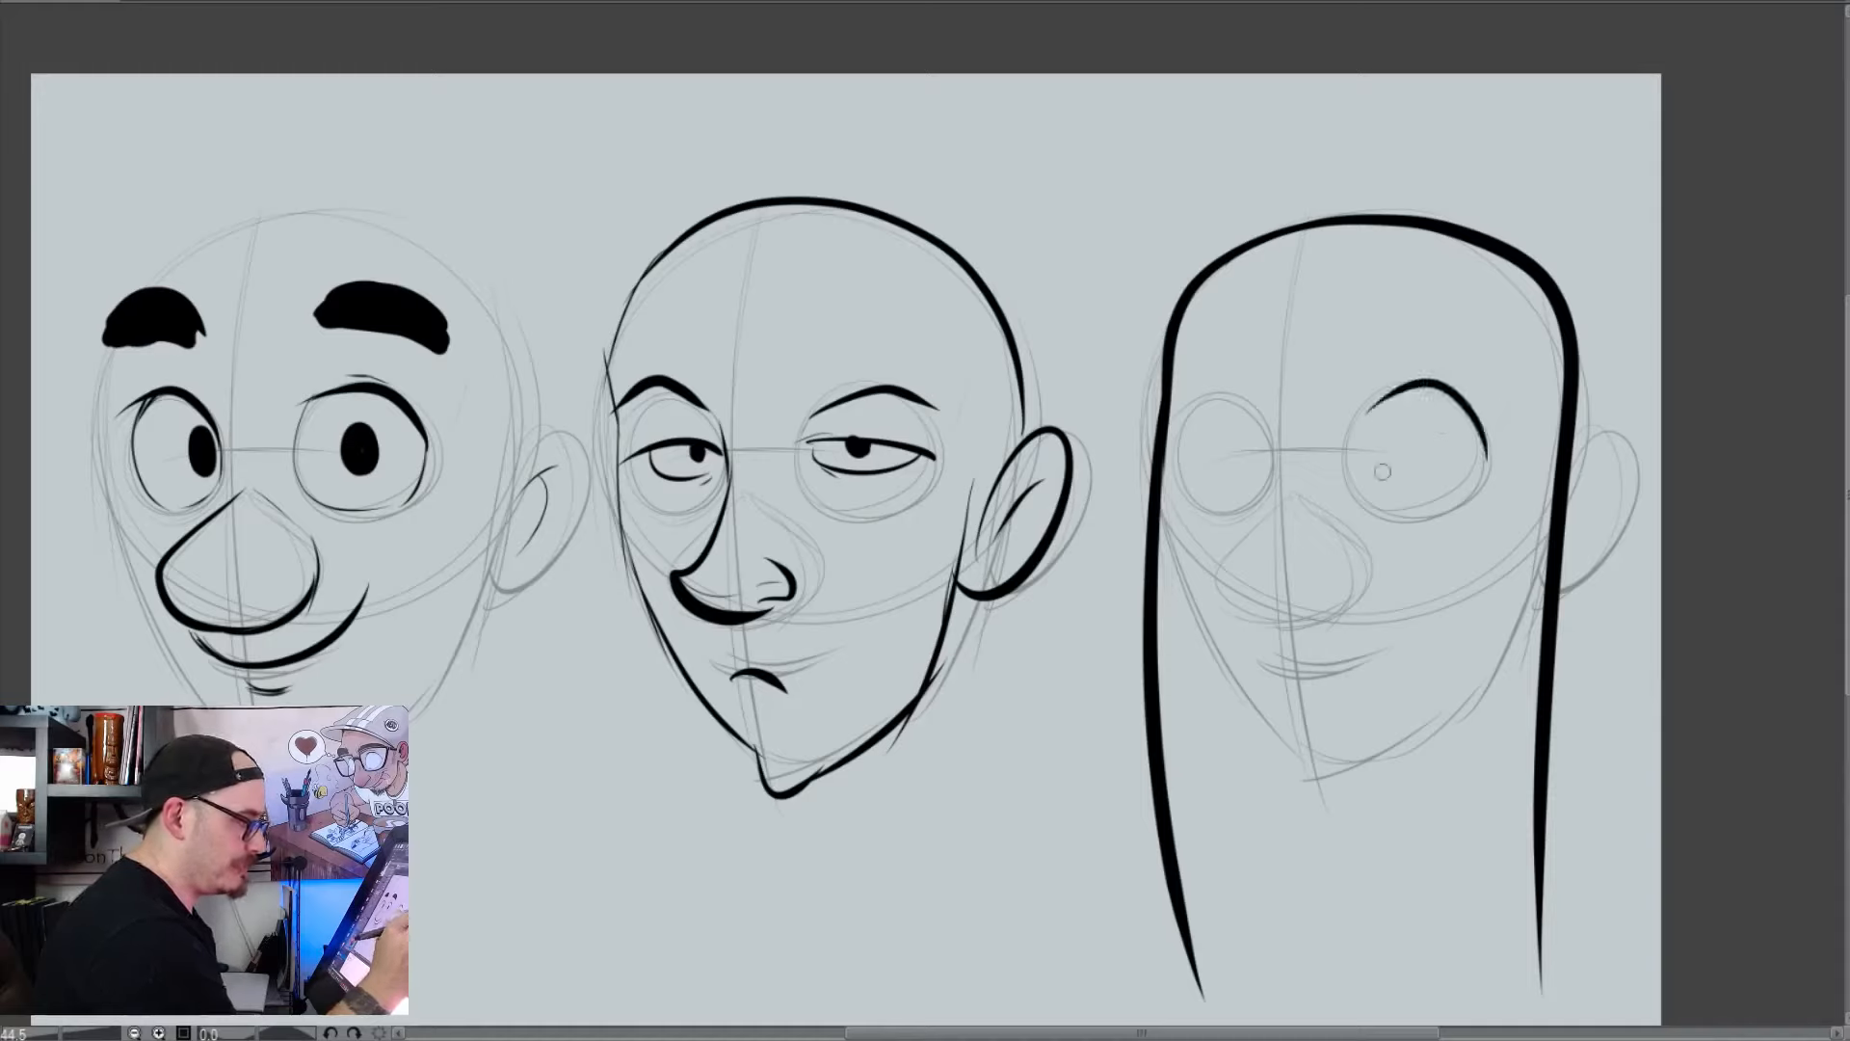
{"action": "key", "text": "ctrl+z"}
{"action": "mouse_move", "coordinate": [1485, 448]}
{"action": "left_mouse_down"}
{"action": "mouse_move", "coordinate": [1441, 389]}
{"action": "mouse_move", "coordinate": [1366, 506]}
{"action": "mouse_move", "coordinate": [1343, 455]}
{"action": "mouse_move", "coordinate": [1399, 508]}
{"action": "mouse_move", "coordinate": [1483, 450]}
{"action": "mouse_move", "coordinate": [1442, 389]}
{"action": "mouse_move", "coordinate": [1347, 518]}
{"action": "mouse_move", "coordinate": [1363, 502]}
{"action": "mouse_move", "coordinate": [1387, 516]}
{"action": "mouse_move", "coordinate": [1472, 430]}
{"action": "left_mouse_up"}
{"action": "key", "text": "ctrl+z"}
{"action": "key", "text": "ctrl+z"}
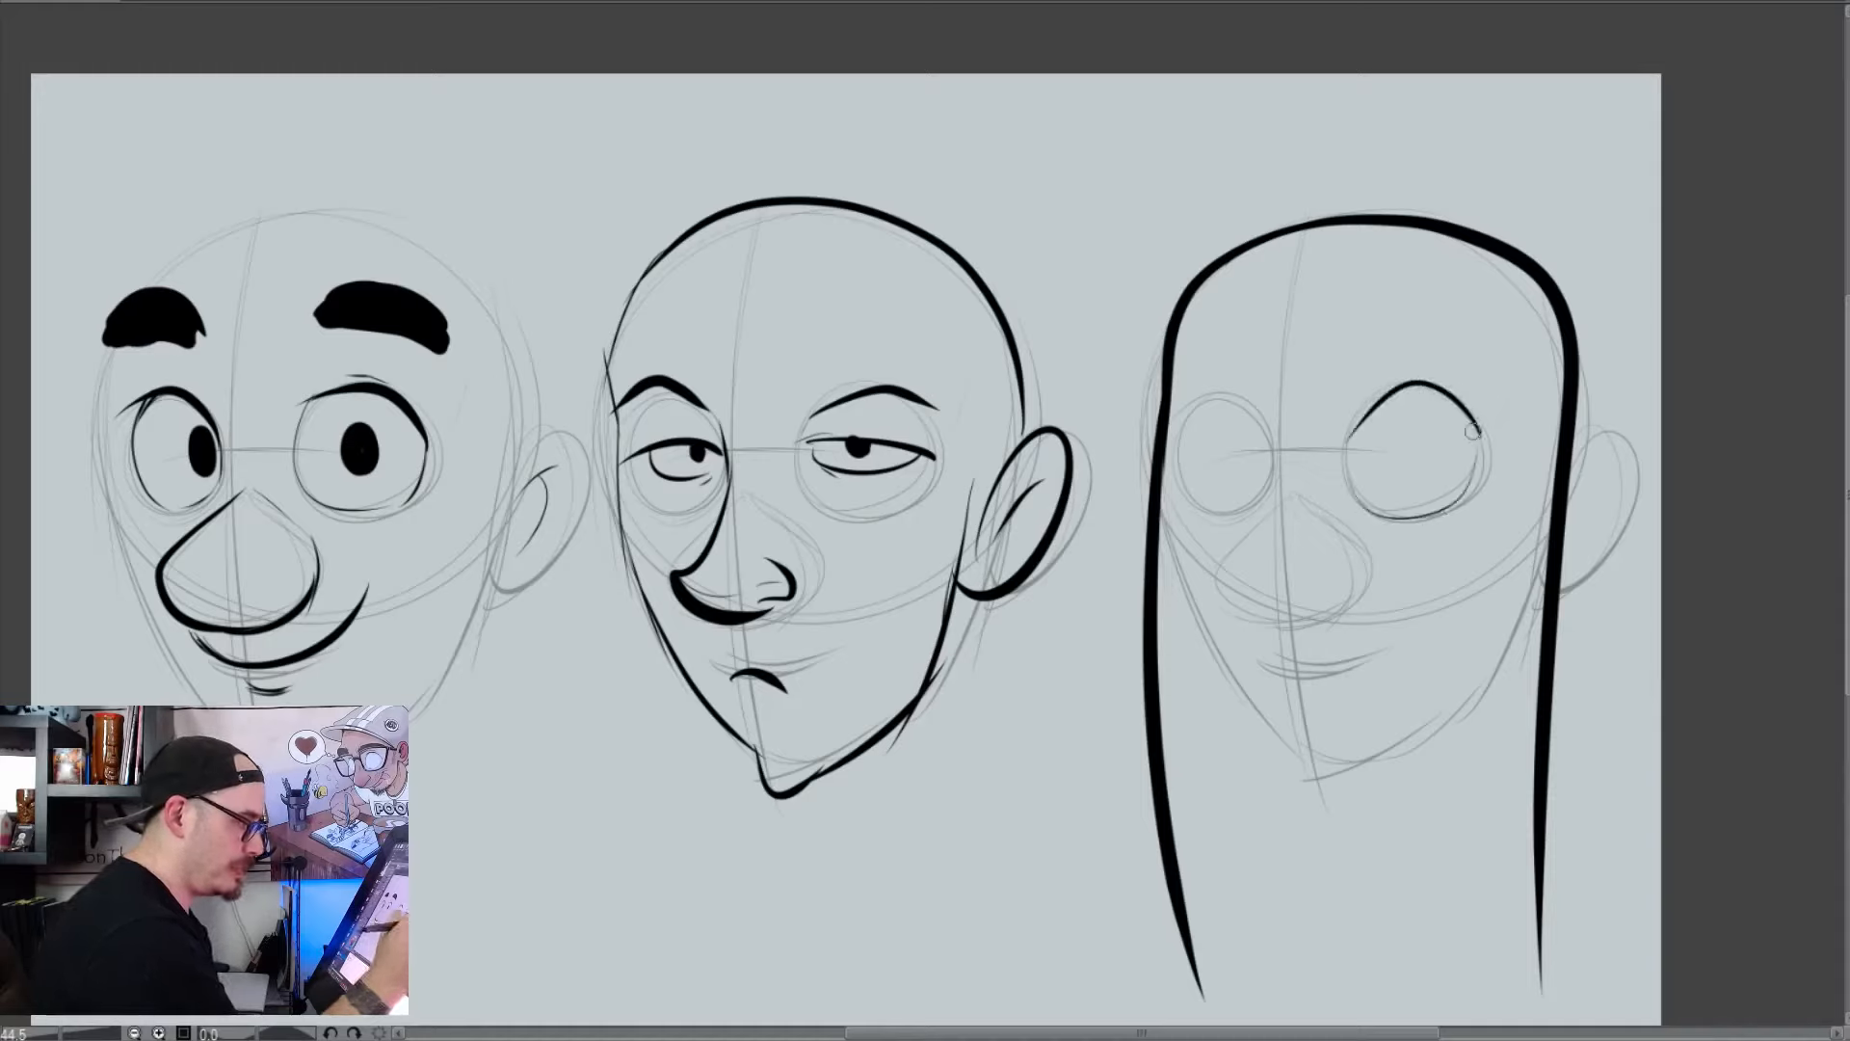
{"action": "mouse_move", "coordinate": [1269, 442]}
{"action": "left_mouse_down"}
{"action": "mouse_move", "coordinate": [1180, 442]}
{"action": "mouse_move", "coordinate": [1210, 518]}
{"action": "mouse_move", "coordinate": [1266, 496]}
{"action": "left_mouse_up"}
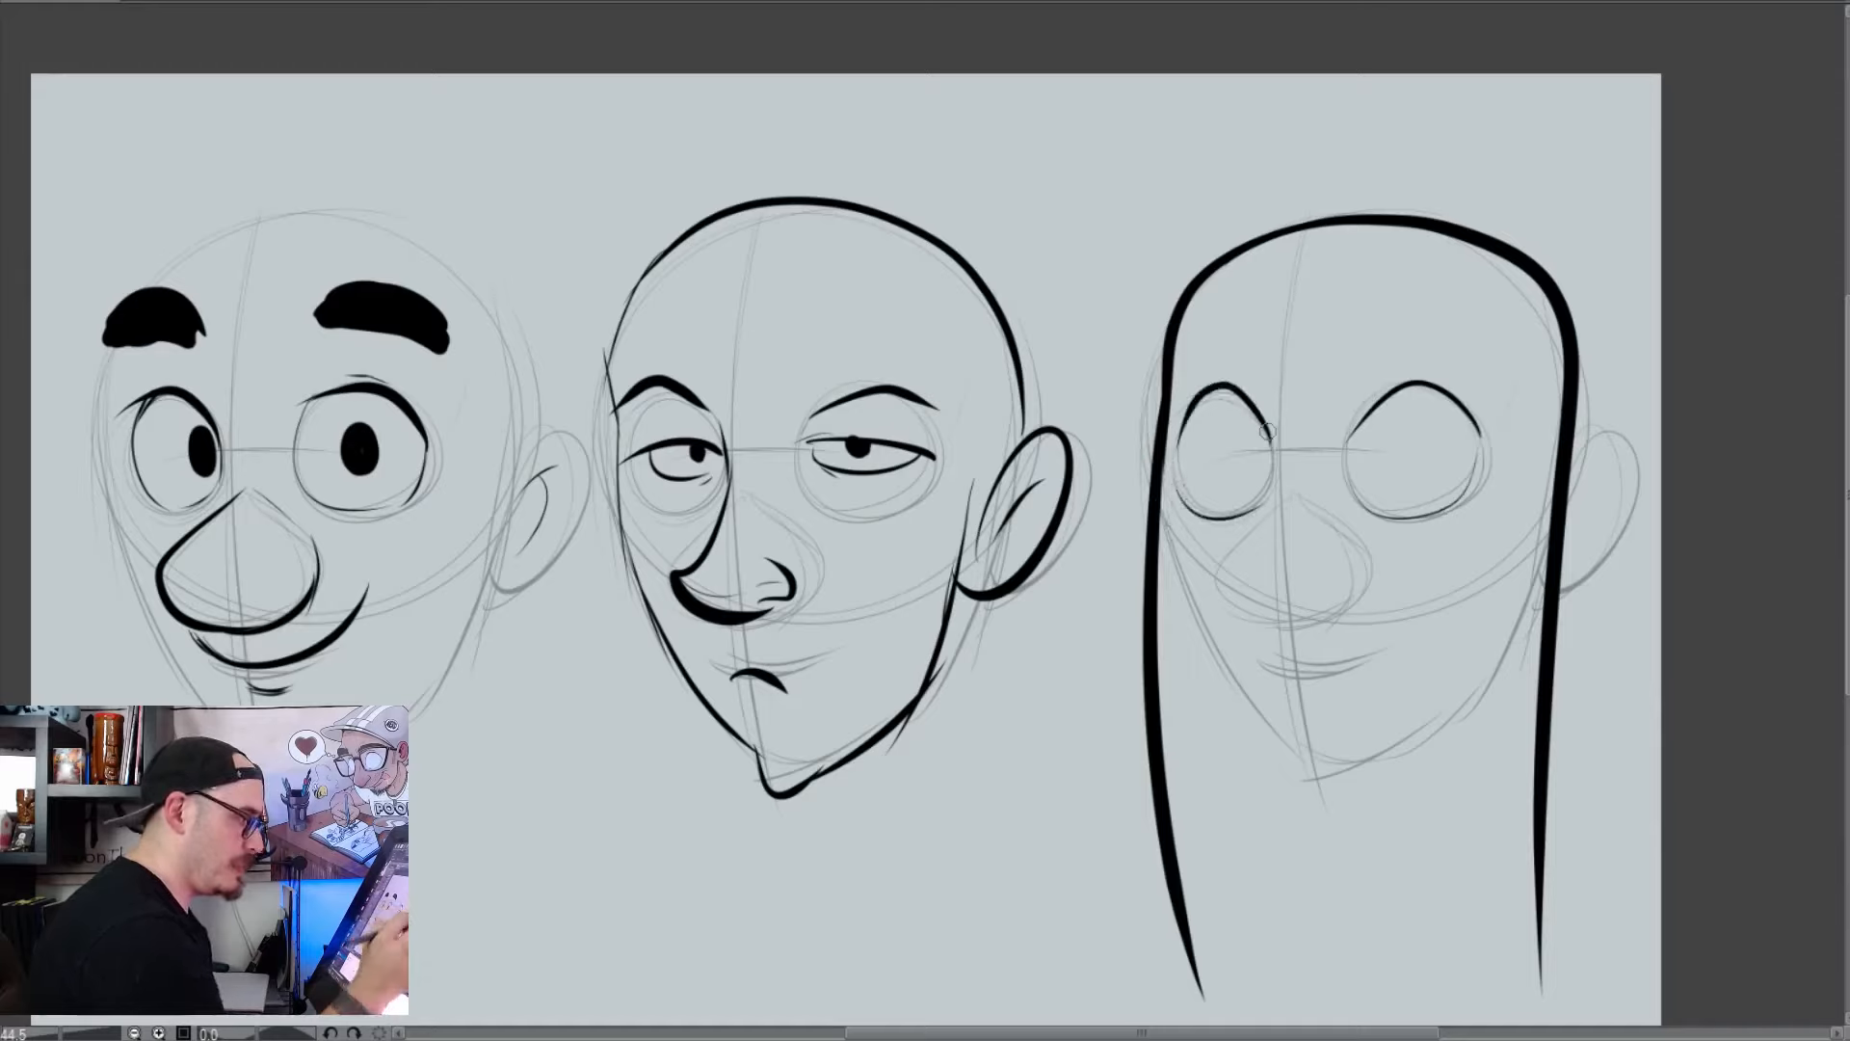
Add a bulging cheek on each side of the third head and erase the straight outline inside the bulges
{"action": "mouse_move", "coordinate": [1160, 458]}
{"action": "left_mouse_down"}
{"action": "mouse_move", "coordinate": [1120, 562]}
{"action": "mouse_move", "coordinate": [1145, 609]}
{"action": "left_mouse_up"}
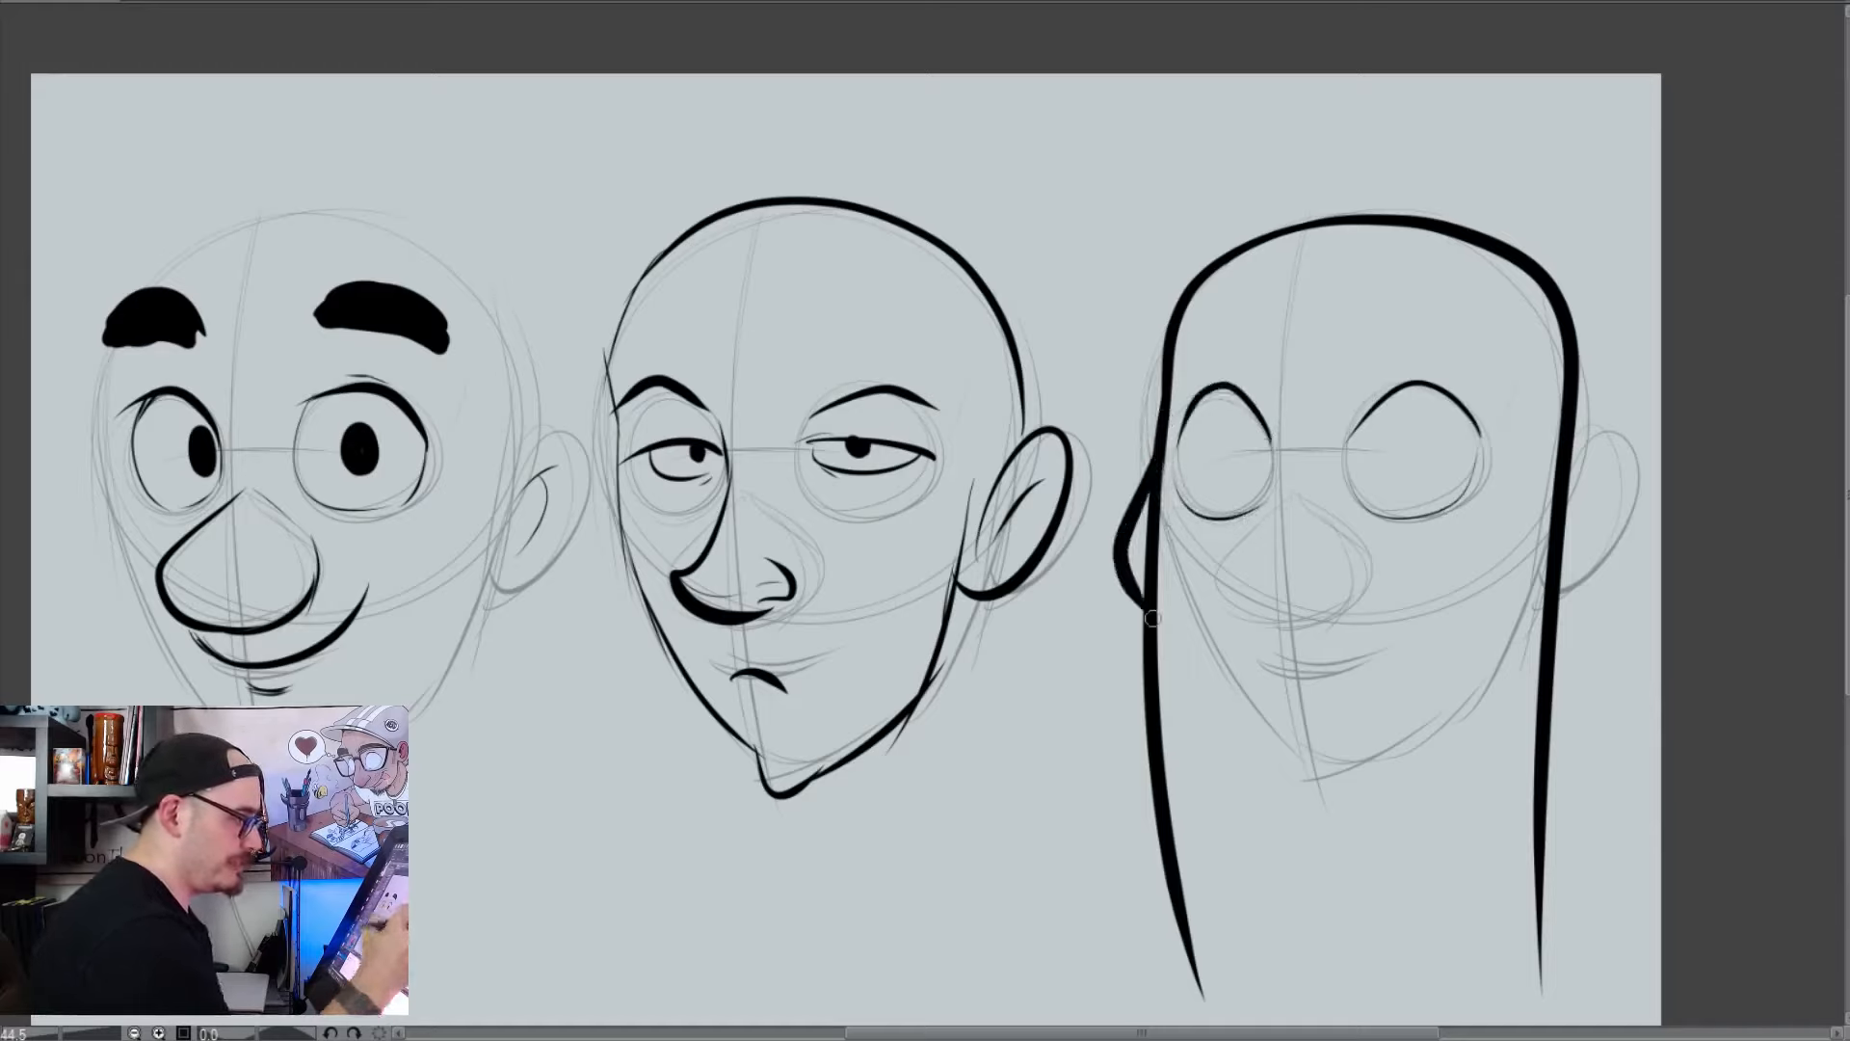
{"action": "mouse_move", "coordinate": [1561, 472]}
{"action": "left_mouse_down"}
{"action": "mouse_move", "coordinate": [1594, 539]}
{"action": "mouse_move", "coordinate": [1506, 674]}
{"action": "left_mouse_up"}
{"action": "key", "text": "e"}
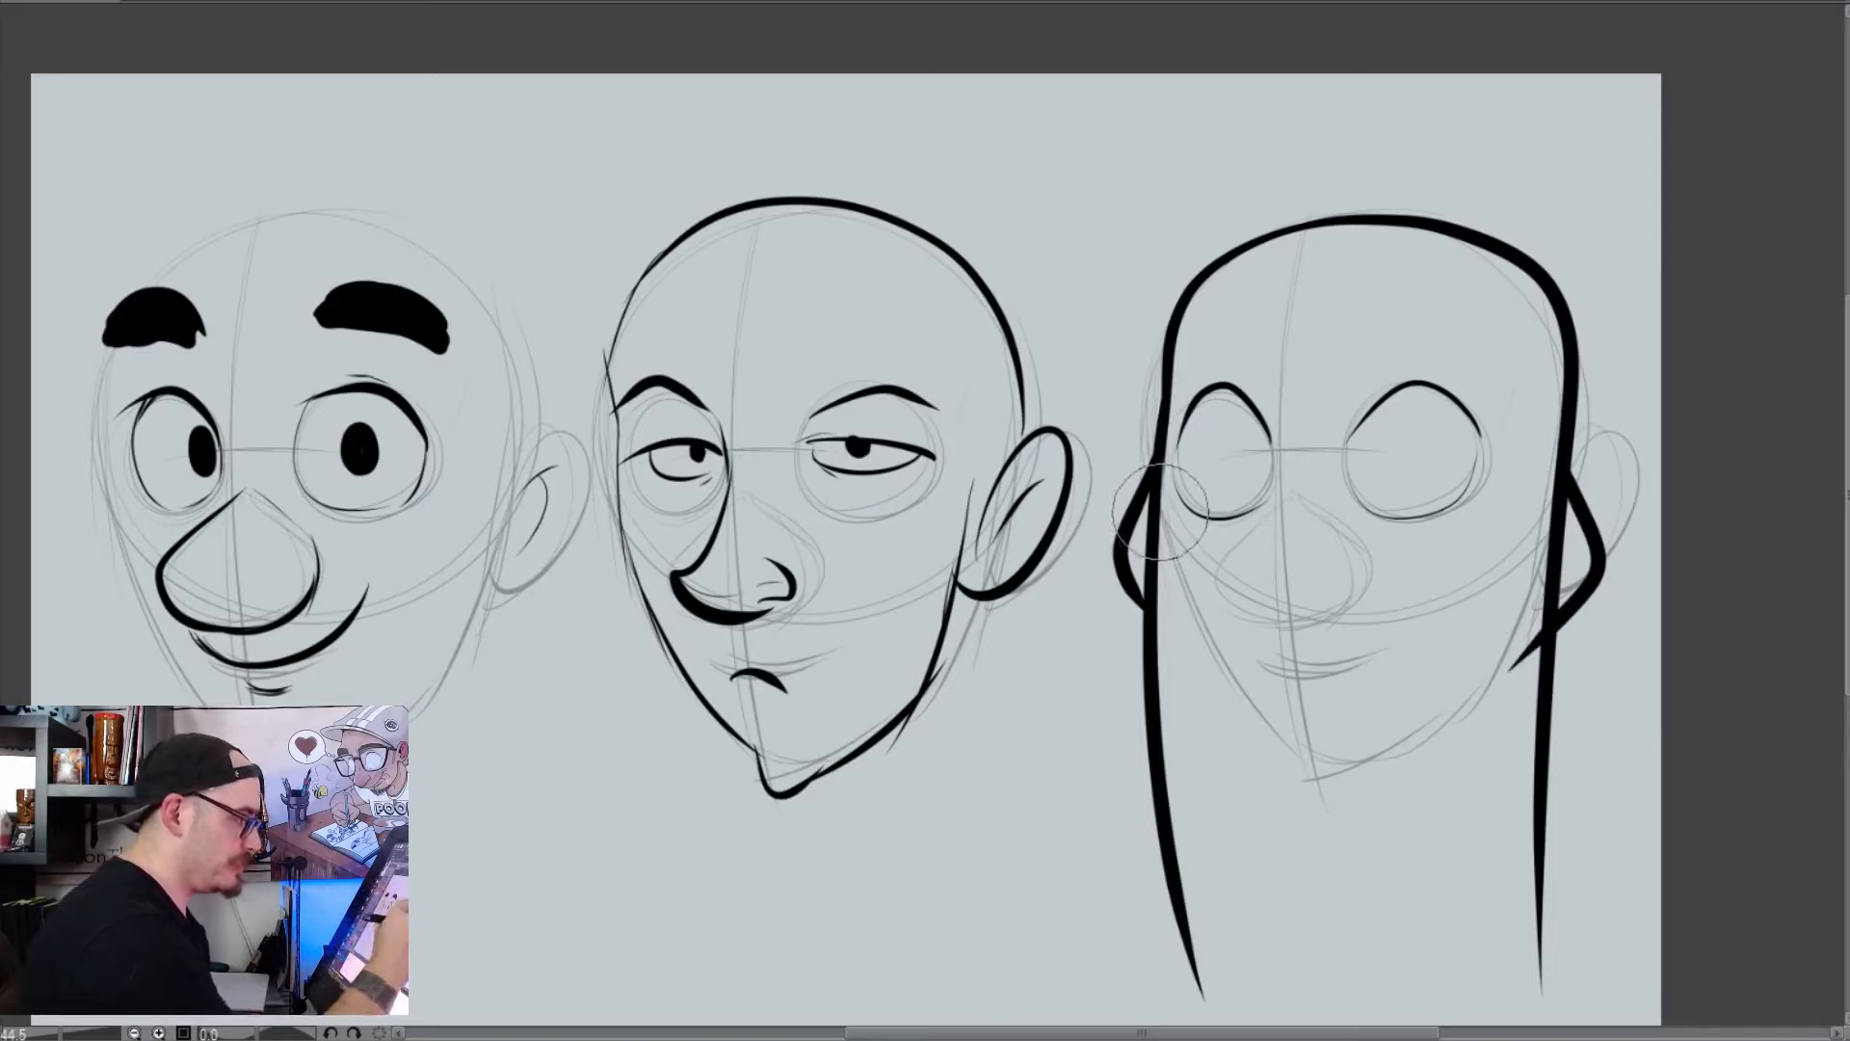
{"action": "left_click_drag", "start_coordinate": [1161, 511], "coordinate": [1156, 609]}
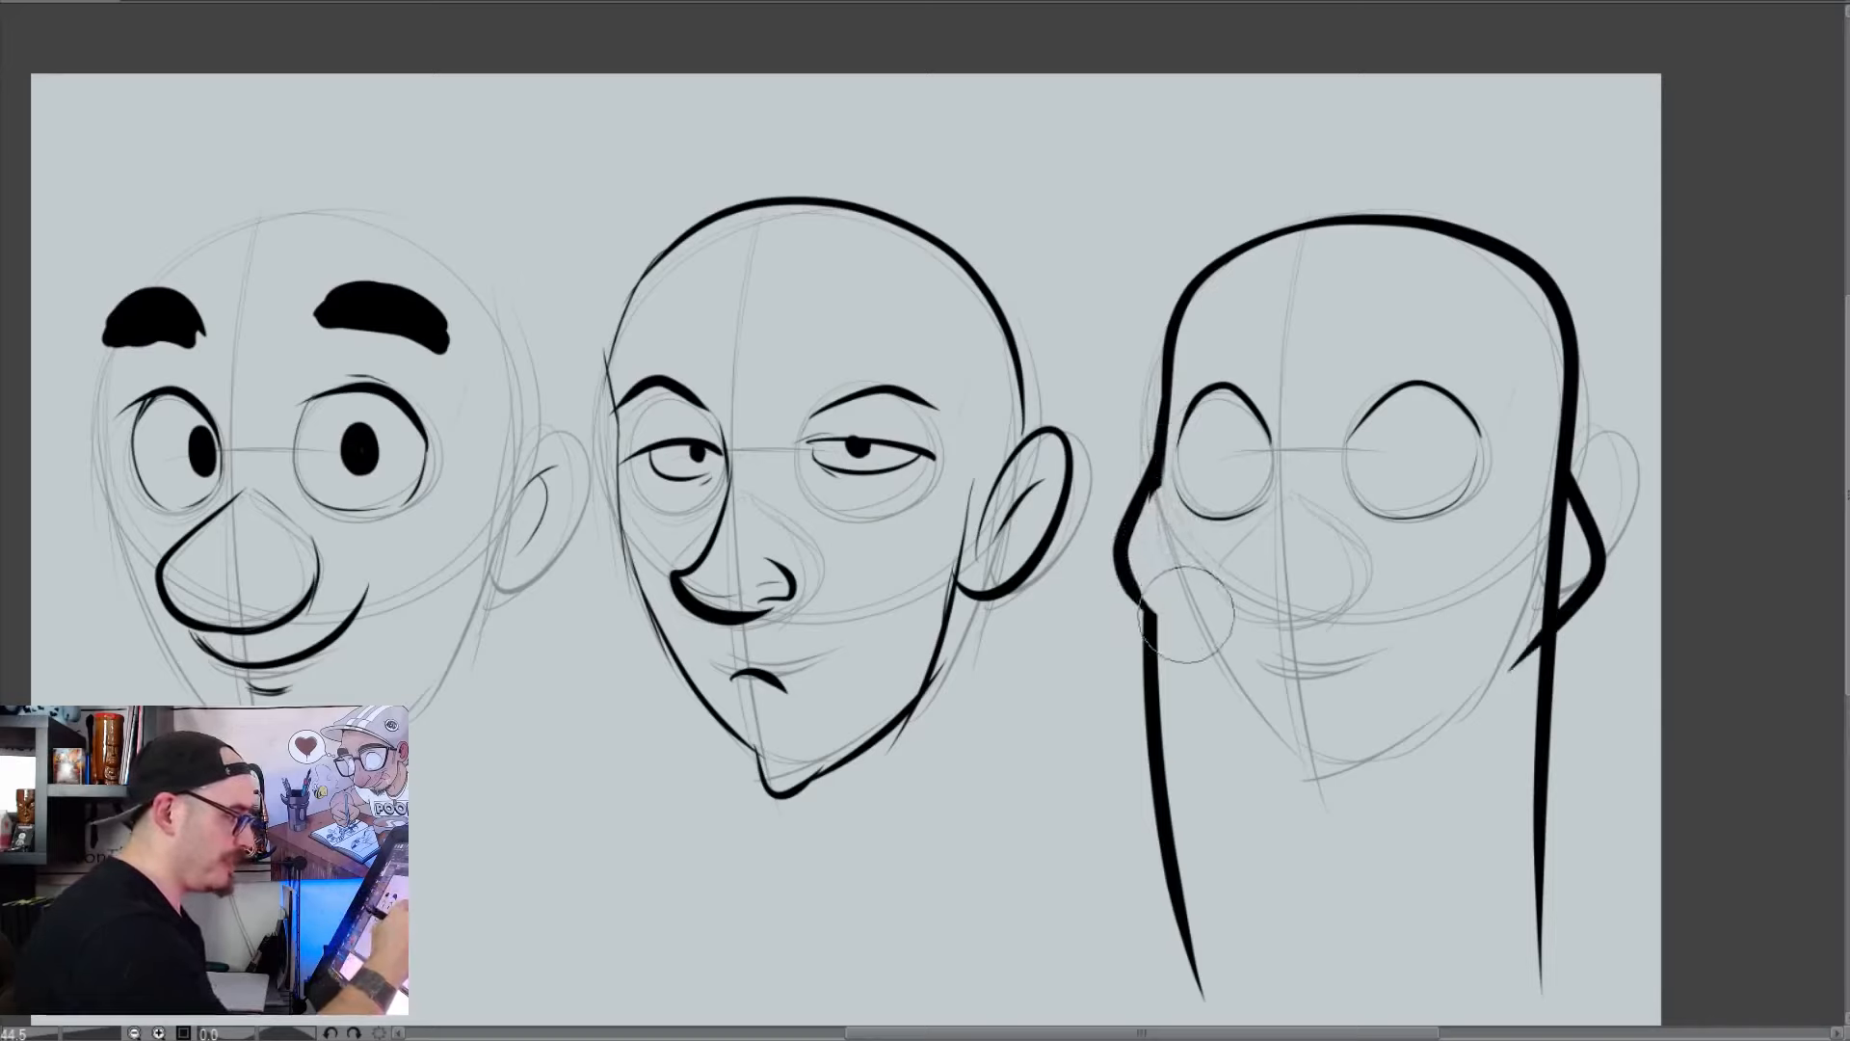
{"action": "left_click_drag", "start_coordinate": [1553, 506], "coordinate": [1534, 605]}
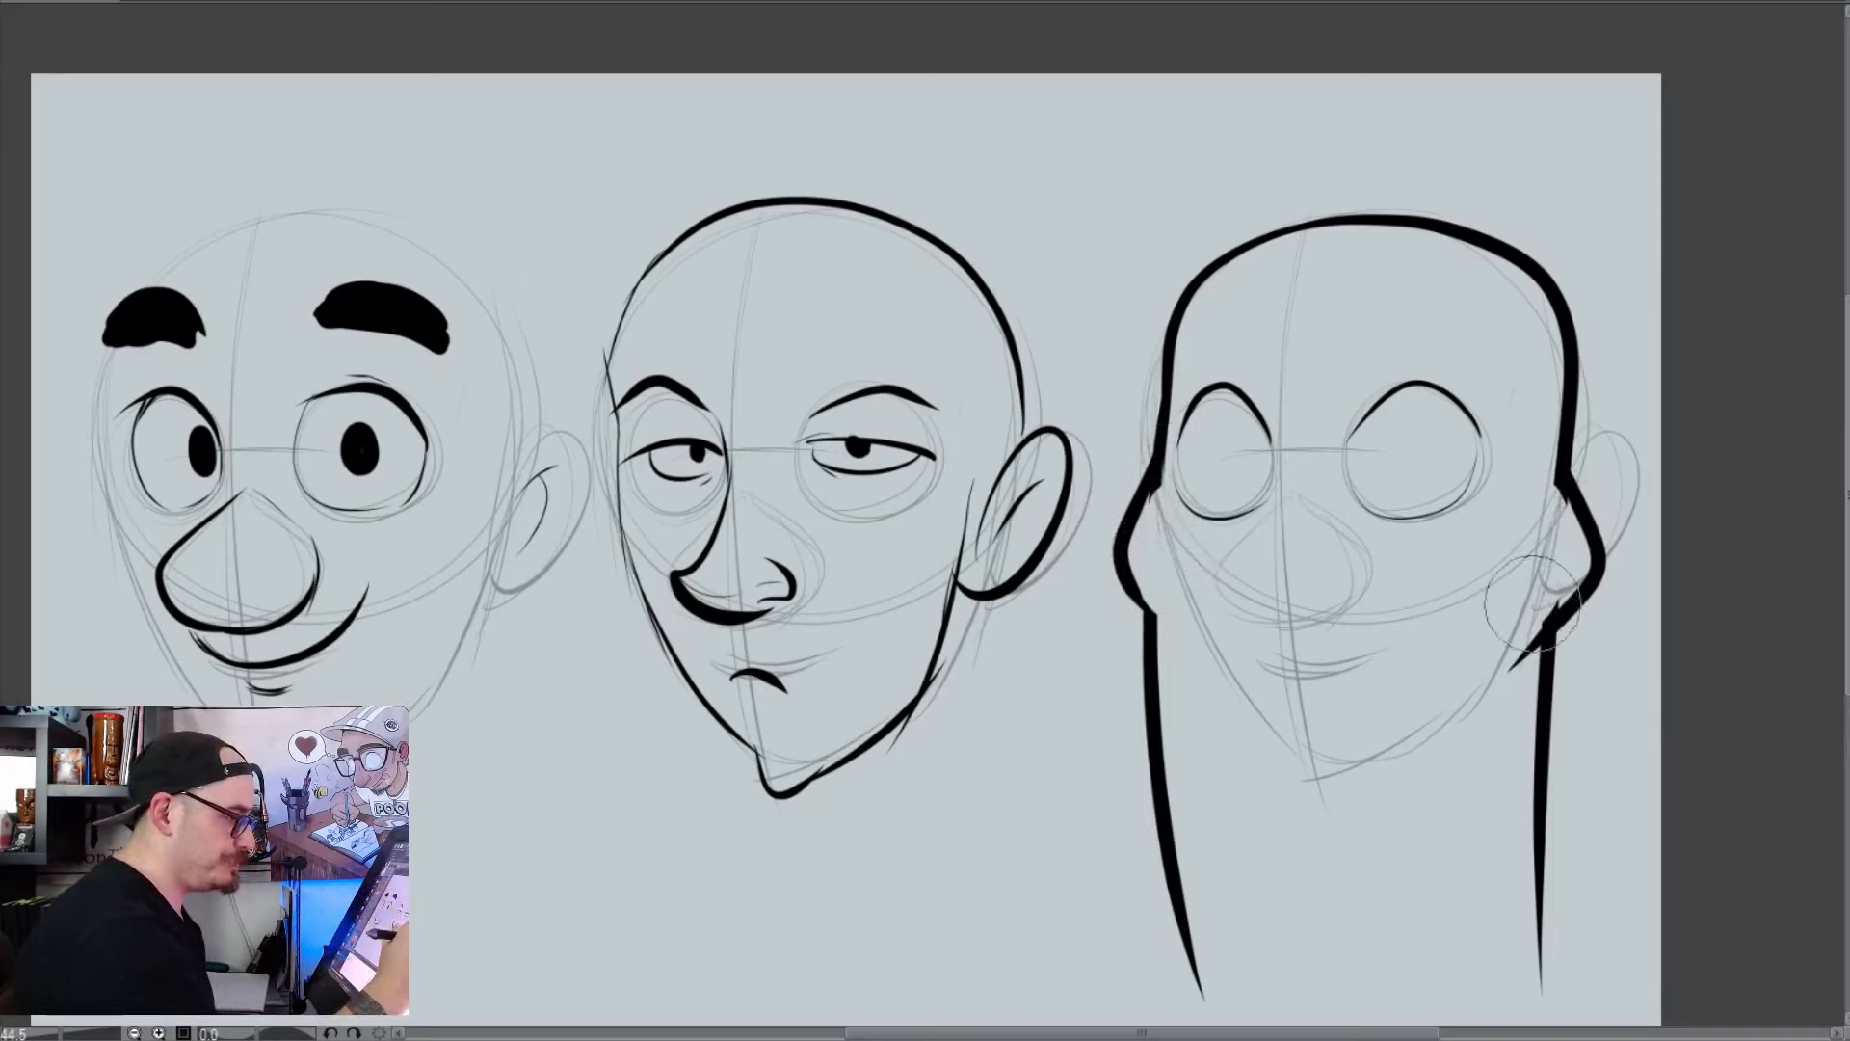
{"action": "key", "text": "b"}
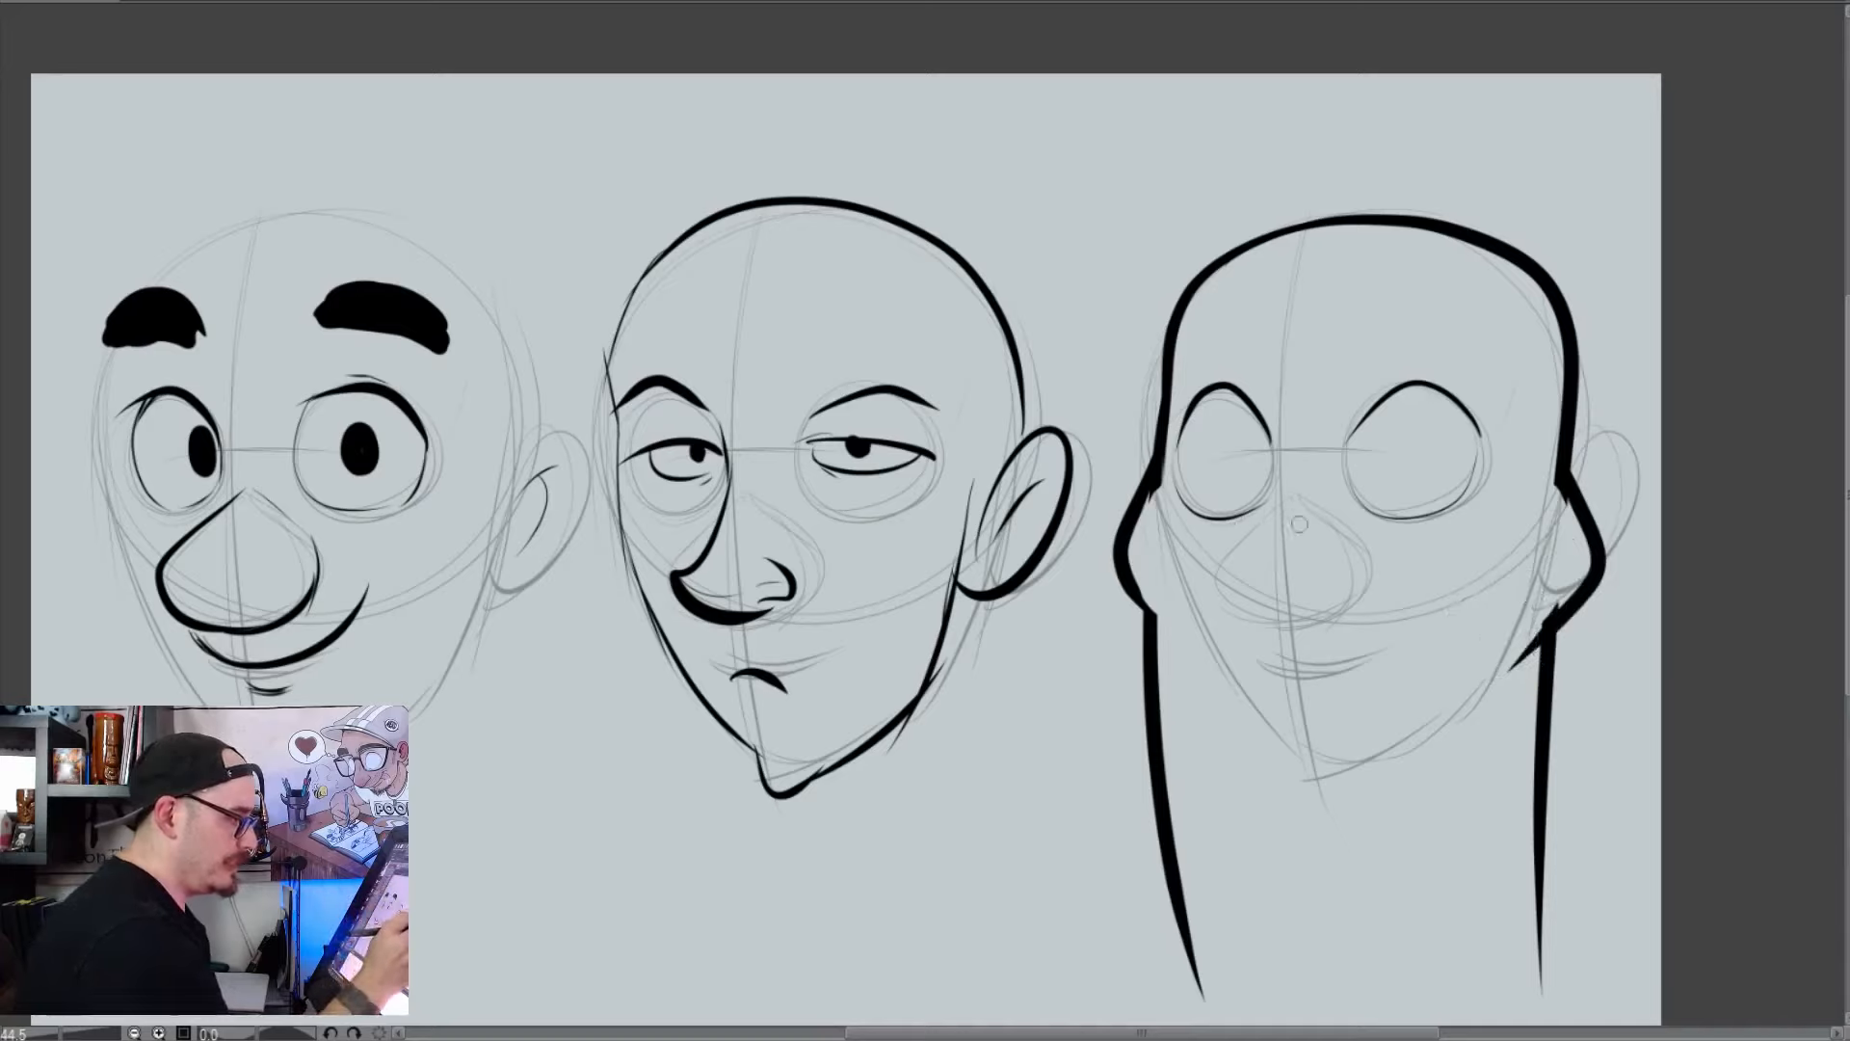
Draw a wide wavy snout with two dot nostrils and a small fang on the third head
{"action": "mouse_move", "coordinate": [1286, 518]}
{"action": "left_mouse_down"}
{"action": "mouse_move", "coordinate": [1183, 539]}
{"action": "mouse_move", "coordinate": [1212, 631]}
{"action": "mouse_move", "coordinate": [1317, 624]}
{"action": "mouse_move", "coordinate": [1272, 604]}
{"action": "mouse_move", "coordinate": [1534, 505]}
{"action": "left_mouse_up"}
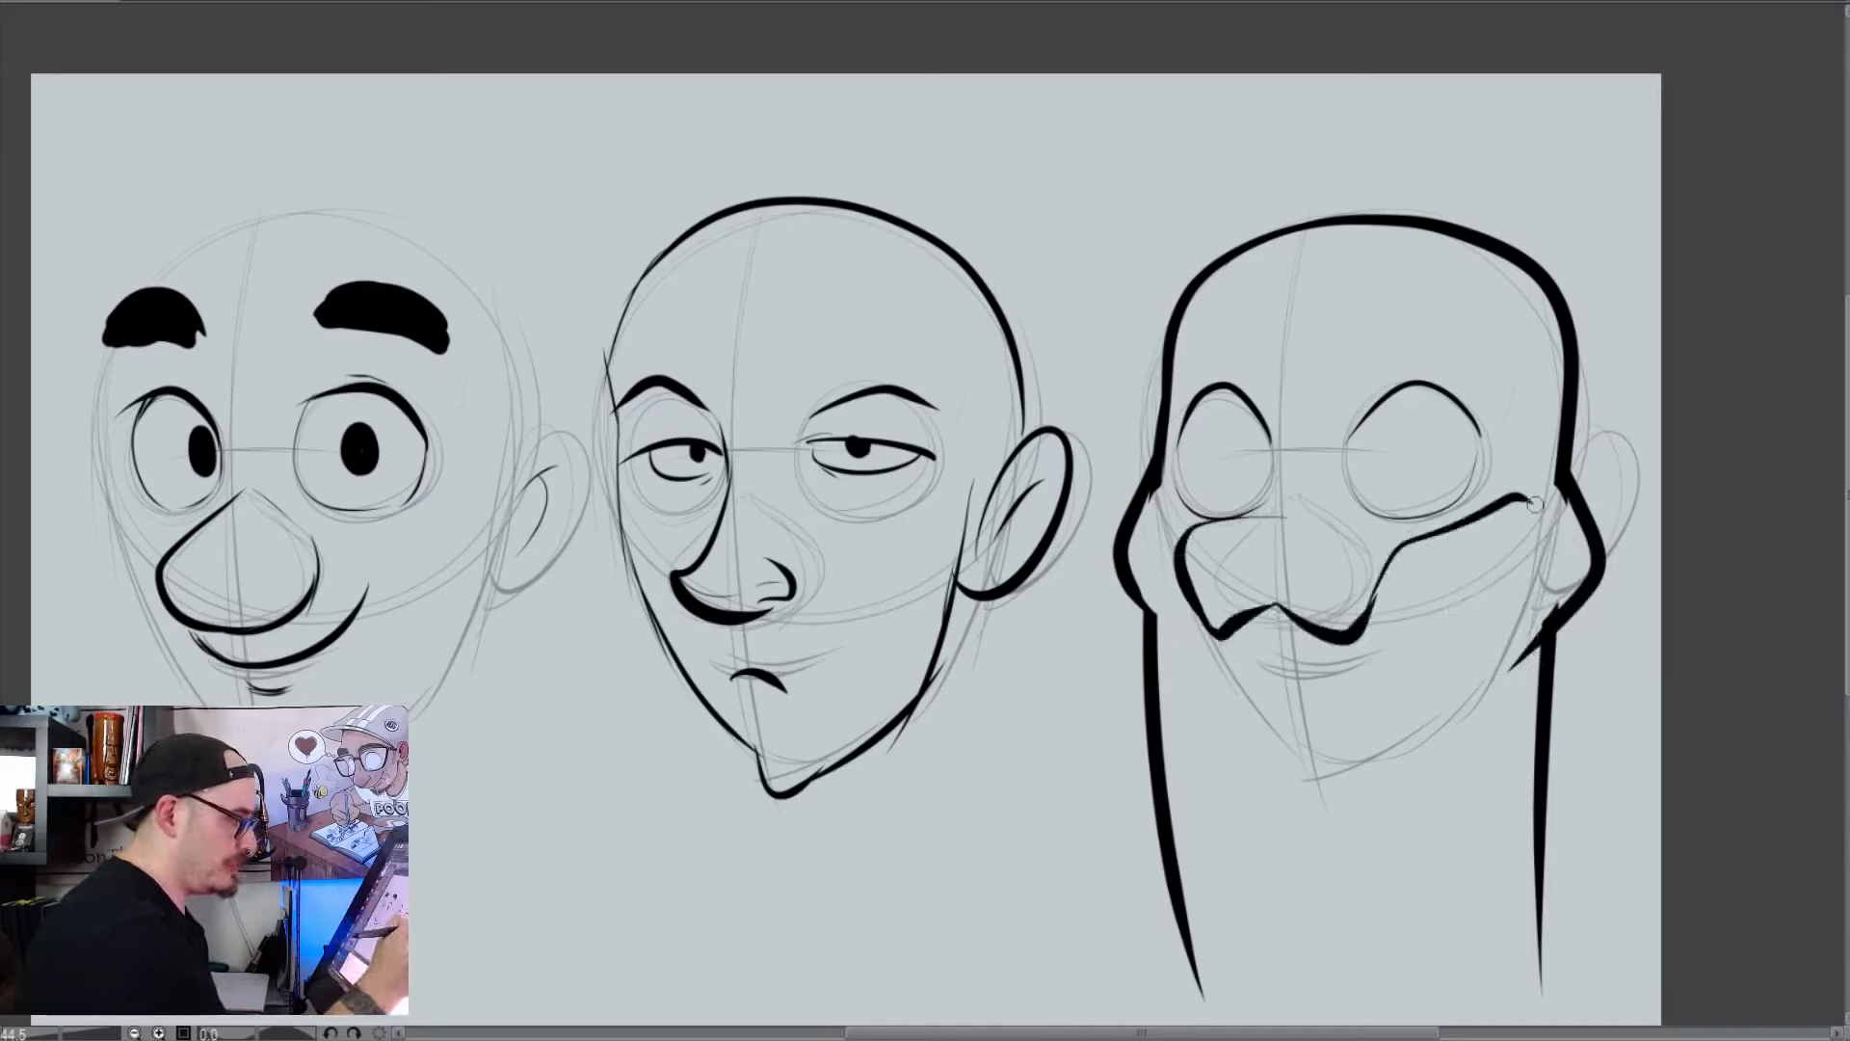
{"action": "left_click", "coordinate": [1202, 533]}
{"action": "left_click", "coordinate": [1340, 532]}
{"action": "left_click_drag", "start_coordinate": [1241, 517], "coordinate": [1322, 514]}
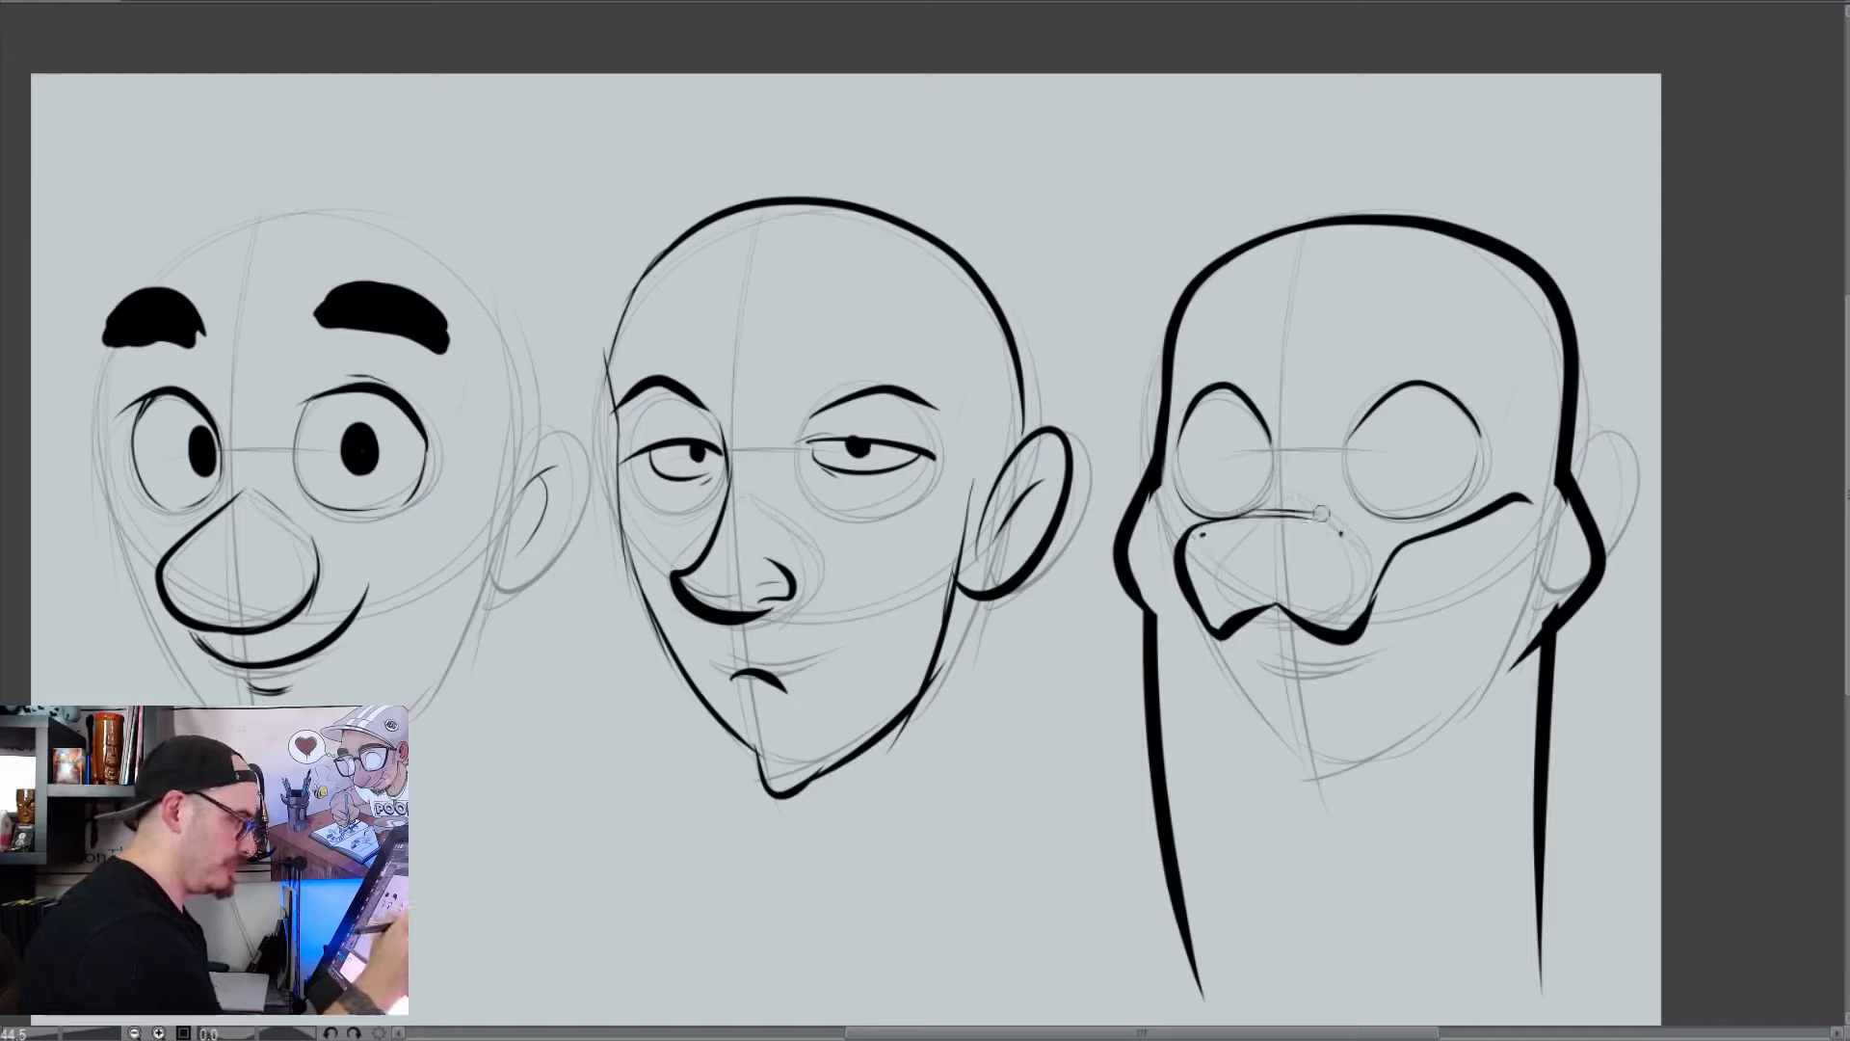
{"action": "left_click_drag", "start_coordinate": [1369, 597], "coordinate": [1394, 554]}
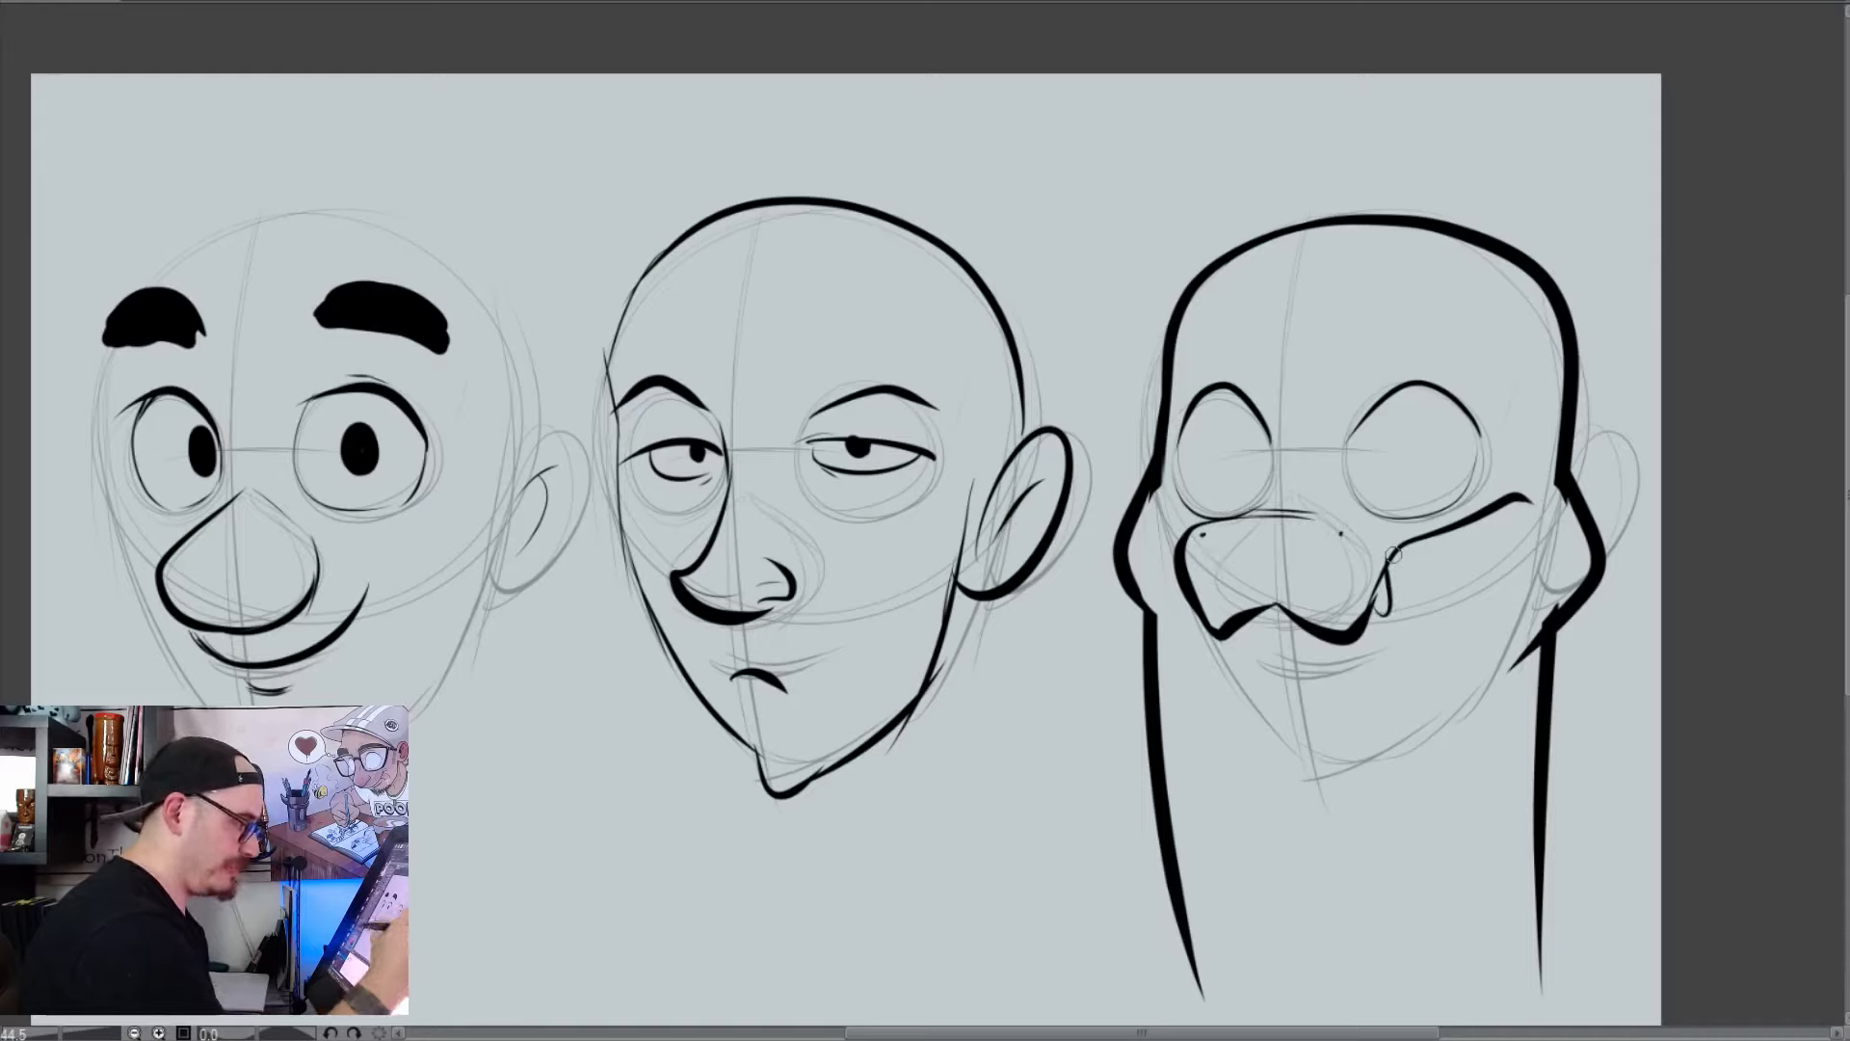
Extend the creature's jaw lines inward from both cheeks and draw three curved bands across its neck
{"action": "mouse_move", "coordinate": [1222, 624]}
{"action": "left_mouse_down"}
{"action": "mouse_move", "coordinate": [1242, 621]}
{"action": "mouse_move", "coordinate": [1171, 634]}
{"action": "mouse_move", "coordinate": [1206, 667]}
{"action": "left_mouse_up"}
{"action": "left_click_drag", "start_coordinate": [1566, 595], "coordinate": [1445, 704]}
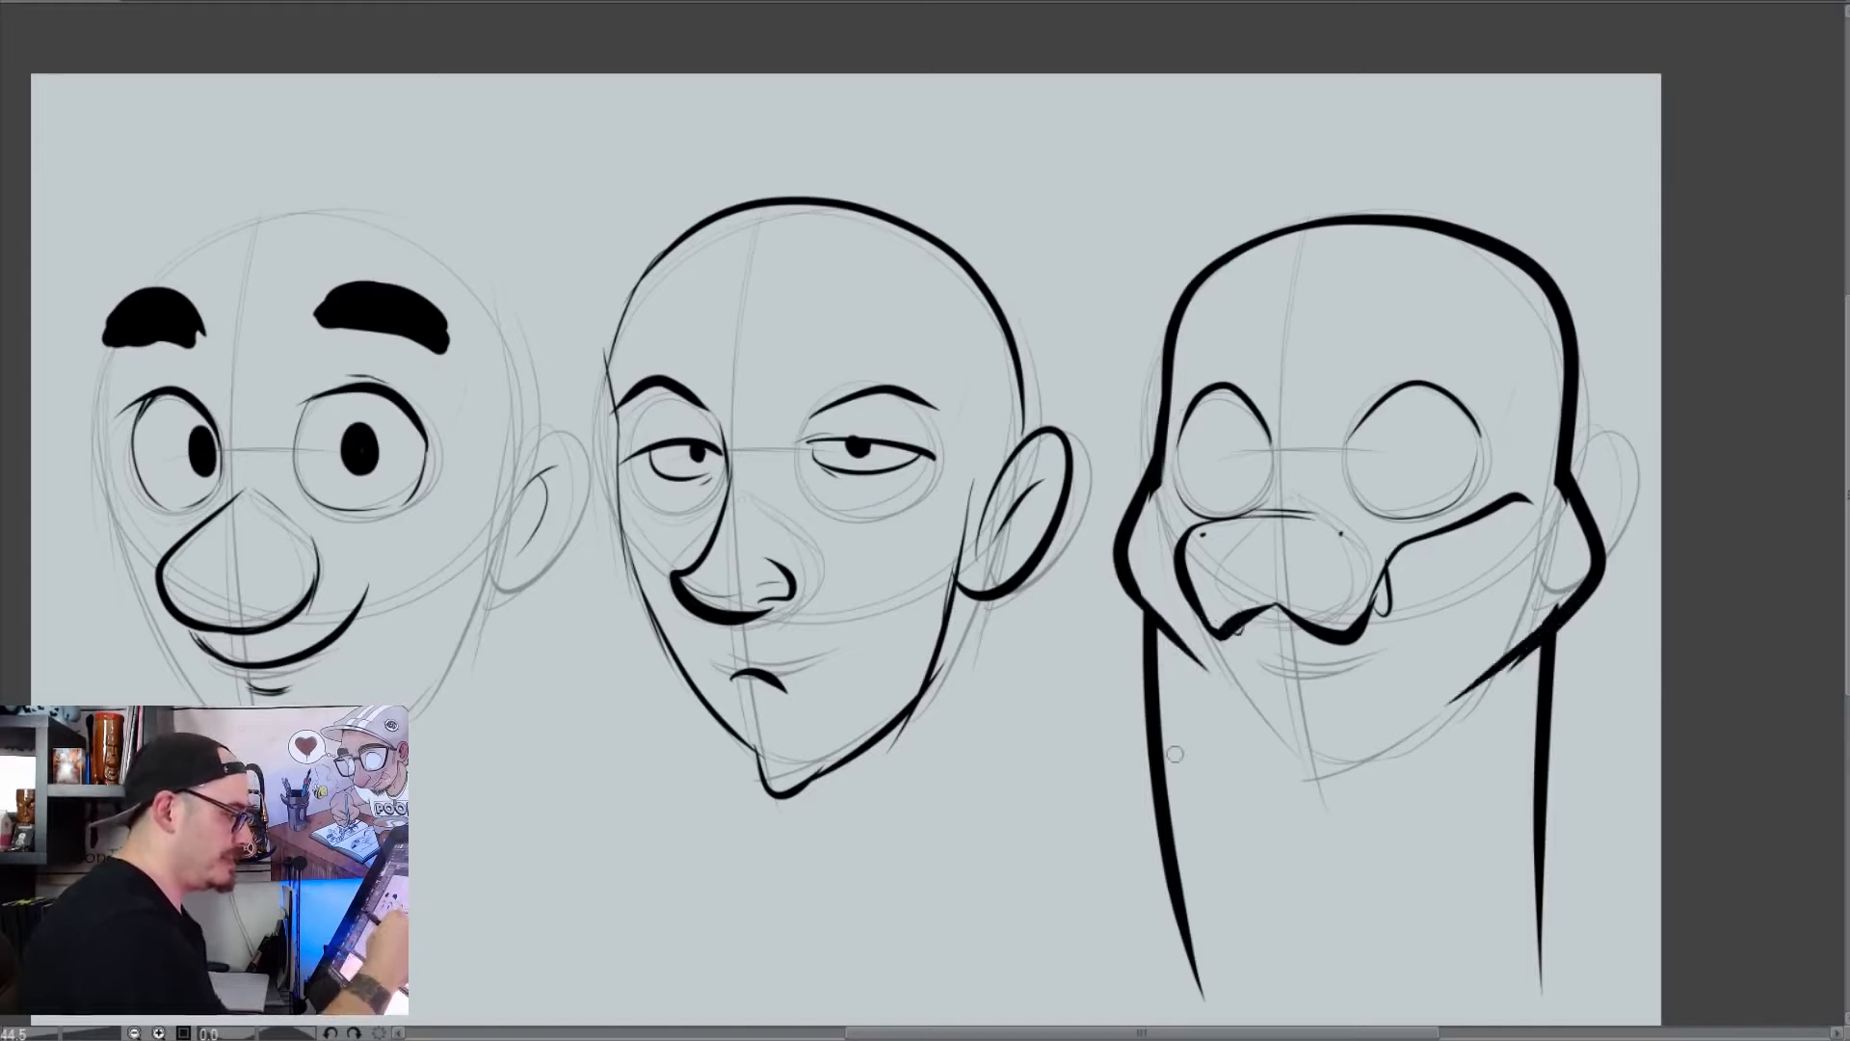
{"action": "left_click_drag", "start_coordinate": [1171, 686], "coordinate": [1495, 740]}
{"action": "left_click_drag", "start_coordinate": [1168, 781], "coordinate": [1479, 838]}
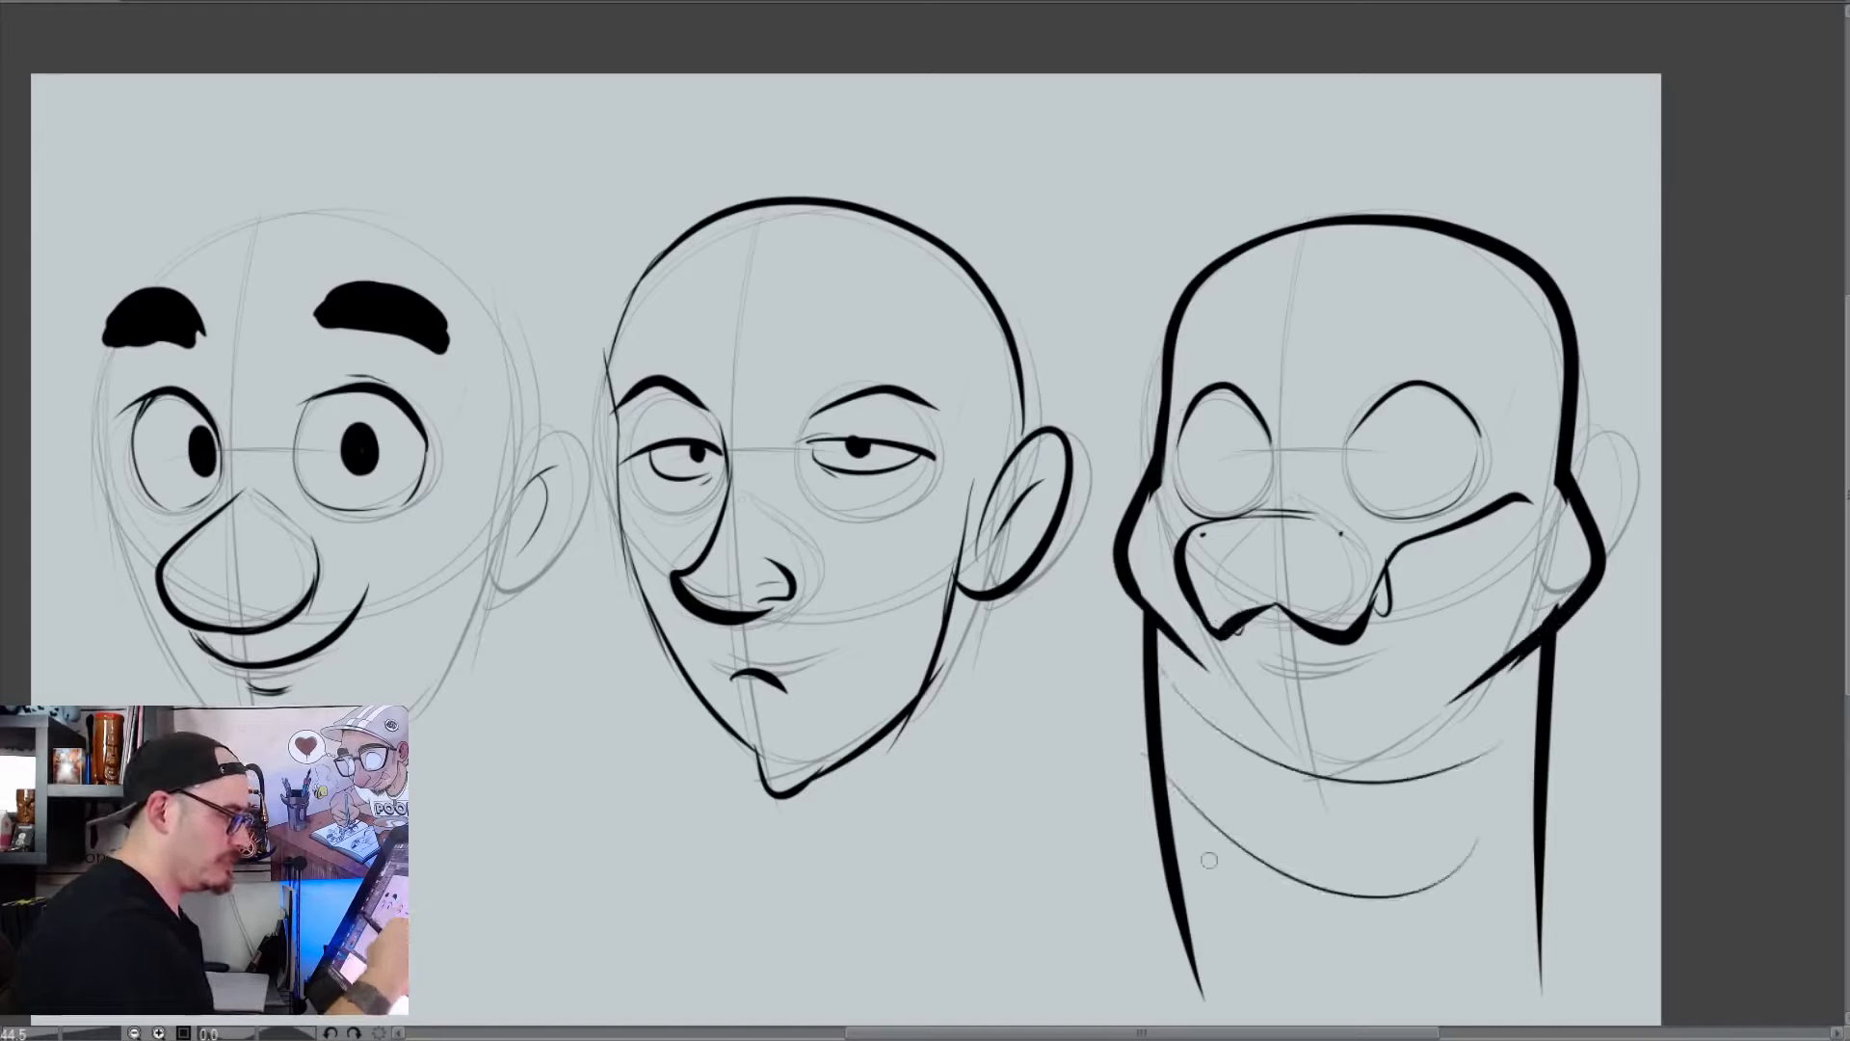
{"action": "left_click_drag", "start_coordinate": [1204, 971], "coordinate": [1501, 975]}
Add short curved brow strokes and vertical slit pupils to the creature's eyes
{"action": "left_click_drag", "start_coordinate": [1262, 390], "coordinate": [1240, 325]}
{"action": "left_click_drag", "start_coordinate": [1373, 366], "coordinate": [1435, 332]}
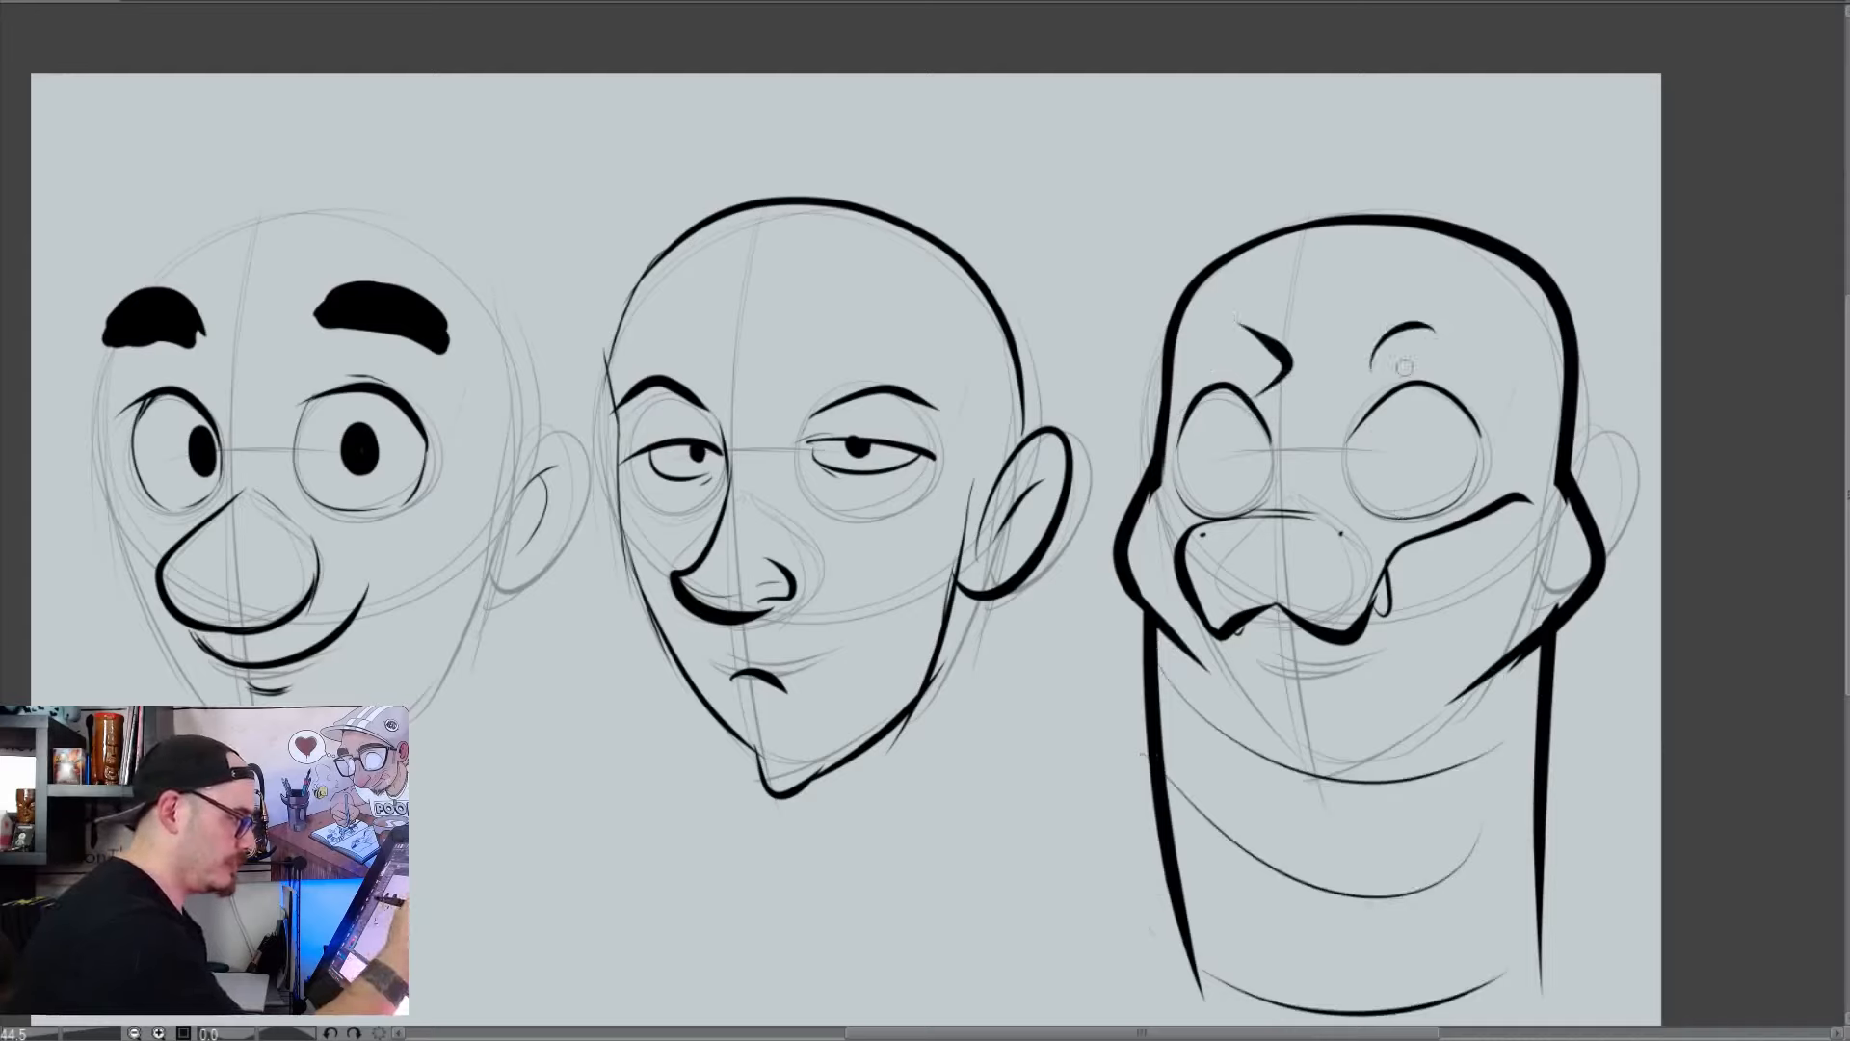
{"action": "mouse_move", "coordinate": [1225, 430]}
{"action": "left_mouse_down"}
{"action": "mouse_move", "coordinate": [1221, 484]}
{"action": "mouse_move", "coordinate": [1237, 482]}
{"action": "left_mouse_up"}
{"action": "mouse_move", "coordinate": [1399, 430]}
{"action": "left_mouse_down"}
{"action": "mouse_move", "coordinate": [1393, 481]}
{"action": "mouse_move", "coordinate": [1409, 480]}
{"action": "left_mouse_up"}
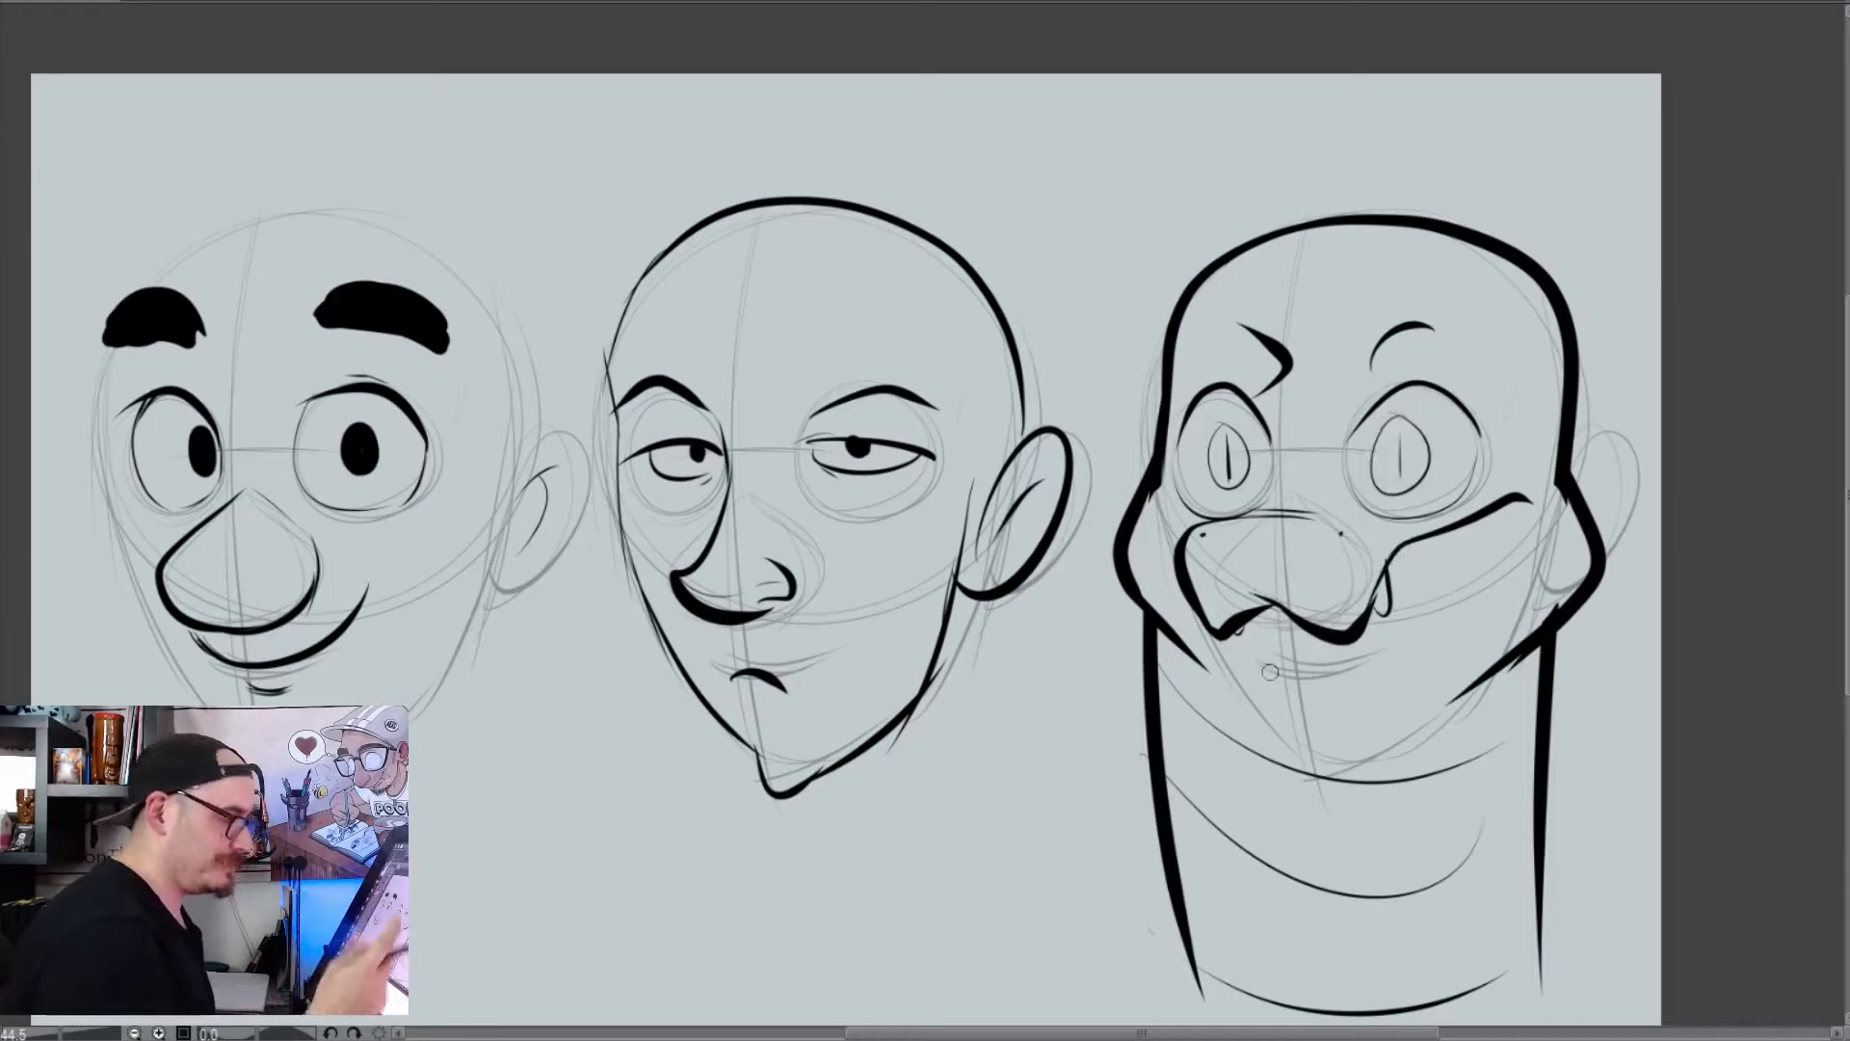
Enlarge the eraser and erase the whole inked creature from the third head, keeping the construction sketch
{"action": "key", "text": "e"}
{"action": "key", "text": "bracketright"}
{"action": "key", "text": "bracketright"}
{"action": "key", "text": "bracketright"}
{"action": "key", "text": "bracketright"}
{"action": "mouse_move", "coordinate": [1305, 197]}
{"action": "left_mouse_down"}
{"action": "mouse_move", "coordinate": [1210, 611]}
{"action": "mouse_move", "coordinate": [1459, 868]}
{"action": "mouse_move", "coordinate": [1581, 153]}
{"action": "left_mouse_up"}
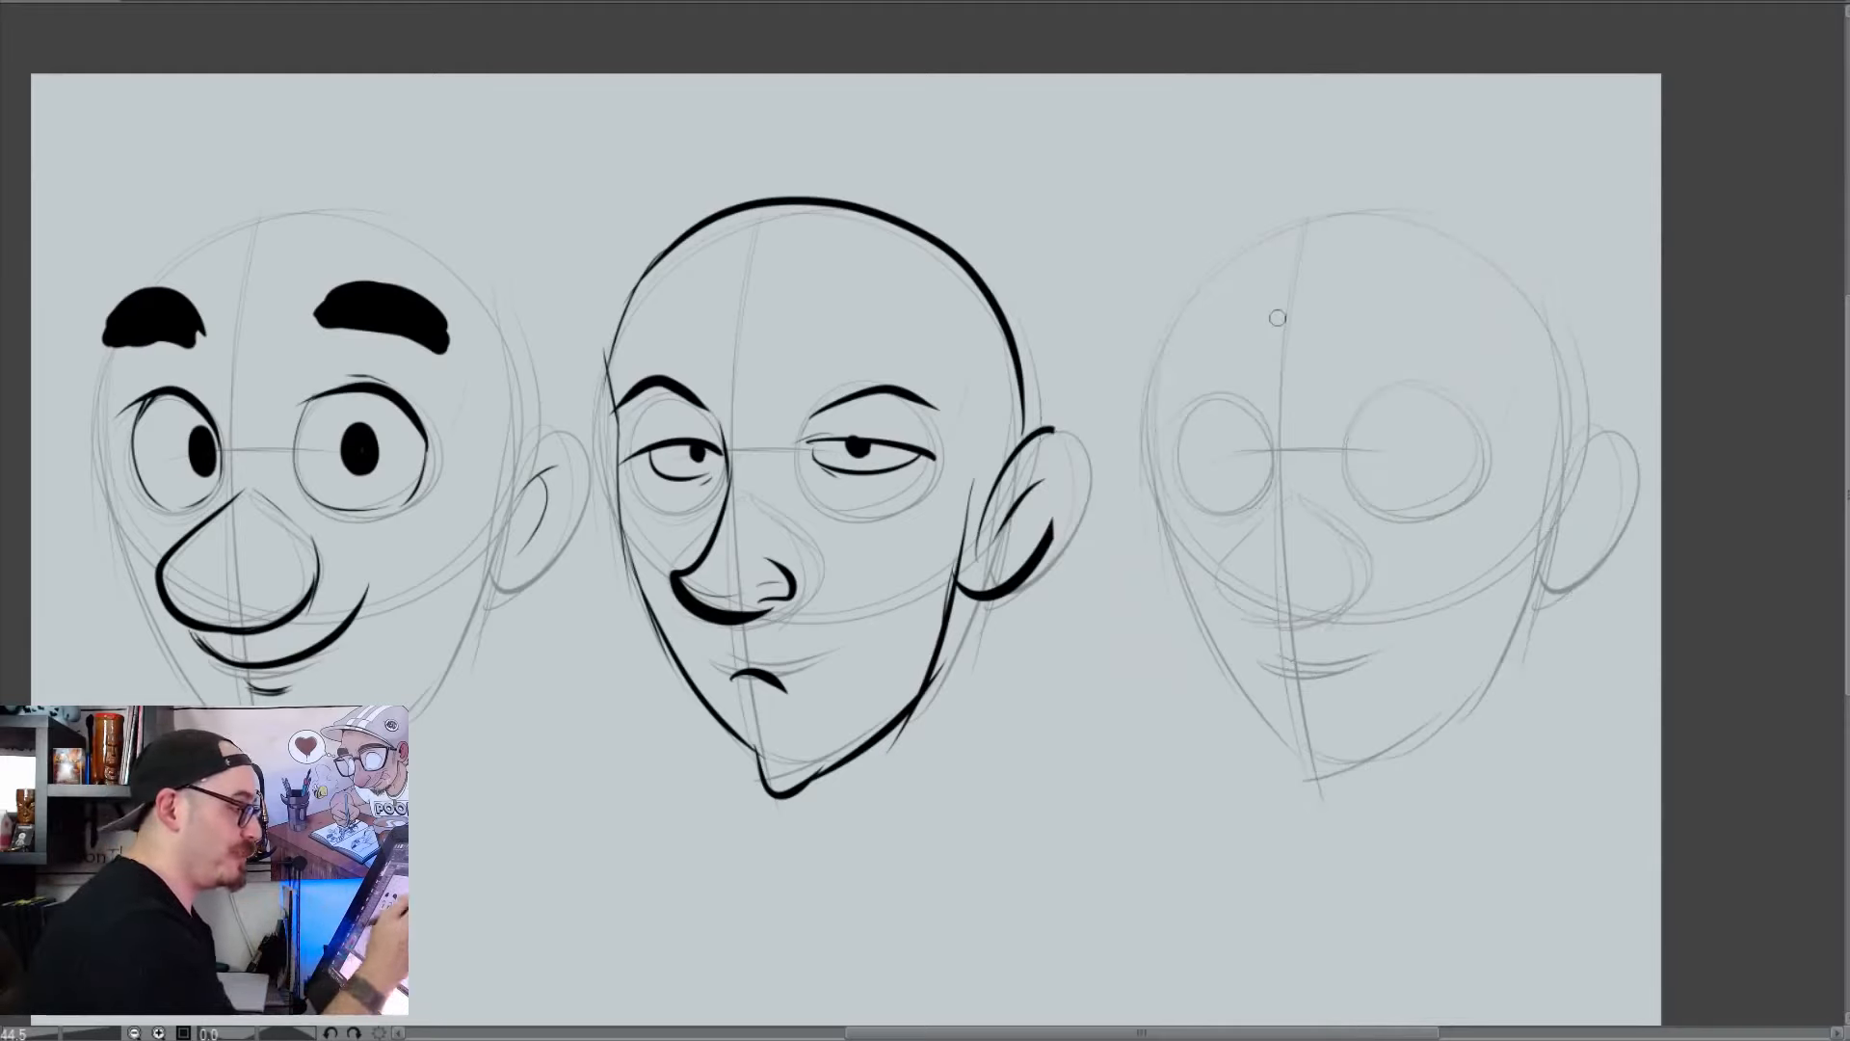
Ink a single round central eye with a short vertical pupil and a rounded nose below it on the third head
{"action": "mouse_move", "coordinate": [1270, 366]}
{"action": "left_mouse_down"}
{"action": "mouse_move", "coordinate": [1298, 267]}
{"action": "mouse_move", "coordinate": [1369, 325]}
{"action": "mouse_move", "coordinate": [1383, 454]}
{"action": "mouse_move", "coordinate": [1261, 472]}
{"action": "mouse_move", "coordinate": [1281, 379]}
{"action": "mouse_move", "coordinate": [1389, 406]}
{"action": "mouse_move", "coordinate": [1306, 430]}
{"action": "mouse_move", "coordinate": [1231, 546]}
{"action": "mouse_move", "coordinate": [1378, 599]}
{"action": "left_mouse_up"}
{"action": "key", "text": "ctrl+z"}
{"action": "left_click_drag", "start_coordinate": [1347, 502], "coordinate": [1377, 590]}
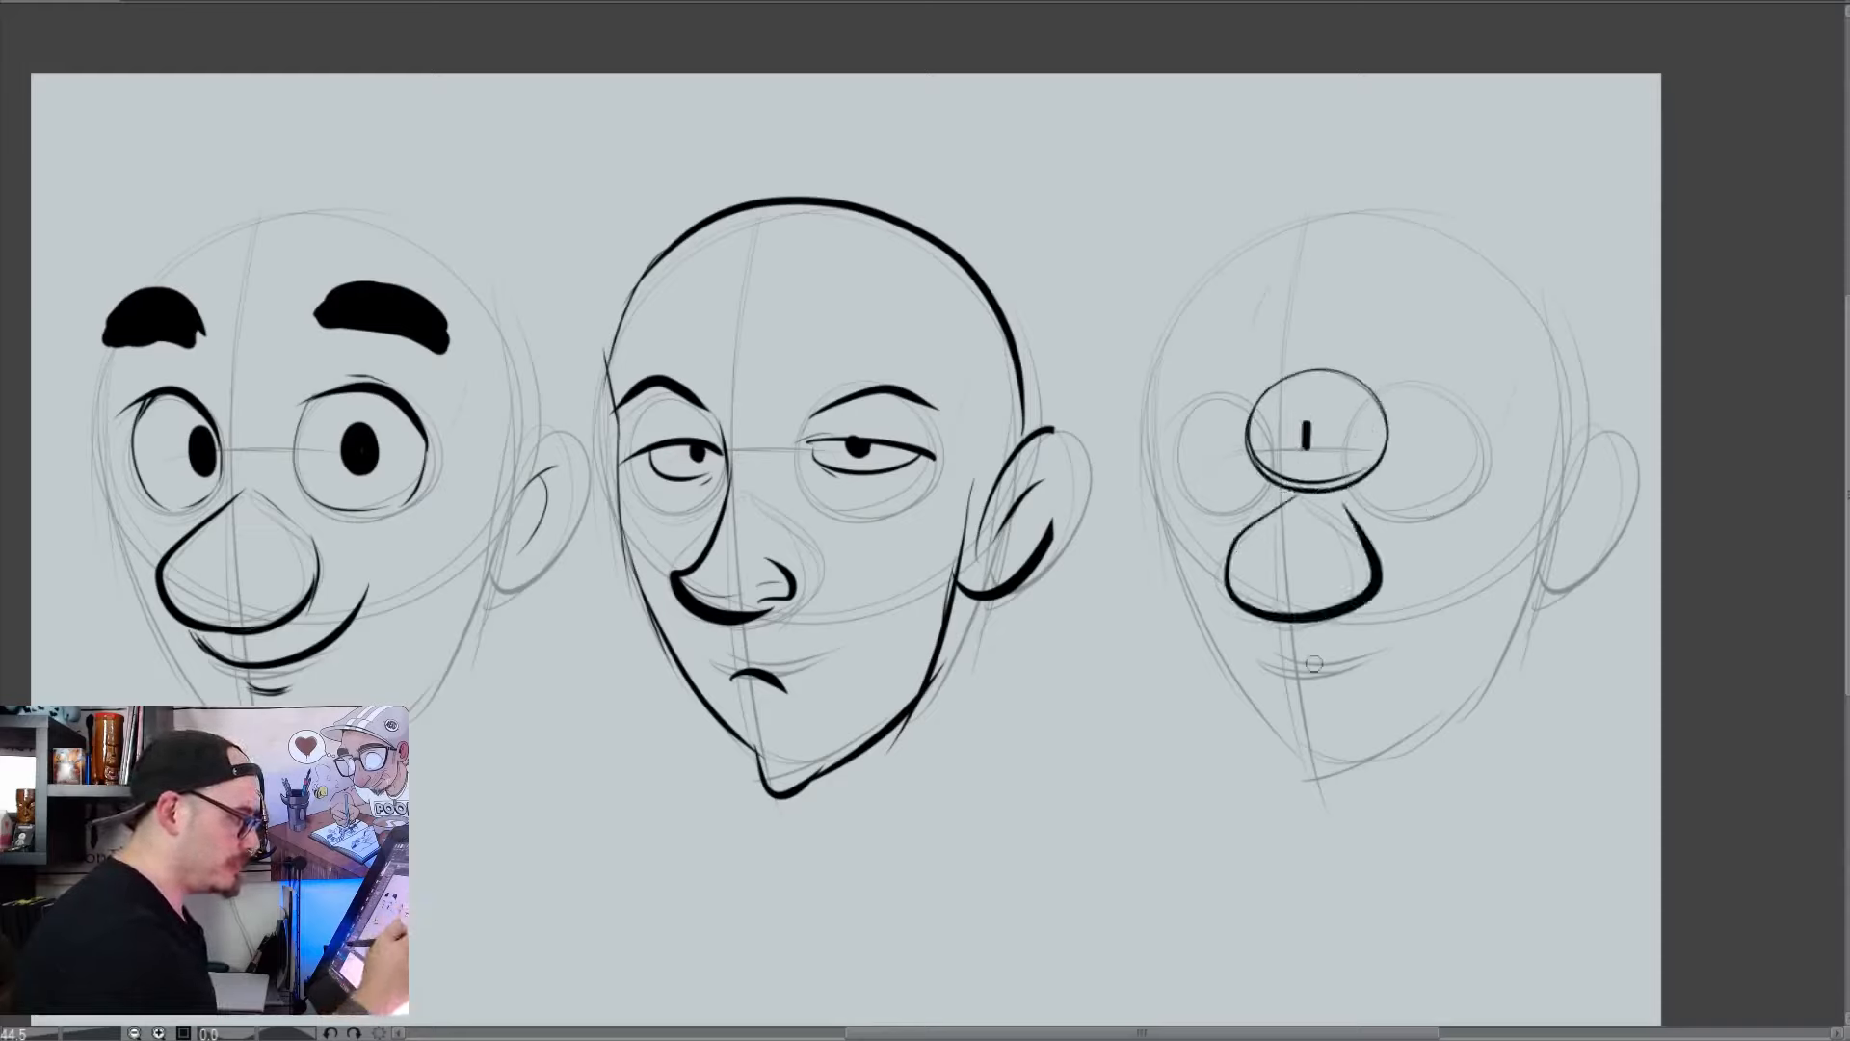
Ink a wide smile with a short cheek stroke at its end, and thicken the lid above the third head's single eye
{"action": "mouse_move", "coordinate": [1258, 639]}
{"action": "left_mouse_down"}
{"action": "mouse_move", "coordinate": [1403, 613]}
{"action": "mouse_move", "coordinate": [1416, 578]}
{"action": "left_mouse_up"}
{"action": "left_click_drag", "start_coordinate": [1408, 573], "coordinate": [1450, 571]}
{"action": "left_click_drag", "start_coordinate": [1354, 352], "coordinate": [1249, 388]}
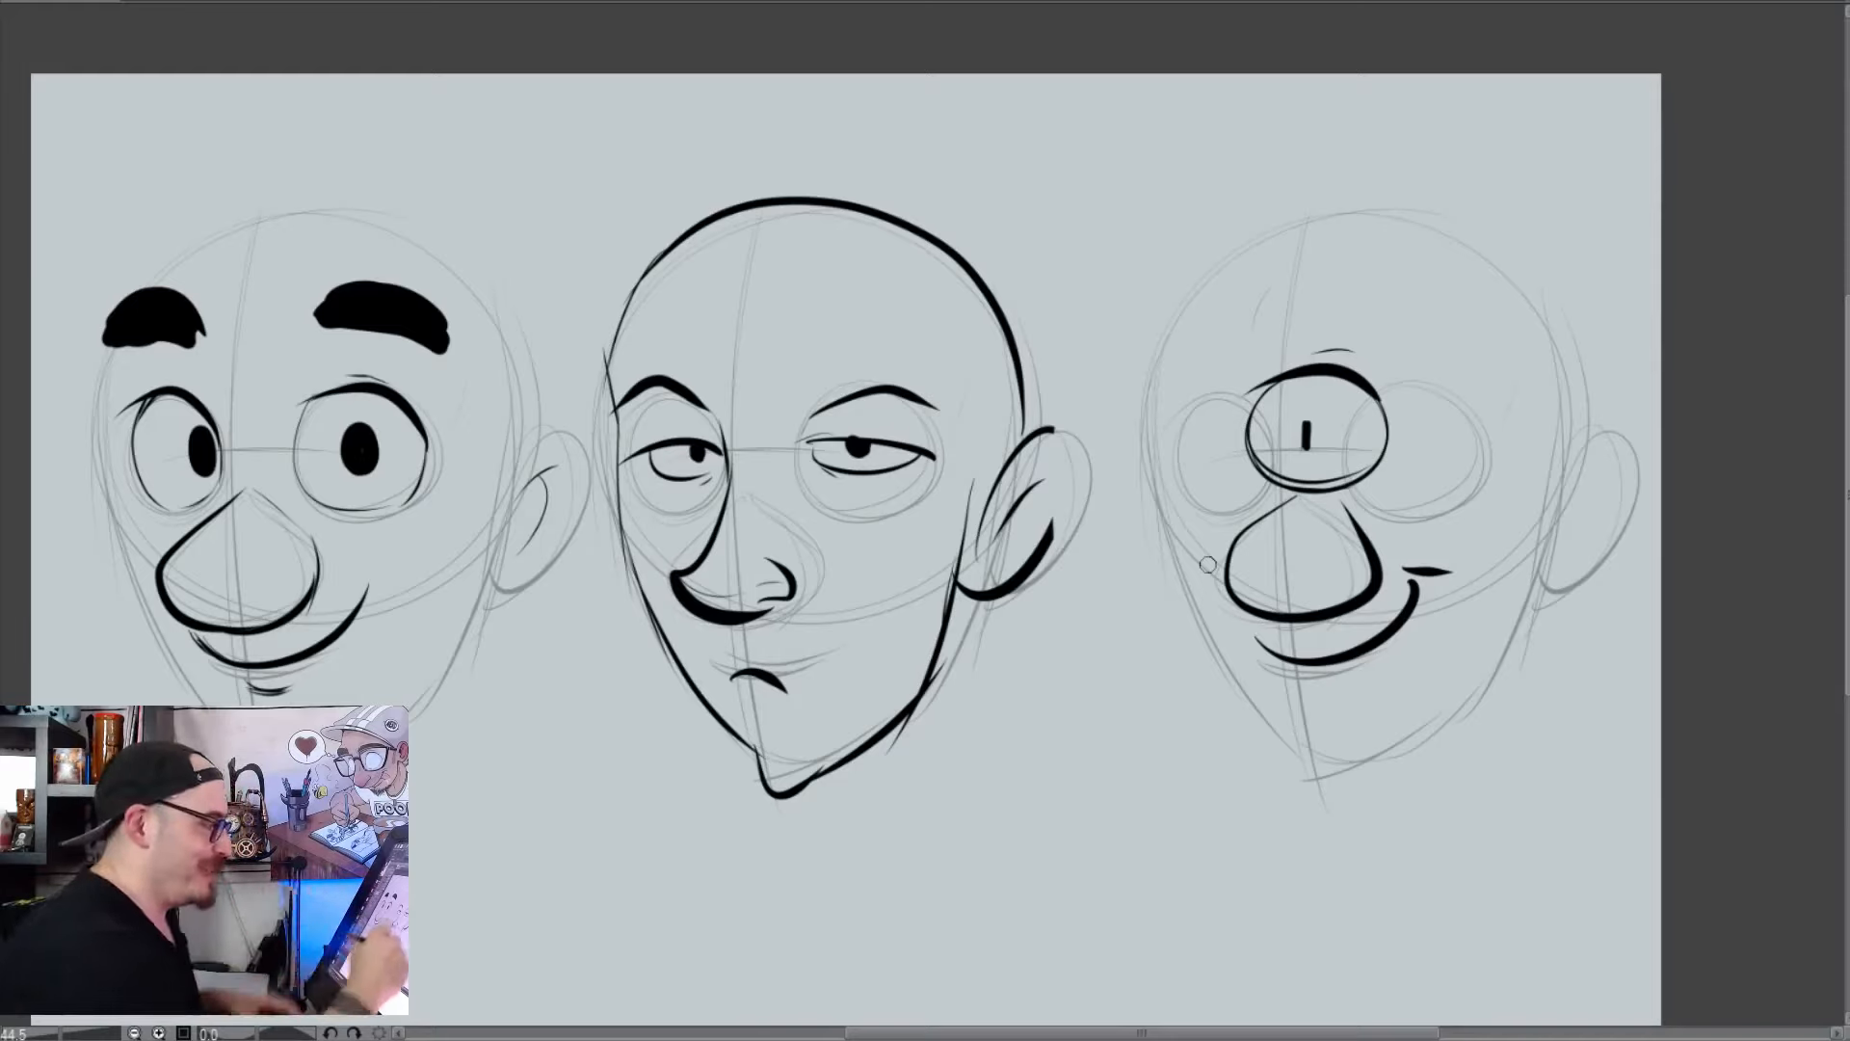
Ink a cartoon tree with a flared trunk and bumpy foliage between the second and third heads, adding round eyes and a small smile to its trunk
{"action": "left_click_drag", "start_coordinate": [983, 939], "coordinate": [1023, 732]}
{"action": "mouse_move", "coordinate": [1156, 663]}
{"action": "left_mouse_down"}
{"action": "mouse_move", "coordinate": [1200, 915]}
{"action": "mouse_move", "coordinate": [1248, 957]}
{"action": "left_mouse_up"}
{"action": "mouse_move", "coordinate": [1019, 737]}
{"action": "left_mouse_down"}
{"action": "mouse_move", "coordinate": [1026, 715]}
{"action": "mouse_move", "coordinate": [1174, 665]}
{"action": "mouse_move", "coordinate": [959, 807]}
{"action": "mouse_move", "coordinate": [1007, 428]}
{"action": "mouse_move", "coordinate": [1325, 597]}
{"action": "mouse_move", "coordinate": [1174, 737]}
{"action": "left_mouse_up"}
{"action": "mouse_move", "coordinate": [1065, 756]}
{"action": "left_mouse_down"}
{"action": "mouse_move", "coordinate": [1104, 761]}
{"action": "mouse_move", "coordinate": [1103, 812]}
{"action": "left_mouse_up"}
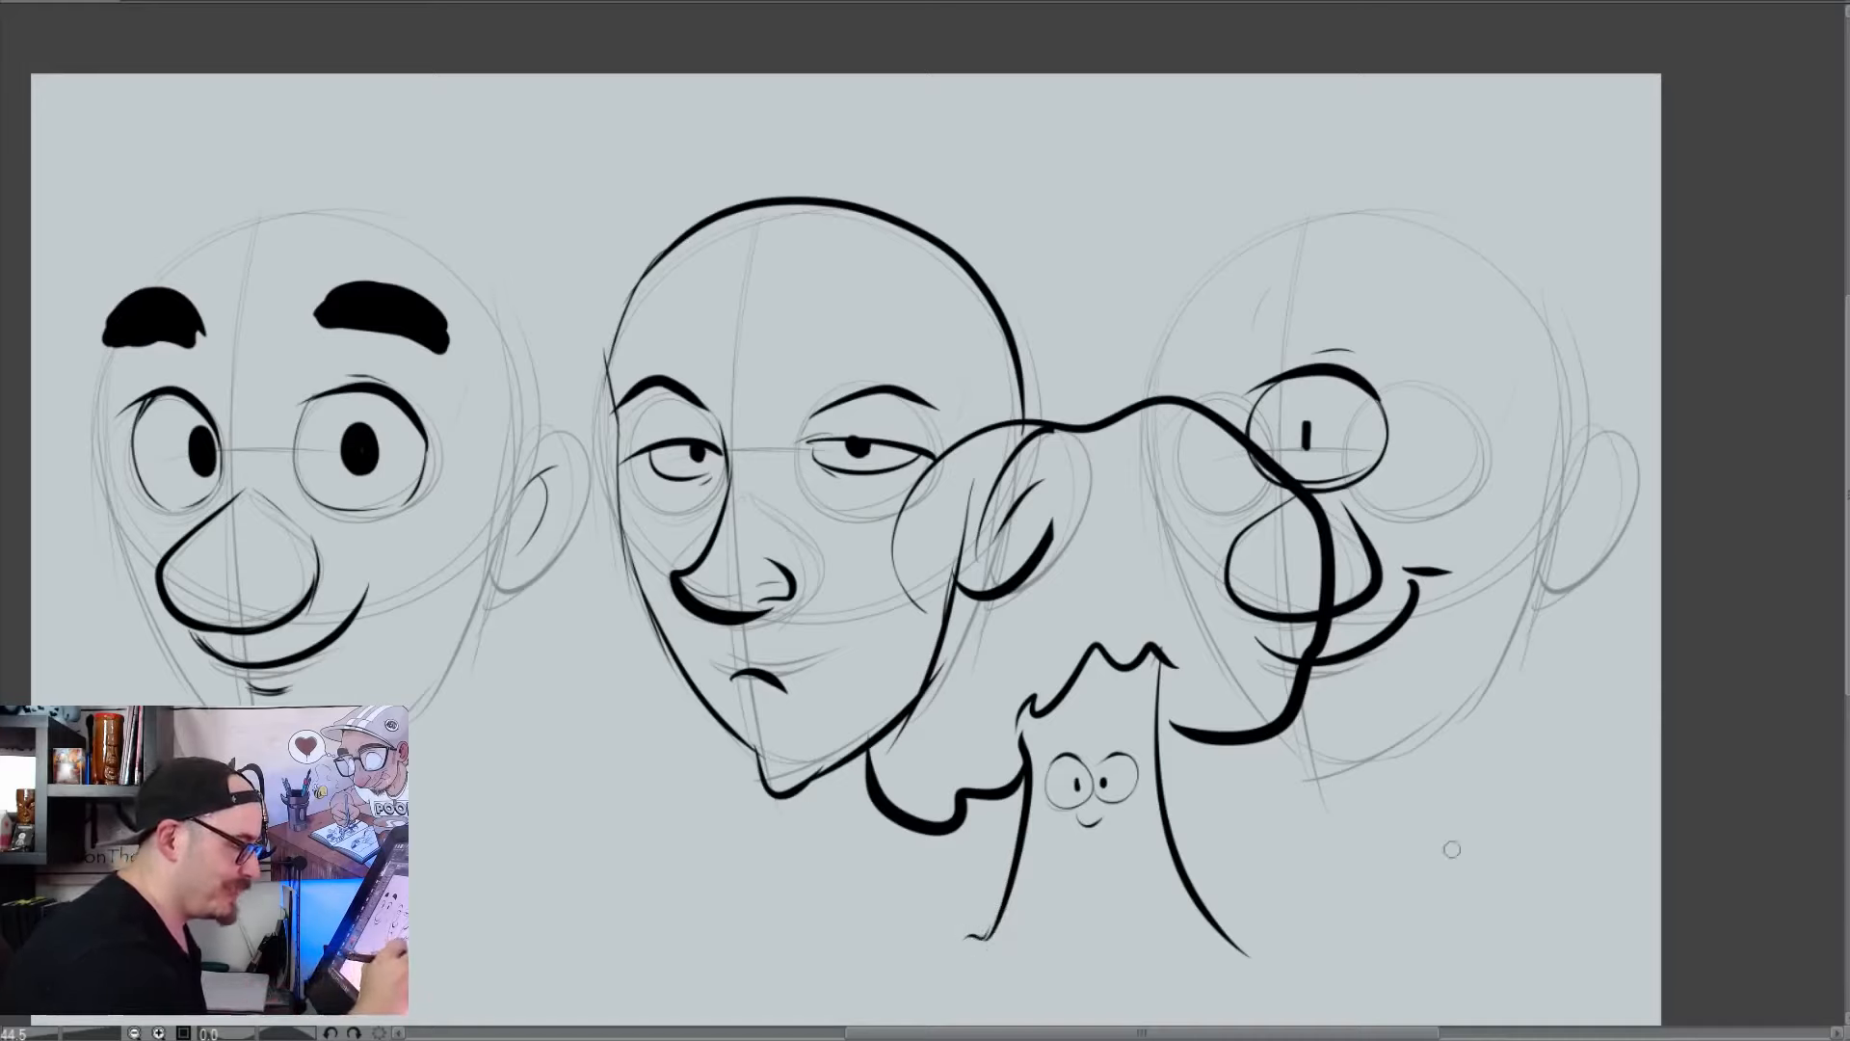
Ink a small egg character below the third head with round eyes, brows, a tiny smile and a crack near its top
{"action": "mouse_move", "coordinate": [1448, 755]}
{"action": "left_mouse_down"}
{"action": "mouse_move", "coordinate": [1487, 888]}
{"action": "mouse_move", "coordinate": [1471, 820]}
{"action": "left_mouse_up"}
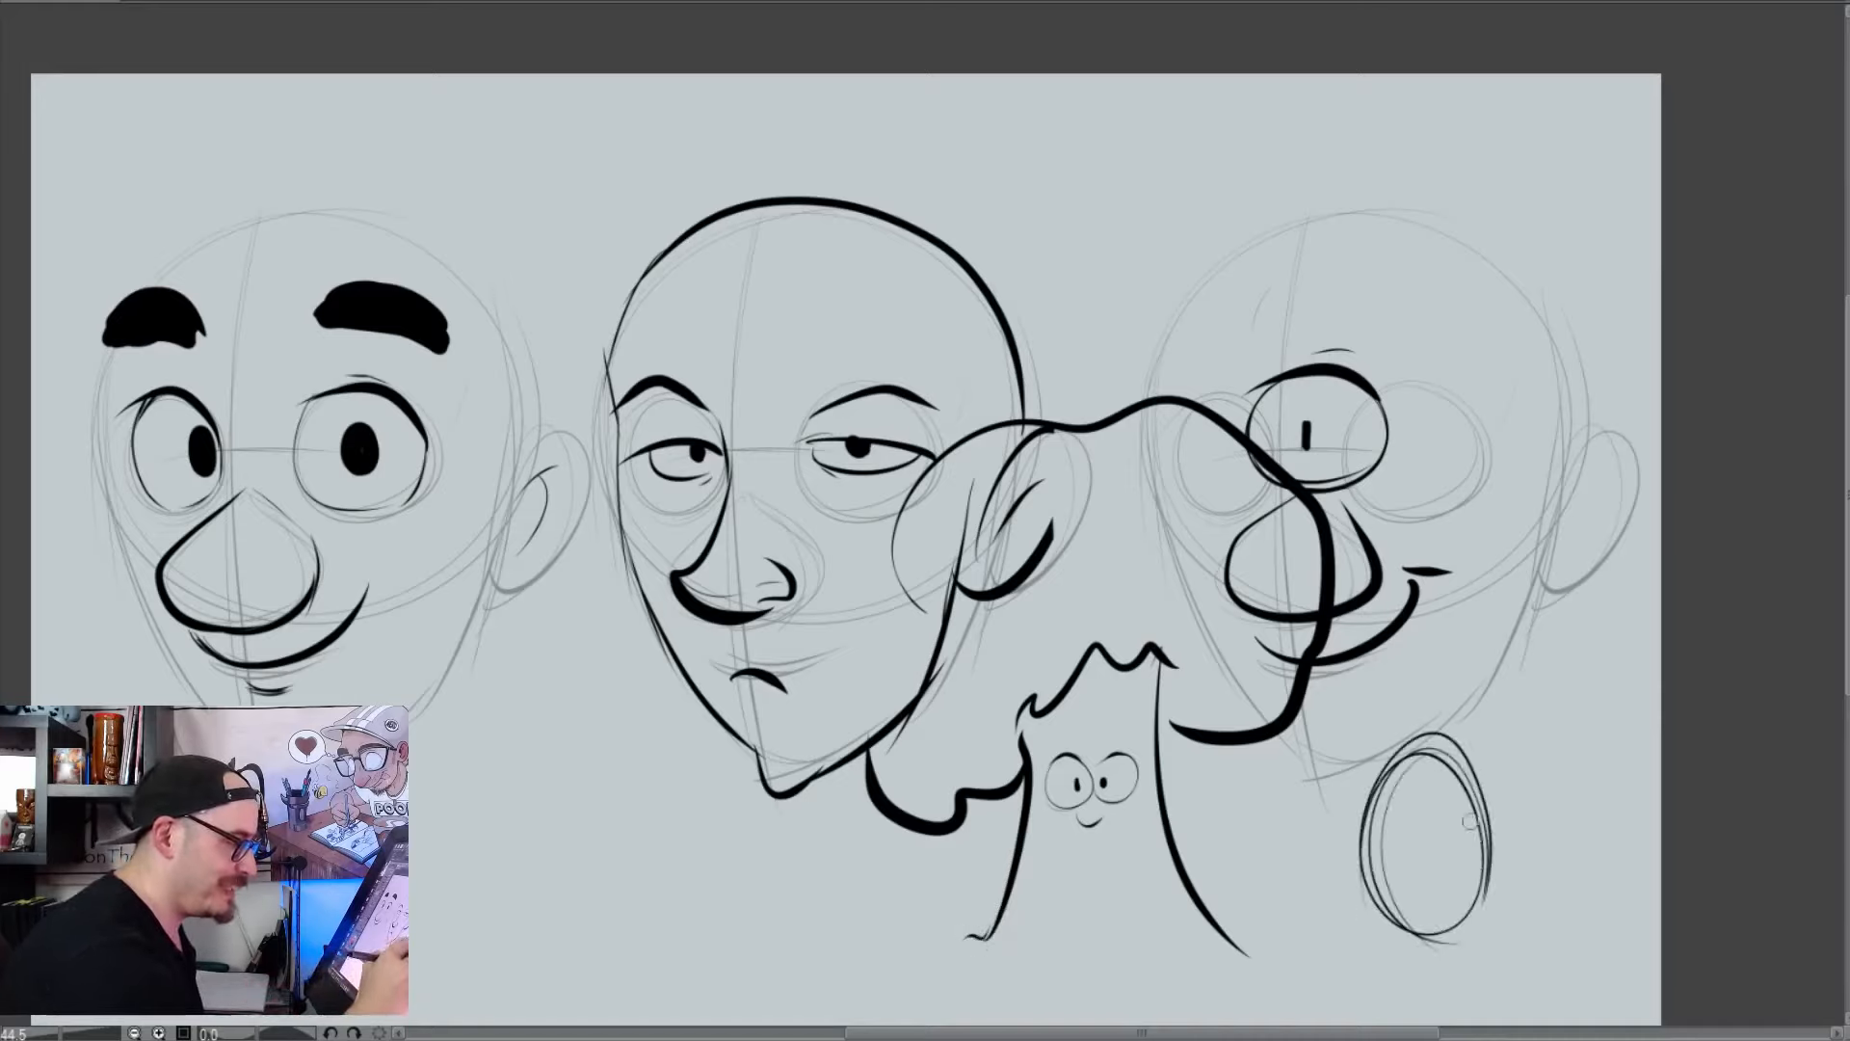
{"action": "key", "text": "ctrl+z"}
{"action": "mouse_move", "coordinate": [1450, 750]}
{"action": "left_mouse_down"}
{"action": "mouse_move", "coordinate": [1505, 852]}
{"action": "mouse_move", "coordinate": [1455, 744]}
{"action": "mouse_move", "coordinate": [1411, 821]}
{"action": "mouse_move", "coordinate": [1430, 796]}
{"action": "mouse_move", "coordinate": [1463, 798]}
{"action": "mouse_move", "coordinate": [1414, 809]}
{"action": "mouse_move", "coordinate": [1466, 818]}
{"action": "left_mouse_up"}
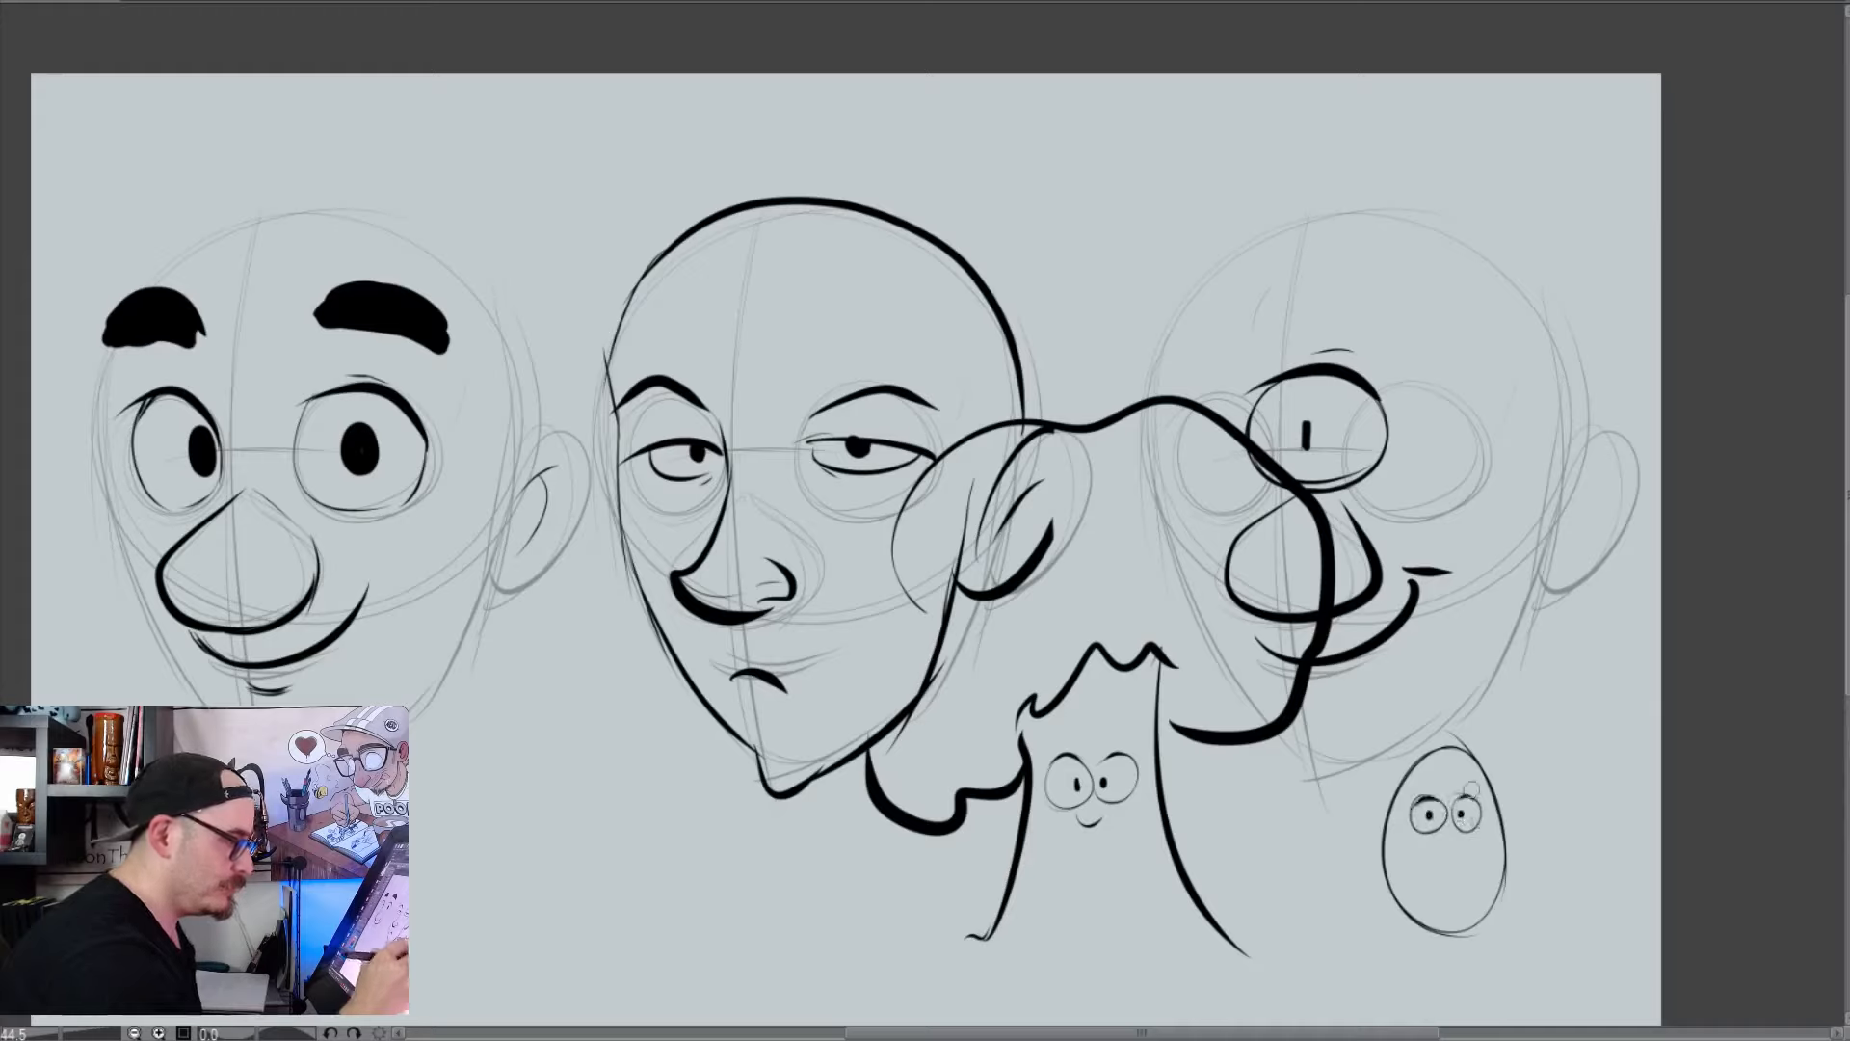
{"action": "left_click_drag", "start_coordinate": [1457, 746], "coordinate": [1444, 779]}
{"action": "left_click_drag", "start_coordinate": [1440, 847], "coordinate": [1456, 848]}
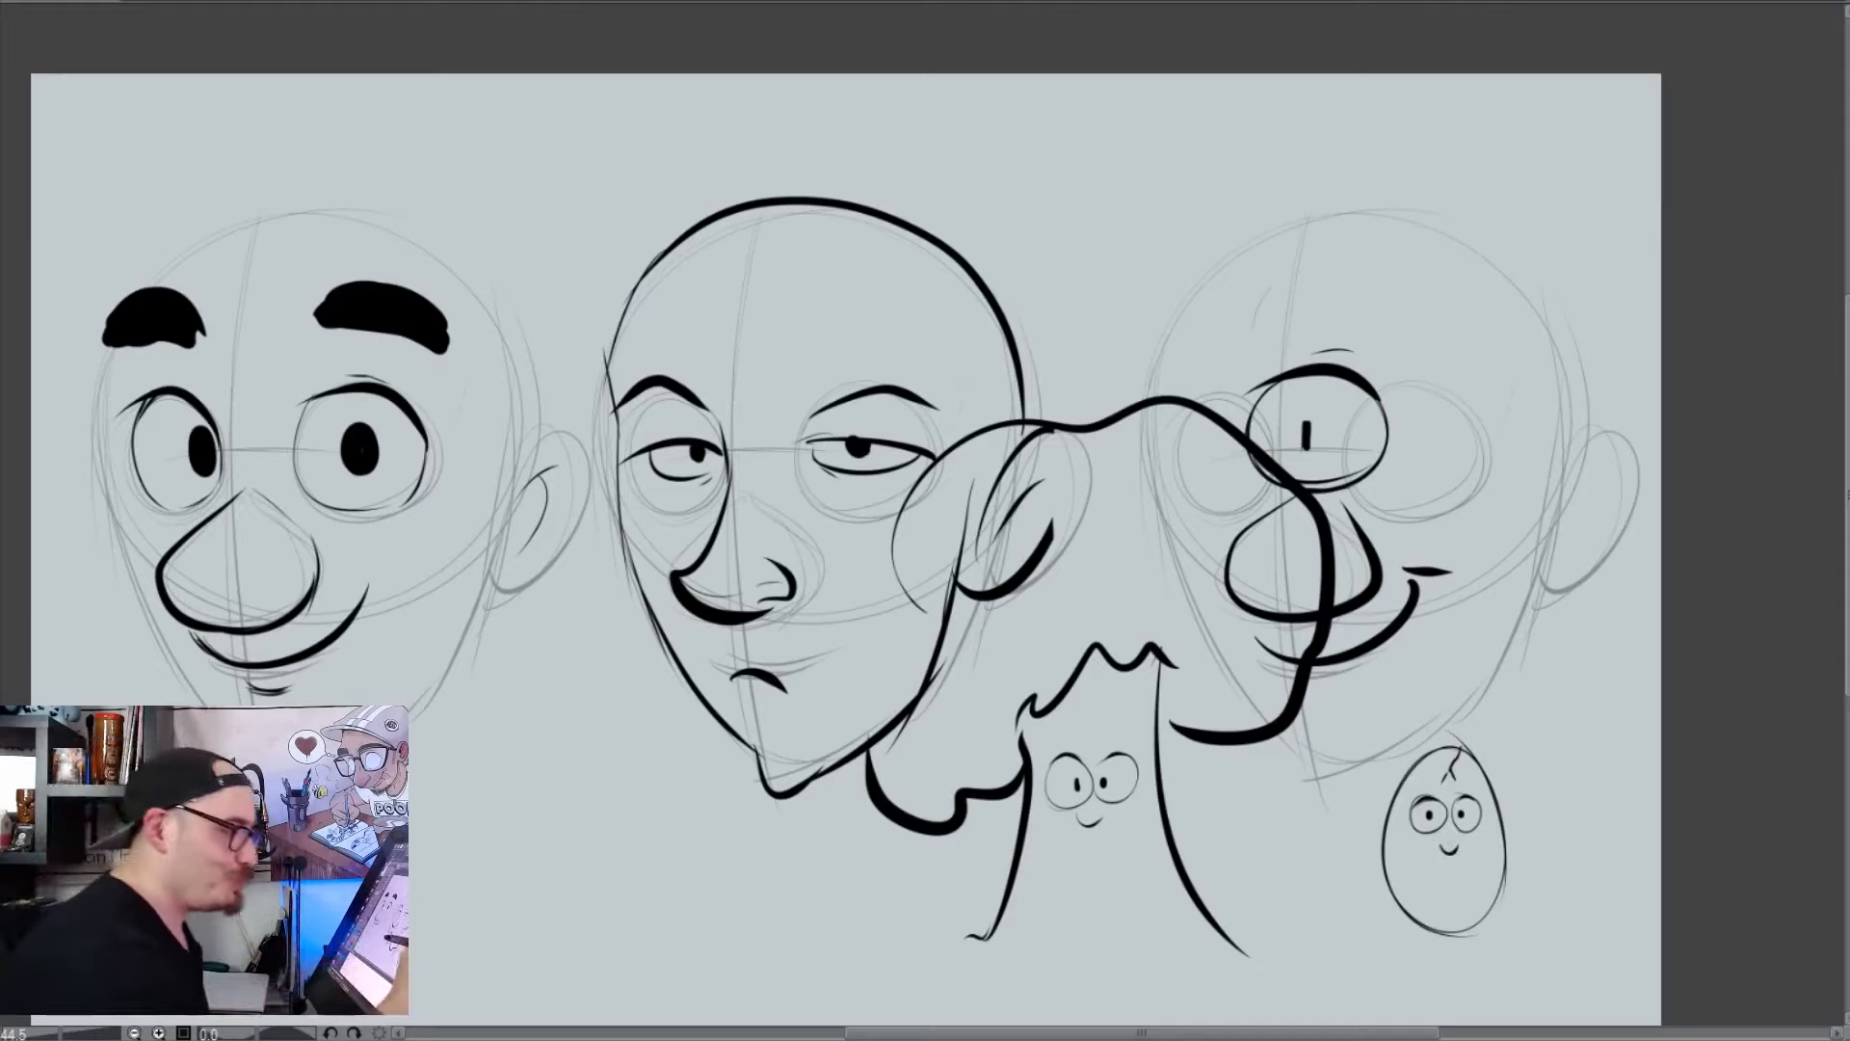
Clear all the inked drawings and construction sketches to leave a blank canvas
{"action": "key", "text": "Delete"}
{"action": "key", "text": "Delete"}
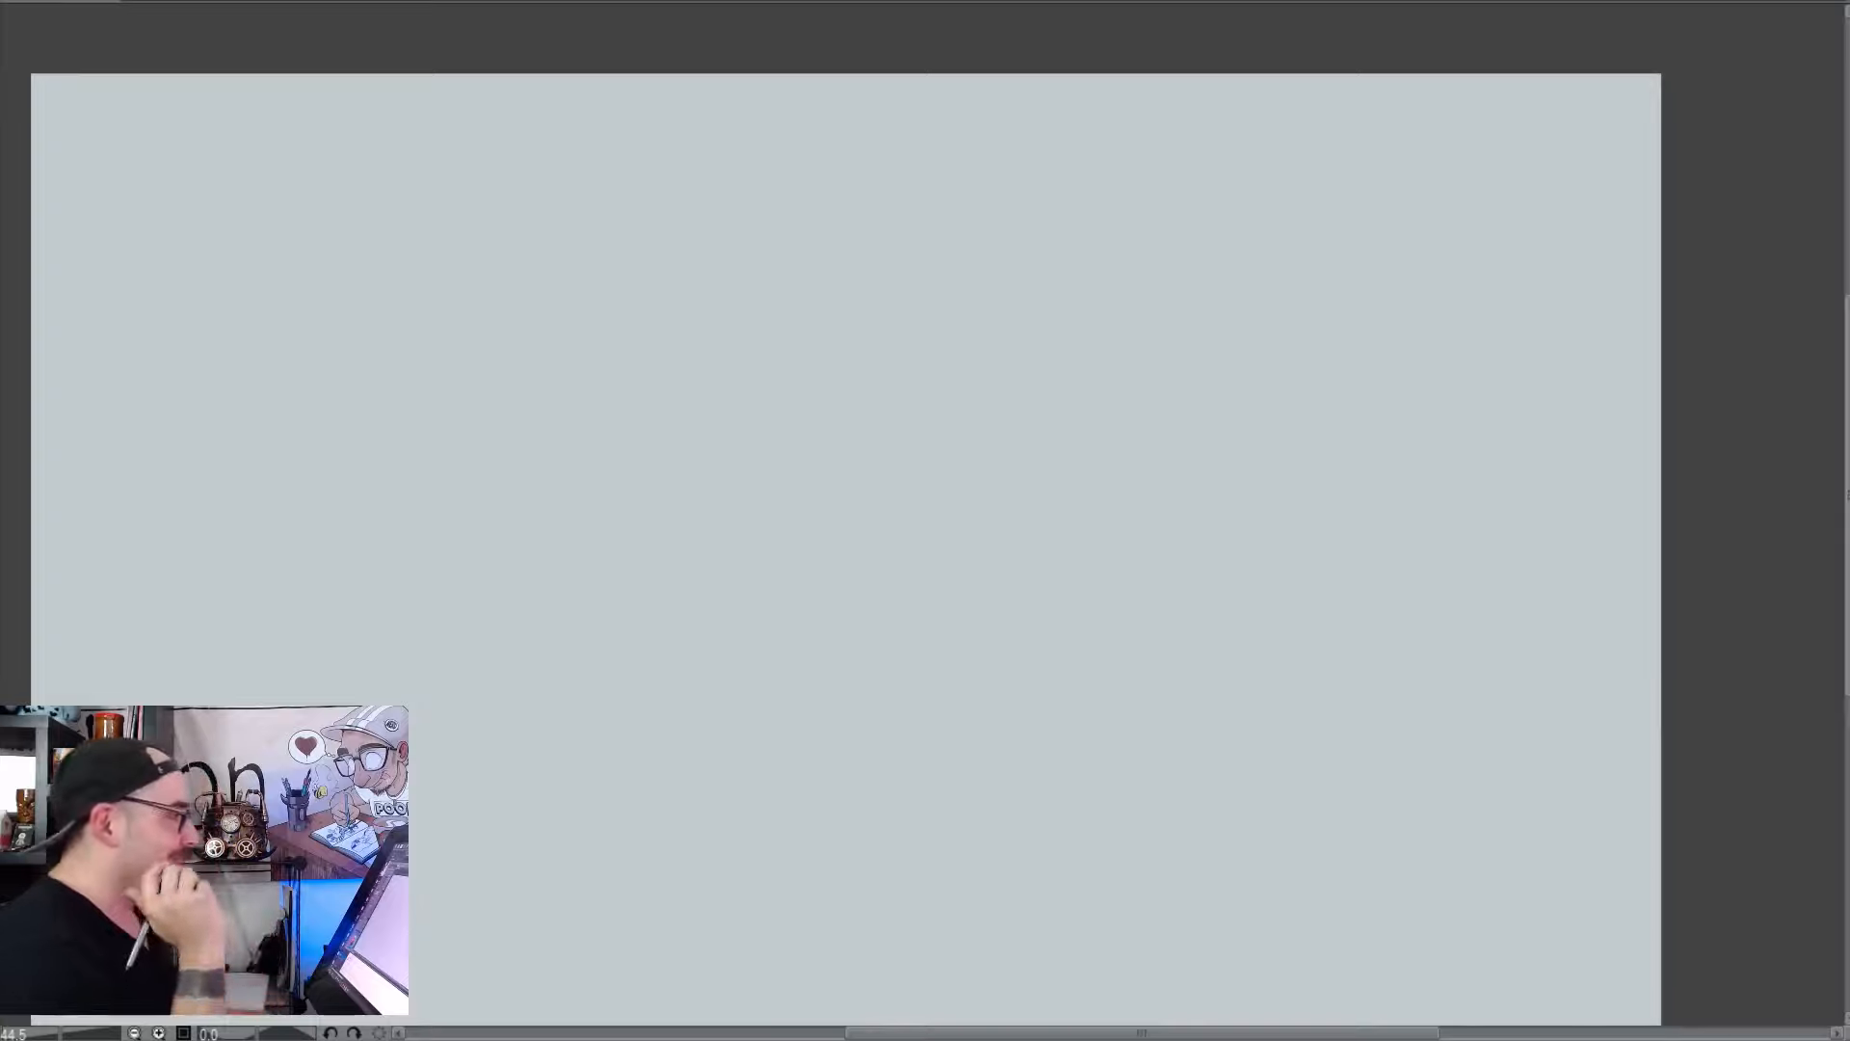
{"action": "left_click_drag", "start_coordinate": [1400, 815], "coordinate": [1484, 778]}
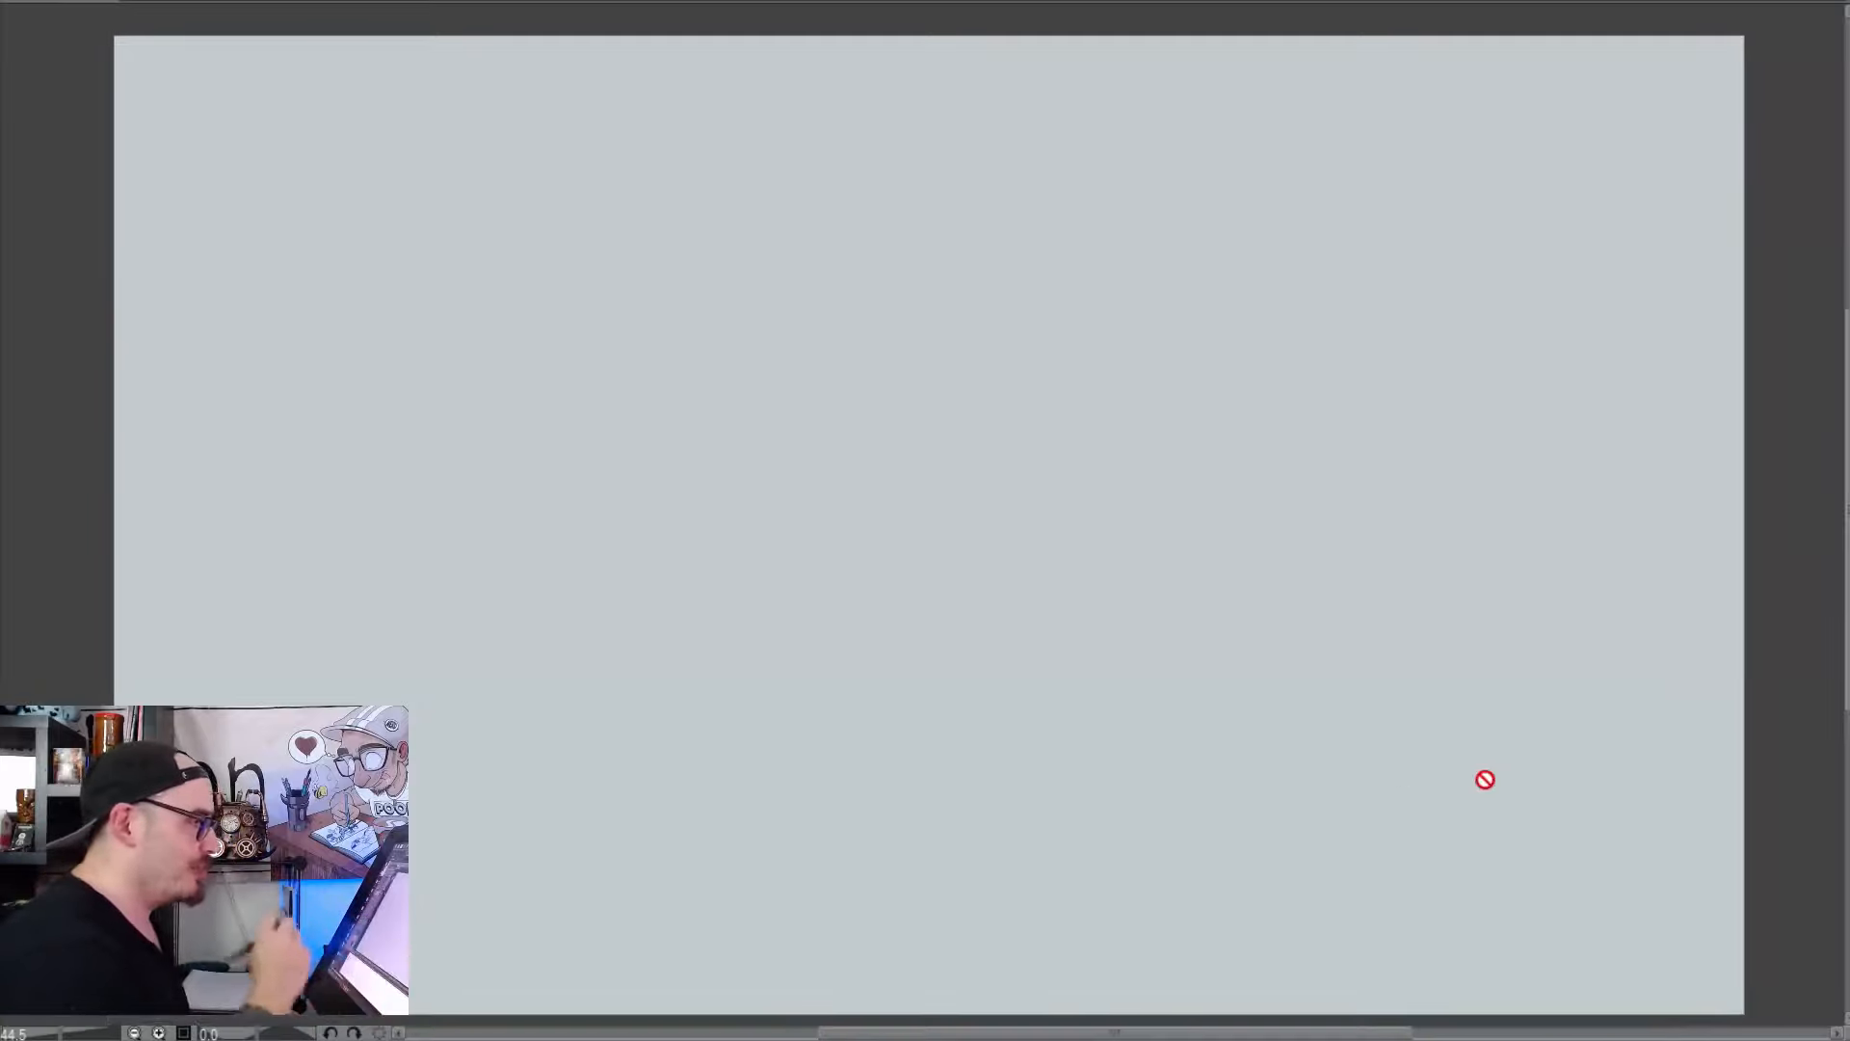
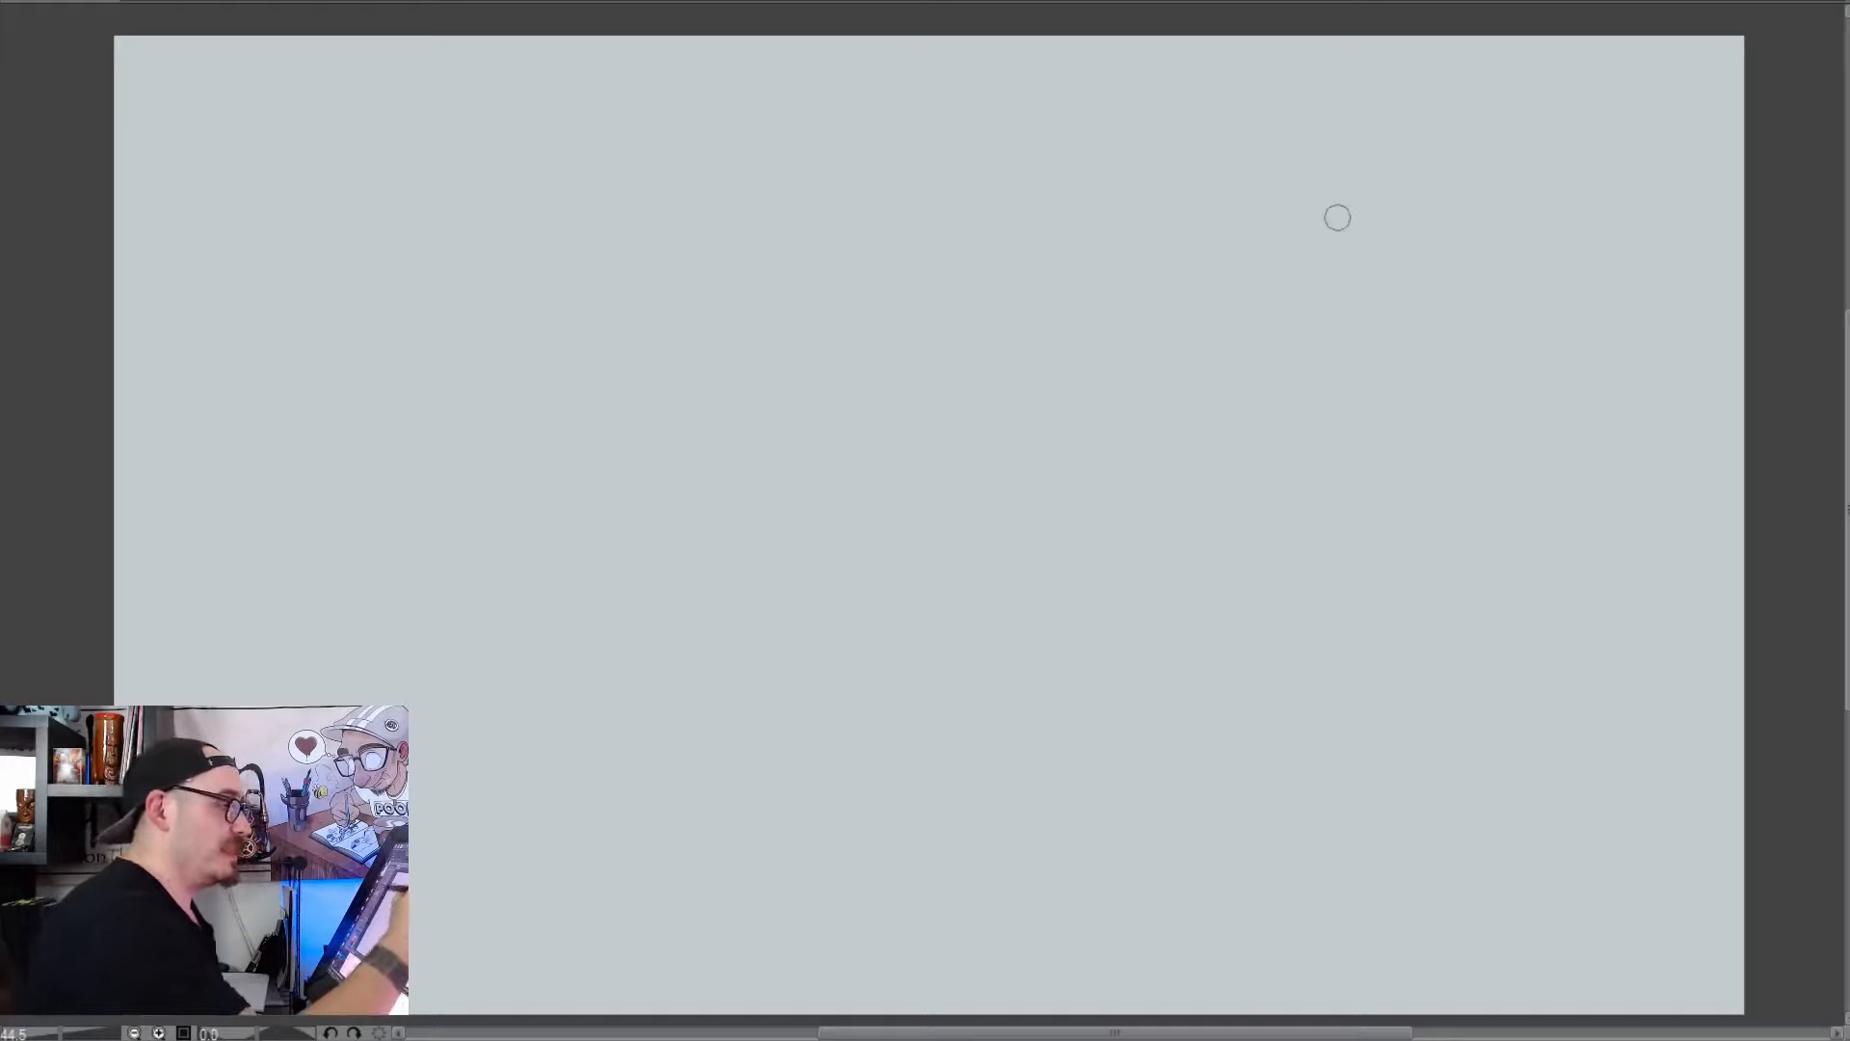
Sketch a tall street lamp on the canvas's right half, with a tapered head, a long narrow pole and a small base
{"action": "mouse_move", "coordinate": [1226, 260]}
{"action": "left_mouse_down"}
{"action": "mouse_move", "coordinate": [1242, 153]}
{"action": "mouse_move", "coordinate": [1284, 90]}
{"action": "mouse_move", "coordinate": [1379, 132]}
{"action": "mouse_move", "coordinate": [1285, 314]}
{"action": "mouse_move", "coordinate": [1324, 316]}
{"action": "mouse_move", "coordinate": [1291, 557]}
{"action": "left_mouse_up"}
{"action": "mouse_move", "coordinate": [1289, 310]}
{"action": "left_mouse_down"}
{"action": "mouse_move", "coordinate": [1320, 969]}
{"action": "mouse_move", "coordinate": [1359, 930]}
{"action": "left_mouse_up"}
{"action": "mouse_move", "coordinate": [1359, 290]}
{"action": "left_mouse_down"}
{"action": "mouse_move", "coordinate": [1334, 981]}
{"action": "mouse_move", "coordinate": [1276, 1007]}
{"action": "mouse_move", "coordinate": [1402, 975]}
{"action": "left_mouse_up"}
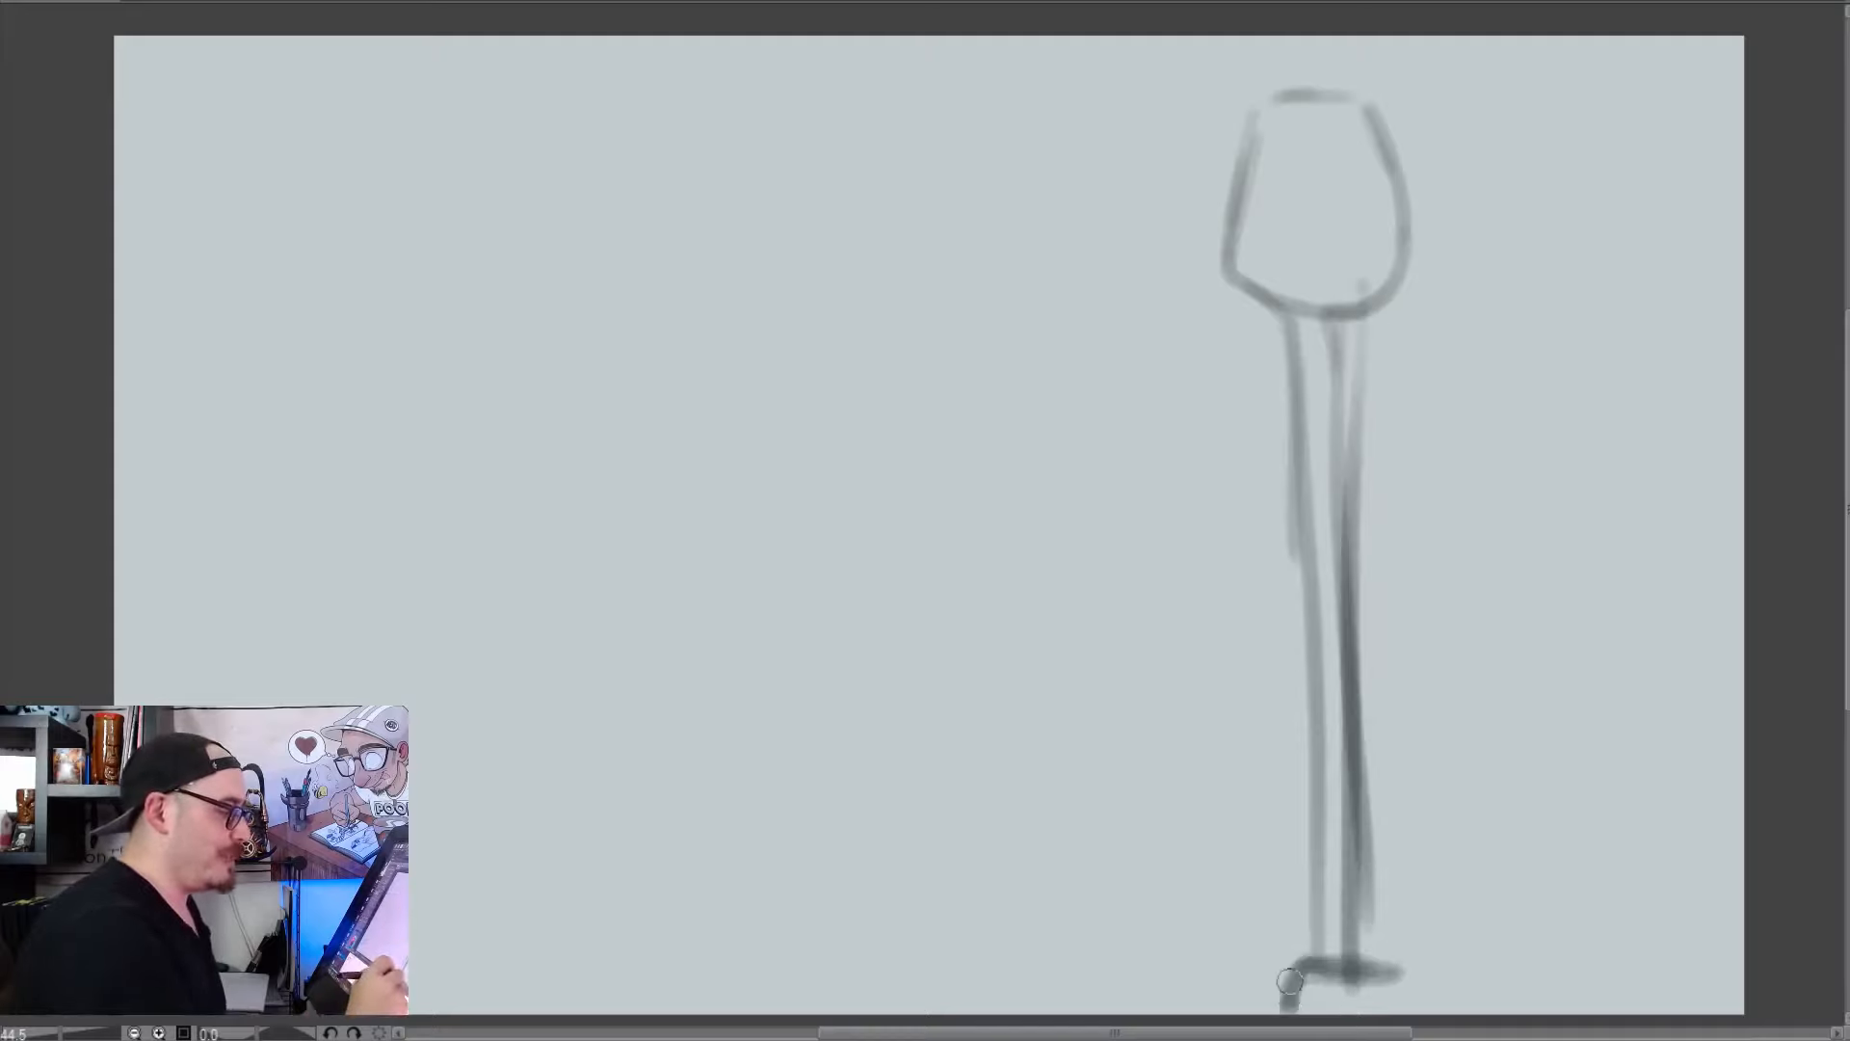
{"action": "left_click_drag", "start_coordinate": [1272, 1010], "coordinate": [1402, 1002]}
Sketch a small rectangular sign attached to the upper part of the lamp pole, with a band around the pole
{"action": "mouse_move", "coordinate": [1279, 313]}
{"action": "left_mouse_down"}
{"action": "mouse_move", "coordinate": [1286, 471]}
{"action": "mouse_move", "coordinate": [1253, 453]}
{"action": "mouse_move", "coordinate": [1205, 500]}
{"action": "left_mouse_up"}
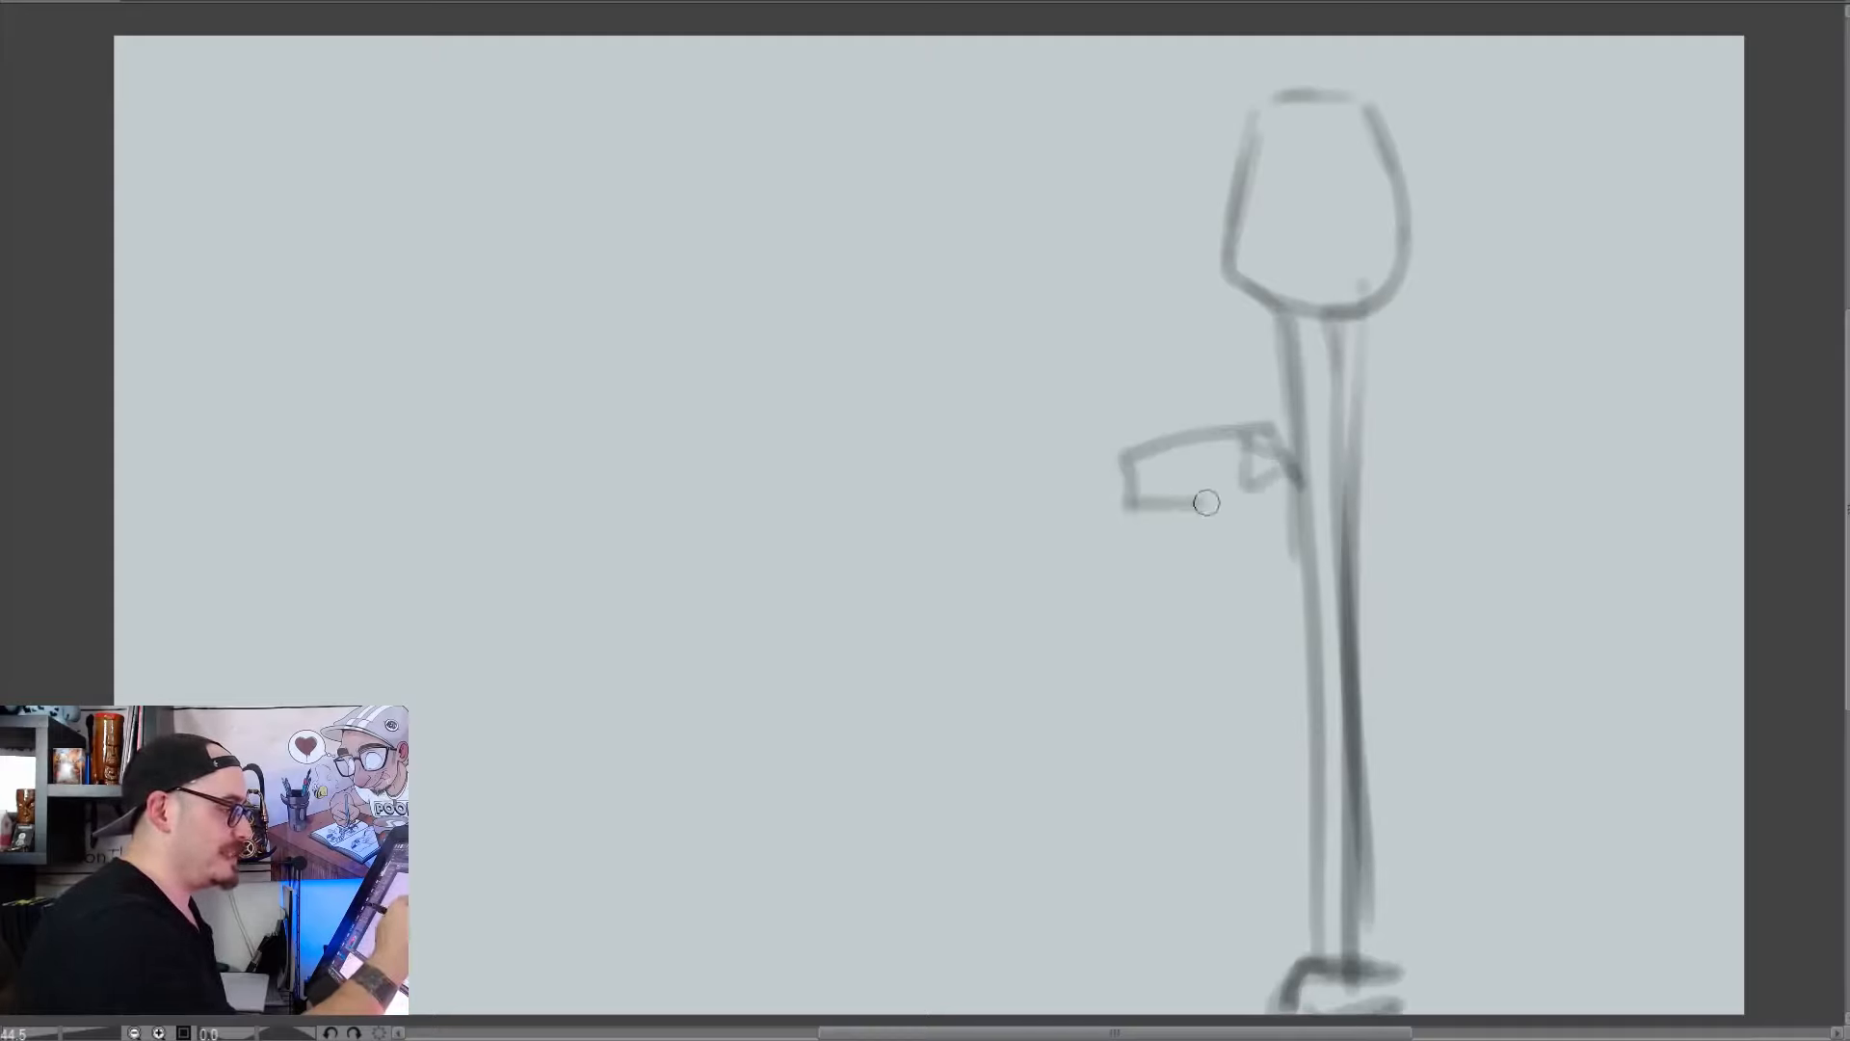
{"action": "mouse_move", "coordinate": [1214, 429]}
{"action": "left_mouse_down"}
{"action": "mouse_move", "coordinate": [1107, 430]}
{"action": "mouse_move", "coordinate": [1263, 518]}
{"action": "mouse_move", "coordinate": [1296, 482]}
{"action": "left_mouse_up"}
{"action": "left_click_drag", "start_coordinate": [1301, 458], "coordinate": [1357, 443]}
{"action": "left_click", "coordinate": [1332, 408]}
Reinforce and round out the lamp head's outline, and sketch a round bulb with a socket inside it
{"action": "left_click_drag", "start_coordinate": [1280, 313], "coordinate": [1231, 189]}
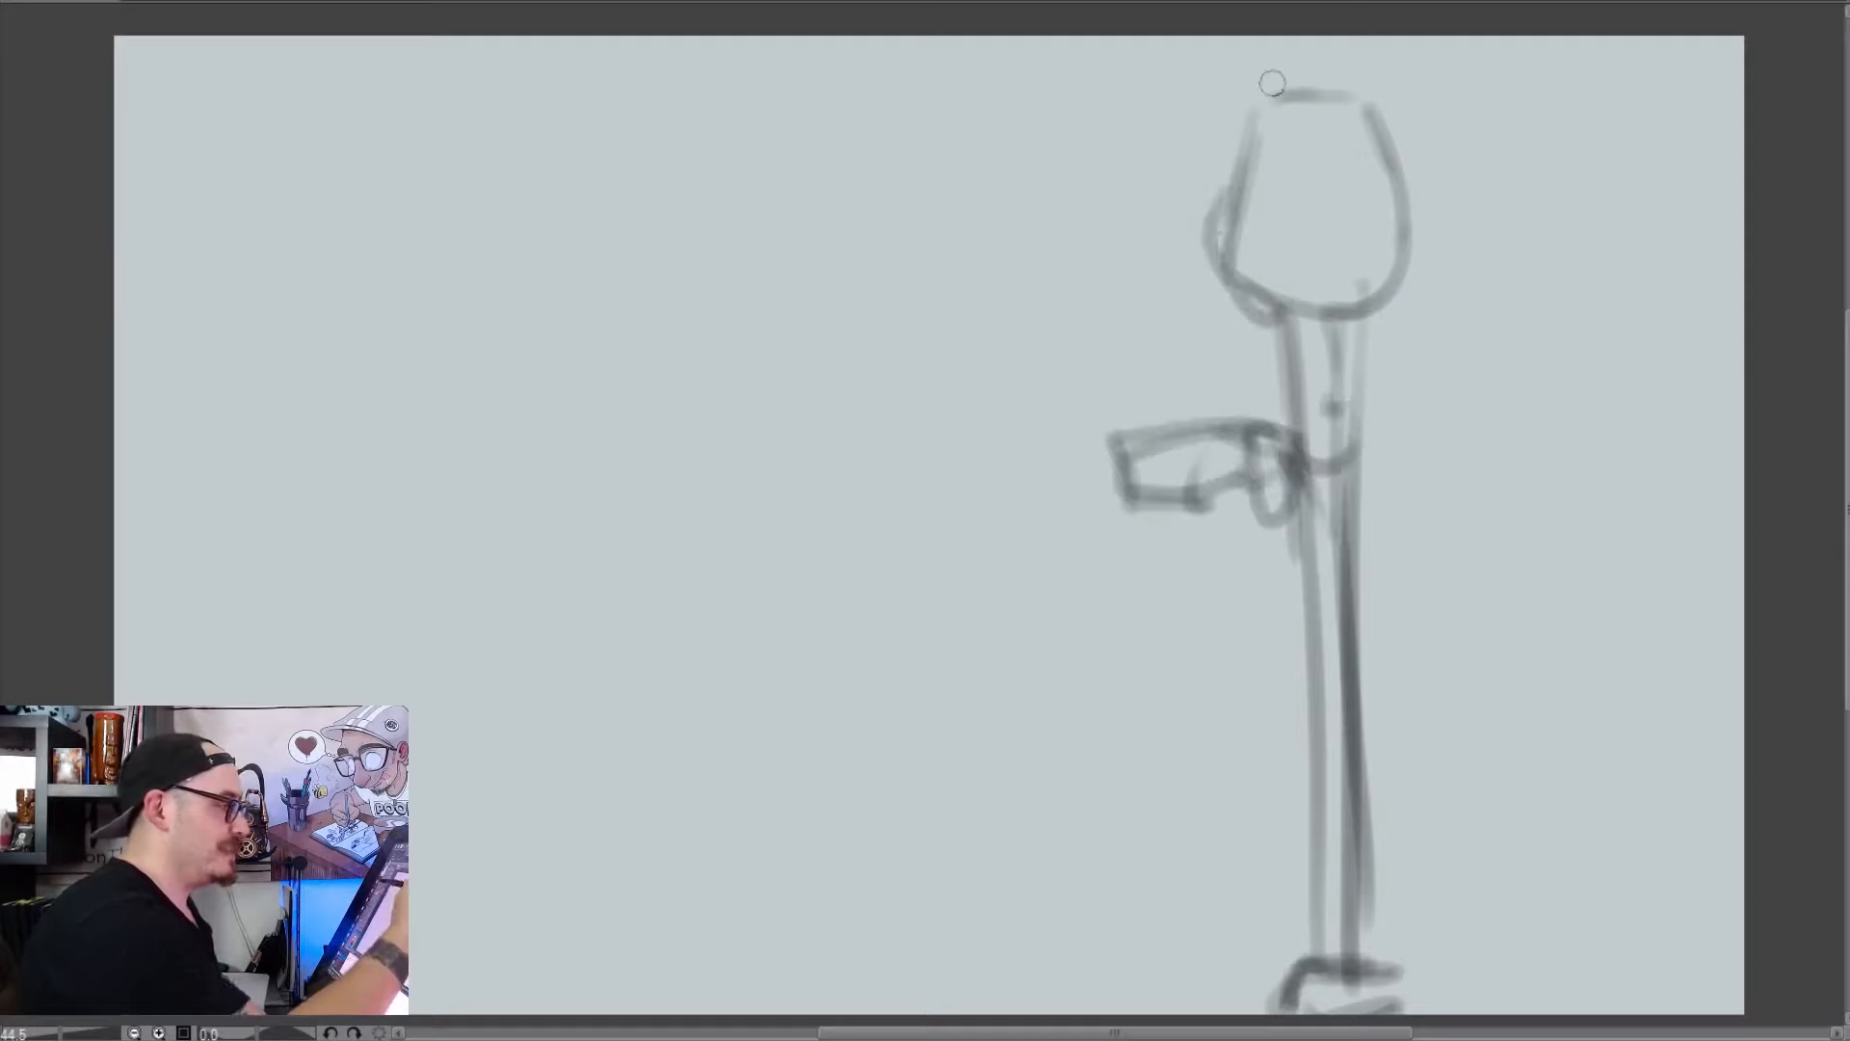
{"action": "left_click_drag", "start_coordinate": [1267, 96], "coordinate": [1227, 254]}
{"action": "mouse_move", "coordinate": [1238, 125]}
{"action": "left_mouse_down"}
{"action": "mouse_move", "coordinate": [1305, 93]}
{"action": "mouse_move", "coordinate": [1373, 146]}
{"action": "left_mouse_up"}
{"action": "left_click_drag", "start_coordinate": [1238, 271], "coordinate": [1406, 280]}
{"action": "left_click_drag", "start_coordinate": [1369, 102], "coordinate": [1417, 289]}
{"action": "left_click_drag", "start_coordinate": [1291, 168], "coordinate": [1272, 240]}
{"action": "left_click_drag", "start_coordinate": [1272, 241], "coordinate": [1364, 231]}
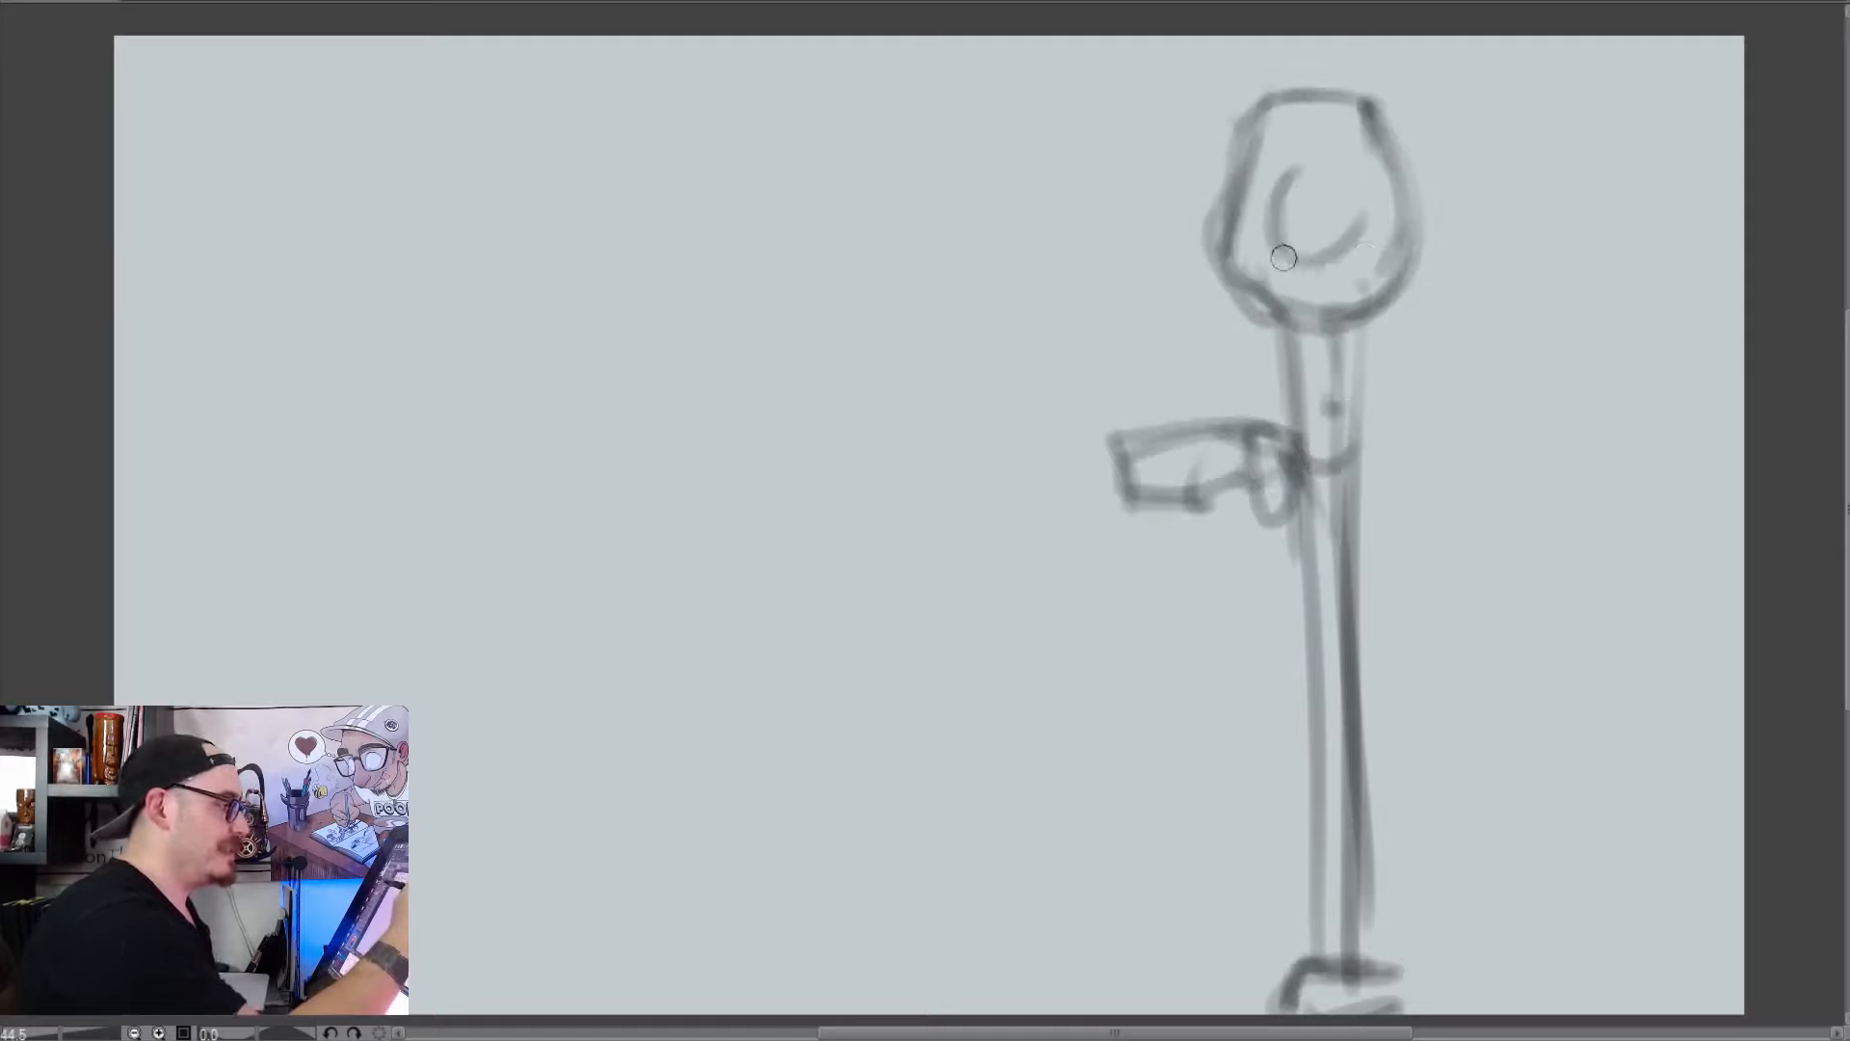
{"action": "mouse_move", "coordinate": [1311, 159]}
{"action": "left_mouse_down"}
{"action": "mouse_move", "coordinate": [1304, 260]}
{"action": "mouse_move", "coordinate": [1272, 323]}
{"action": "mouse_move", "coordinate": [1325, 414]}
{"action": "left_mouse_up"}
{"action": "left_click", "coordinate": [1322, 115]}
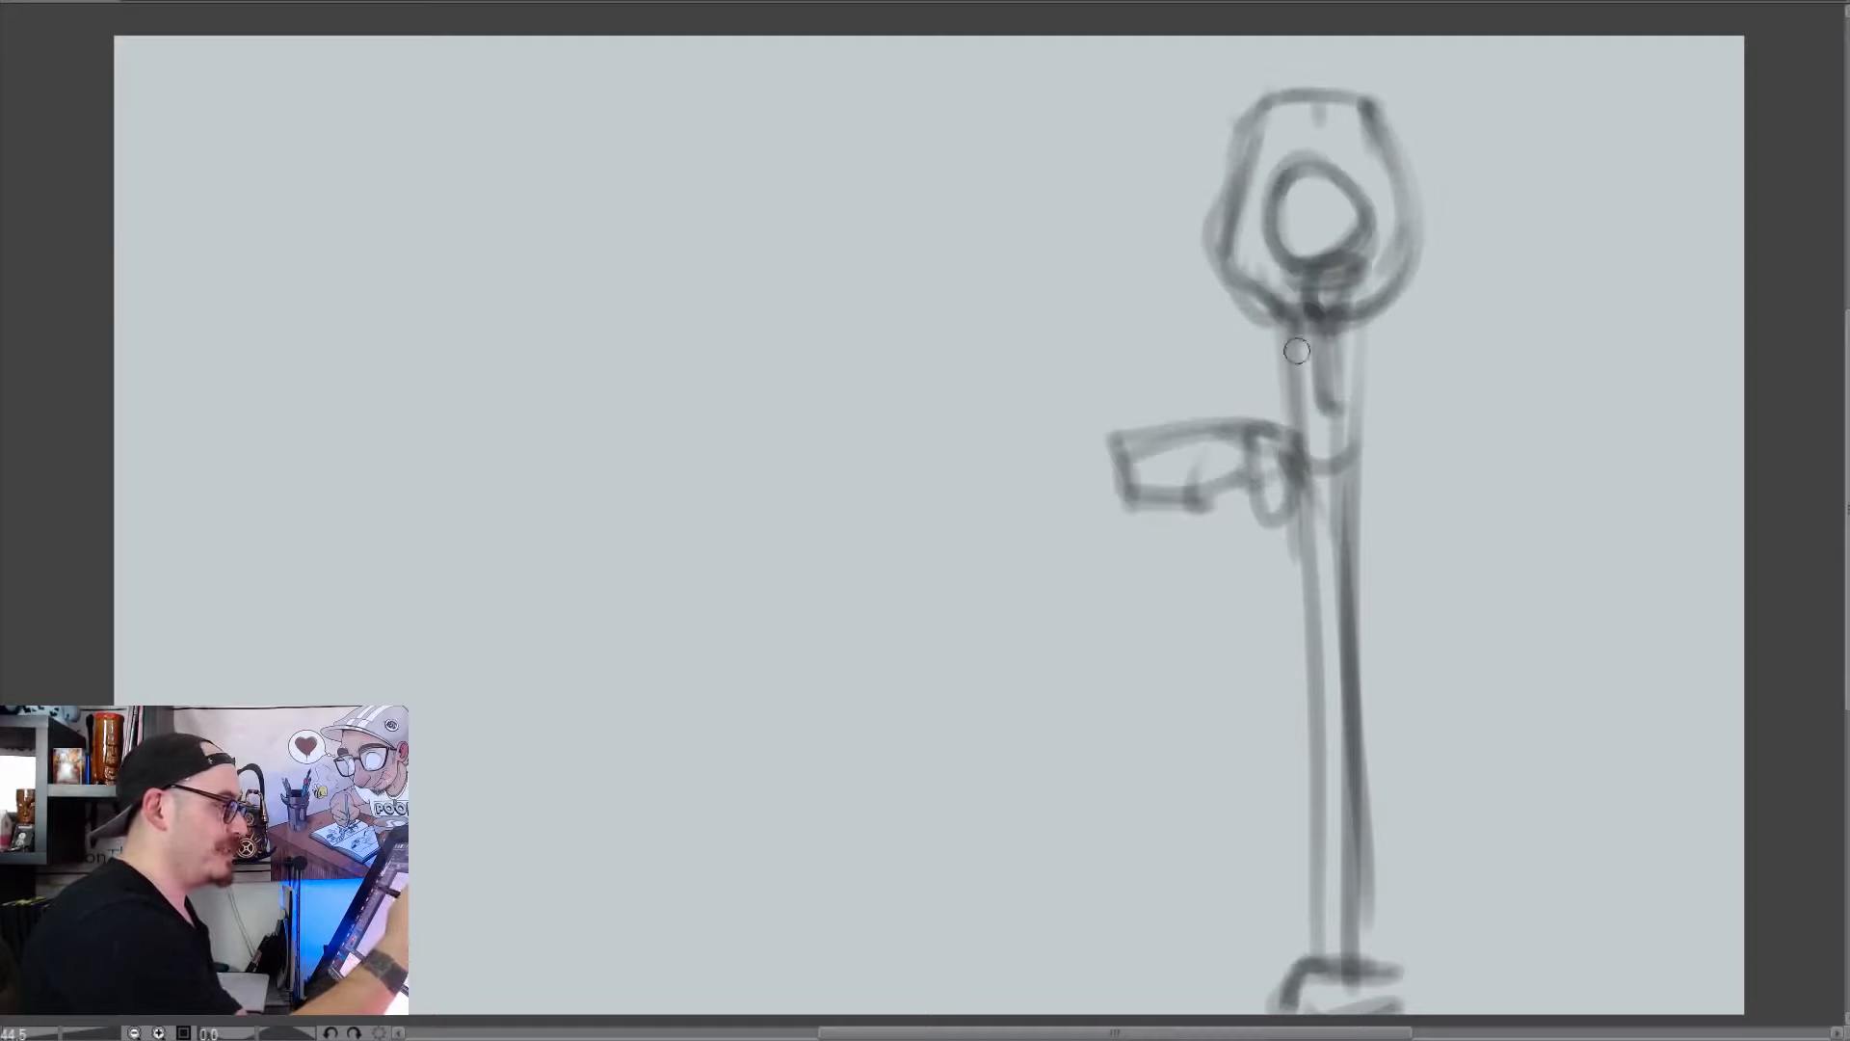
Darken both sides of the lamp pole from the head down to the base
{"action": "left_click_drag", "start_coordinate": [1296, 342], "coordinate": [1301, 443]}
{"action": "left_click_drag", "start_coordinate": [1347, 587], "coordinate": [1361, 911]}
{"action": "left_click_drag", "start_coordinate": [1370, 339], "coordinate": [1358, 988]}
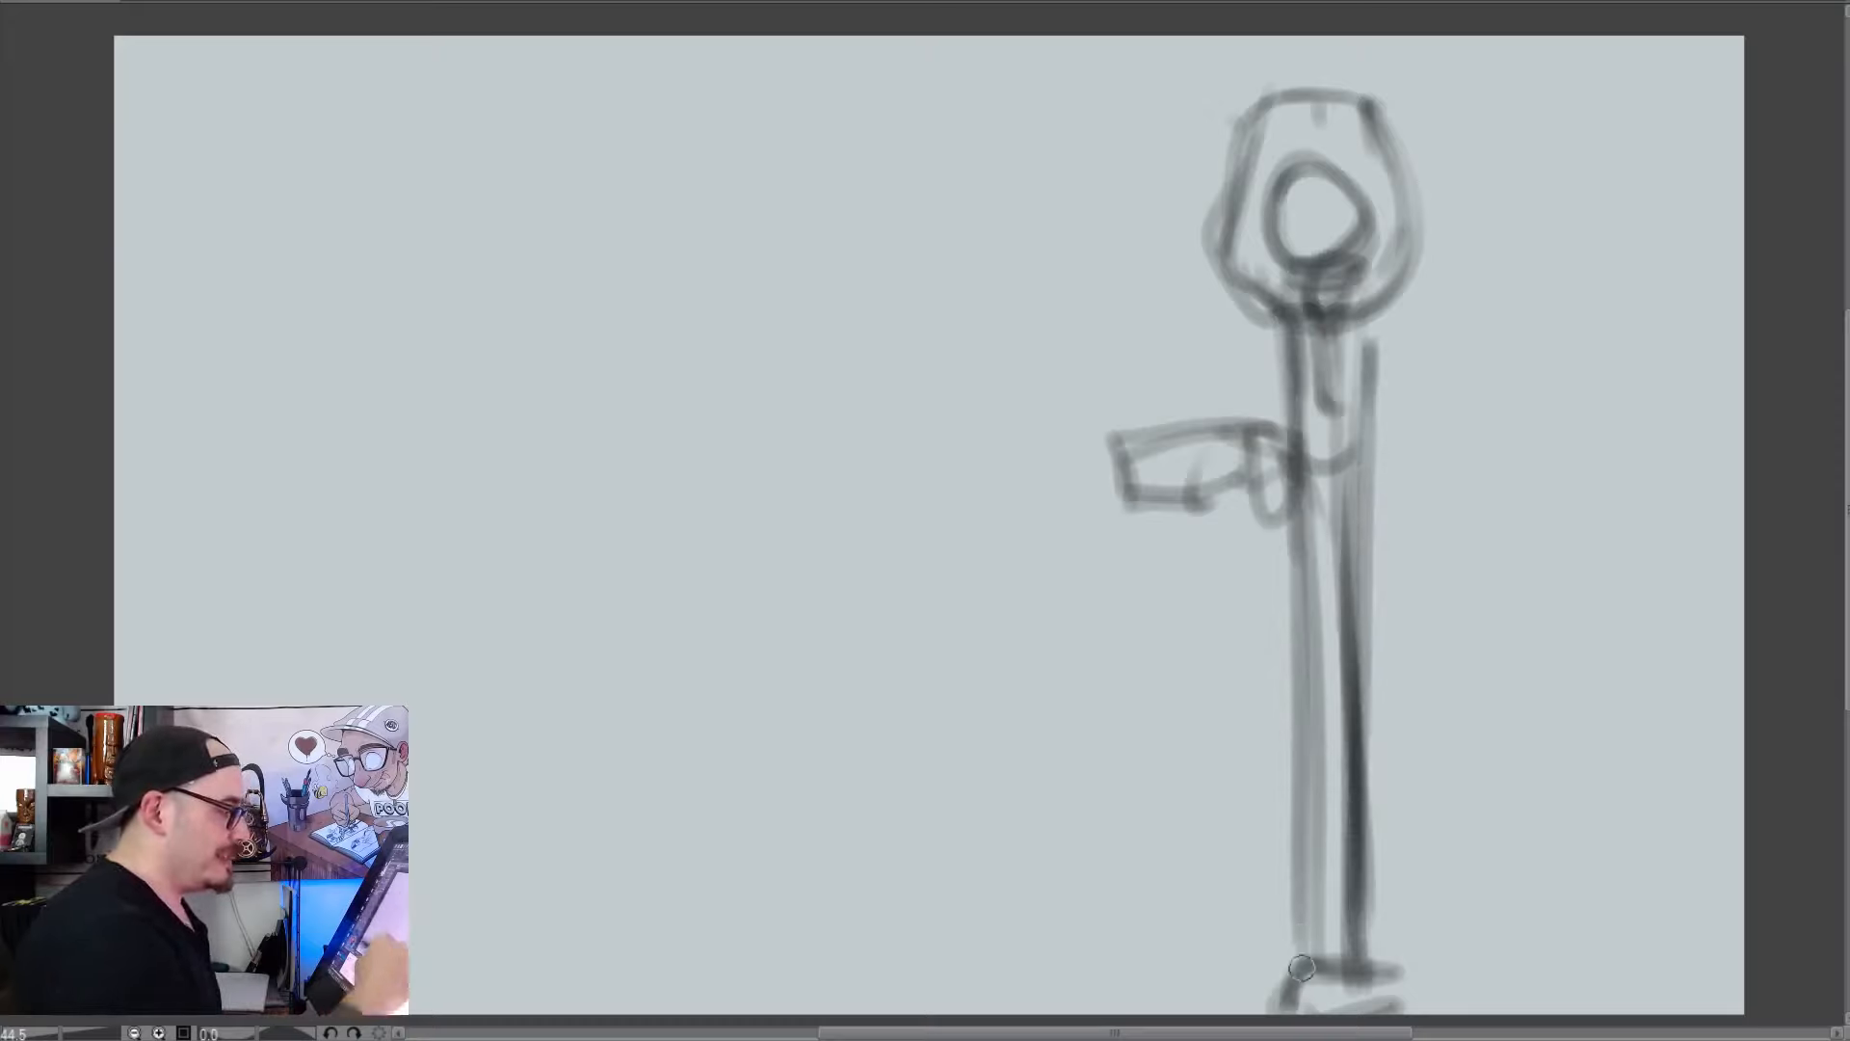
{"action": "left_click_drag", "start_coordinate": [1291, 275], "coordinate": [1300, 968]}
Add short light rays on both sides of the lamp head, and sketch a larger outline around the hanging sign
{"action": "left_click_drag", "start_coordinate": [1231, 162], "coordinate": [1156, 111]}
{"action": "left_click_drag", "start_coordinate": [1195, 205], "coordinate": [1089, 190]}
{"action": "left_click_drag", "start_coordinate": [1112, 273], "coordinate": [1071, 291]}
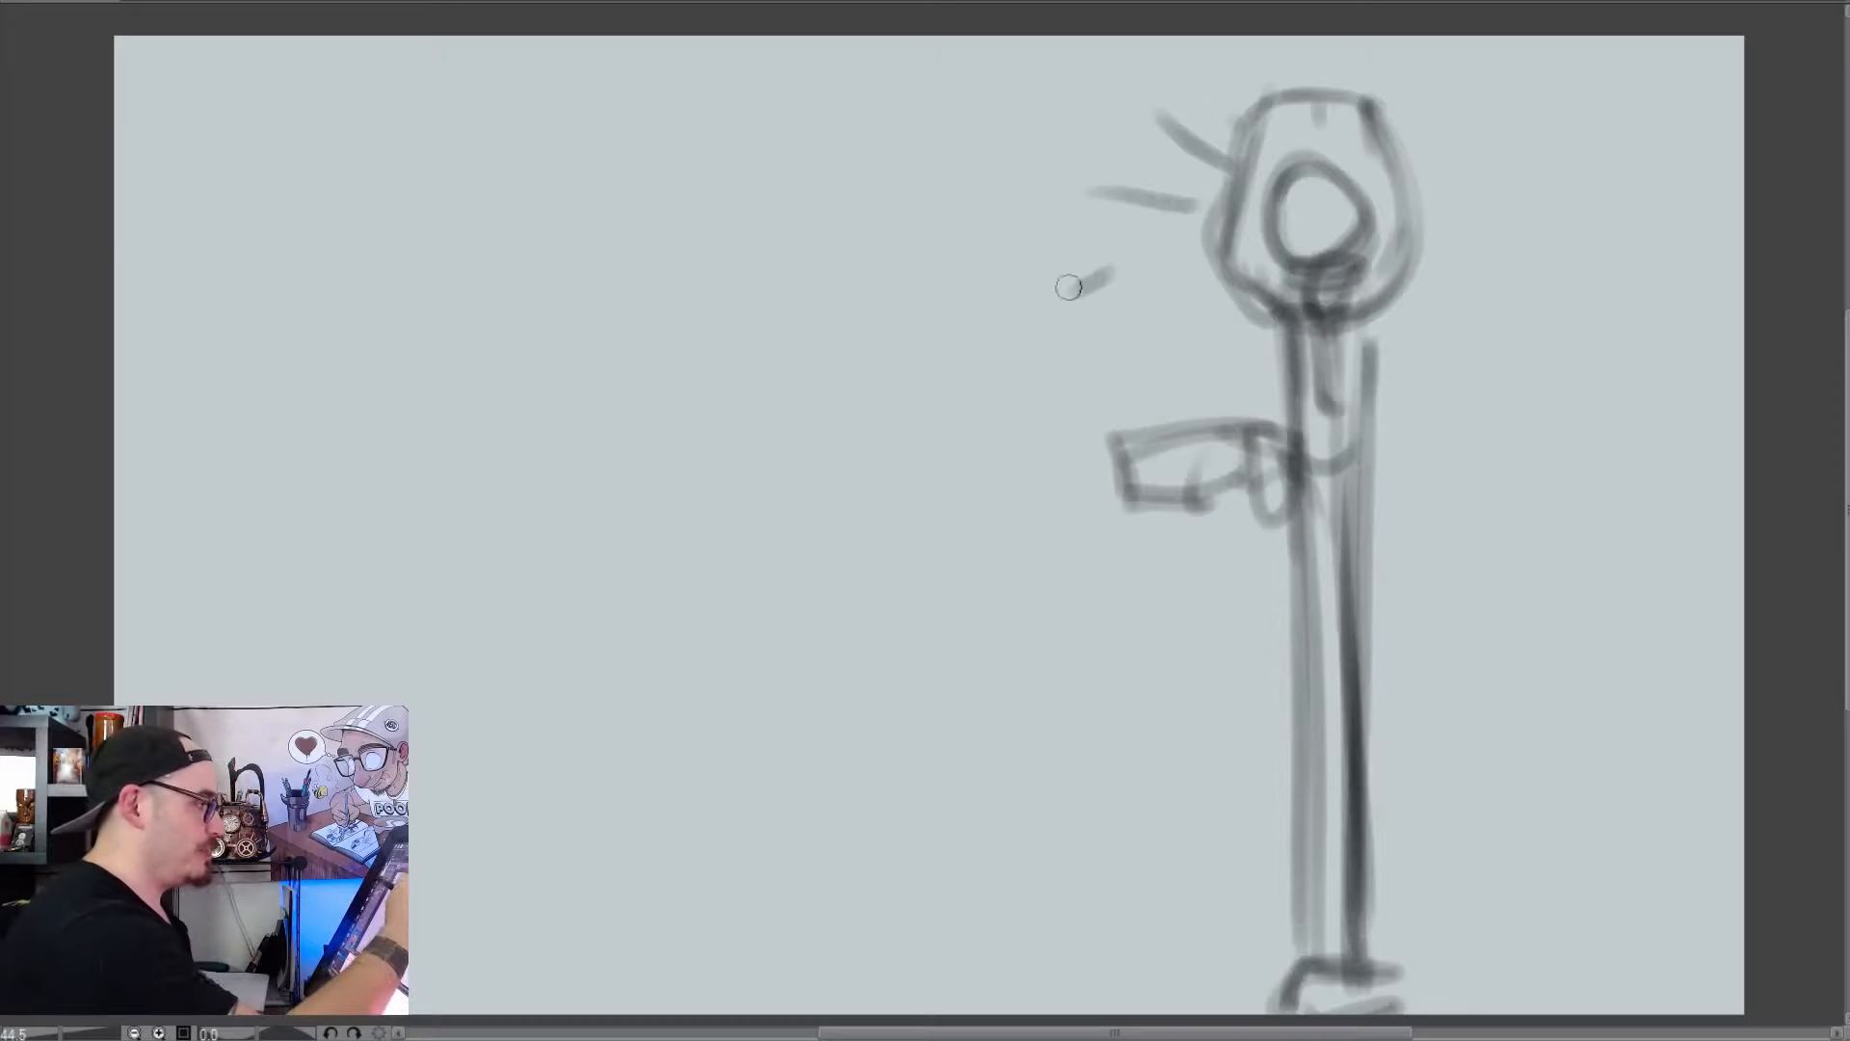
{"action": "left_click_drag", "start_coordinate": [1386, 69], "coordinate": [1421, 49]}
{"action": "left_click_drag", "start_coordinate": [1421, 154], "coordinate": [1483, 152]}
{"action": "left_click_drag", "start_coordinate": [1441, 245], "coordinate": [1489, 255]}
{"action": "left_click_drag", "start_coordinate": [1481, 313], "coordinate": [1513, 328]}
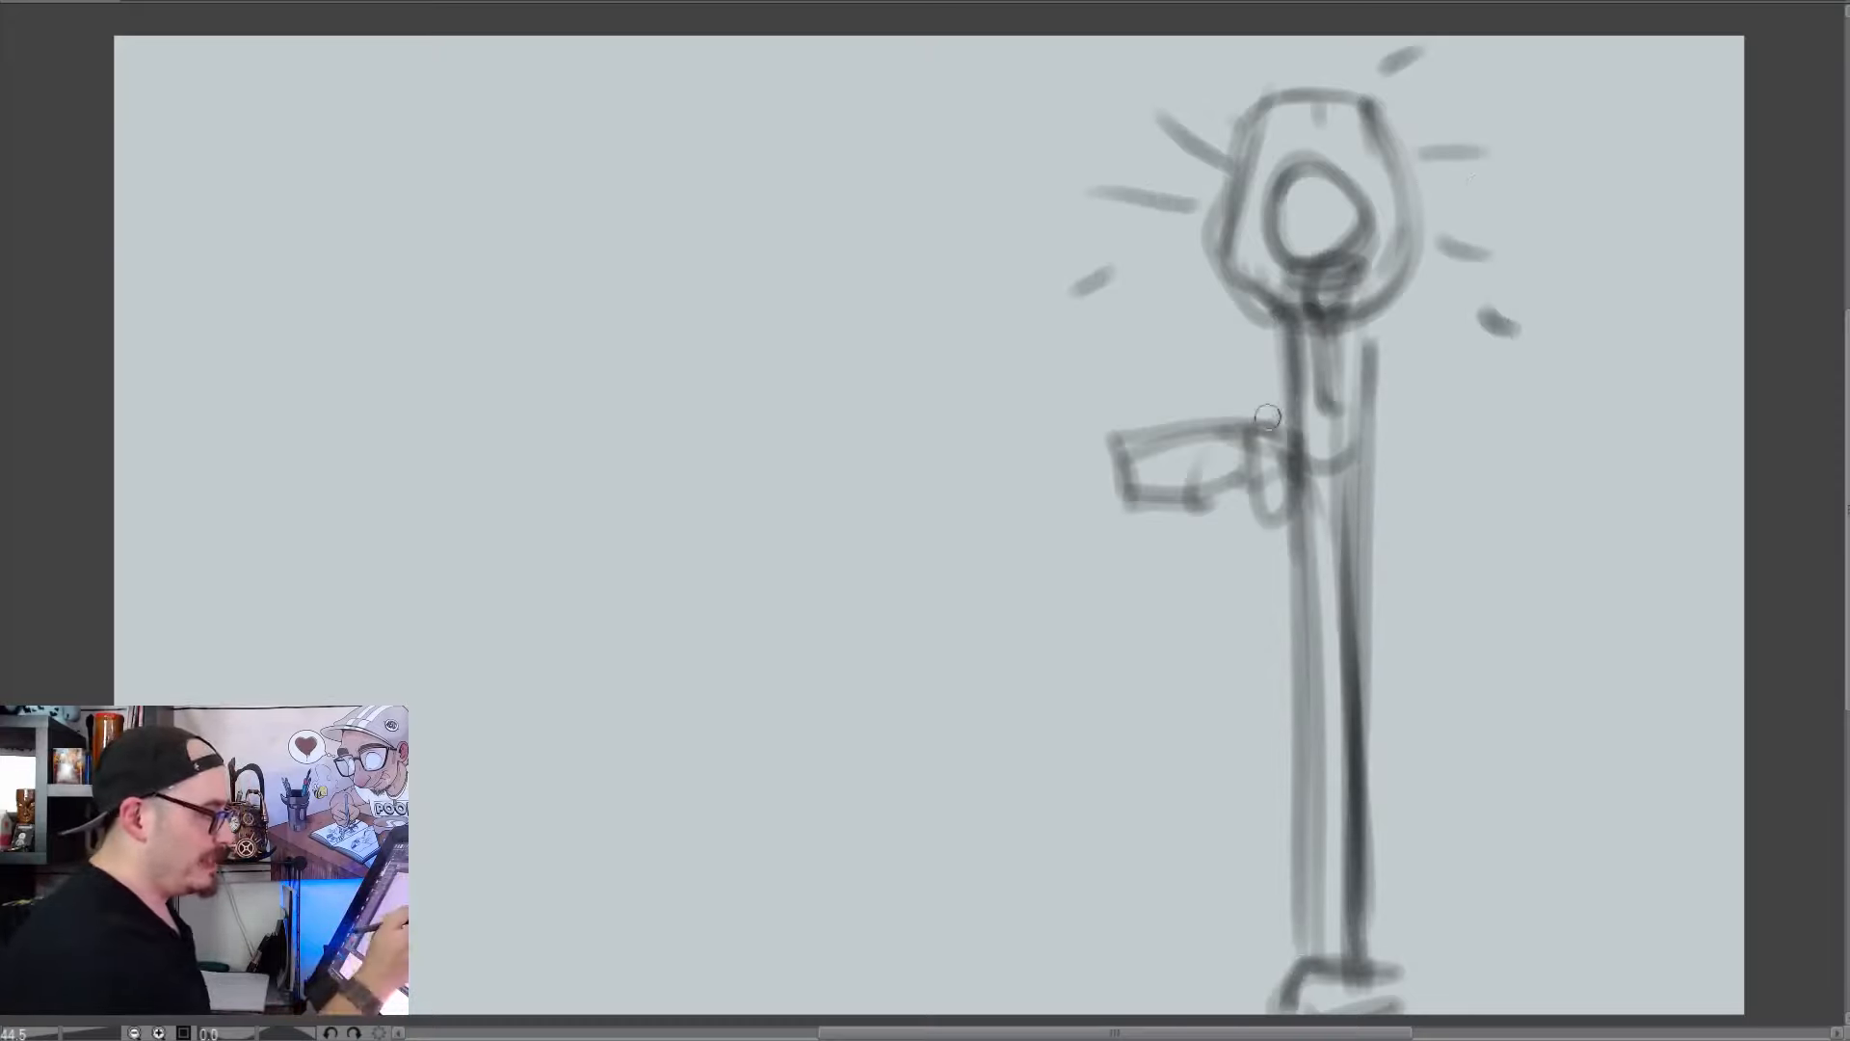
{"action": "left_click_drag", "start_coordinate": [1272, 412], "coordinate": [1077, 506]}
{"action": "mouse_move", "coordinate": [1077, 506]}
{"action": "left_mouse_down"}
{"action": "mouse_move", "coordinate": [1254, 489]}
{"action": "mouse_move", "coordinate": [1257, 423]}
{"action": "left_mouse_up"}
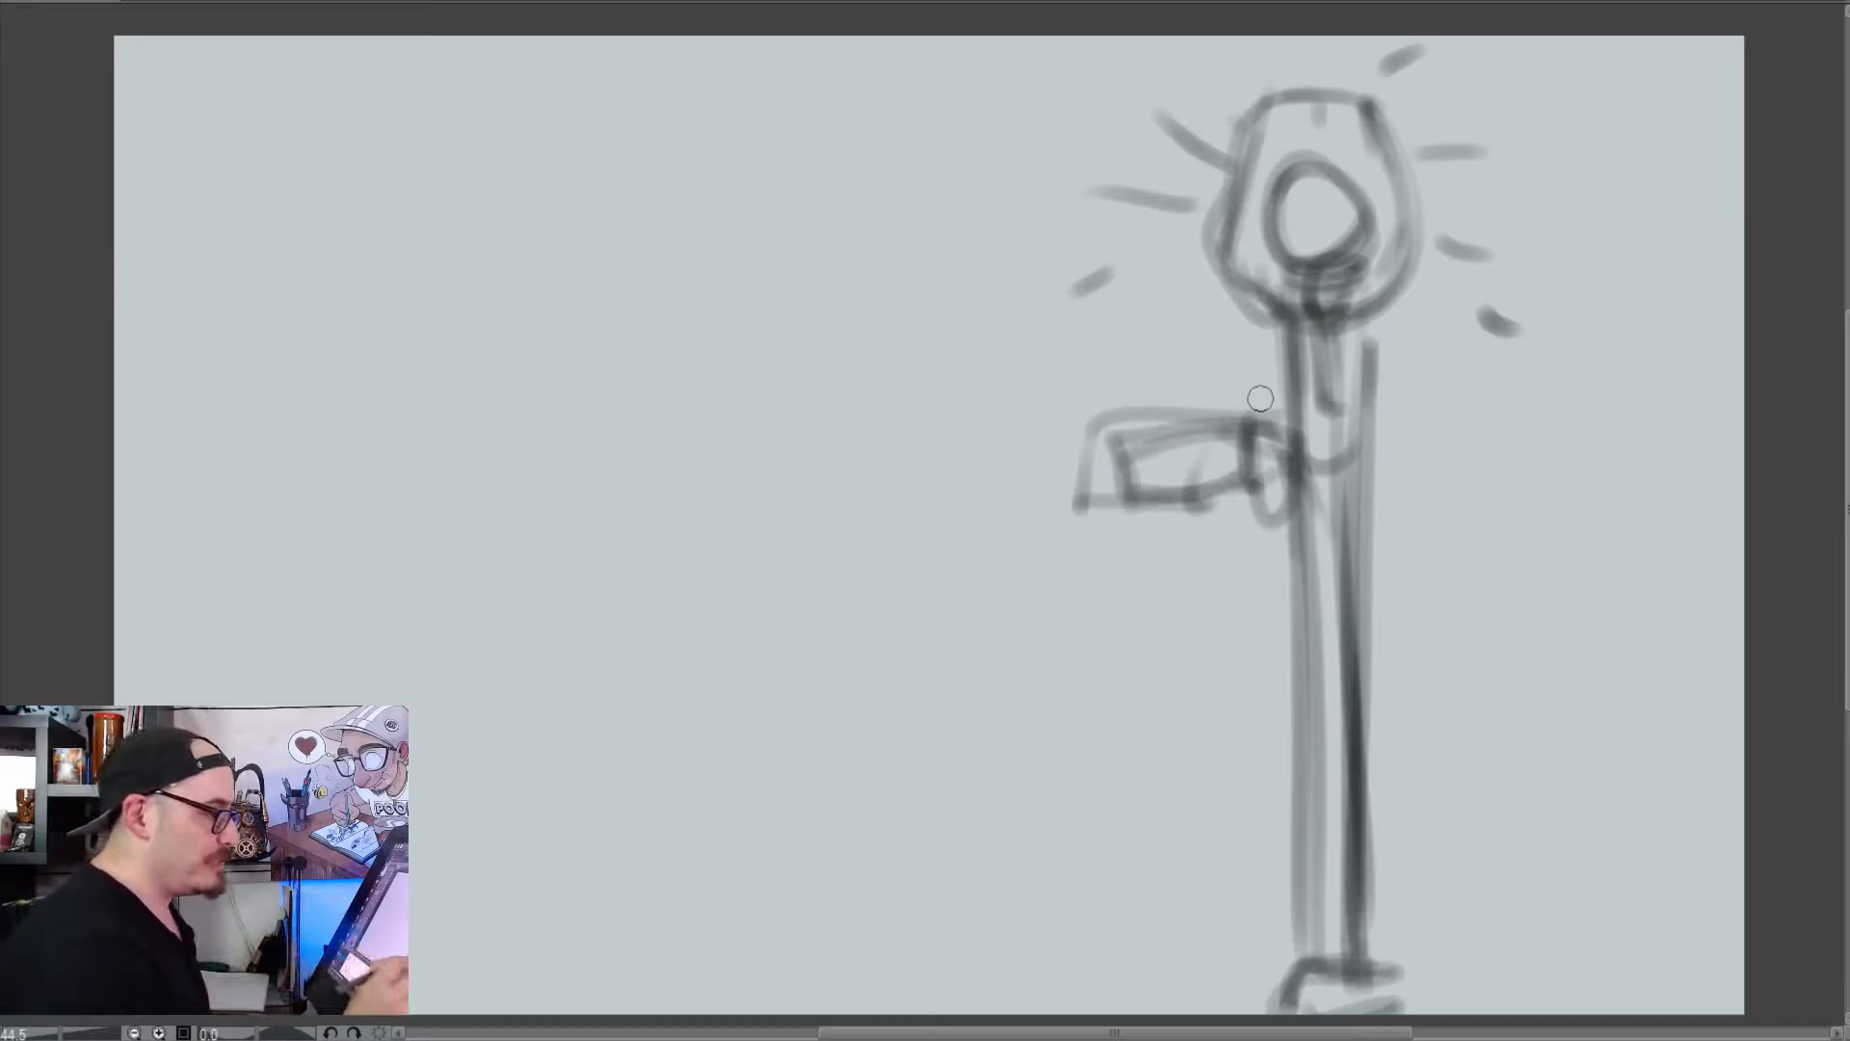
Sketch a gently curved horizon and a path narrowing toward the canvas's right edge, with two short vertical strokes below its end
{"action": "mouse_move", "coordinate": [872, 976]}
{"action": "left_mouse_down"}
{"action": "mouse_move", "coordinate": [1744, 706]}
{"action": "mouse_move", "coordinate": [1068, 872]}
{"action": "left_mouse_up"}
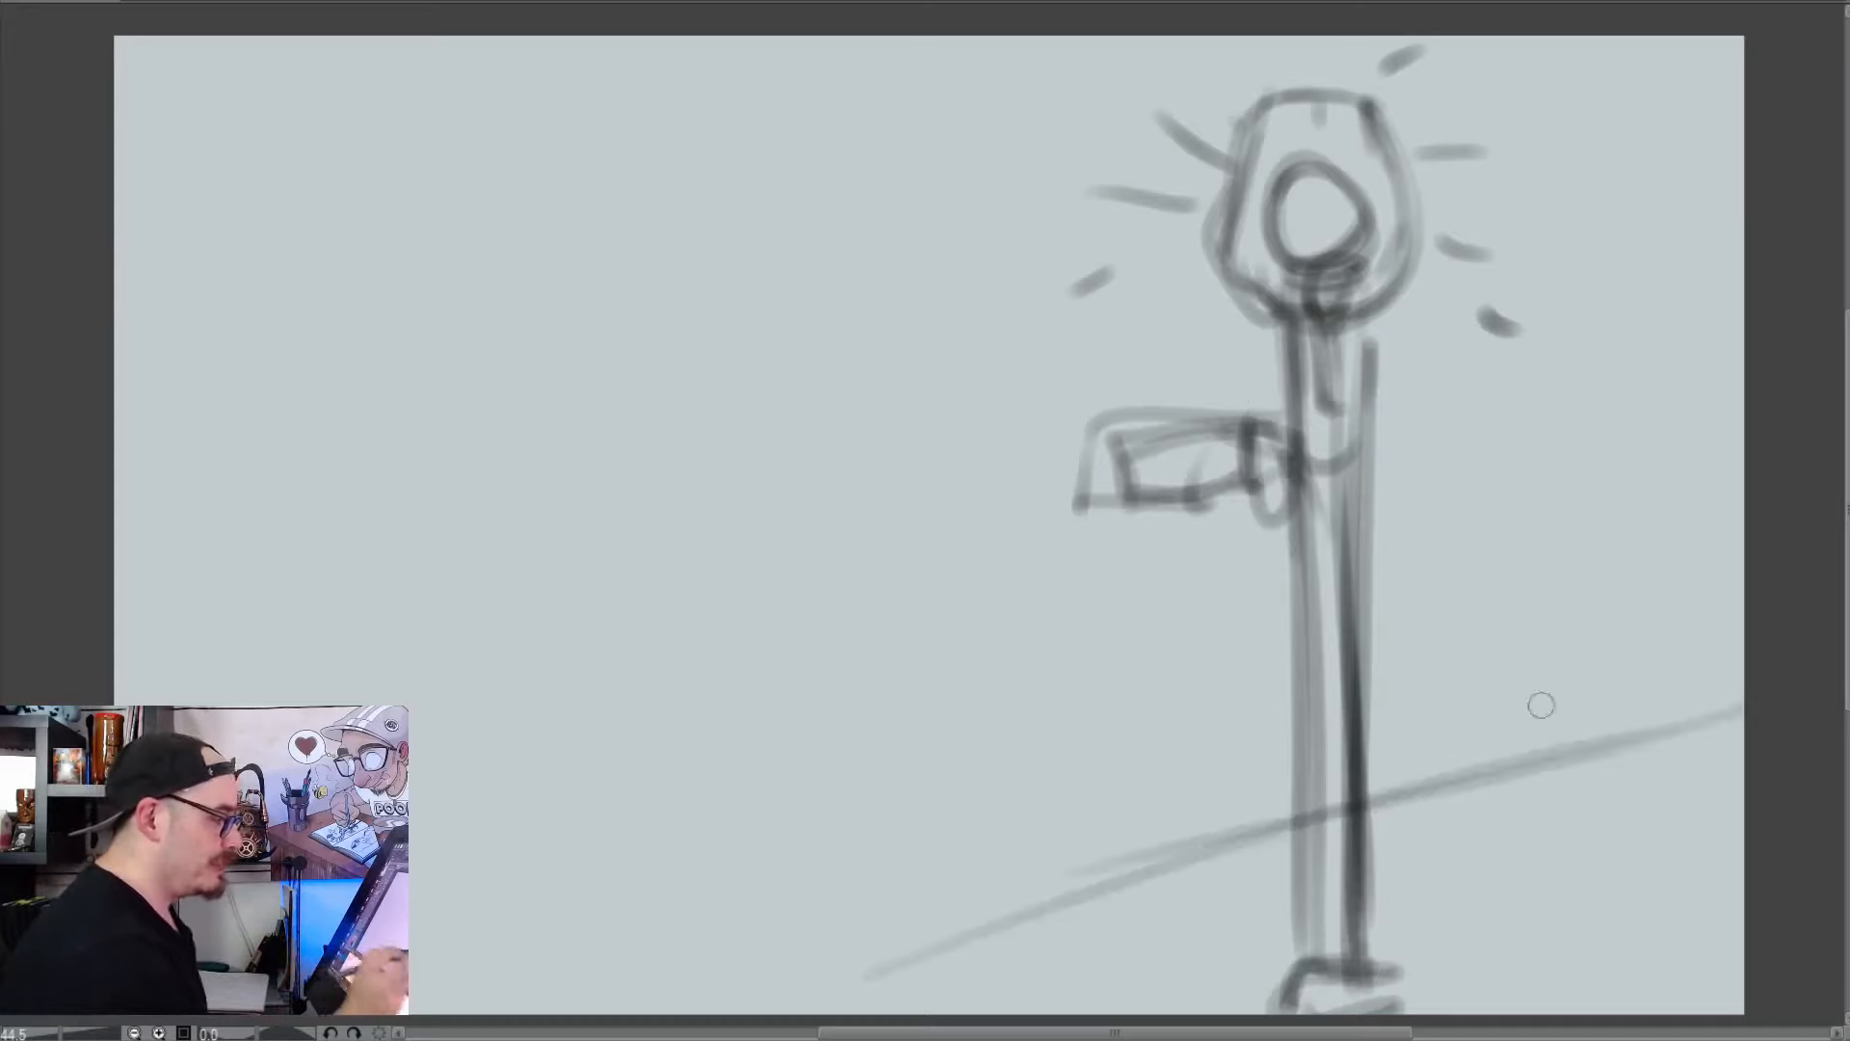
{"action": "left_click_drag", "start_coordinate": [1653, 704], "coordinate": [221, 684]}
{"action": "mouse_move", "coordinate": [491, 664]}
{"action": "left_mouse_down"}
{"action": "mouse_move", "coordinate": [1709, 649]}
{"action": "mouse_move", "coordinate": [293, 690]}
{"action": "left_mouse_up"}
{"action": "left_click_drag", "start_coordinate": [338, 690], "coordinate": [1776, 645]}
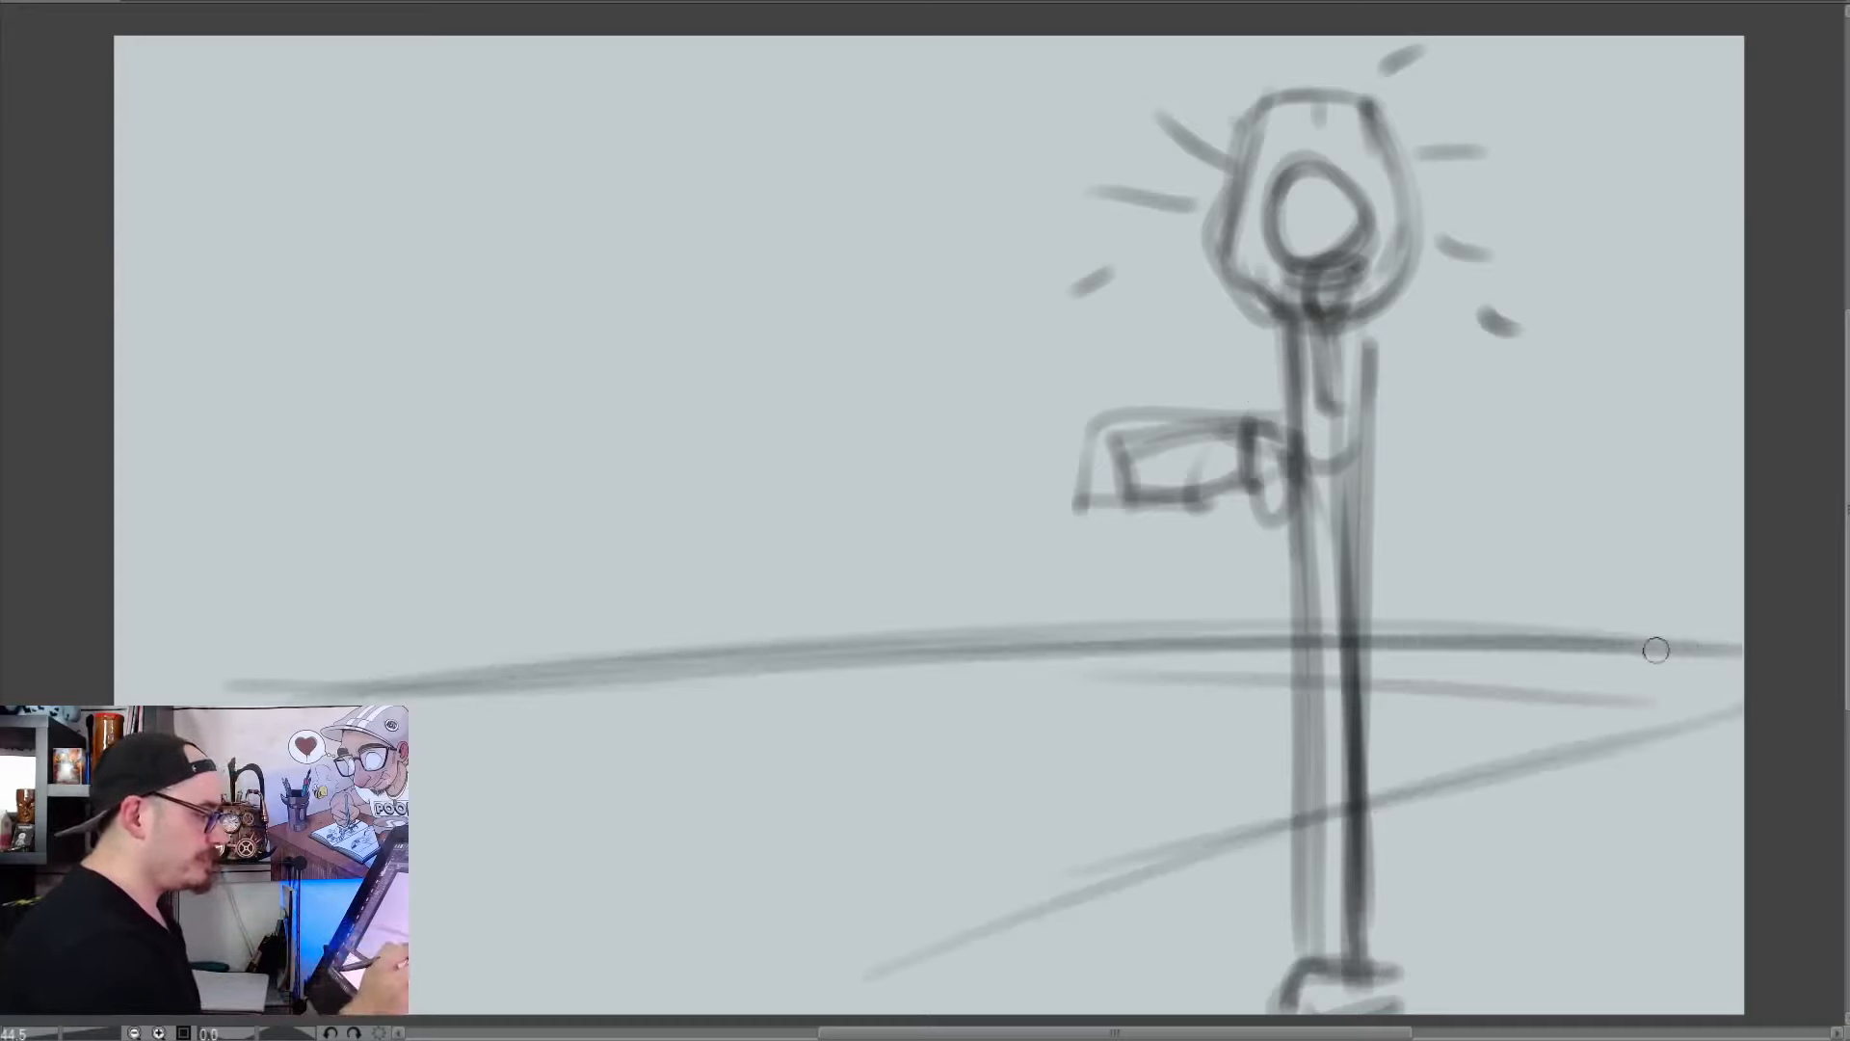
{"action": "mouse_move", "coordinate": [410, 819]}
{"action": "left_mouse_down"}
{"action": "mouse_move", "coordinate": [661, 751]}
{"action": "mouse_move", "coordinate": [1744, 643]}
{"action": "mouse_move", "coordinate": [1449, 742]}
{"action": "mouse_move", "coordinate": [850, 1012]}
{"action": "left_mouse_up"}
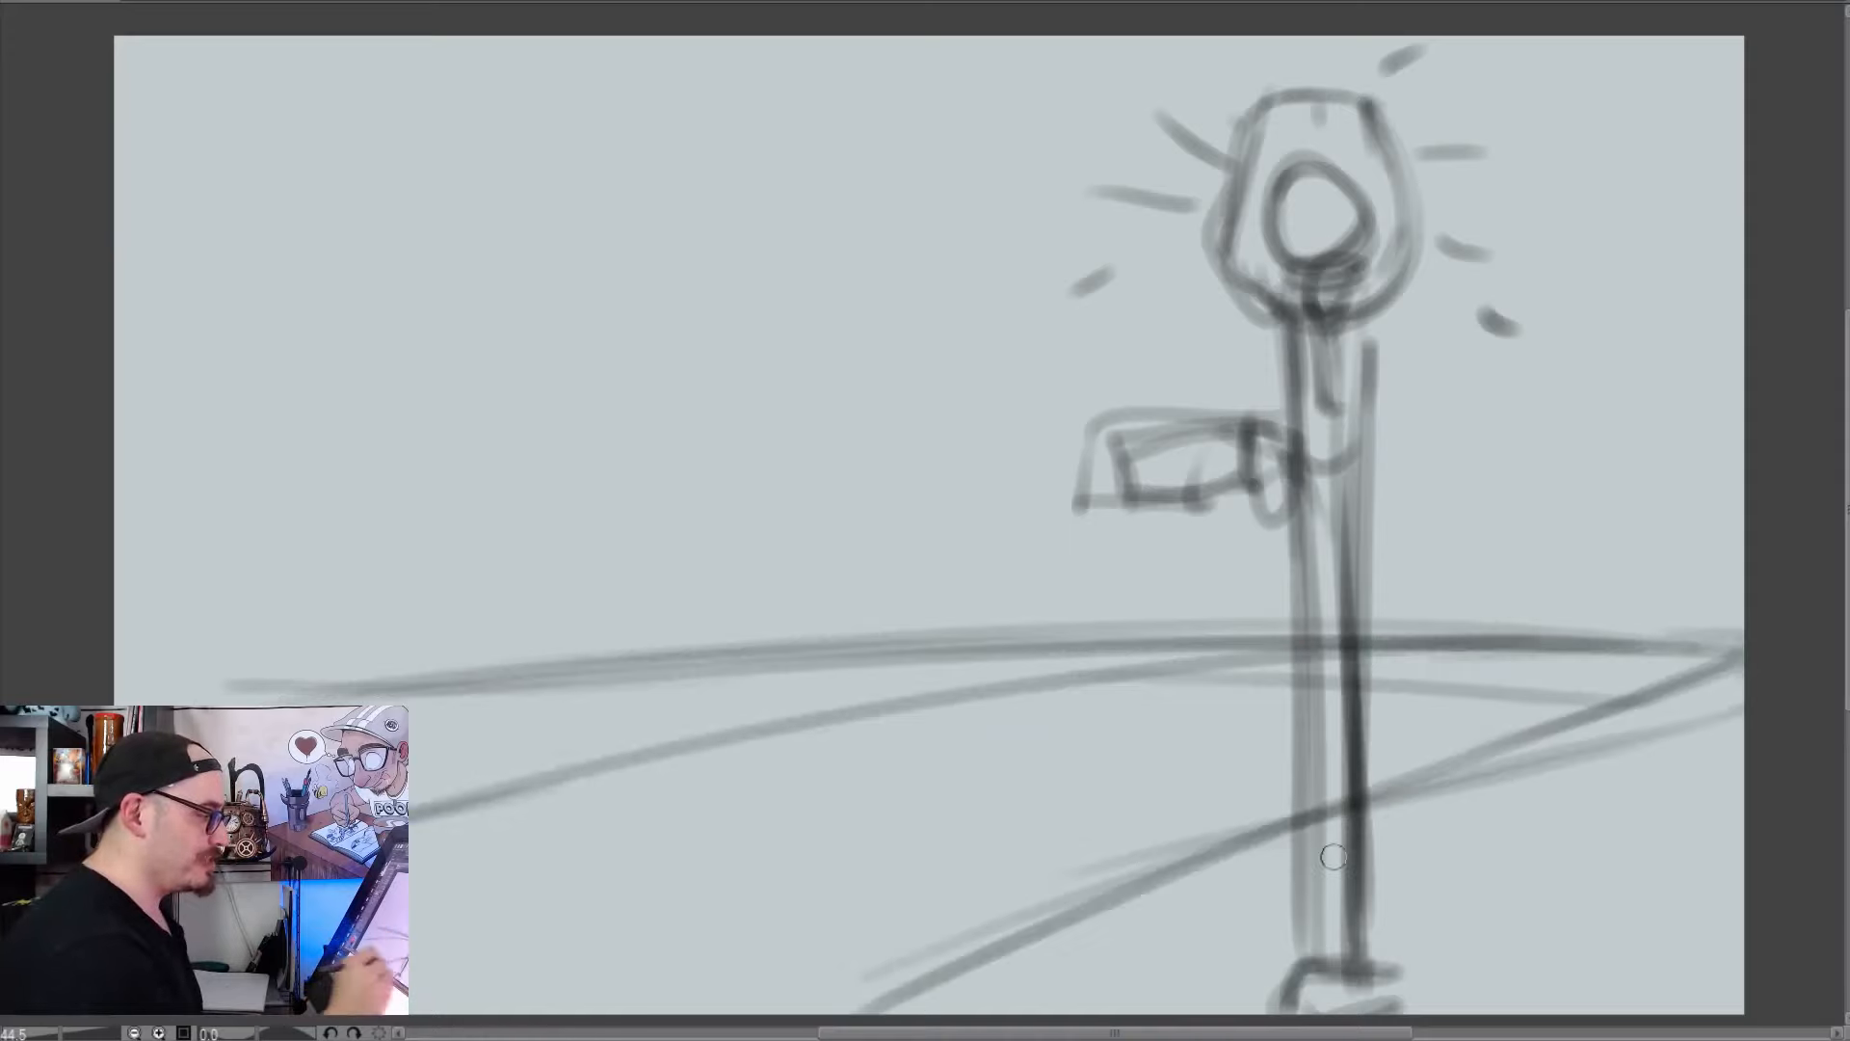
{"action": "left_click_drag", "start_coordinate": [1734, 716], "coordinate": [1717, 857]}
{"action": "left_click_drag", "start_coordinate": [1690, 734], "coordinate": [1688, 870]}
Sketch a park bench with a seat, backrest and legs beside the path, left of the street lamp
{"action": "mouse_move", "coordinate": [850, 583]}
{"action": "left_mouse_down"}
{"action": "mouse_move", "coordinate": [856, 675]}
{"action": "mouse_move", "coordinate": [852, 653]}
{"action": "mouse_move", "coordinate": [545, 743]}
{"action": "left_mouse_up"}
{"action": "mouse_move", "coordinate": [526, 668]}
{"action": "left_mouse_down"}
{"action": "mouse_move", "coordinate": [854, 611]}
{"action": "mouse_move", "coordinate": [515, 743]}
{"action": "mouse_move", "coordinate": [535, 776]}
{"action": "left_mouse_up"}
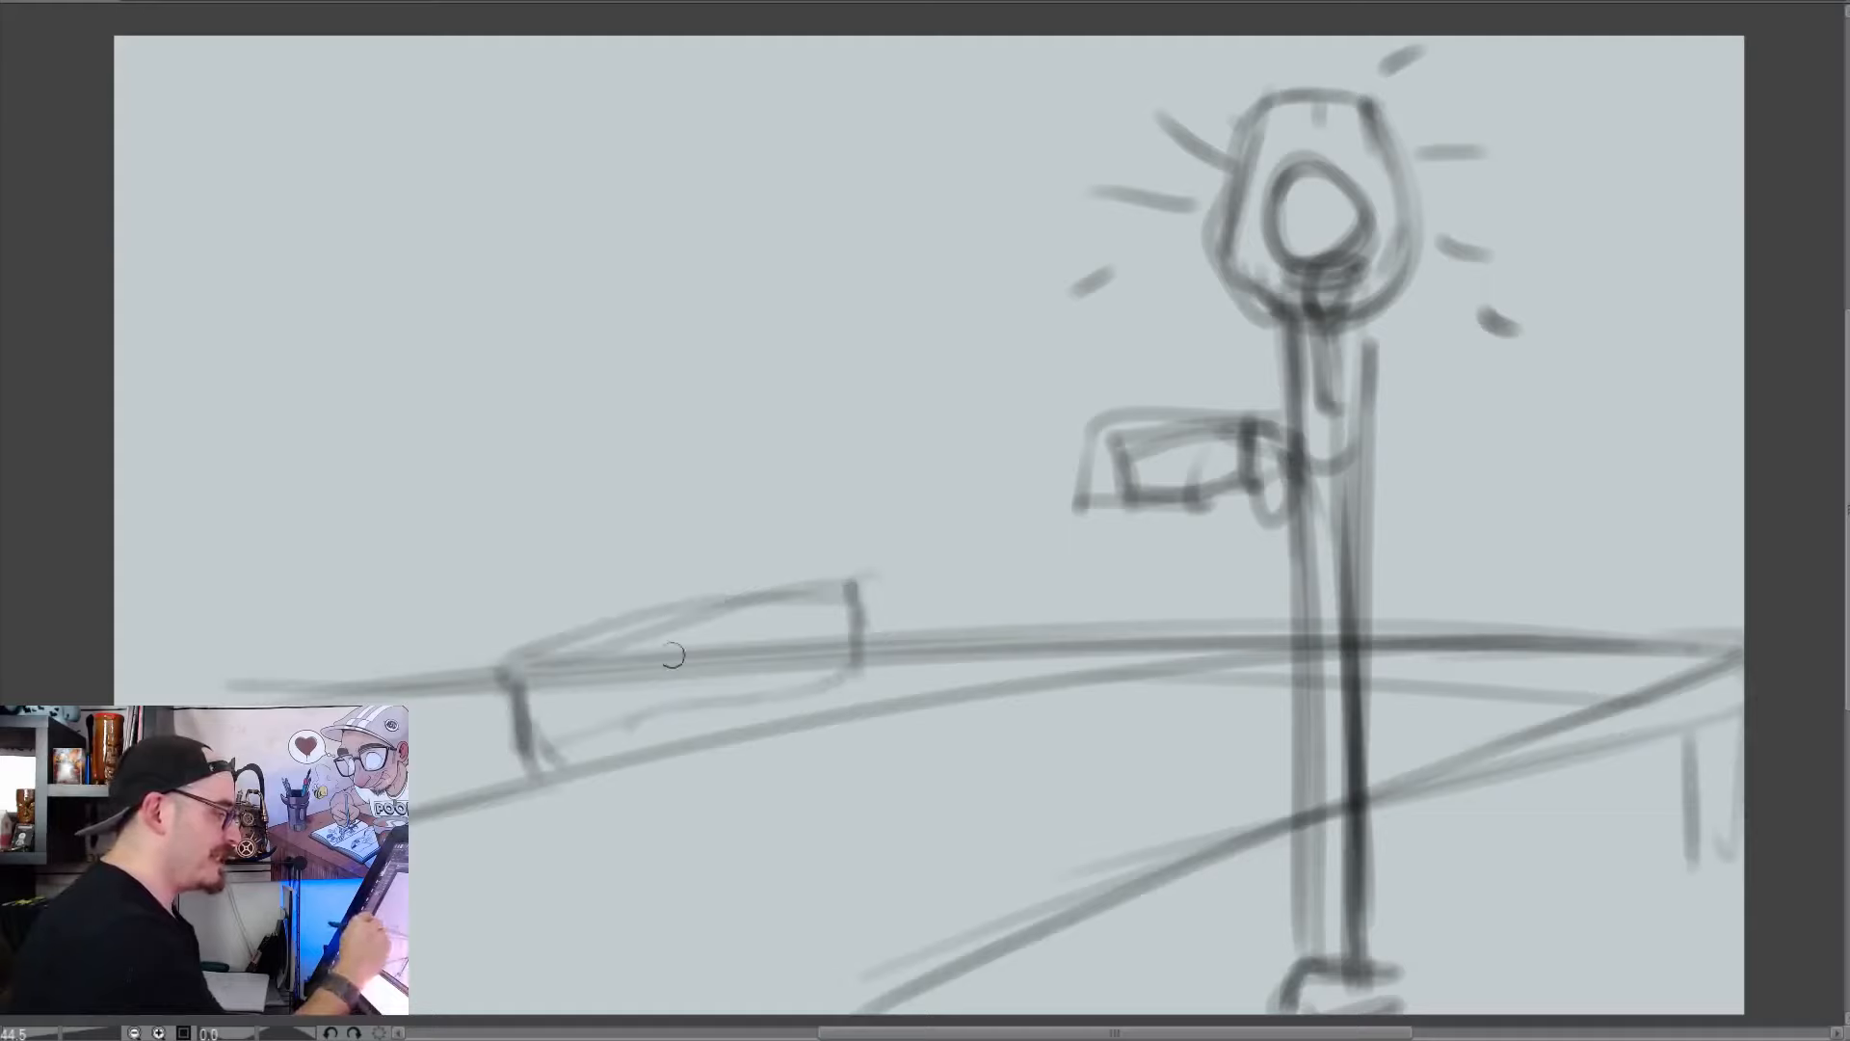
{"action": "left_click_drag", "start_coordinate": [848, 605], "coordinate": [841, 711]}
{"action": "left_click_drag", "start_coordinate": [546, 675], "coordinate": [887, 621]}
{"action": "left_click_drag", "start_coordinate": [756, 621], "coordinate": [848, 631]}
{"action": "mouse_move", "coordinate": [814, 617]}
{"action": "left_mouse_down"}
{"action": "mouse_move", "coordinate": [545, 661]}
{"action": "mouse_move", "coordinate": [626, 658]}
{"action": "left_mouse_up"}
{"action": "mouse_move", "coordinate": [482, 679]}
{"action": "left_mouse_down"}
{"action": "mouse_move", "coordinate": [496, 785]}
{"action": "mouse_move", "coordinate": [453, 756]}
{"action": "left_mouse_up"}
{"action": "mouse_move", "coordinate": [462, 563]}
{"action": "left_mouse_down"}
{"action": "mouse_move", "coordinate": [467, 689]}
{"action": "mouse_move", "coordinate": [804, 530]}
{"action": "mouse_move", "coordinate": [848, 626]}
{"action": "left_mouse_up"}
{"action": "left_click_drag", "start_coordinate": [780, 535], "coordinate": [462, 571]}
{"action": "left_click_drag", "start_coordinate": [465, 578], "coordinate": [497, 790]}
{"action": "left_click_drag", "start_coordinate": [496, 790], "coordinate": [466, 727]}
Sketch a tree at the canvas's left edge with wavy hanging foliage and a curved trunk
{"action": "mouse_move", "coordinate": [224, 279]}
{"action": "left_mouse_down"}
{"action": "mouse_move", "coordinate": [252, 693]}
{"action": "mouse_move", "coordinate": [236, 229]}
{"action": "left_mouse_up"}
{"action": "mouse_move", "coordinate": [135, 234]}
{"action": "left_mouse_down"}
{"action": "mouse_move", "coordinate": [231, 281]}
{"action": "mouse_move", "coordinate": [376, 135]}
{"action": "left_mouse_up"}
{"action": "mouse_move", "coordinate": [347, 241]}
{"action": "left_mouse_down"}
{"action": "mouse_move", "coordinate": [564, 77]}
{"action": "mouse_move", "coordinate": [539, 125]}
{"action": "left_mouse_up"}
{"action": "left_click_drag", "start_coordinate": [529, 183], "coordinate": [212, 279]}
{"action": "left_click_drag", "start_coordinate": [559, 58], "coordinate": [289, 193]}
{"action": "left_click_drag", "start_coordinate": [116, 125], "coordinate": [318, 154]}
{"action": "left_click_drag", "start_coordinate": [174, 193], "coordinate": [275, 328]}
{"action": "left_click_drag", "start_coordinate": [207, 232], "coordinate": [254, 711]}
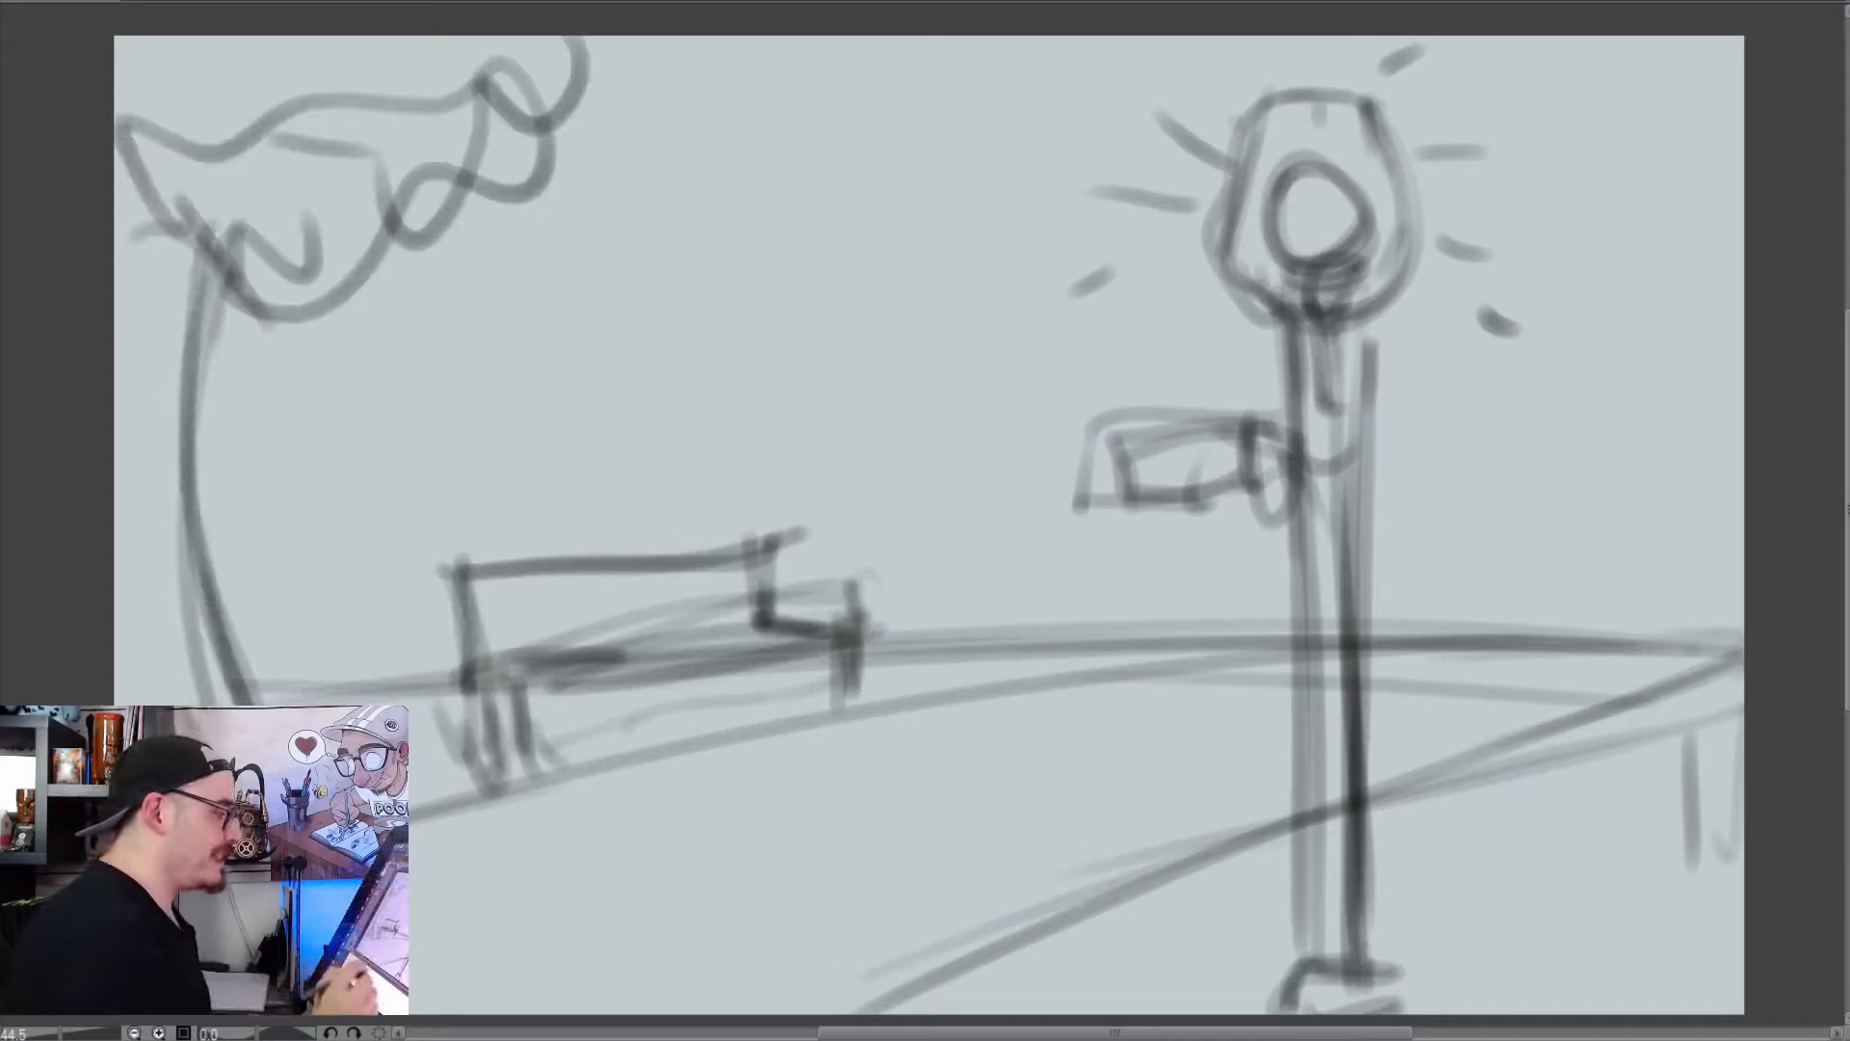
Sketch a leafy bush with bumpy, looping outlines in the scene's lower-right corner
{"action": "left_click_drag", "start_coordinate": [1580, 881], "coordinate": [1695, 771]}
{"action": "left_click_drag", "start_coordinate": [1503, 1007], "coordinate": [1604, 882]}
{"action": "left_click_drag", "start_coordinate": [1682, 780], "coordinate": [1580, 1012]}
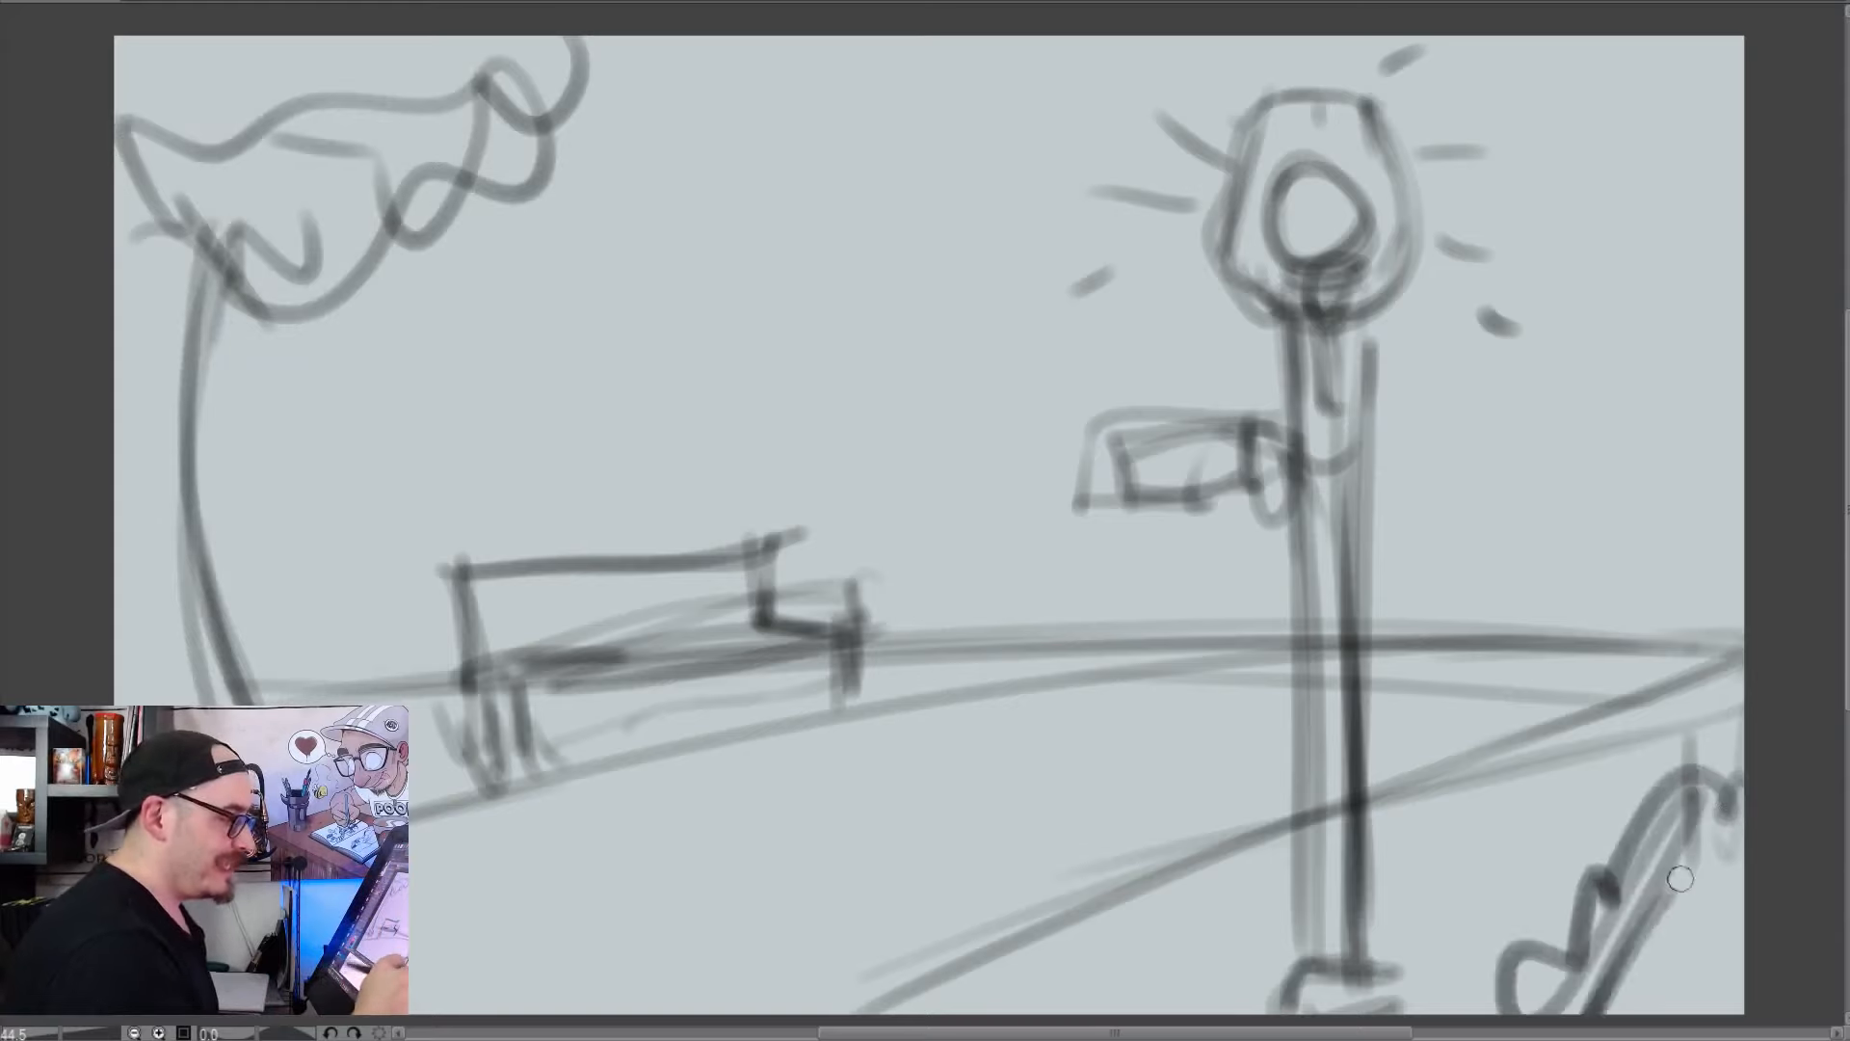
{"action": "left_click_drag", "start_coordinate": [1725, 867], "coordinate": [1676, 998]}
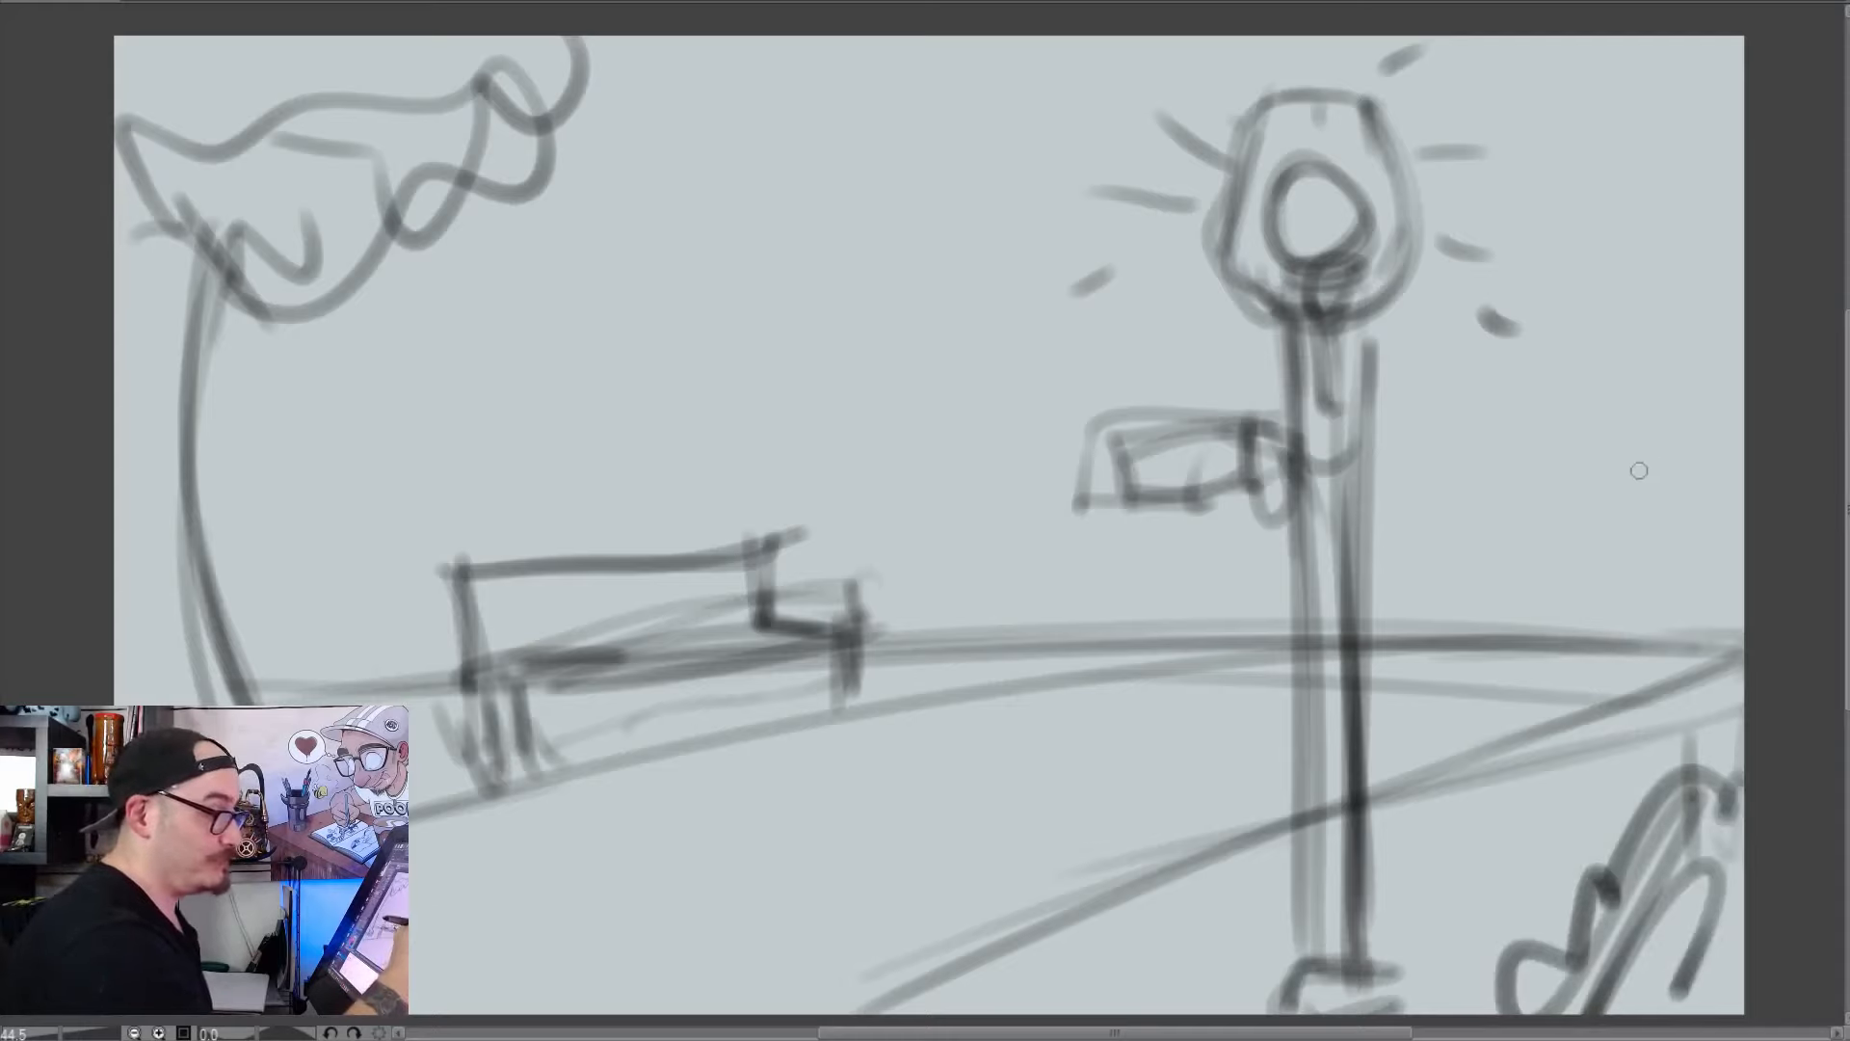
Ink a partly cropped moon in the sky's upper-right corner with layered curves and a spiral inside
{"action": "mouse_move", "coordinate": [1596, 80]}
{"action": "left_mouse_down"}
{"action": "mouse_move", "coordinate": [1690, 257]}
{"action": "mouse_move", "coordinate": [1742, 267]}
{"action": "left_mouse_up"}
{"action": "mouse_move", "coordinate": [1600, 39]}
{"action": "left_mouse_down"}
{"action": "mouse_move", "coordinate": [1748, 238]}
{"action": "mouse_move", "coordinate": [1746, 204]}
{"action": "left_mouse_up"}
{"action": "left_click_drag", "start_coordinate": [1593, 37], "coordinate": [1745, 202]}
{"action": "left_click_drag", "start_coordinate": [1717, 101], "coordinate": [1638, 173]}
Ink one large and one small cloud between the tree and lamp, and add small grass marks along the path's lower edge
{"action": "left_click_drag", "start_coordinate": [1002, 125], "coordinate": [805, 179]}
{"action": "mouse_move", "coordinate": [644, 193]}
{"action": "left_mouse_down"}
{"action": "mouse_move", "coordinate": [1050, 140]}
{"action": "mouse_move", "coordinate": [1060, 86]}
{"action": "left_mouse_up"}
{"action": "mouse_move", "coordinate": [980, 306]}
{"action": "left_mouse_down"}
{"action": "mouse_move", "coordinate": [830, 306]}
{"action": "mouse_move", "coordinate": [916, 319]}
{"action": "left_mouse_up"}
{"action": "mouse_move", "coordinate": [1119, 888]}
{"action": "left_mouse_down"}
{"action": "mouse_move", "coordinate": [1098, 920]}
{"action": "mouse_move", "coordinate": [1002, 931]}
{"action": "left_mouse_up"}
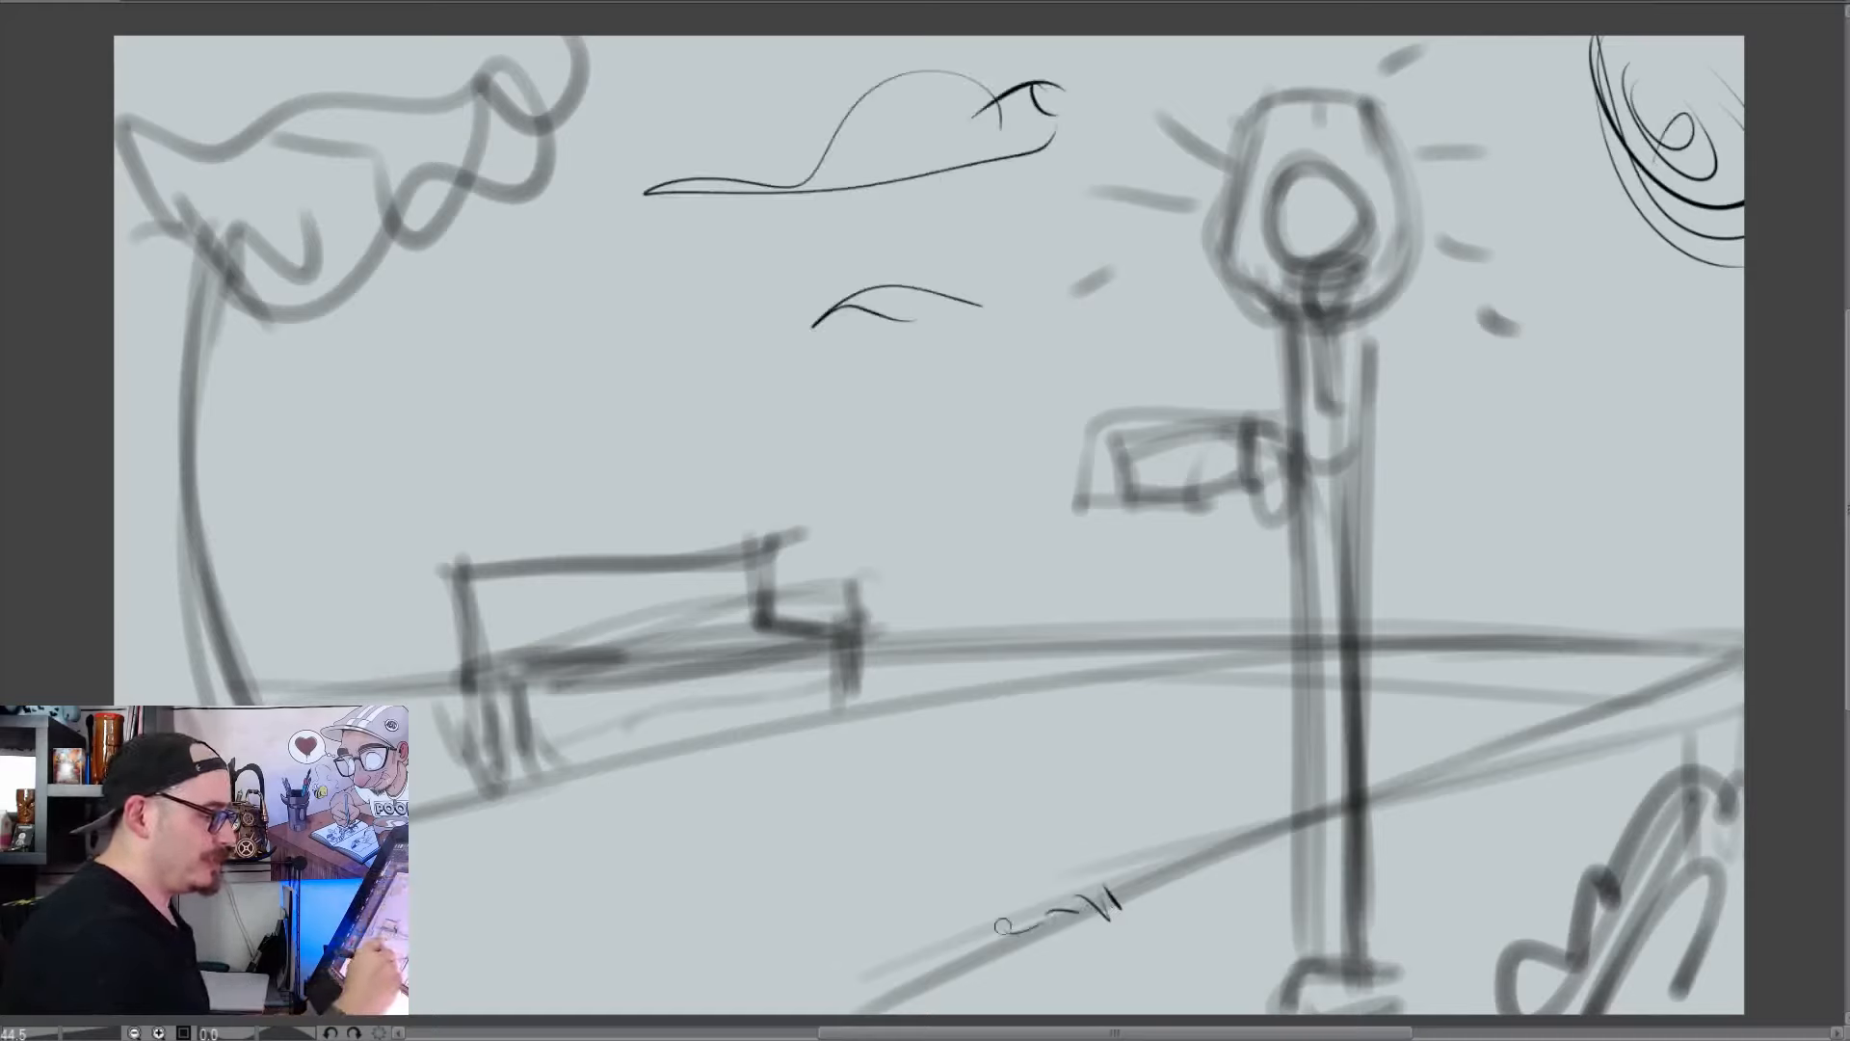
{"action": "left_click_drag", "start_coordinate": [1472, 782], "coordinate": [1539, 744]}
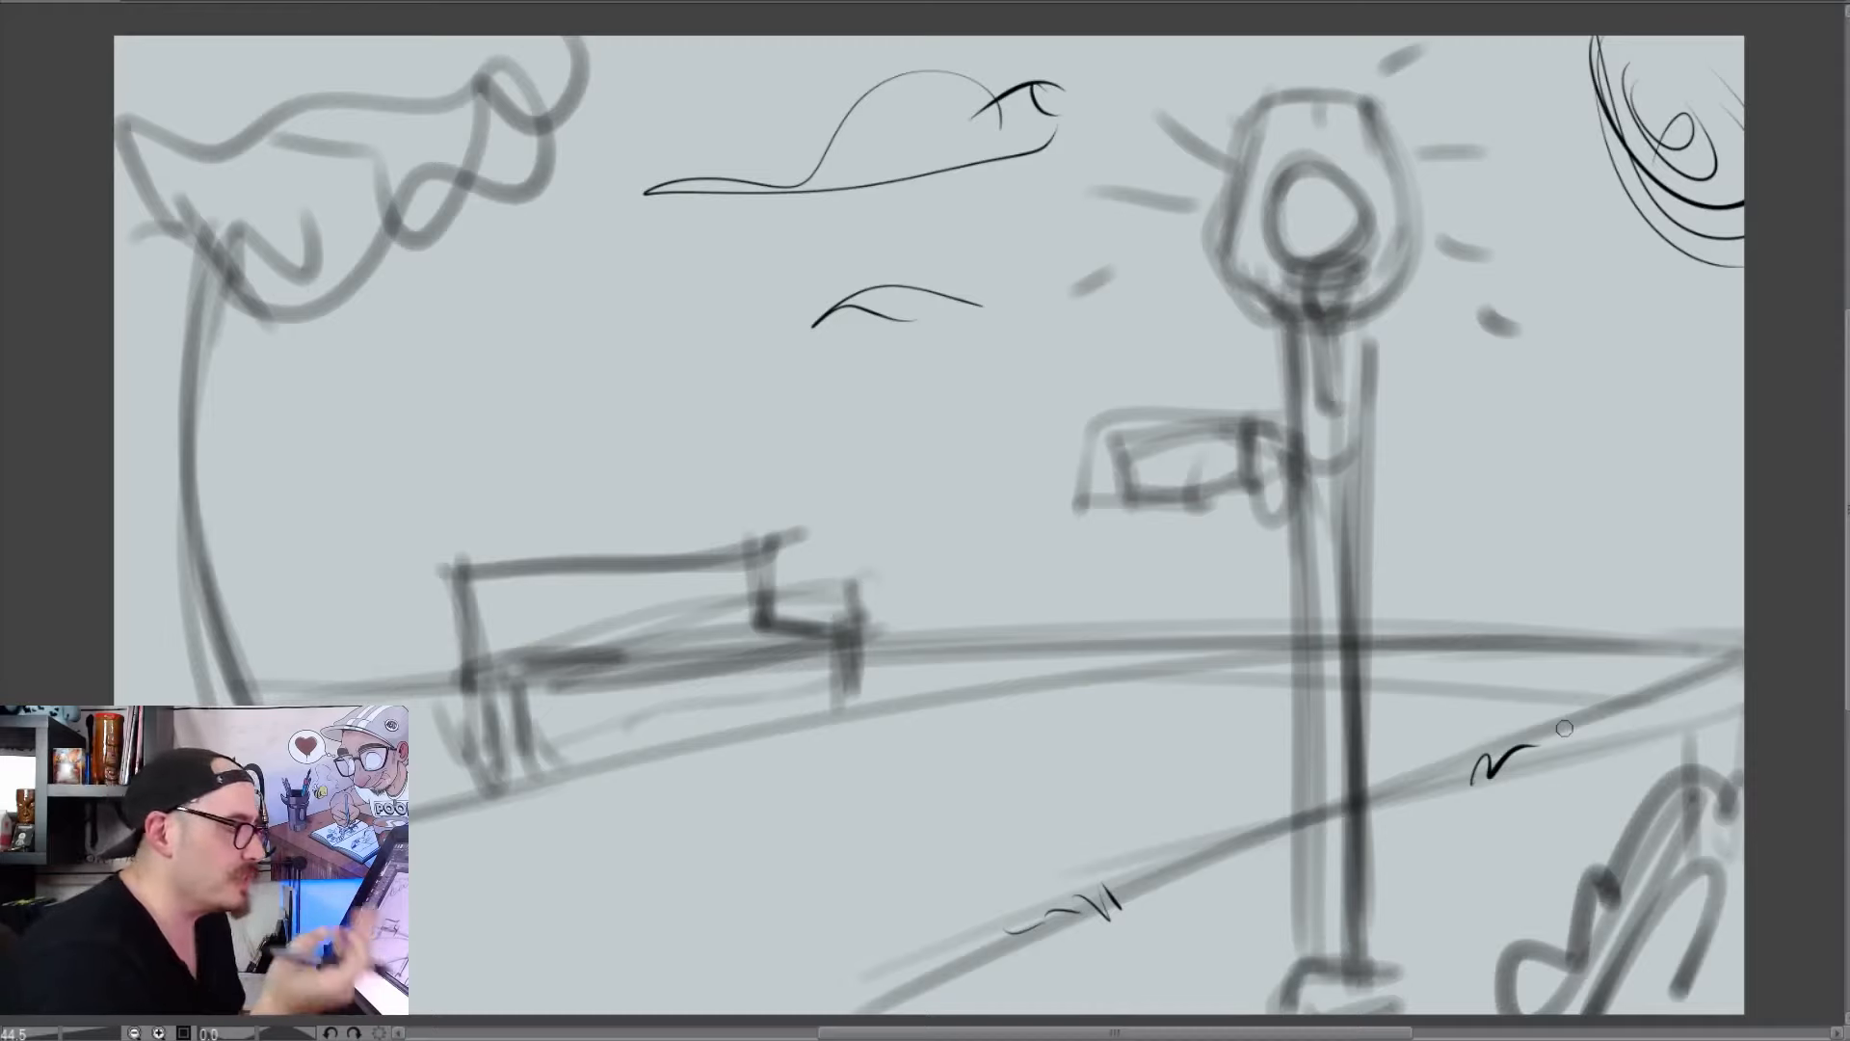
Clear the park scene and ink three head outlines: a round one, a large angular one and a flattened one with a notched side
{"action": "key", "text": "Delete"}
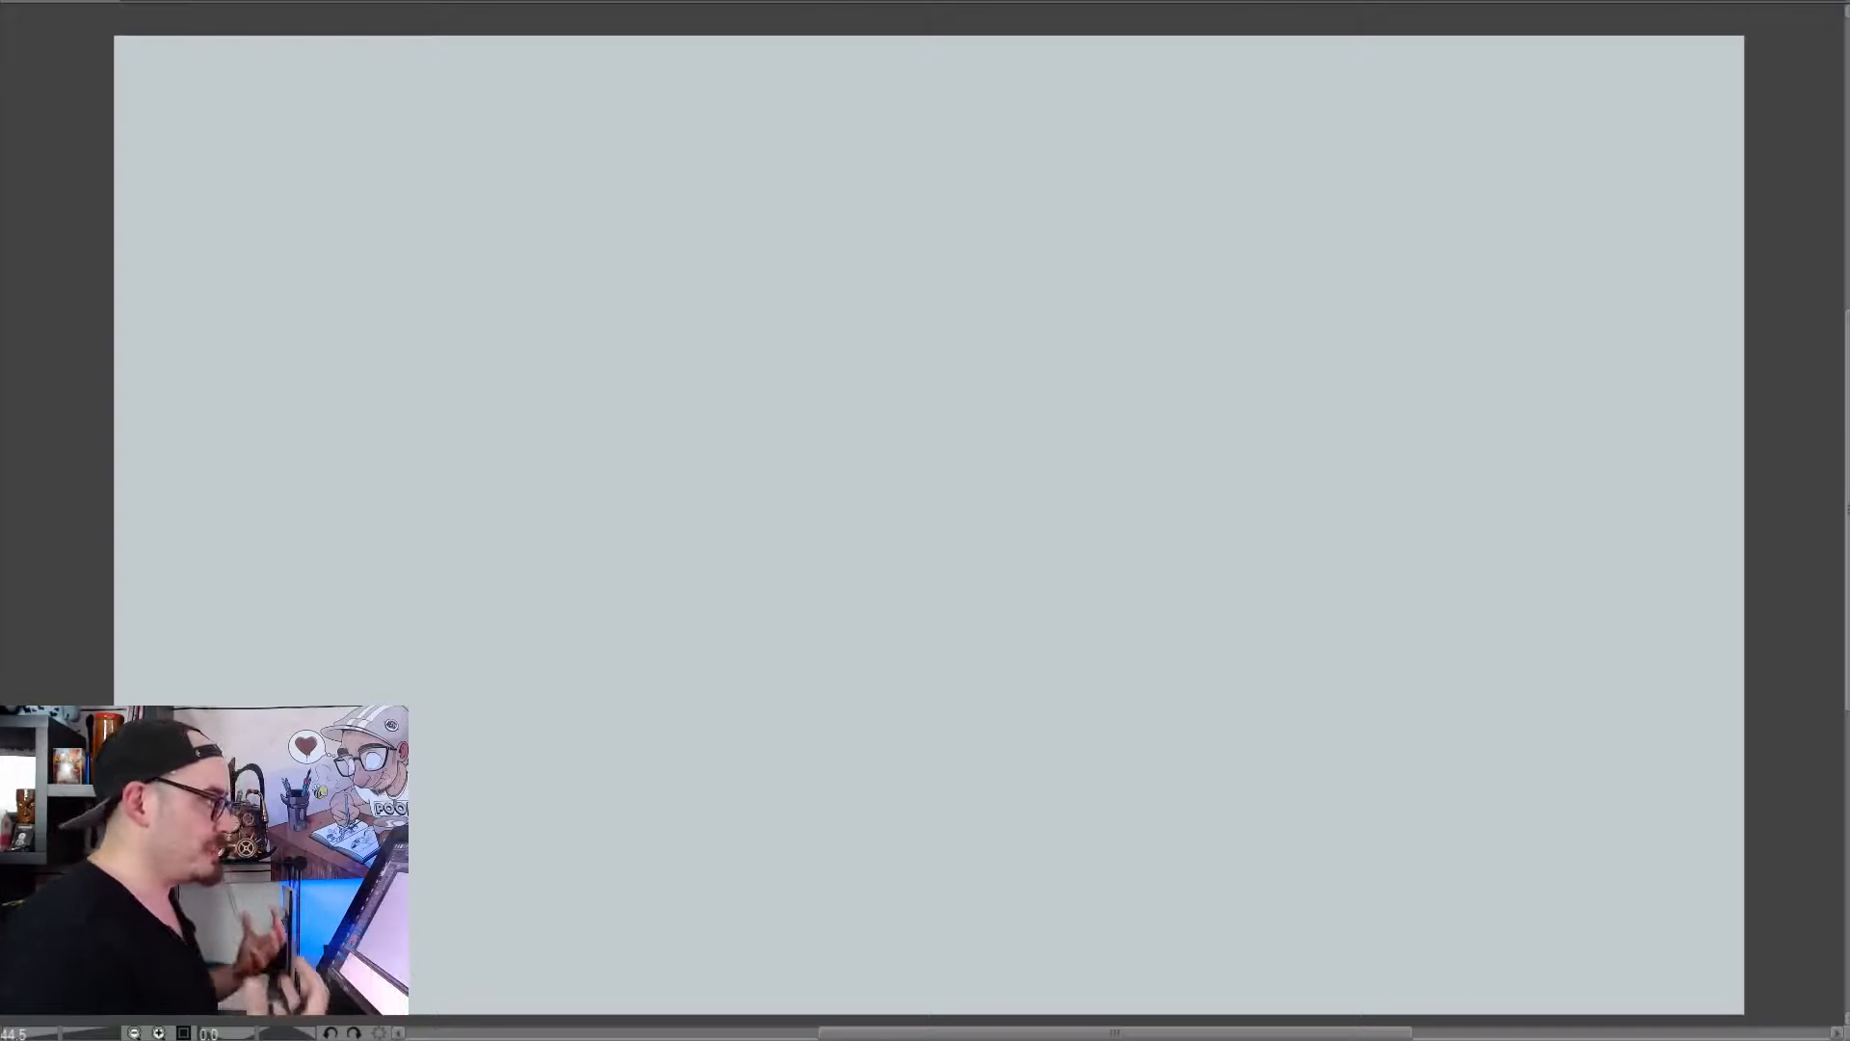
{"action": "left_click_drag", "start_coordinate": [364, 144], "coordinate": [726, 291]}
{"action": "mouse_move", "coordinate": [537, 116]}
{"action": "left_mouse_down"}
{"action": "mouse_move", "coordinate": [396, 100]}
{"action": "mouse_move", "coordinate": [434, 99]}
{"action": "mouse_move", "coordinate": [337, 135]}
{"action": "mouse_move", "coordinate": [487, 114]}
{"action": "left_mouse_up"}
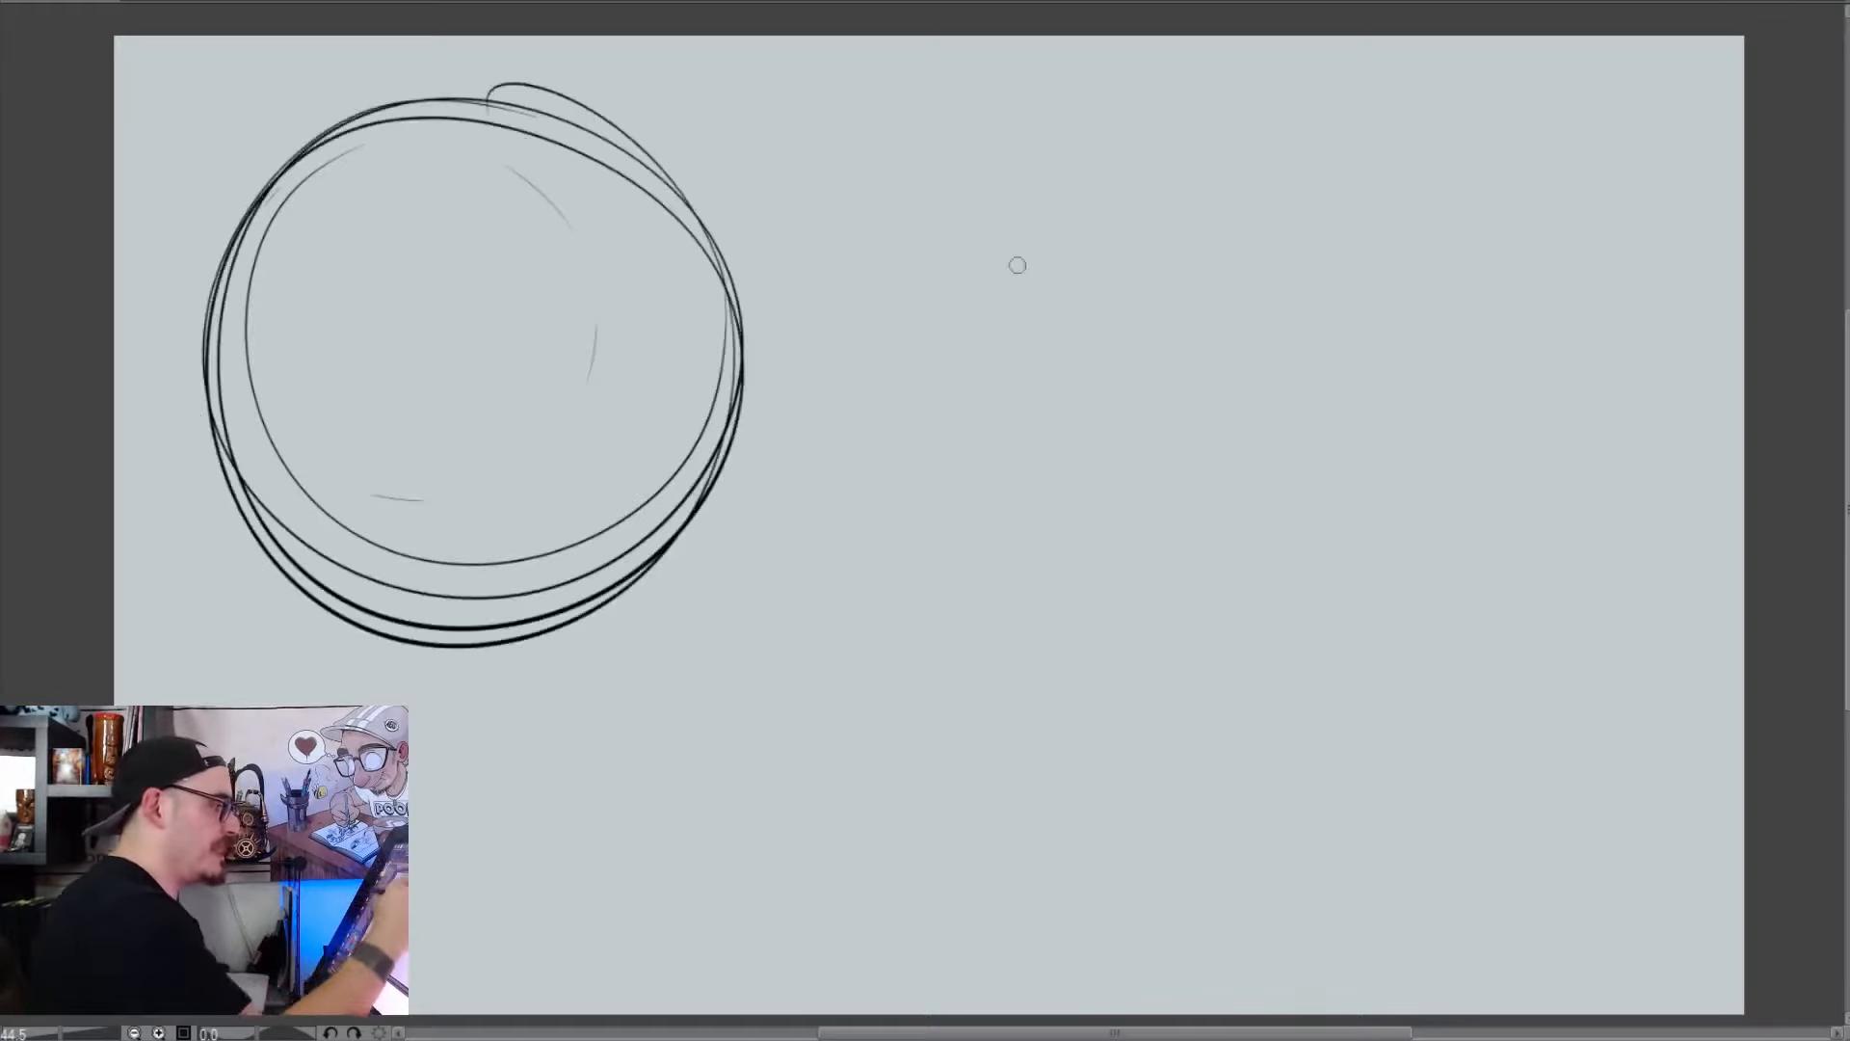
{"action": "mouse_move", "coordinate": [1065, 142]}
{"action": "left_mouse_down"}
{"action": "mouse_move", "coordinate": [978, 219]}
{"action": "mouse_move", "coordinate": [1333, 607]}
{"action": "mouse_move", "coordinate": [925, 277]}
{"action": "left_mouse_up"}
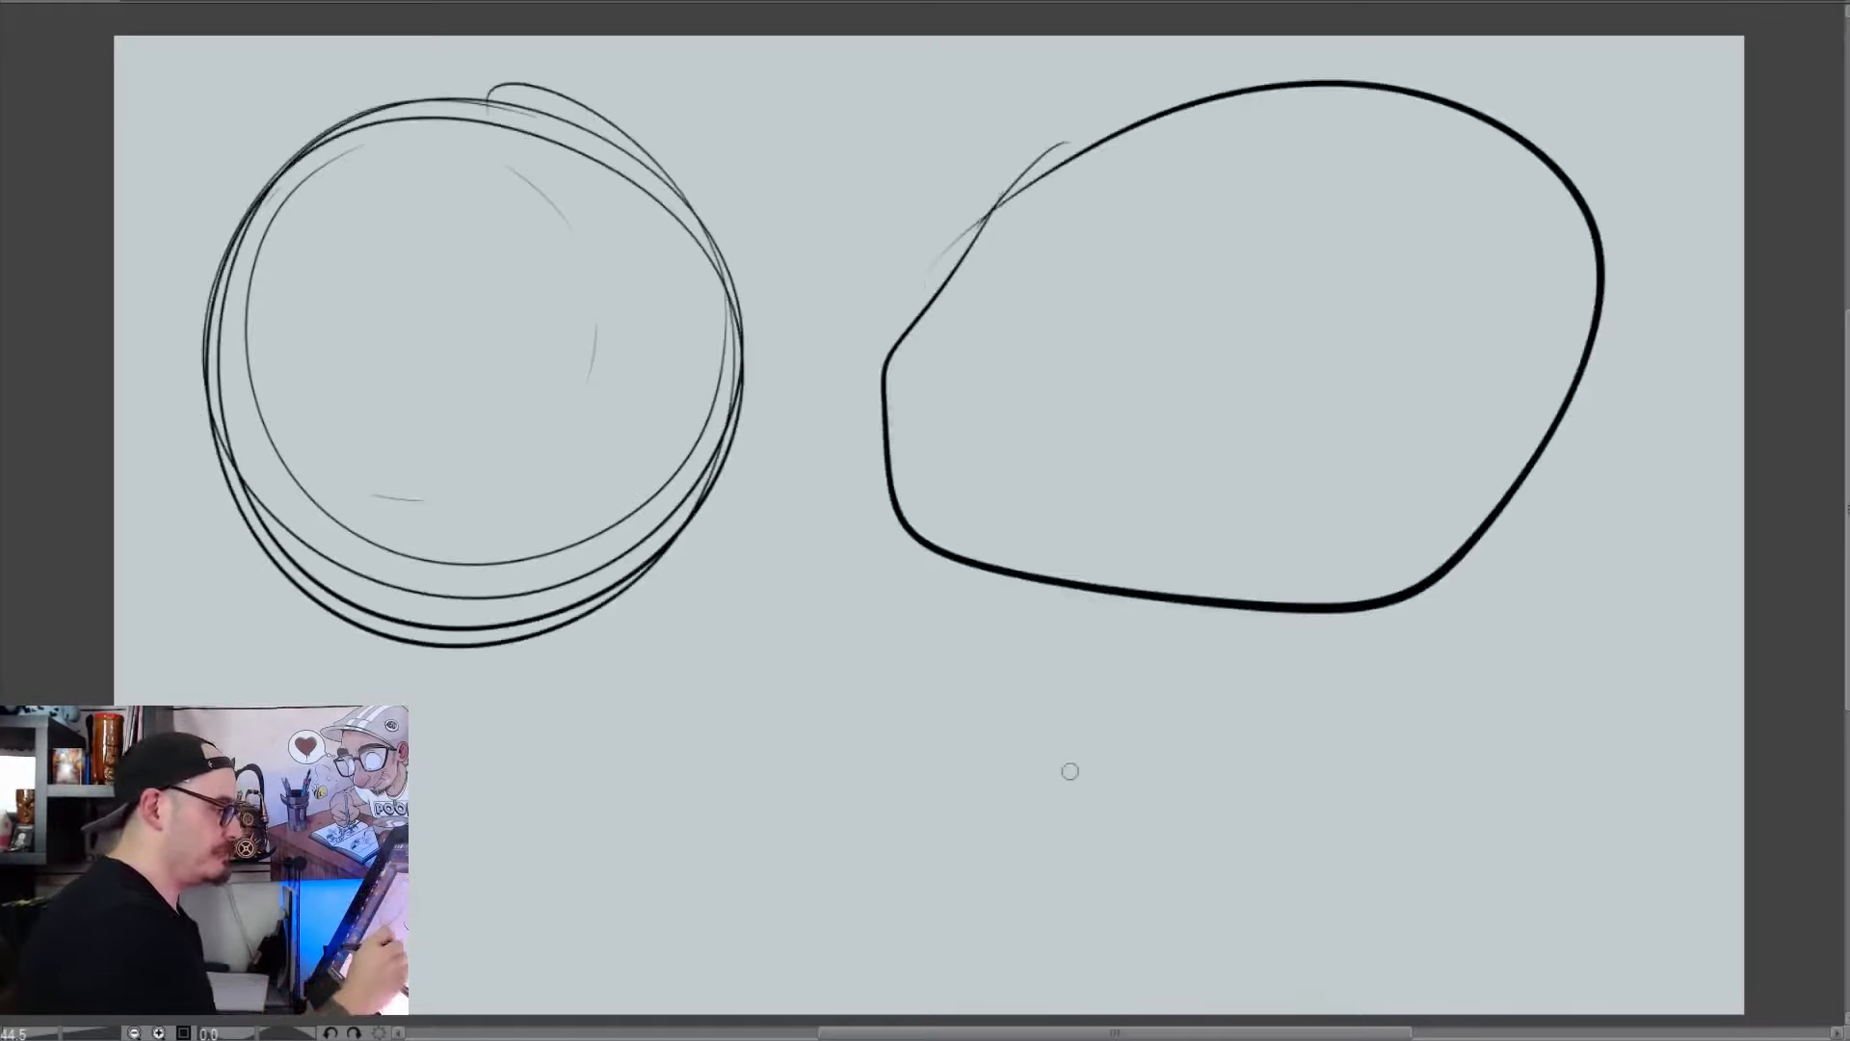
{"action": "mouse_move", "coordinate": [1498, 757]}
{"action": "left_mouse_down"}
{"action": "mouse_move", "coordinate": [1263, 681]}
{"action": "mouse_move", "coordinate": [1523, 968]}
{"action": "mouse_move", "coordinate": [1414, 678]}
{"action": "left_mouse_up"}
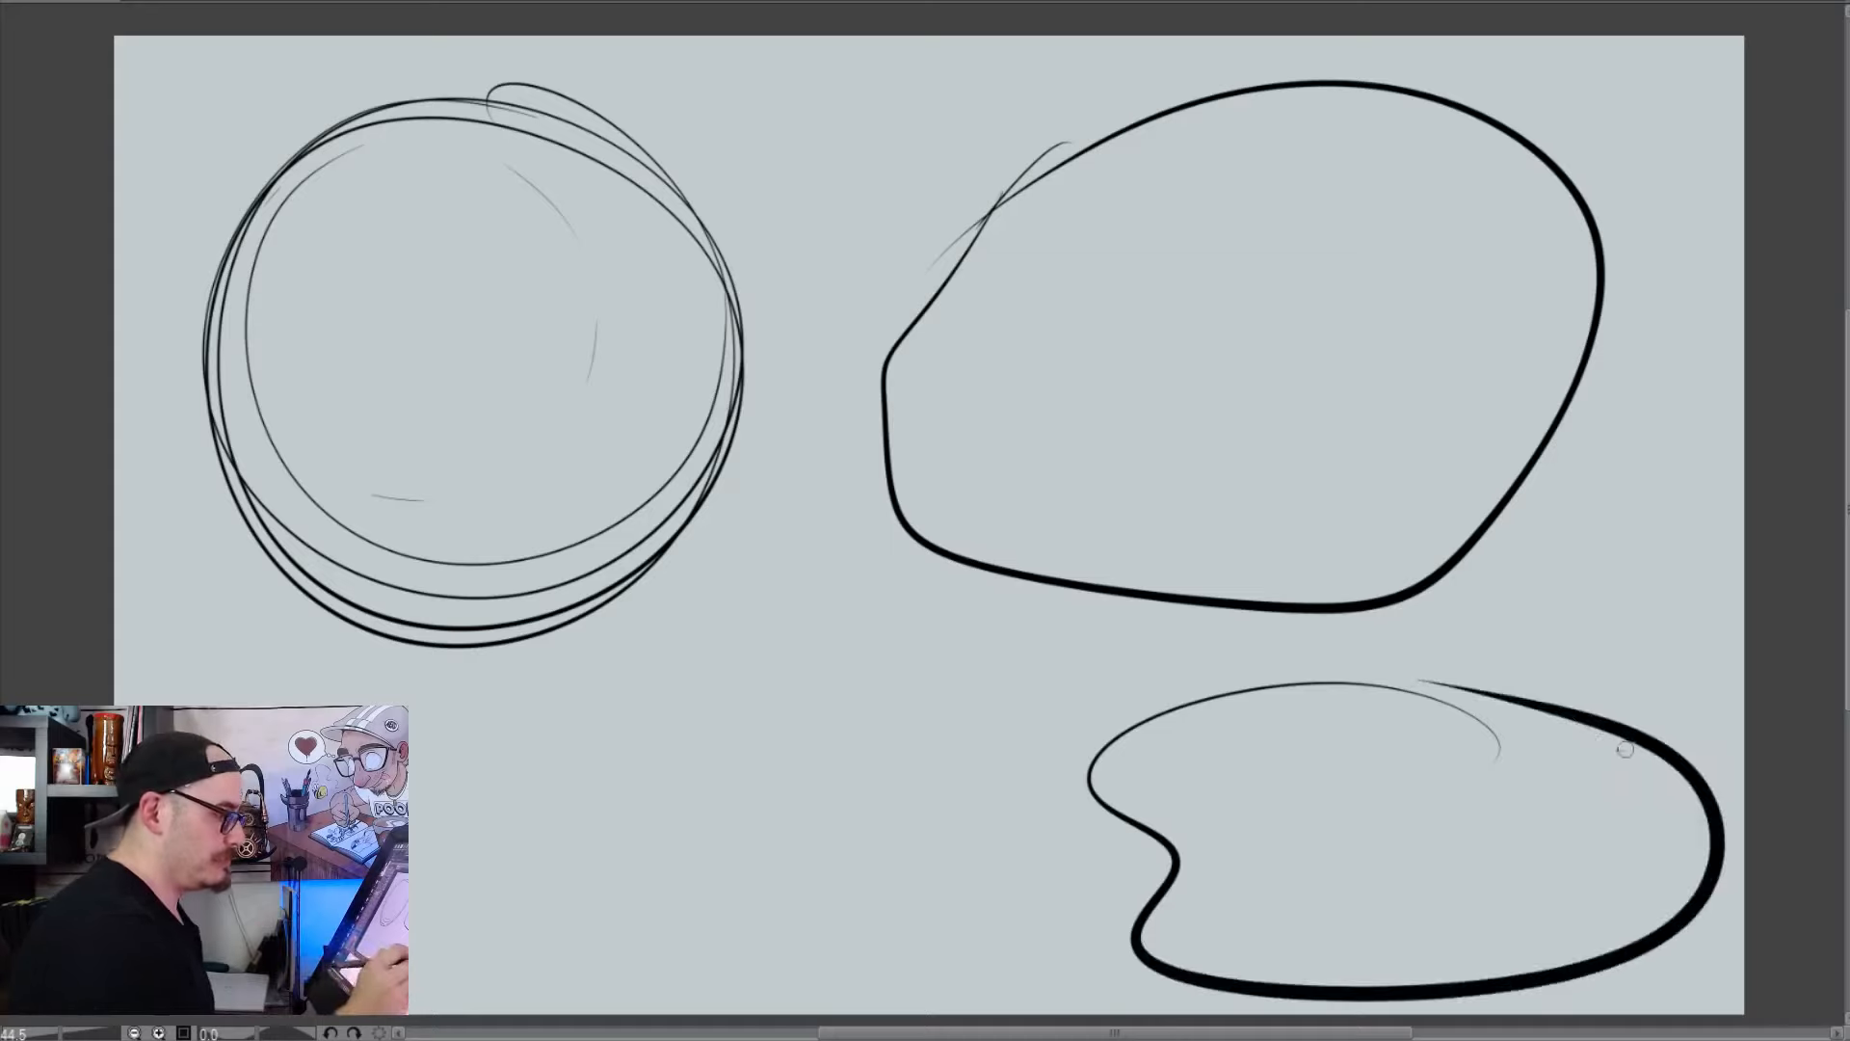
{"action": "mouse_move", "coordinate": [1626, 749]}
{"action": "left_mouse_down"}
{"action": "mouse_move", "coordinate": [1147, 686]}
{"action": "mouse_move", "coordinate": [1084, 757]}
{"action": "mouse_move", "coordinate": [1108, 805]}
{"action": "left_mouse_up"}
{"action": "mouse_move", "coordinate": [1121, 726]}
{"action": "left_mouse_down"}
{"action": "mouse_move", "coordinate": [1240, 959]}
{"action": "mouse_move", "coordinate": [1278, 991]}
{"action": "left_mouse_up"}
{"action": "mouse_move", "coordinate": [1118, 138]}
{"action": "left_mouse_down"}
{"action": "mouse_move", "coordinate": [899, 501]}
{"action": "mouse_move", "coordinate": [1045, 593]}
{"action": "left_mouse_up"}
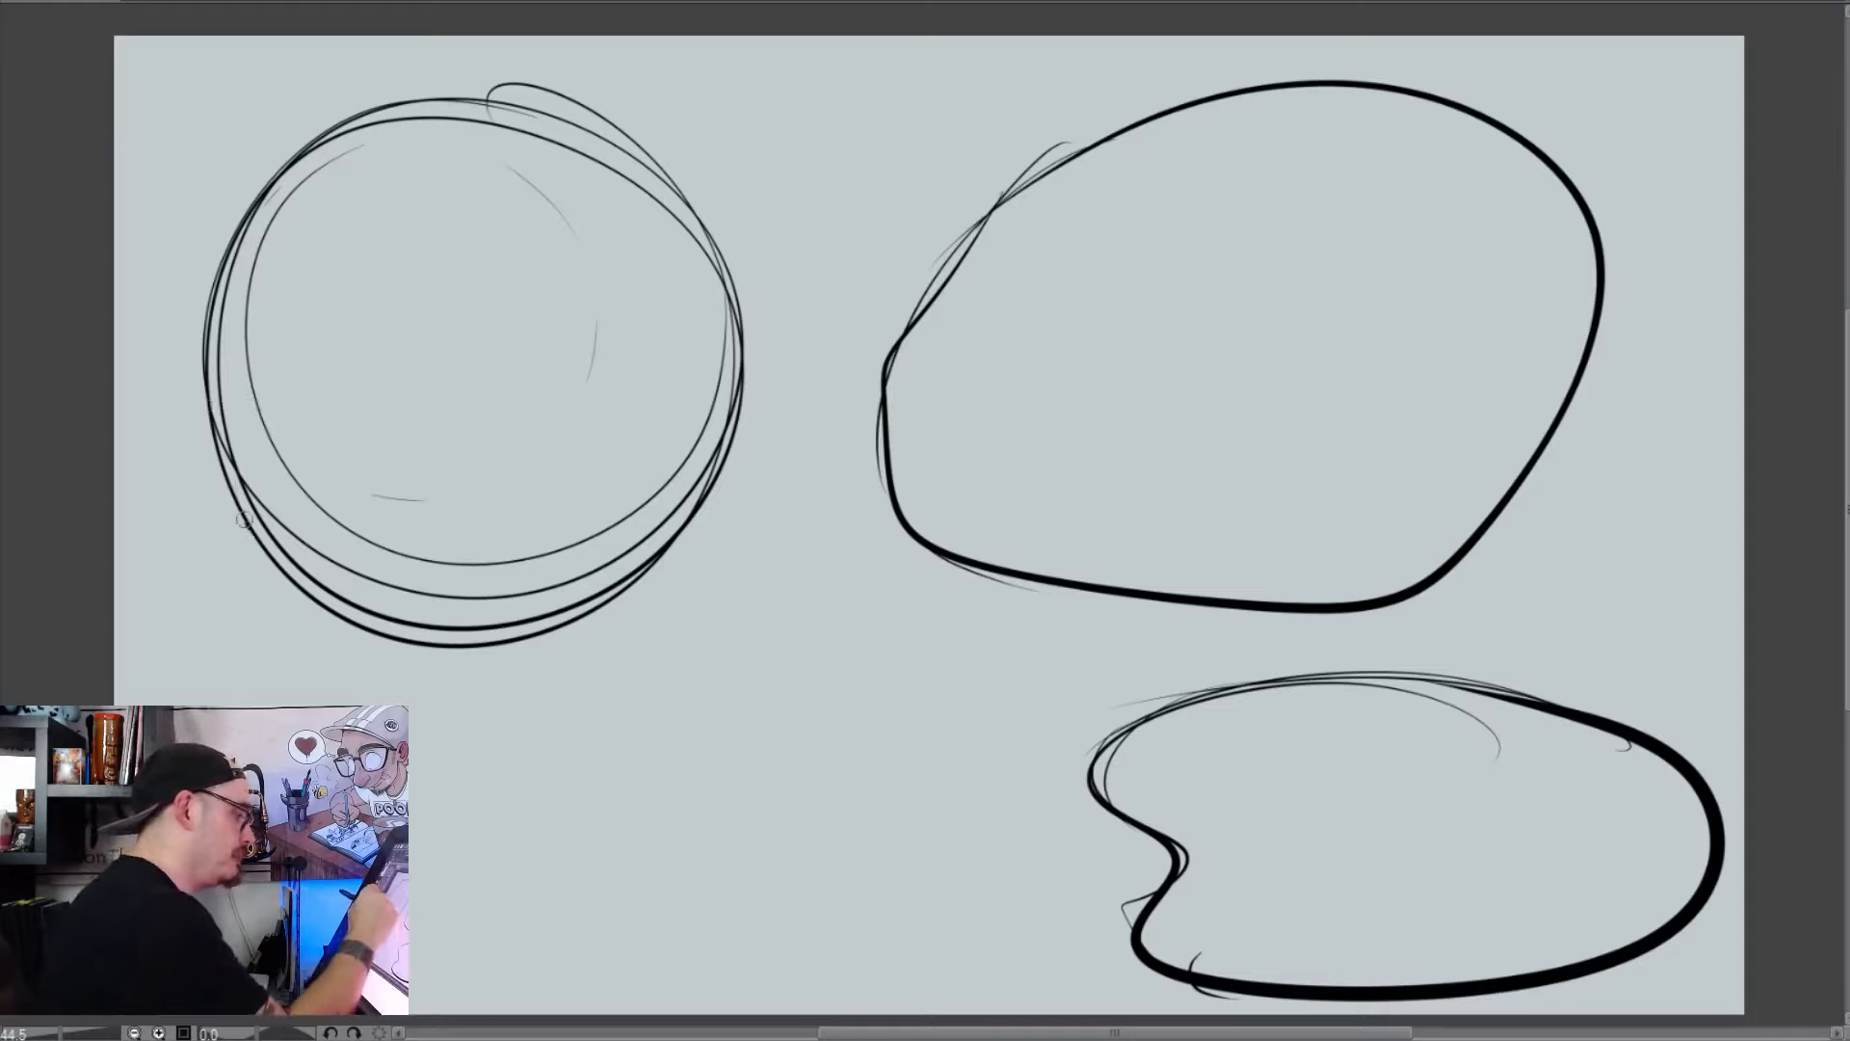
Ink a low-set ear on each side of the round head, and draw curved vertical and horizontal guidelines on its face
{"action": "mouse_move", "coordinate": [244, 521]}
{"action": "left_mouse_down"}
{"action": "mouse_move", "coordinate": [220, 552]}
{"action": "mouse_move", "coordinate": [282, 557]}
{"action": "left_mouse_up"}
{"action": "left_click_drag", "start_coordinate": [734, 468], "coordinate": [651, 513]}
{"action": "left_click_drag", "start_coordinate": [441, 156], "coordinate": [482, 569]}
{"action": "left_click_drag", "start_coordinate": [540, 357], "coordinate": [374, 349]}
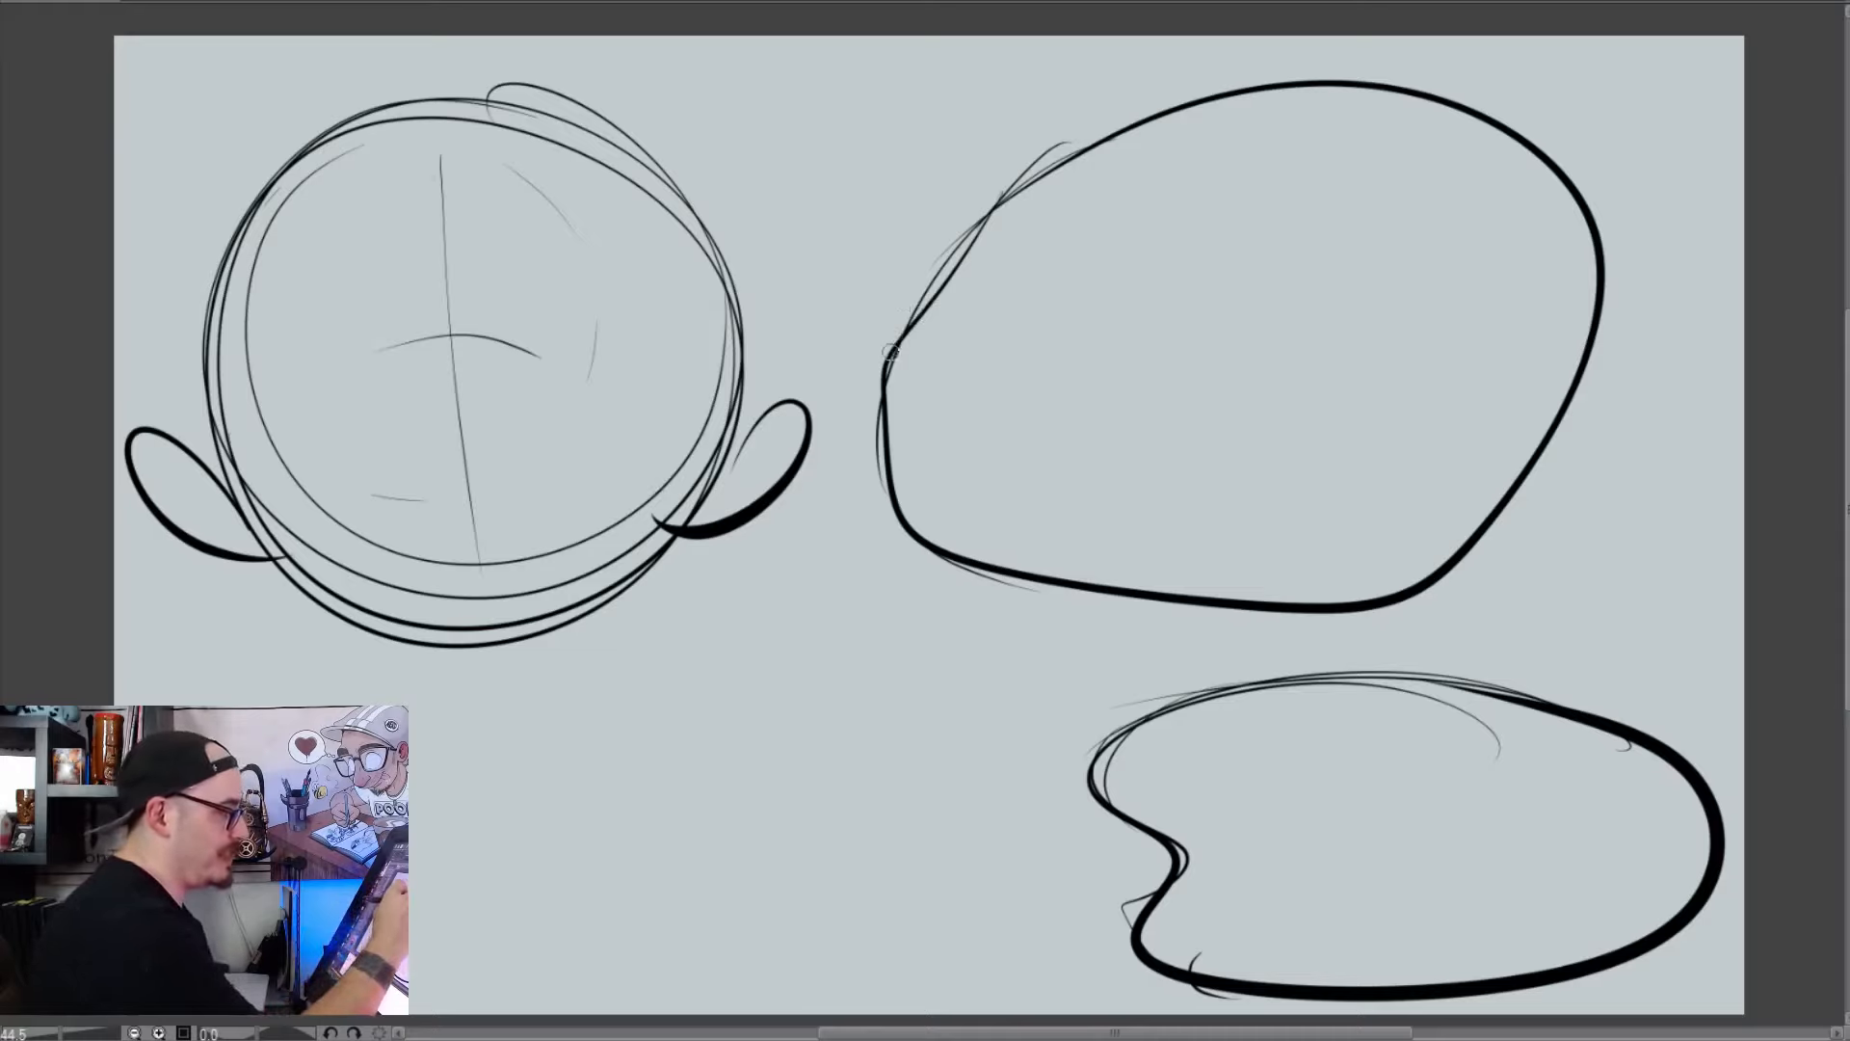
Draw a round eye, a far-eye bump on the outline, a low curved mouth and a contour guideline on the large angular head
{"action": "left_click_drag", "start_coordinate": [890, 352], "coordinate": [975, 347]}
{"action": "key", "text": "ctrl+z"}
{"action": "mouse_move", "coordinate": [1206, 202]}
{"action": "left_mouse_down"}
{"action": "mouse_move", "coordinate": [1193, 245]}
{"action": "mouse_move", "coordinate": [1262, 267]}
{"action": "left_mouse_up"}
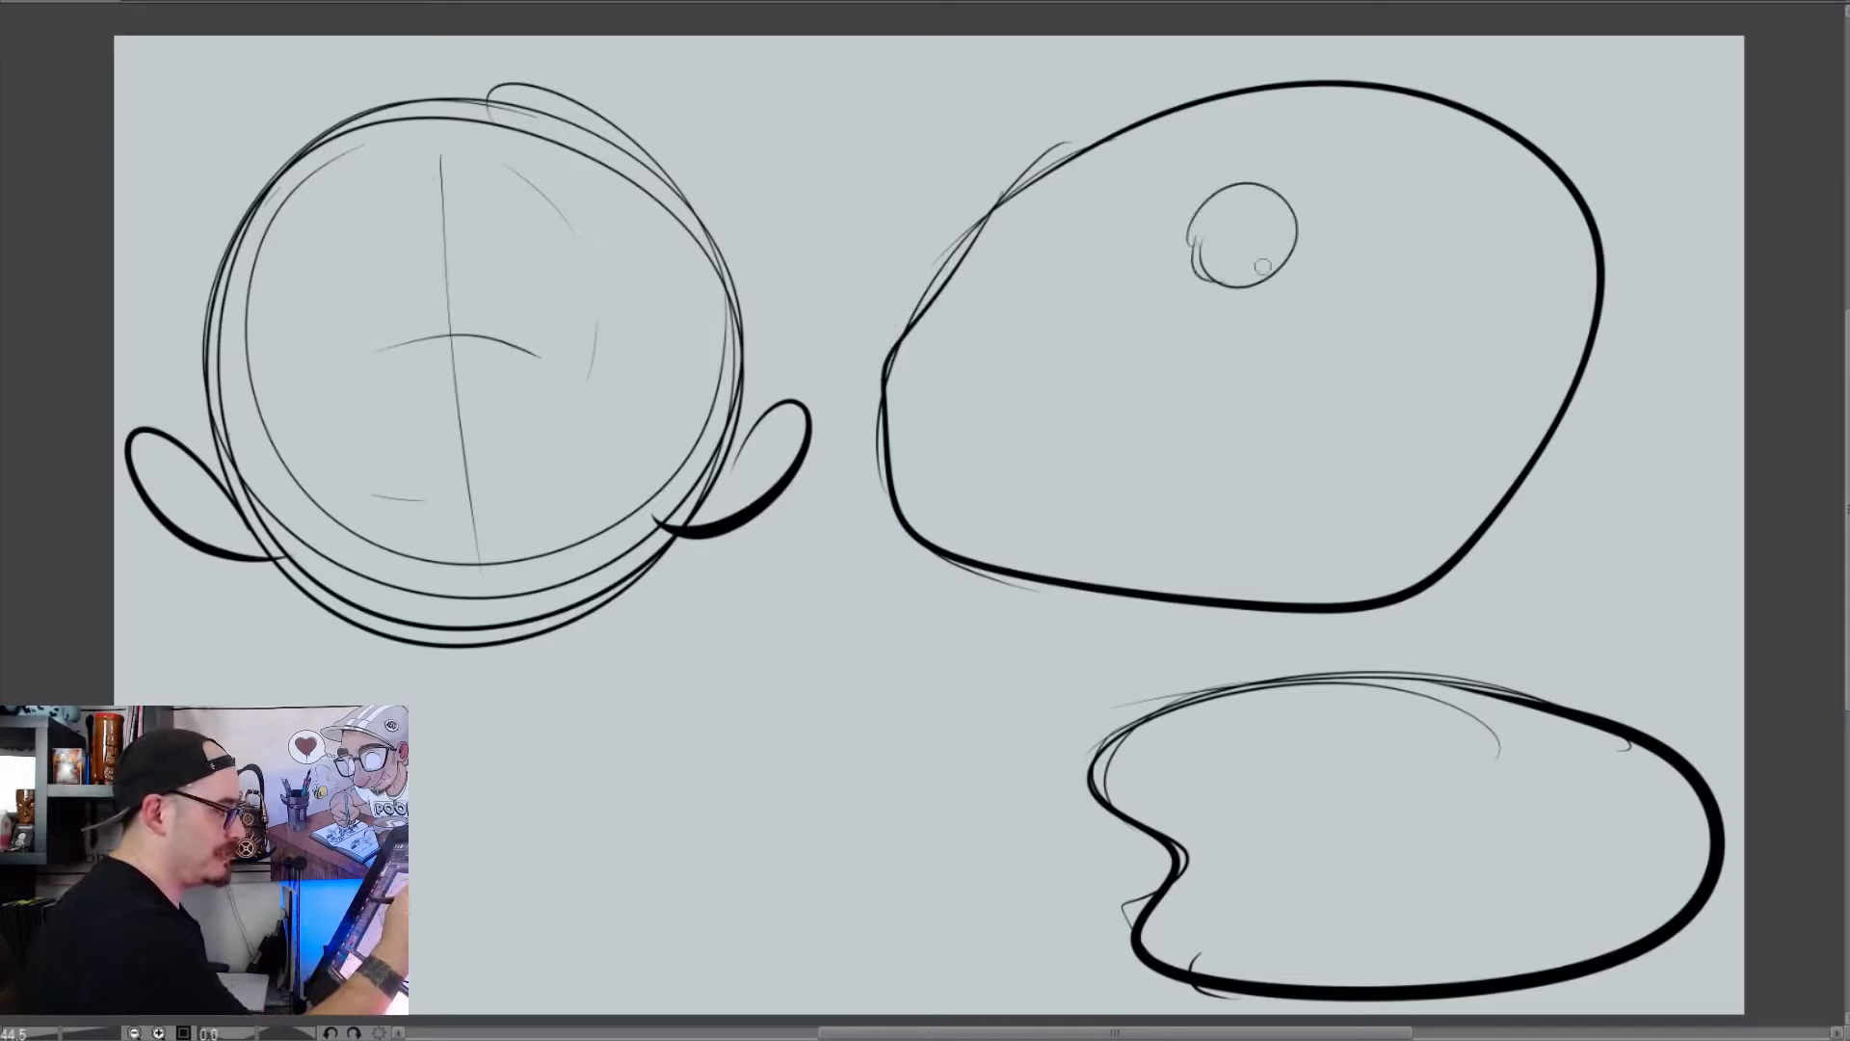
{"action": "left_click_drag", "start_coordinate": [1000, 190], "coordinate": [1064, 145]}
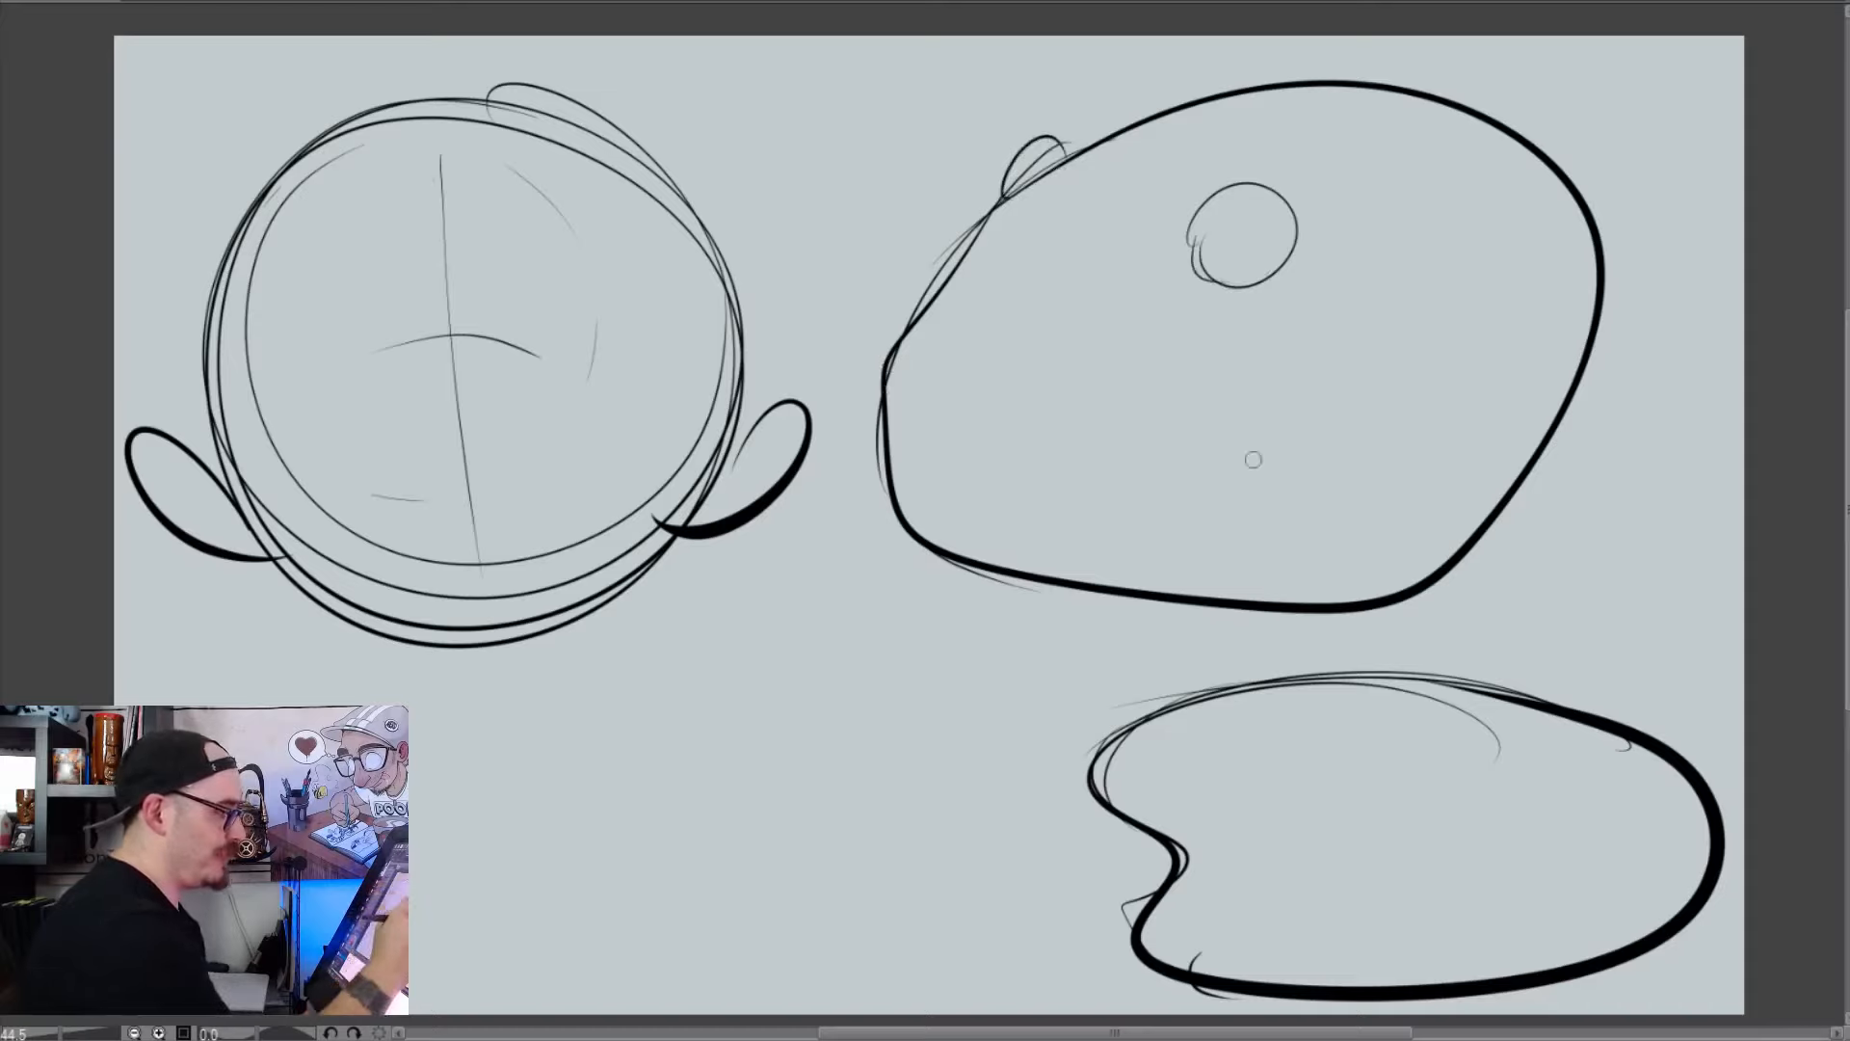
{"action": "left_click_drag", "start_coordinate": [1224, 458], "coordinate": [1405, 539]}
{"action": "mouse_move", "coordinate": [1095, 164]}
{"action": "left_mouse_down"}
{"action": "mouse_move", "coordinate": [1002, 242]}
{"action": "mouse_move", "coordinate": [949, 537]}
{"action": "left_mouse_up"}
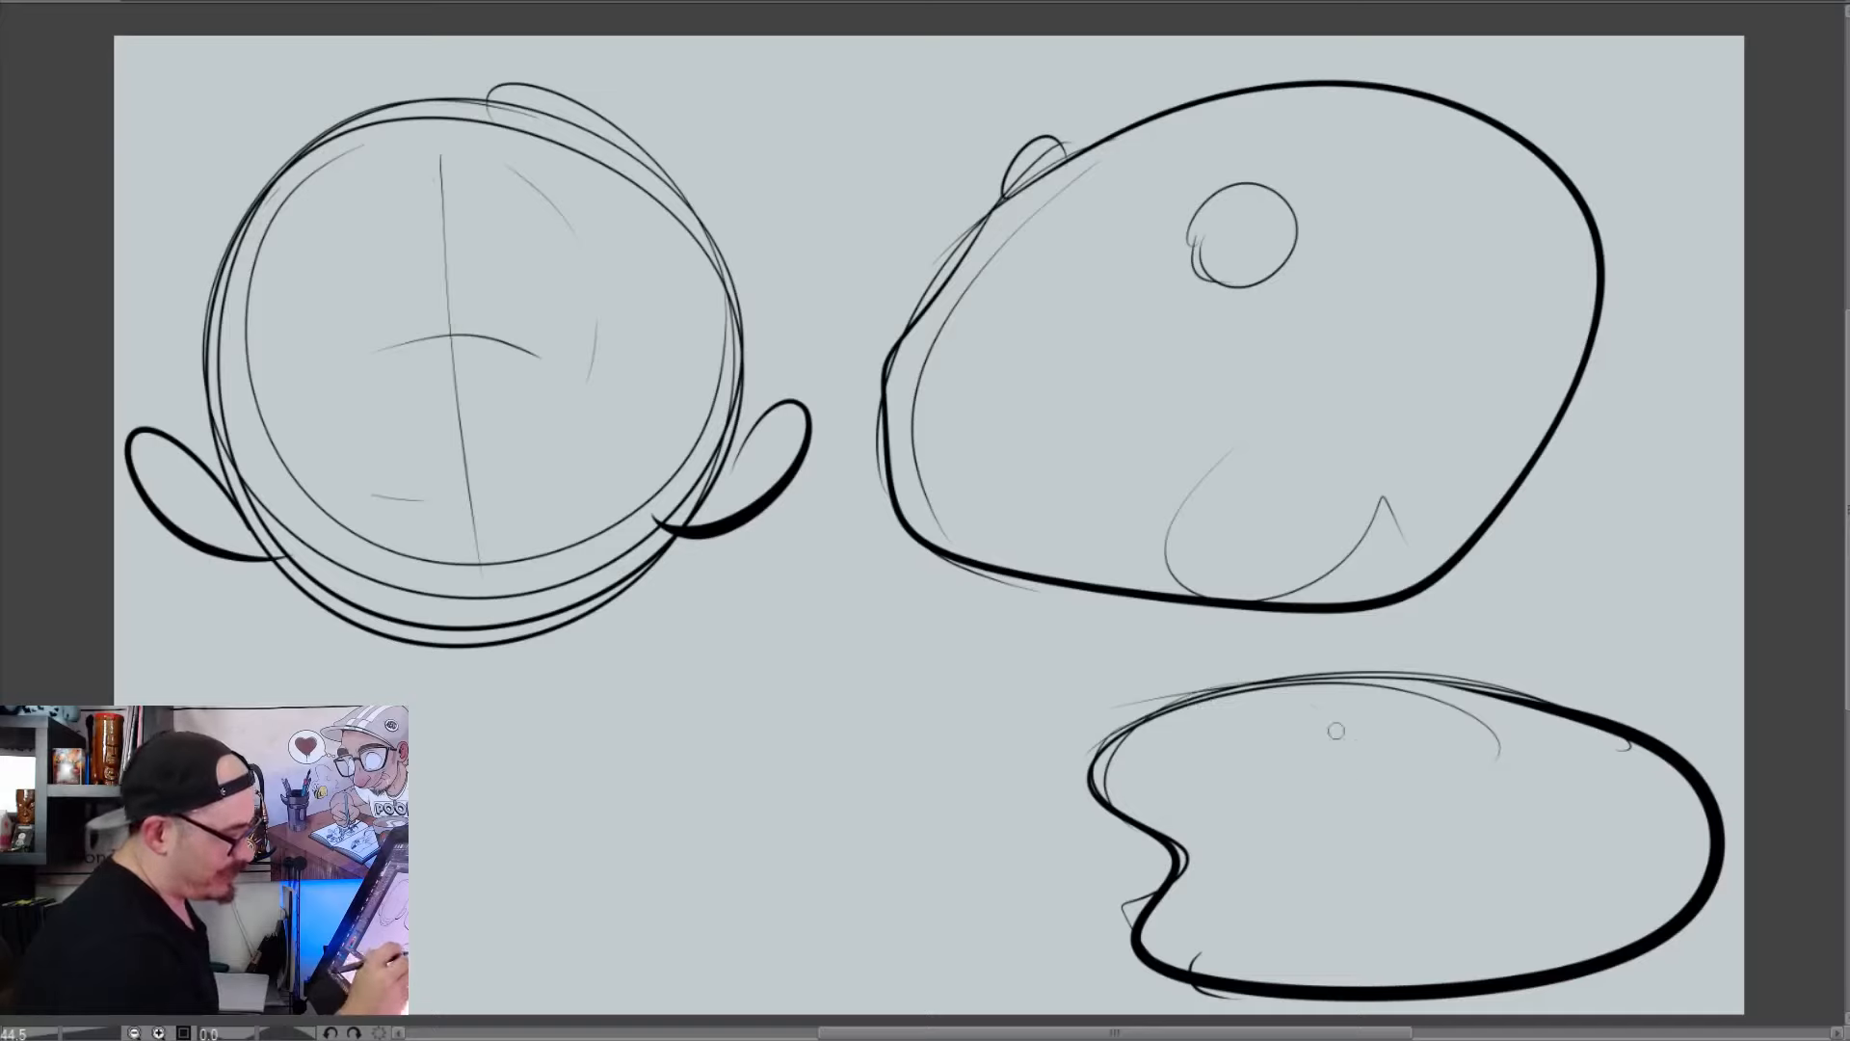
Draw a curved centre guideline with a short cross stroke on the flattened, notched head
{"action": "mouse_move", "coordinate": [1329, 720]}
{"action": "left_mouse_down"}
{"action": "mouse_move", "coordinate": [1389, 777]}
{"action": "mouse_move", "coordinate": [1484, 964]}
{"action": "left_mouse_up"}
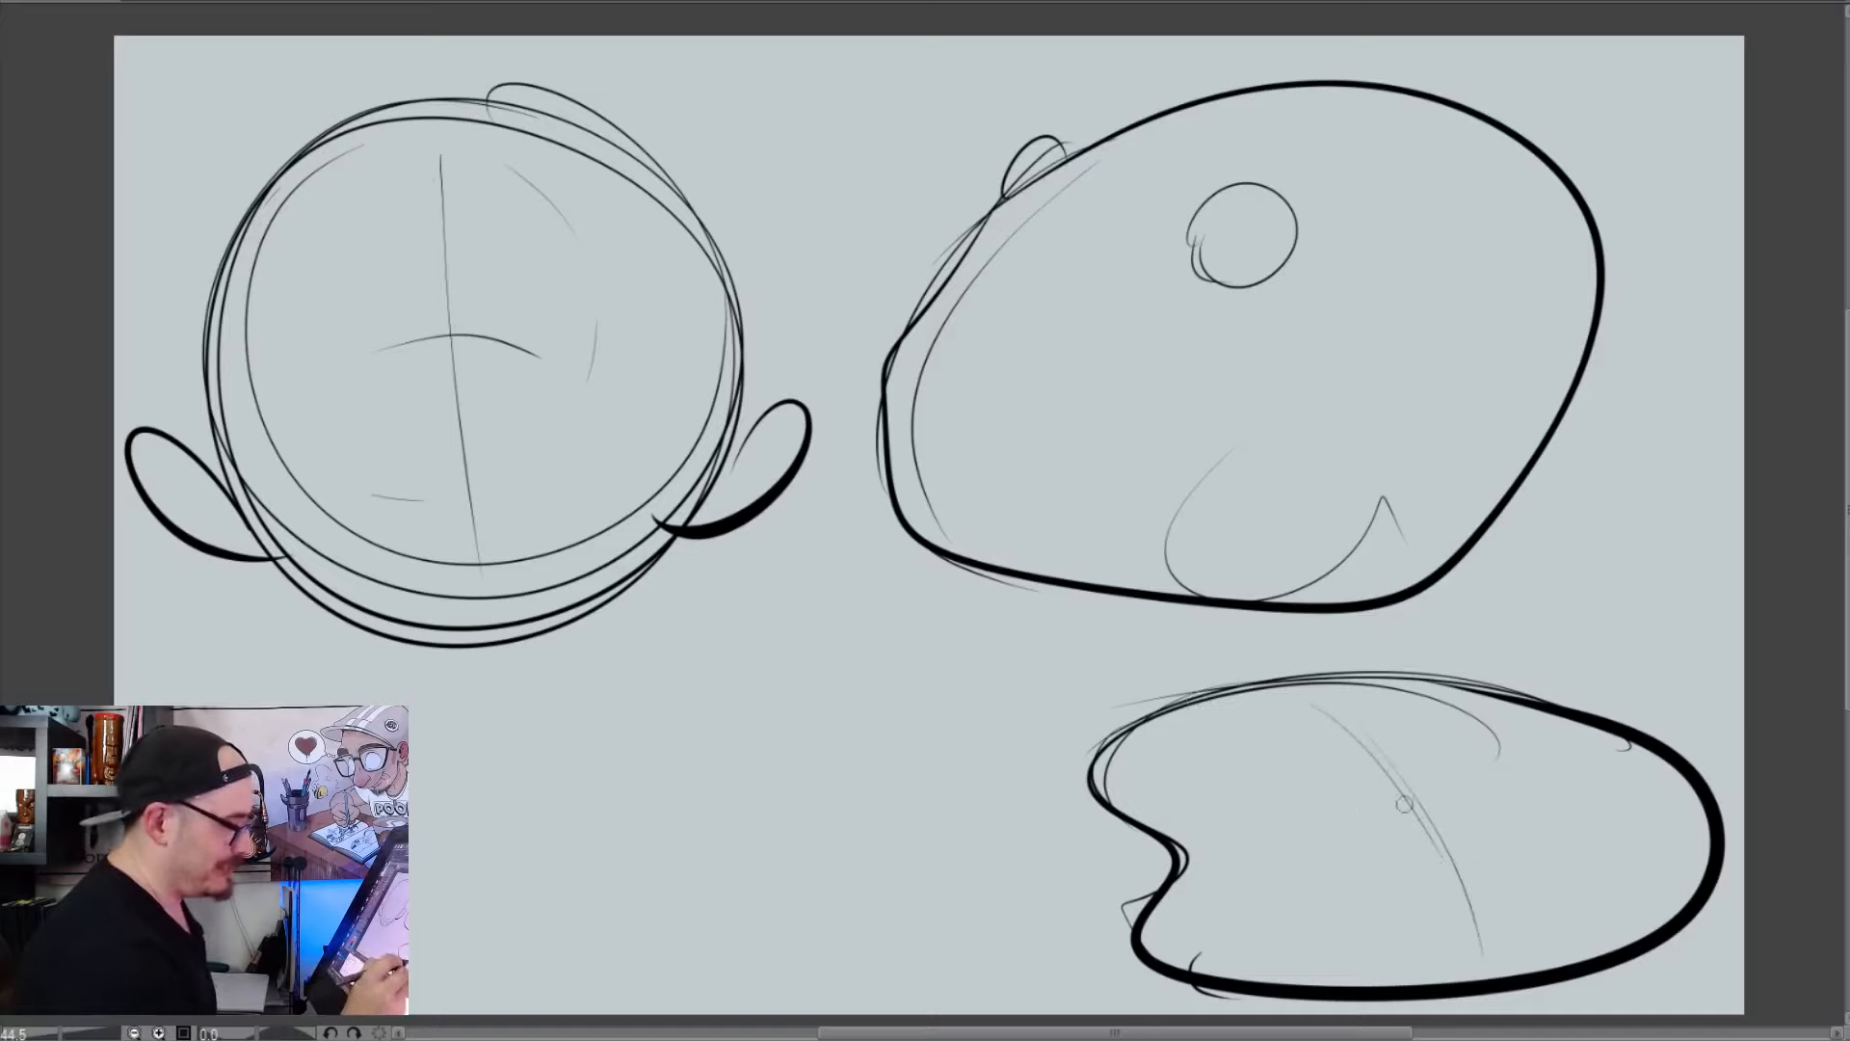
{"action": "left_click_drag", "start_coordinate": [1366, 808], "coordinate": [1429, 803]}
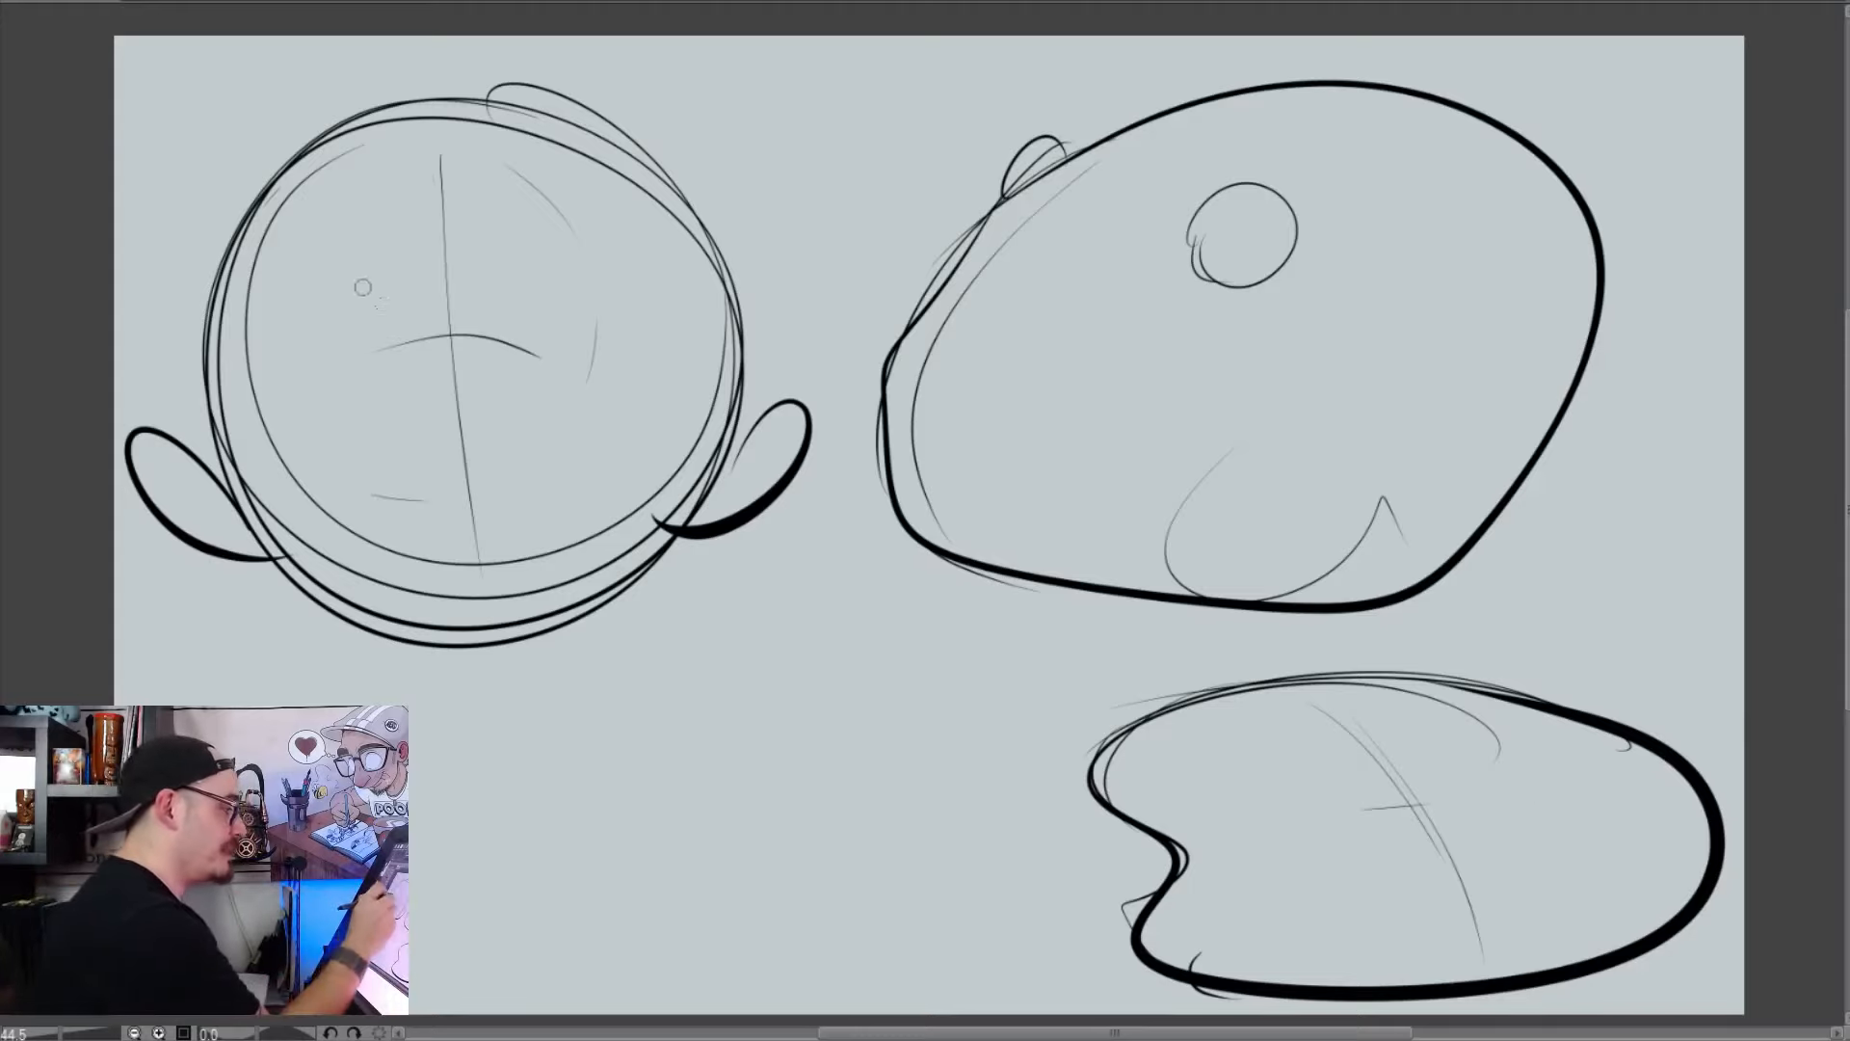
Ink two round eyes with thick arched upper lids and solid oval pupils set toward the centre of the round head
{"action": "mouse_move", "coordinate": [380, 305]}
{"action": "left_mouse_down"}
{"action": "mouse_move", "coordinate": [314, 277]}
{"action": "mouse_move", "coordinate": [268, 332]}
{"action": "left_mouse_up"}
{"action": "key", "text": "ctrl+z"}
{"action": "mouse_move", "coordinate": [399, 307]}
{"action": "left_mouse_down"}
{"action": "mouse_move", "coordinate": [274, 387]}
{"action": "mouse_move", "coordinate": [287, 307]}
{"action": "mouse_move", "coordinate": [400, 359]}
{"action": "mouse_move", "coordinate": [397, 309]}
{"action": "mouse_move", "coordinate": [372, 372]}
{"action": "left_mouse_up"}
{"action": "mouse_move", "coordinate": [512, 282]}
{"action": "left_mouse_down"}
{"action": "mouse_move", "coordinate": [601, 262]}
{"action": "mouse_move", "coordinate": [664, 296]}
{"action": "mouse_move", "coordinate": [589, 367]}
{"action": "left_mouse_up"}
{"action": "left_click_drag", "start_coordinate": [409, 360], "coordinate": [387, 396]}
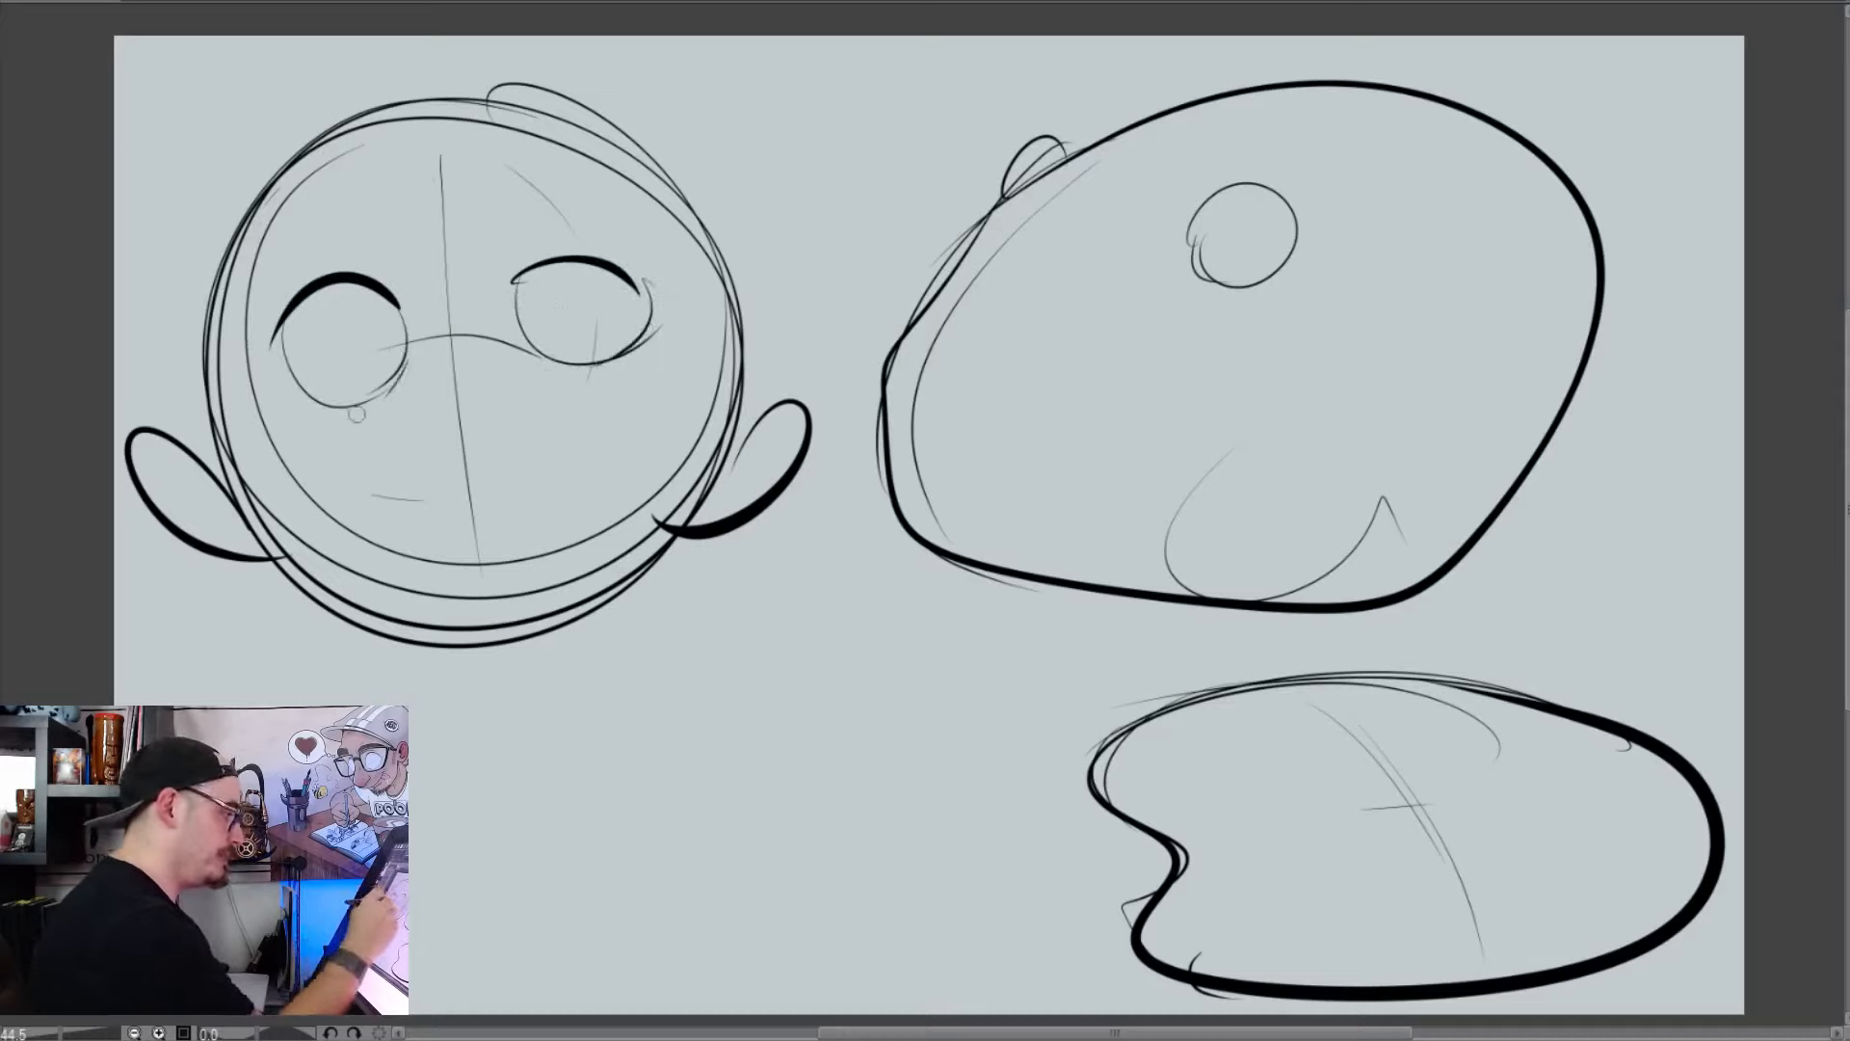
{"action": "left_click_drag", "start_coordinate": [527, 351], "coordinate": [571, 373]}
{"action": "left_click_drag", "start_coordinate": [608, 267], "coordinate": [501, 275]}
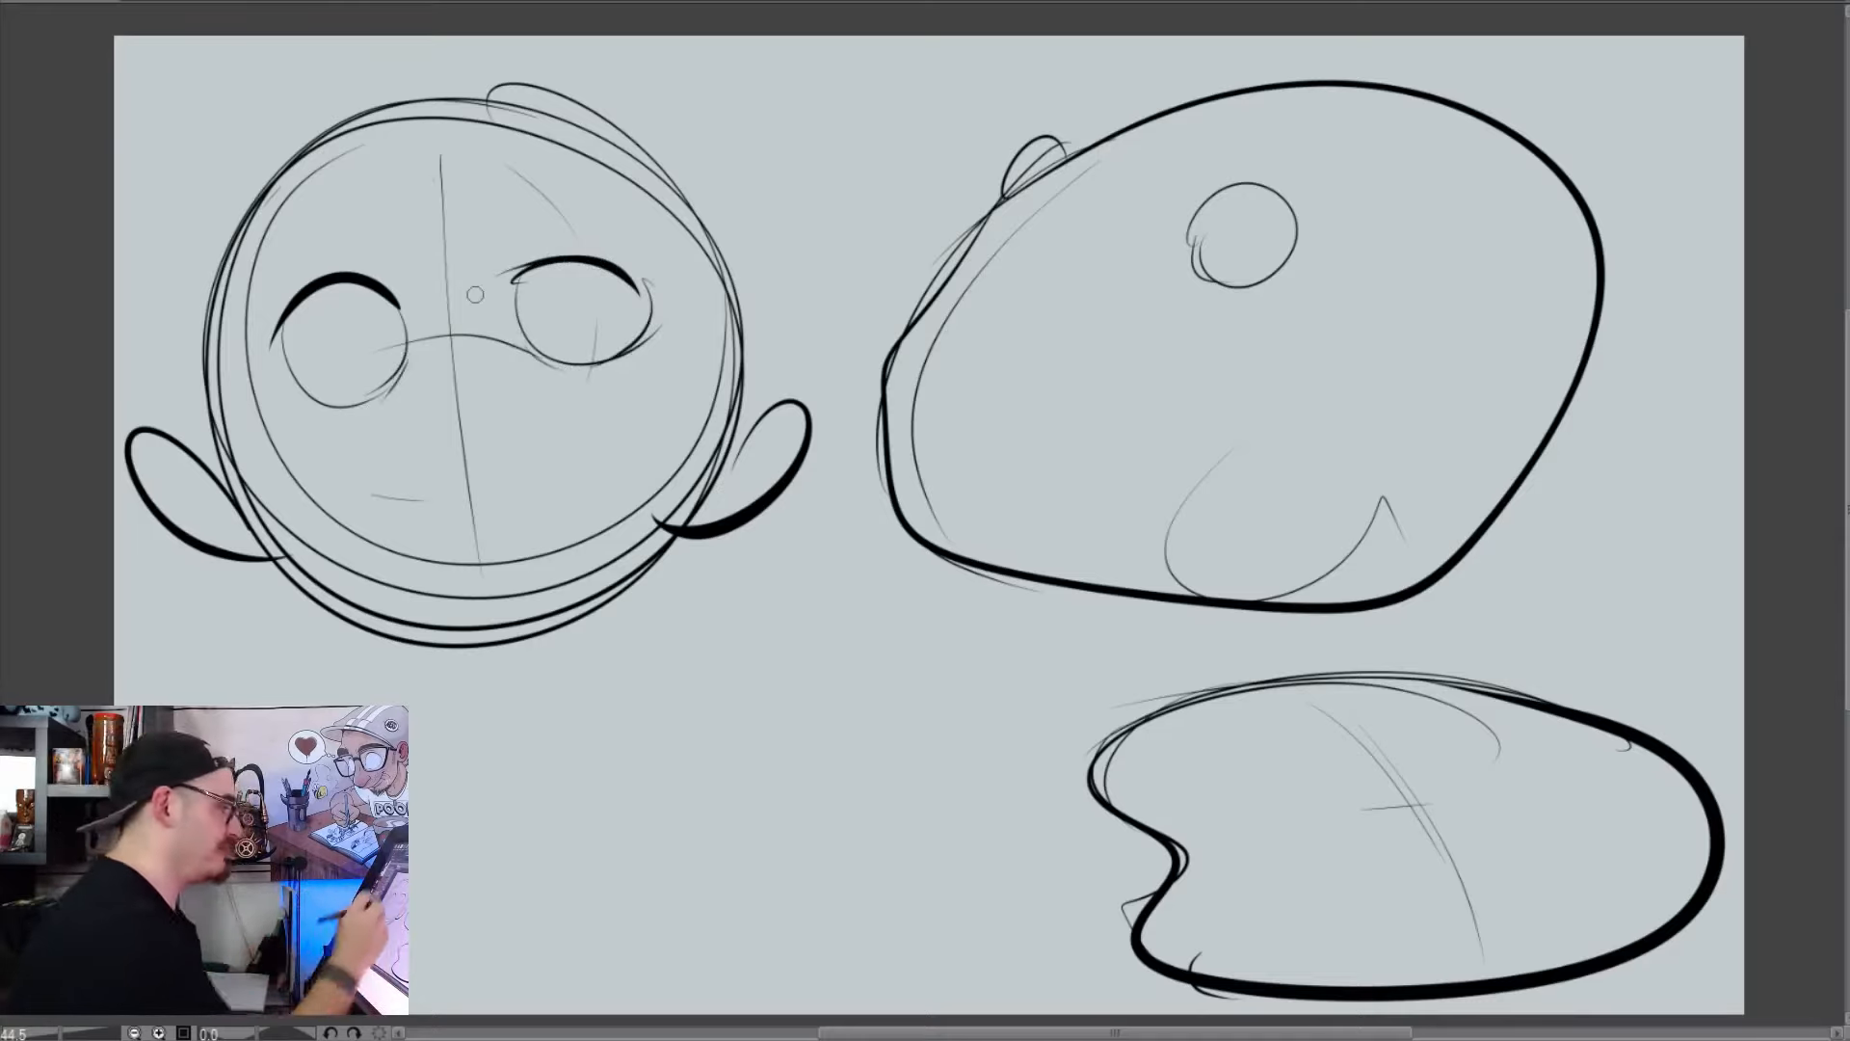
{"action": "mouse_move", "coordinate": [588, 258]}
{"action": "left_mouse_down"}
{"action": "mouse_move", "coordinate": [556, 285]}
{"action": "mouse_move", "coordinate": [605, 263]}
{"action": "mouse_move", "coordinate": [500, 279]}
{"action": "left_mouse_up"}
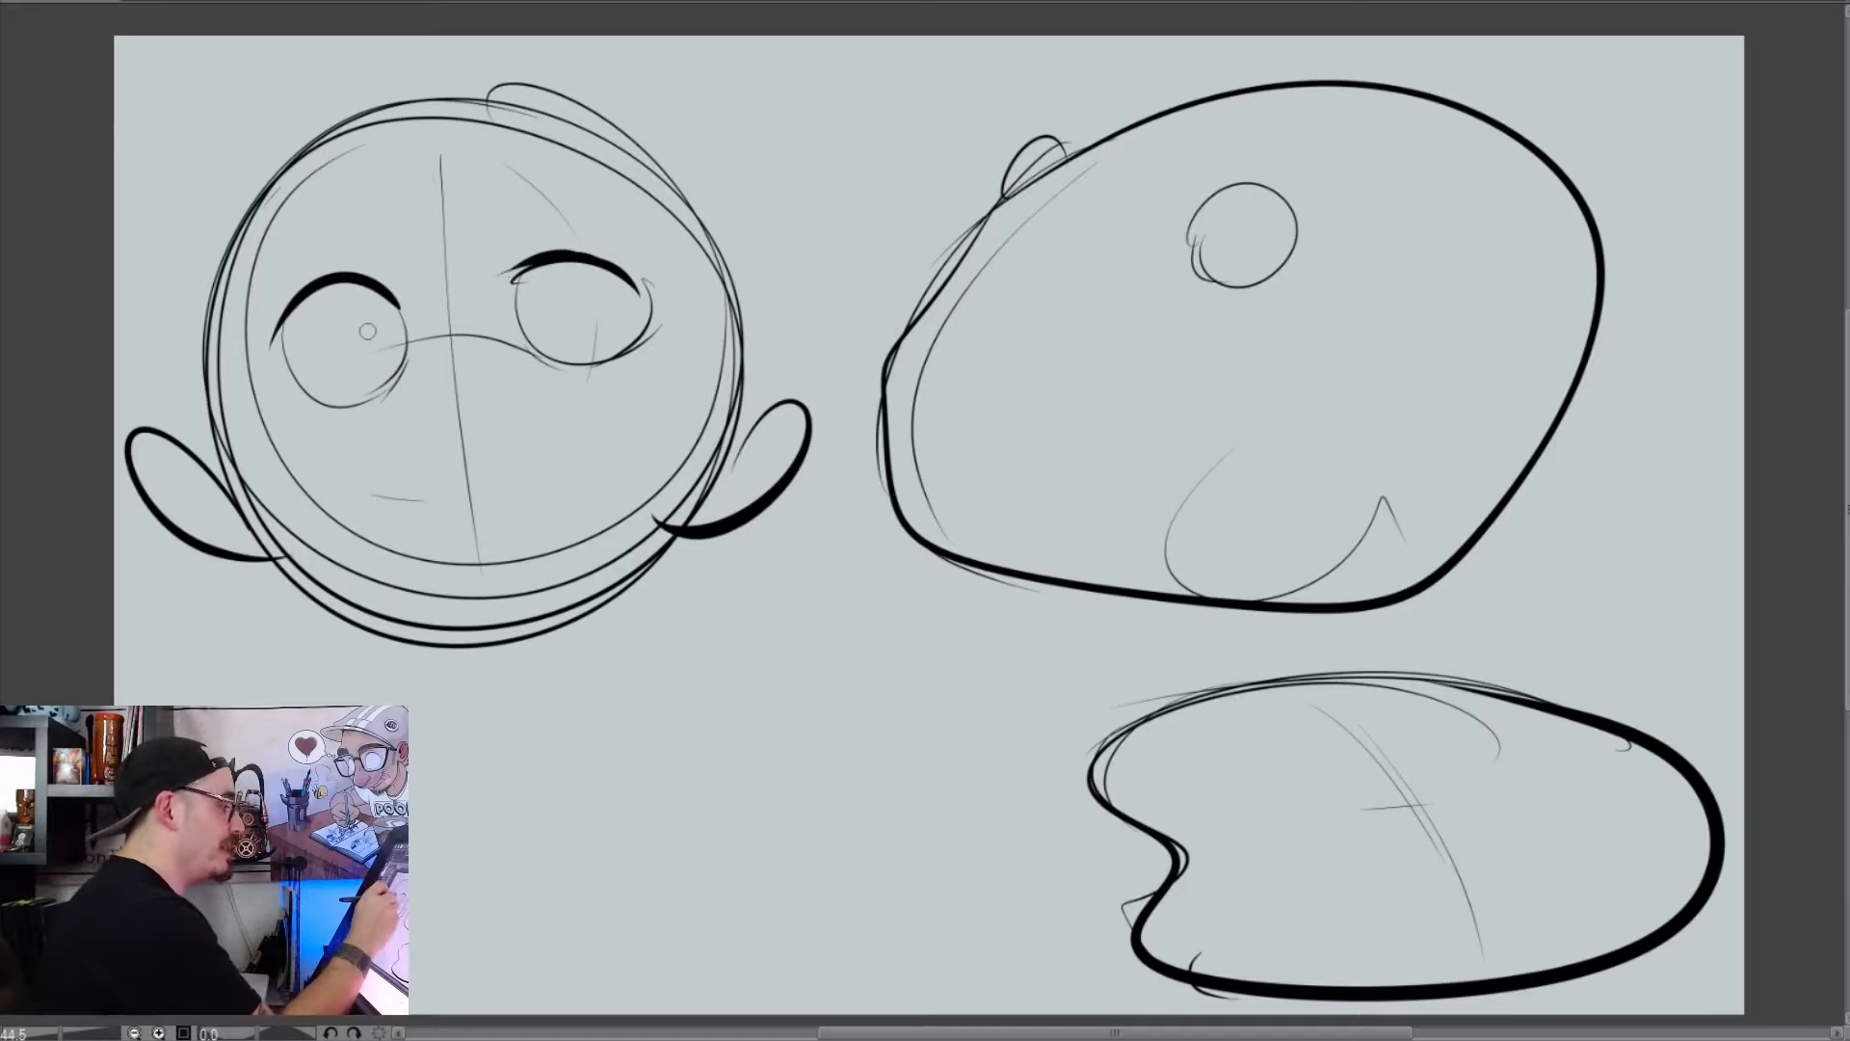
{"action": "mouse_move", "coordinate": [368, 330]}
{"action": "left_mouse_down"}
{"action": "mouse_move", "coordinate": [375, 346]}
{"action": "mouse_move", "coordinate": [366, 328]}
{"action": "left_mouse_up"}
{"action": "left_click_drag", "start_coordinate": [546, 302], "coordinate": [537, 326]}
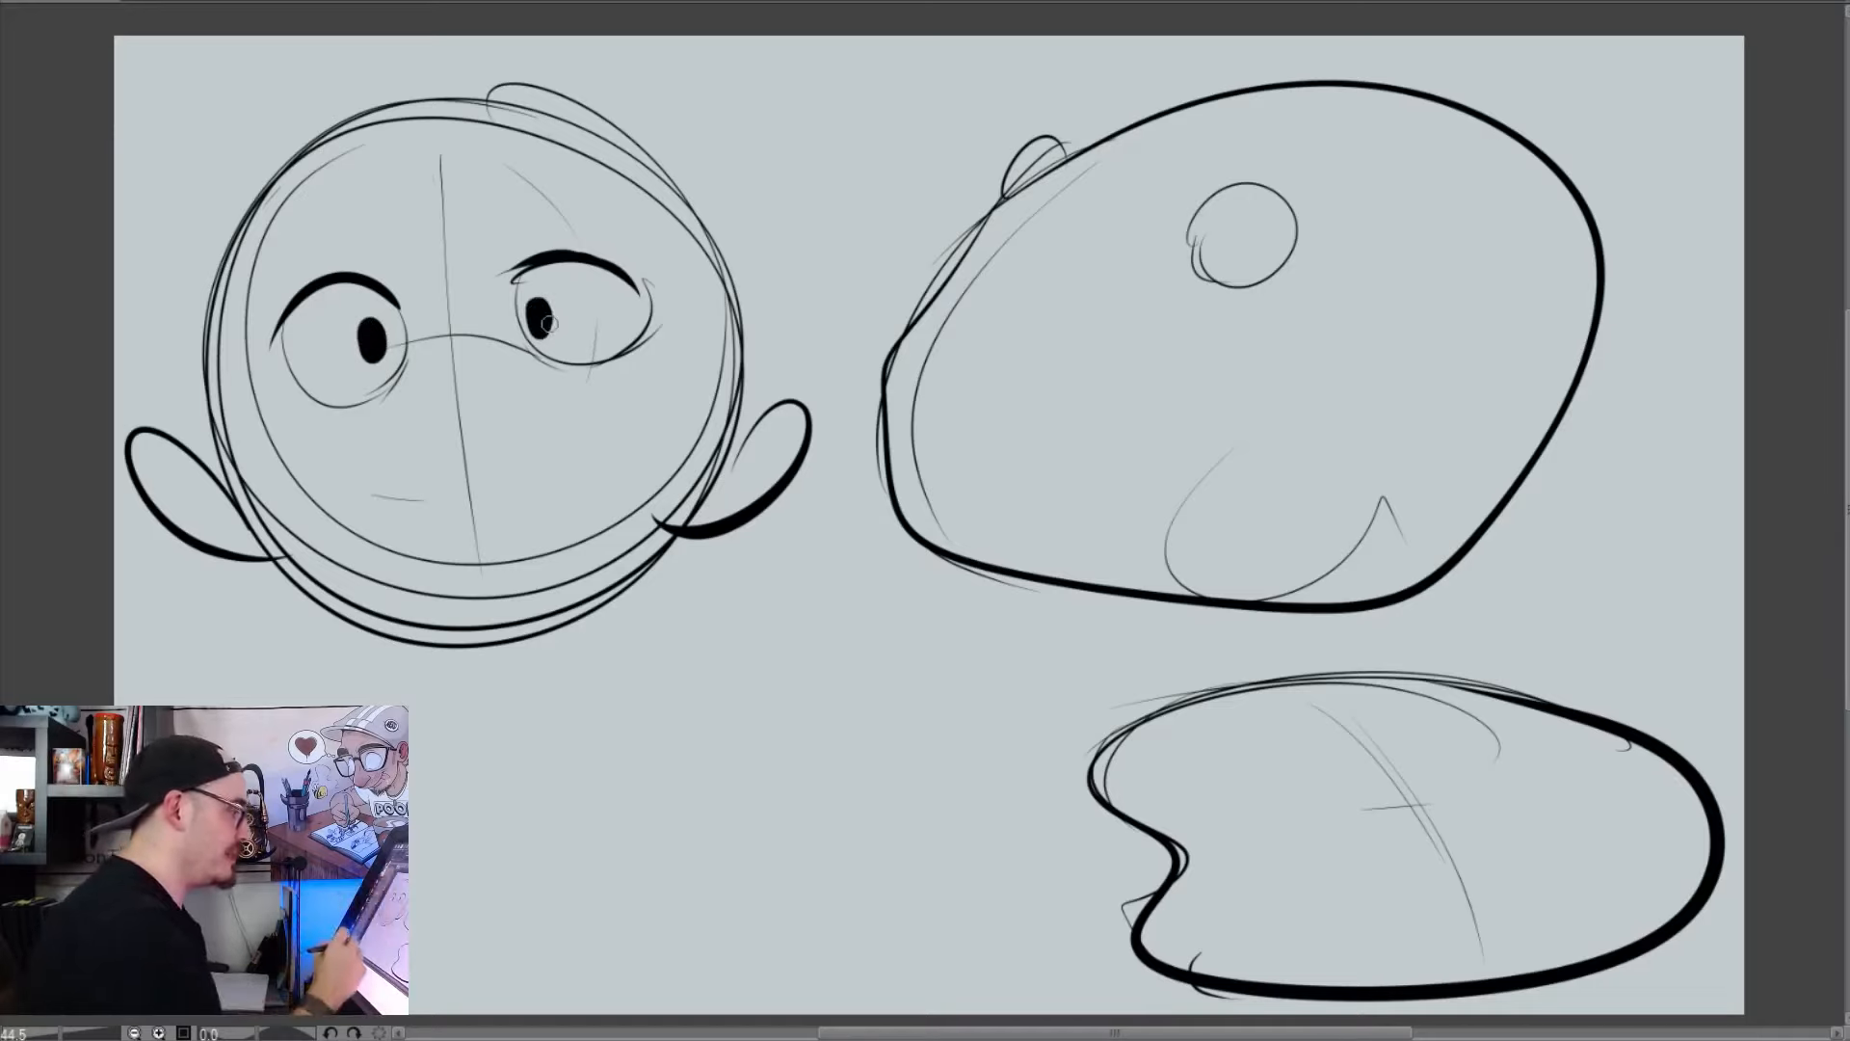
Ink a small curved smile with upturned end strokes below the eyes, across the round head's centre guideline
{"action": "left_click_drag", "start_coordinate": [424, 410], "coordinate": [530, 387]}
{"action": "key", "text": "ctrl+z"}
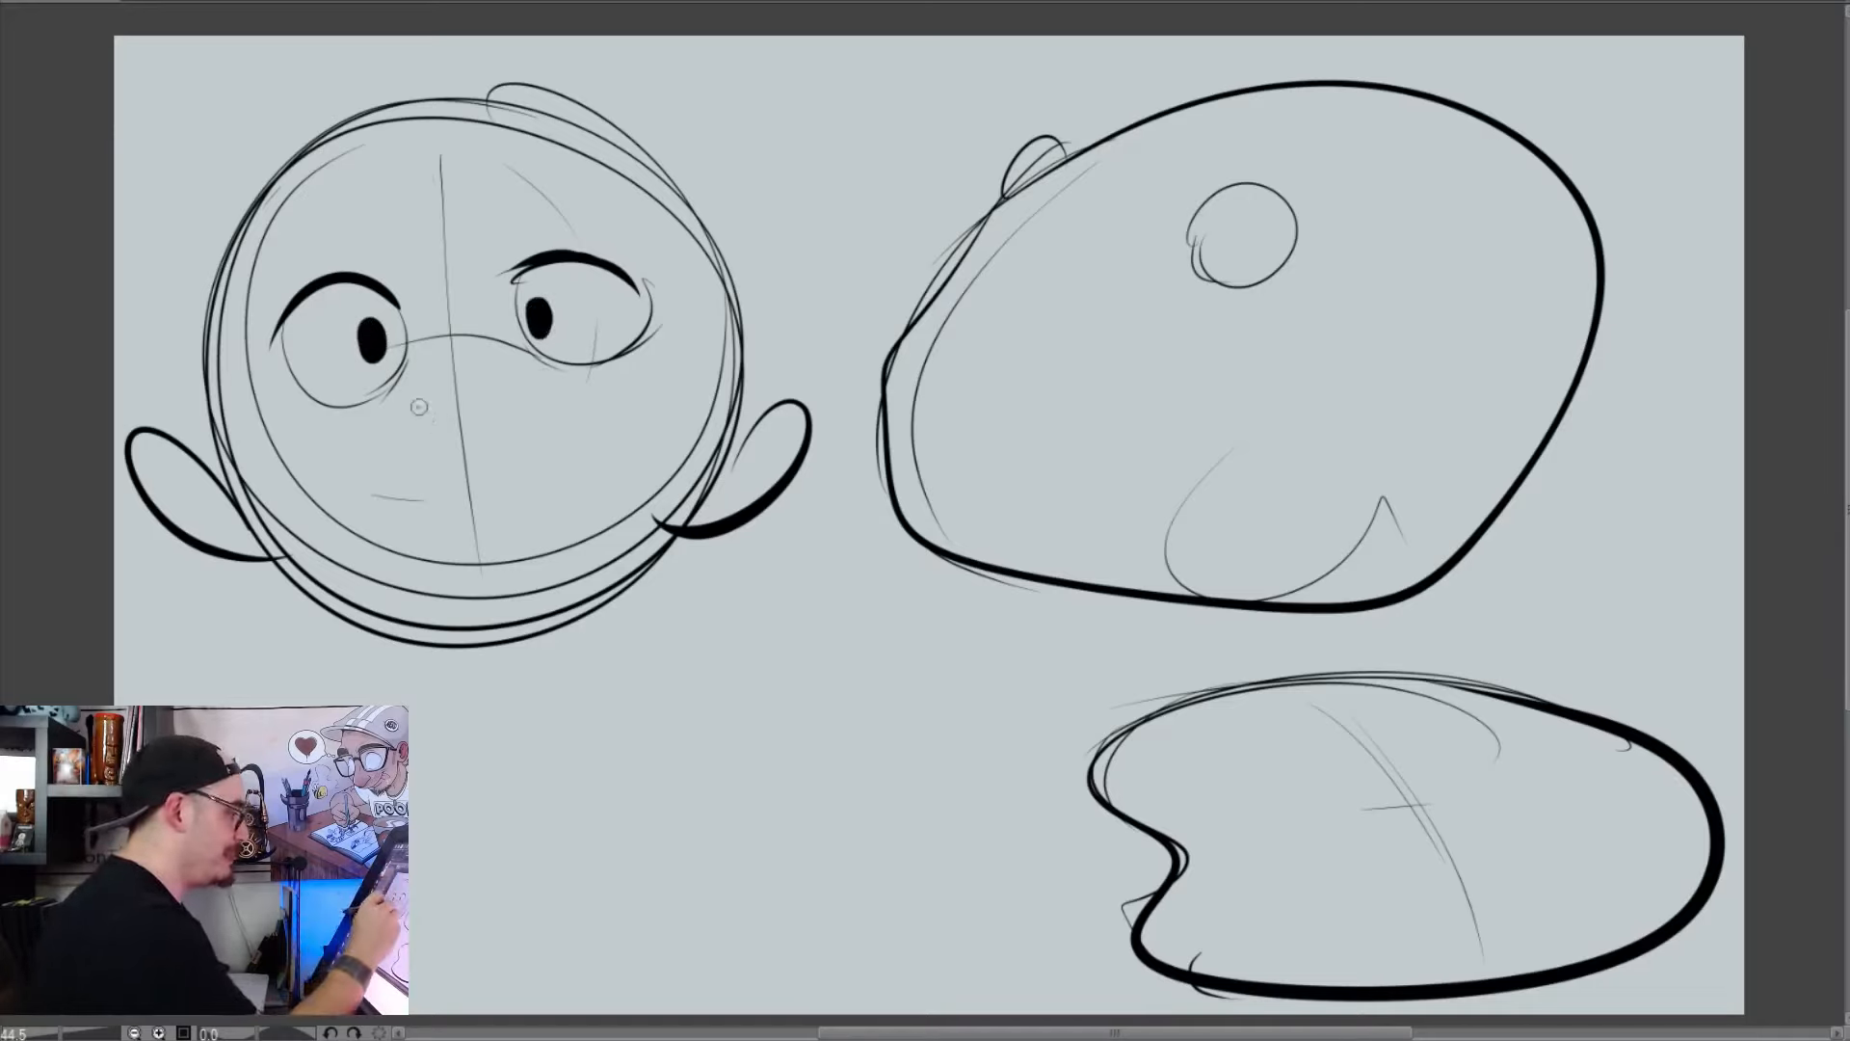
{"action": "left_click_drag", "start_coordinate": [417, 407], "coordinate": [555, 390]}
{"action": "left_click_drag", "start_coordinate": [424, 410], "coordinate": [397, 415]}
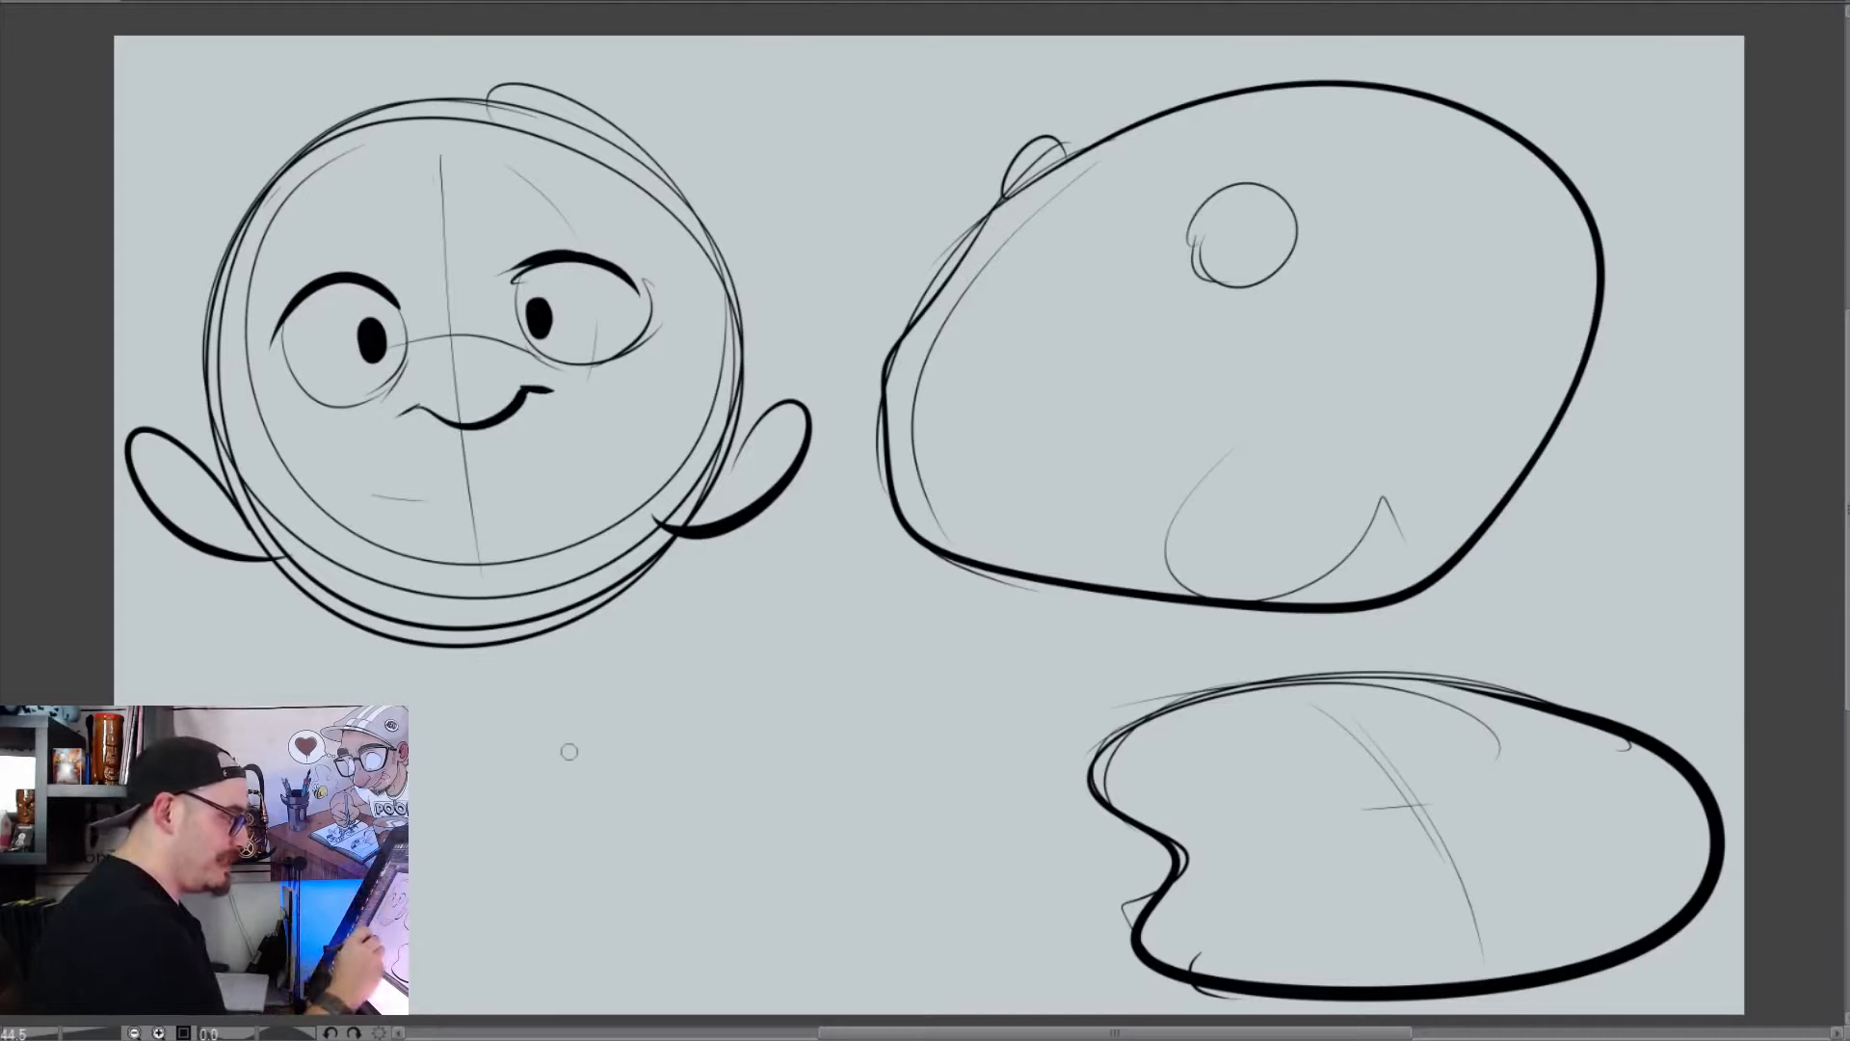
{"action": "left_click_drag", "start_coordinate": [569, 750], "coordinate": [732, 739]}
{"action": "key", "text": "ctrl+z"}
{"action": "left_click_drag", "start_coordinate": [558, 781], "coordinate": [764, 724]}
{"action": "key", "text": "ctrl+z"}
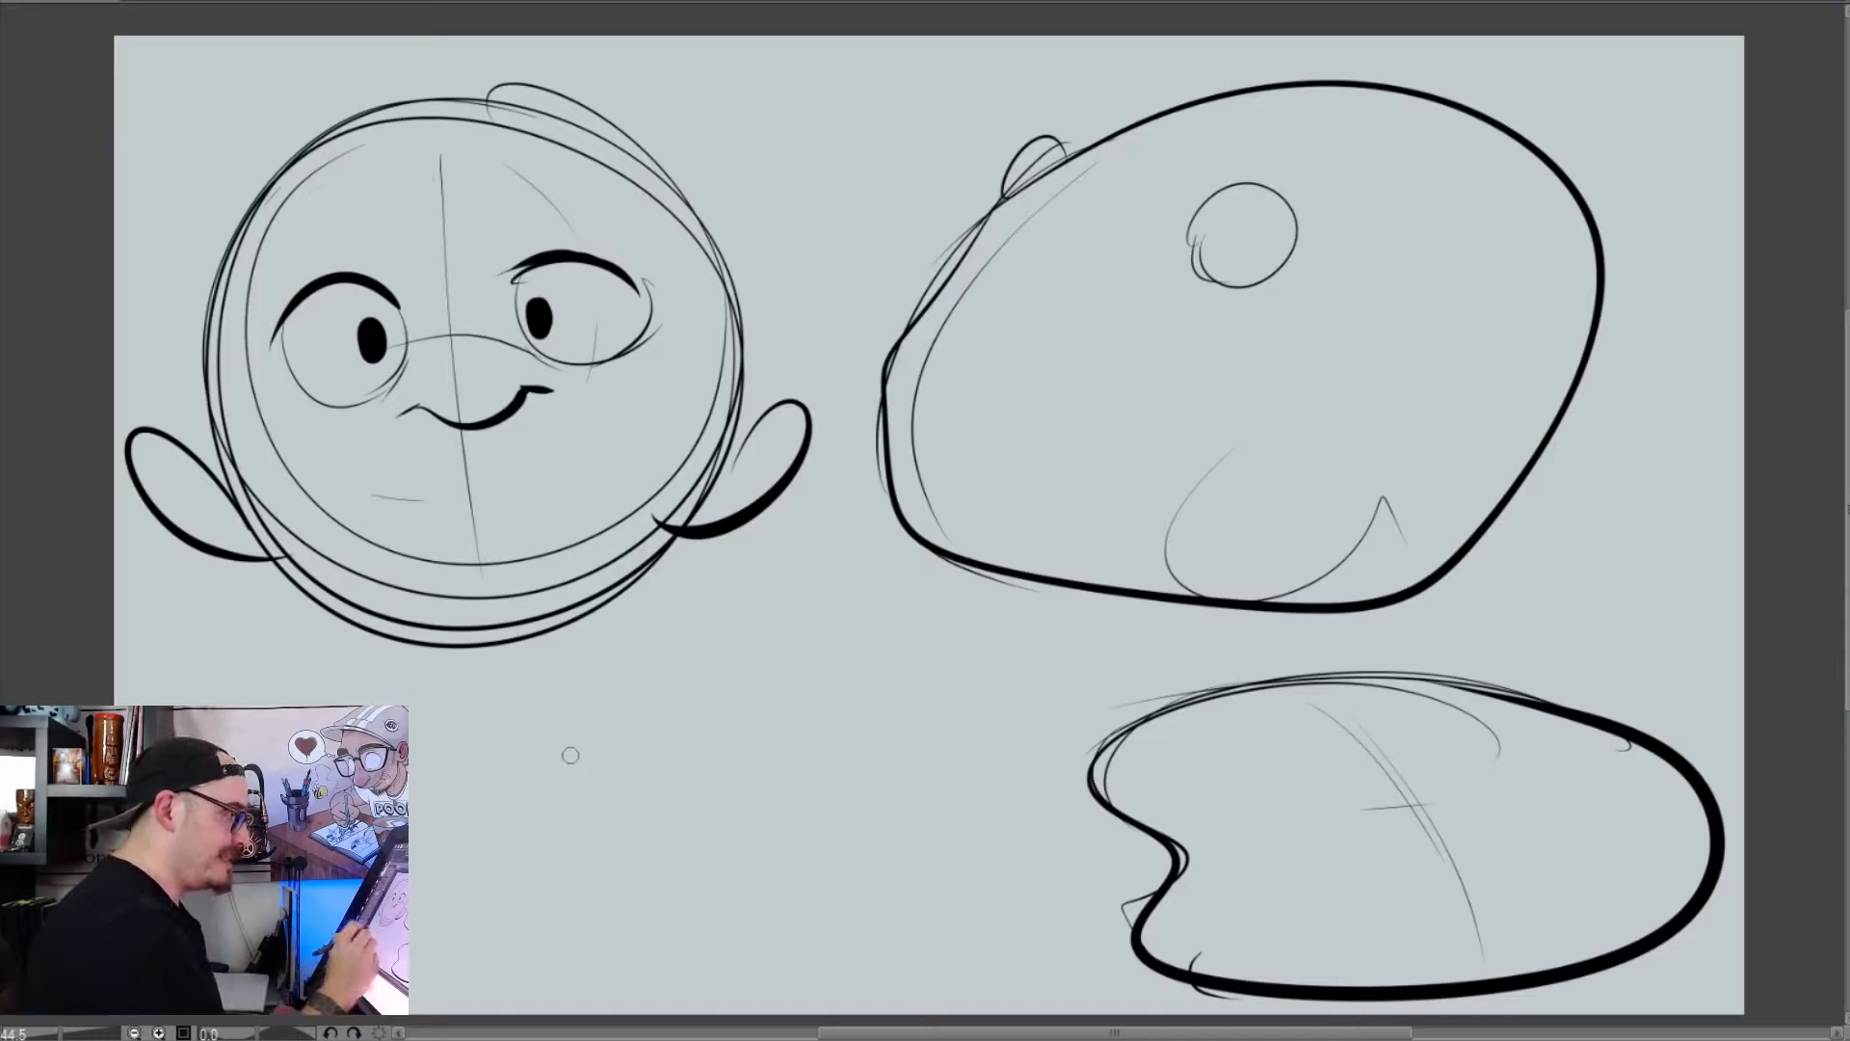
{"action": "mouse_move", "coordinate": [563, 756]}
{"action": "left_mouse_down"}
{"action": "mouse_move", "coordinate": [646, 731]}
{"action": "mouse_move", "coordinate": [647, 767]}
{"action": "left_mouse_up"}
{"action": "mouse_move", "coordinate": [609, 861]}
{"action": "left_mouse_down"}
{"action": "mouse_move", "coordinate": [677, 826]}
{"action": "mouse_move", "coordinate": [758, 662]}
{"action": "mouse_move", "coordinate": [682, 658]}
{"action": "left_mouse_up"}
{"action": "key", "text": "ctrl+z"}
{"action": "key", "text": "ctrl+z"}
{"action": "key", "text": "ctrl+z"}
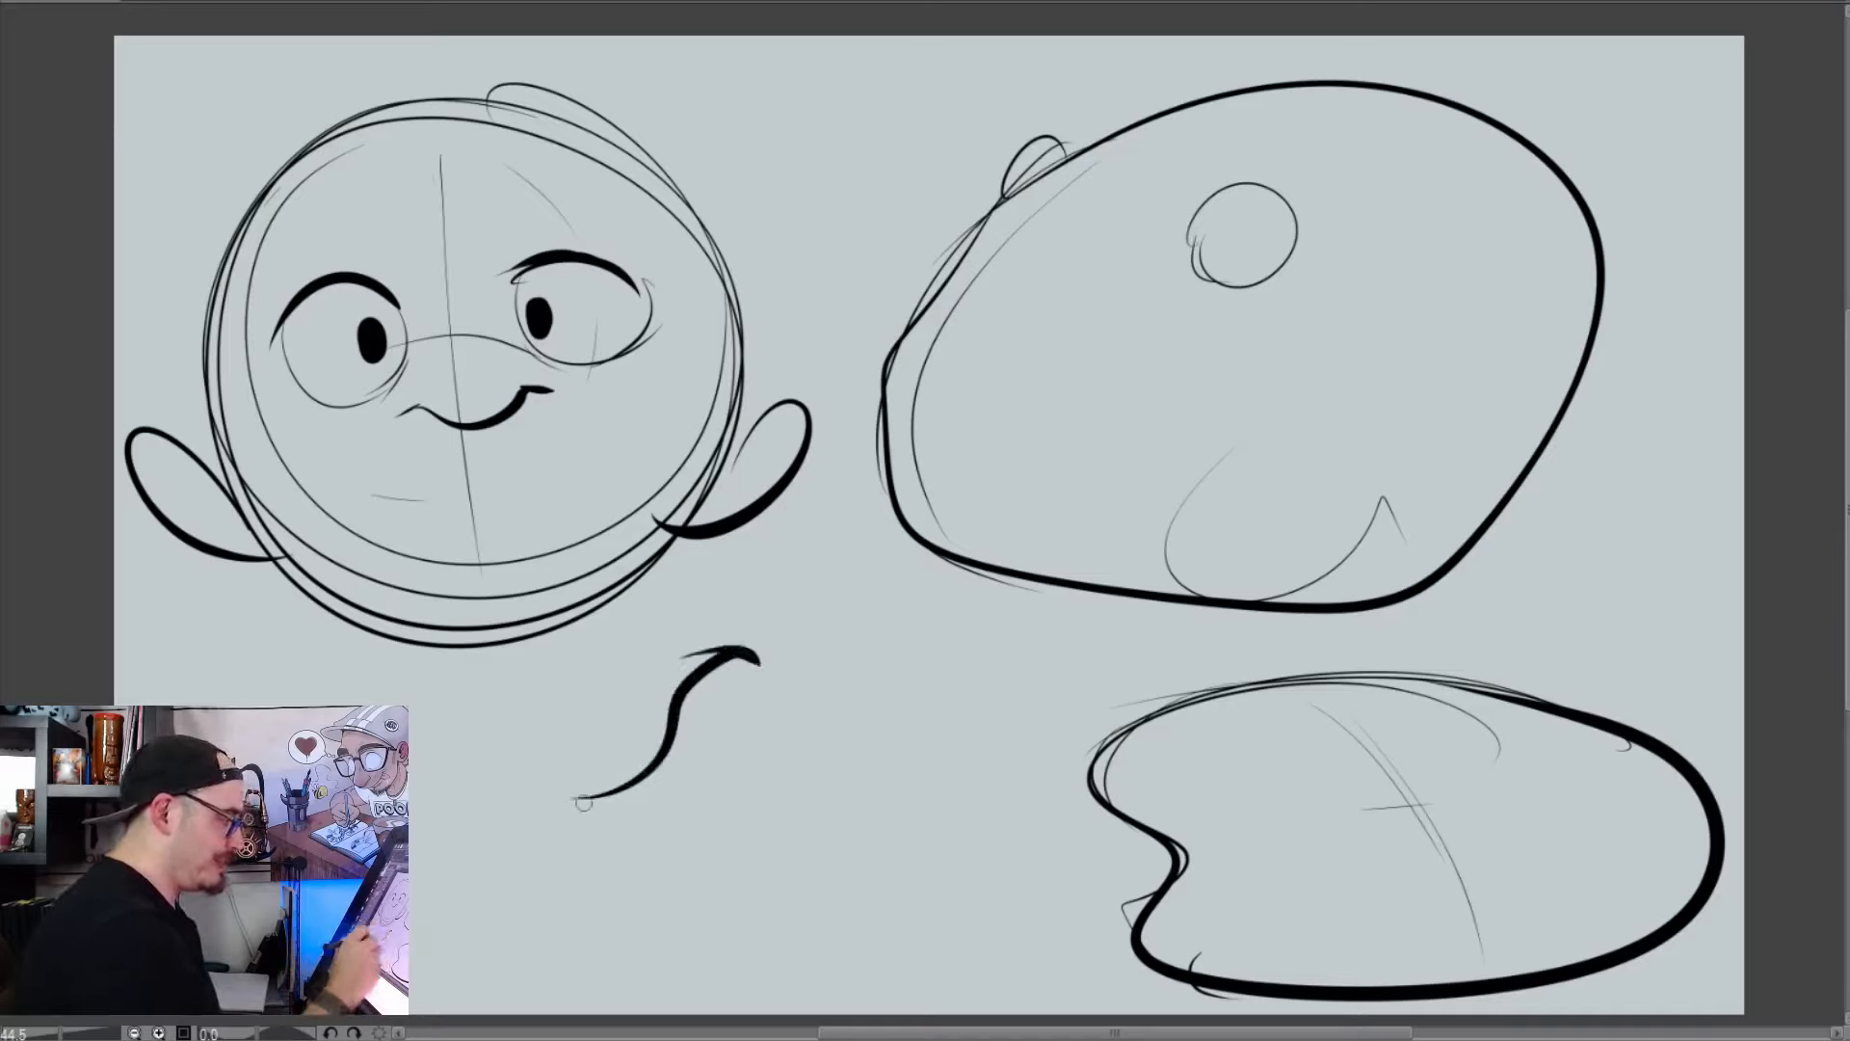
{"action": "left_click_drag", "start_coordinate": [580, 798], "coordinate": [516, 819]}
{"action": "left_click_drag", "start_coordinate": [639, 808], "coordinate": [674, 786]}
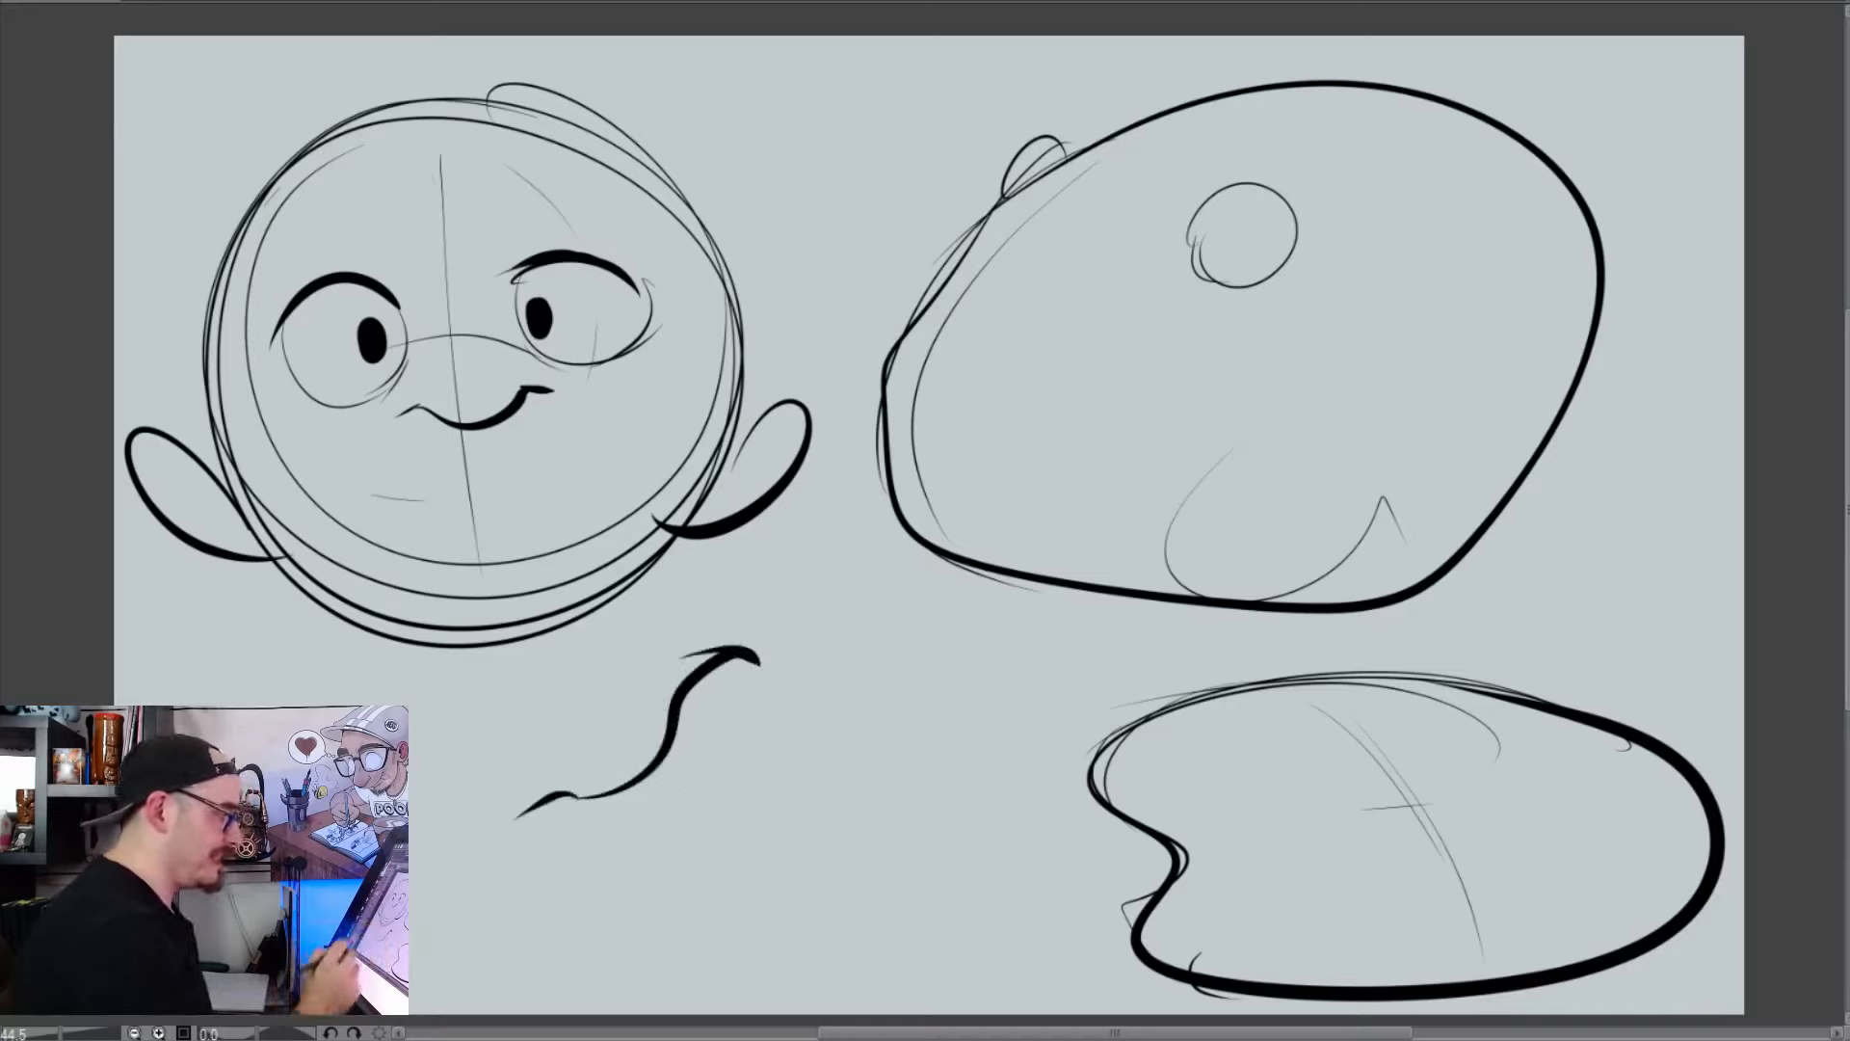
{"action": "key", "text": "ctrl+z"}
{"action": "key", "text": "ctrl+z"}
{"action": "key", "text": "ctrl+z"}
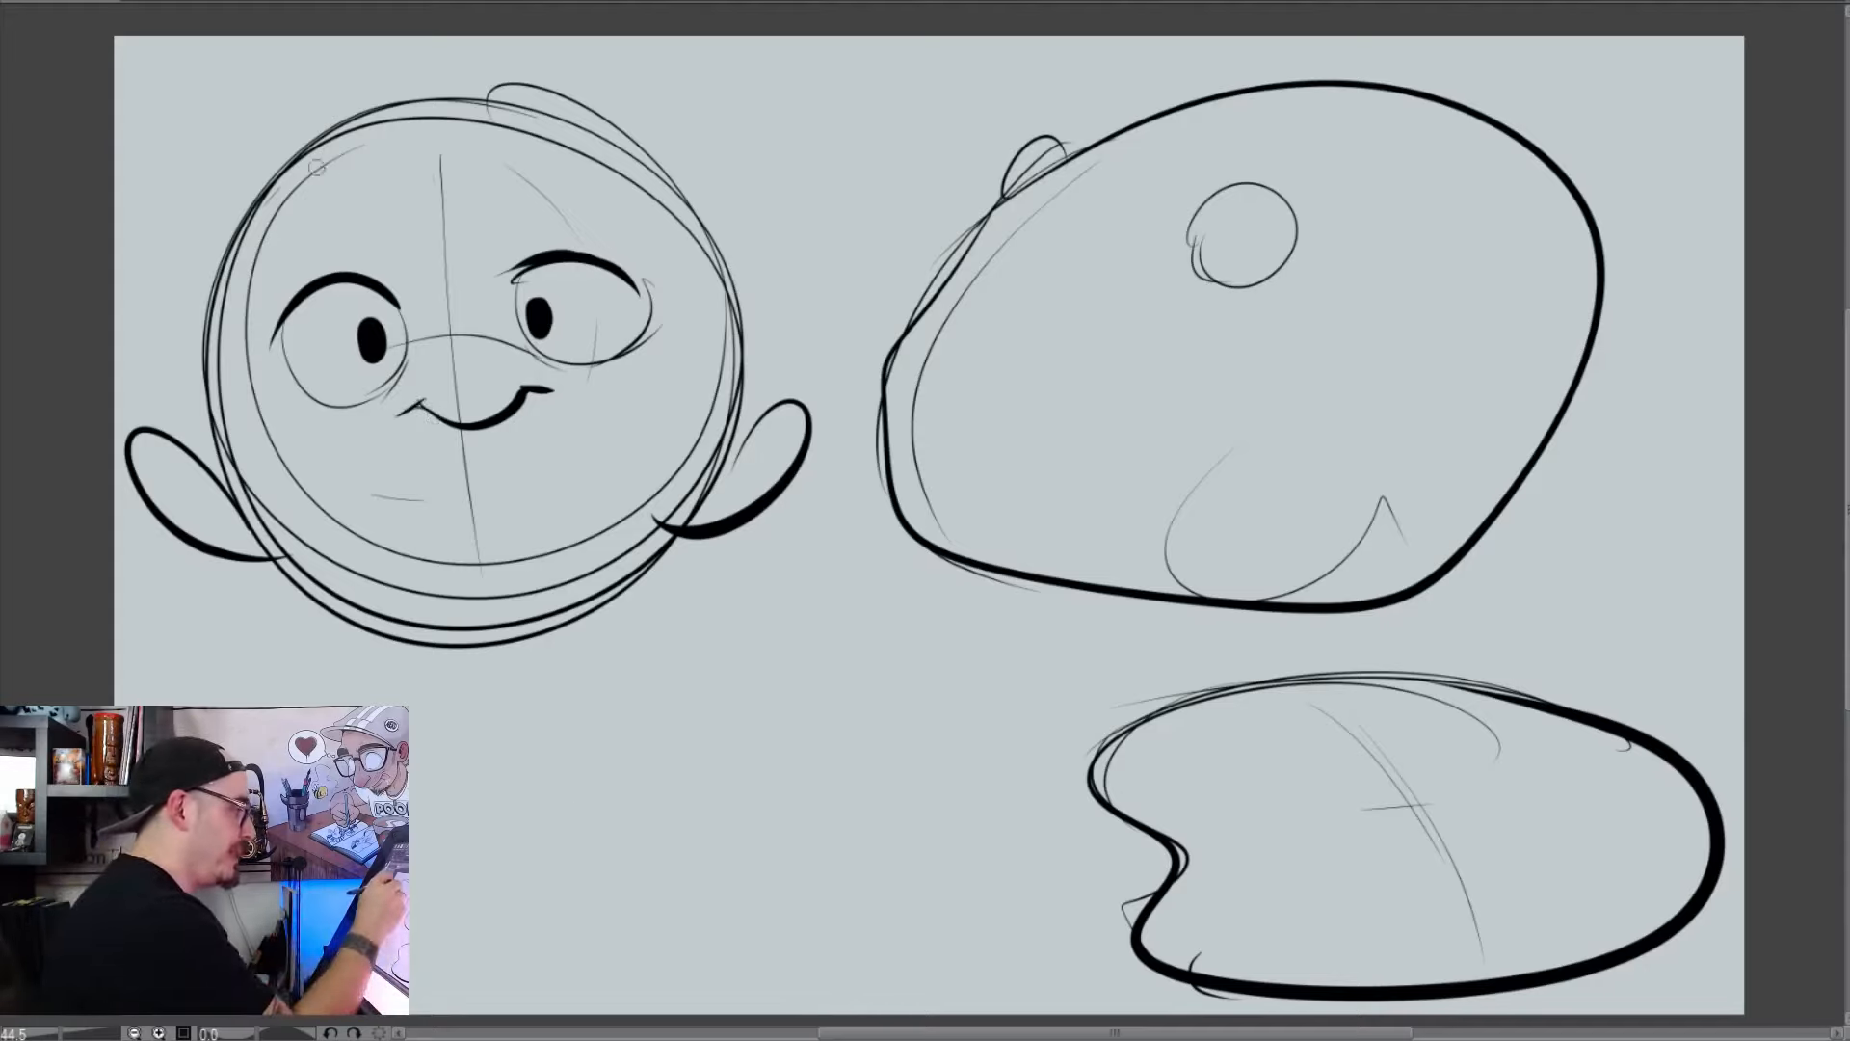
Ink two short, thick arched eyebrows above the eyes of the round head
{"action": "left_click_drag", "start_coordinate": [289, 230], "coordinate": [347, 205]}
{"action": "mouse_move", "coordinate": [520, 181]}
{"action": "left_mouse_down"}
{"action": "mouse_move", "coordinate": [557, 156]}
{"action": "mouse_move", "coordinate": [521, 171]}
{"action": "left_mouse_up"}
{"action": "mouse_move", "coordinate": [323, 198]}
{"action": "left_mouse_down"}
{"action": "mouse_move", "coordinate": [283, 222]}
{"action": "mouse_move", "coordinate": [348, 208]}
{"action": "left_mouse_up"}
{"action": "left_click_drag", "start_coordinate": [537, 168], "coordinate": [519, 177]}
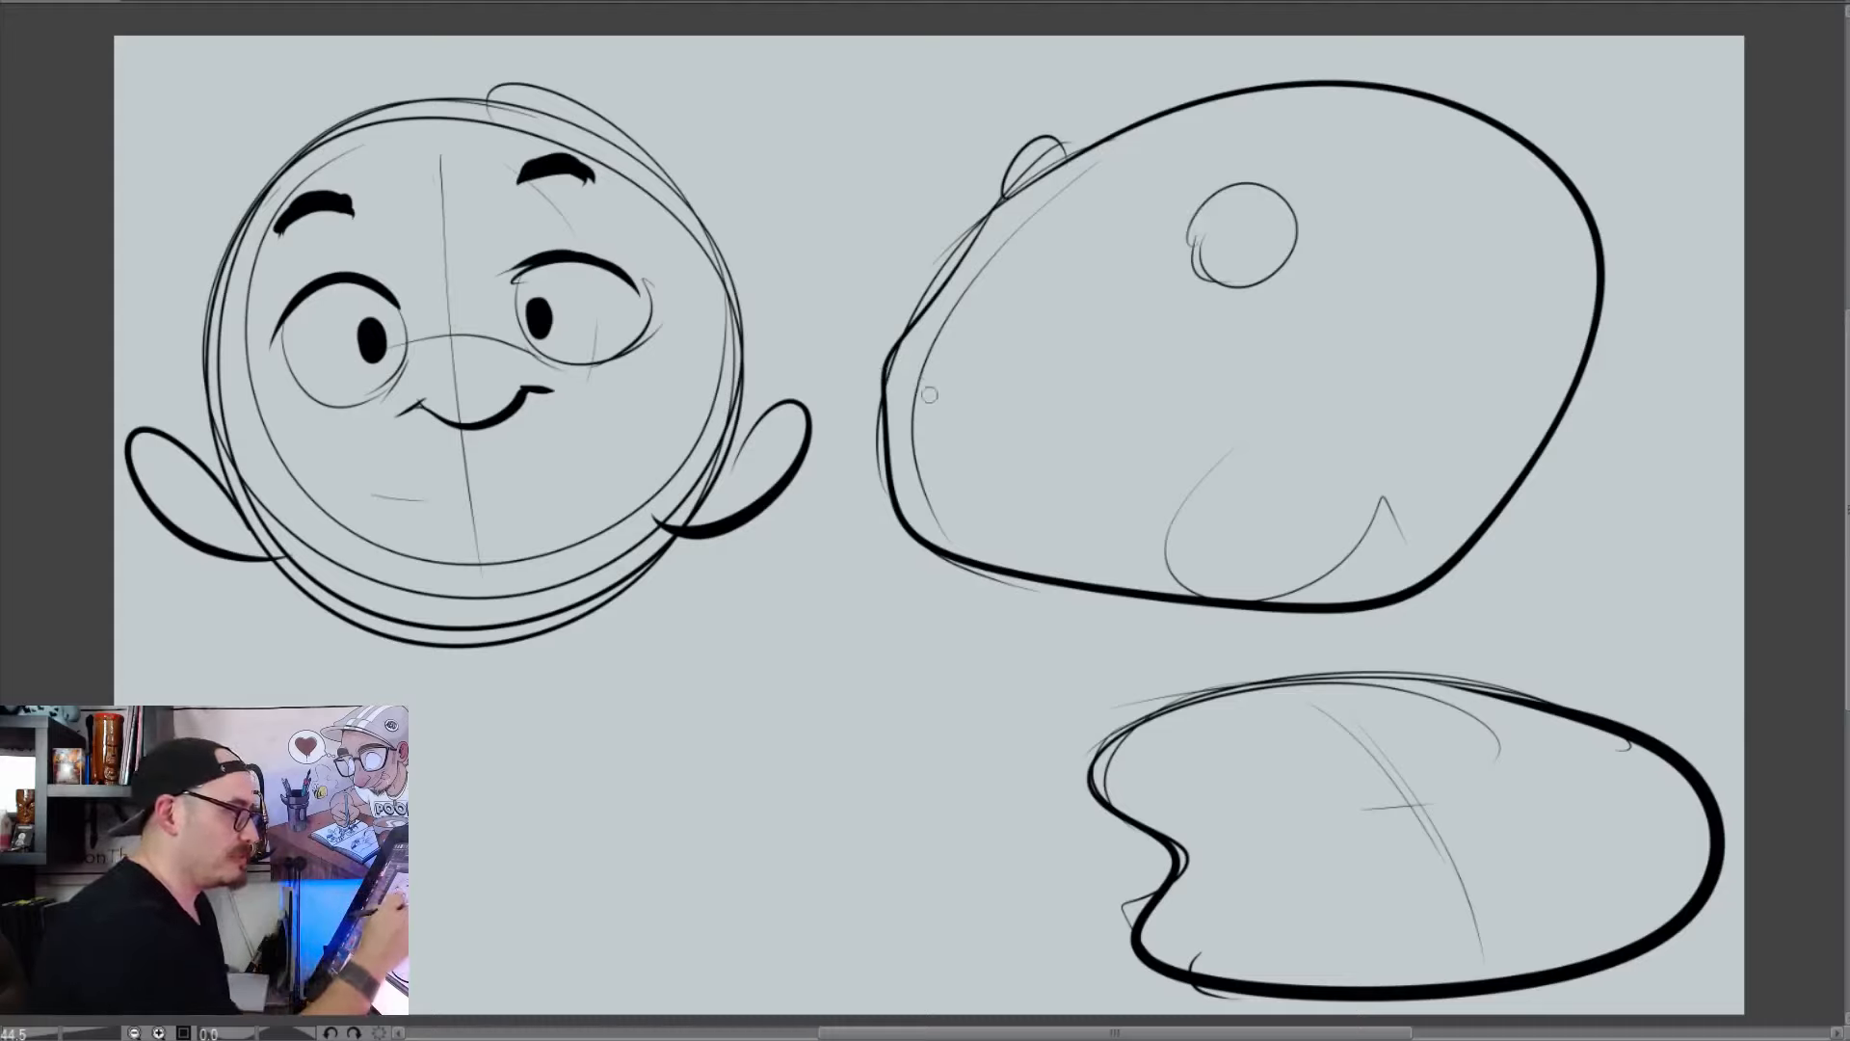
Ink a solid black nose with a highlight at the angular head's tip, and draw a small round eye with light muzzle guidelines
{"action": "mouse_move", "coordinate": [896, 381]}
{"action": "left_mouse_down"}
{"action": "mouse_move", "coordinate": [871, 410]}
{"action": "mouse_move", "coordinate": [968, 408]}
{"action": "mouse_move", "coordinate": [875, 404]}
{"action": "mouse_move", "coordinate": [892, 404]}
{"action": "mouse_move", "coordinate": [910, 458]}
{"action": "mouse_move", "coordinate": [951, 426]}
{"action": "mouse_move", "coordinate": [928, 470]}
{"action": "mouse_move", "coordinate": [928, 422]}
{"action": "left_mouse_up"}
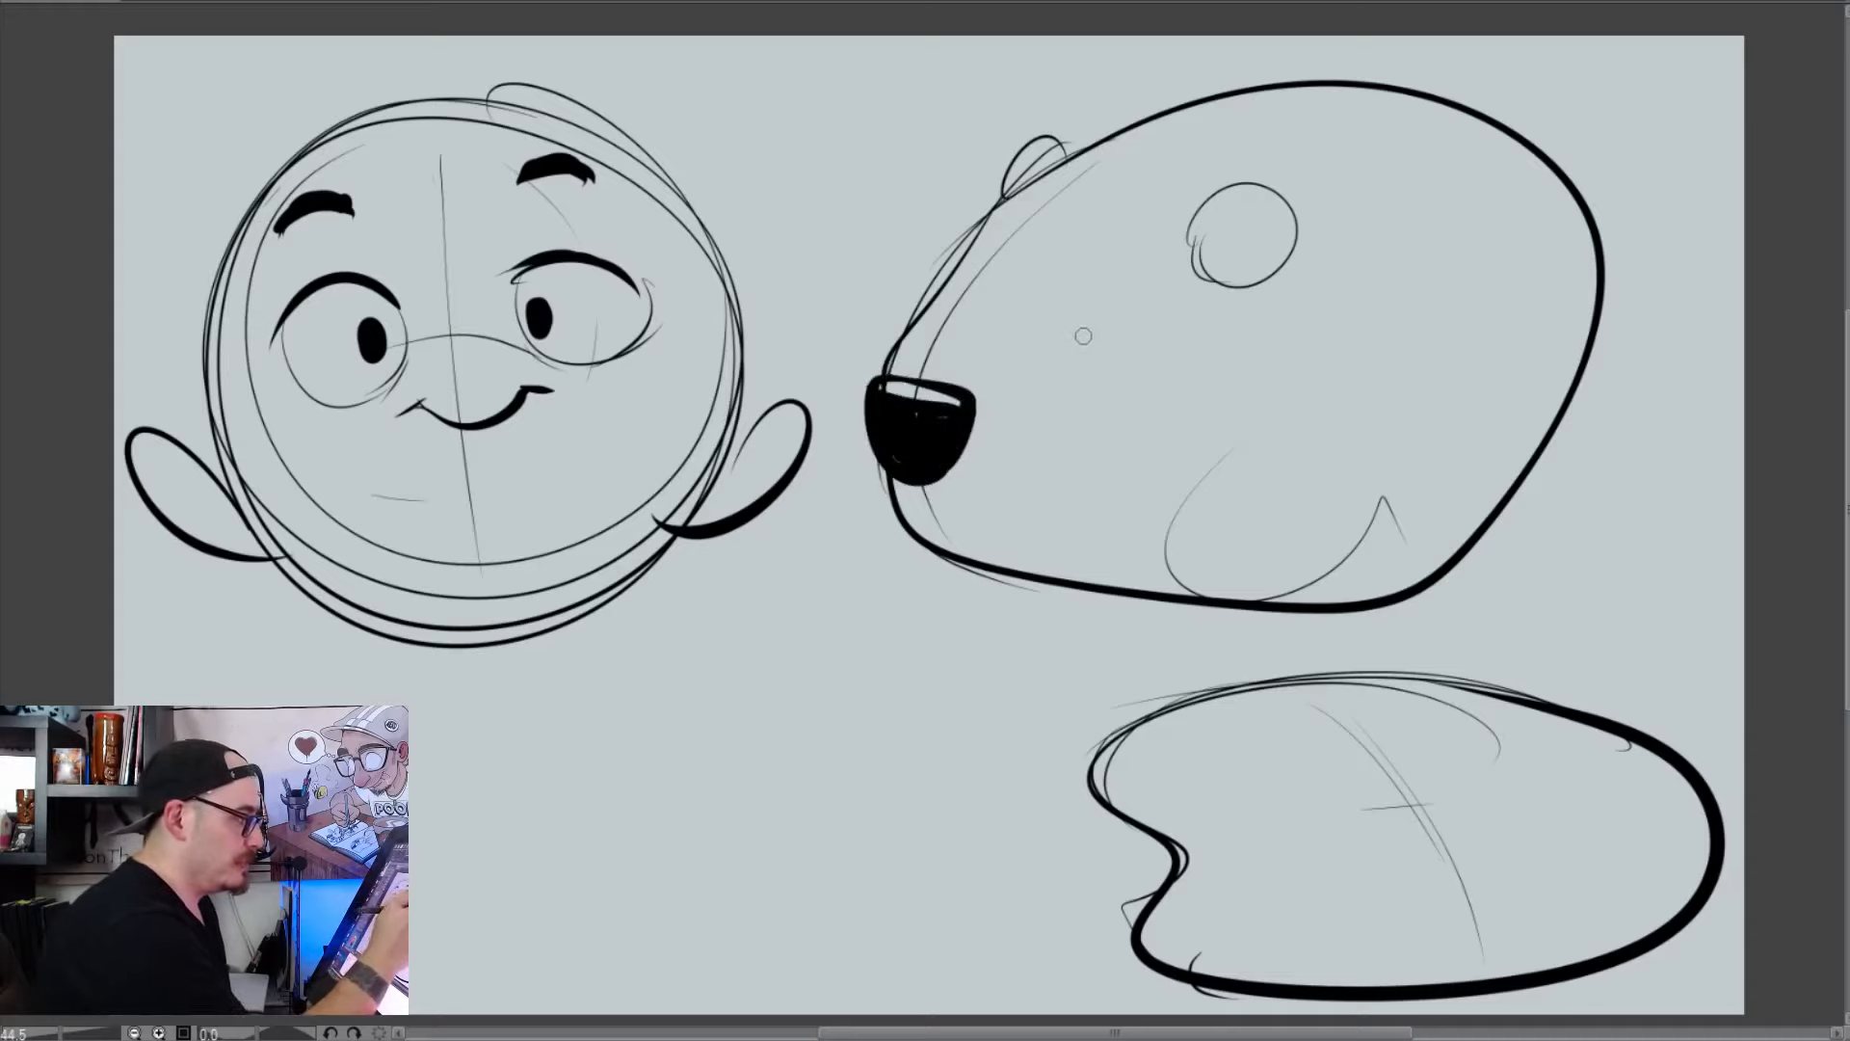
{"action": "mouse_move", "coordinate": [1070, 319]}
{"action": "left_mouse_down"}
{"action": "mouse_move", "coordinate": [1059, 351]}
{"action": "mouse_move", "coordinate": [1084, 321]}
{"action": "mouse_move", "coordinate": [1064, 333]}
{"action": "left_mouse_up"}
{"action": "mouse_move", "coordinate": [959, 268]}
{"action": "left_mouse_down"}
{"action": "mouse_move", "coordinate": [1050, 306]}
{"action": "mouse_move", "coordinate": [1007, 272]}
{"action": "mouse_move", "coordinate": [1069, 327]}
{"action": "mouse_move", "coordinate": [995, 391]}
{"action": "left_mouse_up"}
{"action": "mouse_move", "coordinate": [954, 314]}
{"action": "left_mouse_down"}
{"action": "mouse_move", "coordinate": [979, 317]}
{"action": "mouse_move", "coordinate": [951, 316]}
{"action": "mouse_move", "coordinate": [977, 301]}
{"action": "mouse_move", "coordinate": [954, 282]}
{"action": "left_mouse_up"}
{"action": "key", "text": "e"}
{"action": "key", "text": "p"}
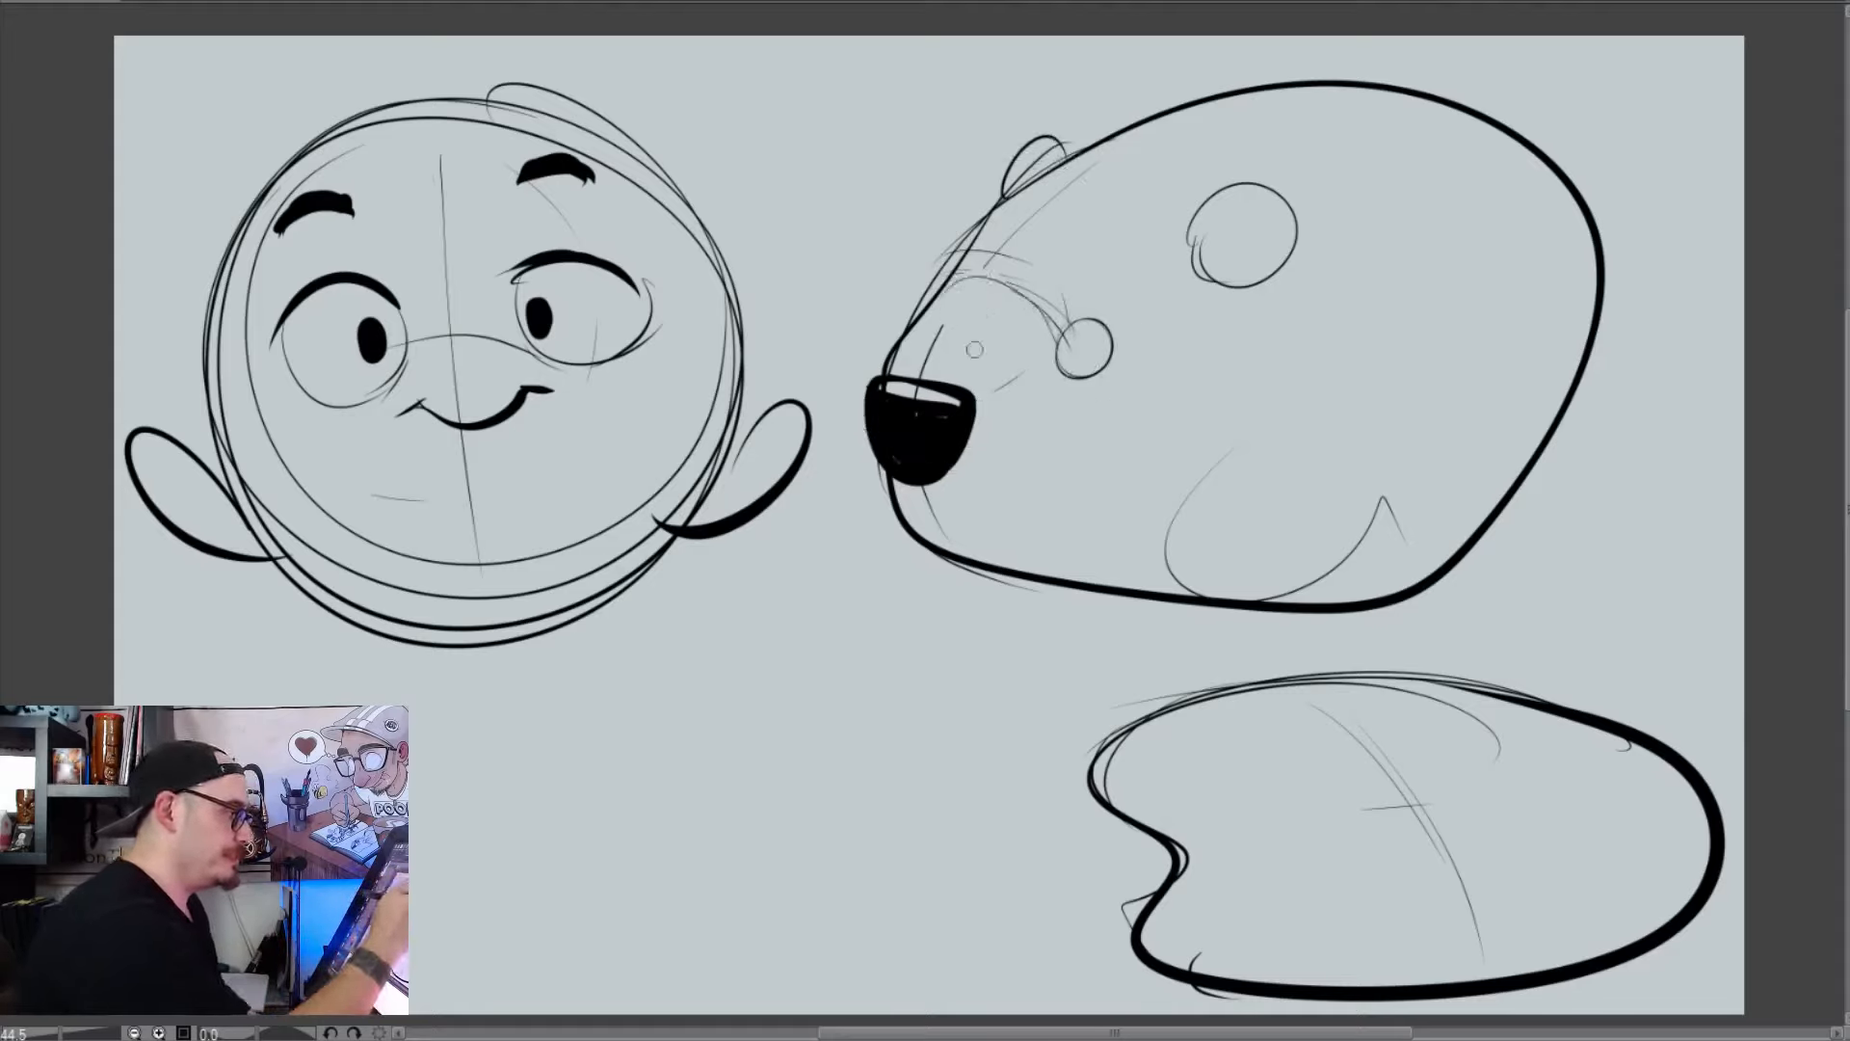
Sketch a short mouth and cheek curve beneath the black nose, and ink the small eye's pupil and upper lid
{"action": "left_click_drag", "start_coordinate": [910, 525], "coordinate": [975, 539]}
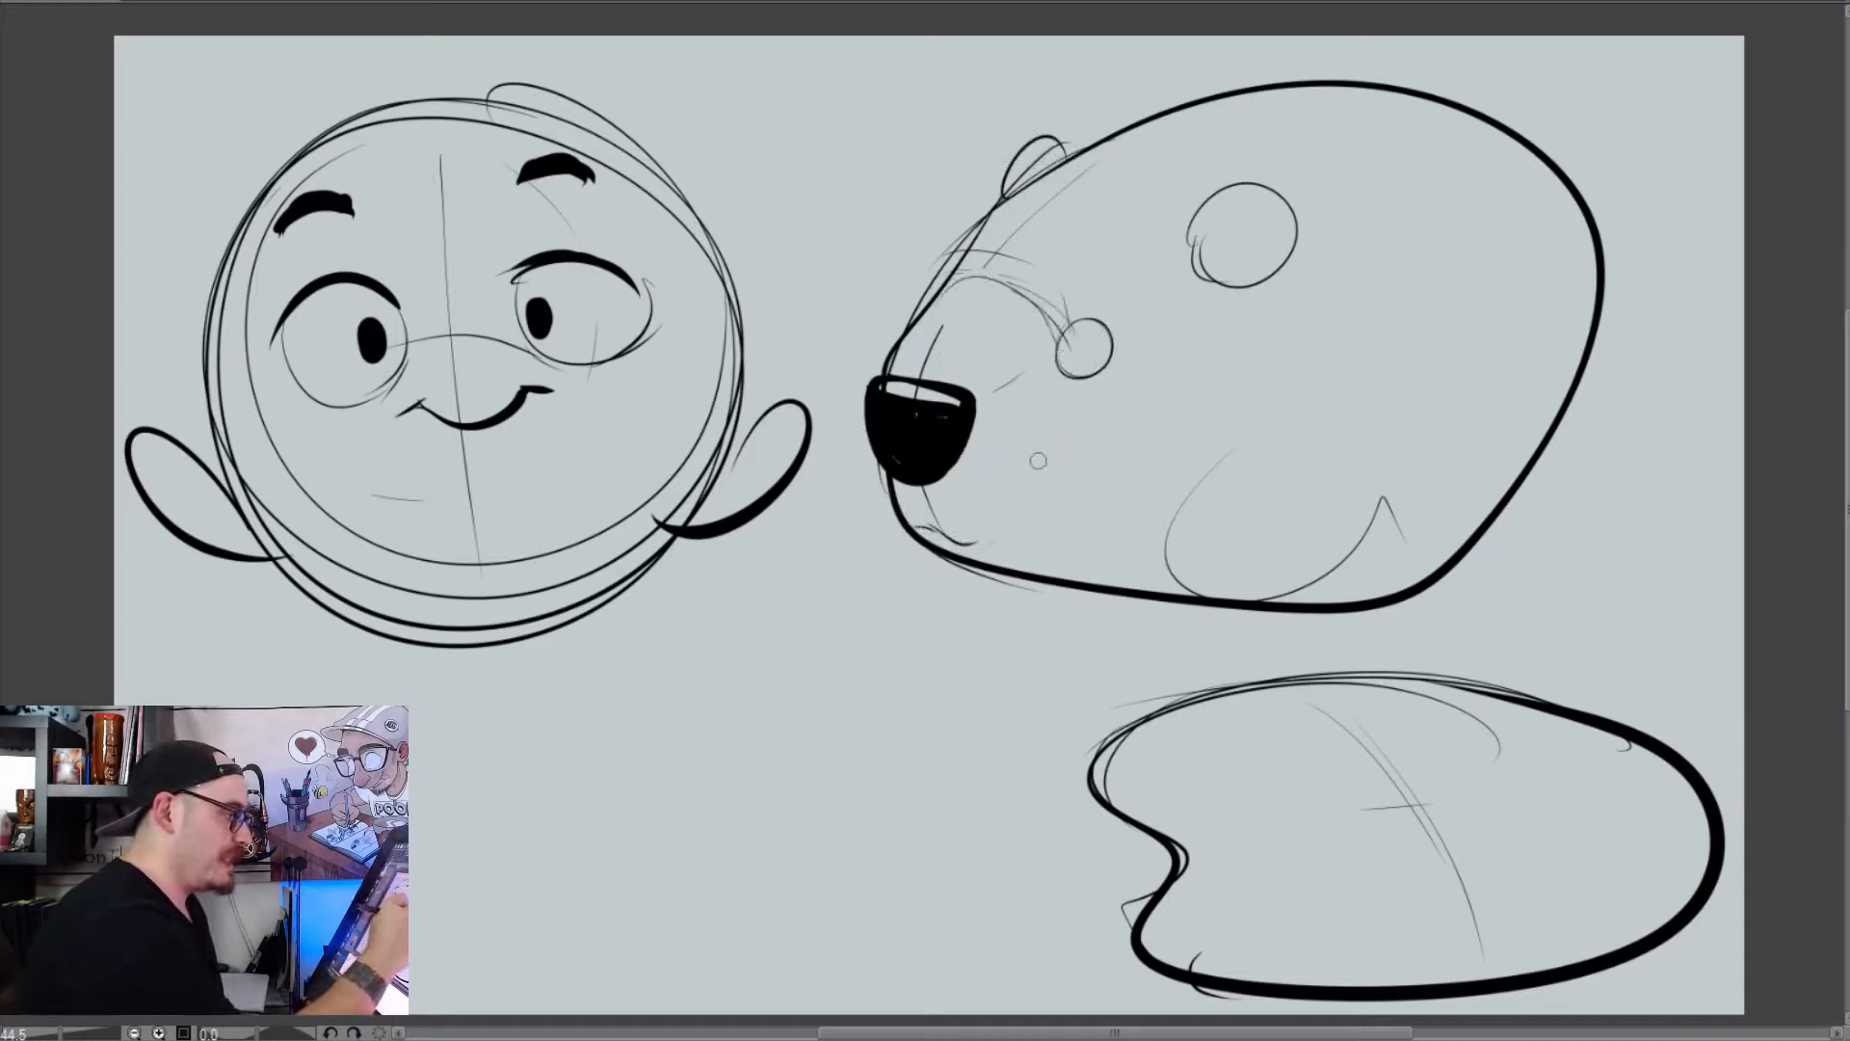
{"action": "left_click_drag", "start_coordinate": [1071, 492], "coordinate": [994, 543]}
{"action": "left_click_drag", "start_coordinate": [1071, 496], "coordinate": [1060, 554]}
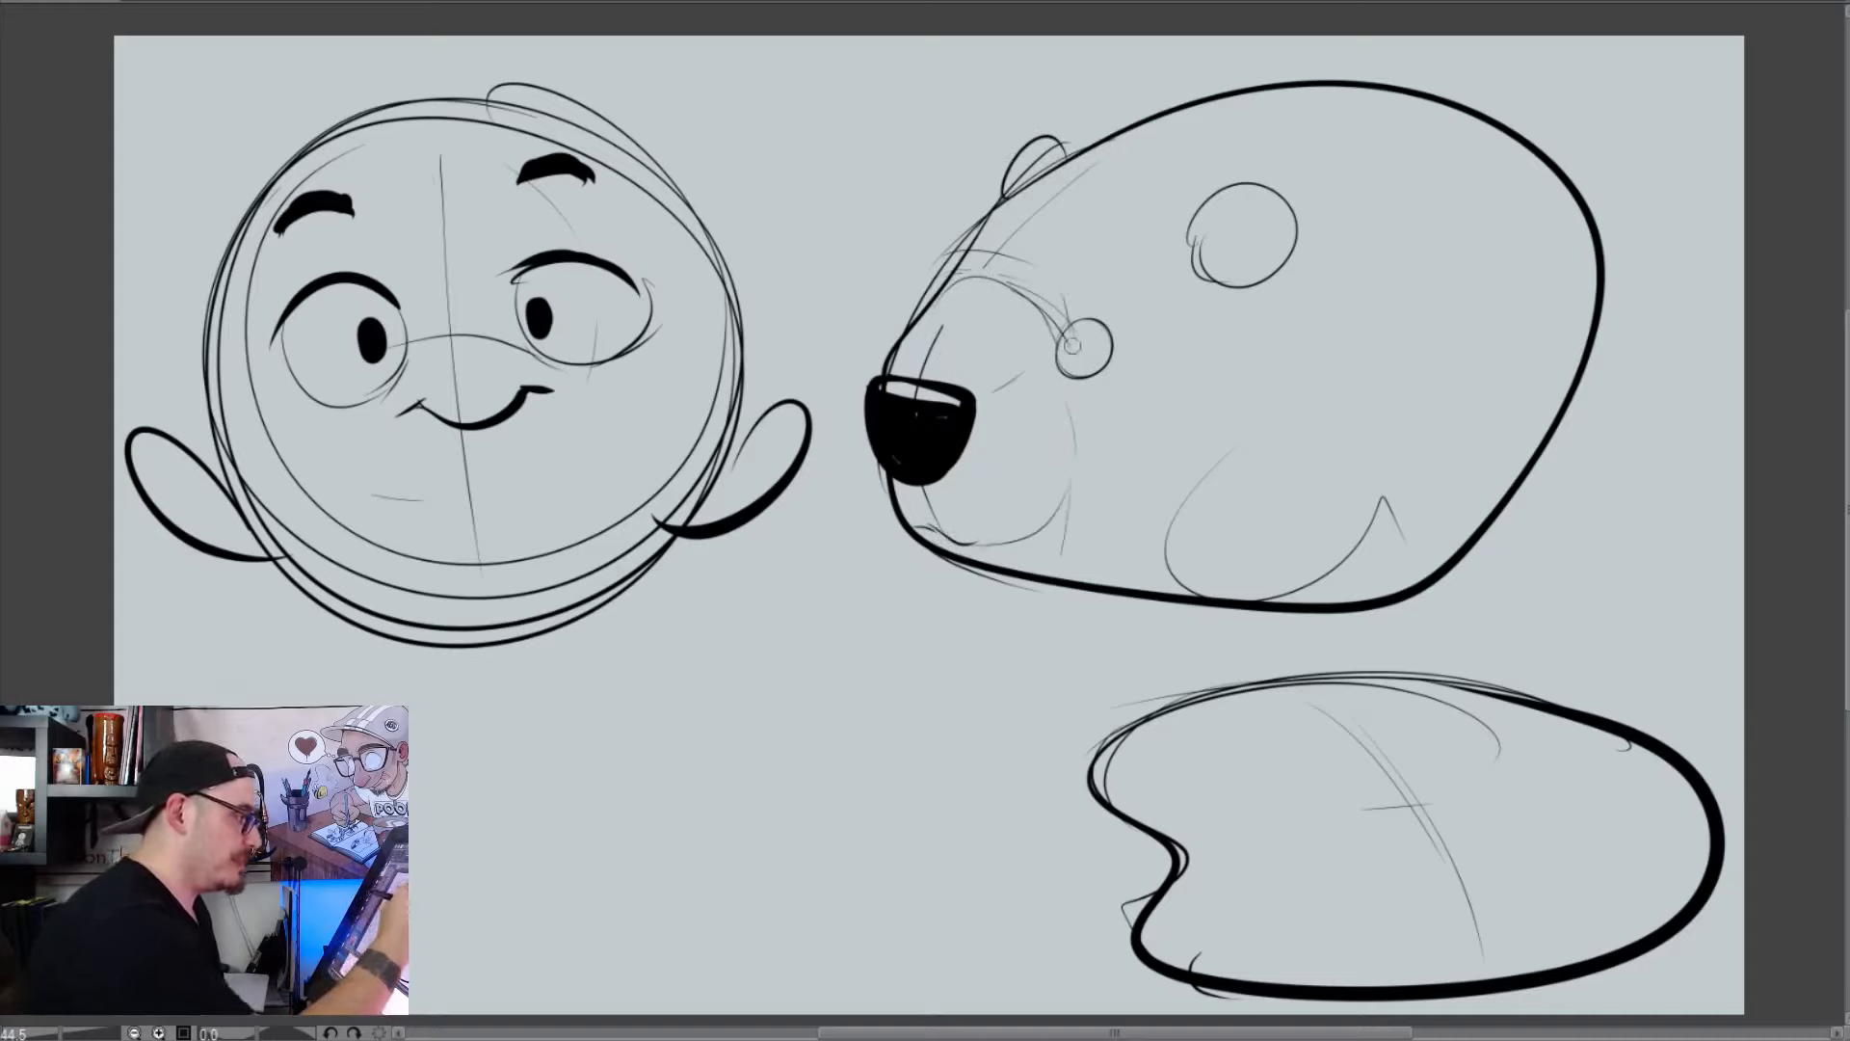
{"action": "mouse_move", "coordinate": [1081, 339]}
{"action": "left_mouse_down"}
{"action": "mouse_move", "coordinate": [1087, 357]}
{"action": "mouse_move", "coordinate": [1079, 313]}
{"action": "mouse_move", "coordinate": [1063, 328]}
{"action": "mouse_move", "coordinate": [1108, 318]}
{"action": "left_mouse_up"}
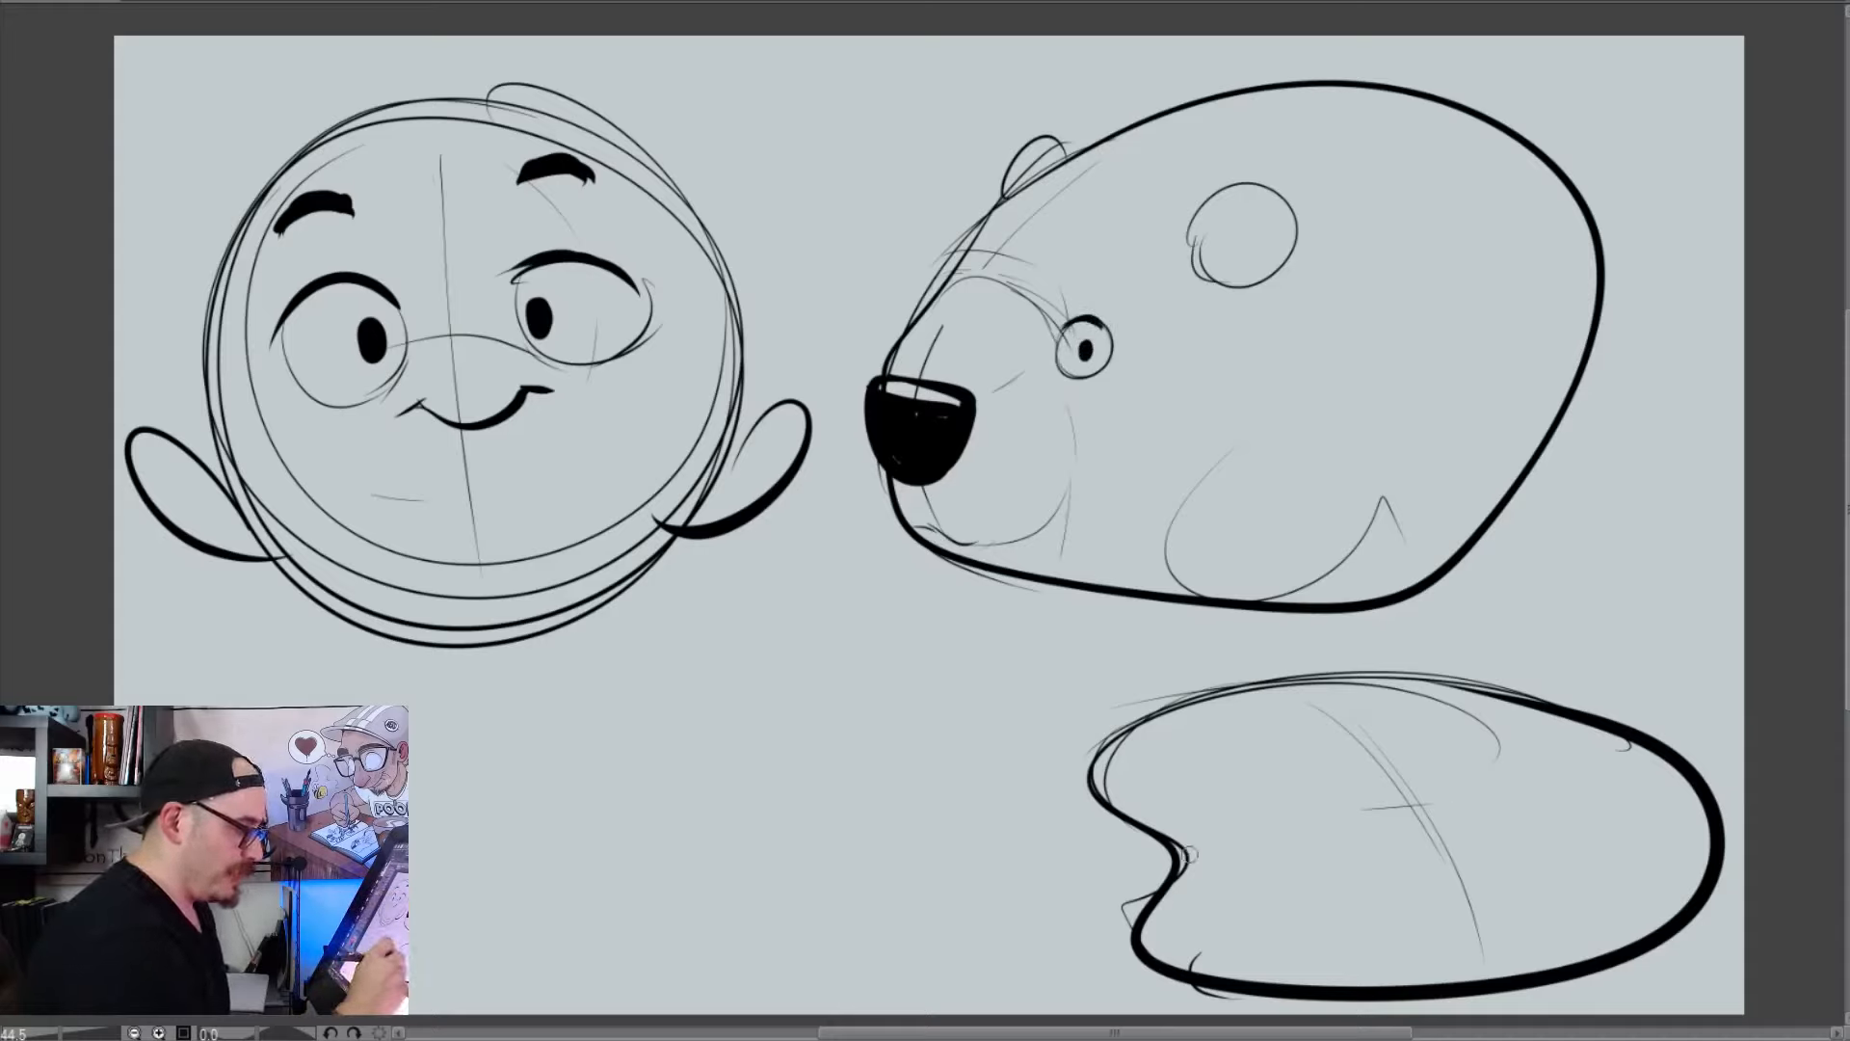
Ink a crumpled ear at the flattened head's notch and a wide, wavy open mouth with uneven upper and lower teeth
{"action": "mouse_move", "coordinate": [1166, 862]}
{"action": "left_mouse_down"}
{"action": "mouse_move", "coordinate": [1084, 872]}
{"action": "mouse_move", "coordinate": [1094, 921]}
{"action": "mouse_move", "coordinate": [1137, 901]}
{"action": "mouse_move", "coordinate": [1139, 920]}
{"action": "left_mouse_up"}
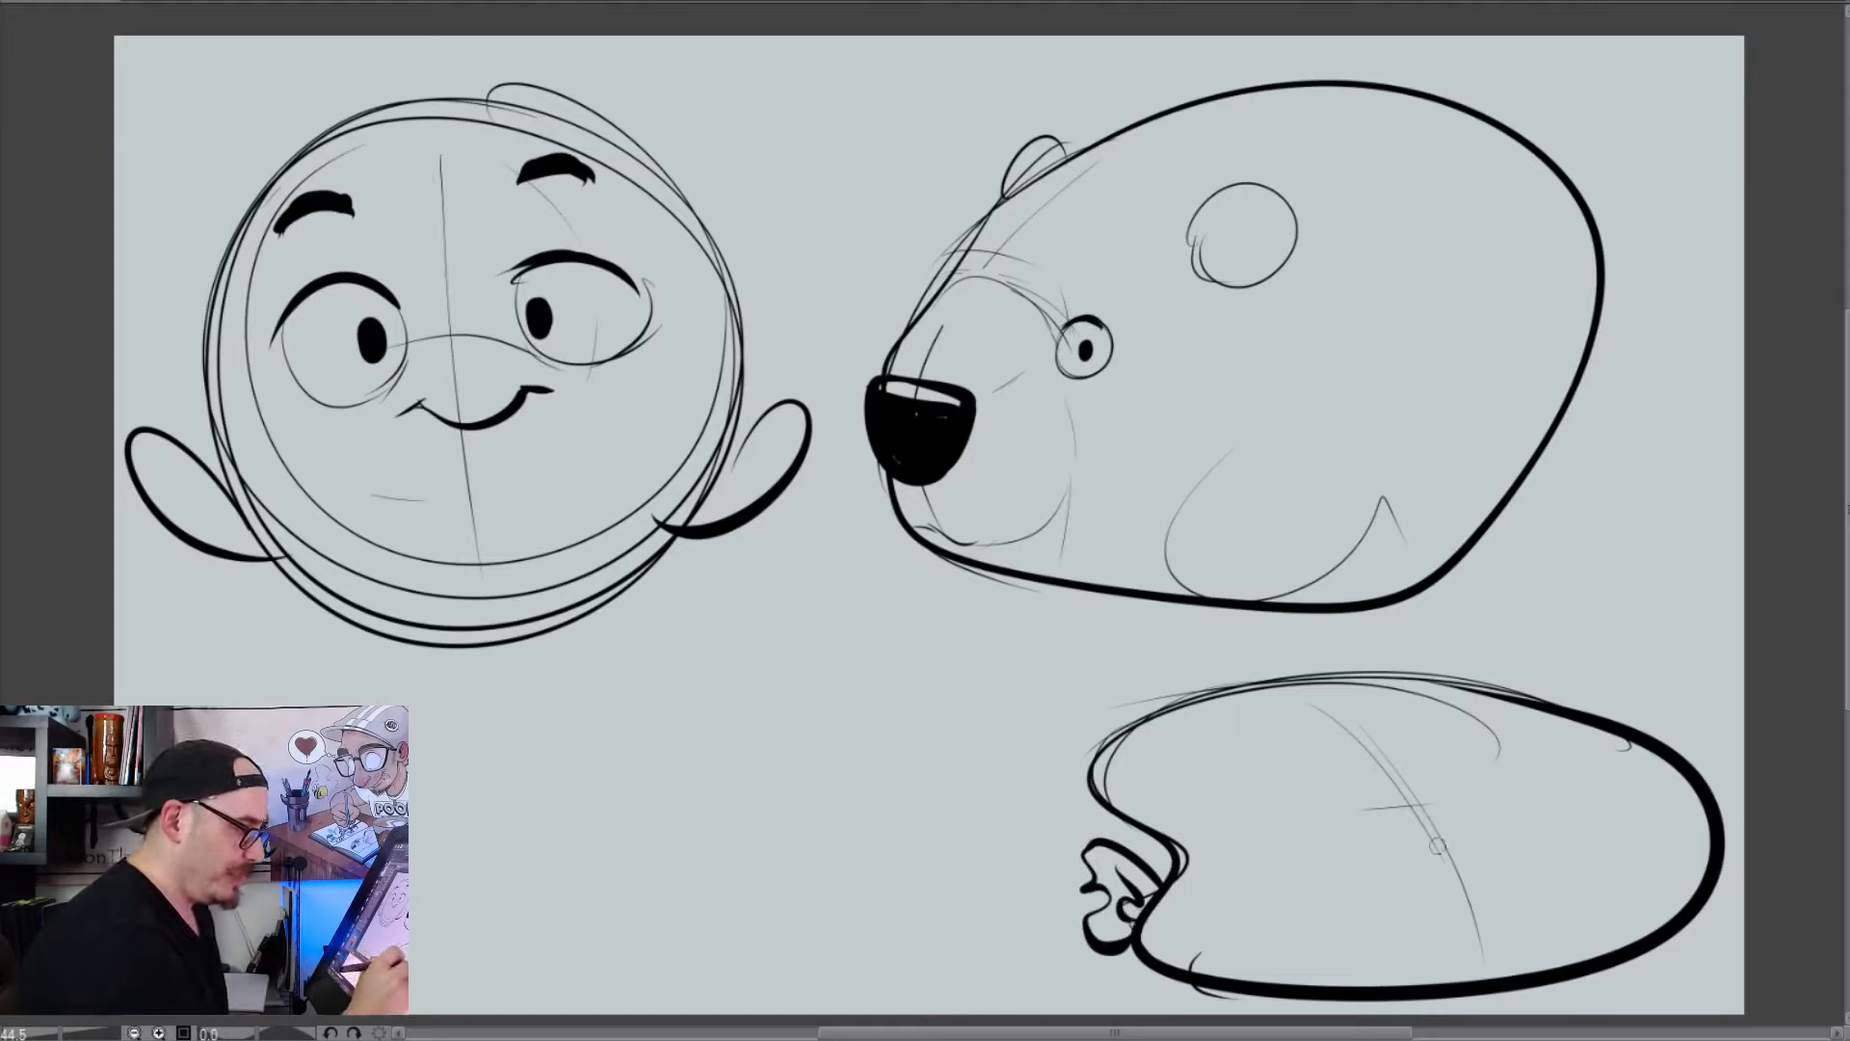
{"action": "mouse_move", "coordinate": [1570, 817]}
{"action": "left_mouse_down"}
{"action": "mouse_move", "coordinate": [1503, 872]}
{"action": "mouse_move", "coordinate": [1232, 923]}
{"action": "mouse_move", "coordinate": [1522, 948]}
{"action": "mouse_move", "coordinate": [1572, 827]}
{"action": "mouse_move", "coordinate": [1543, 841]}
{"action": "left_mouse_up"}
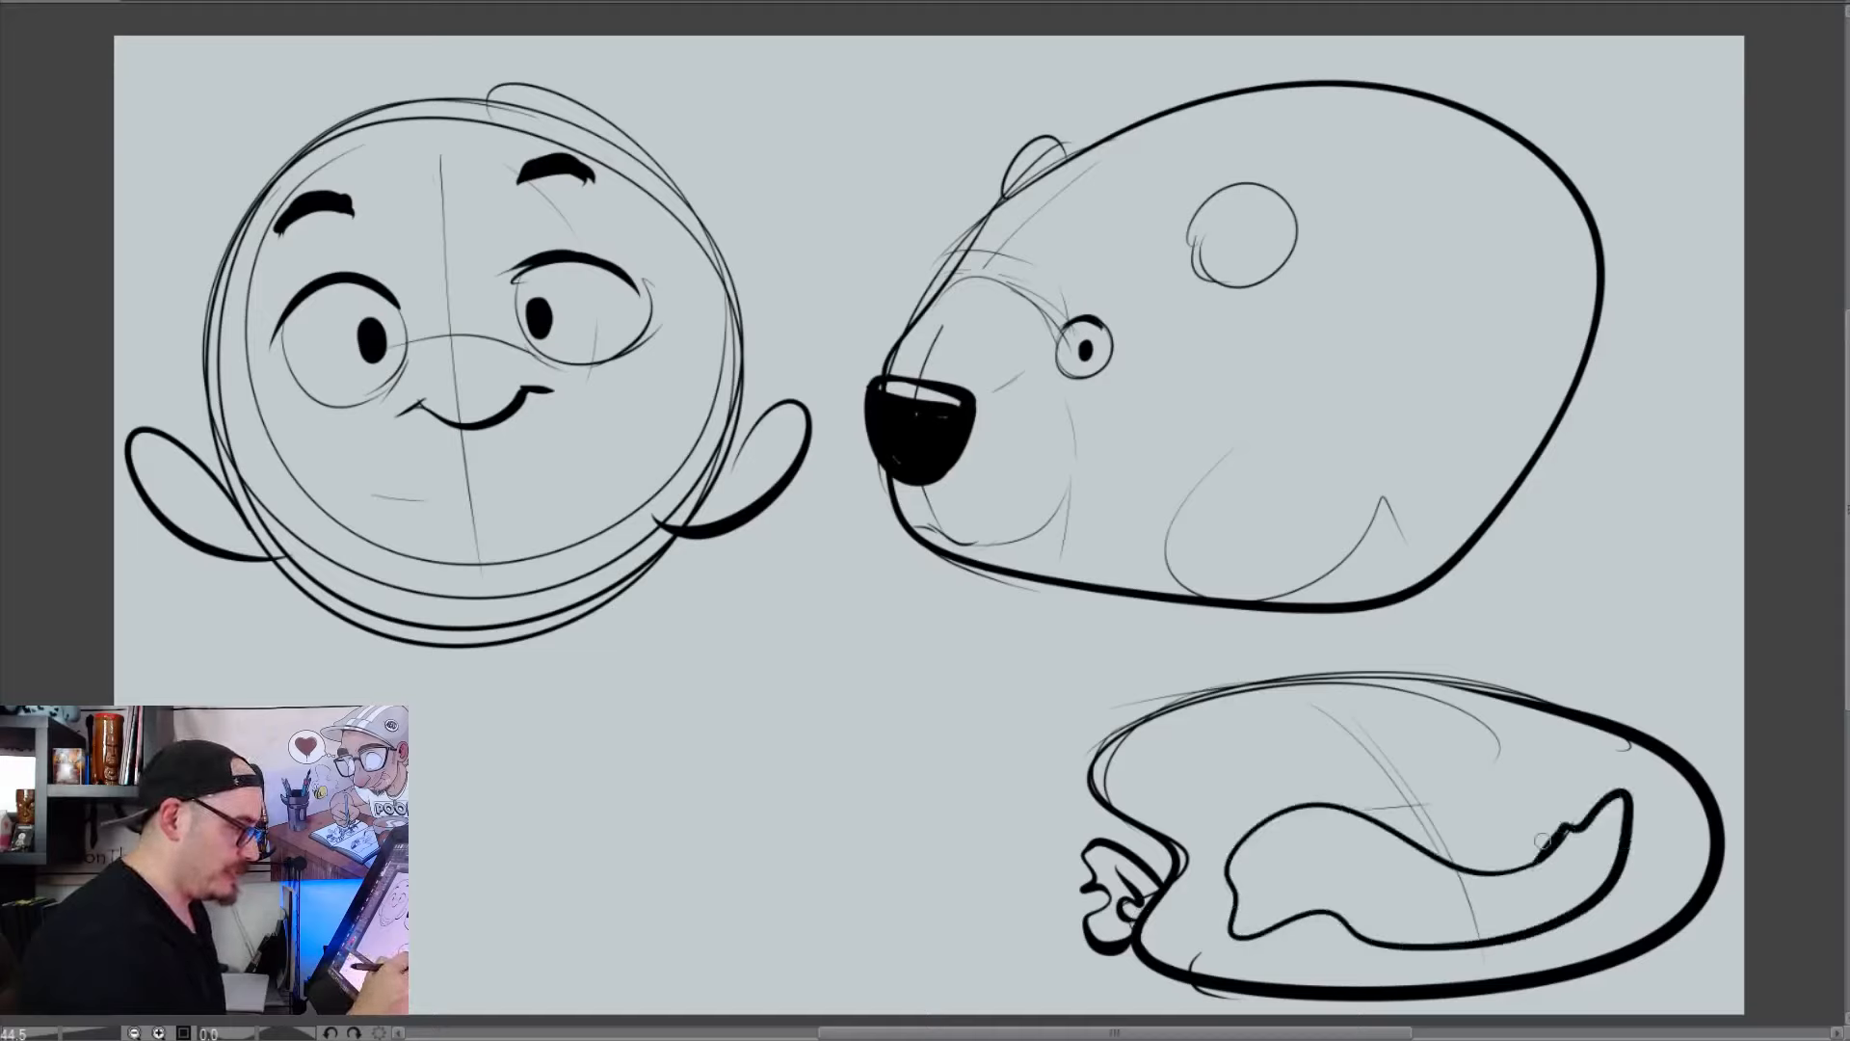
{"action": "mouse_move", "coordinate": [1260, 831]}
{"action": "left_mouse_down"}
{"action": "mouse_move", "coordinate": [1274, 865]}
{"action": "mouse_move", "coordinate": [1537, 879]}
{"action": "mouse_move", "coordinate": [1574, 810]}
{"action": "left_mouse_up"}
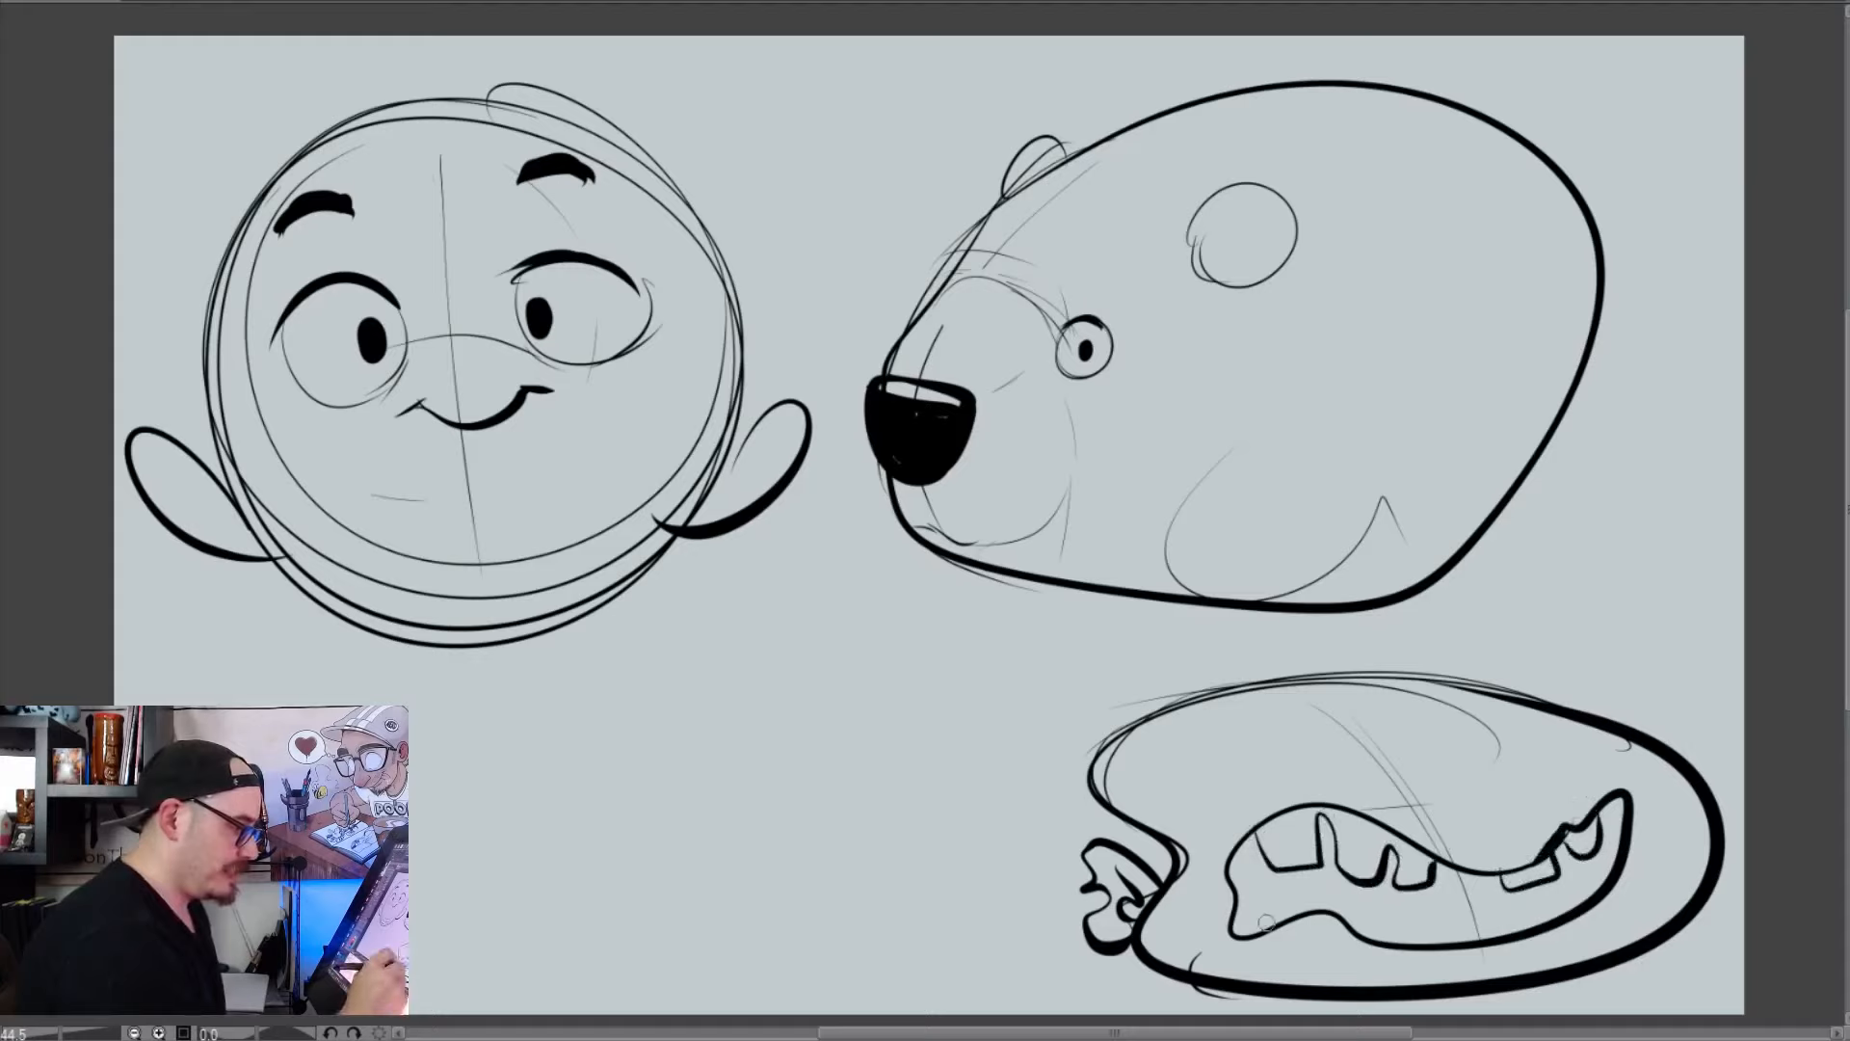
{"action": "mouse_move", "coordinate": [1265, 922]}
{"action": "left_mouse_down"}
{"action": "mouse_move", "coordinate": [1316, 901]}
{"action": "mouse_move", "coordinate": [1409, 915]}
{"action": "mouse_move", "coordinate": [1585, 894]}
{"action": "left_mouse_up"}
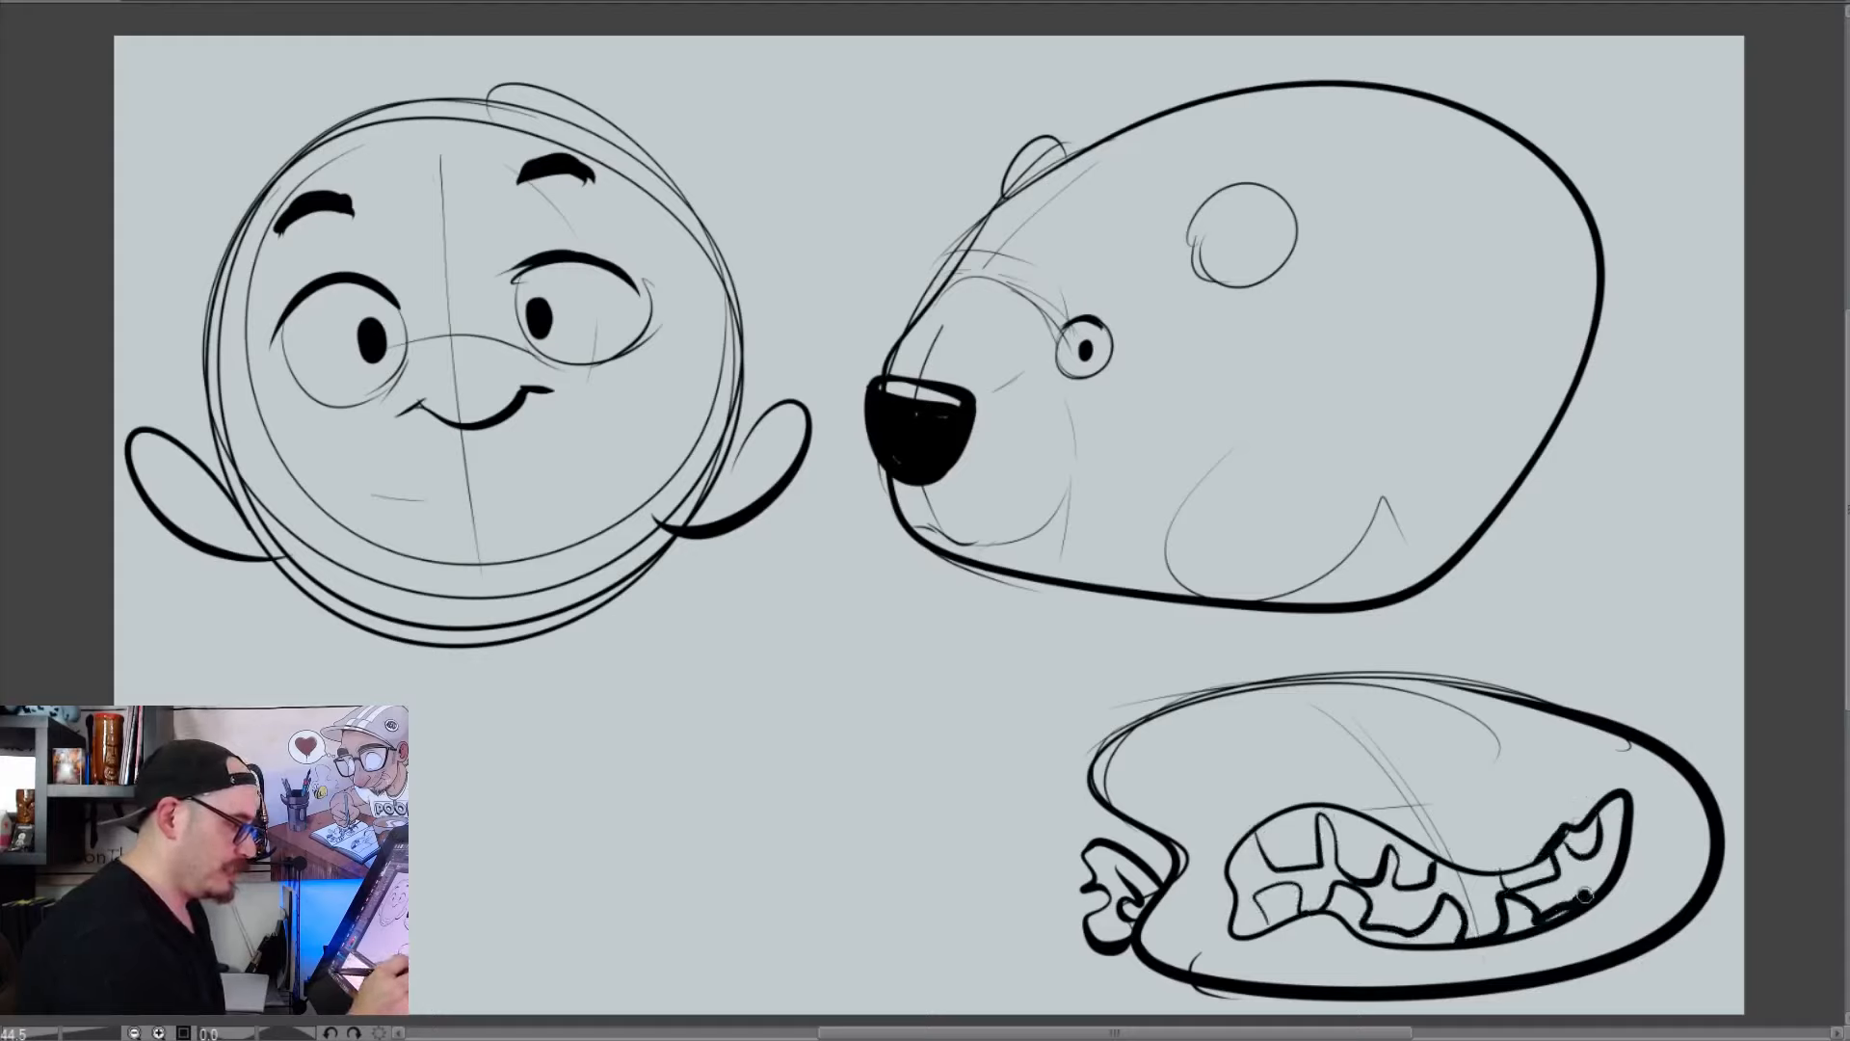
Fill the gaps between the crooked teeth with black and add drips and short shadow strokes below the mouth
{"action": "mouse_move", "coordinate": [1249, 833]}
{"action": "left_mouse_down"}
{"action": "mouse_move", "coordinate": [1247, 888]}
{"action": "mouse_move", "coordinate": [1282, 872]}
{"action": "mouse_move", "coordinate": [1311, 904]}
{"action": "mouse_move", "coordinate": [1326, 861]}
{"action": "mouse_move", "coordinate": [1322, 894]}
{"action": "mouse_move", "coordinate": [1503, 911]}
{"action": "mouse_move", "coordinate": [1541, 872]}
{"action": "mouse_move", "coordinate": [1494, 905]}
{"action": "mouse_move", "coordinate": [1597, 872]}
{"action": "mouse_move", "coordinate": [1556, 867]}
{"action": "mouse_move", "coordinate": [1620, 805]}
{"action": "left_mouse_up"}
{"action": "left_click_drag", "start_coordinate": [1302, 923], "coordinate": [1324, 981]}
{"action": "mouse_move", "coordinate": [1583, 916]}
{"action": "left_mouse_down"}
{"action": "mouse_move", "coordinate": [1598, 954]}
{"action": "mouse_move", "coordinate": [1432, 969]}
{"action": "left_mouse_up"}
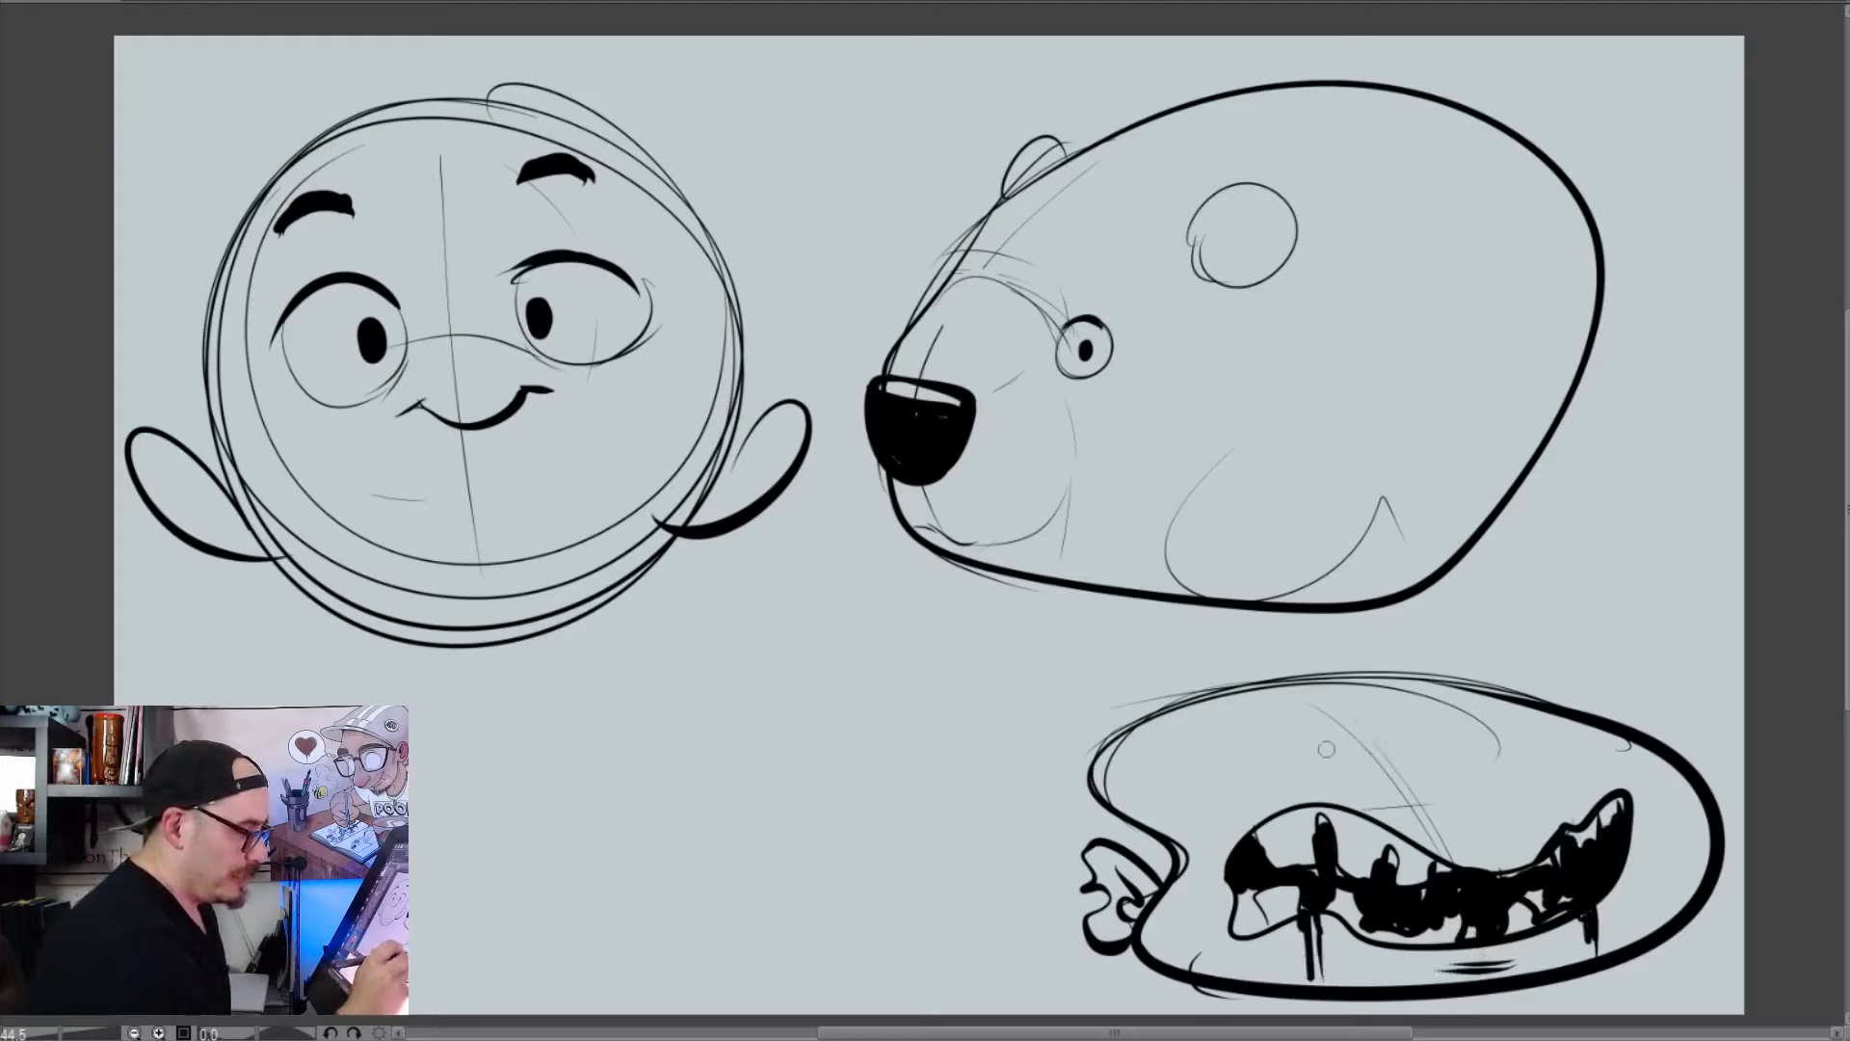
Draw a narrow oval eye and a larger round eye above the toothy mouth, thickening their rims with repeated scribbled loops
{"action": "mouse_move", "coordinate": [1291, 764]}
{"action": "left_mouse_down"}
{"action": "mouse_move", "coordinate": [1388, 770]}
{"action": "mouse_move", "coordinate": [1276, 770]}
{"action": "left_mouse_up"}
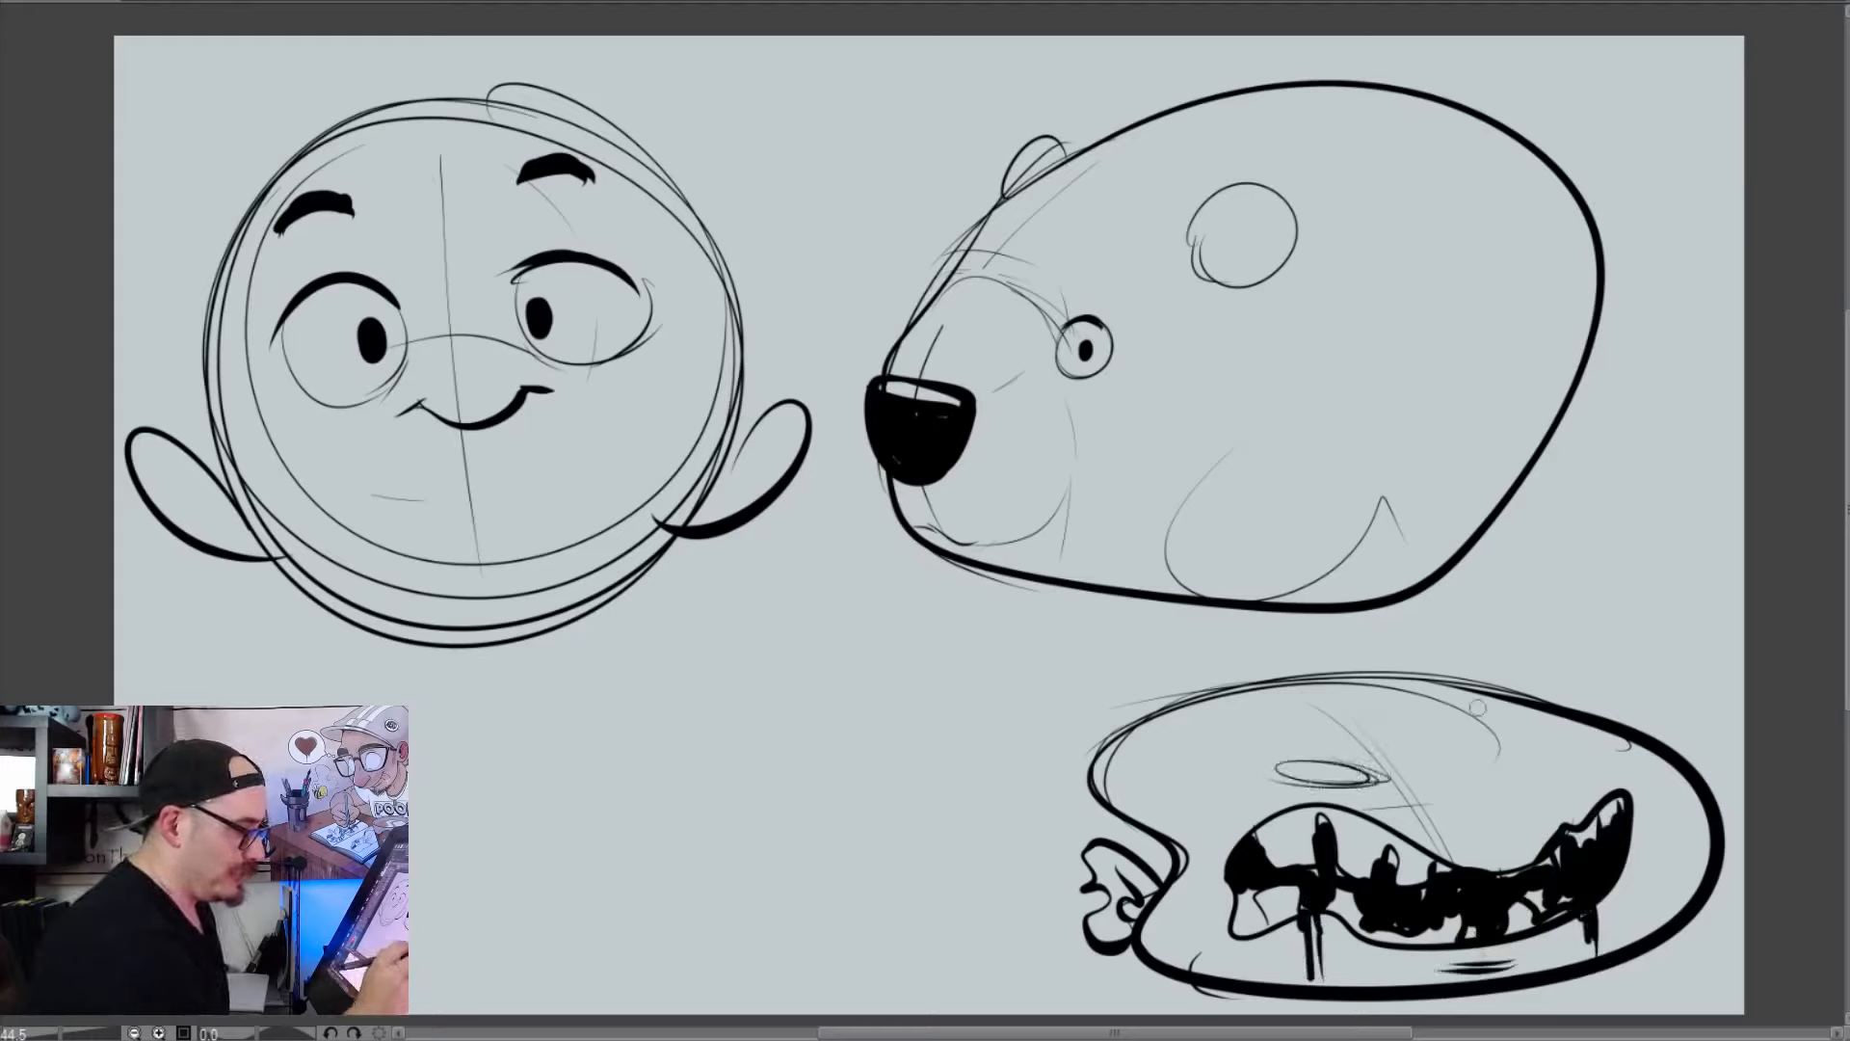
{"action": "mouse_move", "coordinate": [1474, 728]}
{"action": "left_mouse_down"}
{"action": "mouse_move", "coordinate": [1484, 771]}
{"action": "mouse_move", "coordinate": [1575, 775]}
{"action": "left_mouse_up"}
{"action": "mouse_move", "coordinate": [1335, 798]}
{"action": "left_mouse_down"}
{"action": "mouse_move", "coordinate": [1380, 774]}
{"action": "mouse_move", "coordinate": [1334, 754]}
{"action": "mouse_move", "coordinate": [1273, 781]}
{"action": "left_mouse_up"}
{"action": "mouse_move", "coordinate": [1532, 725]}
{"action": "left_mouse_down"}
{"action": "mouse_move", "coordinate": [1486, 737]}
{"action": "mouse_move", "coordinate": [1581, 775]}
{"action": "left_mouse_up"}
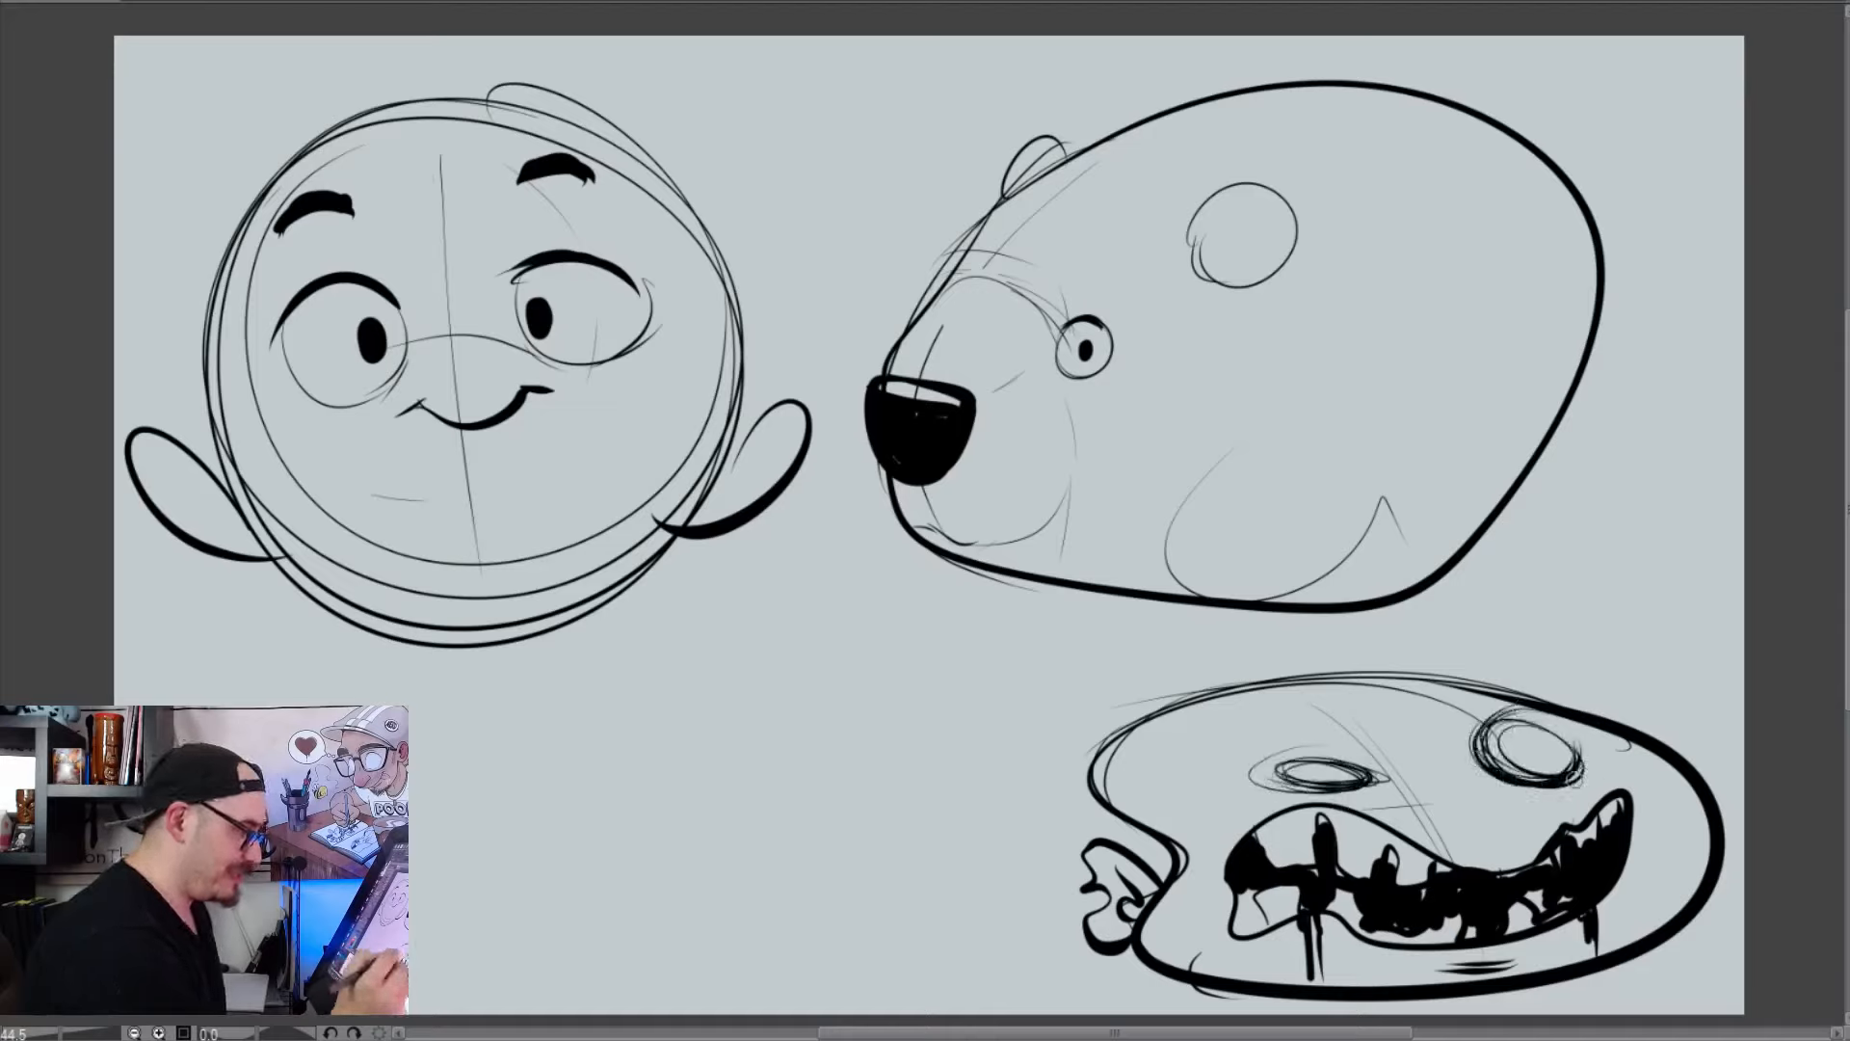
{"action": "left_click_drag", "start_coordinate": [1382, 789], "coordinate": [1355, 796]}
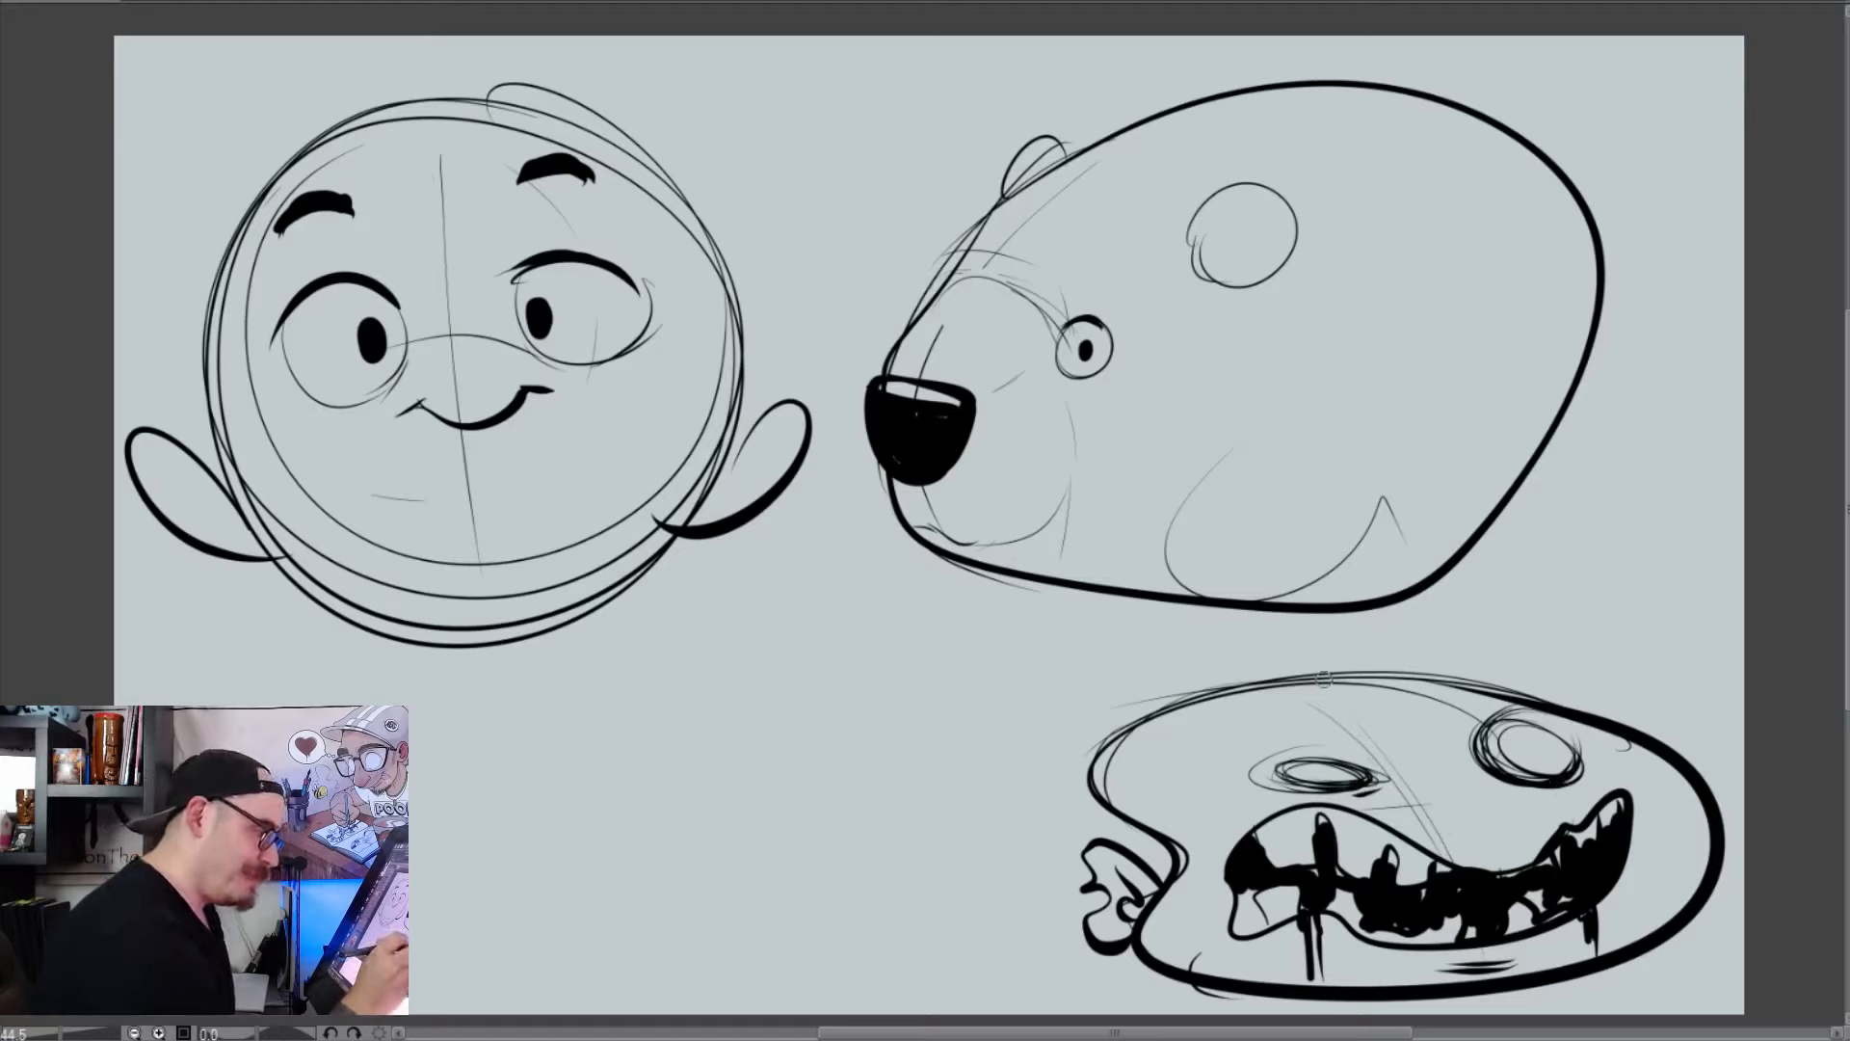
Draw a jagged skull crack with an exposed curly brain on the toothy head, plus thick eyebrows and a light nose outline
{"action": "mouse_move", "coordinate": [1313, 682]}
{"action": "left_mouse_down"}
{"action": "mouse_move", "coordinate": [1233, 711]}
{"action": "mouse_move", "coordinate": [1168, 835]}
{"action": "left_mouse_up"}
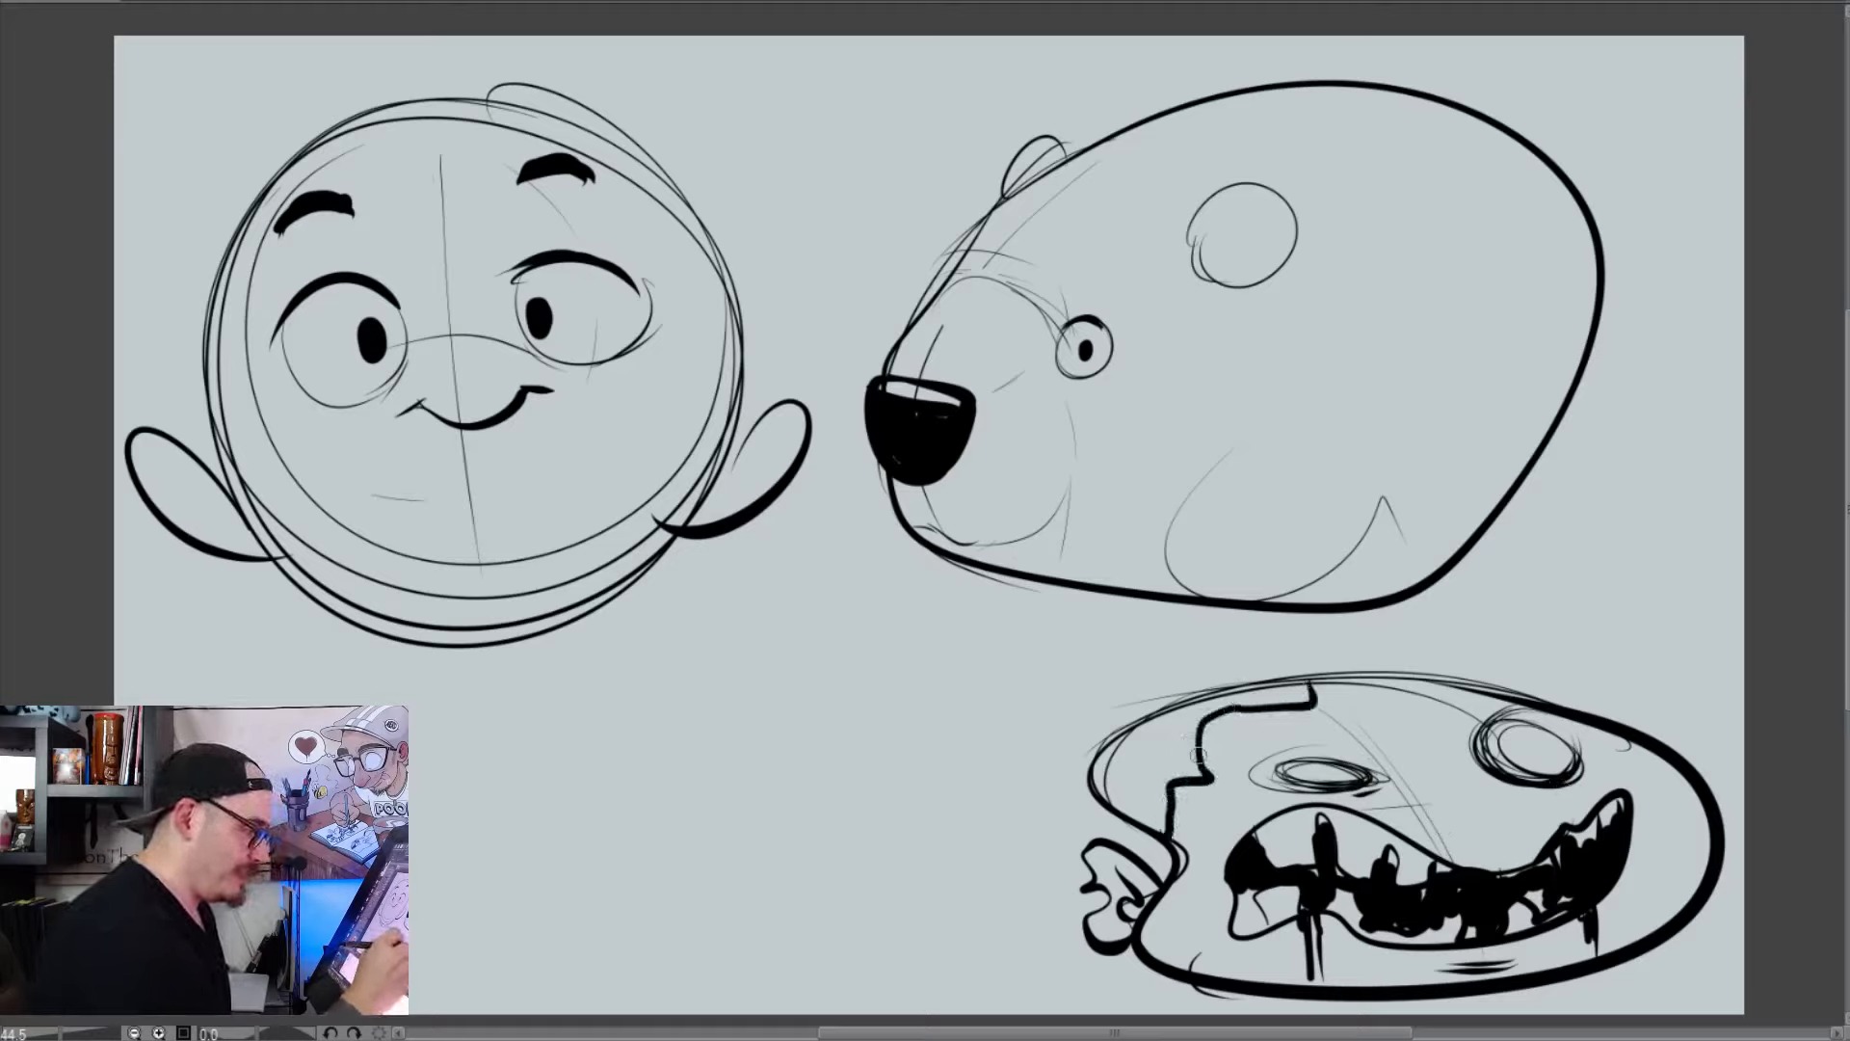
{"action": "mouse_move", "coordinate": [1195, 750]}
{"action": "left_mouse_down"}
{"action": "mouse_move", "coordinate": [1111, 802]}
{"action": "mouse_move", "coordinate": [1162, 770]}
{"action": "mouse_move", "coordinate": [1185, 721]}
{"action": "mouse_move", "coordinate": [1313, 689]}
{"action": "left_mouse_up"}
{"action": "mouse_move", "coordinate": [1208, 715]}
{"action": "left_mouse_down"}
{"action": "mouse_move", "coordinate": [1222, 745]}
{"action": "mouse_move", "coordinate": [1237, 713]}
{"action": "mouse_move", "coordinate": [1254, 738]}
{"action": "mouse_move", "coordinate": [1378, 737]}
{"action": "mouse_move", "coordinate": [1509, 693]}
{"action": "left_mouse_up"}
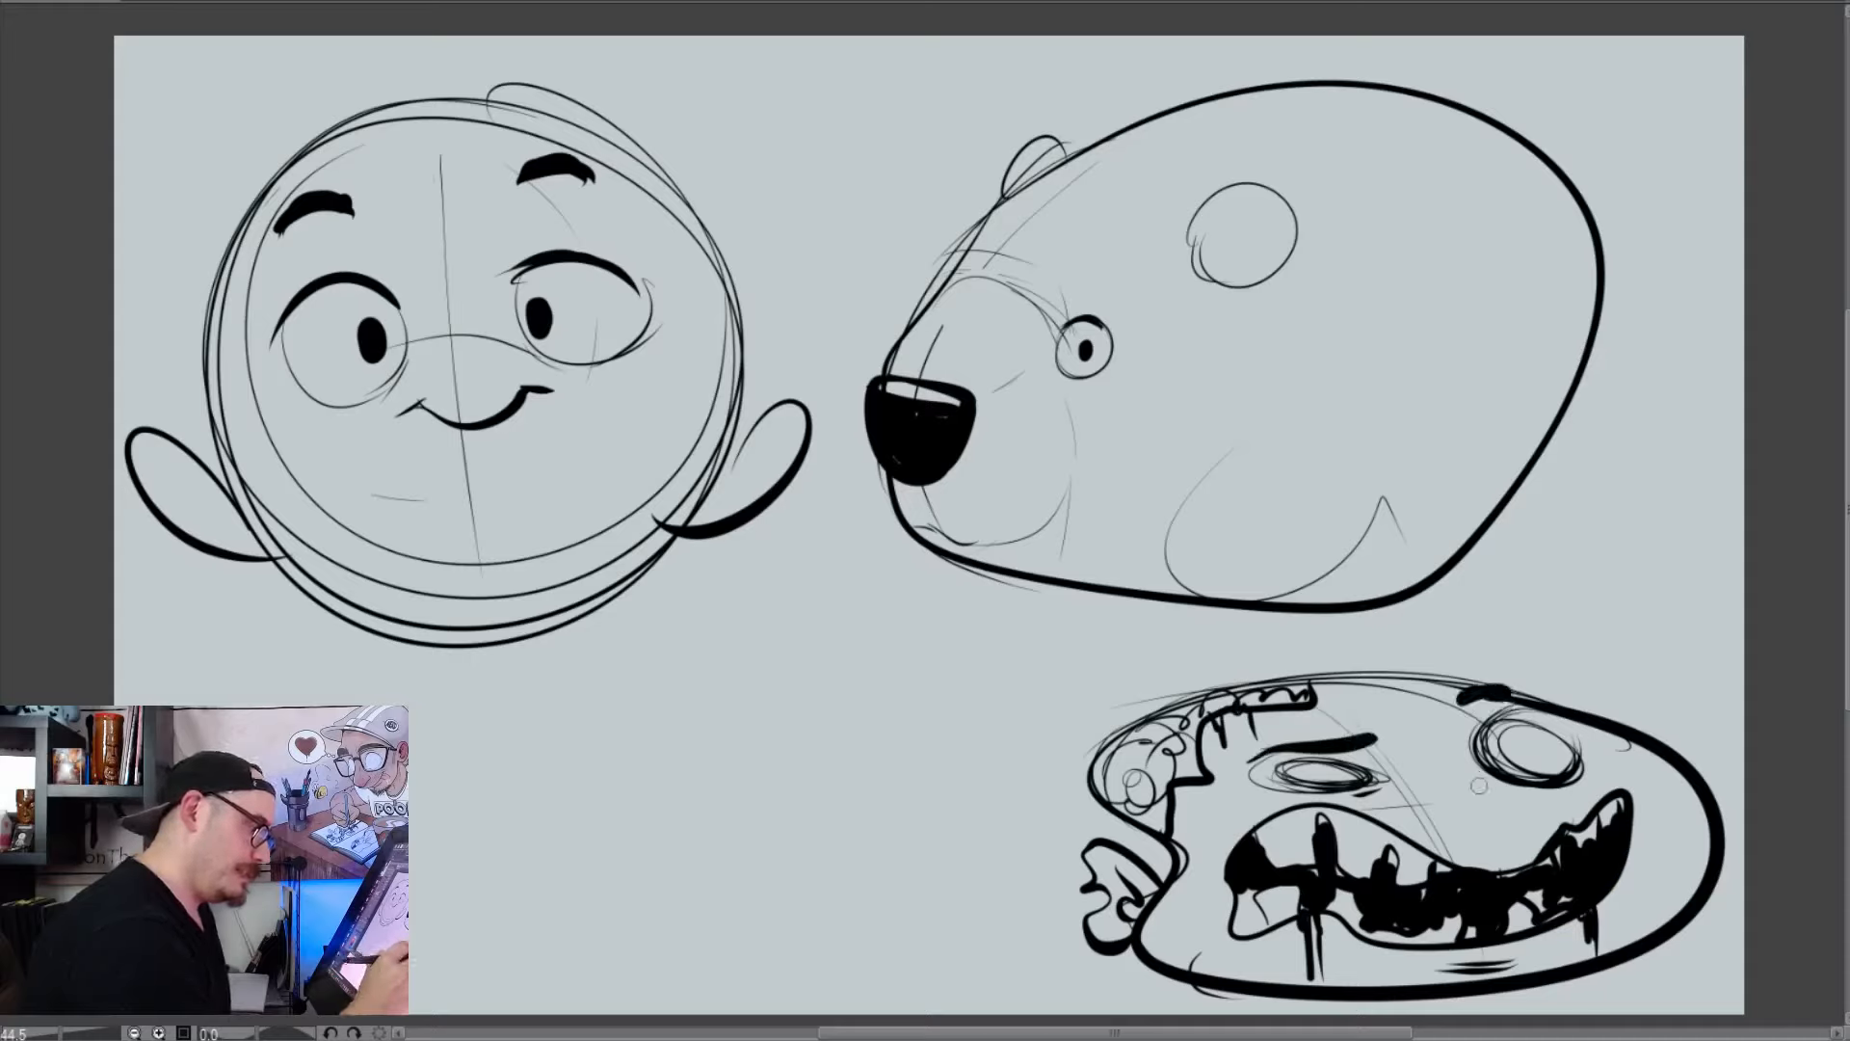
{"action": "mouse_move", "coordinate": [1450, 777]}
{"action": "left_mouse_down"}
{"action": "mouse_move", "coordinate": [1530, 817]}
{"action": "mouse_move", "coordinate": [1431, 848]}
{"action": "mouse_move", "coordinate": [1525, 814]}
{"action": "left_mouse_up"}
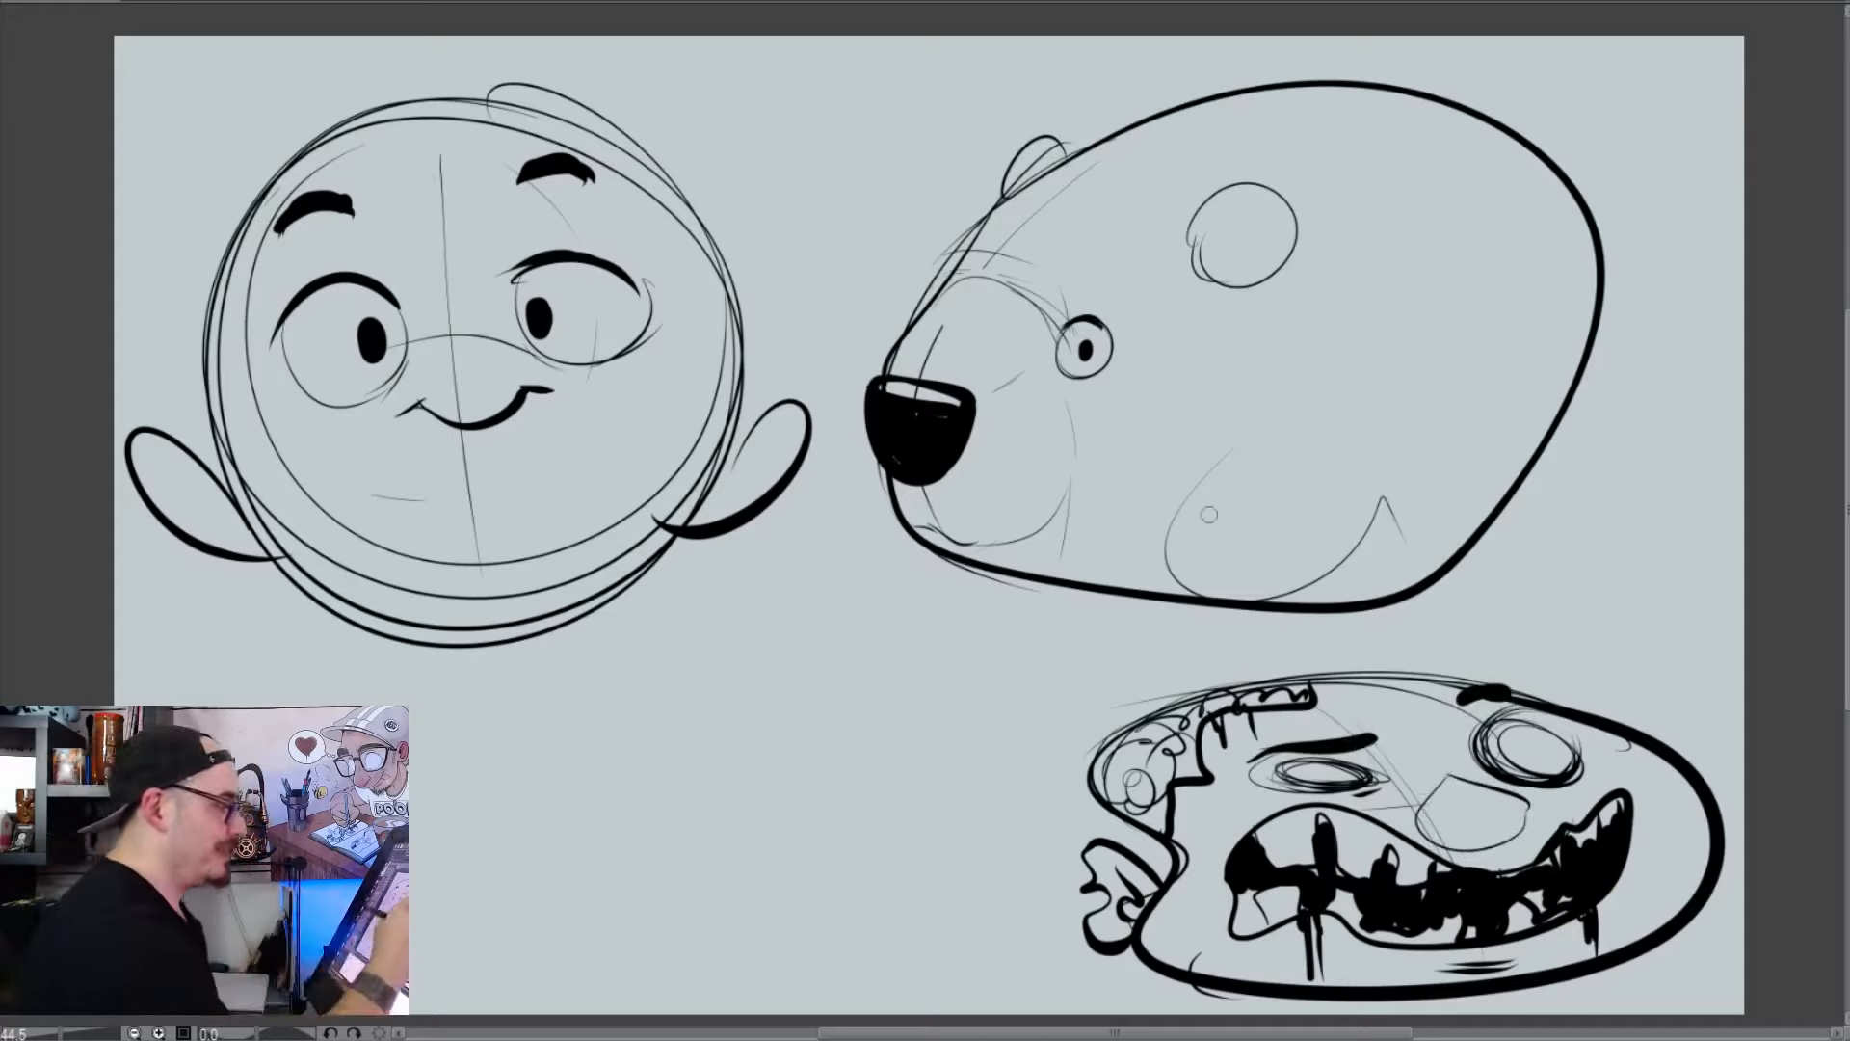
Turn the large angular shape into a bear's body by inking front and rear legs along the underside and a small oval tail
{"action": "mouse_move", "coordinate": [1226, 476]}
{"action": "left_mouse_down"}
{"action": "mouse_move", "coordinate": [1181, 593]}
{"action": "mouse_move", "coordinate": [1274, 460]}
{"action": "left_mouse_up"}
{"action": "left_click_drag", "start_coordinate": [1386, 453], "coordinate": [1351, 593]}
{"action": "mouse_move", "coordinate": [1460, 409]}
{"action": "left_mouse_down"}
{"action": "mouse_move", "coordinate": [1429, 453]}
{"action": "mouse_move", "coordinate": [1460, 545]}
{"action": "left_mouse_up"}
{"action": "mouse_move", "coordinate": [1450, 439]}
{"action": "left_mouse_down"}
{"action": "mouse_move", "coordinate": [1538, 323]}
{"action": "mouse_move", "coordinate": [1575, 376]}
{"action": "left_mouse_up"}
{"action": "left_click_drag", "start_coordinate": [1373, 492], "coordinate": [1434, 453]}
{"action": "left_click_drag", "start_coordinate": [1539, 146], "coordinate": [1580, 168]}
{"action": "left_click_drag", "start_coordinate": [1588, 96], "coordinate": [1563, 178]}
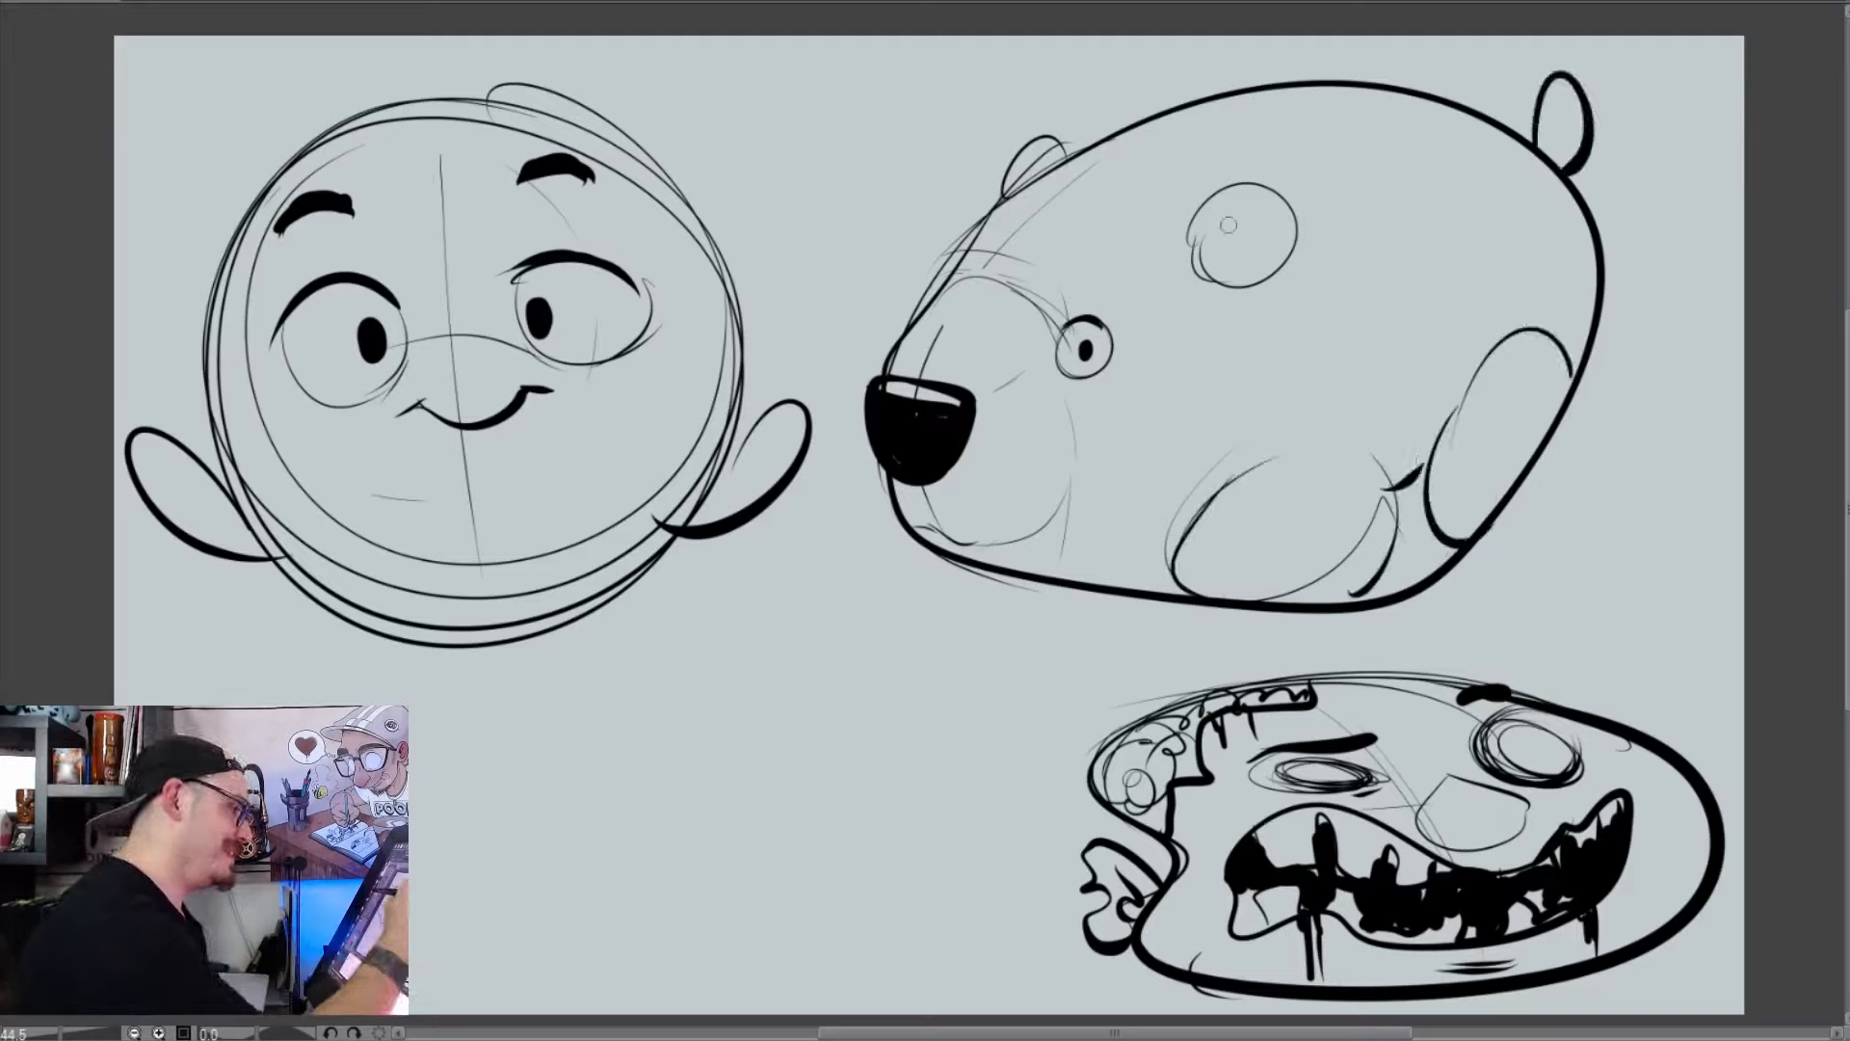
Ink the bear's near ear, a notched patch around its eye, and curved contours separating the head from the body
{"action": "left_click_drag", "start_coordinate": [1195, 213], "coordinate": [1205, 198]}
{"action": "left_click_drag", "start_coordinate": [1215, 178], "coordinate": [1242, 278]}
{"action": "mouse_move", "coordinate": [1110, 305]}
{"action": "left_mouse_down"}
{"action": "mouse_move", "coordinate": [1036, 404]}
{"action": "mouse_move", "coordinate": [1060, 293]}
{"action": "left_mouse_up"}
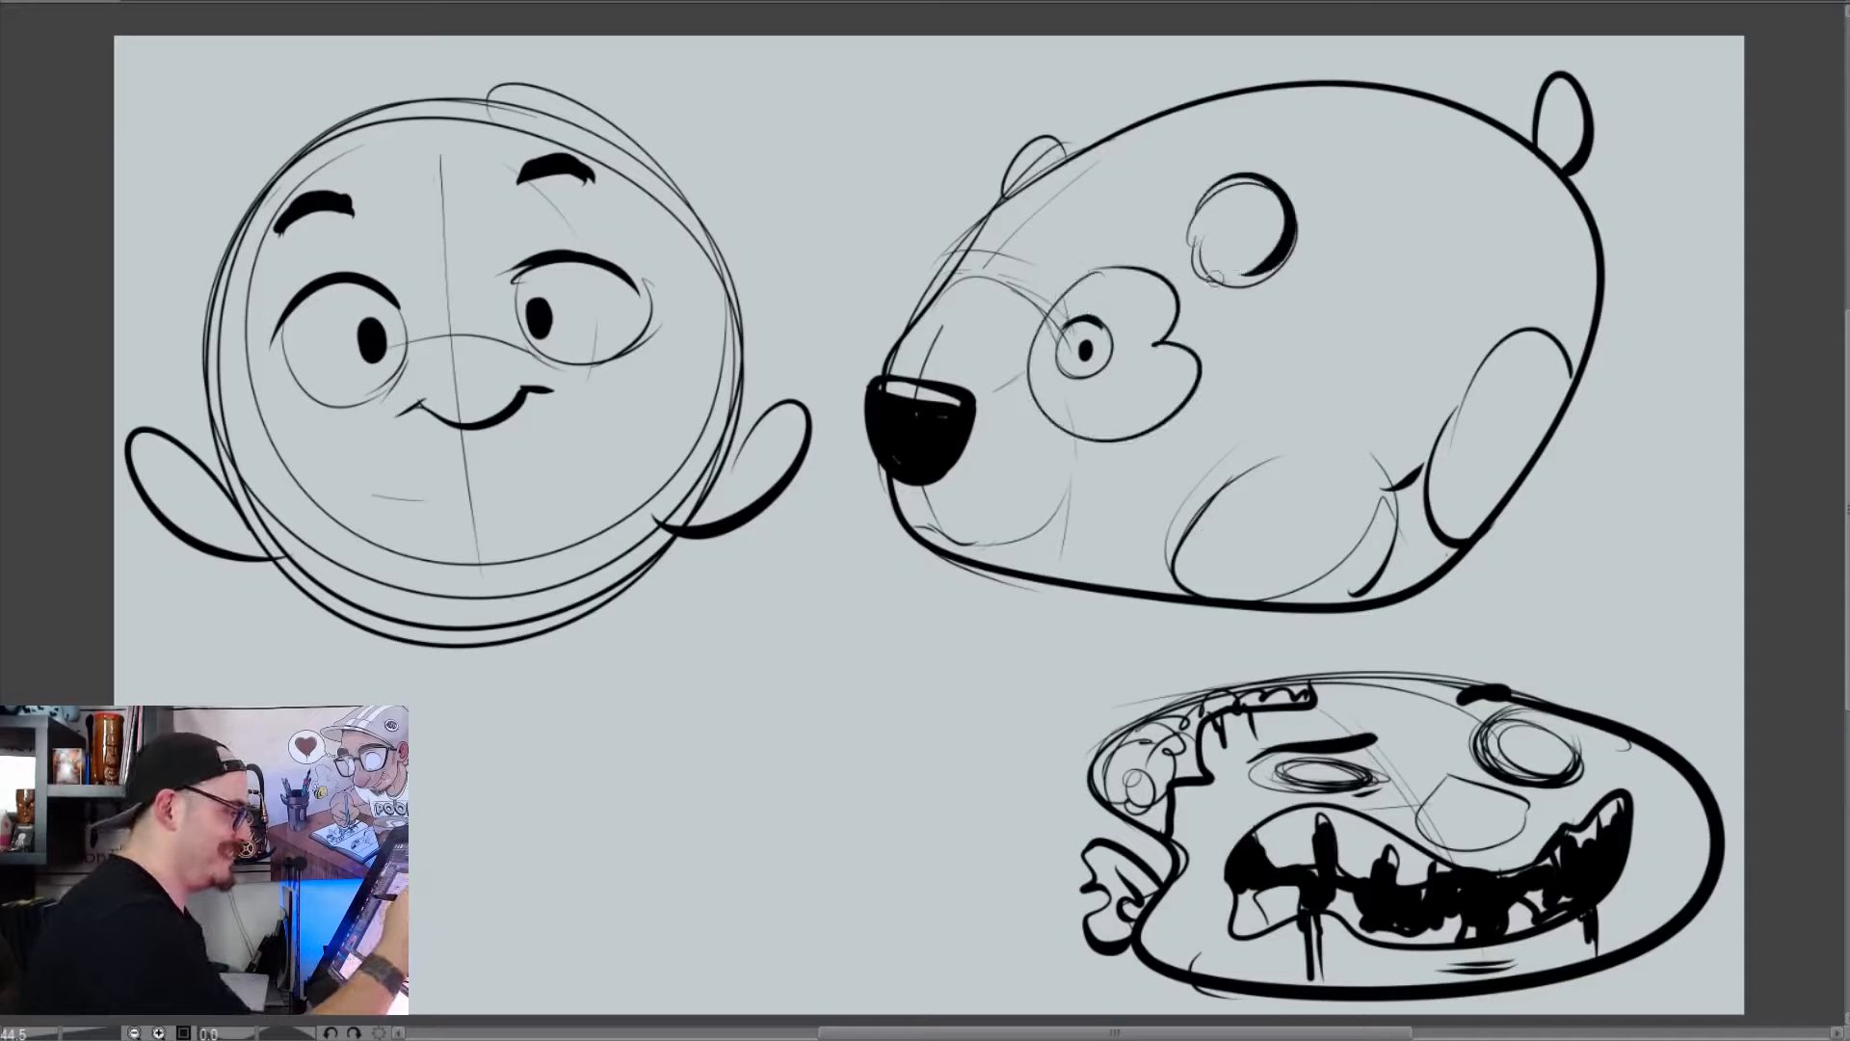
{"action": "left_click_drag", "start_coordinate": [1274, 284], "coordinate": [1253, 472]}
{"action": "left_click_drag", "start_coordinate": [1205, 198], "coordinate": [1099, 152]}
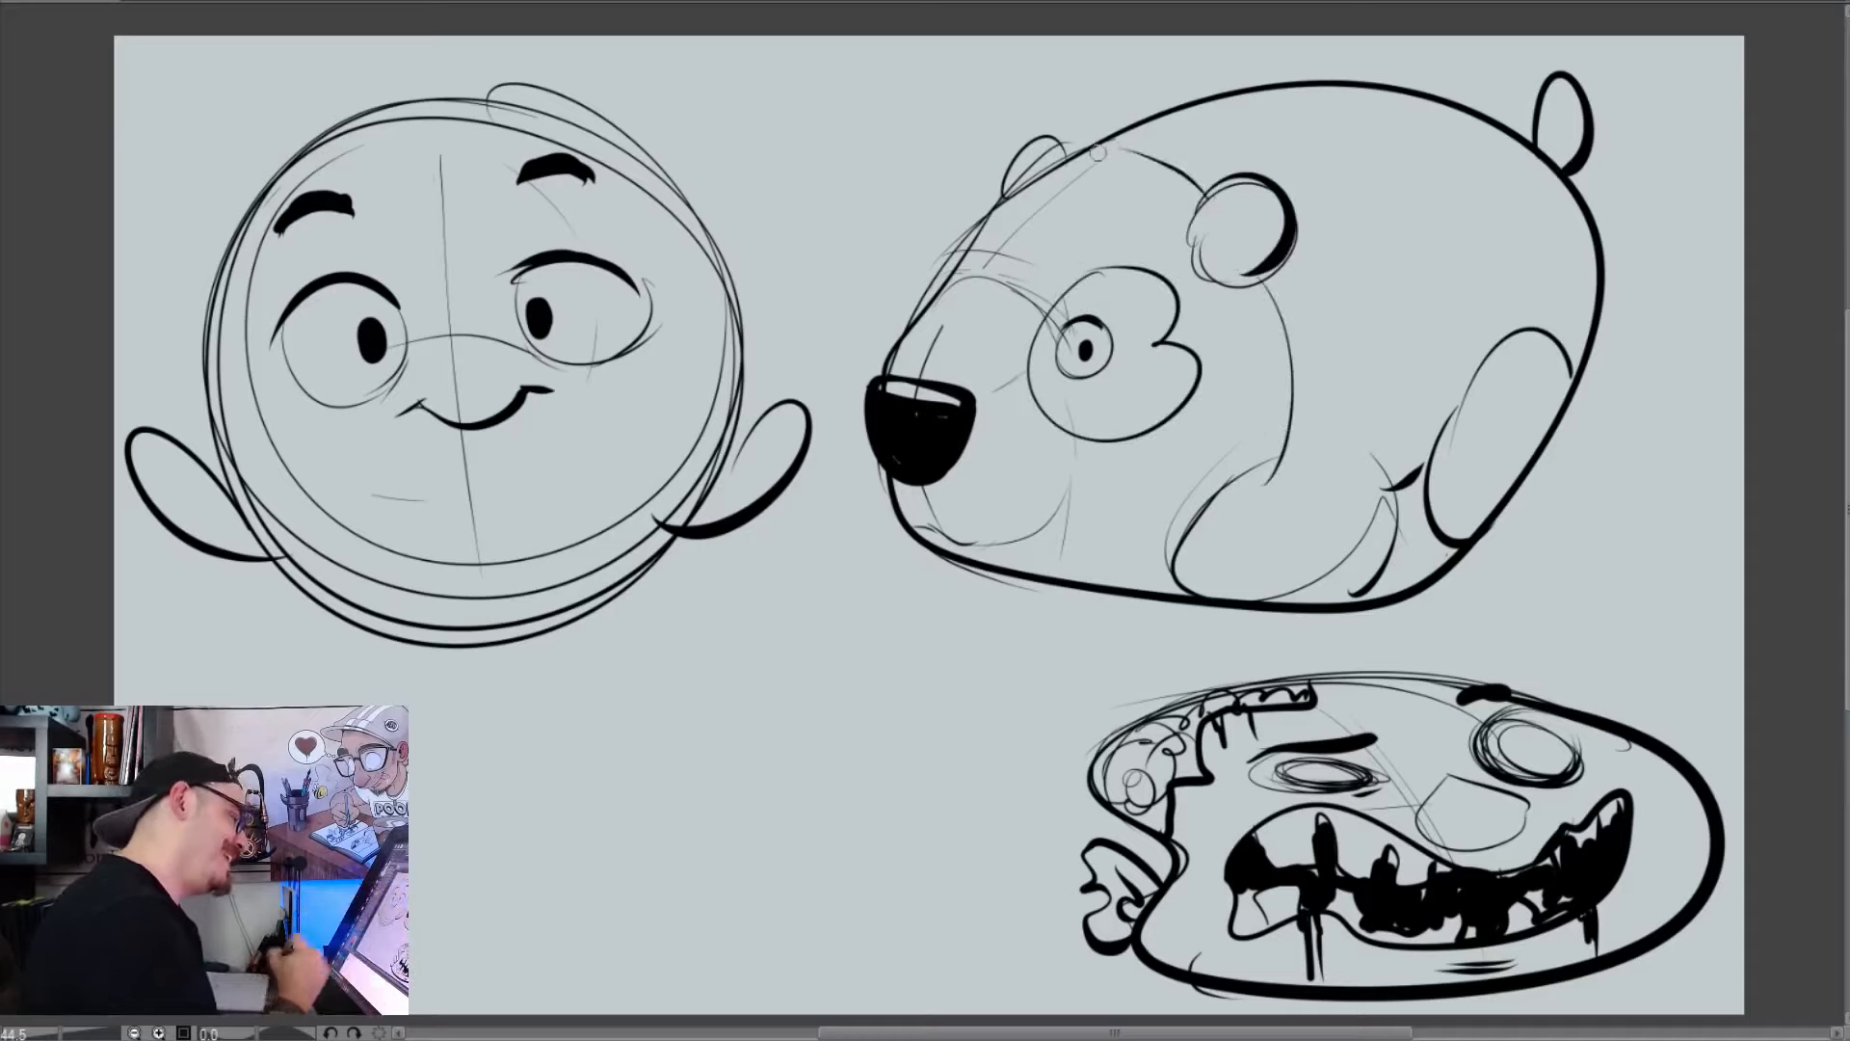
Try a tilted, rounded square frame around one eye of the round head and undo it
{"action": "mouse_move", "coordinate": [424, 361]}
{"action": "left_mouse_down"}
{"action": "mouse_move", "coordinate": [420, 222]}
{"action": "mouse_move", "coordinate": [395, 416]}
{"action": "left_mouse_up"}
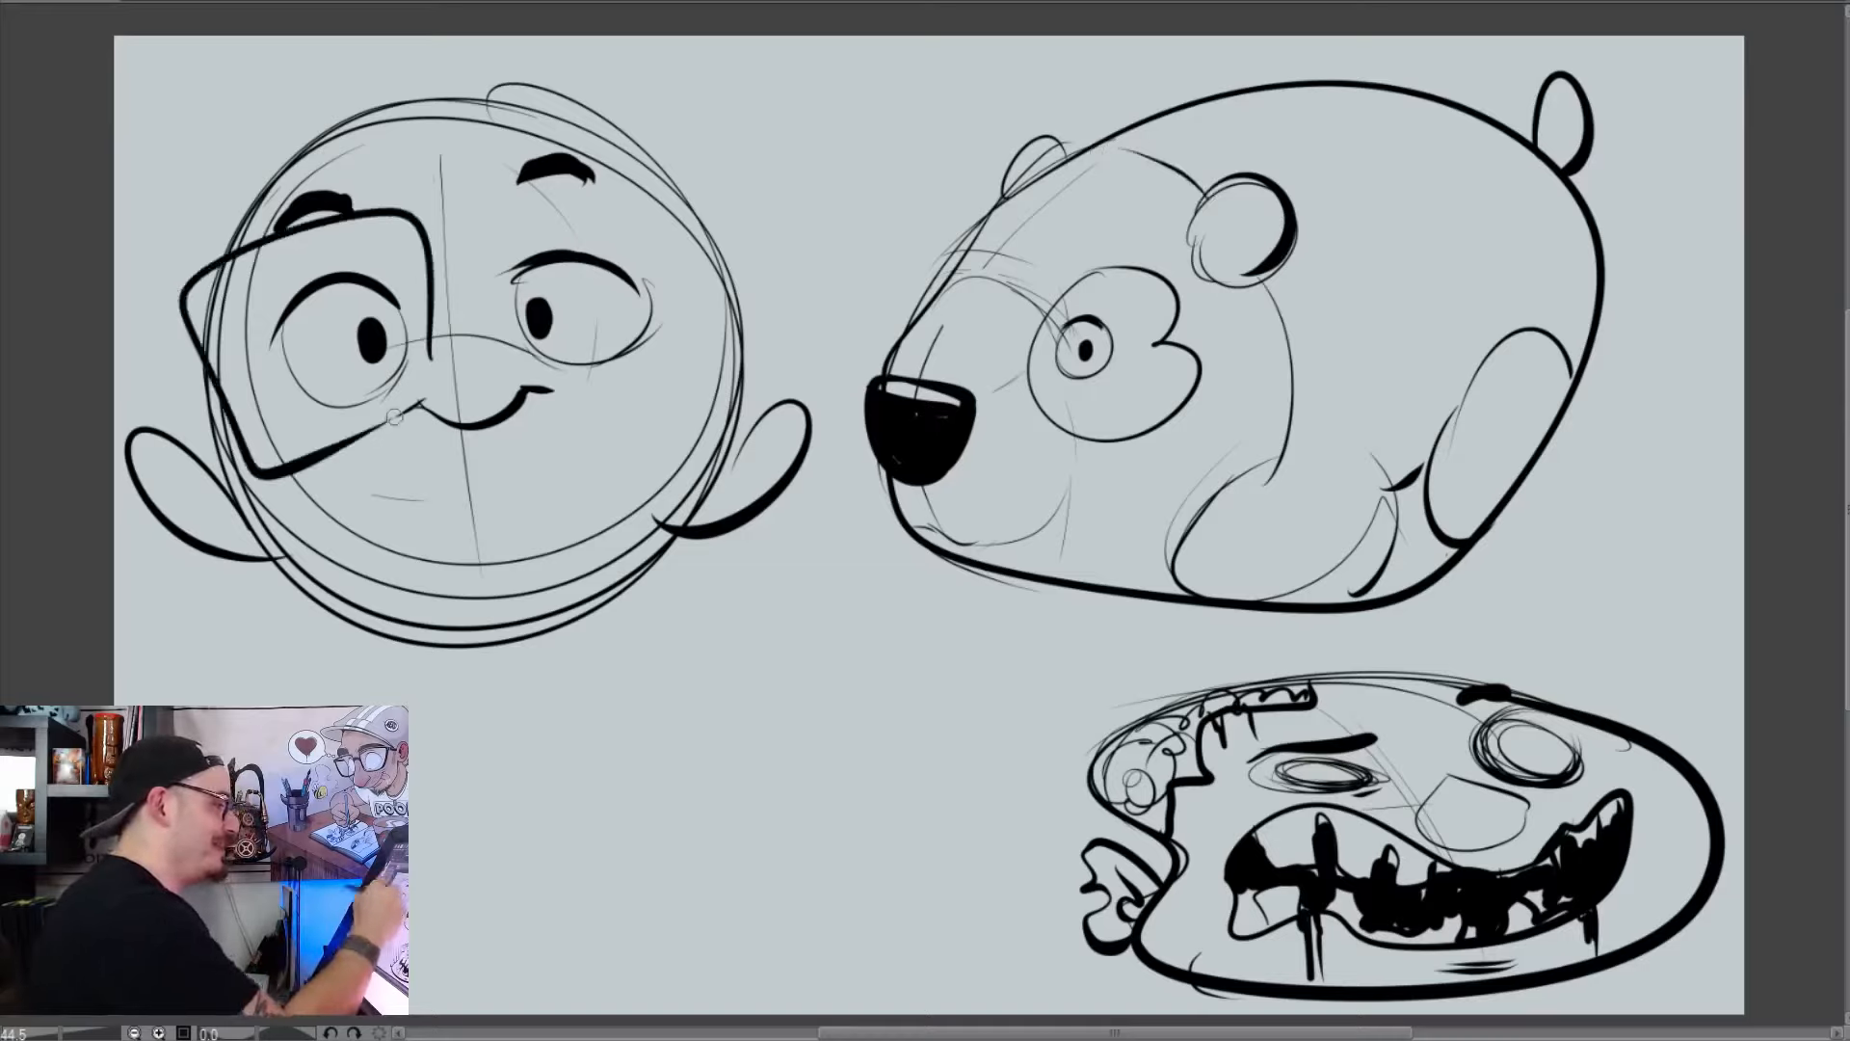
{"action": "key", "text": "ctrl+z"}
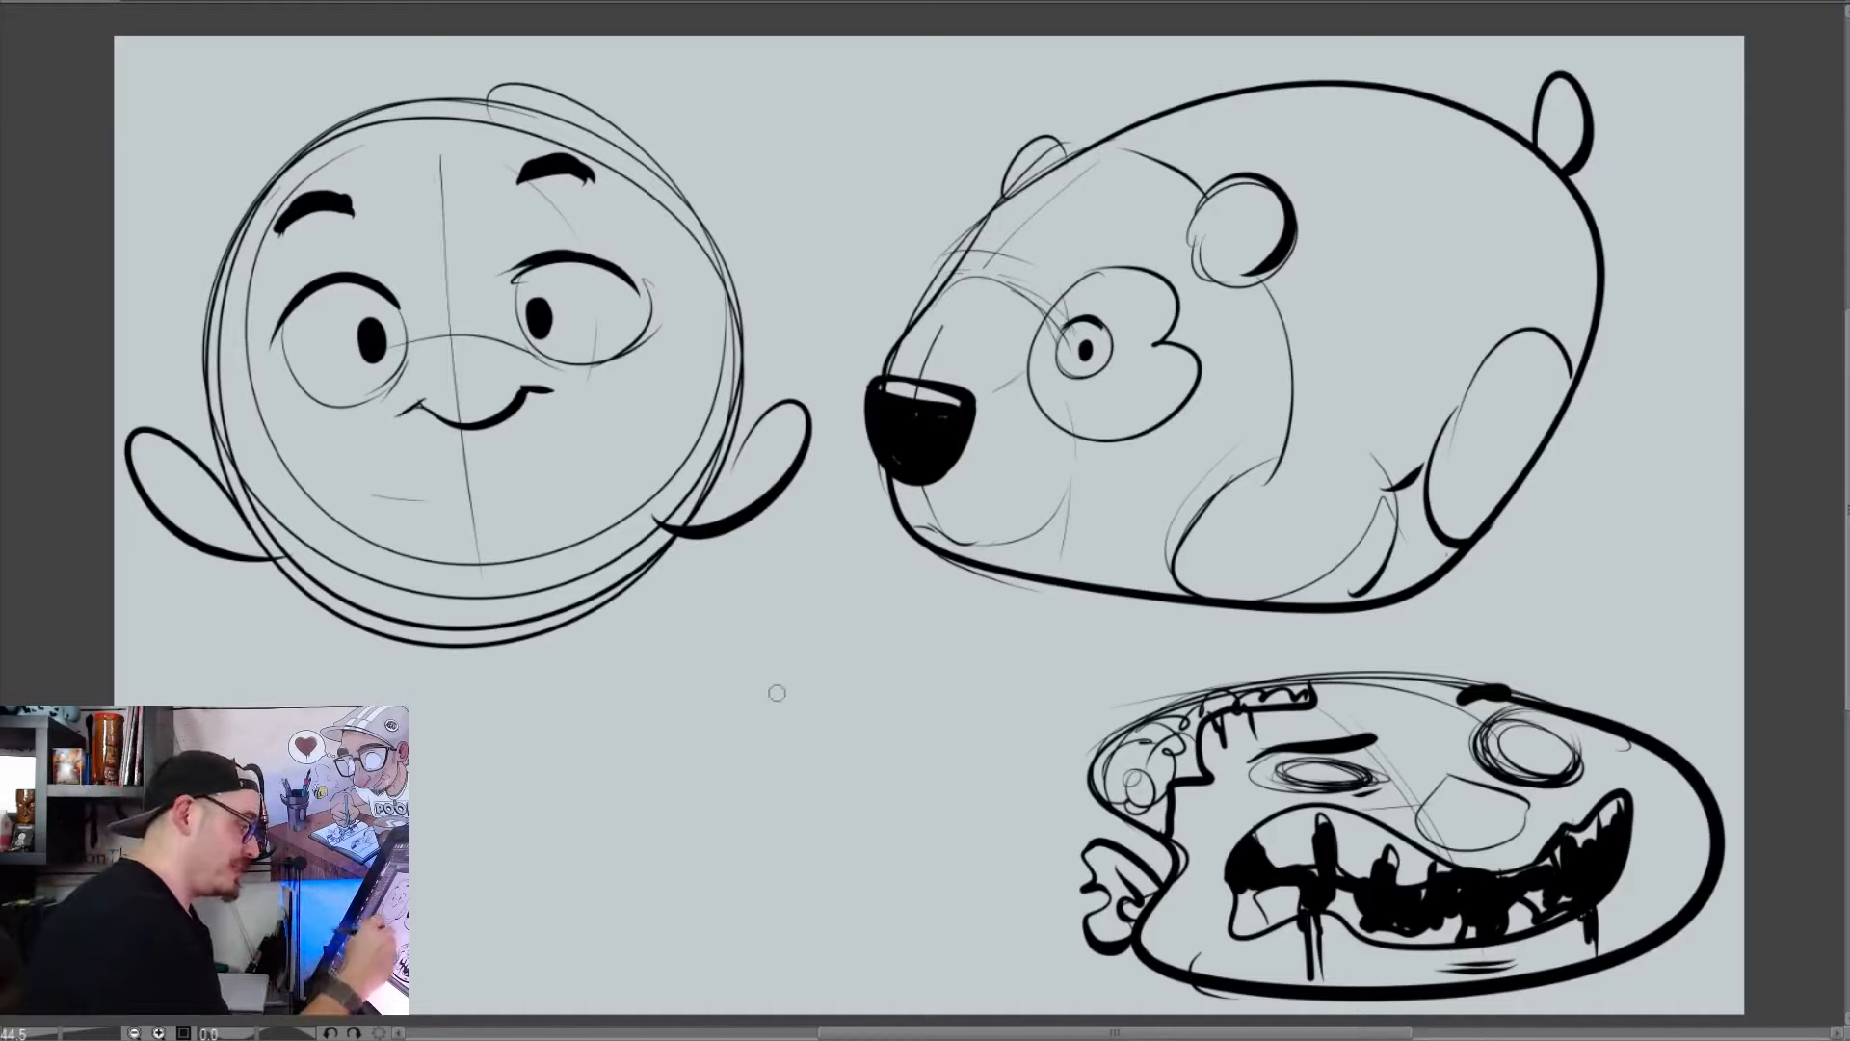
Draw two narrow eyes in the empty area below, enclose them in a boxy flat-topped head, and add one ear and neck bolt
{"action": "left_click_drag", "start_coordinate": [725, 748], "coordinate": [621, 758]}
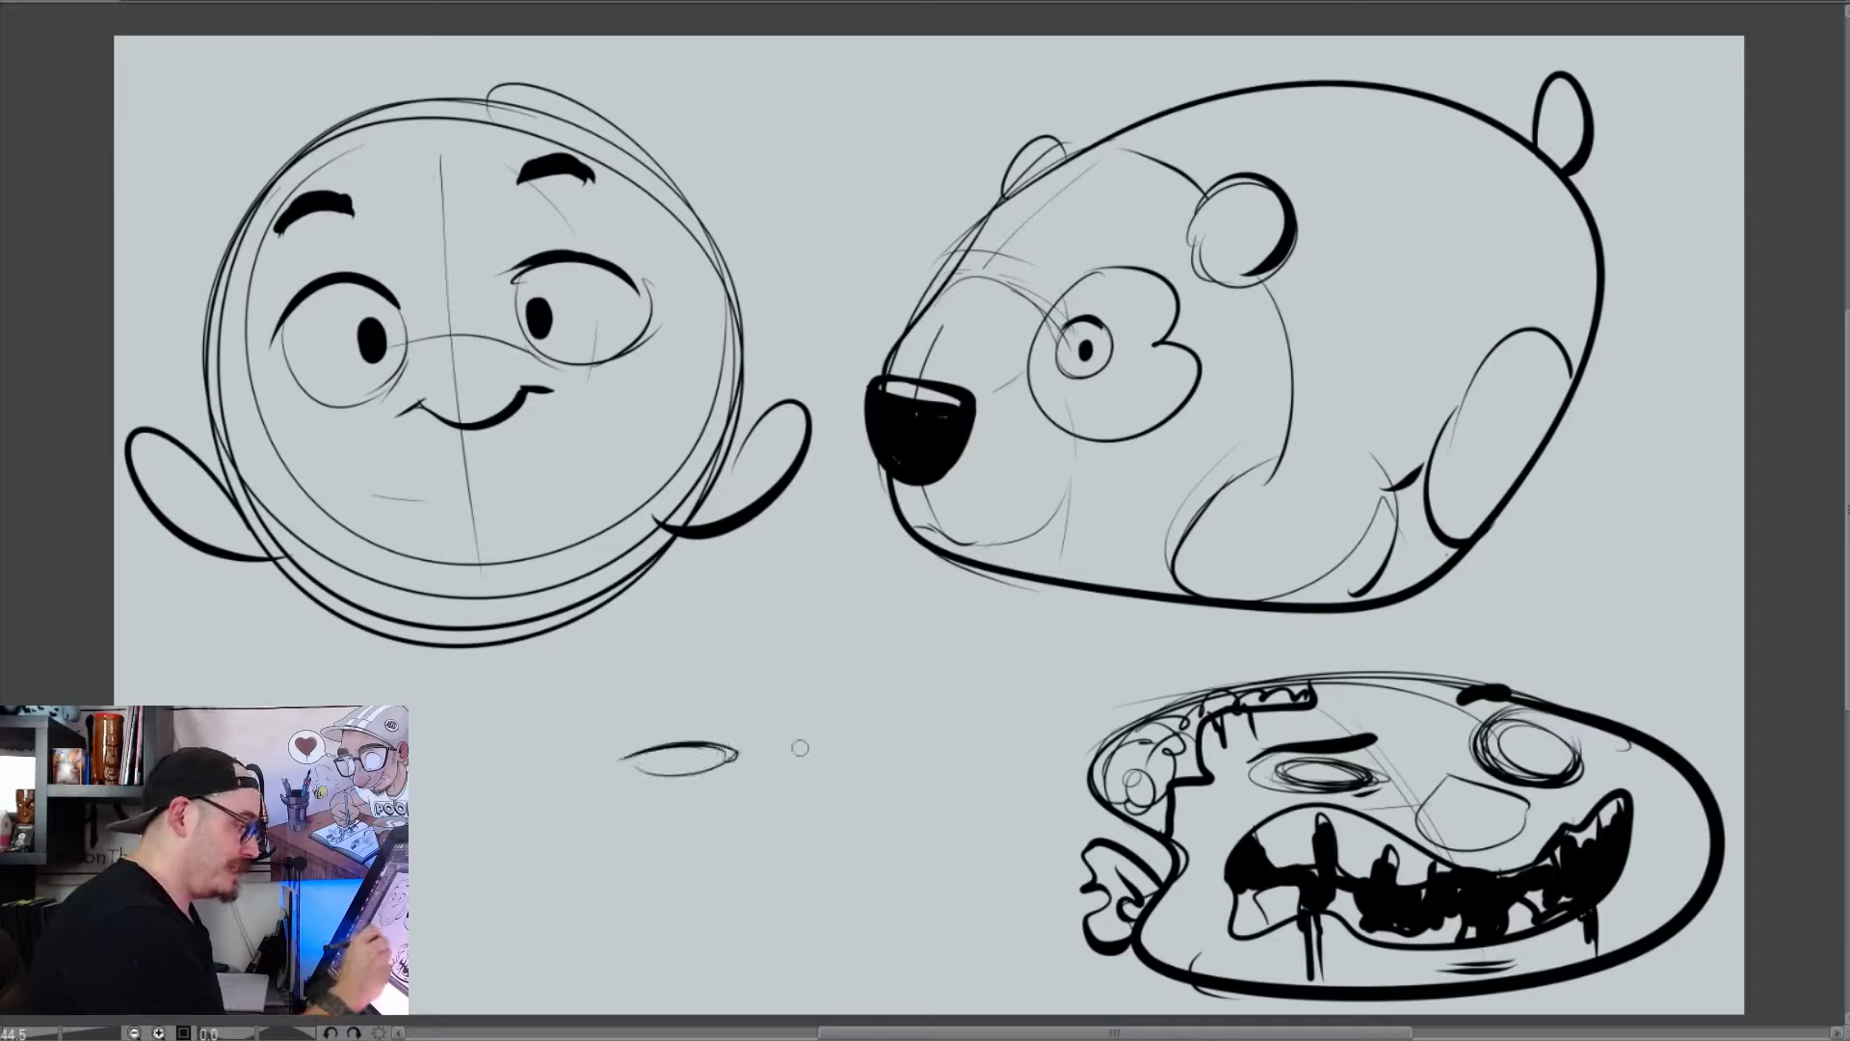
{"action": "mouse_move", "coordinate": [792, 750]}
{"action": "left_mouse_down"}
{"action": "mouse_move", "coordinate": [898, 742]}
{"action": "mouse_move", "coordinate": [802, 757]}
{"action": "left_mouse_up"}
{"action": "mouse_move", "coordinate": [602, 942]}
{"action": "left_mouse_down"}
{"action": "mouse_move", "coordinate": [592, 701]}
{"action": "mouse_move", "coordinate": [937, 896]}
{"action": "mouse_move", "coordinate": [944, 933]}
{"action": "left_mouse_up"}
{"action": "left_click_drag", "start_coordinate": [602, 648], "coordinate": [626, 982]}
{"action": "left_click_drag", "start_coordinate": [548, 862], "coordinate": [586, 853]}
{"action": "mouse_move", "coordinate": [556, 838]}
{"action": "left_mouse_down"}
{"action": "mouse_move", "coordinate": [576, 894]}
{"action": "mouse_move", "coordinate": [555, 875]}
{"action": "left_mouse_up"}
{"action": "mouse_move", "coordinate": [578, 794]}
{"action": "left_mouse_down"}
{"action": "mouse_move", "coordinate": [580, 815]}
{"action": "mouse_move", "coordinate": [573, 798]}
{"action": "left_mouse_up"}
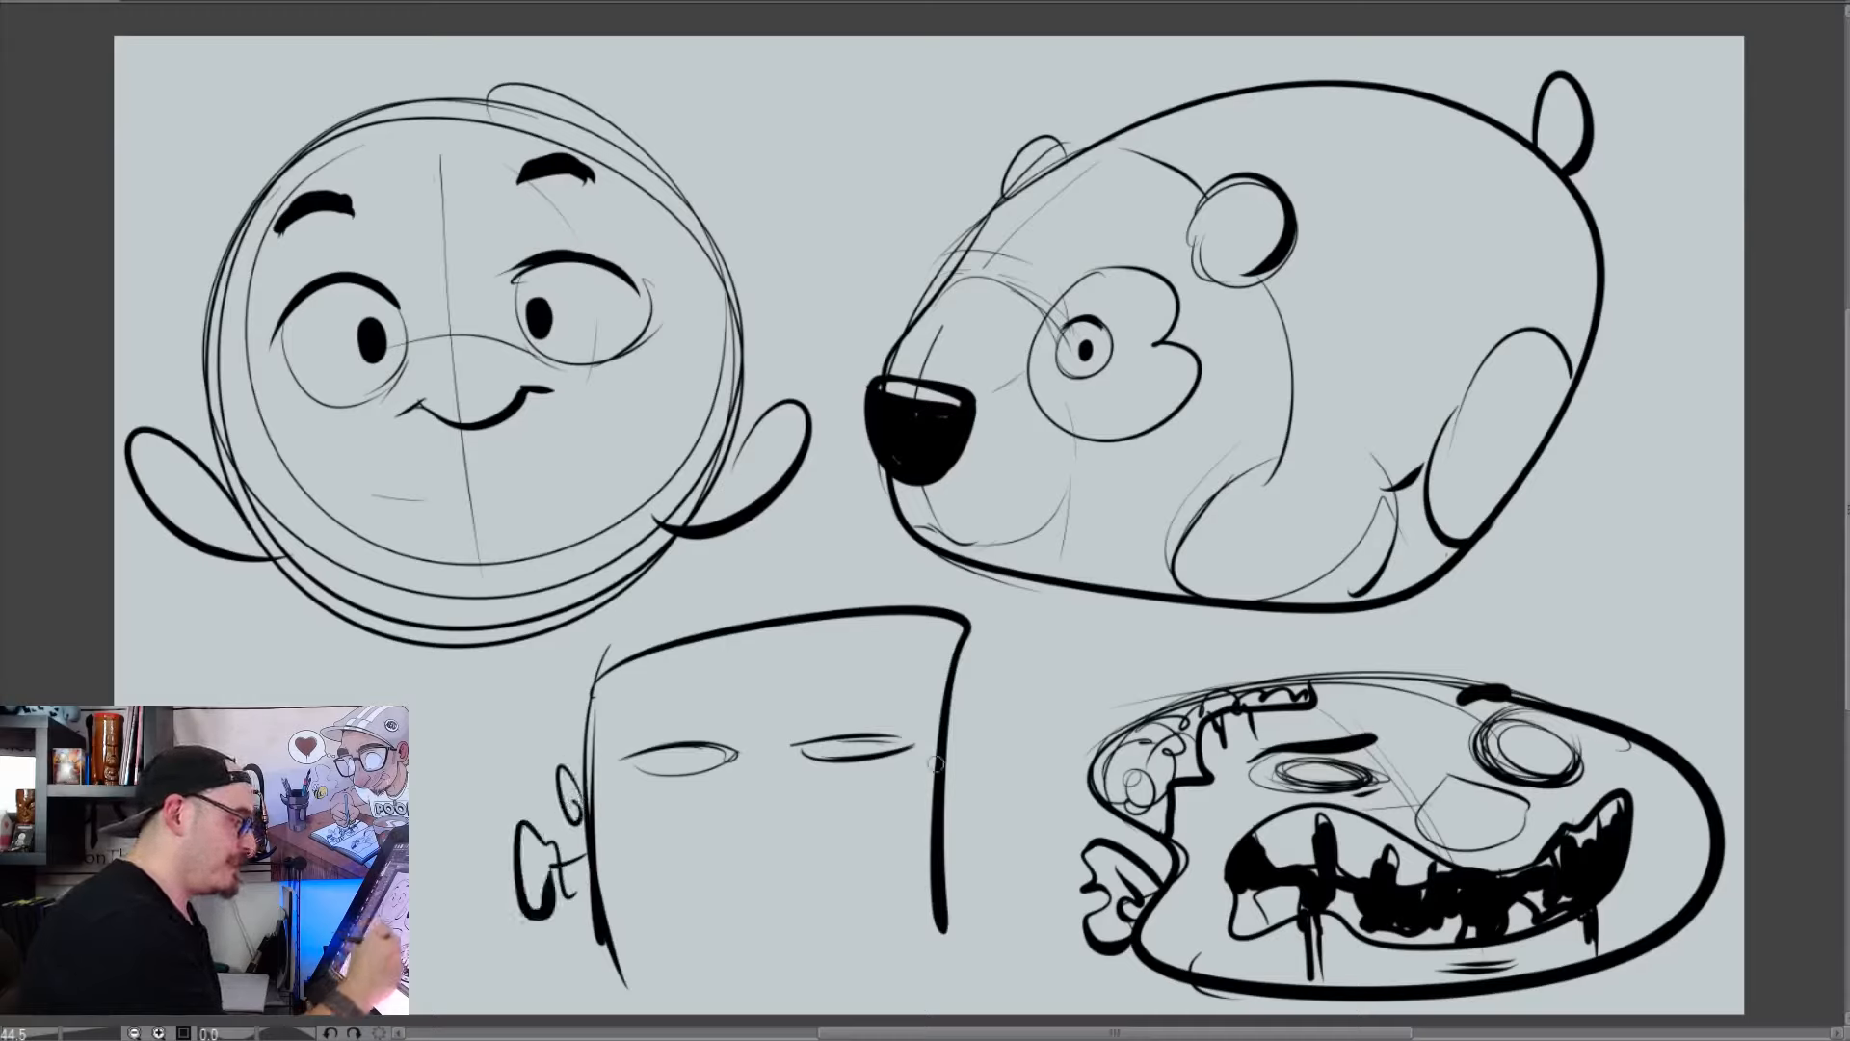
Add the second ear and neck bolt to the boxy head and thicken the bolts on both sides
{"action": "left_click_drag", "start_coordinate": [952, 790], "coordinate": [956, 740]}
{"action": "mouse_move", "coordinate": [931, 825]}
{"action": "left_mouse_down"}
{"action": "mouse_move", "coordinate": [996, 864]}
{"action": "mouse_move", "coordinate": [996, 787]}
{"action": "mouse_move", "coordinate": [1014, 820]}
{"action": "mouse_move", "coordinate": [992, 880]}
{"action": "left_mouse_up"}
{"action": "left_click_drag", "start_coordinate": [550, 827], "coordinate": [555, 904]}
{"action": "mouse_move", "coordinate": [552, 826]}
{"action": "left_mouse_down"}
{"action": "mouse_move", "coordinate": [518, 831]}
{"action": "mouse_move", "coordinate": [530, 908]}
{"action": "left_mouse_up"}
{"action": "left_click_drag", "start_coordinate": [583, 853], "coordinate": [557, 879]}
{"action": "left_click_drag", "start_coordinate": [935, 826], "coordinate": [970, 813]}
{"action": "left_click_drag", "start_coordinate": [946, 849], "coordinate": [967, 844]}
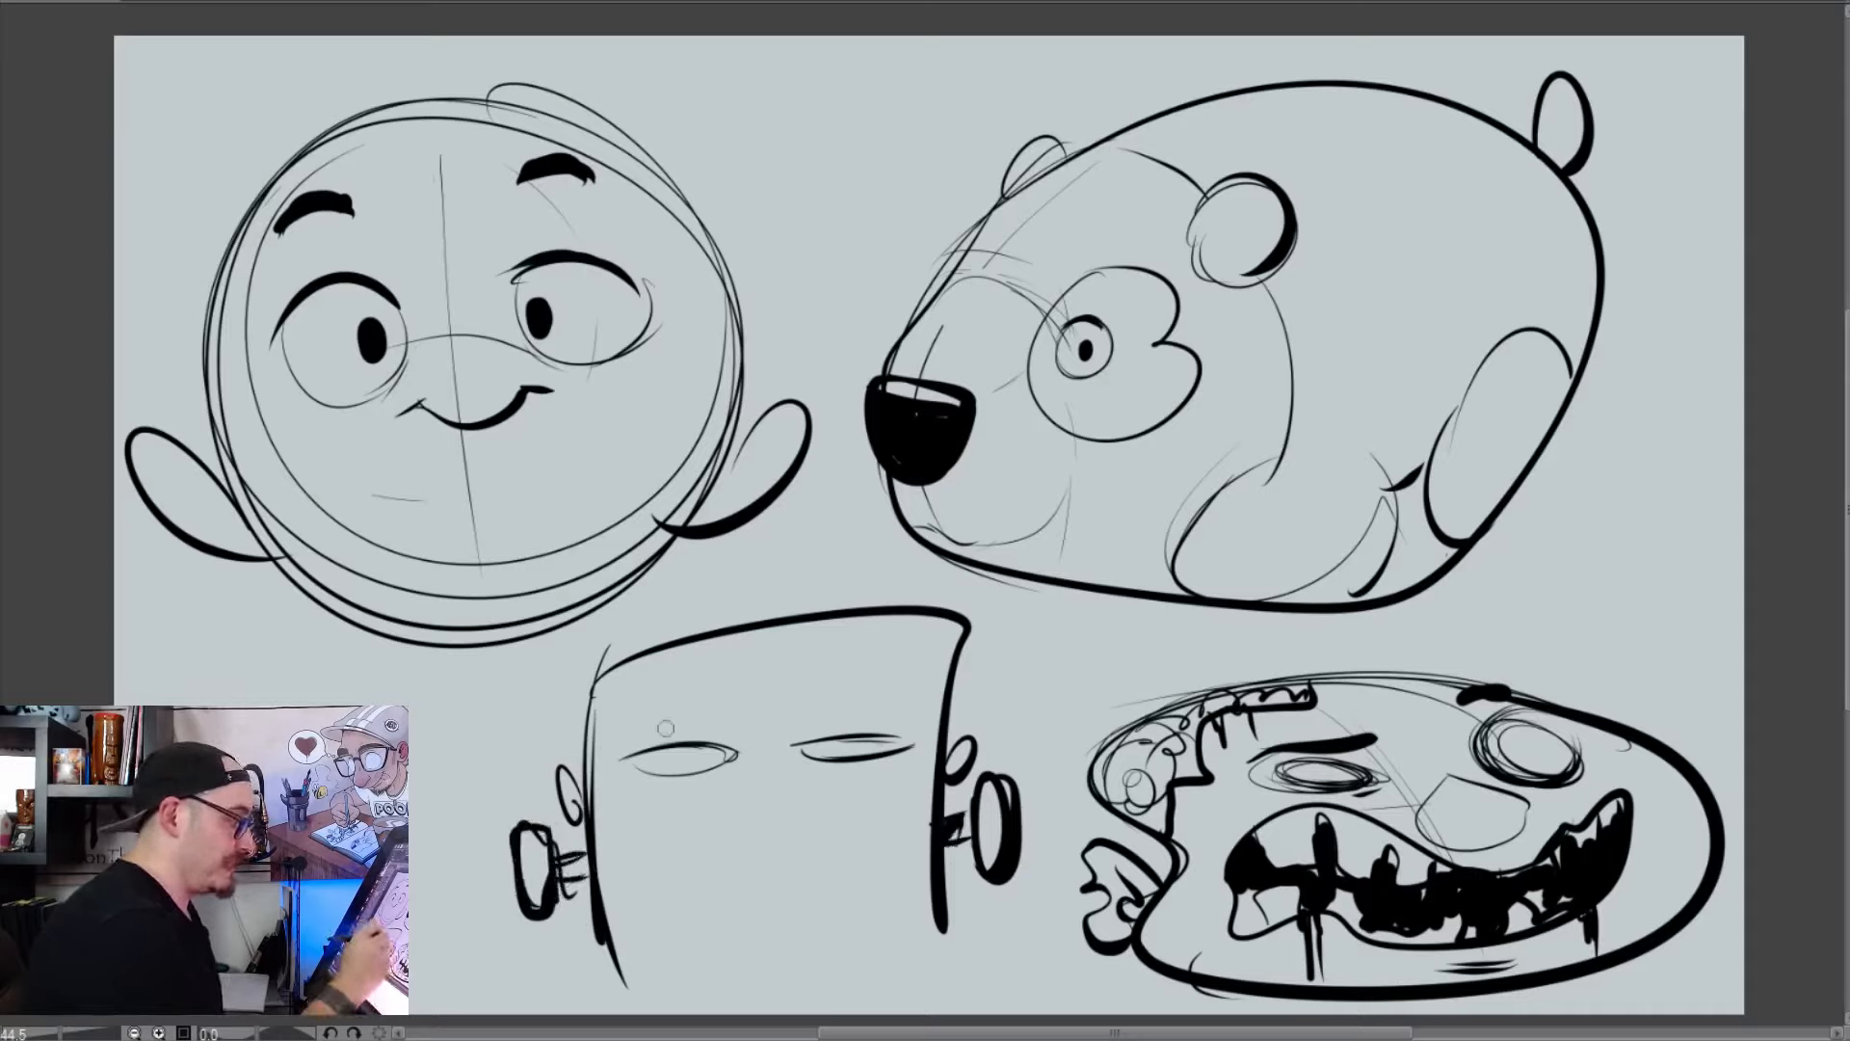
Ink thick flat eyebrows, bags under the eyes, a tiny open mouth and small dot pupils on the boxy head
{"action": "left_click_drag", "start_coordinate": [621, 734], "coordinate": [742, 723]}
{"action": "mouse_move", "coordinate": [915, 717]}
{"action": "left_mouse_down"}
{"action": "mouse_move", "coordinate": [817, 719]}
{"action": "mouse_move", "coordinate": [918, 715]}
{"action": "left_mouse_up"}
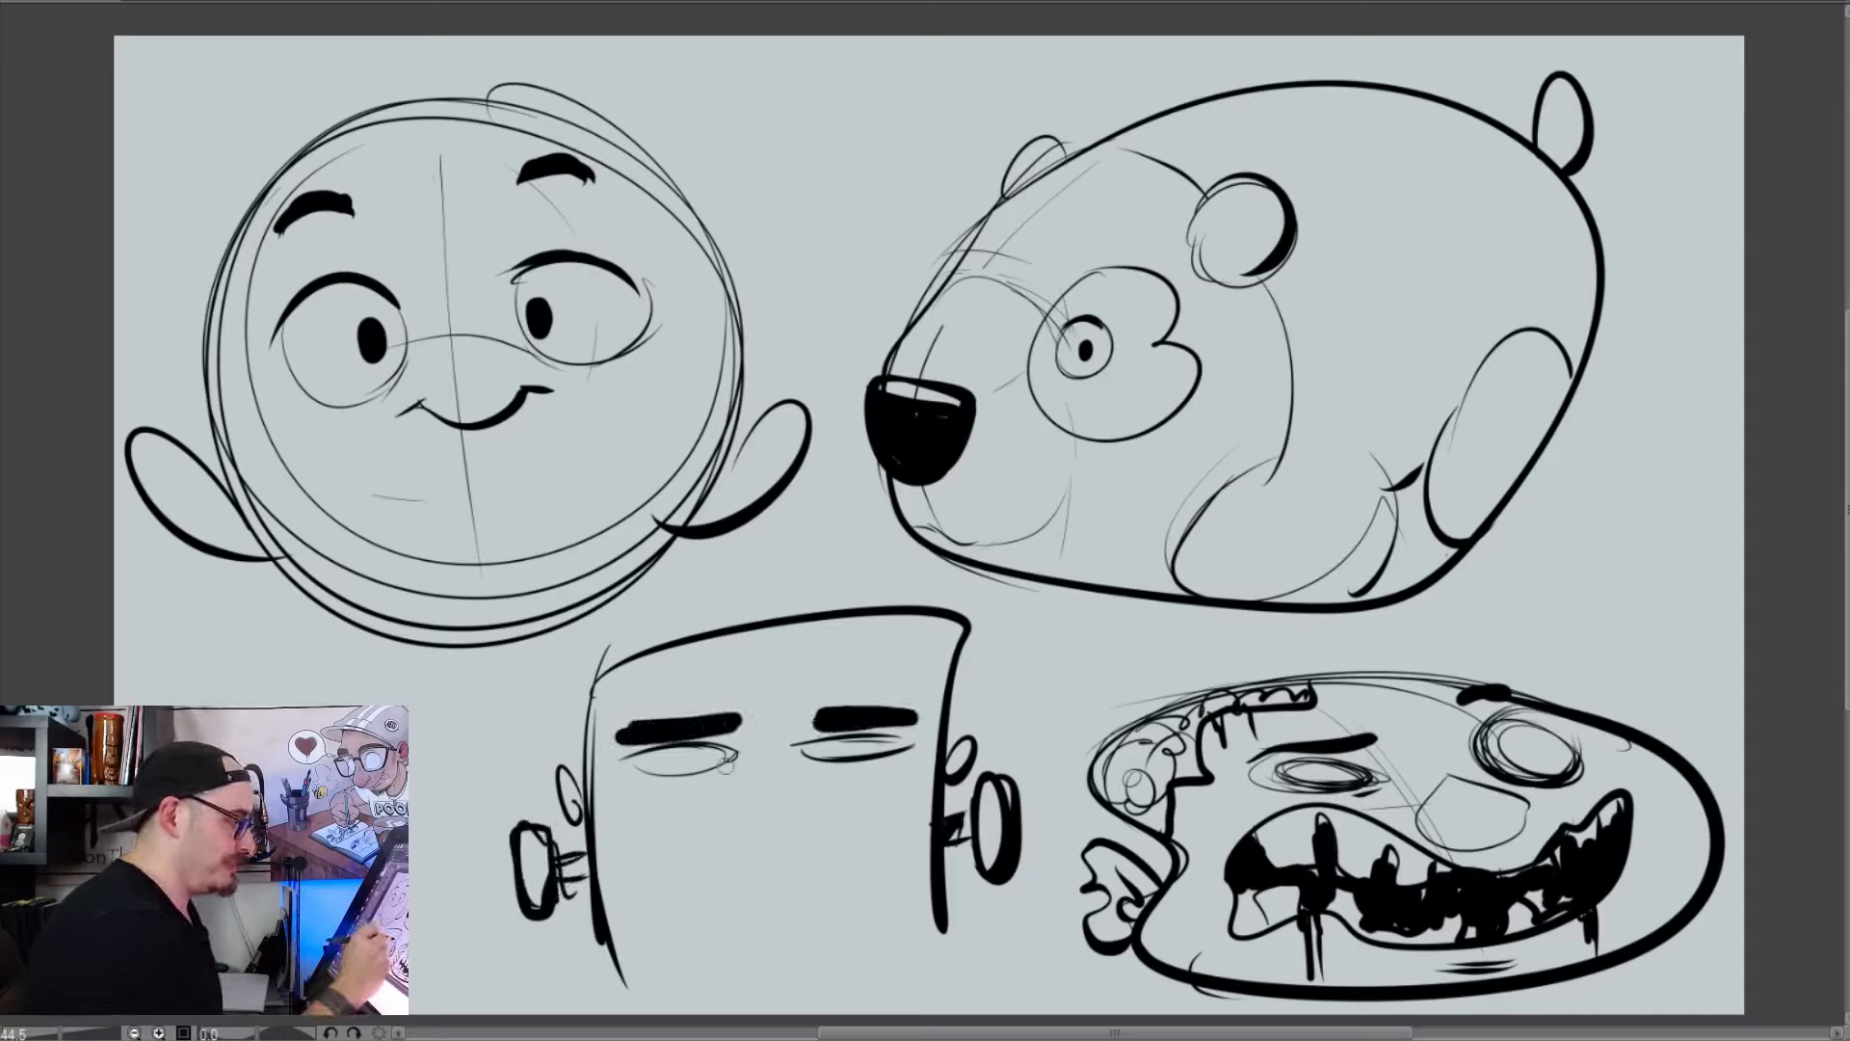
{"action": "left_click_drag", "start_coordinate": [737, 753], "coordinate": [674, 778]}
{"action": "left_click_drag", "start_coordinate": [804, 749], "coordinate": [877, 771]}
{"action": "mouse_move", "coordinate": [753, 956]}
{"action": "left_mouse_down"}
{"action": "mouse_move", "coordinate": [788, 920]}
{"action": "mouse_move", "coordinate": [750, 948]}
{"action": "mouse_move", "coordinate": [809, 932]}
{"action": "mouse_move", "coordinate": [760, 923]}
{"action": "left_mouse_up"}
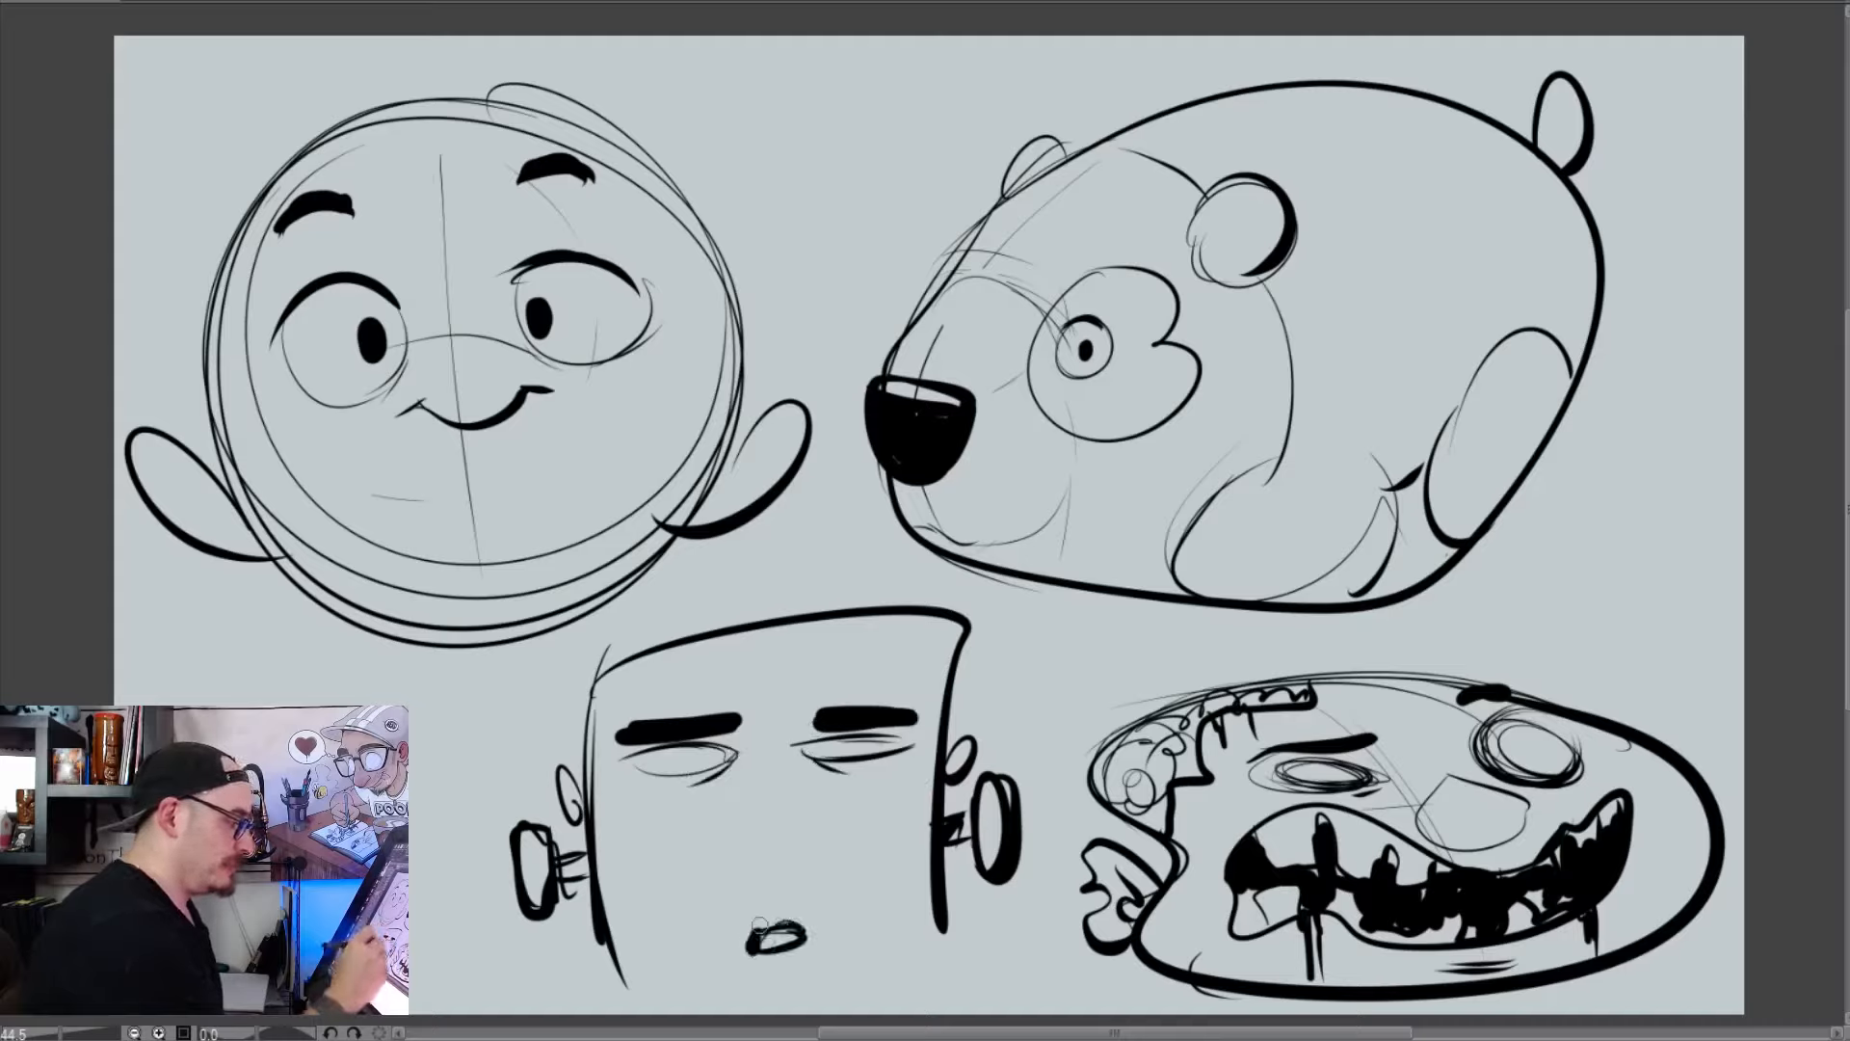
{"action": "left_click", "coordinate": [652, 760]}
{"action": "left_click", "coordinate": [883, 747]}
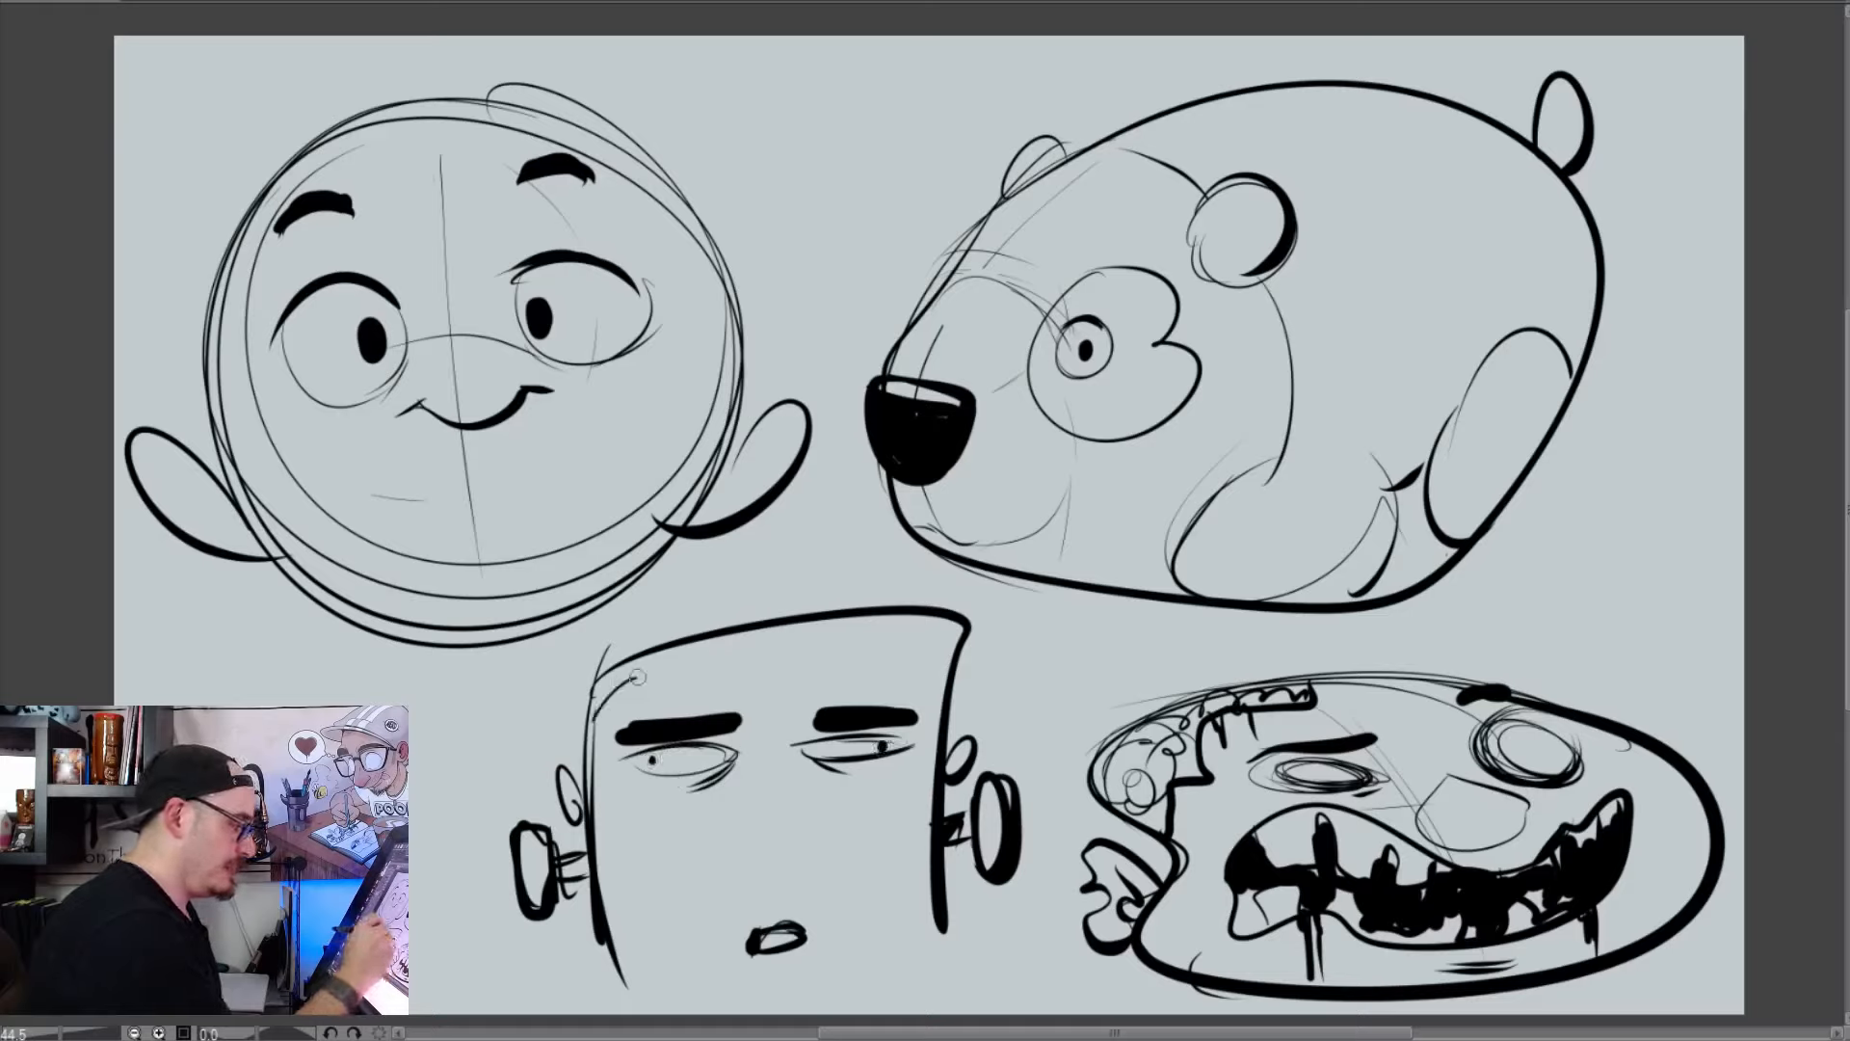
Ink a zigzag hairline with hatched hair, a large drooping nose and a wide square chin on the boxy head
{"action": "mouse_move", "coordinate": [637, 677]}
{"action": "left_mouse_down"}
{"action": "mouse_move", "coordinate": [845, 645]}
{"action": "mouse_move", "coordinate": [968, 658]}
{"action": "left_mouse_up"}
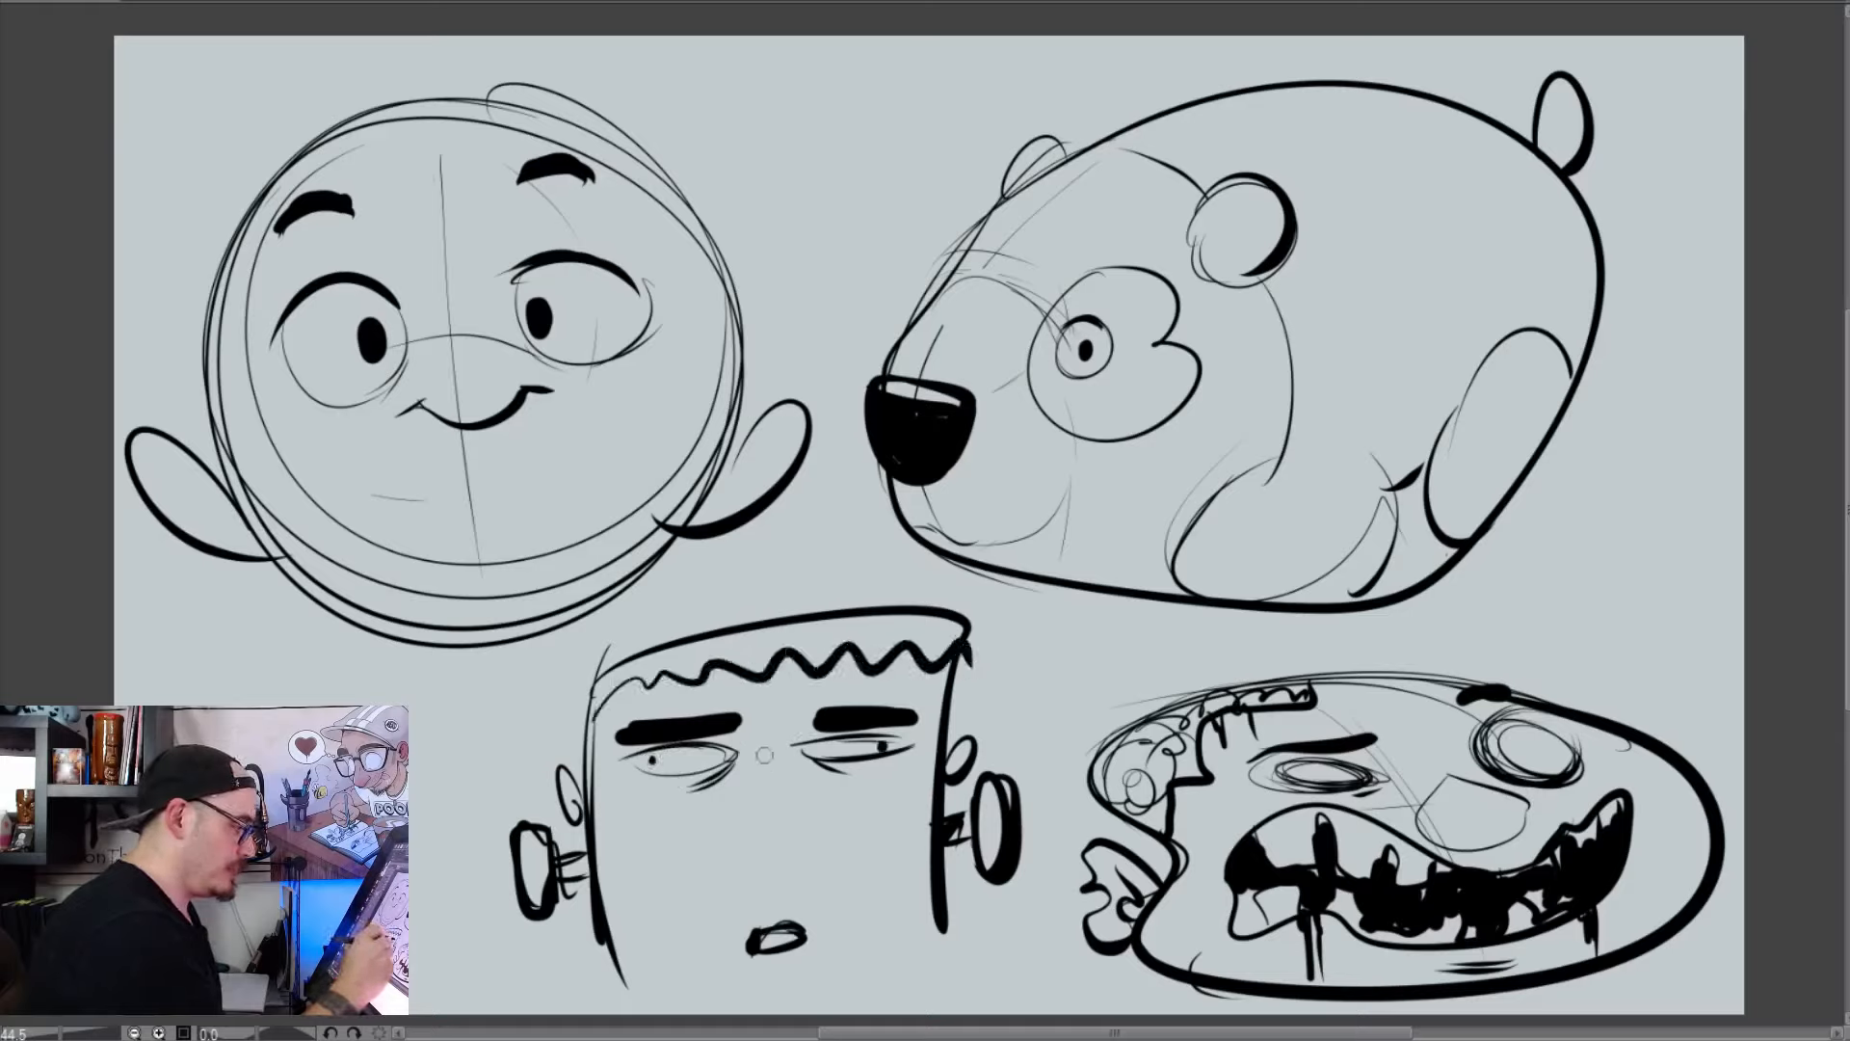
{"action": "mouse_move", "coordinate": [764, 755]}
{"action": "left_mouse_down"}
{"action": "mouse_move", "coordinate": [687, 849]}
{"action": "mouse_move", "coordinate": [853, 844]}
{"action": "mouse_move", "coordinate": [793, 918]}
{"action": "mouse_move", "coordinate": [781, 902]}
{"action": "mouse_move", "coordinate": [807, 1003]}
{"action": "mouse_move", "coordinate": [895, 928]}
{"action": "left_mouse_up"}
{"action": "left_click_drag", "start_coordinate": [723, 985], "coordinate": [675, 971]}
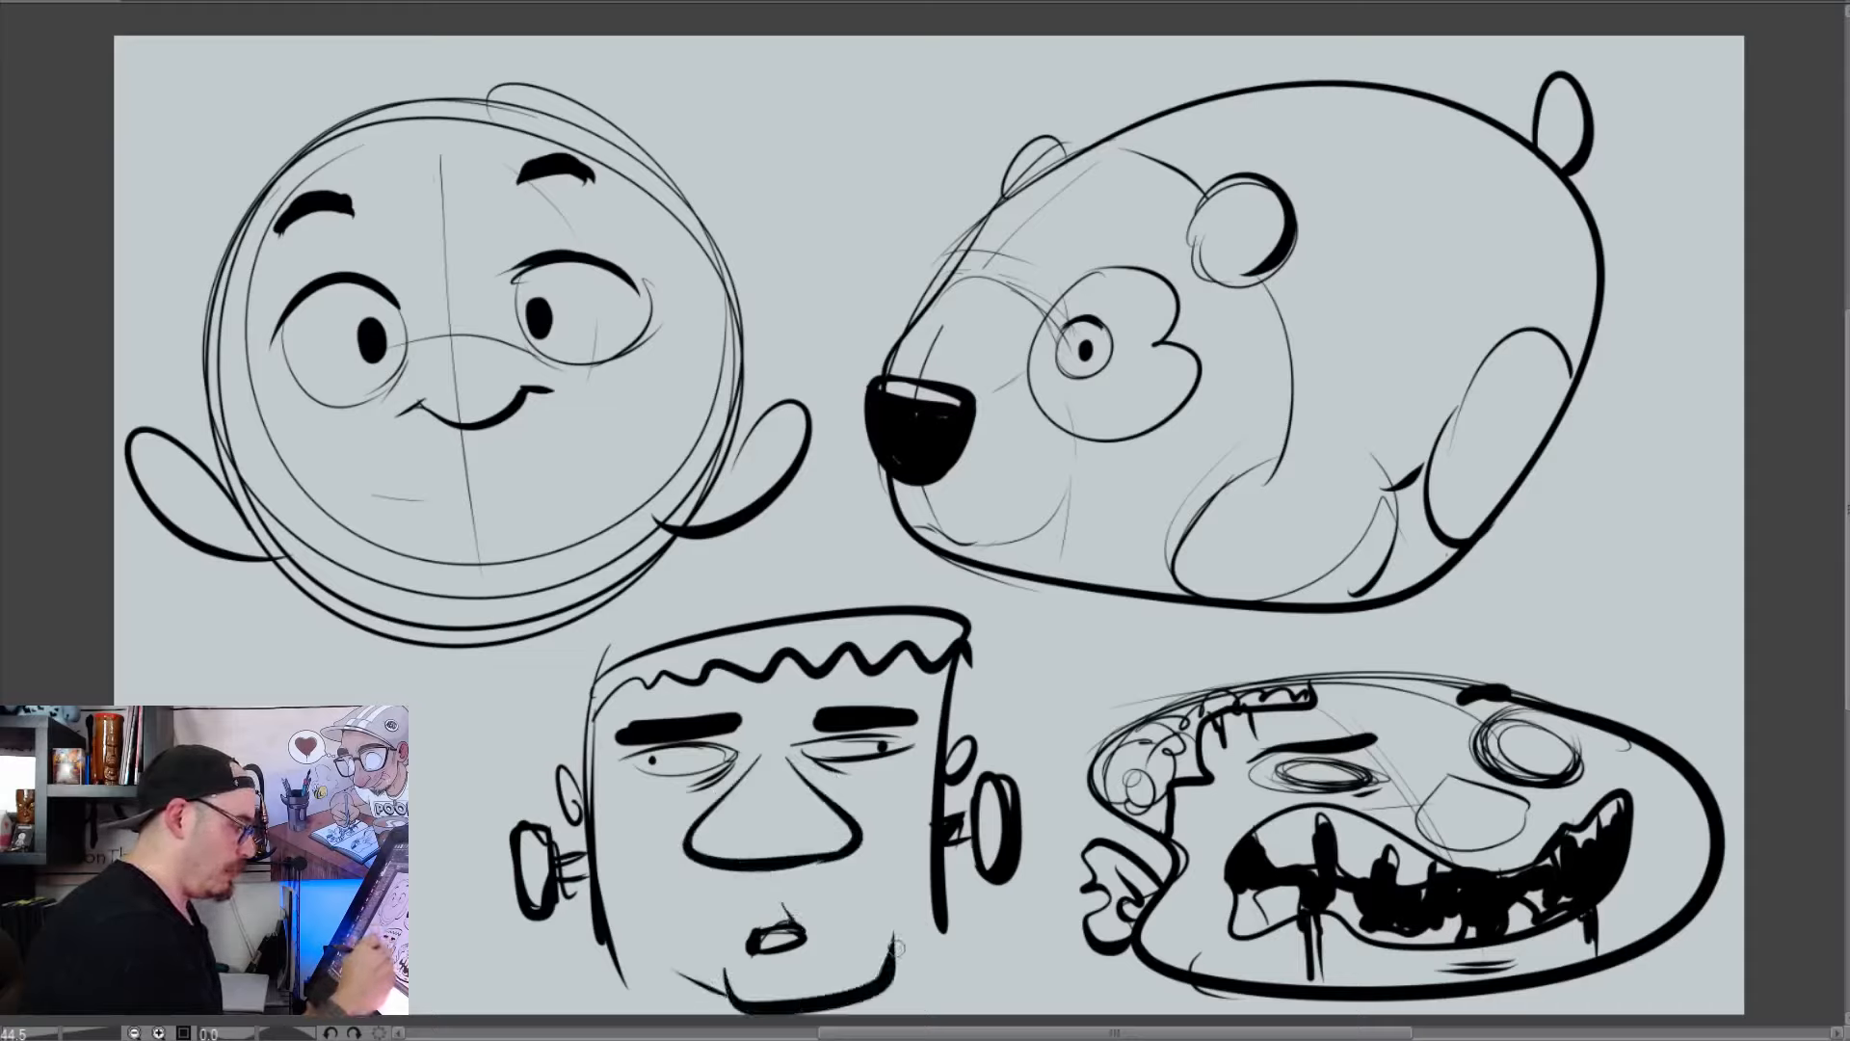
{"action": "left_click_drag", "start_coordinate": [896, 949], "coordinate": [923, 931]}
{"action": "mouse_move", "coordinate": [590, 723]}
{"action": "left_mouse_down"}
{"action": "mouse_move", "coordinate": [630, 662]}
{"action": "mouse_move", "coordinate": [717, 639]}
{"action": "mouse_move", "coordinate": [947, 631]}
{"action": "mouse_move", "coordinate": [870, 708]}
{"action": "left_mouse_up"}
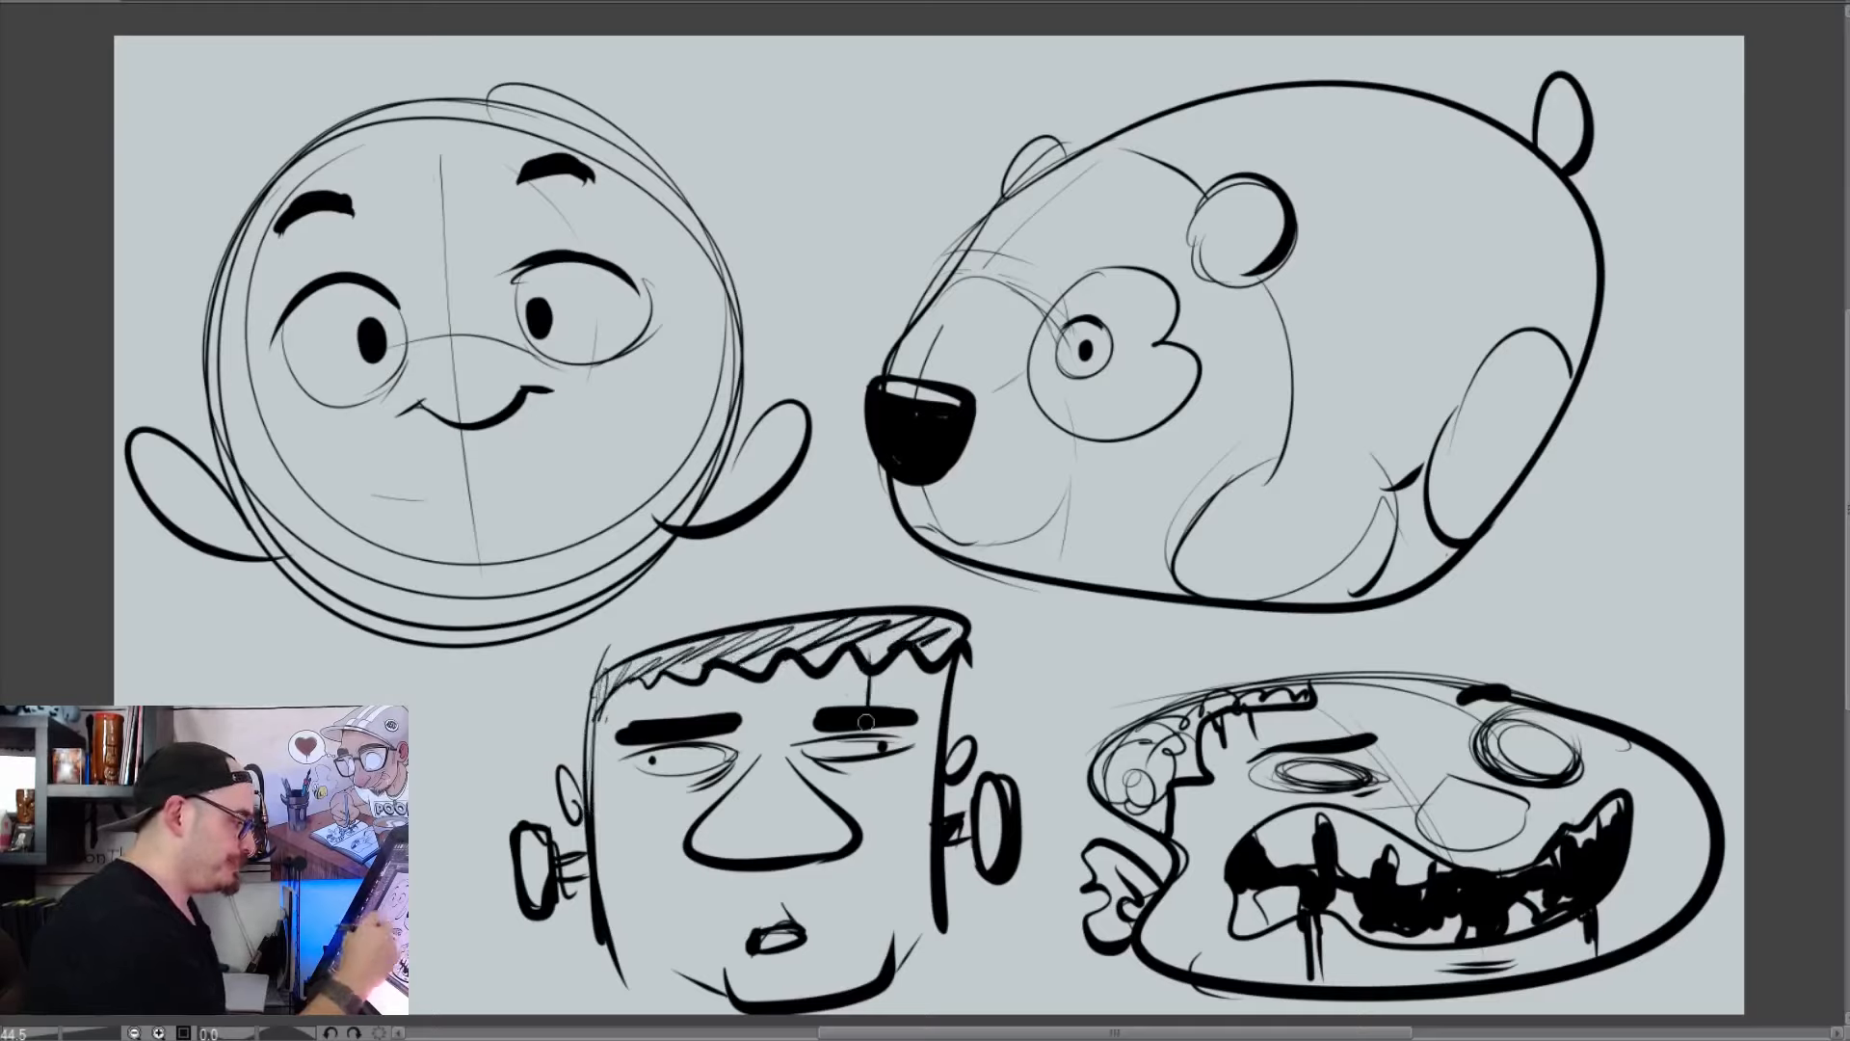
Add forehead and cheek lines to the boxy head and clear all the character drawings from the canvas
{"action": "mouse_move", "coordinate": [653, 674]}
{"action": "left_mouse_down"}
{"action": "mouse_move", "coordinate": [679, 826]}
{"action": "mouse_move", "coordinate": [605, 910]}
{"action": "left_mouse_up"}
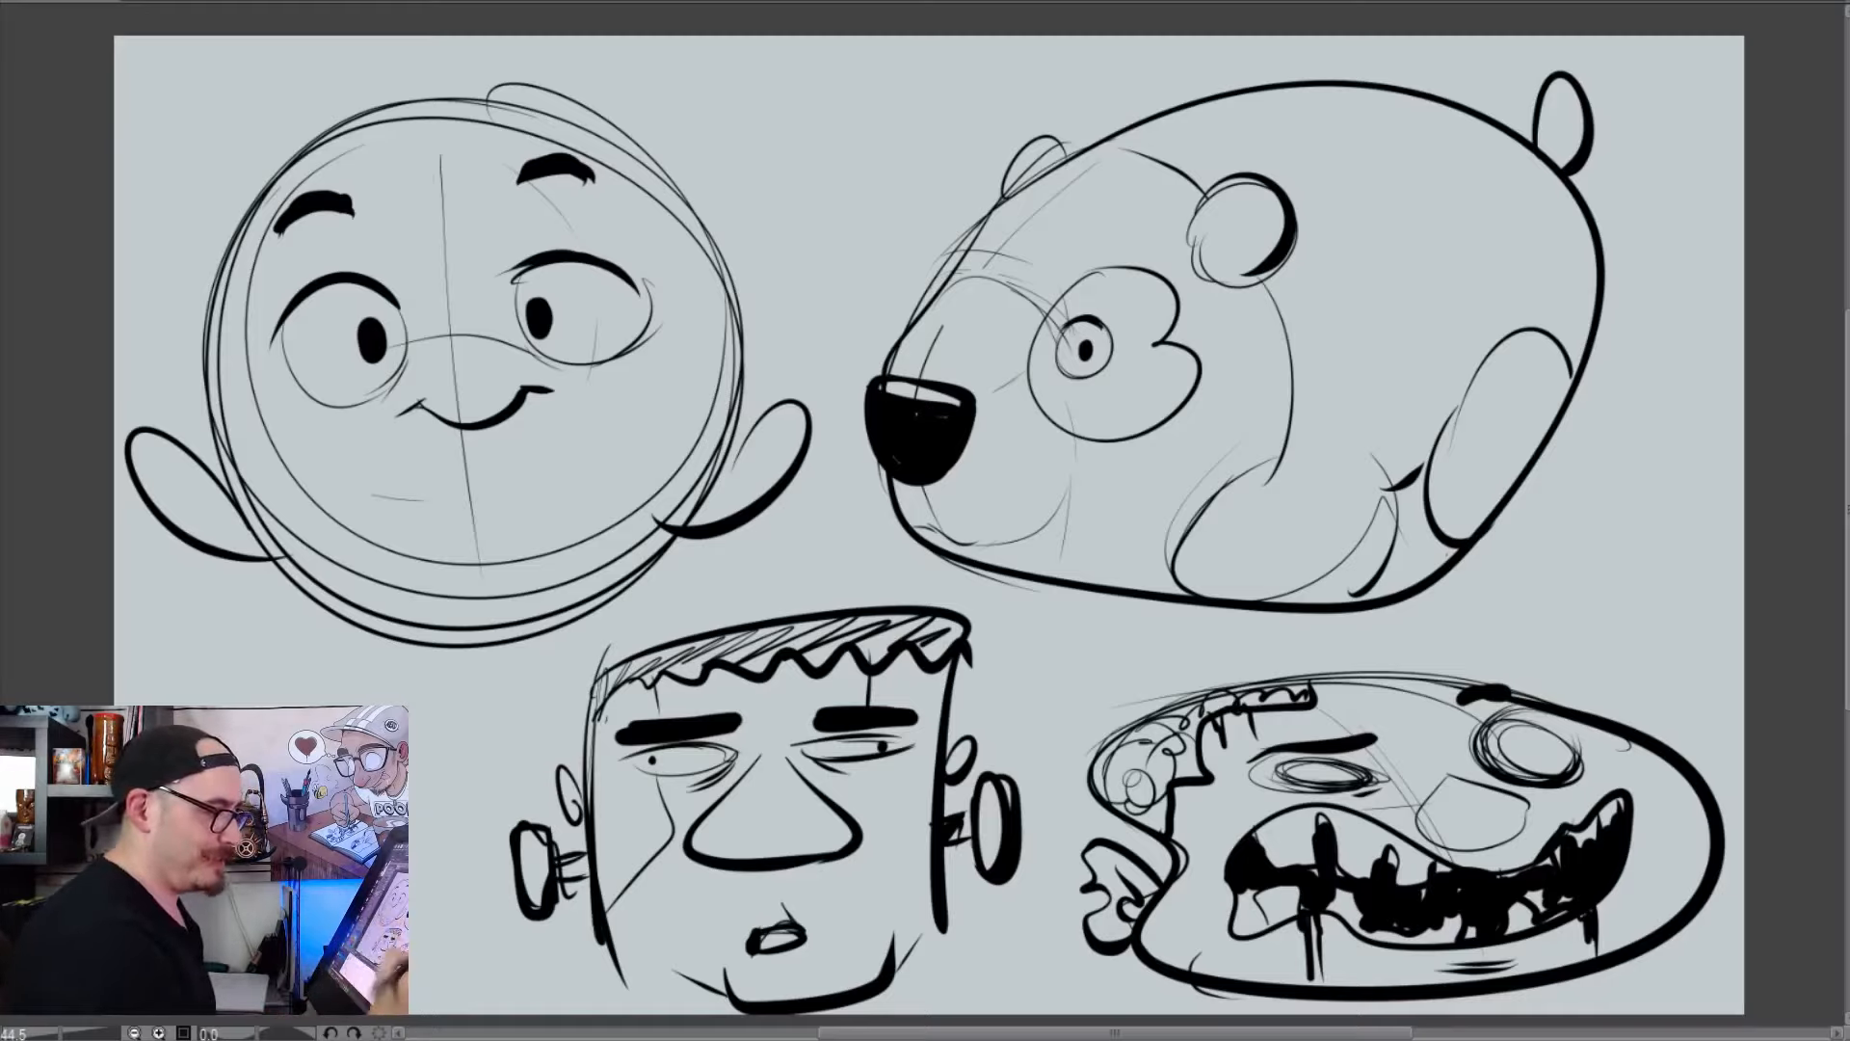
{"action": "key", "text": "Delete"}
Draw a large circle with curved strokes crossing its outline on the left, right and lower sides
{"action": "mouse_move", "coordinate": [1219, 287]}
{"action": "left_mouse_down"}
{"action": "mouse_move", "coordinate": [661, 461]}
{"action": "mouse_move", "coordinate": [636, 415]}
{"action": "left_mouse_up"}
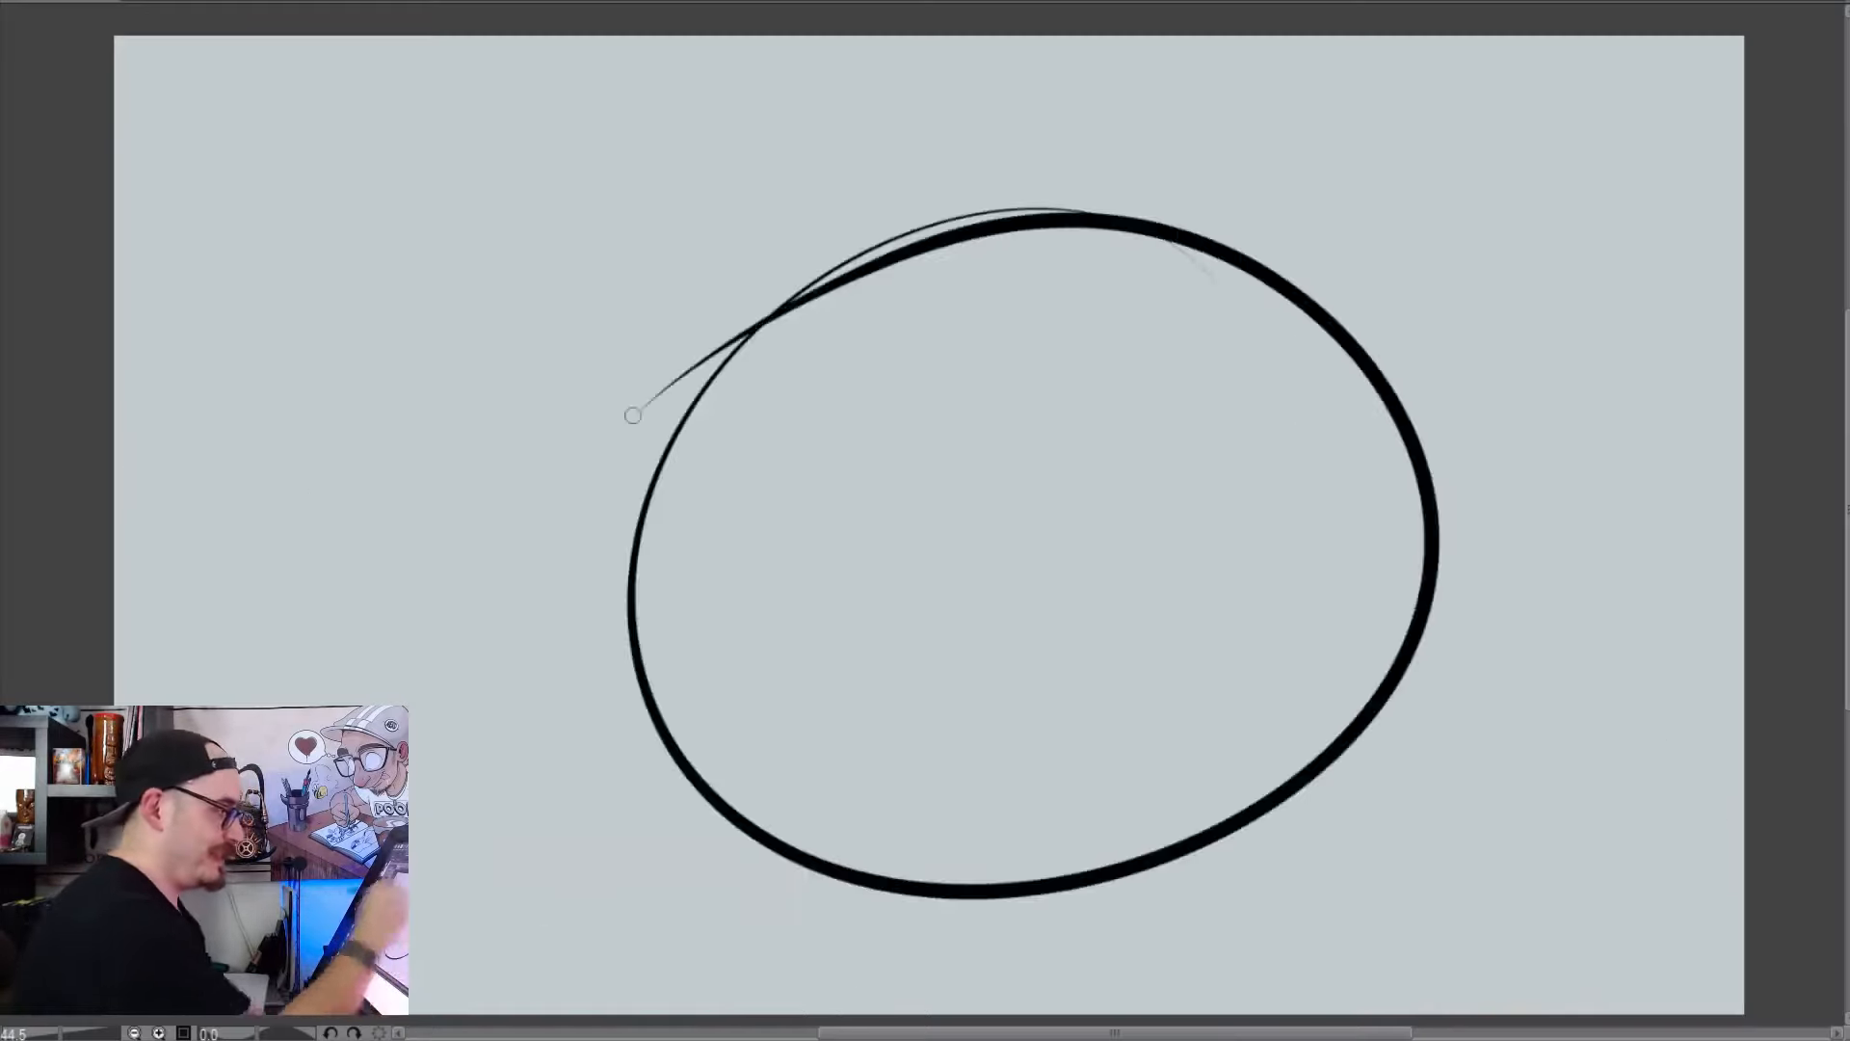
{"action": "key", "text": "Delete"}
{"action": "mouse_move", "coordinate": [1328, 262]}
{"action": "left_mouse_down"}
{"action": "mouse_move", "coordinate": [1344, 796]}
{"action": "mouse_move", "coordinate": [885, 302]}
{"action": "left_mouse_up"}
{"action": "left_click_drag", "start_coordinate": [1622, 333], "coordinate": [1130, 579]}
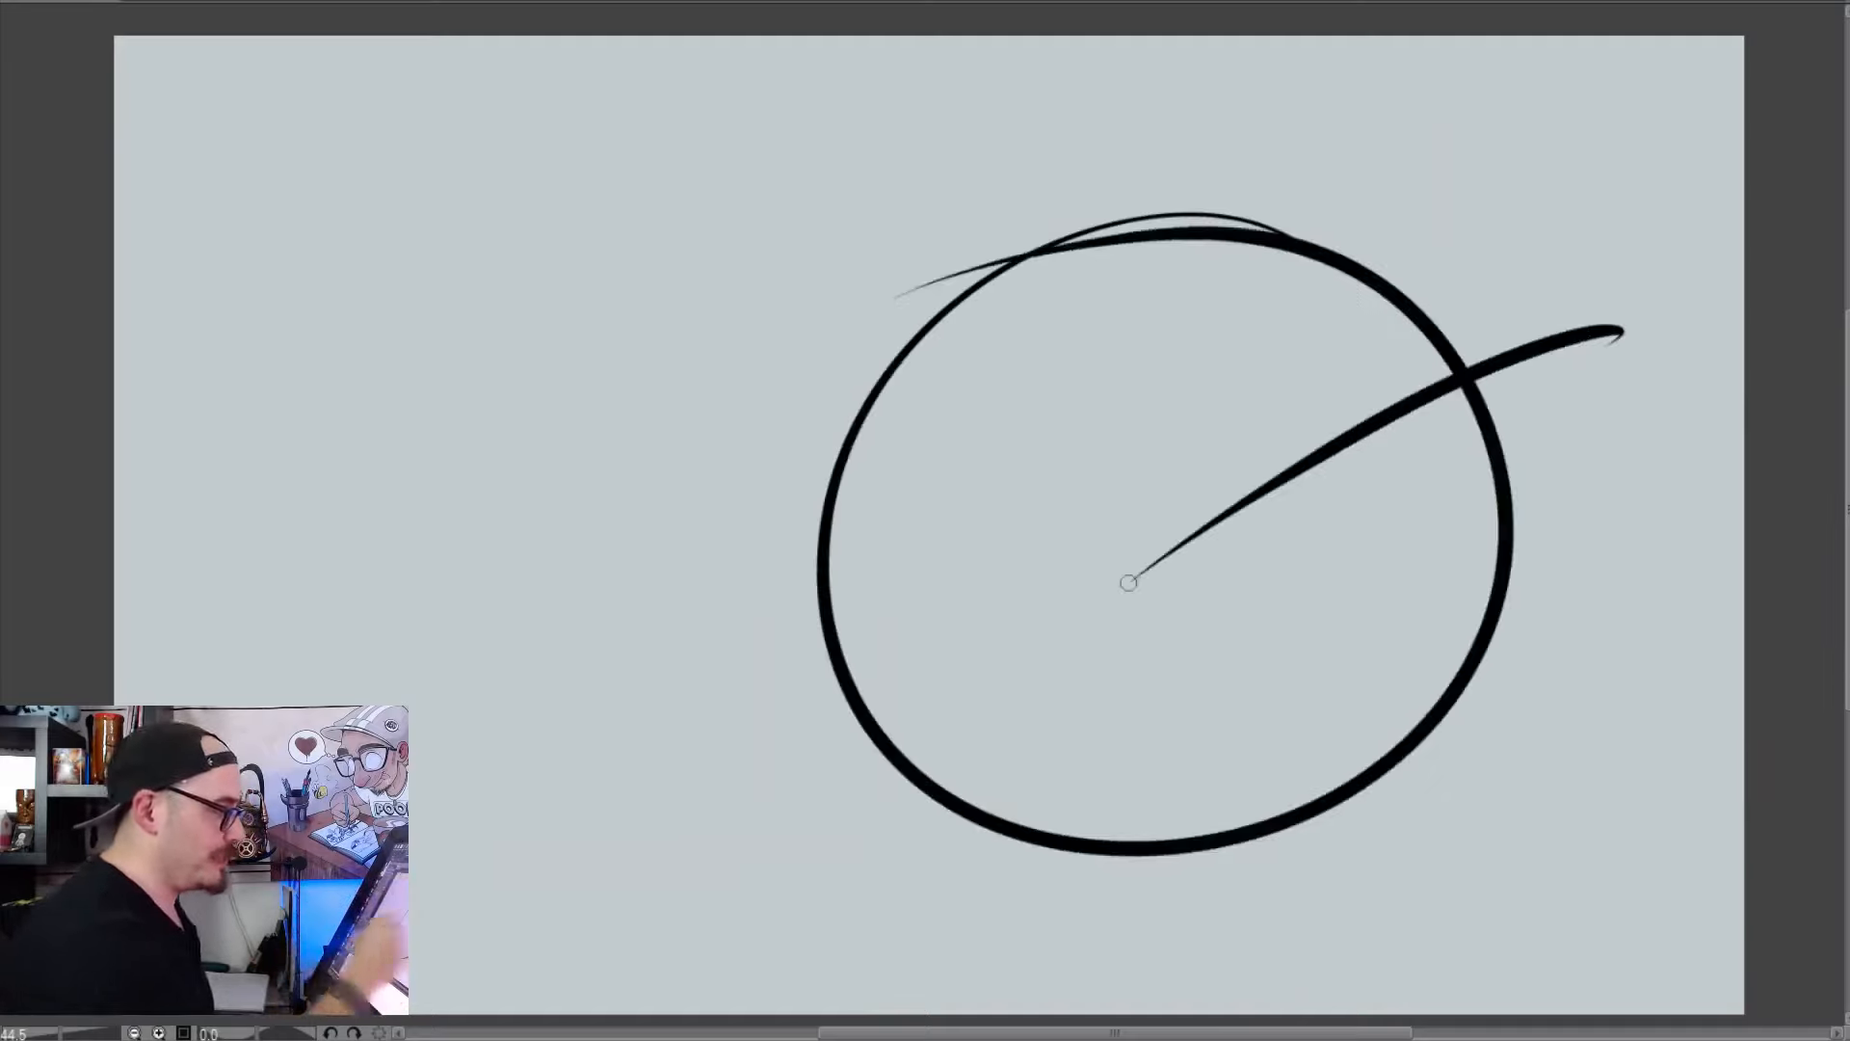
{"action": "mouse_move", "coordinate": [771, 344]}
{"action": "left_mouse_down"}
{"action": "mouse_move", "coordinate": [1029, 684]}
{"action": "mouse_move", "coordinate": [1260, 885]}
{"action": "mouse_move", "coordinate": [1439, 882]}
{"action": "left_mouse_up"}
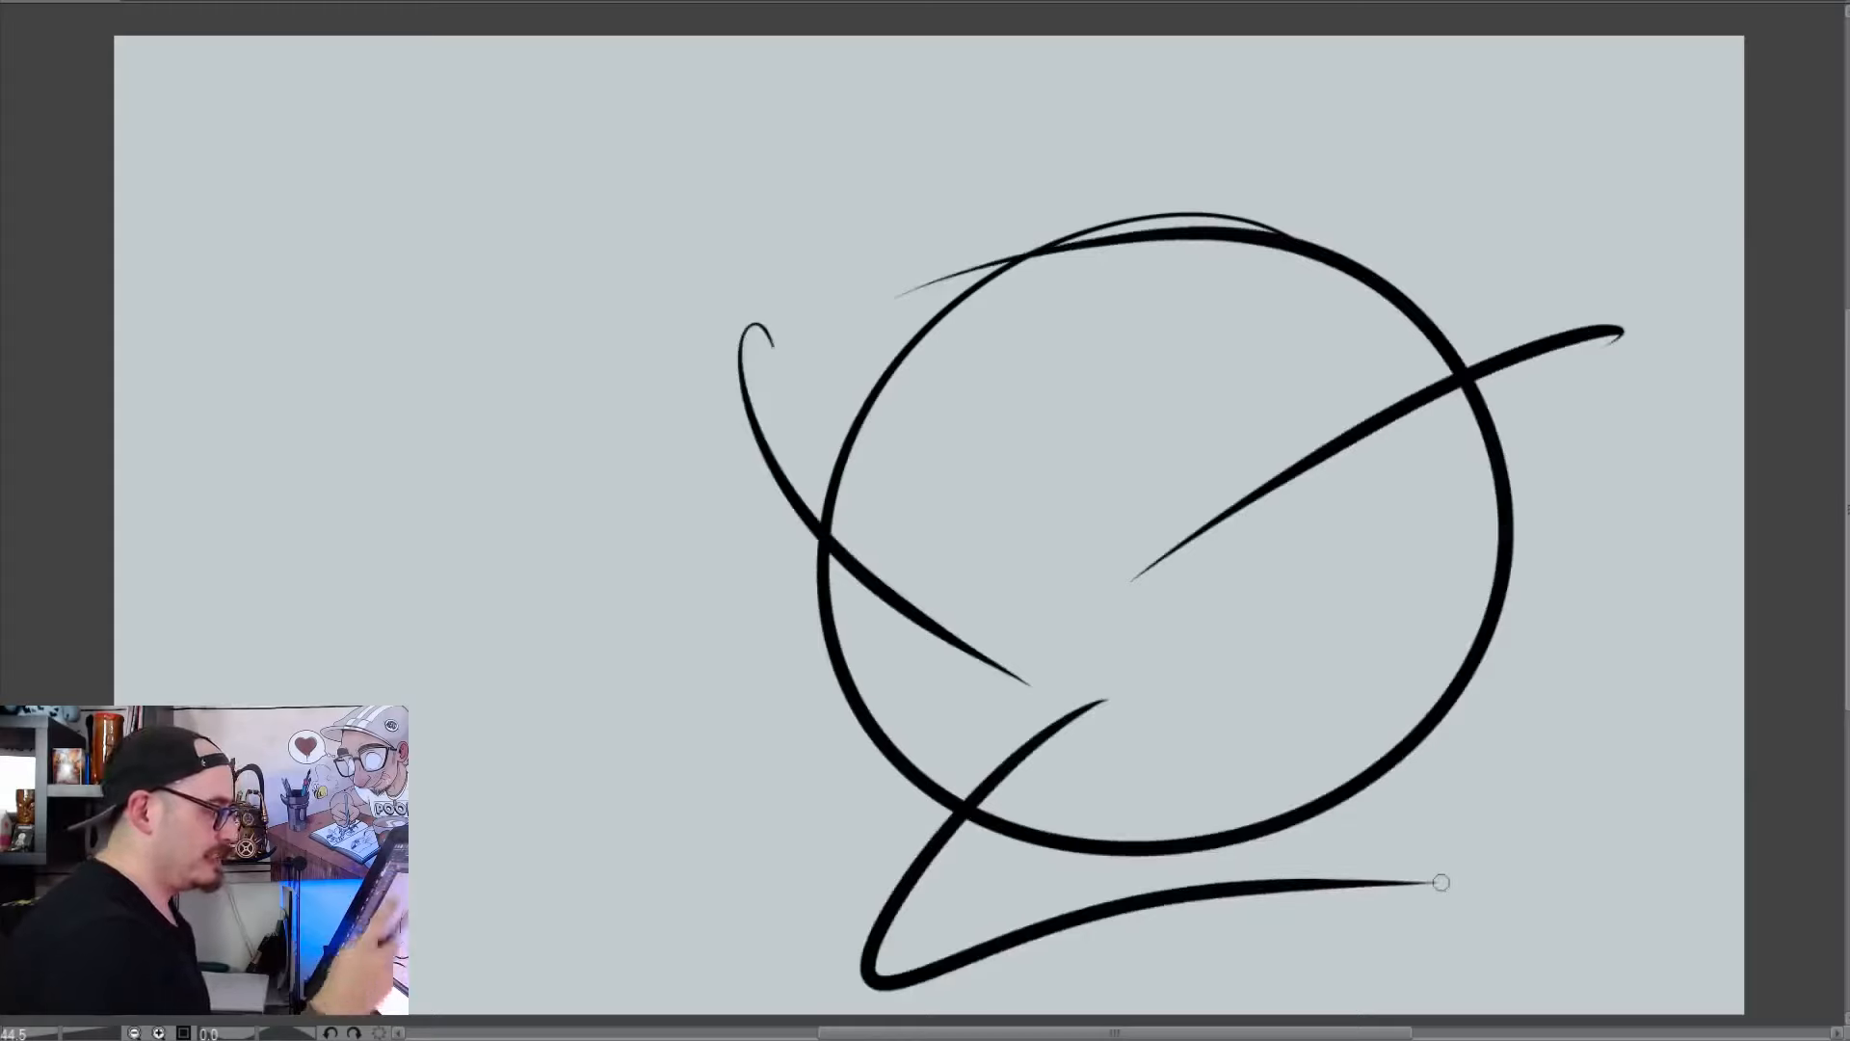
Erase the side strokes inside the circle and the lower stroke outside it, trimming each at its intersection with the outline
{"action": "key", "text": "e"}
{"action": "left_click", "coordinate": [946, 632]}
{"action": "left_click", "coordinate": [1257, 472]}
{"action": "key", "text": "p"}
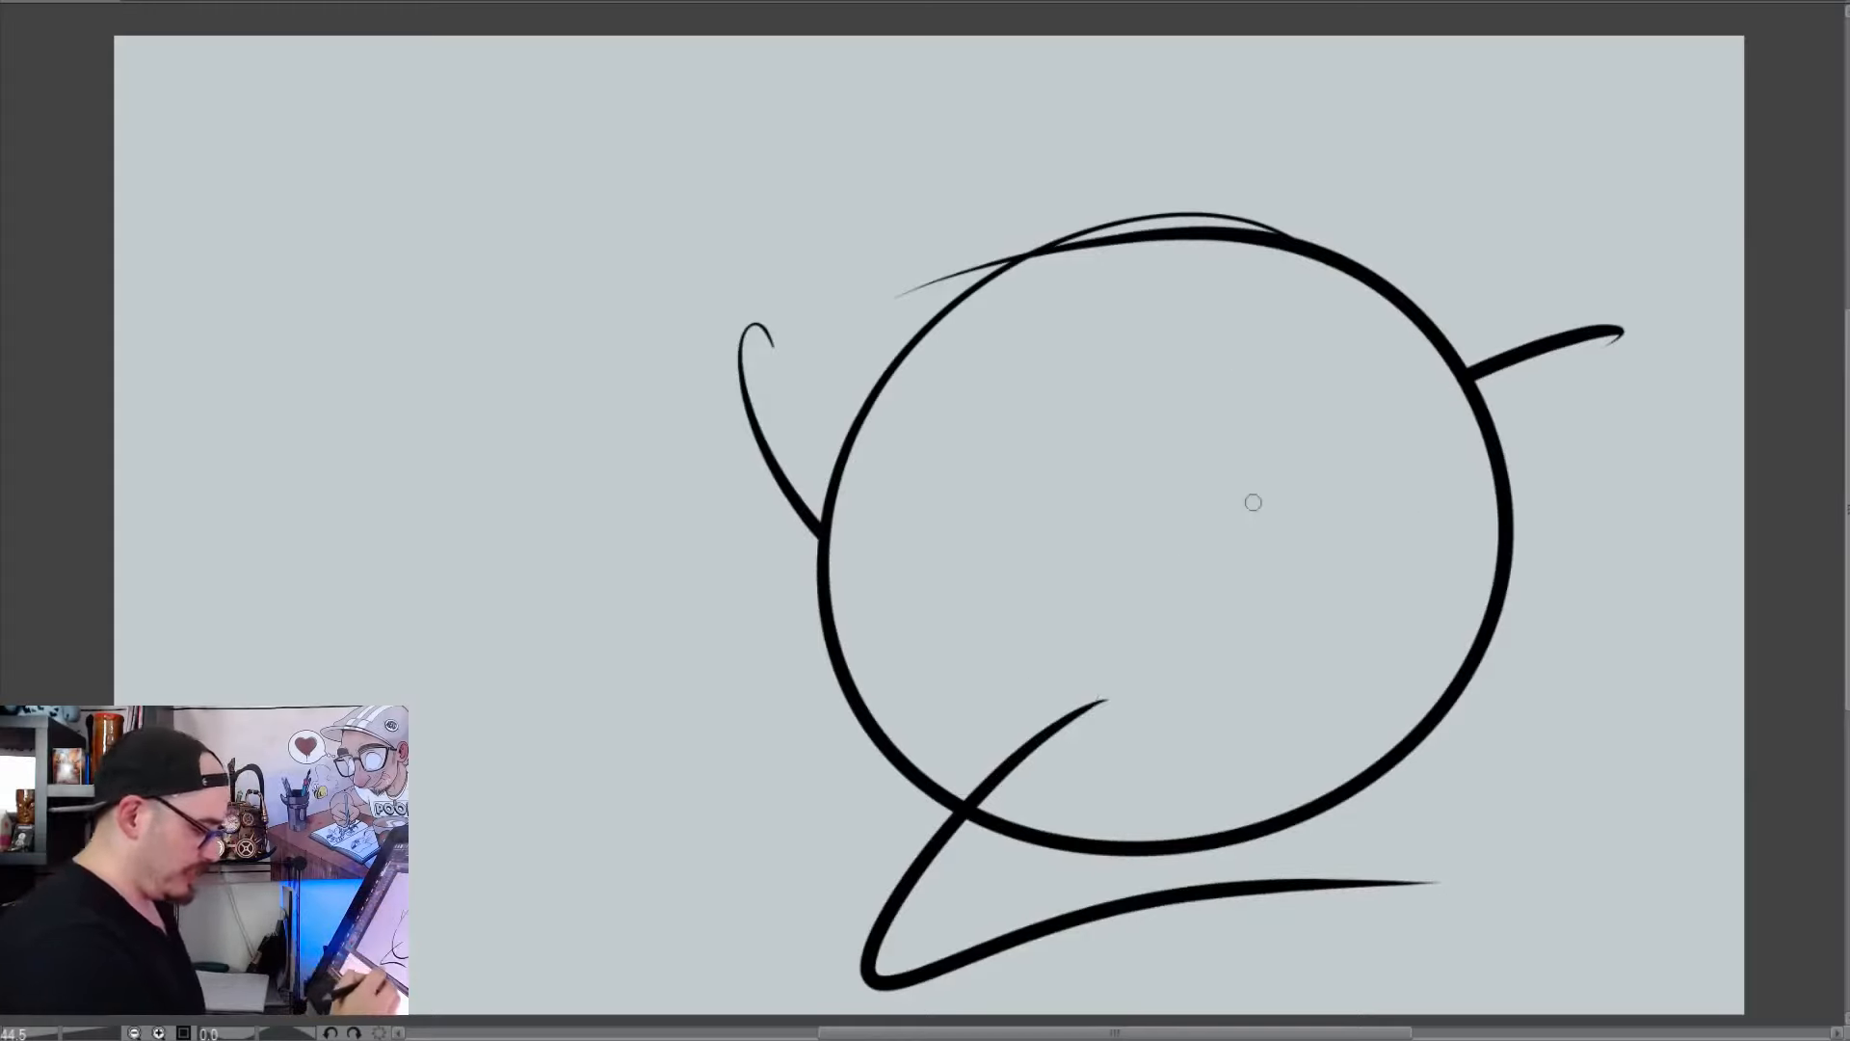
{"action": "key", "text": "e"}
{"action": "left_click", "coordinate": [921, 873]}
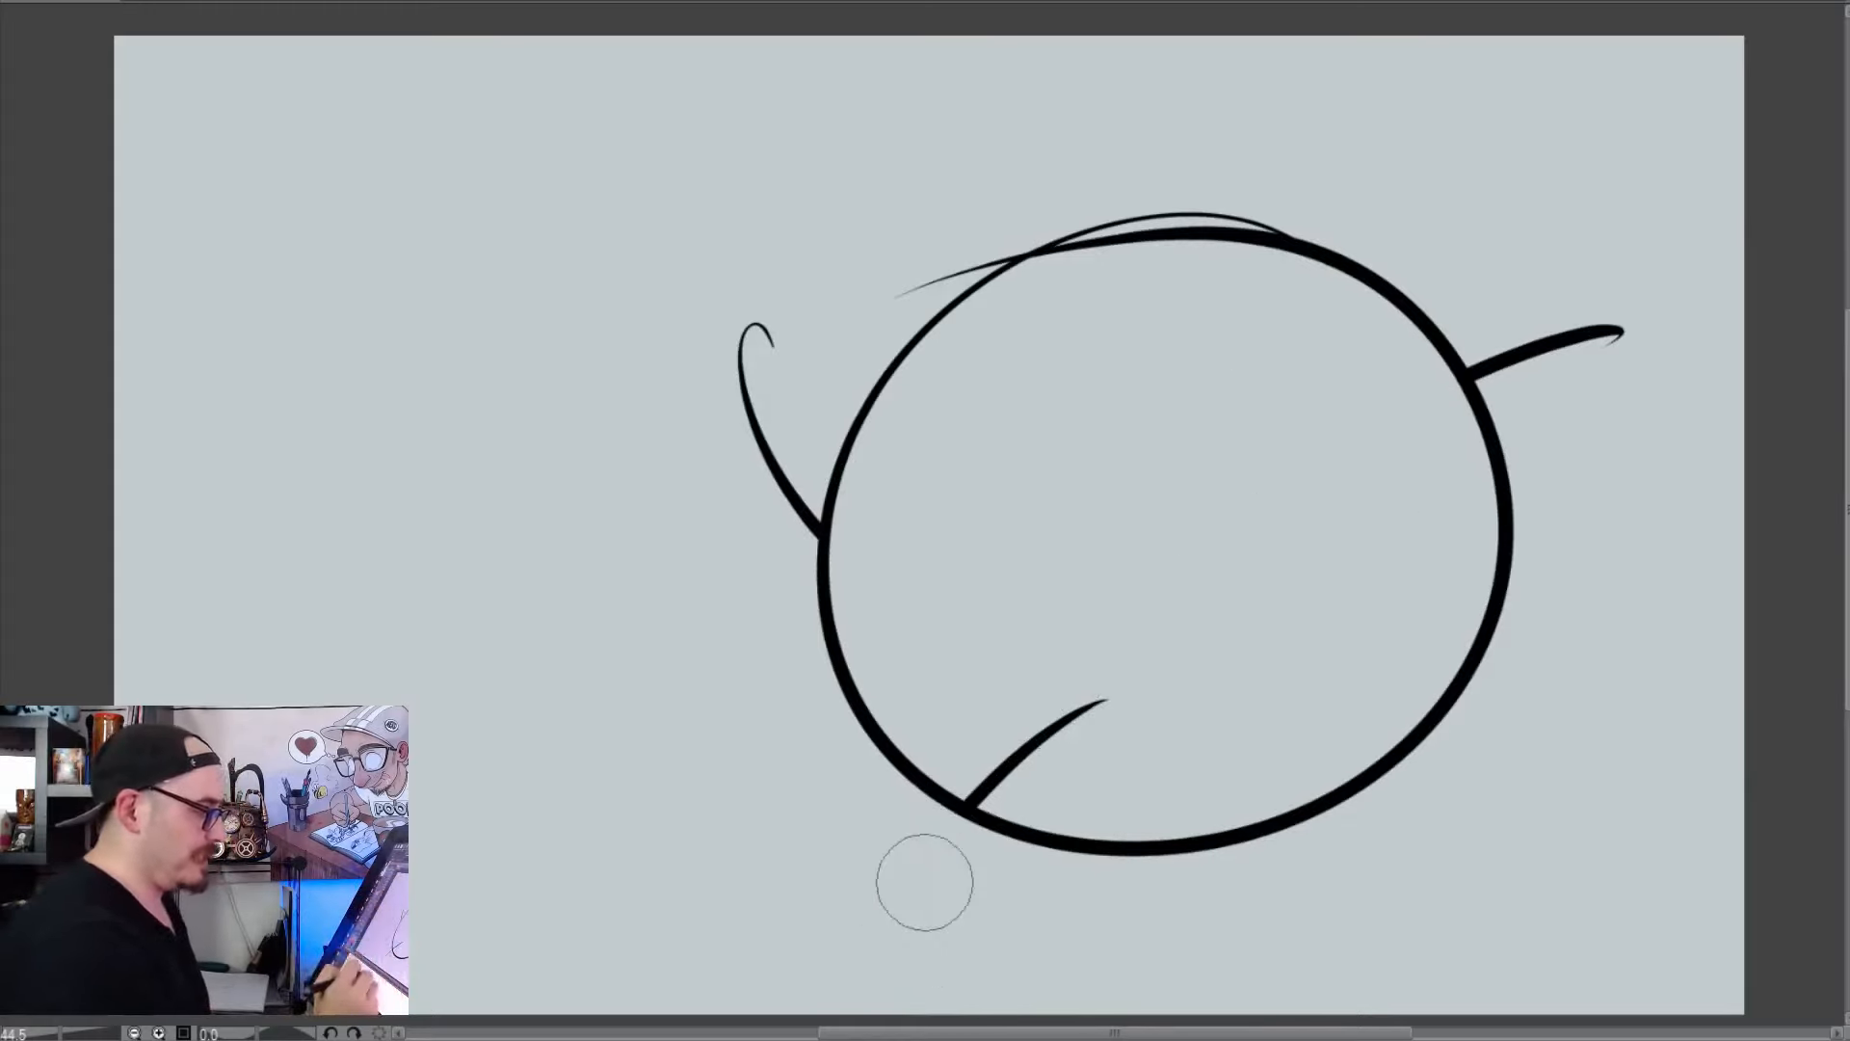
{"action": "left_click", "coordinate": [1050, 715]}
{"action": "key", "text": "ctrl+z"}
Draw another curved stroke across the circle's lower edge and erase the part inside the circle
{"action": "key", "text": "p"}
{"action": "left_click_drag", "start_coordinate": [980, 649], "coordinate": [1142, 961]}
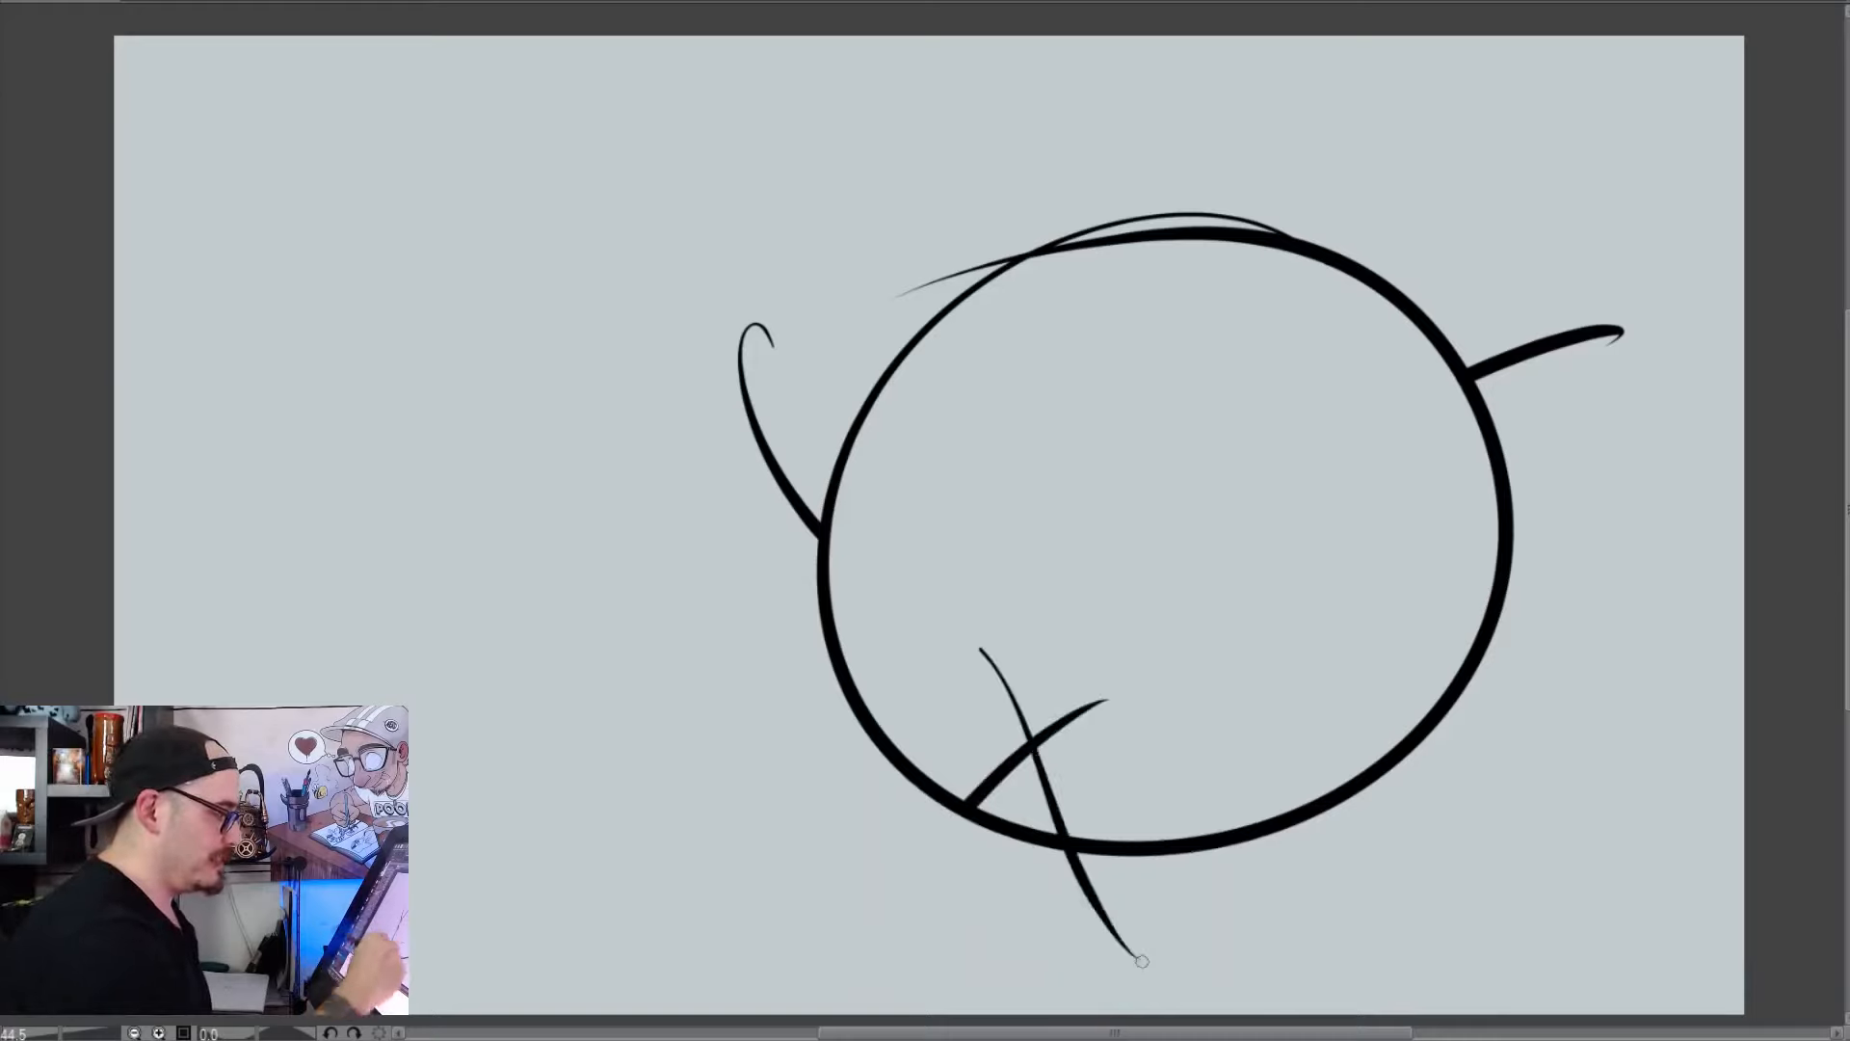
{"action": "key", "text": "e"}
{"action": "left_click", "coordinate": [1004, 694]}
{"action": "left_click", "coordinate": [1057, 794]}
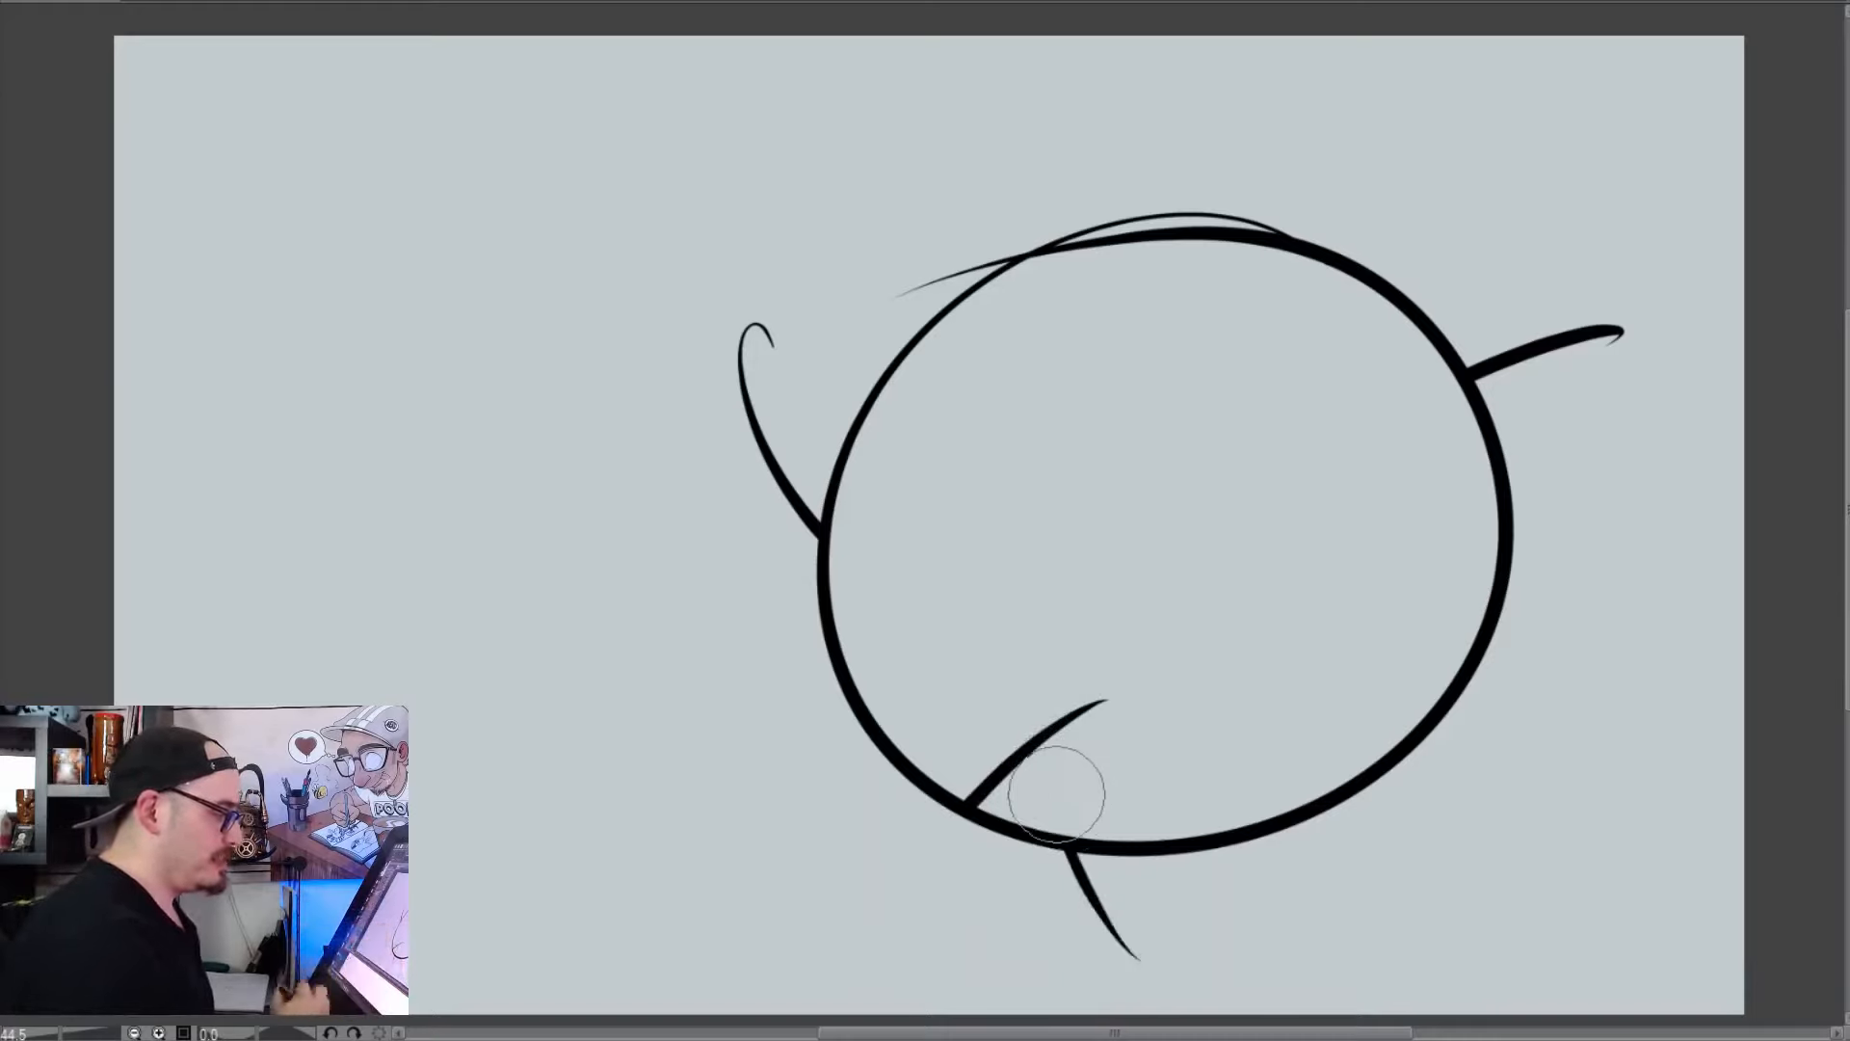
{"action": "key", "text": "p"}
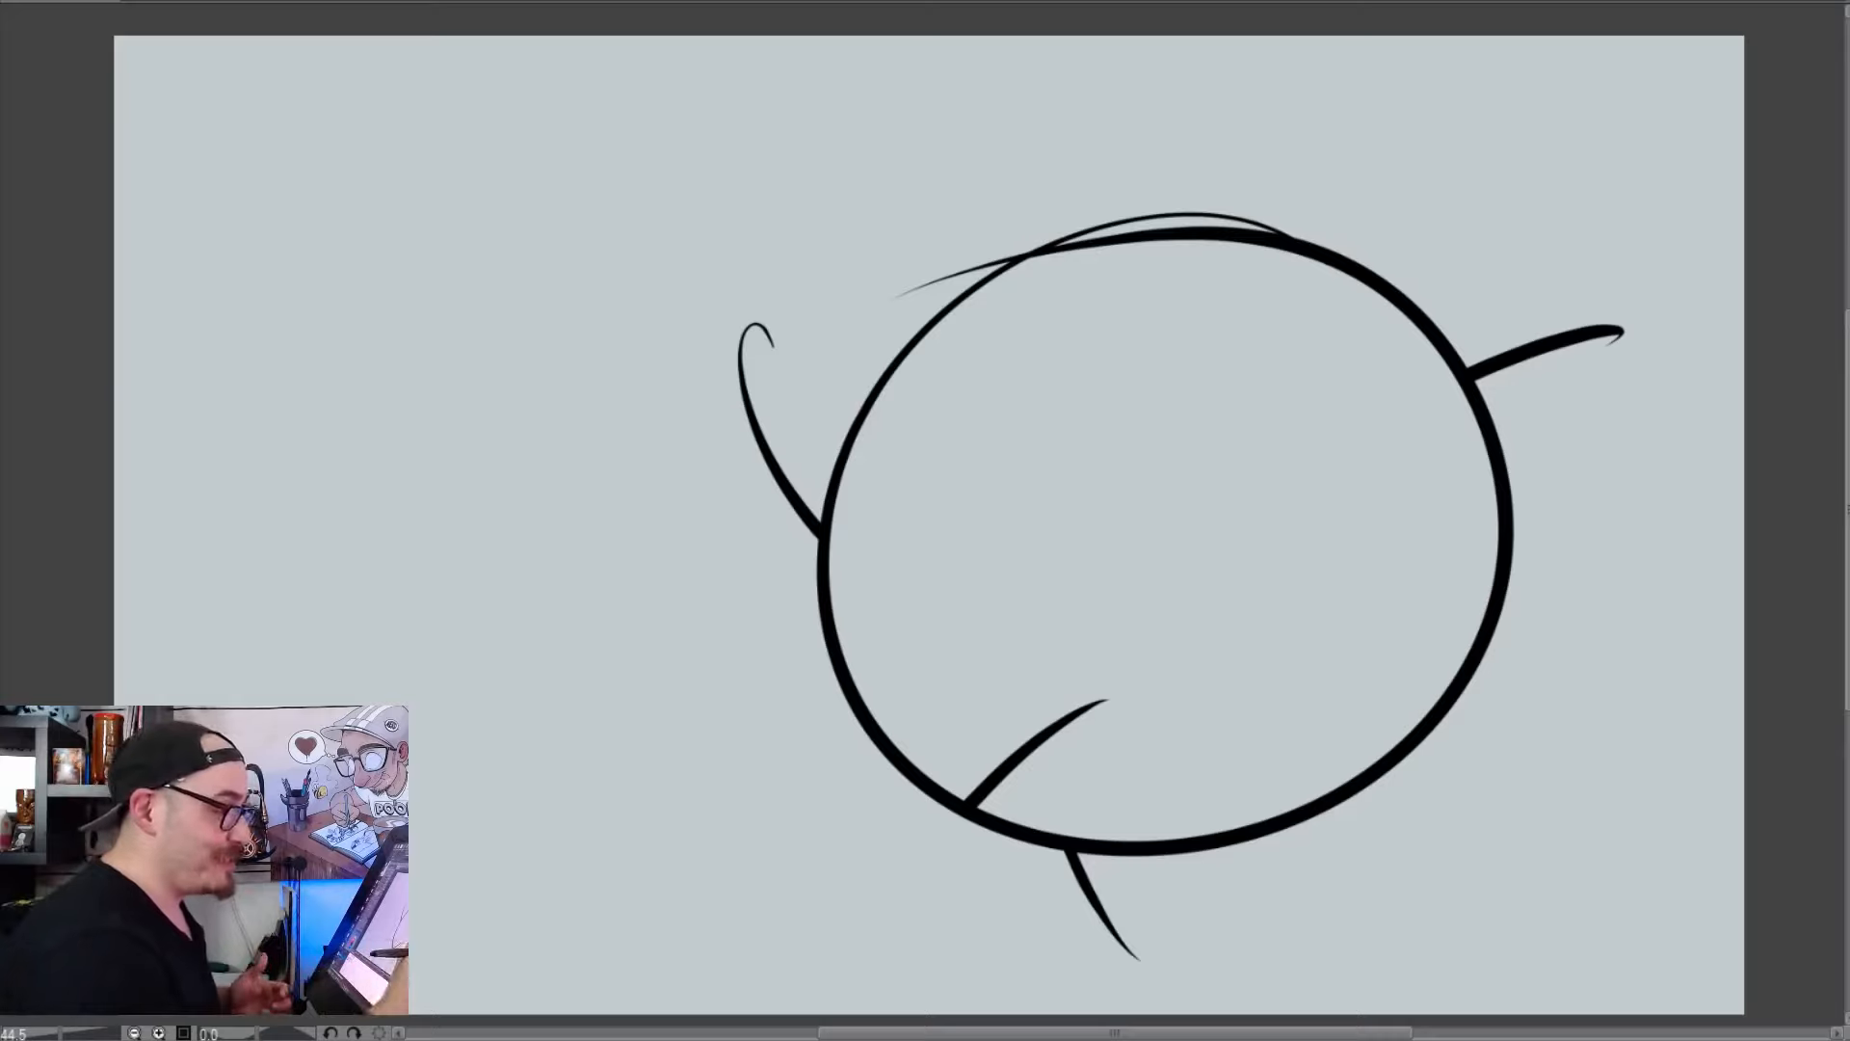
Clear the canvas and handwrite "1-carry a" along the upper edge
{"action": "key", "text": "Delete"}
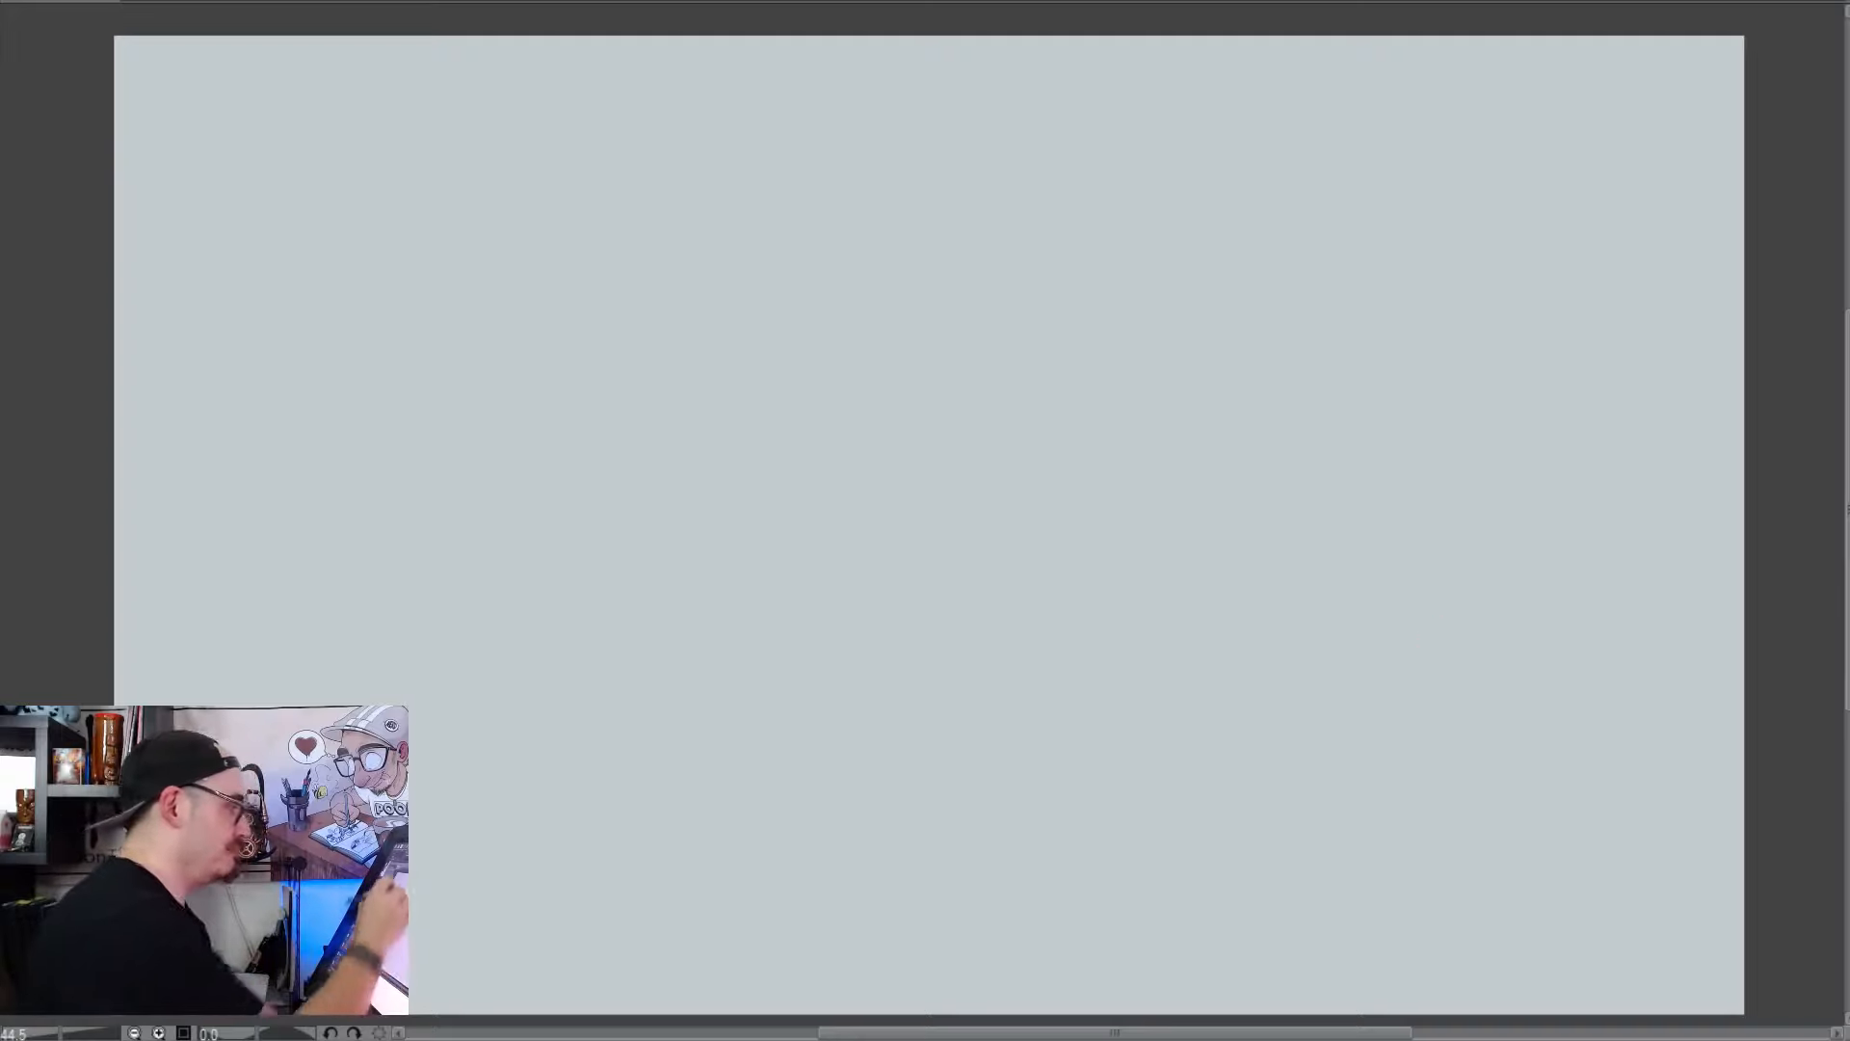
{"action": "mouse_move", "coordinate": [211, 91]}
{"action": "left_mouse_down"}
{"action": "mouse_move", "coordinate": [218, 171]}
{"action": "mouse_move", "coordinate": [307, 115]}
{"action": "mouse_move", "coordinate": [268, 193]}
{"action": "mouse_move", "coordinate": [326, 139]}
{"action": "mouse_move", "coordinate": [386, 185]}
{"action": "left_mouse_up"}
{"action": "key", "text": "ctrl+z"}
{"action": "key", "text": "ctrl+z"}
{"action": "mouse_move", "coordinate": [429, 130]}
{"action": "left_mouse_down"}
{"action": "mouse_move", "coordinate": [457, 180]}
{"action": "mouse_move", "coordinate": [483, 124]}
{"action": "mouse_move", "coordinate": [536, 124]}
{"action": "left_mouse_up"}
{"action": "left_click_drag", "start_coordinate": [528, 135], "coordinate": [572, 253]}
{"action": "mouse_move", "coordinate": [696, 135]}
{"action": "left_mouse_down"}
{"action": "mouse_move", "coordinate": [661, 183]}
{"action": "mouse_move", "coordinate": [729, 192]}
{"action": "left_mouse_up"}
Complete the first handwritten line with the word "sketchbook!"
{"action": "mouse_move", "coordinate": [770, 144]}
{"action": "left_mouse_down"}
{"action": "mouse_move", "coordinate": [803, 117]}
{"action": "mouse_move", "coordinate": [777, 189]}
{"action": "left_mouse_up"}
{"action": "left_click_drag", "start_coordinate": [827, 88], "coordinate": [848, 198]}
{"action": "mouse_move", "coordinate": [865, 123]}
{"action": "left_mouse_down"}
{"action": "mouse_move", "coordinate": [867, 188]}
{"action": "mouse_move", "coordinate": [929, 154]}
{"action": "left_mouse_up"}
{"action": "left_click_drag", "start_coordinate": [954, 97], "coordinate": [949, 202]}
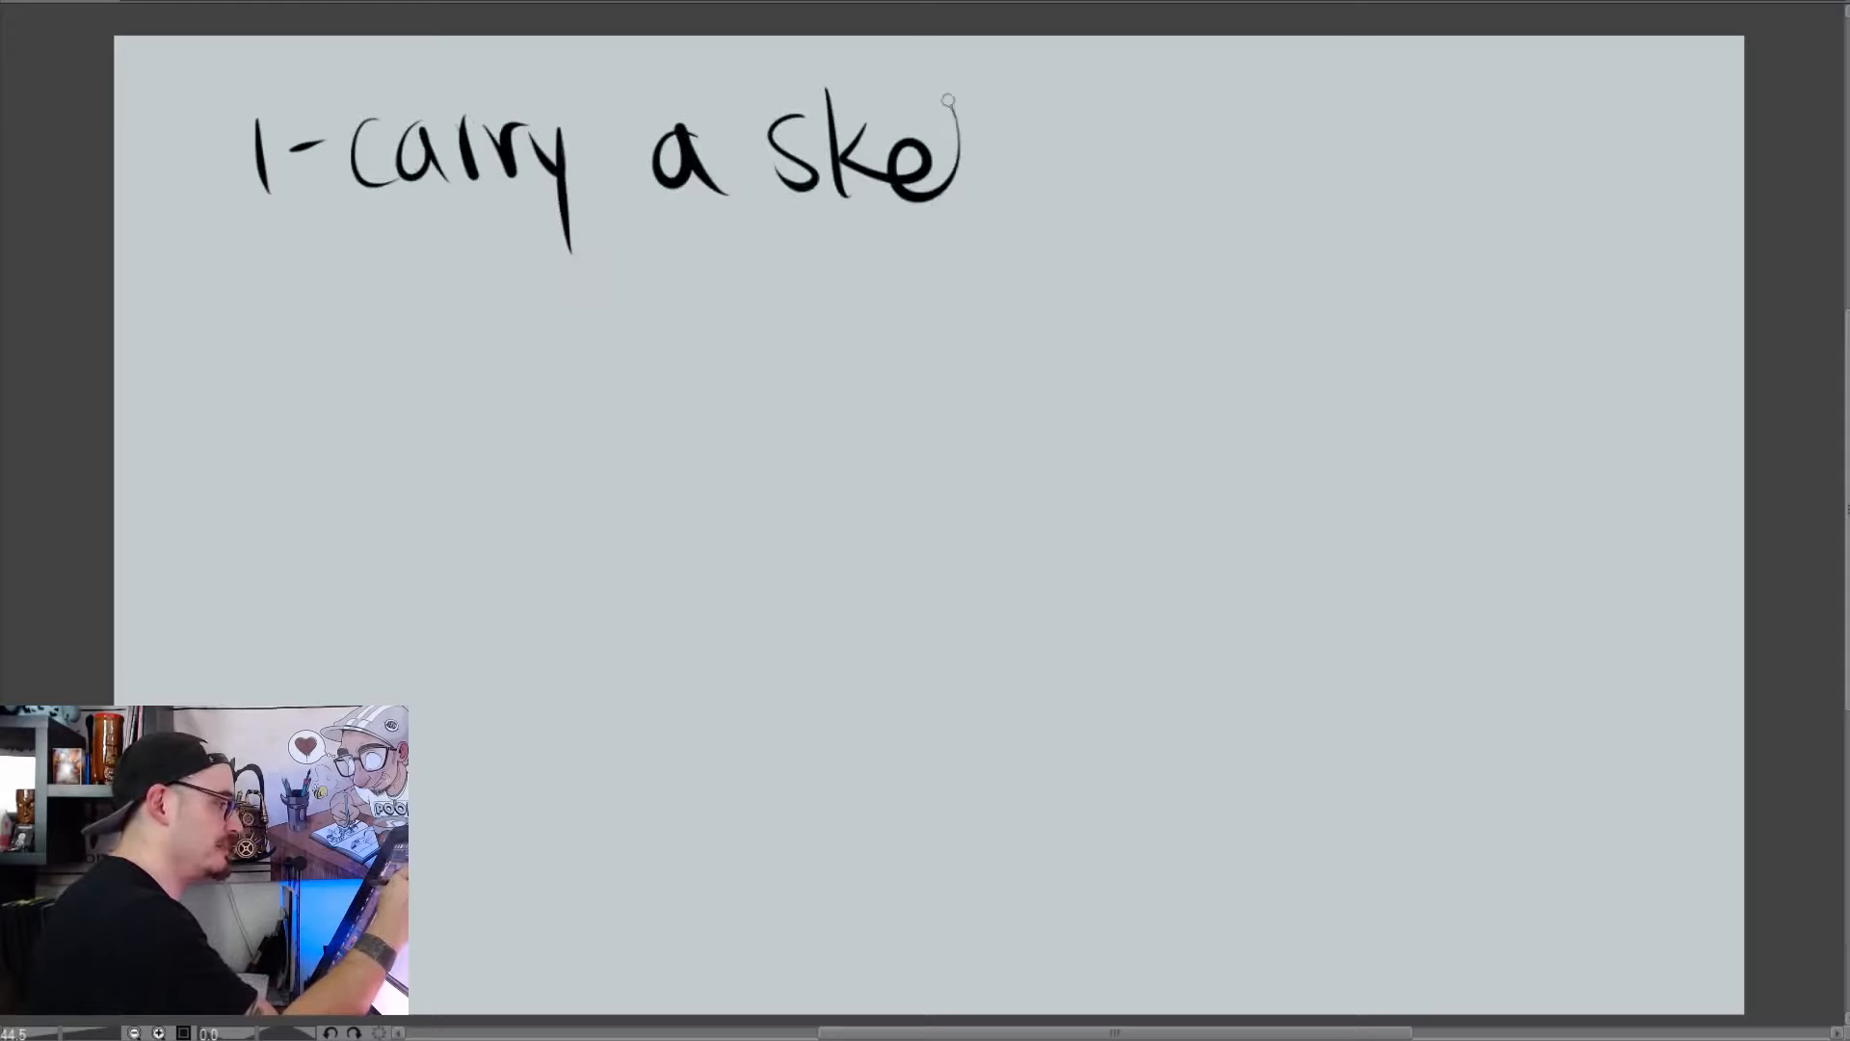
{"action": "left_click_drag", "start_coordinate": [1036, 155], "coordinate": [1002, 207]}
{"action": "left_click_drag", "start_coordinate": [1036, 96], "coordinate": [1046, 207]}
{"action": "left_click_drag", "start_coordinate": [1069, 155], "coordinate": [1110, 204]}
{"action": "mouse_move", "coordinate": [1115, 91]}
{"action": "left_mouse_down"}
{"action": "mouse_move", "coordinate": [1184, 198]}
{"action": "mouse_move", "coordinate": [1224, 162]}
{"action": "left_mouse_up"}
{"action": "mouse_move", "coordinate": [1296, 142]}
{"action": "left_mouse_down"}
{"action": "mouse_move", "coordinate": [1264, 175]}
{"action": "mouse_move", "coordinate": [1300, 144]}
{"action": "left_mouse_up"}
{"action": "left_click_drag", "start_coordinate": [1358, 91], "coordinate": [1373, 198]}
{"action": "left_click_drag", "start_coordinate": [1416, 116], "coordinate": [1464, 192]}
{"action": "left_click_drag", "start_coordinate": [1487, 70], "coordinate": [1500, 174]}
{"action": "left_click", "coordinate": [1516, 210]}
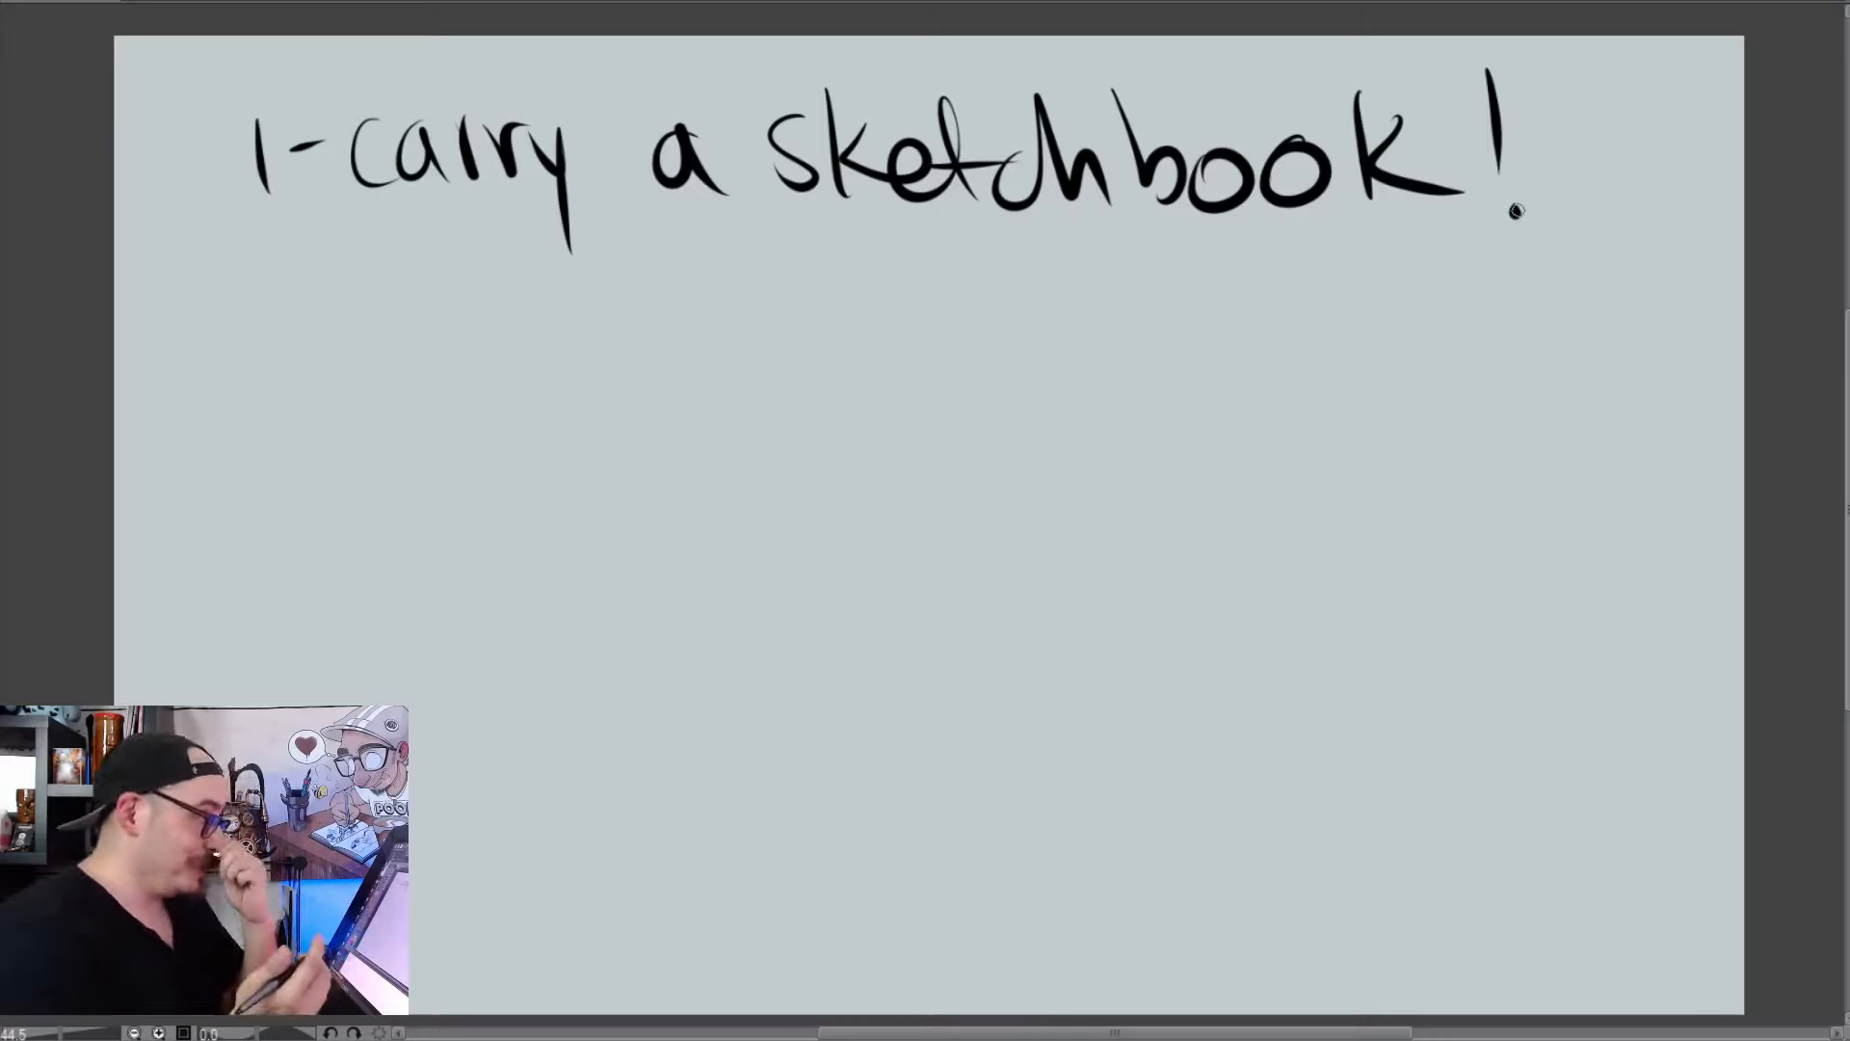
Handwrite the number 2 below the first line and the artist's social media handle across the middle
{"action": "left_click_drag", "start_coordinate": [245, 291], "coordinate": [303, 331]}
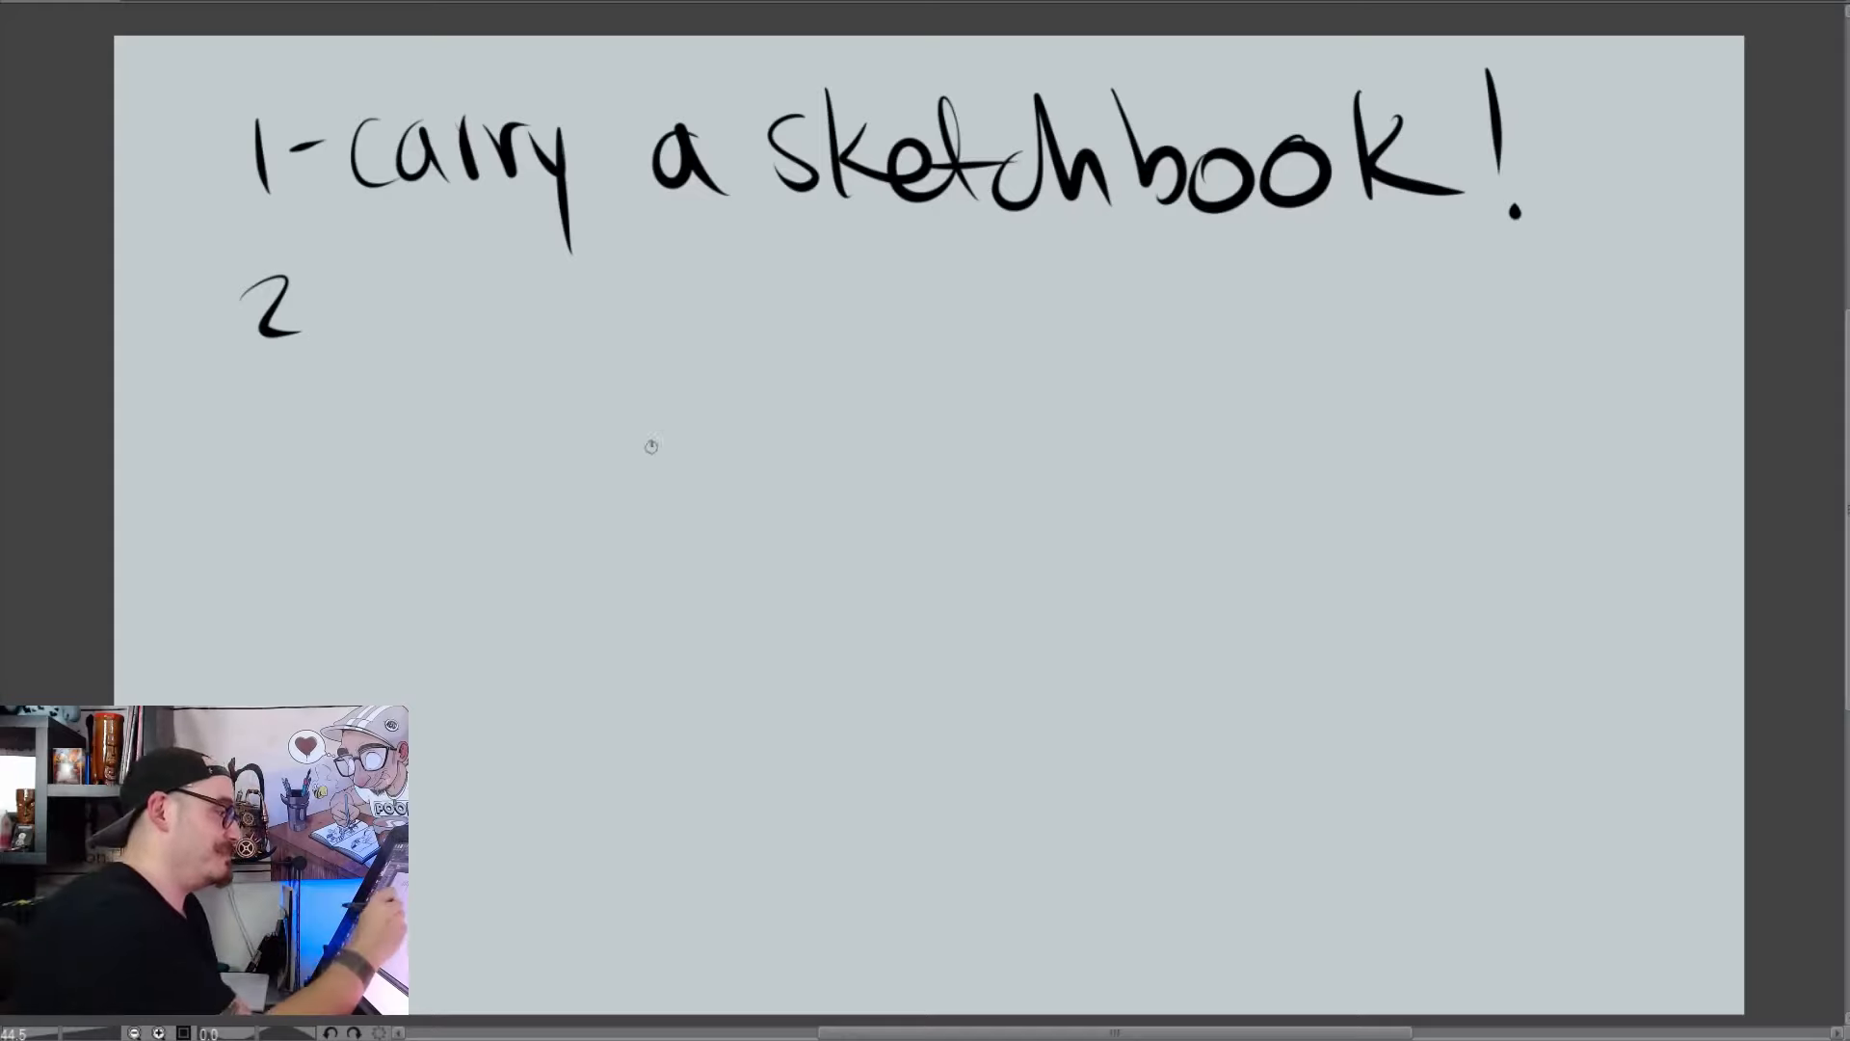
{"action": "left_click_drag", "start_coordinate": [649, 443], "coordinate": [749, 492]}
{"action": "mouse_move", "coordinate": [765, 366]}
{"action": "left_mouse_down"}
{"action": "mouse_move", "coordinate": [801, 516]}
{"action": "mouse_move", "coordinate": [921, 448]}
{"action": "mouse_move", "coordinate": [901, 438]}
{"action": "left_mouse_up"}
{"action": "mouse_move", "coordinate": [954, 390]}
{"action": "left_mouse_down"}
{"action": "mouse_move", "coordinate": [939, 433]}
{"action": "mouse_move", "coordinate": [1003, 445]}
{"action": "left_mouse_up"}
{"action": "left_click_drag", "start_coordinate": [1023, 384], "coordinate": [997, 477]}
{"action": "mouse_move", "coordinate": [1093, 383]}
{"action": "left_mouse_down"}
{"action": "mouse_move", "coordinate": [1108, 404]}
{"action": "mouse_move", "coordinate": [1181, 405]}
{"action": "left_mouse_up"}
{"action": "mouse_move", "coordinate": [1196, 263]}
{"action": "left_mouse_down"}
{"action": "mouse_move", "coordinate": [1249, 408]}
{"action": "mouse_move", "coordinate": [1266, 332]}
{"action": "left_mouse_up"}
{"action": "mouse_move", "coordinate": [1248, 275]}
{"action": "left_mouse_down"}
{"action": "mouse_move", "coordinate": [1299, 359]}
{"action": "mouse_move", "coordinate": [1366, 383]}
{"action": "mouse_move", "coordinate": [1445, 381]}
{"action": "mouse_move", "coordinate": [1477, 310]}
{"action": "left_mouse_up"}
{"action": "mouse_move", "coordinate": [1489, 236]}
{"action": "left_mouse_down"}
{"action": "mouse_move", "coordinate": [1532, 354]}
{"action": "mouse_move", "coordinate": [1551, 307]}
{"action": "left_mouse_up"}
{"action": "left_click_drag", "start_coordinate": [1573, 323], "coordinate": [1580, 355]}
{"action": "left_click_drag", "start_coordinate": [1638, 285], "coordinate": [1624, 349]}
{"action": "left_click_drag", "start_coordinate": [1621, 180], "coordinate": [1679, 310]}
{"action": "left_click_drag", "start_coordinate": [1630, 283], "coordinate": [1684, 259]}
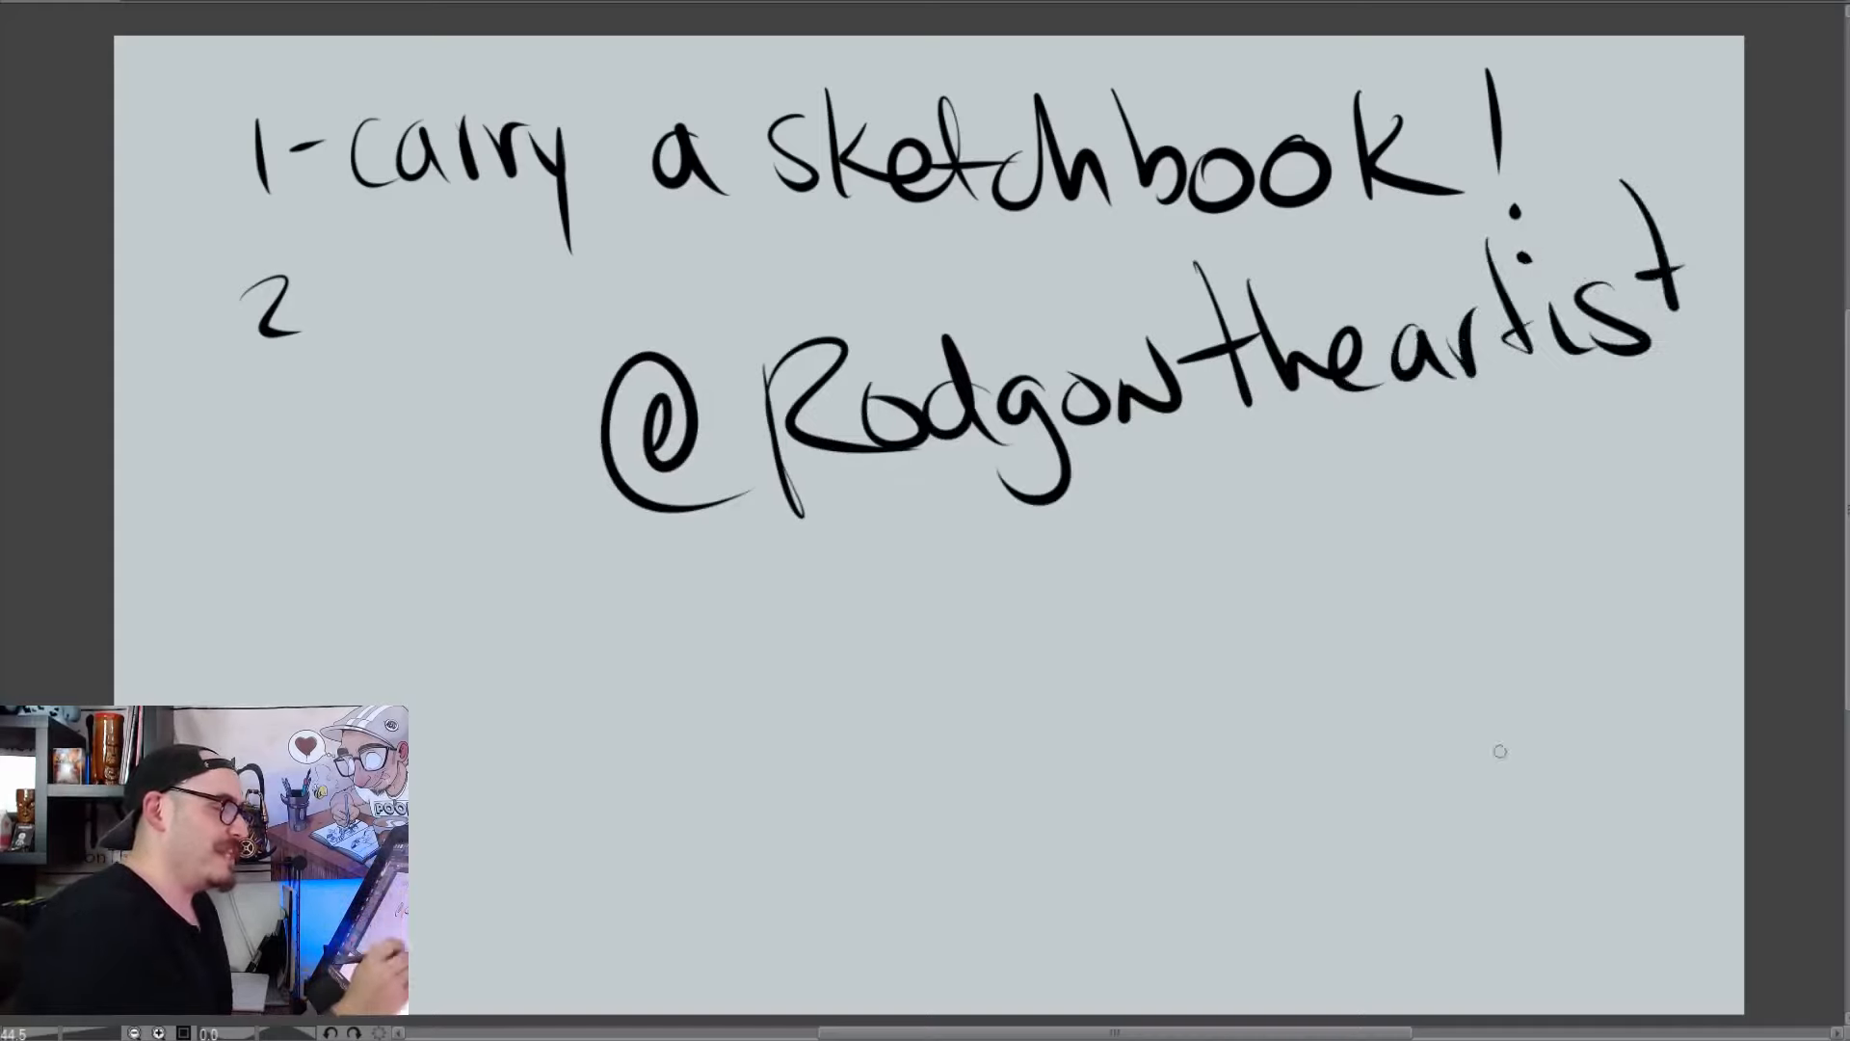
Draw a long diagonal stroke below the handle and handwrite the number 15 beside the empty area
{"action": "left_click_drag", "start_coordinate": [1520, 725], "coordinate": [1234, 525]}
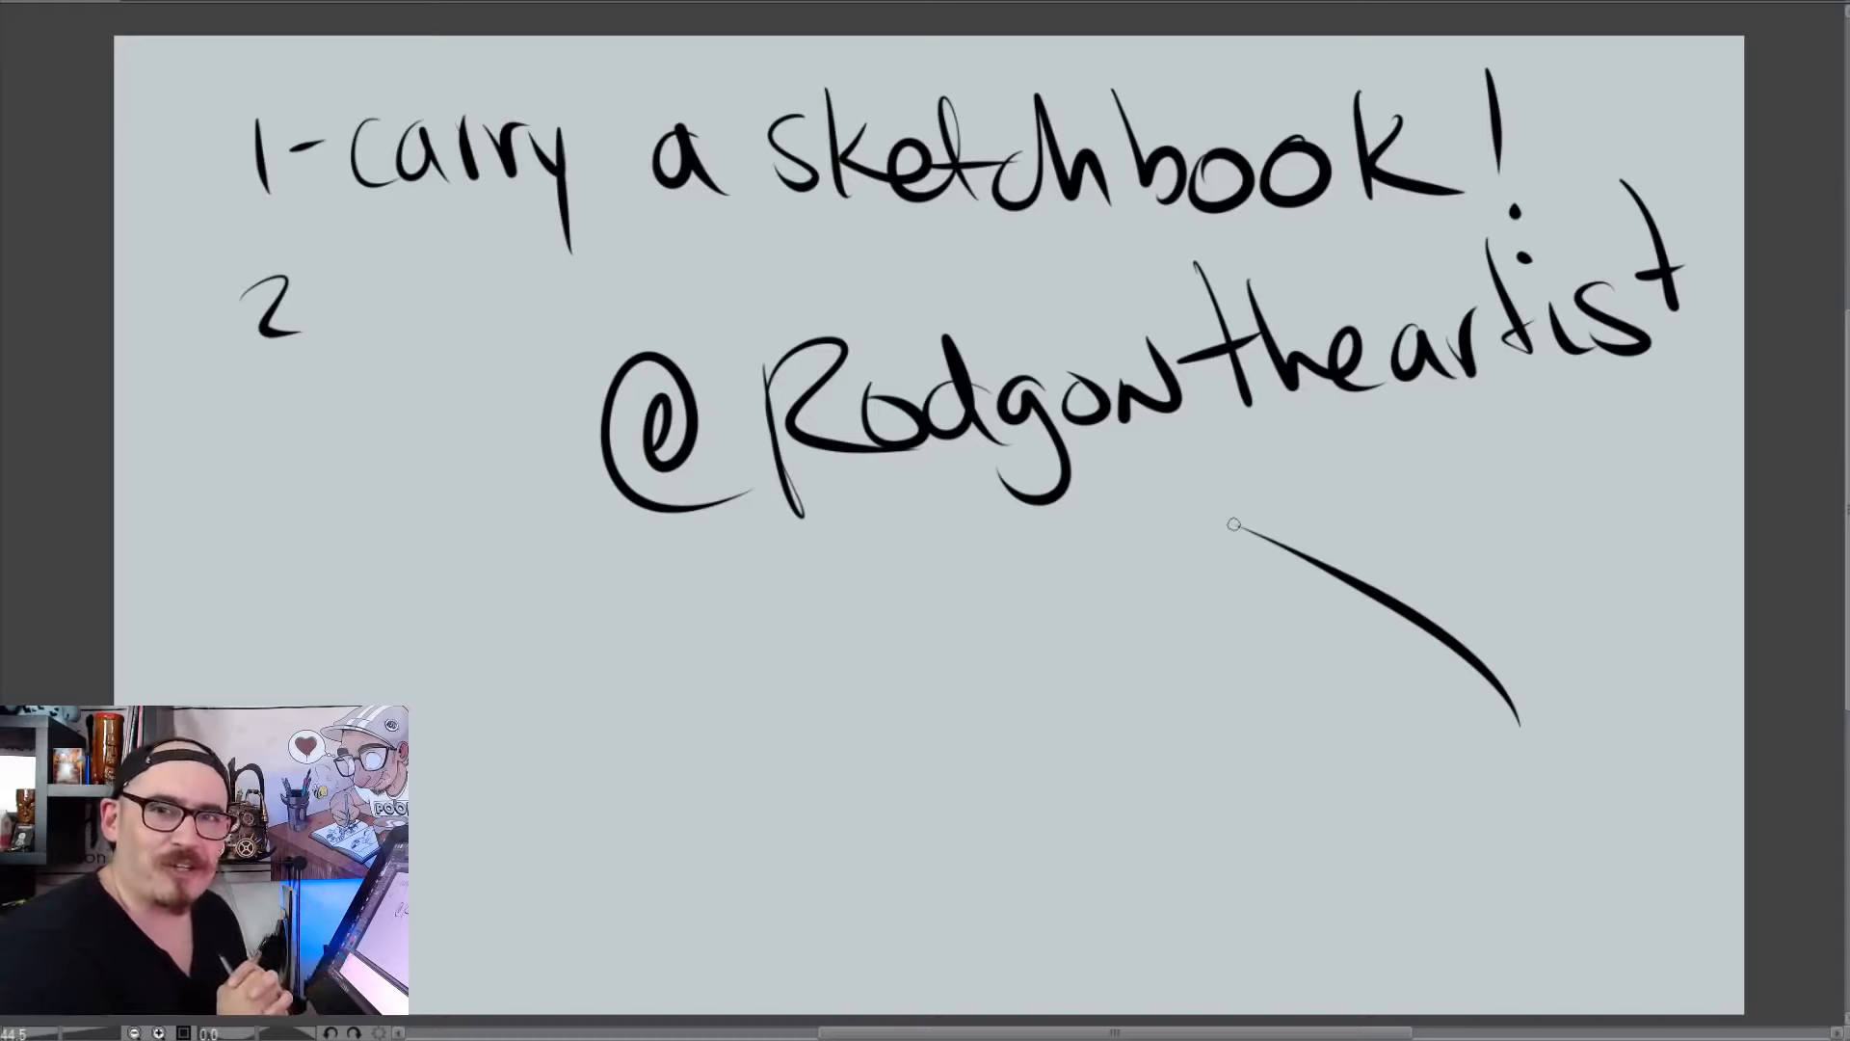
{"action": "left_click_drag", "start_coordinate": [763, 663], "coordinate": [778, 763]}
{"action": "mouse_move", "coordinate": [836, 645]}
{"action": "left_mouse_down"}
{"action": "mouse_move", "coordinate": [810, 727]}
{"action": "mouse_move", "coordinate": [916, 627]}
{"action": "left_mouse_up"}
Draw a bald head with ears, one dot eye, one round eye, a nose, a lopsided smile and a scribbled goatee
{"action": "mouse_move", "coordinate": [1039, 665]}
{"action": "left_mouse_down"}
{"action": "mouse_move", "coordinate": [1122, 876]}
{"action": "mouse_move", "coordinate": [1204, 853]}
{"action": "mouse_move", "coordinate": [1346, 622]}
{"action": "left_mouse_up"}
{"action": "mouse_move", "coordinate": [1036, 703]}
{"action": "left_mouse_down"}
{"action": "mouse_move", "coordinate": [1041, 557]}
{"action": "mouse_move", "coordinate": [1334, 696]}
{"action": "left_mouse_up"}
{"action": "left_click_drag", "start_coordinate": [1032, 674], "coordinate": [1023, 737]}
{"action": "mouse_move", "coordinate": [1341, 686]}
{"action": "left_mouse_down"}
{"action": "mouse_move", "coordinate": [1397, 674]}
{"action": "mouse_move", "coordinate": [1363, 744]}
{"action": "left_mouse_up"}
{"action": "left_click_drag", "start_coordinate": [1087, 684], "coordinate": [1114, 688]}
{"action": "mouse_move", "coordinate": [1252, 634]}
{"action": "left_mouse_down"}
{"action": "mouse_move", "coordinate": [1238, 713]}
{"action": "mouse_move", "coordinate": [1243, 638]}
{"action": "left_mouse_up"}
{"action": "left_click", "coordinate": [1255, 671]}
{"action": "mouse_move", "coordinate": [1173, 687]}
{"action": "left_mouse_down"}
{"action": "mouse_move", "coordinate": [1160, 784]}
{"action": "mouse_move", "coordinate": [1276, 742]}
{"action": "left_mouse_up"}
{"action": "left_click_drag", "start_coordinate": [1130, 813], "coordinate": [1156, 879]}
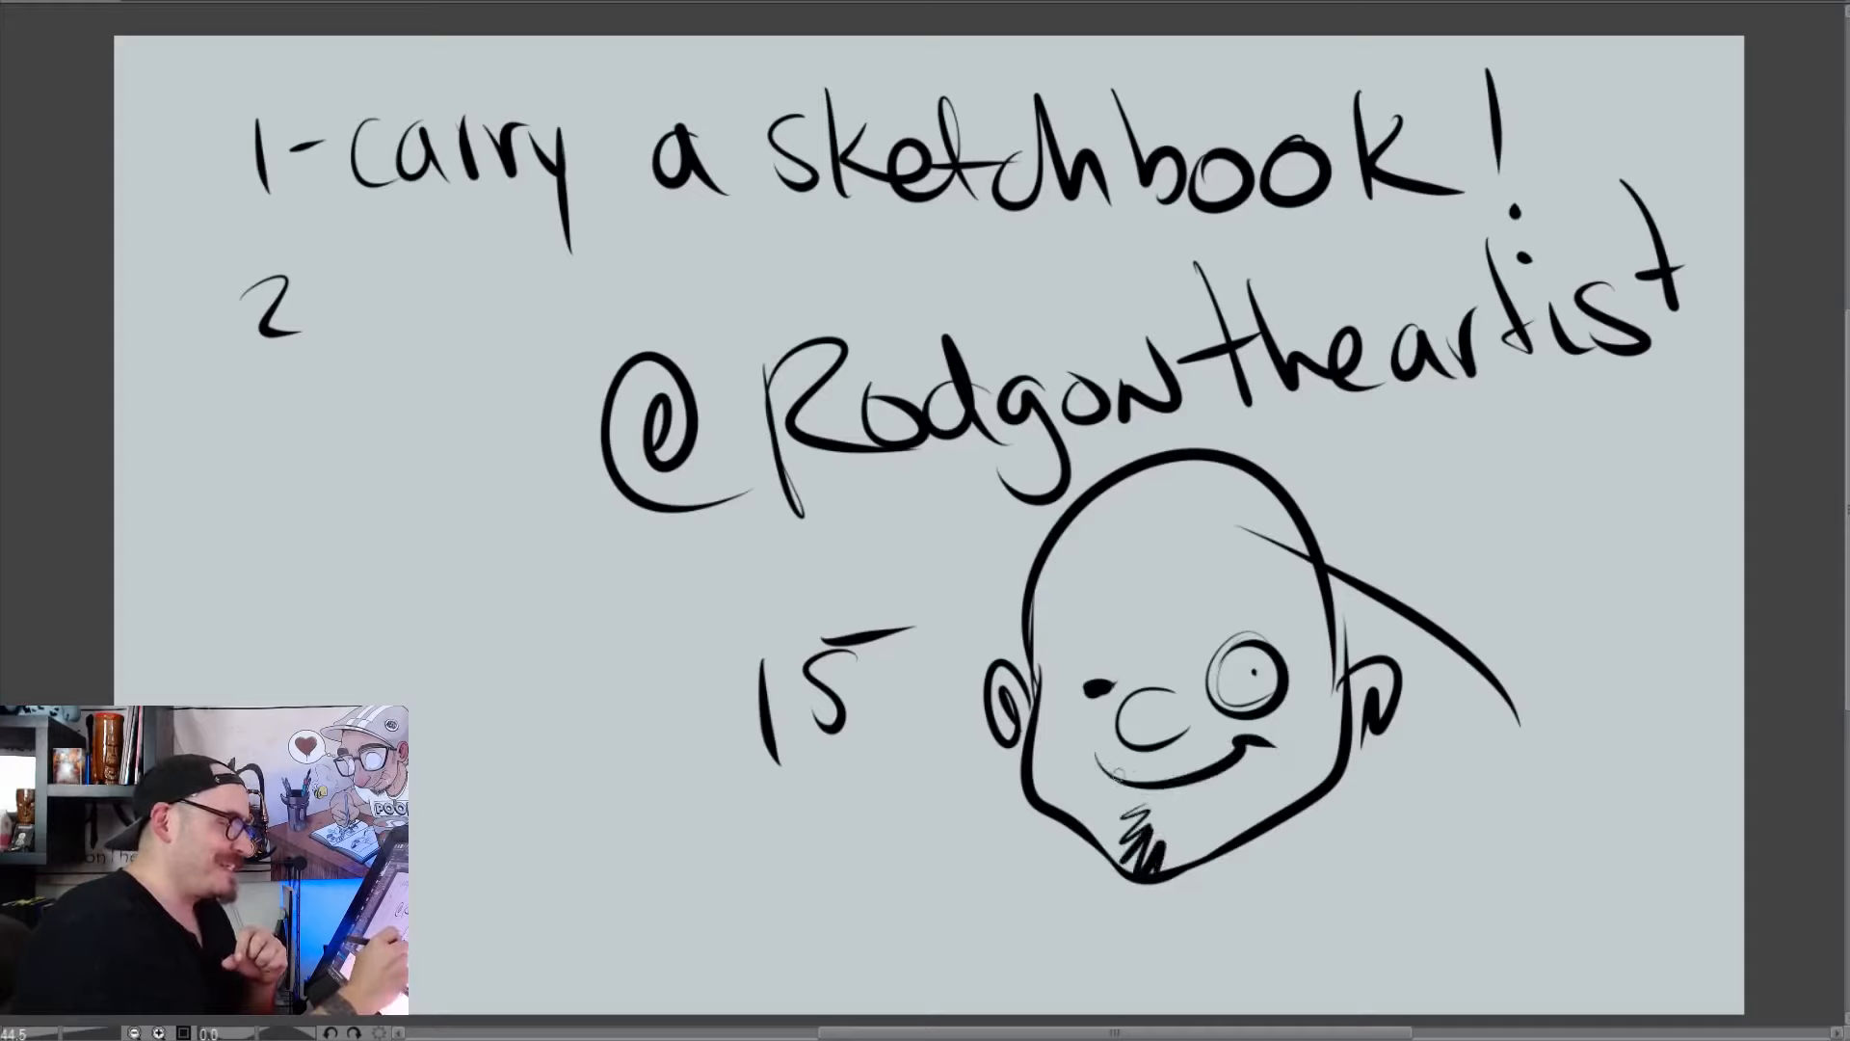
Add jagged teeth and thick eyebrows to the face, and draw a spotted bandana across the forehead
{"action": "mouse_move", "coordinate": [1123, 757]}
{"action": "left_mouse_down"}
{"action": "mouse_move", "coordinate": [1091, 755]}
{"action": "mouse_move", "coordinate": [1175, 776]}
{"action": "left_mouse_up"}
{"action": "left_click_drag", "start_coordinate": [1067, 674], "coordinate": [1250, 602]}
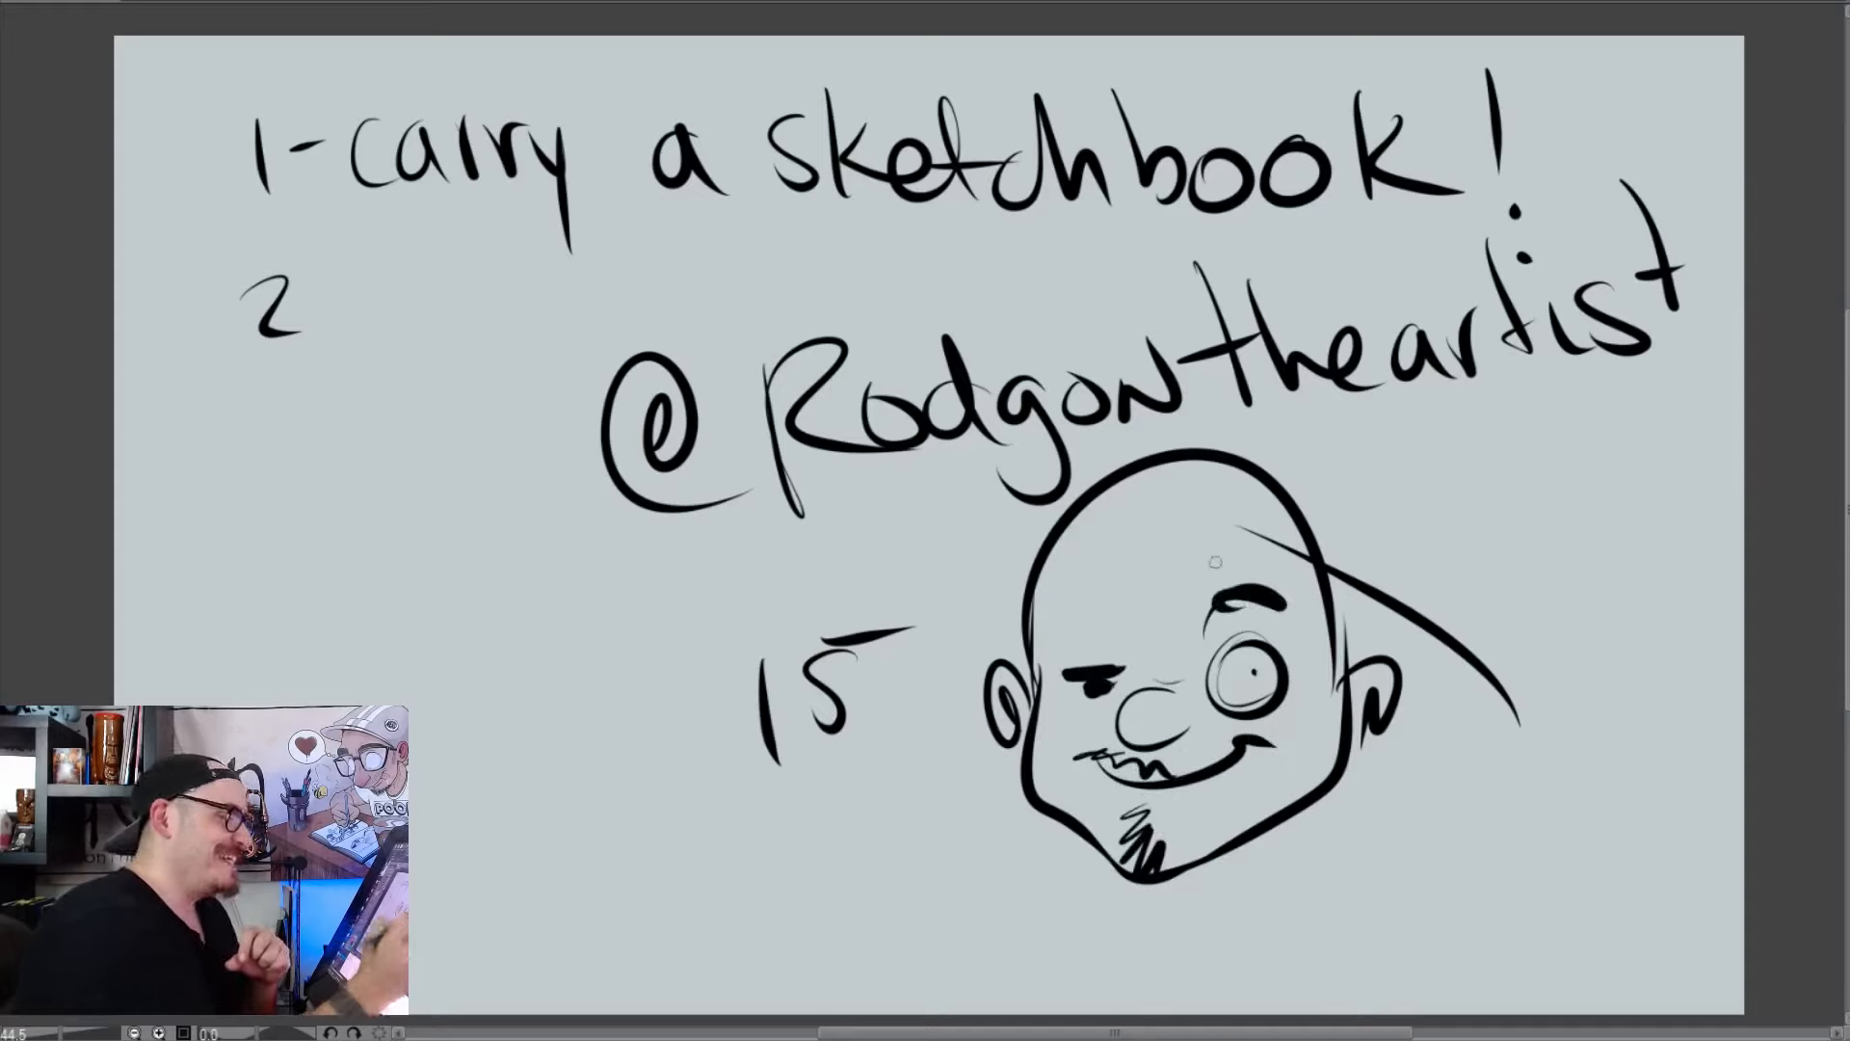
{"action": "mouse_move", "coordinate": [1029, 662]}
{"action": "left_mouse_down"}
{"action": "mouse_move", "coordinate": [1339, 578]}
{"action": "mouse_move", "coordinate": [1033, 679]}
{"action": "left_mouse_up"}
{"action": "left_click_drag", "start_coordinate": [1070, 563], "coordinate": [1087, 557]}
{"action": "left_click", "coordinate": [1121, 538]}
{"action": "left_click", "coordinate": [1135, 530]}
{"action": "left_click", "coordinate": [1139, 555]}
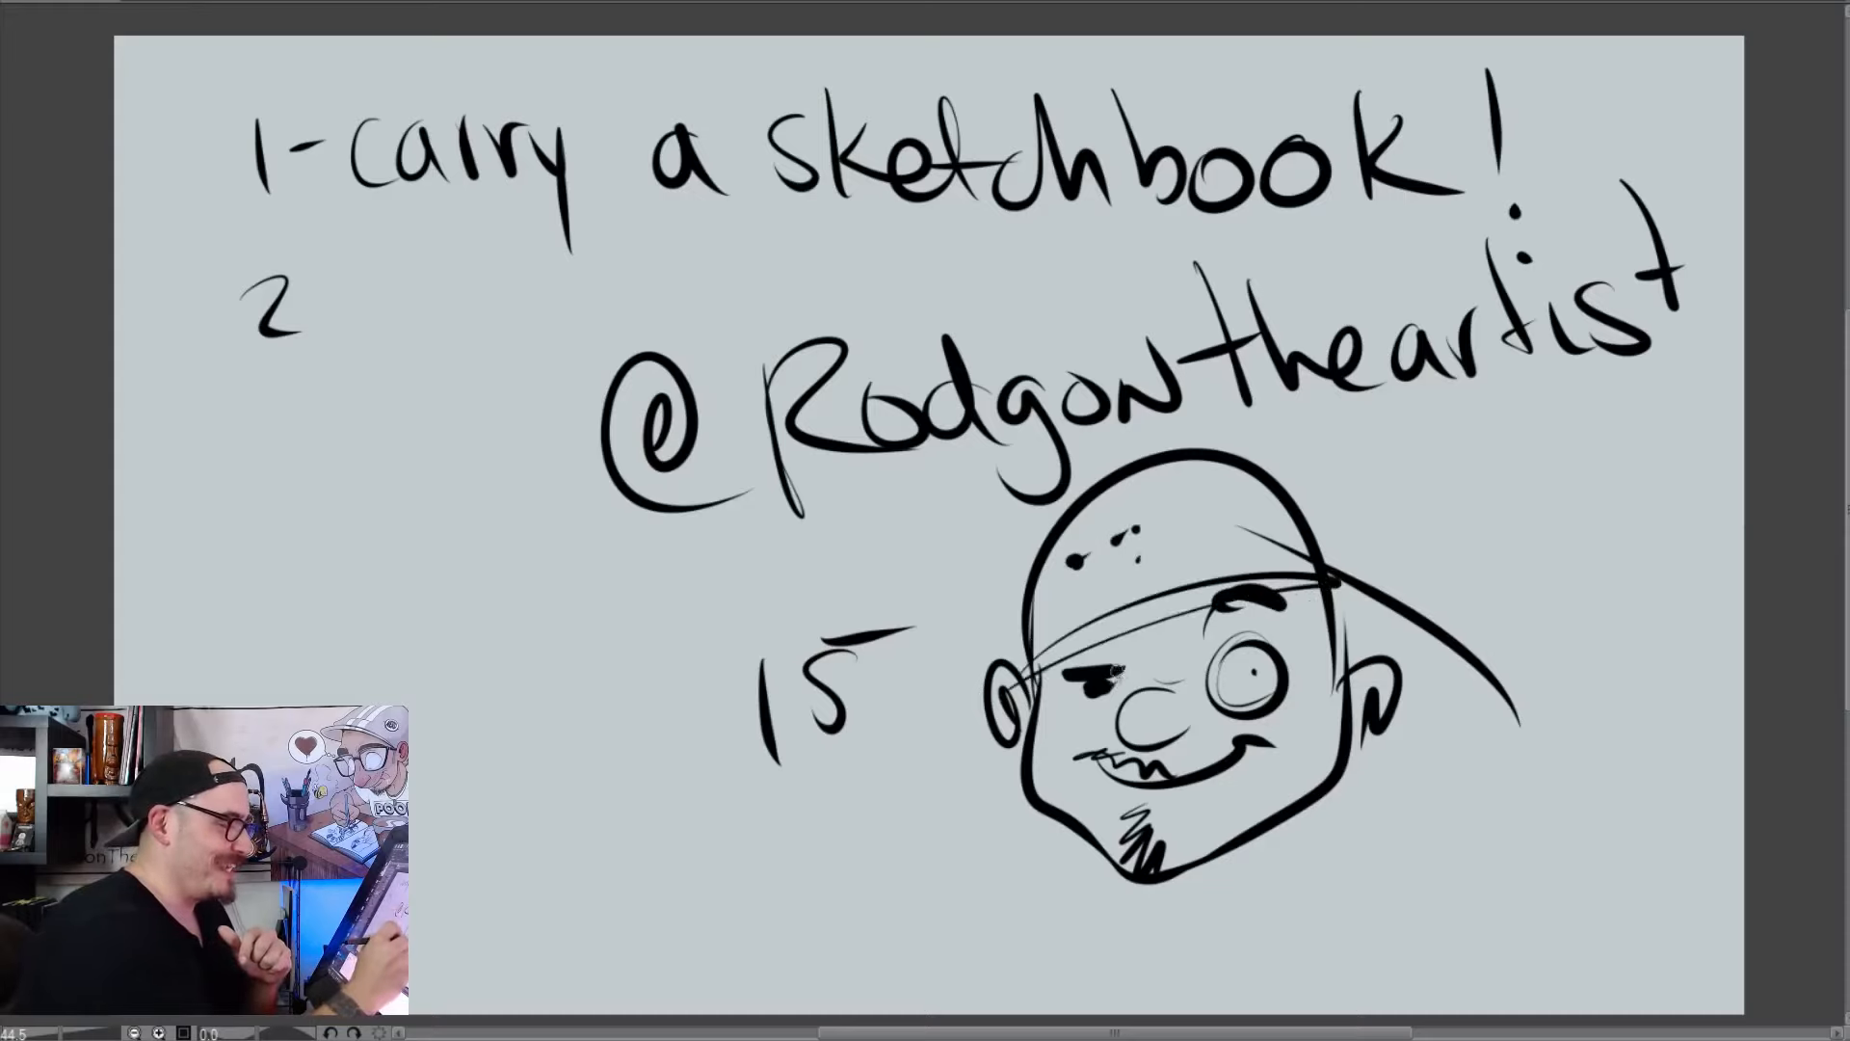
Ink a solid black patch over the dot eye, extend the jagged teeth, and scribble a dark sideburn beside the ear
{"action": "mouse_move", "coordinate": [1055, 655]}
{"action": "left_mouse_down"}
{"action": "mouse_move", "coordinate": [1147, 686]}
{"action": "mouse_move", "coordinate": [1077, 665]}
{"action": "mouse_move", "coordinate": [1108, 694]}
{"action": "mouse_move", "coordinate": [1161, 686]}
{"action": "left_mouse_up"}
{"action": "left_click_drag", "start_coordinate": [1256, 727], "coordinate": [1287, 709]}
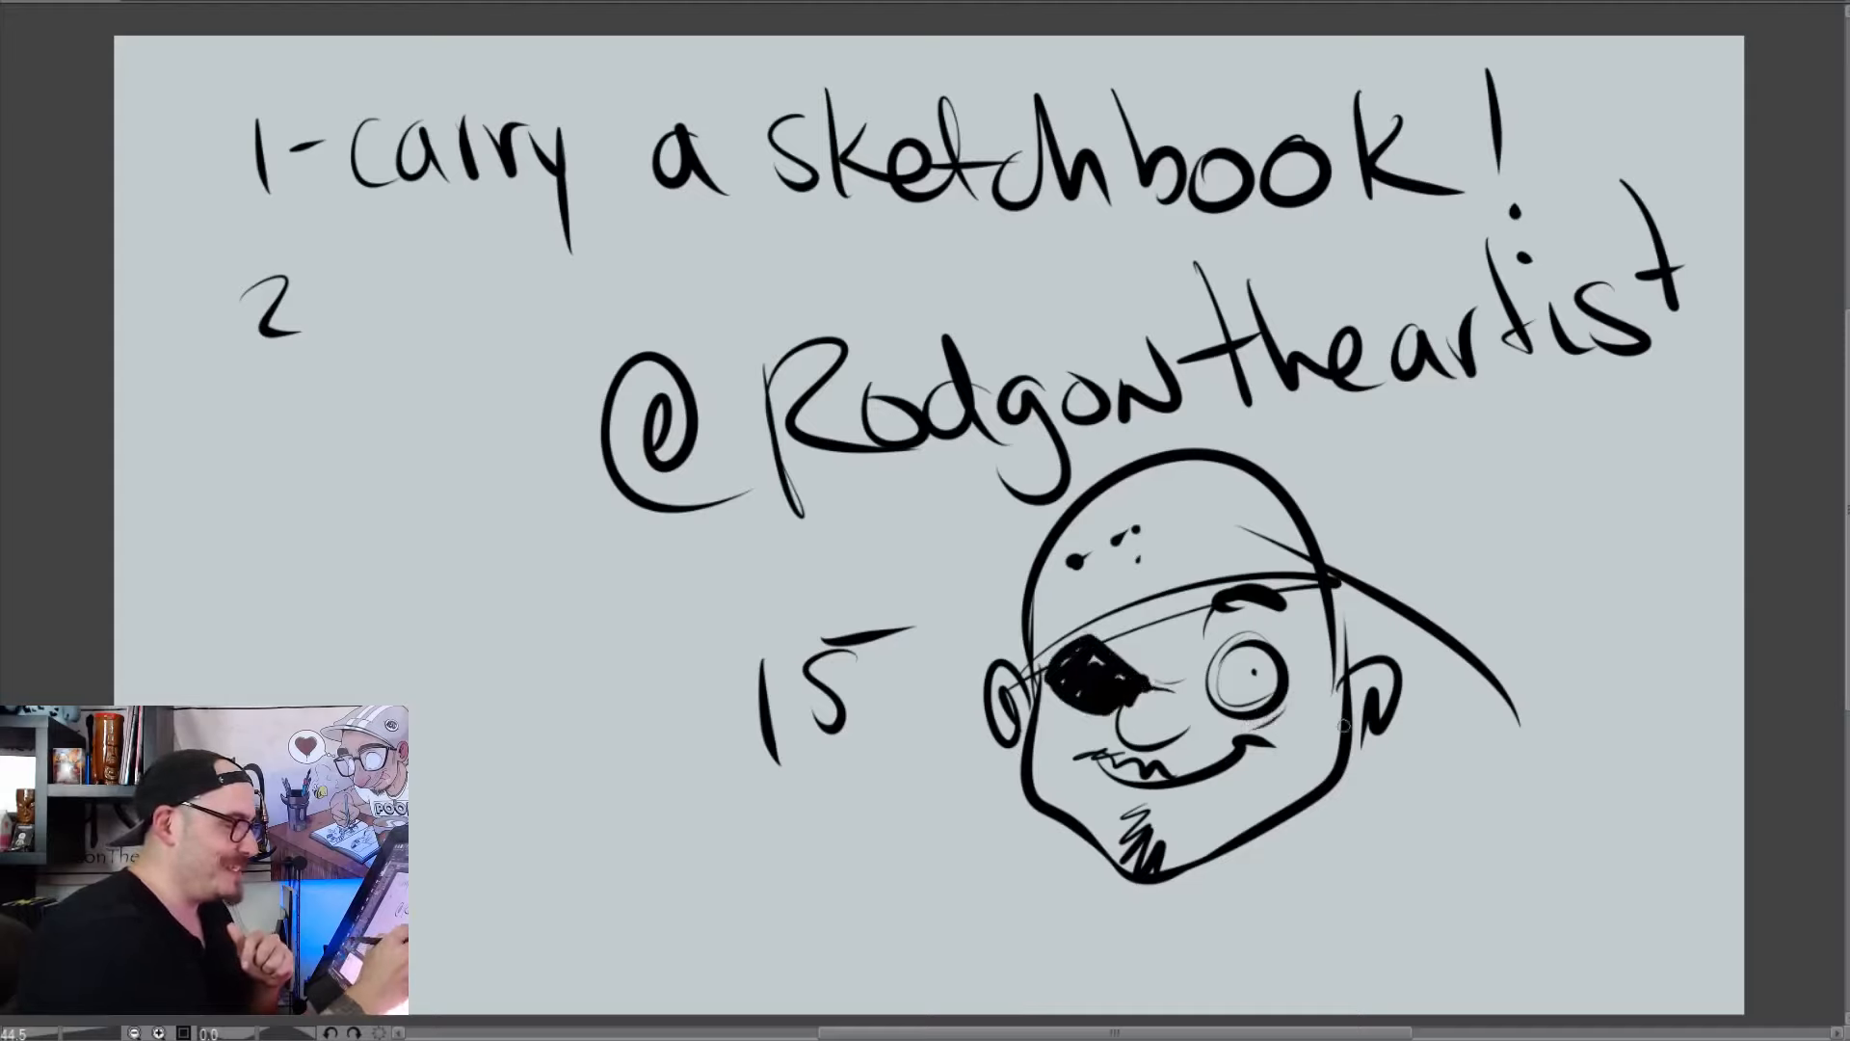
{"action": "left_click_drag", "start_coordinate": [1170, 768], "coordinate": [1216, 760]}
{"action": "mouse_move", "coordinate": [1330, 638]}
{"action": "left_mouse_down"}
{"action": "mouse_move", "coordinate": [1329, 747]}
{"action": "mouse_move", "coordinate": [1351, 768]}
{"action": "left_mouse_up"}
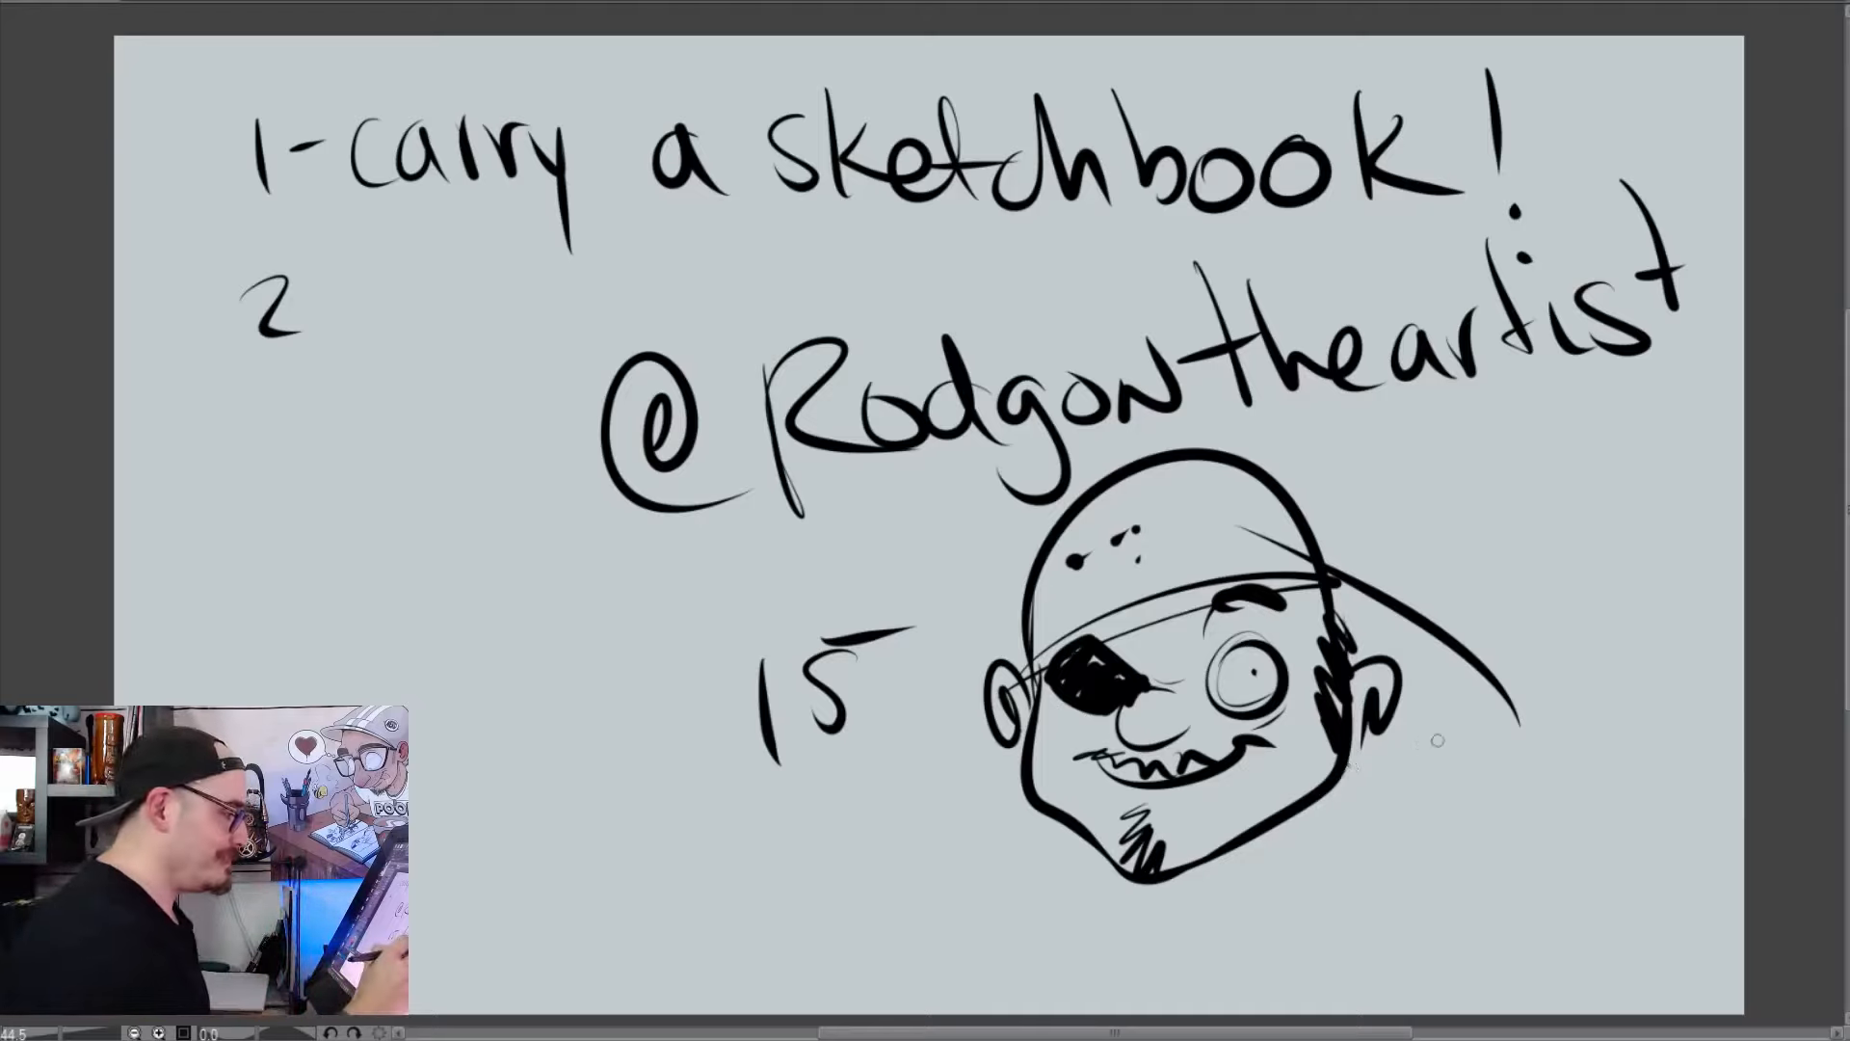
Draw the pirate's neck, thick collar, ragged vest and arms below the head
{"action": "mouse_move", "coordinate": [1245, 843]}
{"action": "left_mouse_down"}
{"action": "mouse_move", "coordinate": [1245, 903]}
{"action": "mouse_move", "coordinate": [1184, 923]}
{"action": "left_mouse_up"}
{"action": "mouse_move", "coordinate": [1174, 926]}
{"action": "left_mouse_down"}
{"action": "mouse_move", "coordinate": [1183, 946]}
{"action": "mouse_move", "coordinate": [1235, 922]}
{"action": "mouse_move", "coordinate": [1203, 942]}
{"action": "left_mouse_up"}
{"action": "left_click_drag", "start_coordinate": [1250, 843], "coordinate": [1254, 879]}
{"action": "left_click_drag", "start_coordinate": [1154, 927], "coordinate": [1173, 942]}
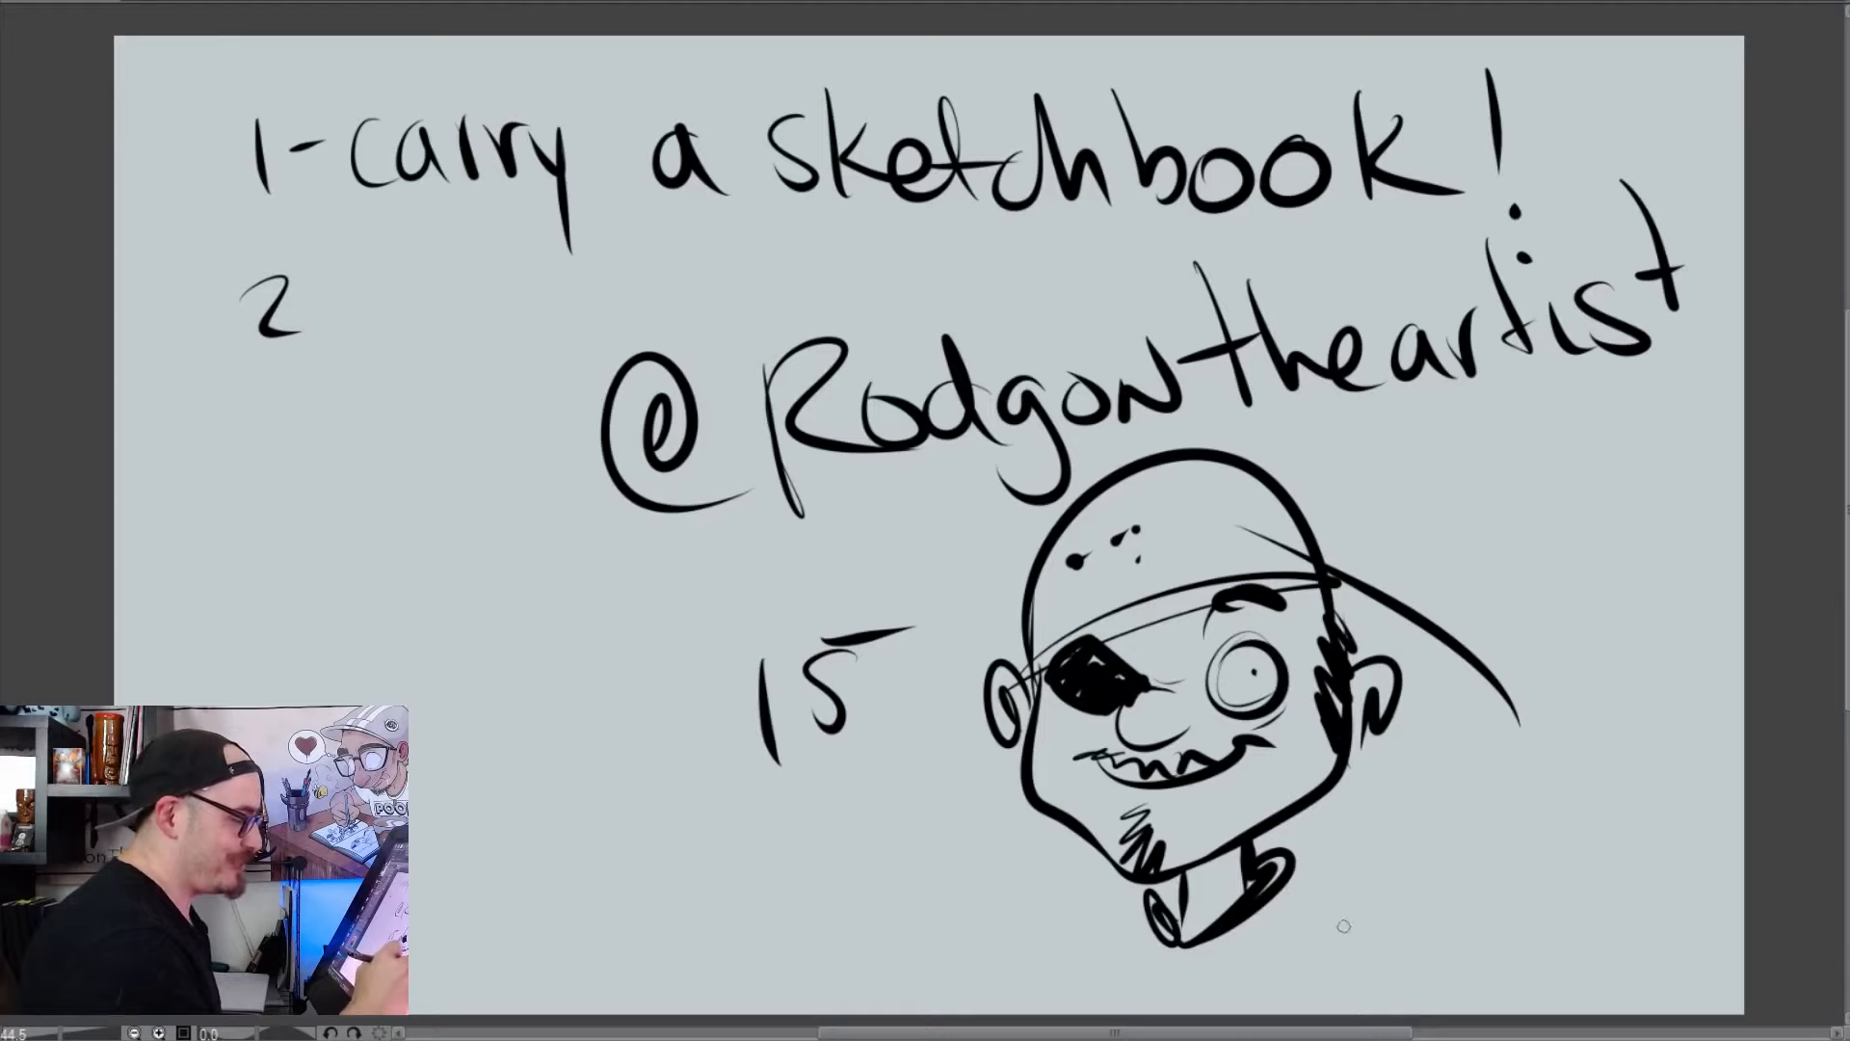
{"action": "mouse_move", "coordinate": [1298, 872]}
{"action": "left_mouse_down"}
{"action": "mouse_move", "coordinate": [1291, 925]}
{"action": "mouse_move", "coordinate": [1302, 1002]}
{"action": "left_mouse_up"}
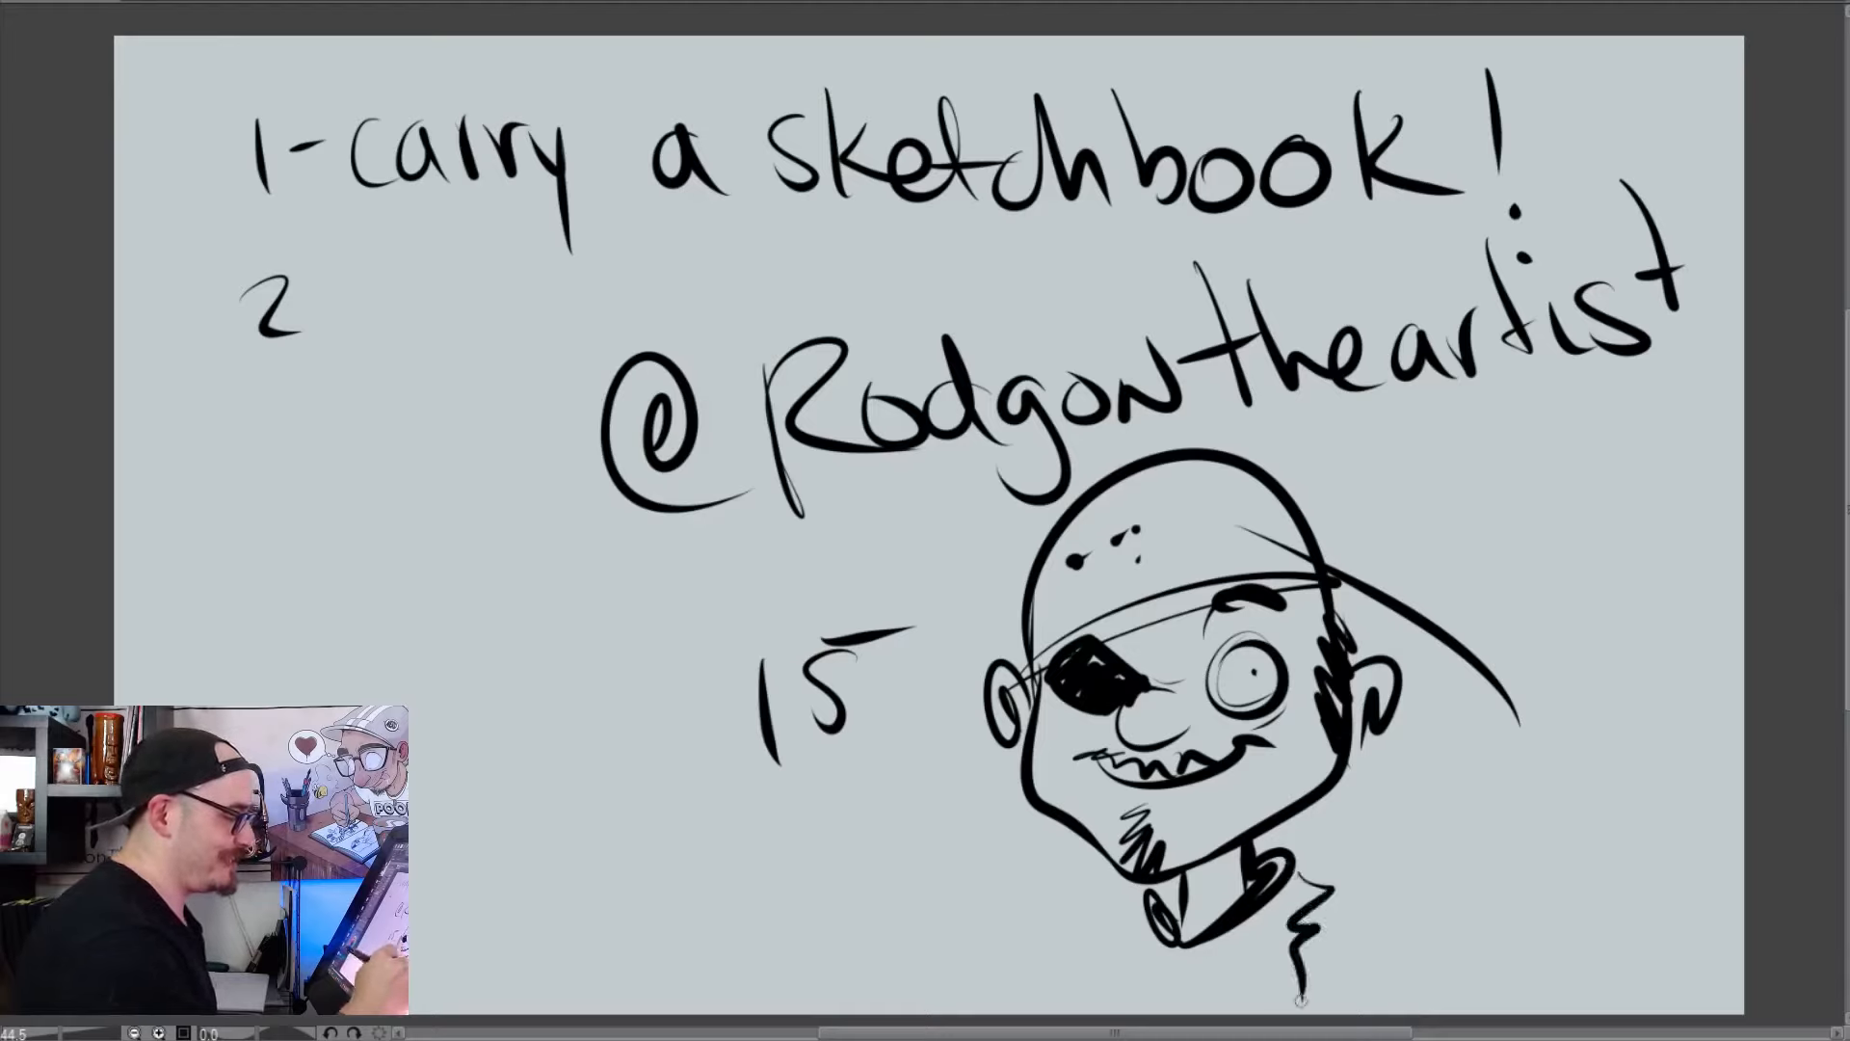
{"action": "mouse_move", "coordinate": [1157, 904]}
{"action": "left_mouse_down"}
{"action": "mouse_move", "coordinate": [1128, 945]}
{"action": "mouse_move", "coordinate": [1145, 1012]}
{"action": "mouse_move", "coordinate": [1221, 974]}
{"action": "mouse_move", "coordinate": [1228, 1002]}
{"action": "left_mouse_up"}
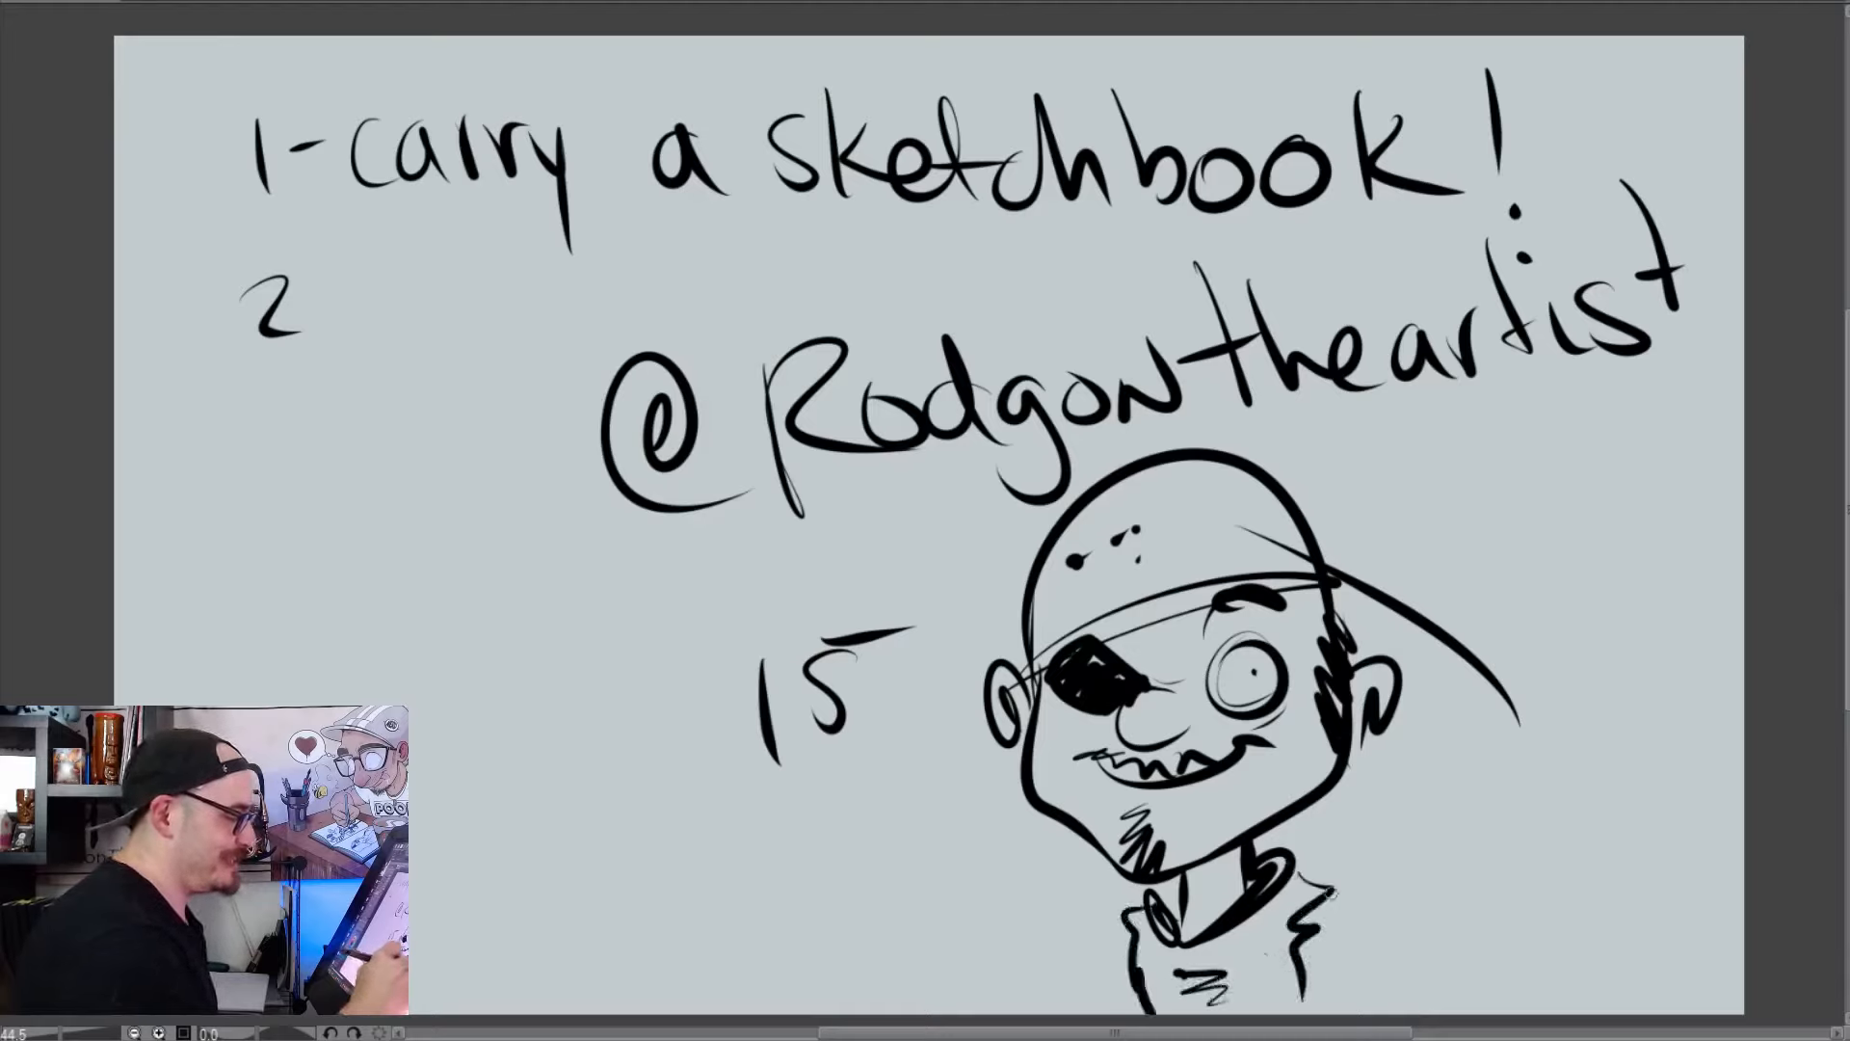
{"action": "left_click_drag", "start_coordinate": [1327, 886], "coordinate": [1358, 1013]}
{"action": "left_click_drag", "start_coordinate": [1128, 925], "coordinate": [1122, 1012]}
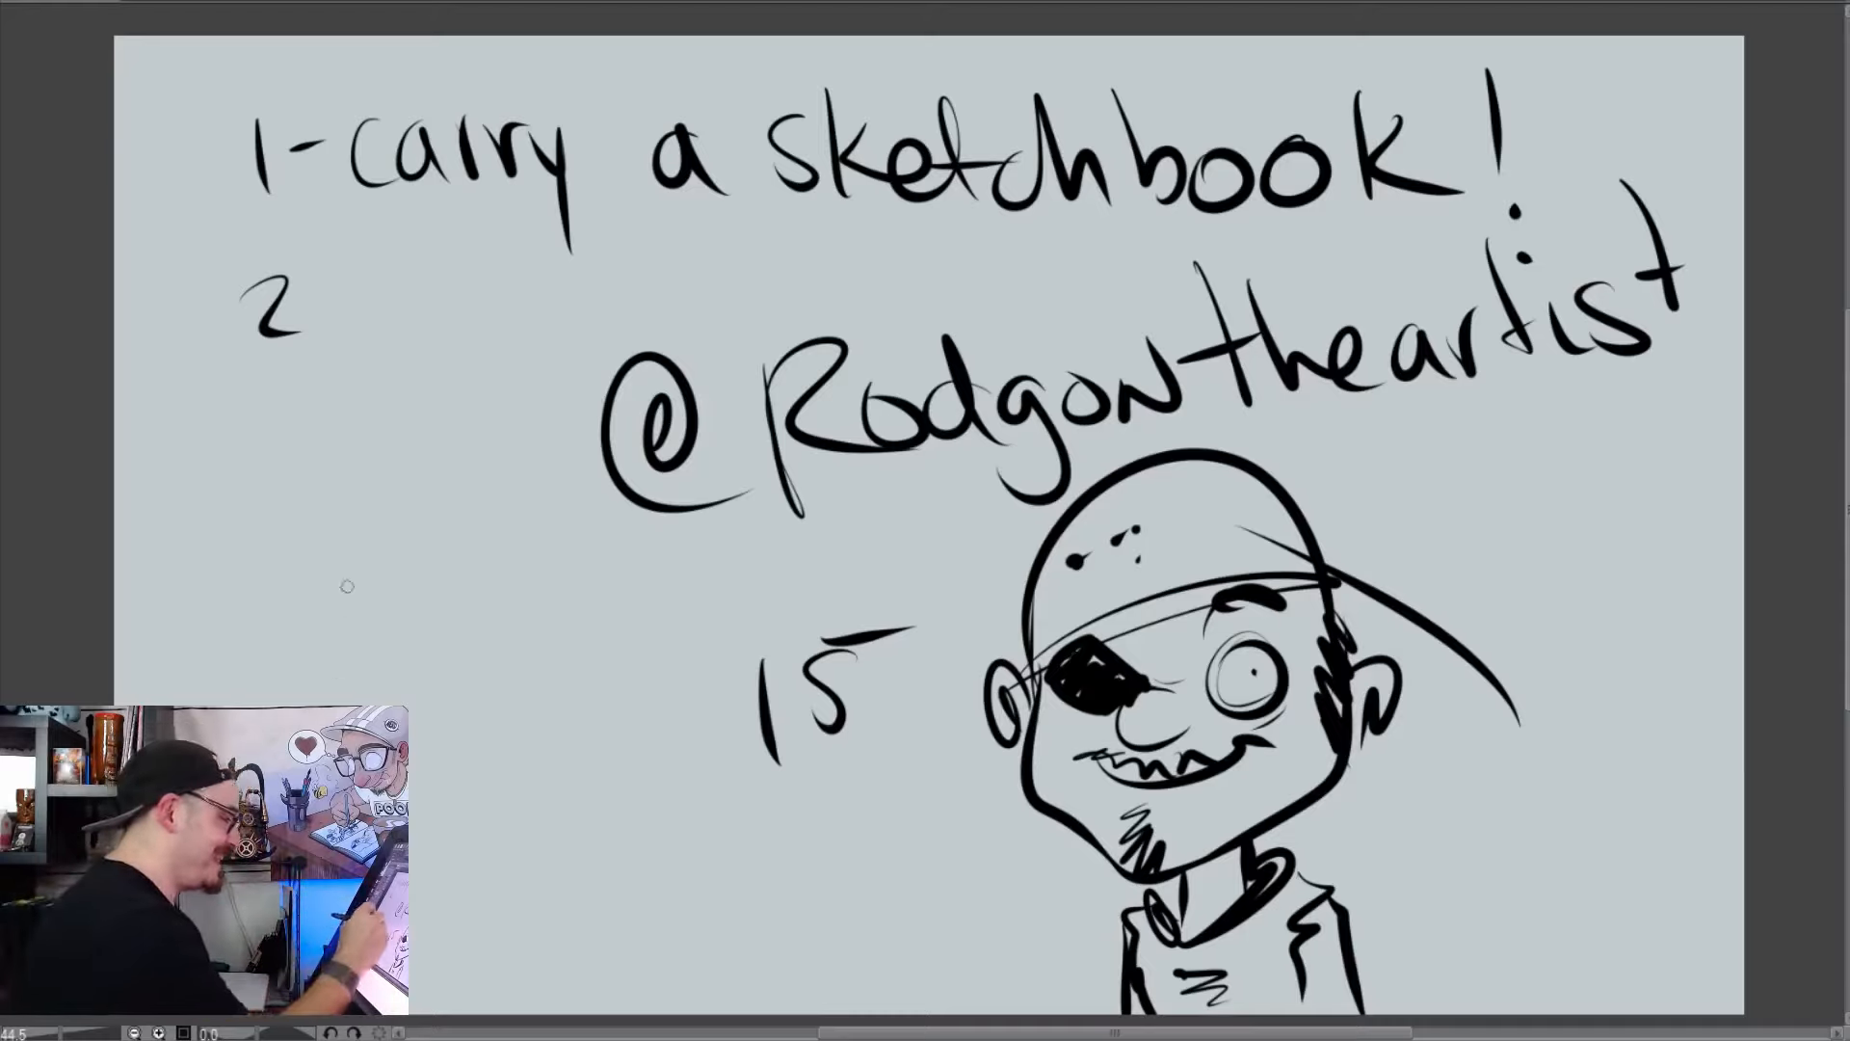
Outline a second head at the lower left with spiky hair, a rounded jaw and a large ear
{"action": "mouse_move", "coordinate": [286, 595]}
{"action": "left_mouse_down"}
{"action": "mouse_move", "coordinate": [482, 470]}
{"action": "mouse_move", "coordinate": [584, 622]}
{"action": "left_mouse_up"}
{"action": "mouse_move", "coordinate": [365, 505]}
{"action": "left_mouse_down"}
{"action": "mouse_move", "coordinate": [234, 638]}
{"action": "mouse_move", "coordinate": [268, 705]}
{"action": "left_mouse_up"}
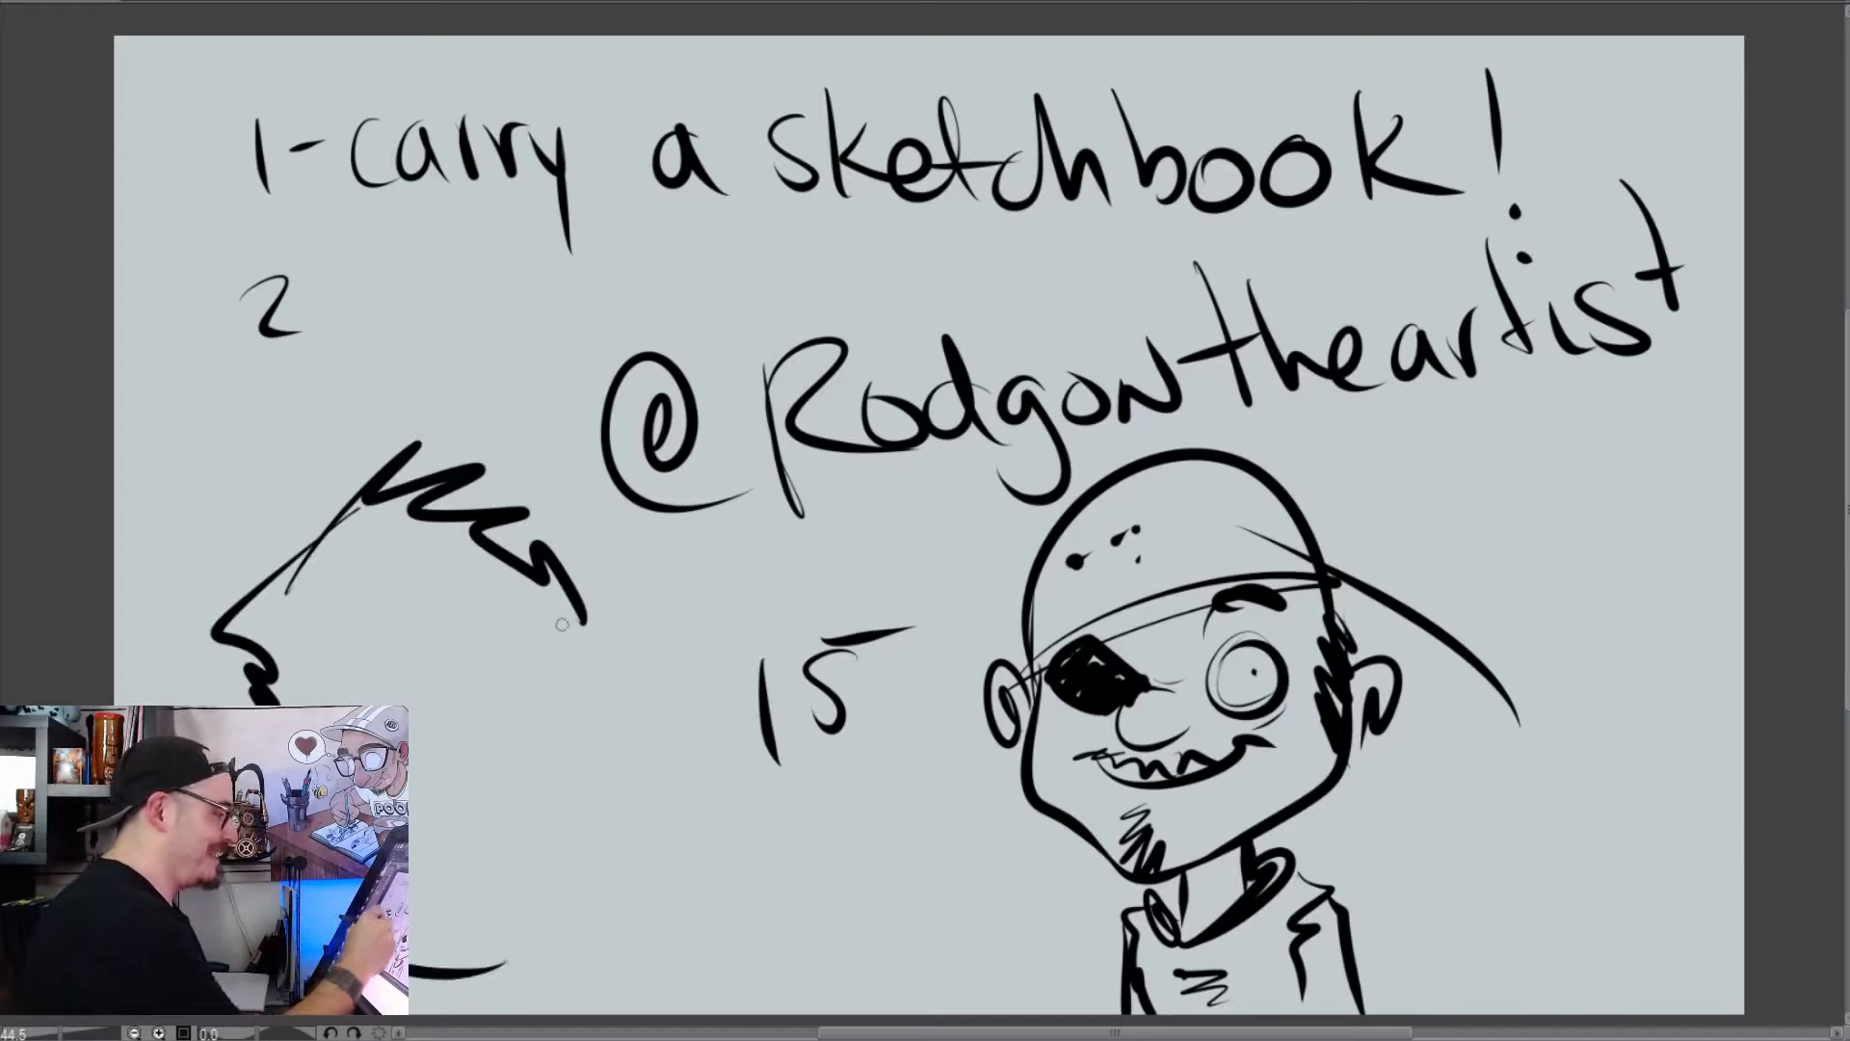
{"action": "mouse_move", "coordinate": [558, 627]}
{"action": "left_mouse_down"}
{"action": "mouse_move", "coordinate": [555, 903]}
{"action": "mouse_move", "coordinate": [461, 971]}
{"action": "left_mouse_up"}
{"action": "left_click_drag", "start_coordinate": [552, 803], "coordinate": [549, 882]}
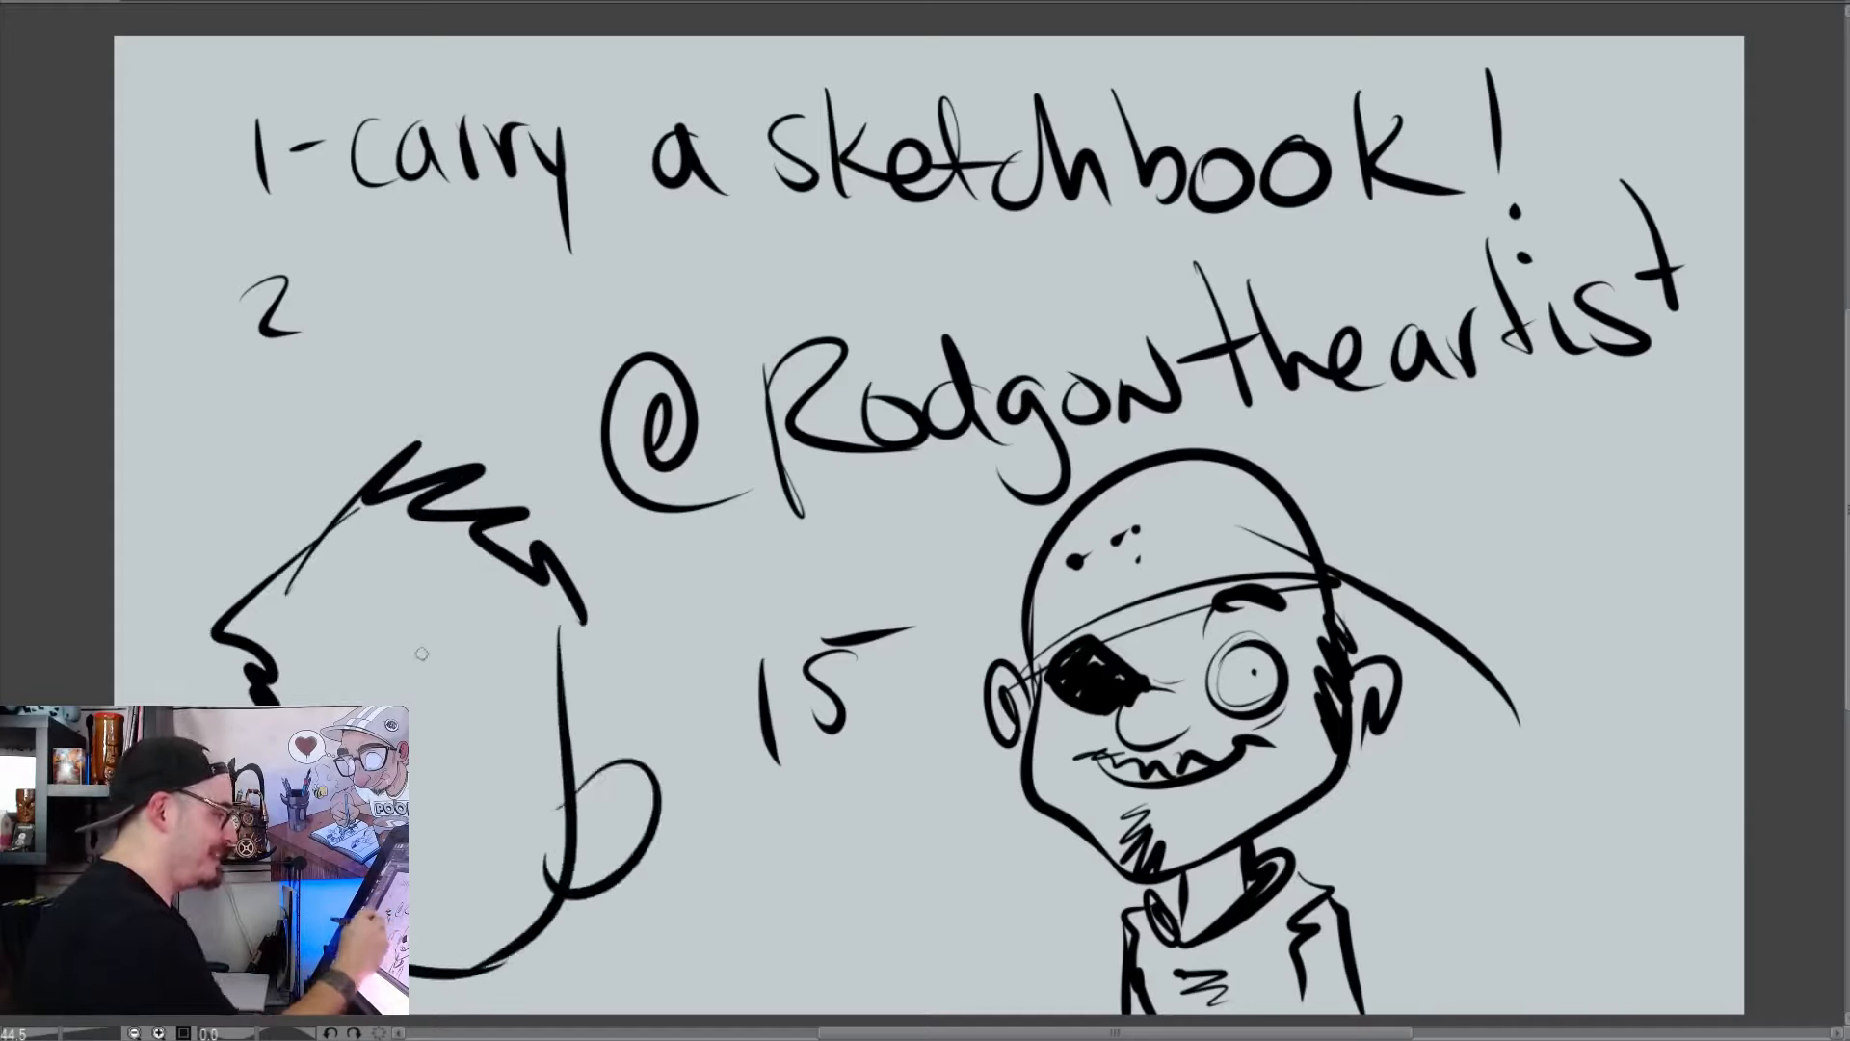
Draw a zigzag fringe and pointed sideburn on the spiky-haired head
{"action": "mouse_move", "coordinate": [363, 614]}
{"action": "left_mouse_down"}
{"action": "mouse_move", "coordinate": [372, 646]}
{"action": "mouse_move", "coordinate": [486, 671]}
{"action": "mouse_move", "coordinate": [535, 637]}
{"action": "left_mouse_up"}
{"action": "left_click_drag", "start_coordinate": [532, 657], "coordinate": [557, 762]}
{"action": "left_click_drag", "start_coordinate": [364, 638], "coordinate": [311, 696]}
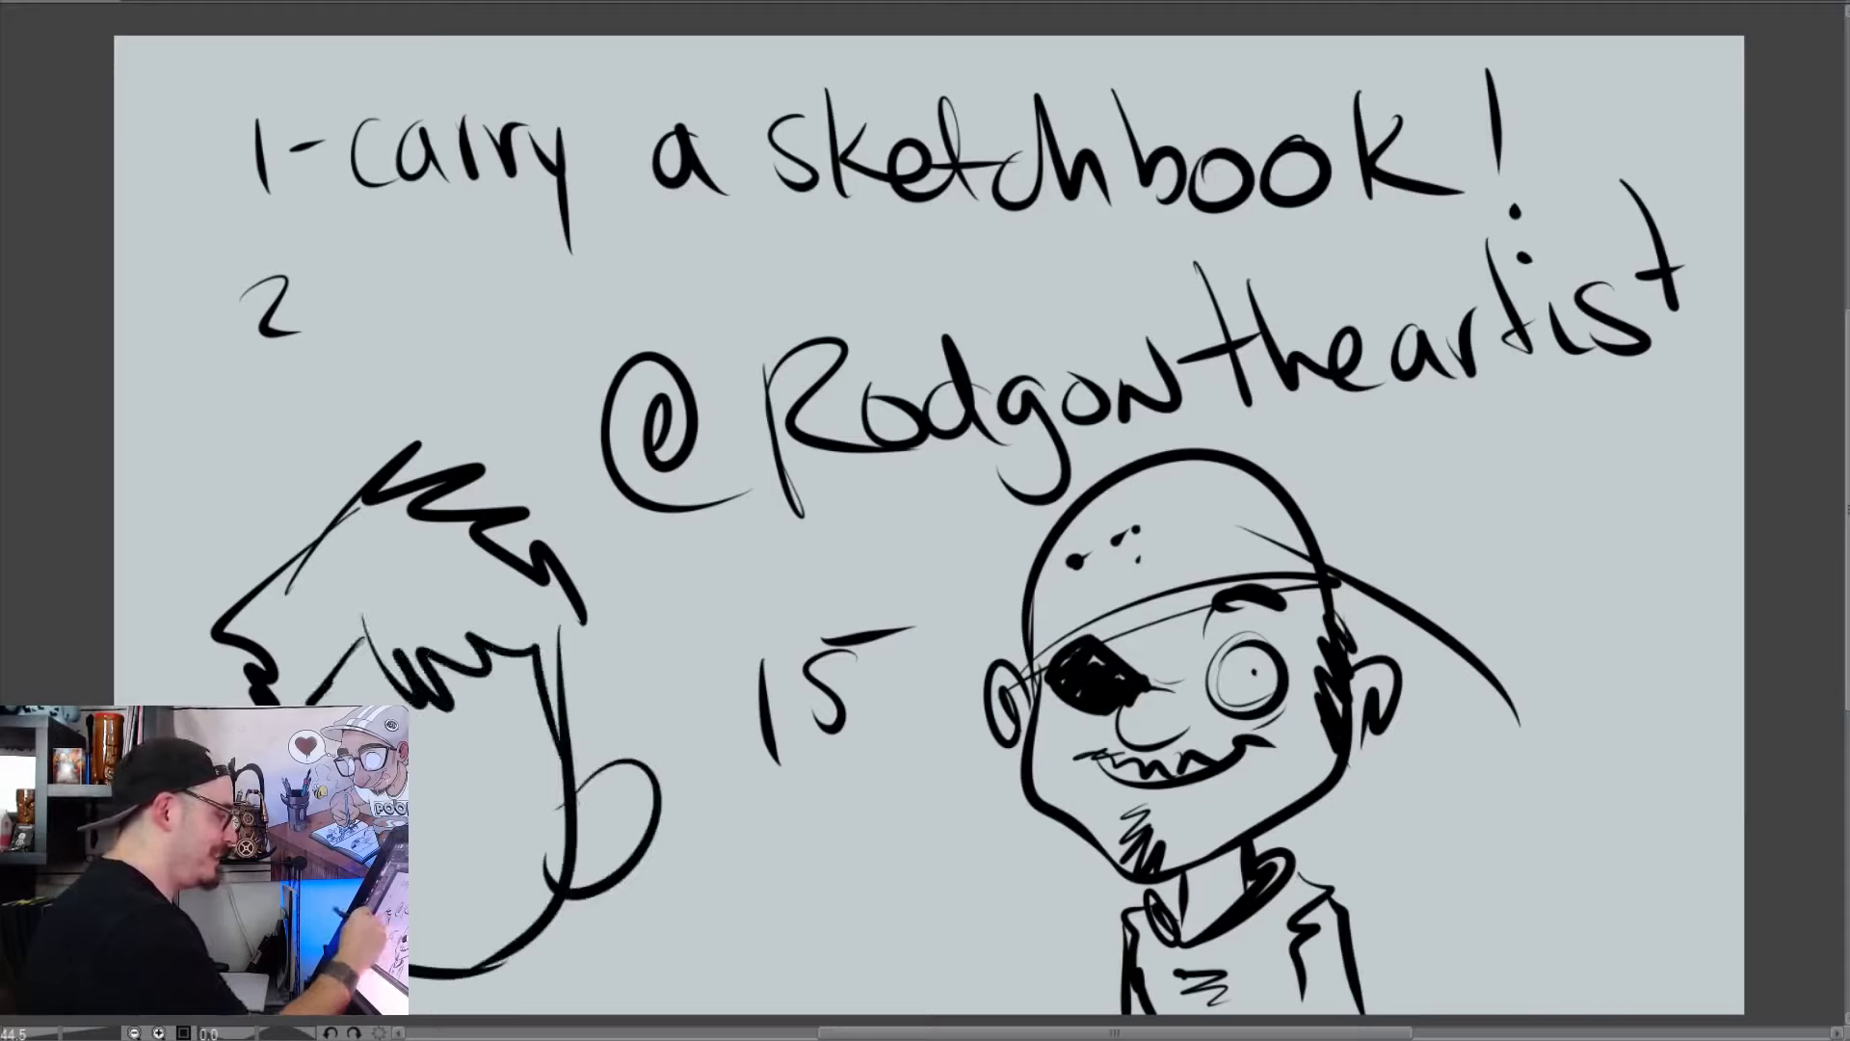
{"action": "left_click_drag", "start_coordinate": [525, 655], "coordinate": [549, 771]}
{"action": "left_click_drag", "start_coordinate": [545, 708], "coordinate": [607, 829]}
Add a scribbled goatee, mouth, round nose, solid black eye and inner ear lines to the spiky-haired head
{"action": "left_click_drag", "start_coordinate": [467, 940], "coordinate": [469, 1006]}
{"action": "left_click_drag", "start_coordinate": [476, 925], "coordinate": [479, 1002]}
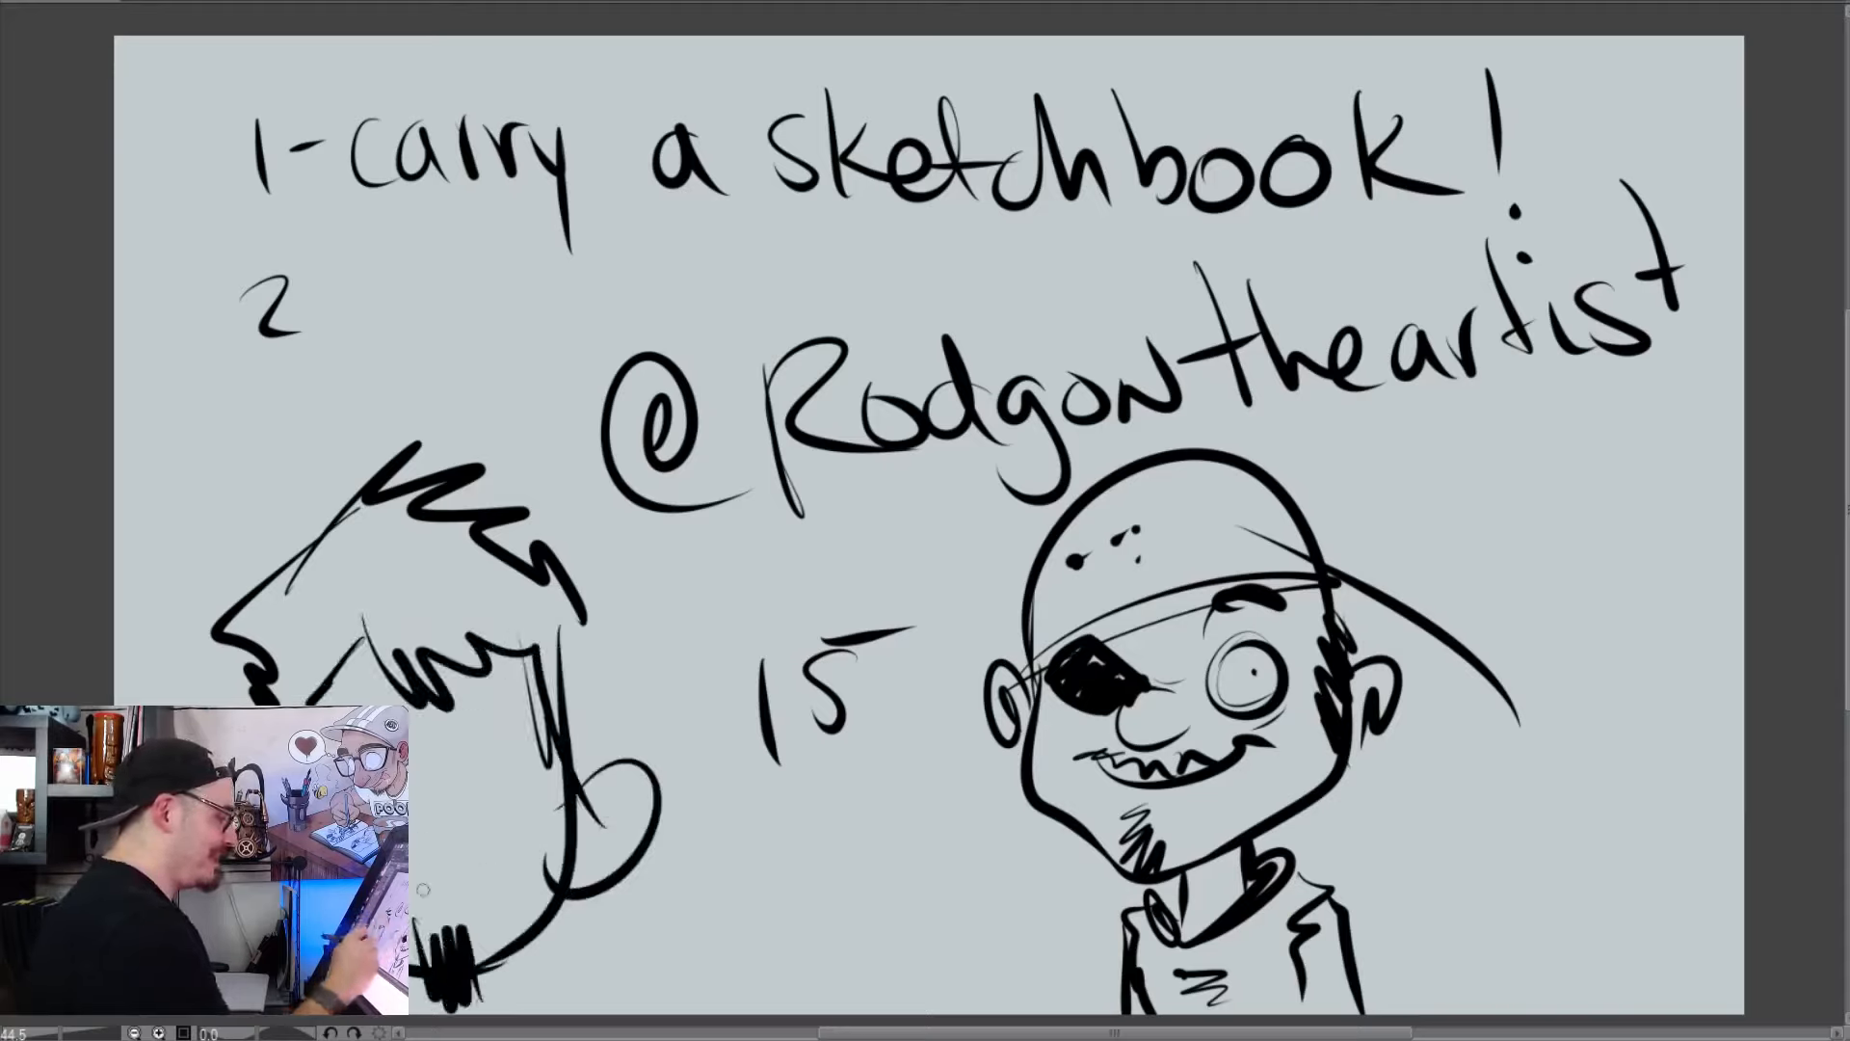
{"action": "left_click_drag", "start_coordinate": [417, 888], "coordinate": [482, 883]}
{"action": "left_click_drag", "start_coordinate": [424, 802], "coordinate": [417, 872]}
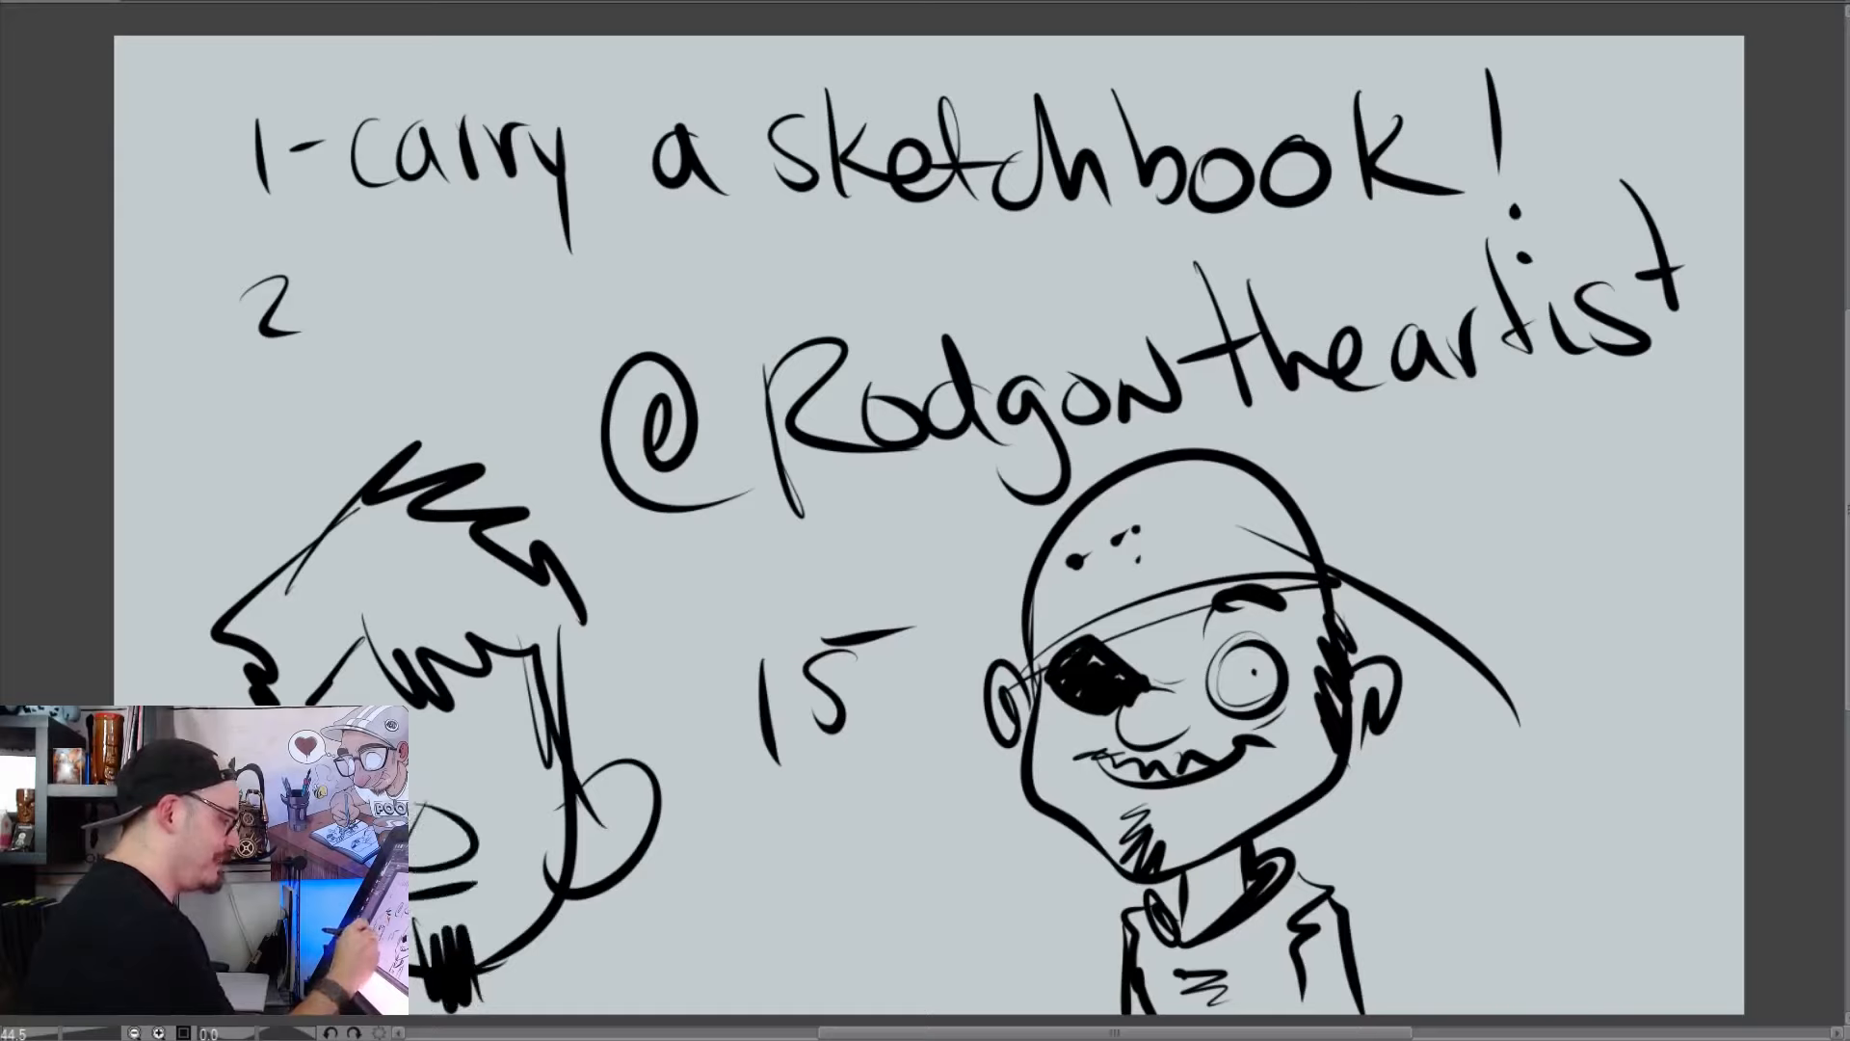
{"action": "mouse_move", "coordinate": [474, 790]}
{"action": "left_mouse_down"}
{"action": "mouse_move", "coordinate": [506, 807]}
{"action": "mouse_move", "coordinate": [517, 750]}
{"action": "mouse_move", "coordinate": [457, 752]}
{"action": "left_mouse_up"}
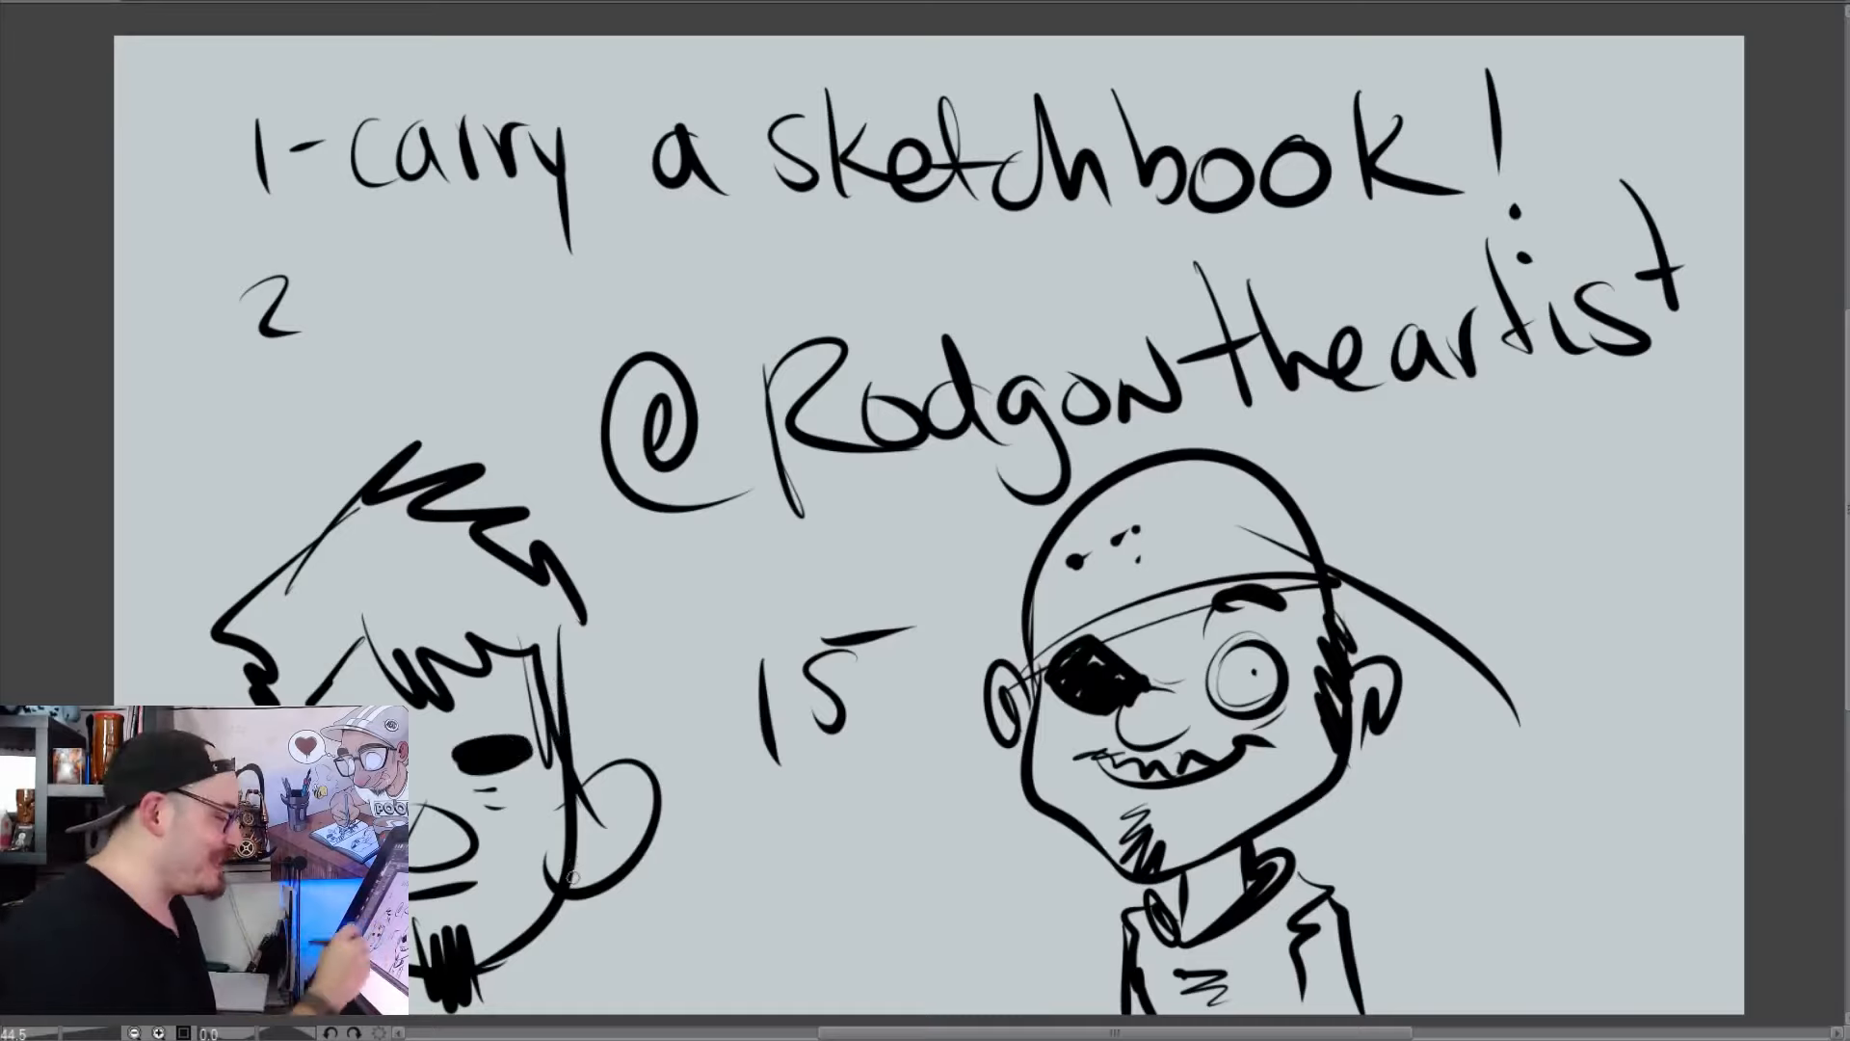
{"action": "left_click_drag", "start_coordinate": [618, 790], "coordinate": [578, 836]}
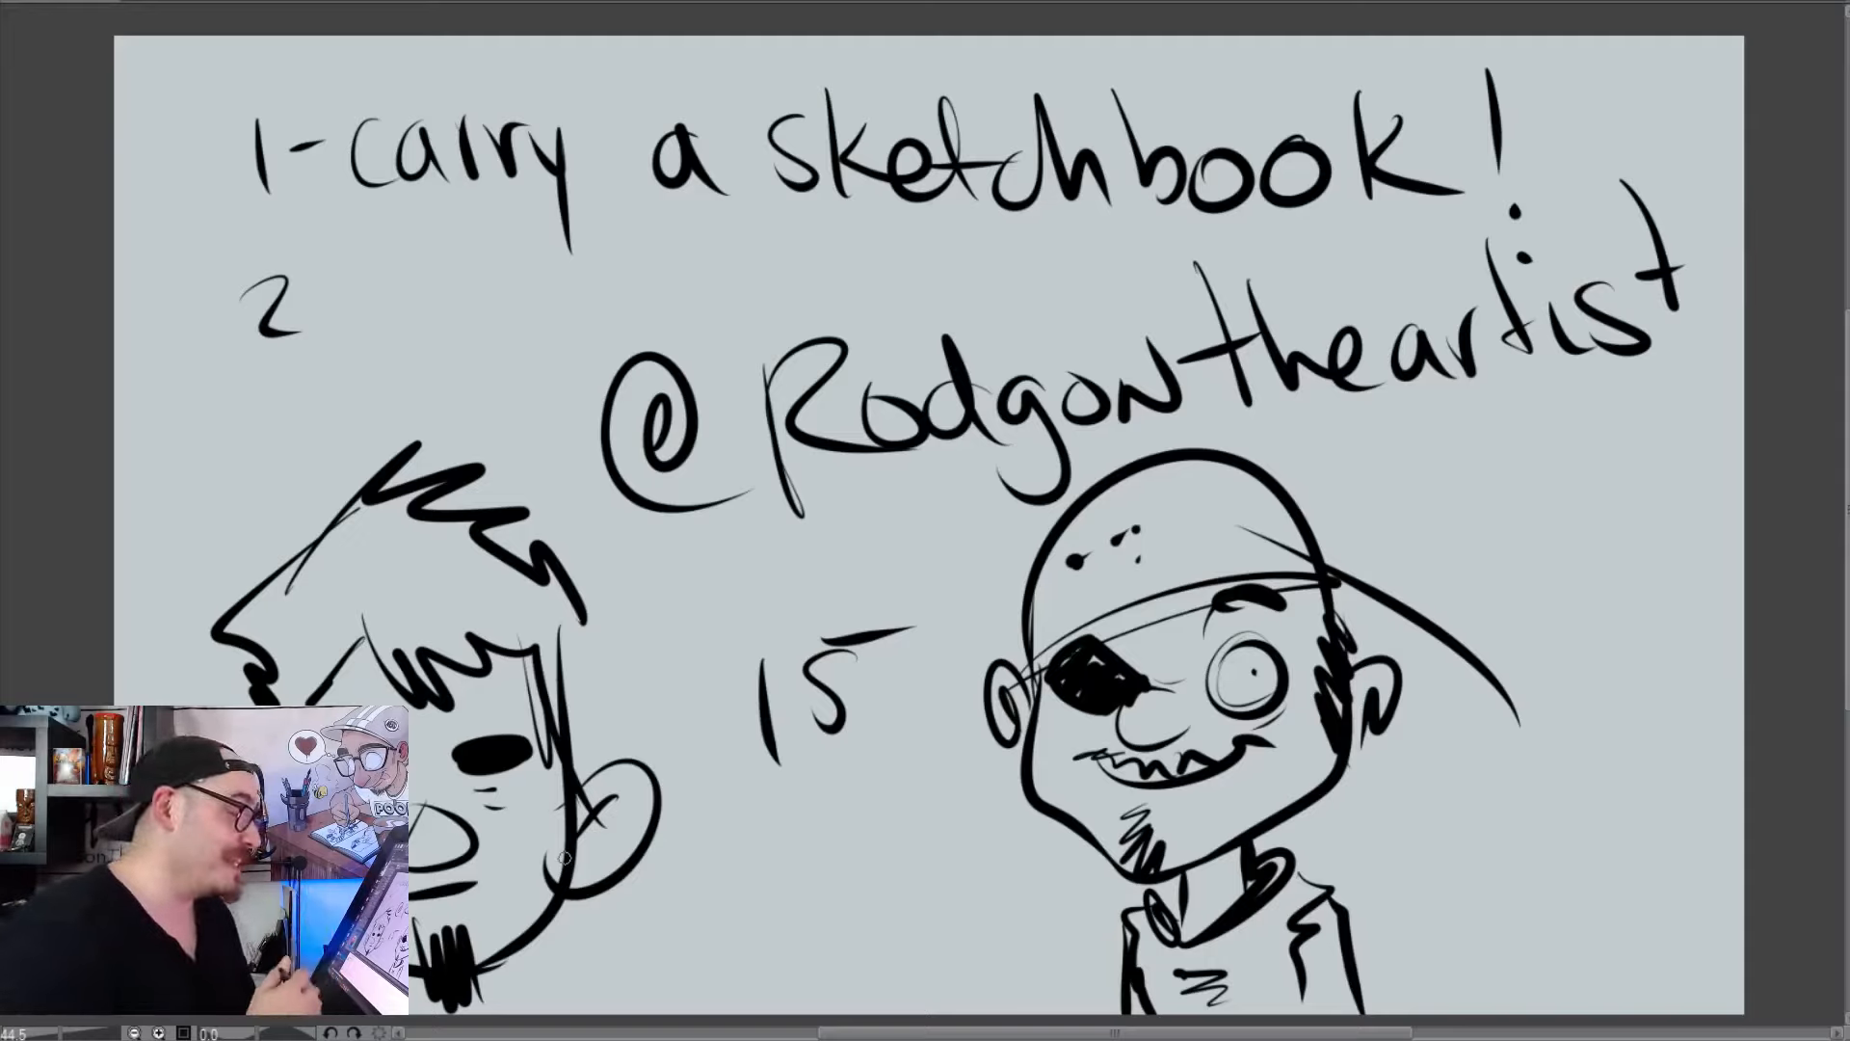
Clear the canvas and draw a large oval head with two brow lines sloping down and outward
{"action": "key", "text": "Delete"}
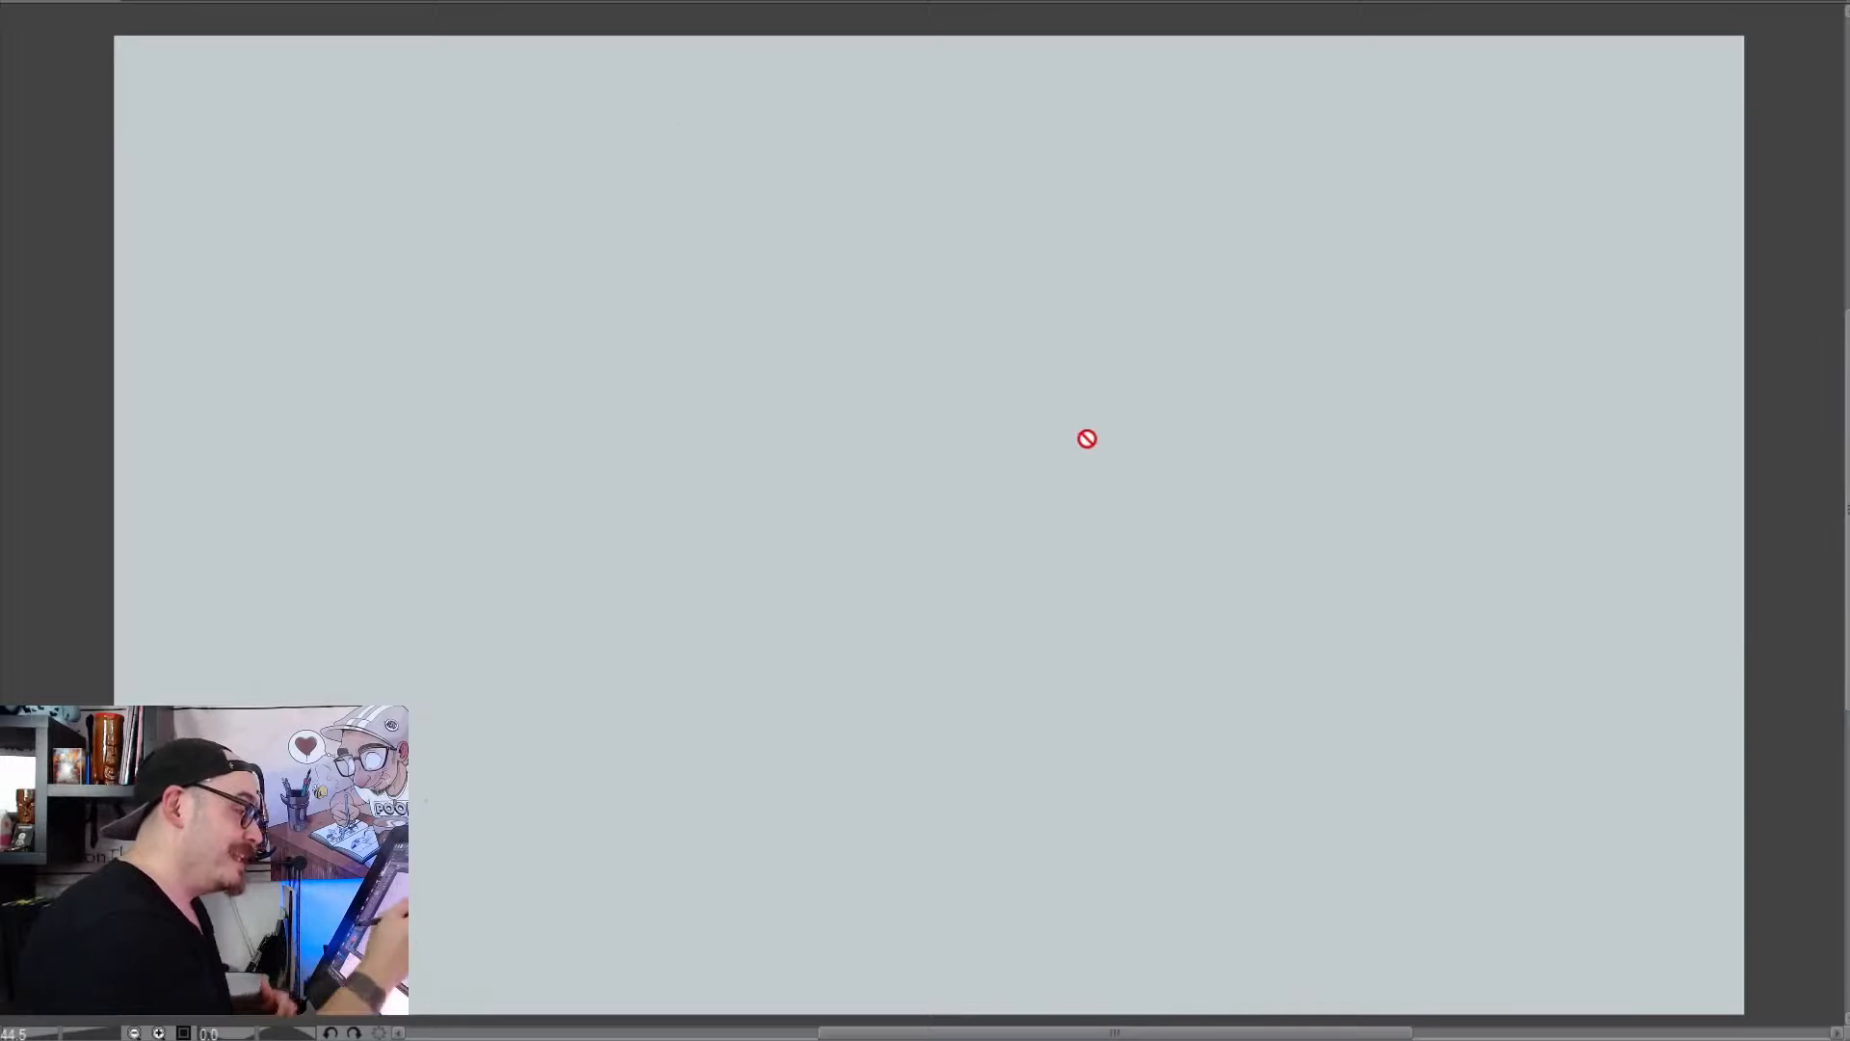
{"action": "mouse_move", "coordinate": [1122, 264]}
{"action": "left_mouse_down"}
{"action": "mouse_move", "coordinate": [1210, 867]}
{"action": "mouse_move", "coordinate": [900, 321]}
{"action": "left_mouse_up"}
{"action": "mouse_move", "coordinate": [740, 588]}
{"action": "left_mouse_down"}
{"action": "mouse_move", "coordinate": [1017, 473]}
{"action": "mouse_move", "coordinate": [1223, 569]}
{"action": "mouse_move", "coordinate": [1456, 637]}
{"action": "left_mouse_up"}
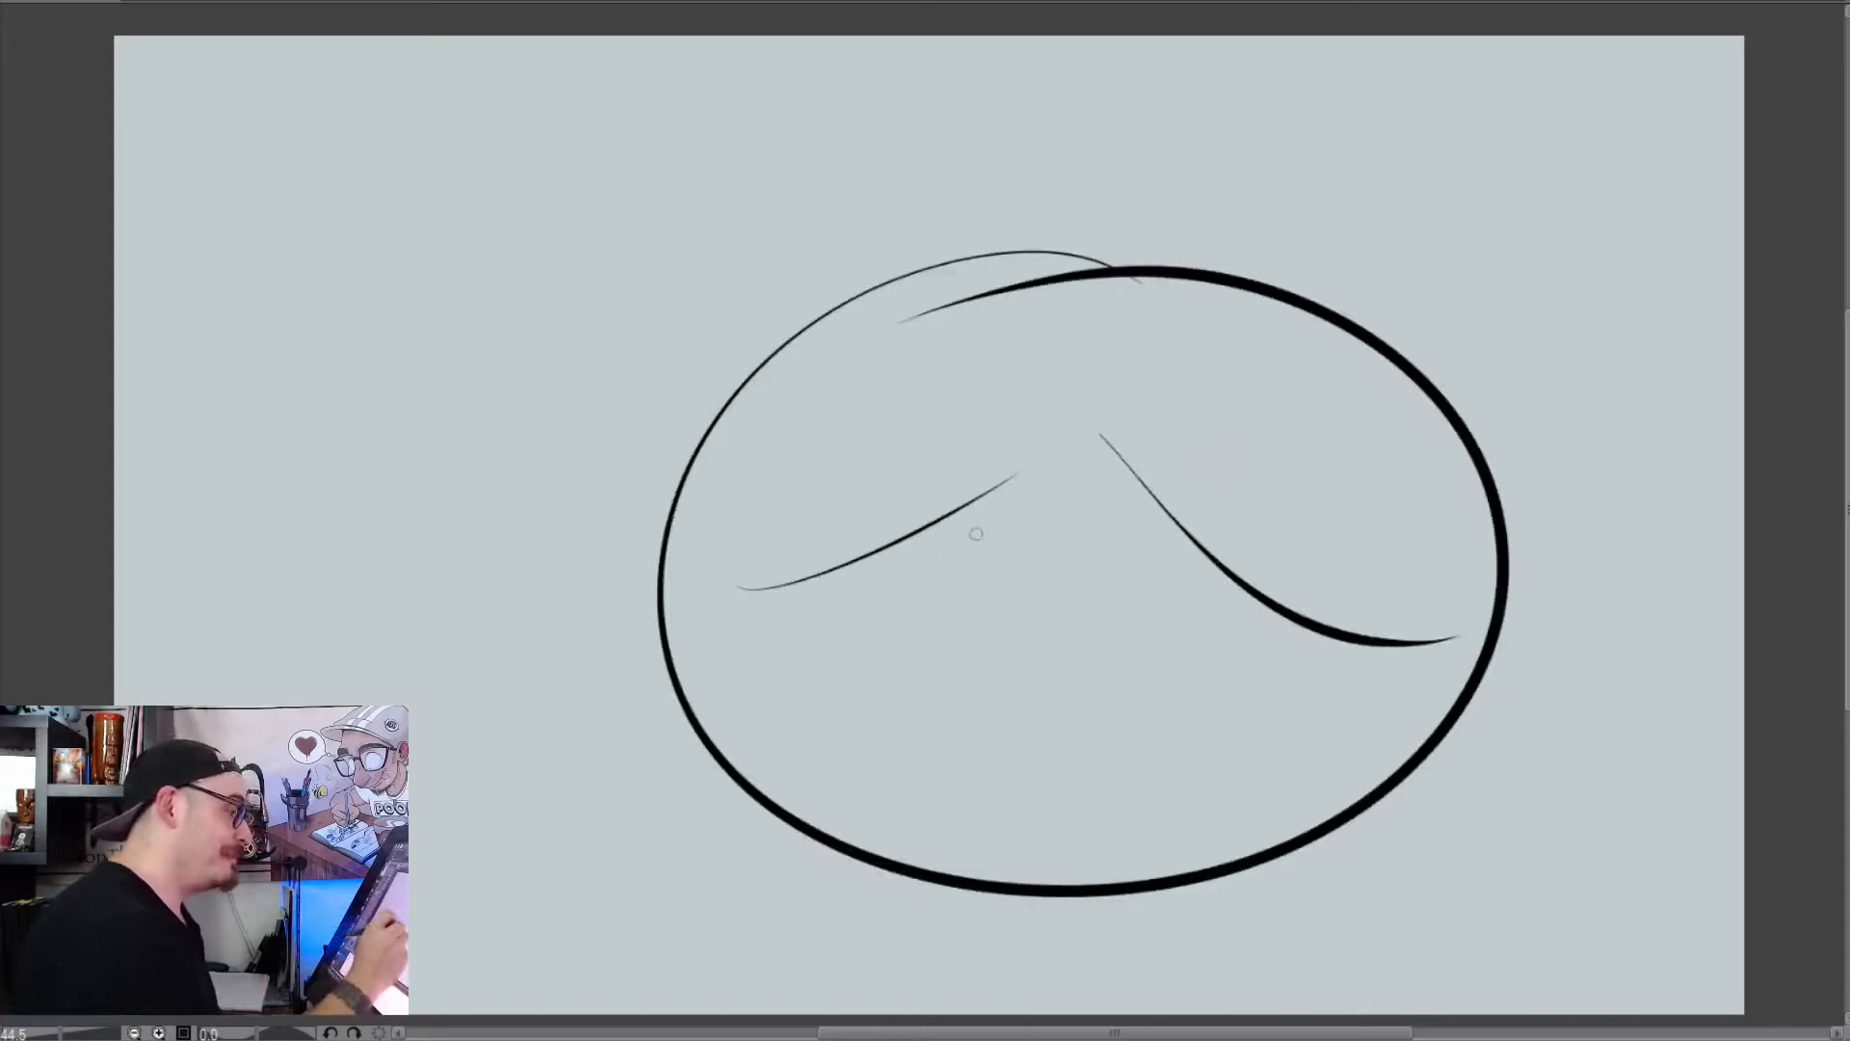
Draw narrow drooping eyes under the brow lines and a long tear running from one eye
{"action": "mouse_move", "coordinate": [979, 528]}
{"action": "left_mouse_down"}
{"action": "mouse_move", "coordinate": [872, 577]}
{"action": "mouse_move", "coordinate": [942, 578]}
{"action": "left_mouse_up"}
{"action": "mouse_move", "coordinate": [1135, 515]}
{"action": "left_mouse_down"}
{"action": "mouse_move", "coordinate": [1207, 590]}
{"action": "mouse_move", "coordinate": [1178, 599]}
{"action": "mouse_move", "coordinate": [1264, 763]}
{"action": "left_mouse_up"}
{"action": "left_click_drag", "start_coordinate": [1260, 615], "coordinate": [1270, 761]}
{"action": "left_click_drag", "start_coordinate": [1137, 515], "coordinate": [1204, 587]}
{"action": "left_click_drag", "start_coordinate": [990, 506], "coordinate": [894, 576]}
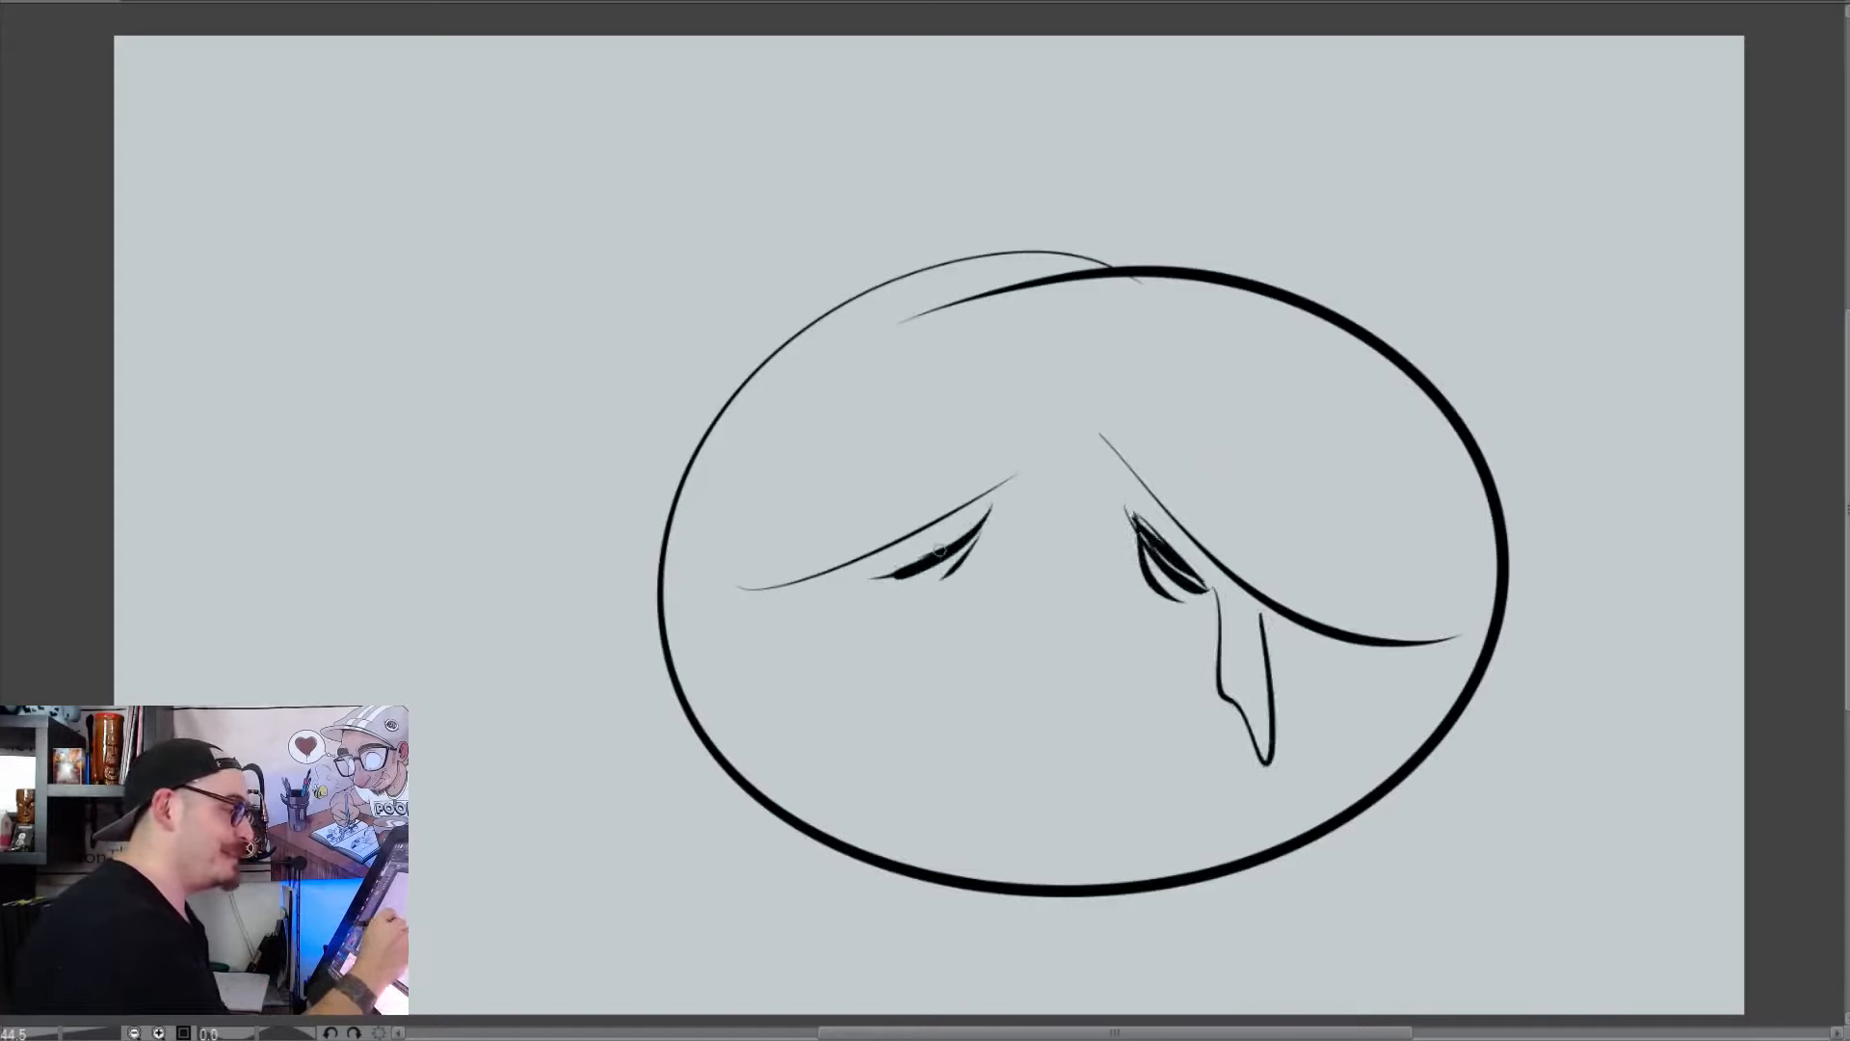
Add wrinkles between the brows and a small downturned mouth with a long drip on the sad face
{"action": "left_click_drag", "start_coordinate": [1024, 410], "coordinate": [1019, 487]}
{"action": "left_click_drag", "start_coordinate": [1098, 397], "coordinate": [1104, 489]}
{"action": "mouse_move", "coordinate": [1096, 628]}
{"action": "left_mouse_down"}
{"action": "mouse_move", "coordinate": [1067, 605]}
{"action": "mouse_move", "coordinate": [980, 652]}
{"action": "mouse_move", "coordinate": [1079, 807]}
{"action": "mouse_move", "coordinate": [1084, 863]}
{"action": "left_mouse_up"}
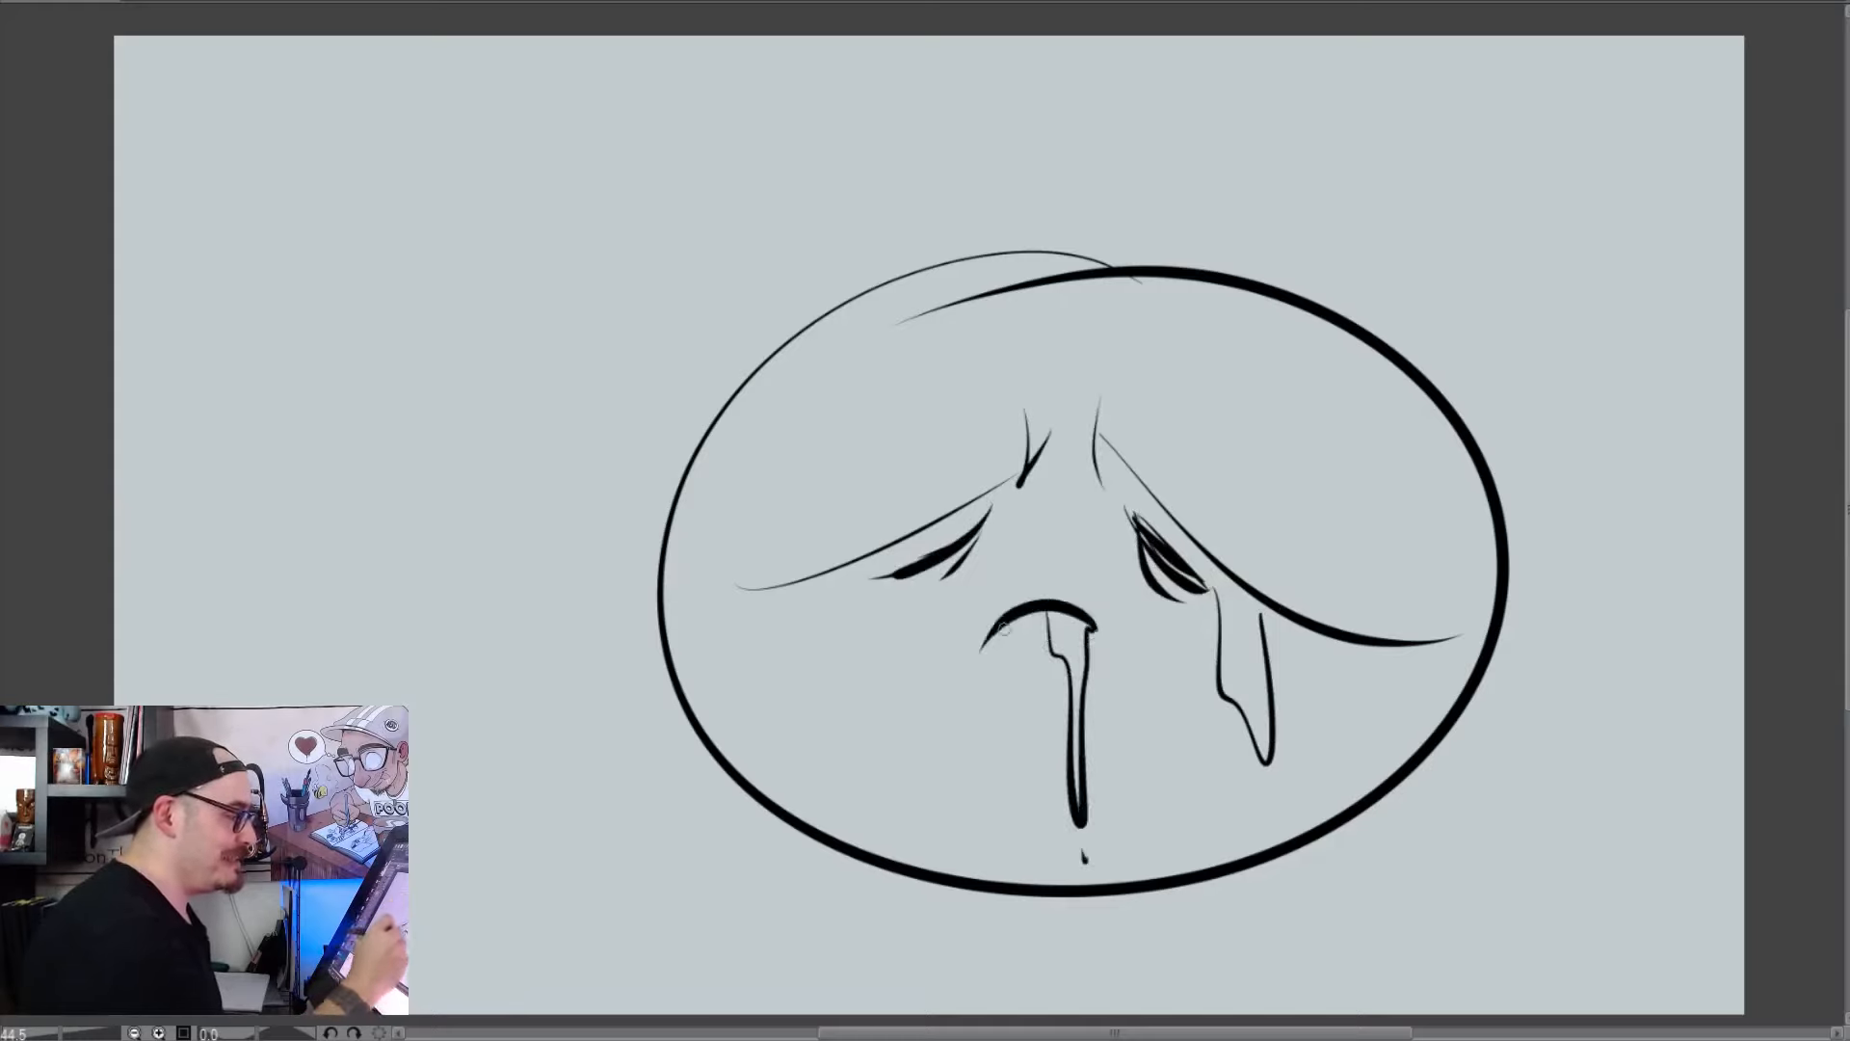
Close the sad face's mouth with a lower lip, fill it black, and add a rounded ear on each side of the head
{"action": "left_click_drag", "start_coordinate": [988, 645], "coordinate": [1104, 636]}
{"action": "mouse_move", "coordinate": [1002, 625]}
{"action": "left_mouse_down"}
{"action": "mouse_move", "coordinate": [1069, 624]}
{"action": "mouse_move", "coordinate": [1040, 607]}
{"action": "left_mouse_up"}
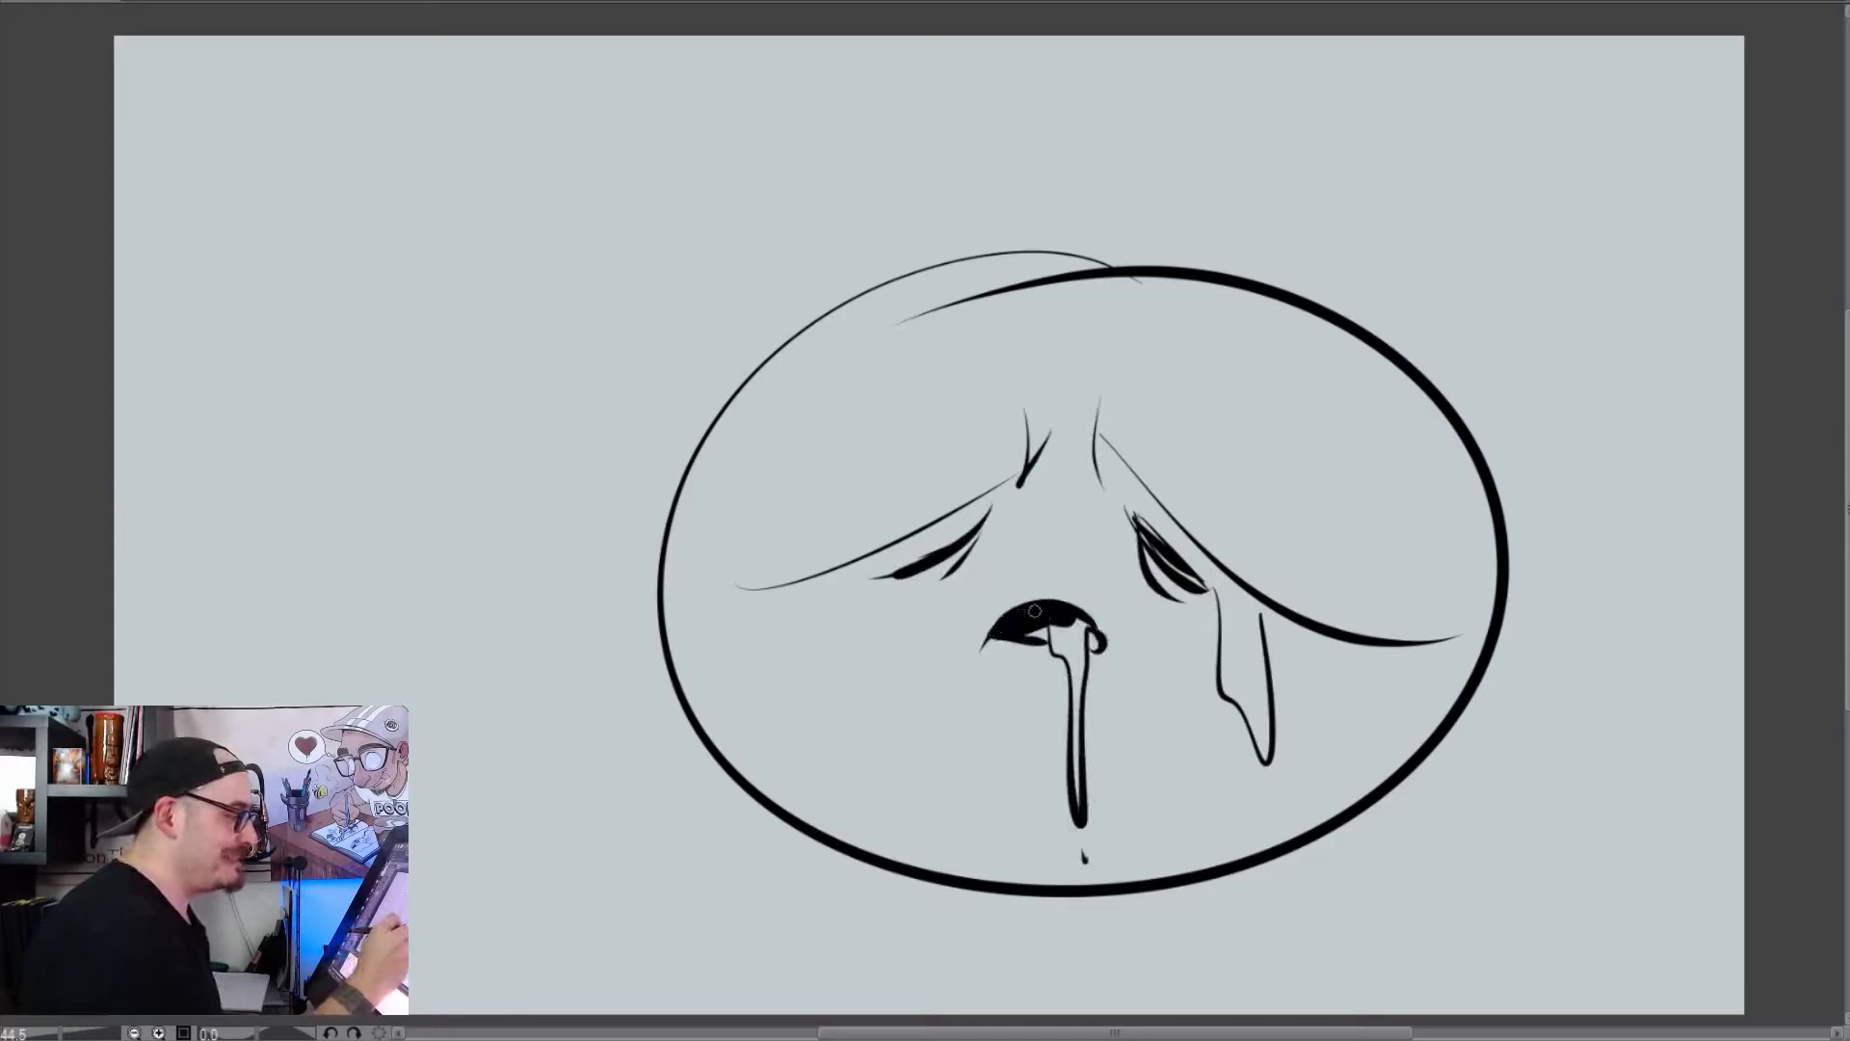
{"action": "mouse_move", "coordinate": [696, 757]}
{"action": "left_mouse_down"}
{"action": "mouse_move", "coordinate": [591, 722]}
{"action": "mouse_move", "coordinate": [732, 797]}
{"action": "left_mouse_up"}
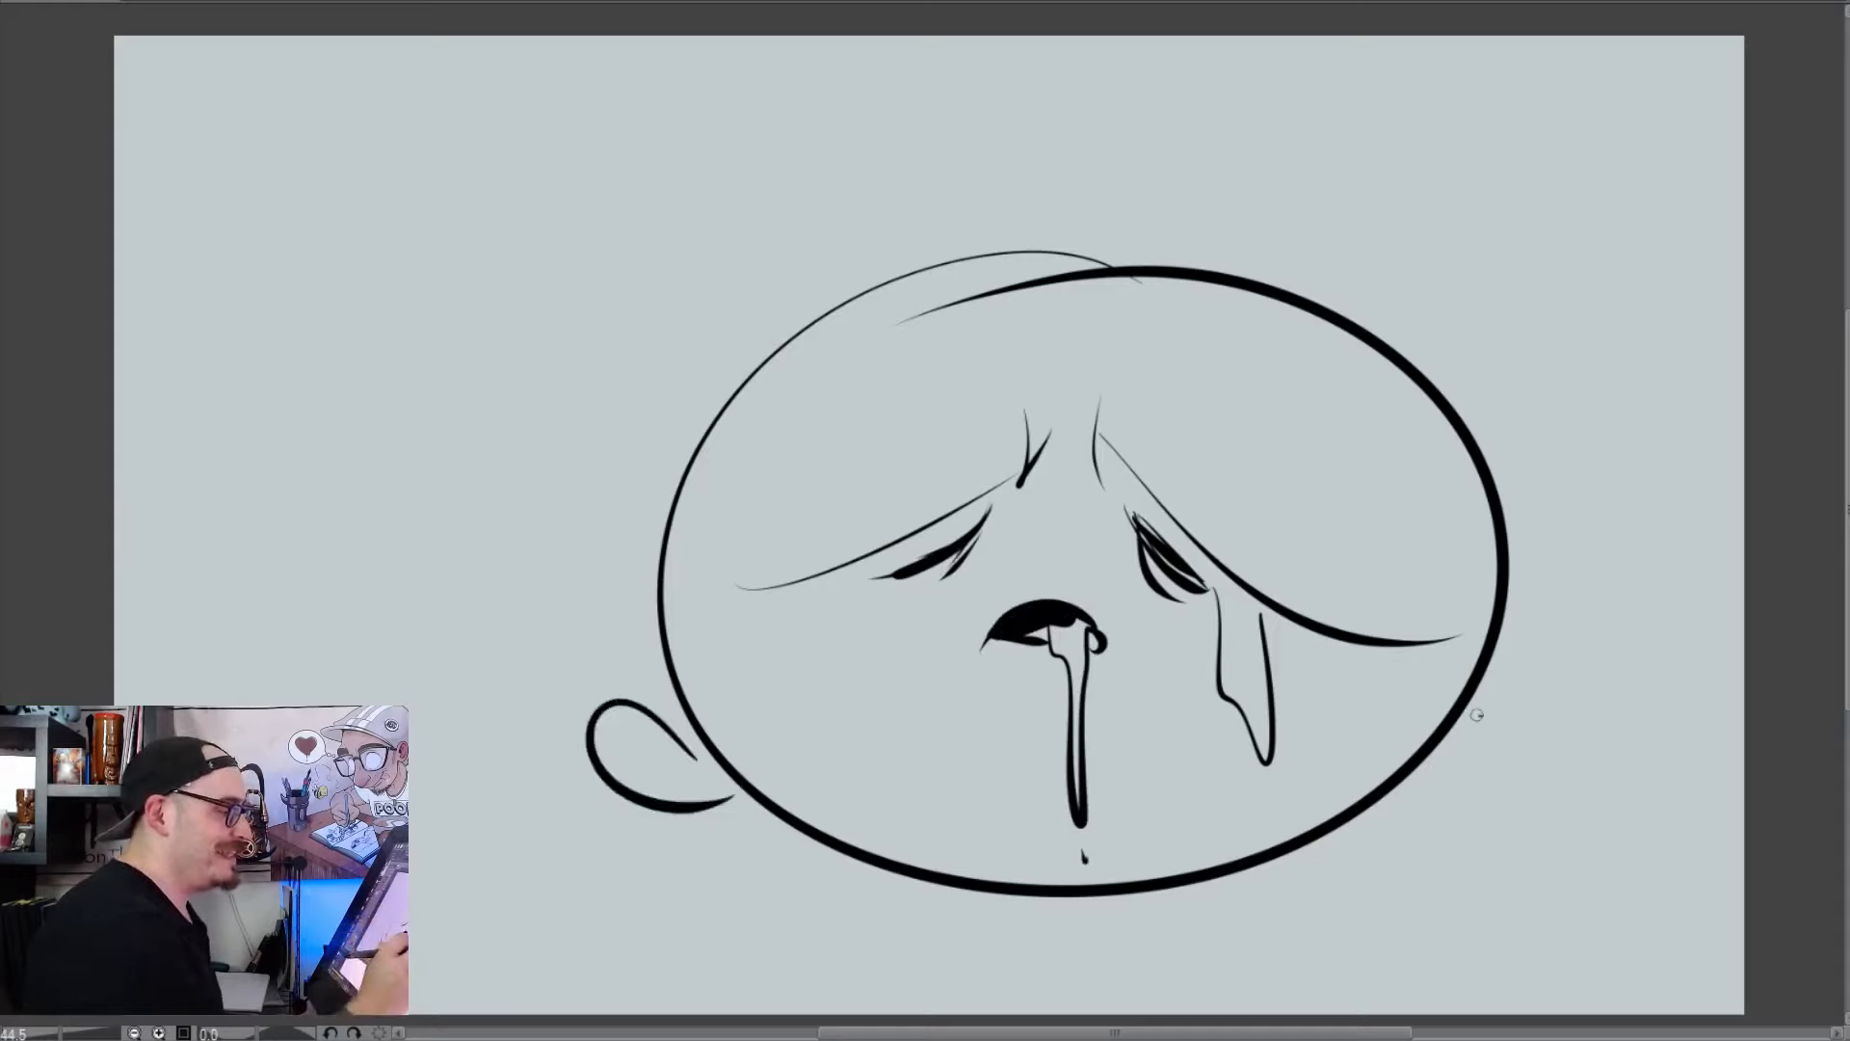
{"action": "left_click_drag", "start_coordinate": [1479, 713], "coordinate": [1363, 761]}
Draw a small round nose and oversized square glasses with a thick bridge across the sad face
{"action": "mouse_move", "coordinate": [1071, 525]}
{"action": "left_mouse_down"}
{"action": "mouse_move", "coordinate": [1089, 530]}
{"action": "mouse_move", "coordinate": [1045, 404]}
{"action": "mouse_move", "coordinate": [664, 698]}
{"action": "mouse_move", "coordinate": [939, 612]}
{"action": "mouse_move", "coordinate": [1540, 515]}
{"action": "mouse_move", "coordinate": [1238, 674]}
{"action": "left_mouse_up"}
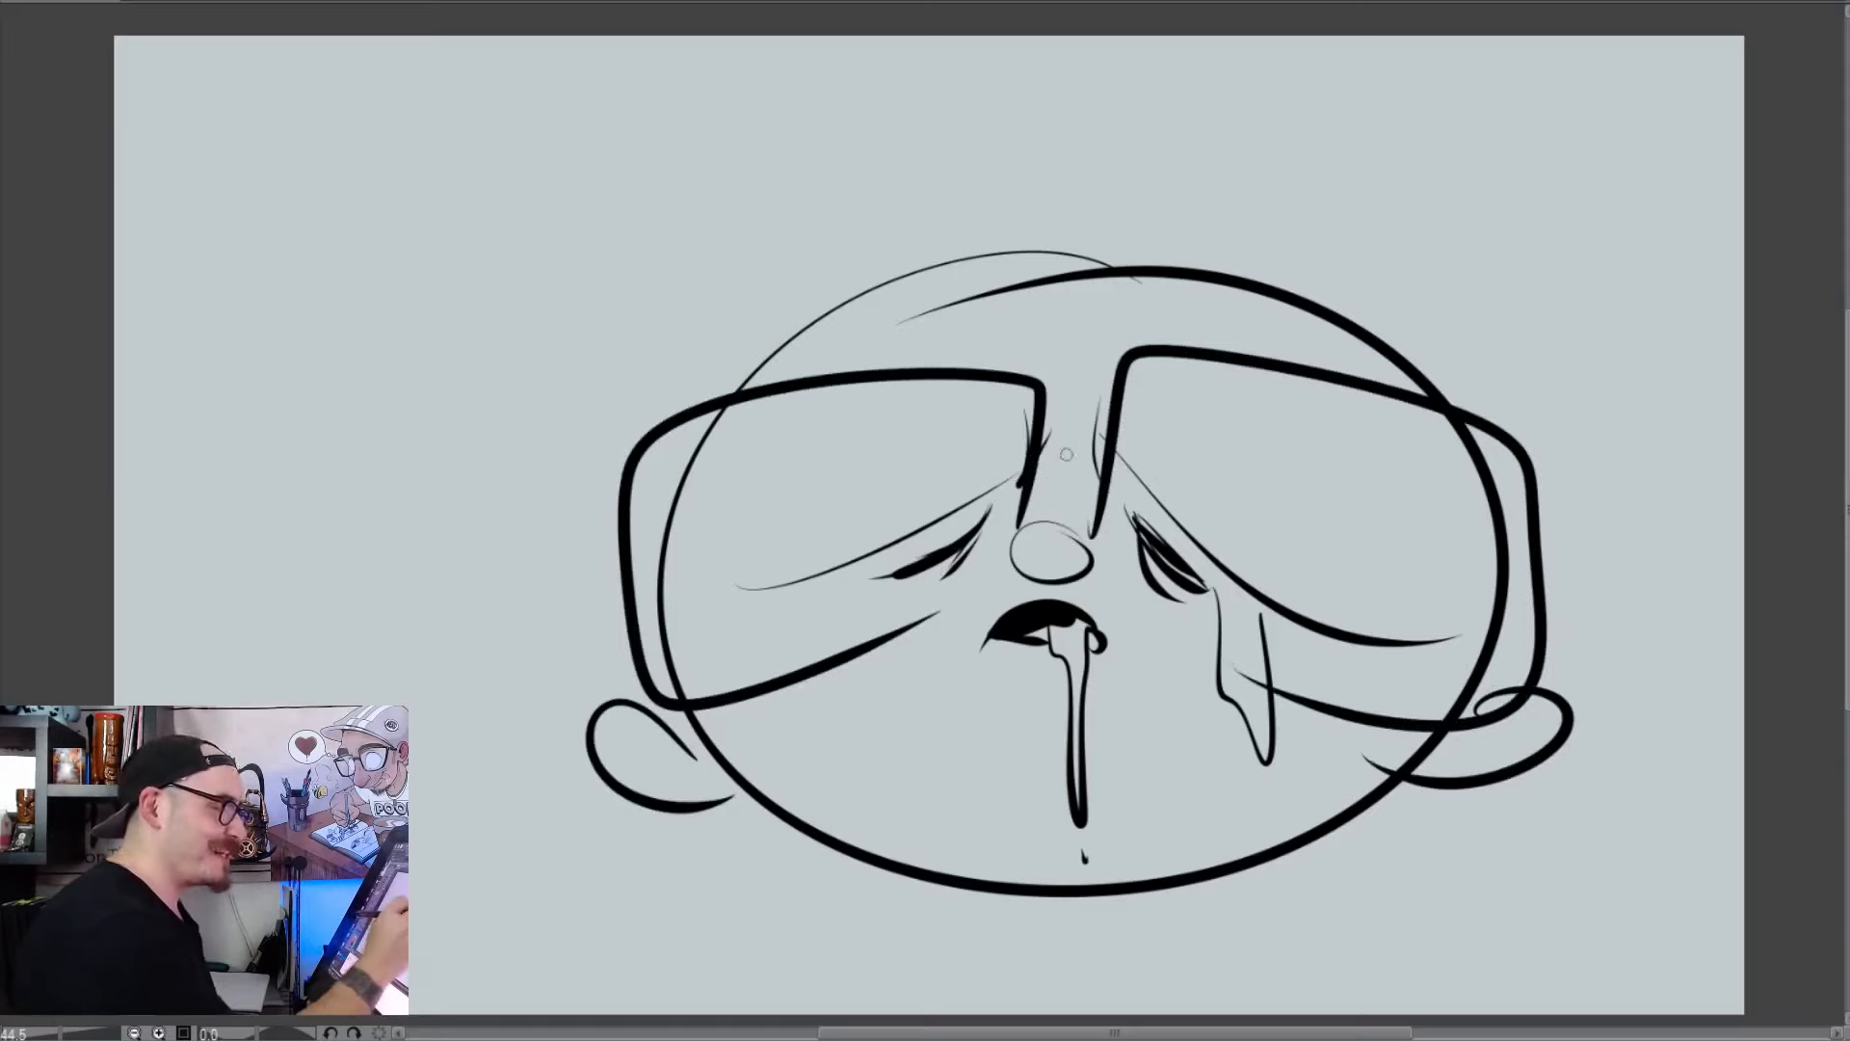
{"action": "left_click_drag", "start_coordinate": [1042, 455], "coordinate": [1098, 453]}
Add thick black eyebrows slanting down and outward inside the lenses and a scribbled moustache under the nose
{"action": "mouse_move", "coordinate": [1017, 395]}
{"action": "left_mouse_down"}
{"action": "mouse_move", "coordinate": [985, 454]}
{"action": "mouse_move", "coordinate": [826, 549]}
{"action": "left_mouse_up"}
{"action": "left_click_drag", "start_coordinate": [1036, 434], "coordinate": [887, 535]}
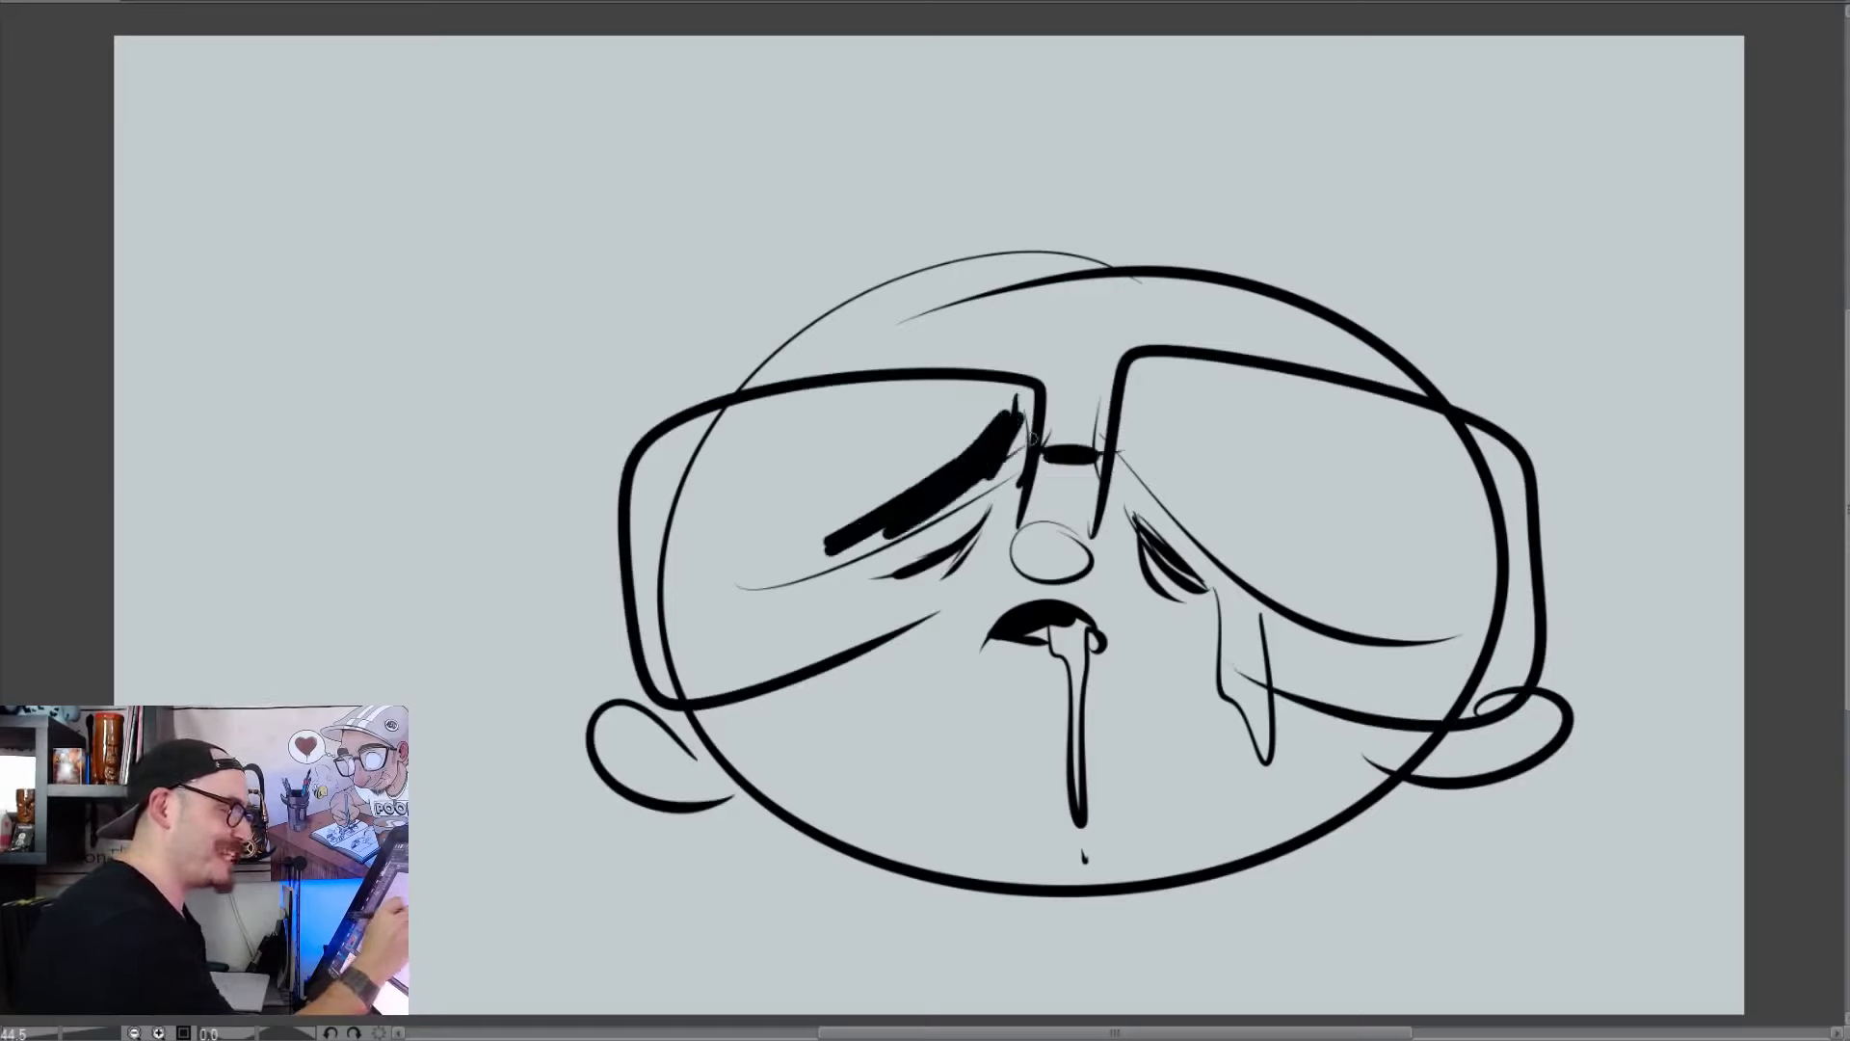
{"action": "mouse_move", "coordinate": [1151, 410]}
{"action": "left_mouse_down"}
{"action": "mouse_move", "coordinate": [1331, 586]}
{"action": "mouse_move", "coordinate": [1273, 549]}
{"action": "mouse_move", "coordinate": [1373, 595]}
{"action": "left_mouse_up"}
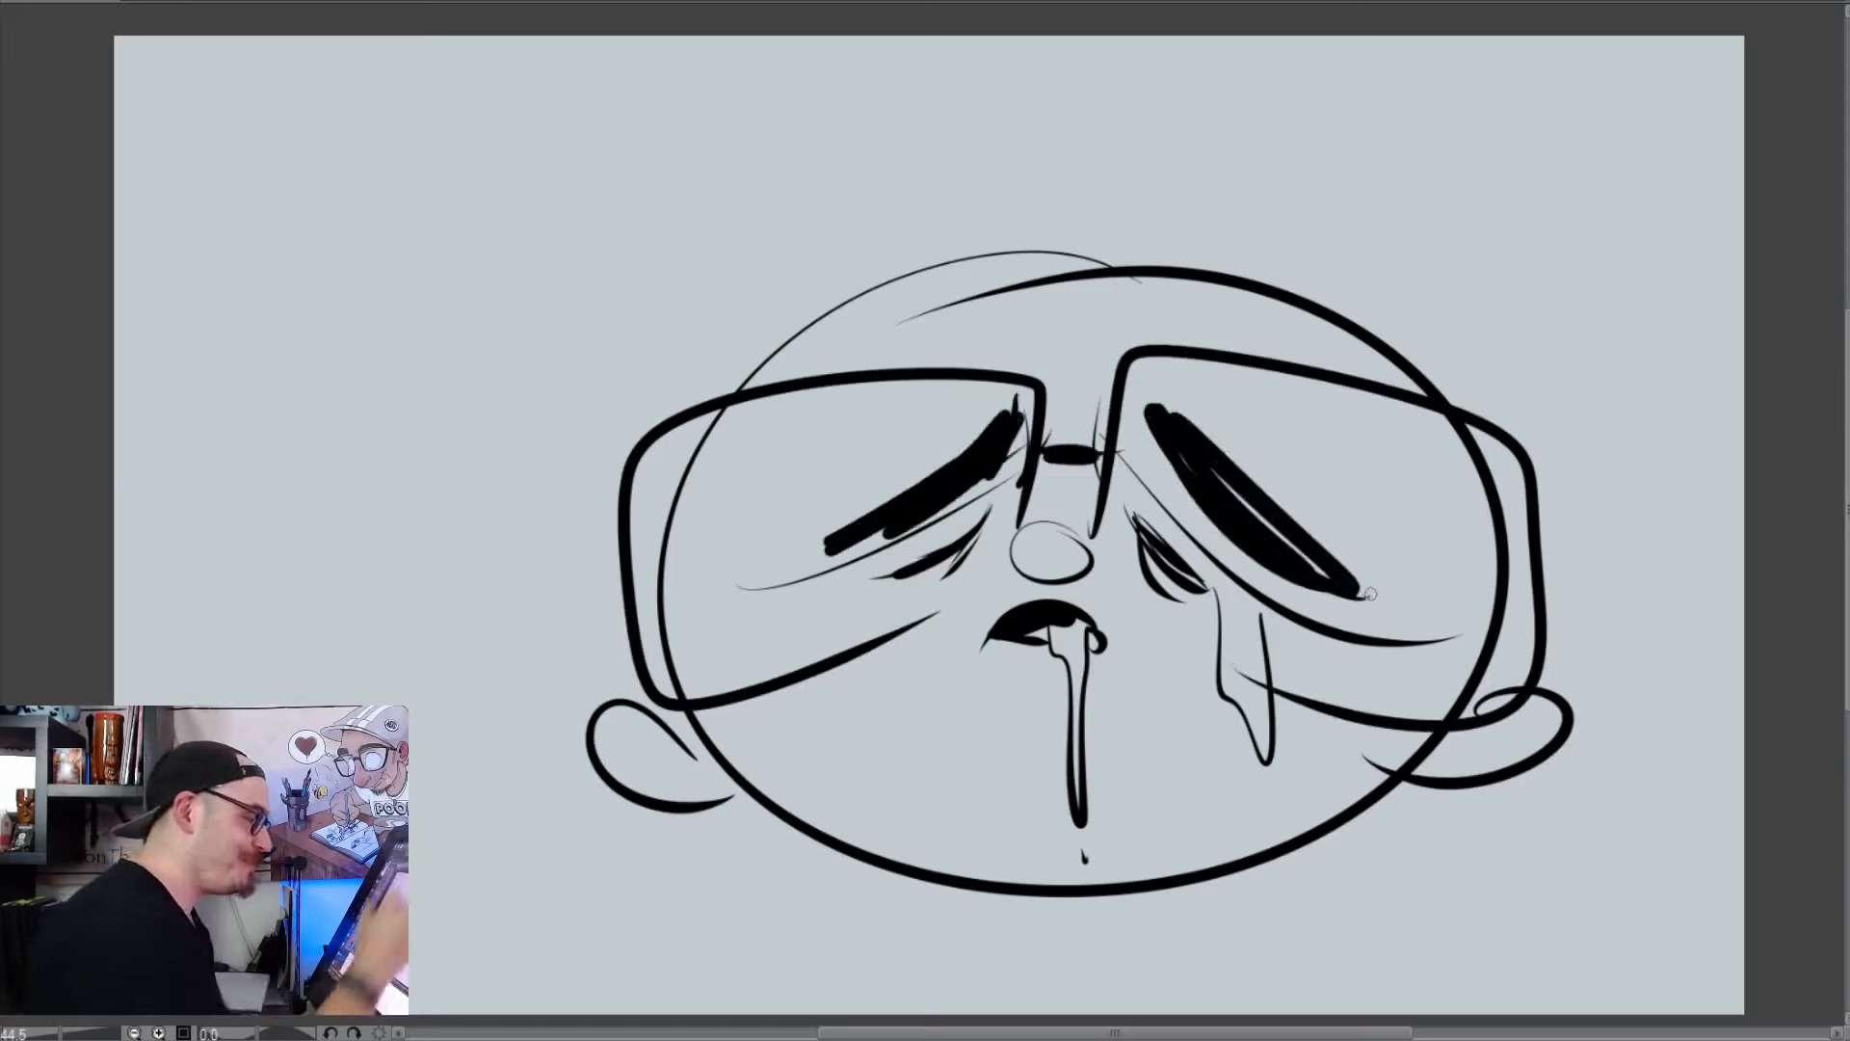
{"action": "mouse_move", "coordinate": [1029, 576]}
{"action": "left_mouse_down"}
{"action": "mouse_move", "coordinate": [946, 622]}
{"action": "mouse_move", "coordinate": [950, 599]}
{"action": "mouse_move", "coordinate": [1101, 593]}
{"action": "mouse_move", "coordinate": [1156, 659]}
{"action": "mouse_move", "coordinate": [1050, 587]}
{"action": "mouse_move", "coordinate": [976, 631]}
{"action": "left_mouse_up"}
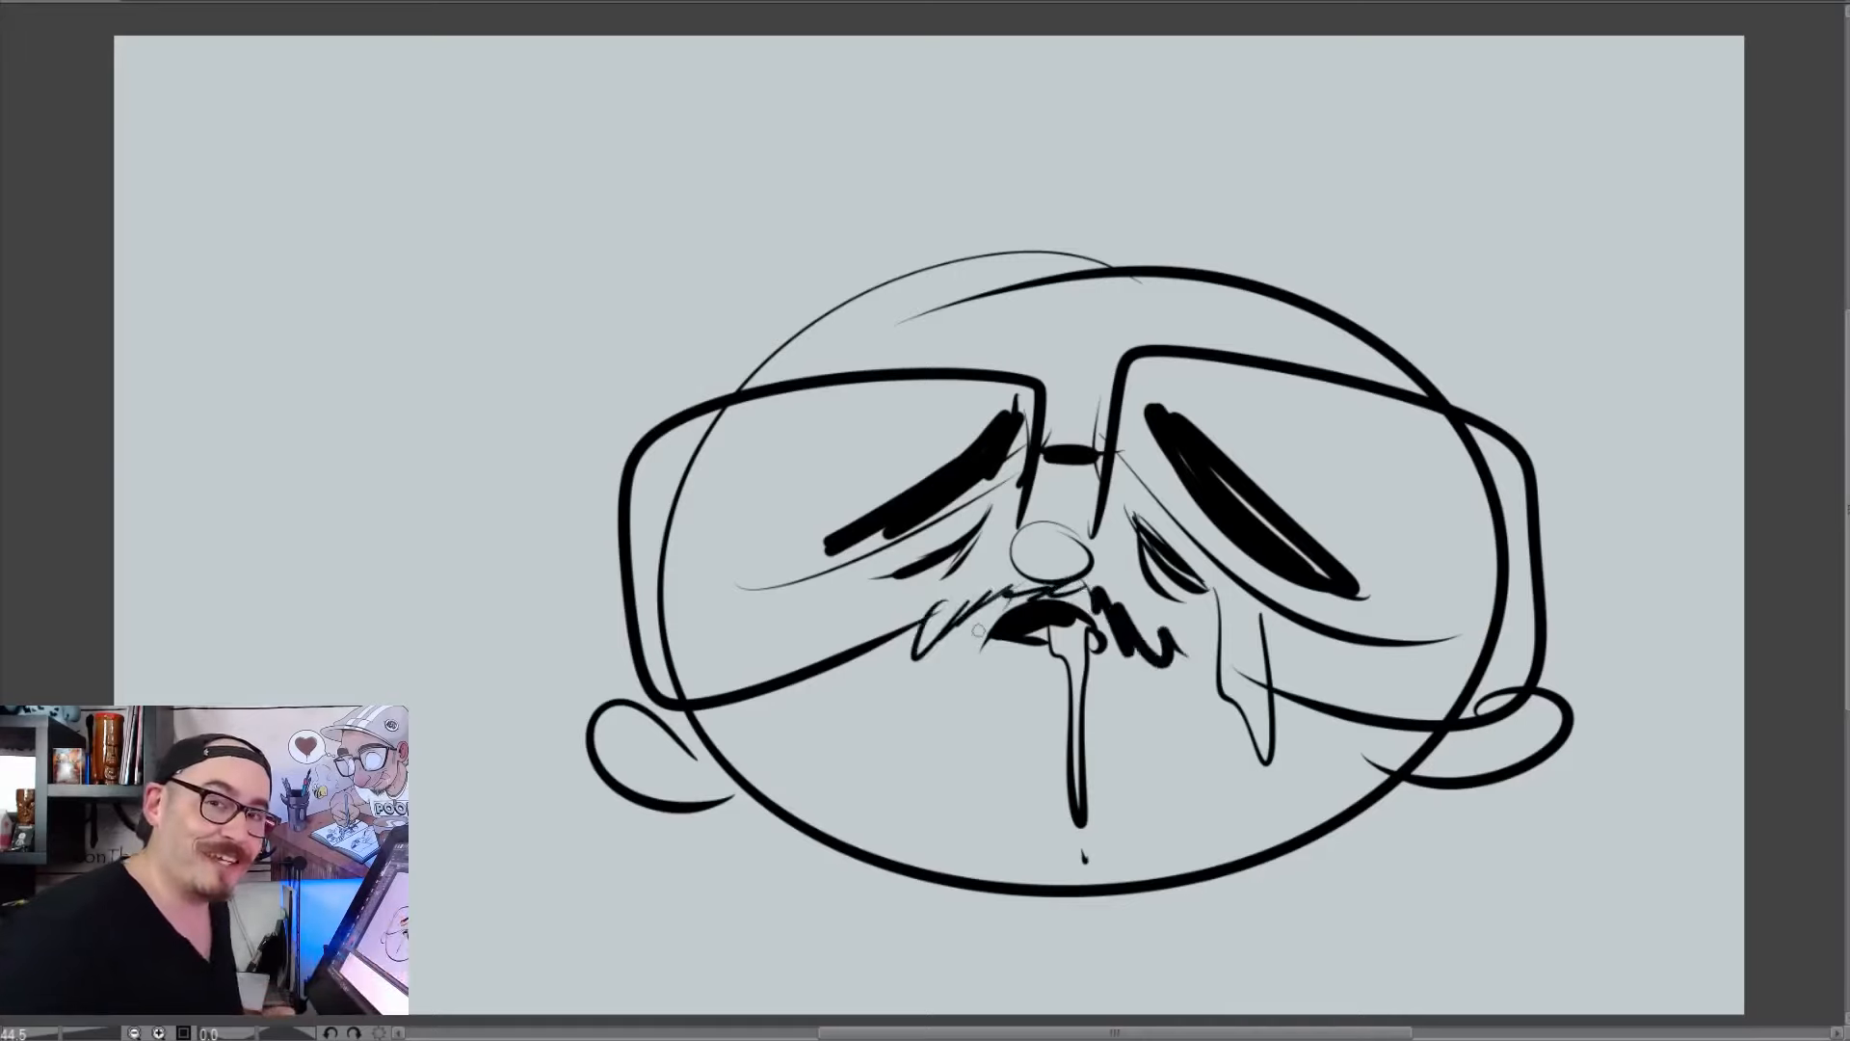